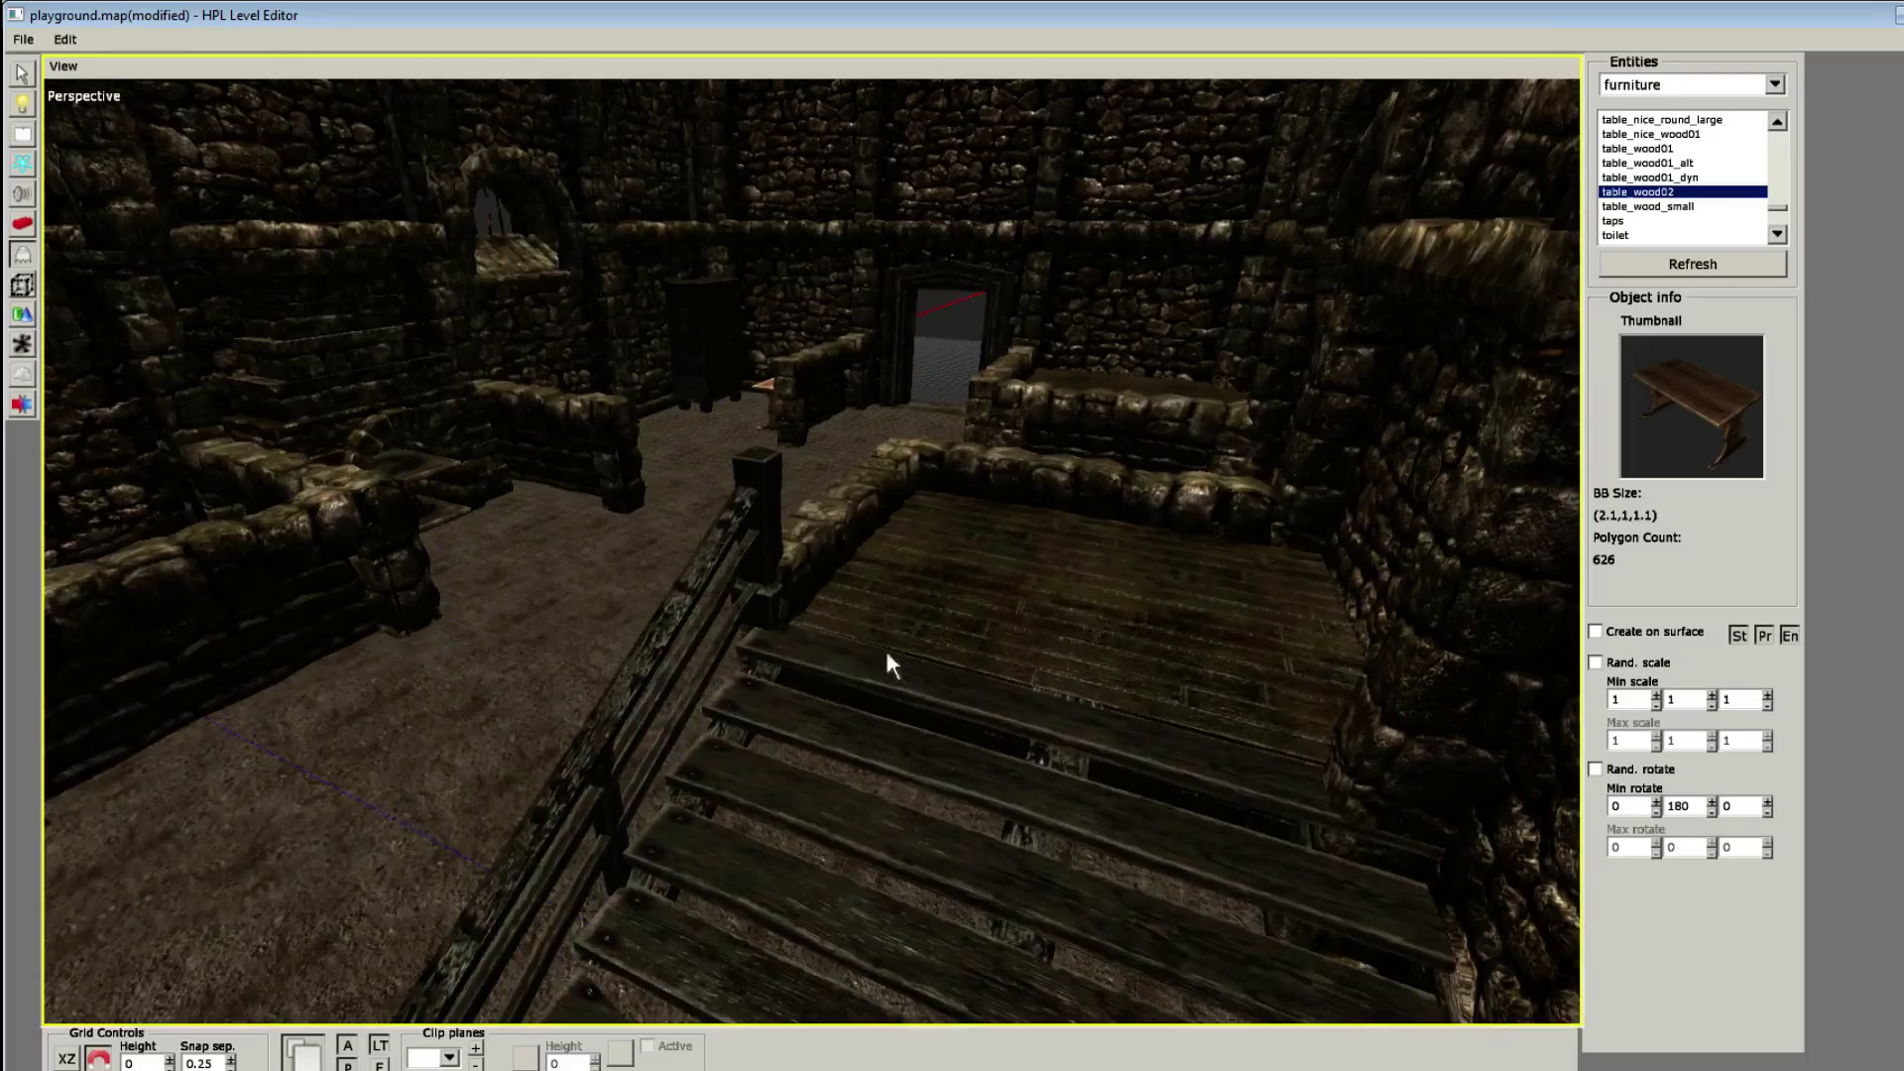
Step: Choose the chair_wood02 entity from the furniture set, with creation on surfaces enabled, for placing beside the wooden table
alt+drag(884, 654, 1025, 515)
alt+drag(654, 511, 1274, 470)
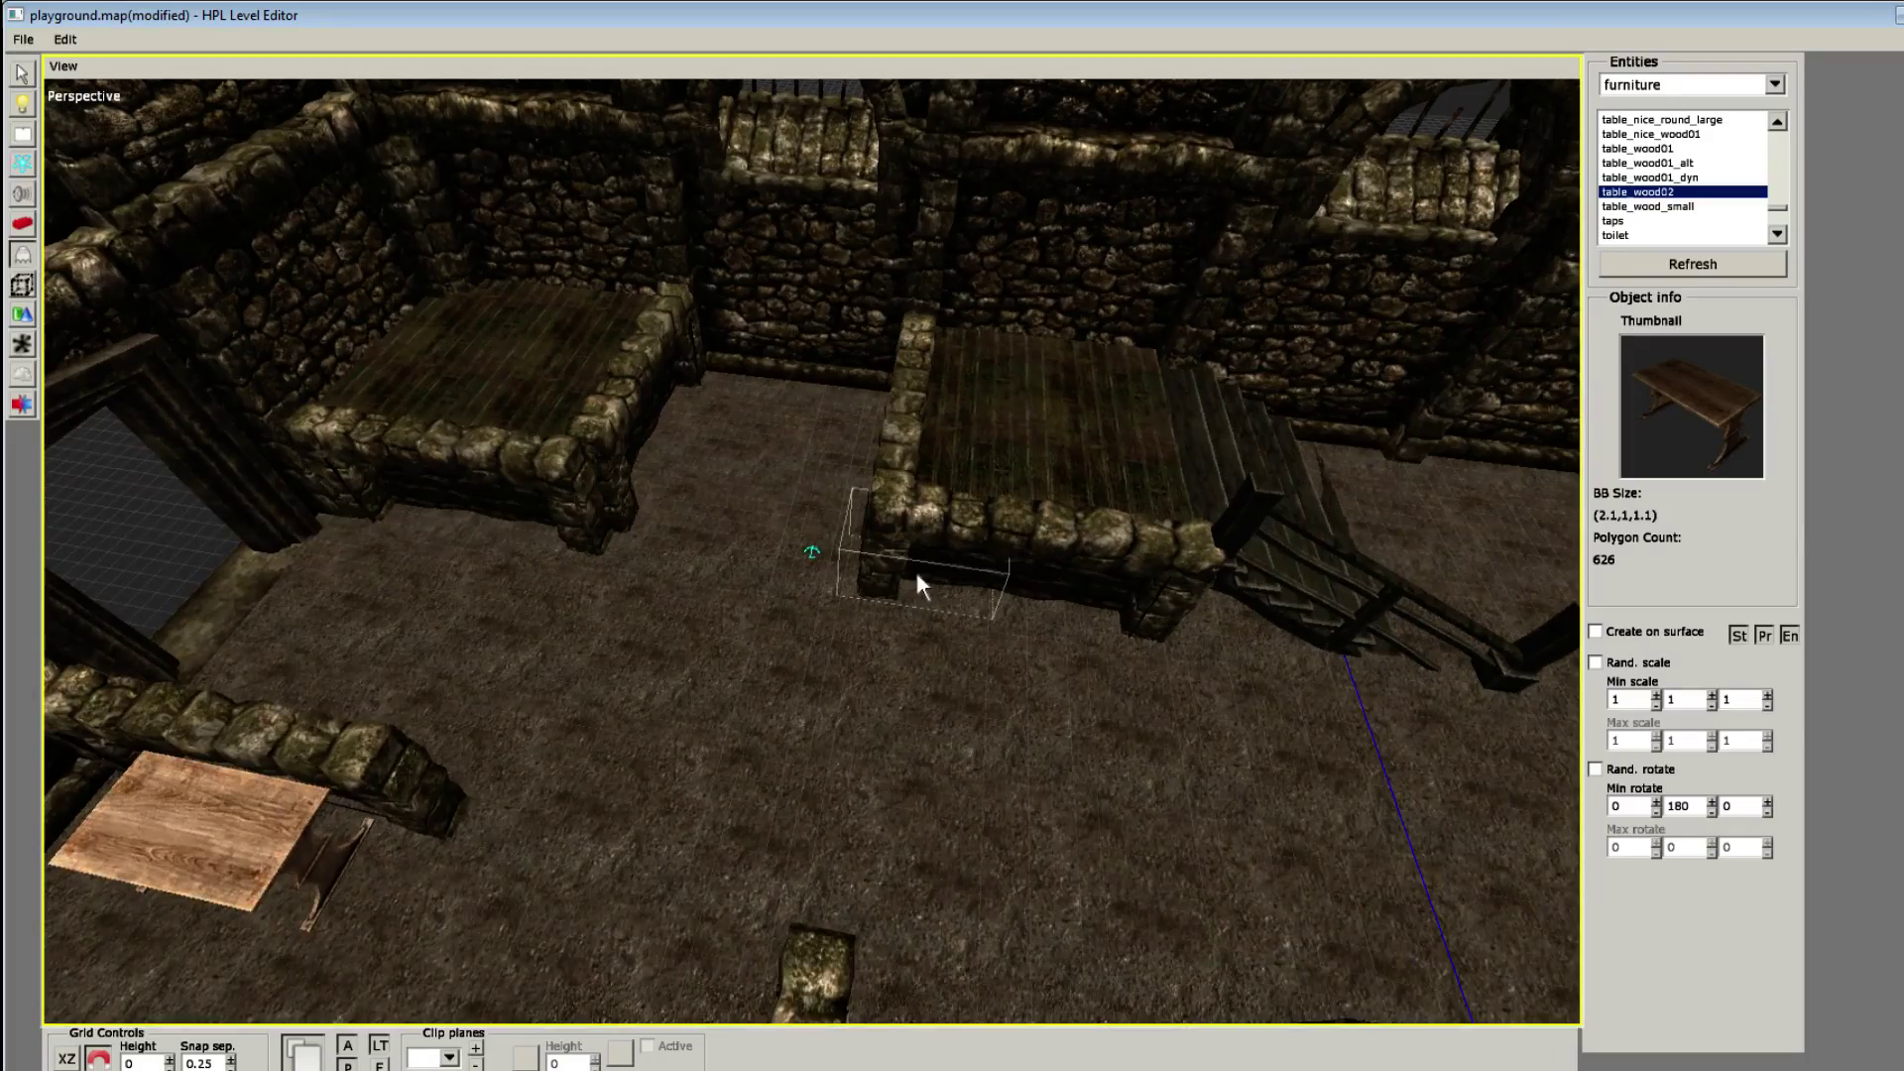
middle_drag(914, 582, 547, 415)
middle_drag(451, 369, 1543, 283)
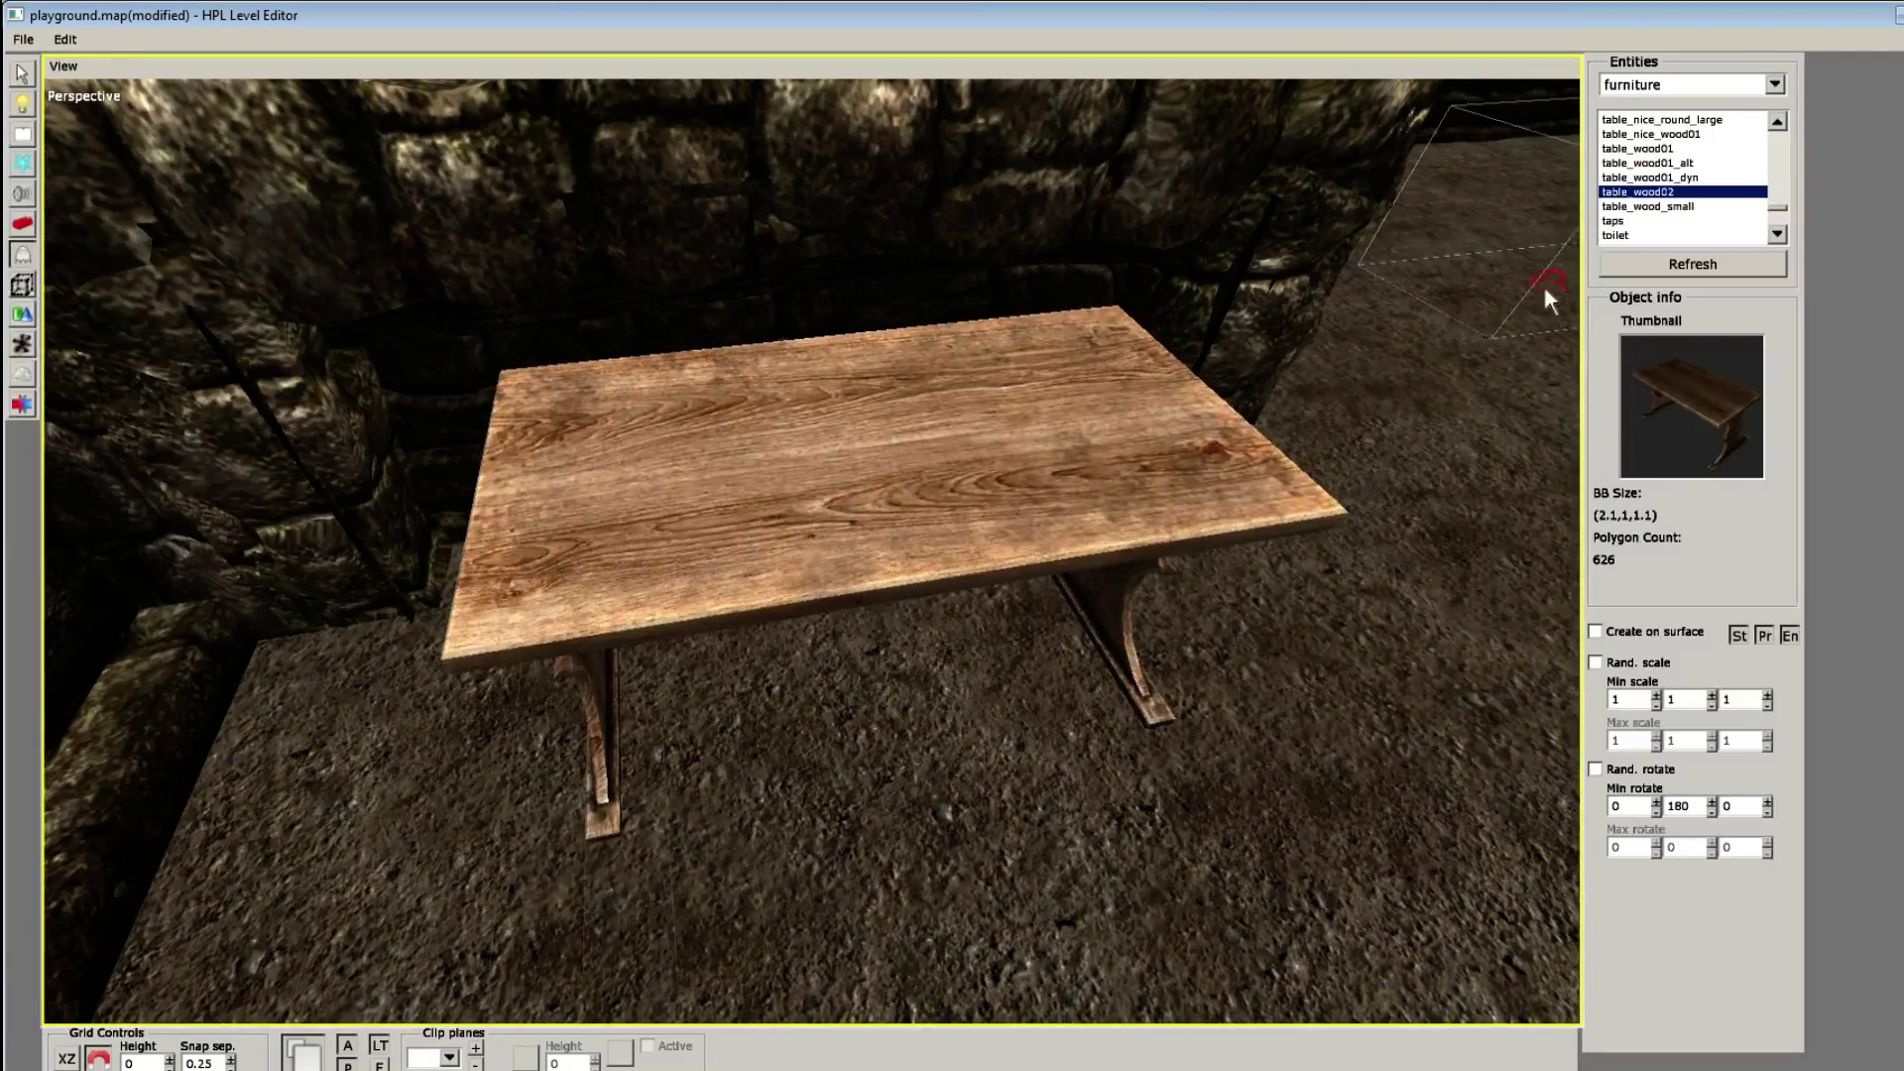
click(1657, 178)
scroll(1657, 178, up, 4)
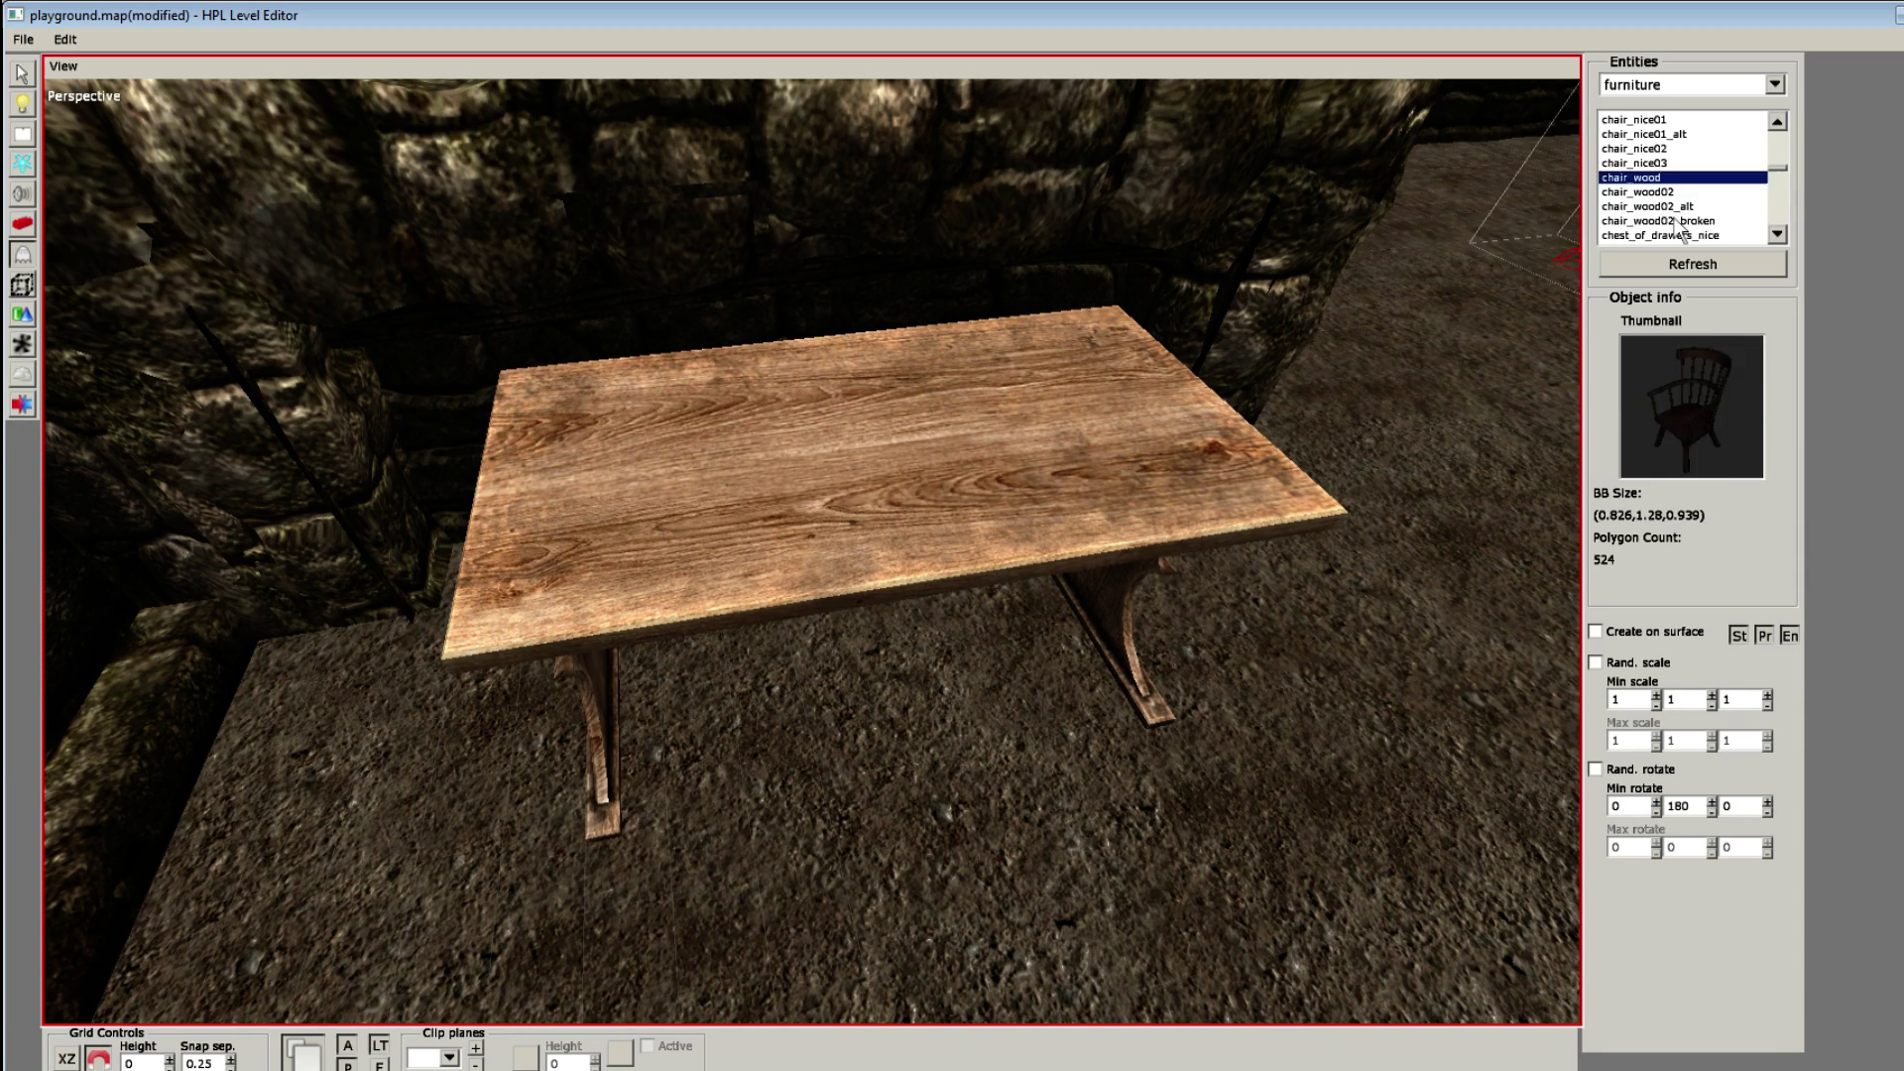
click(1672, 235)
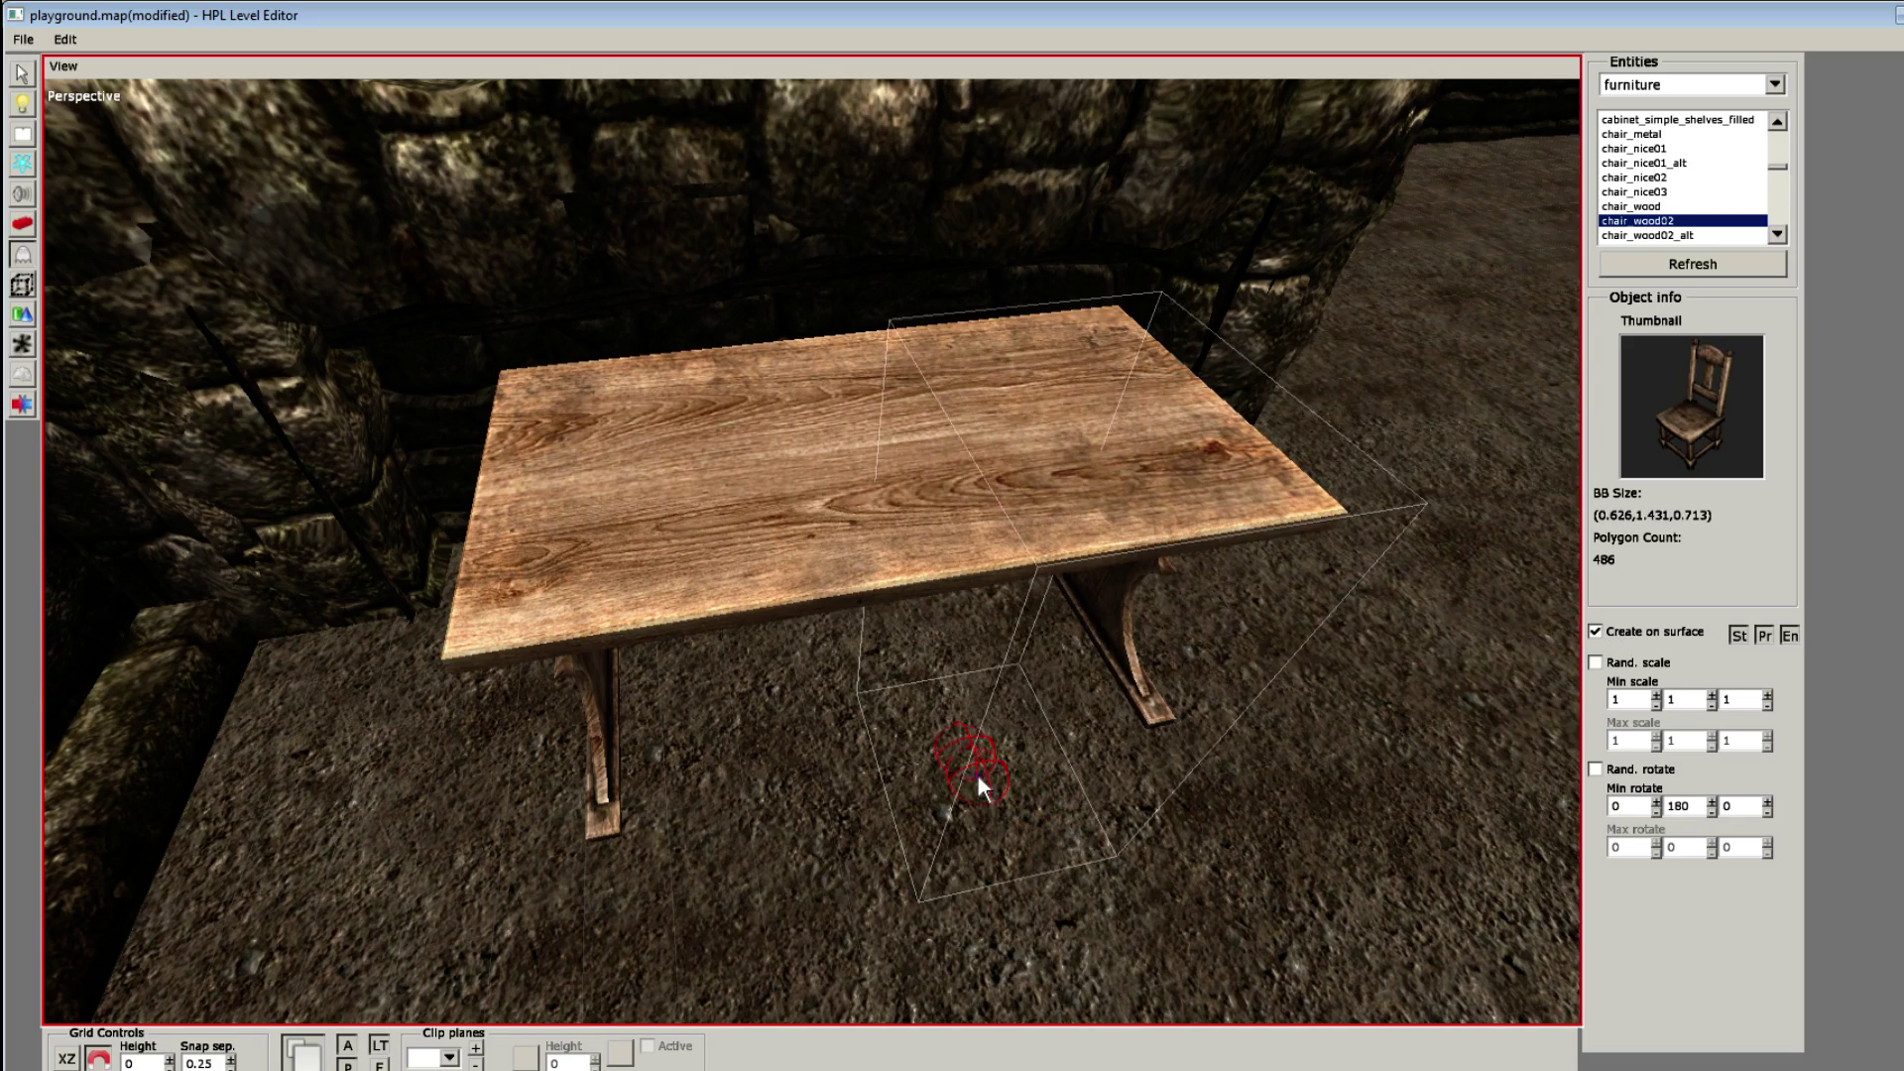
click(974, 778)
key(ctrl+z)
scroll(942, 849, up, 2)
alt+drag(942, 849, 824, 515)
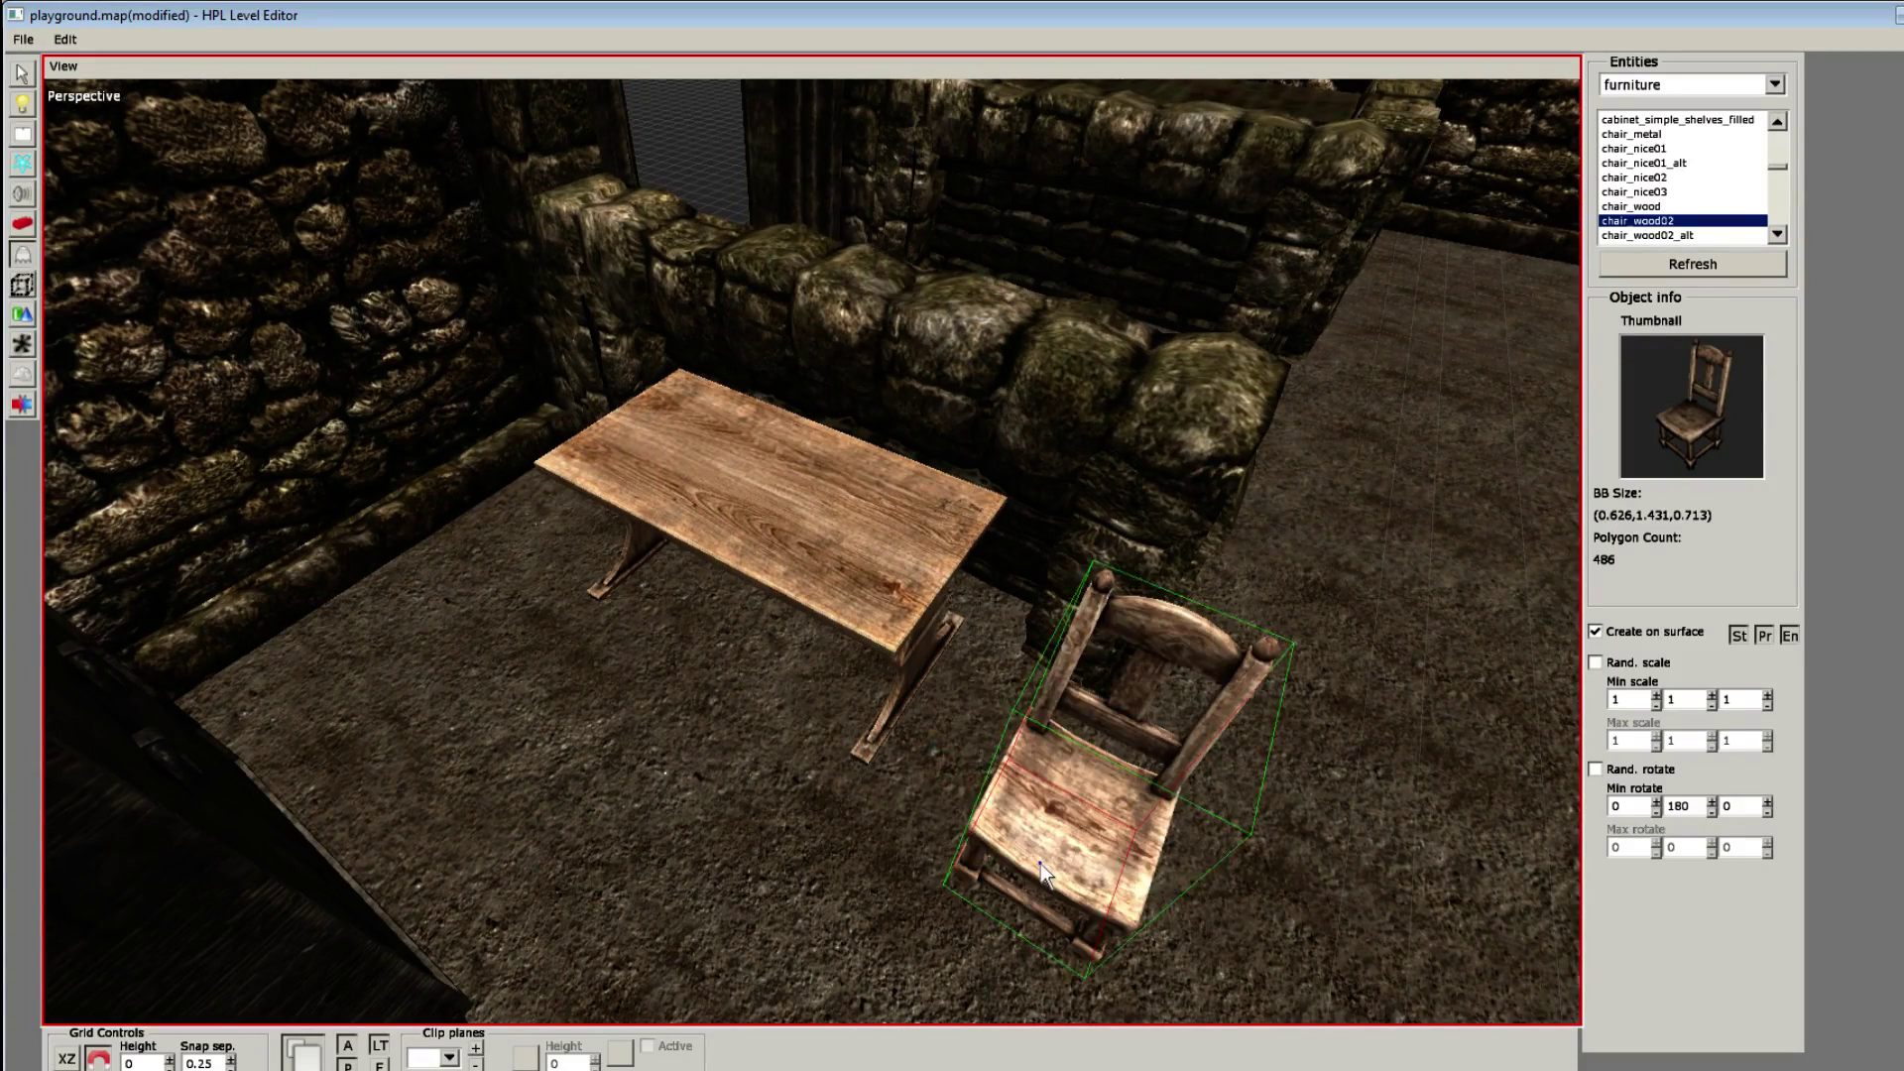
alt+drag(645, 744, 764, 849)
scroll(807, 746, up, 3)
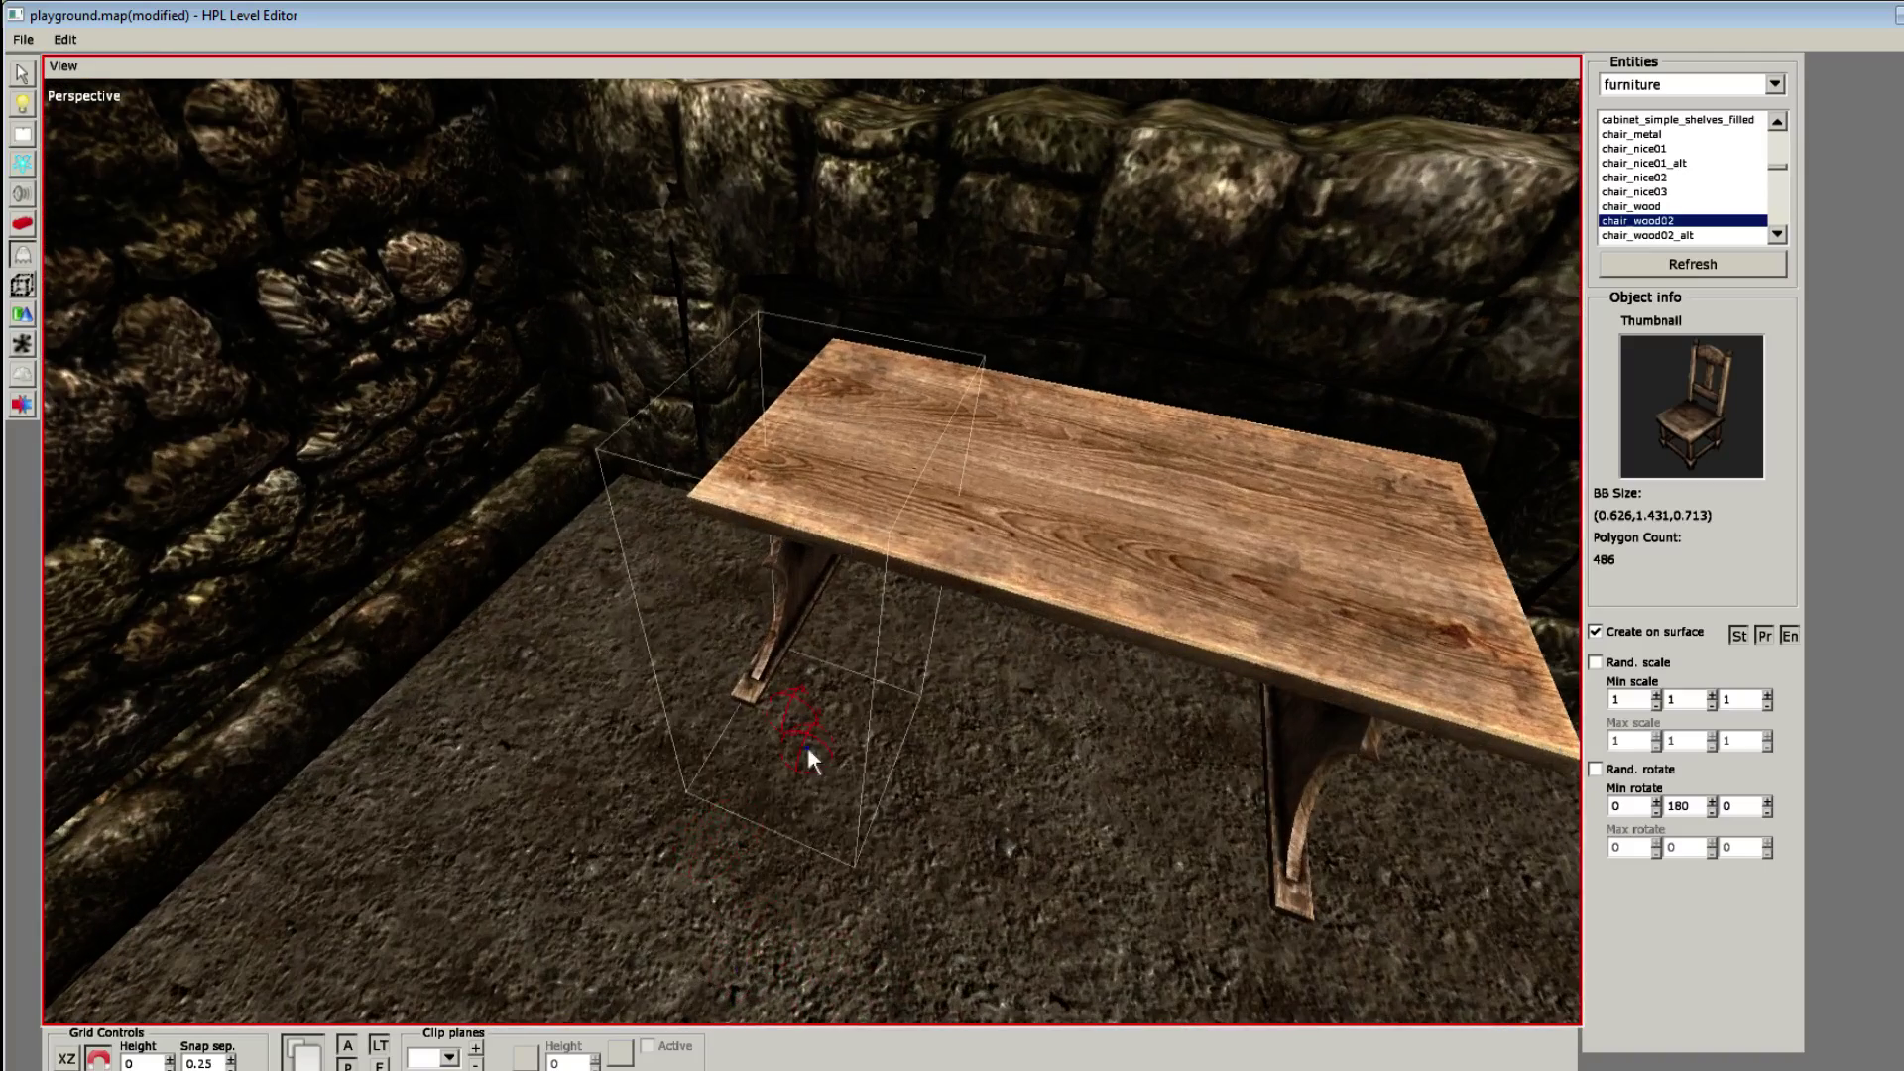
shift+scroll(799, 746, up, 6)
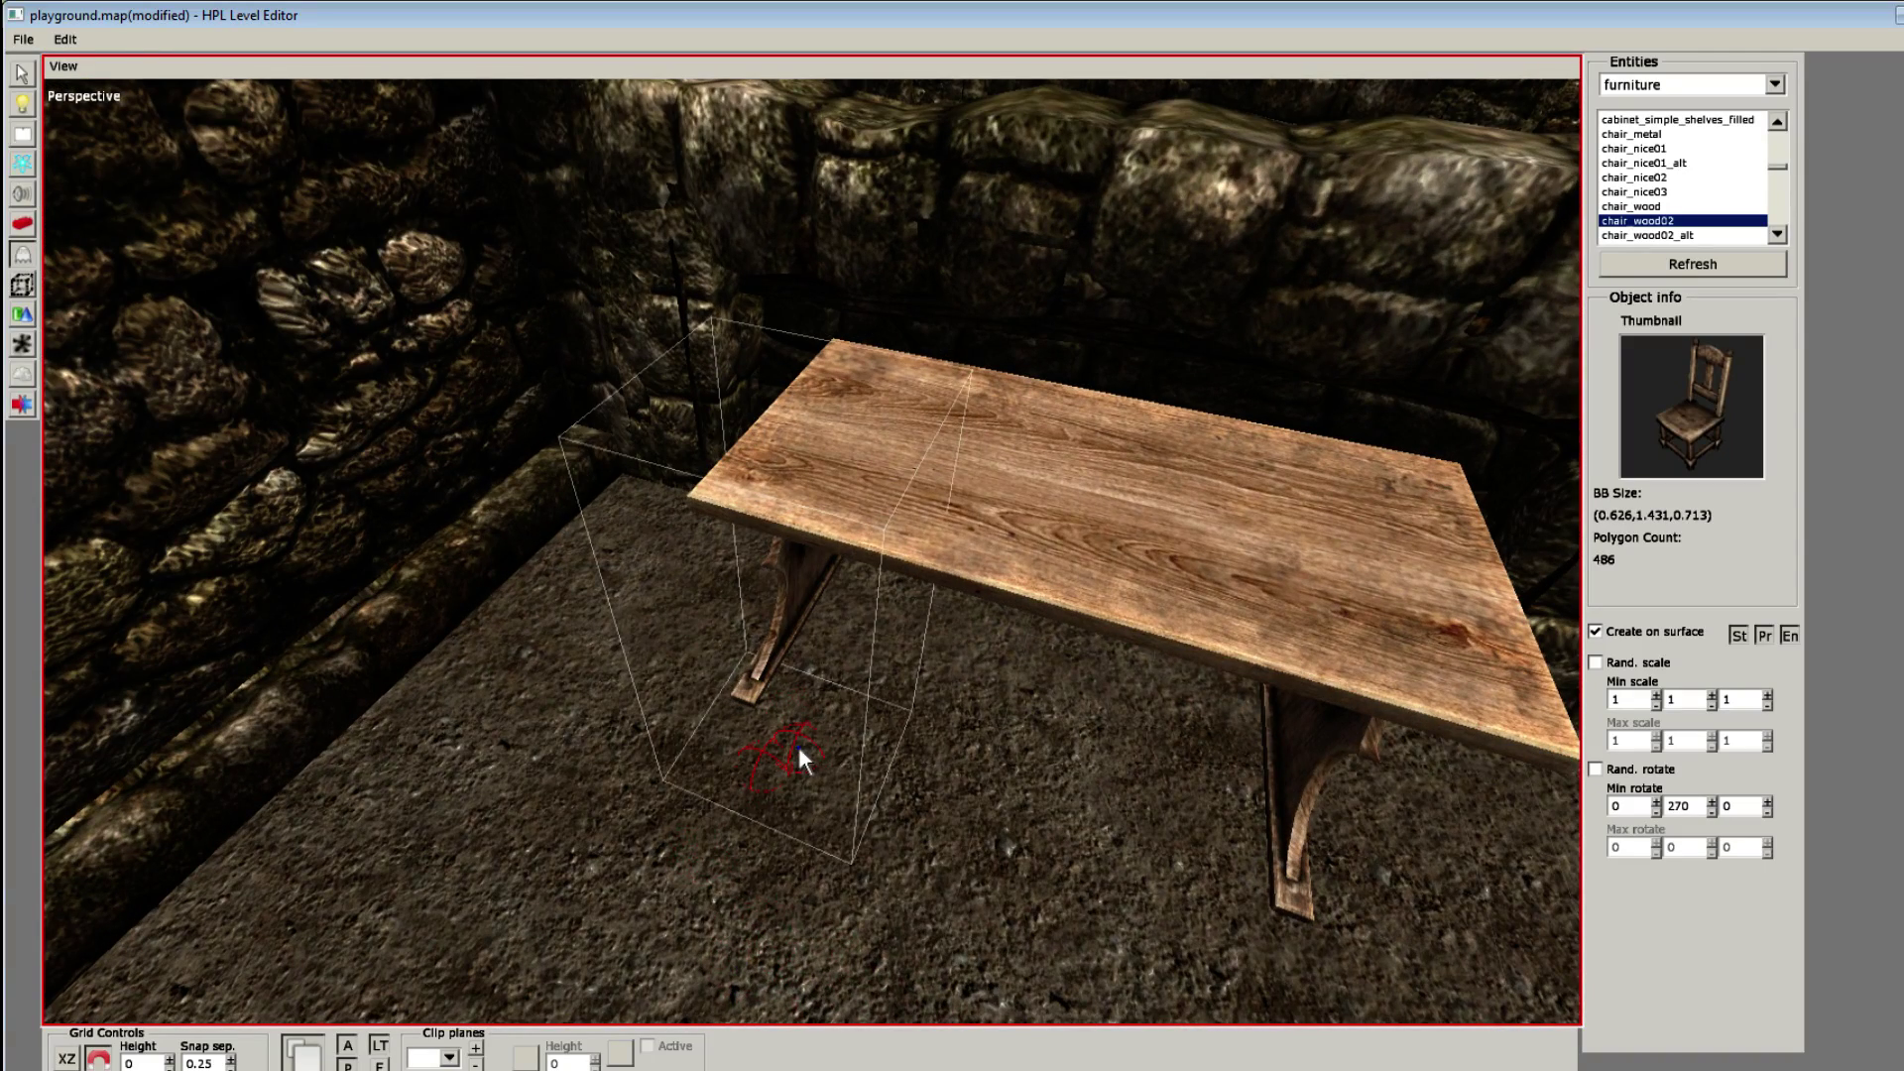
scroll(799, 746, up, 1)
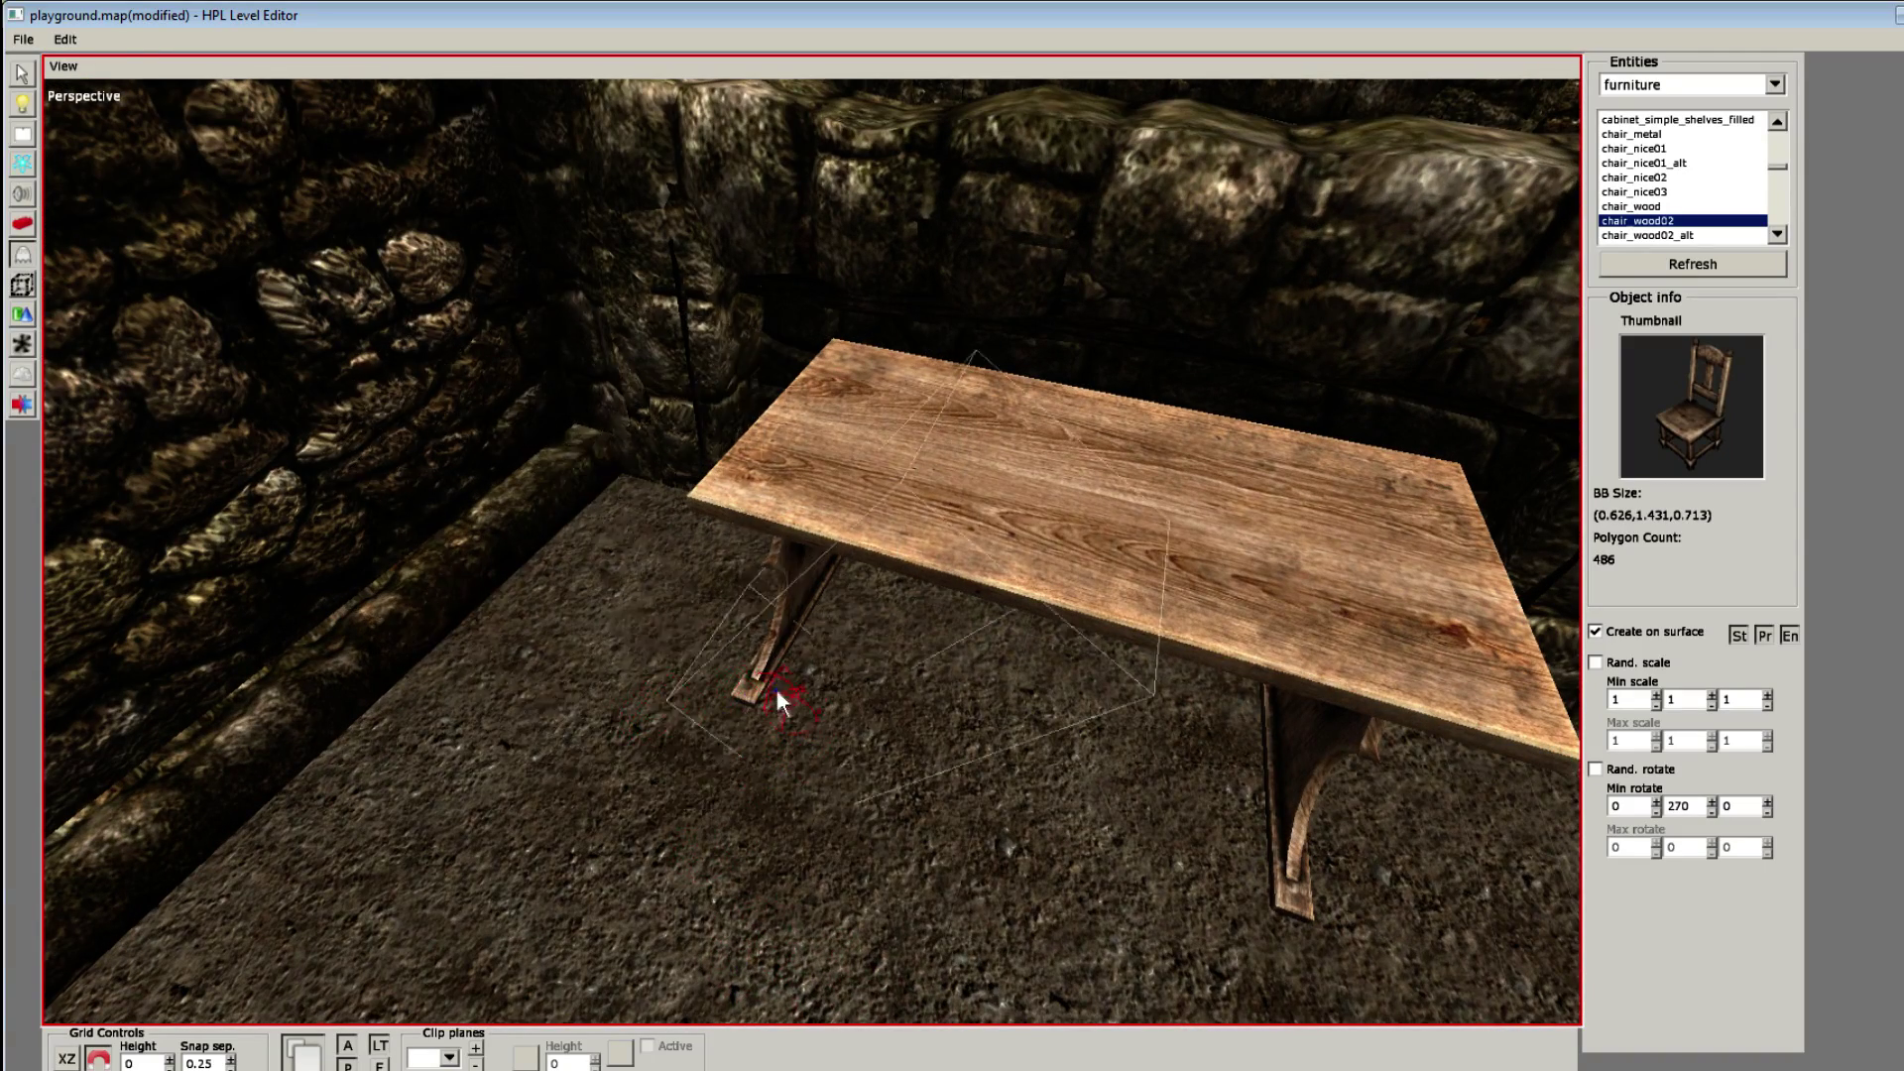
shift+scroll(1109, 709, up, 1)
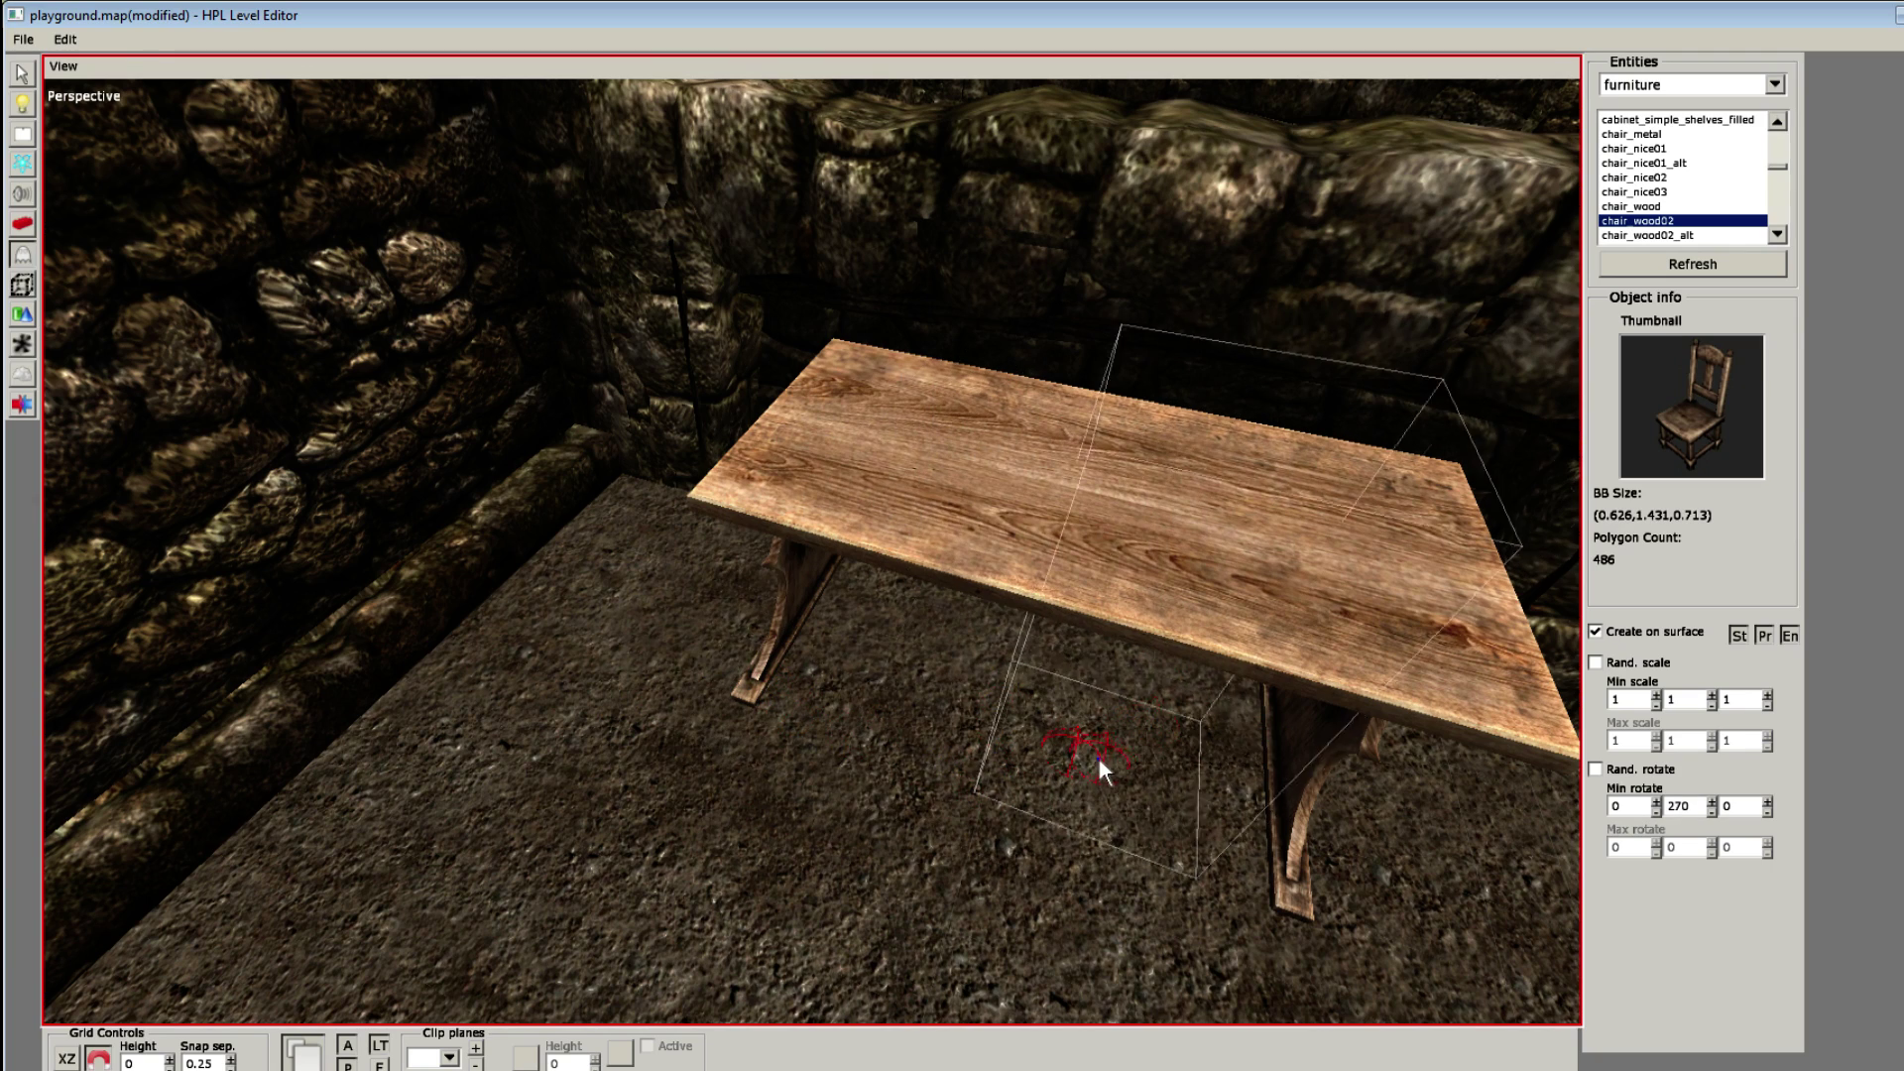
shift+scroll(1108, 754, down, 5)
scroll(1109, 753, down, 3)
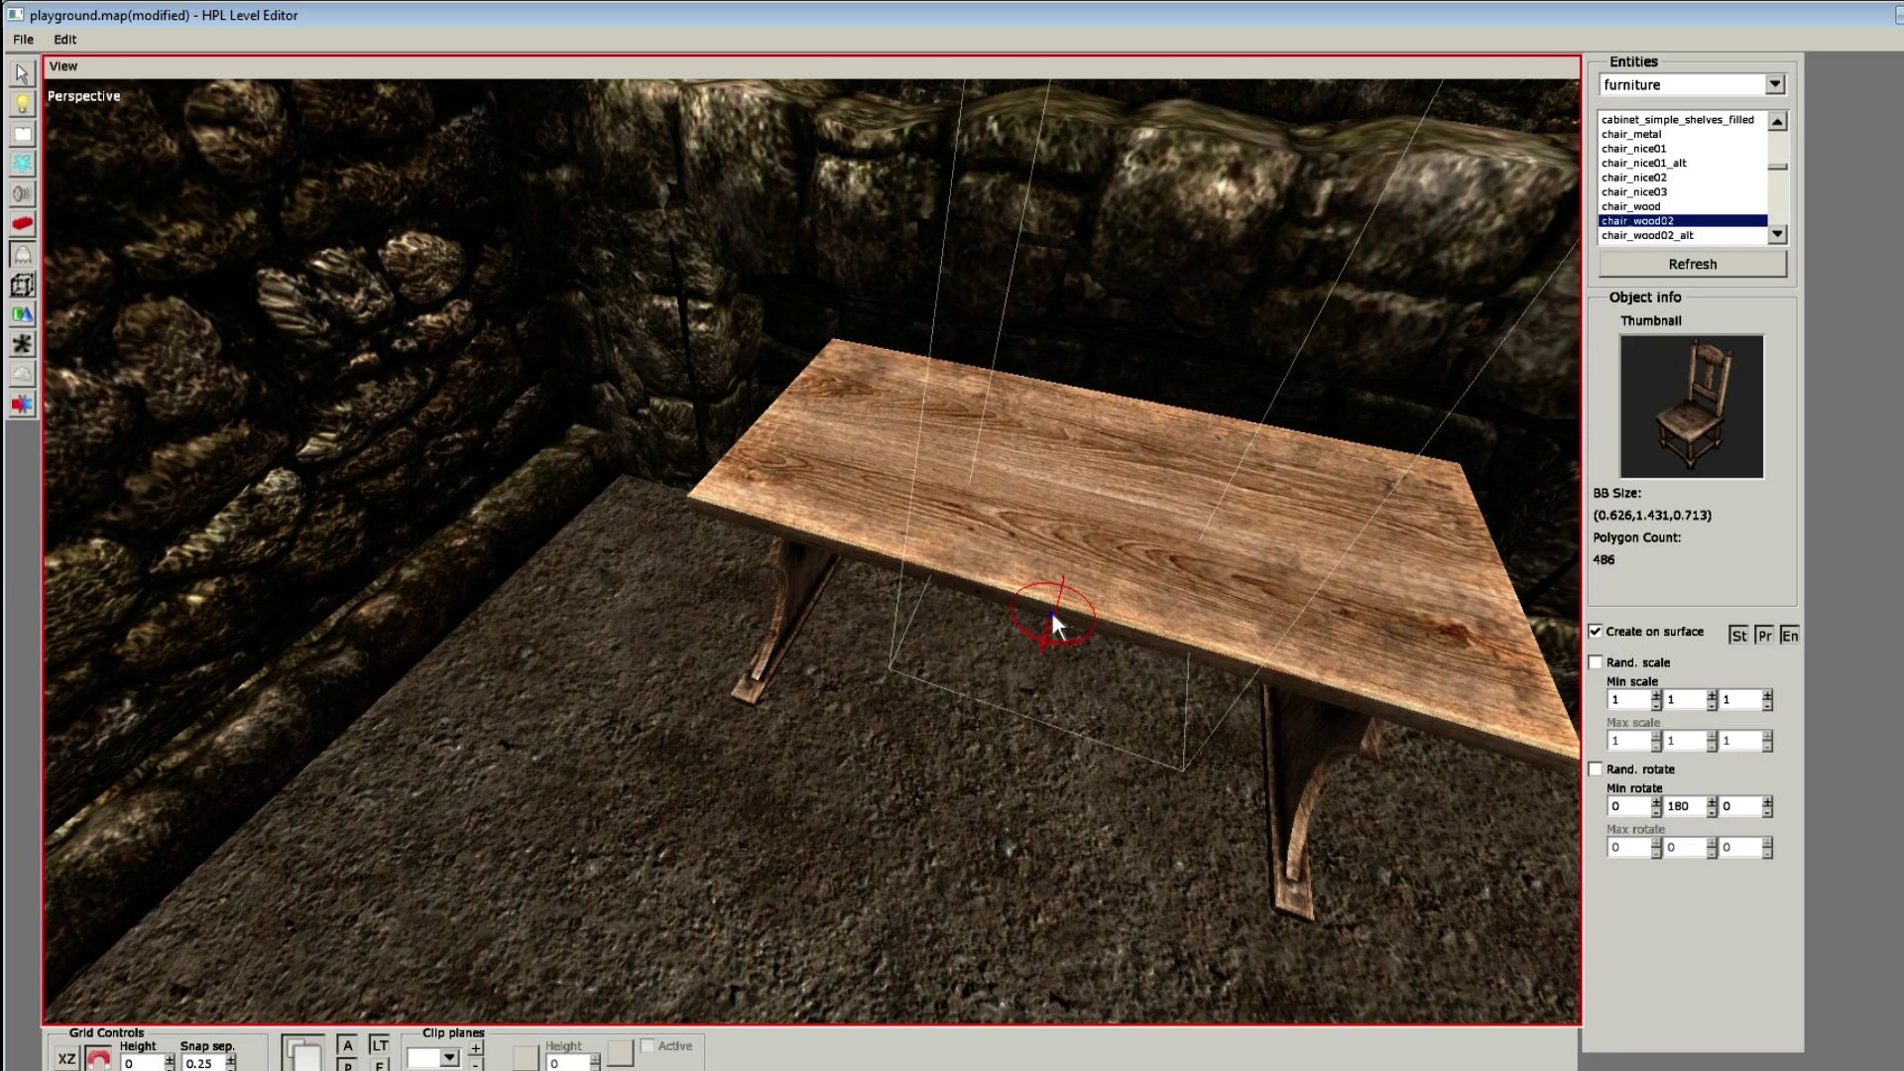
scroll(787, 670, up, 1)
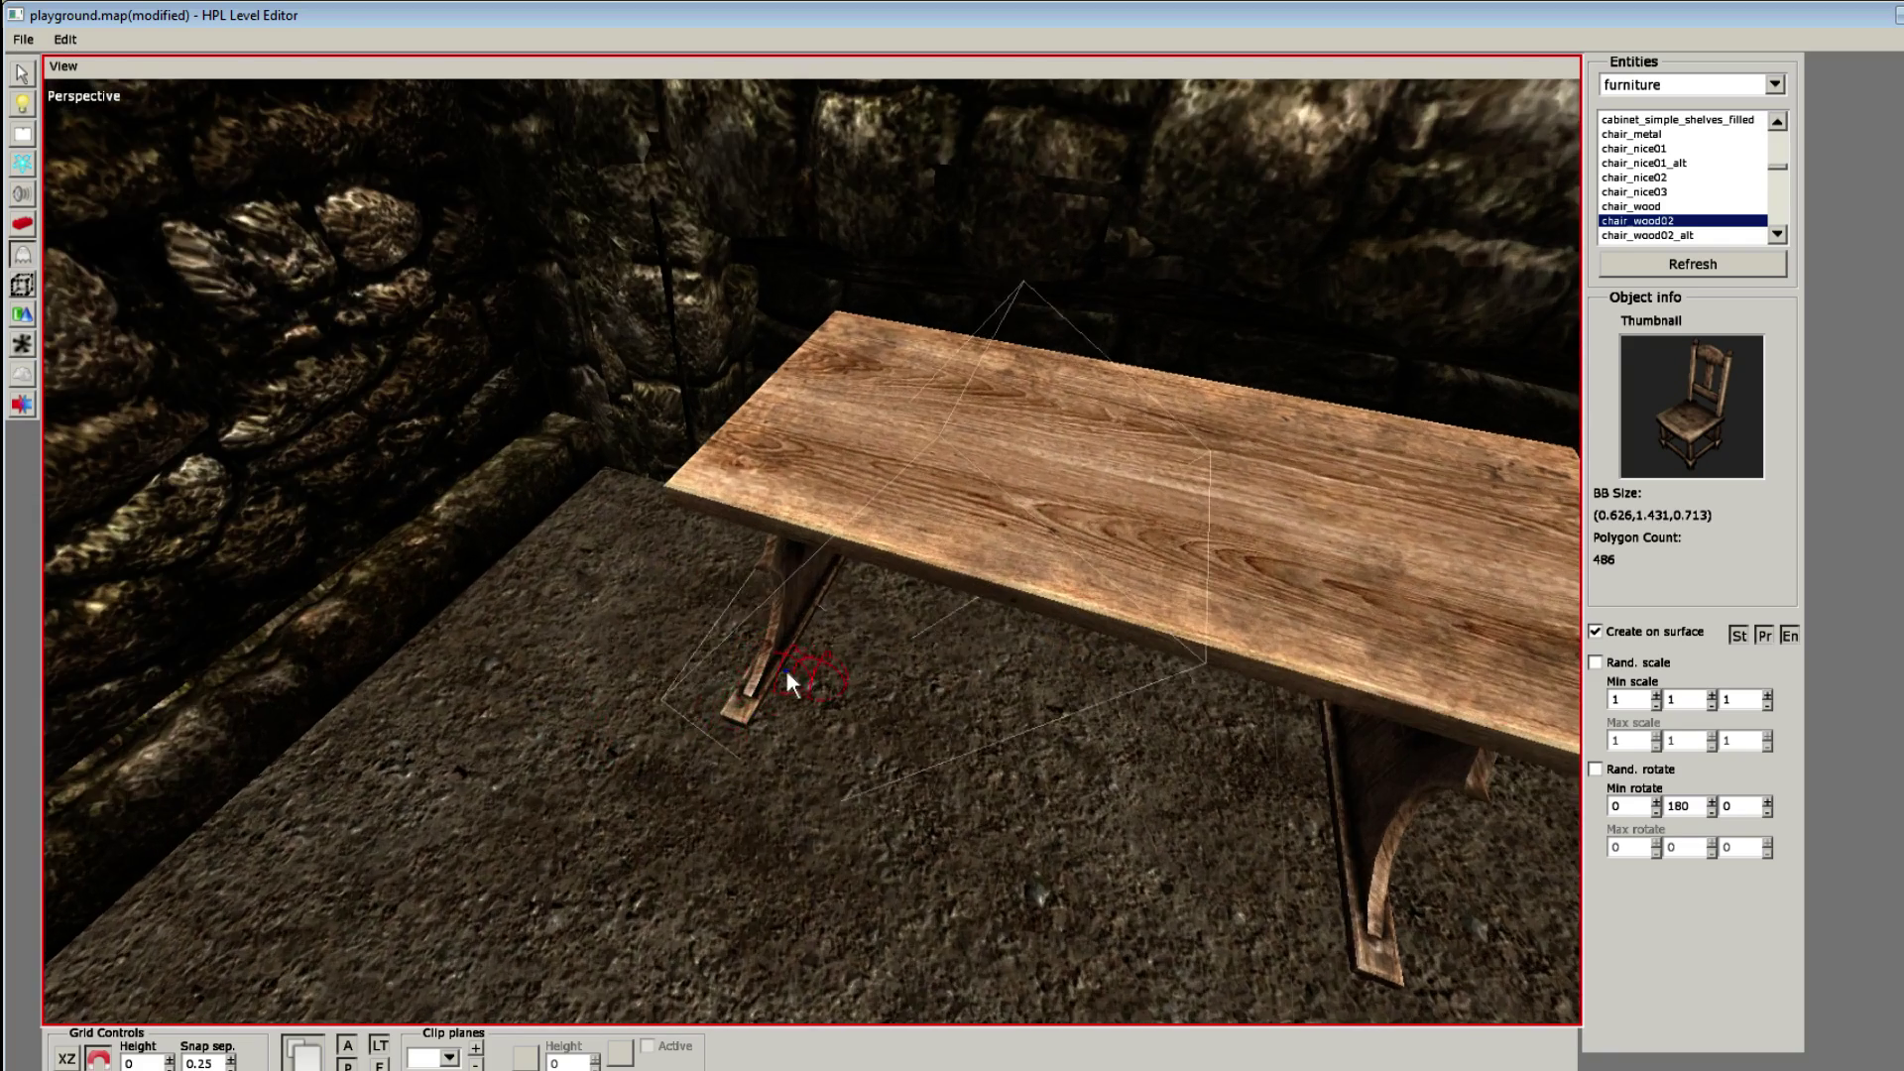
scroll(783, 665, down, 2)
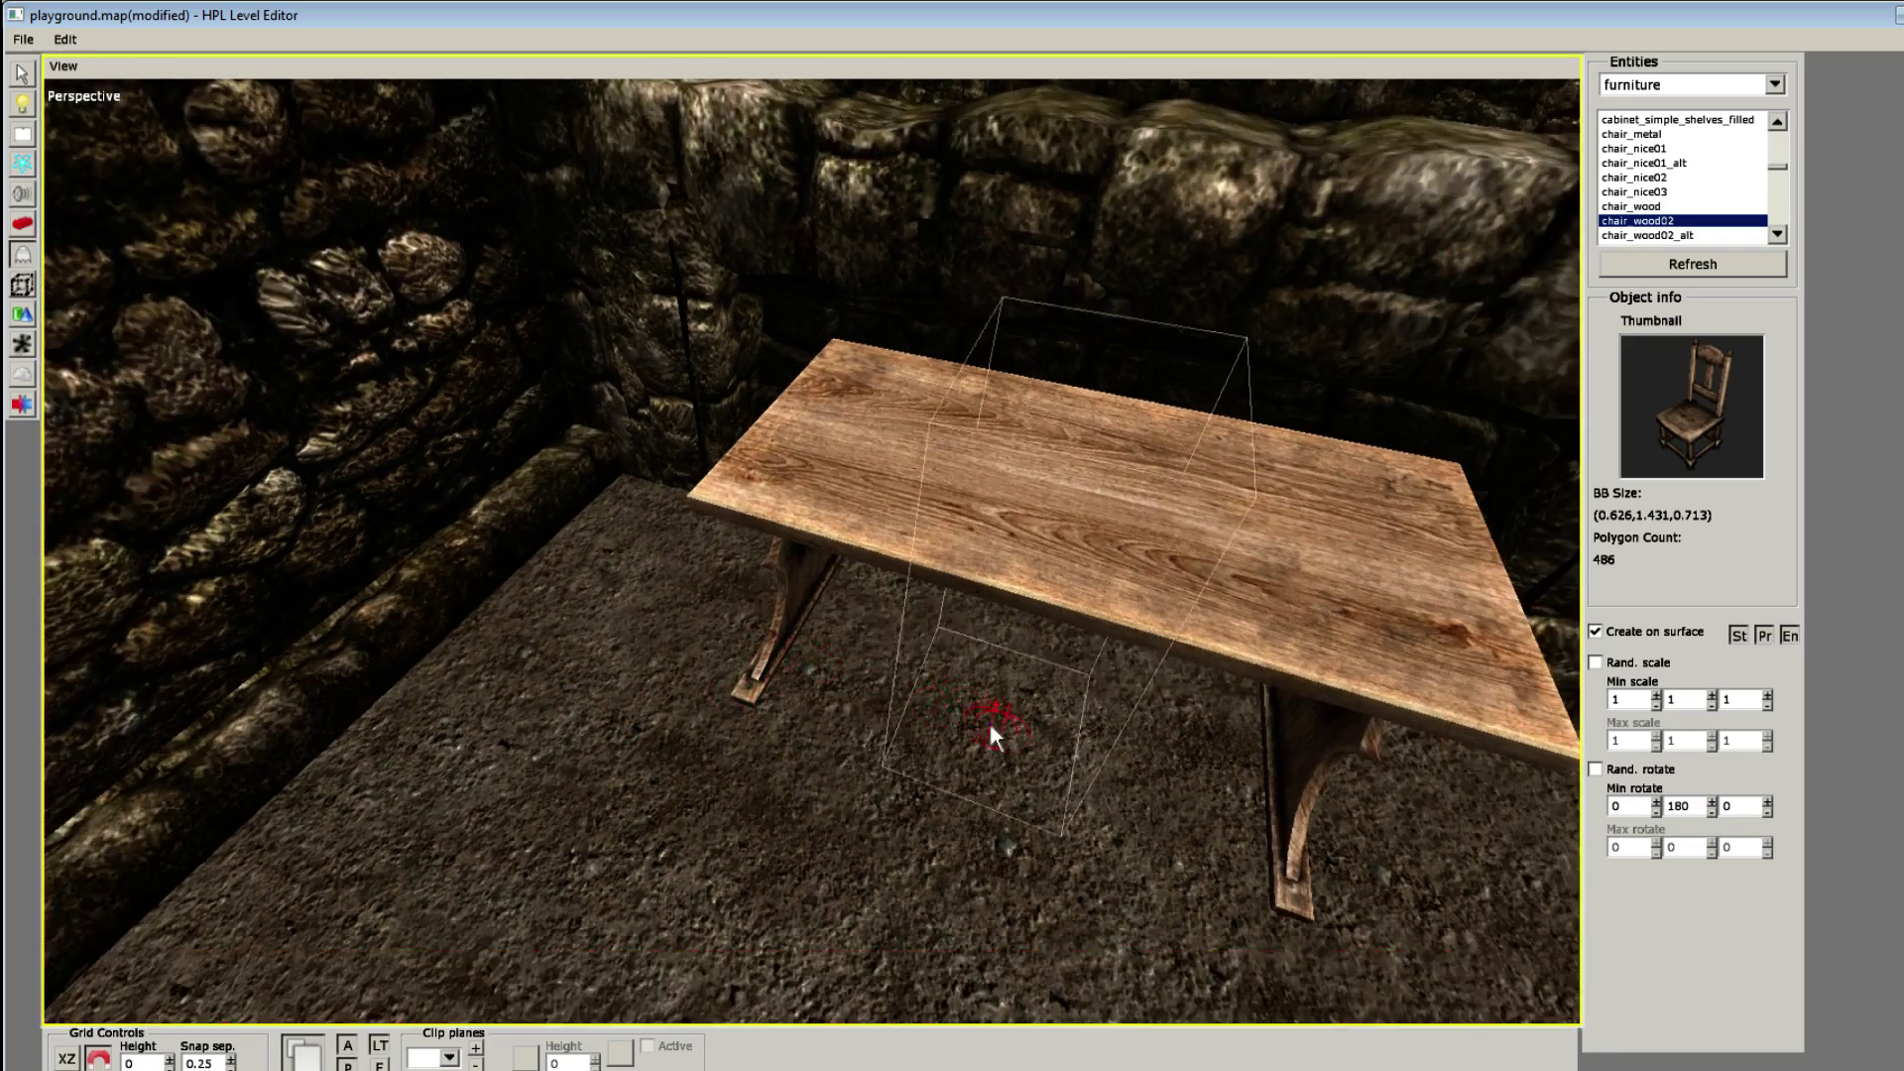
Step: Select the tall cabinet near the wooden table and move it along the X and Z axes away from the table
alt+drag(990, 723, 1098, 591)
alt+drag(694, 749, 801, 583)
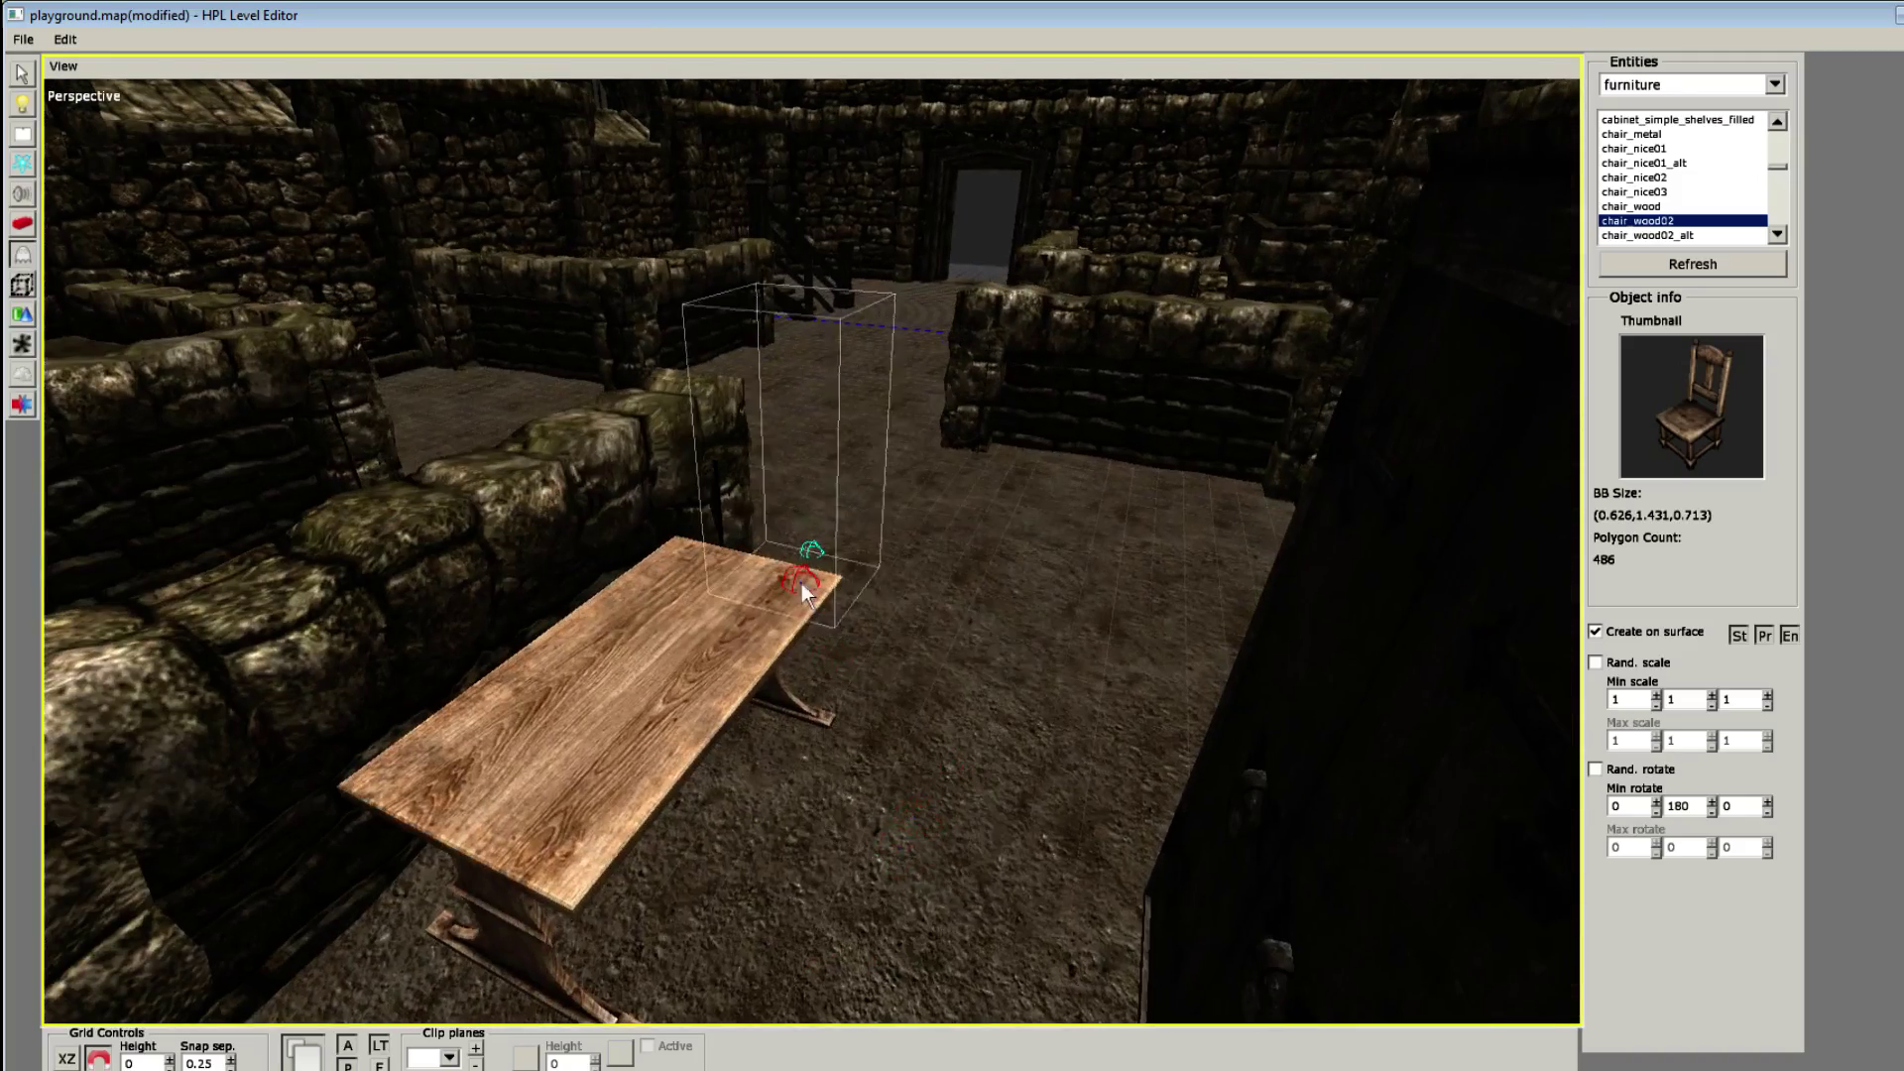
alt+drag(867, 370, 488, 540)
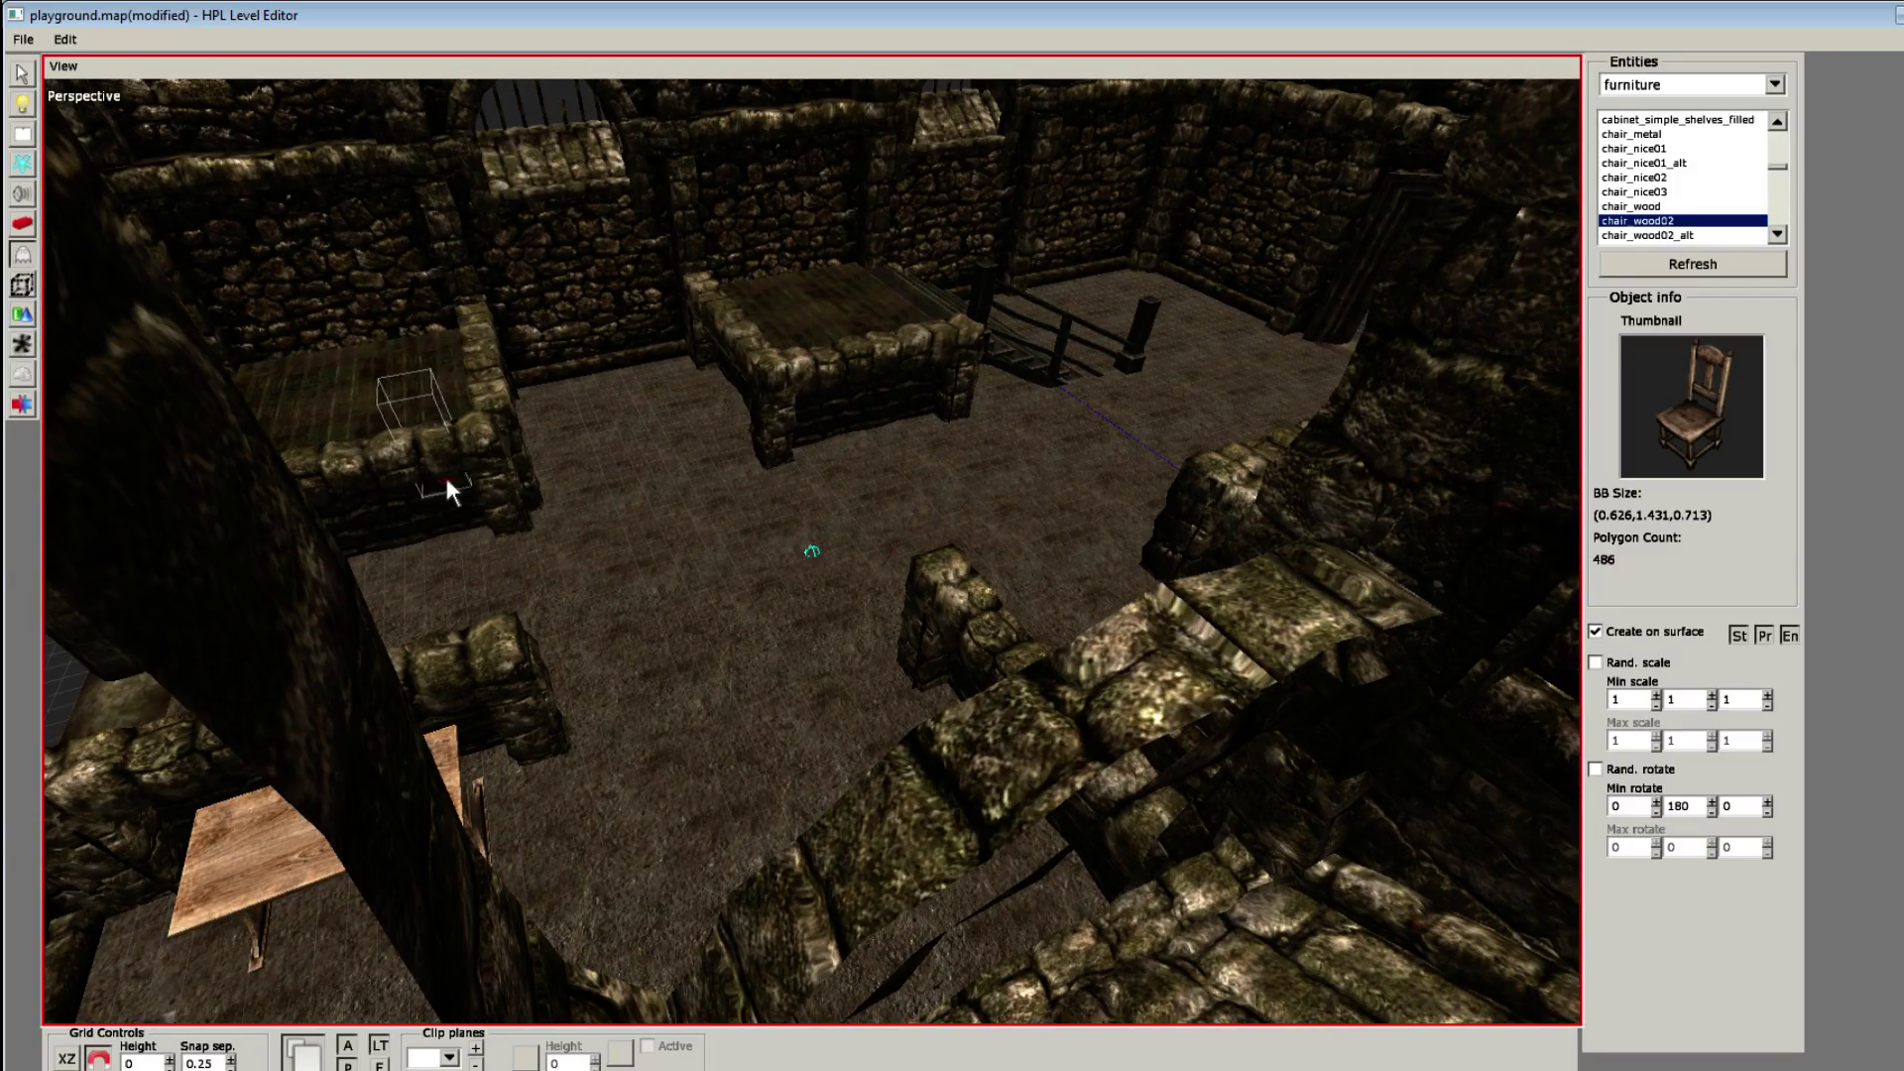
alt+drag(442, 485, 924, 430)
key(1)
click(925, 430)
scroll(858, 442, down, 3)
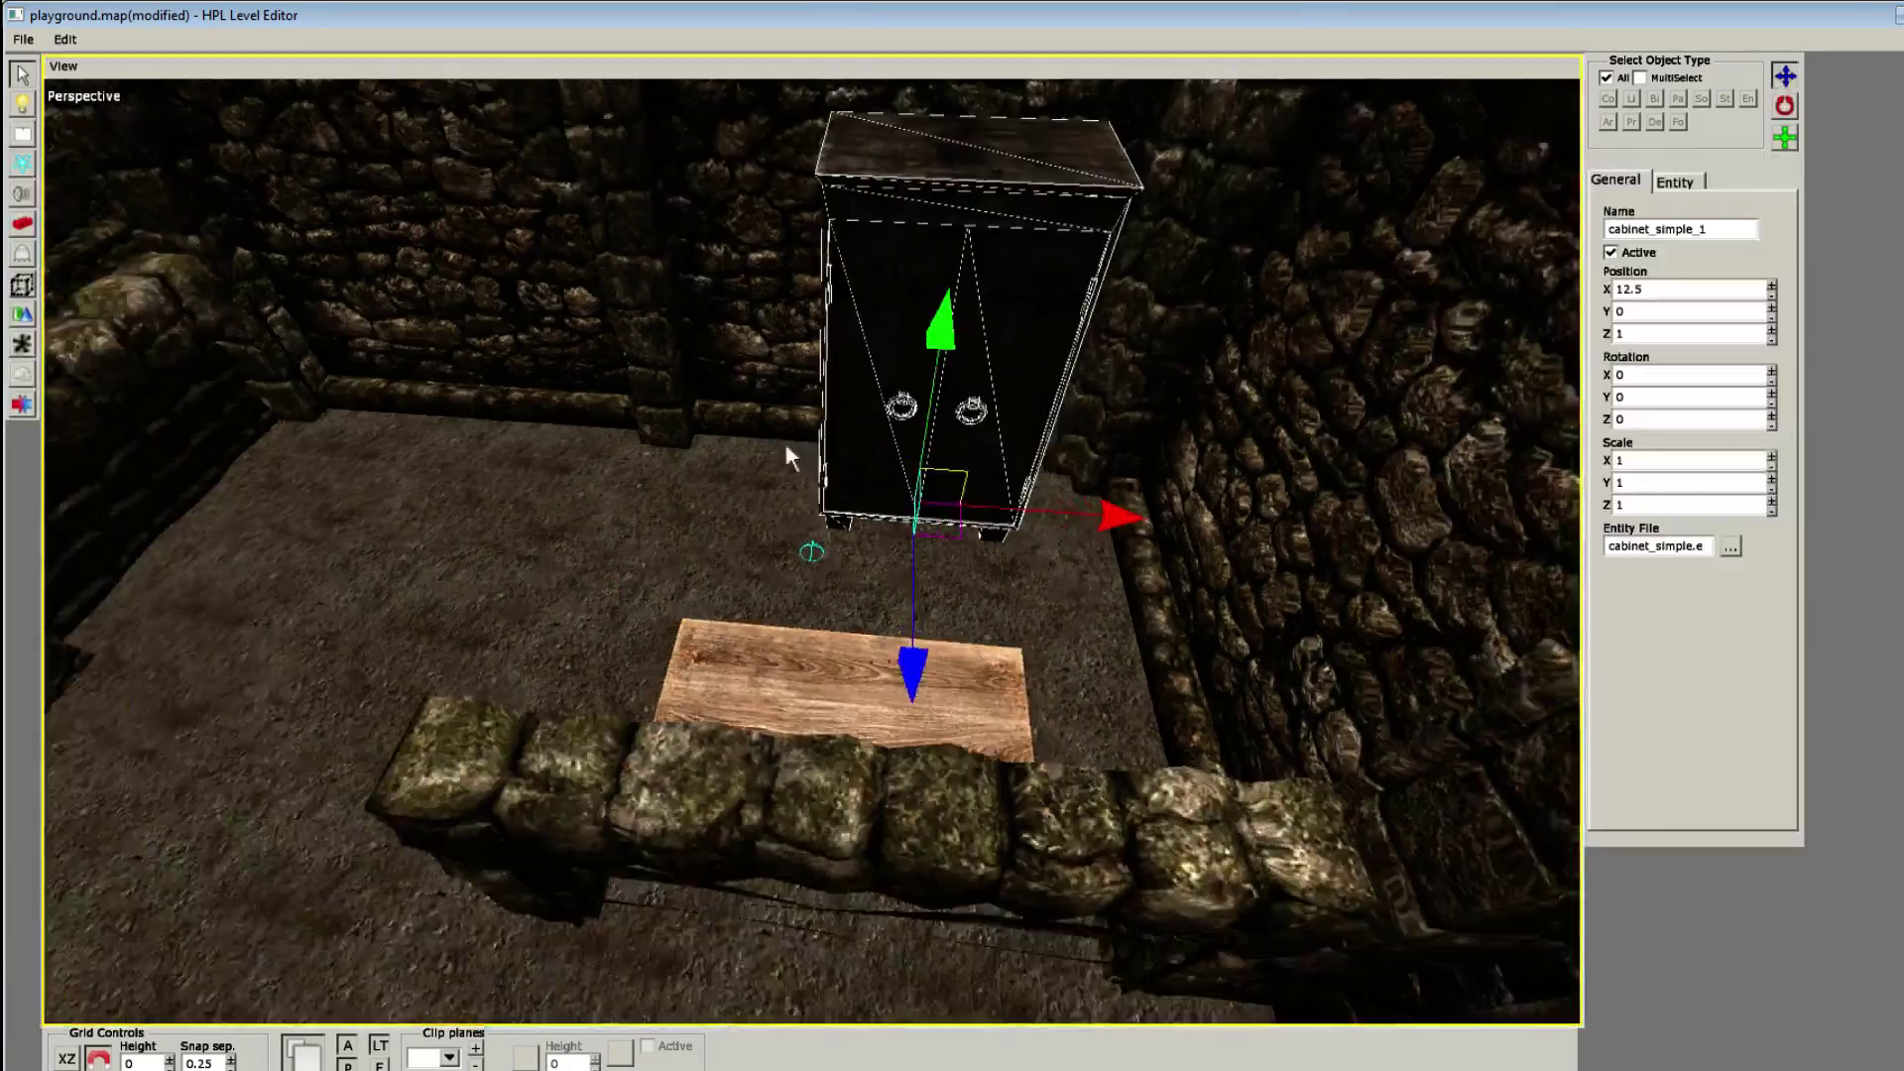
alt+drag(785, 447, 893, 446)
drag(1095, 466, 774, 496)
drag(660, 605, 758, 629)
scroll(748, 664, down, 5)
scroll(757, 629, up, 3)
Step: Place one chair_wood02 on the floor in front of the table, turned at an angle with its seat toward the tabletop
key(7)
scroll(872, 561, up, 1)
alt+drag(872, 561, 769, 813)
scroll(760, 699, up, 7)
scroll(712, 705, up, 4)
click(694, 728)
key(ctrl+z)
click(758, 829)
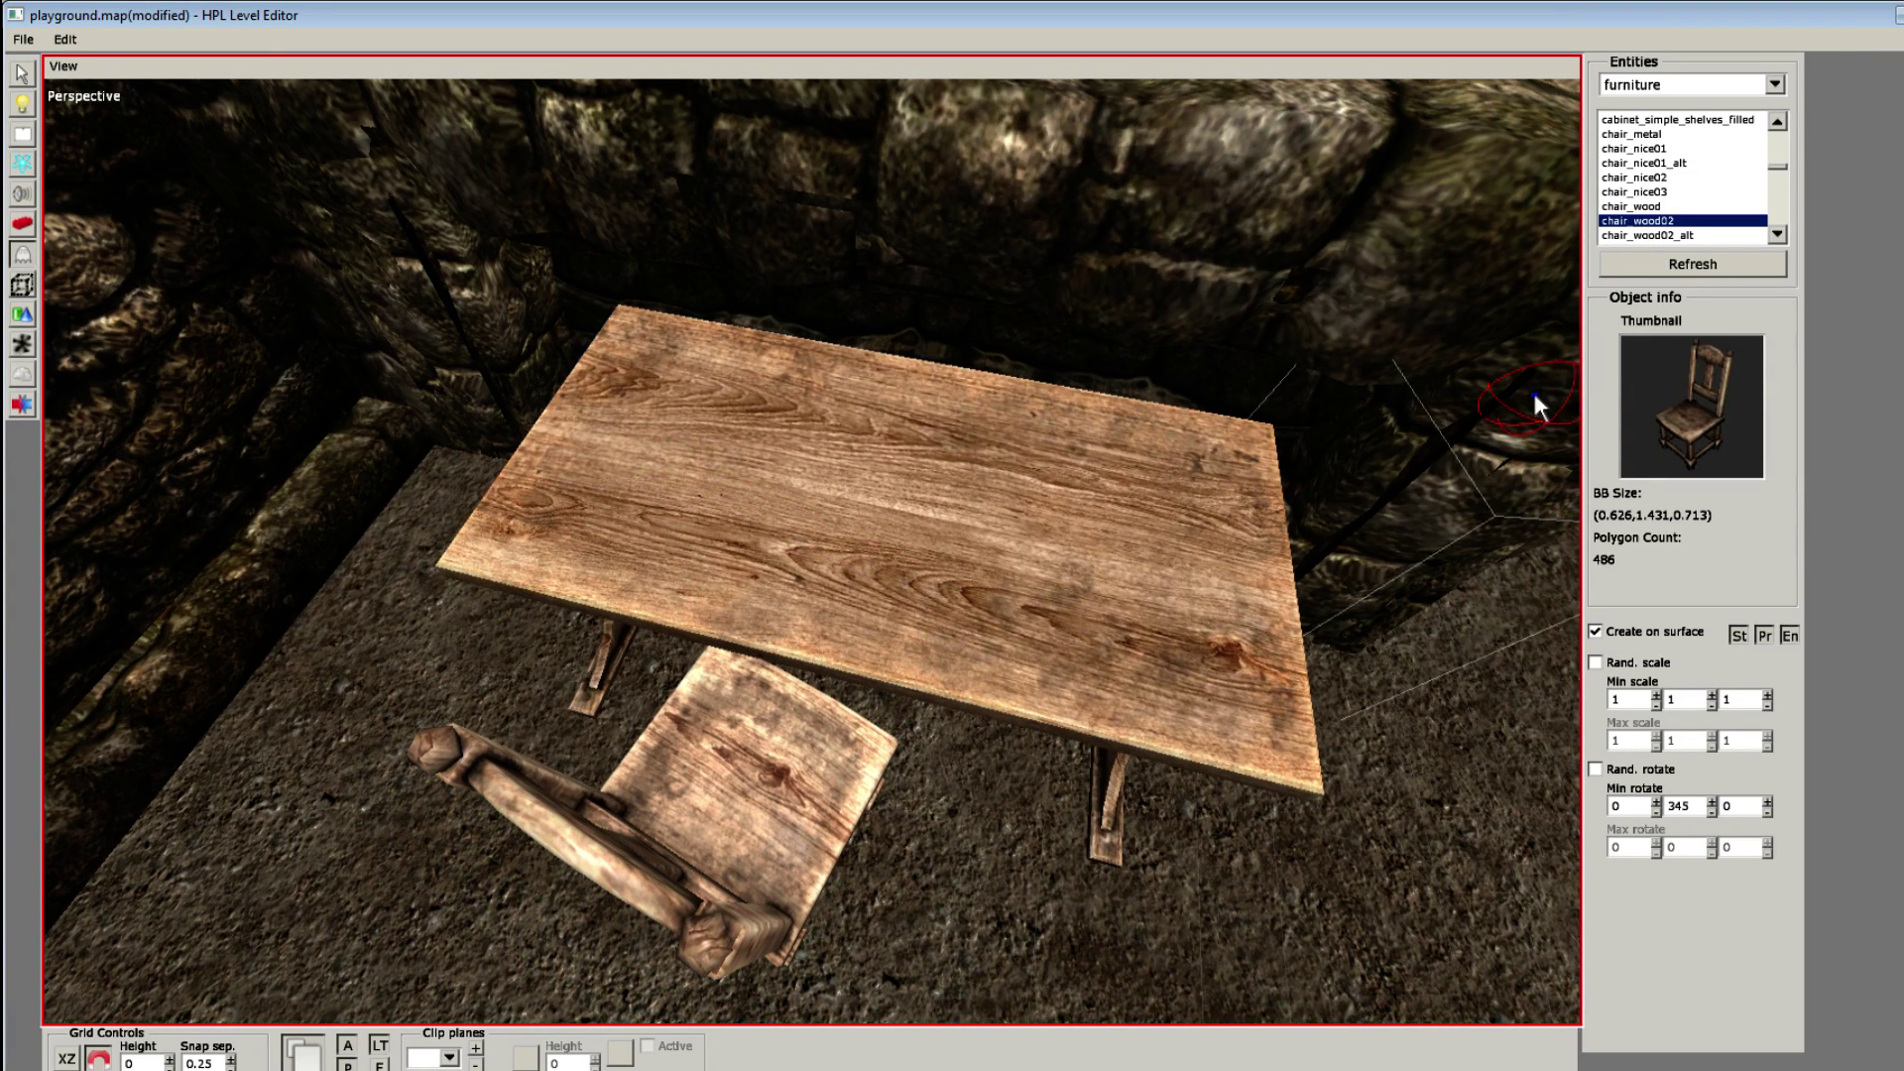
Step: Place an ink_bottle from the desktop entity set on the tabletop, rotated 15 degrees about Y
click(1775, 84)
click(1776, 110)
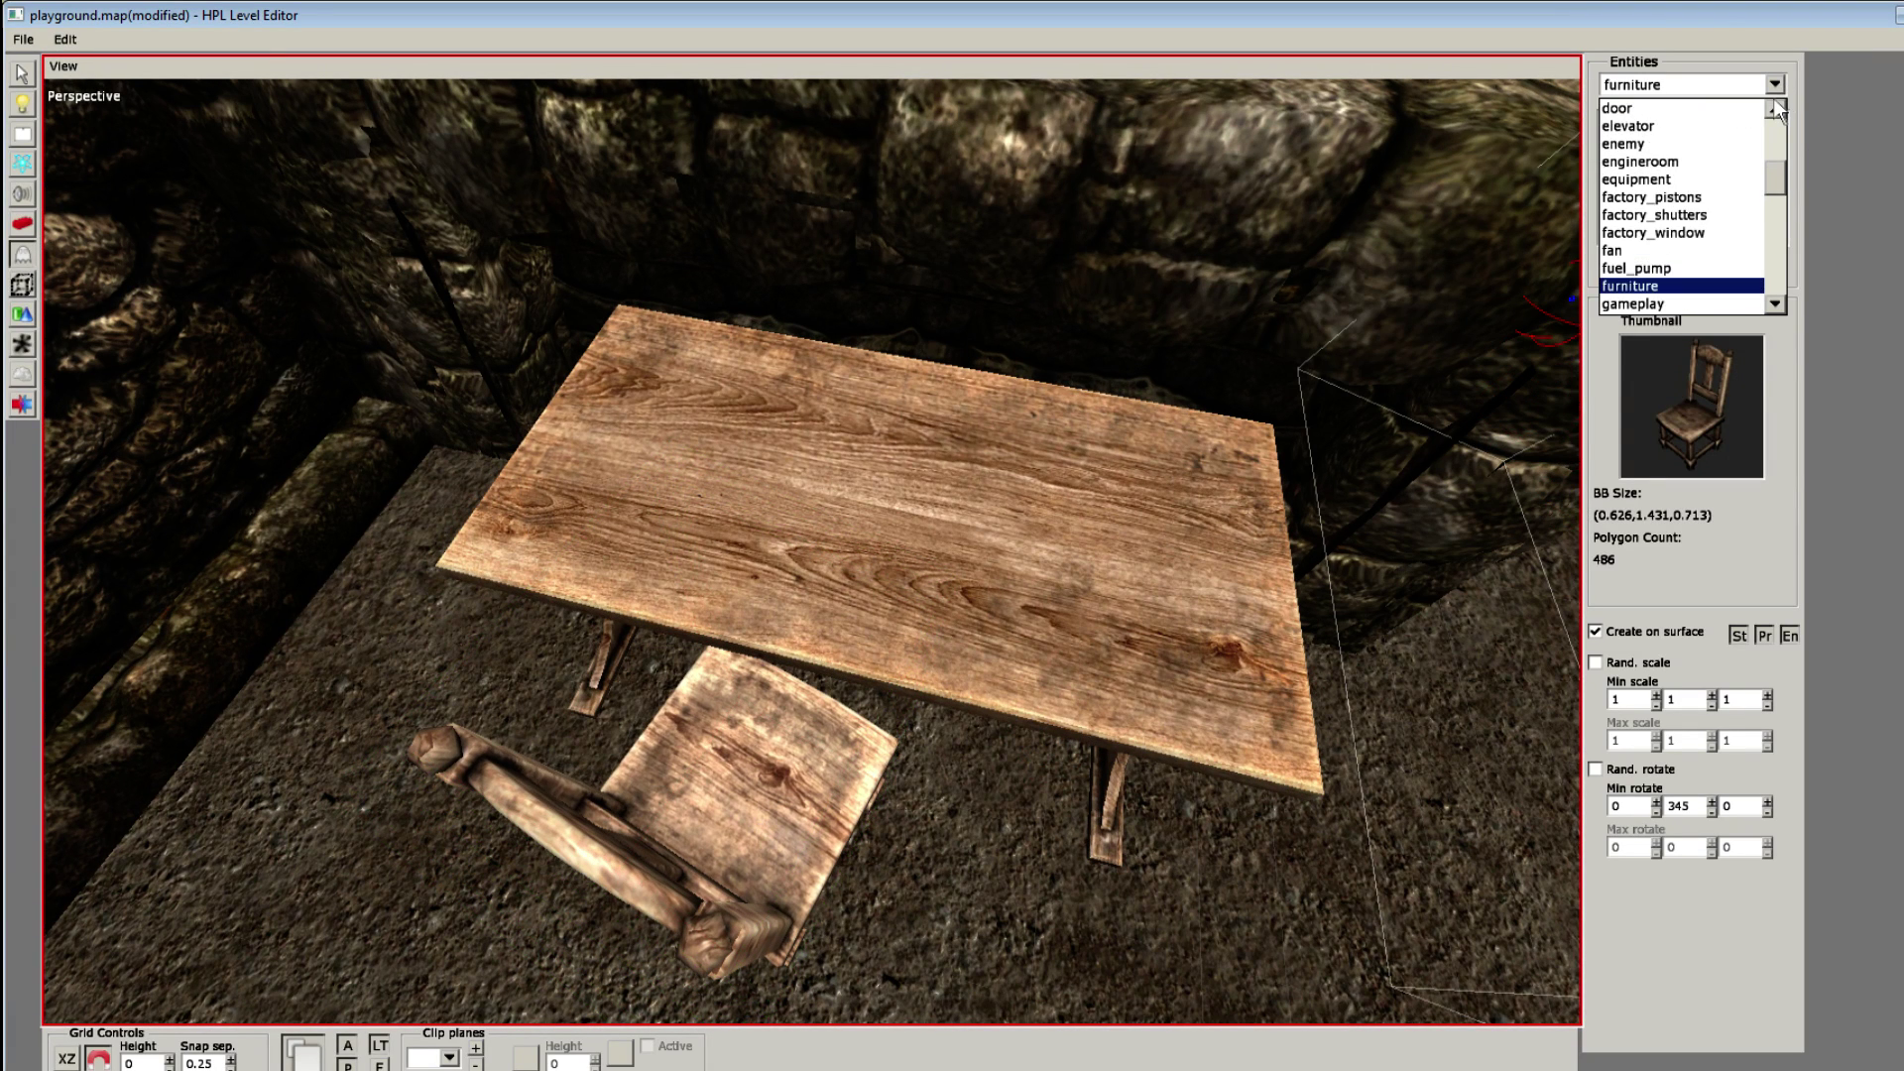
click(1755, 127)
click(1666, 148)
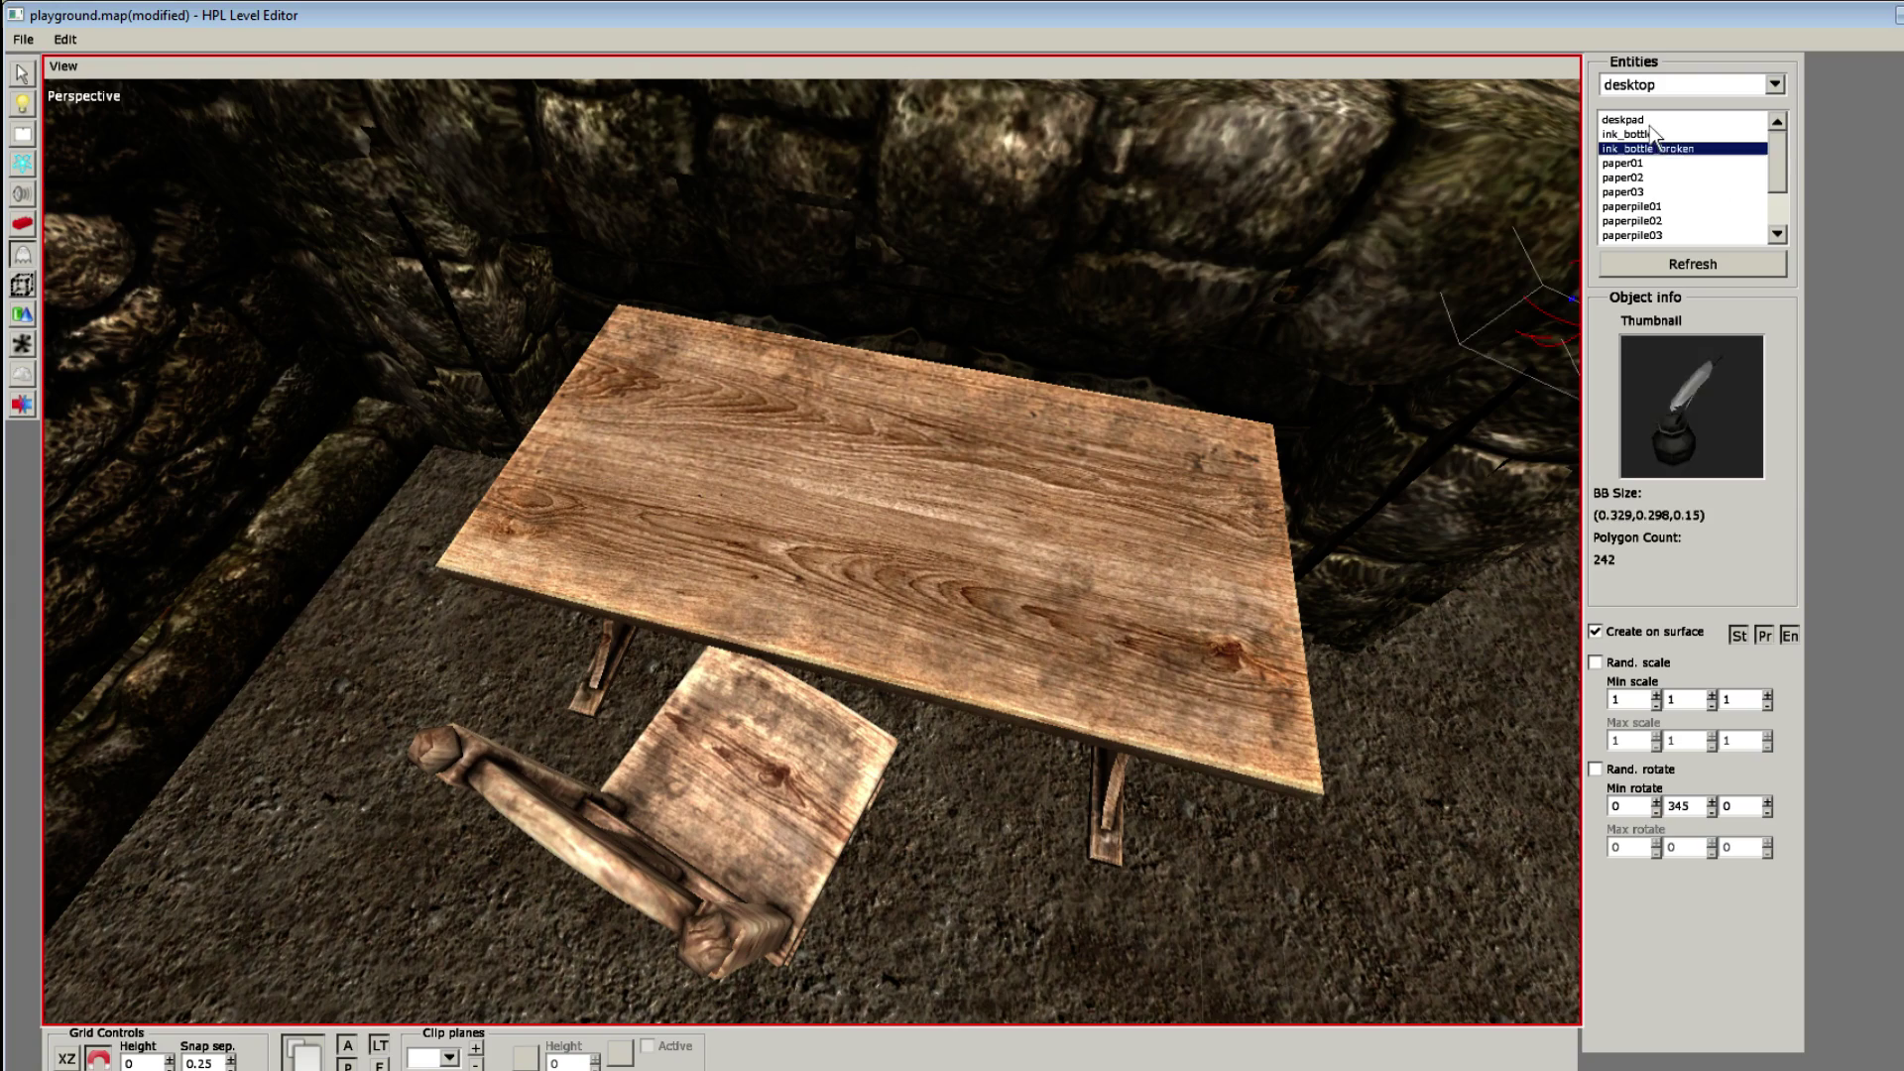
click(1637, 162)
click(1635, 134)
scroll(1075, 523, up, 3)
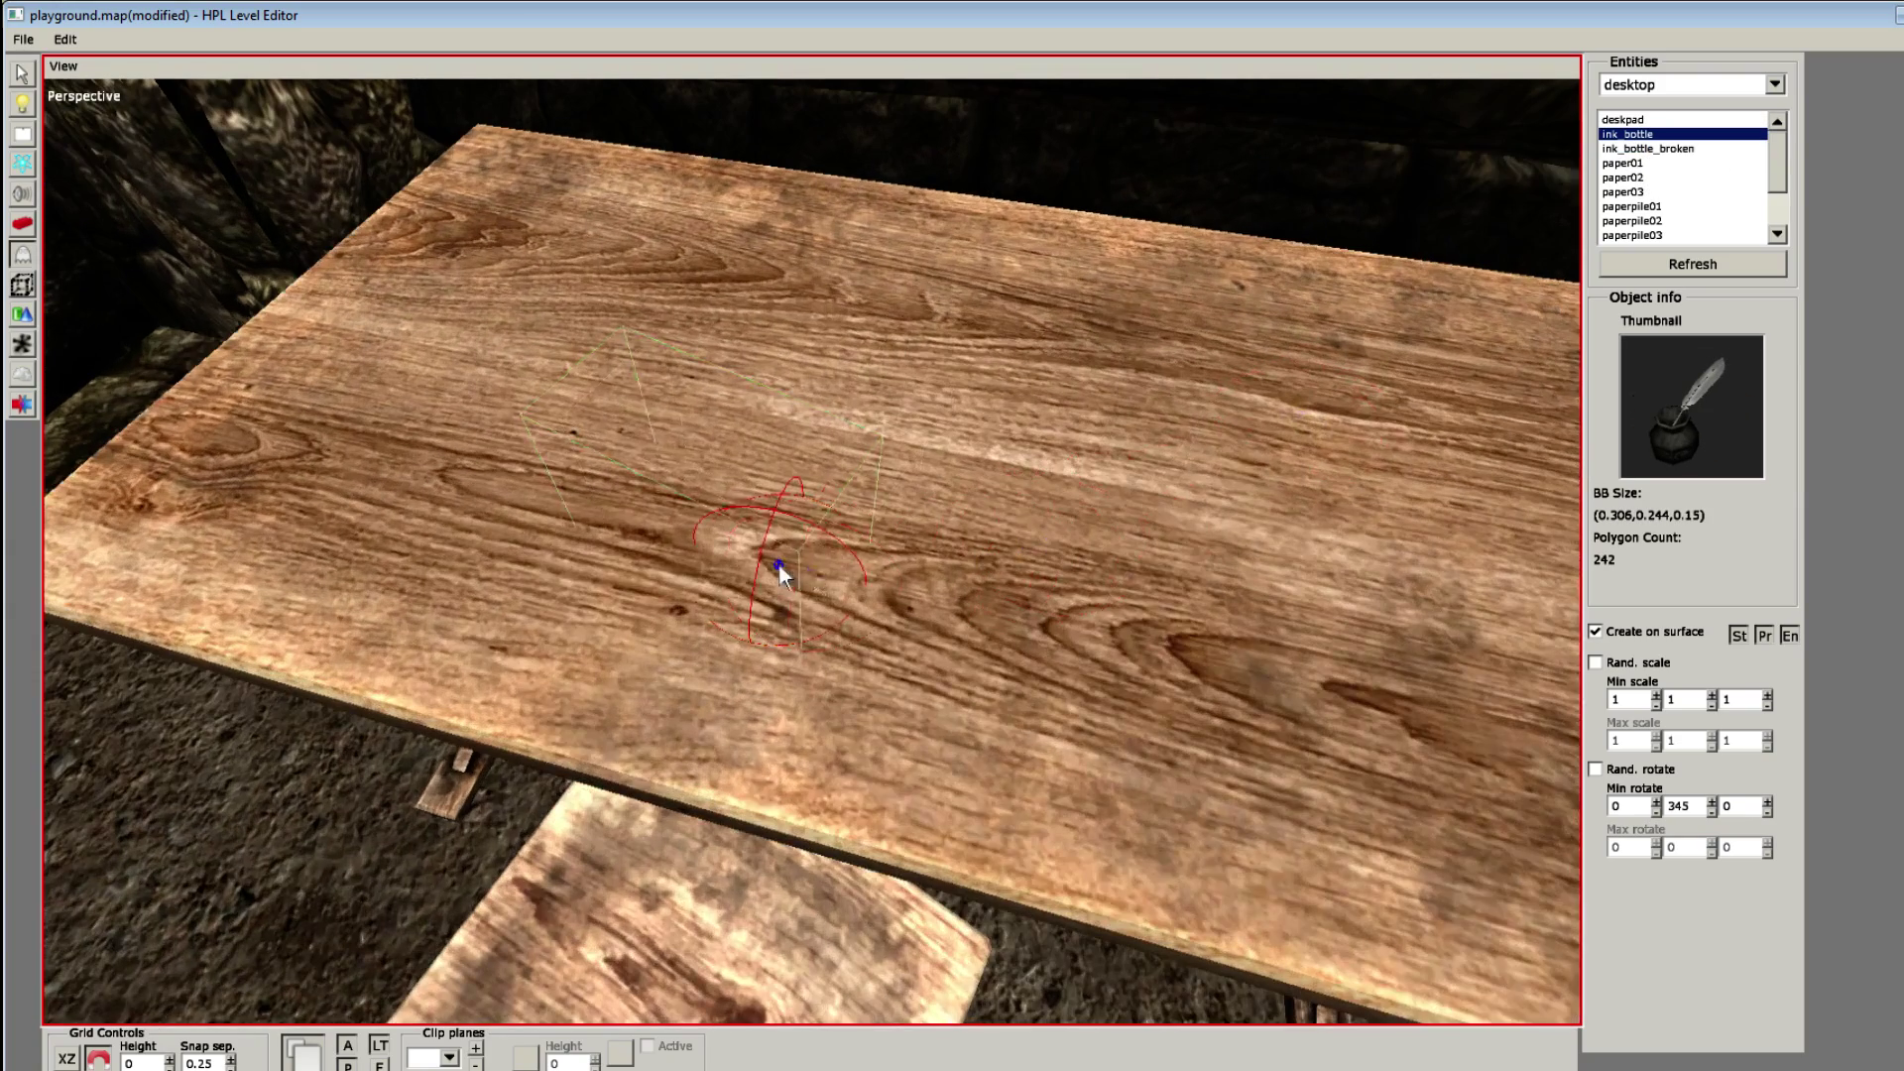
click(678, 573)
Step: Raise the ink bottle to a Y position of 1.075 so it rests on the tabletop
key(1)
click(679, 572)
scroll(551, 611, down, 4)
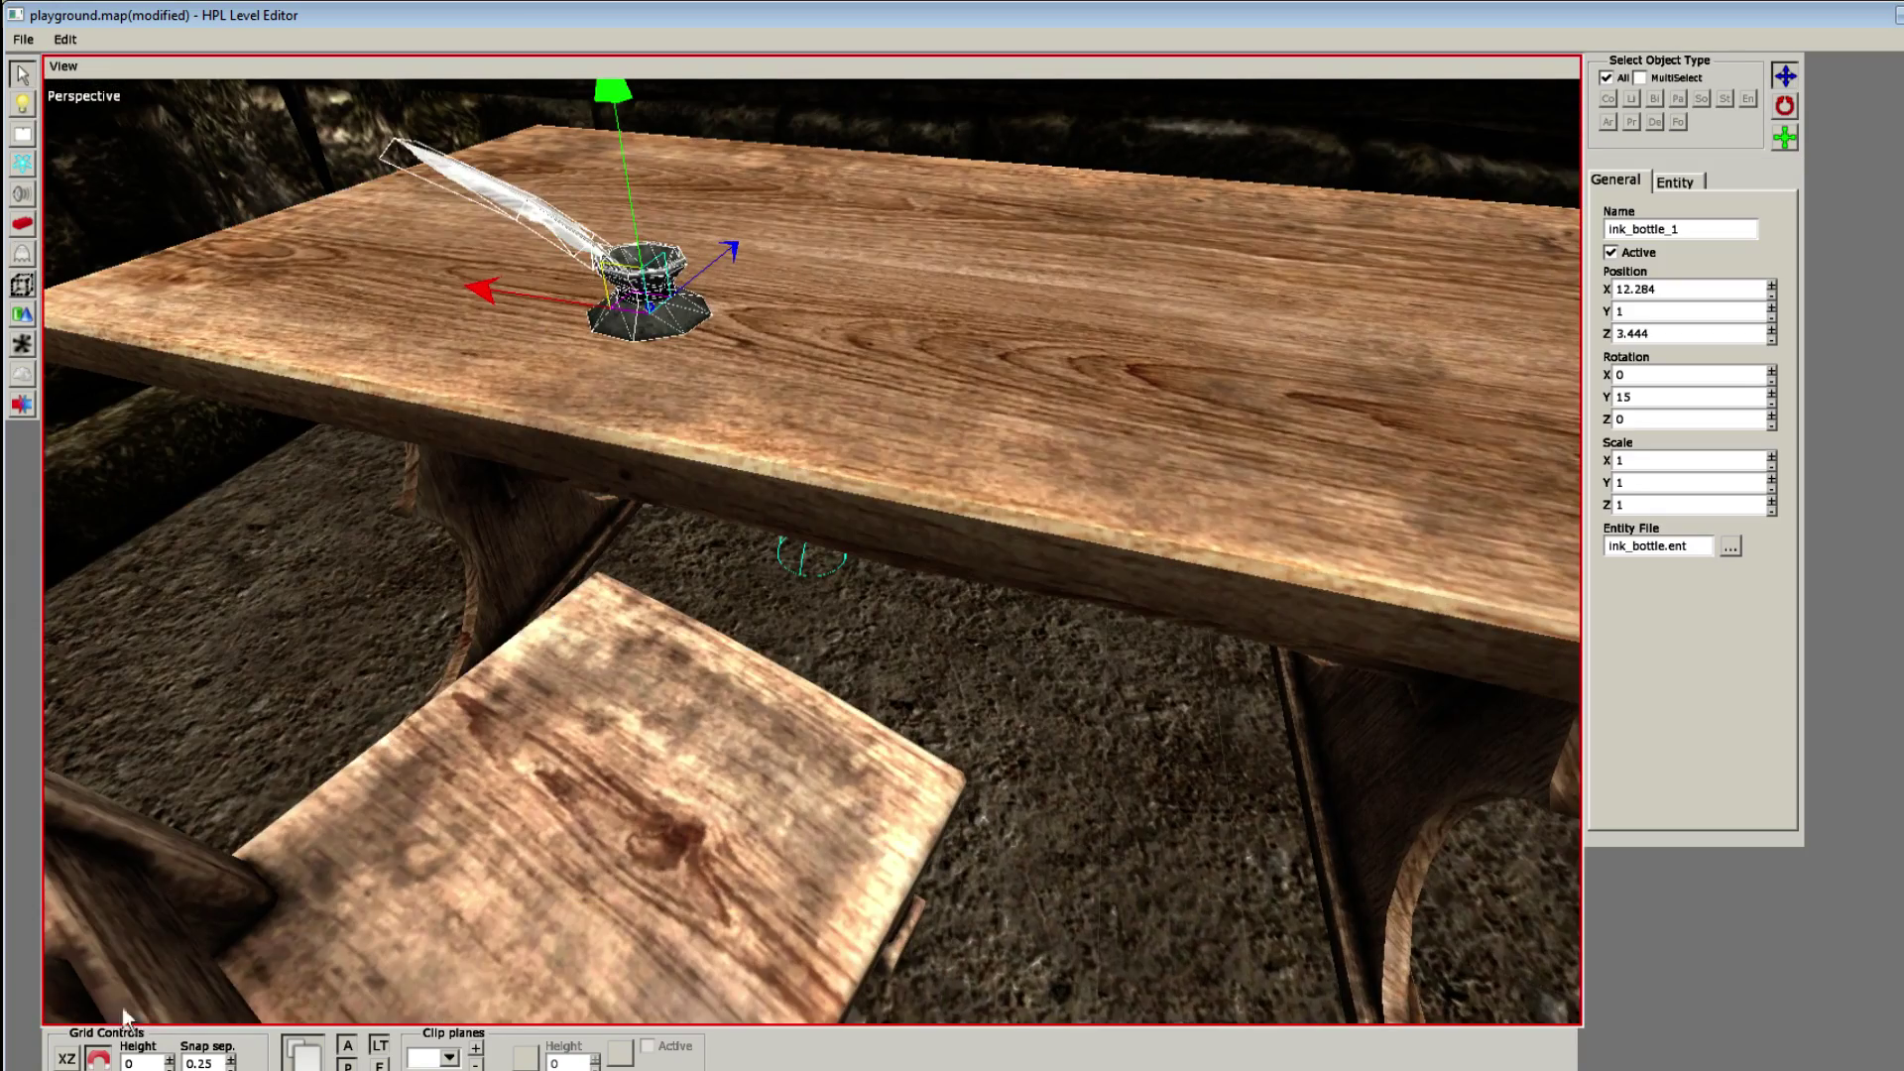
middle_drag(294, 712, 611, 402)
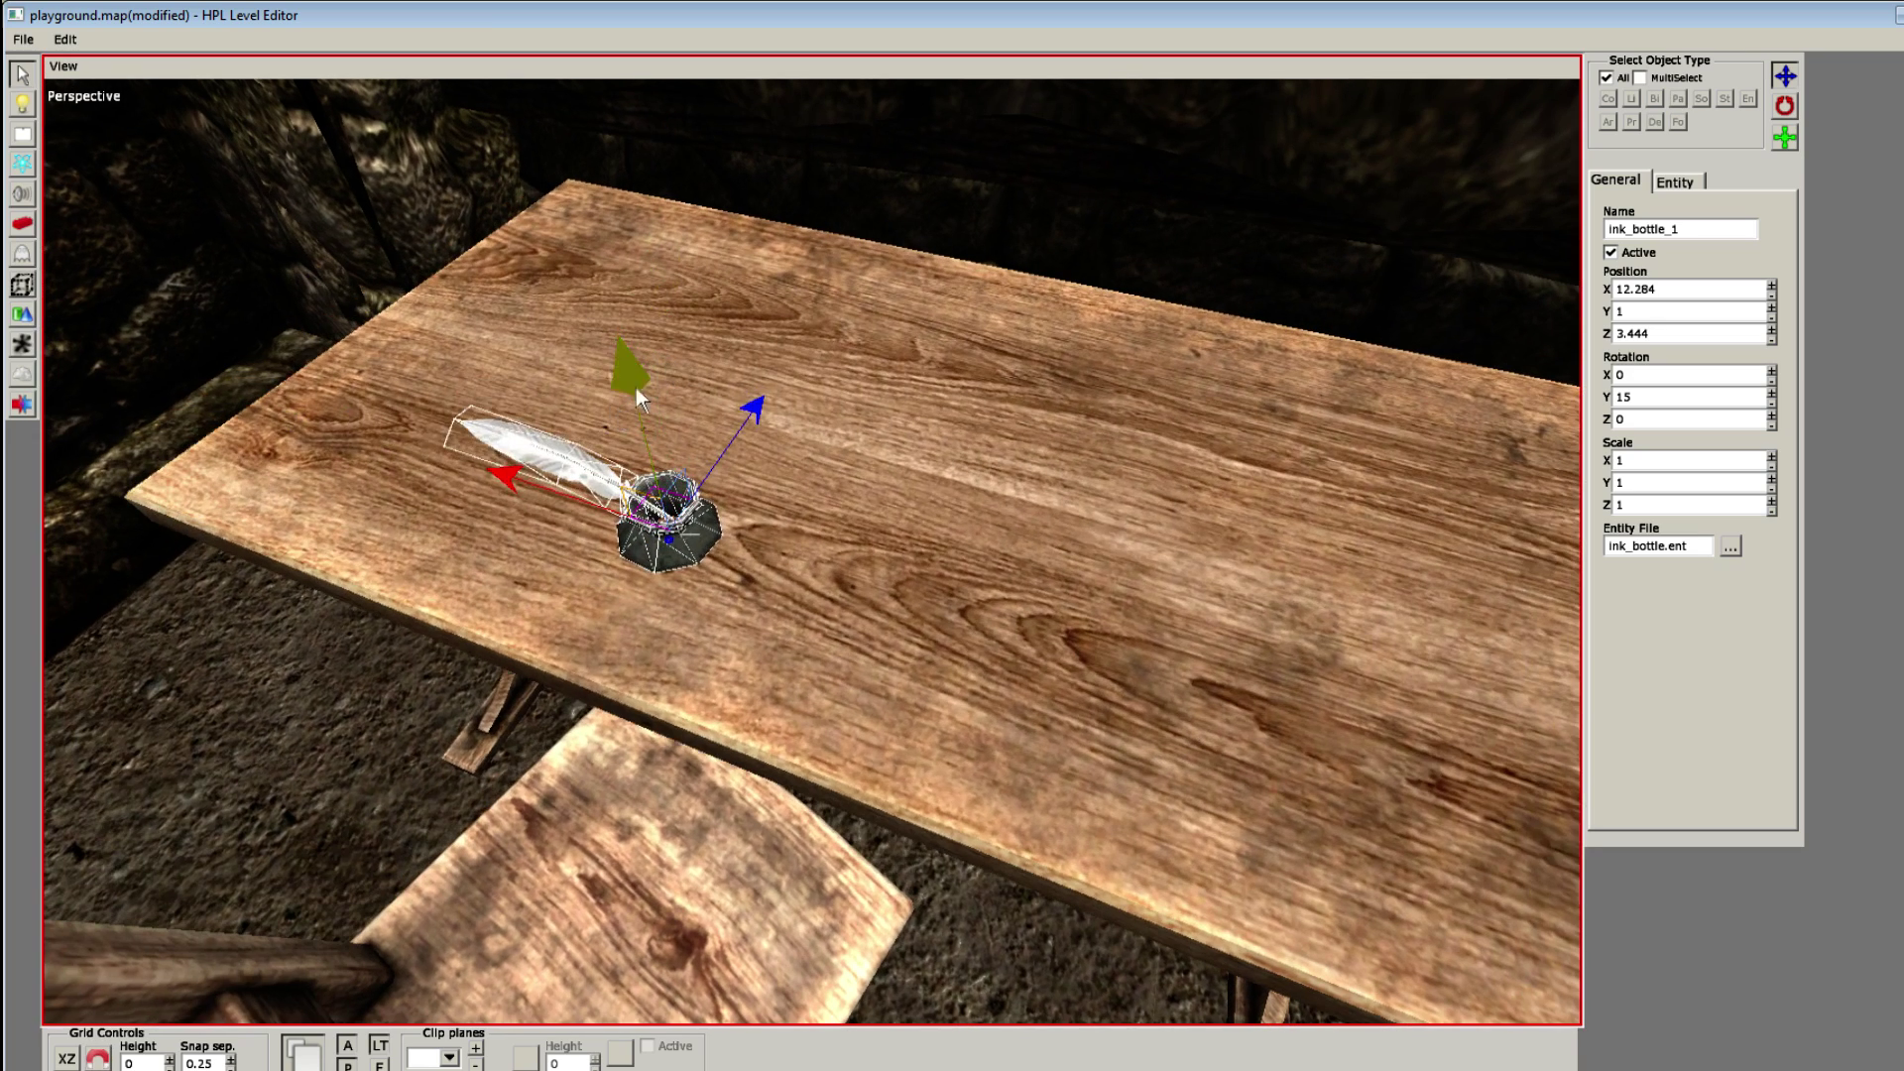
drag(635, 386, 617, 300)
click(730, 532)
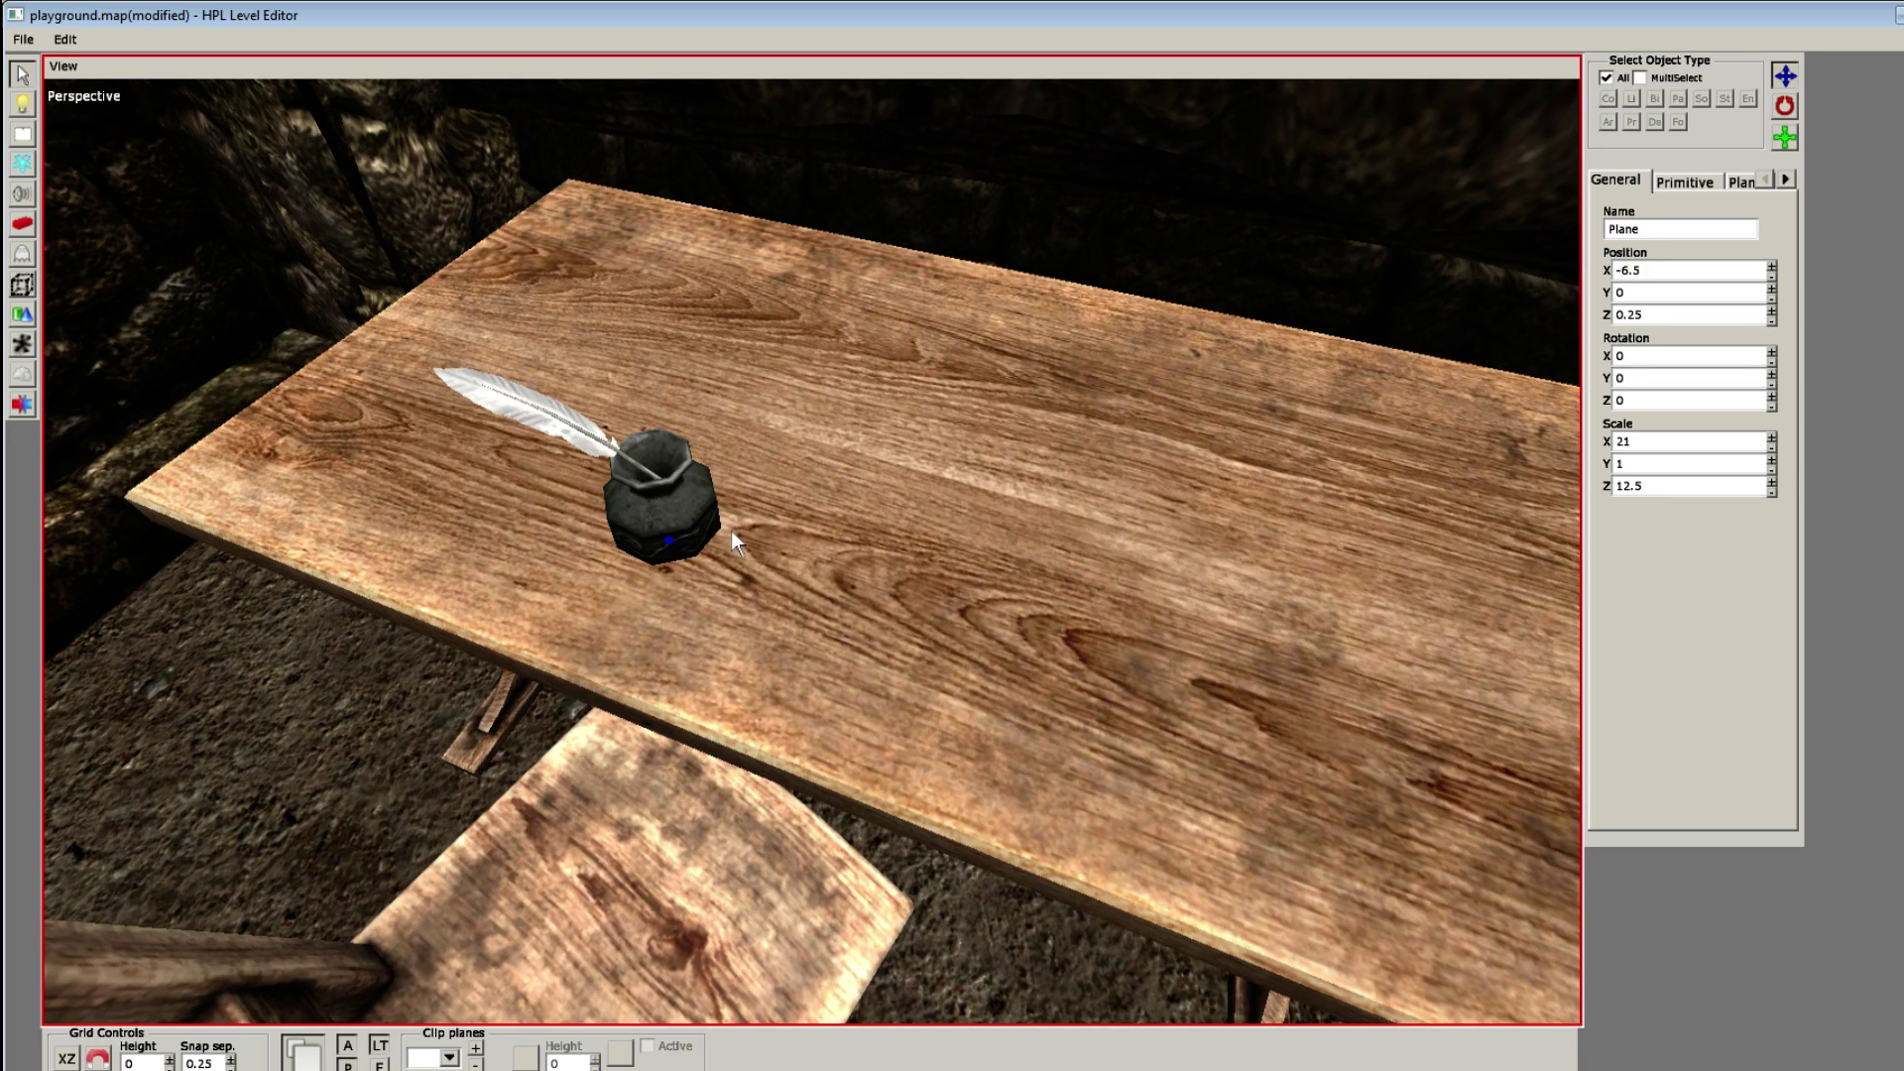
click(692, 522)
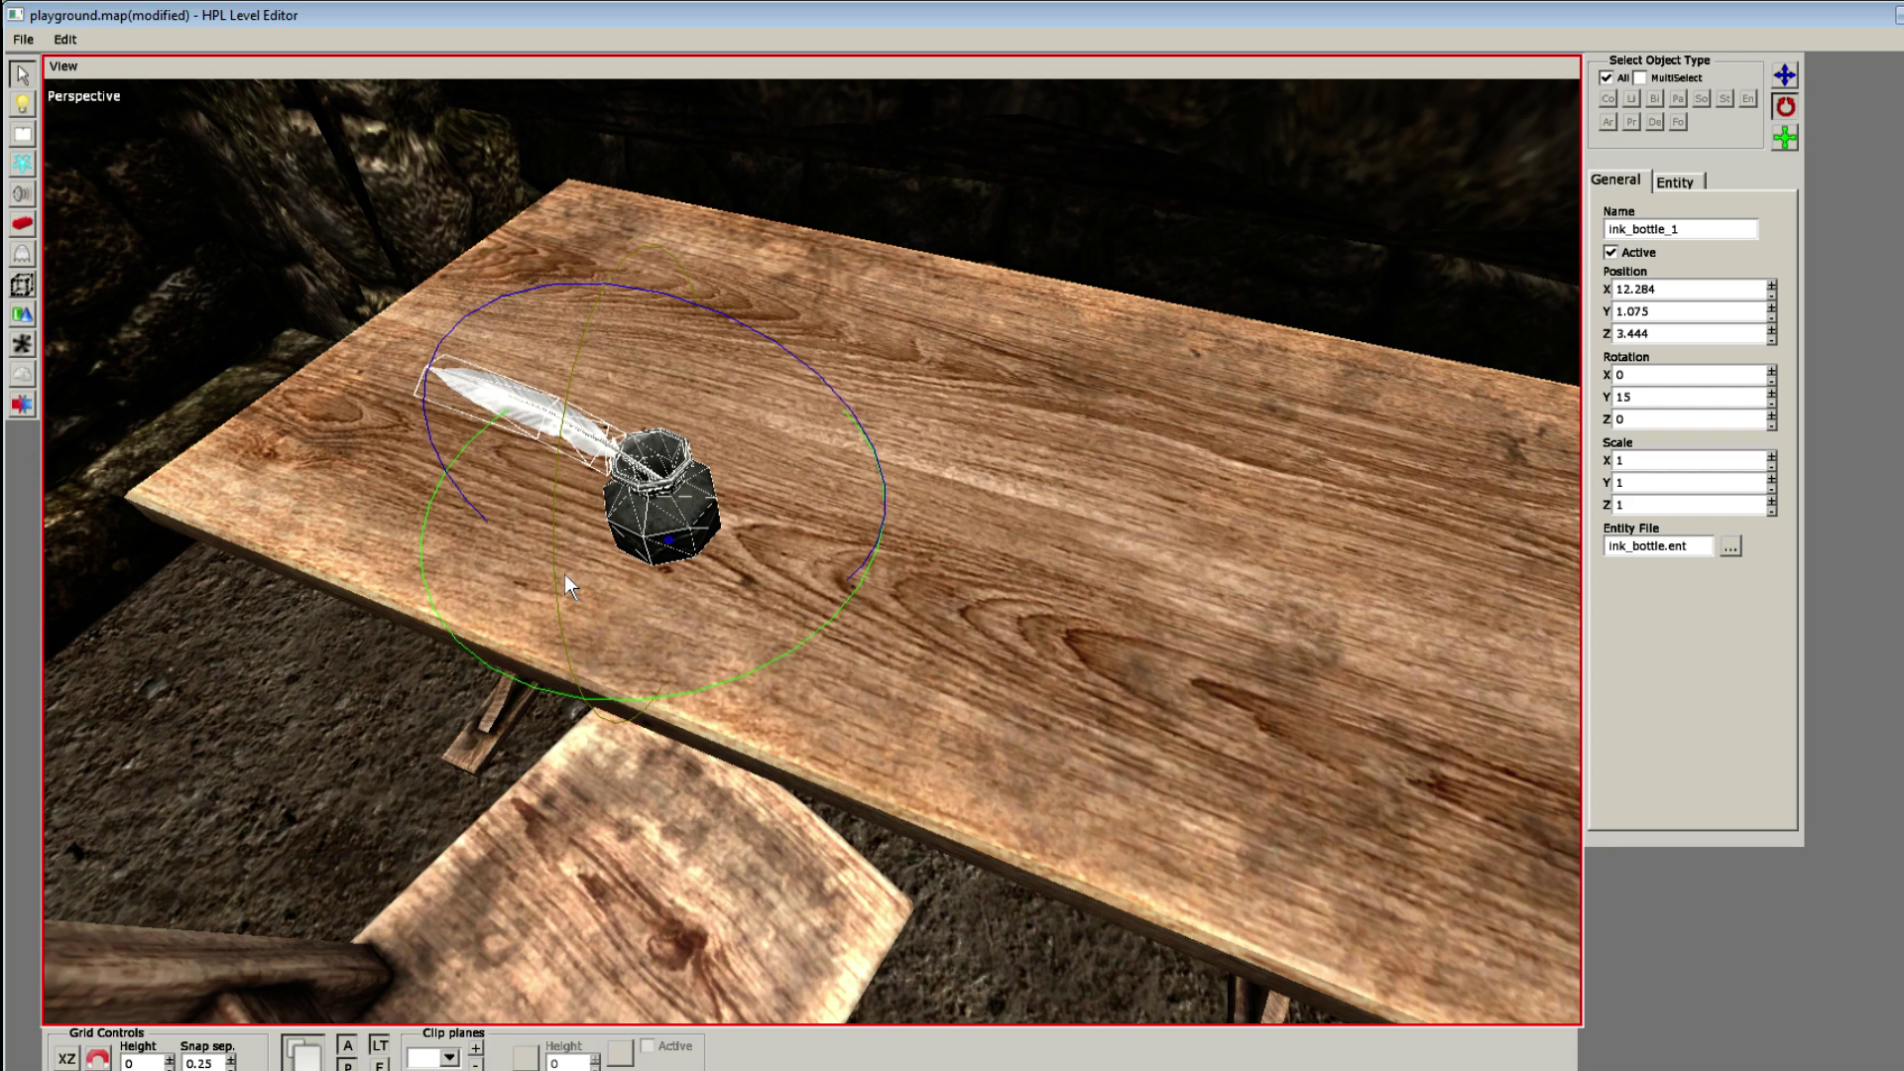
click(1138, 532)
Step: Place a rotated paperpile03 from the desktop entities near the table's back edge, beyond the ink bottle
key(7)
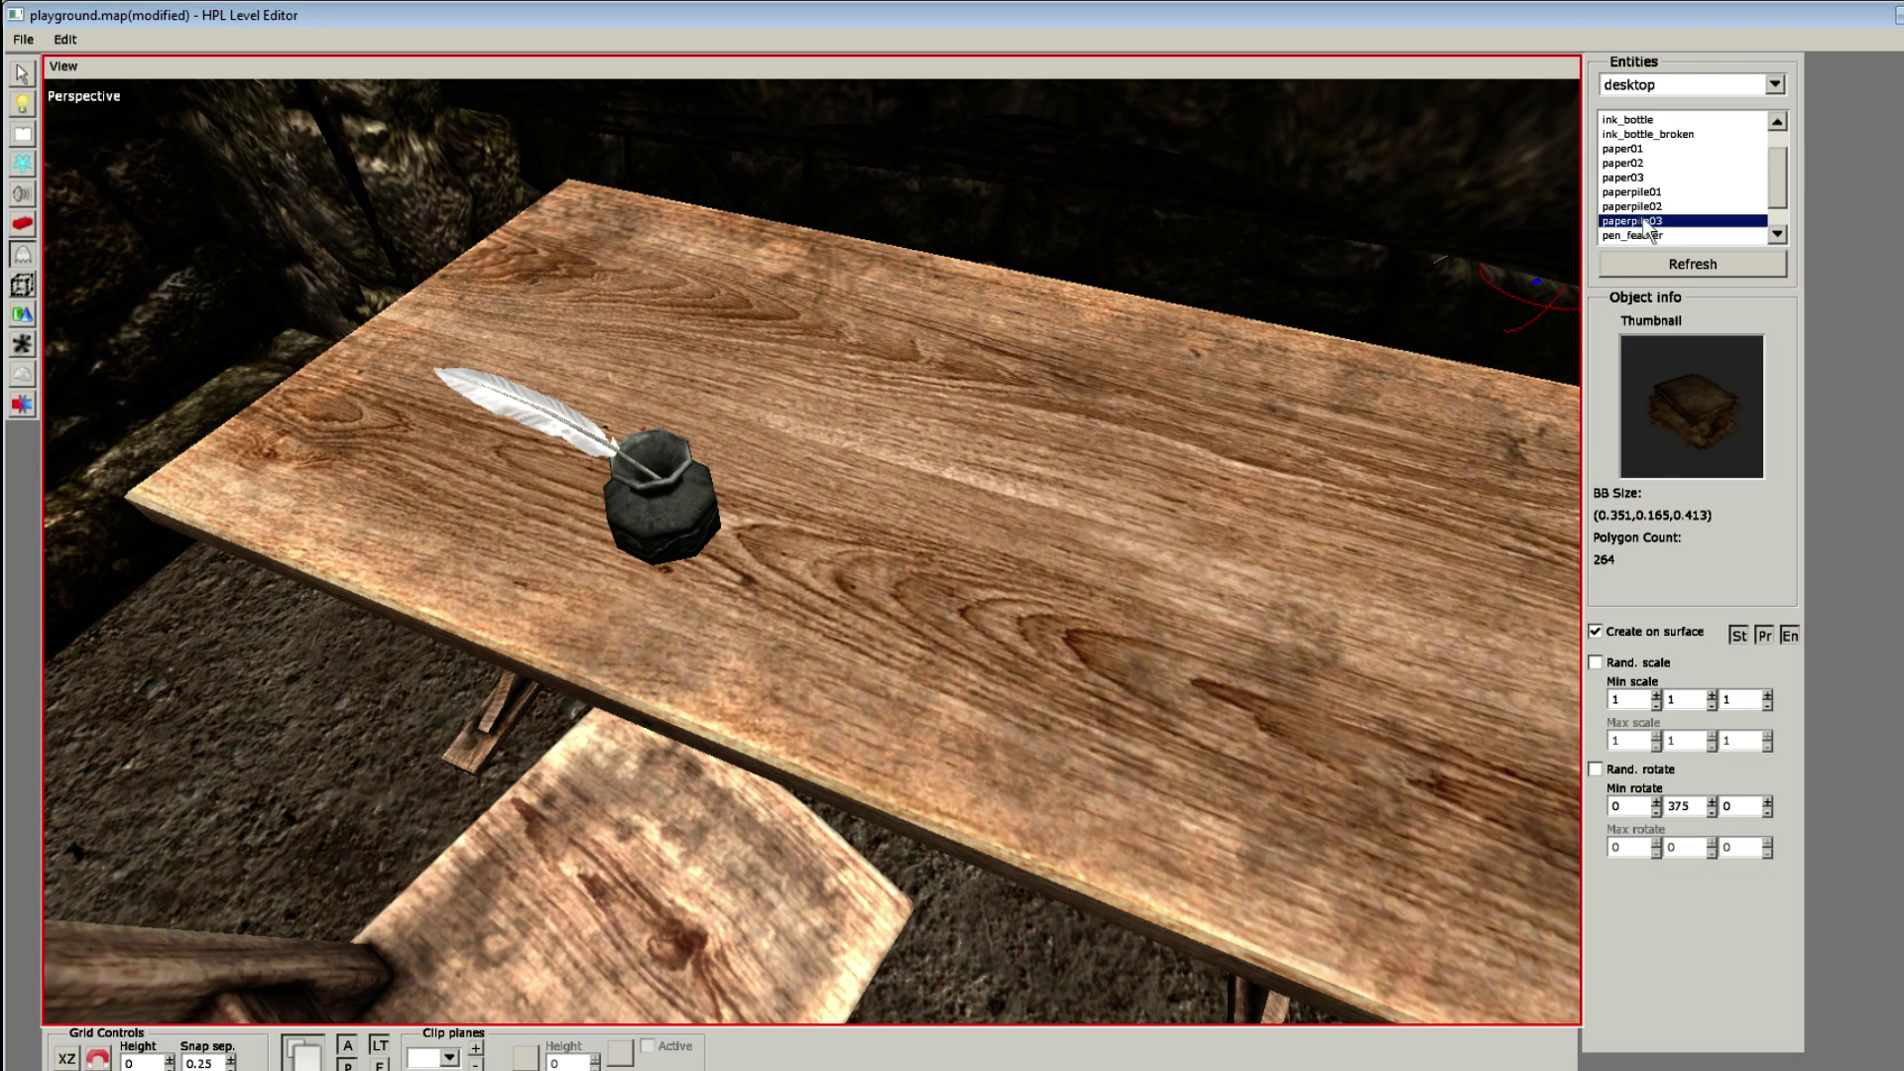
alt+middle_drag(1517, 328, 1180, 389)
shift+scroll(927, 430, up, 3)
shift+scroll(825, 407, up, 2)
shift+scroll(843, 390, down, 1)
click(851, 393)
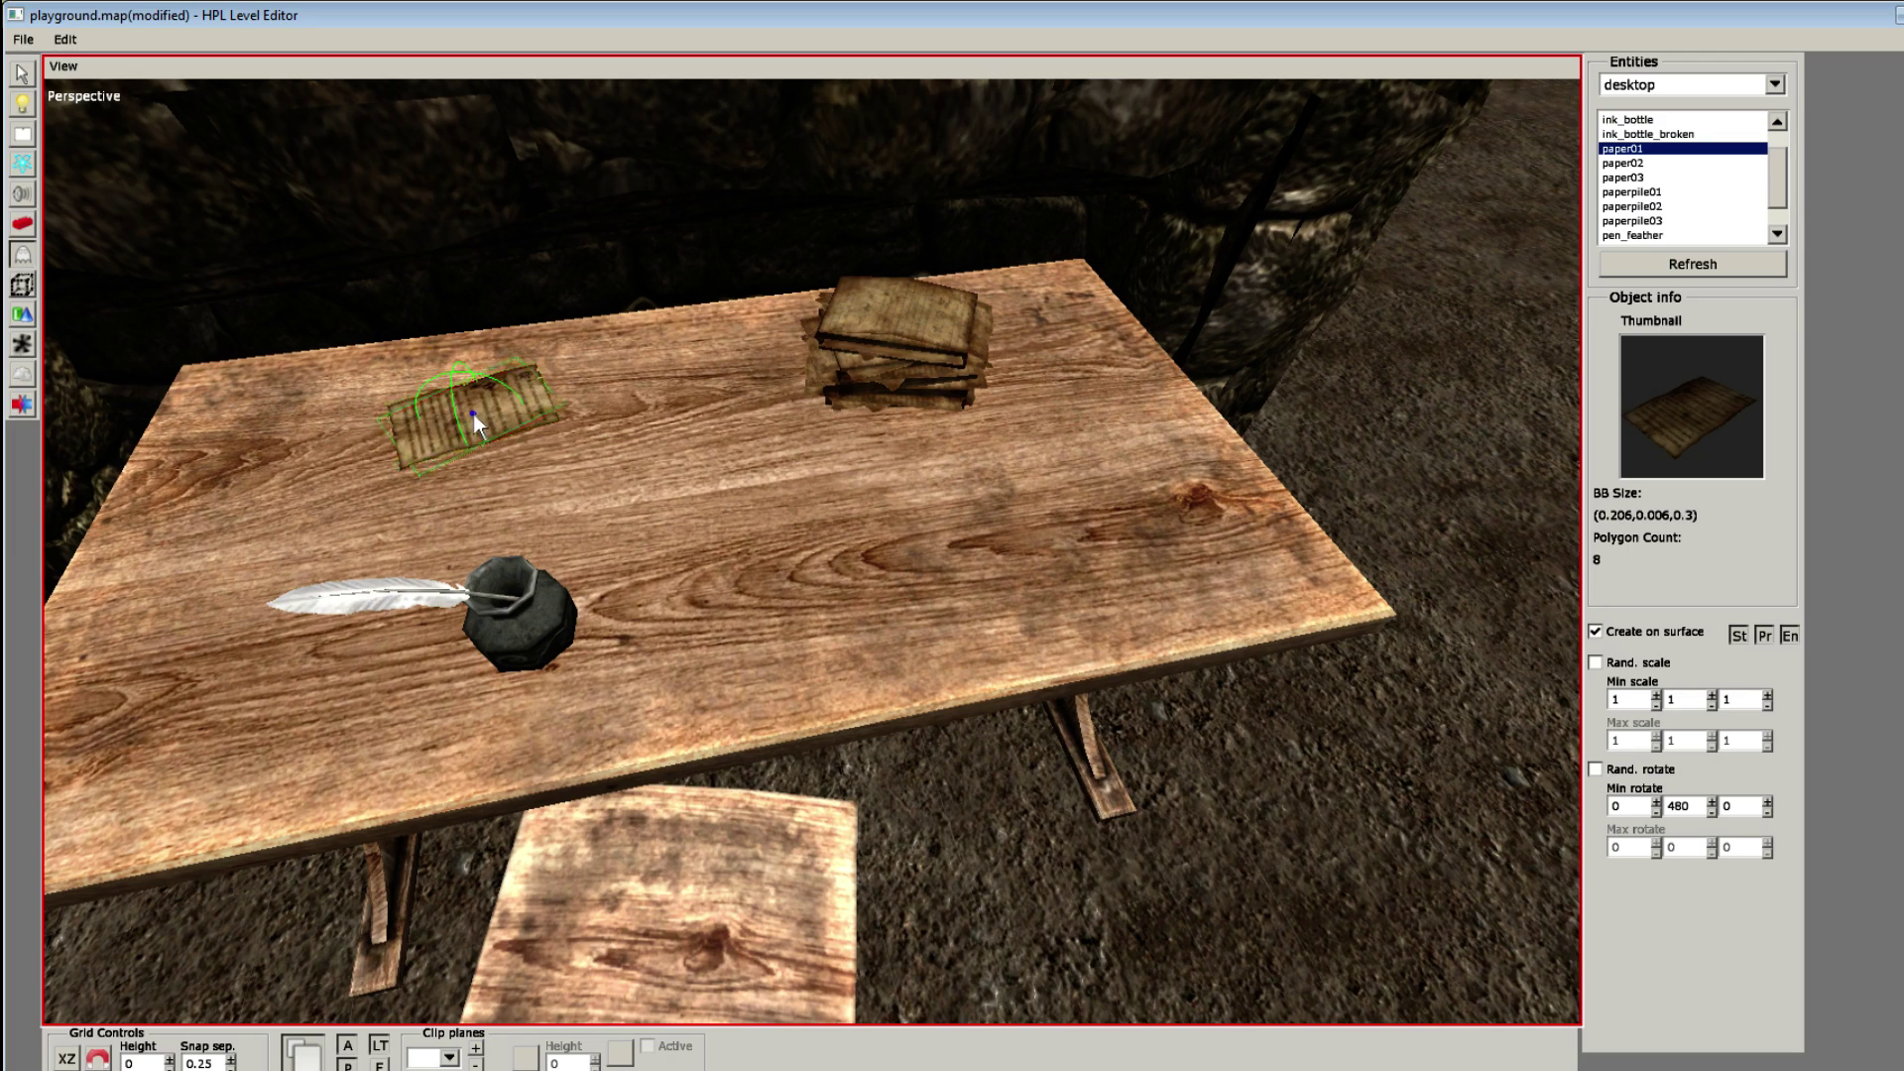
Step: Scatter single paper sheets, including paper01 and paper02, around the ink bottle and paper pile at varied rotations
shift+scroll(1086, 525, up, 2)
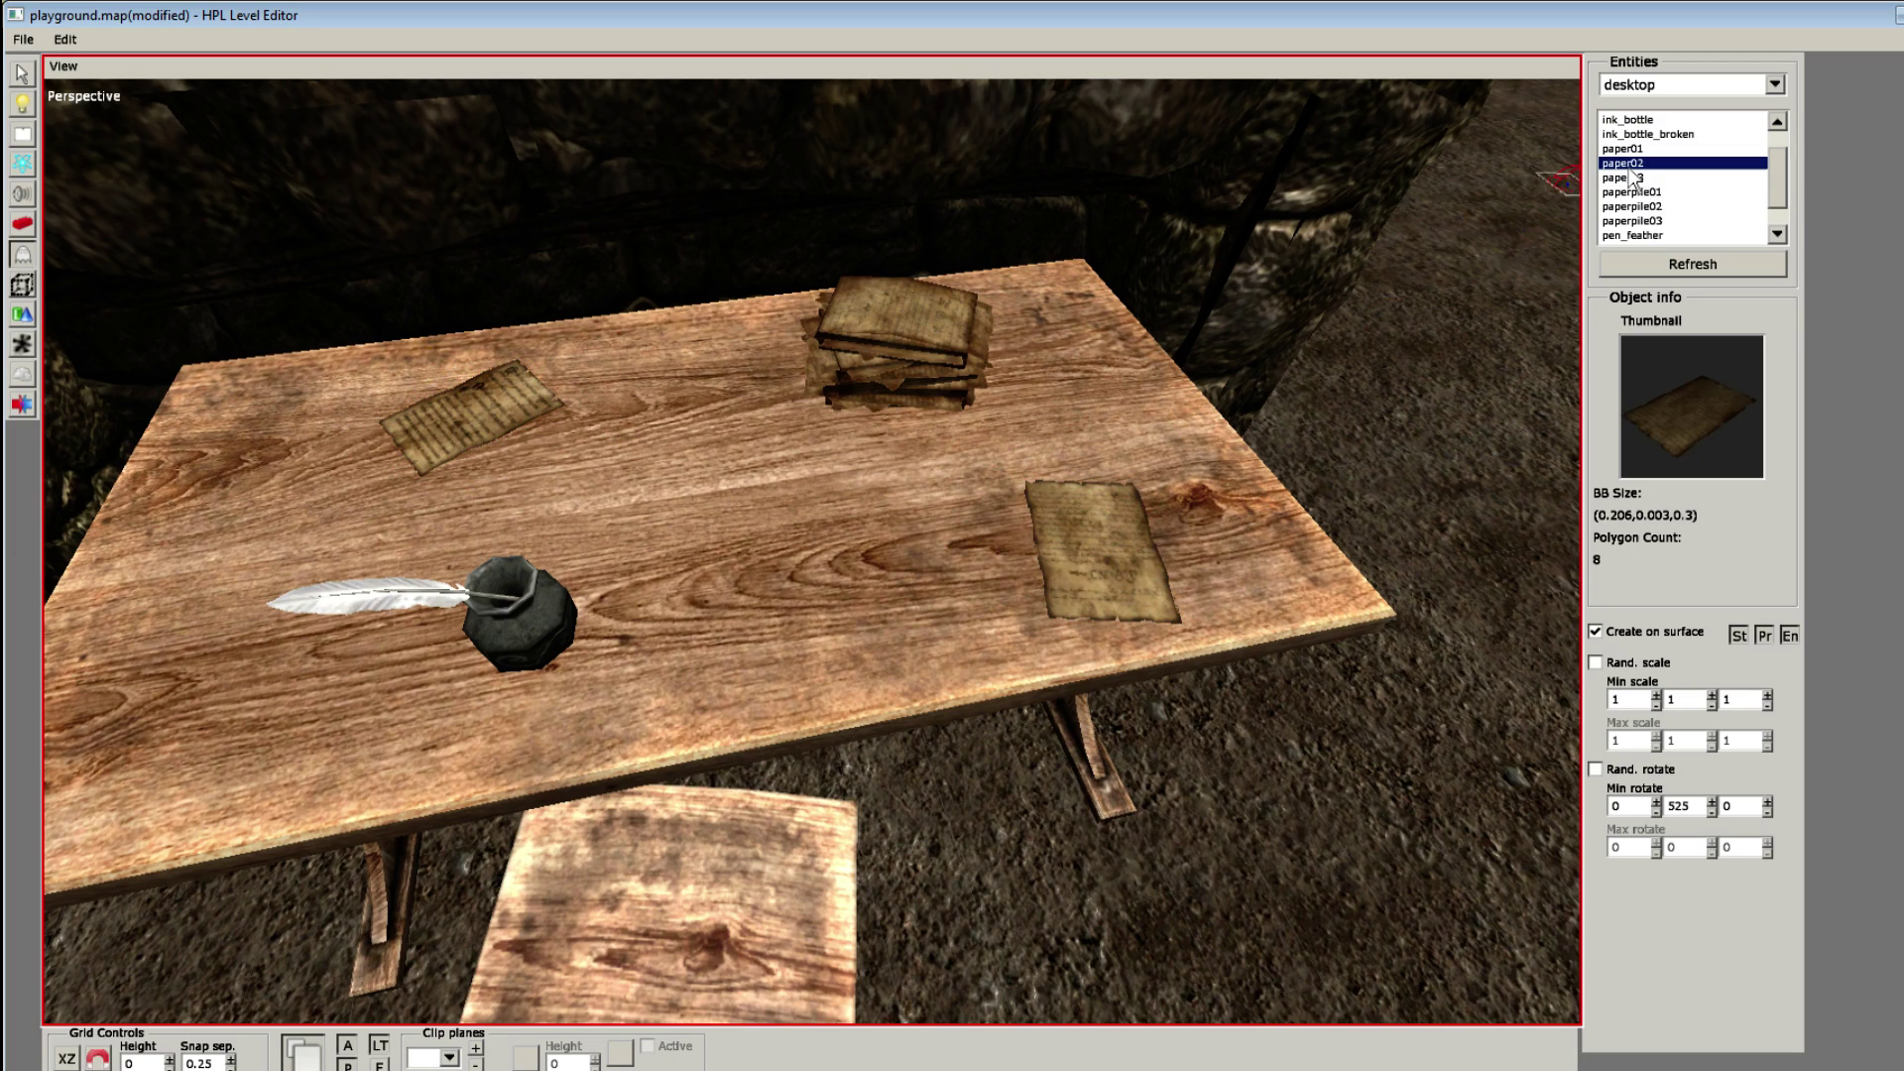
click(275, 731)
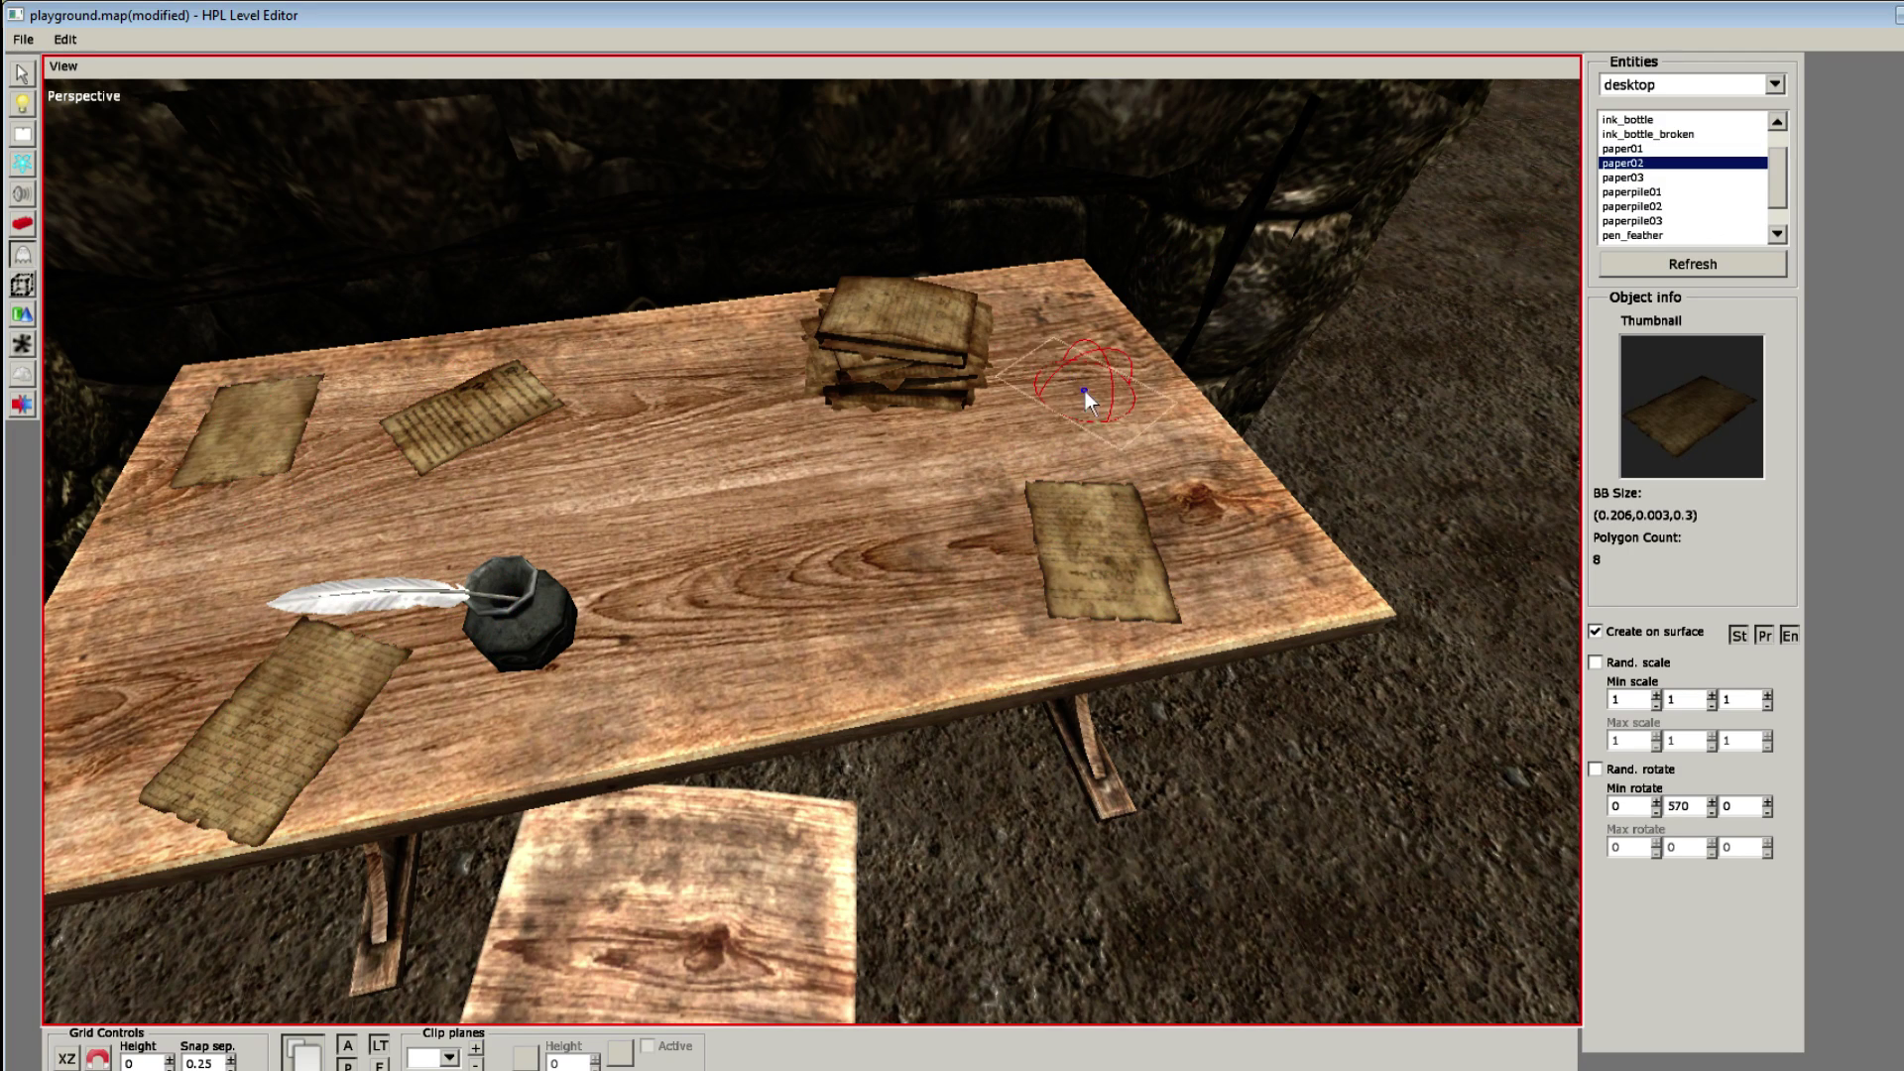
alt+drag(693, 384, 671, 536)
scroll(671, 536, down, 3)
scroll(548, 506, up, 3)
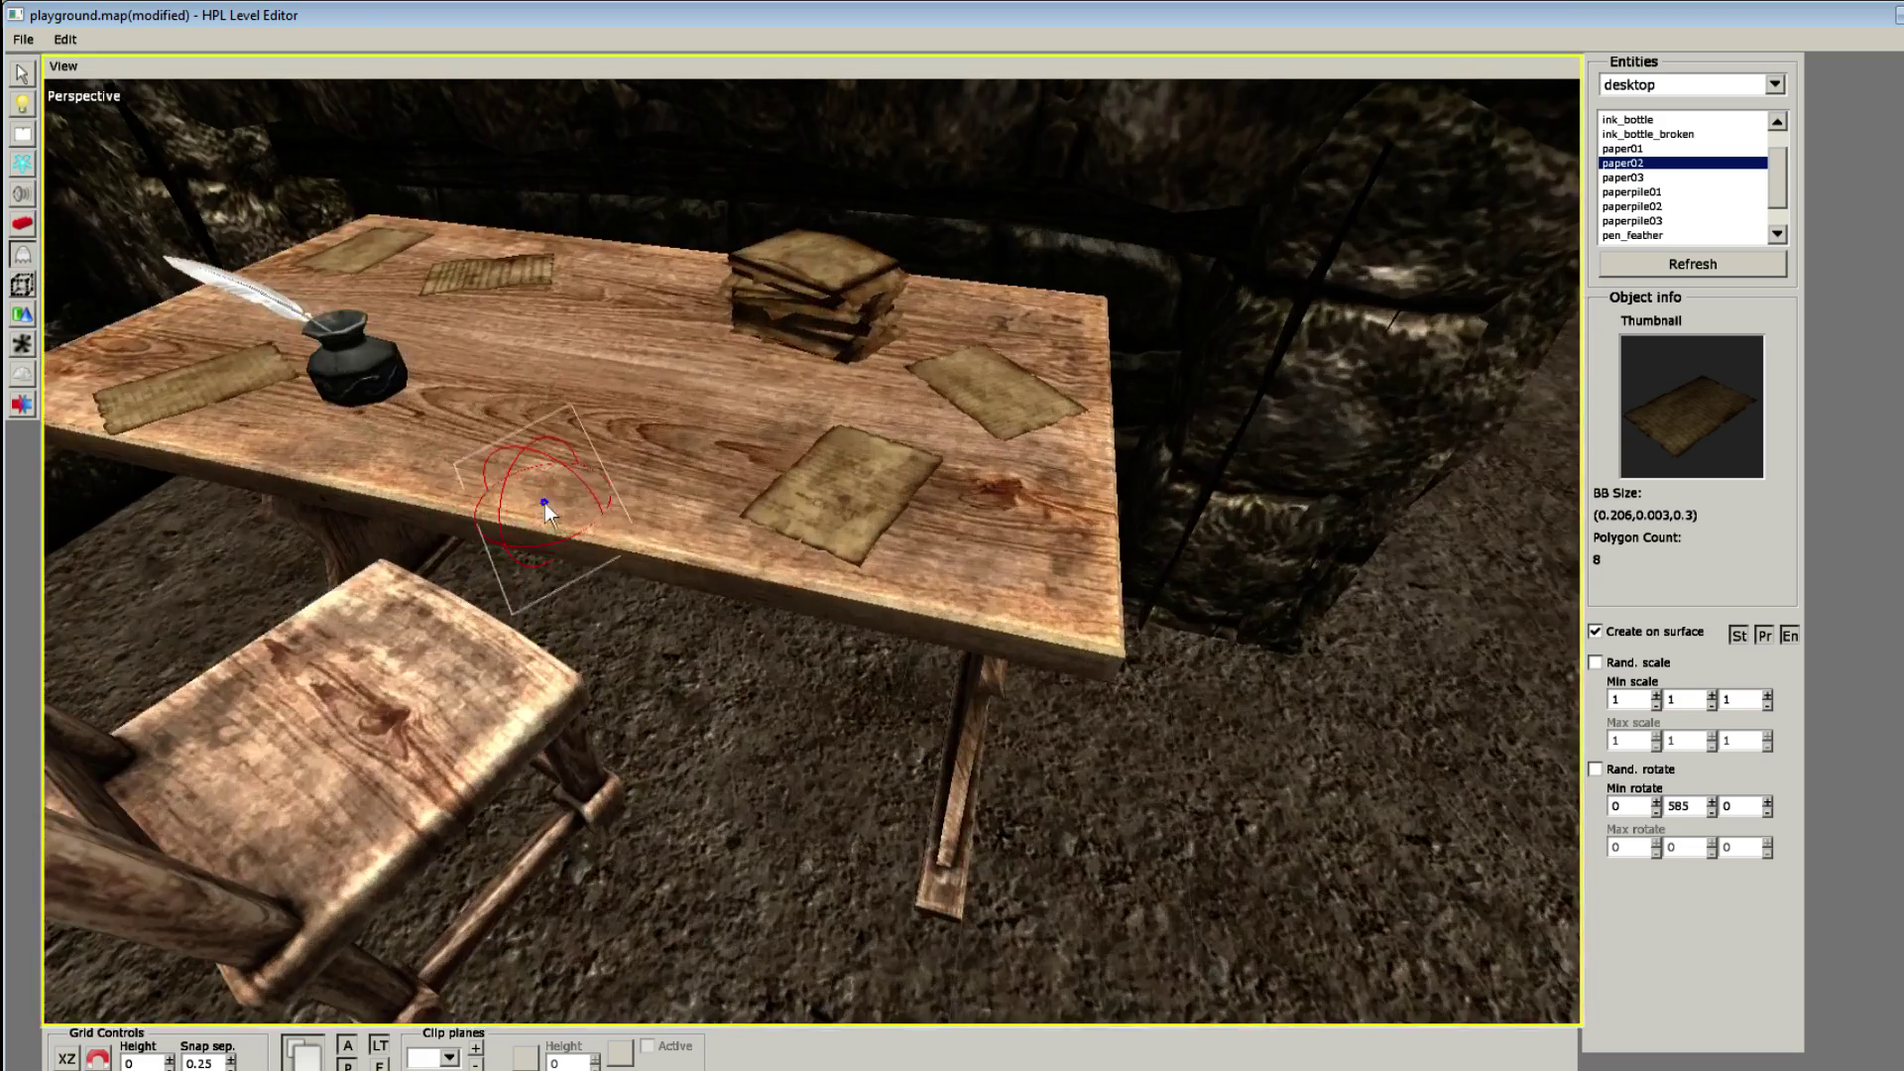
Step: Place a paper_pile static object from the decals set on the floor between the chair and the table leg
alt+drag(548, 506, 634, 439)
middle_drag(634, 438, 783, 396)
key(6)
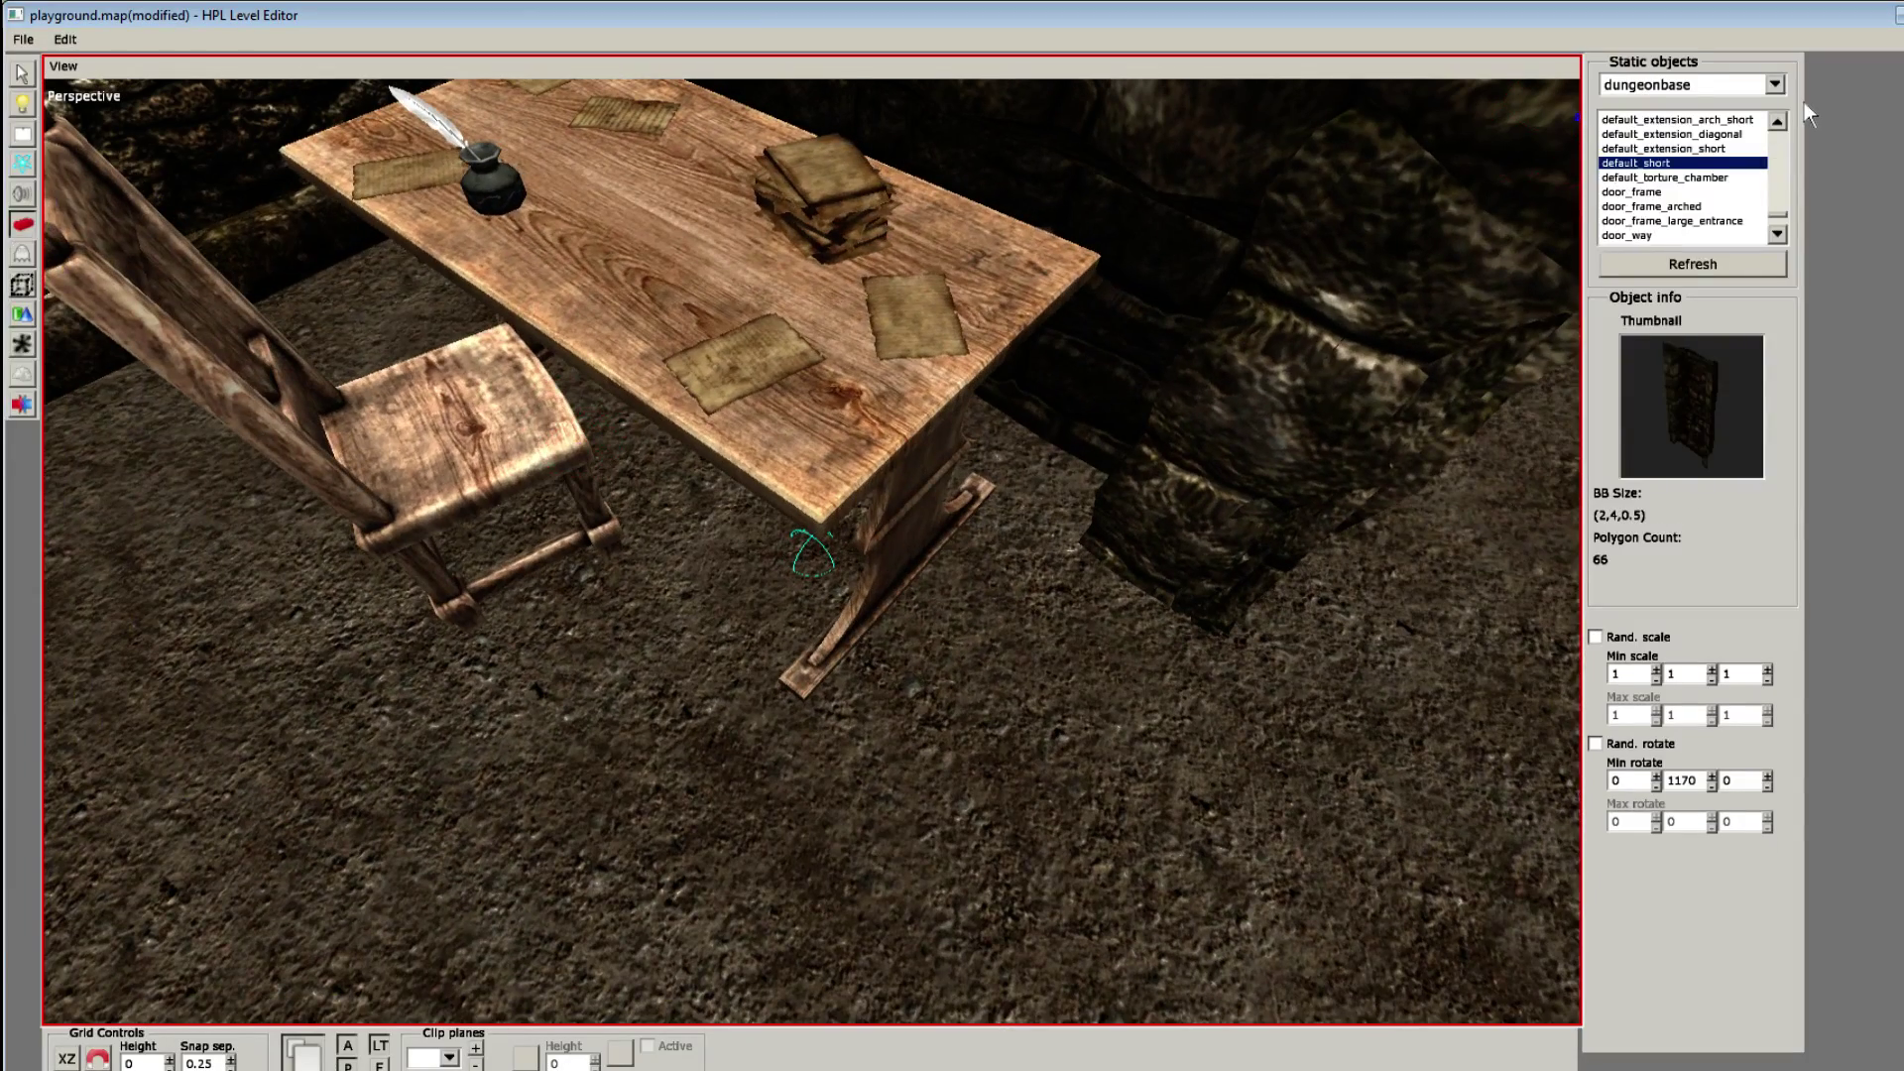
click(1779, 86)
click(1656, 182)
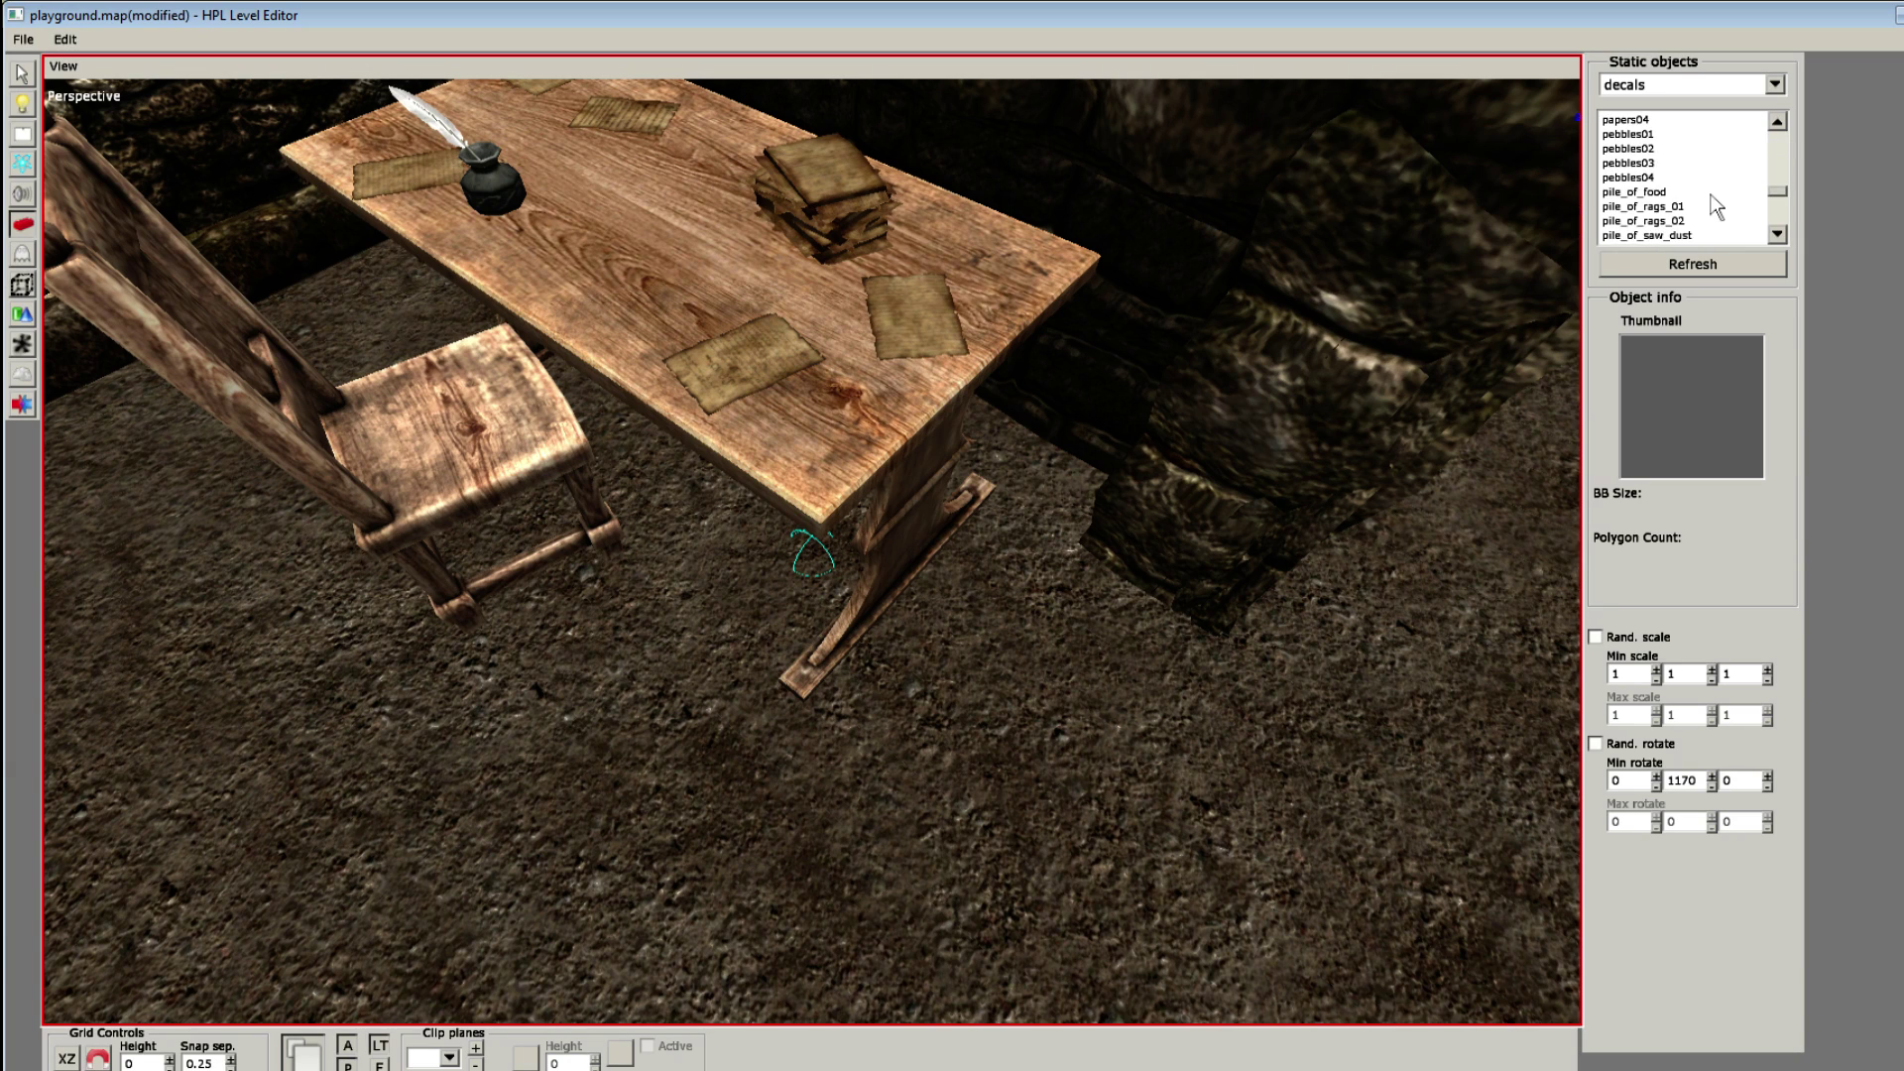
click(1636, 163)
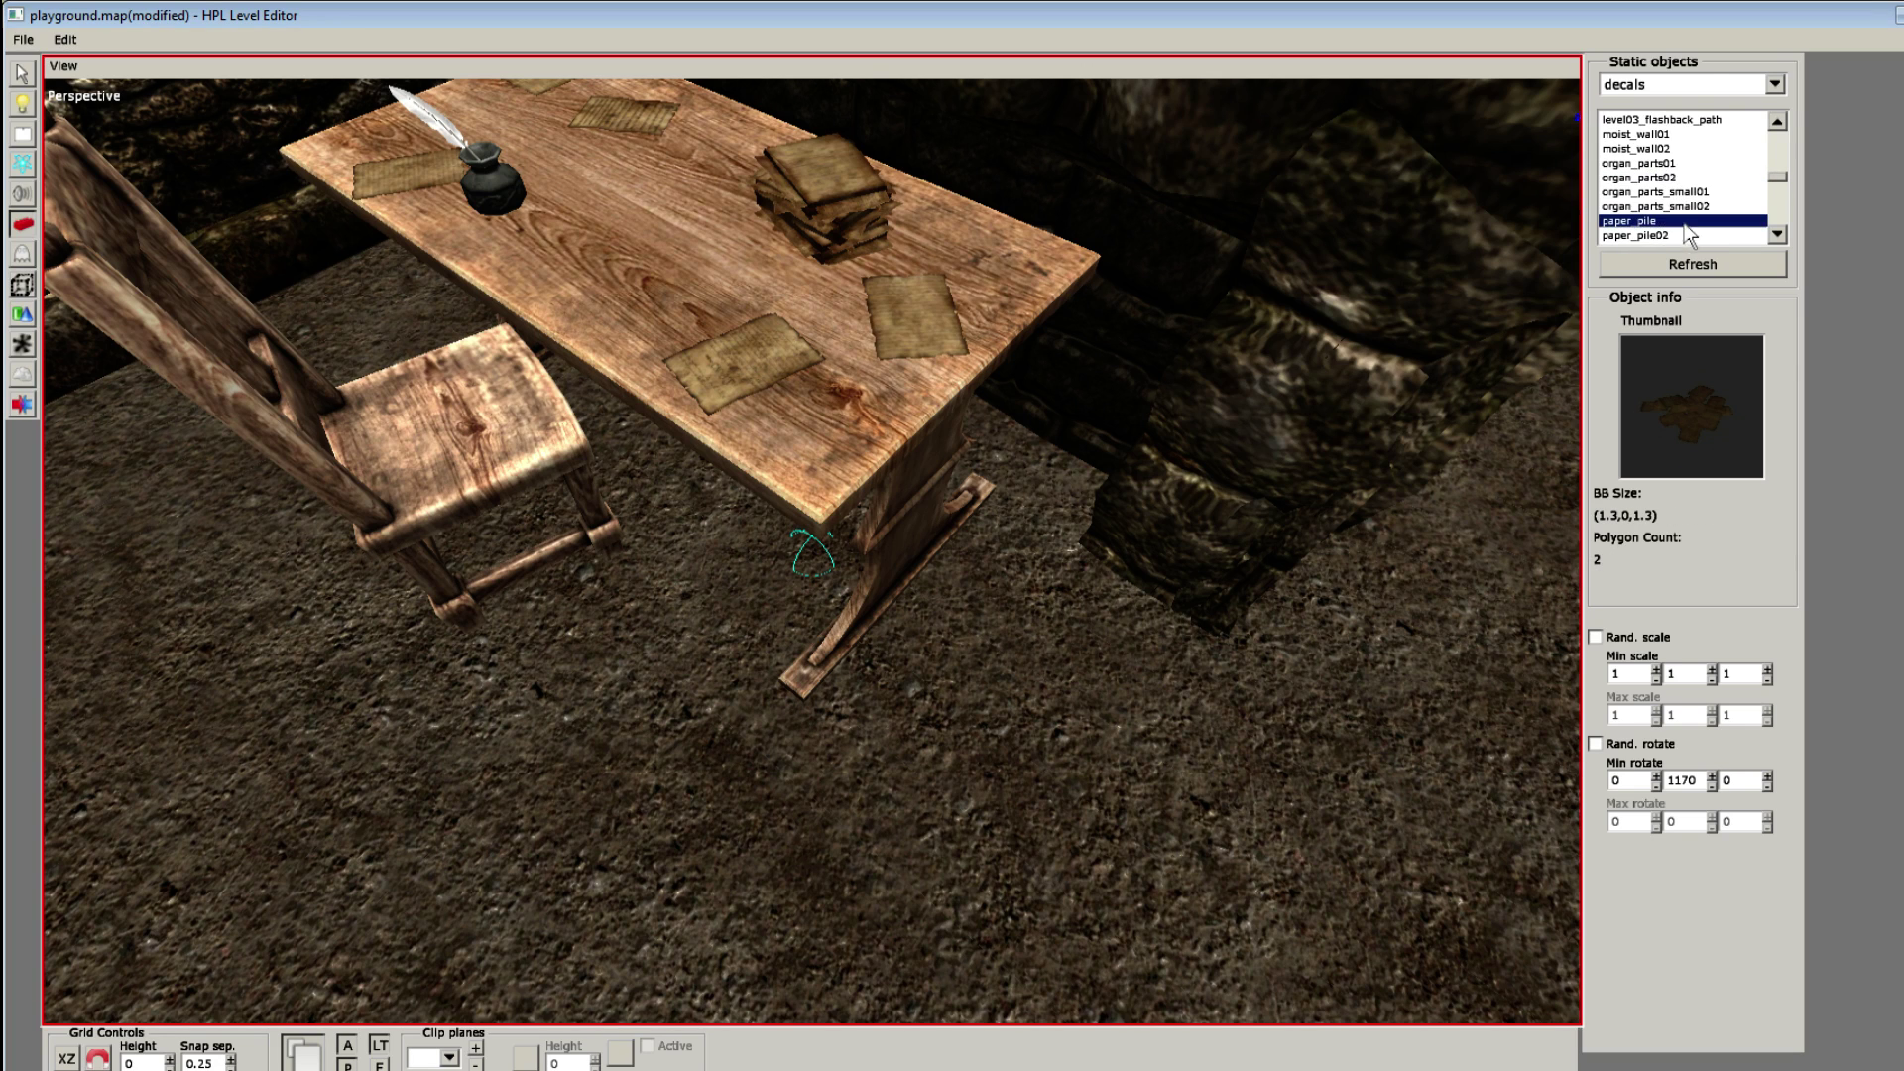
scroll(1387, 275, down, 1)
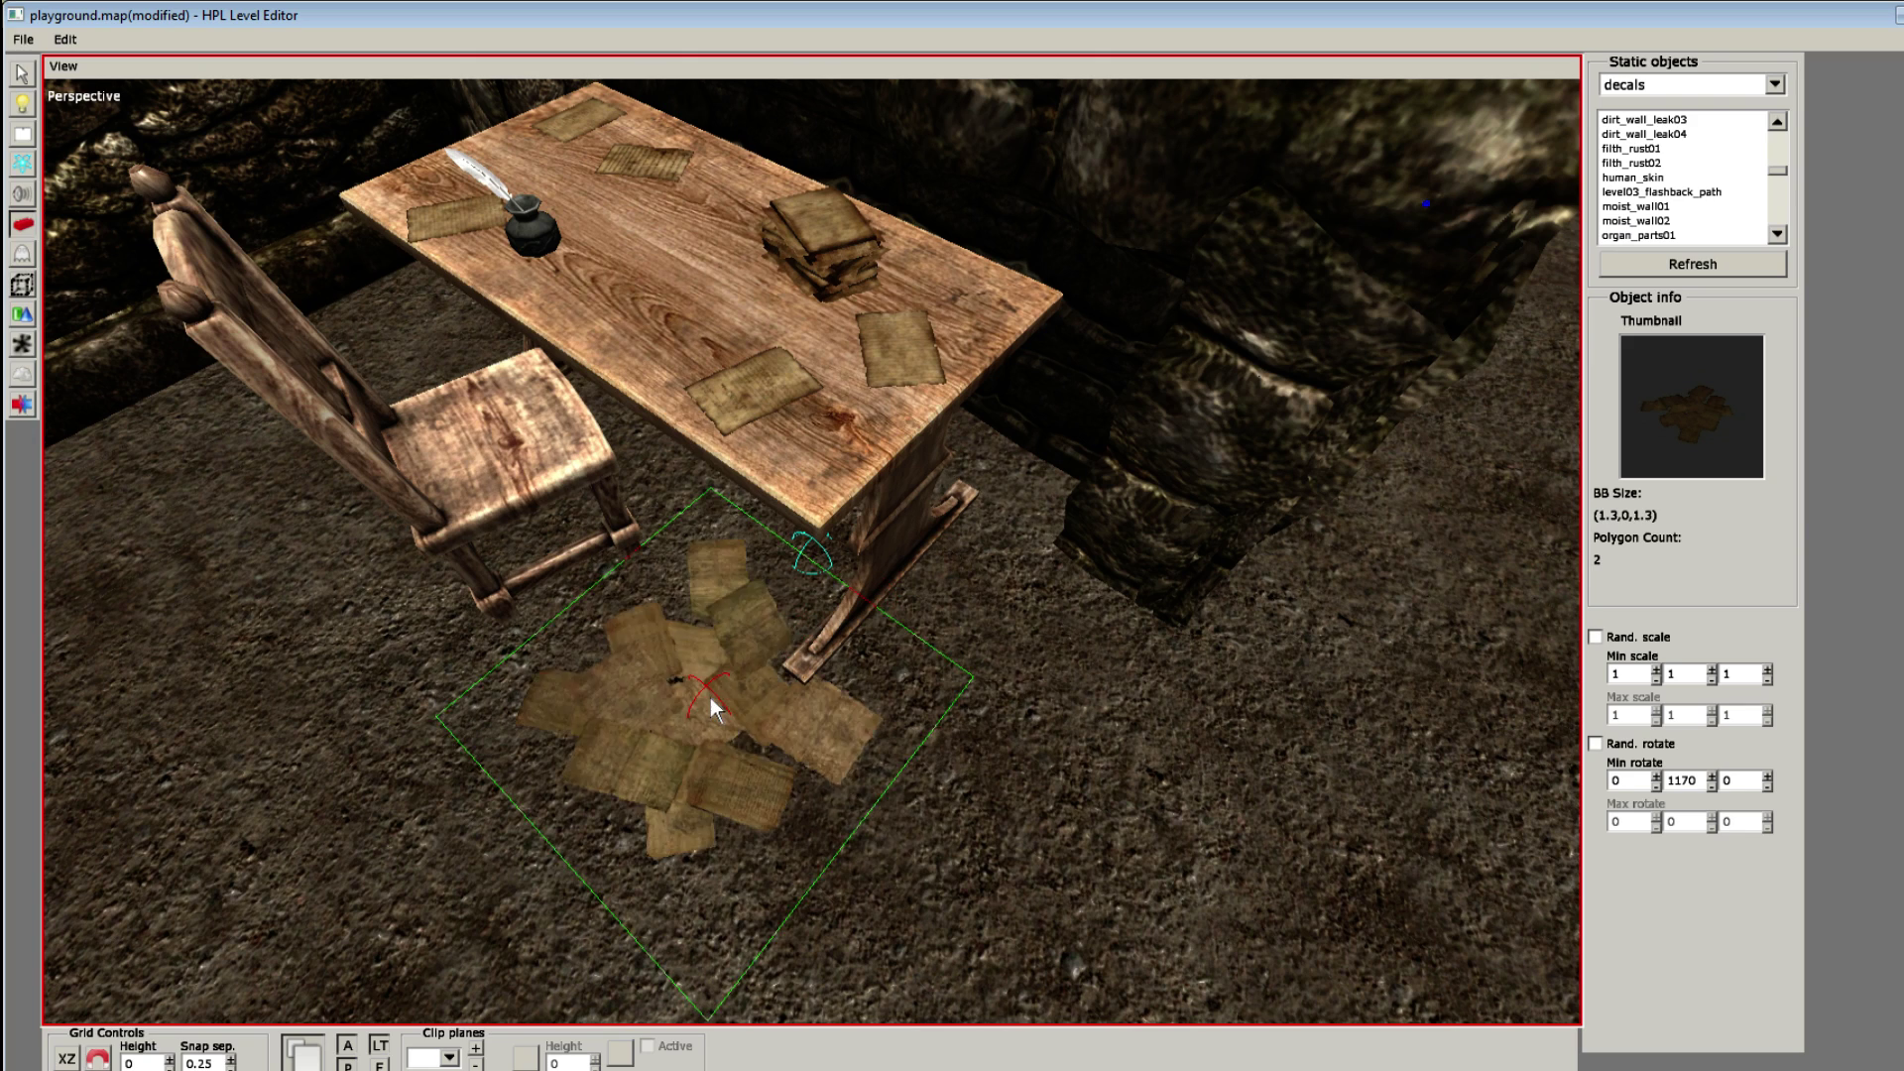
click(710, 699)
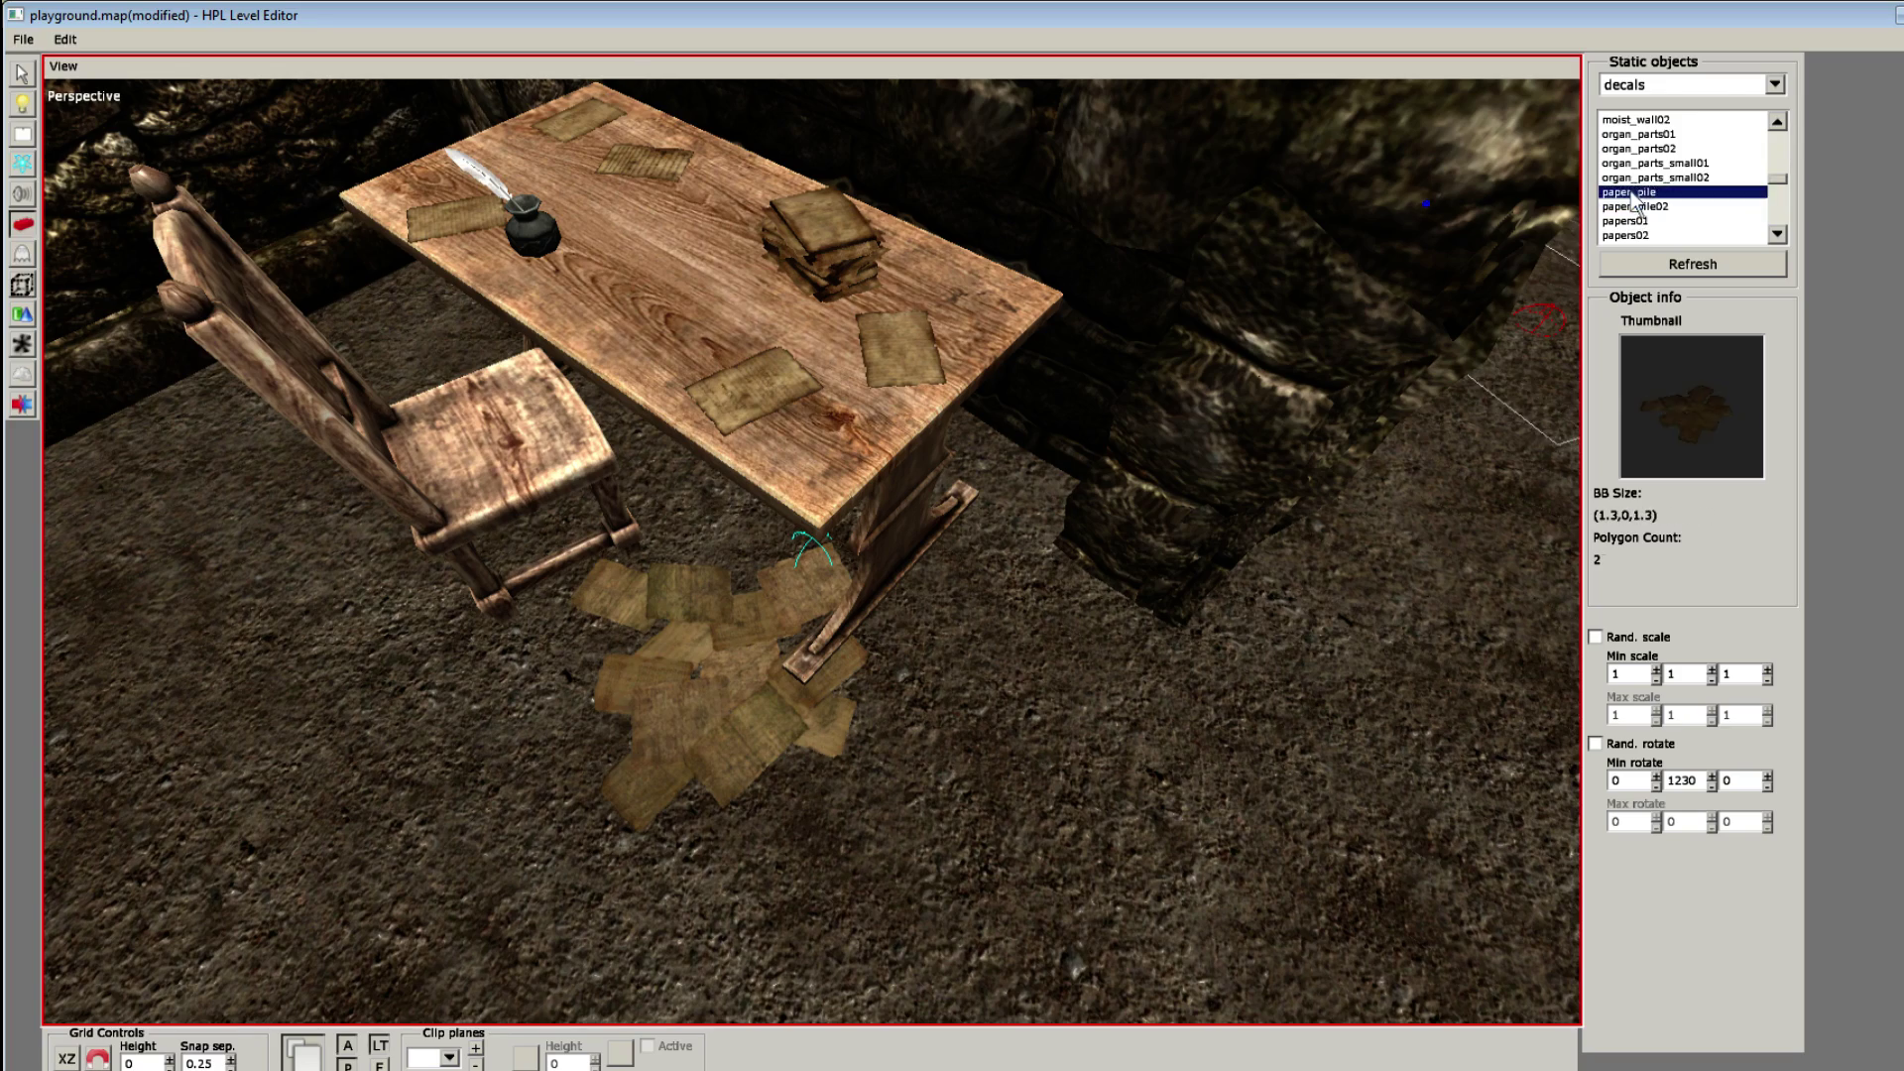
Step: Place a paper_pile02 decal on the floor beside the table's end leg, rotated to 1095 about Y
scroll(807, 740, up, 1)
scroll(808, 740, down, 6)
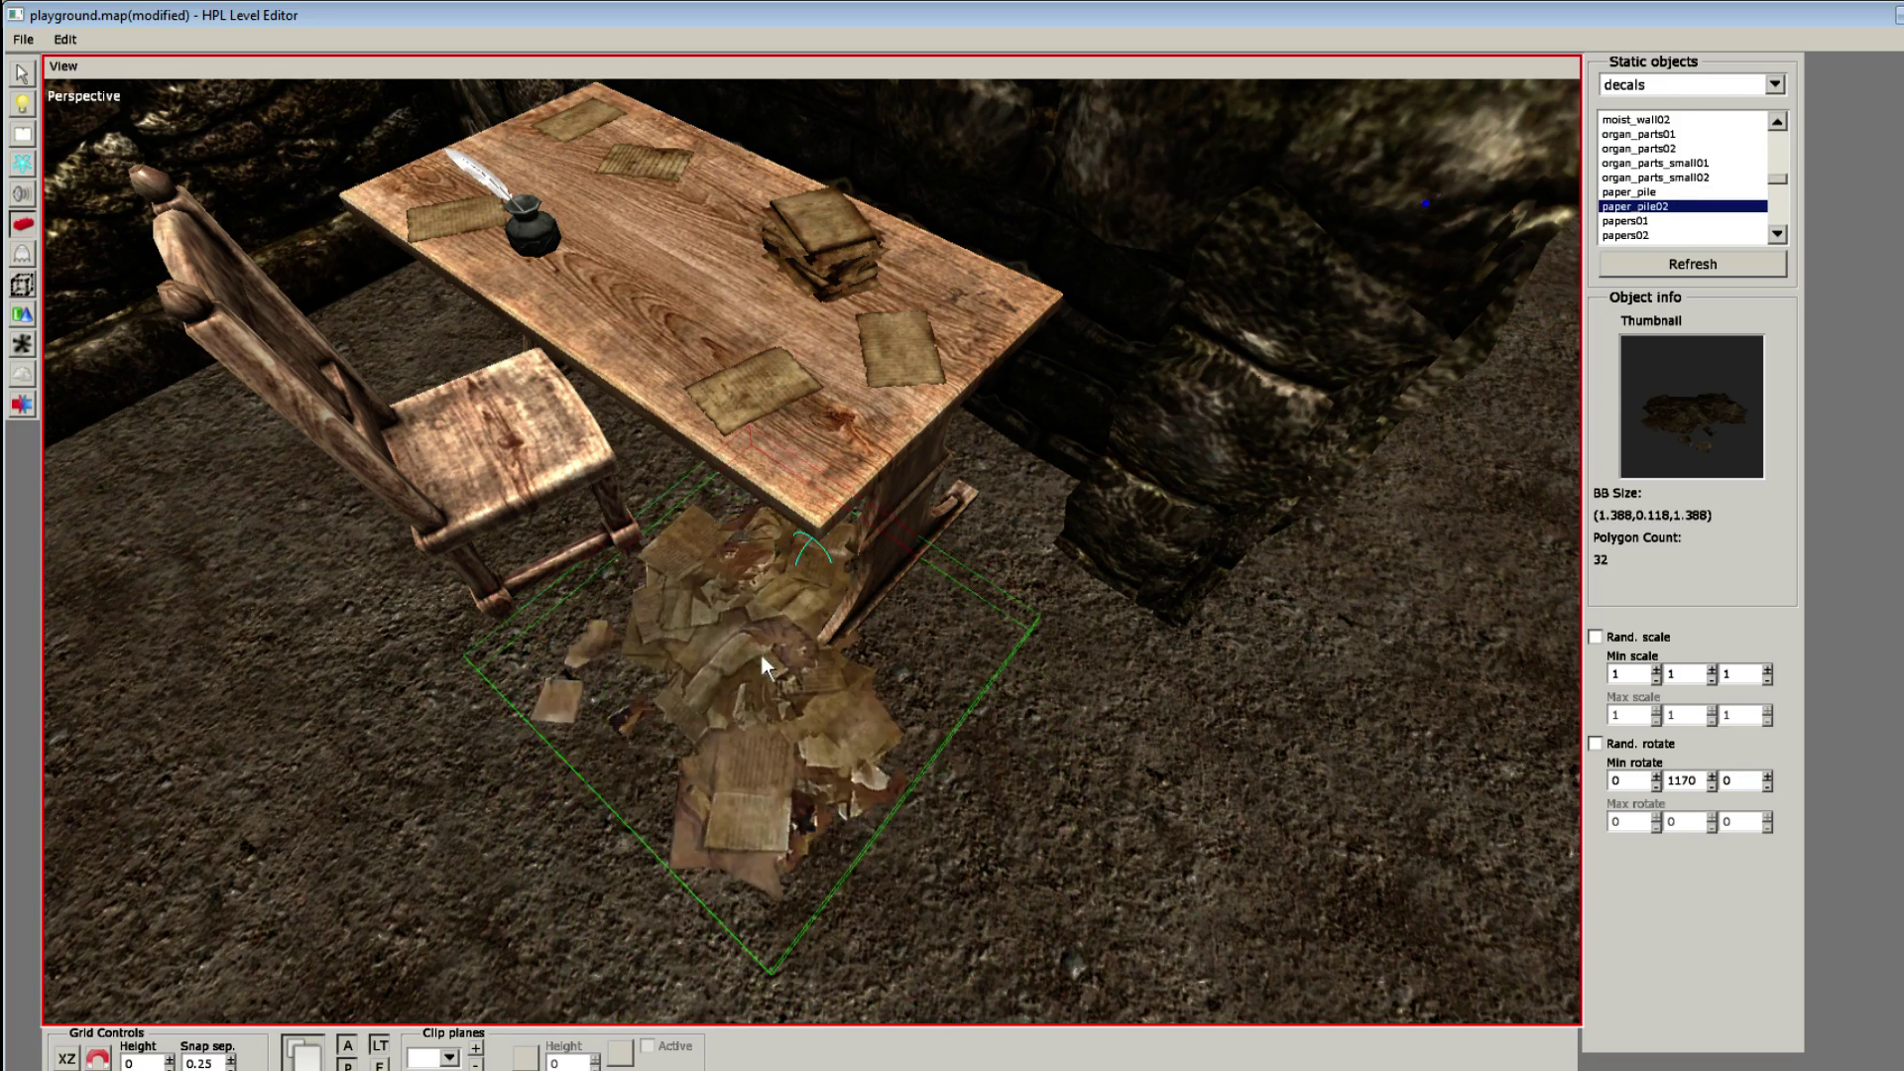
middle_drag(759, 633, 831, 605)
scroll(814, 611, up, 1)
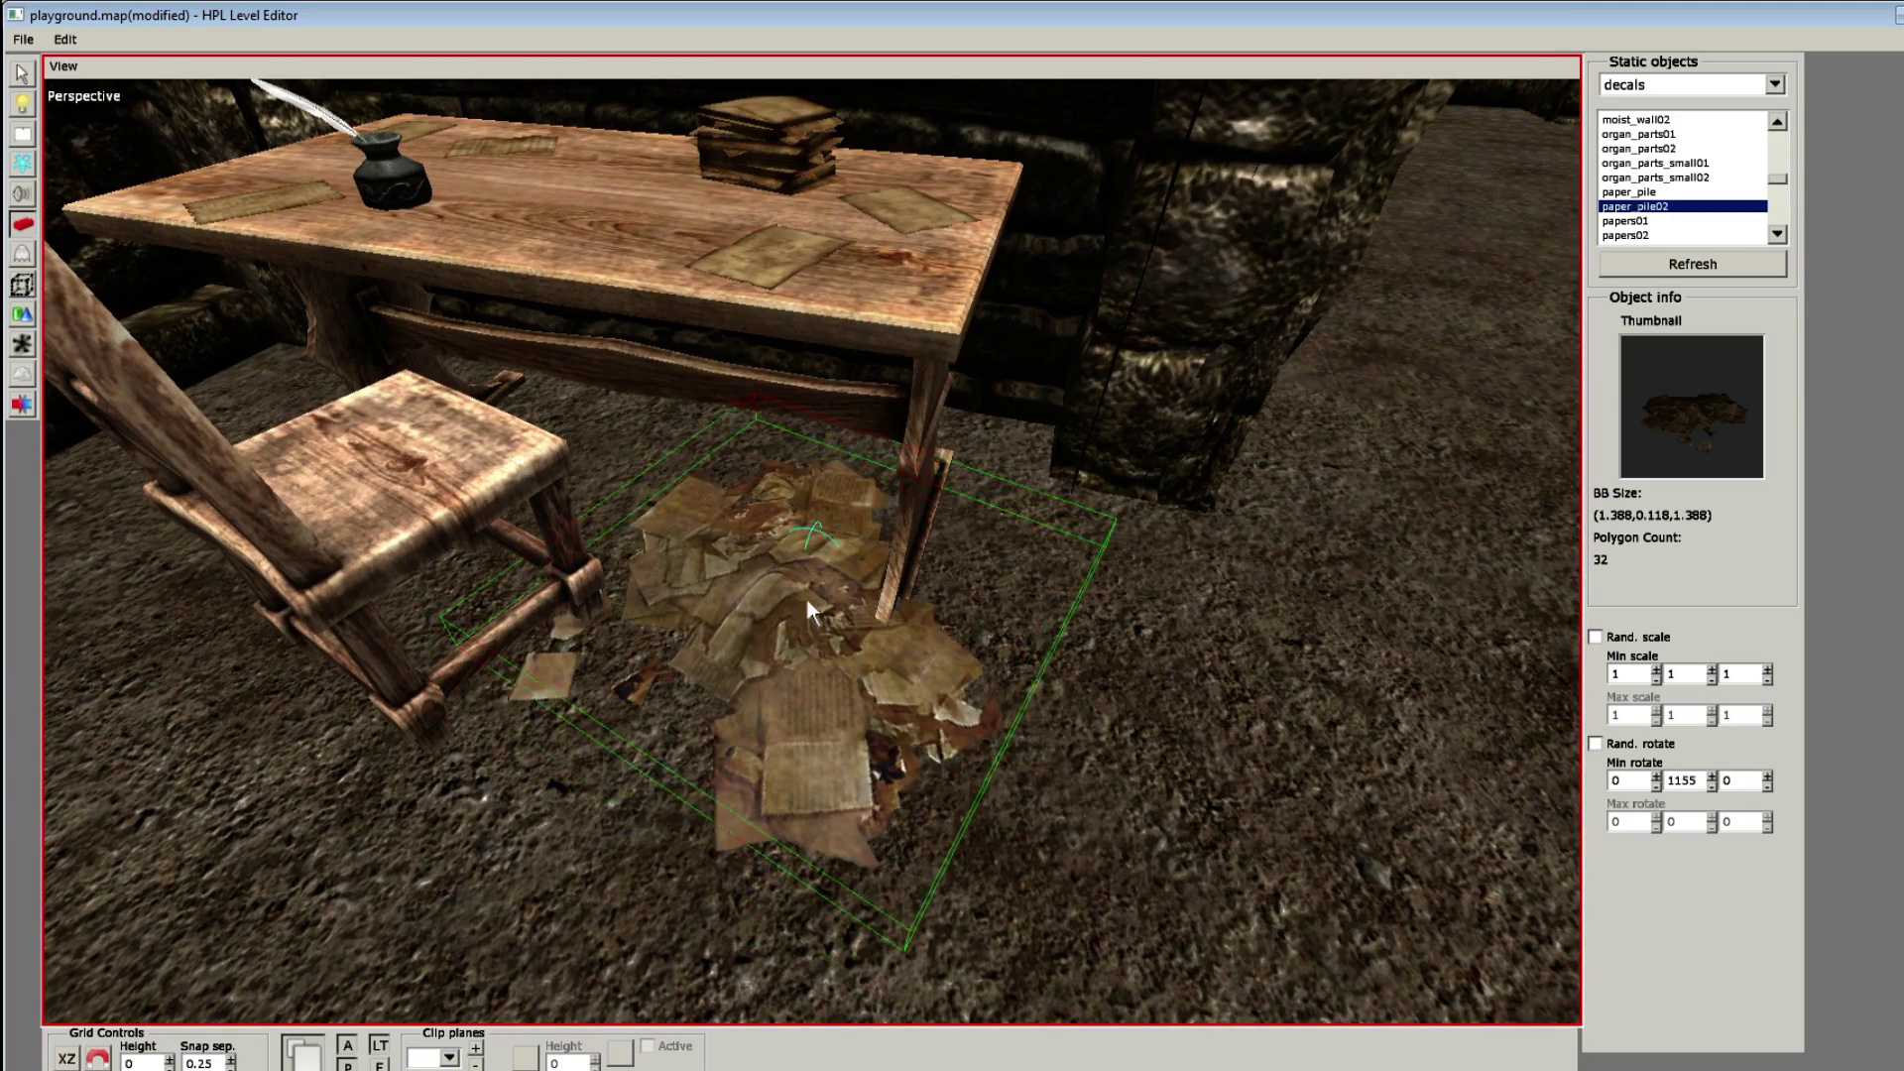
scroll(812, 549, down, 1)
drag(812, 549, 866, 581)
click(1043, 640)
scroll(1098, 662, down, 3)
scroll(867, 583, up, 3)
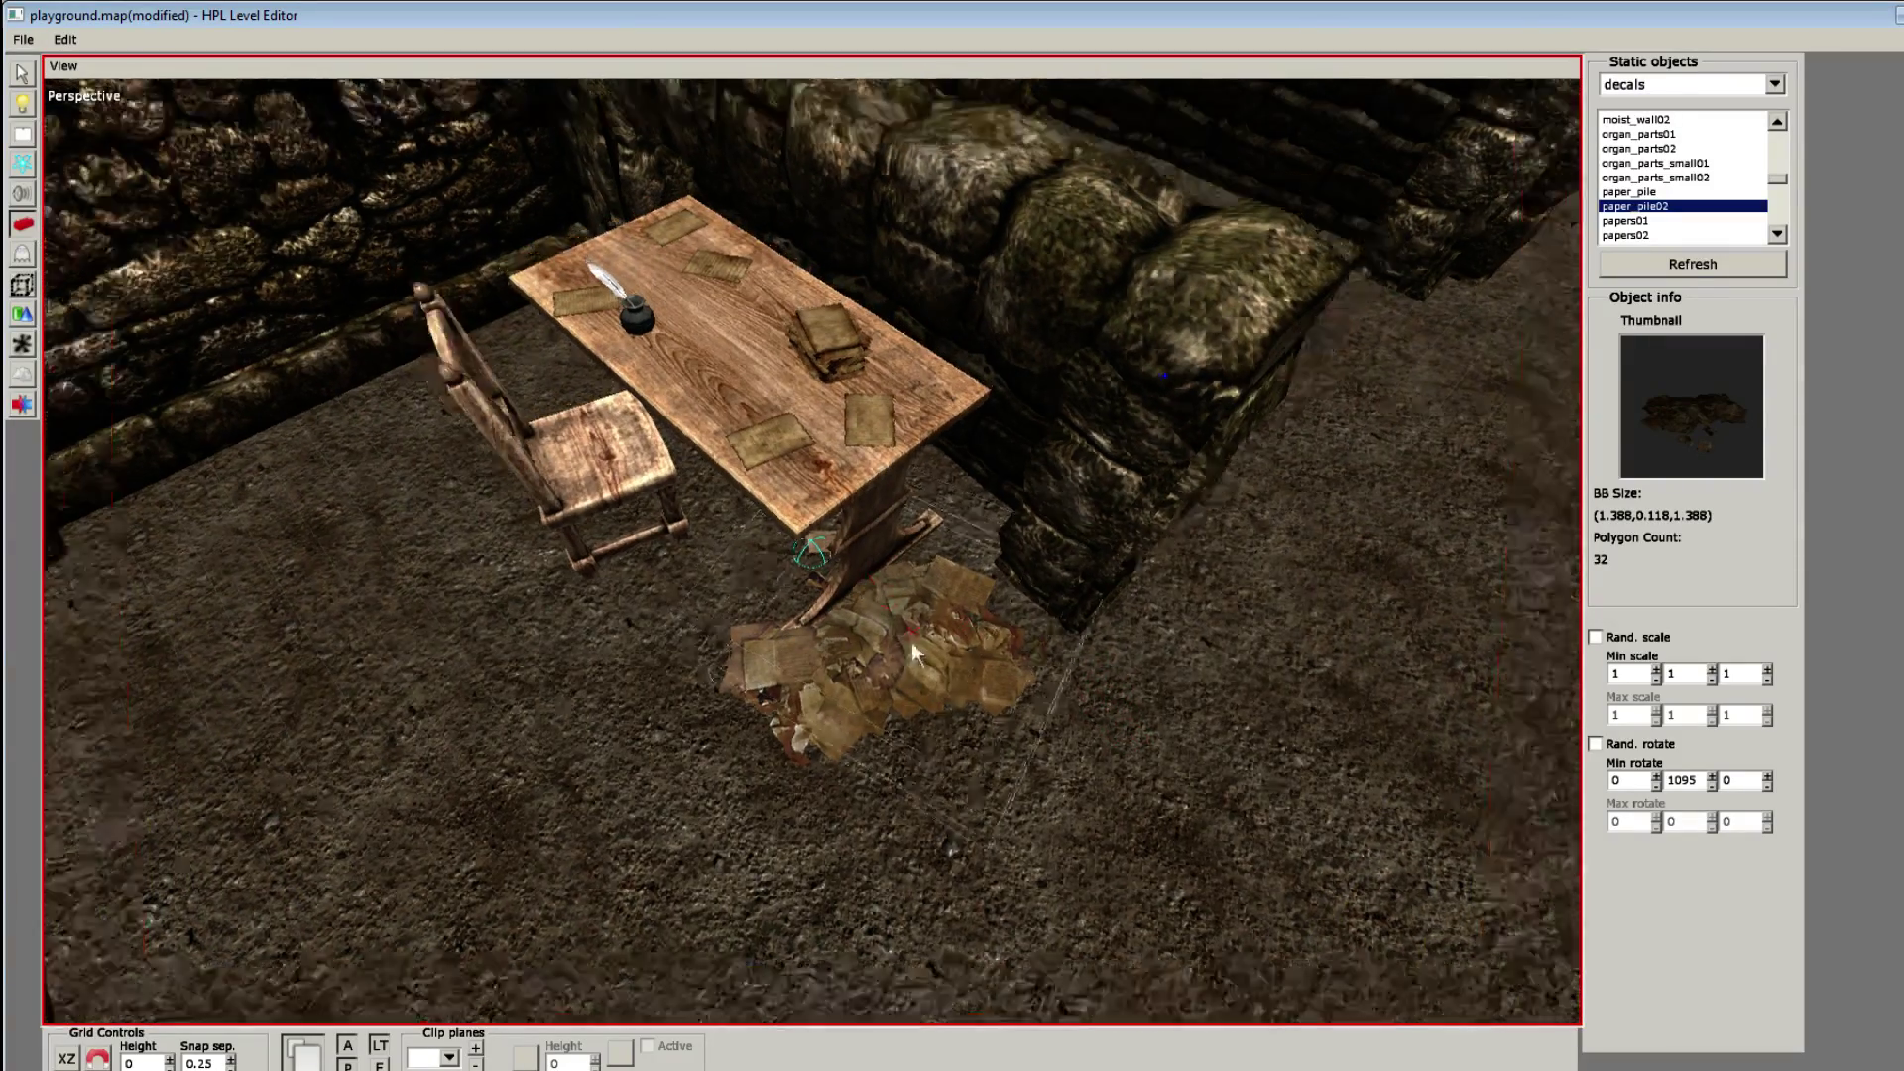
Step: Preview the papers01 and papers03 decals on the floor beside the paper pile
scroll(812, 680, down, 3)
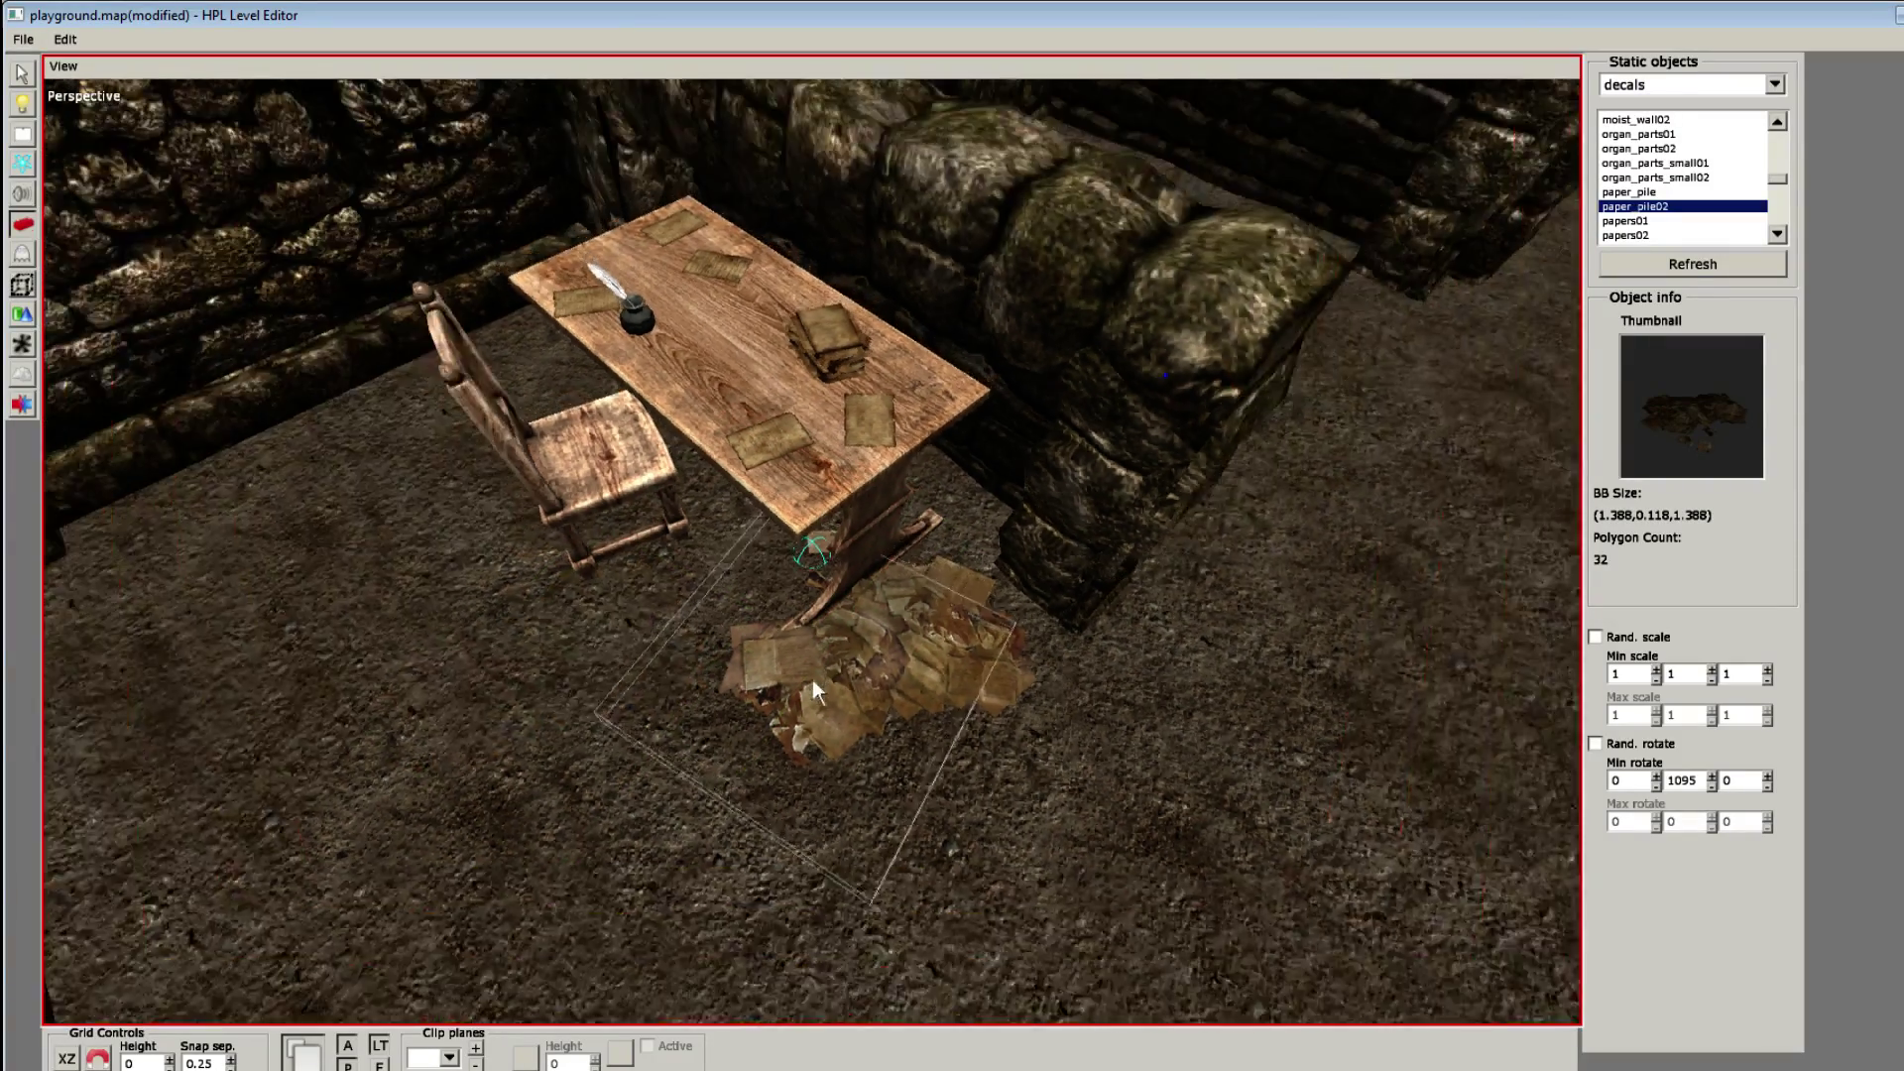
alt+drag(812, 680, 650, 448)
scroll(794, 648, up, 3)
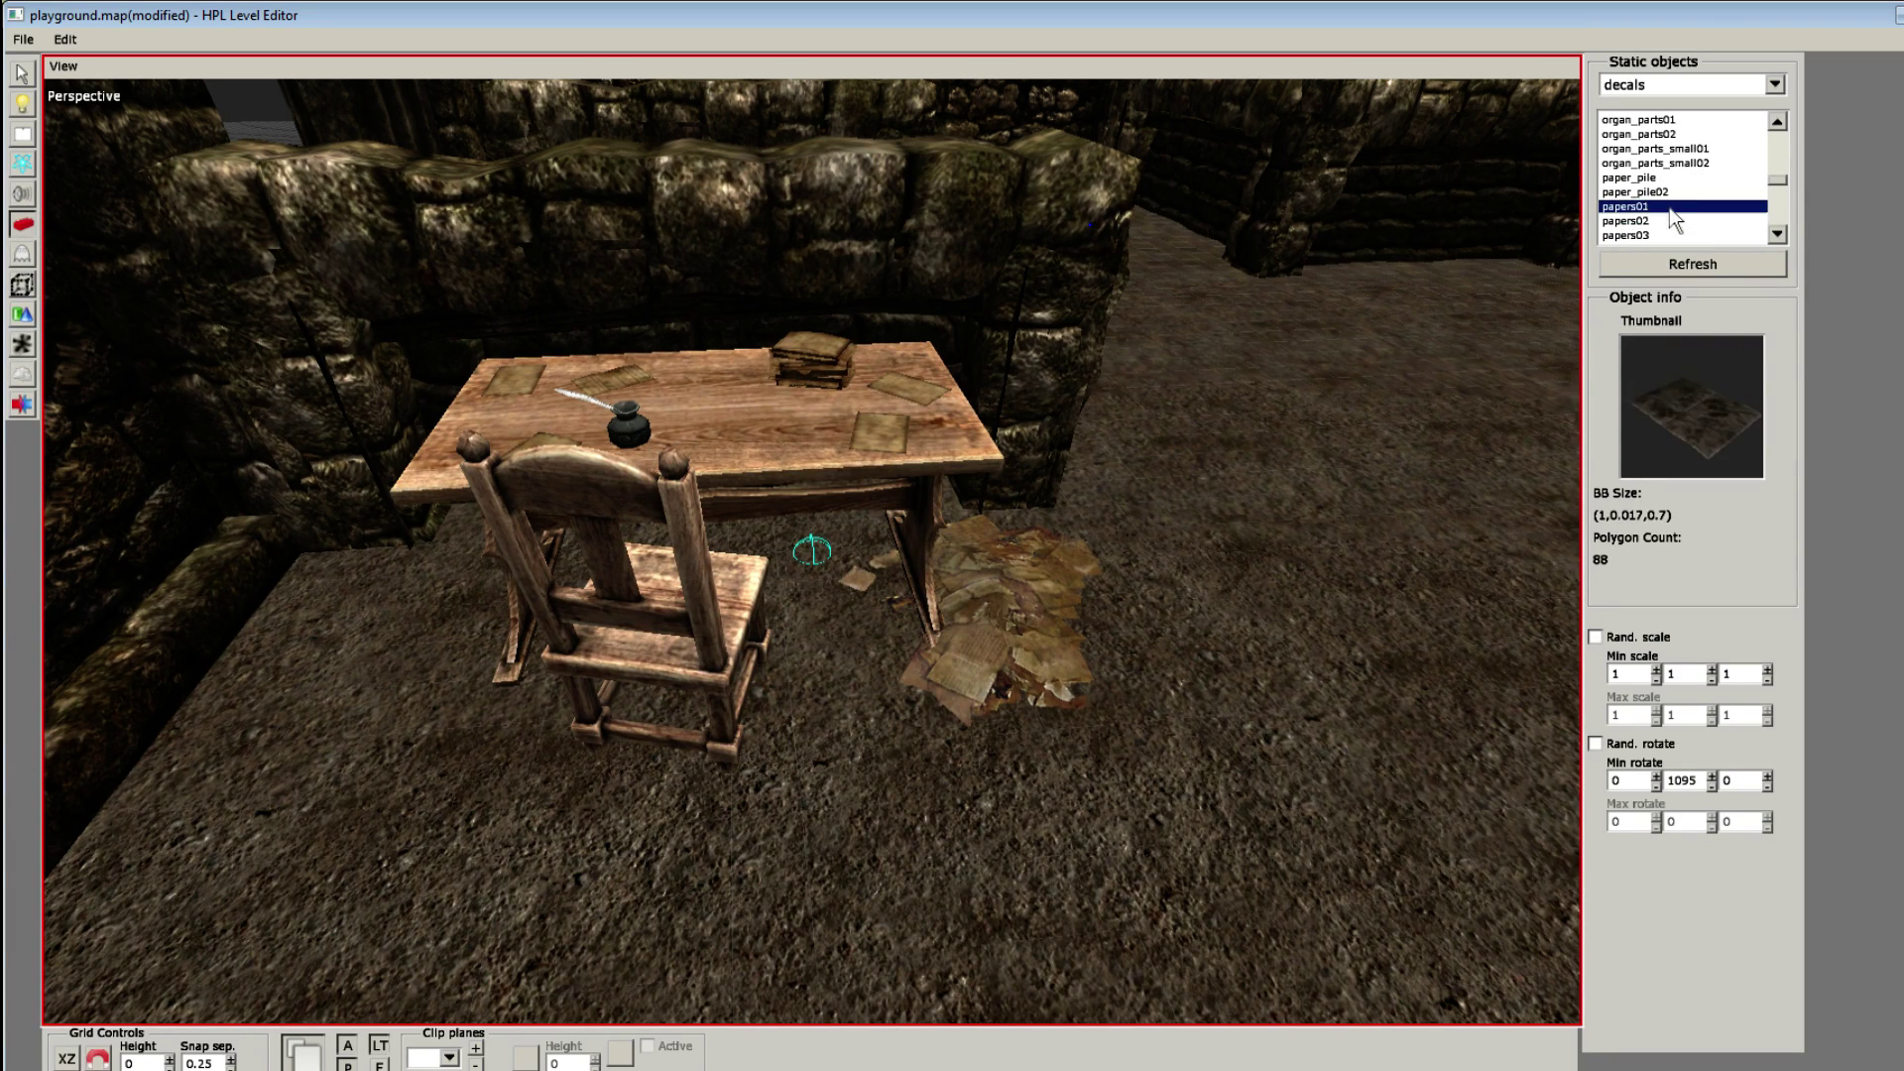
click(1655, 206)
scroll(1066, 593, up, 3)
alt+drag(853, 711, 960, 446)
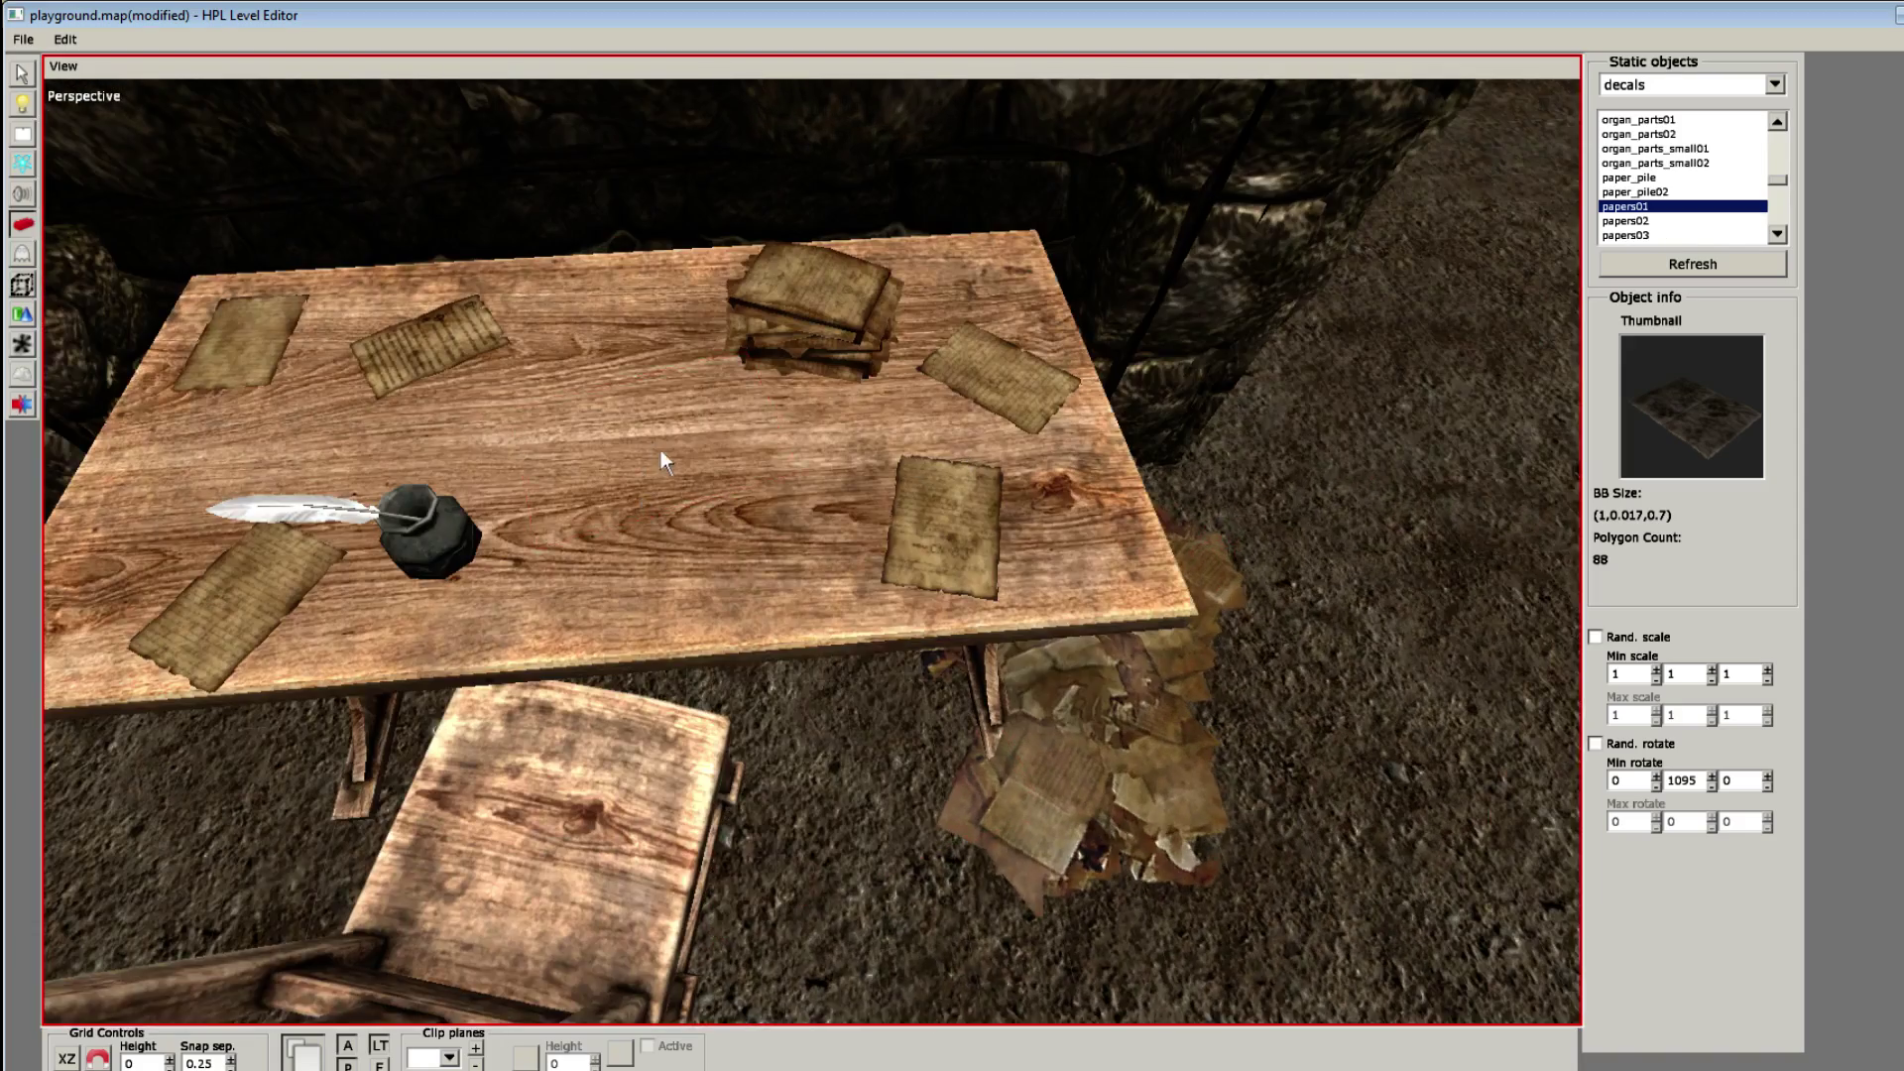
scroll(661, 450, up, 2)
scroll(931, 551, down, 2)
alt+middle_drag(930, 550, 734, 379)
scroll(733, 379, up, 1)
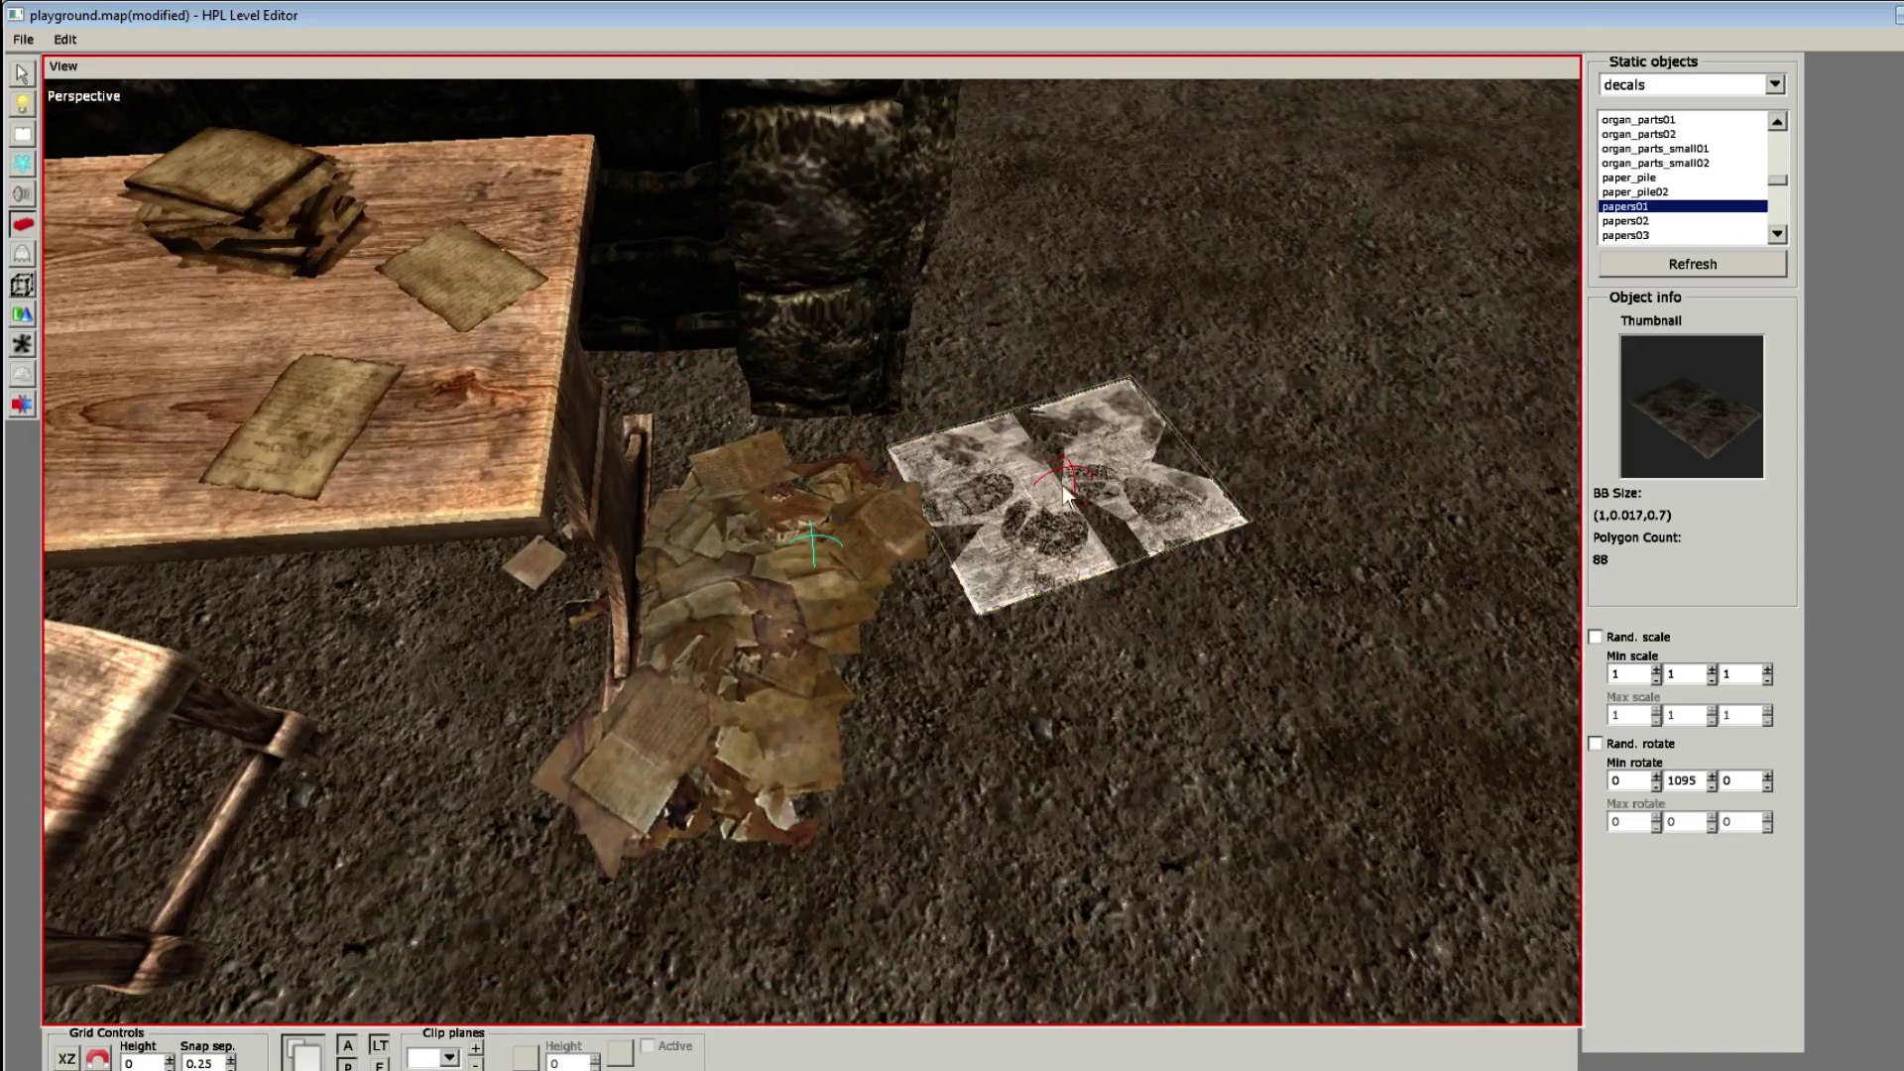
scroll(1063, 485, up, 2)
alt+middle_drag(1062, 485, 1004, 545)
scroll(1002, 529, up, 5)
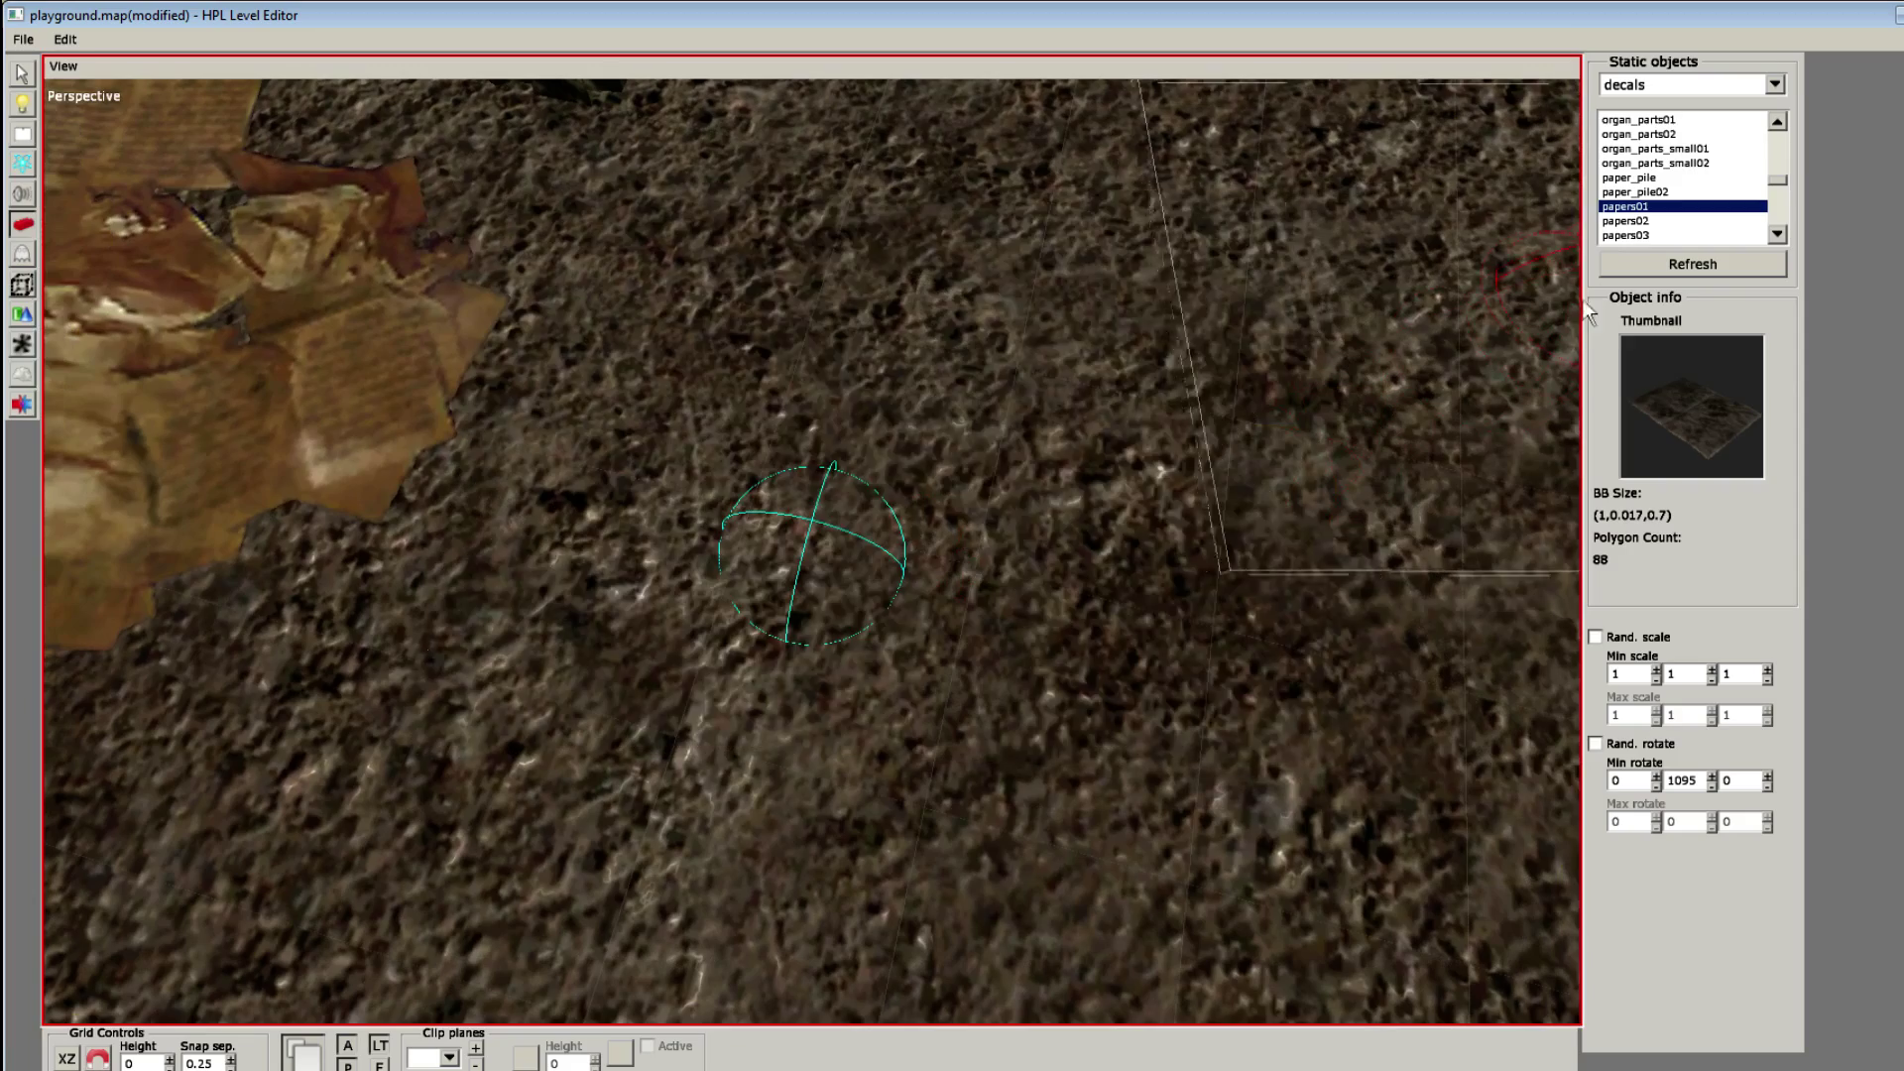
alt+drag(1186, 485, 427, 492)
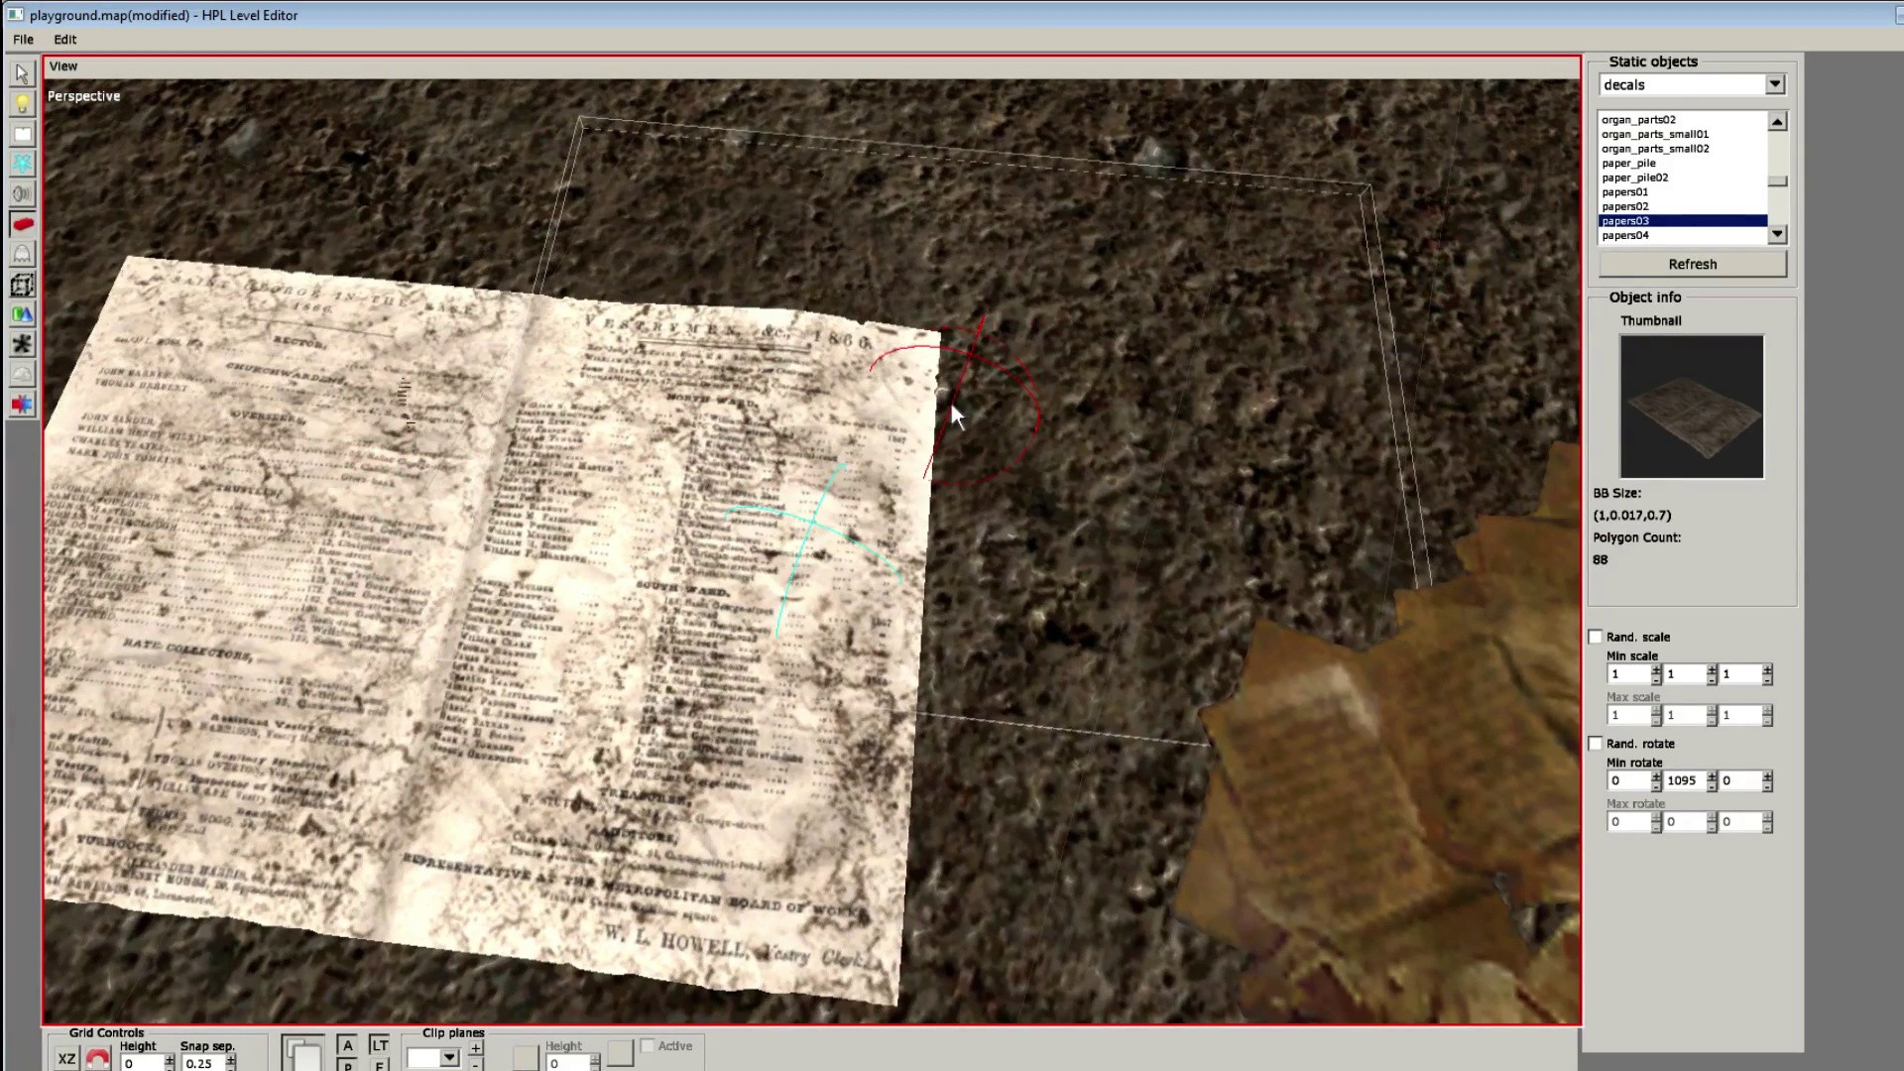
alt+drag(950, 397, 1263, 430)
scroll(1686, 178, down, 2)
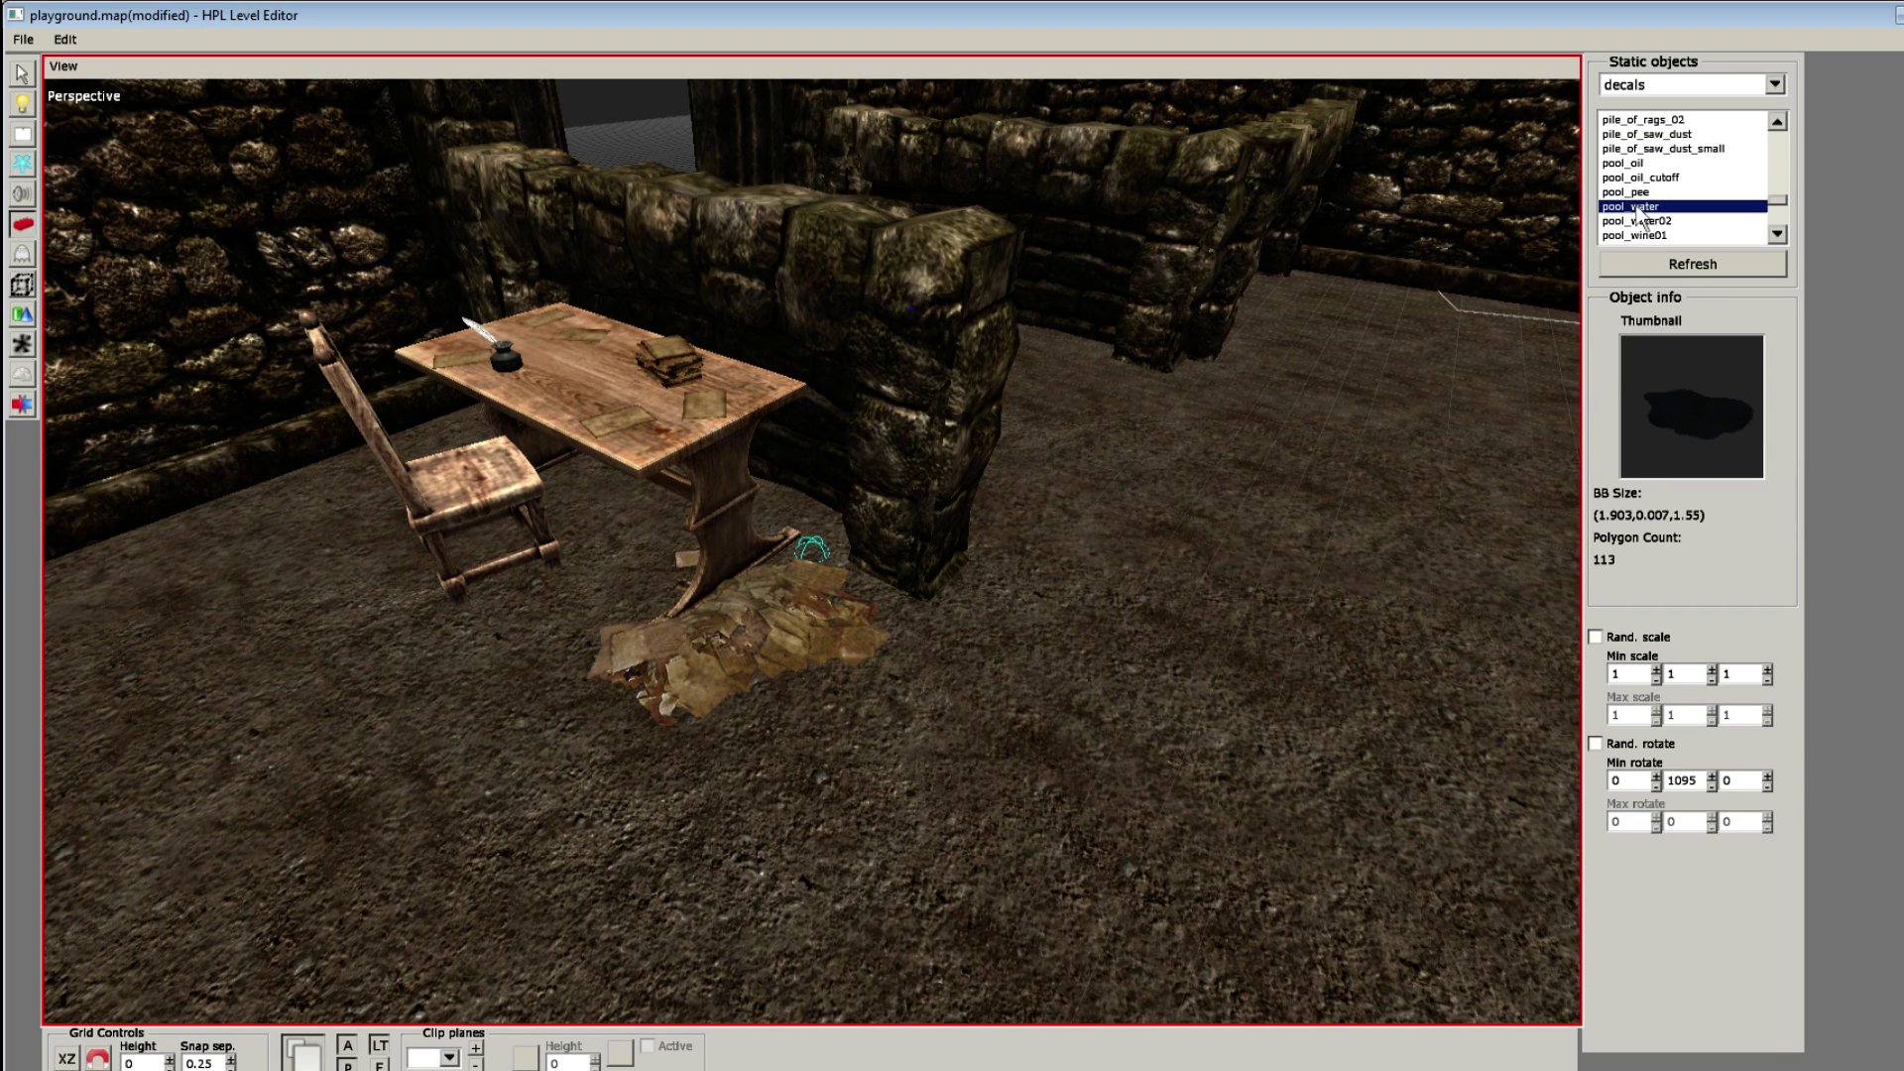
Step: Place a rotated pile_of_rags_02 decal on the floor between the stone wall and the dark cabinet
scroll(1642, 179, down, 3)
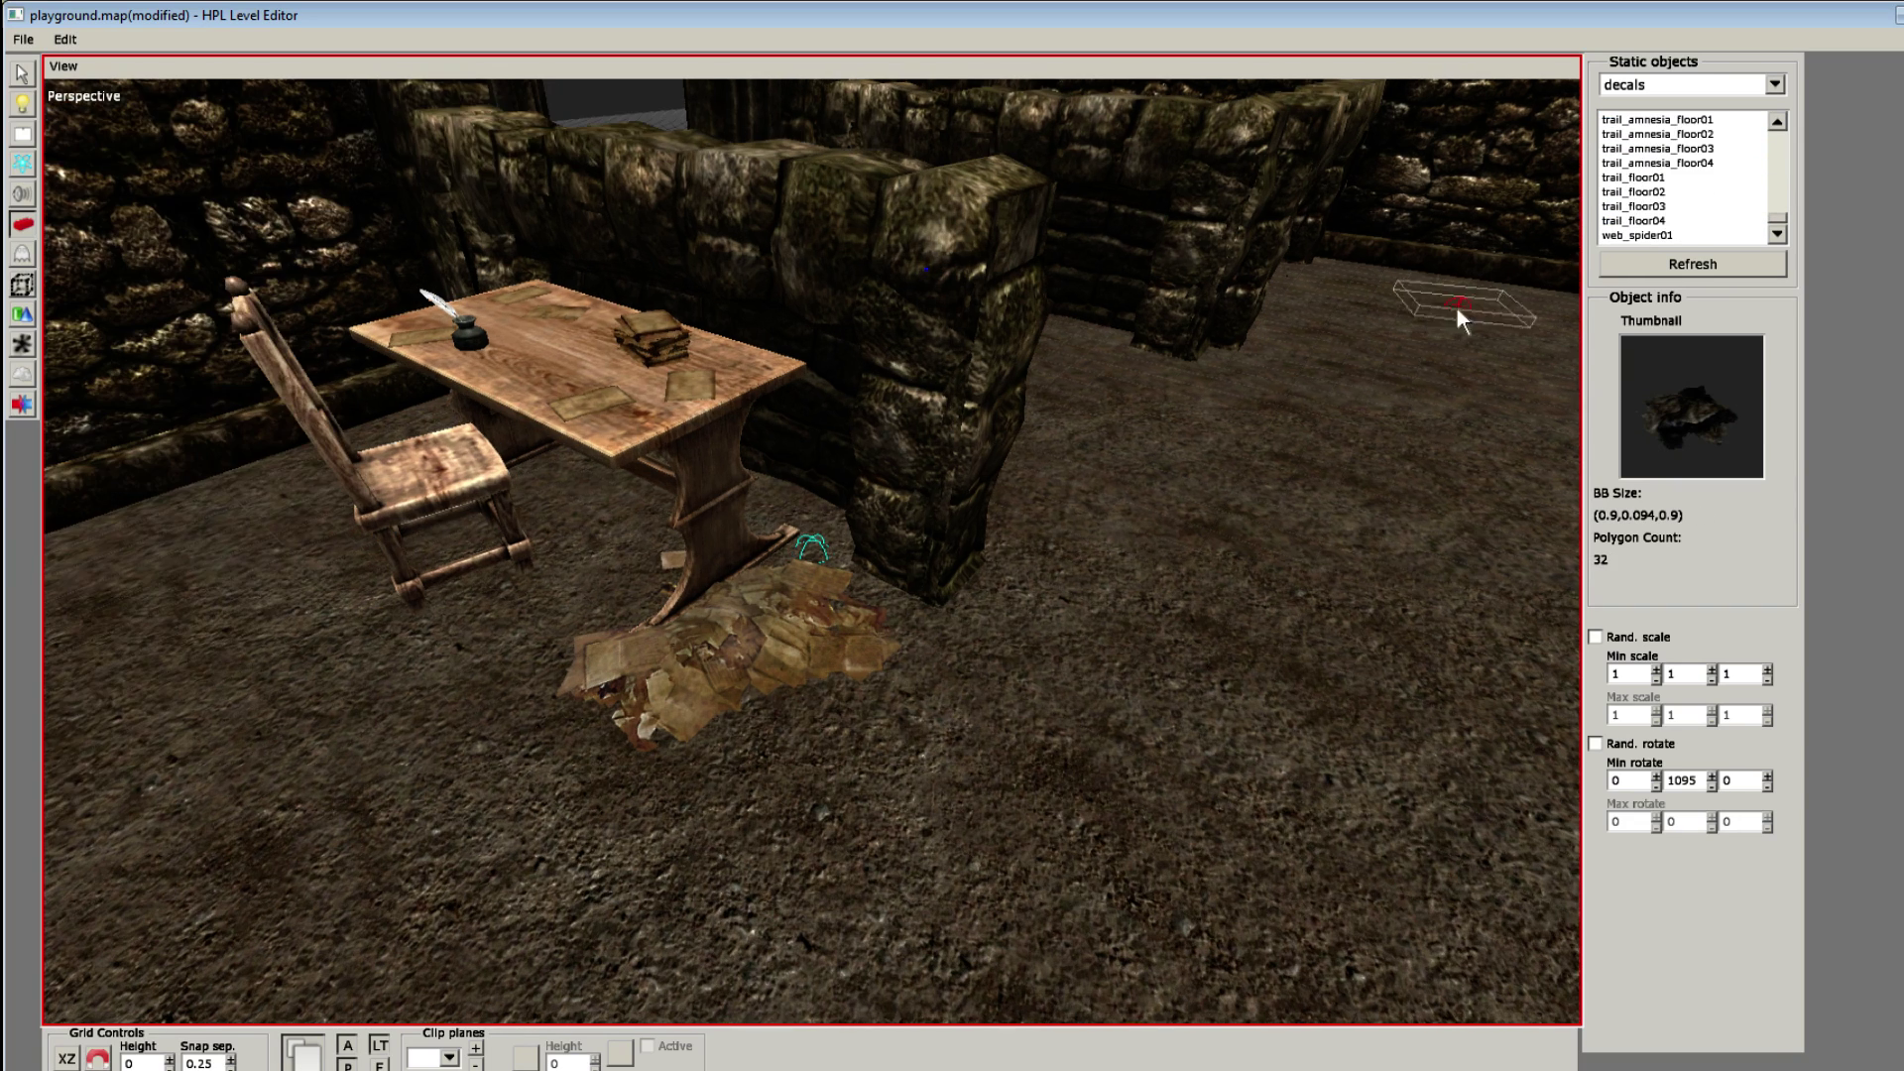
scroll(1643, 172, up, 1)
scroll(1204, 357, down, 1)
alt+drag(1205, 358, 774, 422)
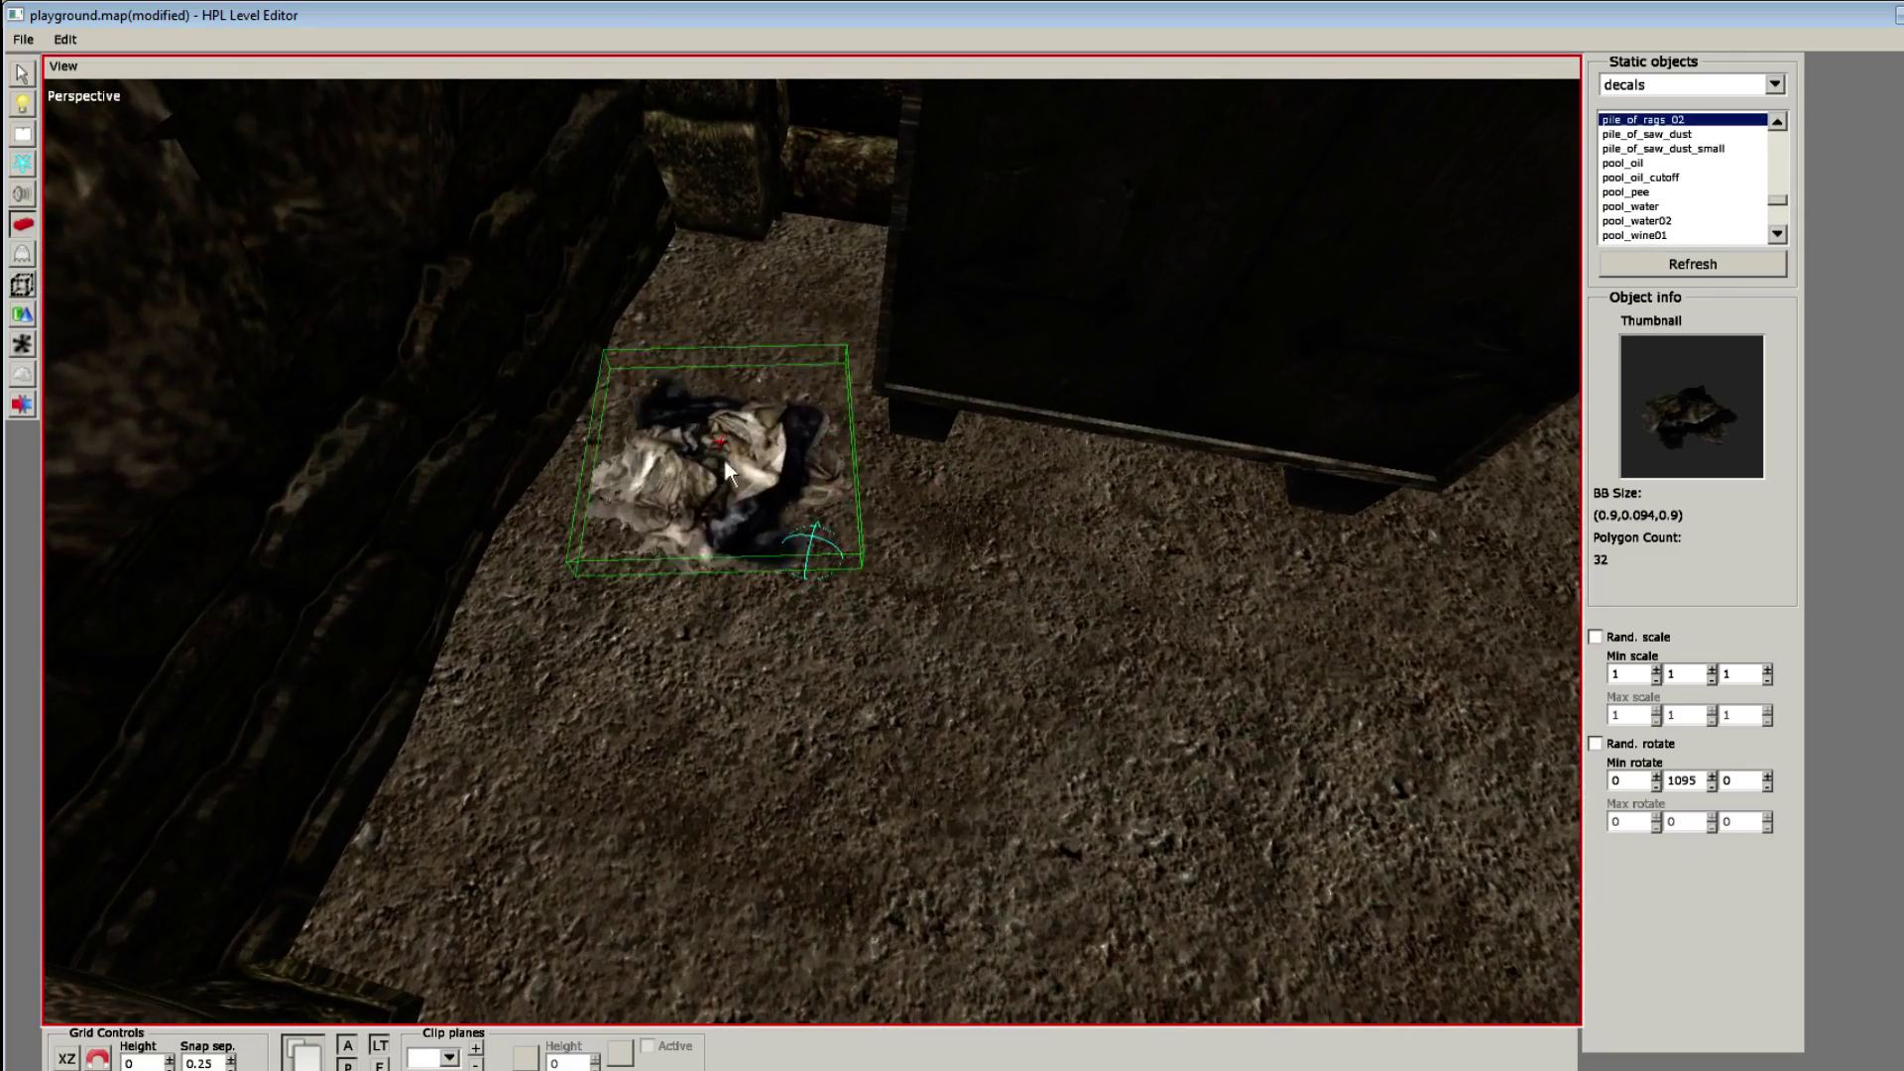
scroll(740, 449, up, 6)
scroll(753, 393, down, 2)
click(782, 431)
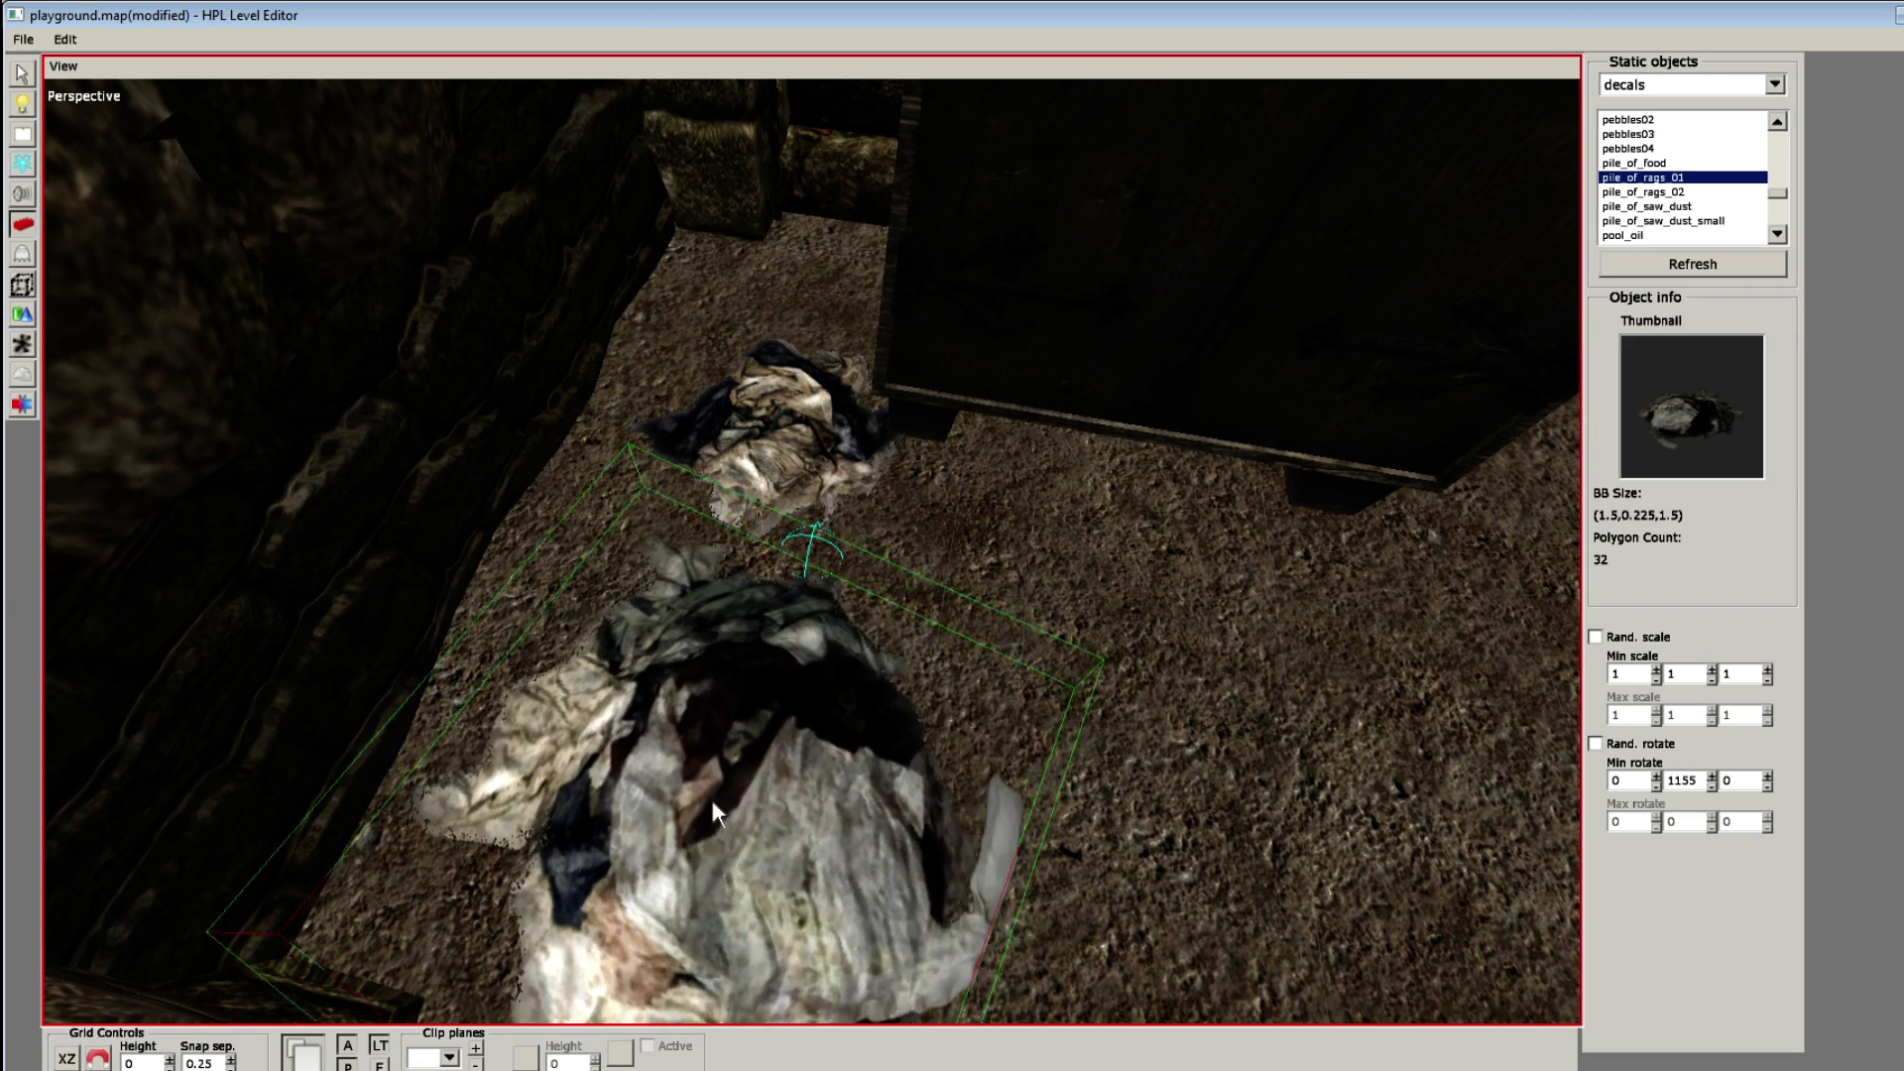
Step: Place a larger pile_of_rags_01 decal, rotated to 1155 about Y, in front of the small rag pile
click(681, 738)
alt+drag(680, 738, 774, 591)
key(1)
scroll(661, 595, up, 2)
alt+drag(771, 585, 688, 522)
click(421, 577)
middle_drag(688, 522, 1070, 456)
click(1062, 726)
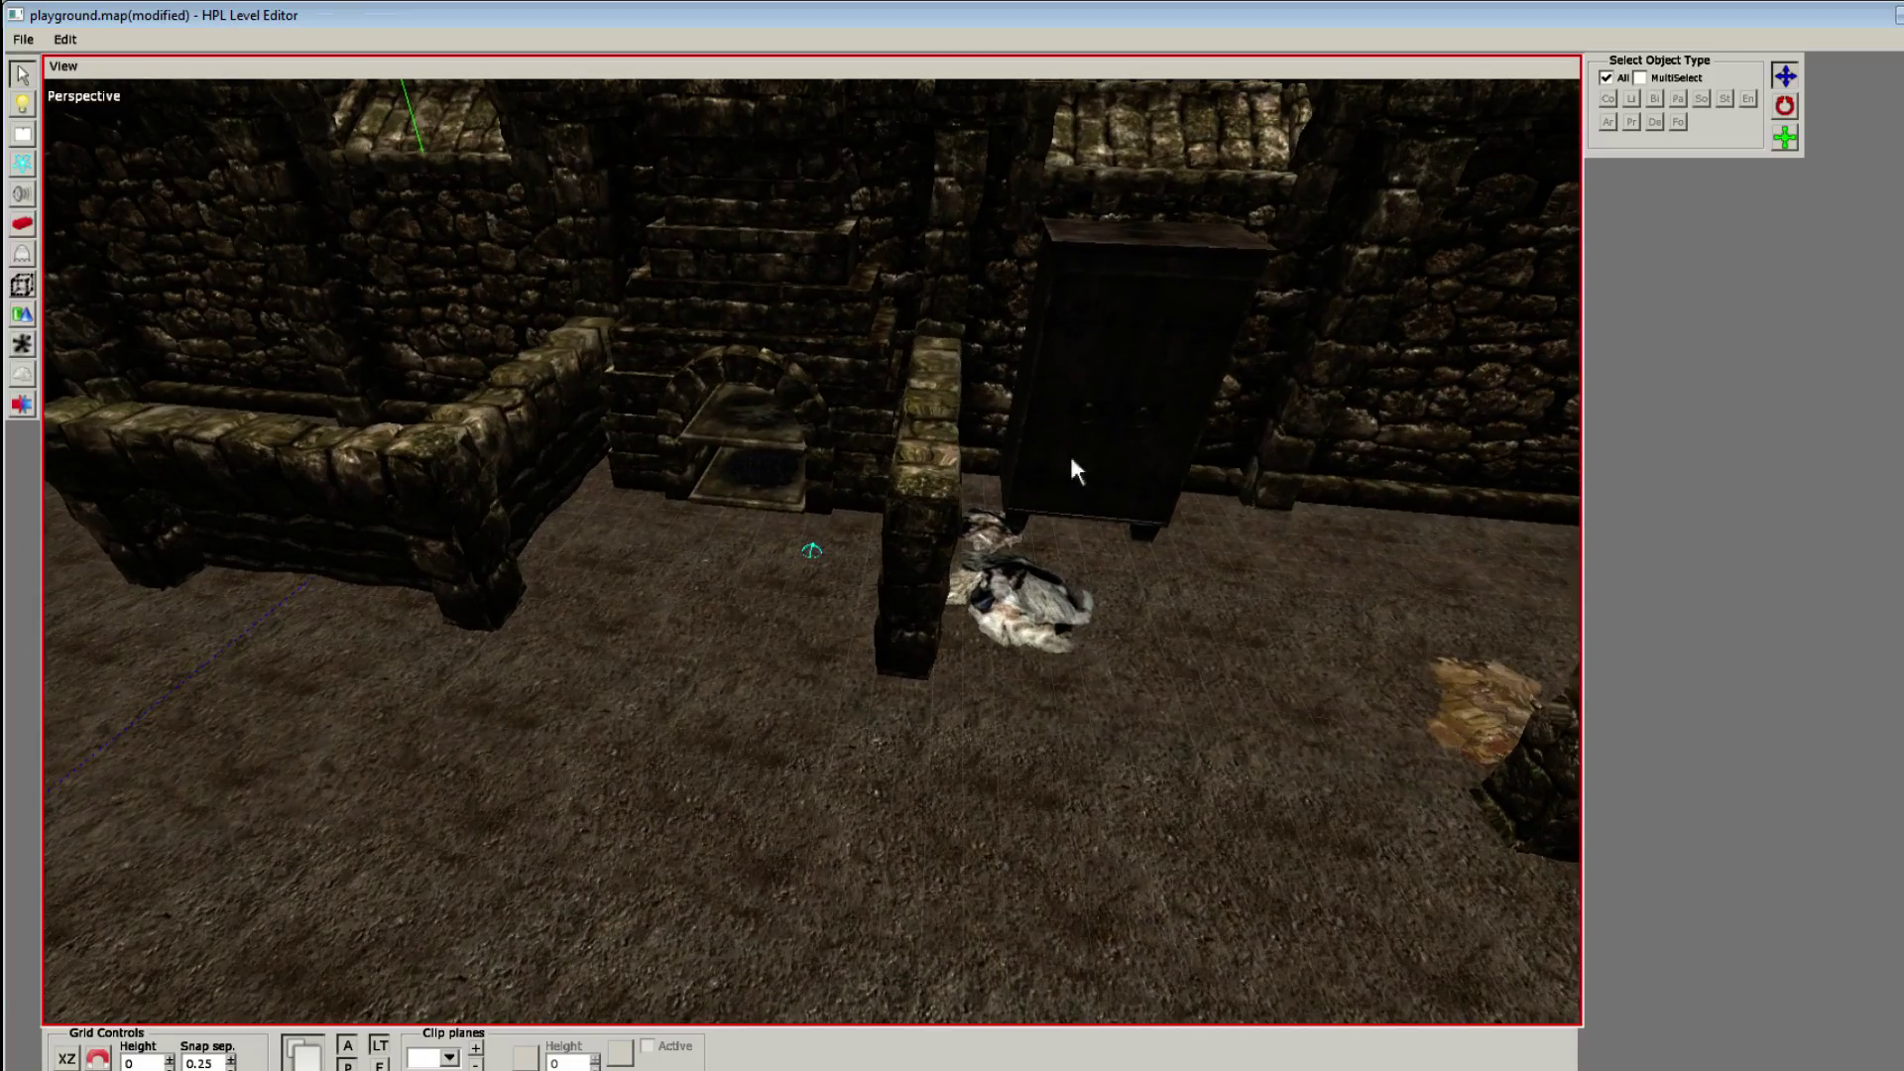
Step: Look through the trail decals and the other static object sets for more floor details
key(6)
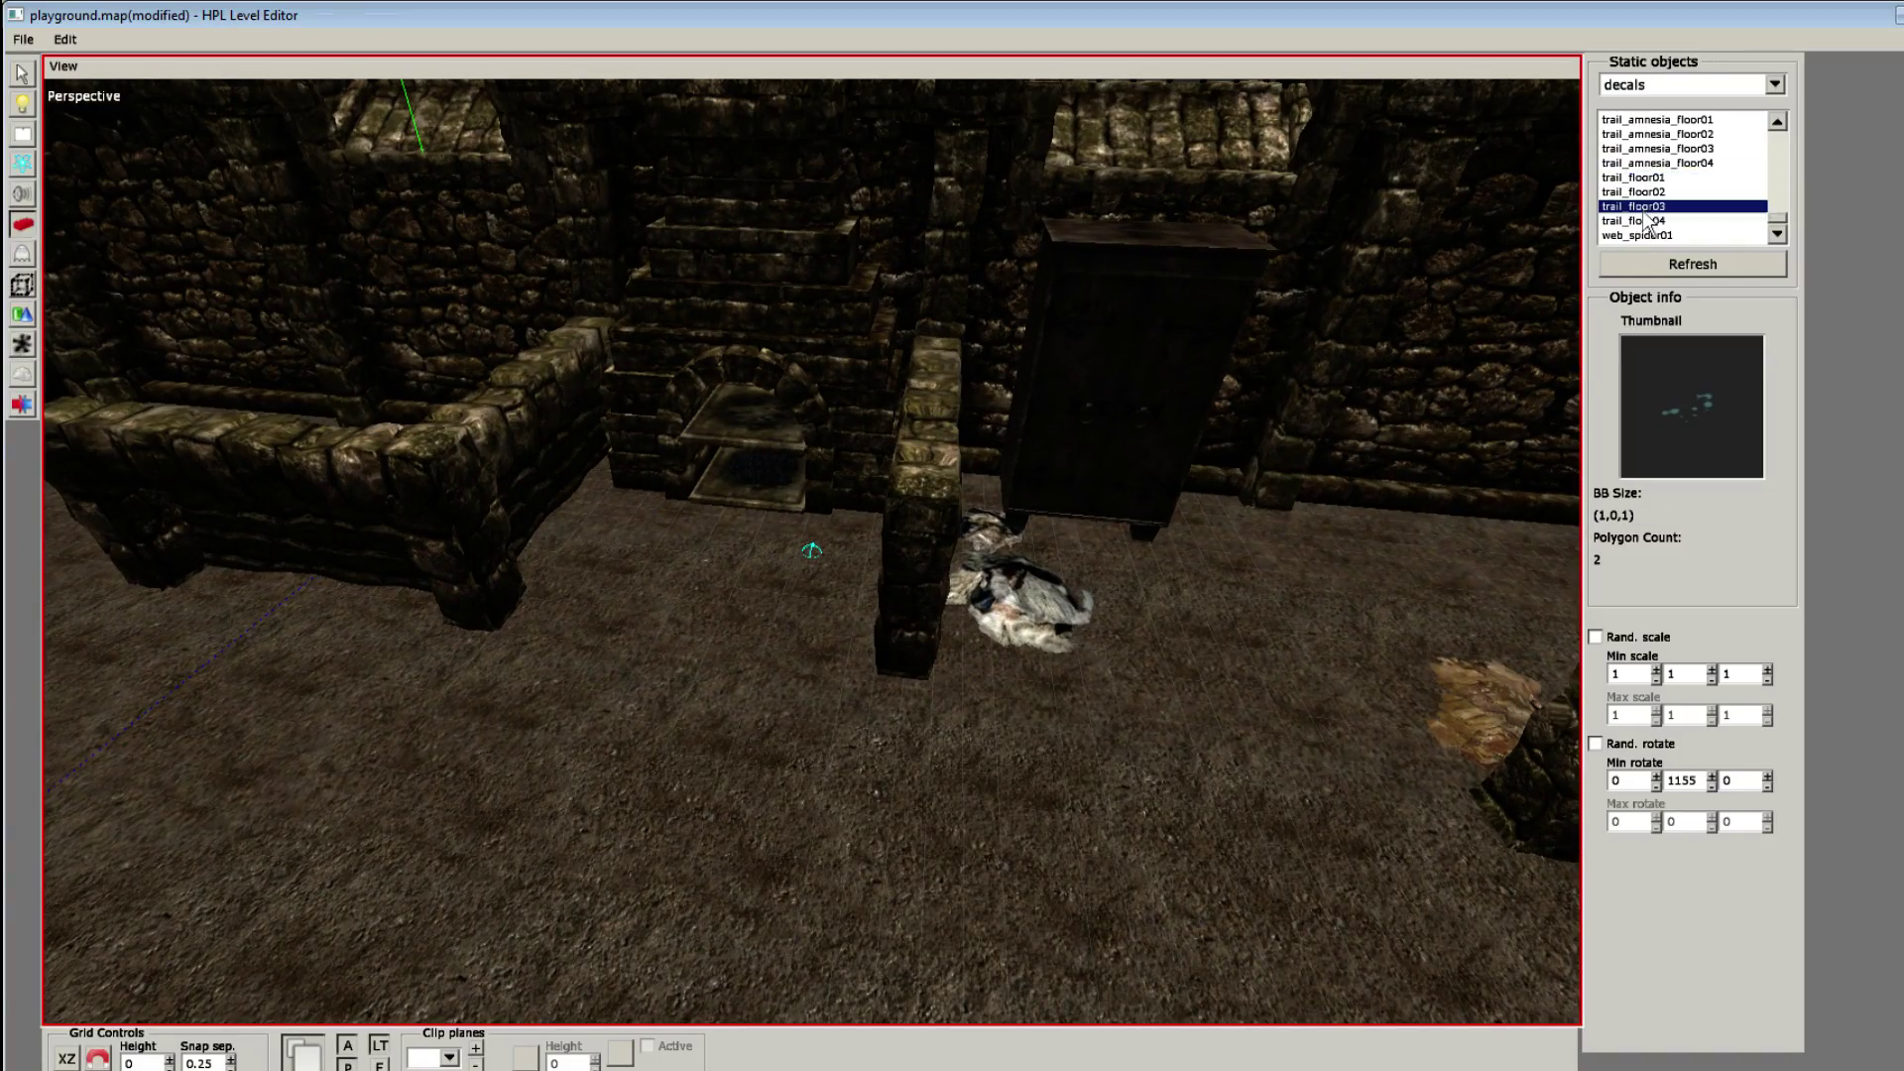
scroll(1646, 220, down, 1)
middle_drag(1239, 317, 1025, 549)
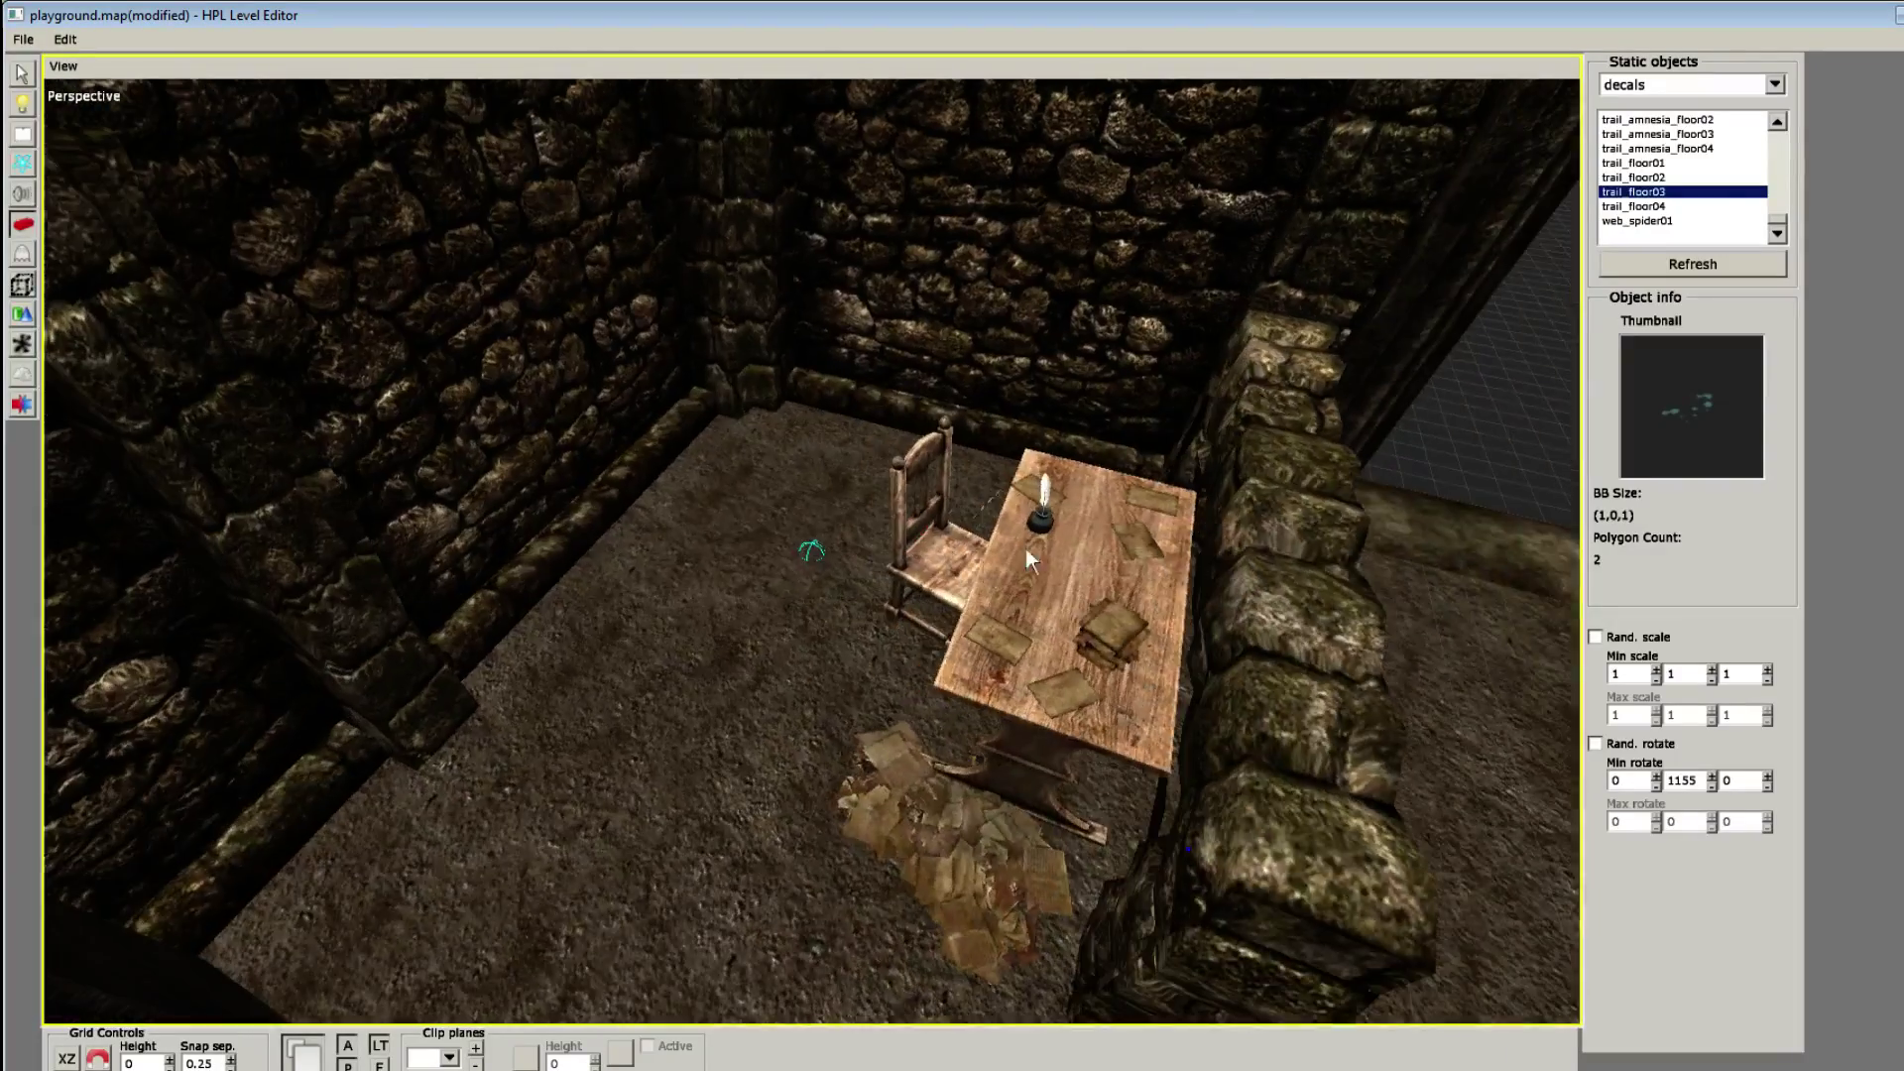
scroll(1640, 180, up, 2)
click(1775, 85)
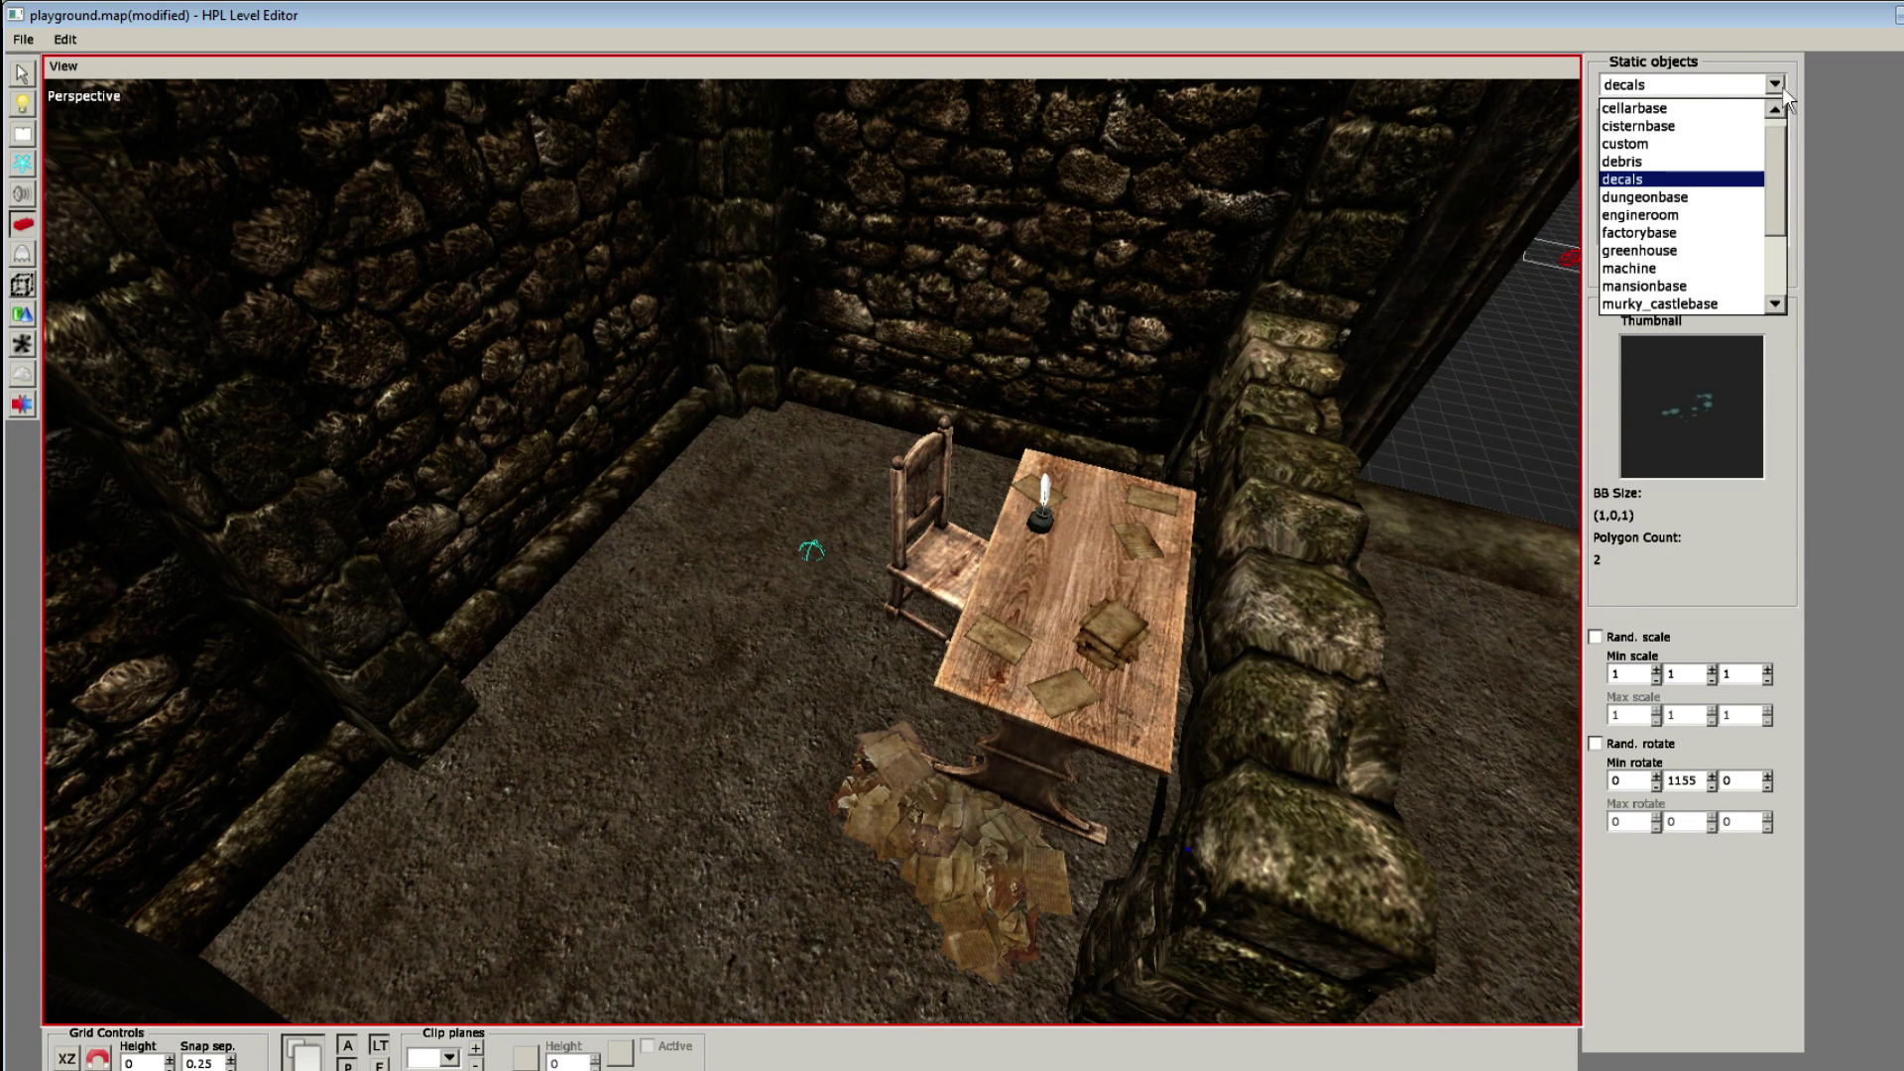
click(1774, 85)
Step: Place a deskpad from the desktop entities in the middle of the tabletop, rotated to 465 about Y
key(7)
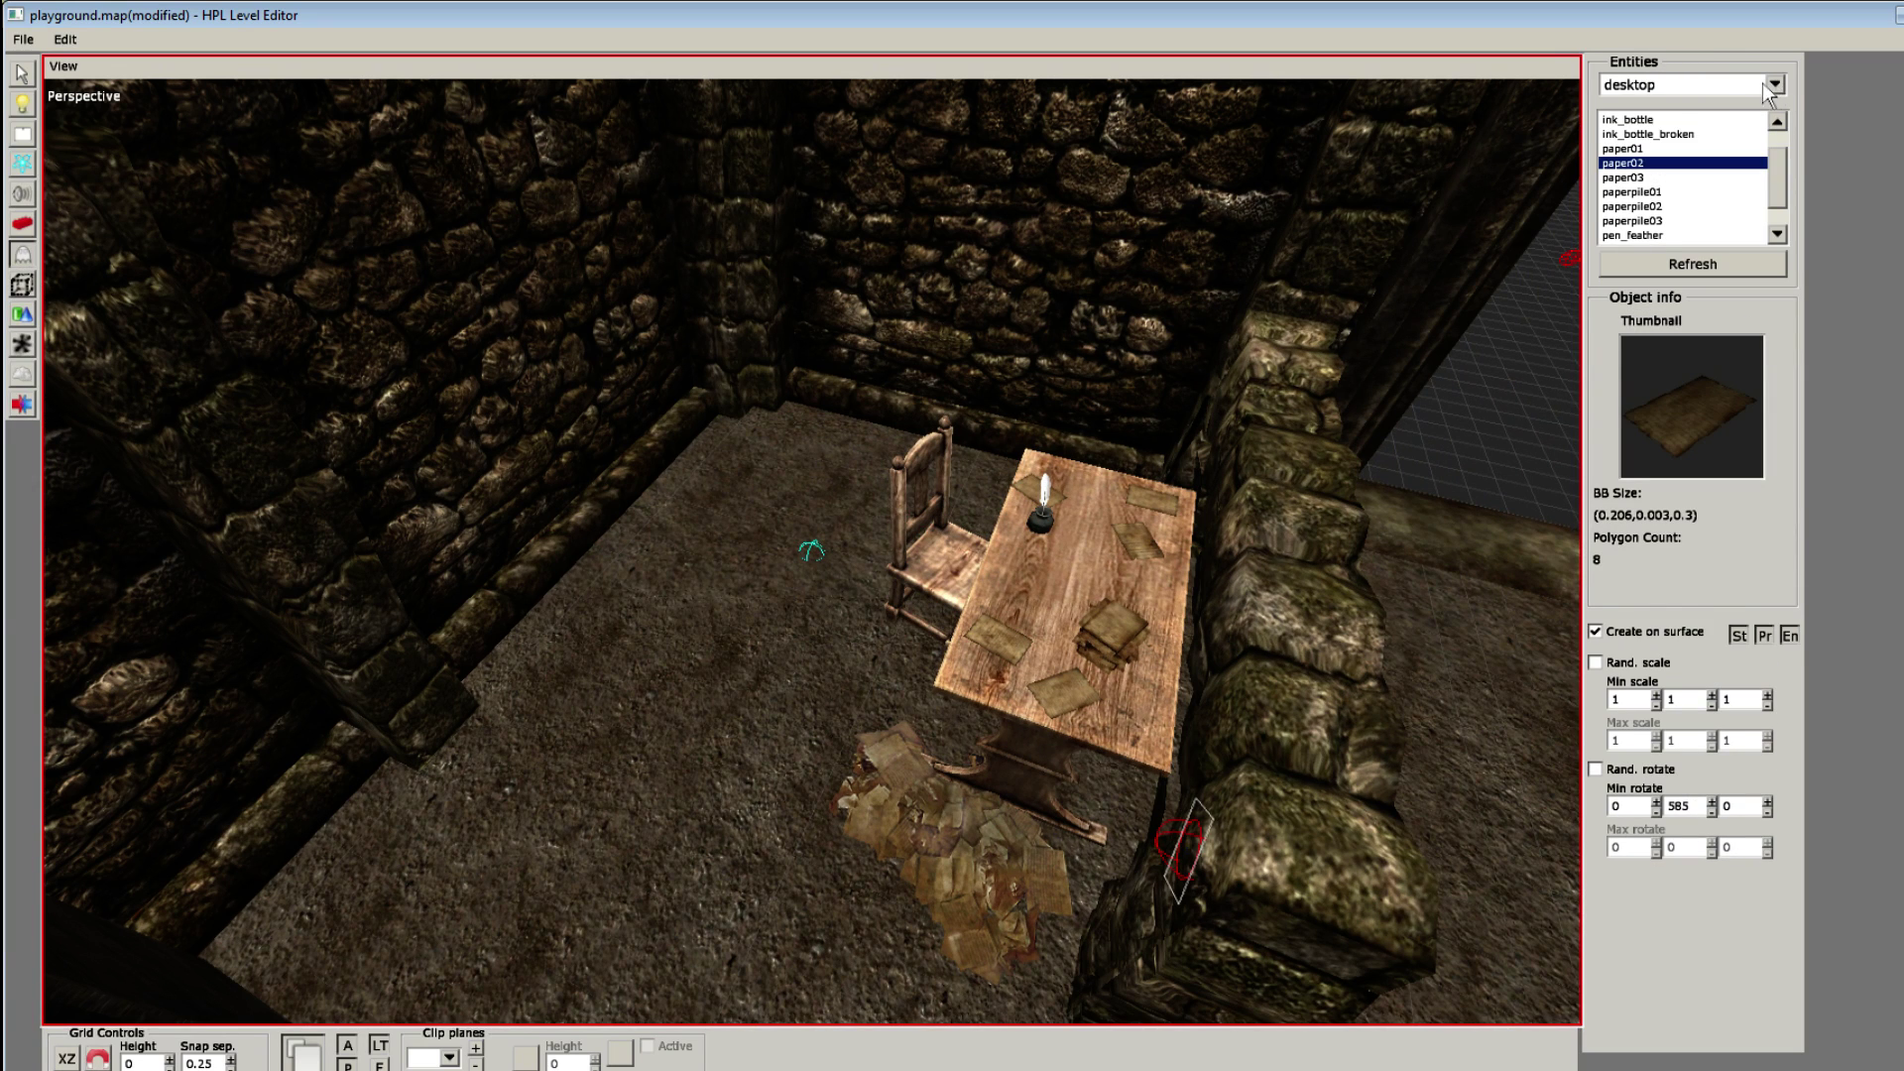
click(1662, 121)
scroll(1091, 596, up, 3)
middle_drag(1091, 596, 790, 649)
shift+scroll(793, 651, up, 1)
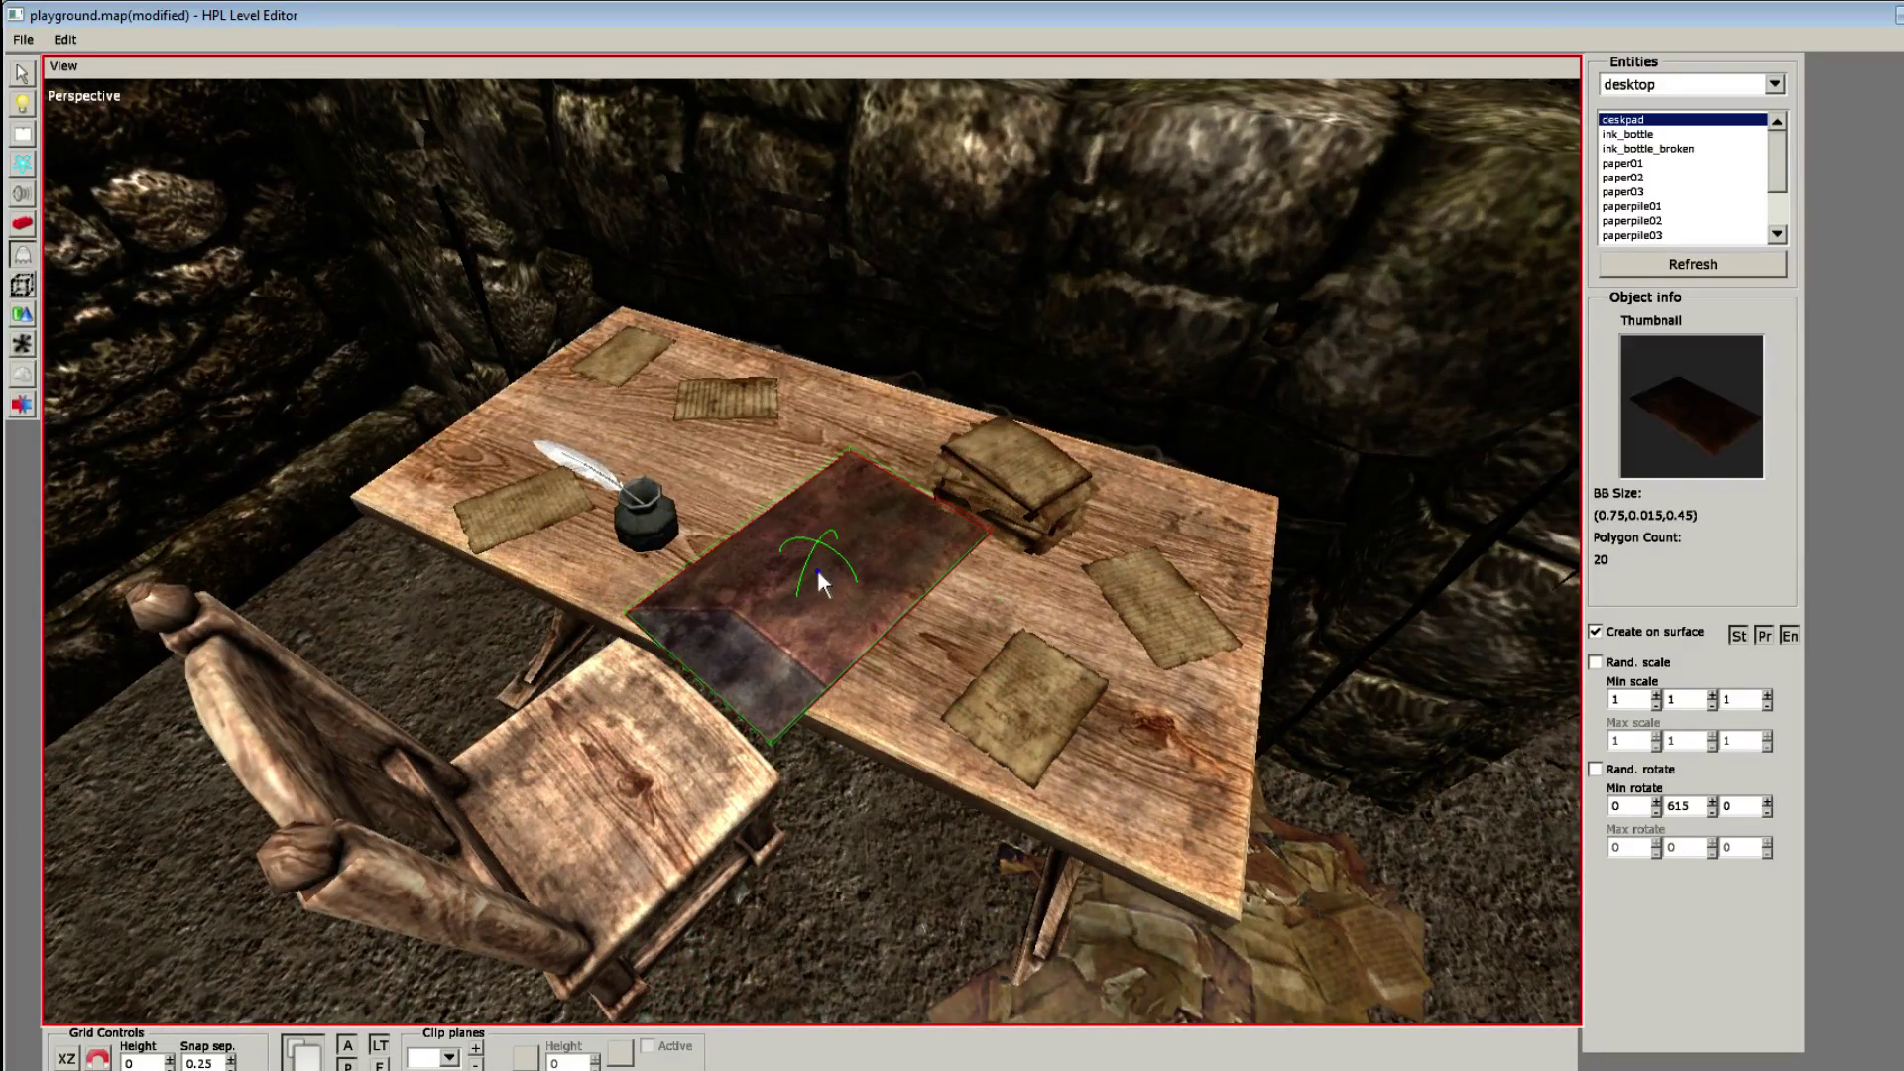
shift+scroll(818, 569, down, 10)
shift+scroll(819, 537, up, 1)
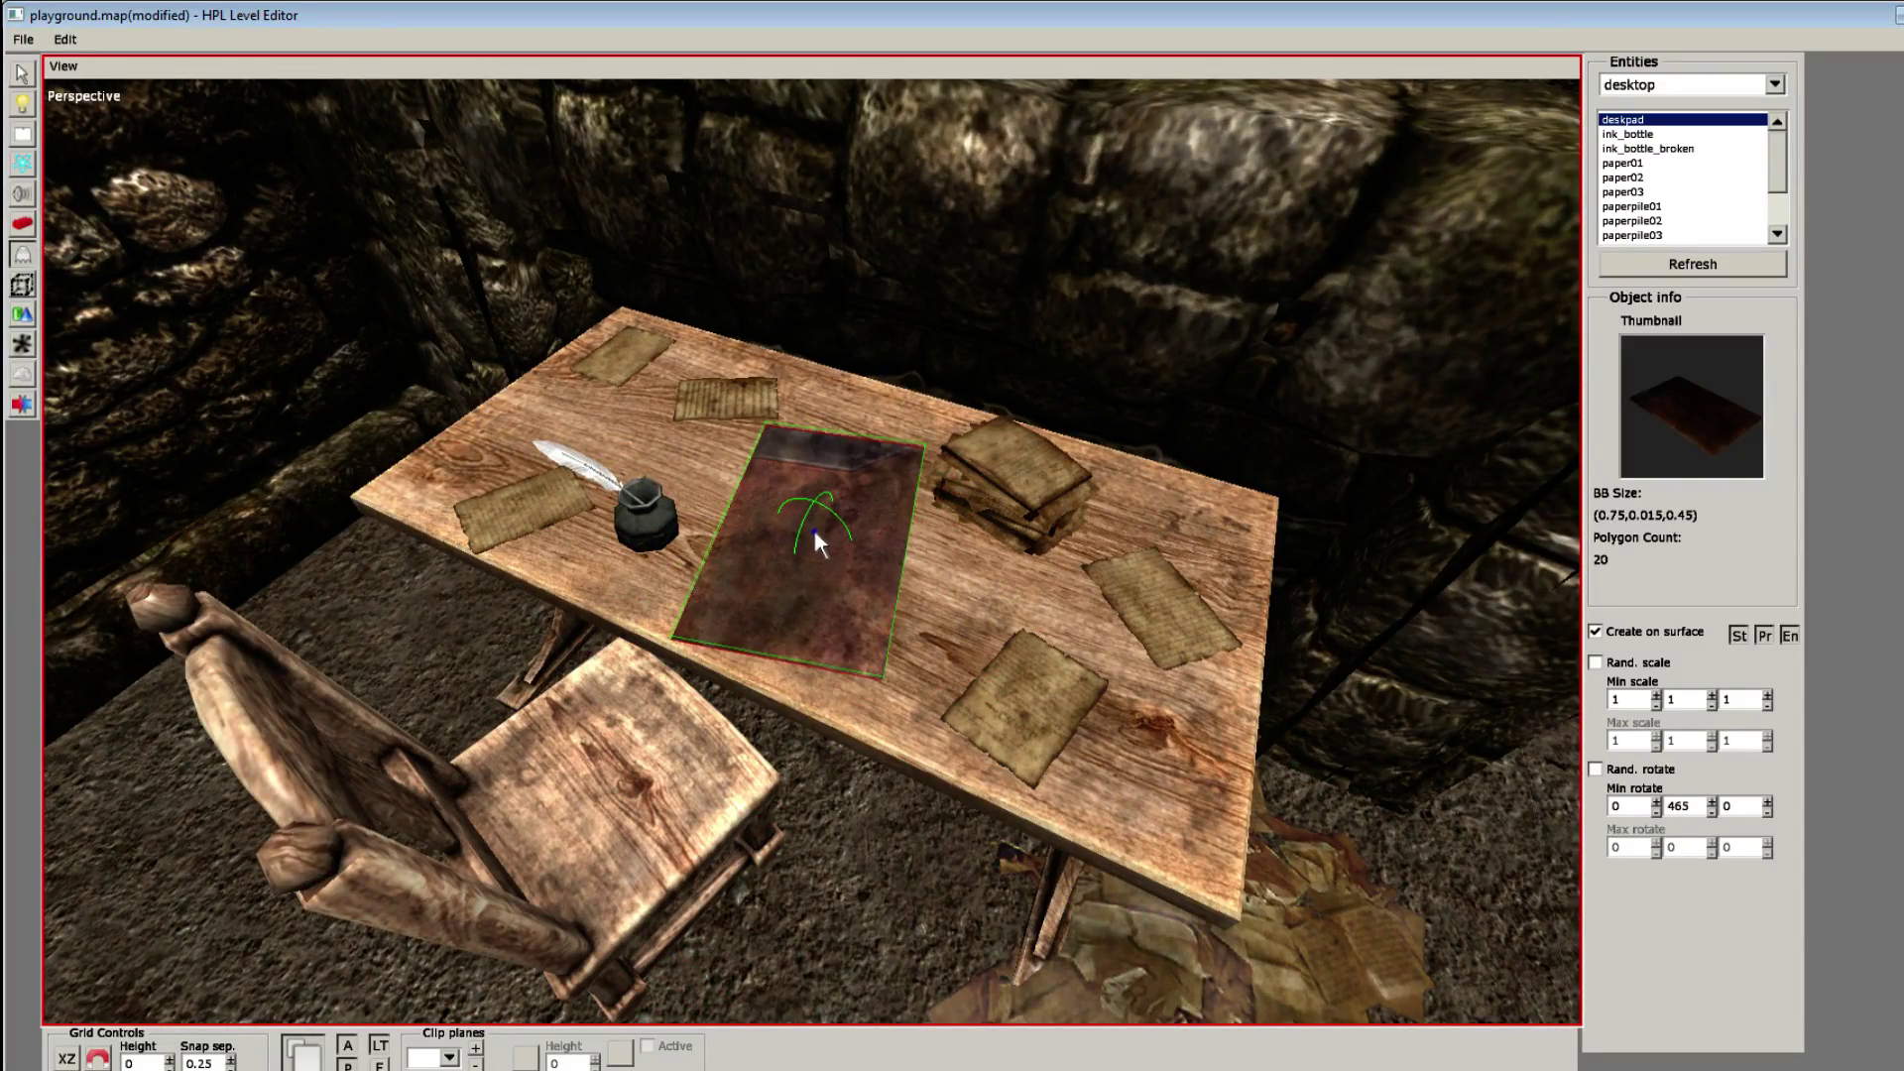
click(813, 528)
Step: Save the changes to playground.map
scroll(849, 512, down, 4)
middle_drag(849, 511, 1075, 524)
key(ctrl+s)
scroll(1247, 464, down, 2)
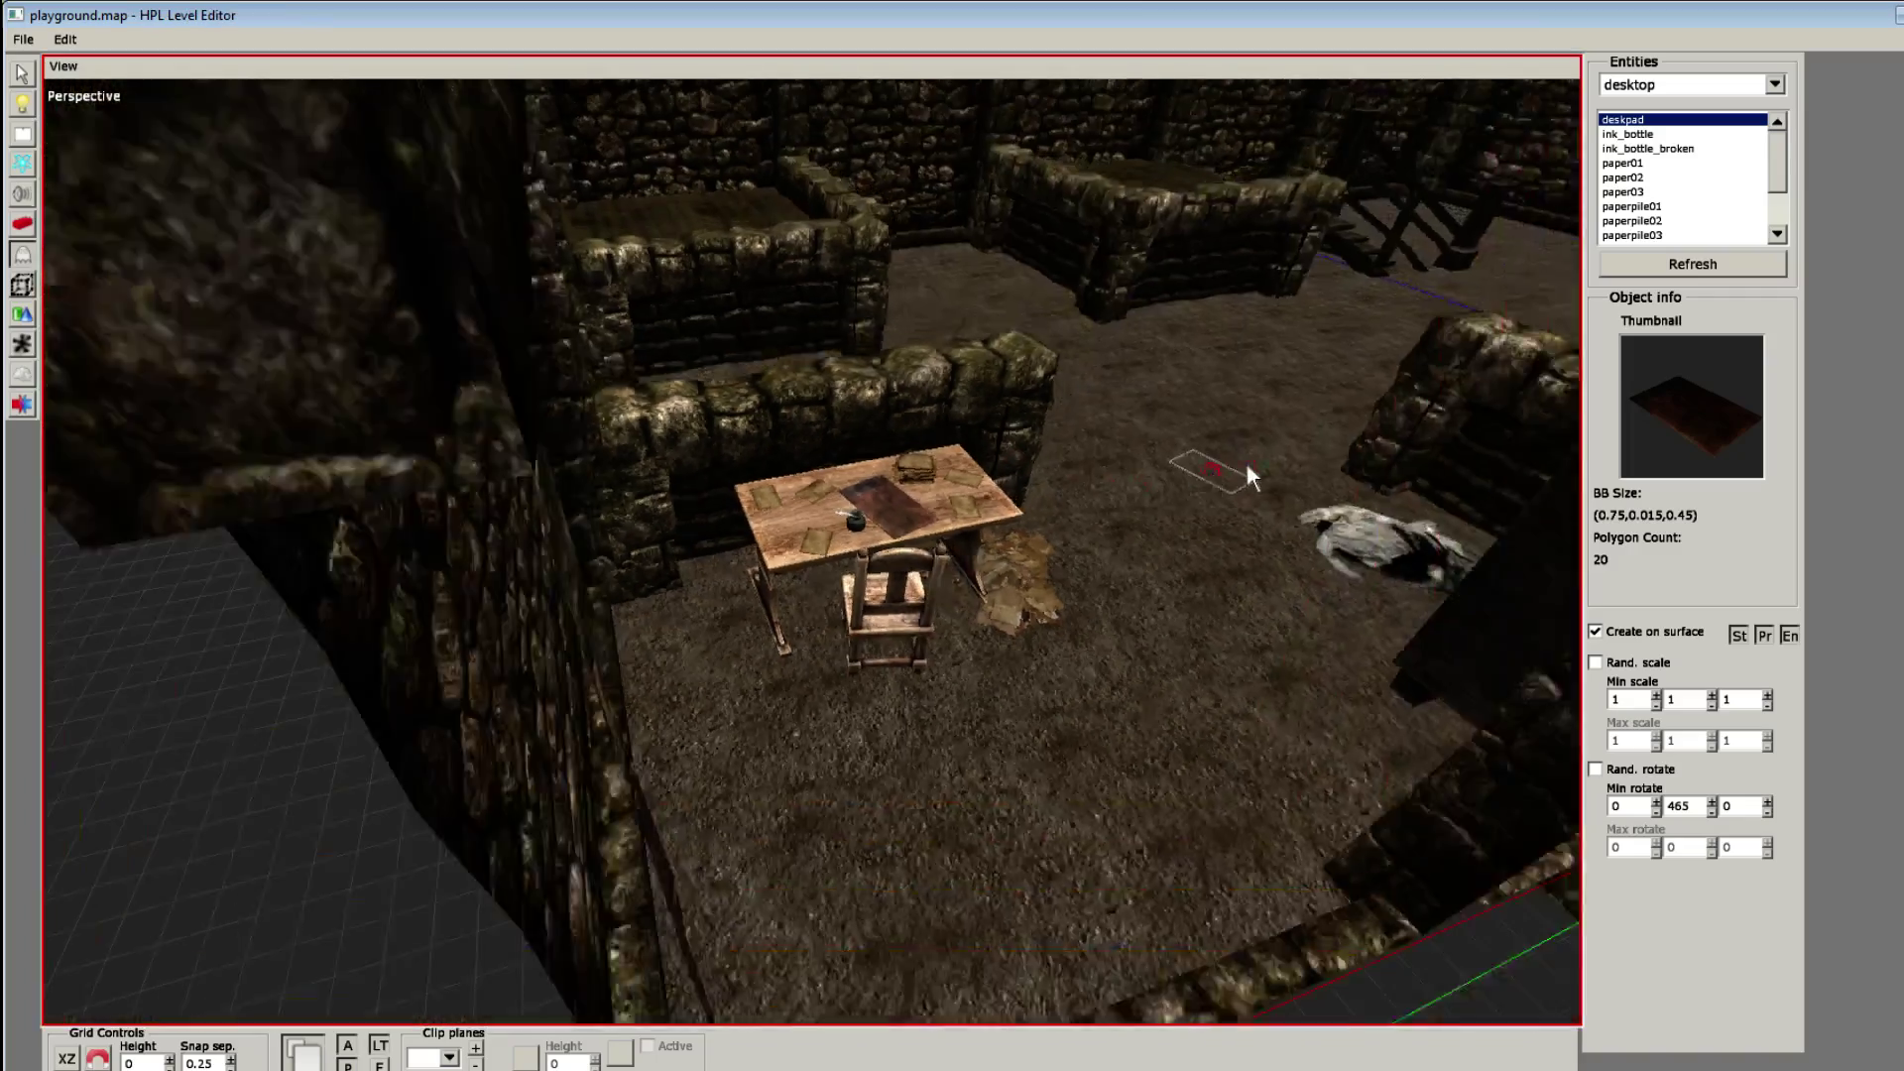
scroll(1075, 523, up, 4)
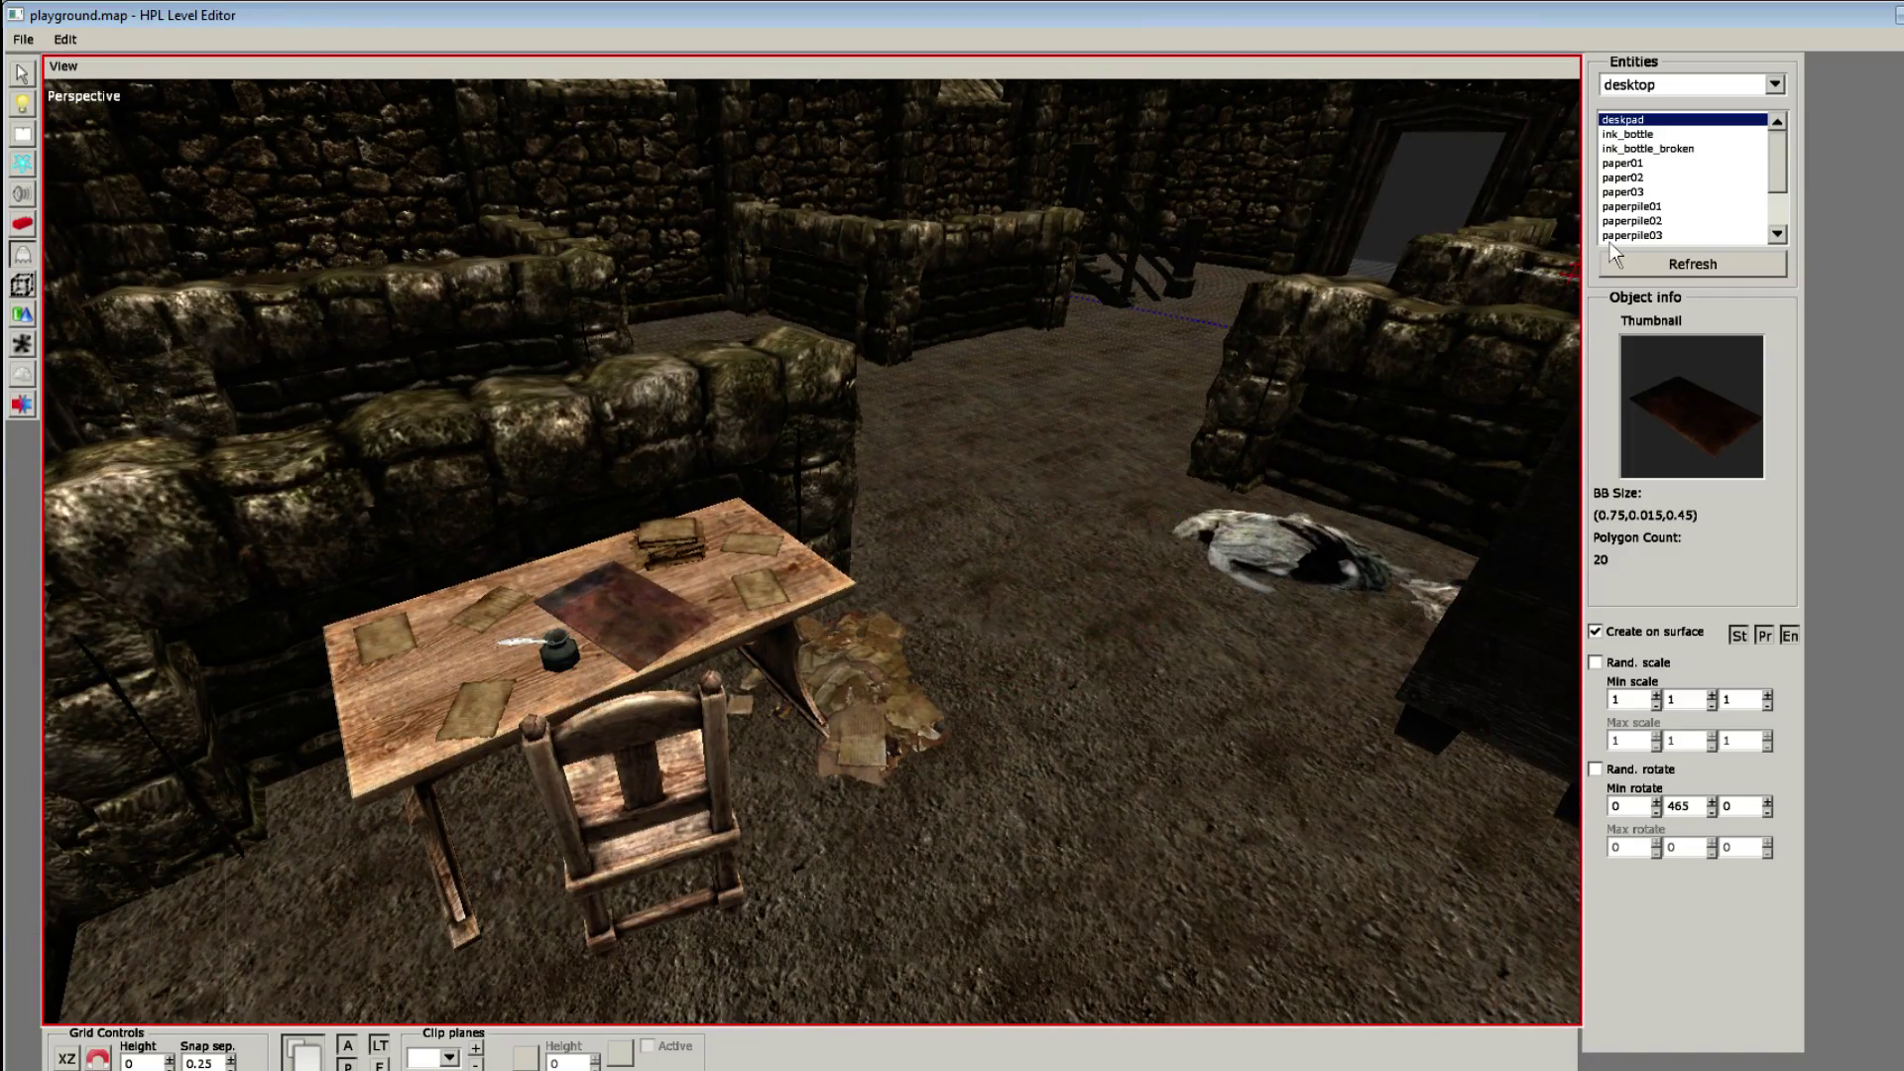
Step: Switch the entity set to storage and compare its shelf models
click(1769, 87)
click(1771, 88)
scroll(1718, 173, down, 2)
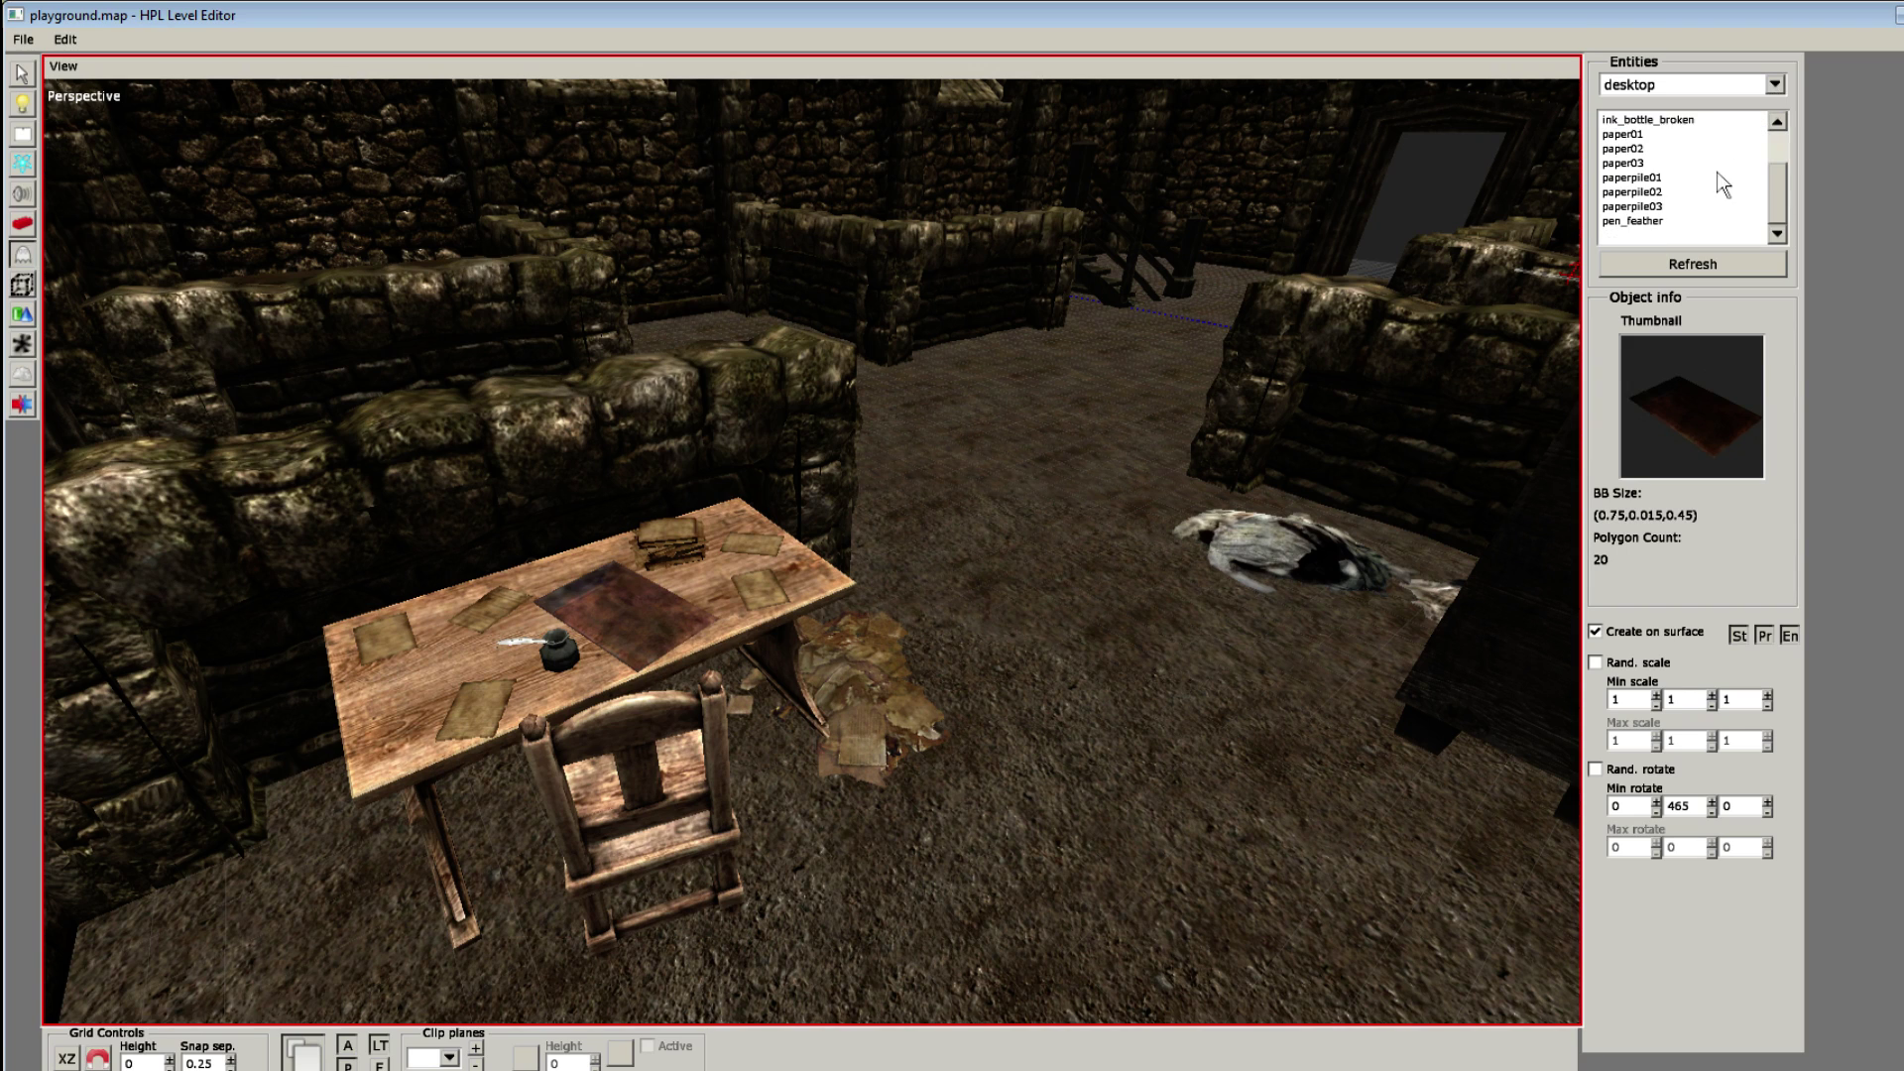
click(1775, 85)
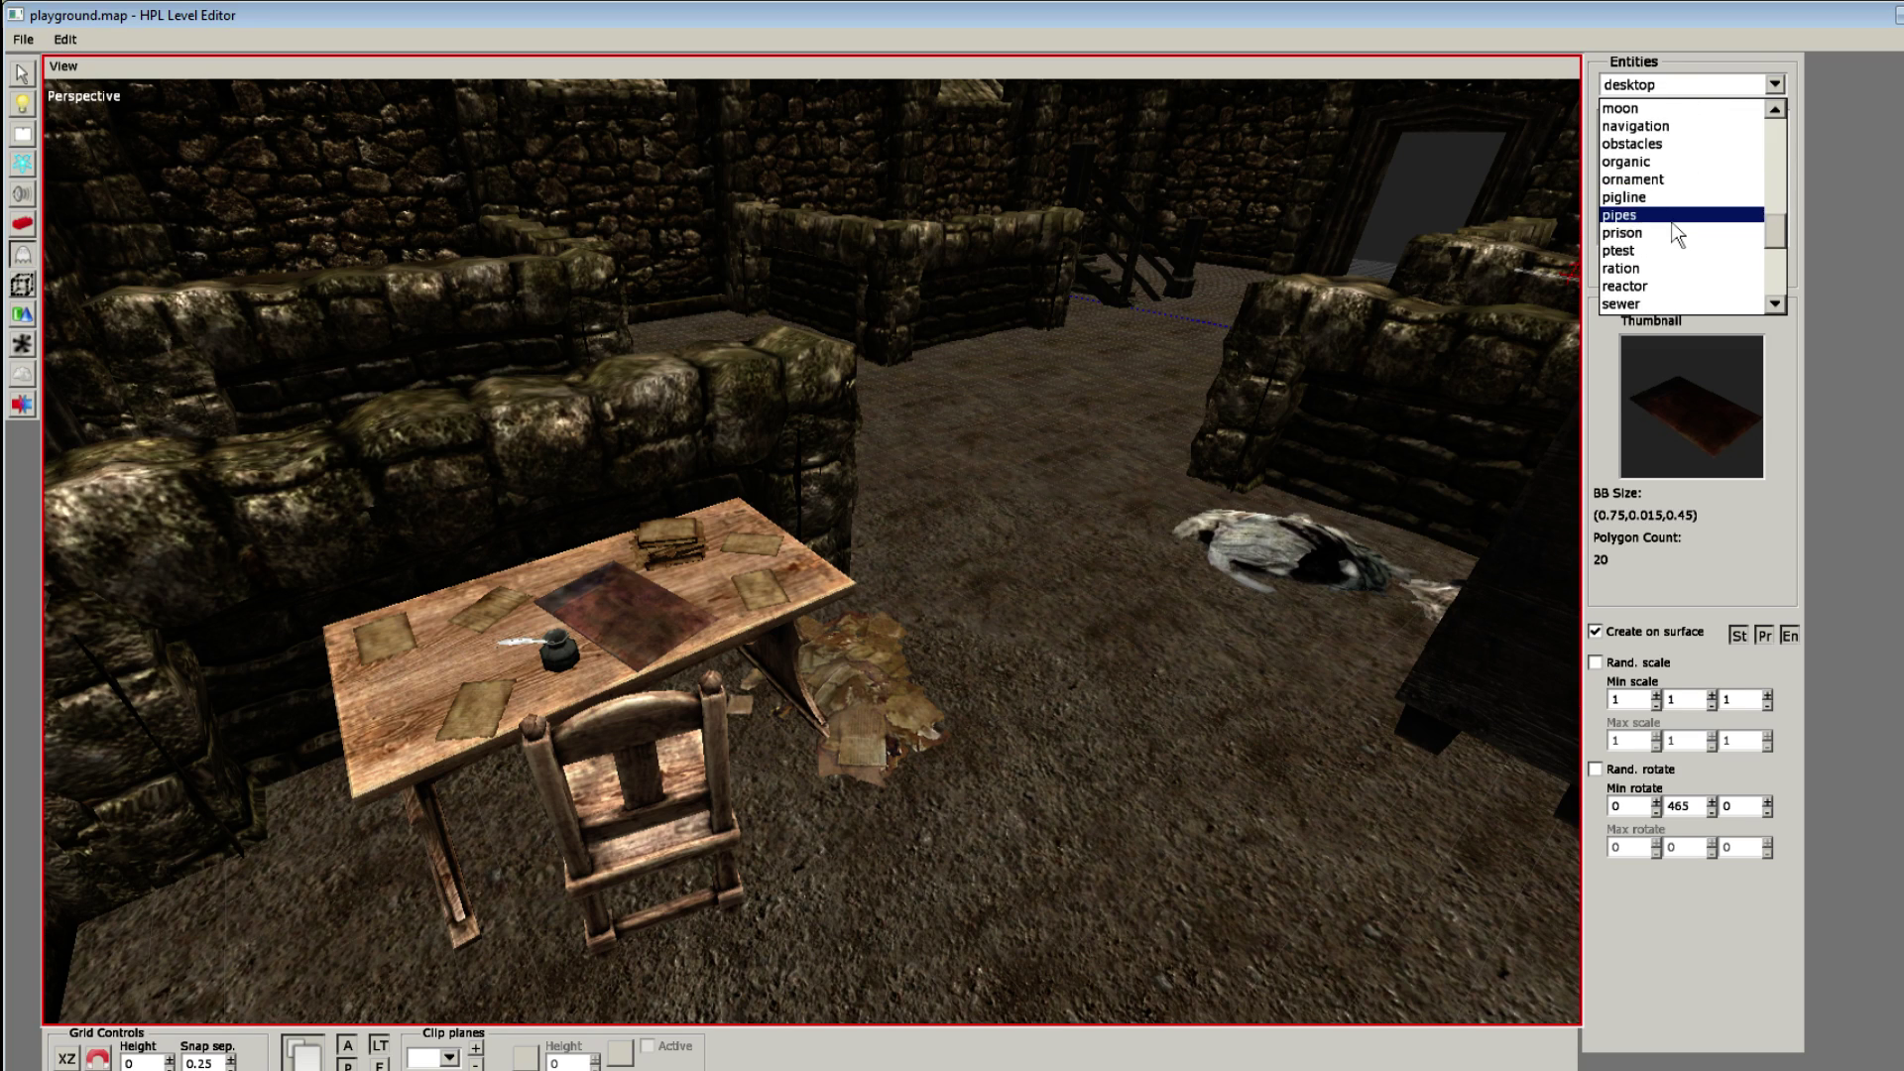
click(1664, 270)
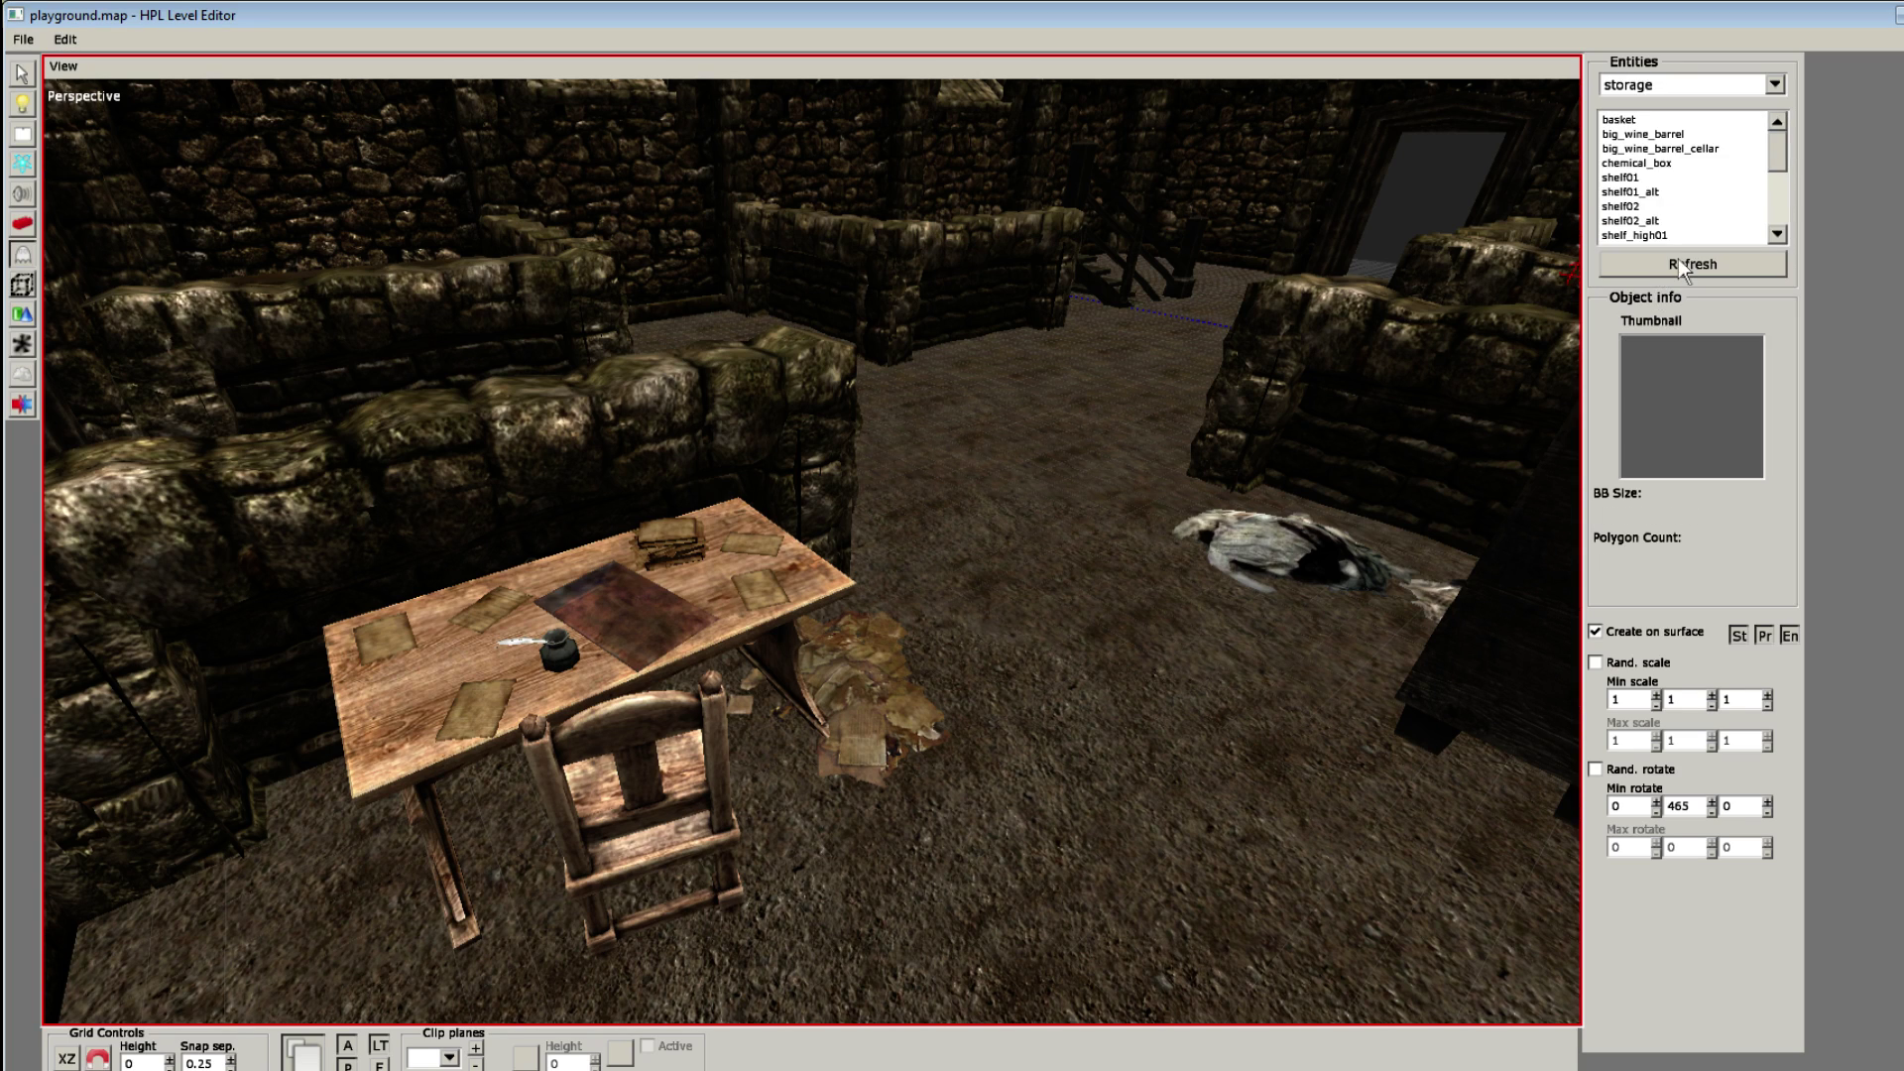
click(1653, 179)
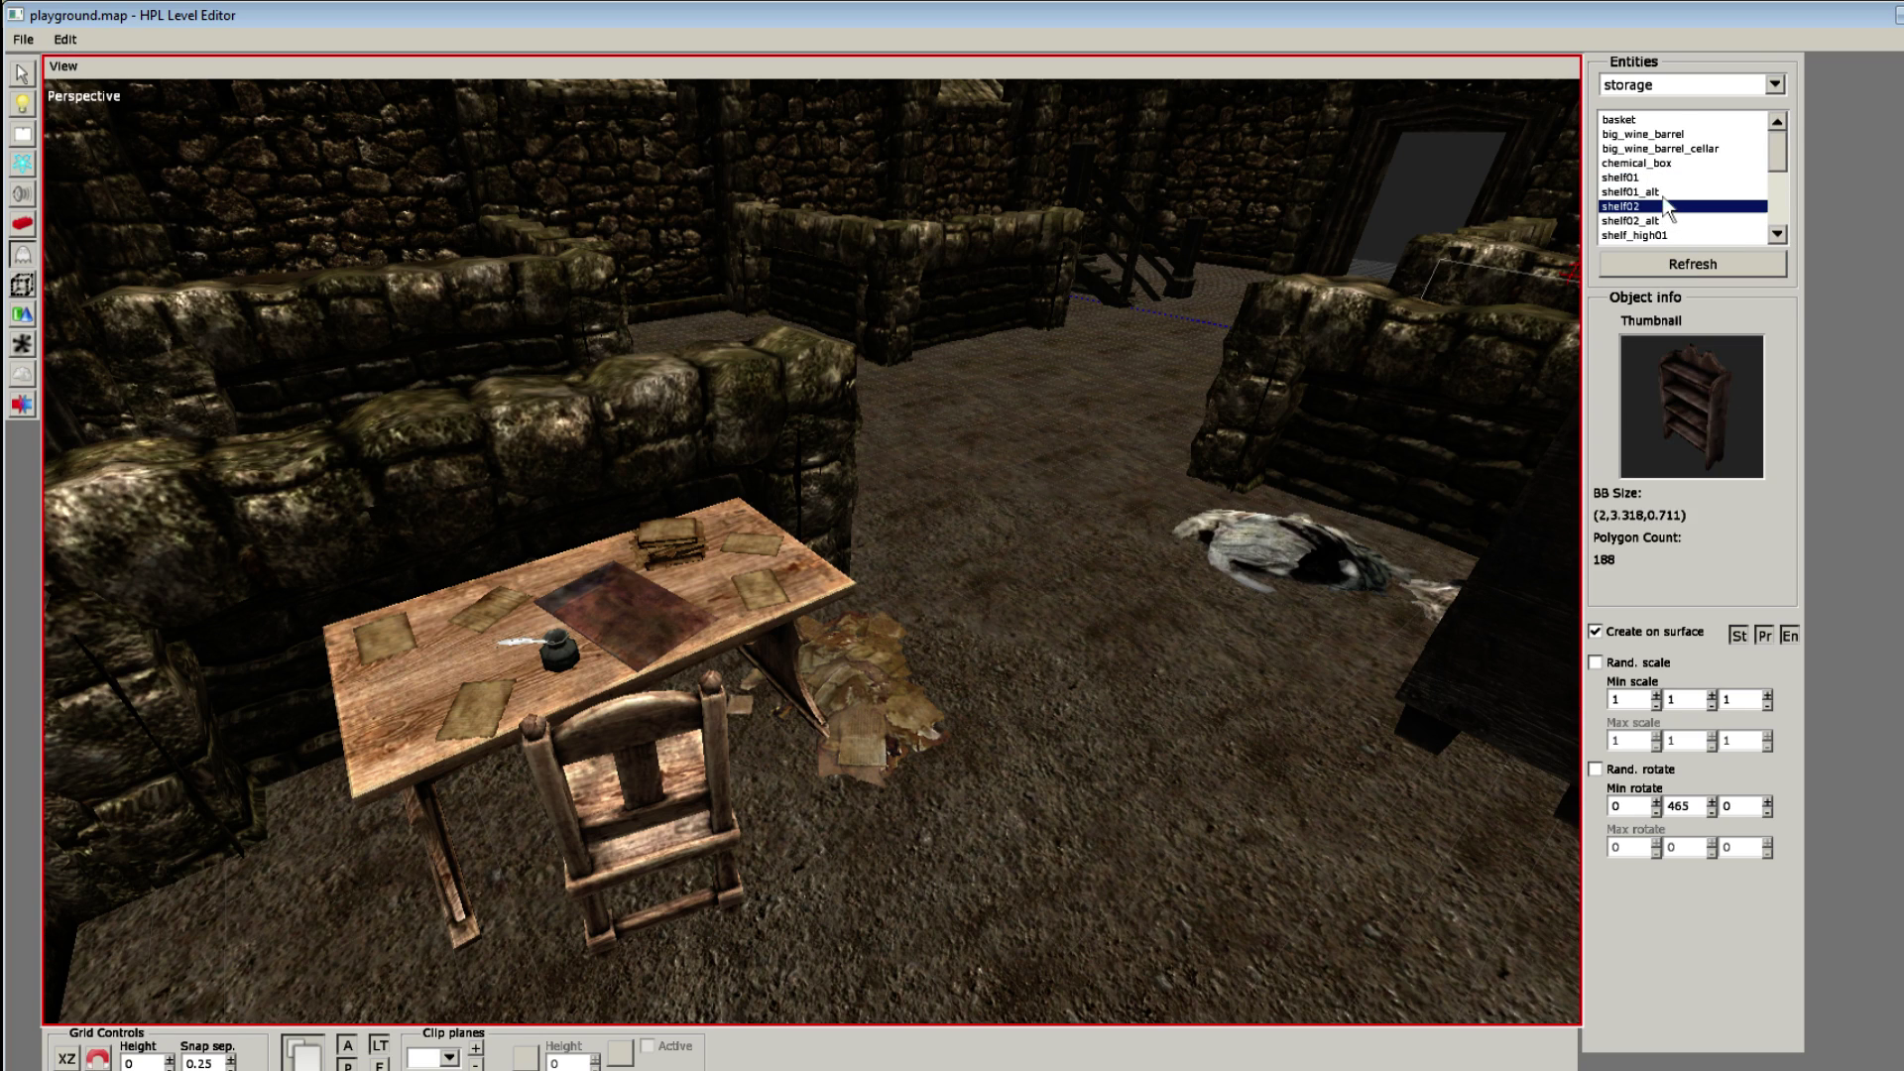
click(1666, 235)
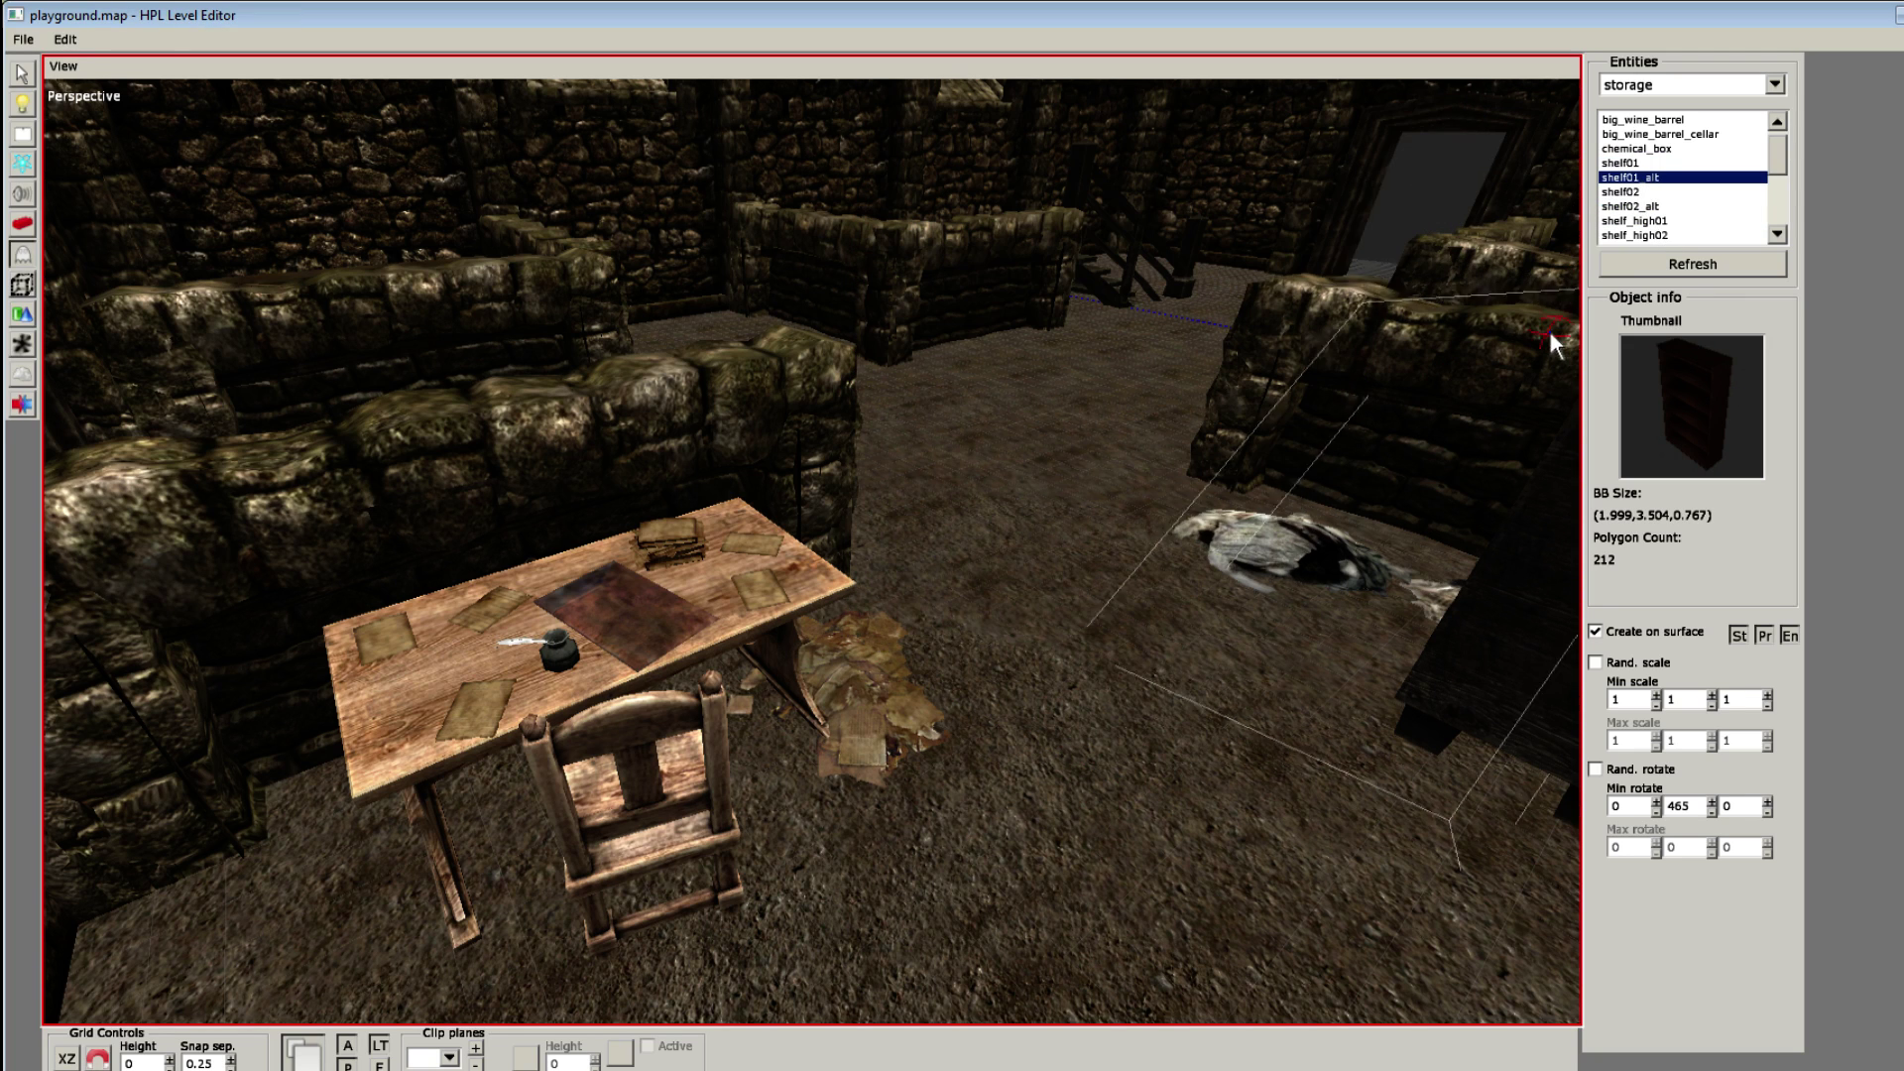
Step: Try out the shelf02_alt entity at different rotations on the room's open floor
click(1270, 585)
scroll(1240, 567, down, 3)
key(ctrl+z)
alt+drag(1218, 558, 1093, 506)
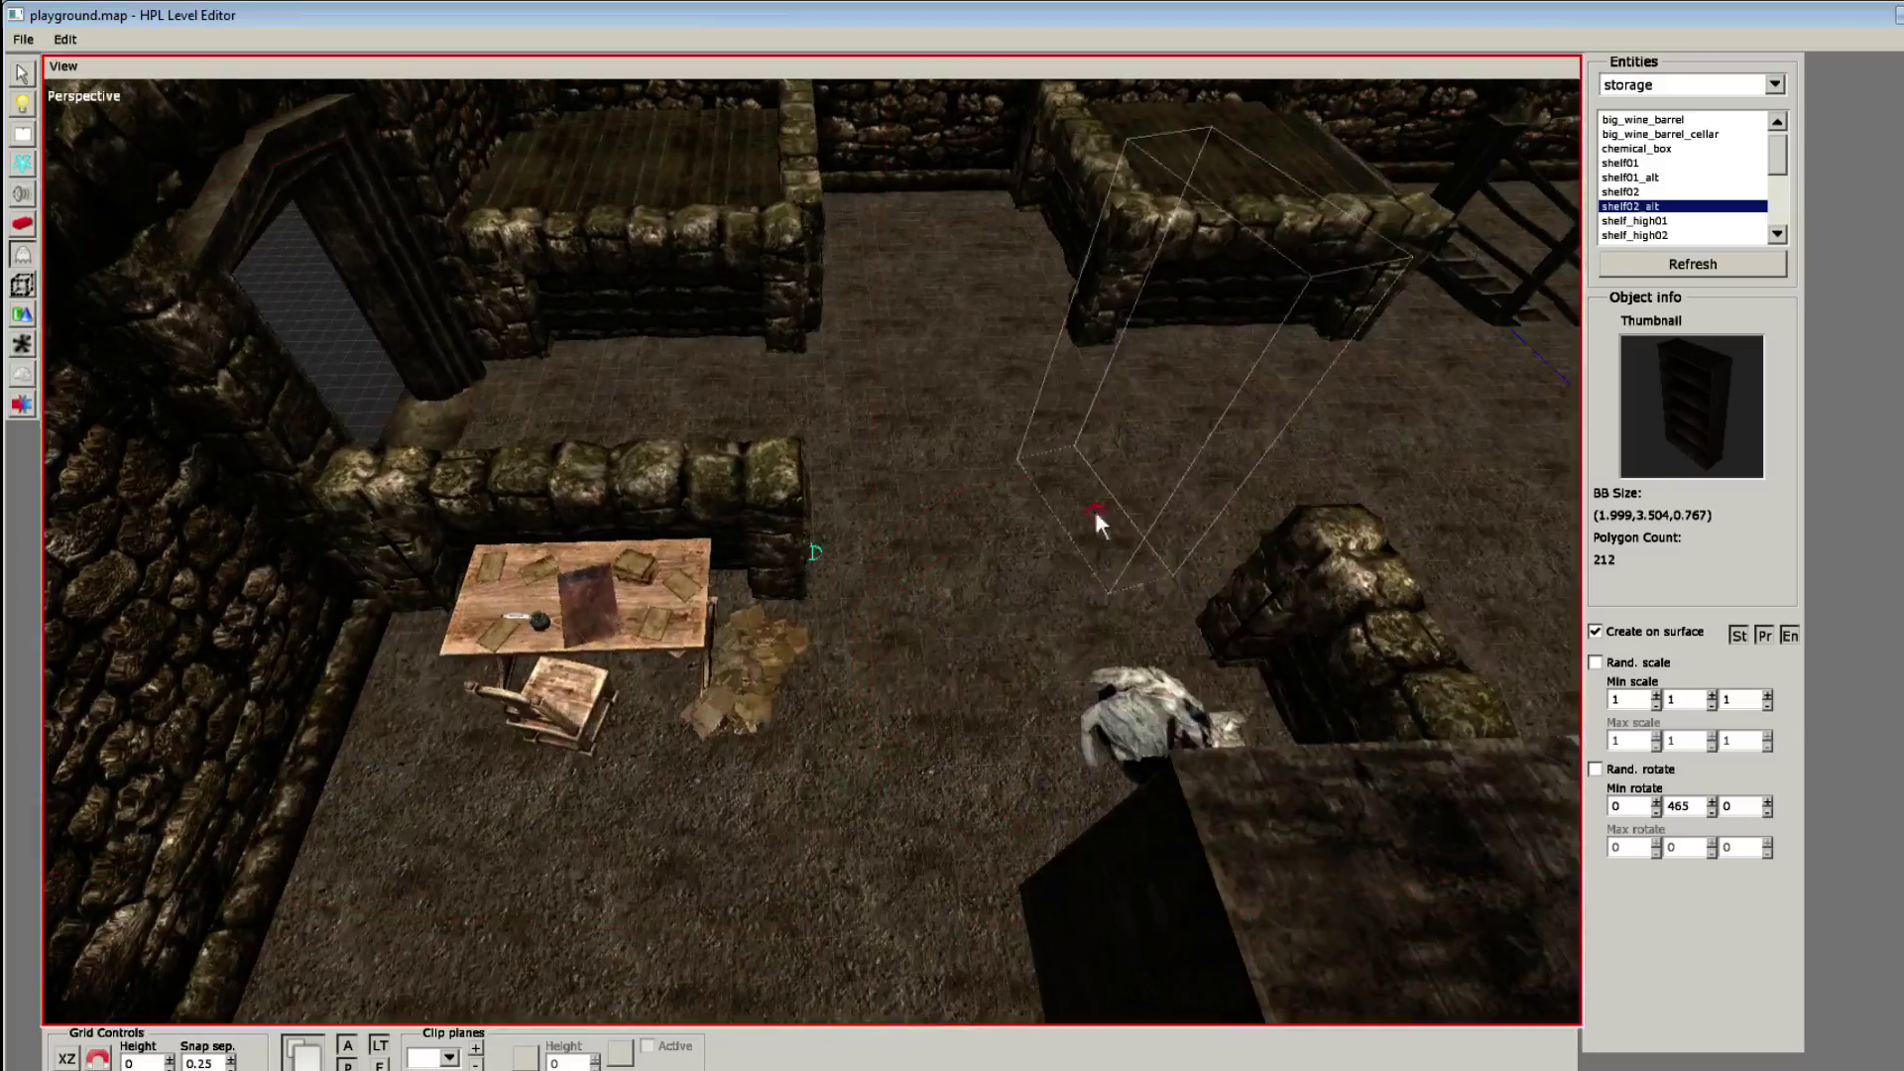
alt+middle_drag(1092, 506, 964, 625)
scroll(964, 625, up, 3)
shift+scroll(921, 512, up, 3)
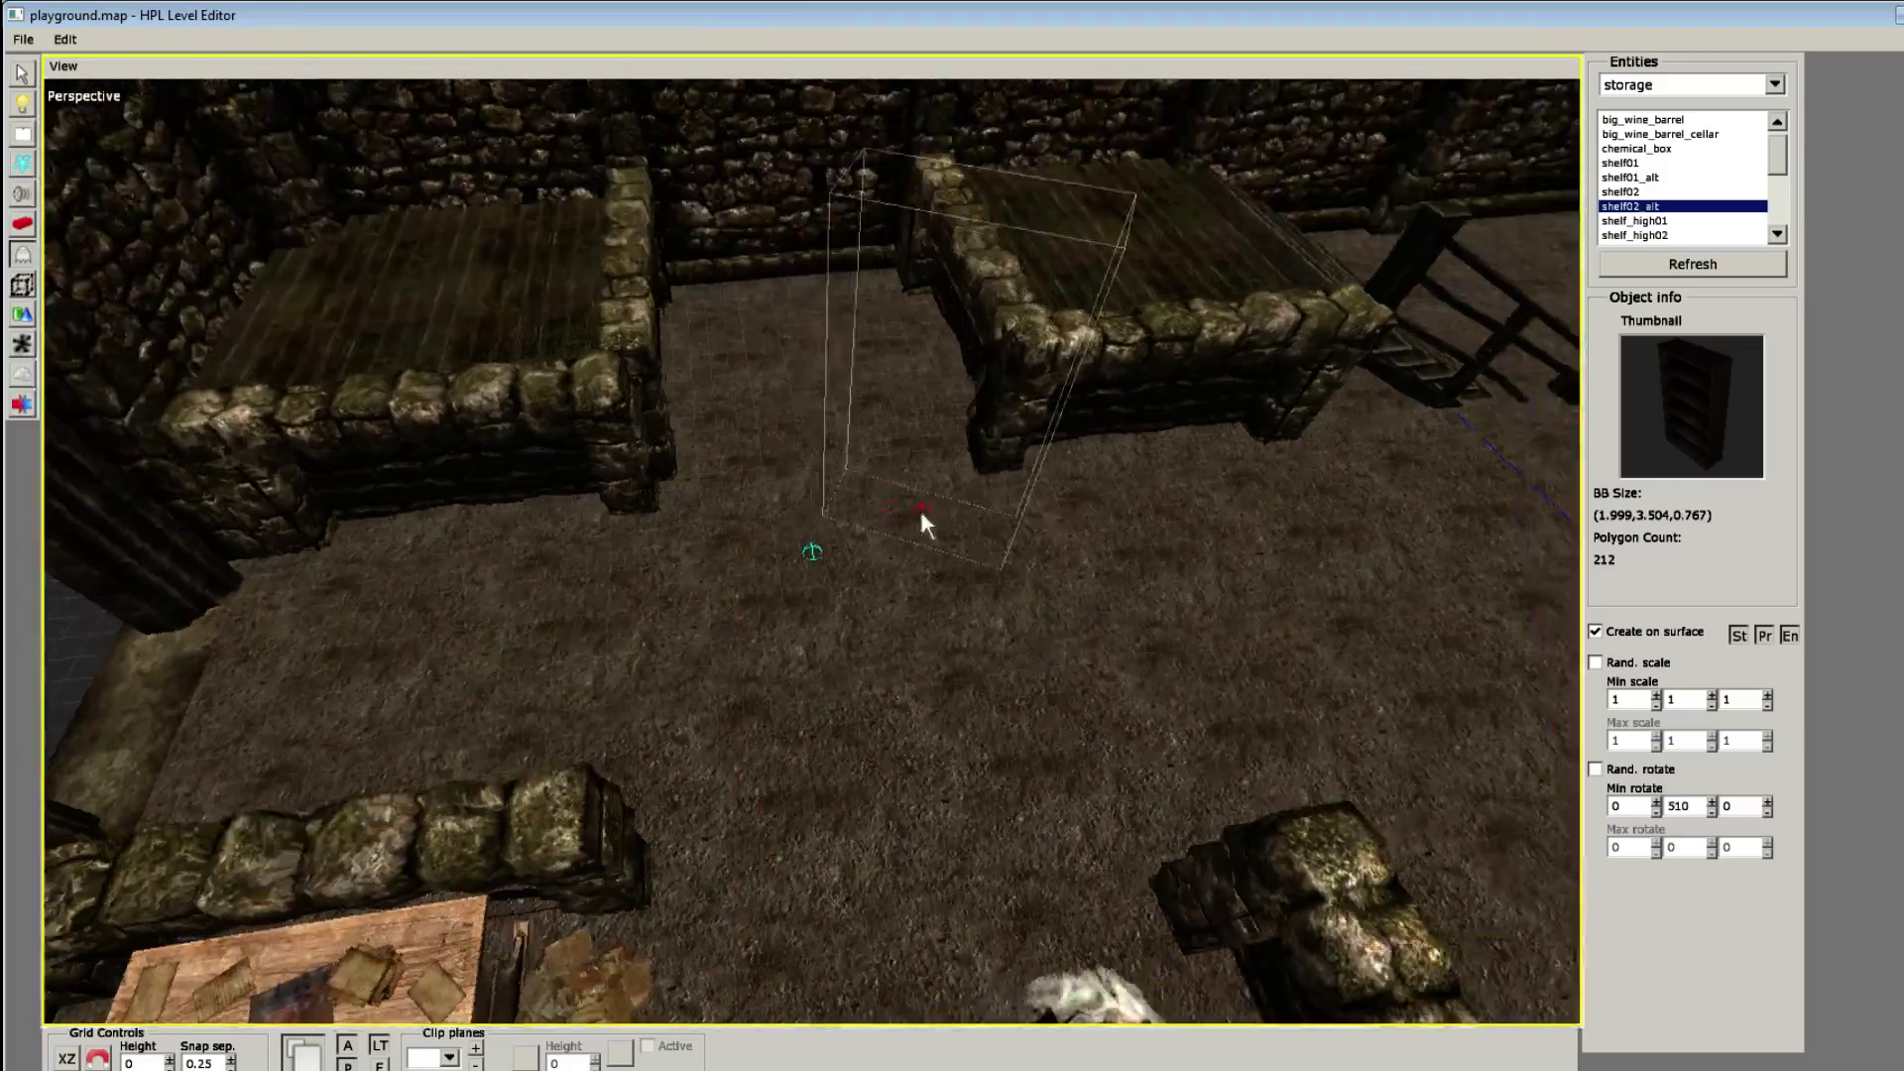
middle_drag(919, 508, 955, 655)
shift+scroll(961, 653, down, 4)
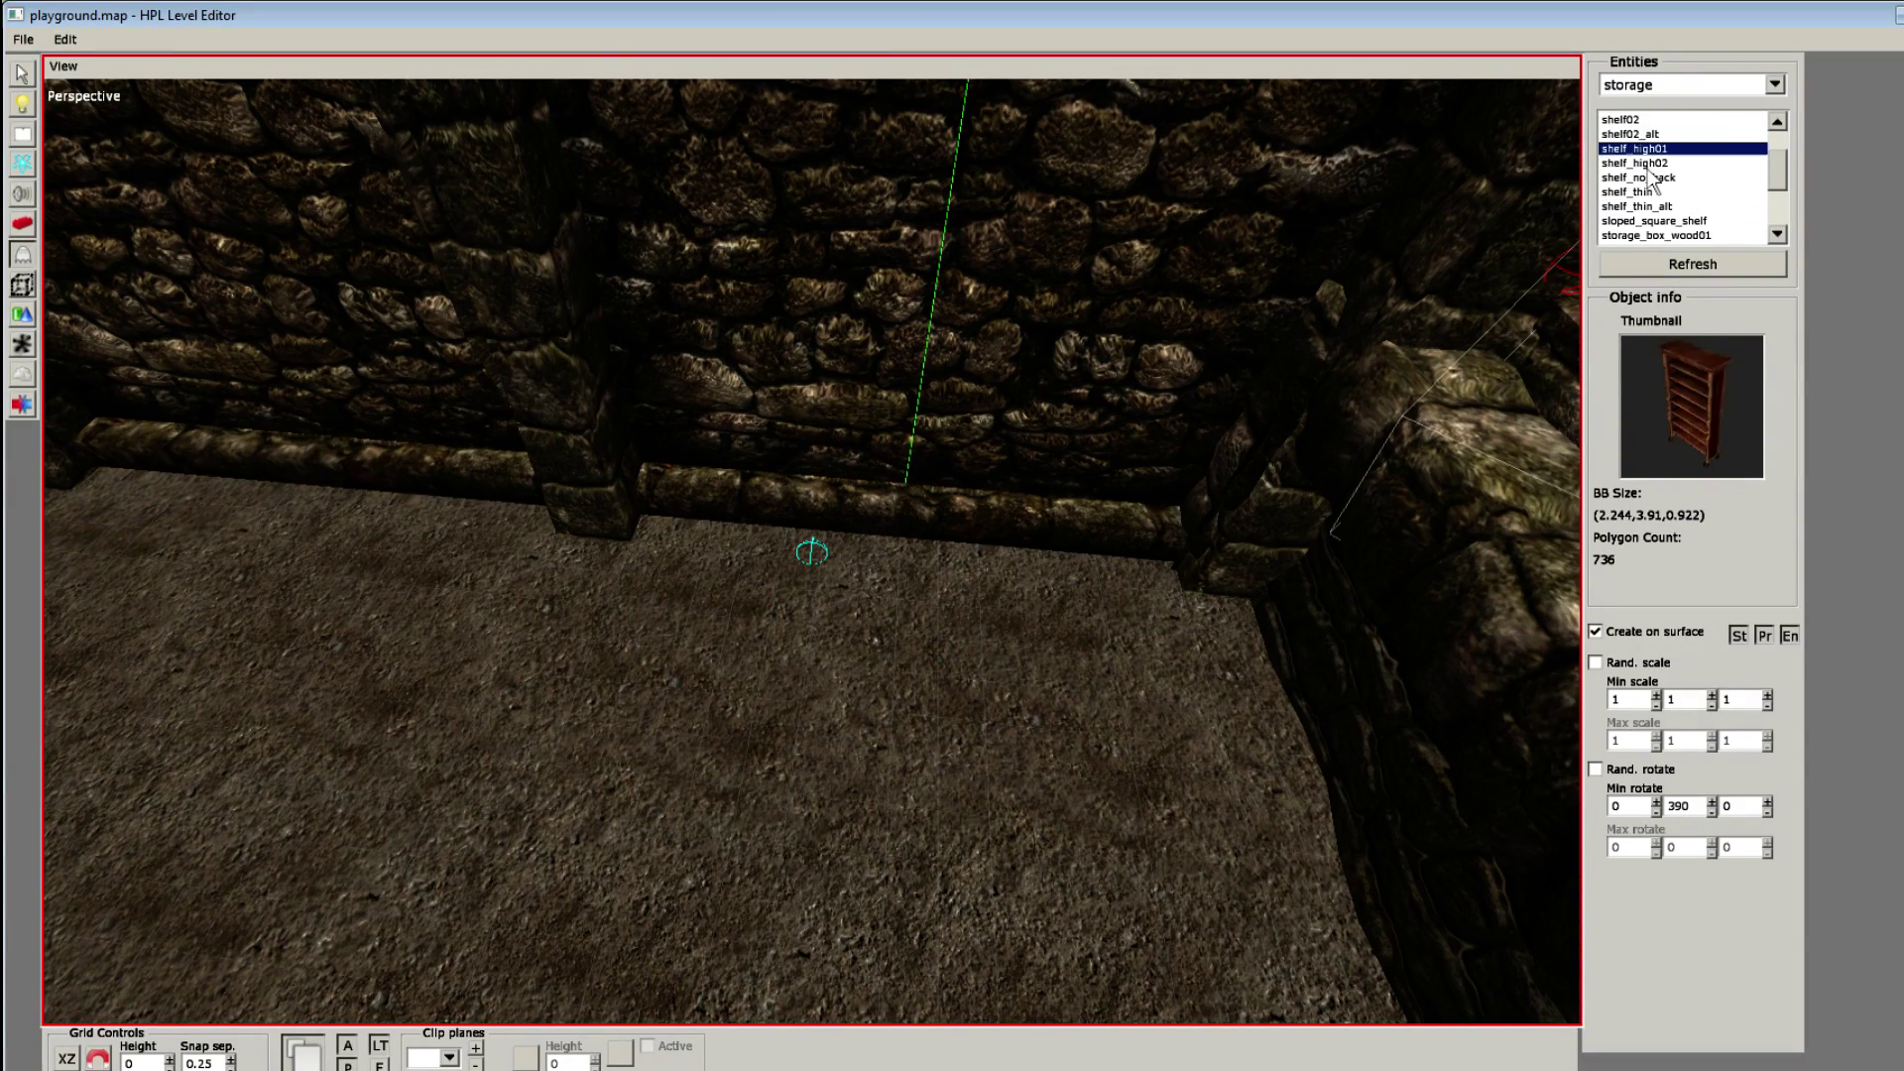
Step: Place two shelf_no_back shelves side by side against the stone wall, rotated to 360, with surface creation off and grid snapping on
scroll(1019, 634, down, 1)
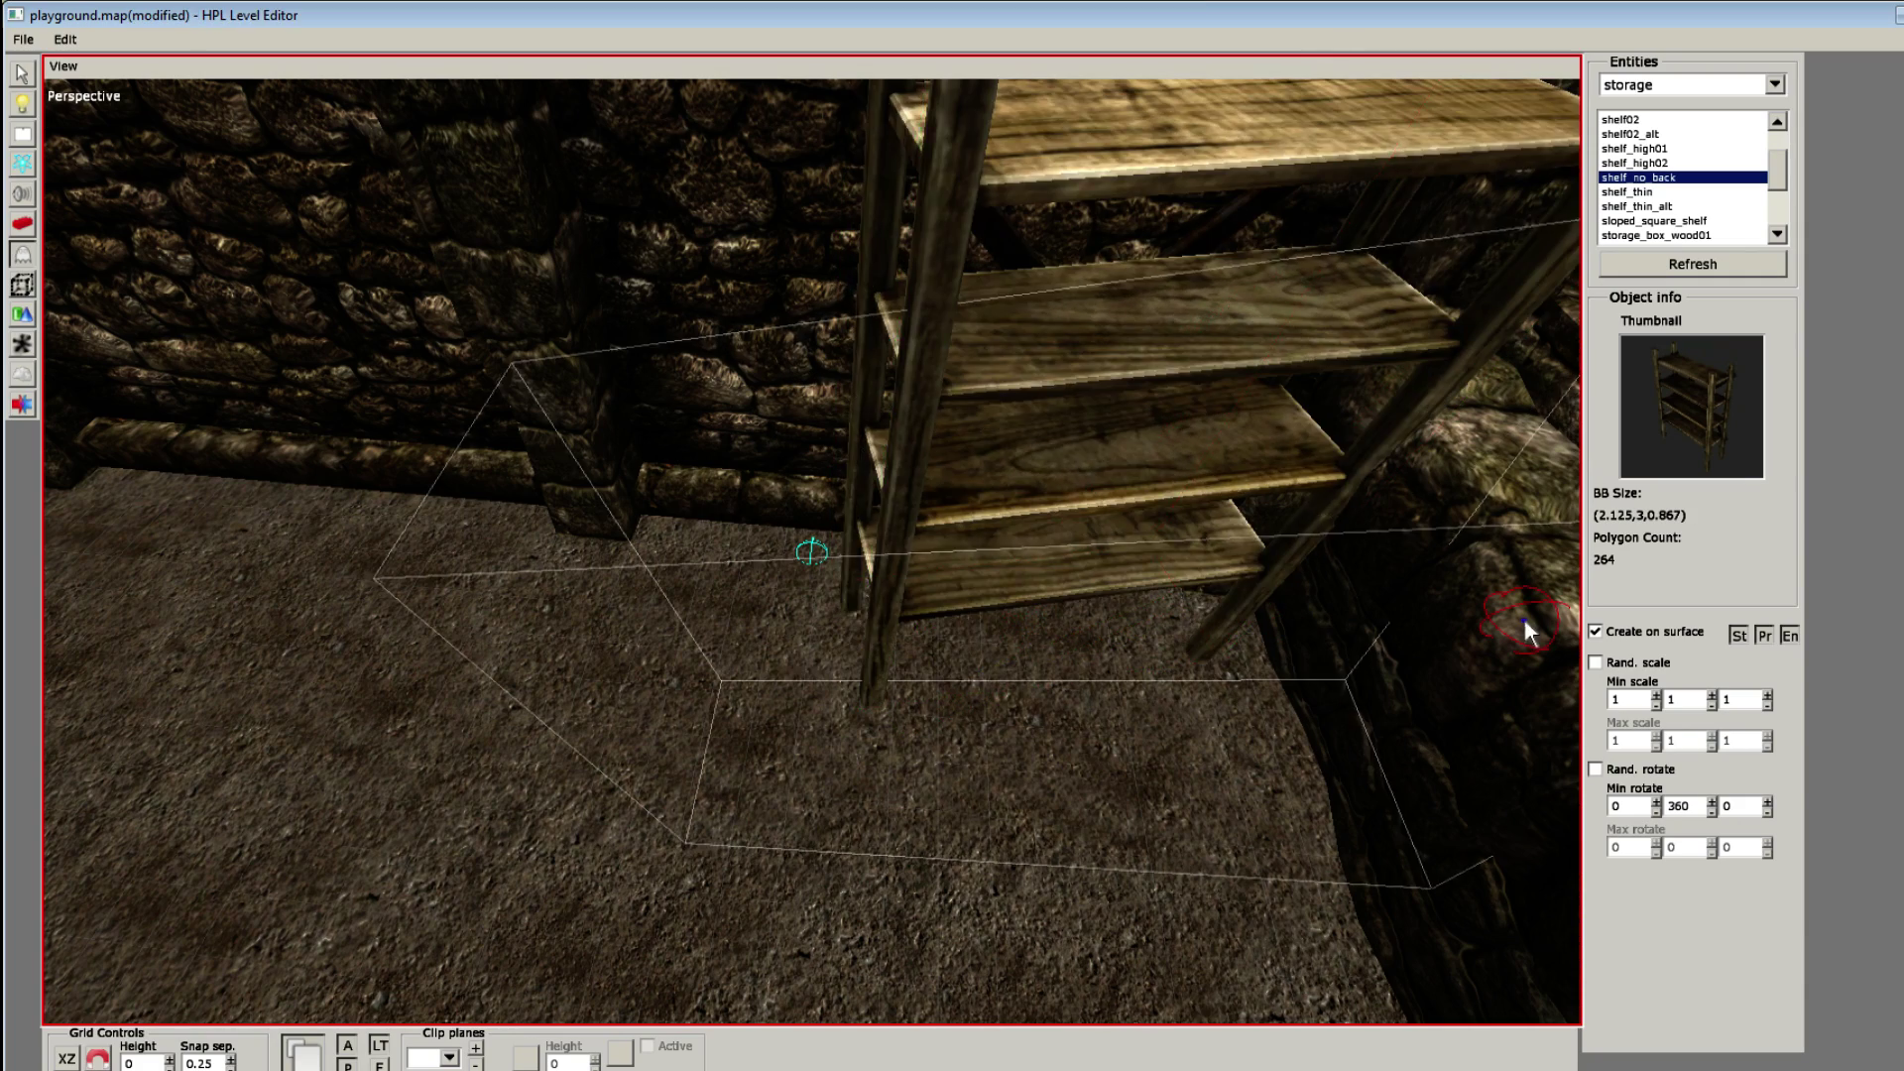
click(1596, 633)
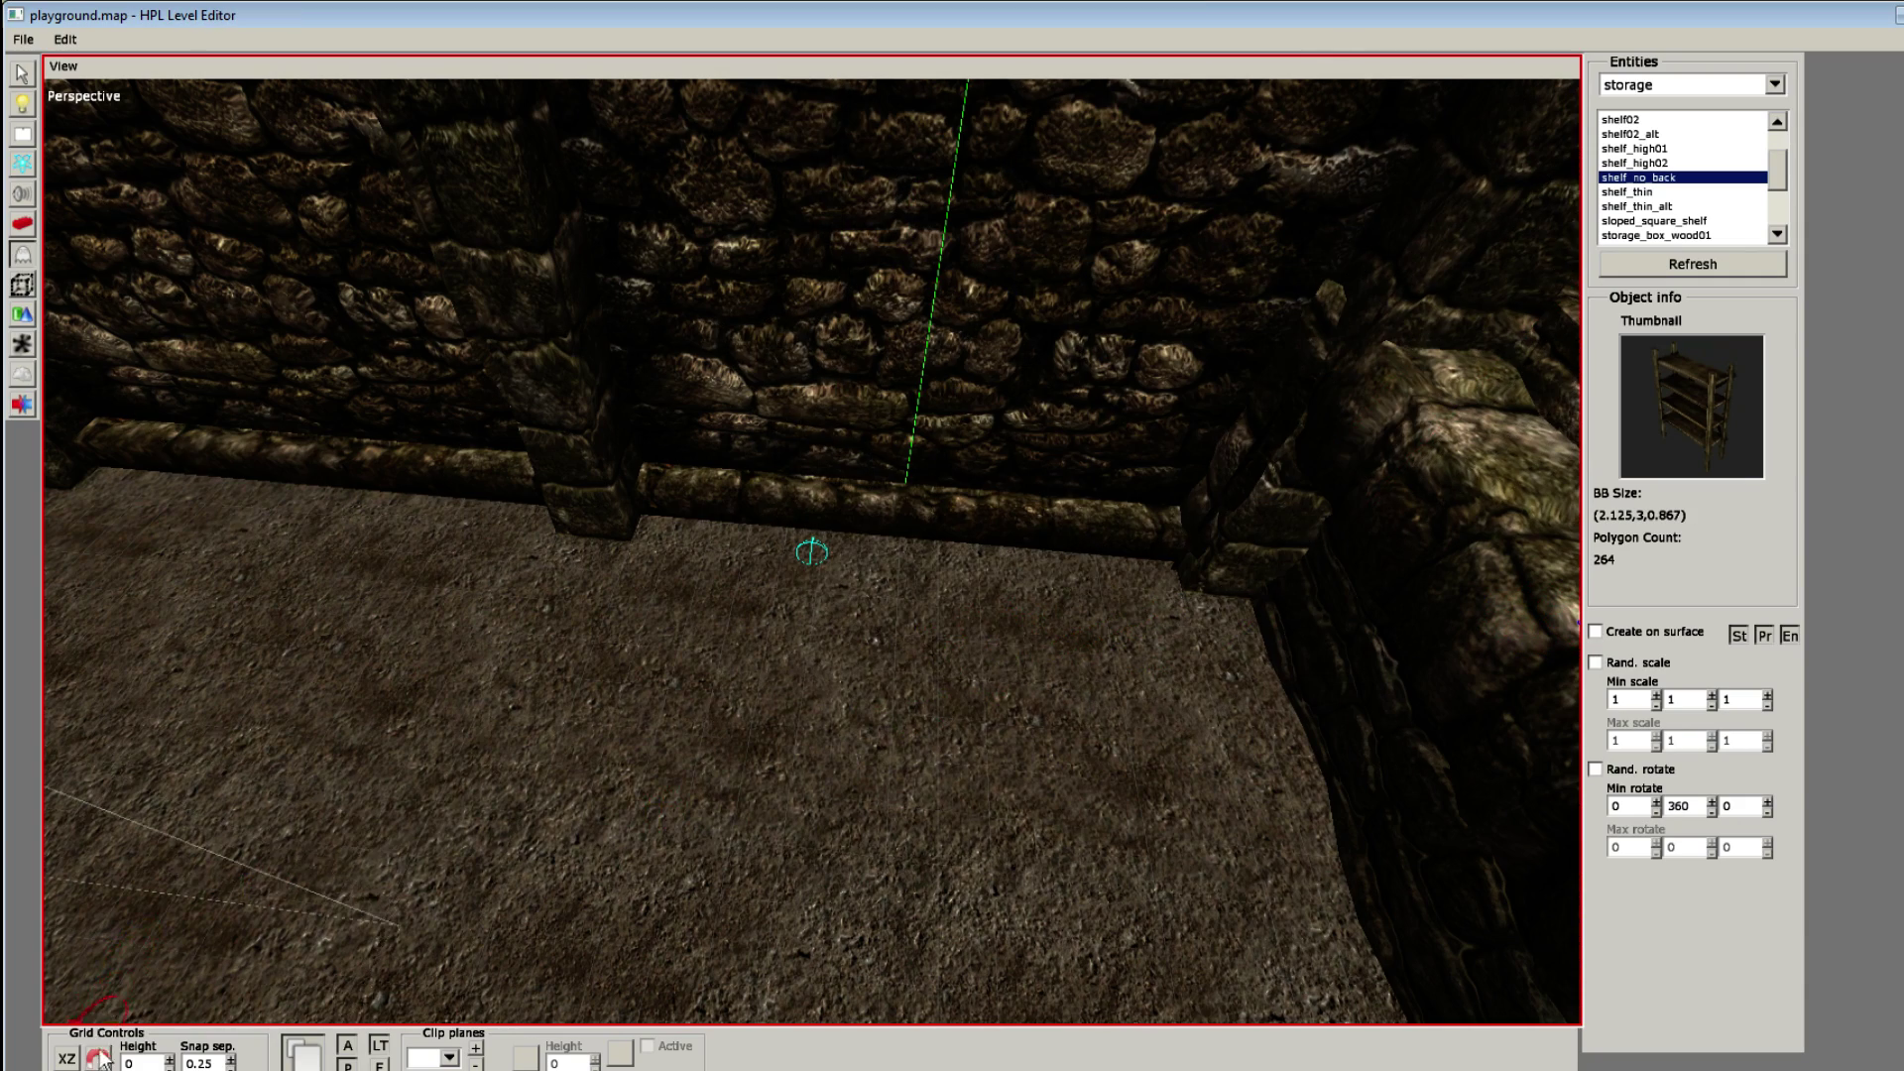
click(943, 623)
mouse_move(890, 652)
alt+mouse_down()
mouse_move(1005, 603)
mouse_move(853, 652)
alt+mouse_up()
middle_drag(853, 651, 669, 569)
click(623, 653)
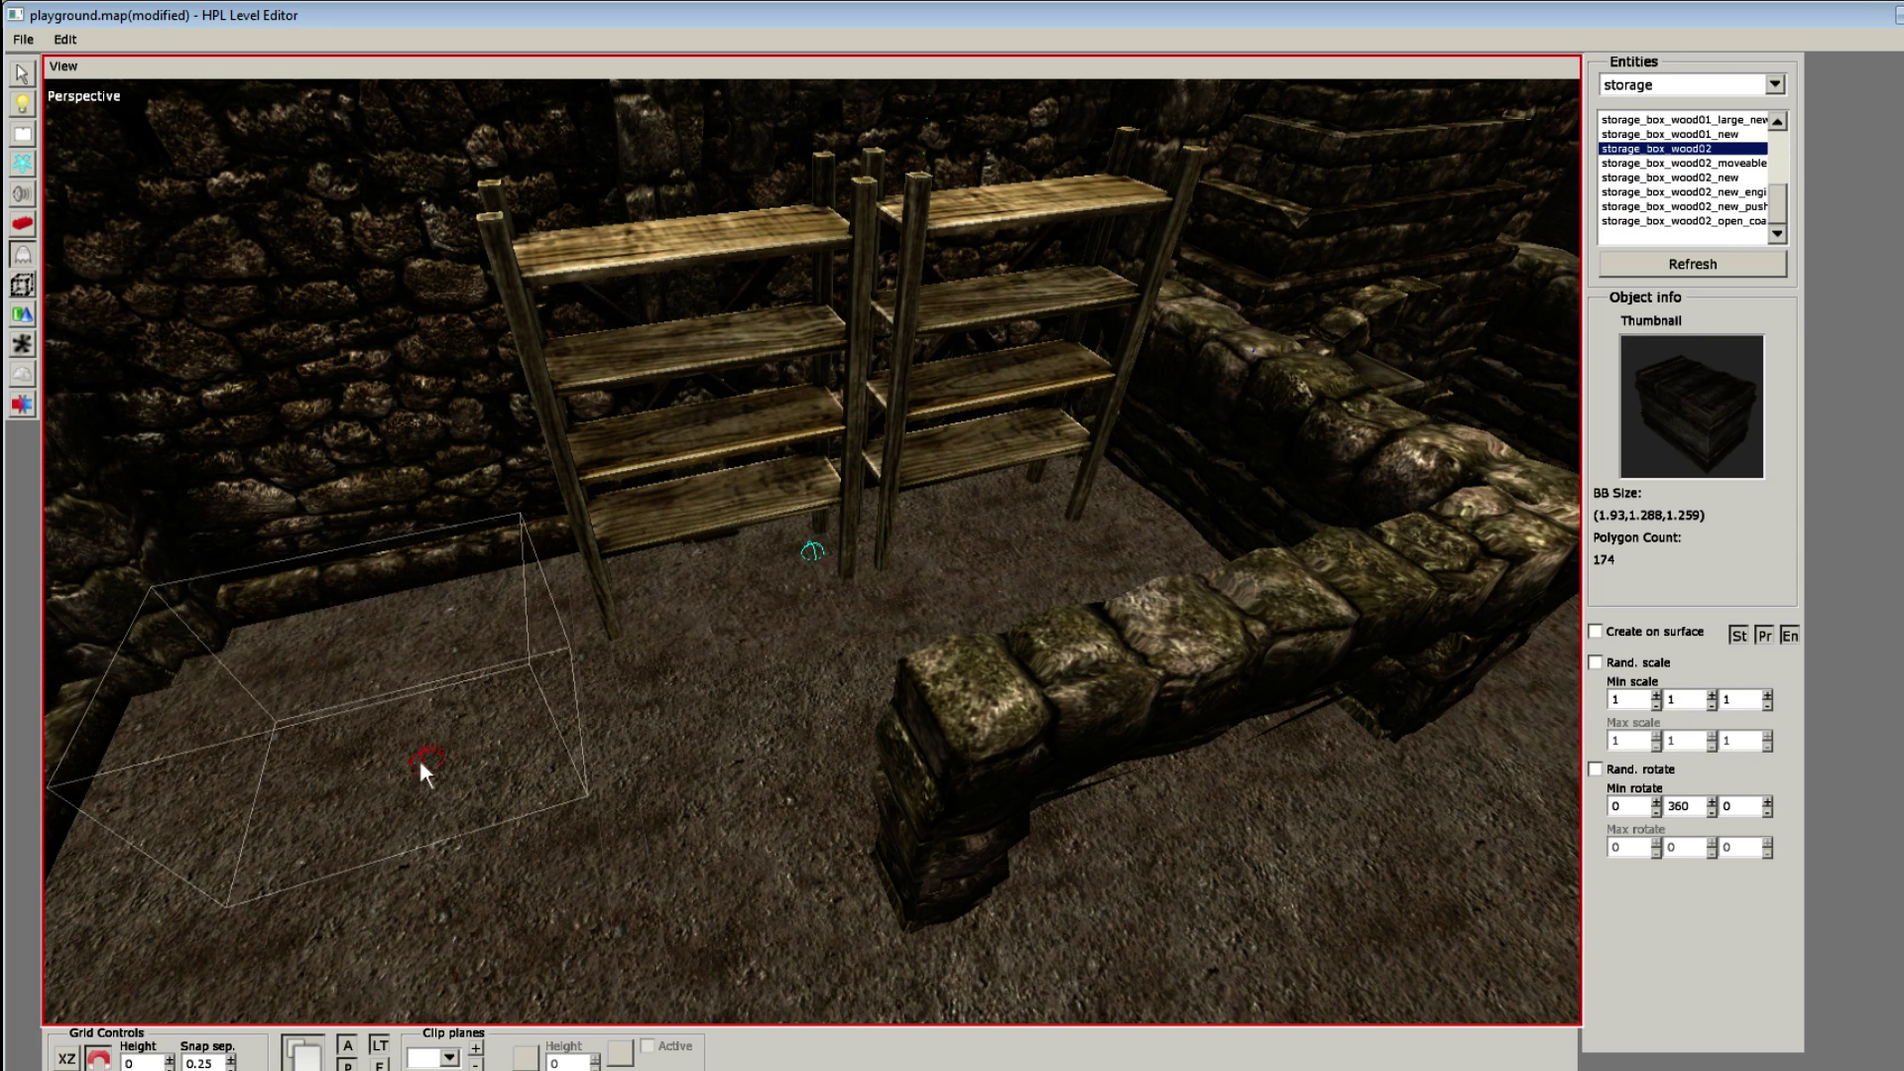
Step: Place two storage_box_wood02 crates on the floor in the corner beside the shelves, one of them rotated to 630
middle_drag(421, 767, 624, 626)
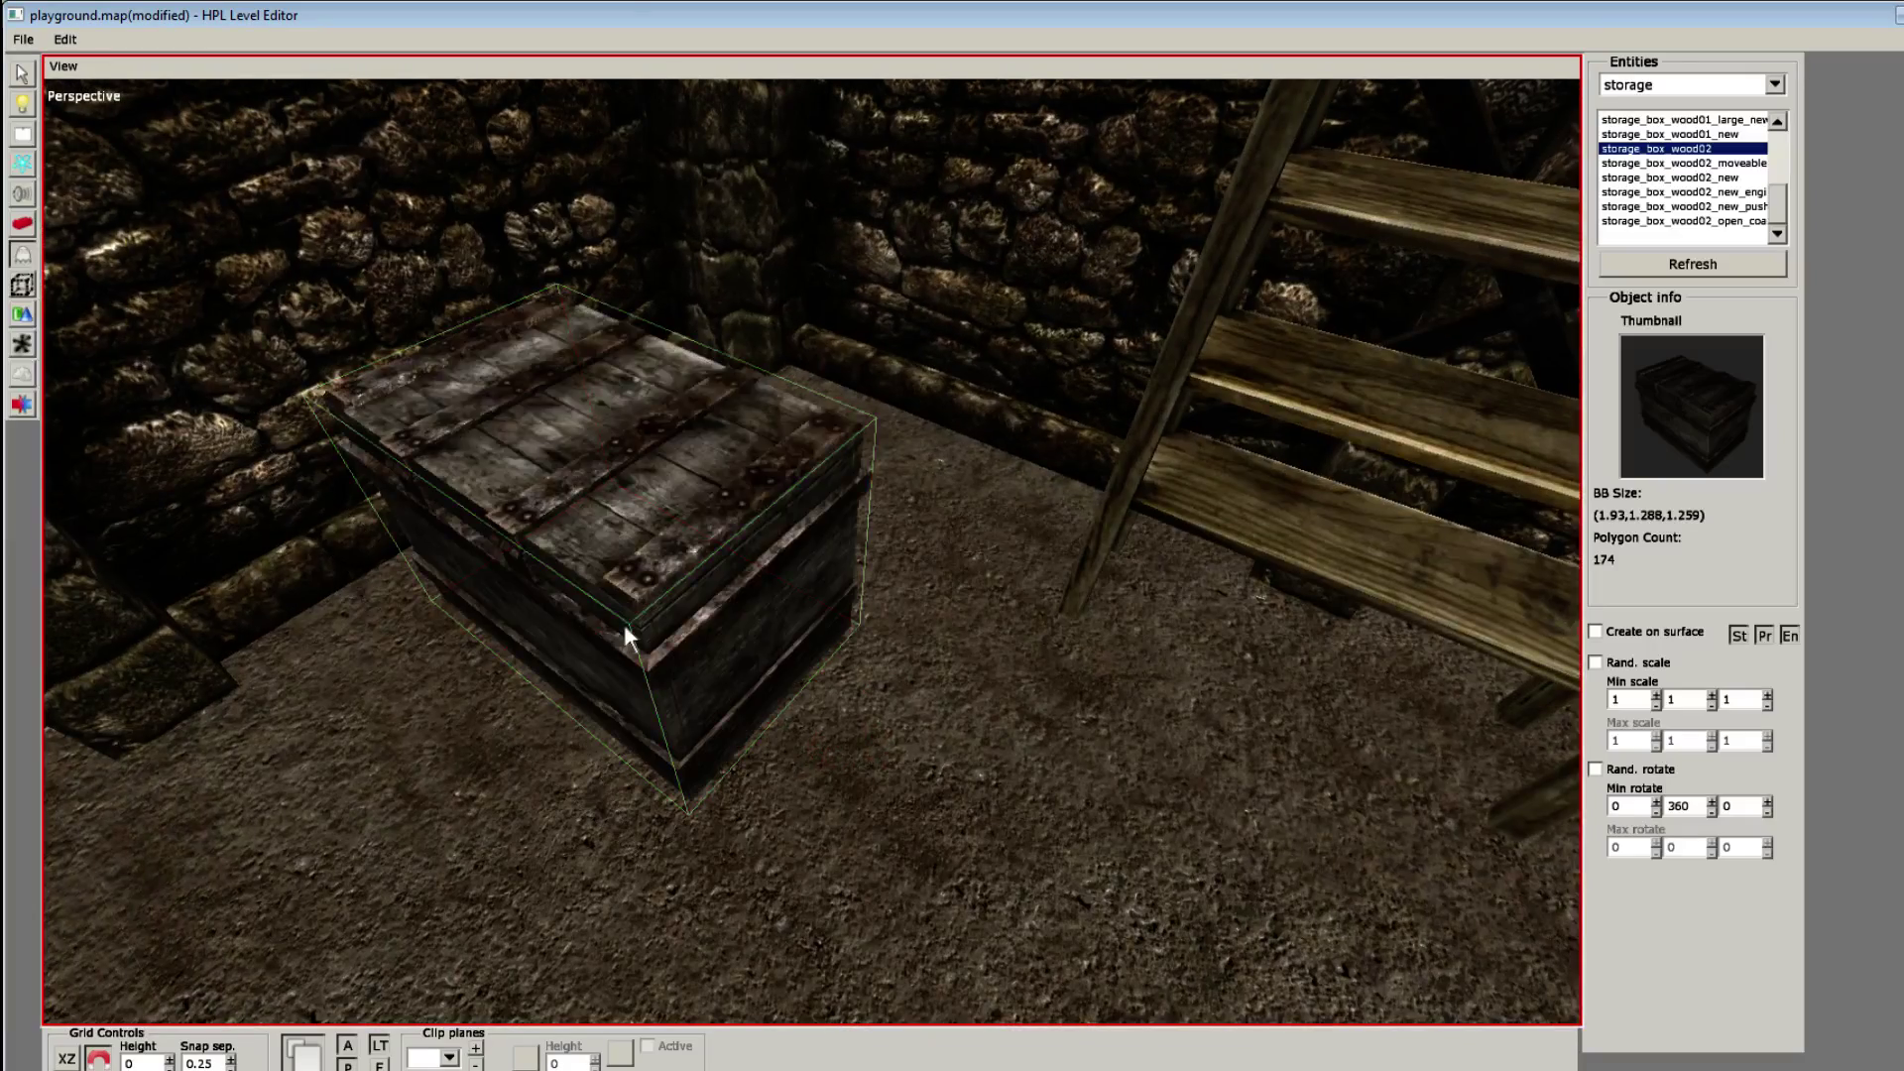
scroll(625, 626, up, 7)
scroll(622, 623, up, 11)
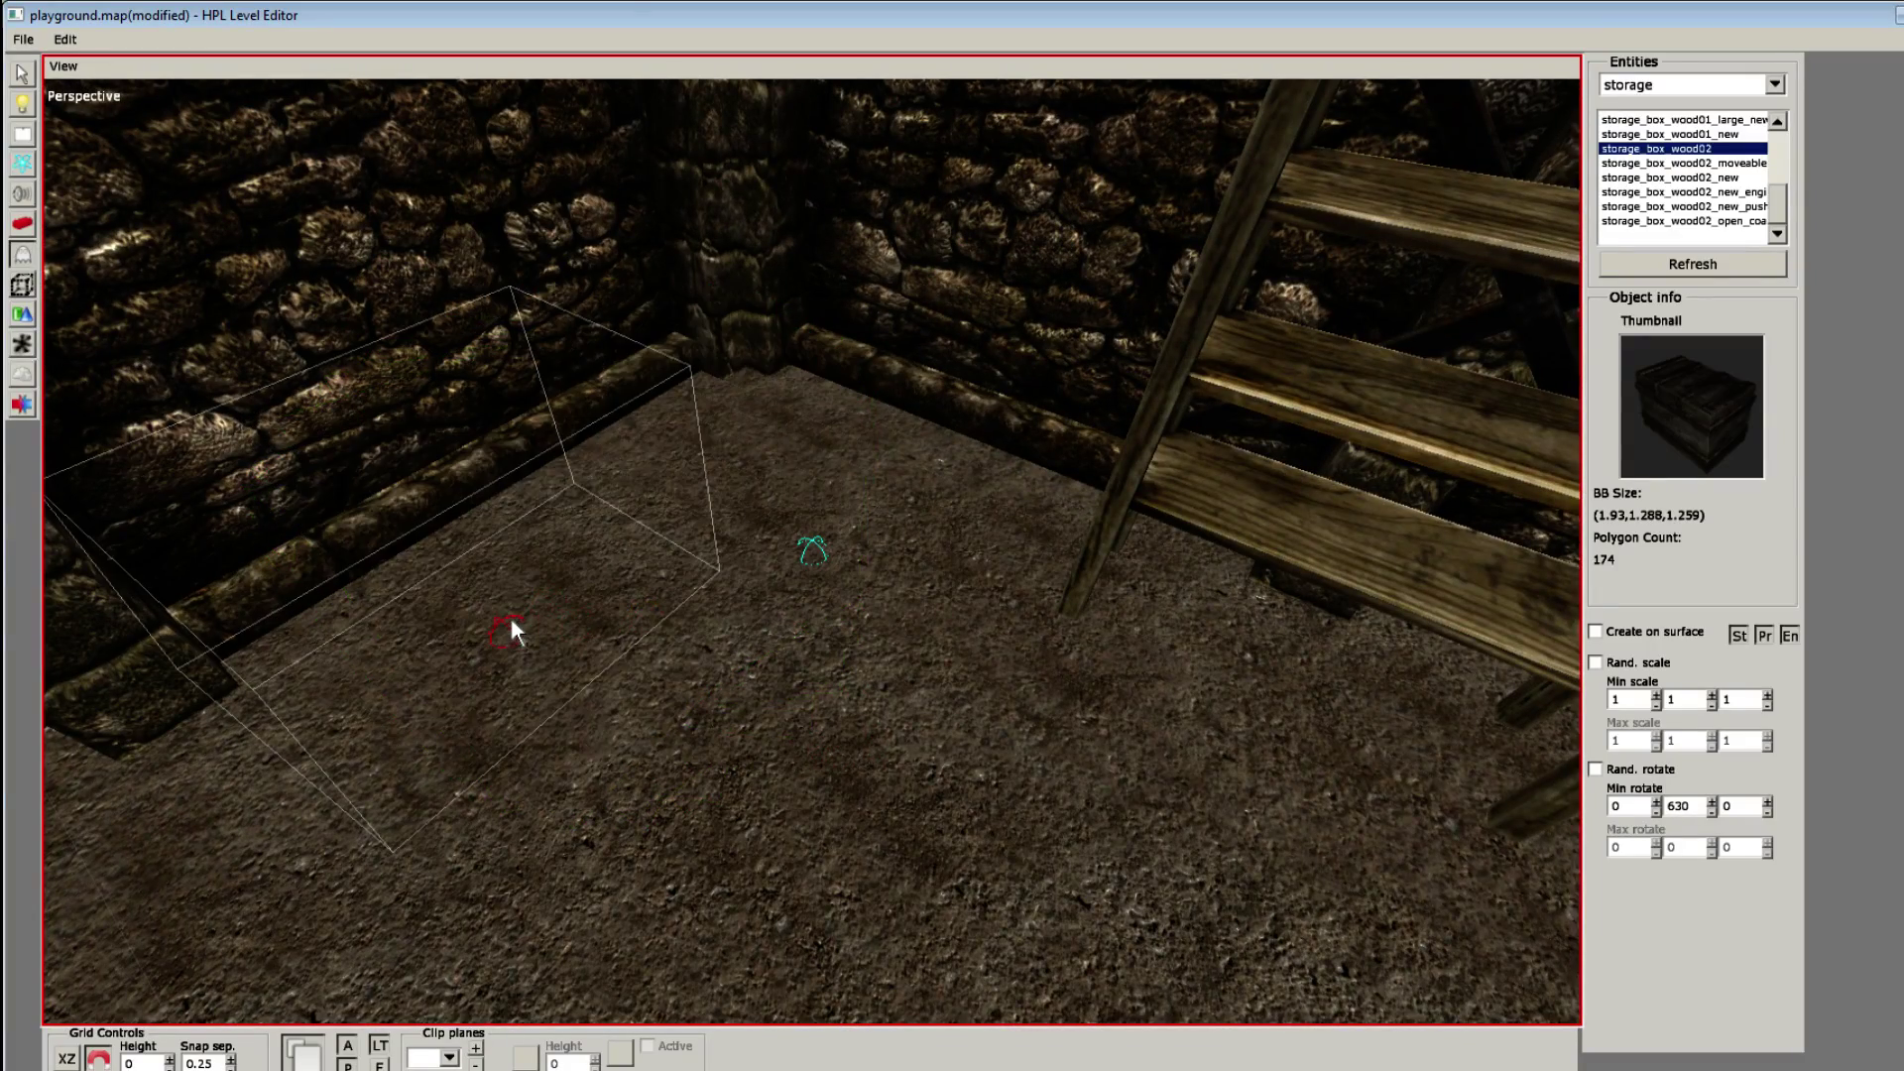
click(510, 619)
Step: Move the crate rotated to 630 along Z to 2.75, closer to the other crate
middle_drag(510, 619, 639, 482)
scroll(785, 484, down, 3)
scroll(755, 617, down, 3)
key(1)
click(639, 482)
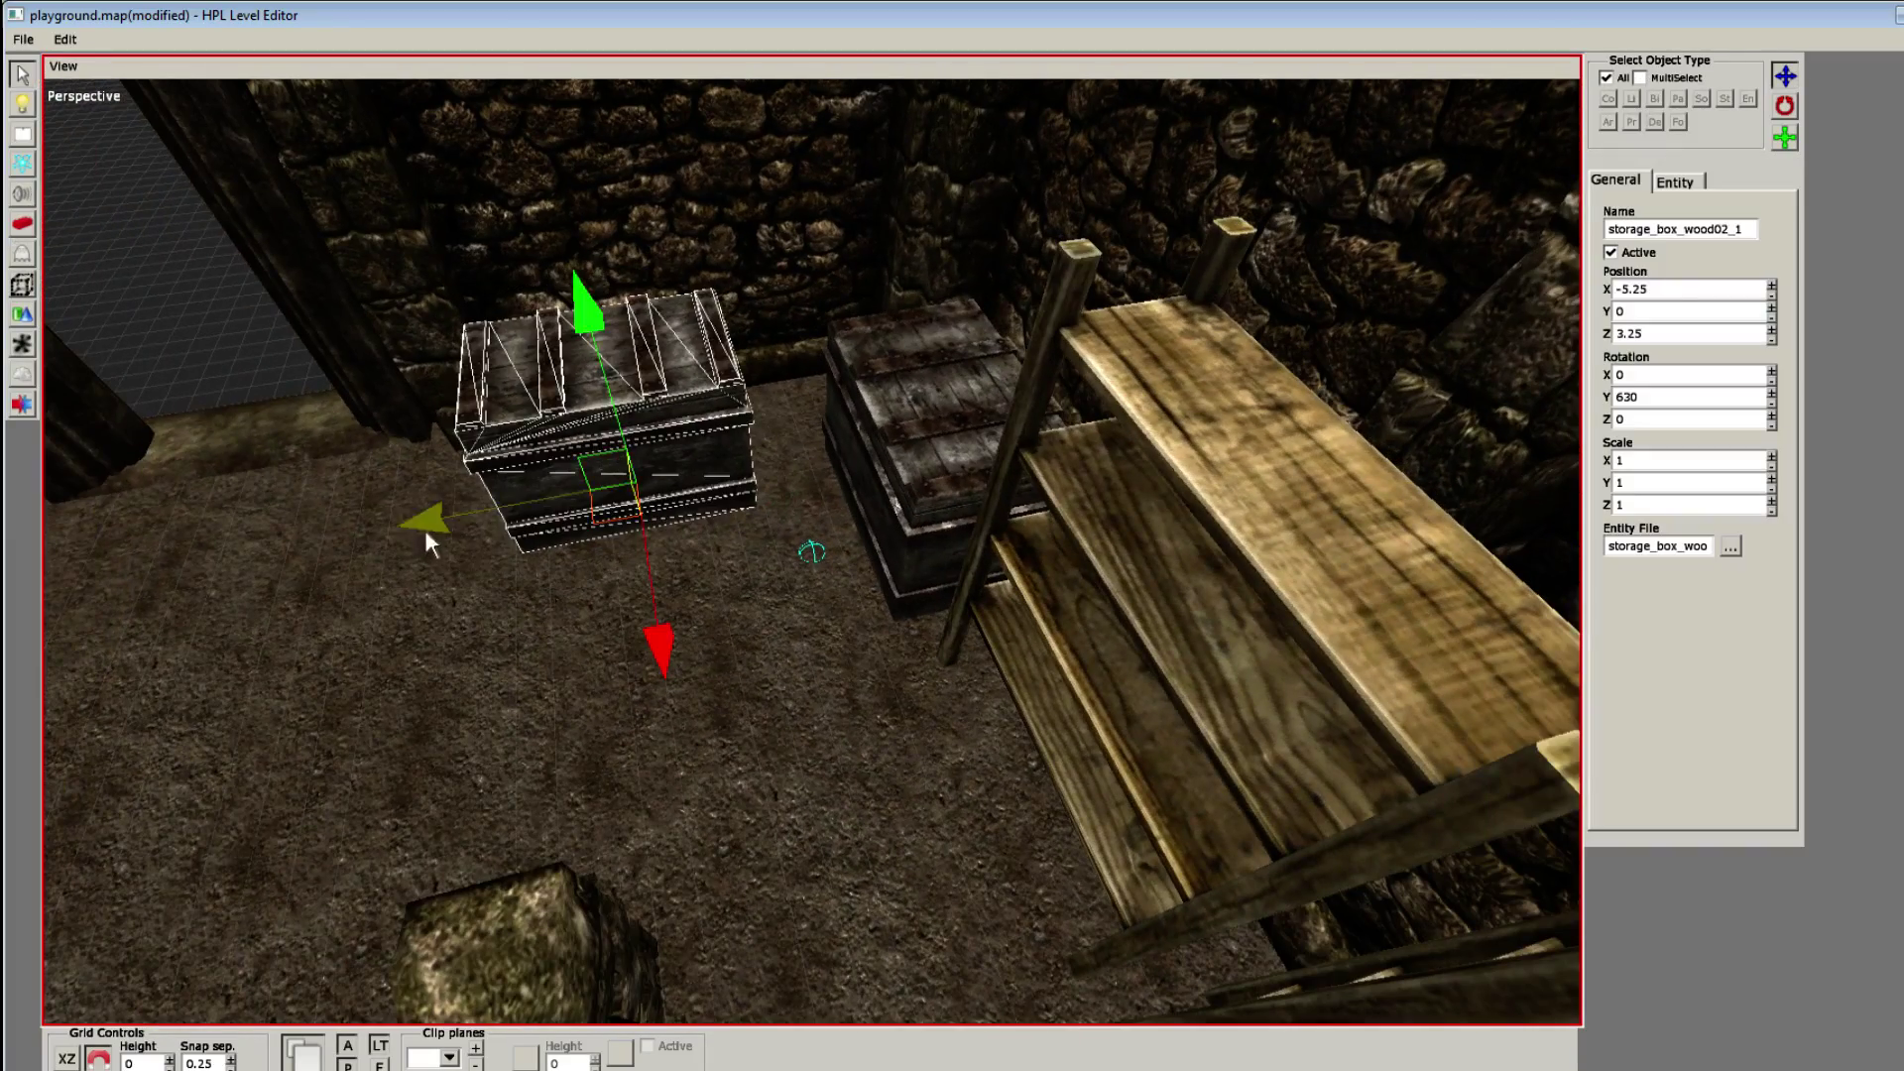
drag(426, 532, 488, 519)
click(444, 615)
click(610, 599)
Step: Nudge both wooden crates closer to the stone walls of the corner
middle_drag(443, 615, 914, 658)
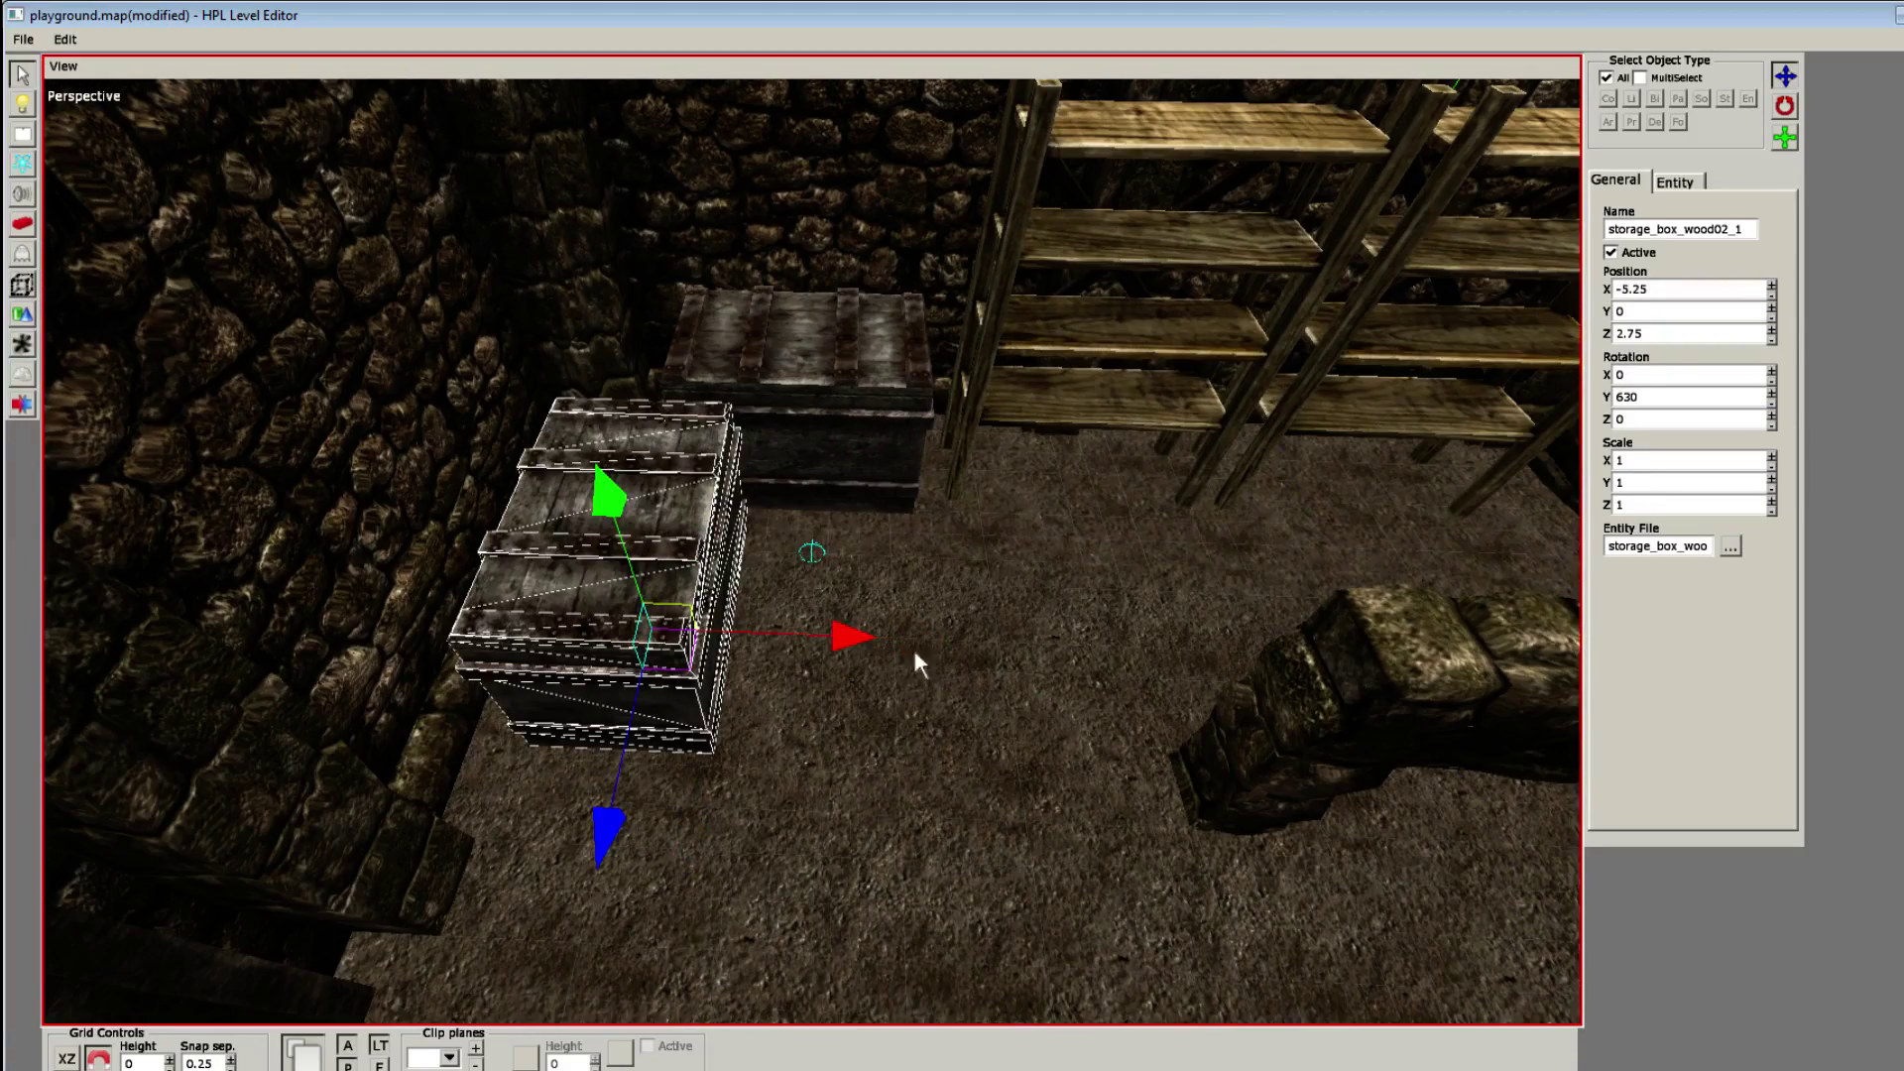
click(773, 449)
middle_drag(774, 451, 753, 575)
drag(826, 478, 769, 486)
middle_drag(768, 486, 680, 474)
click(681, 478)
drag(869, 627, 848, 640)
middle_drag(848, 641, 621, 502)
drag(526, 528, 450, 551)
click(563, 659)
middle_drag(564, 658, 694, 683)
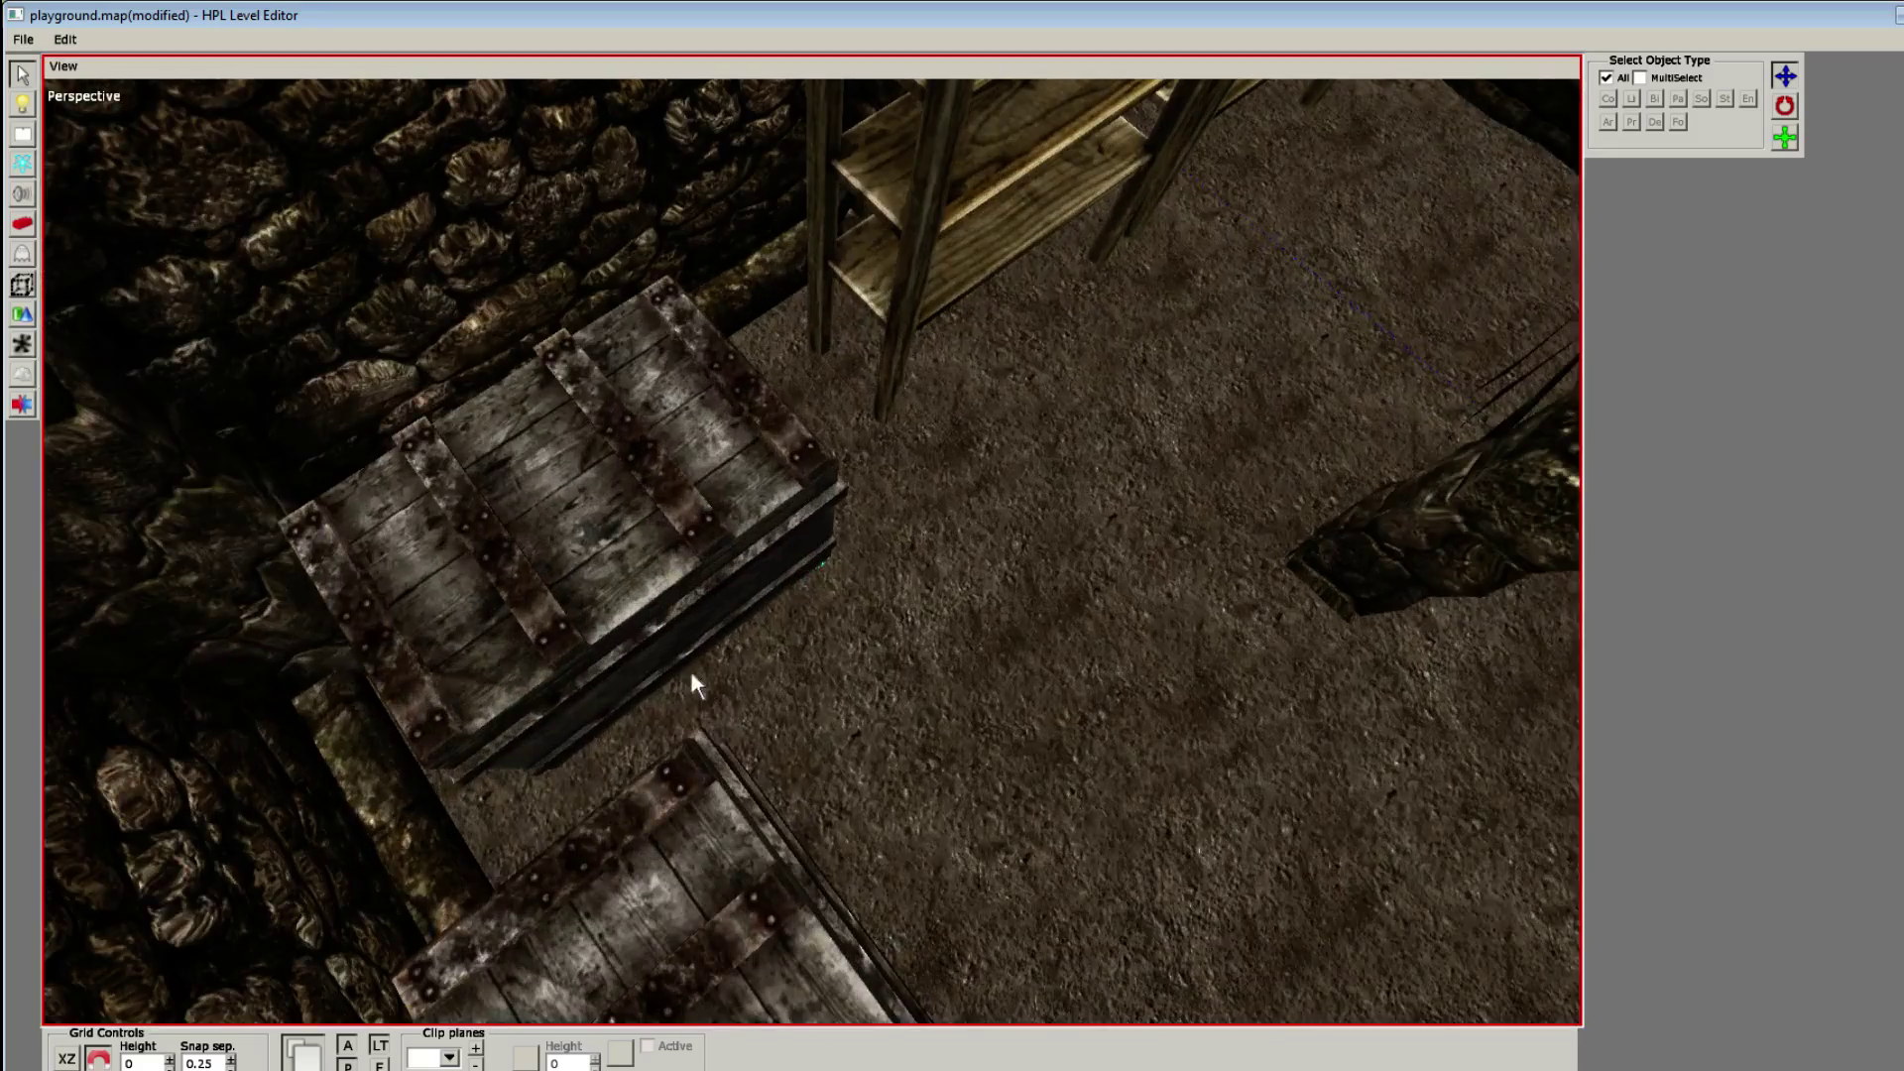
Step: Try out a storage_box_wood01 crate rotated to 540 beside the low stone wall and delete it
key(7)
middle_drag(986, 547, 1194, 488)
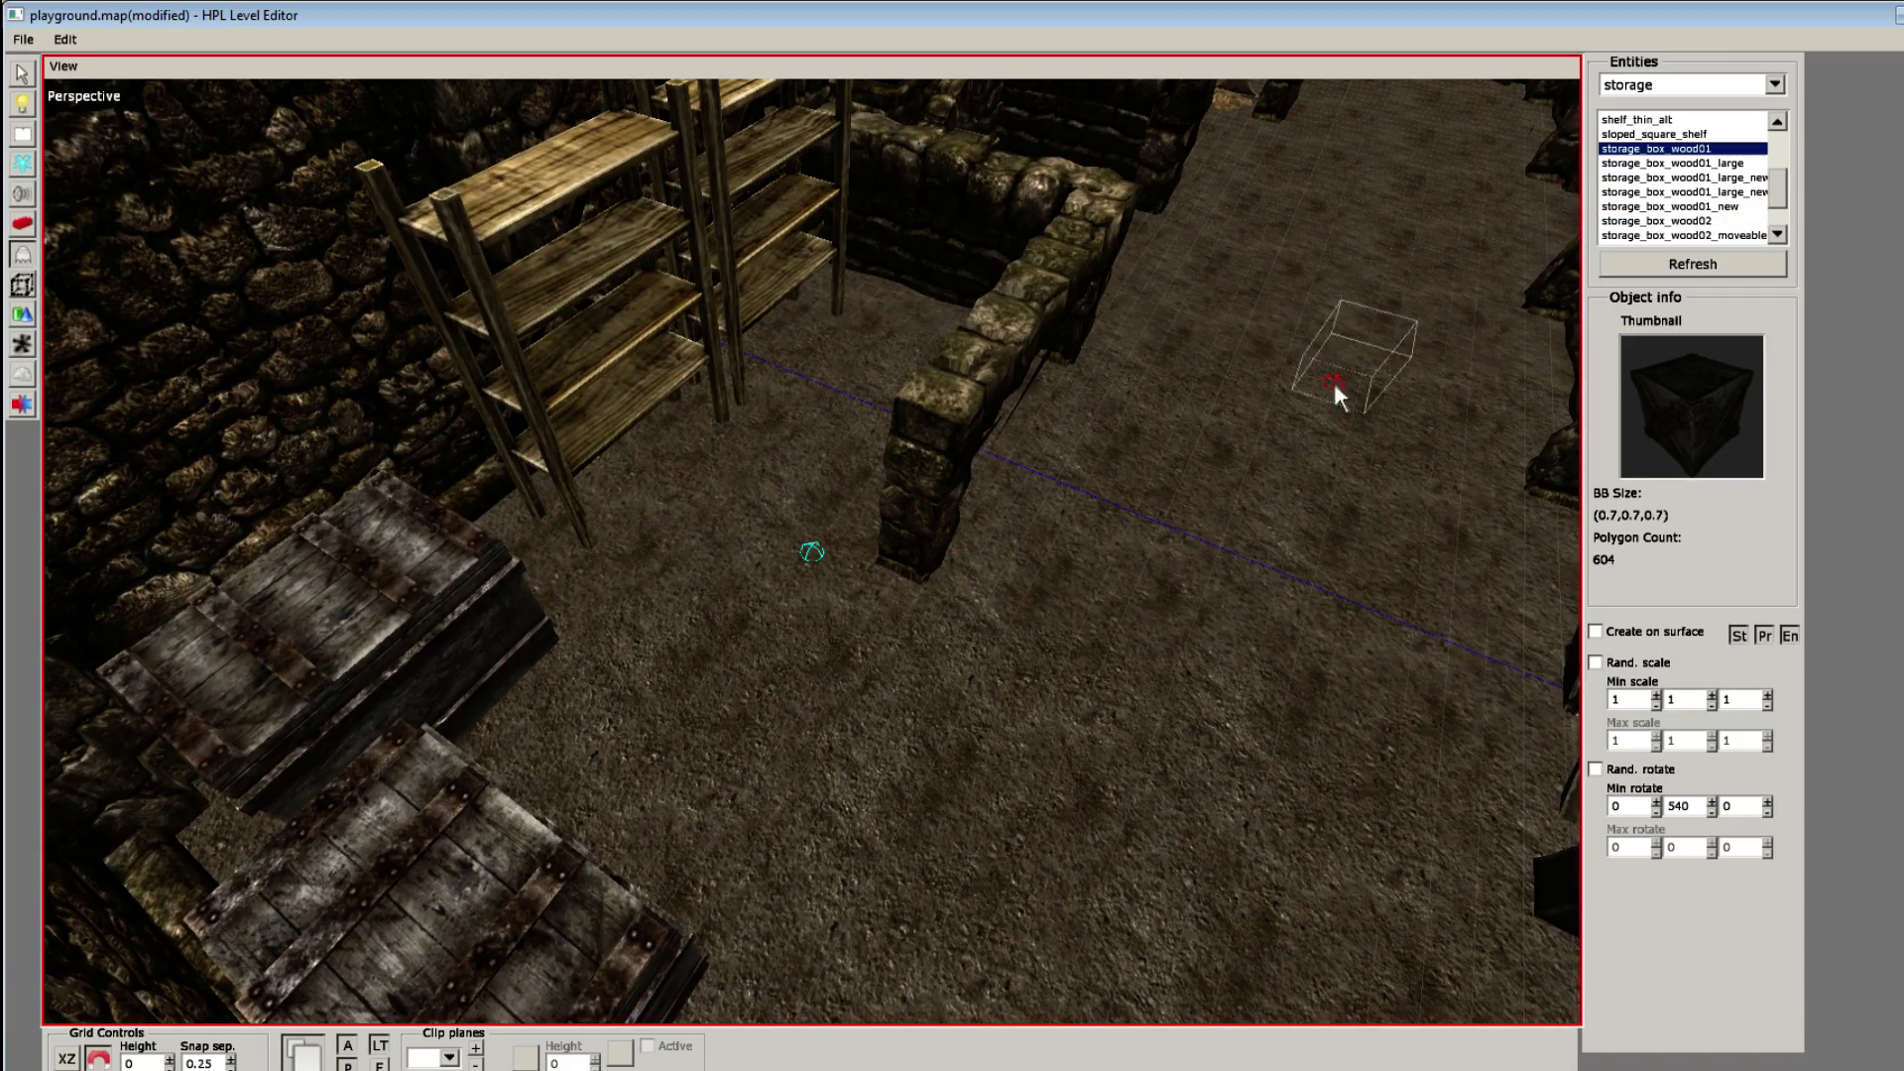
middle_drag(1334, 388, 740, 546)
key(1)
scroll(742, 570, up, 3)
key(7)
key(6)
key(7)
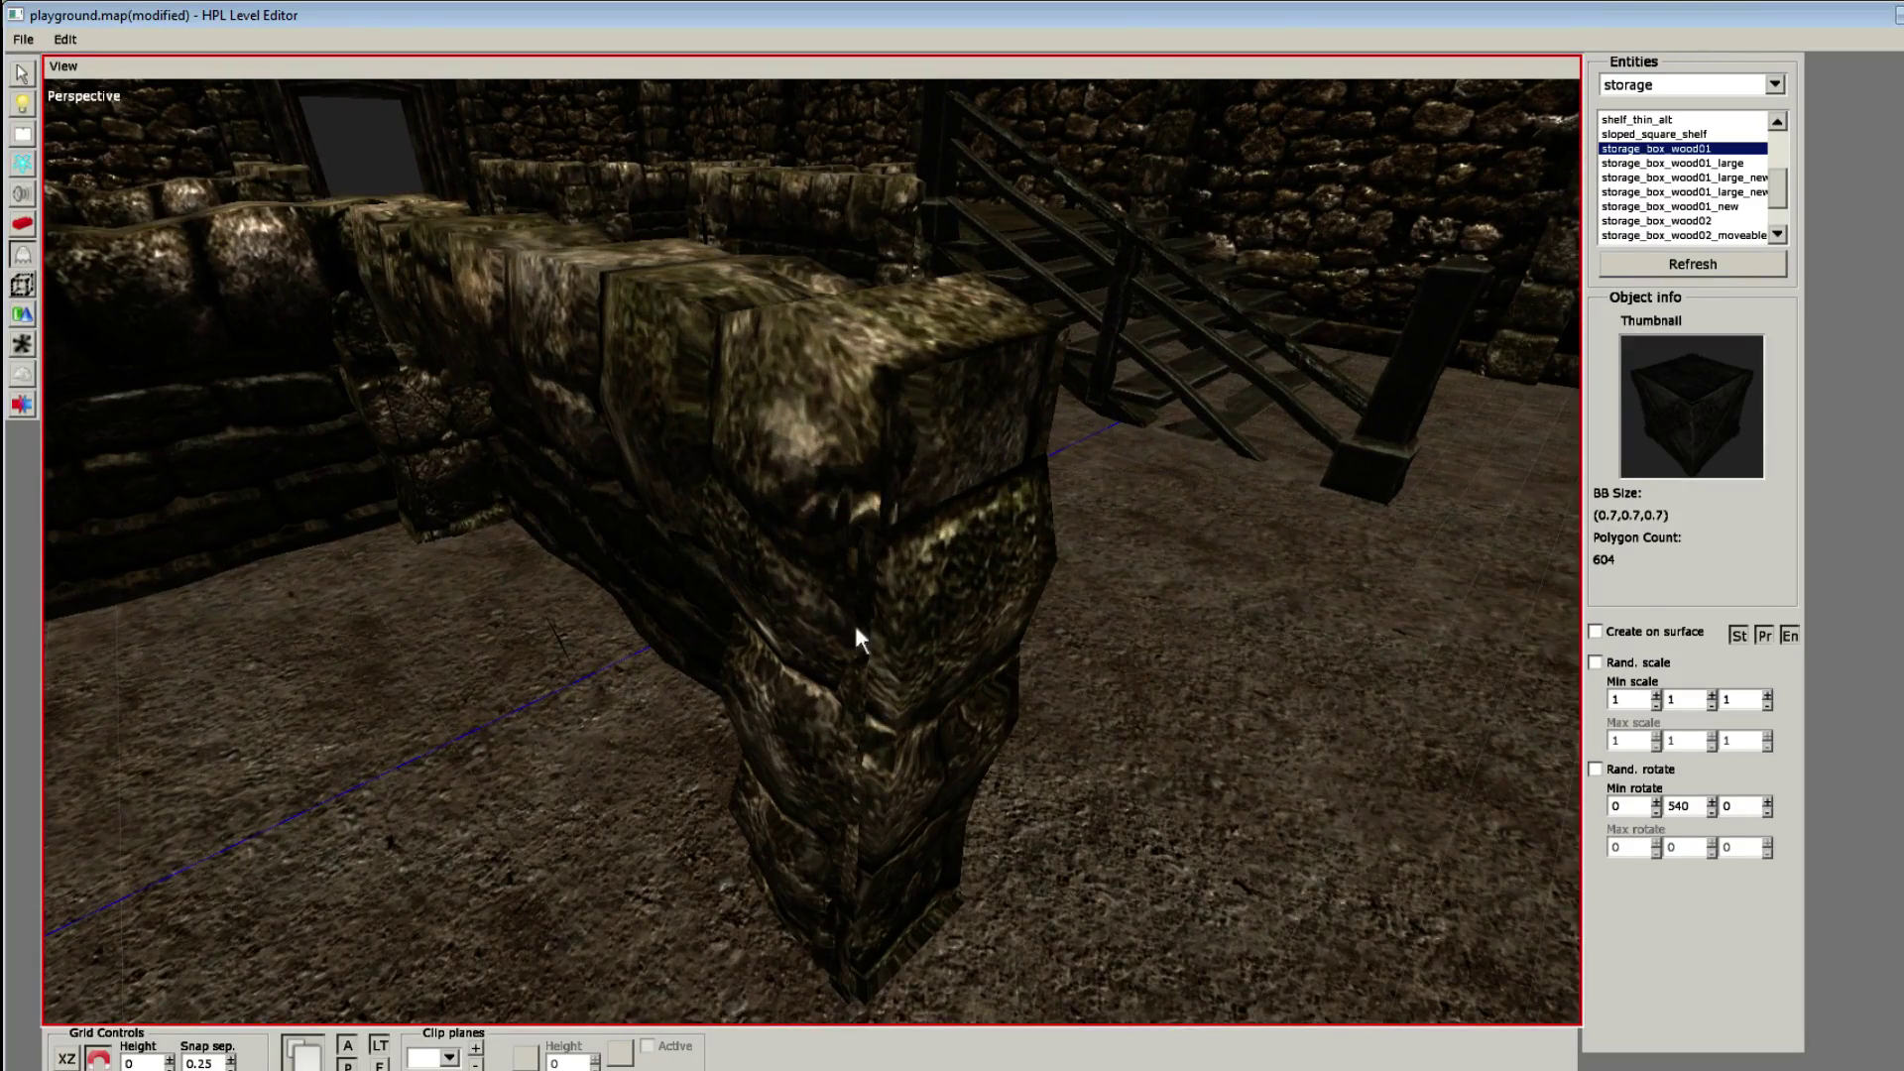
middle_drag(853, 620, 661, 698)
click(688, 597)
middle_drag(904, 678, 556, 536)
key(1)
click(633, 528)
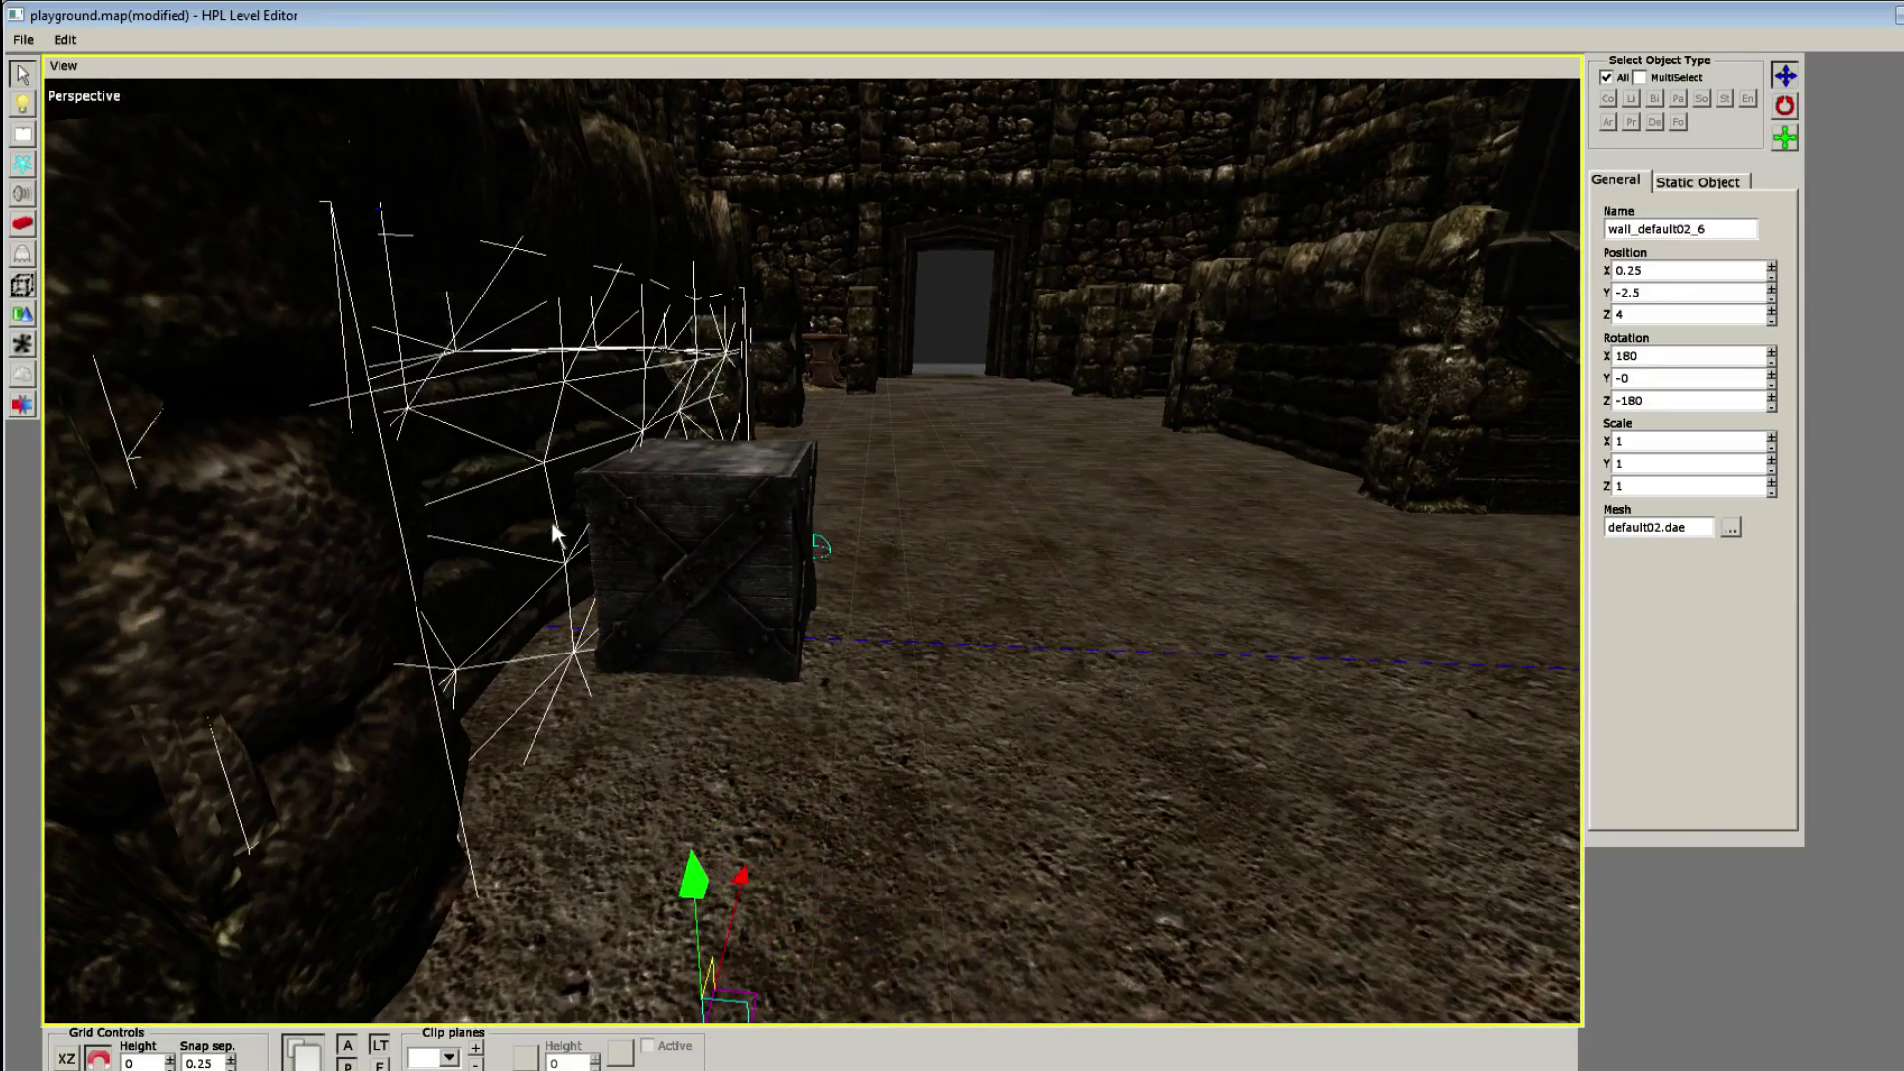
click(764, 545)
key(Delete)
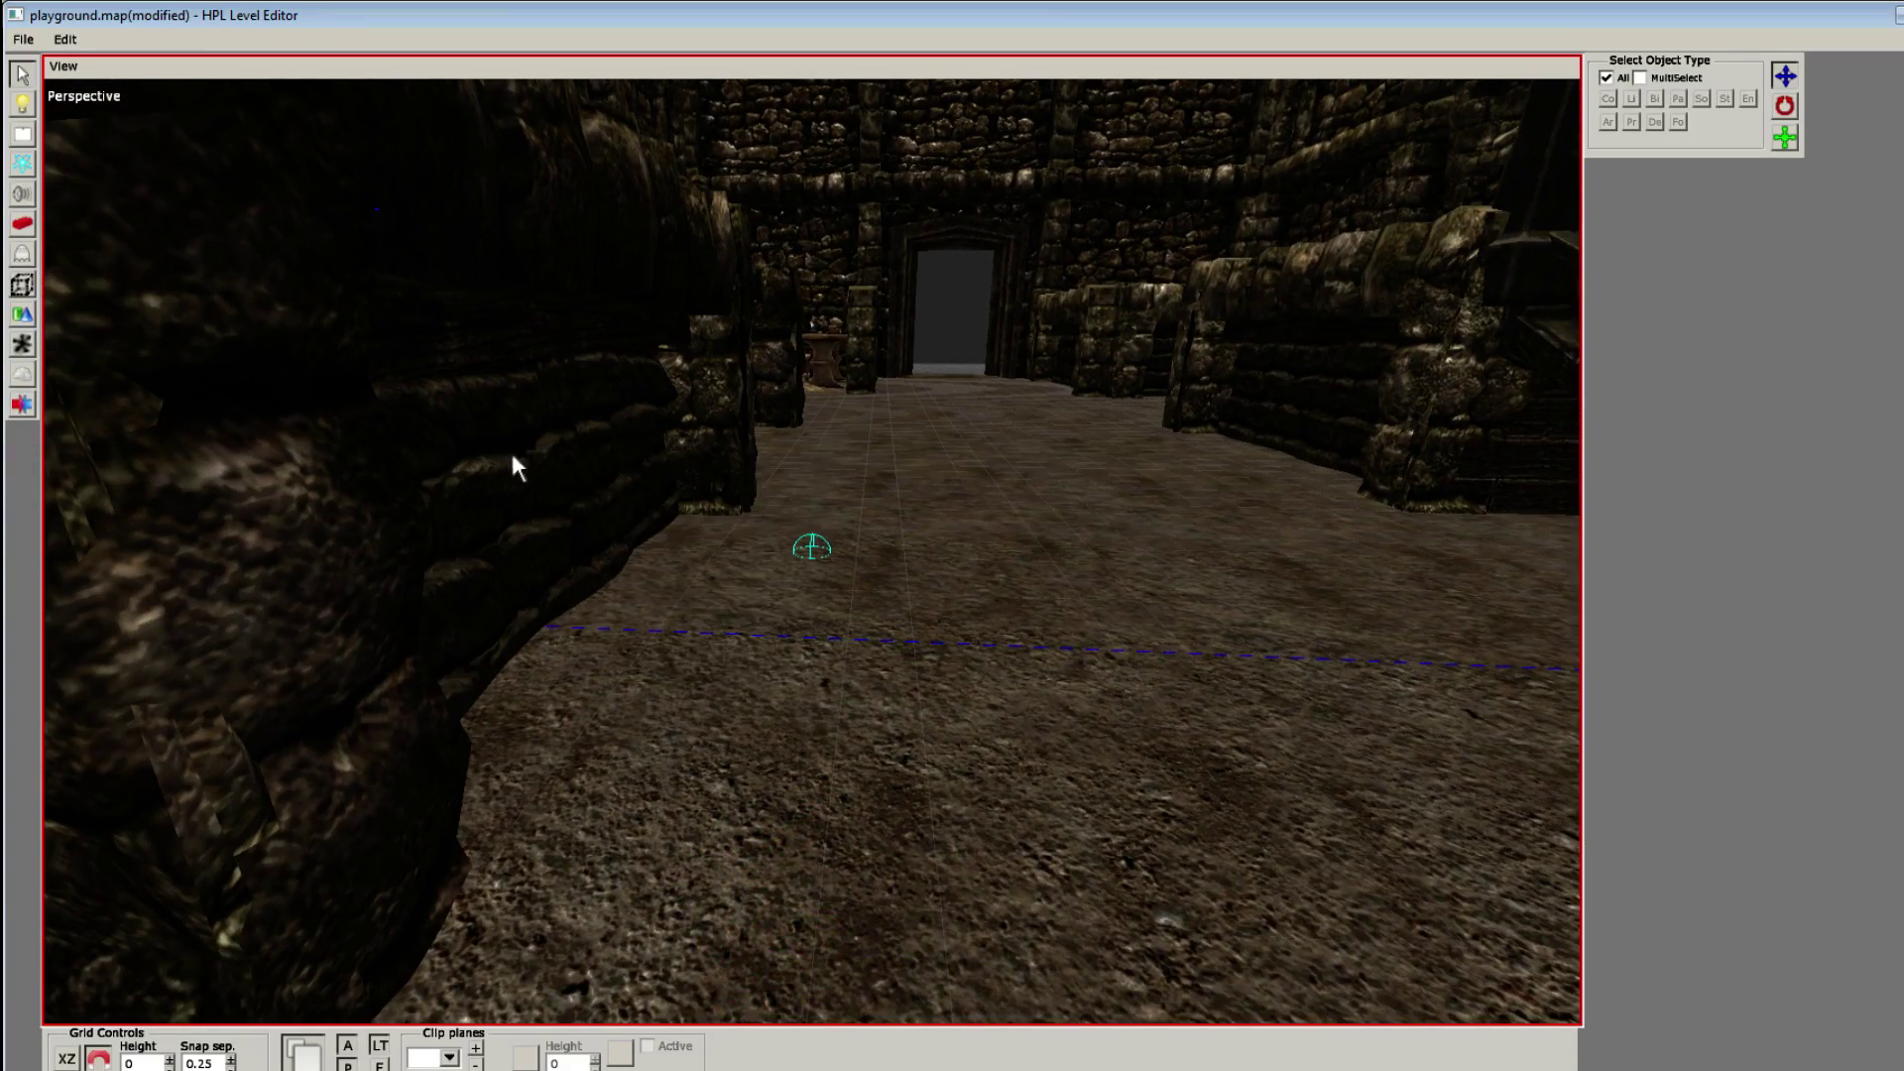
Step: Switch the entity set from storage to technical
scroll(513, 456, up, 1)
key(7)
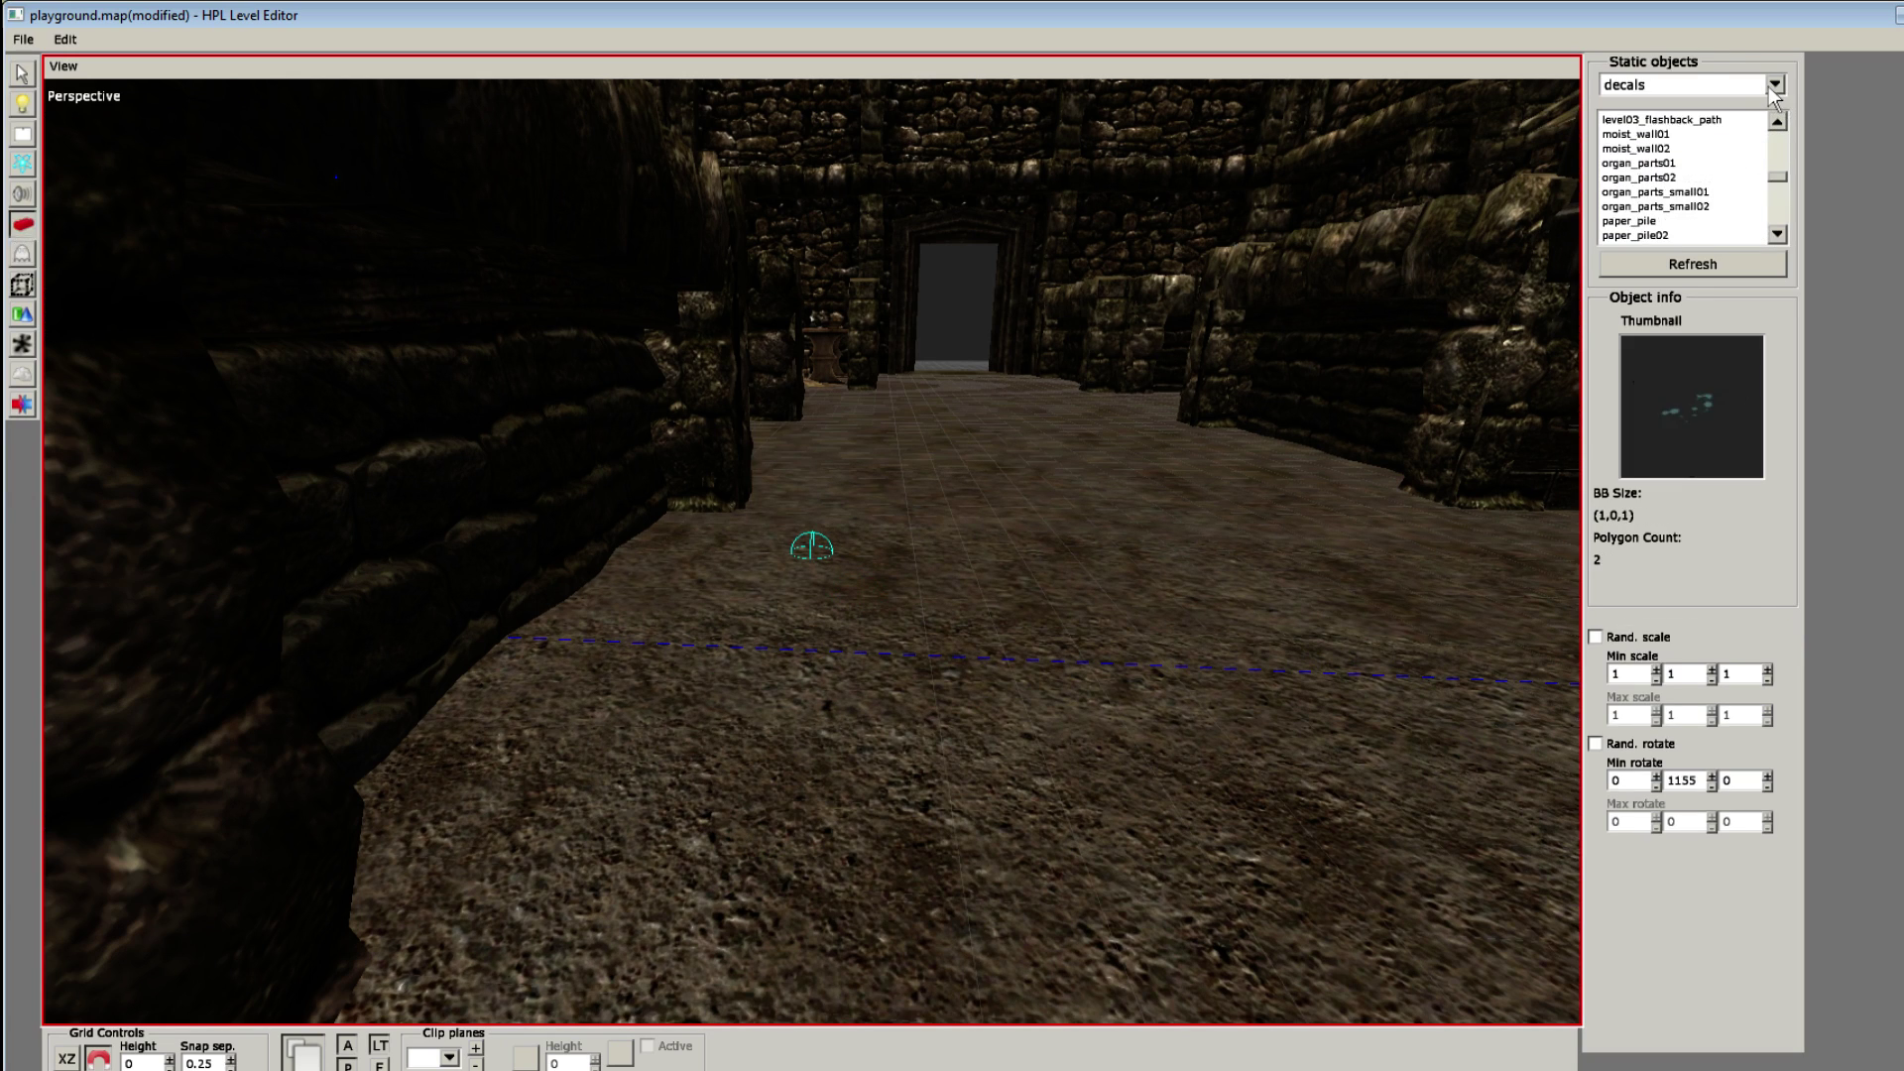
click(1775, 84)
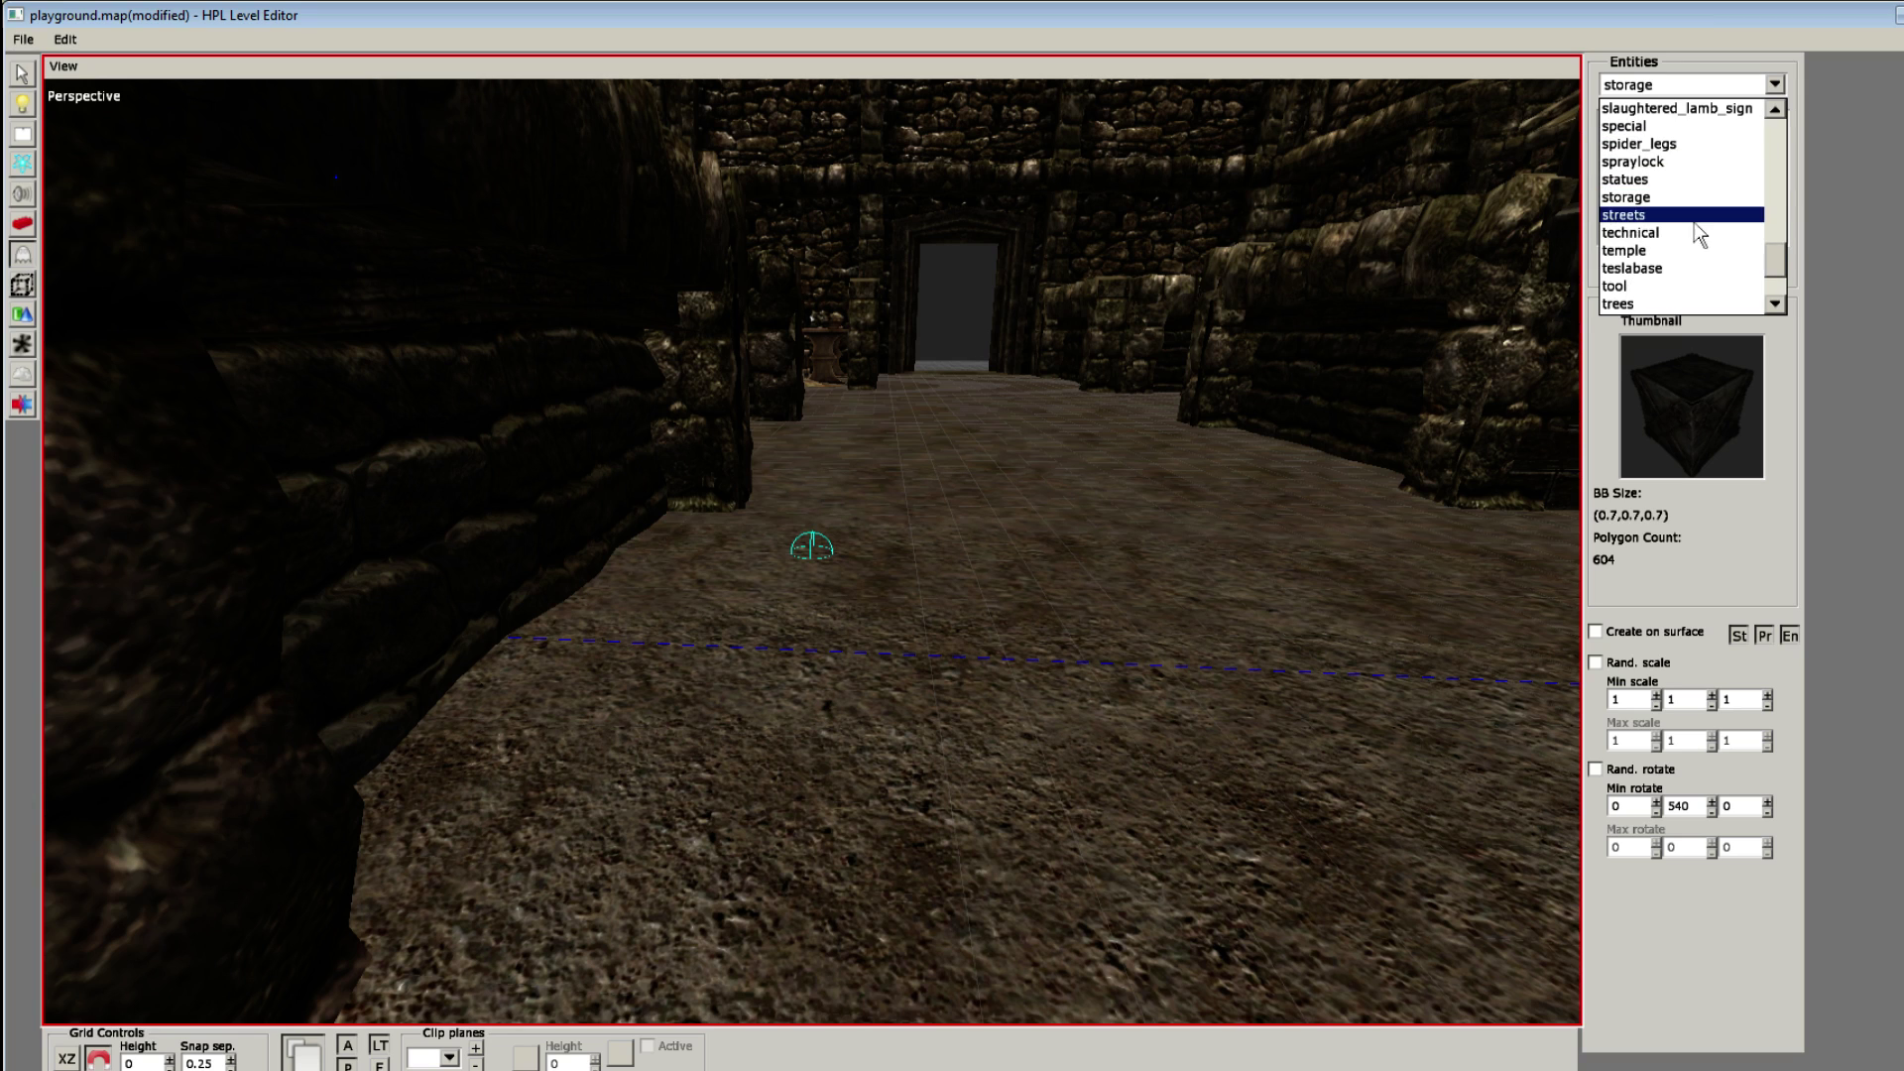
click(1693, 233)
click(1672, 136)
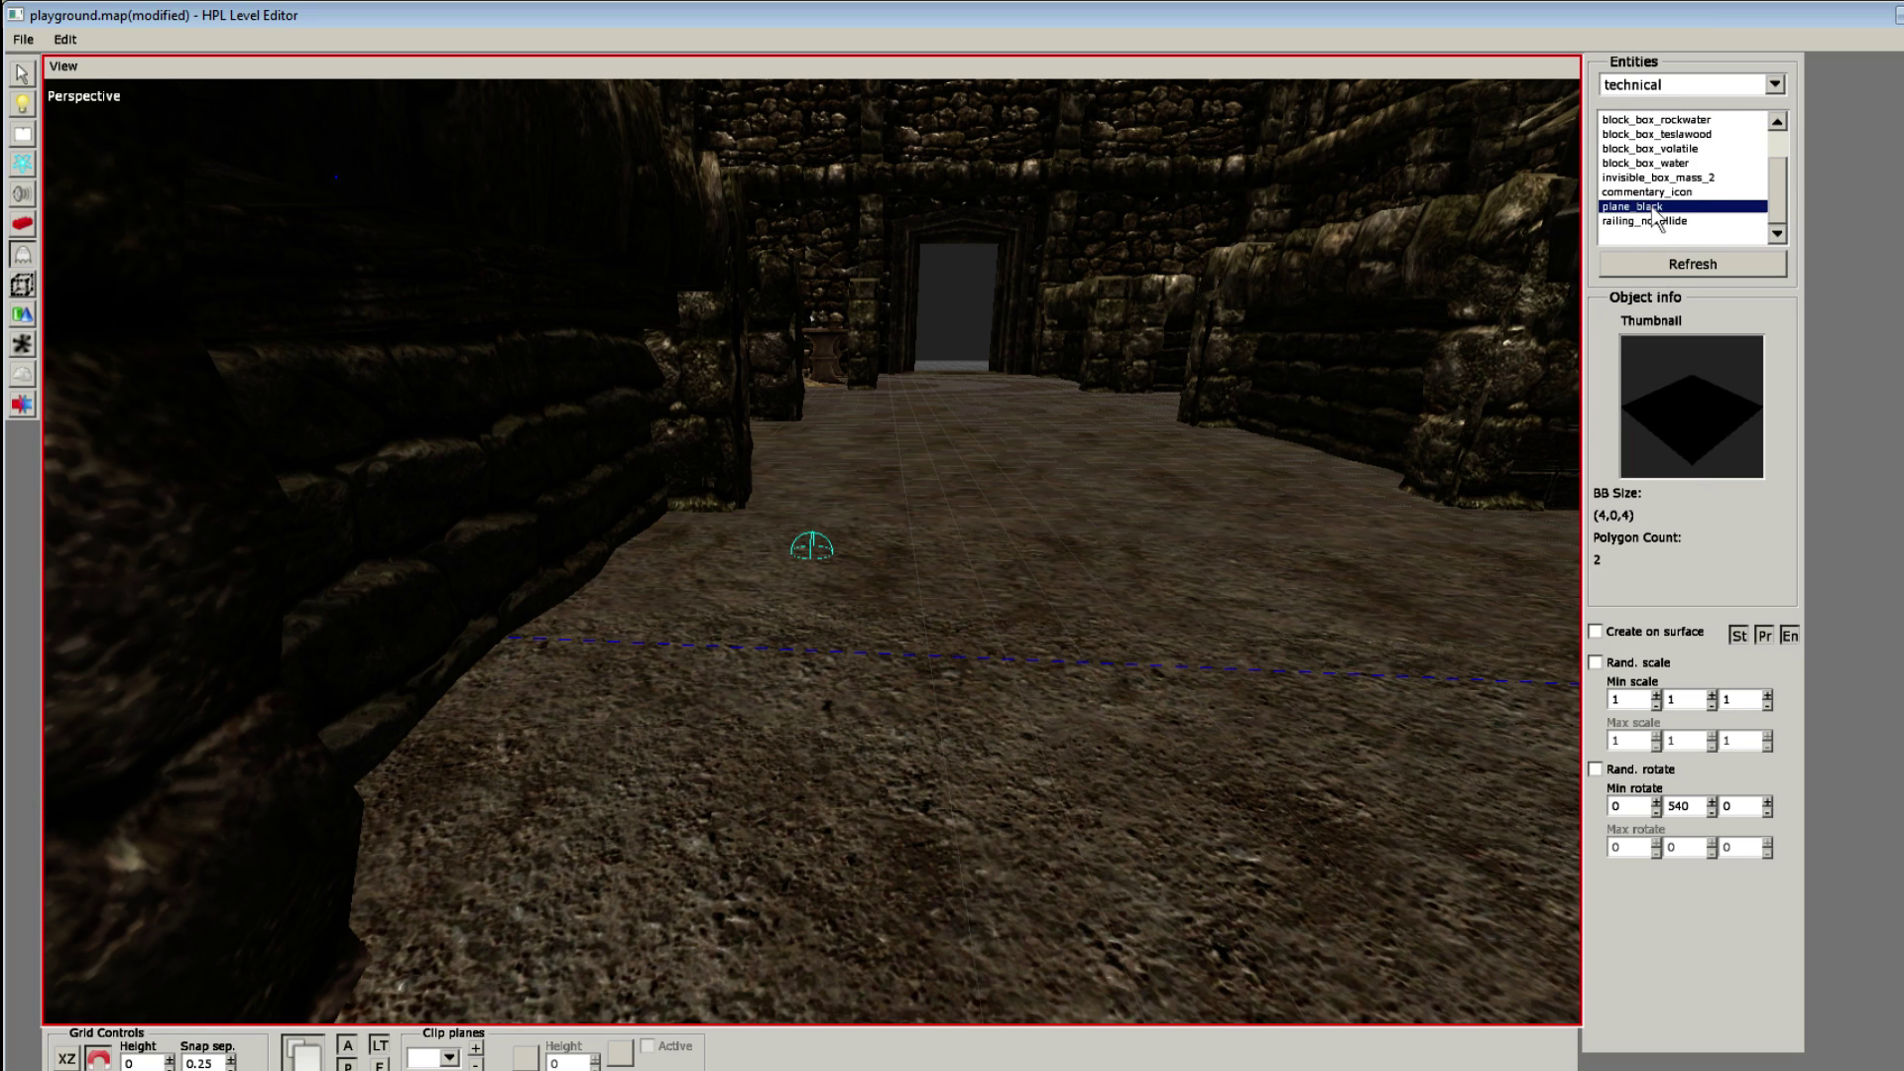
Step: Look through the technical entities, comparing the block_box variants, commentary_icon, plane_black and railing_nocollide
key(Up)
key(Up)
key(Down)
key(Down)
key(Up)
key(Down)
key(Down)
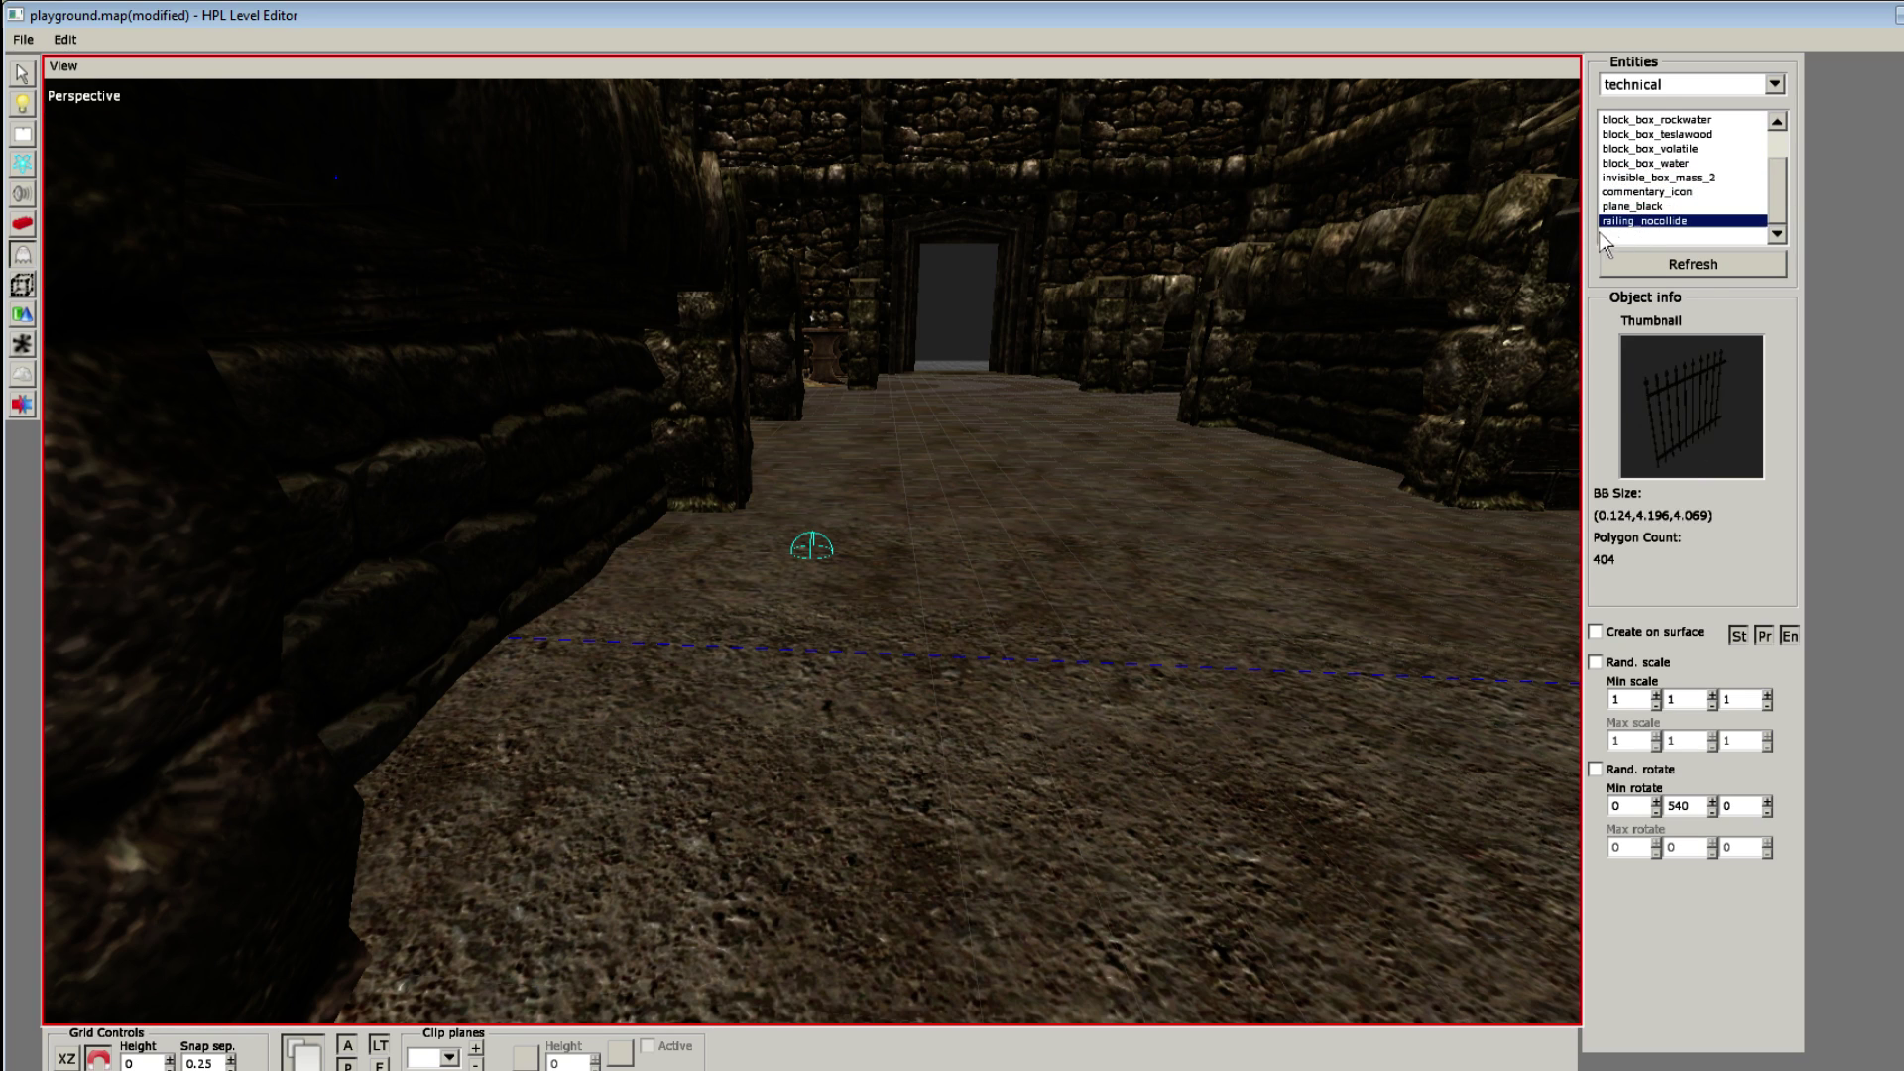
key(Up)
key(Up)
key(Up)
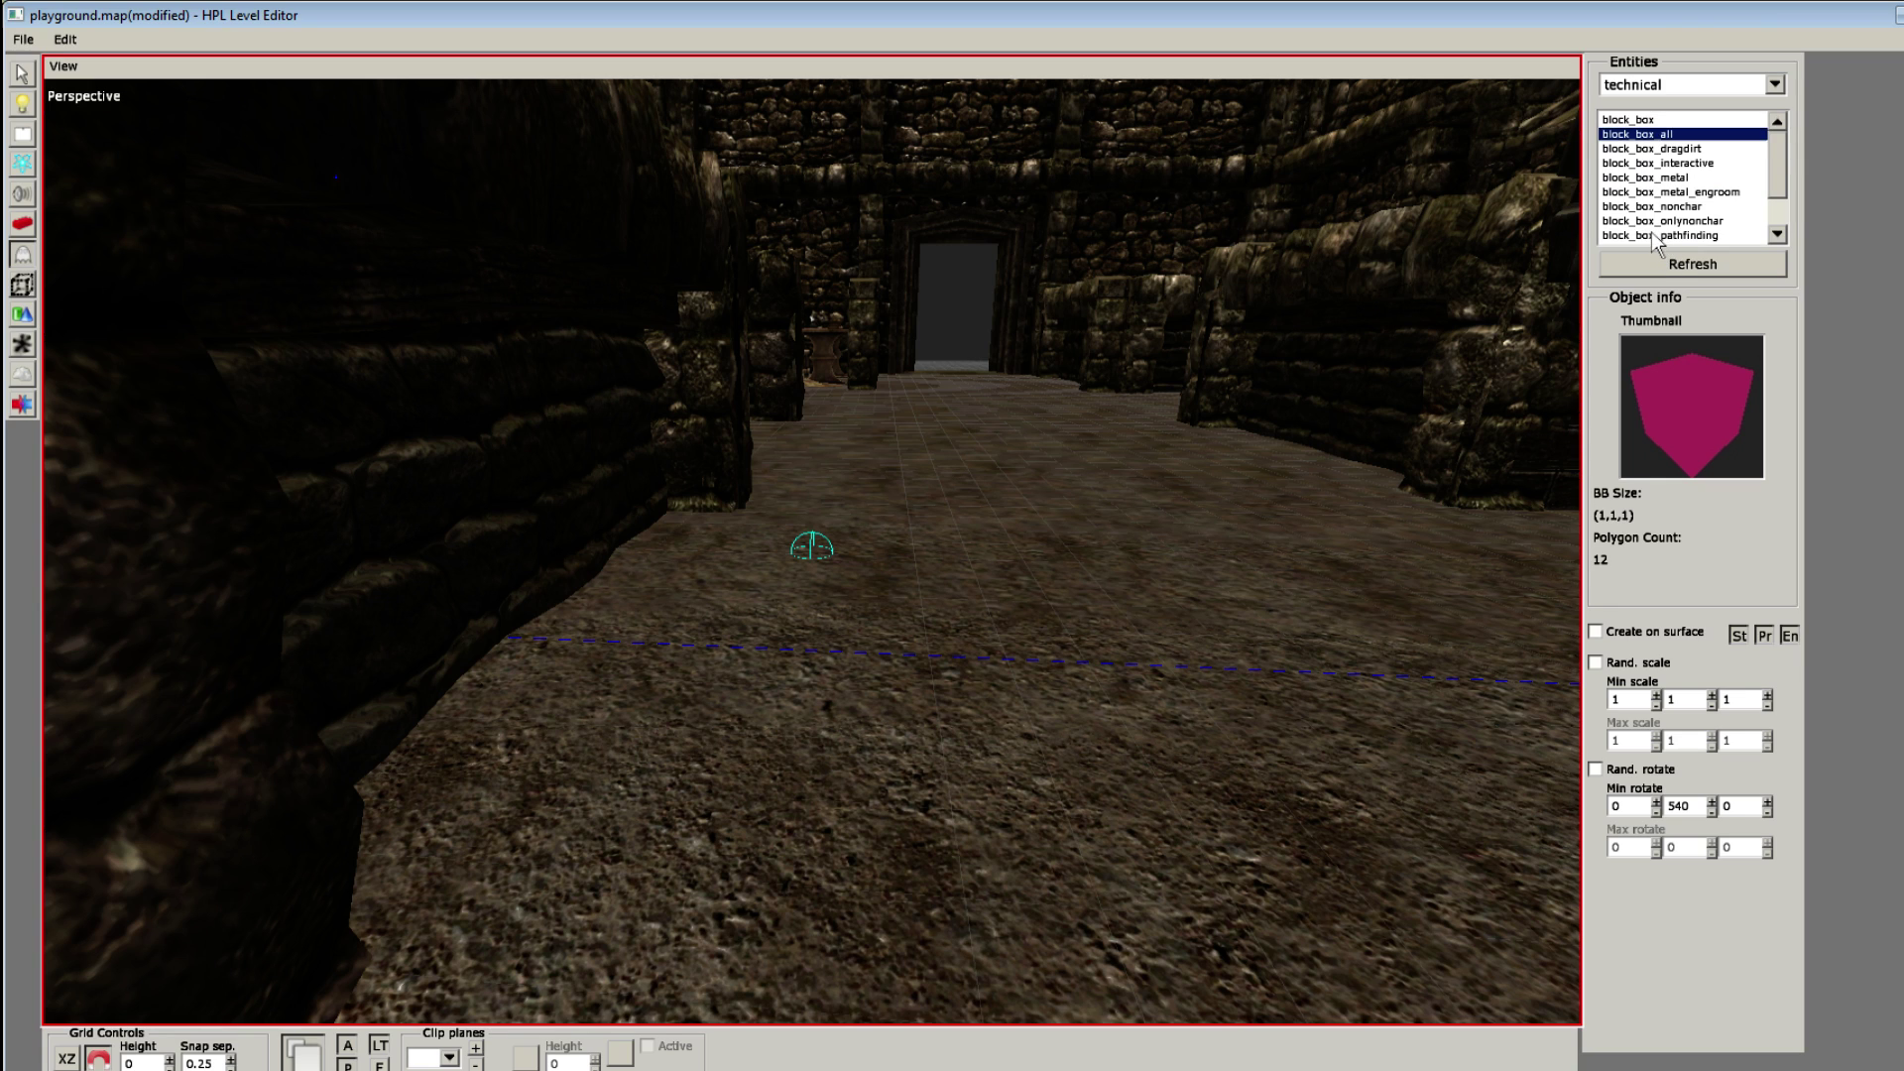
key(Down)
key(Down)
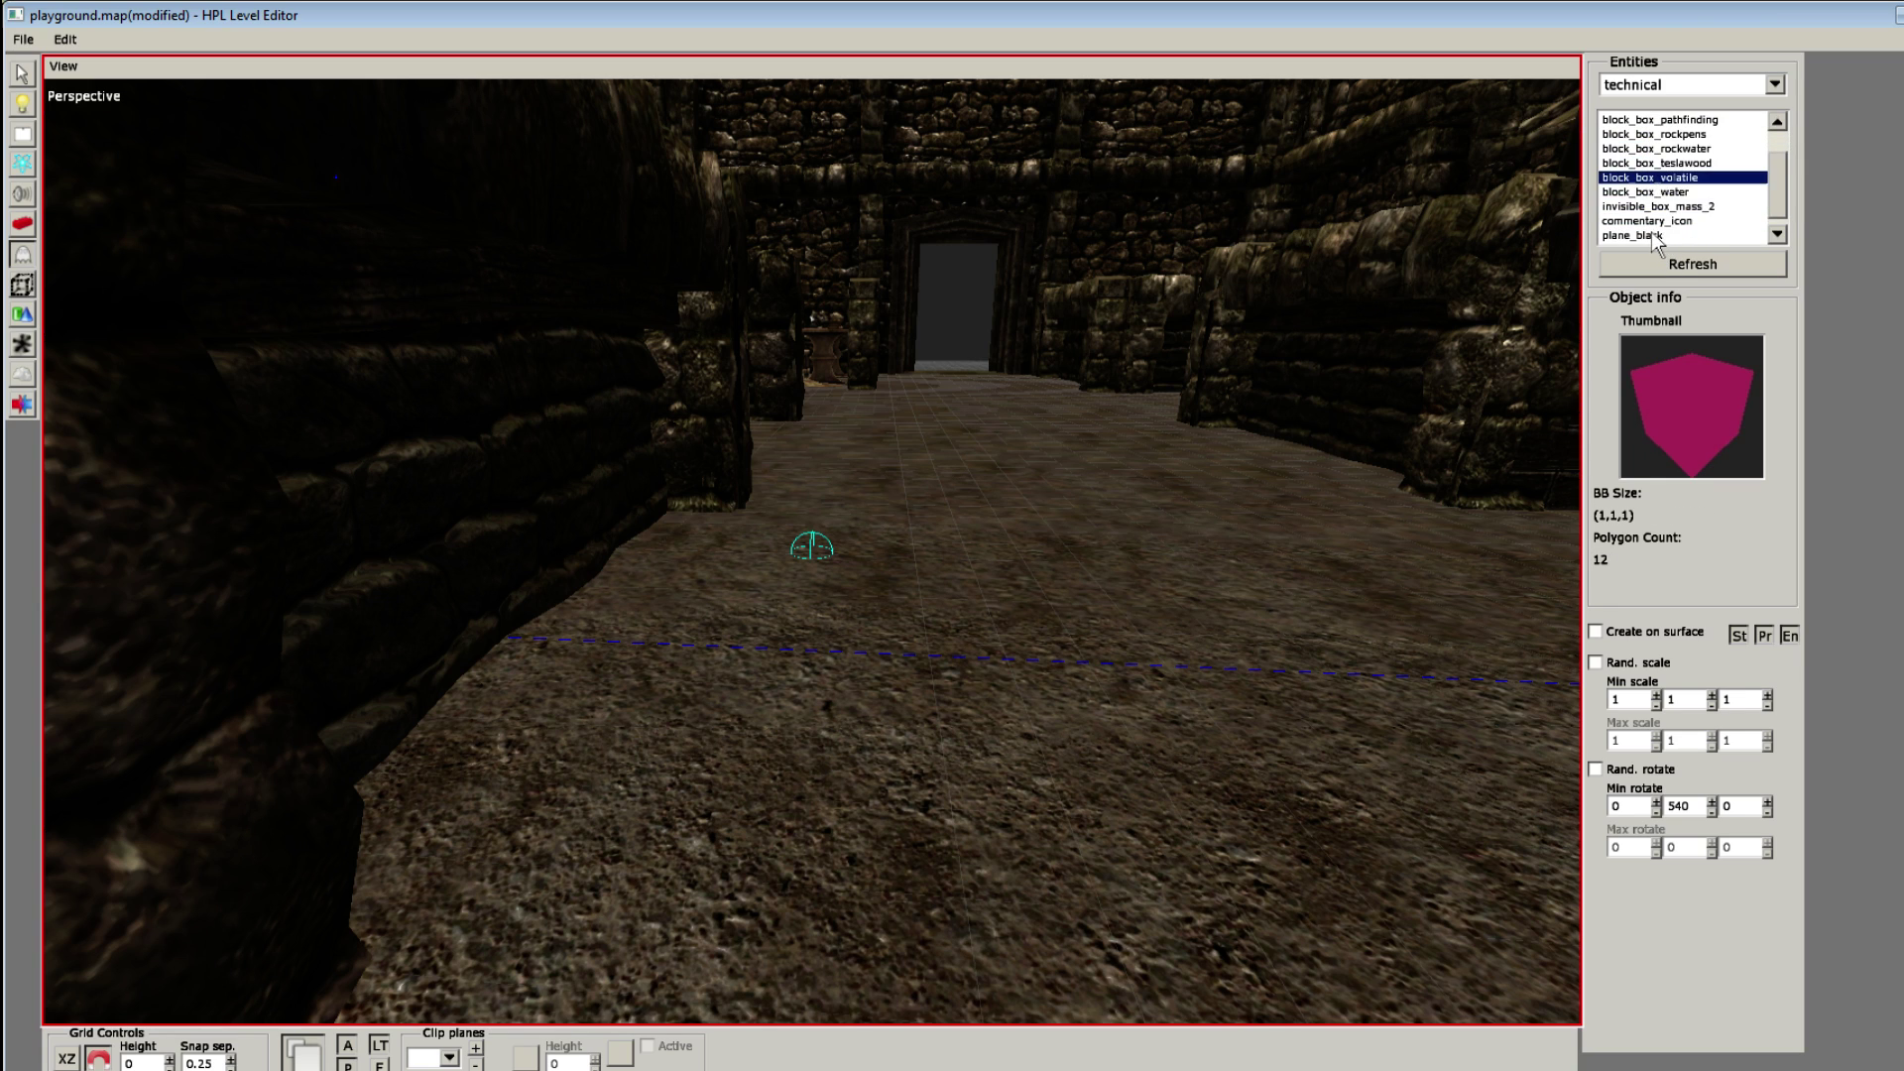
scroll(1650, 234, down, 5)
scroll(1650, 234, up, 4)
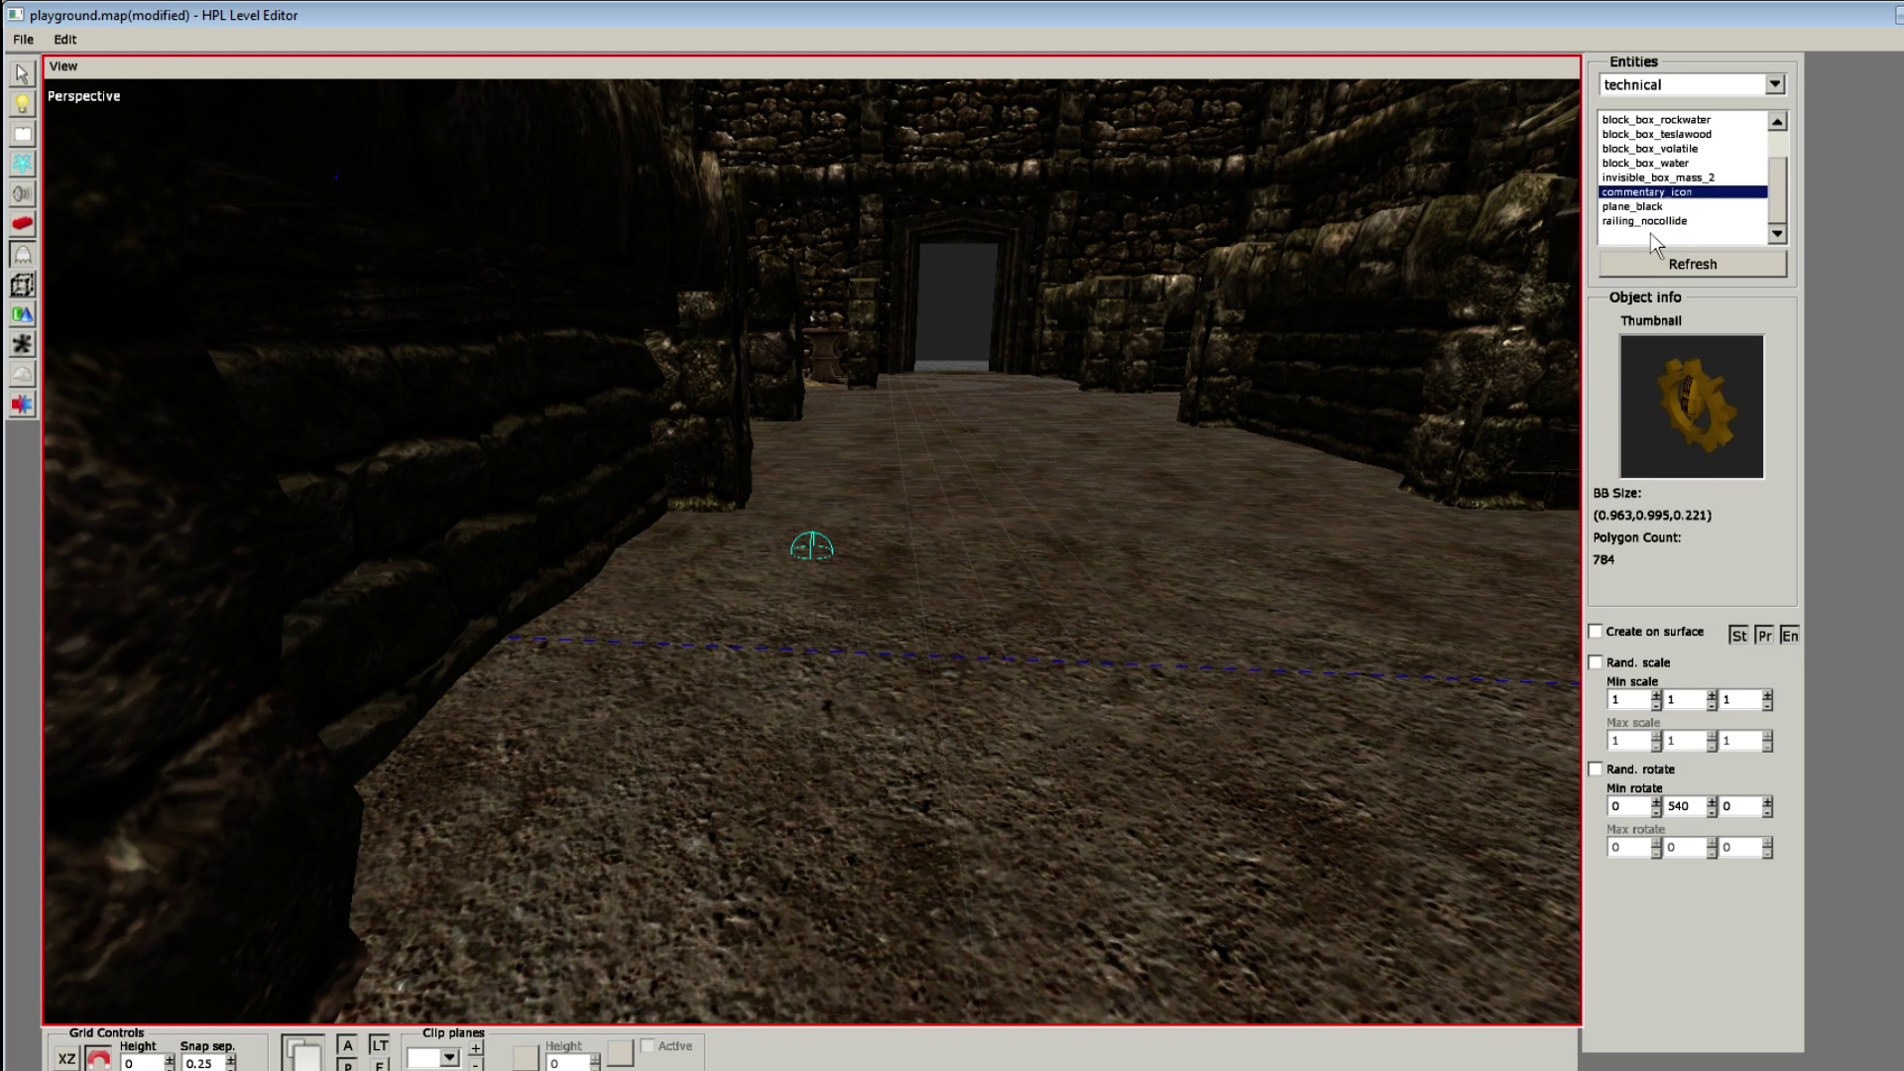
scroll(1651, 234, up, 2)
scroll(1650, 234, up, 8)
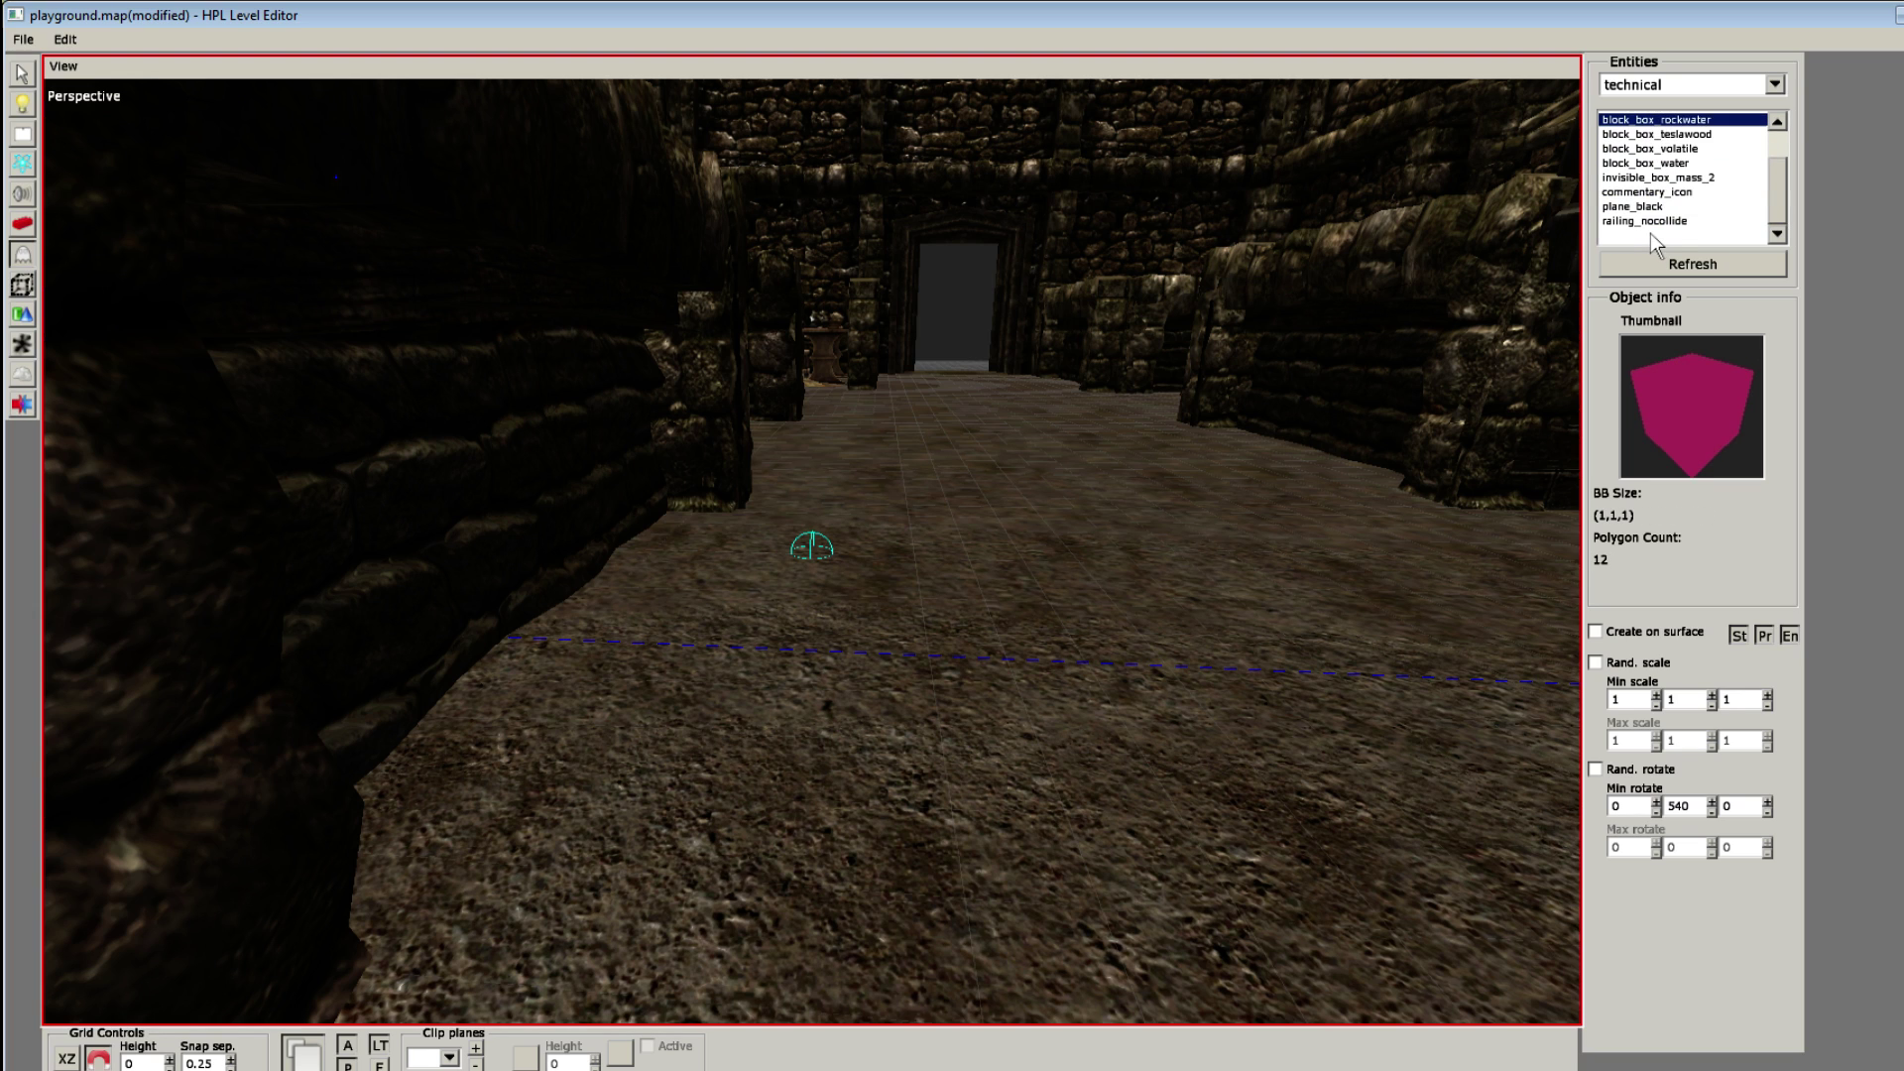
Step: Place a block_box_all entity on the floor in front of the low wall and scale its Z to 0.5
scroll(1650, 234, up, 3)
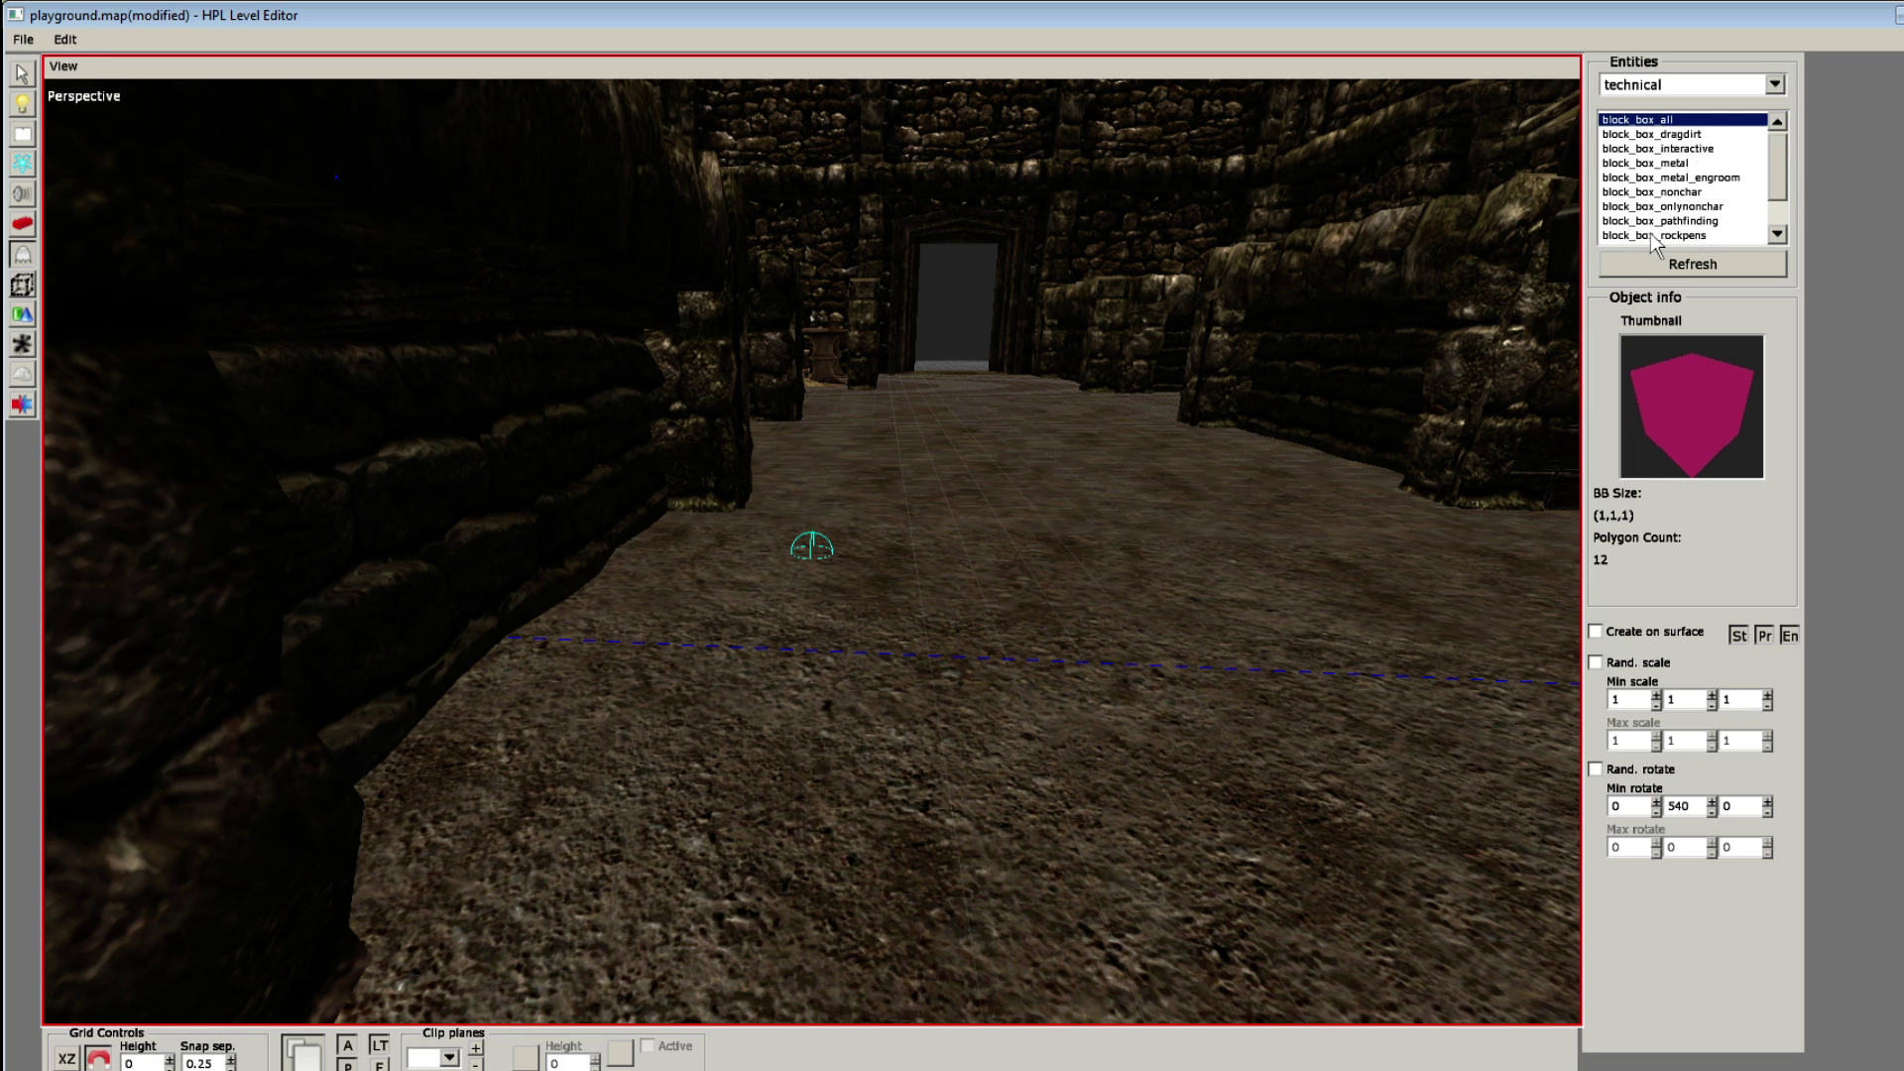
scroll(1669, 220, down, 5)
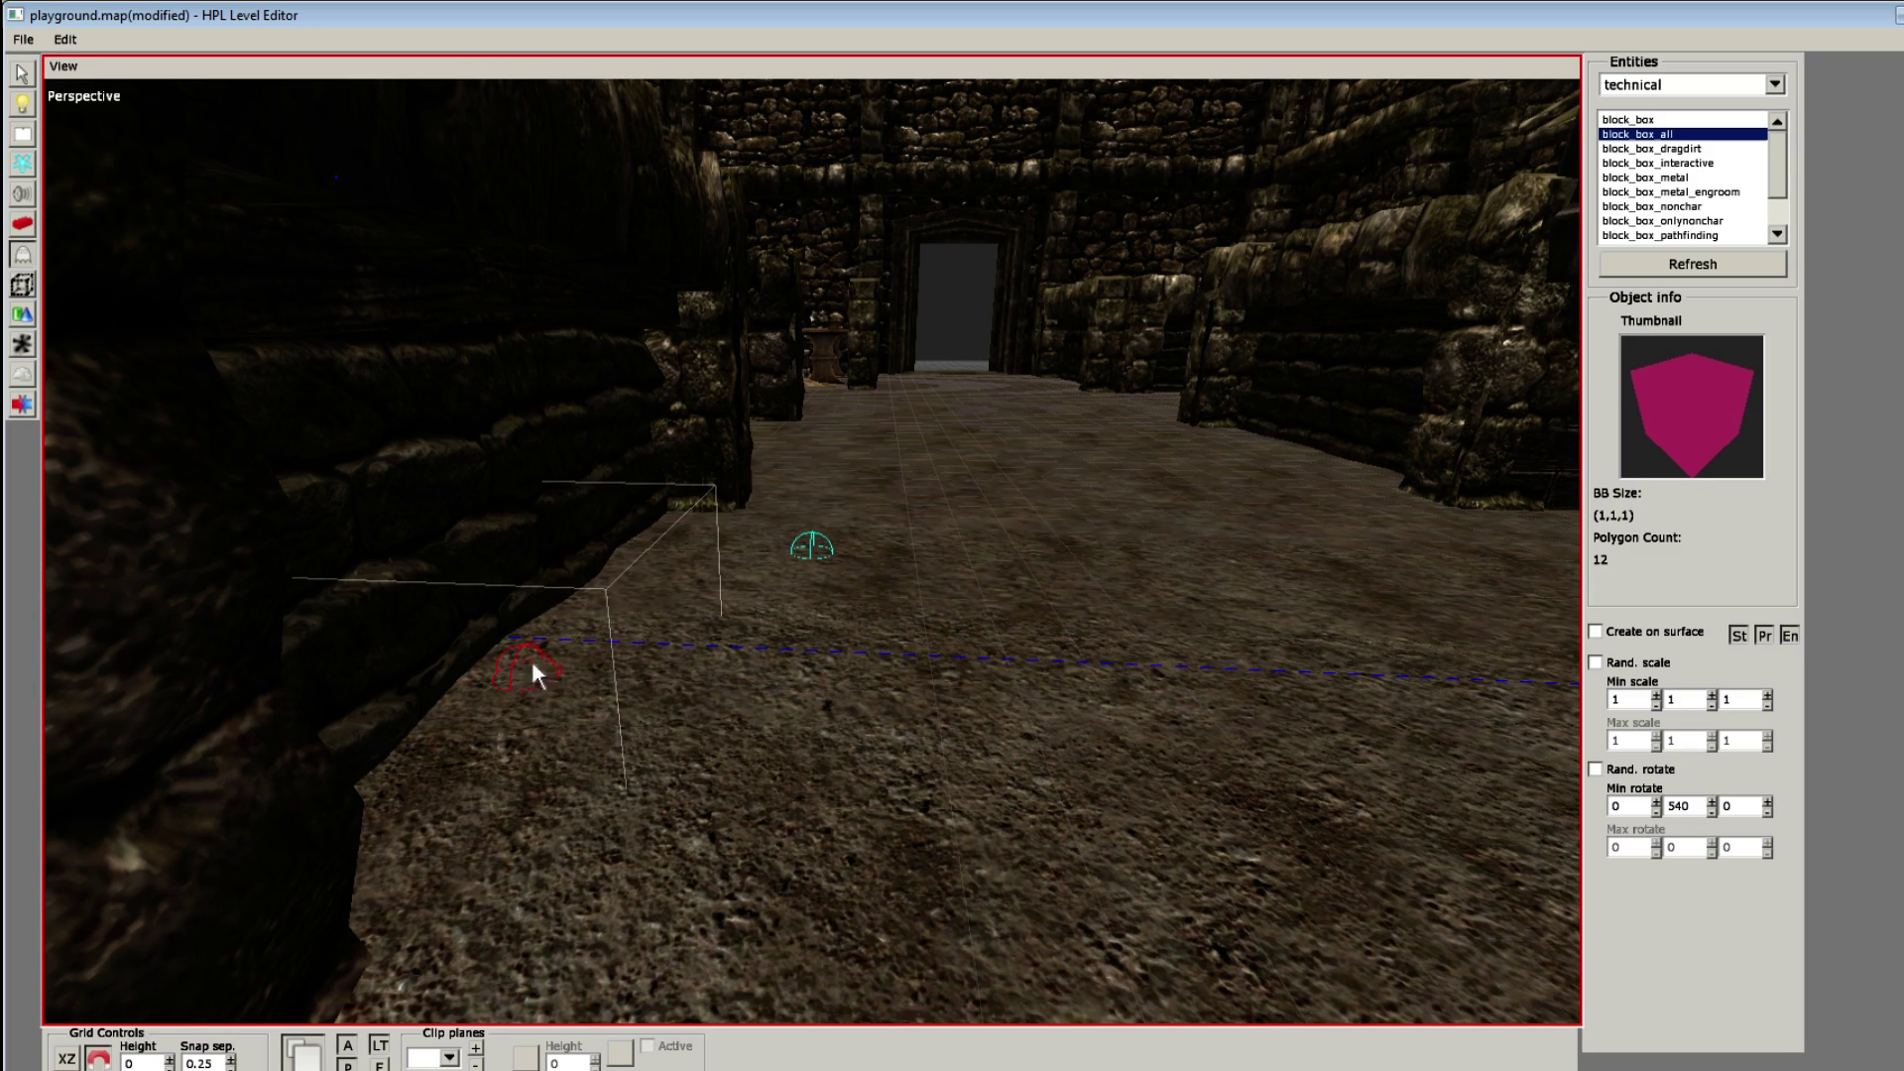
click(1035, 634)
key(1)
middle_drag(1035, 634, 838, 655)
key(e)
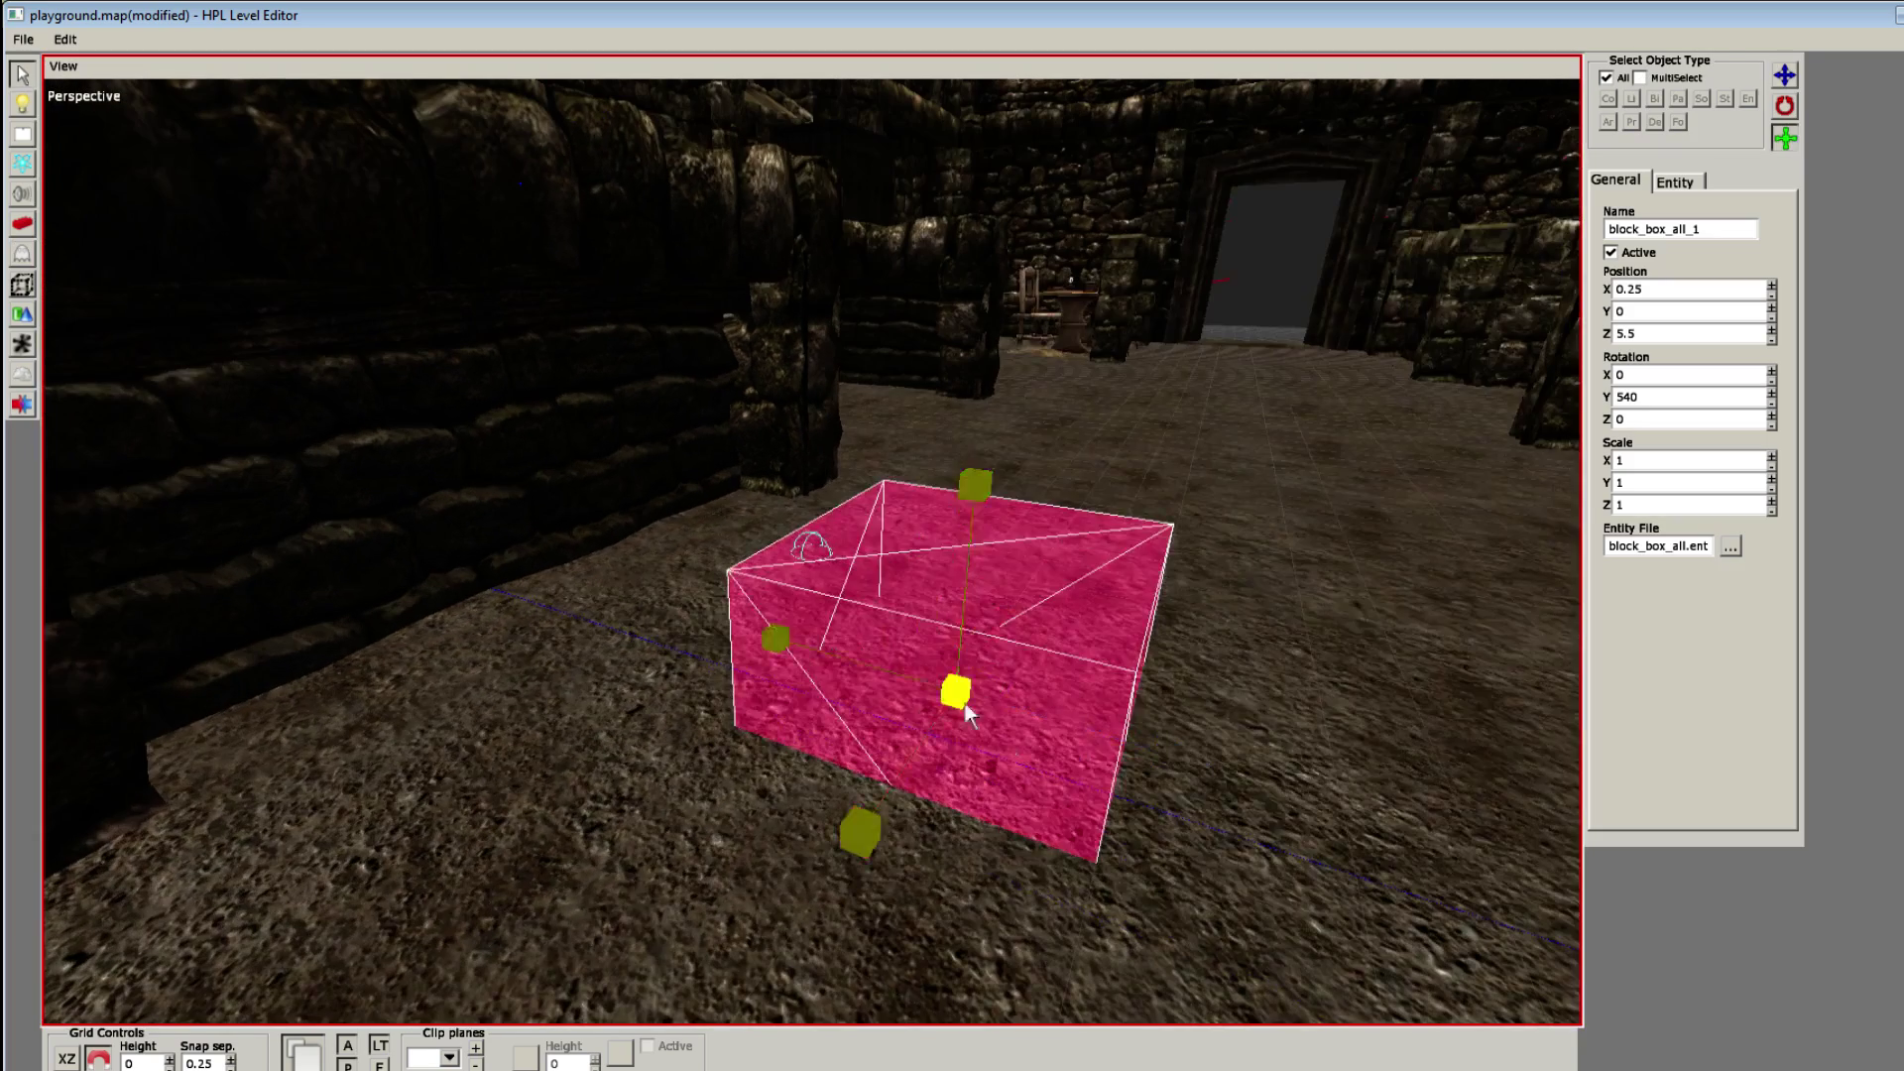
drag(776, 639, 801, 652)
Step: Move the block box along Z to 3.75 so it sits inside the low stone wall
middle_drag(801, 652, 1170, 719)
scroll(794, 727, down, 3)
key(q)
drag(1171, 719, 782, 681)
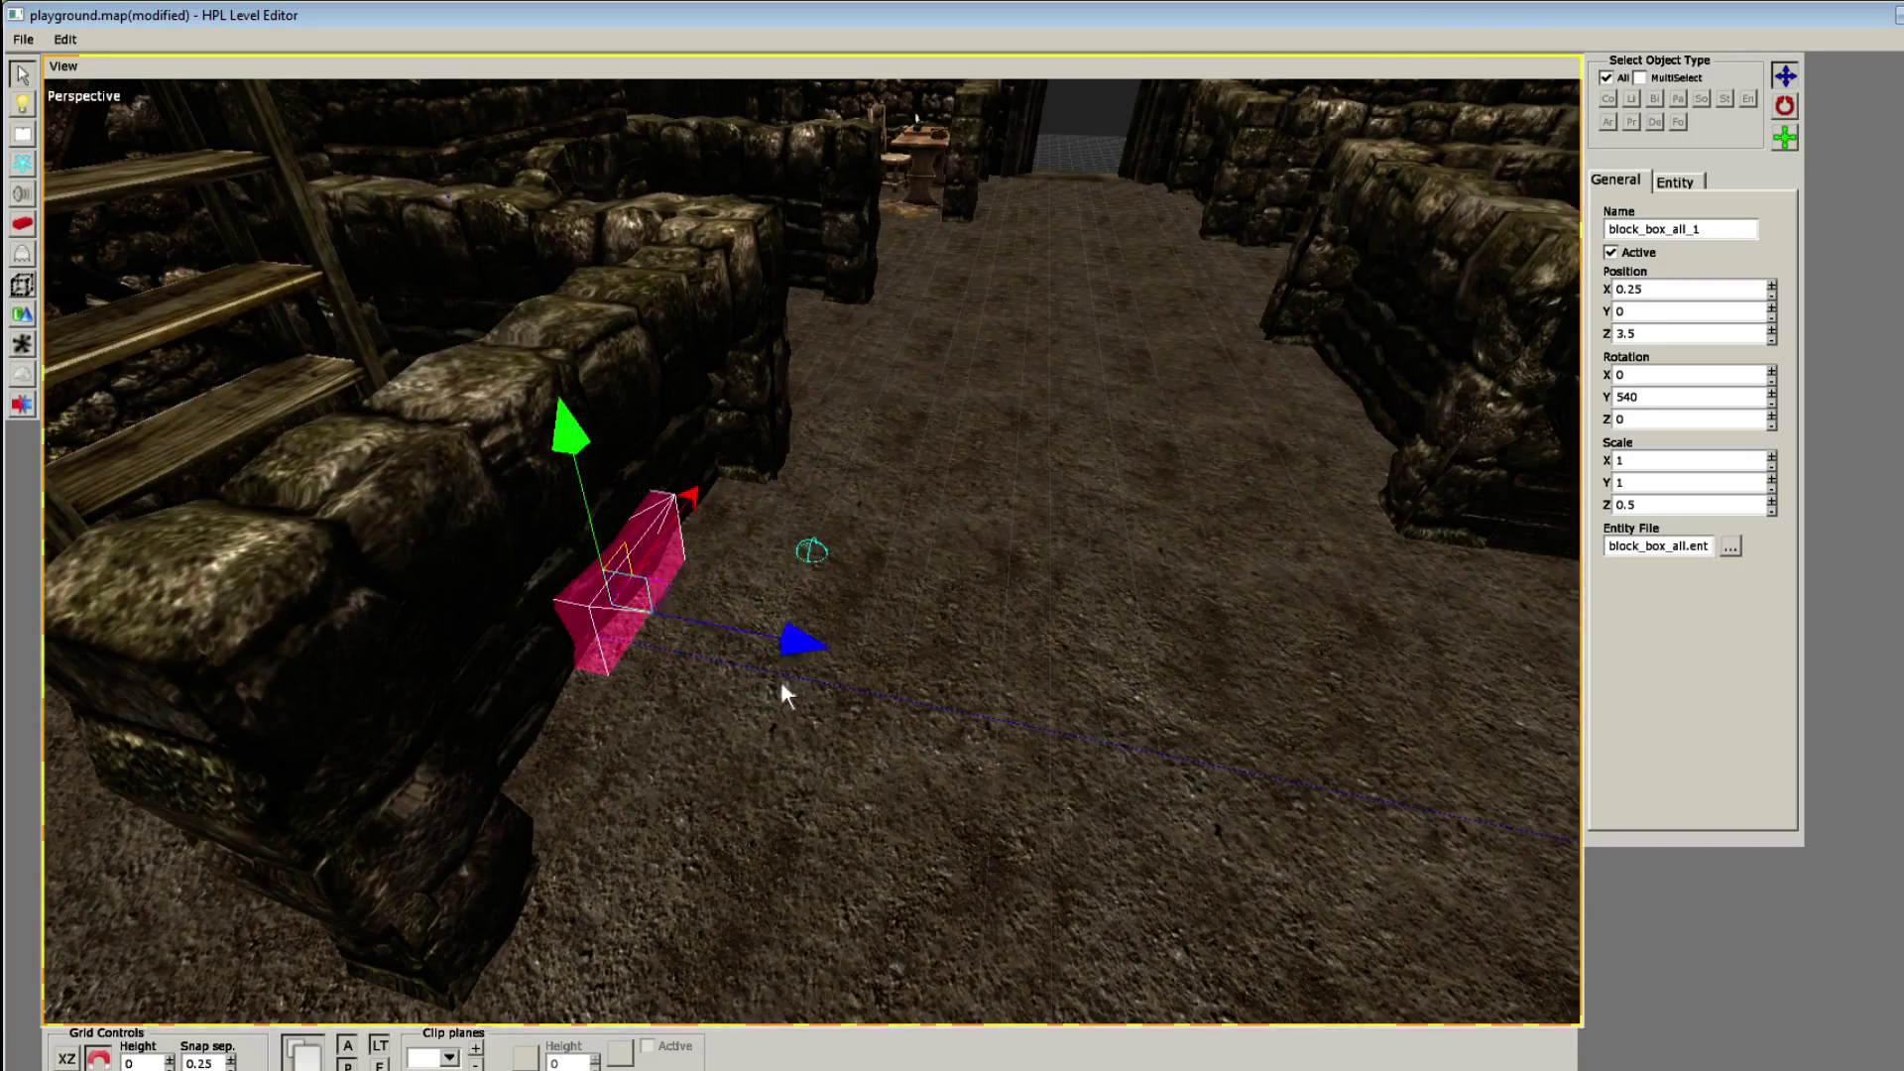
middle_drag(782, 681, 1020, 607)
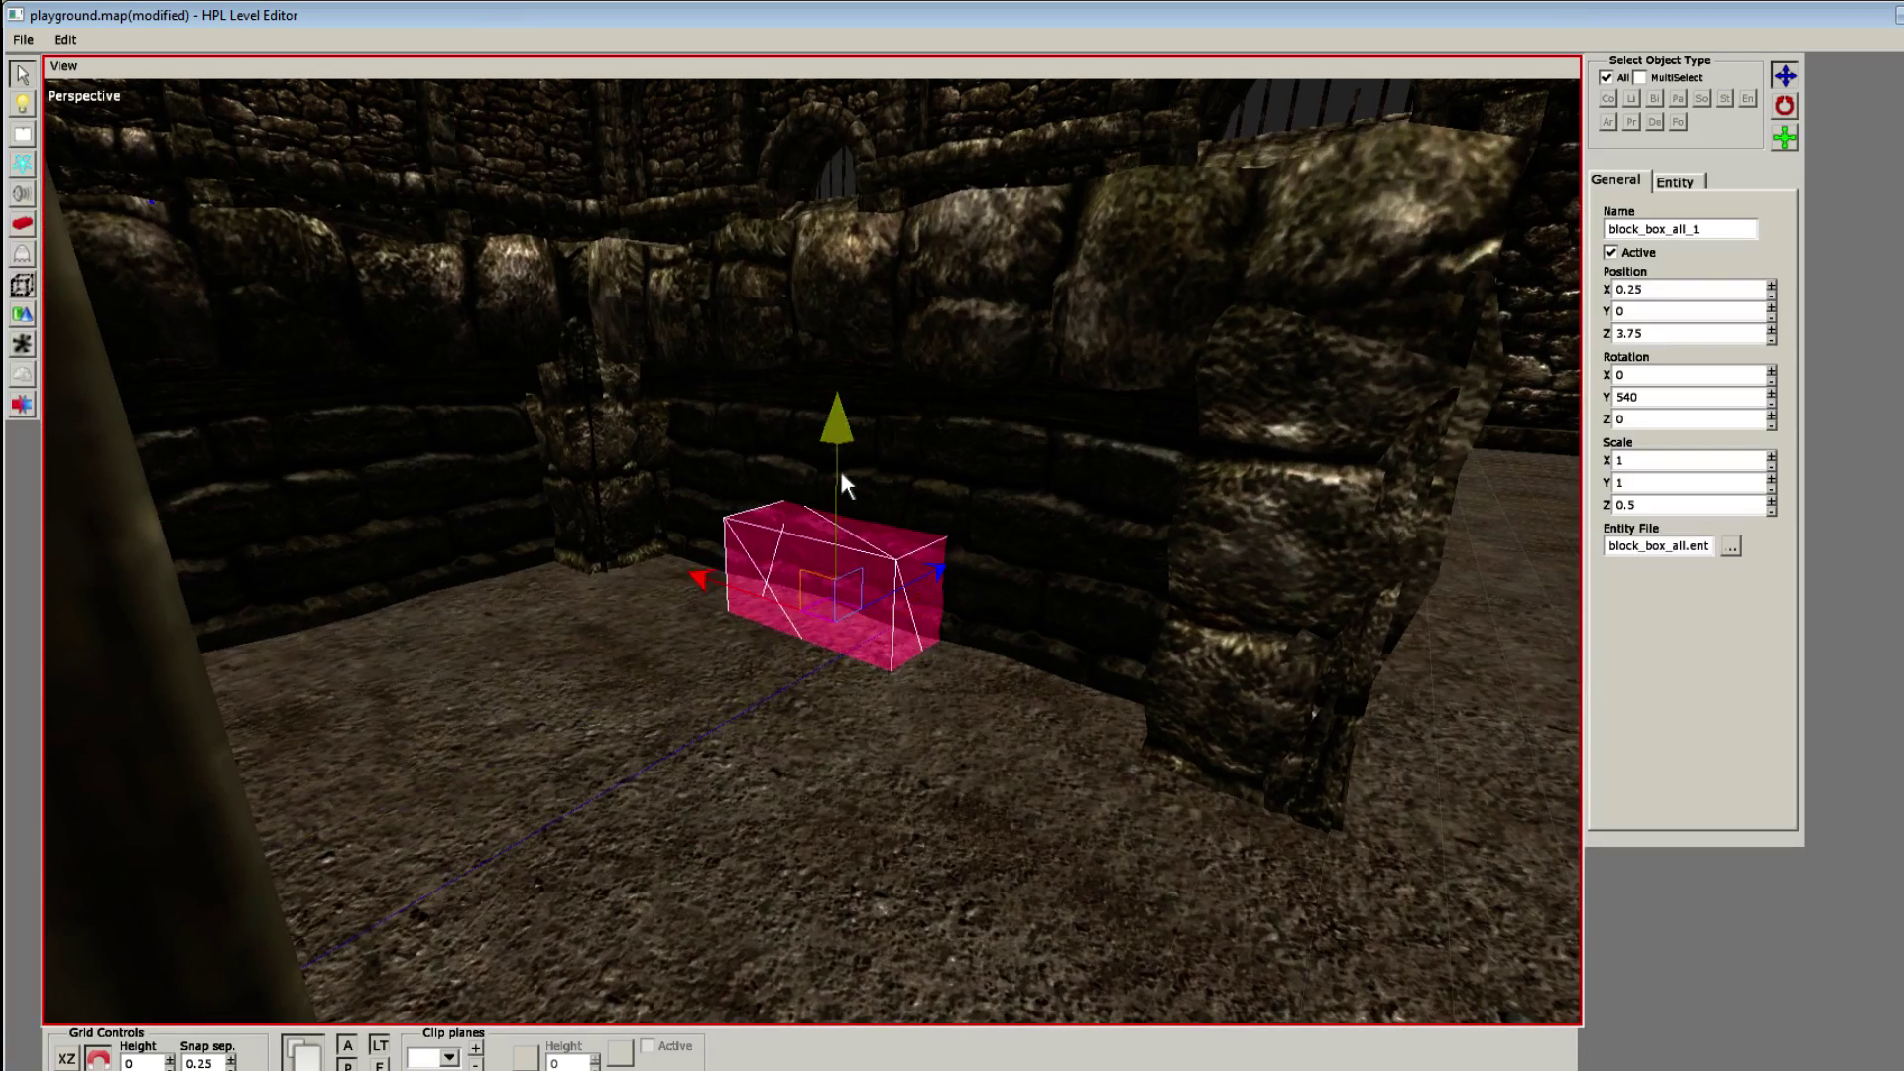
Step: Heighten the block box to a Y scale of 1.75 and raise it to Y 0.75 to match the wall
click(811, 352)
key(ctrl+z)
drag(851, 444, 834, 225)
key(e)
middle_drag(814, 280, 831, 288)
key(q)
mouse_move(841, 262)
mouse_down()
mouse_move(841, 195)
mouse_move(837, 270)
mouse_up()
Step: Stretch the block box along the low wall to an X scale of 3.25
key(e)
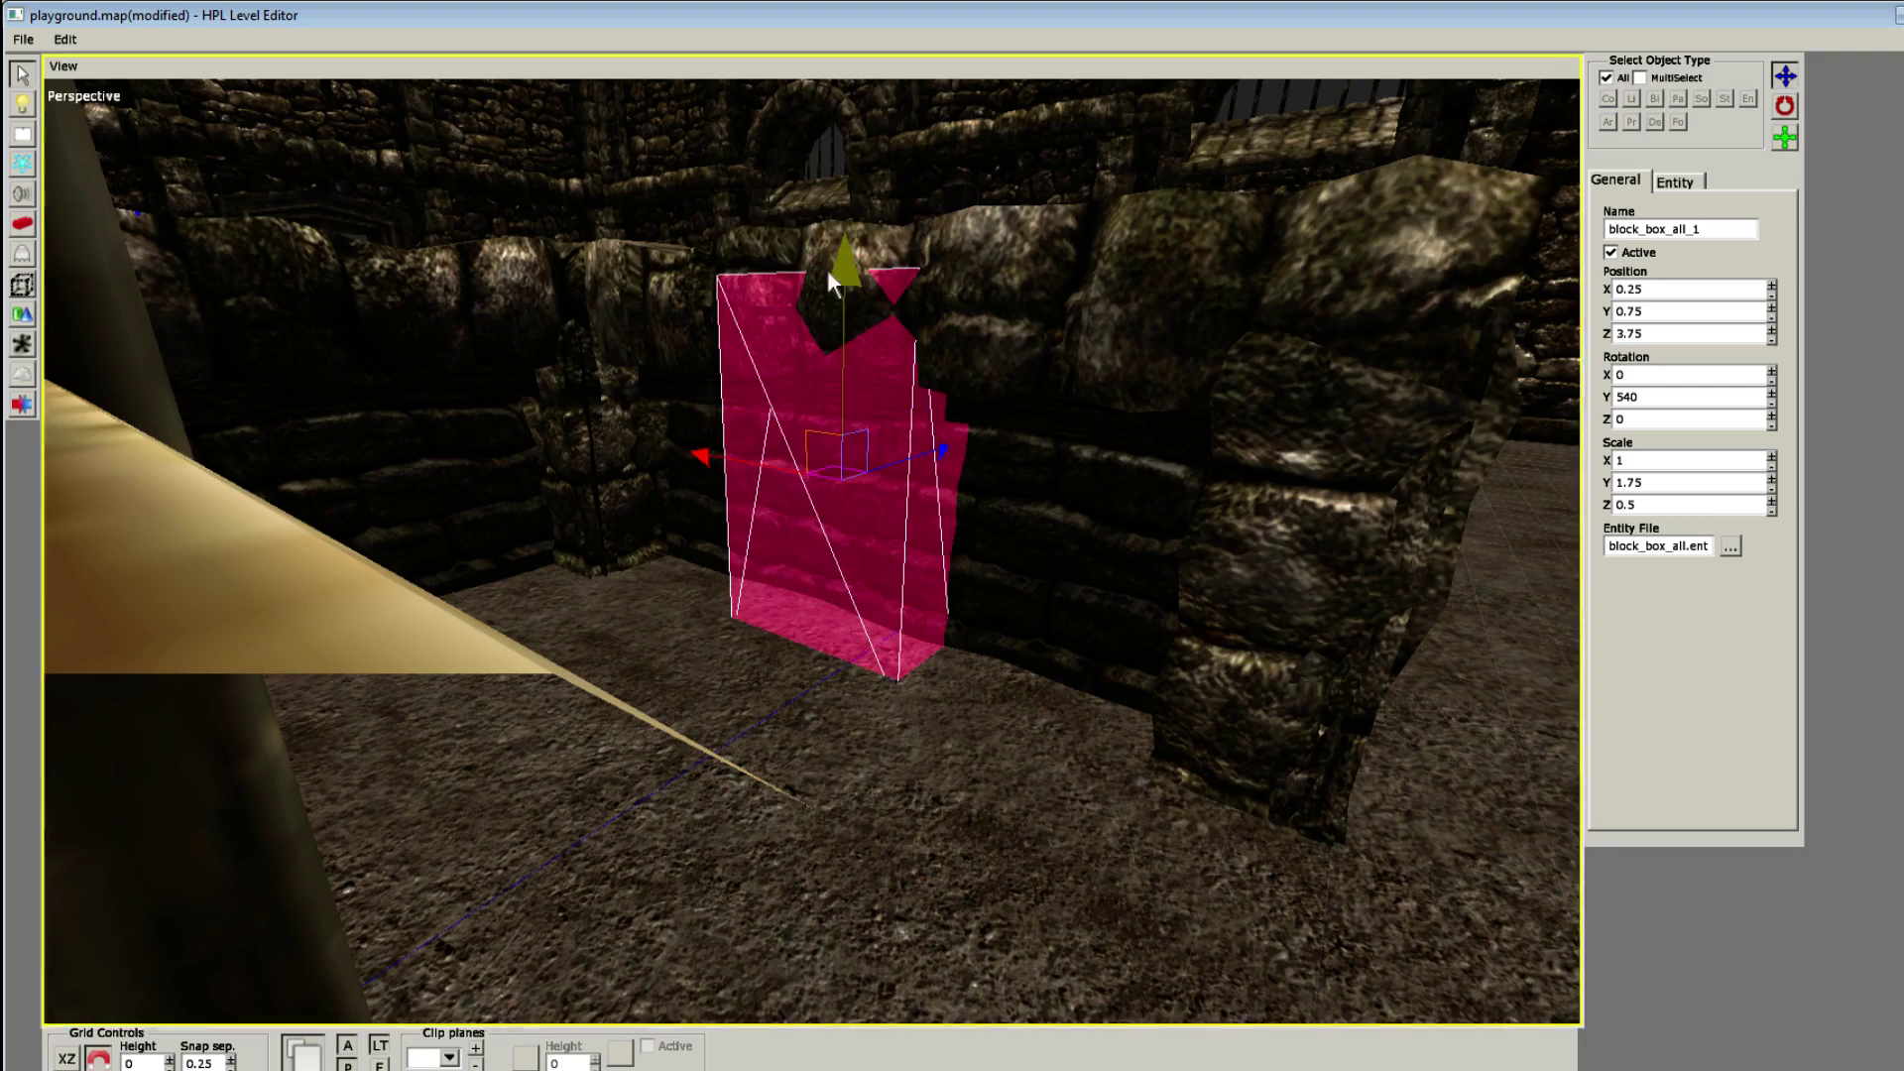
middle_drag(827, 270, 878, 536)
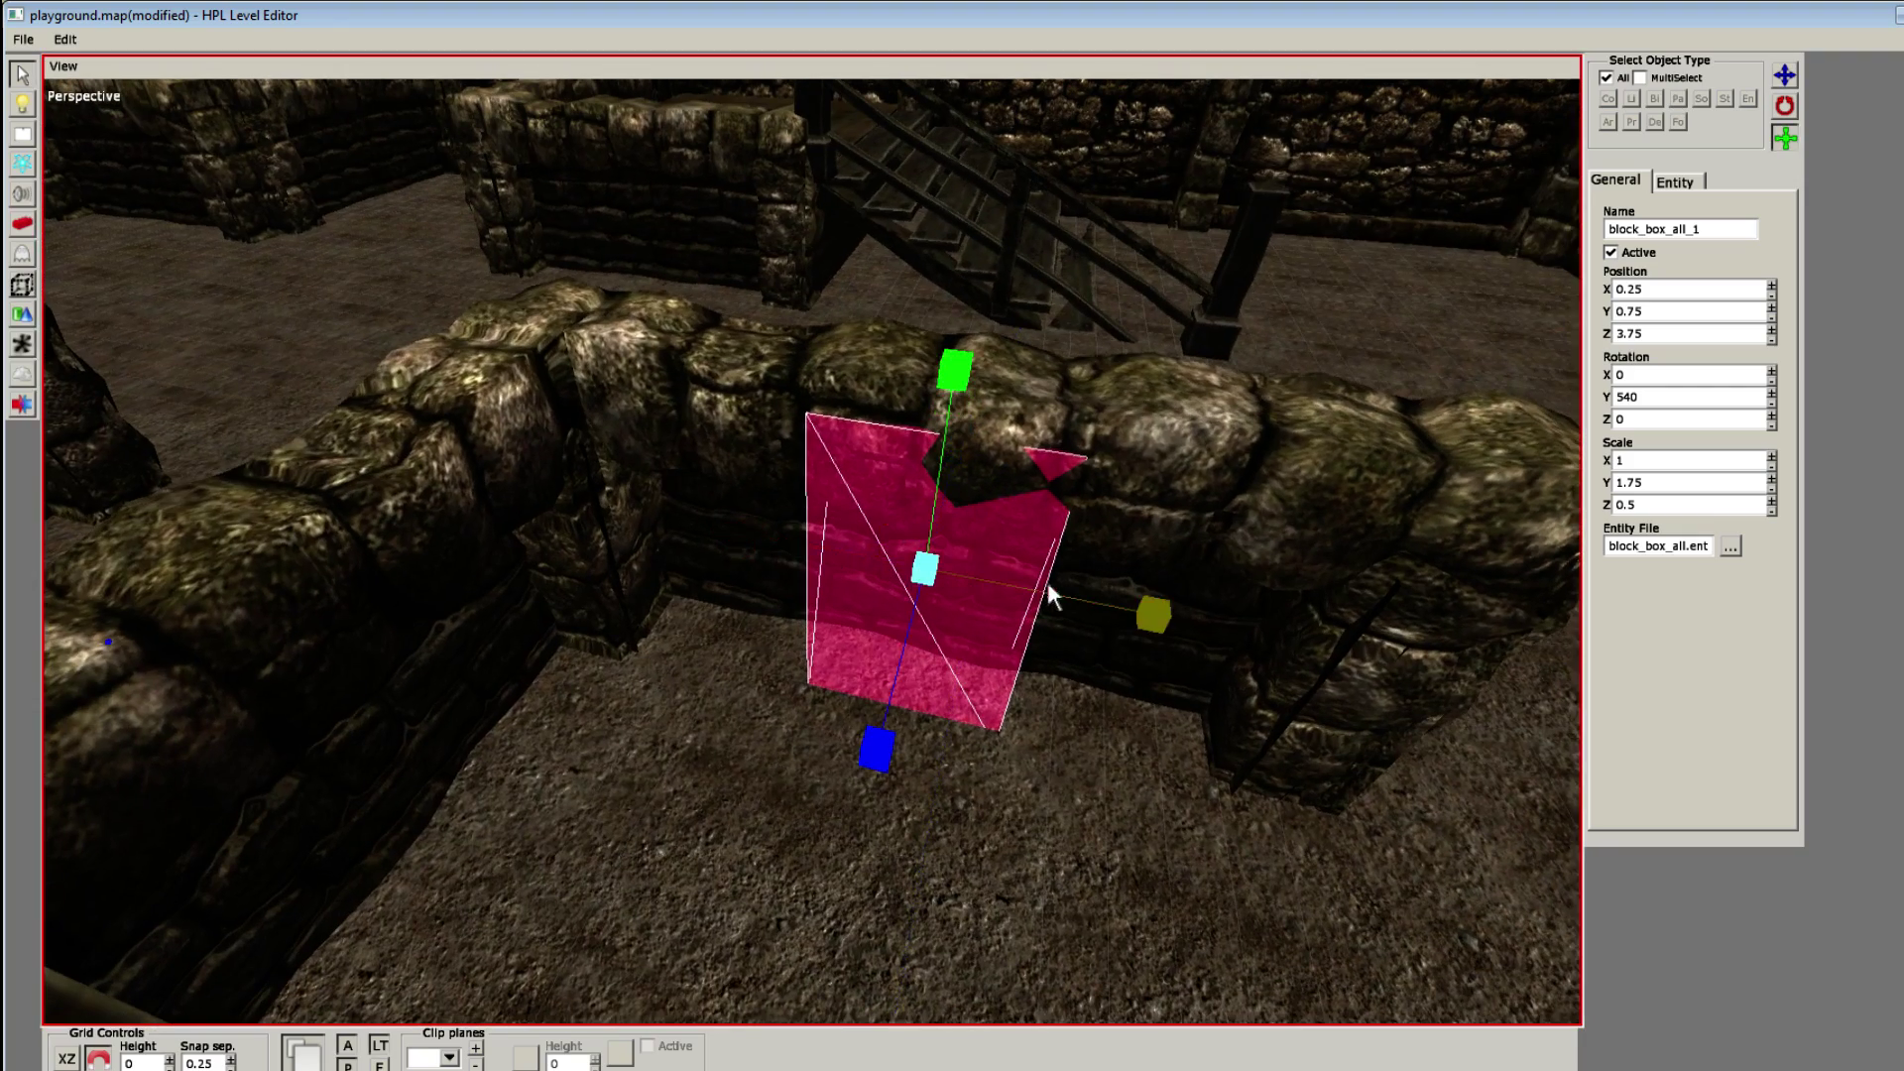
drag(1047, 581, 1194, 617)
key(q)
middle_drag(1178, 625, 888, 556)
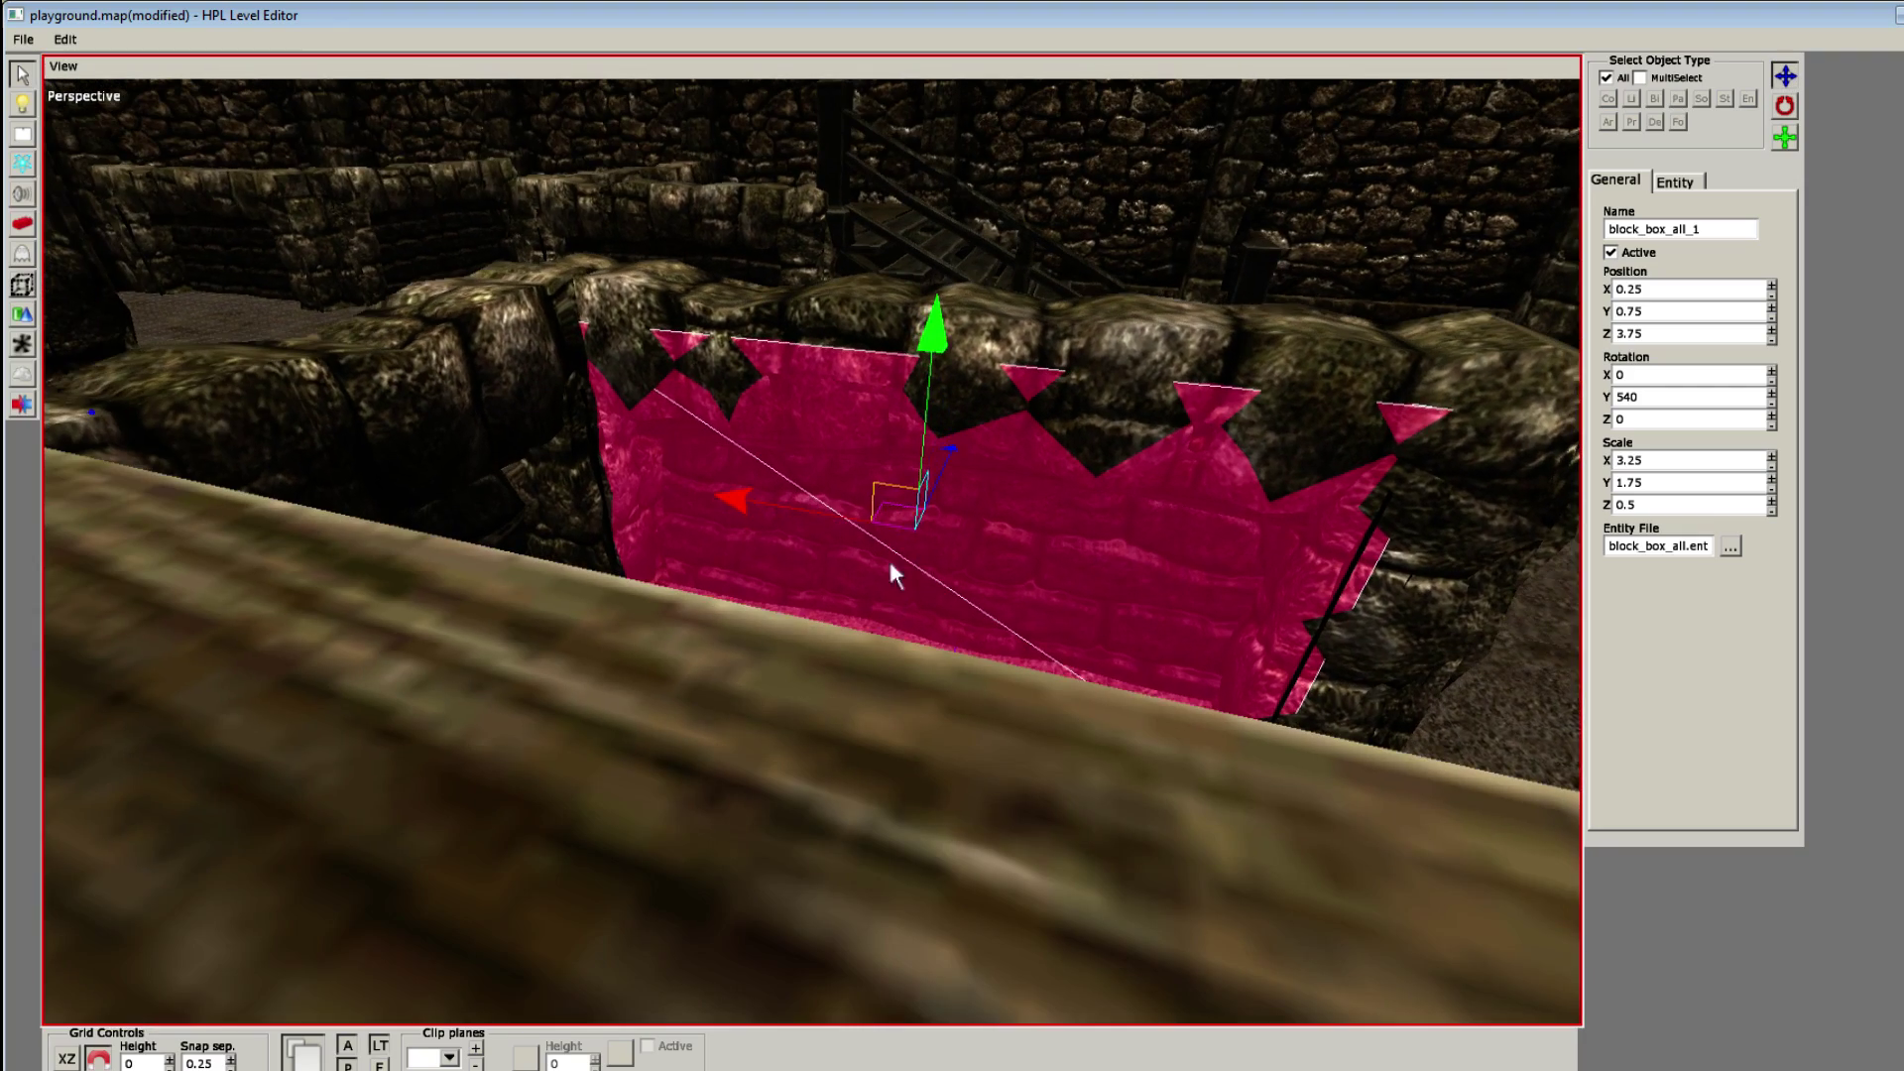
Step: Duplicate the block box, rotate the copy to 180, -90, 180 and fit it into the adjoining low wall at X 2, Z 2
middle_drag(754, 485, 742, 817)
key(w)
key(ctrl+d)
drag(742, 818, 921, 778)
key(q)
middle_drag(872, 754, 700, 742)
drag(700, 742, 680, 442)
middle_drag(680, 442, 572, 605)
Step: Duplicate the side-wall block box into the low wall on the far side of the stove
alt+drag(300, 525, 753, 656)
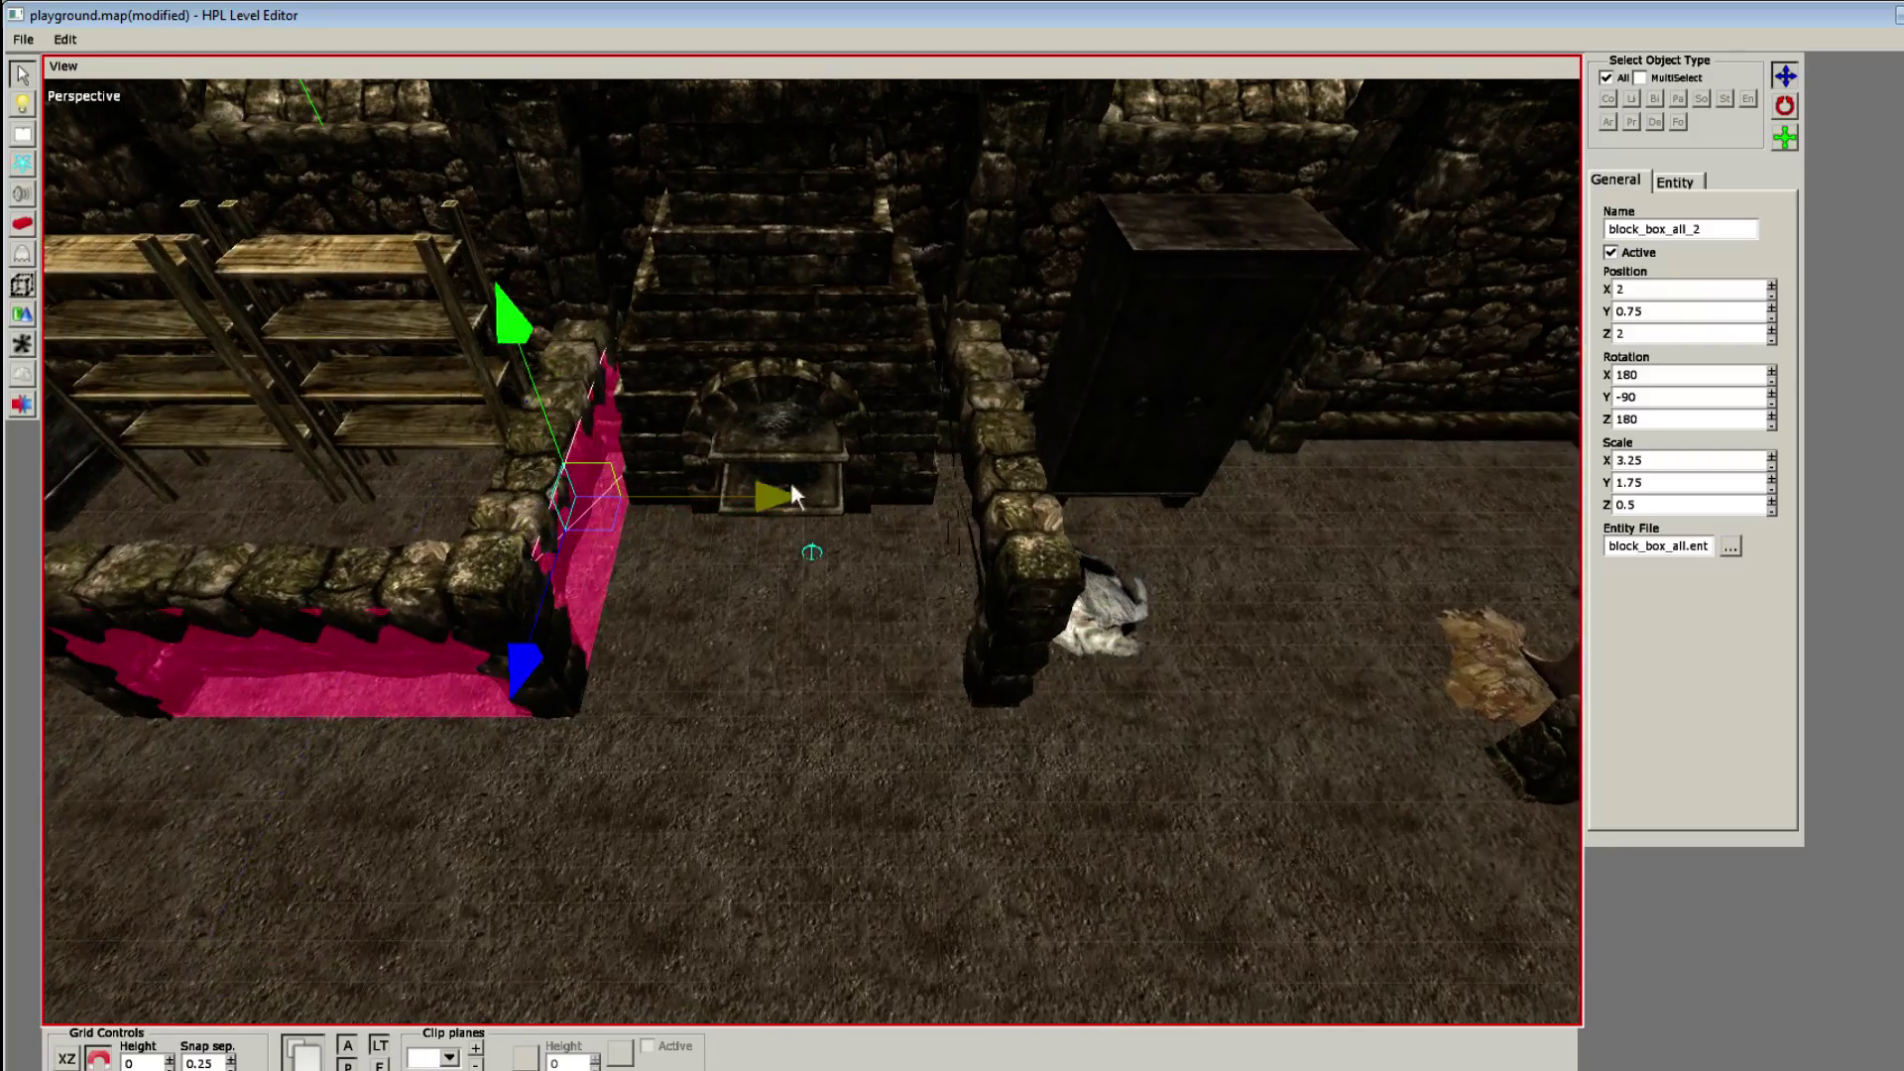
key(ctrl+d)
drag(790, 493, 1002, 611)
Step: Duplicate the first block box into the low wall in front of the desk at X 12, Z 4.5
click(472, 778)
alt+drag(473, 784, 369, 768)
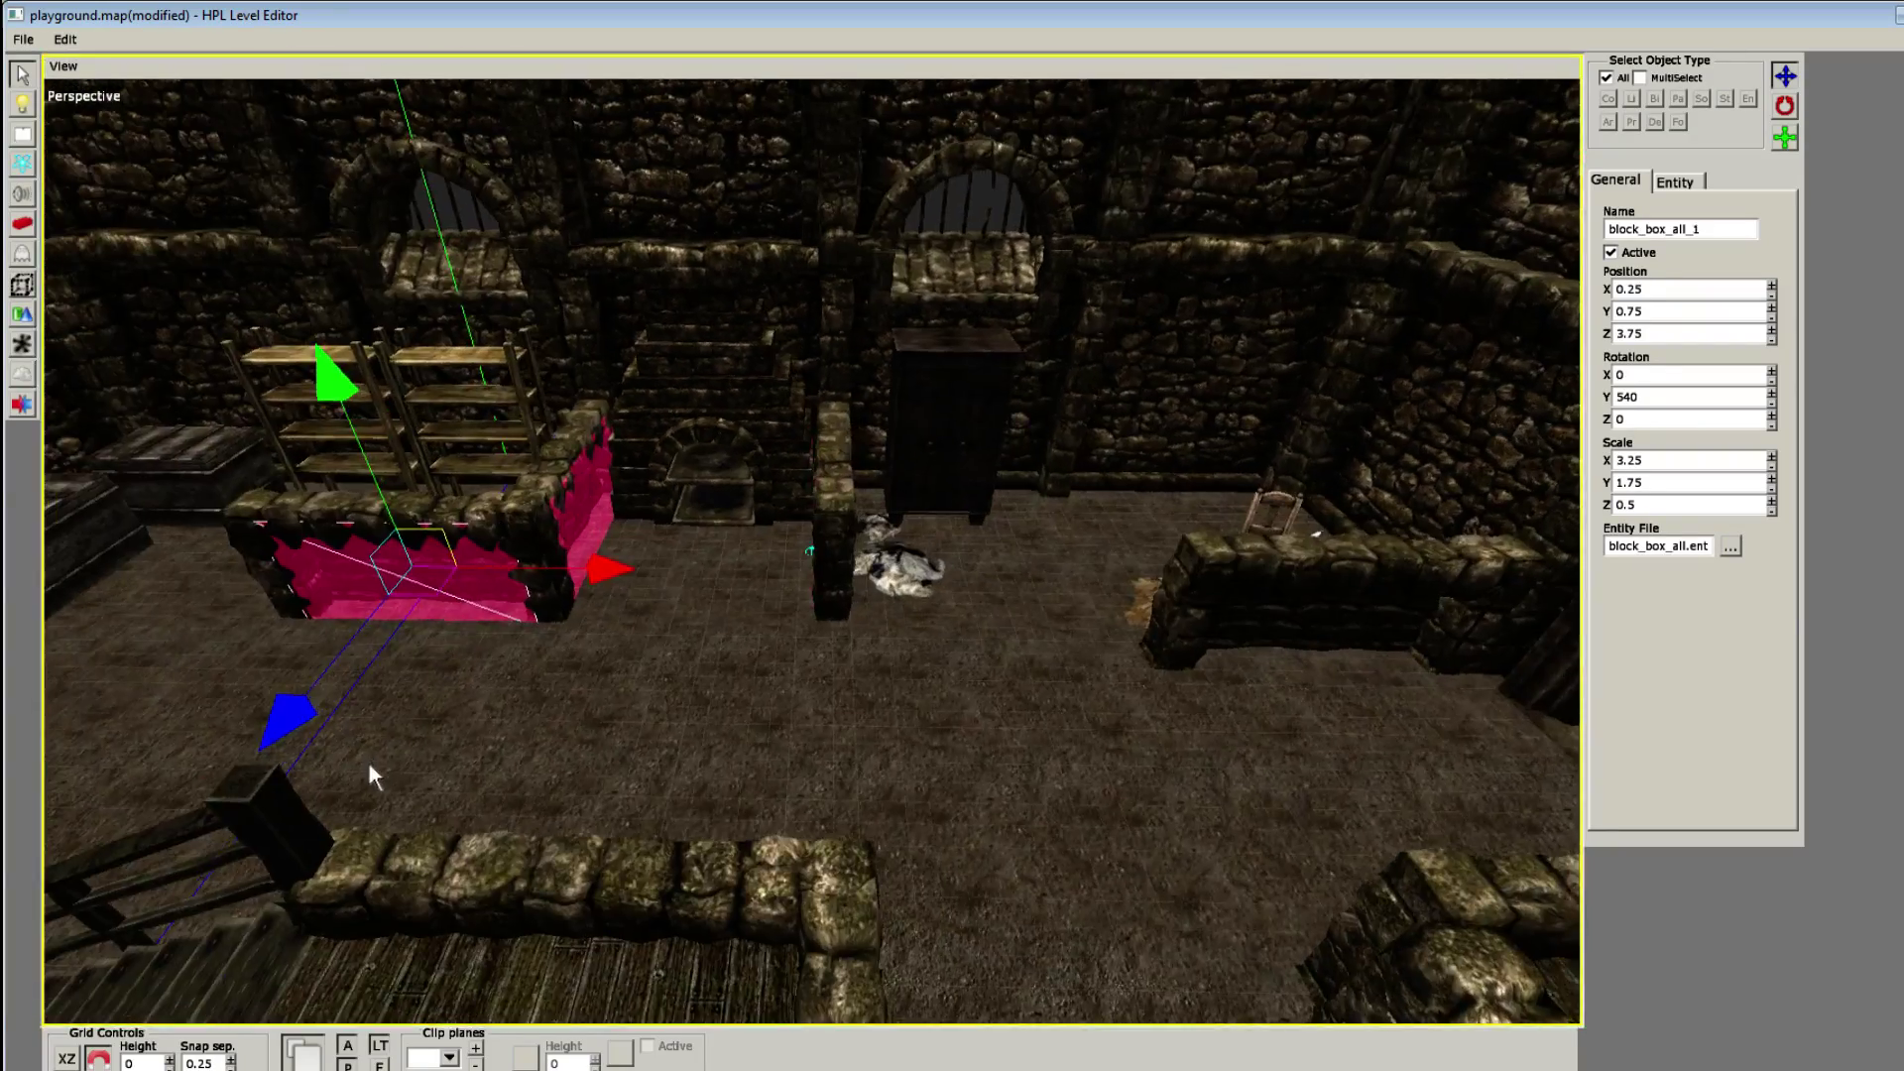
key(ctrl+d)
drag(601, 563, 1418, 591)
alt+drag(1418, 591, 1056, 608)
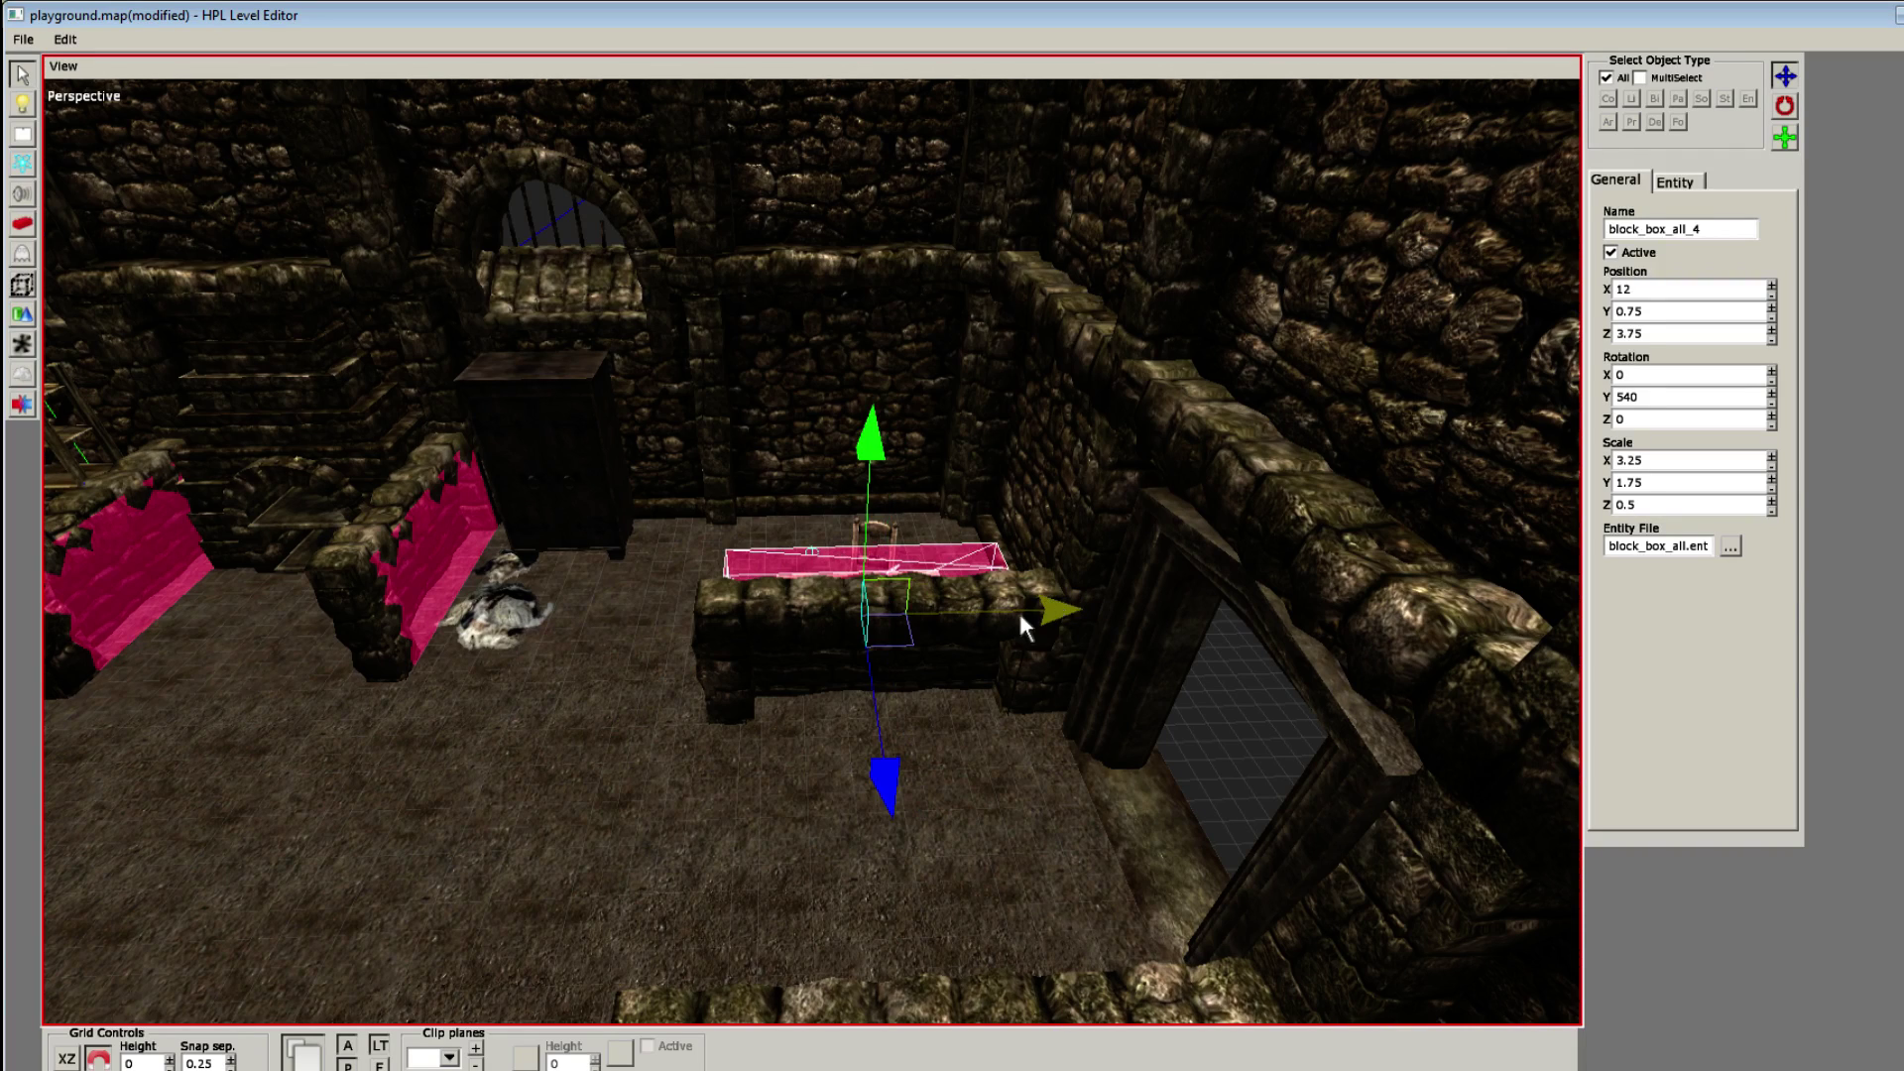
drag(884, 784, 940, 836)
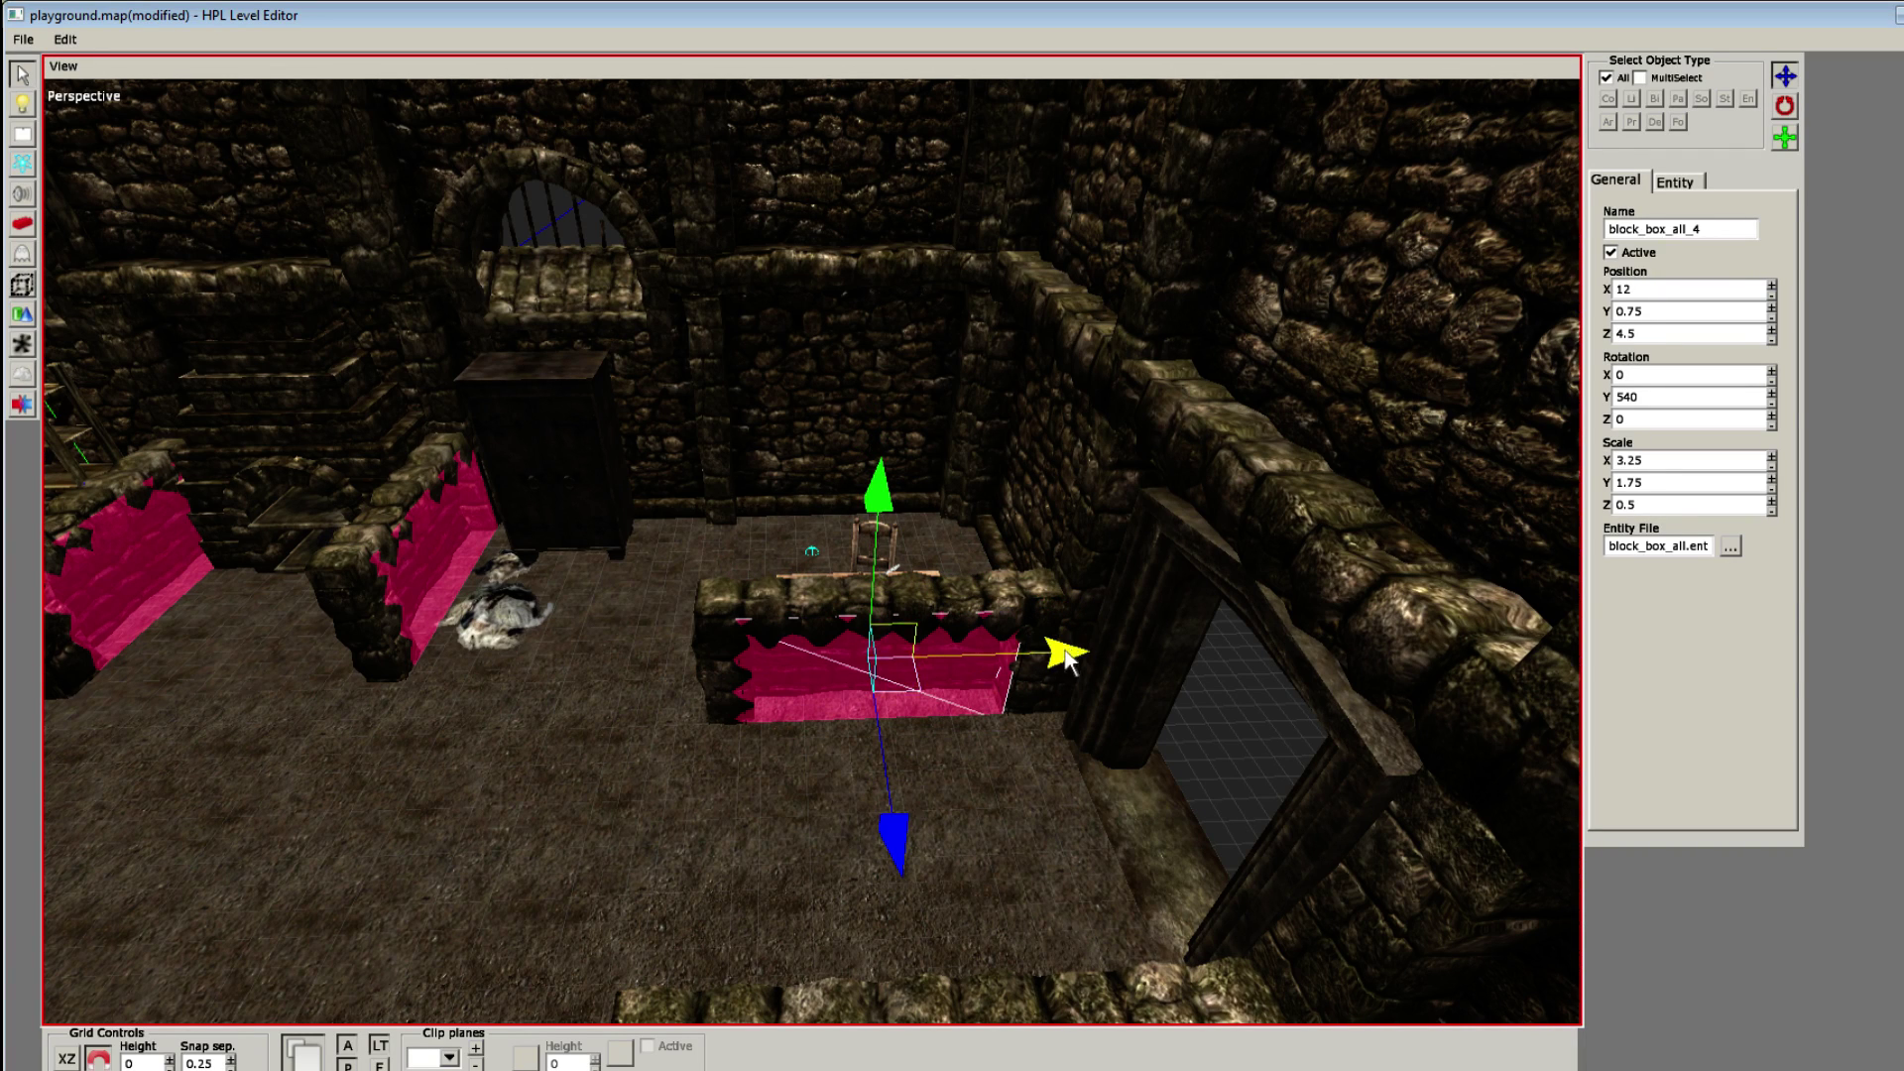
Step: Duplicate the block box twice to fill the low walls edging the wooden platforms across the room
mouse_move(1062, 643)
alt+mouse_down()
mouse_move(955, 728)
mouse_move(700, 791)
mouse_move(567, 639)
mouse_move(998, 556)
mouse_move(615, 694)
mouse_move(712, 575)
mouse_move(708, 675)
mouse_move(547, 672)
alt+mouse_up()
key(ctrl+d)
key(ctrl+d)
mouse_move(122, 640)
mouse_down()
mouse_move(810, 553)
mouse_move(765, 583)
mouse_move(327, 553)
mouse_up()
Step: Duplicate the block box beside the wardrobe into the far platform's side wall at X 10, Z 10.75, and save the map
click(328, 552)
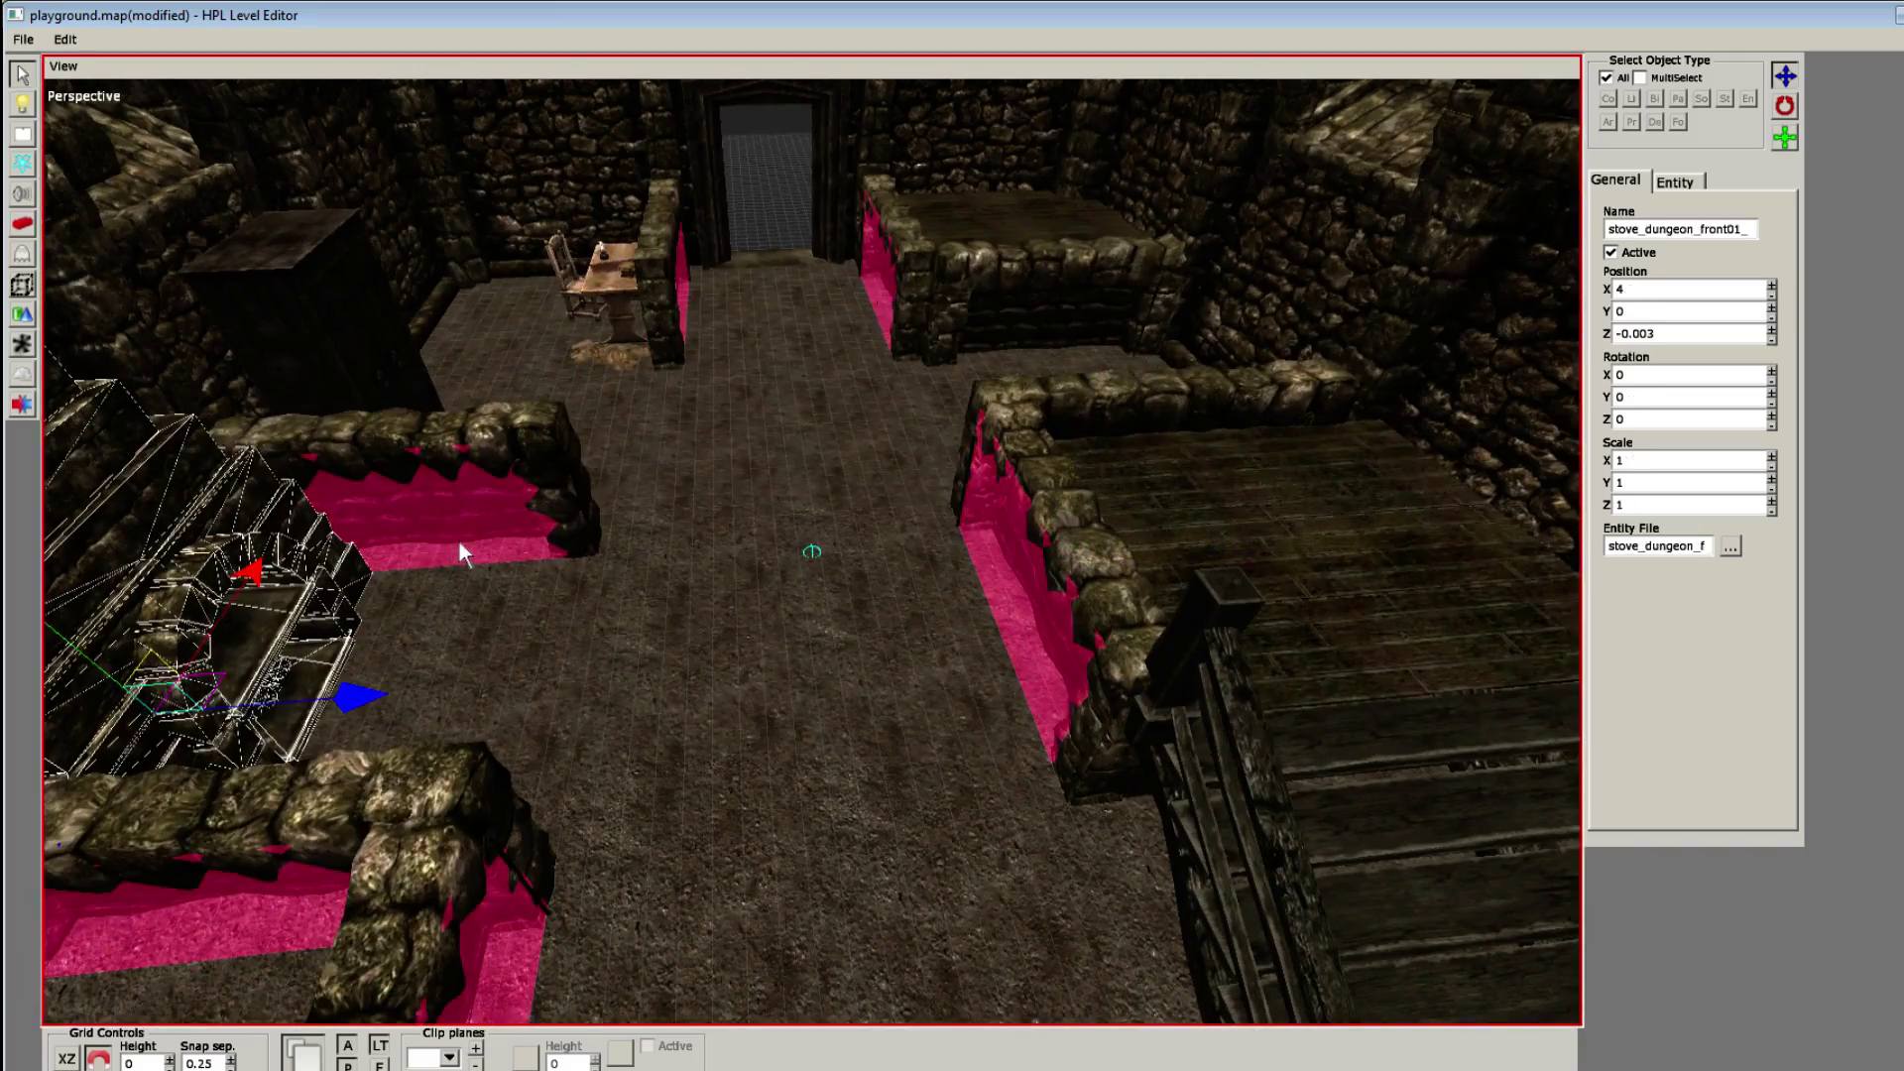
click(460, 546)
alt+drag(564, 555, 1216, 515)
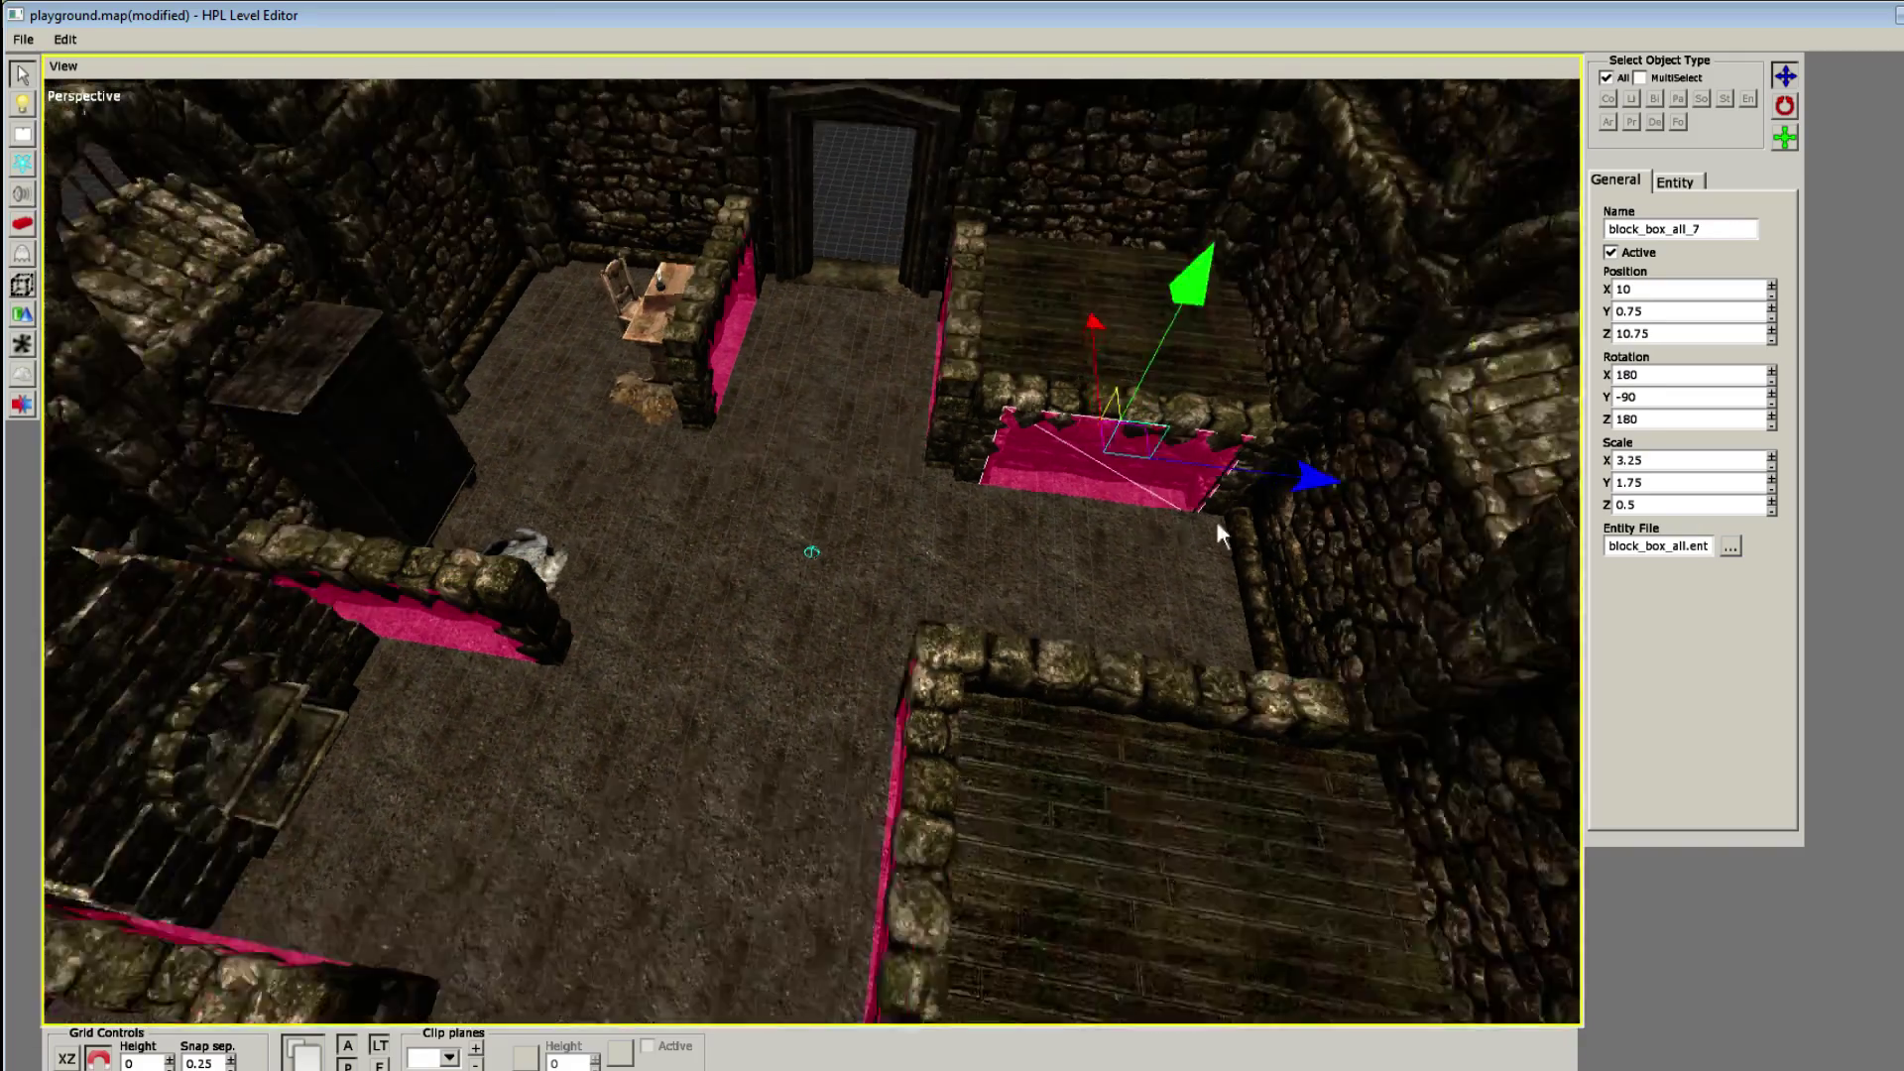
alt+middle_drag(1217, 524, 922, 485)
click(923, 485)
key(ctrl+s)
Step: Add a block box copy to the opposite platform's side wall at X 6, Z 10.5, and save the map
alt+drag(666, 553, 504, 652)
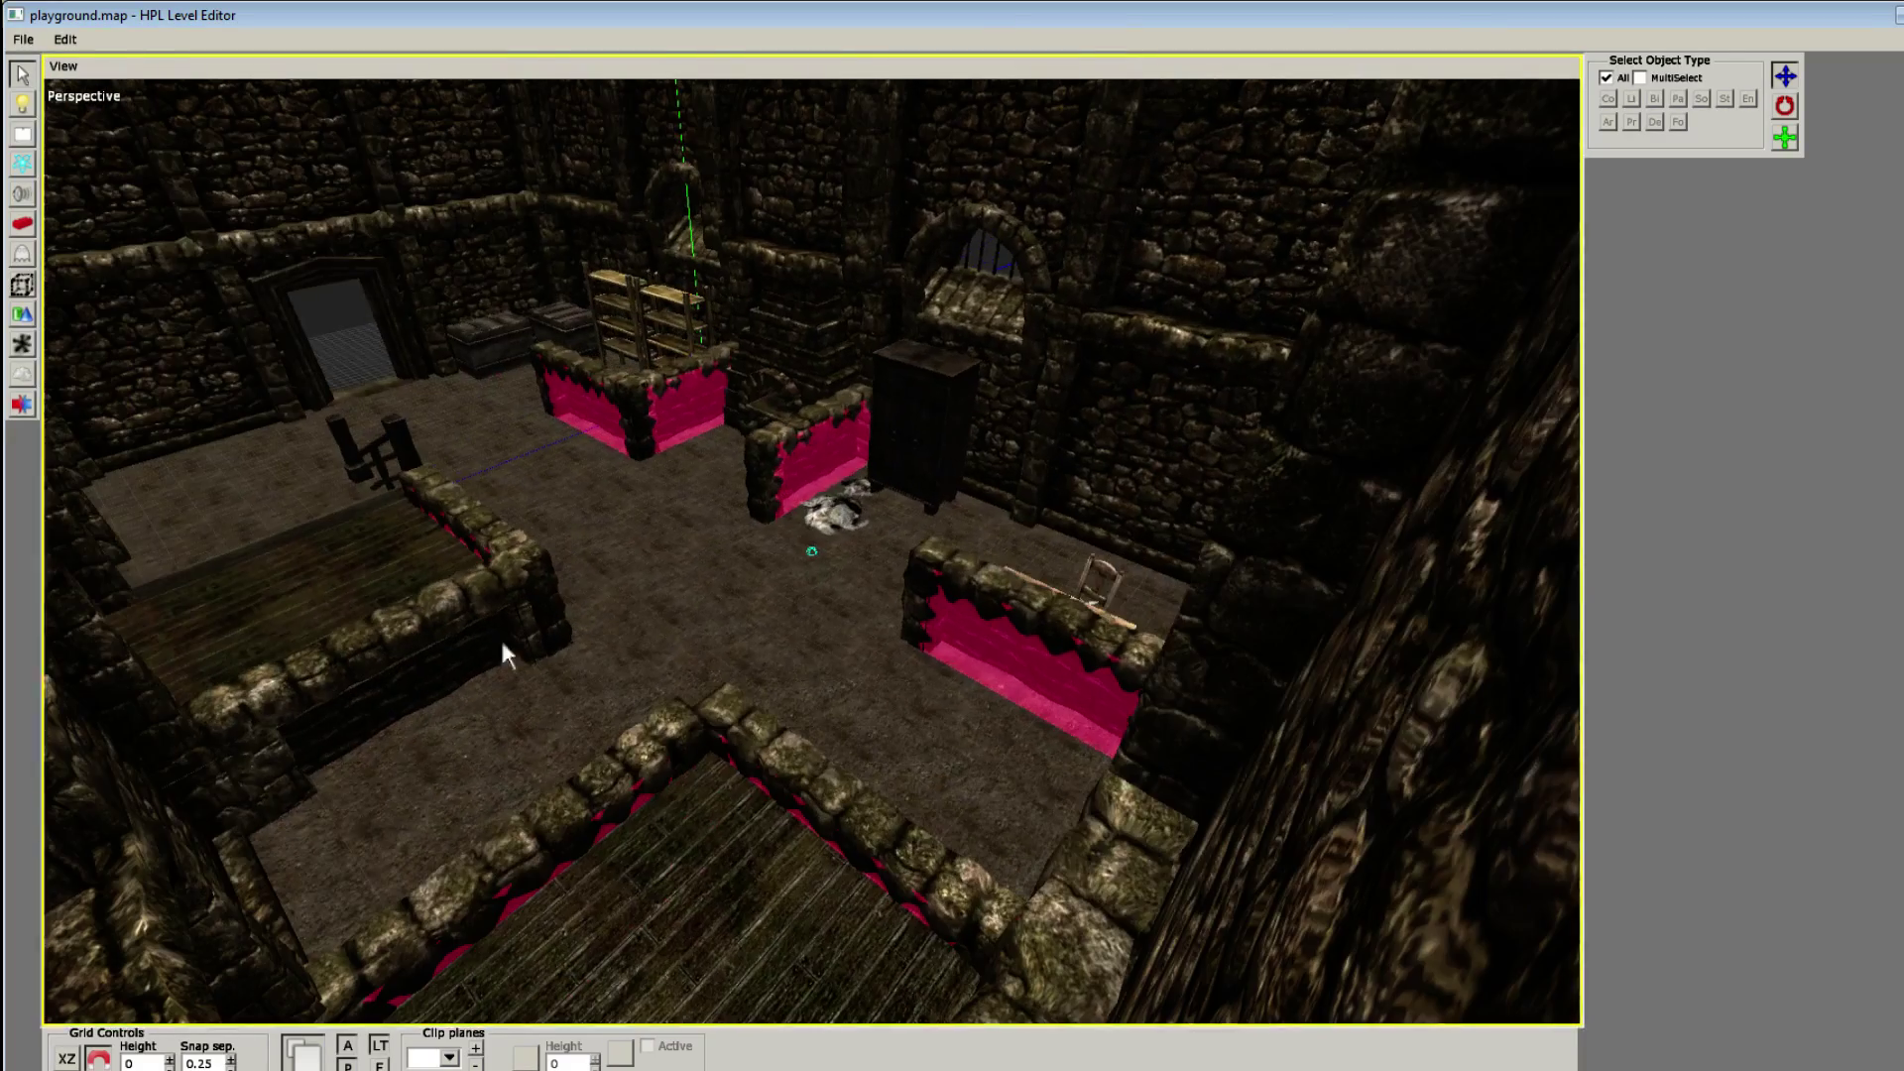
click(821, 469)
shift+drag(684, 551, 635, 698)
alt+middle_drag(634, 699, 1164, 628)
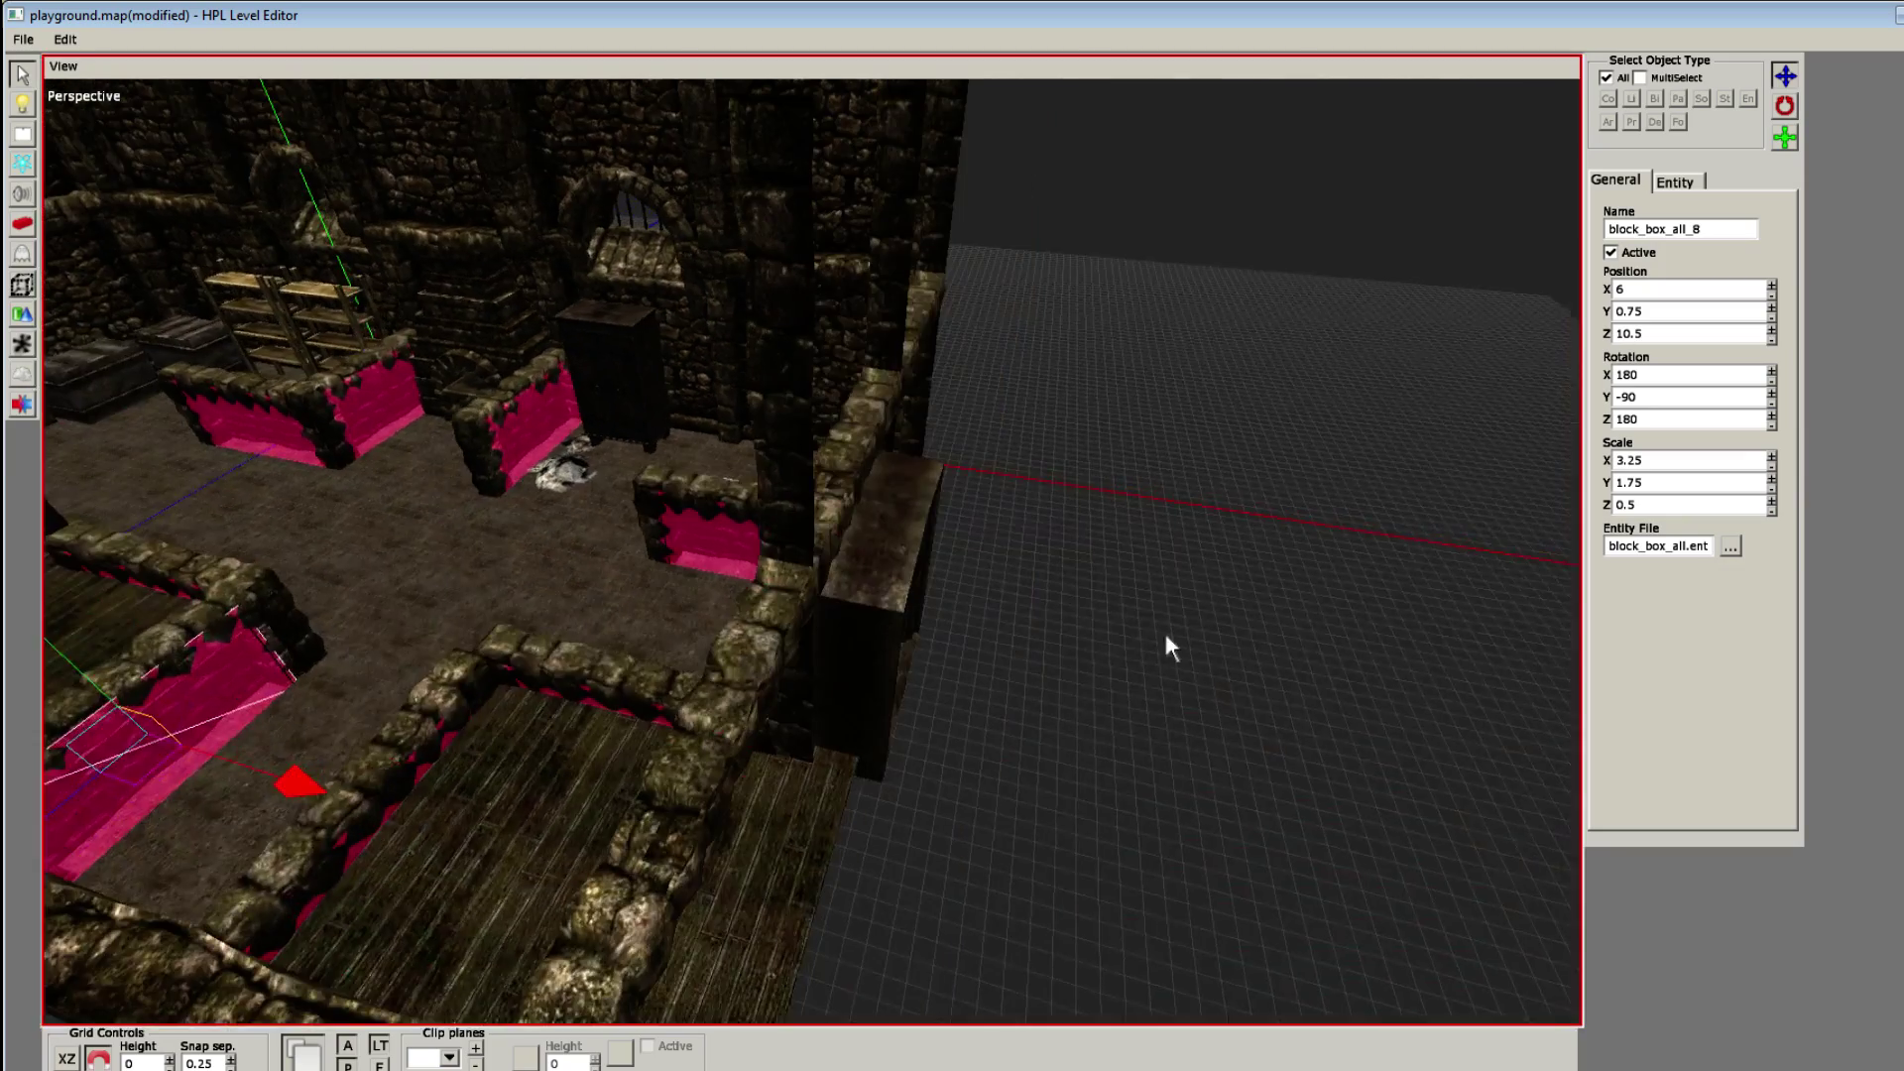
click(1164, 628)
key(ctrl+s)
alt+drag(1164, 628, 766, 586)
scroll(730, 551, up, 5)
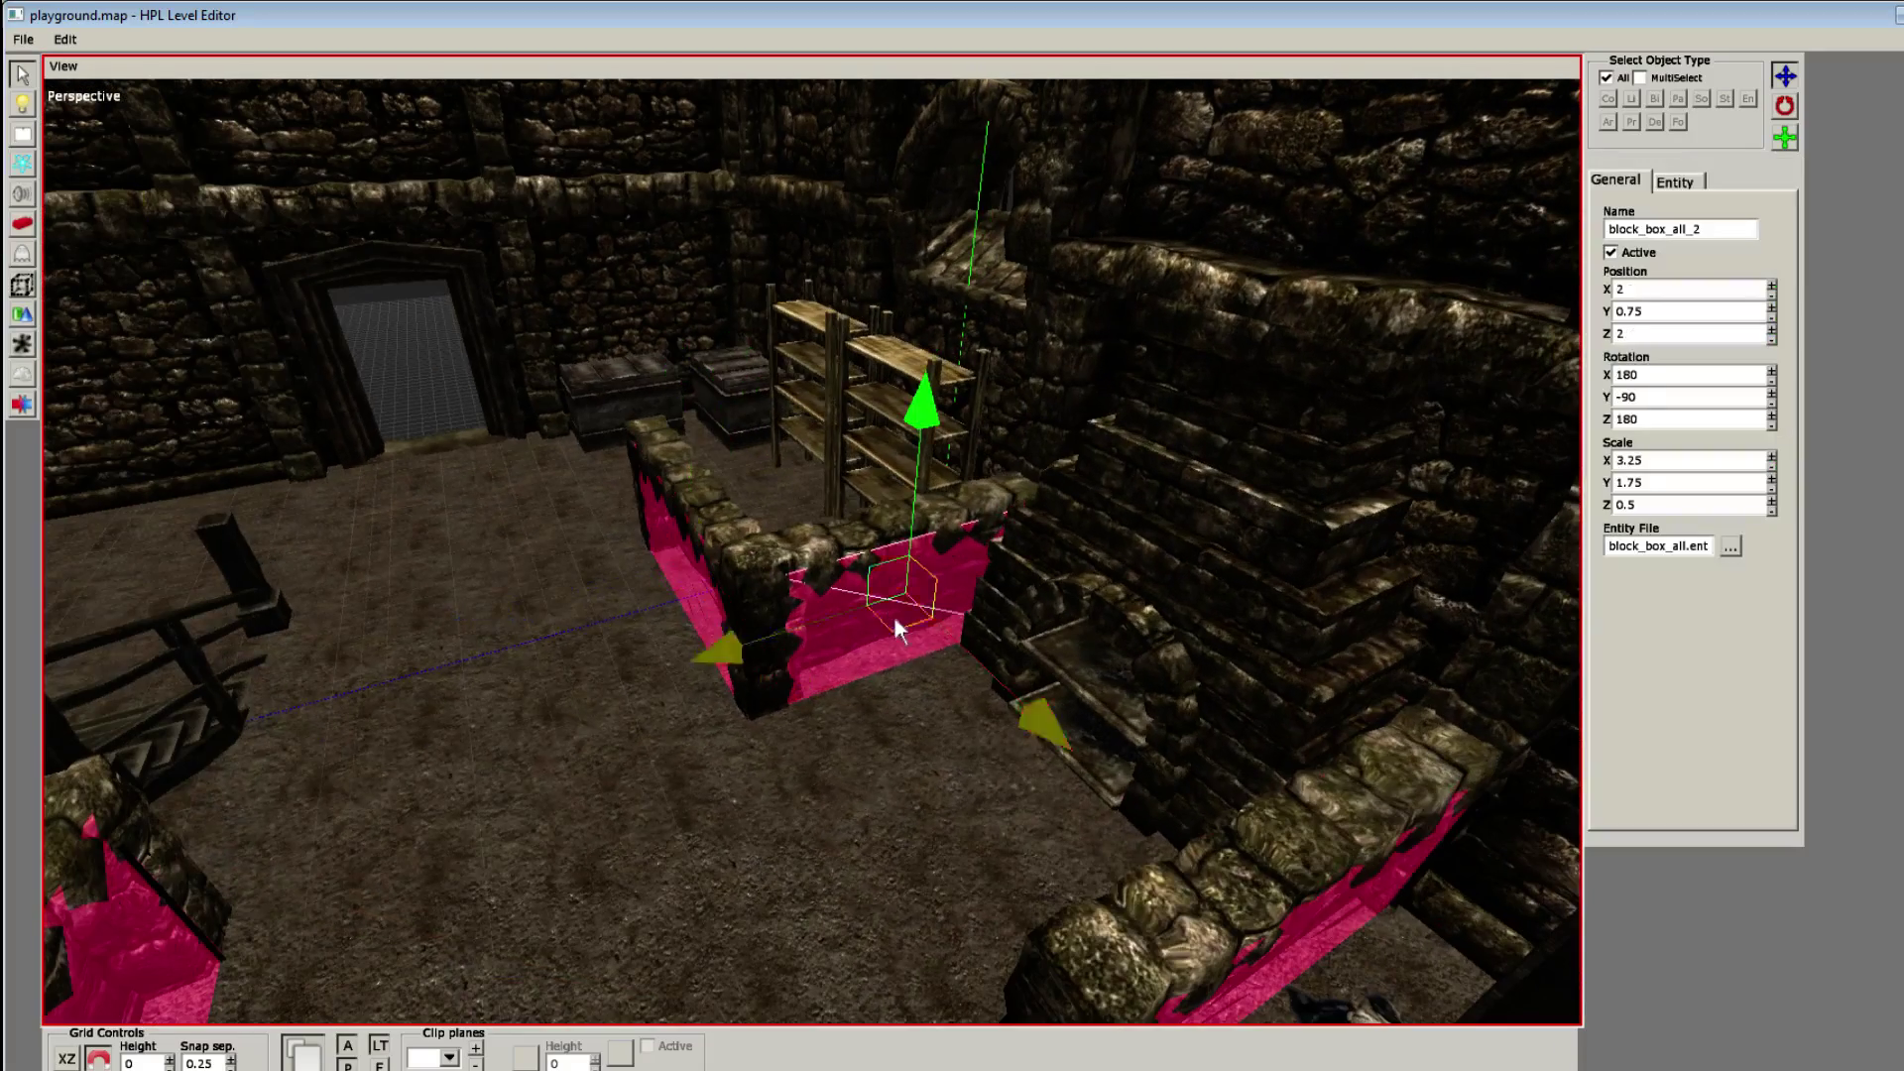
drag(894, 616, 296, 728)
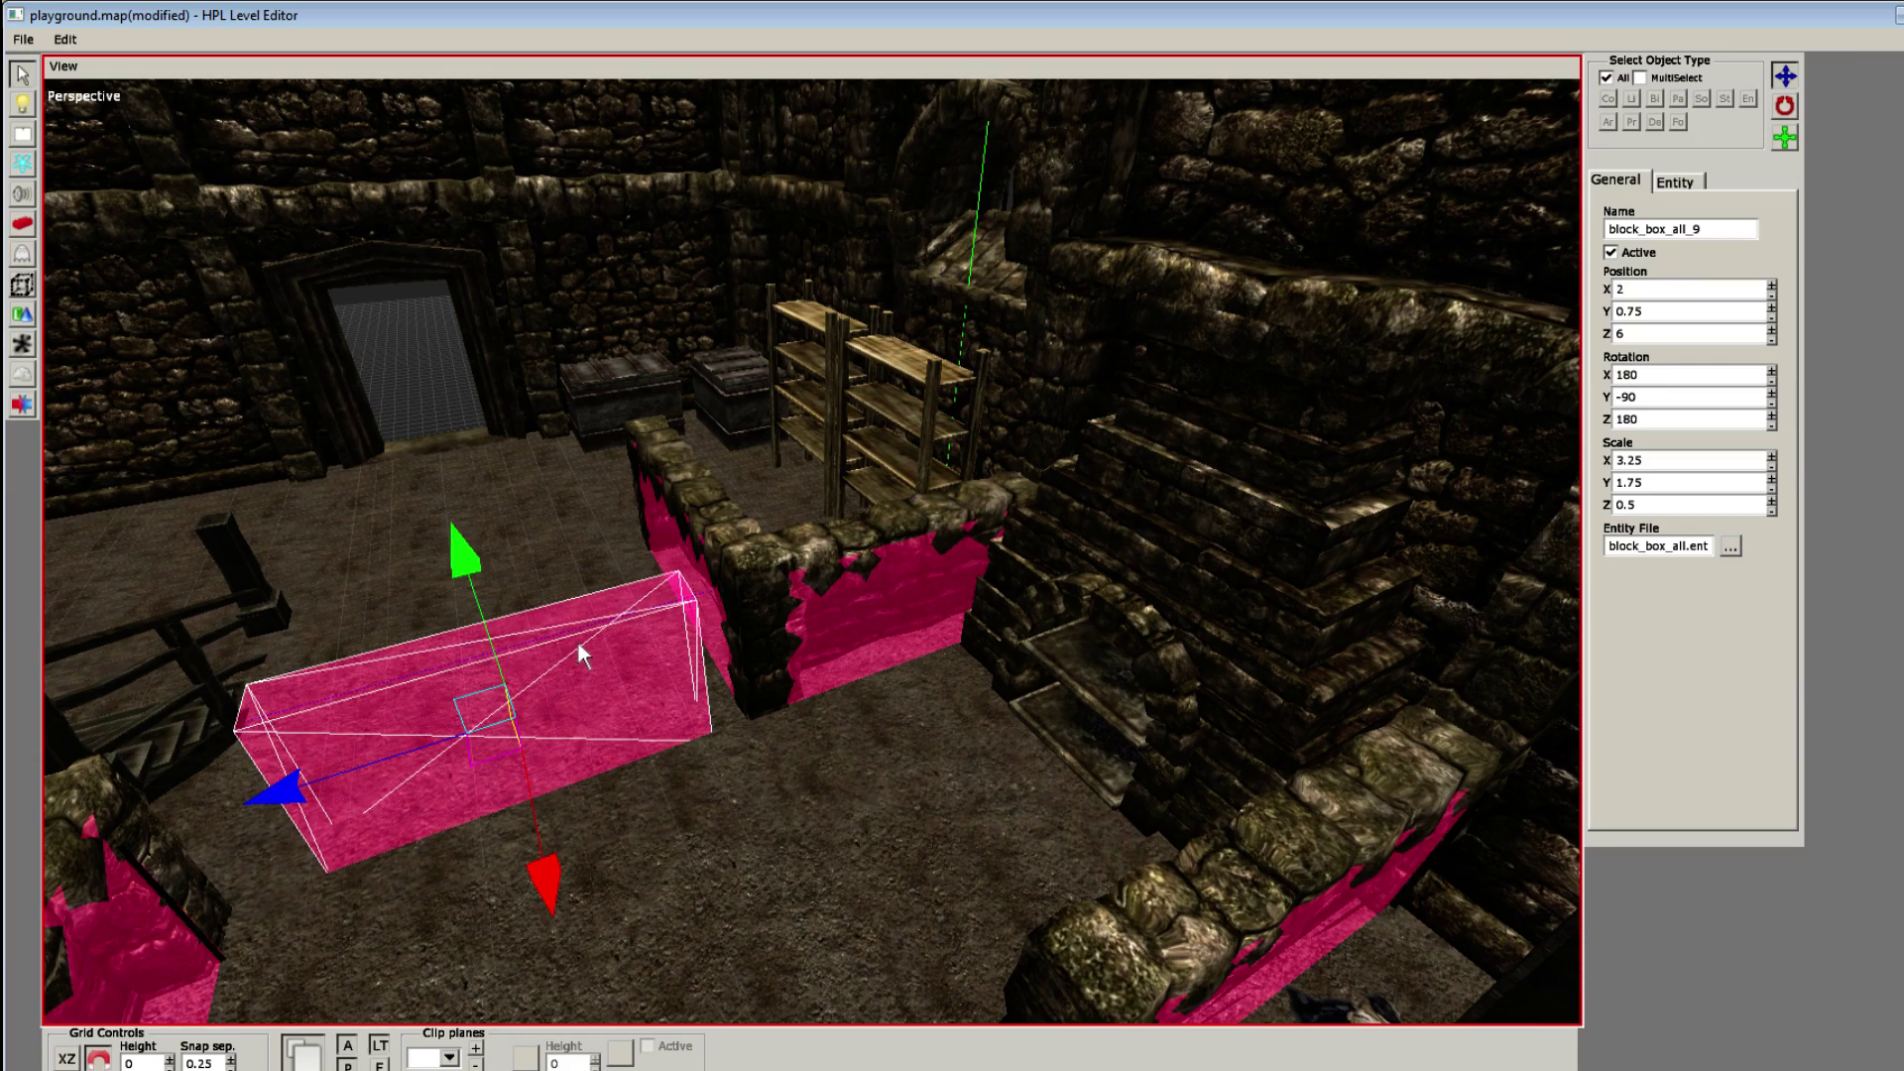
key(Delete)
key(ctrl+s)
Step: Choose the prison entity from the door category for the open doorway beside the crates
alt+drag(578, 654, 643, 617)
key(7)
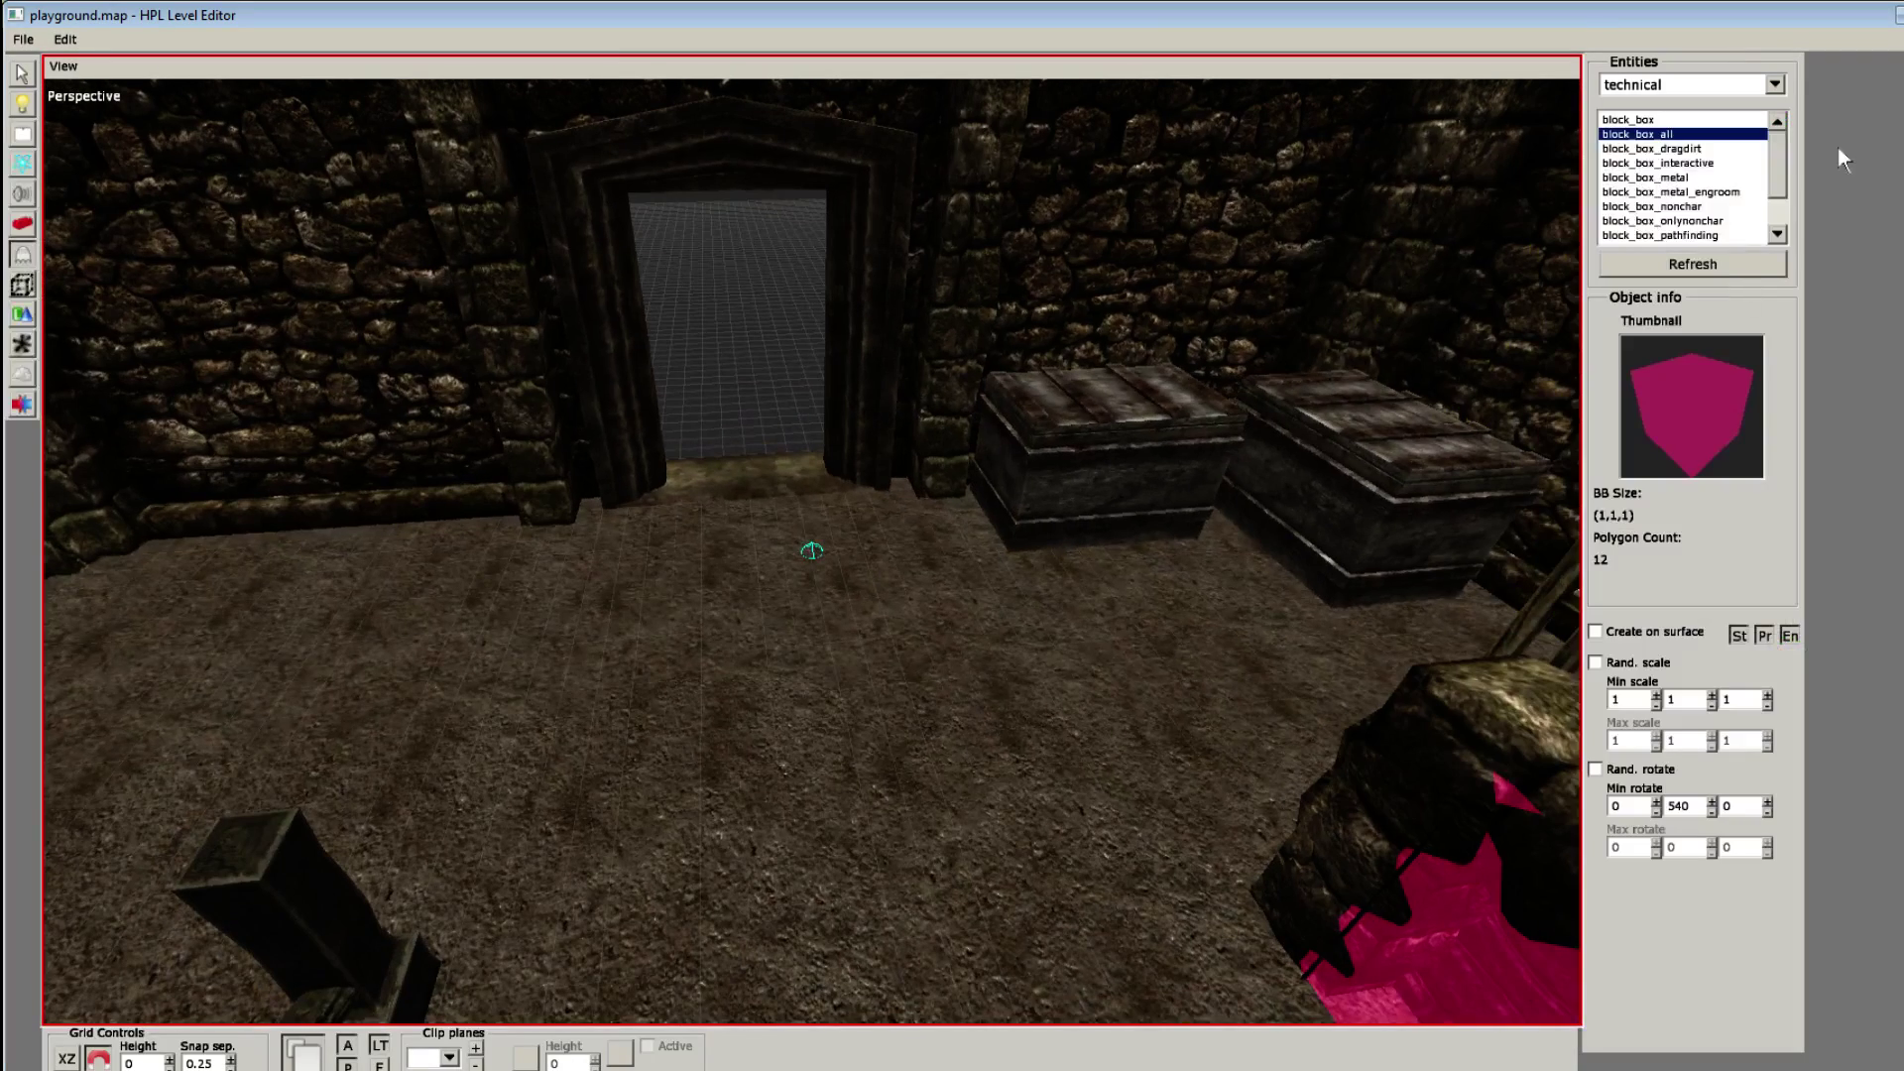
click(1779, 86)
scroll(1644, 167, up, 2)
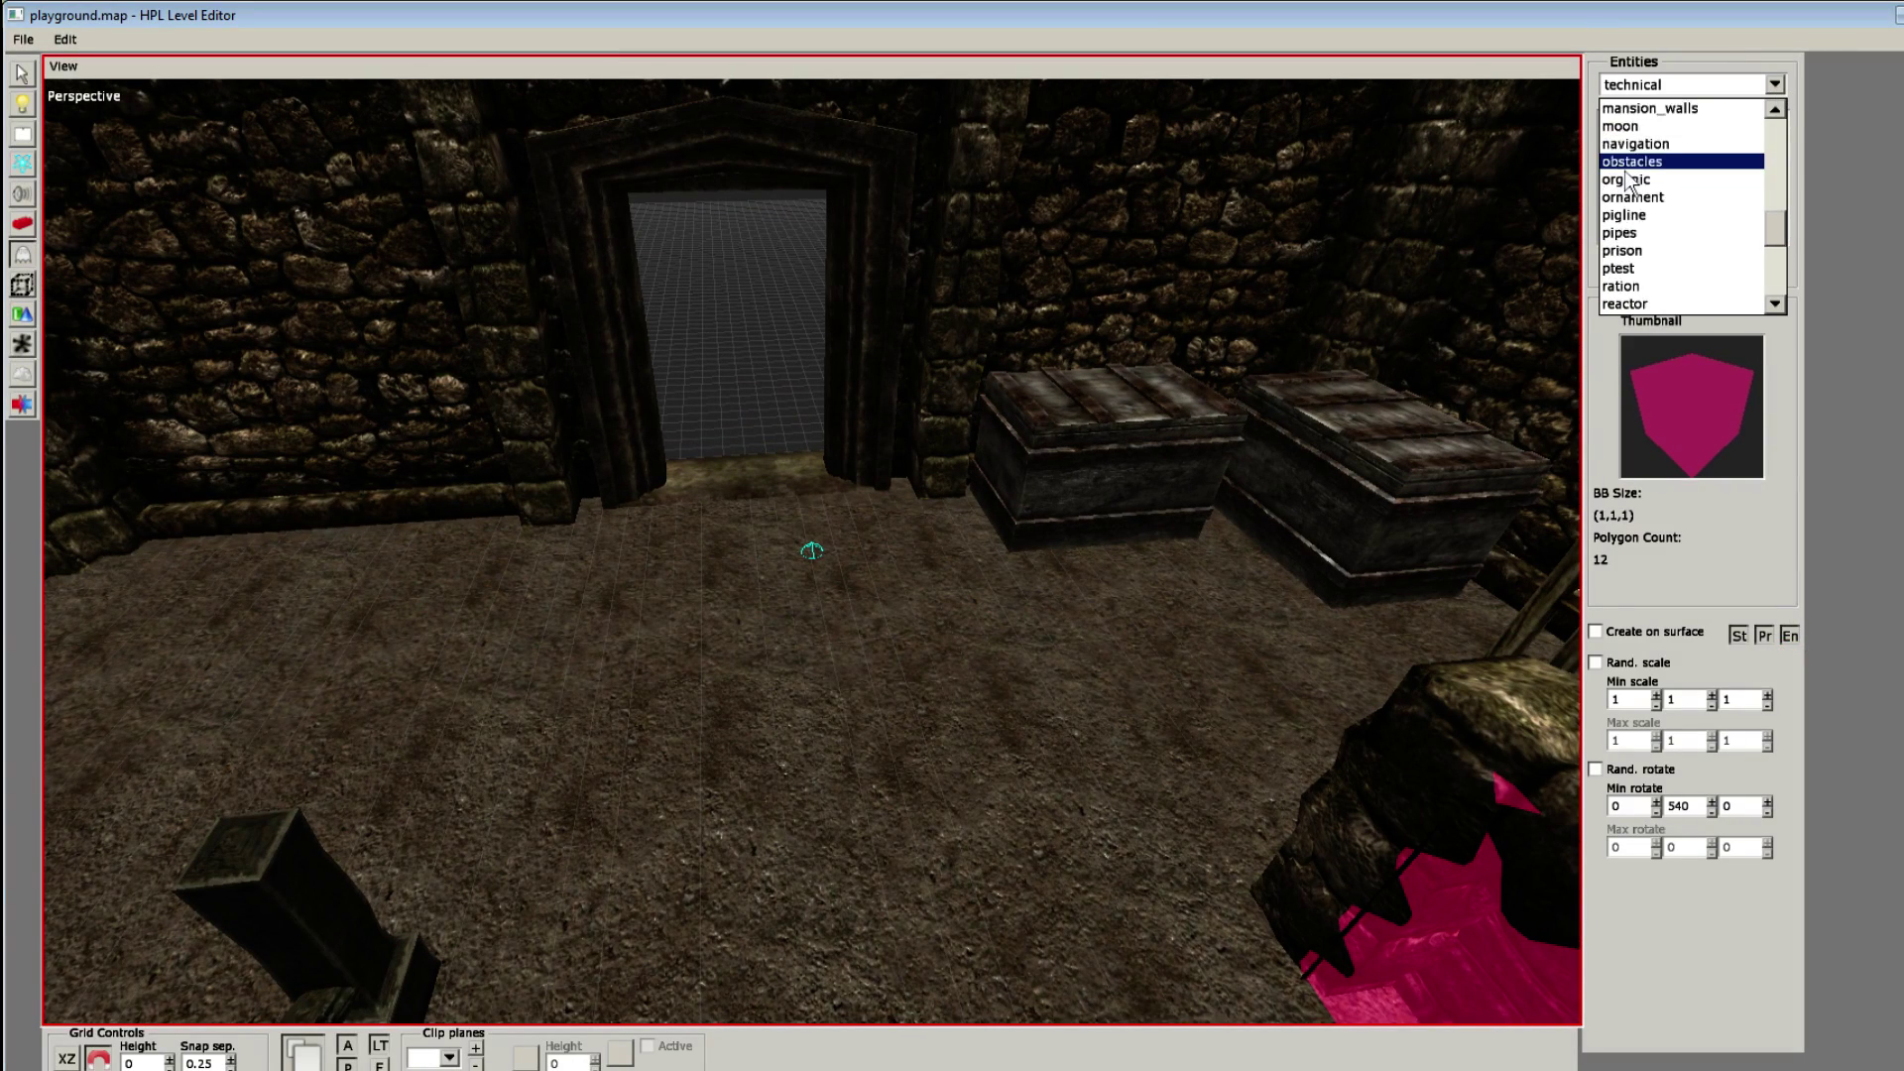
scroll(1632, 183, up, 2)
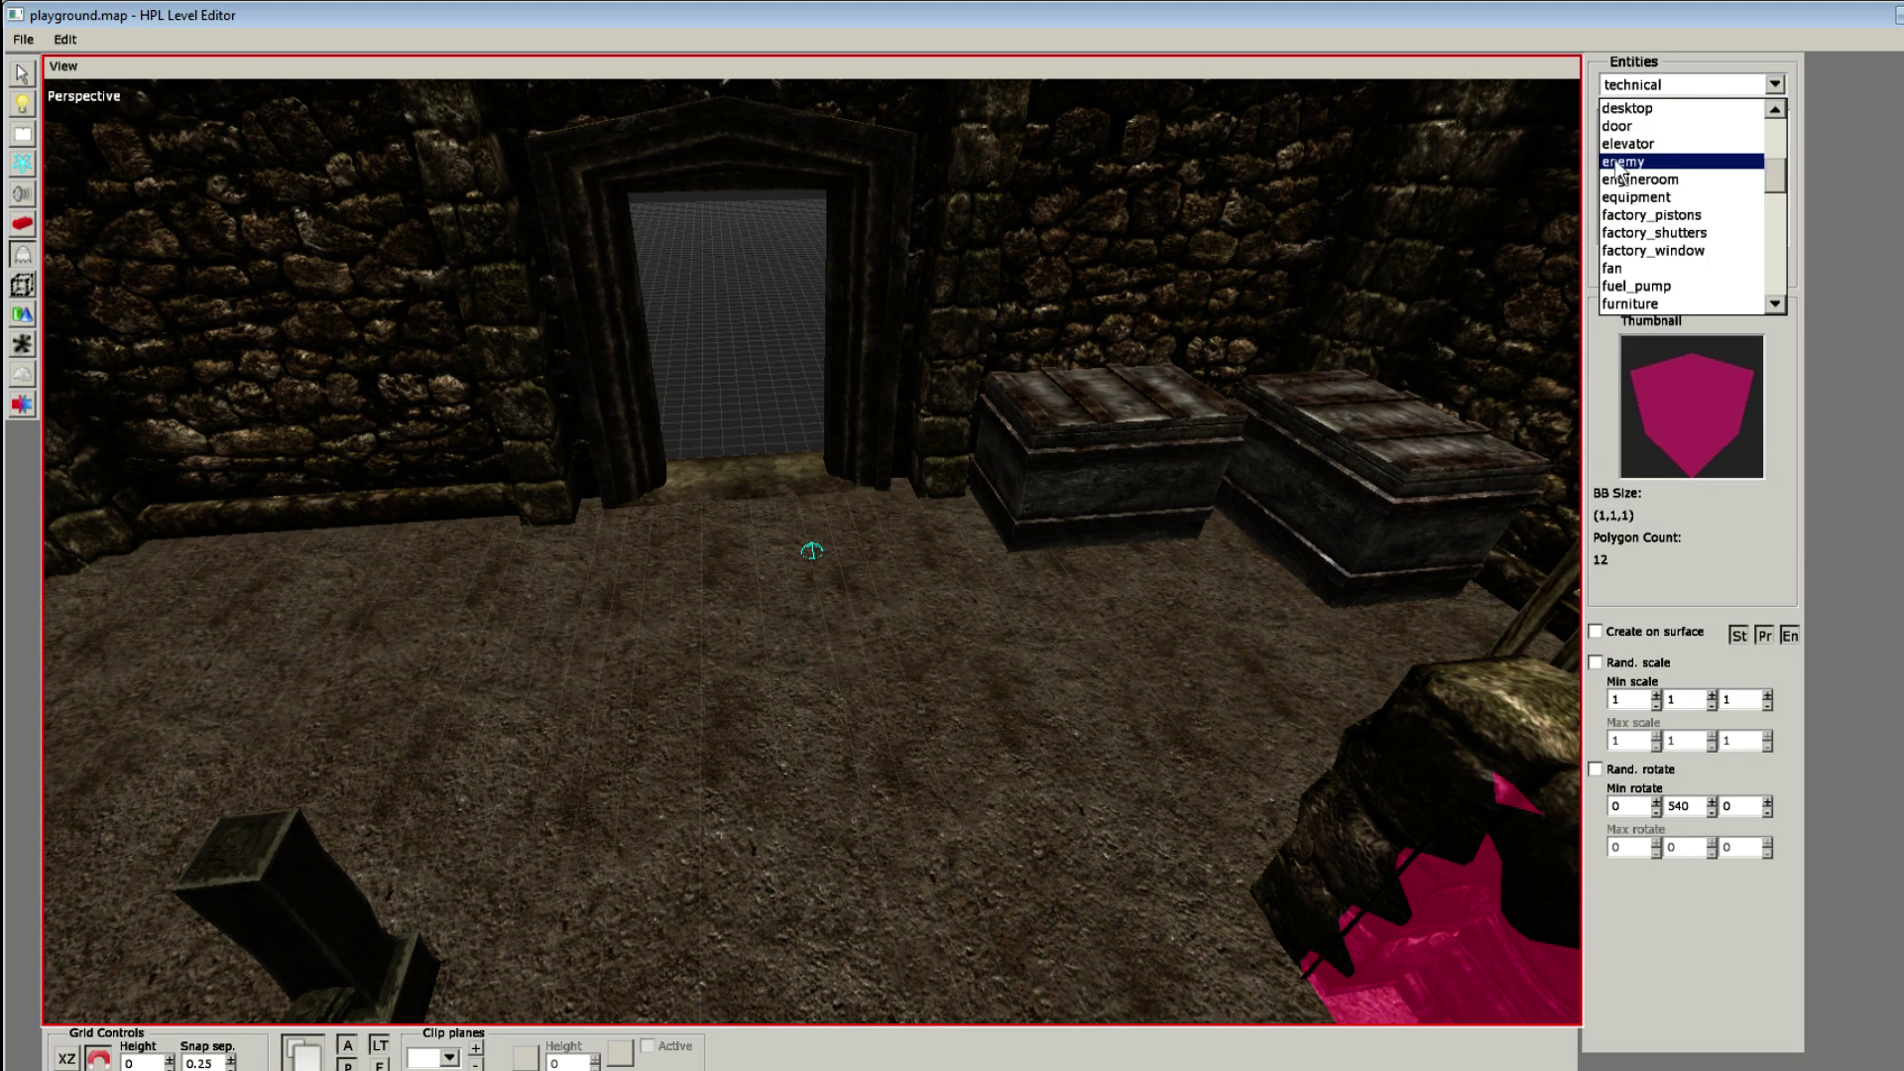
scroll(1618, 171, up, 1)
click(1618, 180)
scroll(1686, 183, down, 3)
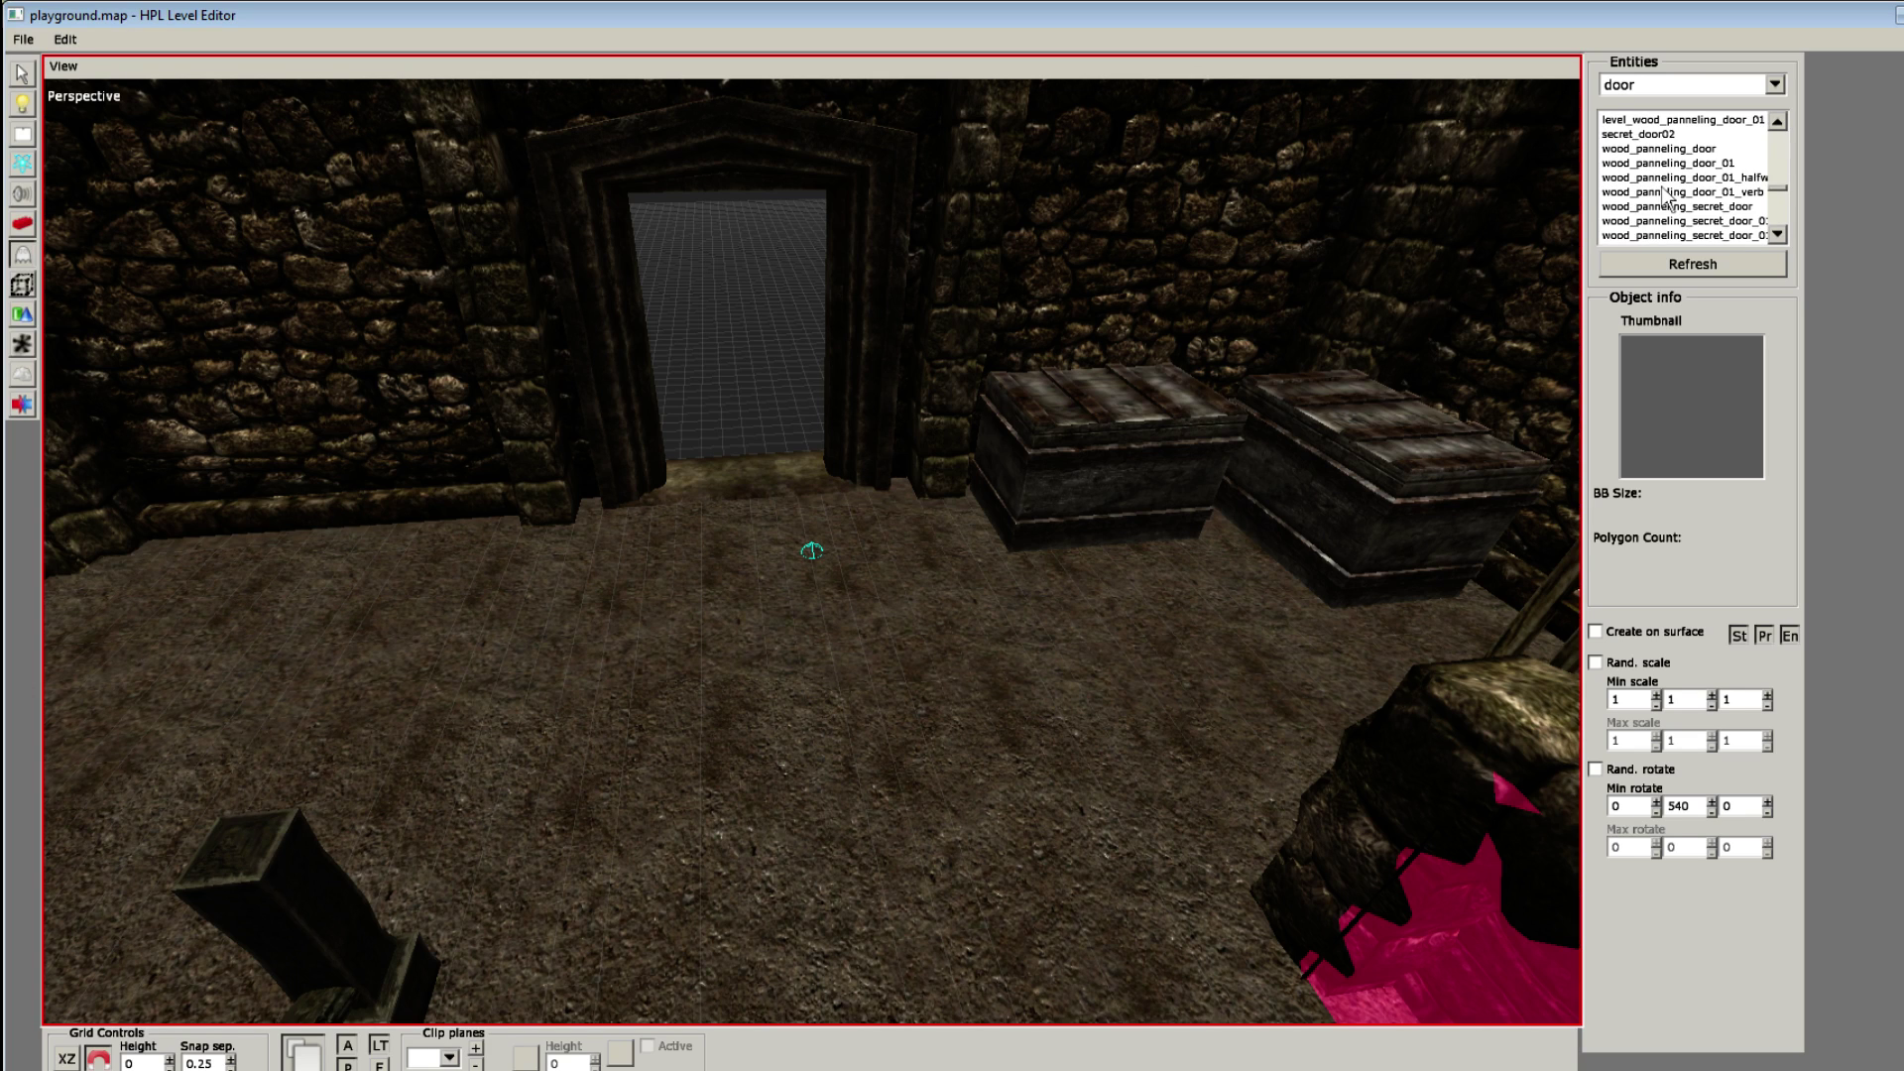
click(1636, 150)
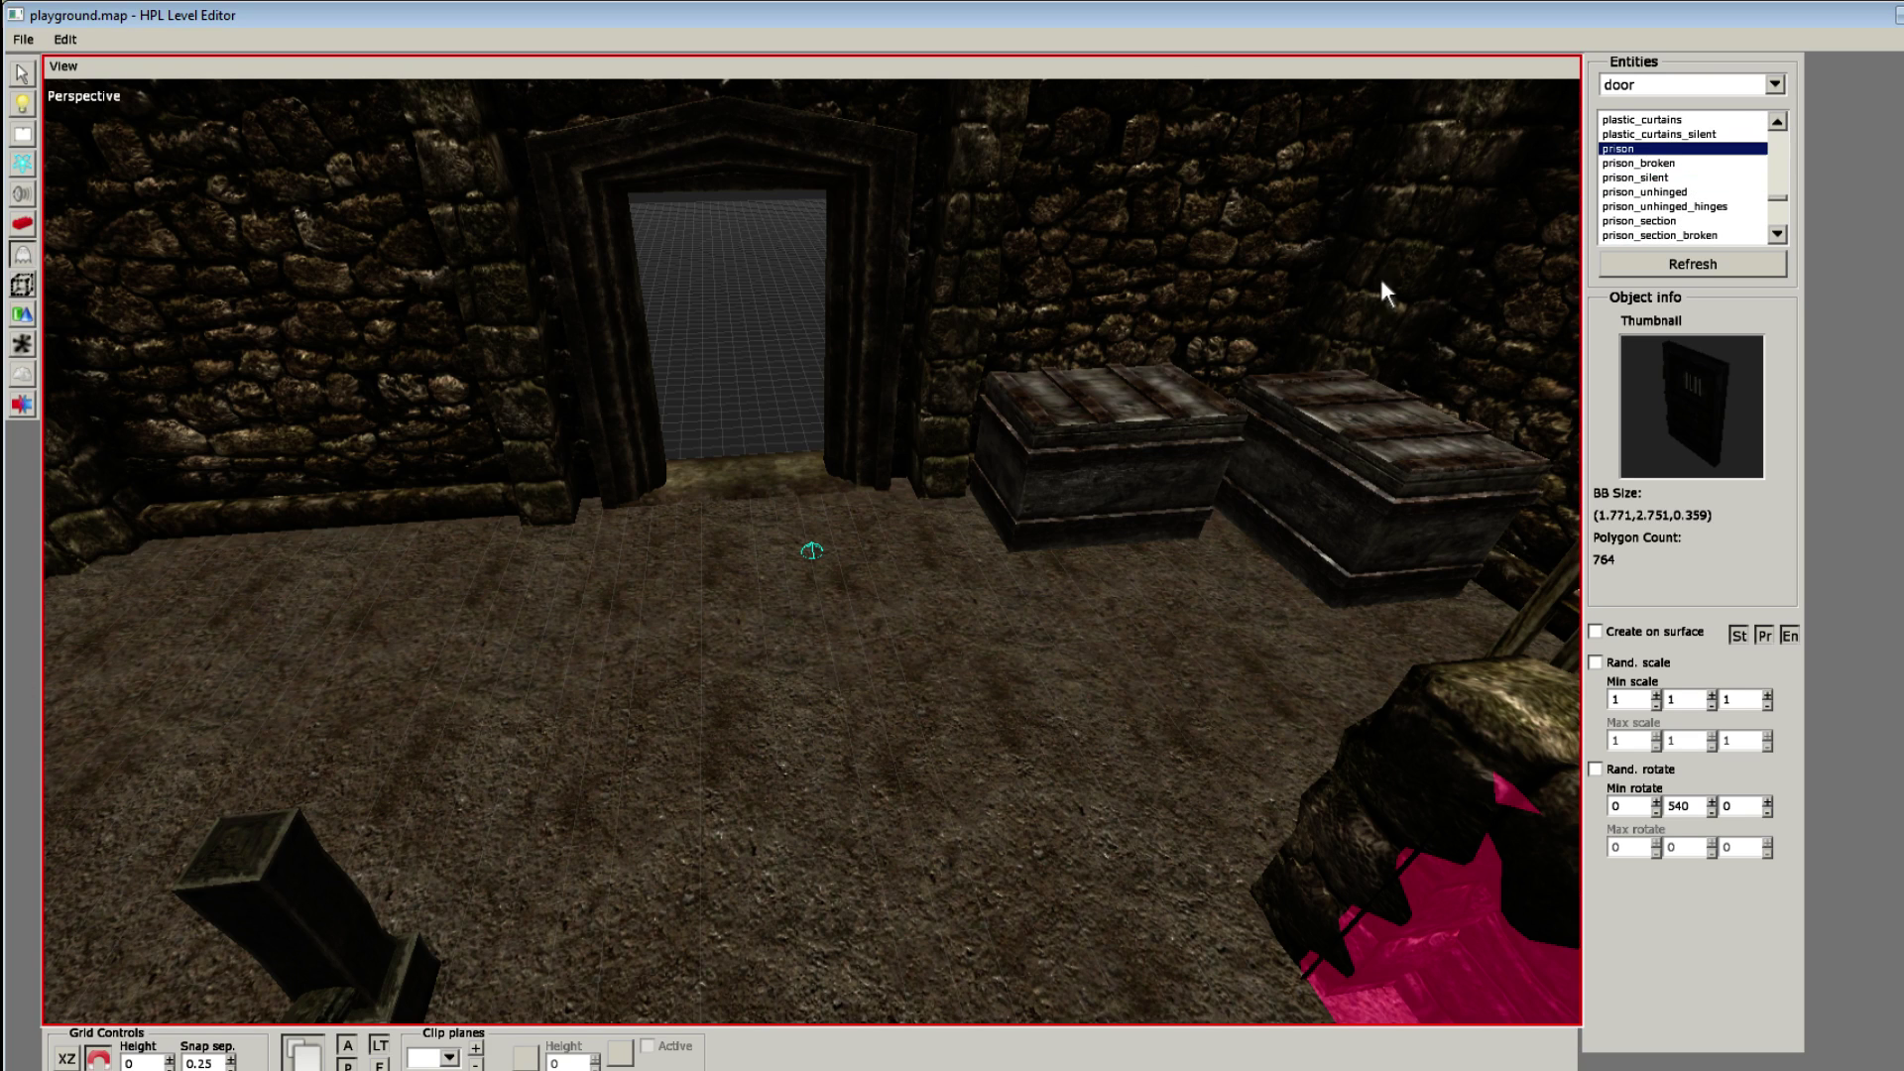
Step: Place prison doors with Y rotation 630 in the doorway beside the crates and in the opposite doorway, and save the map
shift+drag(757, 693, 784, 673)
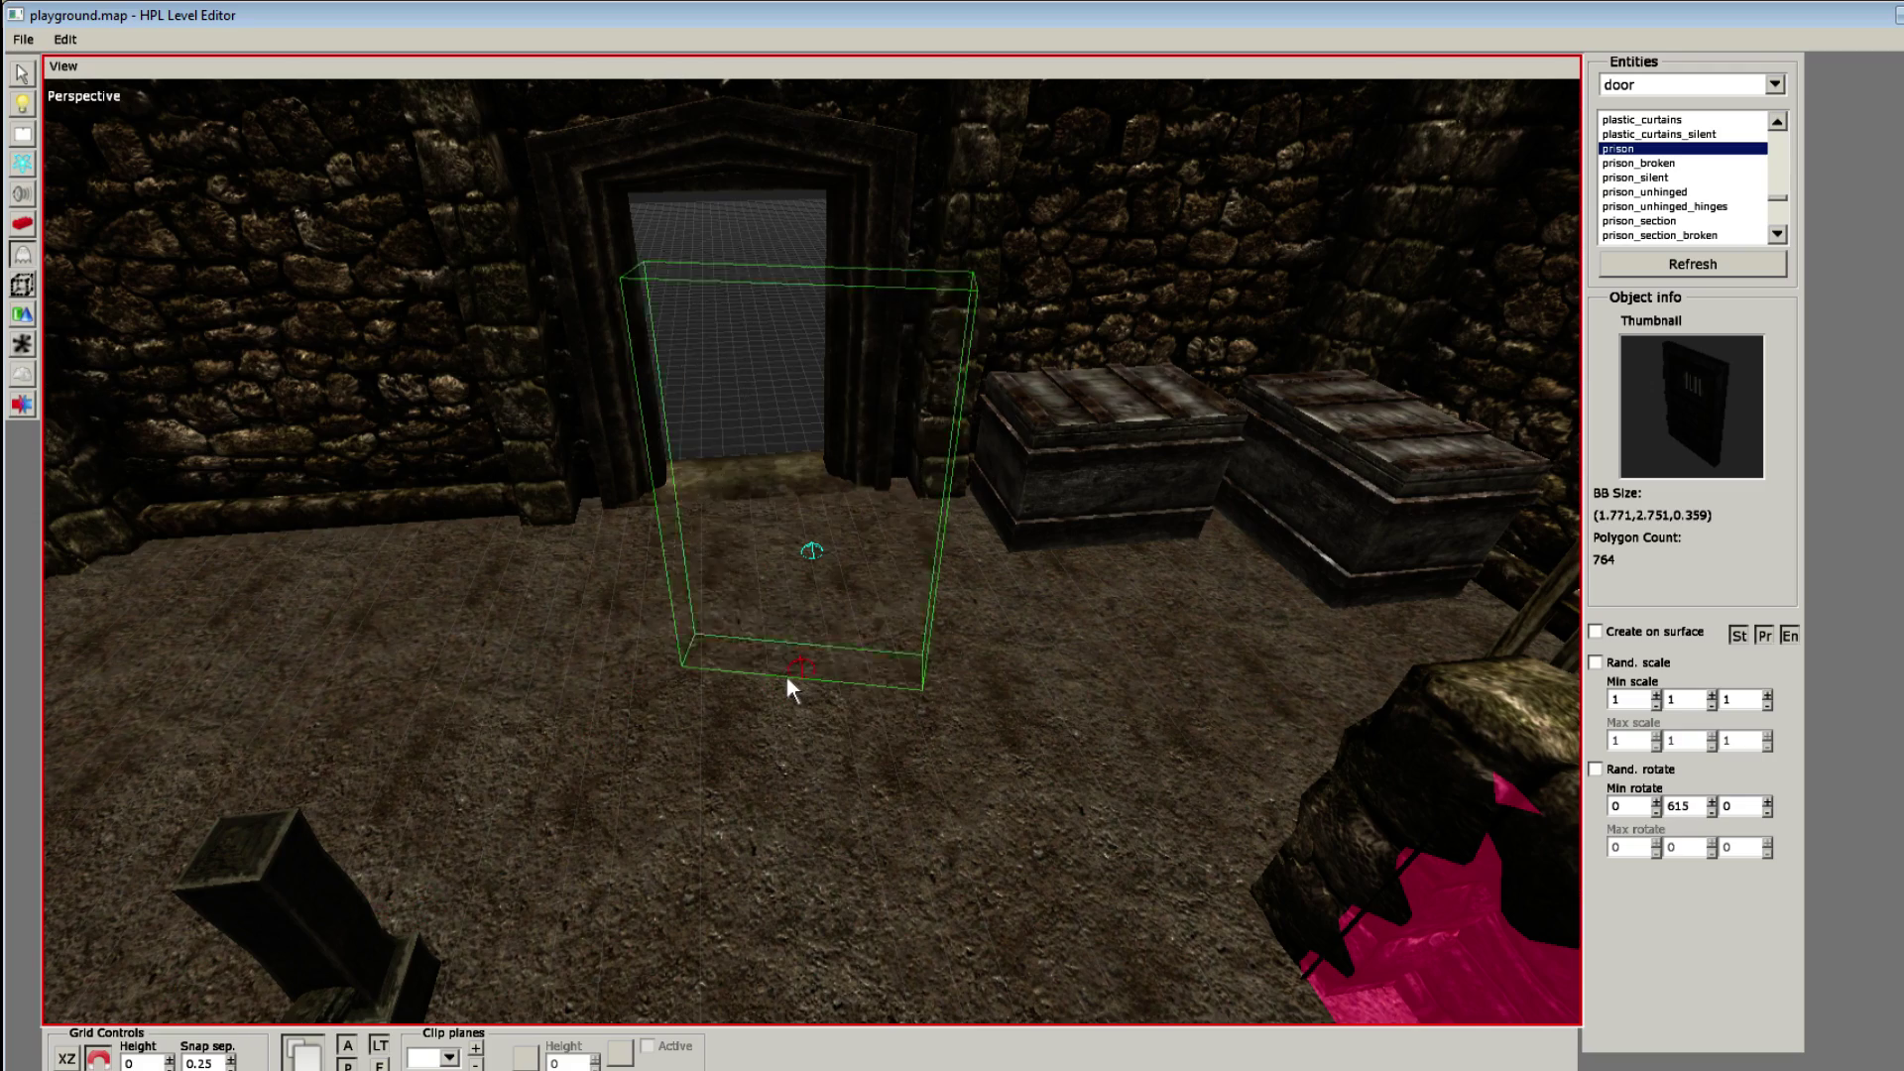
middle_drag(717, 641, 677, 716)
scroll(695, 714, up, 5)
click(741, 708)
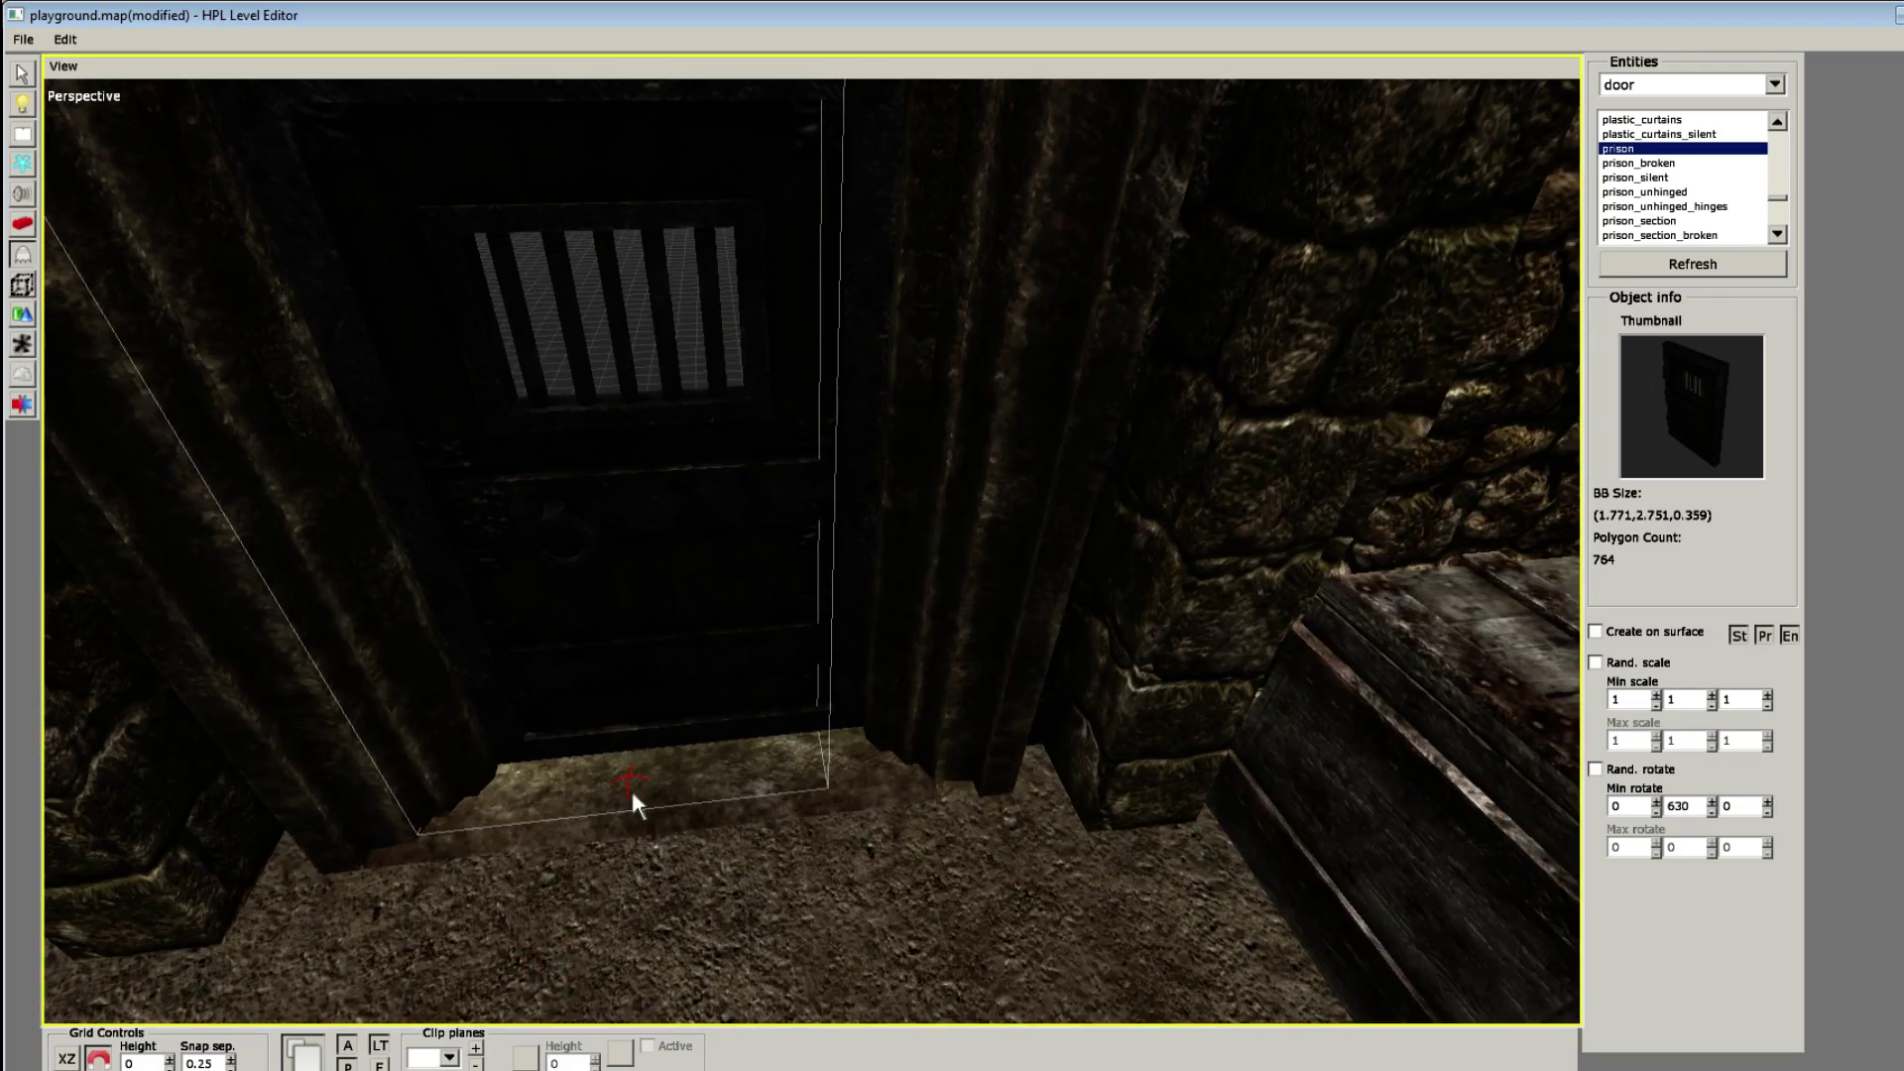
middle_drag(622, 798, 117, 383)
click(738, 730)
scroll(735, 759, down, 5)
key(ctrl+s)
Step: Hide the viewport's axes and switch the ambient light off and back on to preview the room's lighting
scroll(730, 764, down, 3)
click(350, 1042)
scroll(688, 823, down, 4)
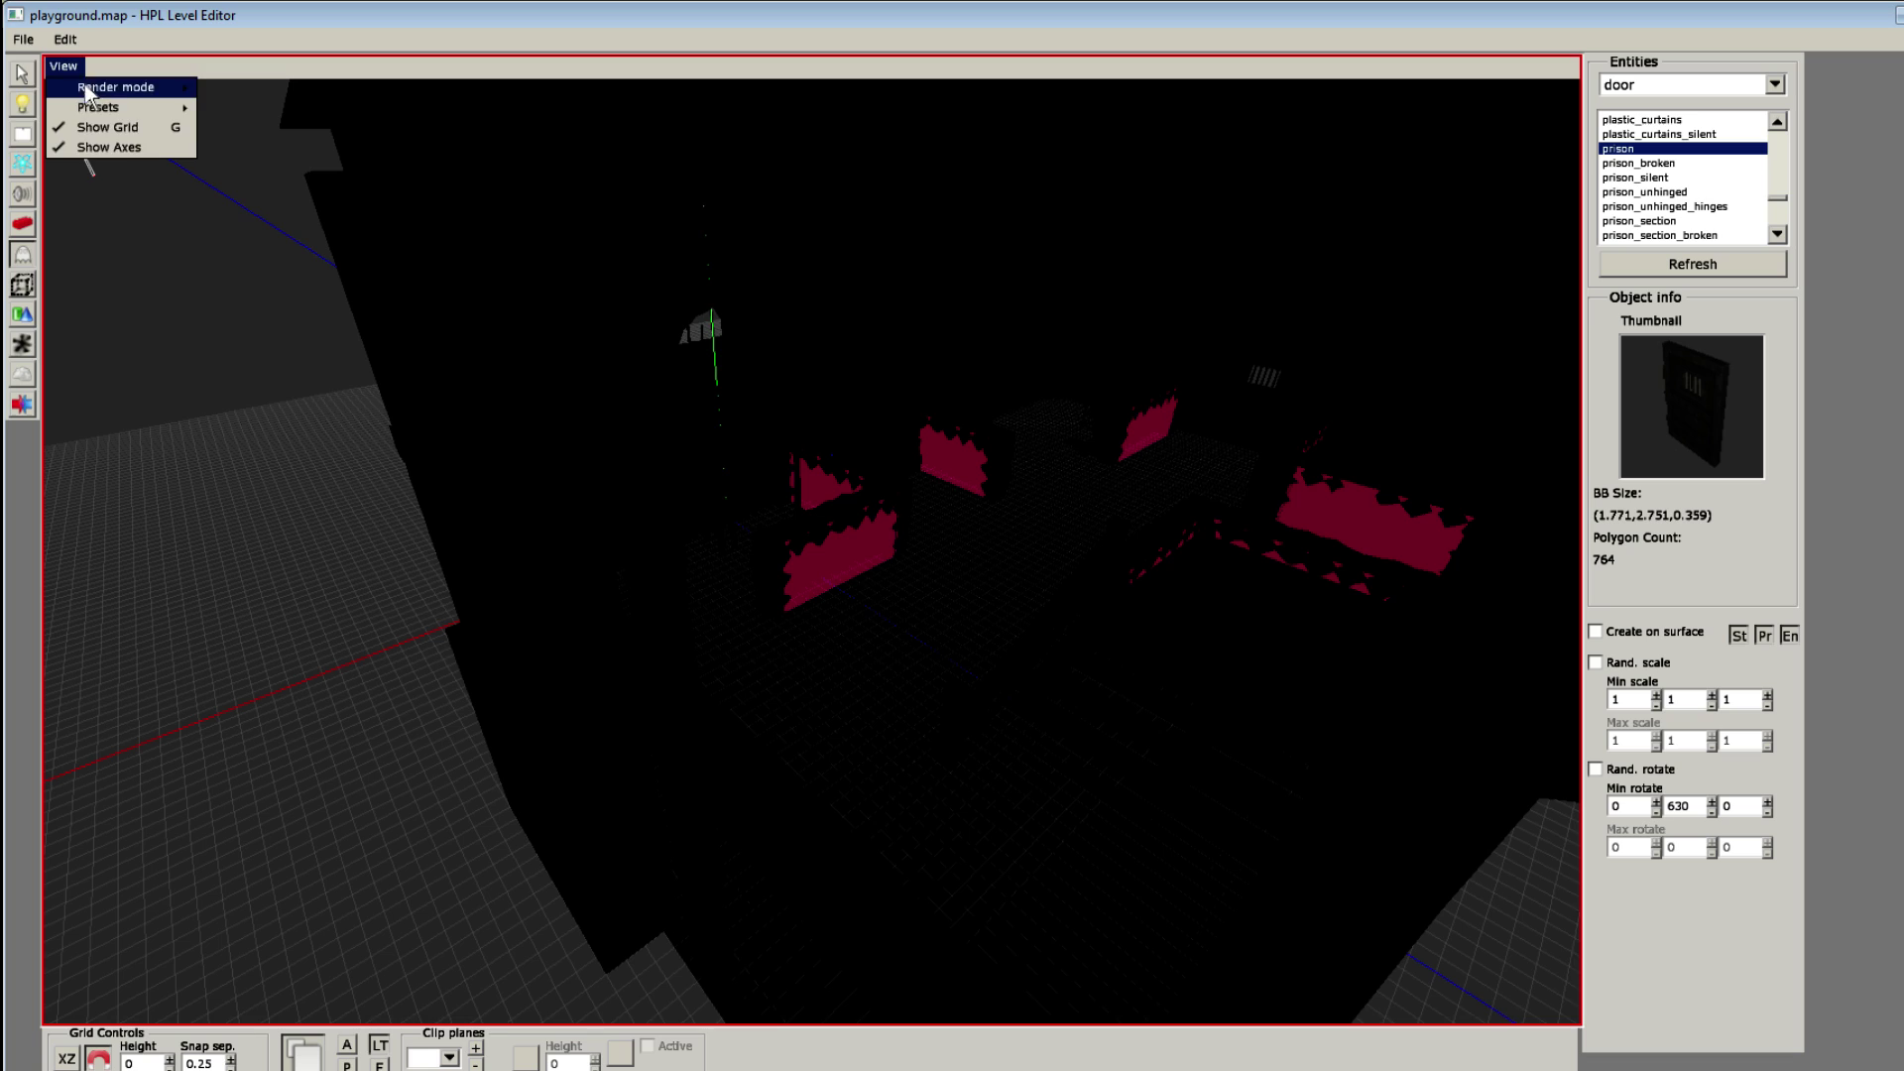
click(103, 147)
scroll(167, 563, up, 3)
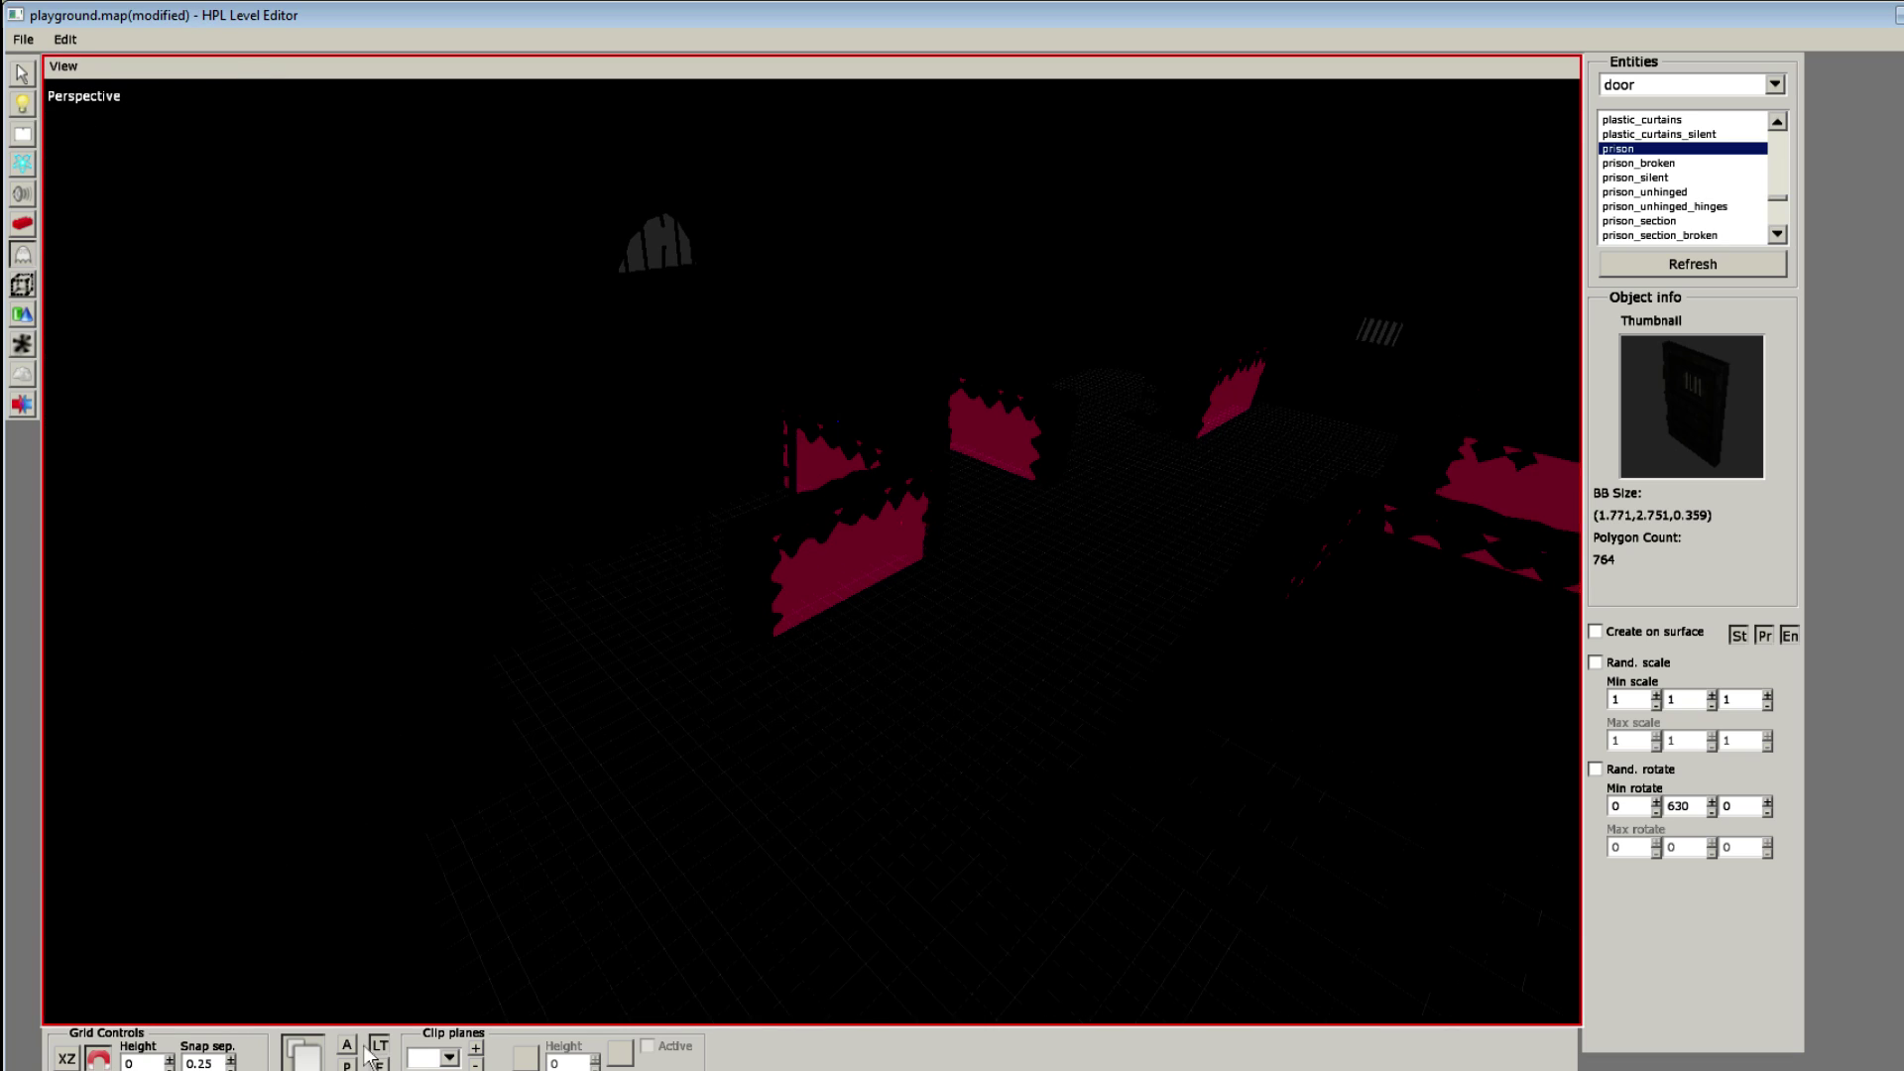
click(353, 1045)
middle_drag(849, 564, 433, 962)
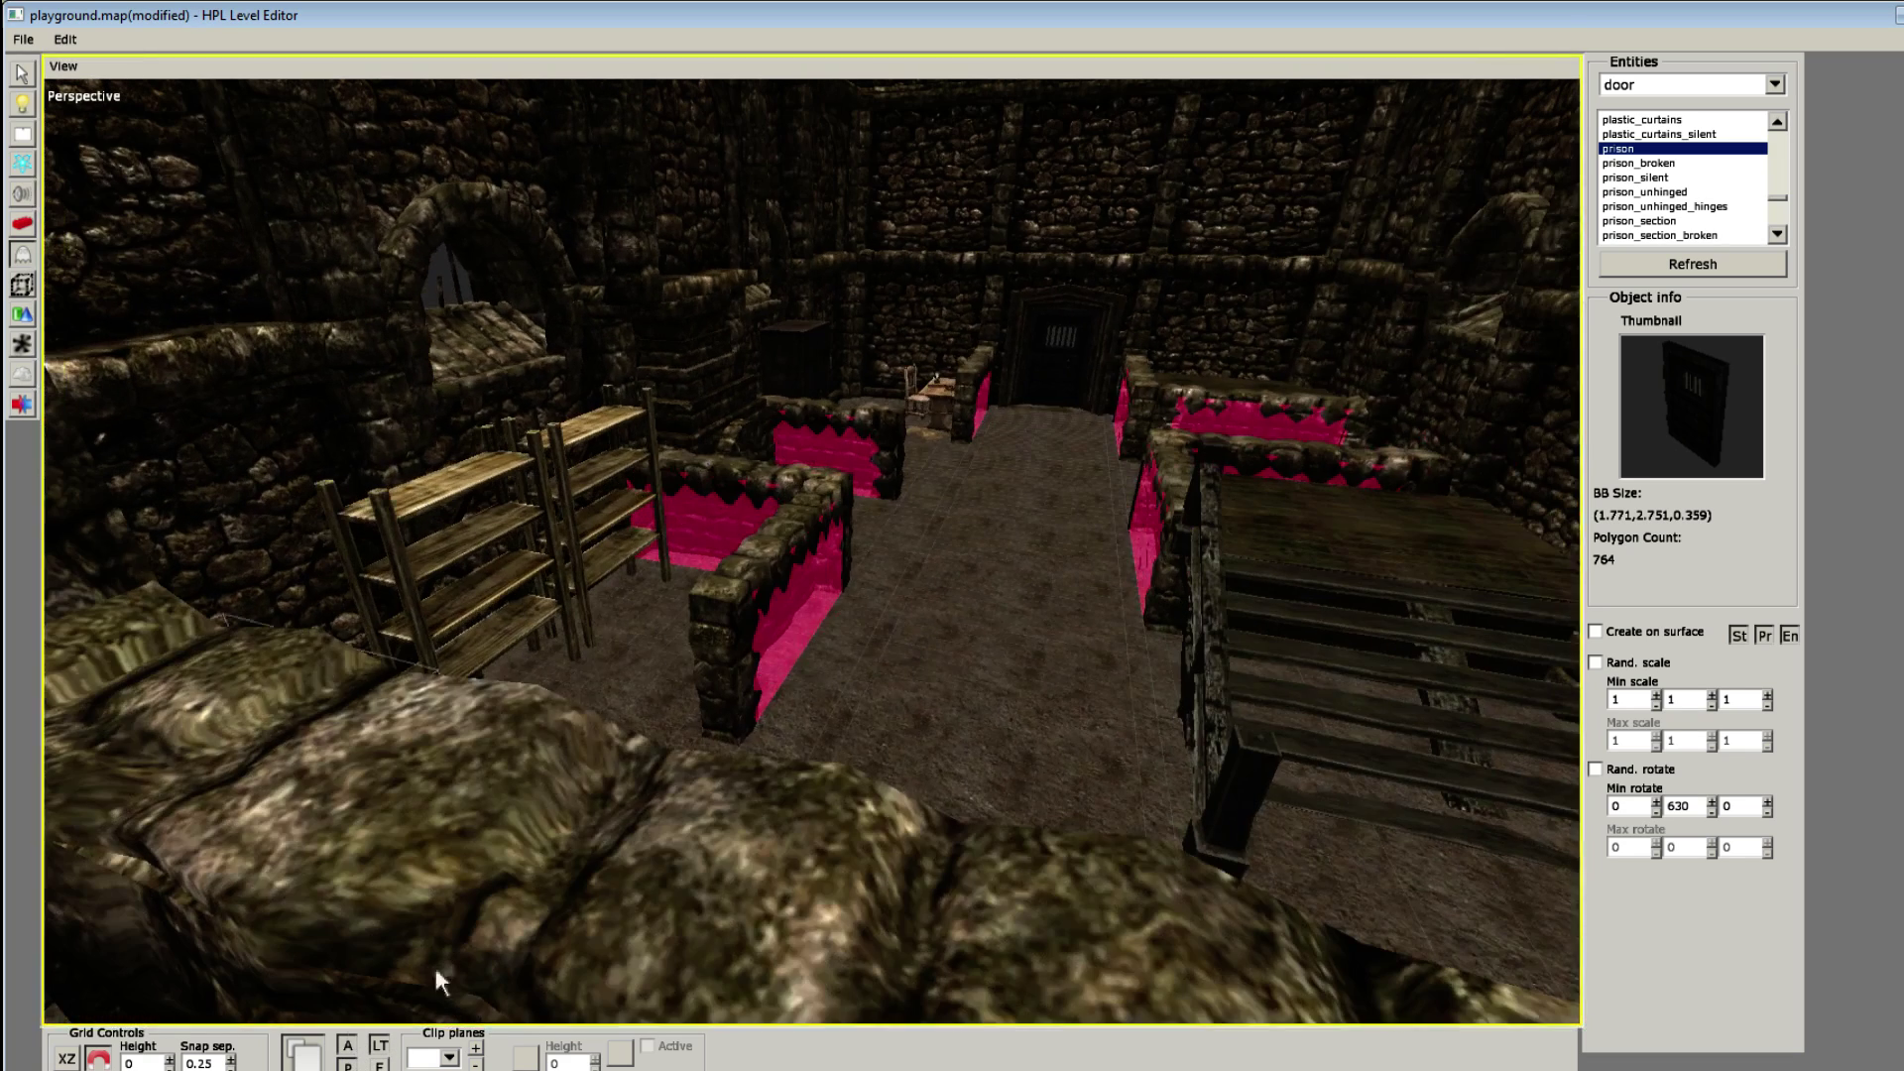
click(349, 1045)
click(347, 1065)
click(349, 1047)
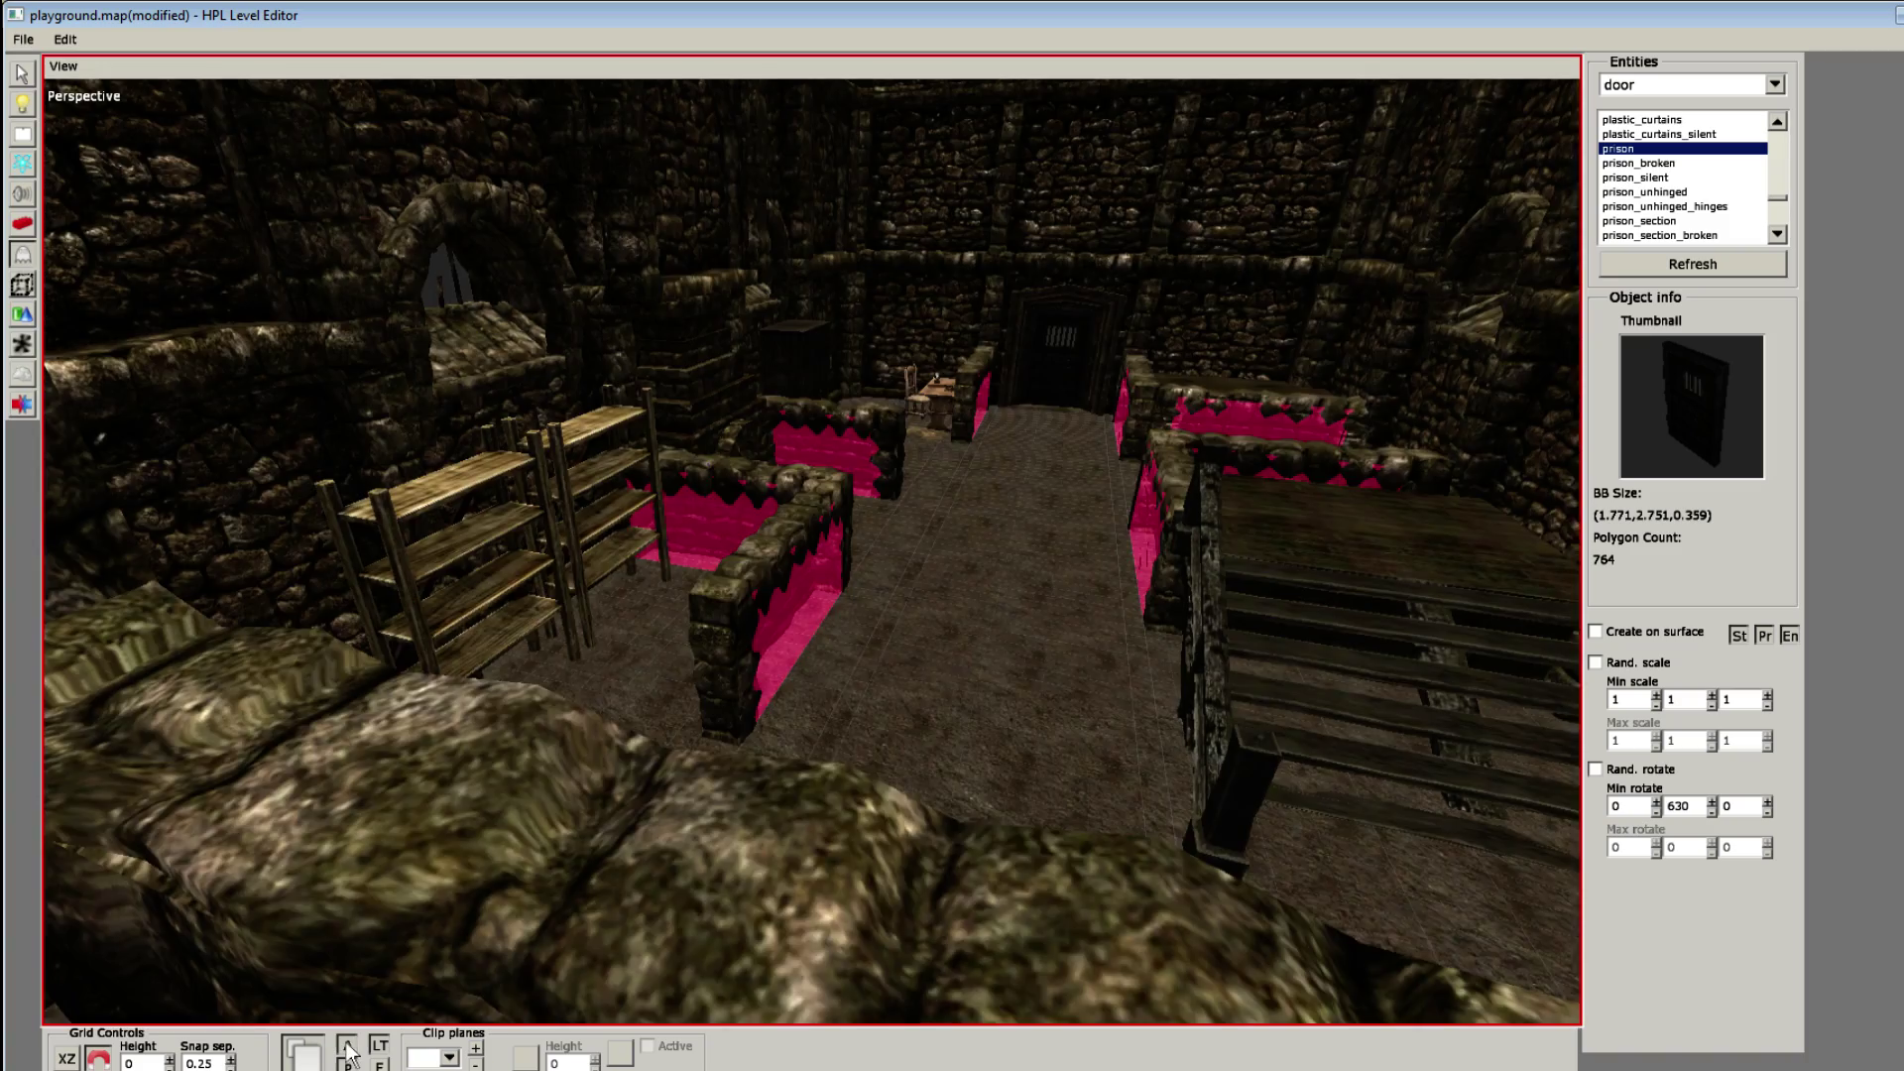
Step: Try duplicating the block box beside the shelves to the wooden platform's edge at the stairs, at X 2, Z 10.75
middle_drag(739, 709, 895, 766)
scroll(896, 766, up, 3)
key(1)
click(498, 628)
middle_drag(497, 628, 546, 716)
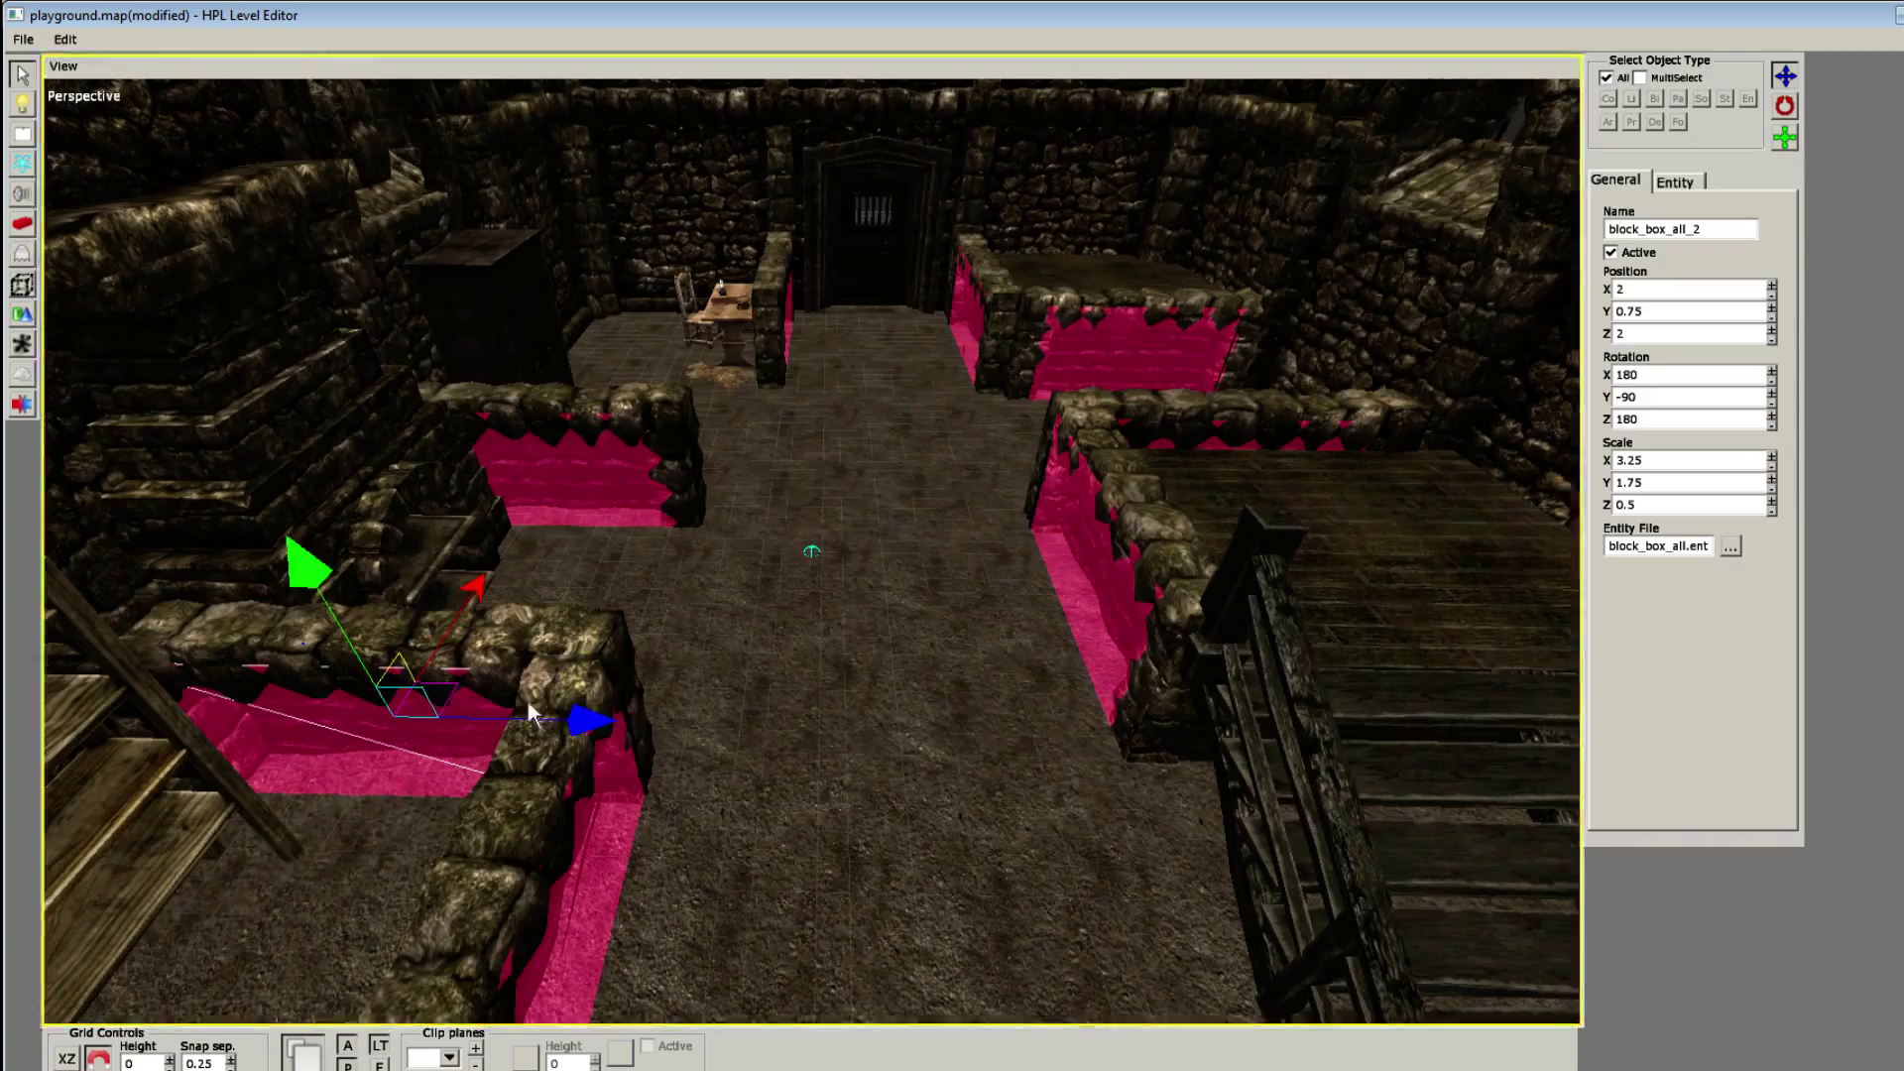
drag(585, 726, 1577, 667)
middle_drag(1441, 659, 986, 722)
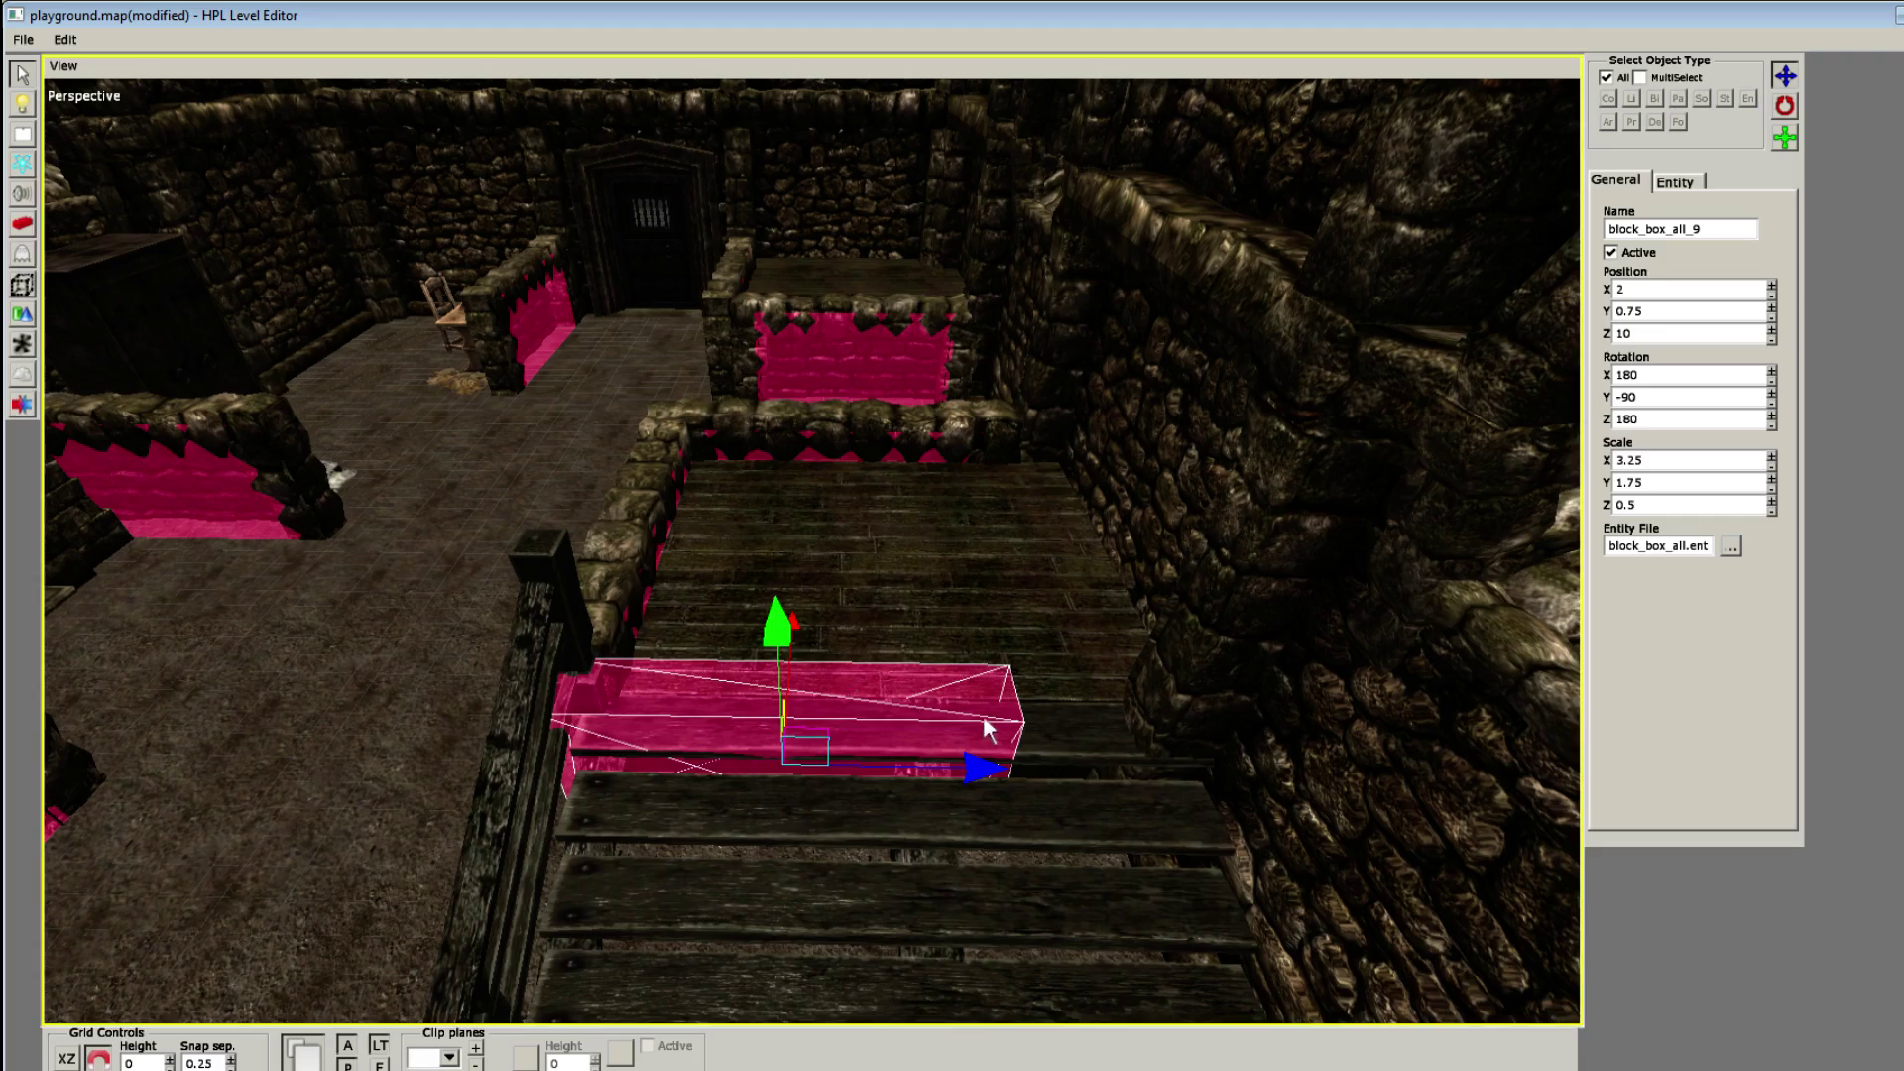
drag(976, 767, 1071, 769)
Step: Try fitting the copy under the platform edge at X 2.5, Y 0.5 with Y scale 1.25, delete it and save the map
middle_drag(914, 747, 966, 524)
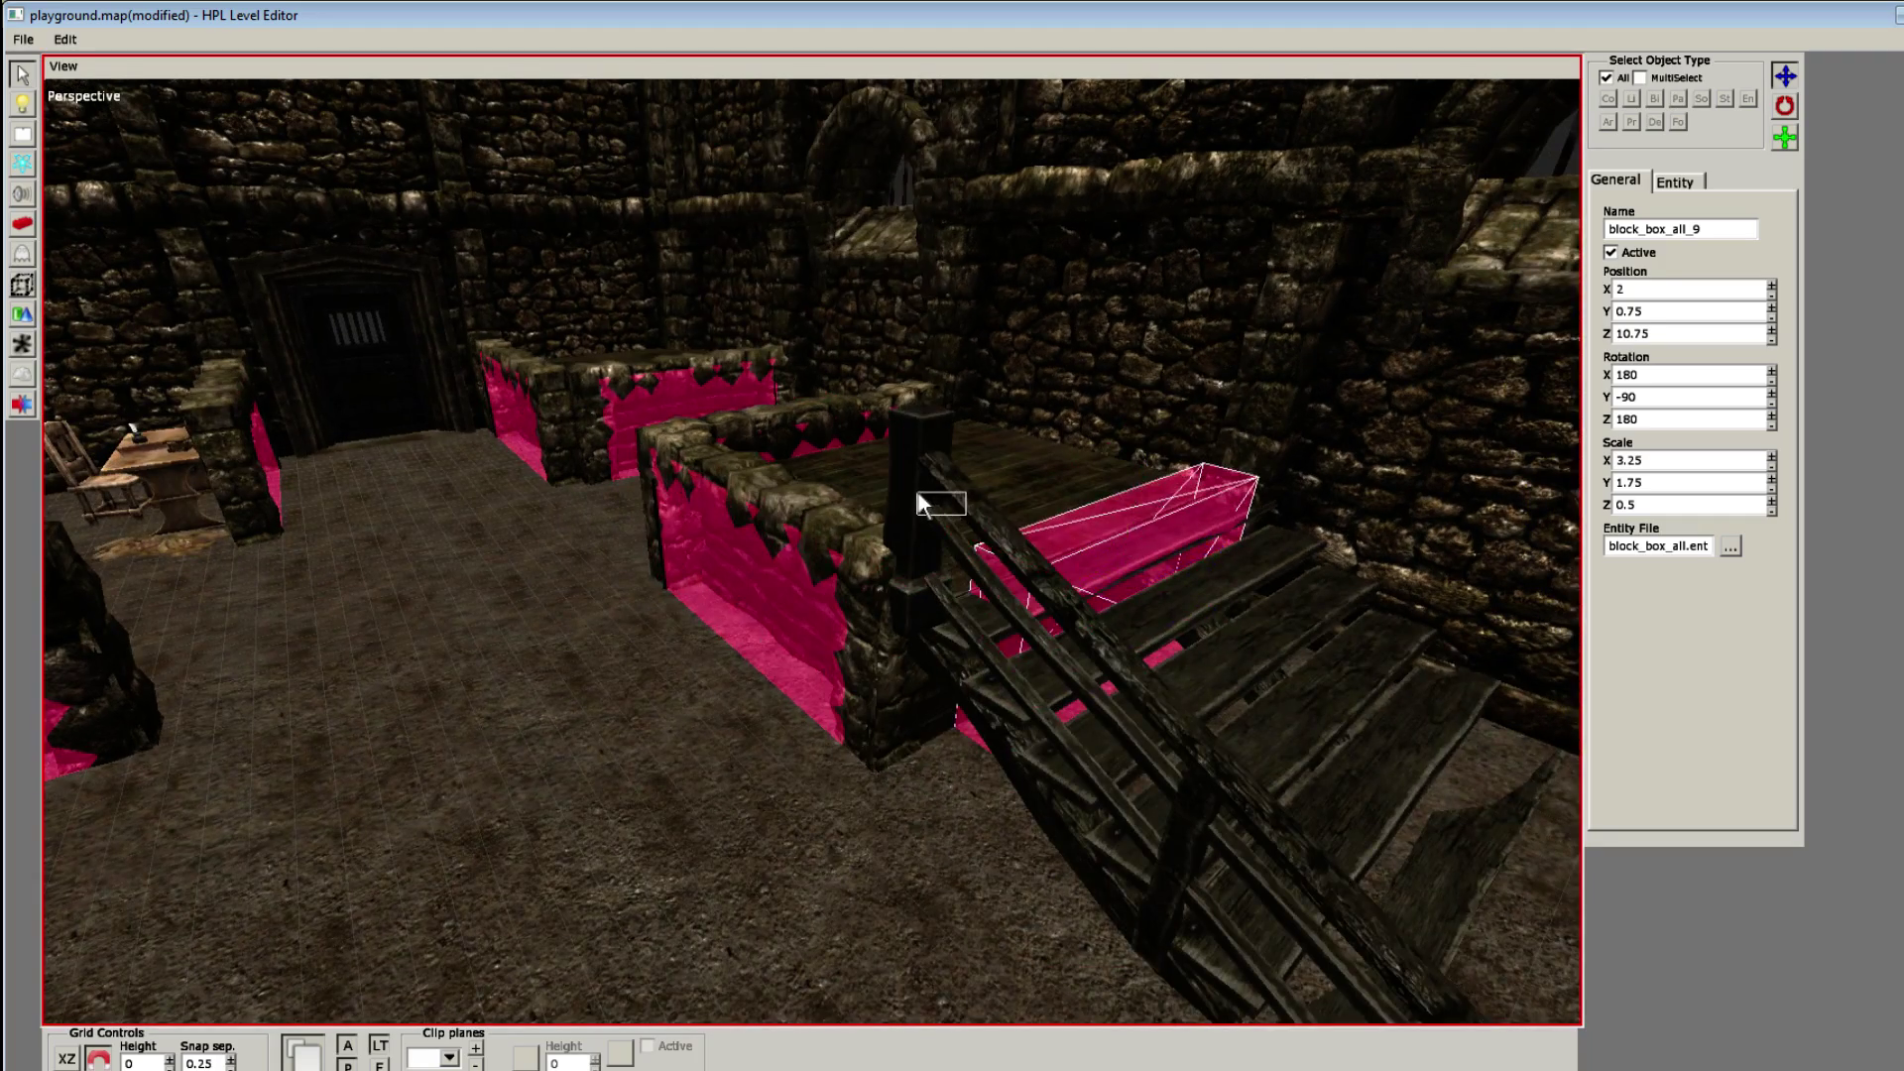
middle_drag(1161, 436, 1066, 357)
drag(1061, 340, 1046, 387)
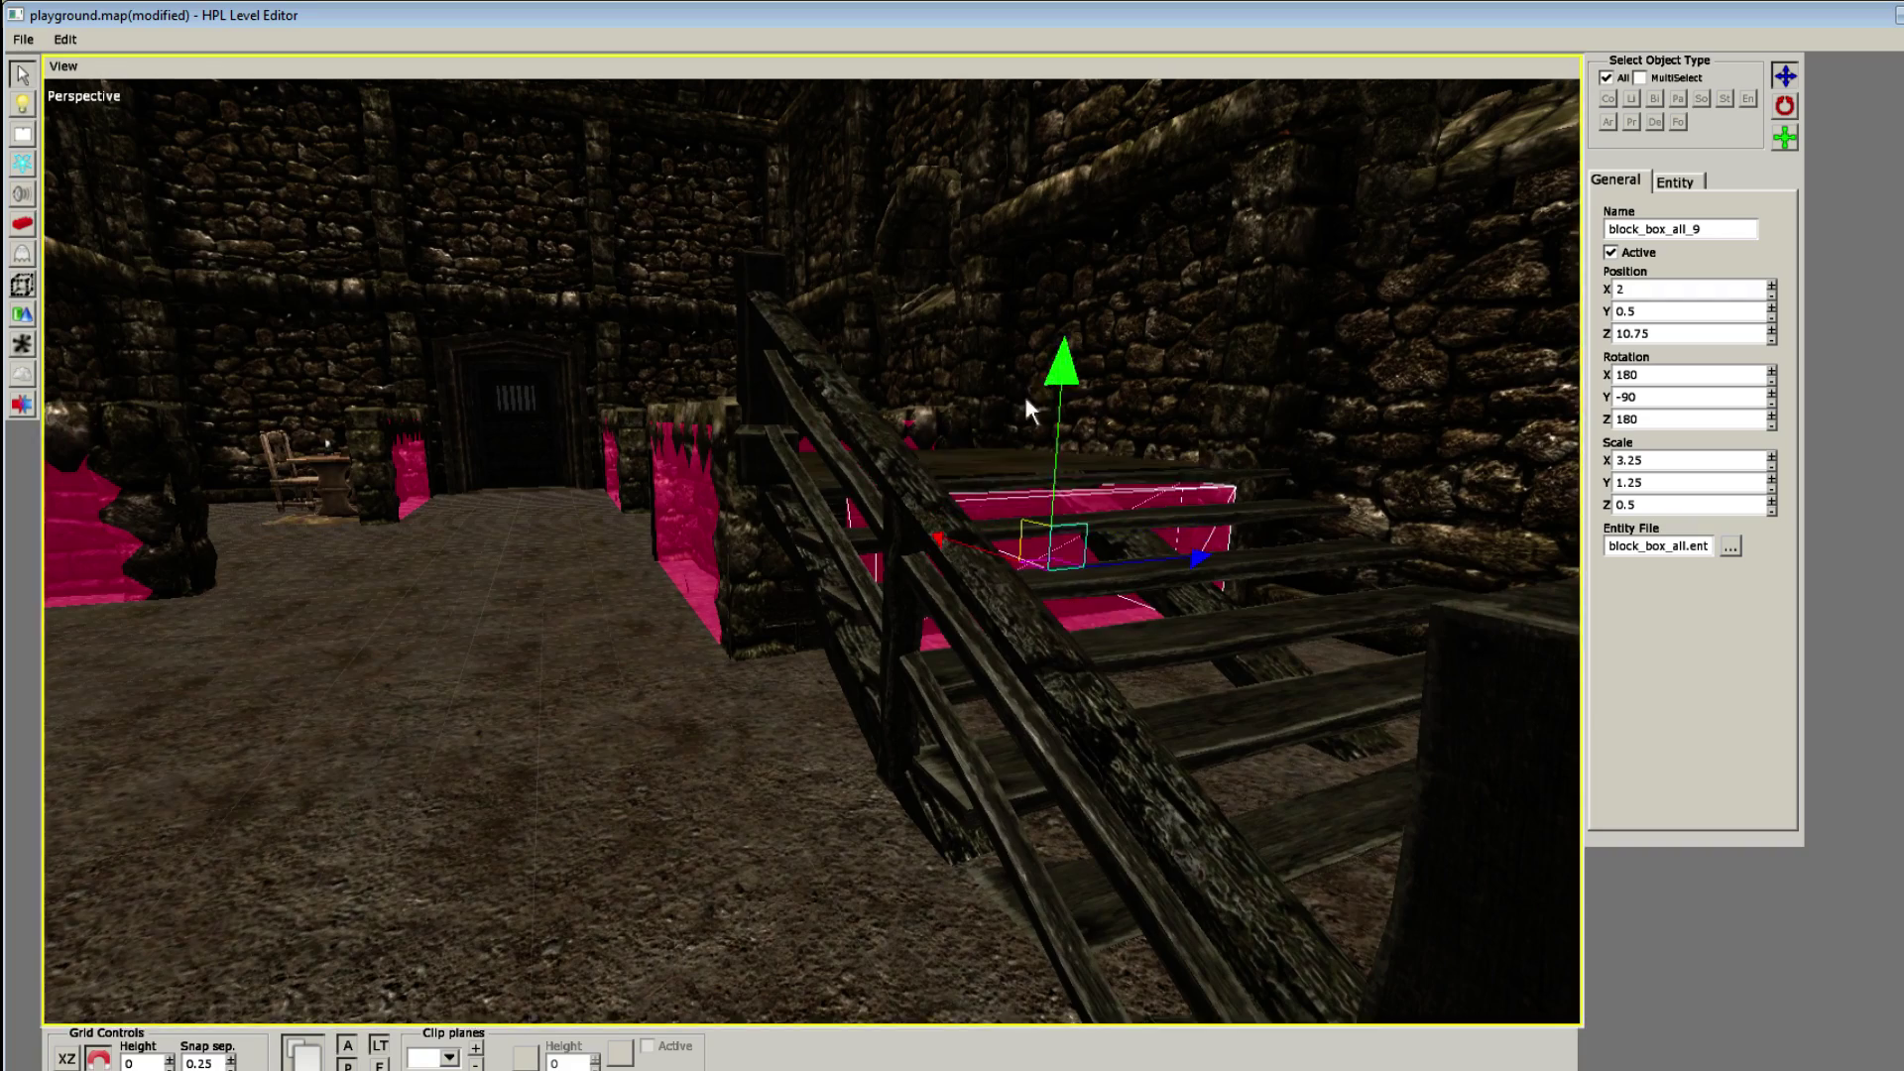
middle_drag(1025, 403, 1064, 603)
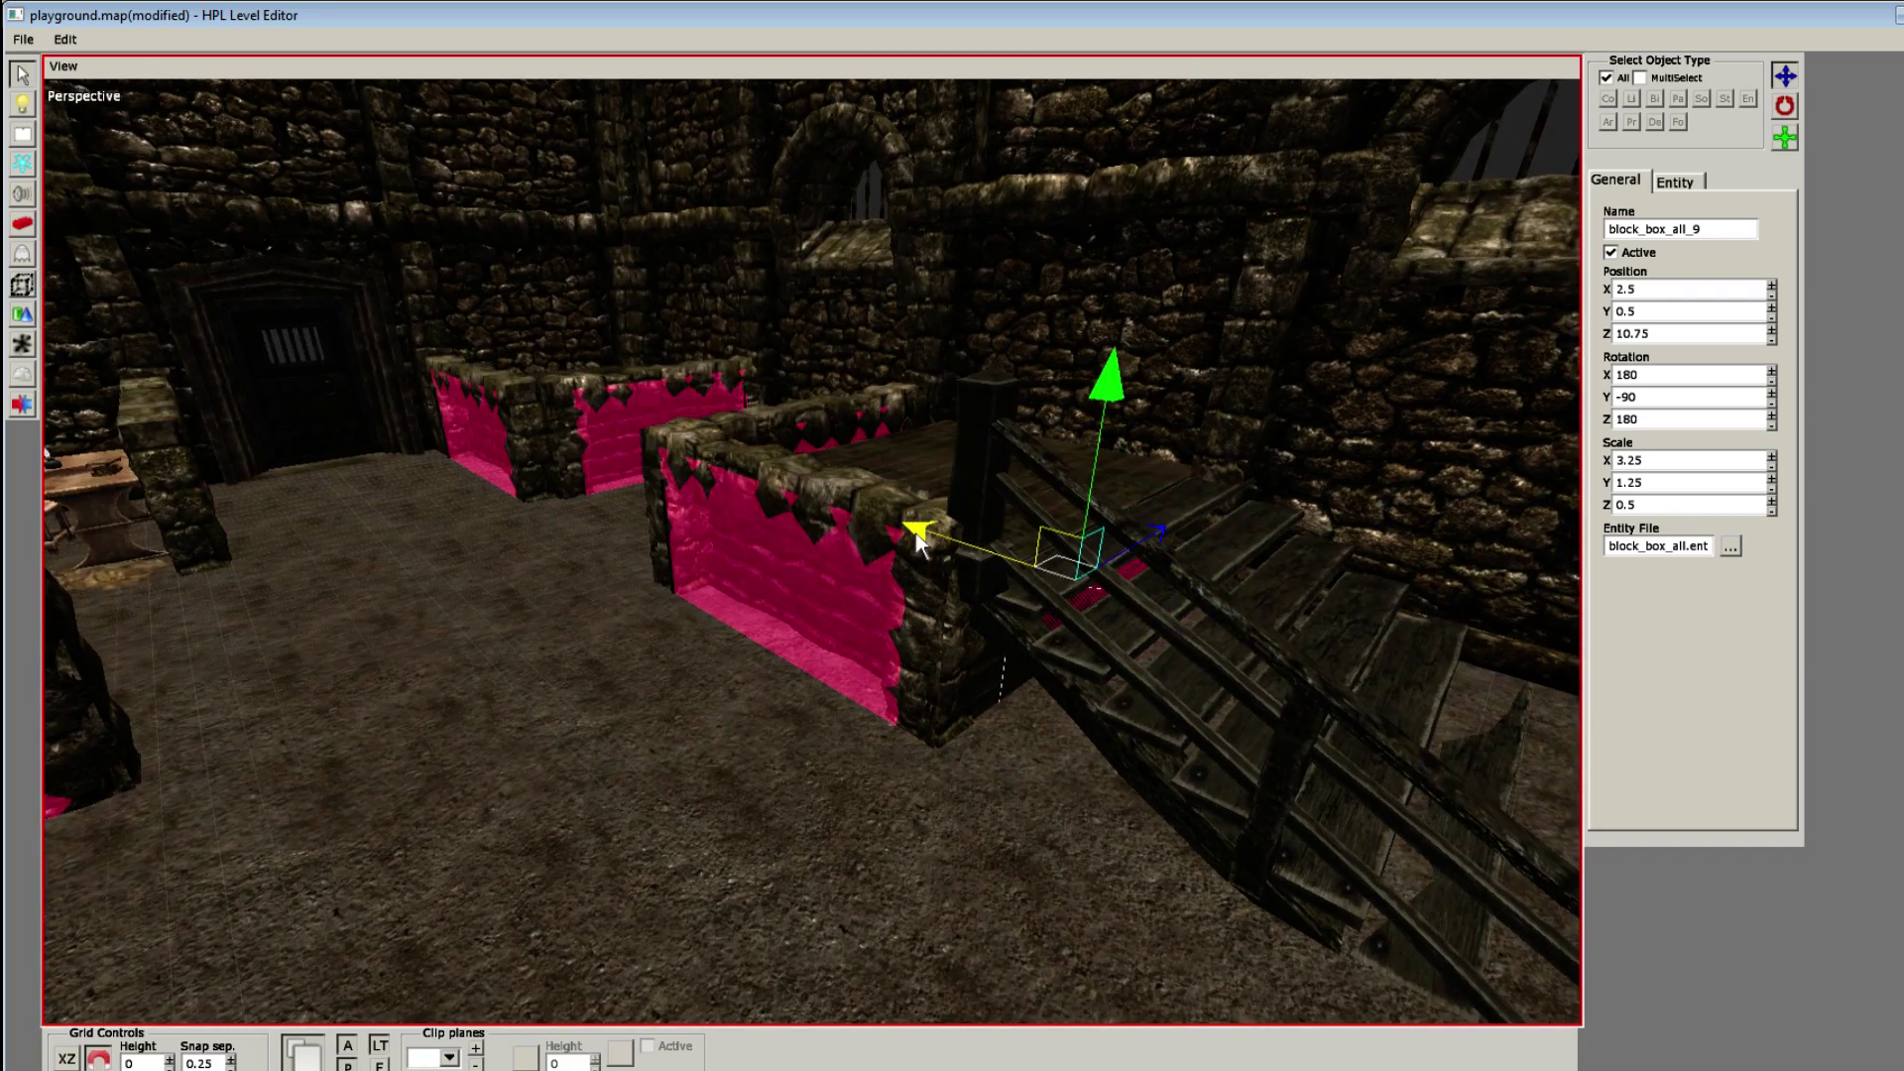
middle_drag(917, 540, 676, 559)
key(Delete)
scroll(889, 636, down, 4)
middle_drag(889, 636, 982, 620)
key(ctrl+s)
Step: Place a storage_box_wood01_large crate from the storage category in the corner between the desk, the low wall and the outer wall
key(e)
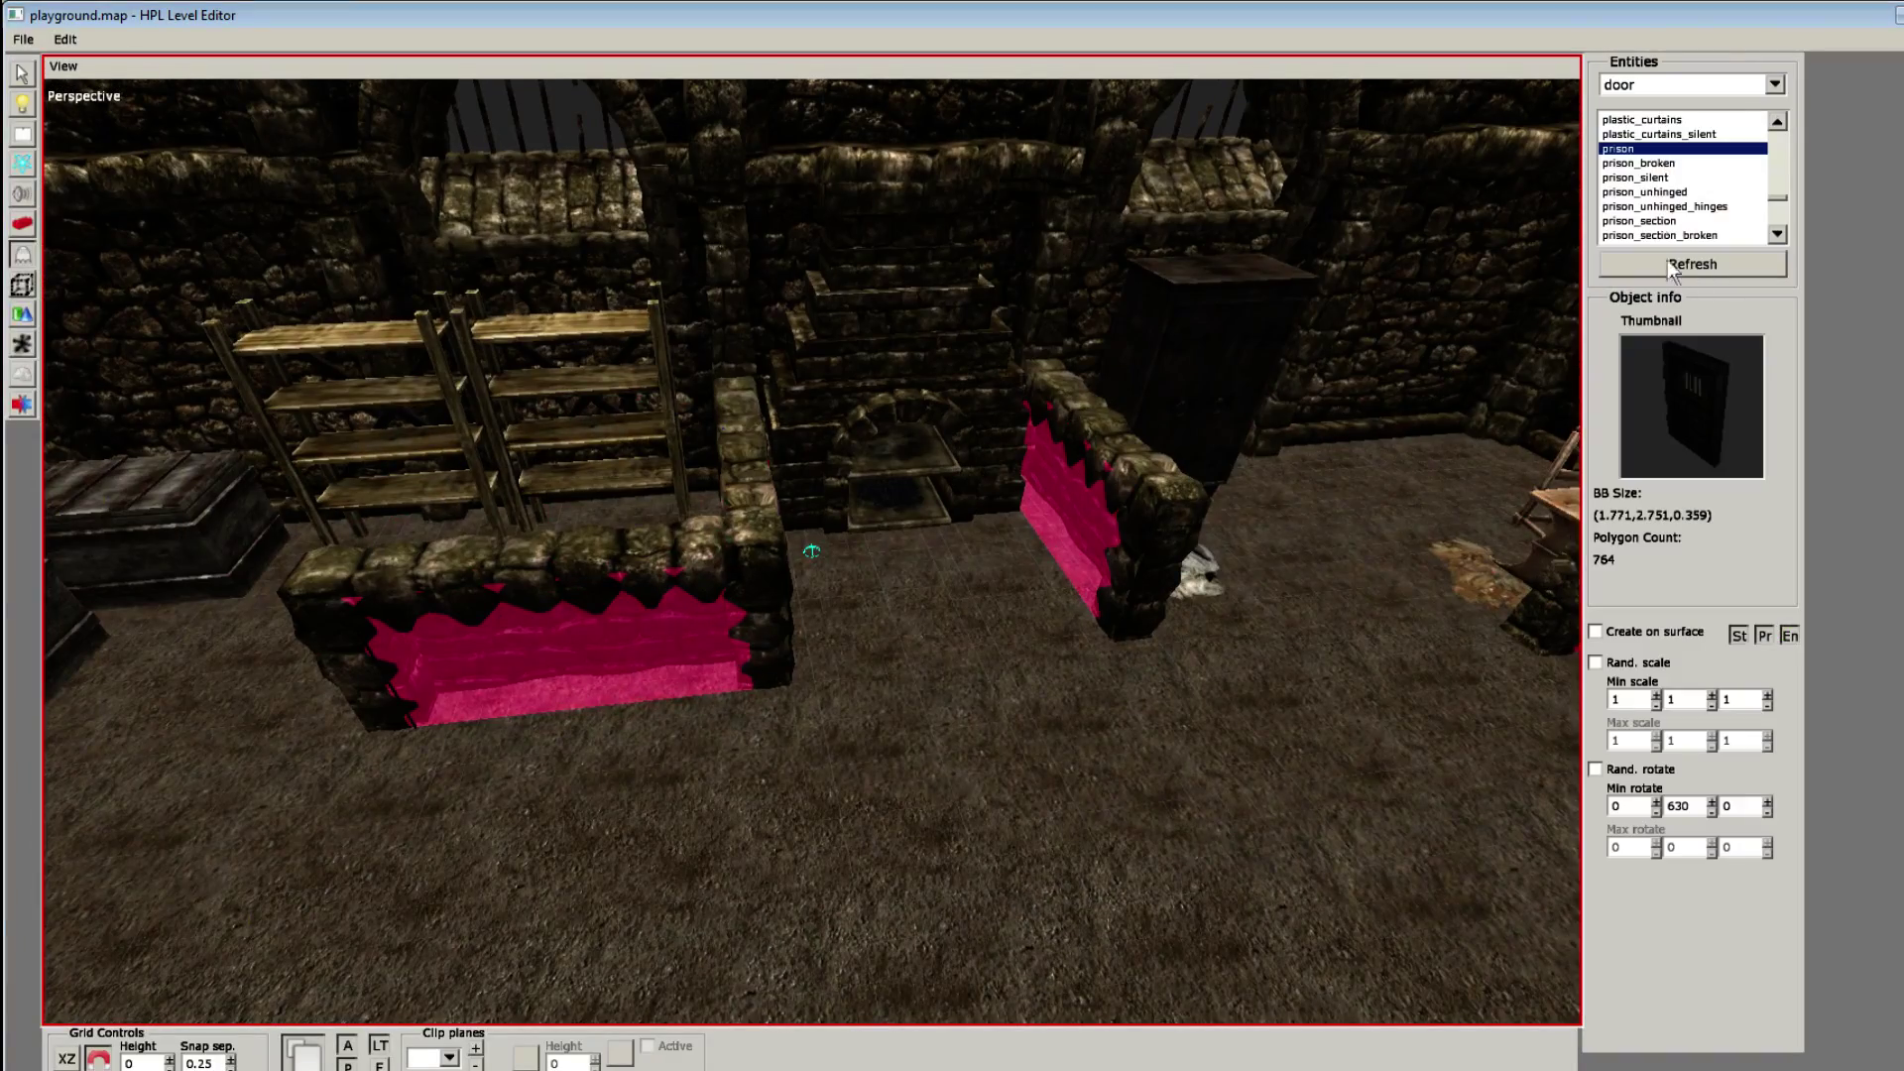
click(1760, 90)
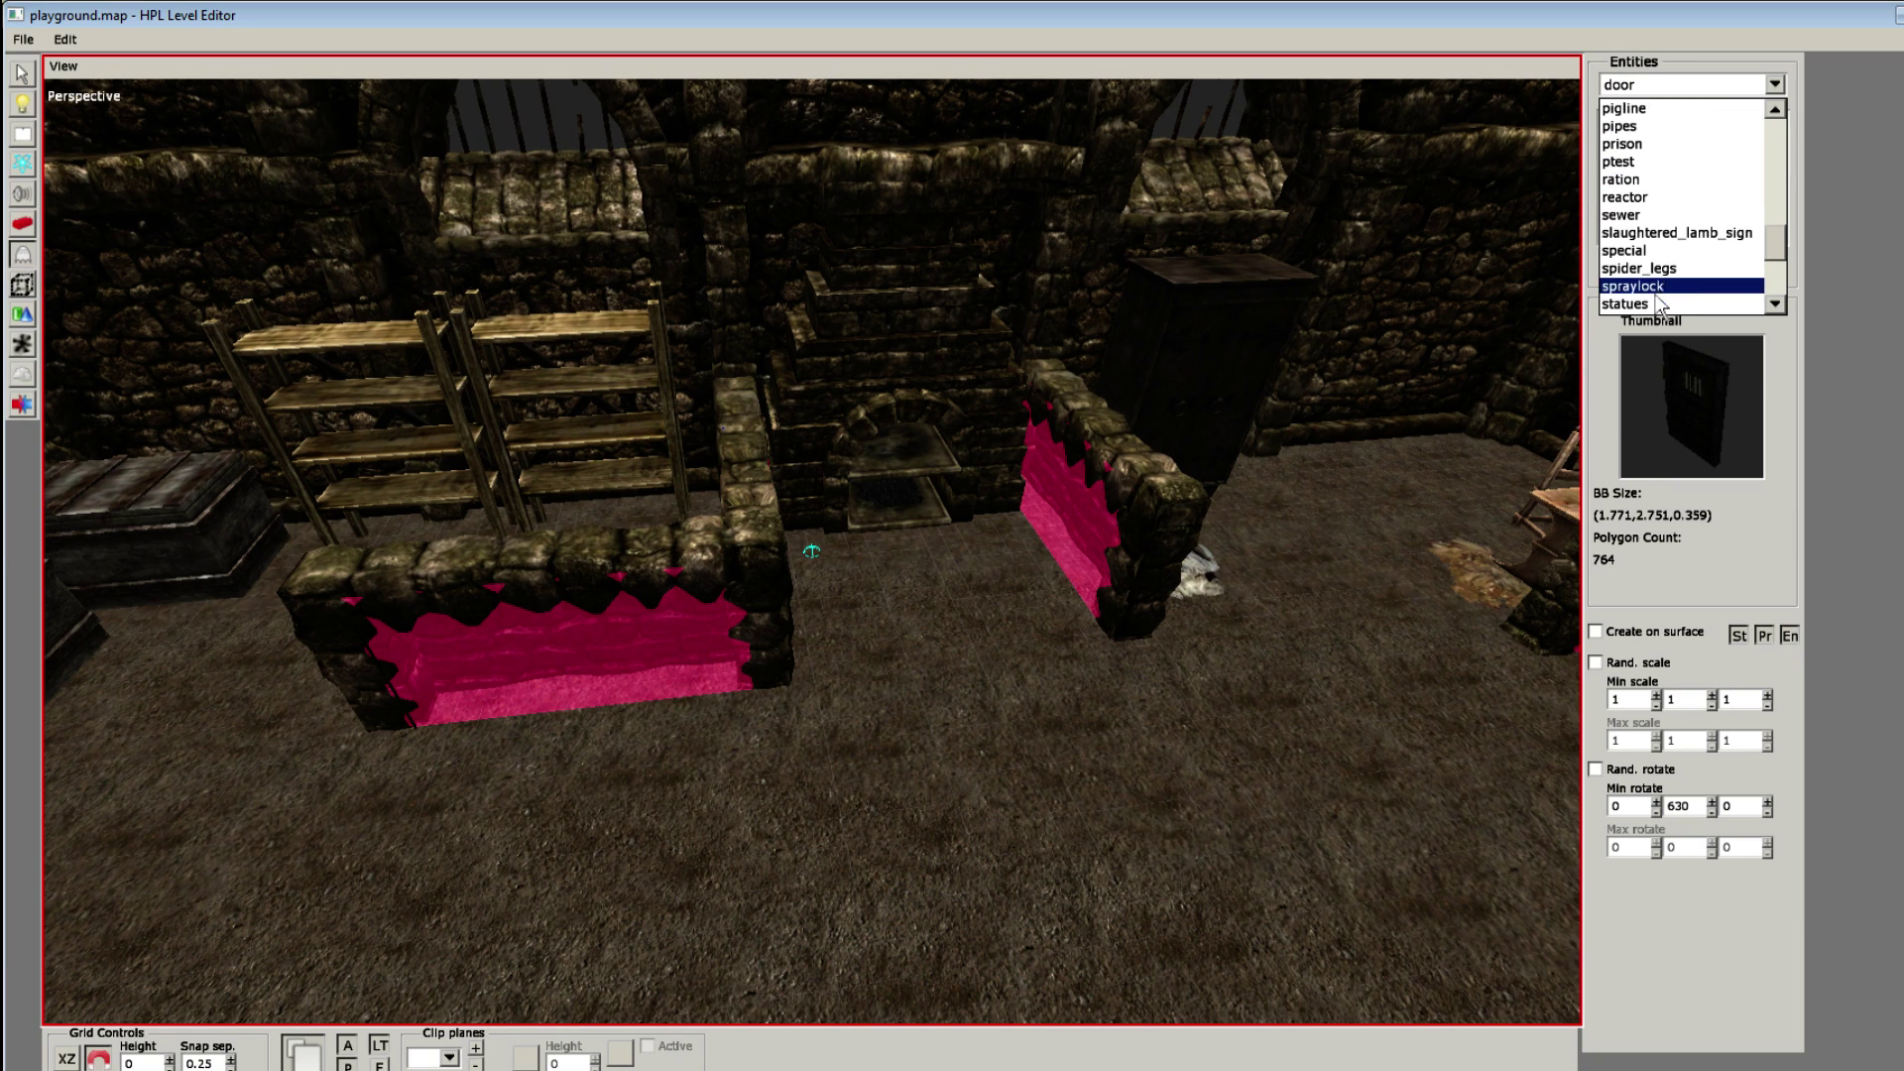
click(1664, 288)
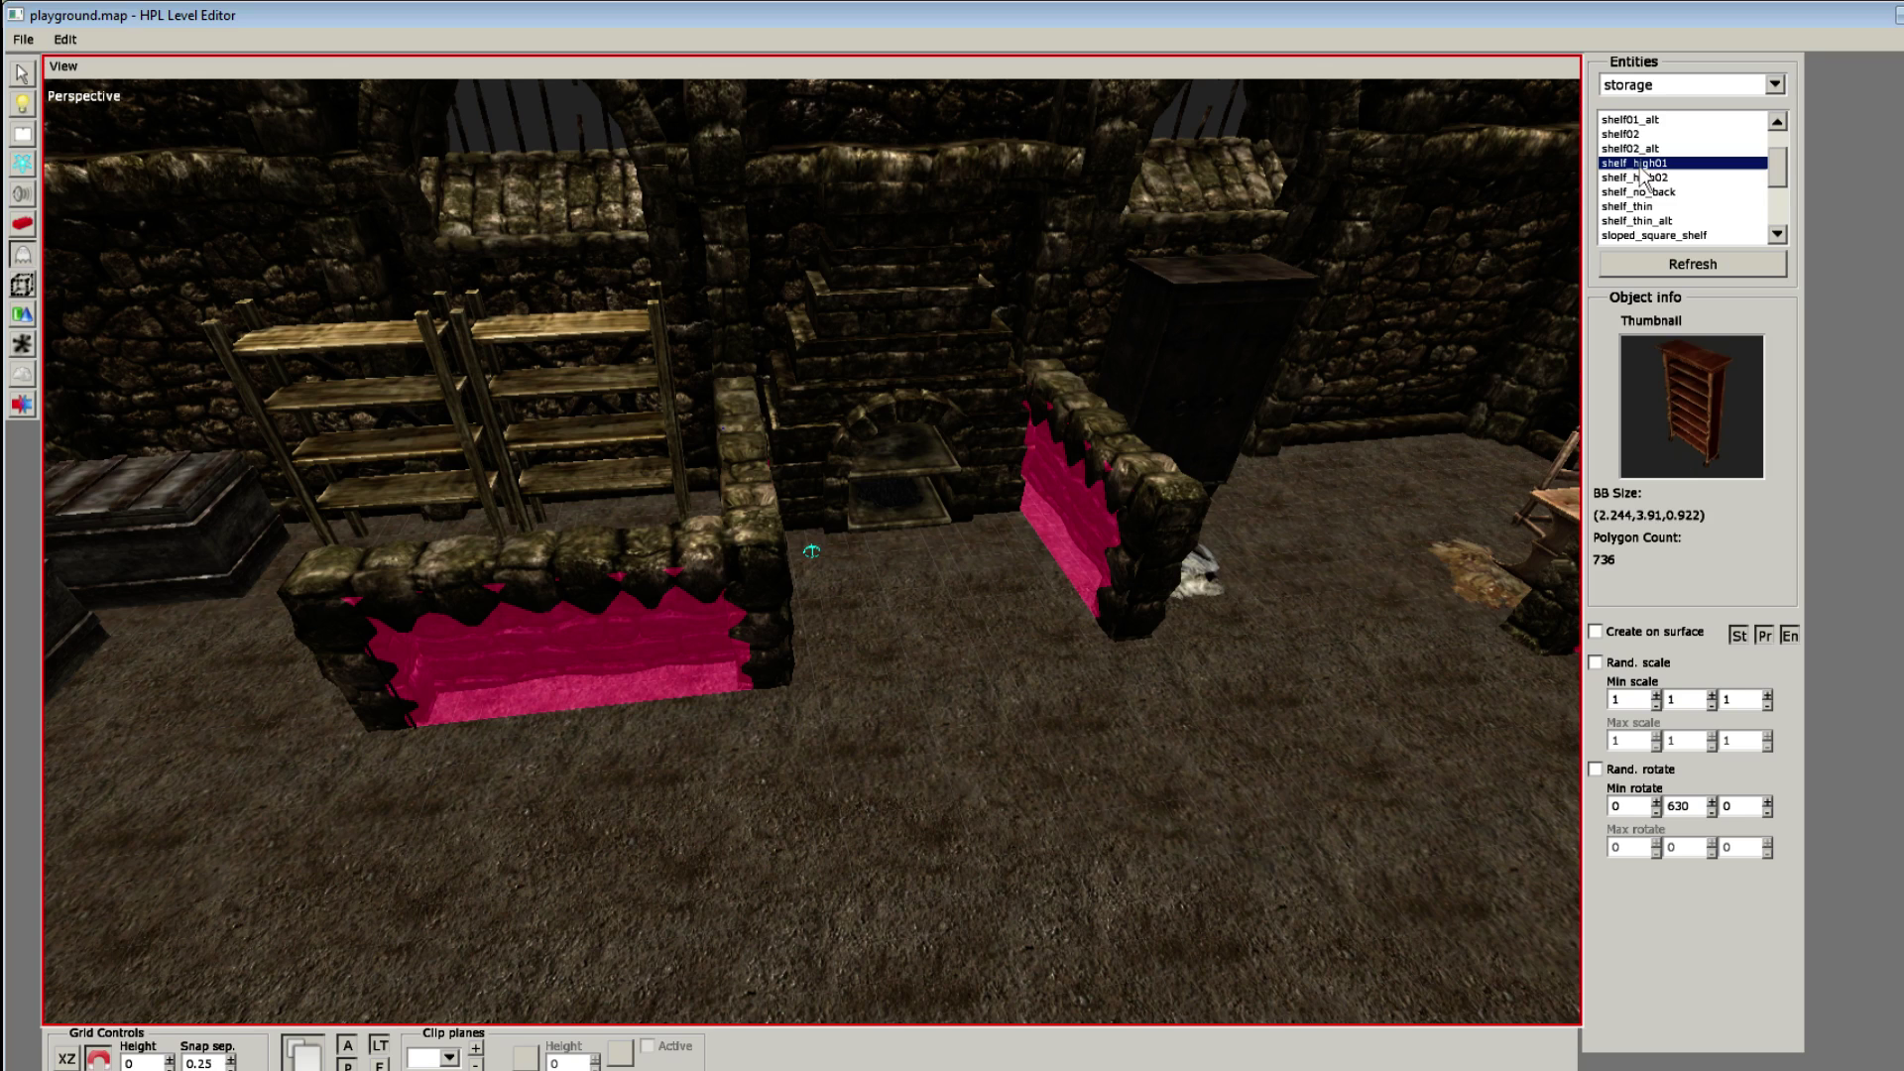
scroll(1634, 191, up, 5)
scroll(1634, 206, down, 5)
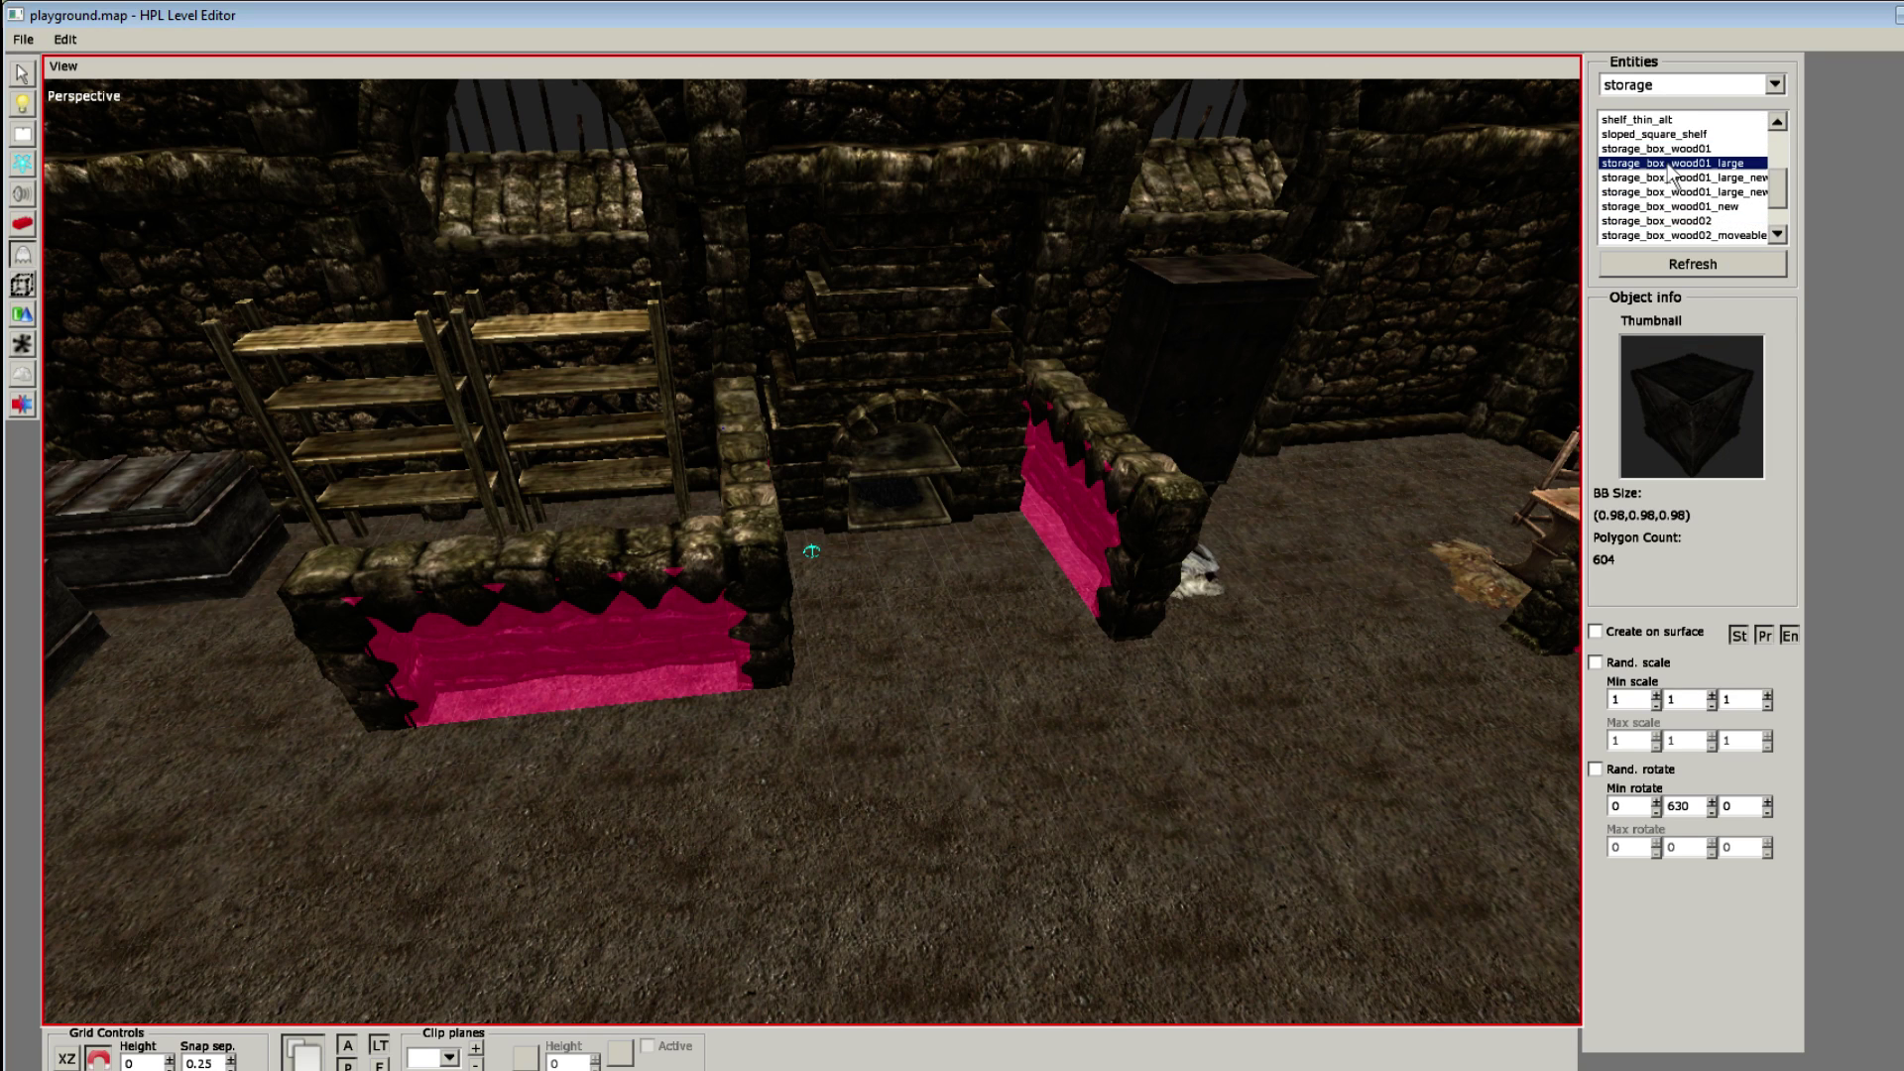
scroll(757, 710, up, 3)
alt+middle_drag(1353, 514, 907, 449)
scroll(757, 710, down, 2)
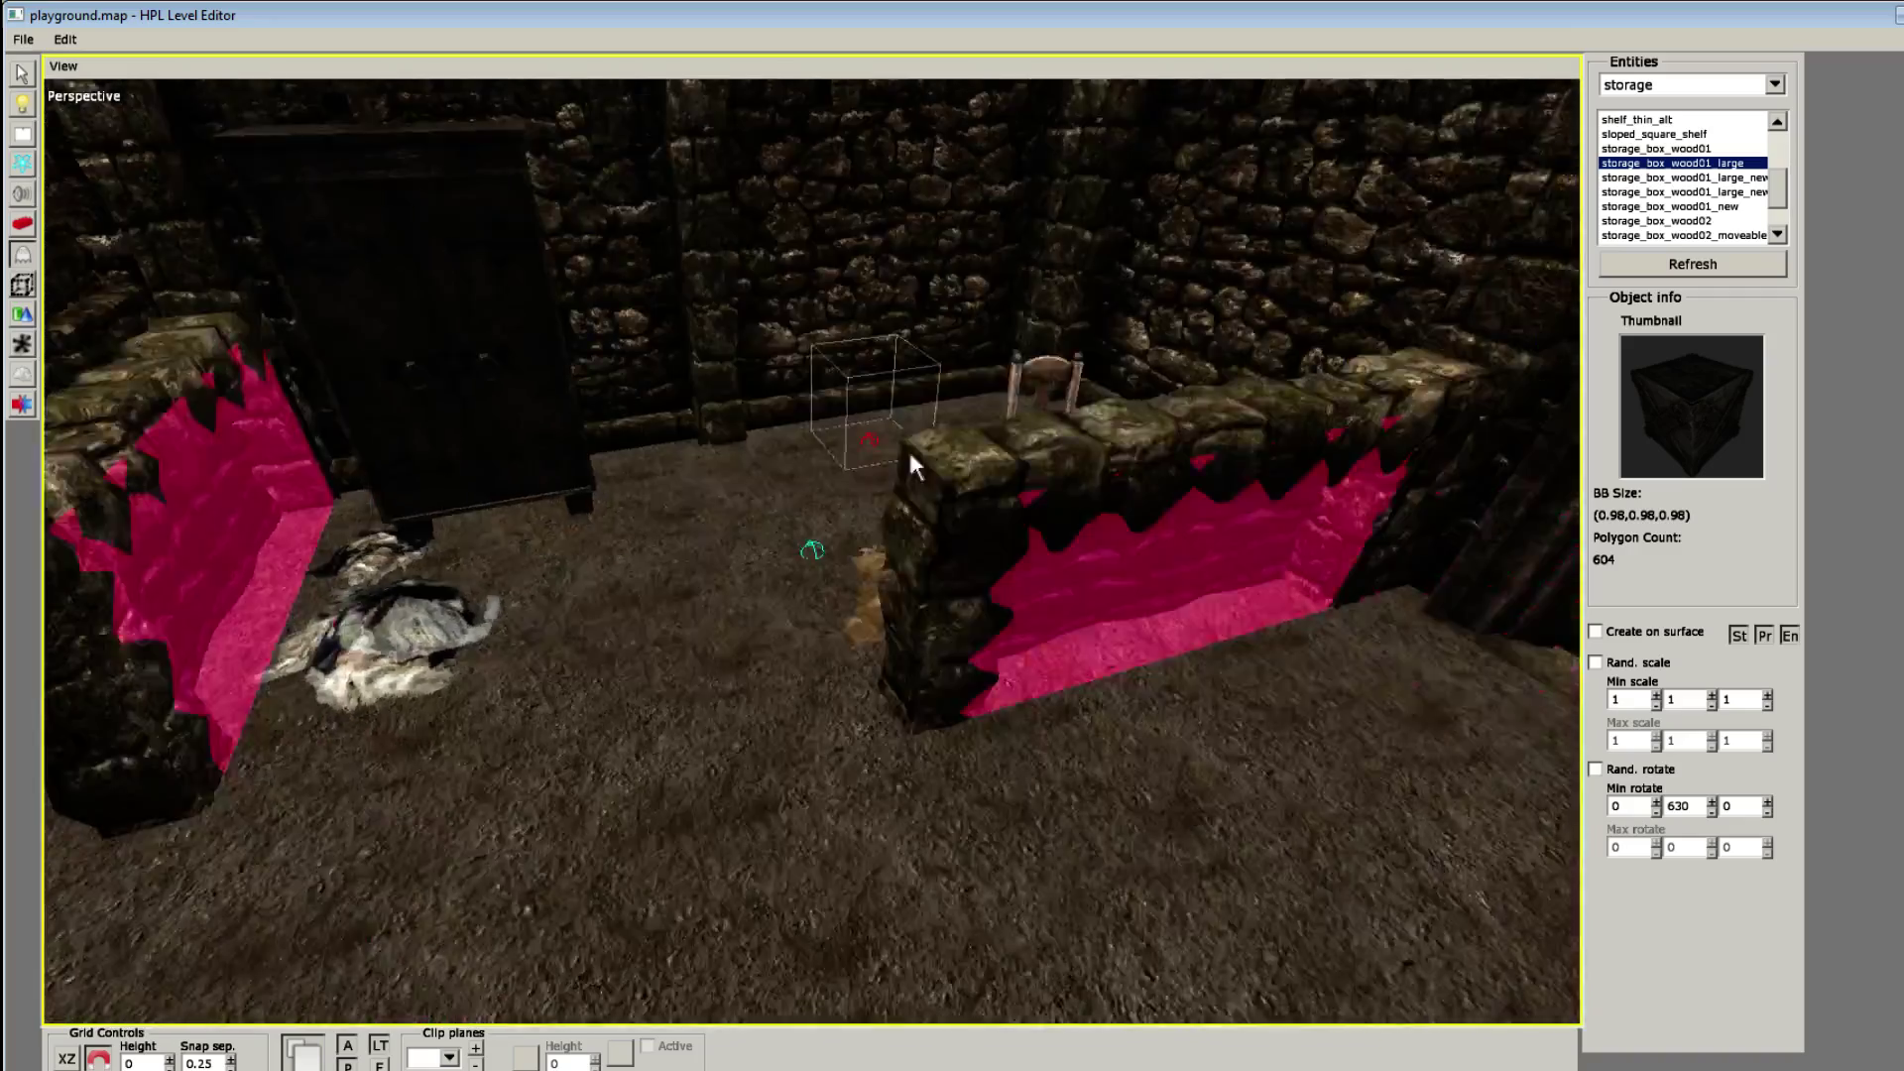
alt+drag(908, 448, 1056, 565)
click(939, 587)
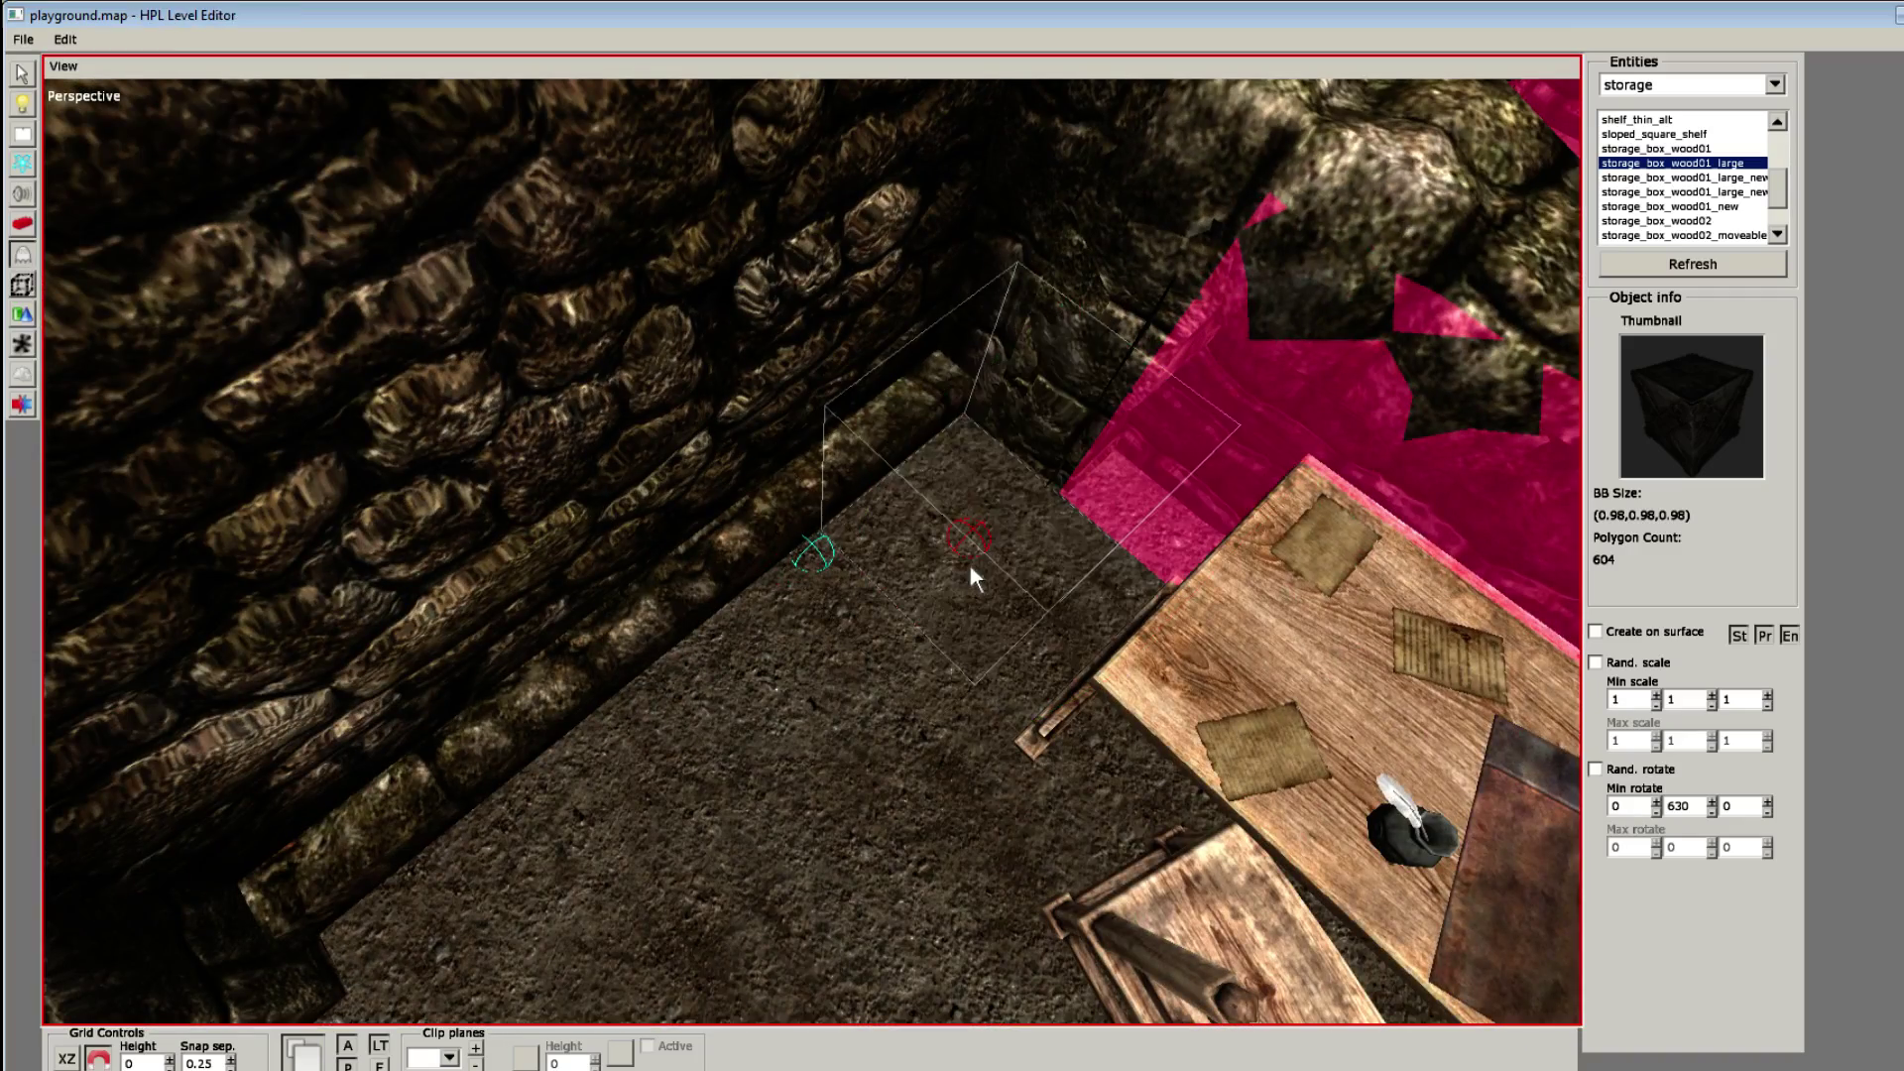
Step: Place a second large storage crate behind the chair at X 13.25, Y 0.5, Z 1.25, rotated to X 30, Z 90
alt+drag(840, 610, 682, 496)
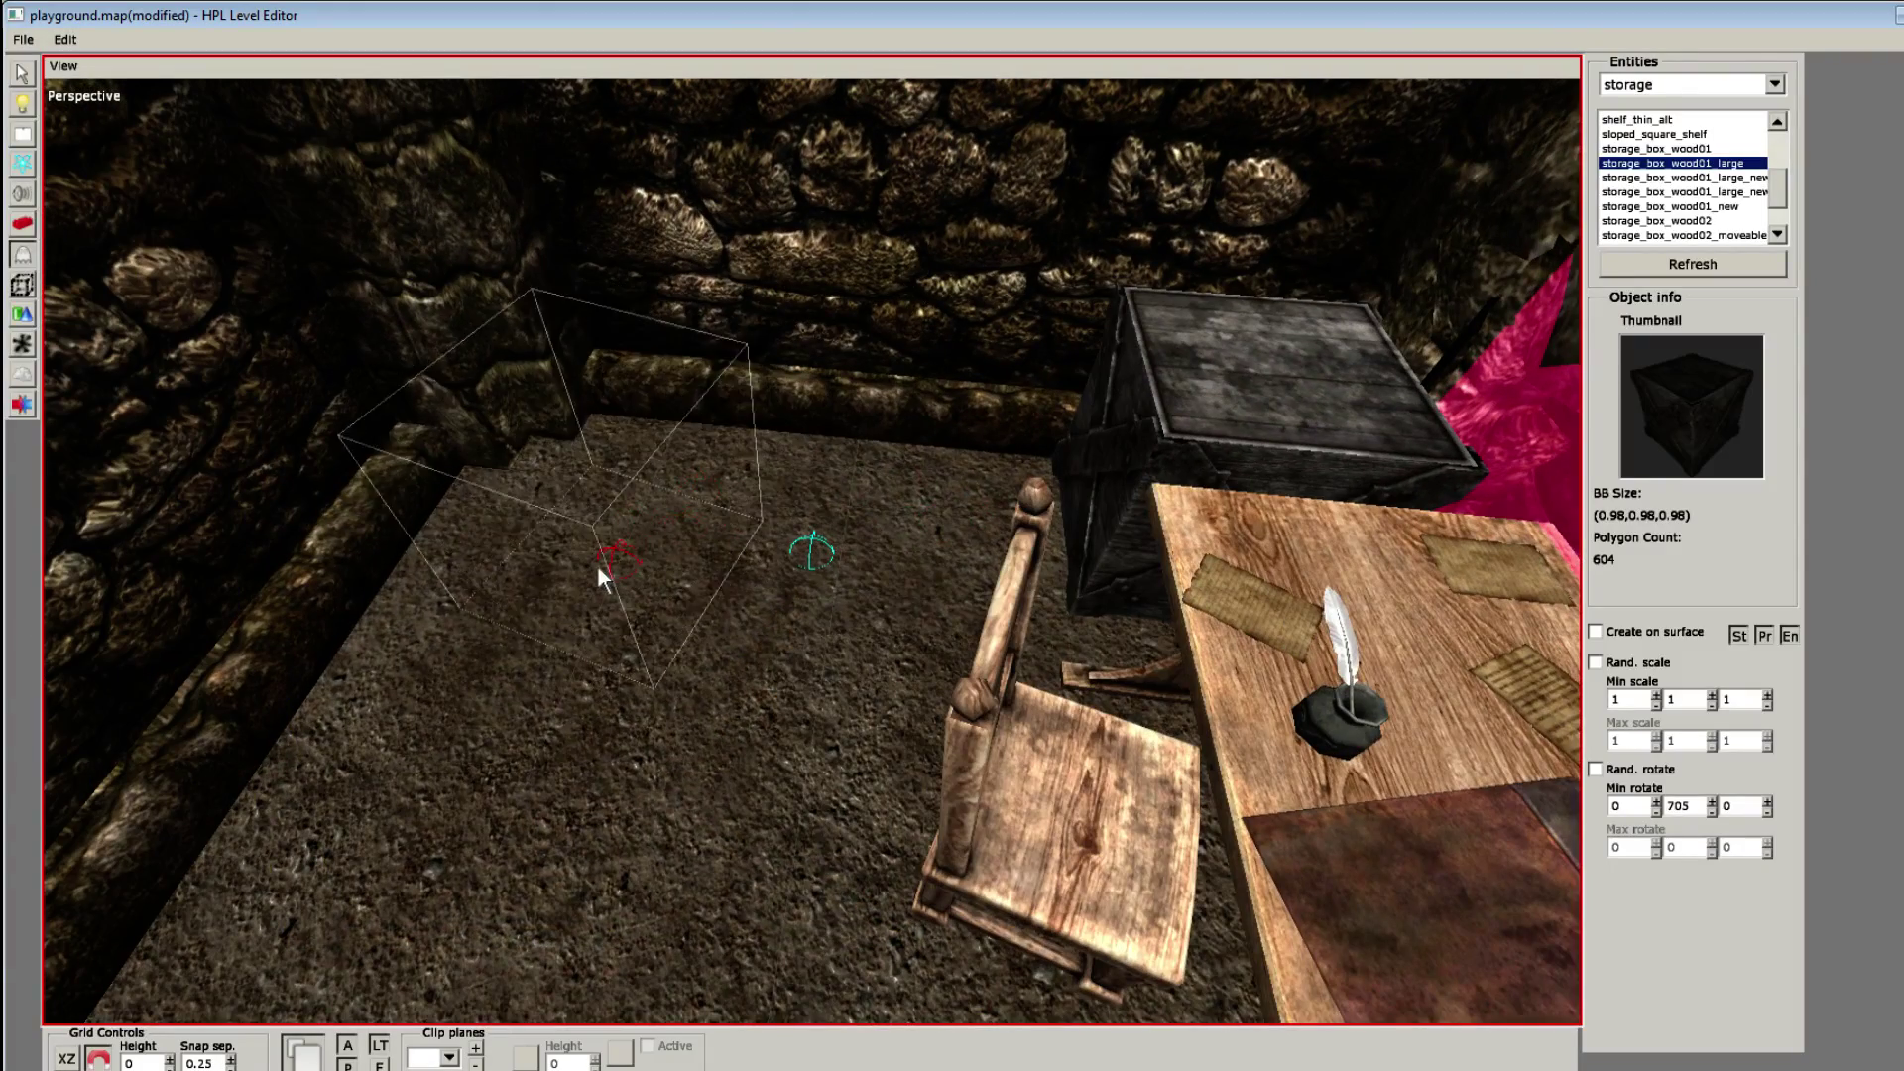
click(600, 565)
alt+drag(641, 592, 609, 438)
key(1)
key(w)
drag(517, 504, 496, 568)
key(t)
drag(581, 409, 601, 467)
key(r)
drag(627, 635, 692, 623)
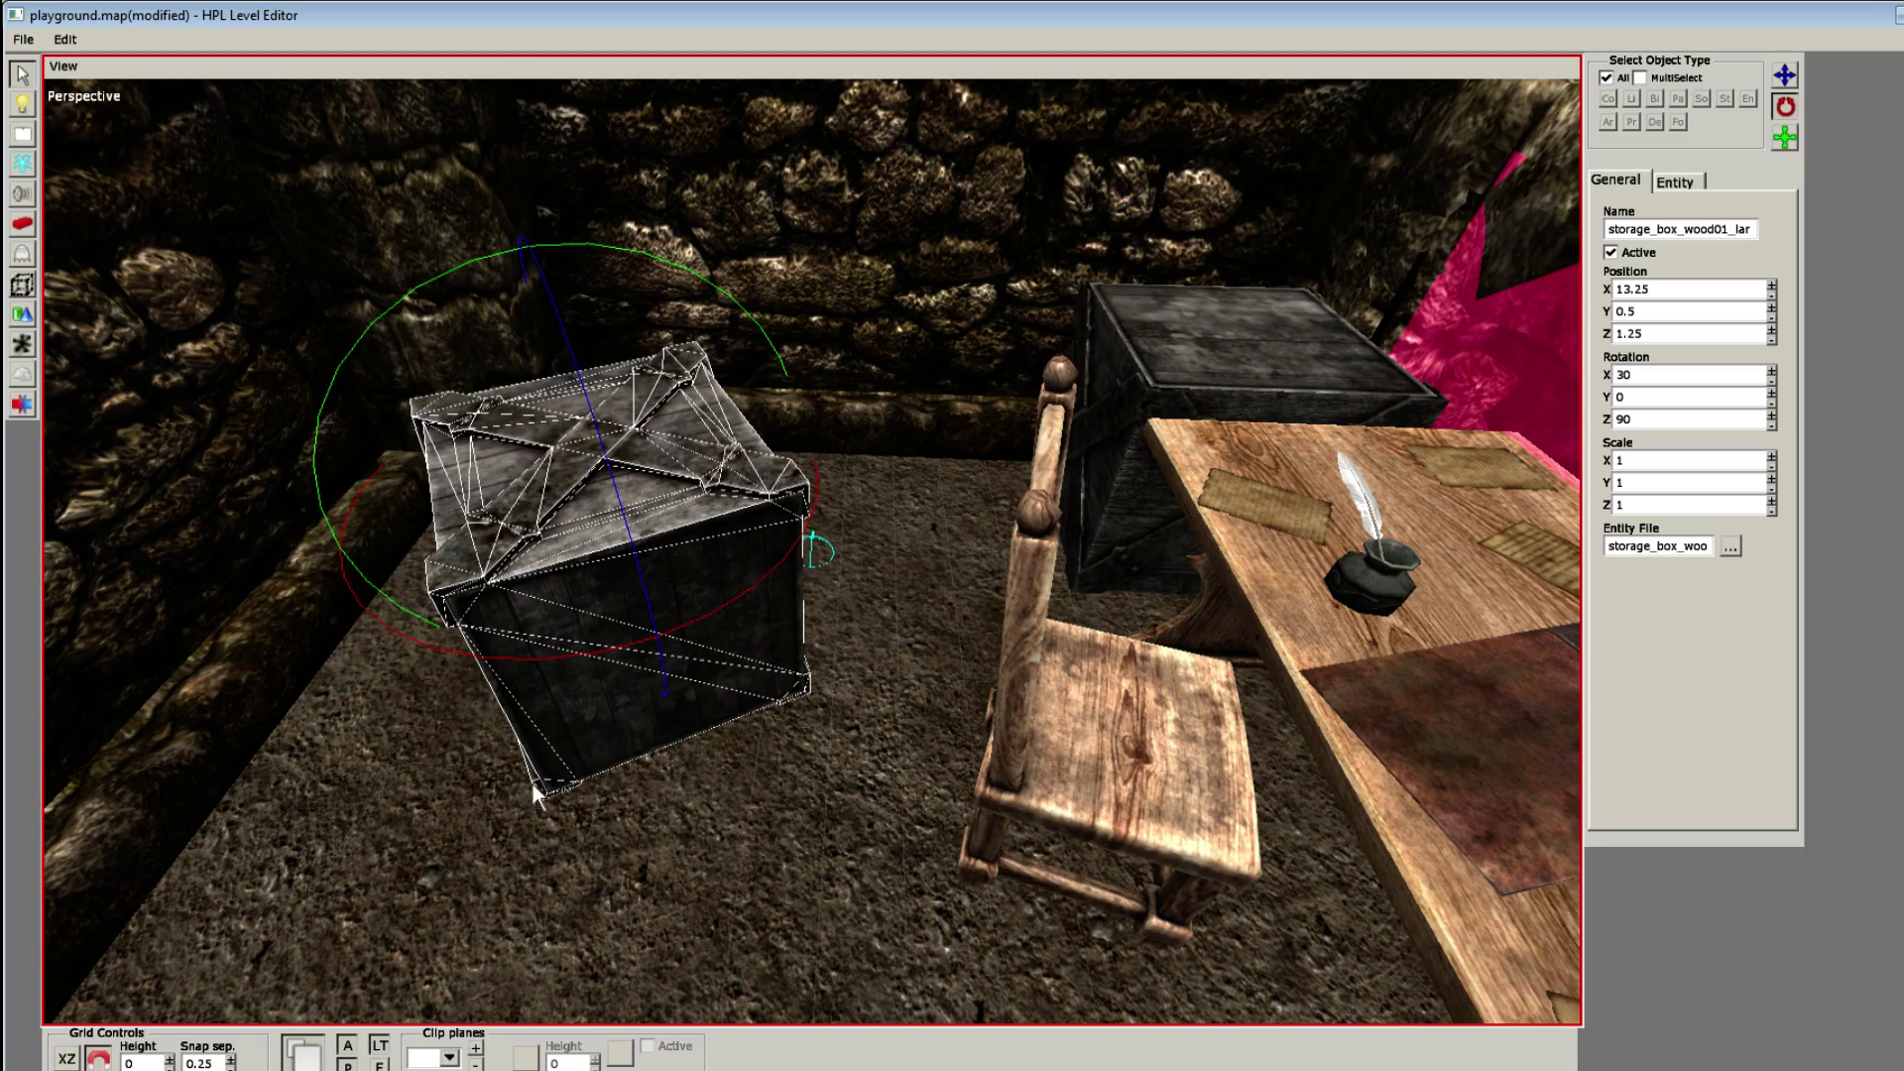
Step: Move the rotated crate closer to the wall and save the map
alt+drag(532, 783, 735, 681)
key(q)
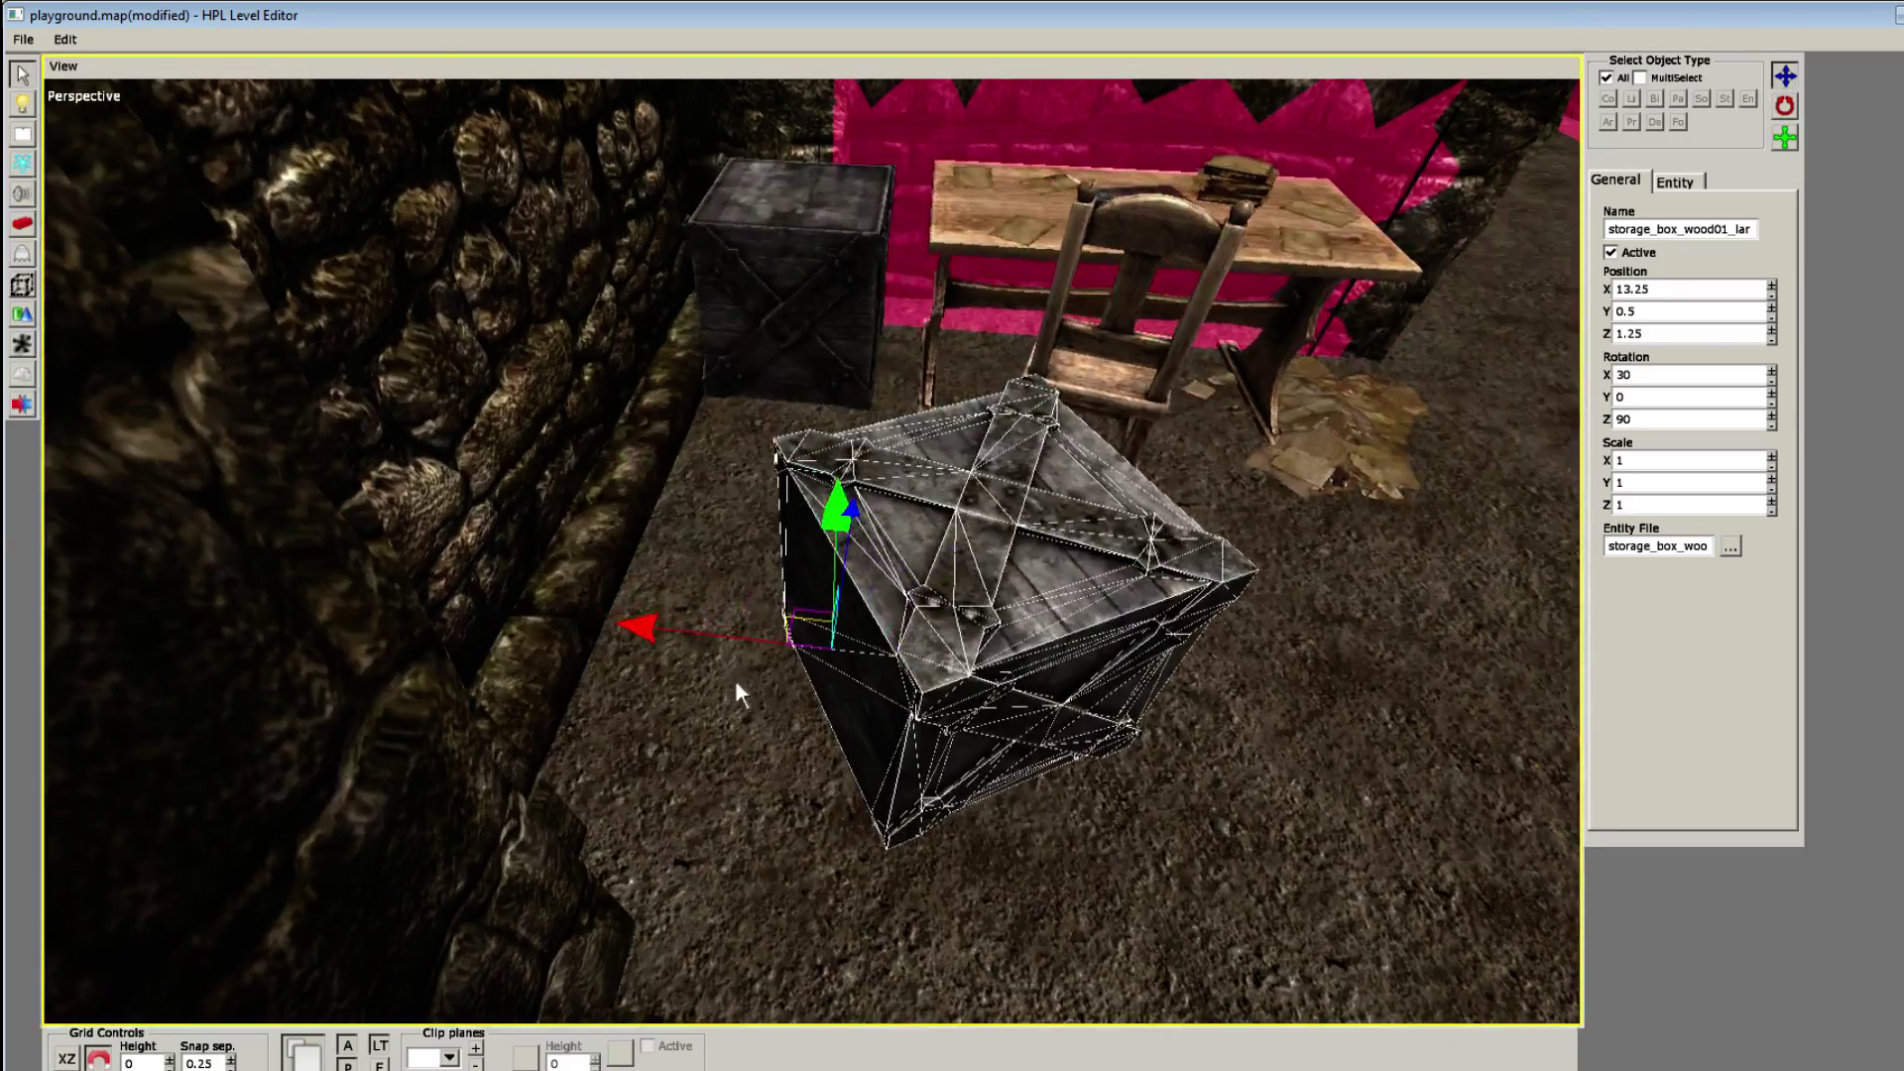
drag(801, 609, 729, 535)
click(811, 514)
key(ctrl+s)
click(490, 565)
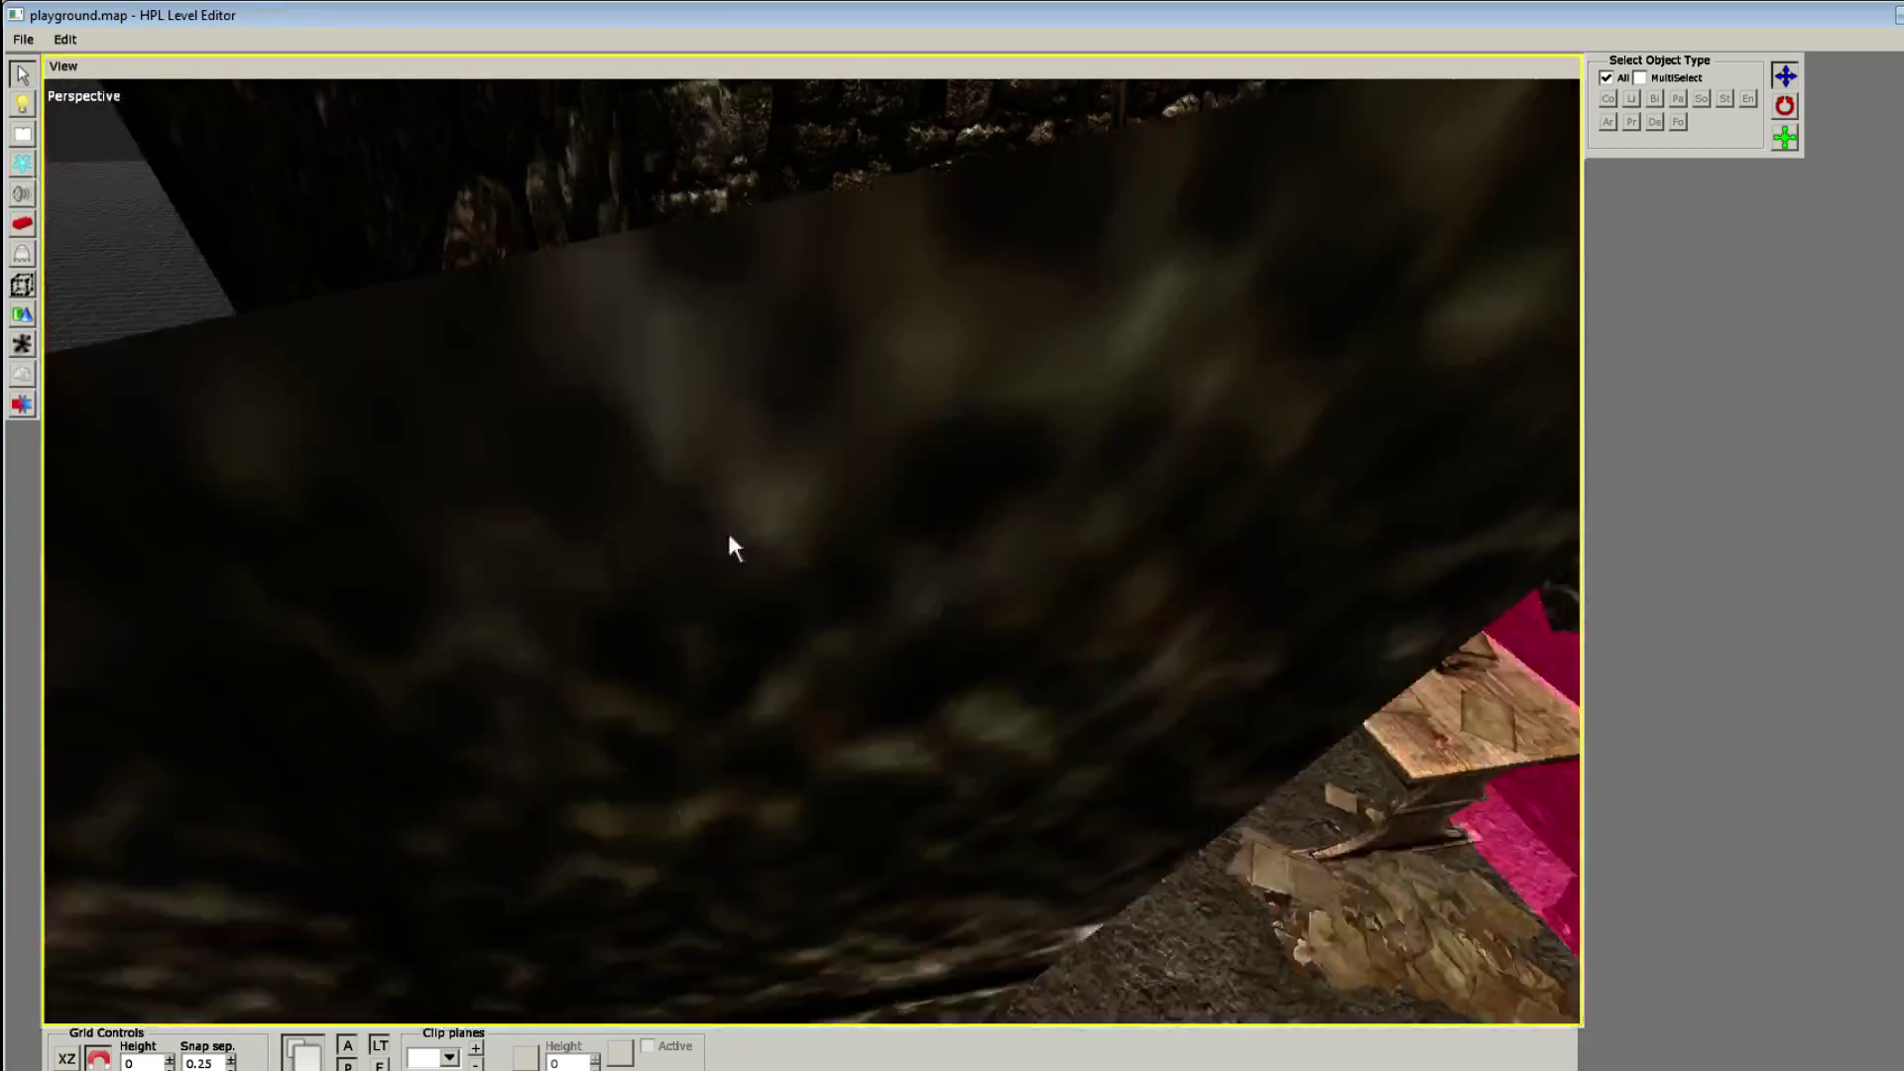
mouse_move(732, 545)
middle_down()
mouse_move(569, 476)
mouse_move(735, 502)
mouse_move(710, 515)
middle_up()
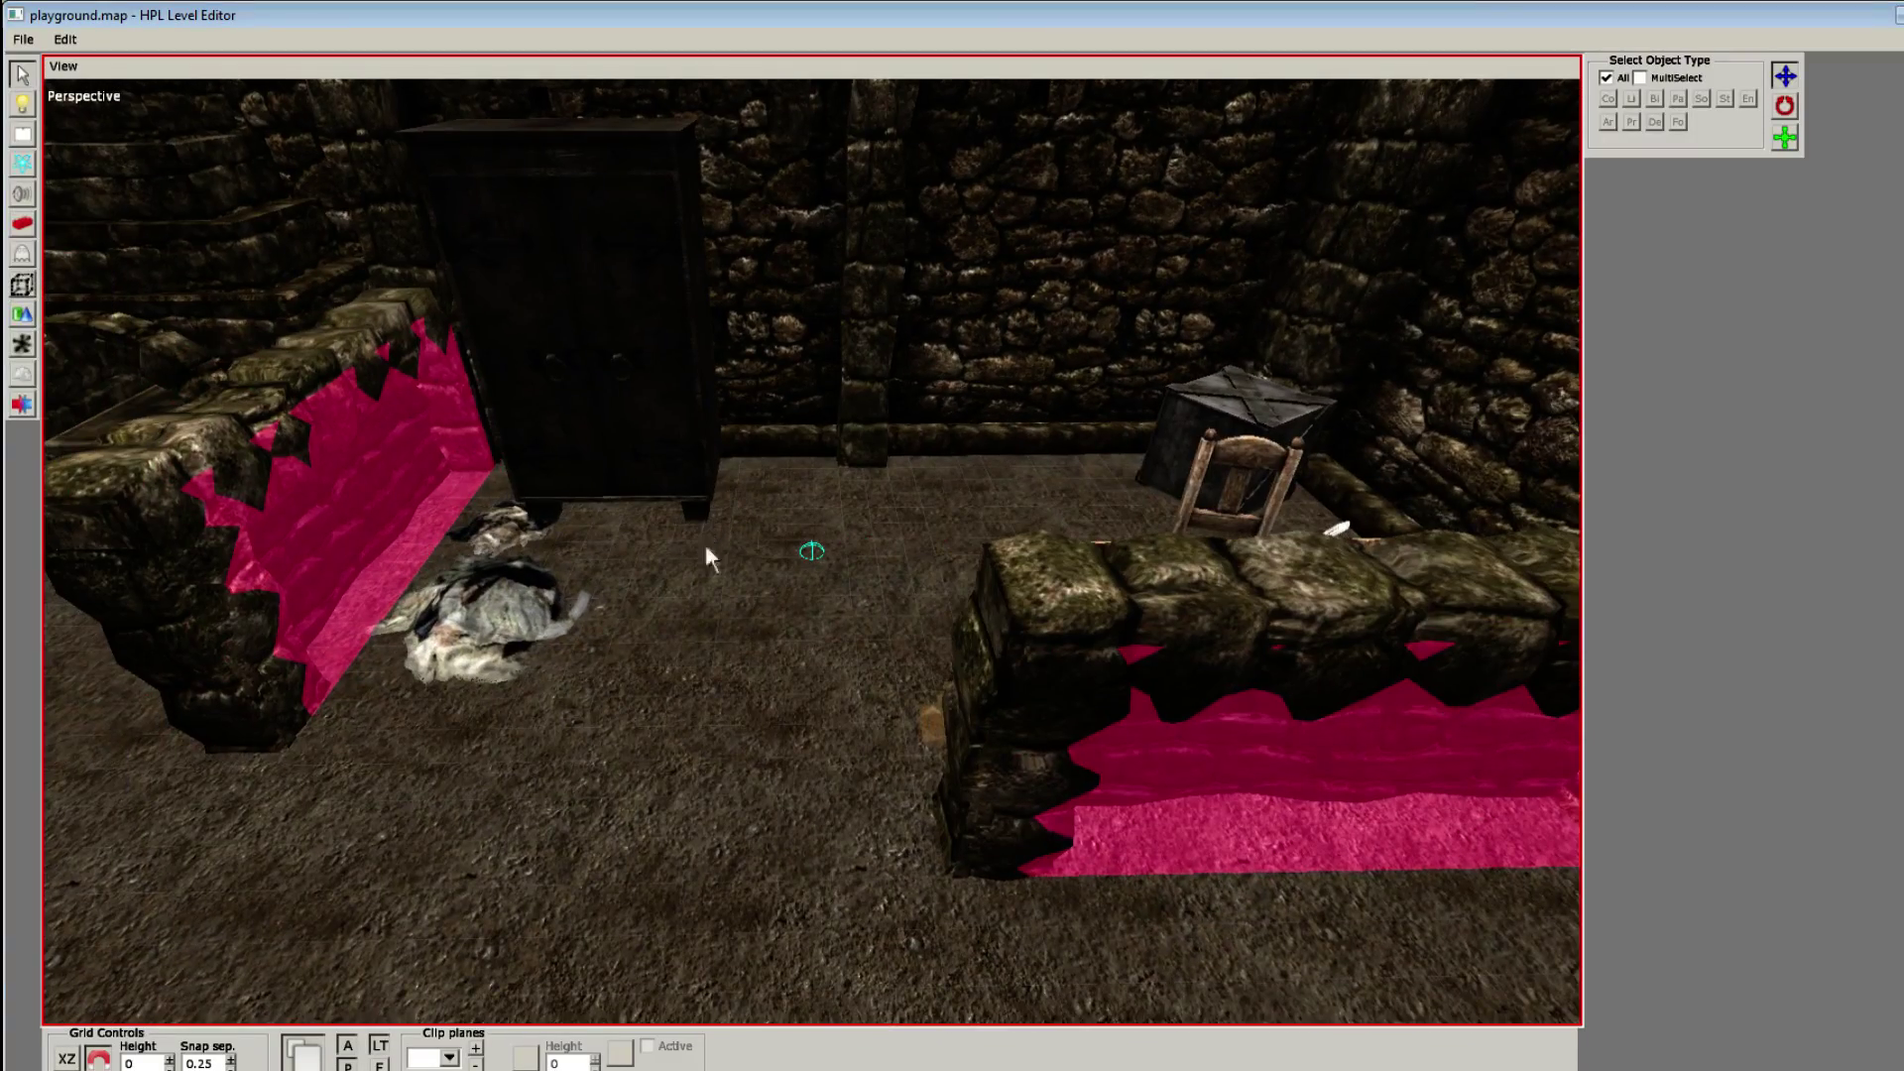
Step: Place a wood_box01 from the container category on the floor between the fireplace and the low wall
scroll(705, 546, up, 2)
key(7)
click(1775, 85)
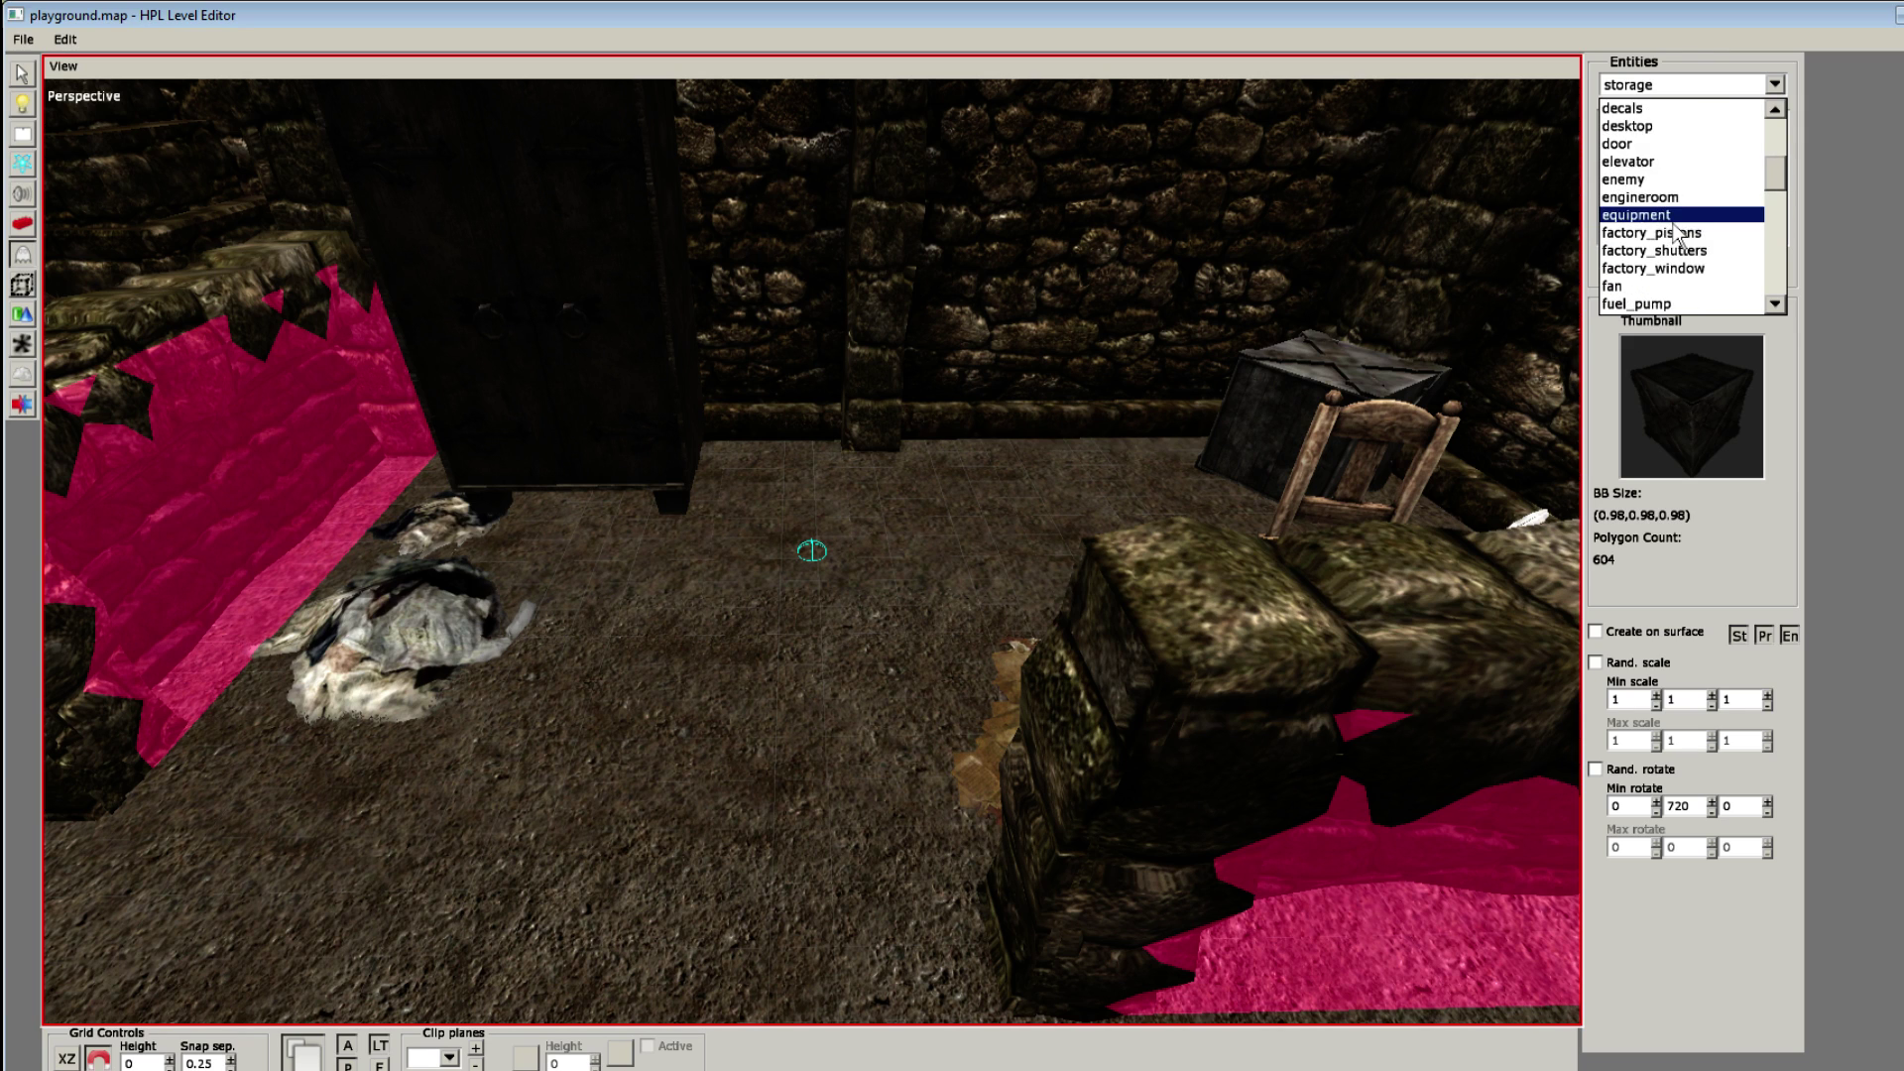
scroll(1646, 164, up, 2)
click(1636, 144)
click(1627, 135)
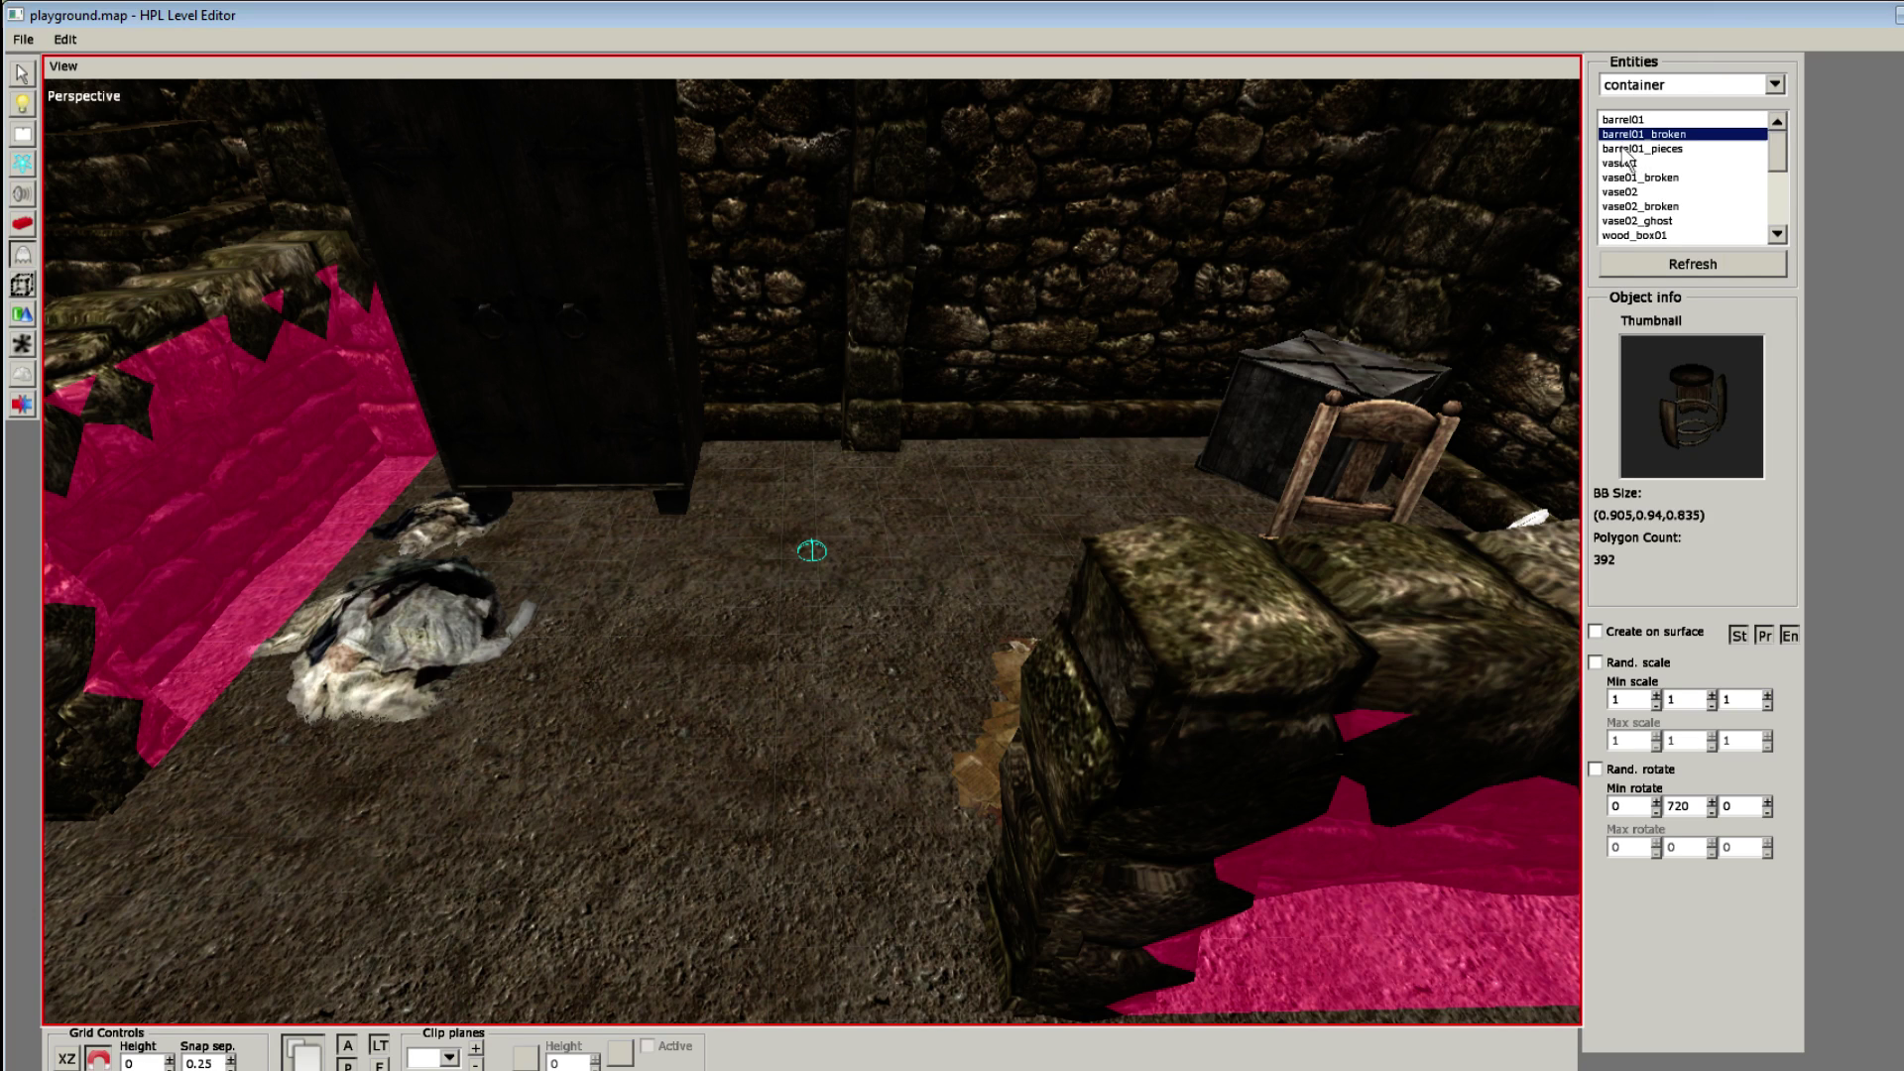
click(1635, 162)
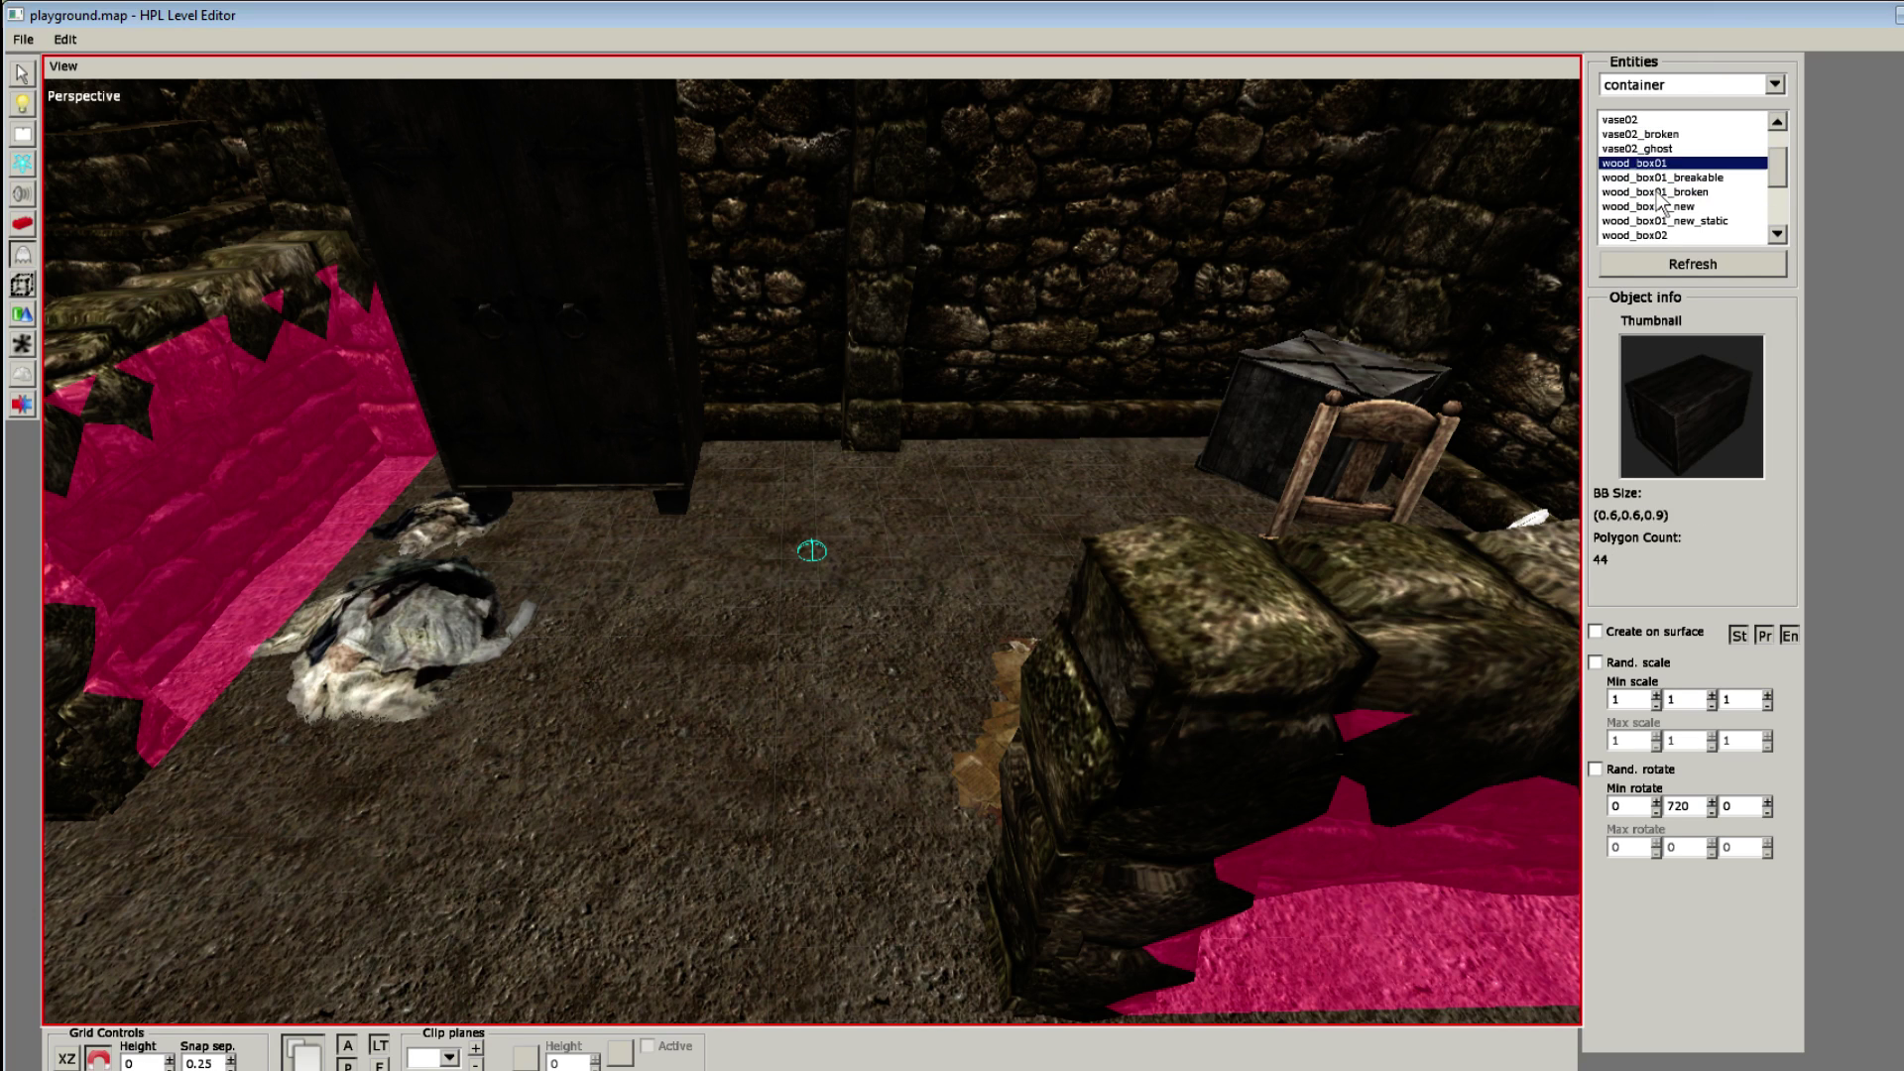
alt+drag(1141, 342, 1097, 553)
click(1092, 546)
Step: Add a second wood_box01 beside the first, rotated to X 90 to stand upright at X 5.25, Y 0.5, Z 2.75
alt+drag(1076, 654, 913, 608)
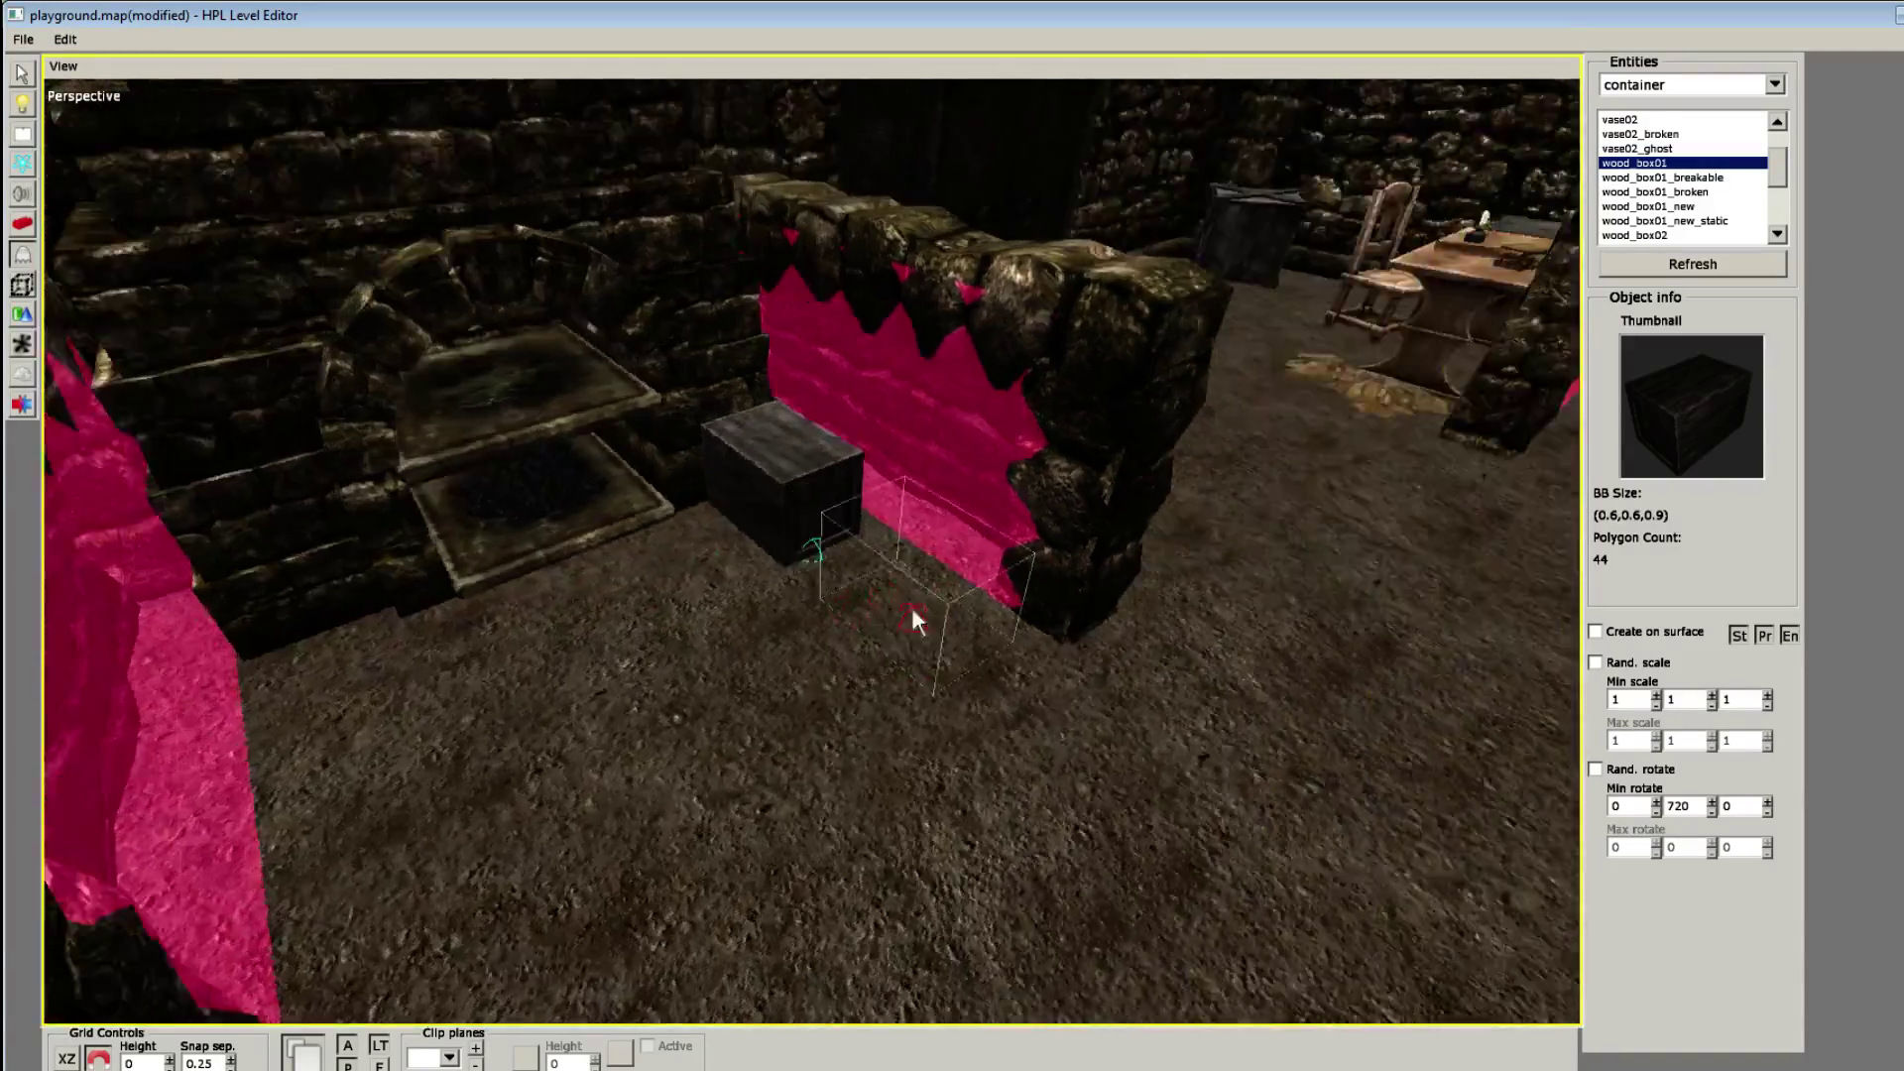
scroll(892, 570, up, 3)
click(885, 536)
key(1)
click(902, 489)
drag(1033, 411, 1200, 455)
key(w)
drag(907, 410, 945, 260)
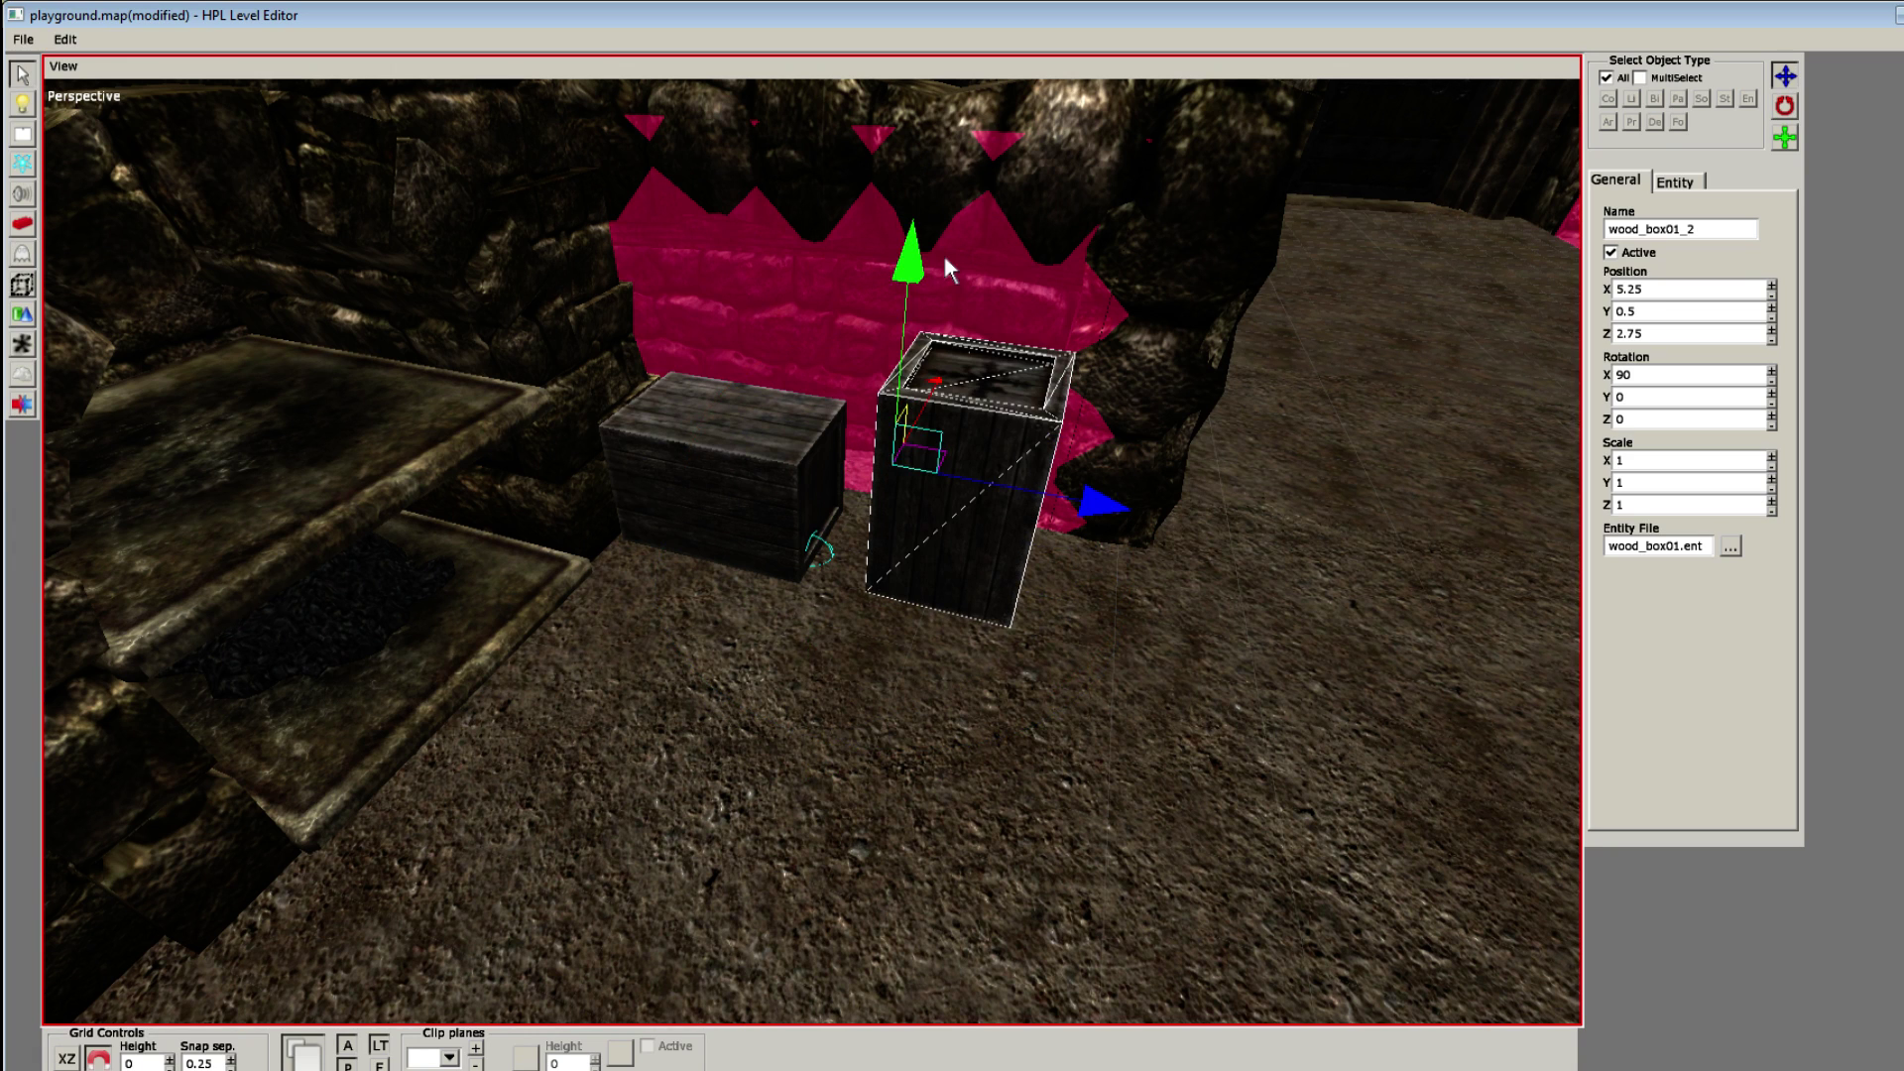
click(855, 672)
Step: Place a wood_box02 from the container category on the floor across from the wood_box01 pair, rotated to Y 810
key(7)
click(1651, 206)
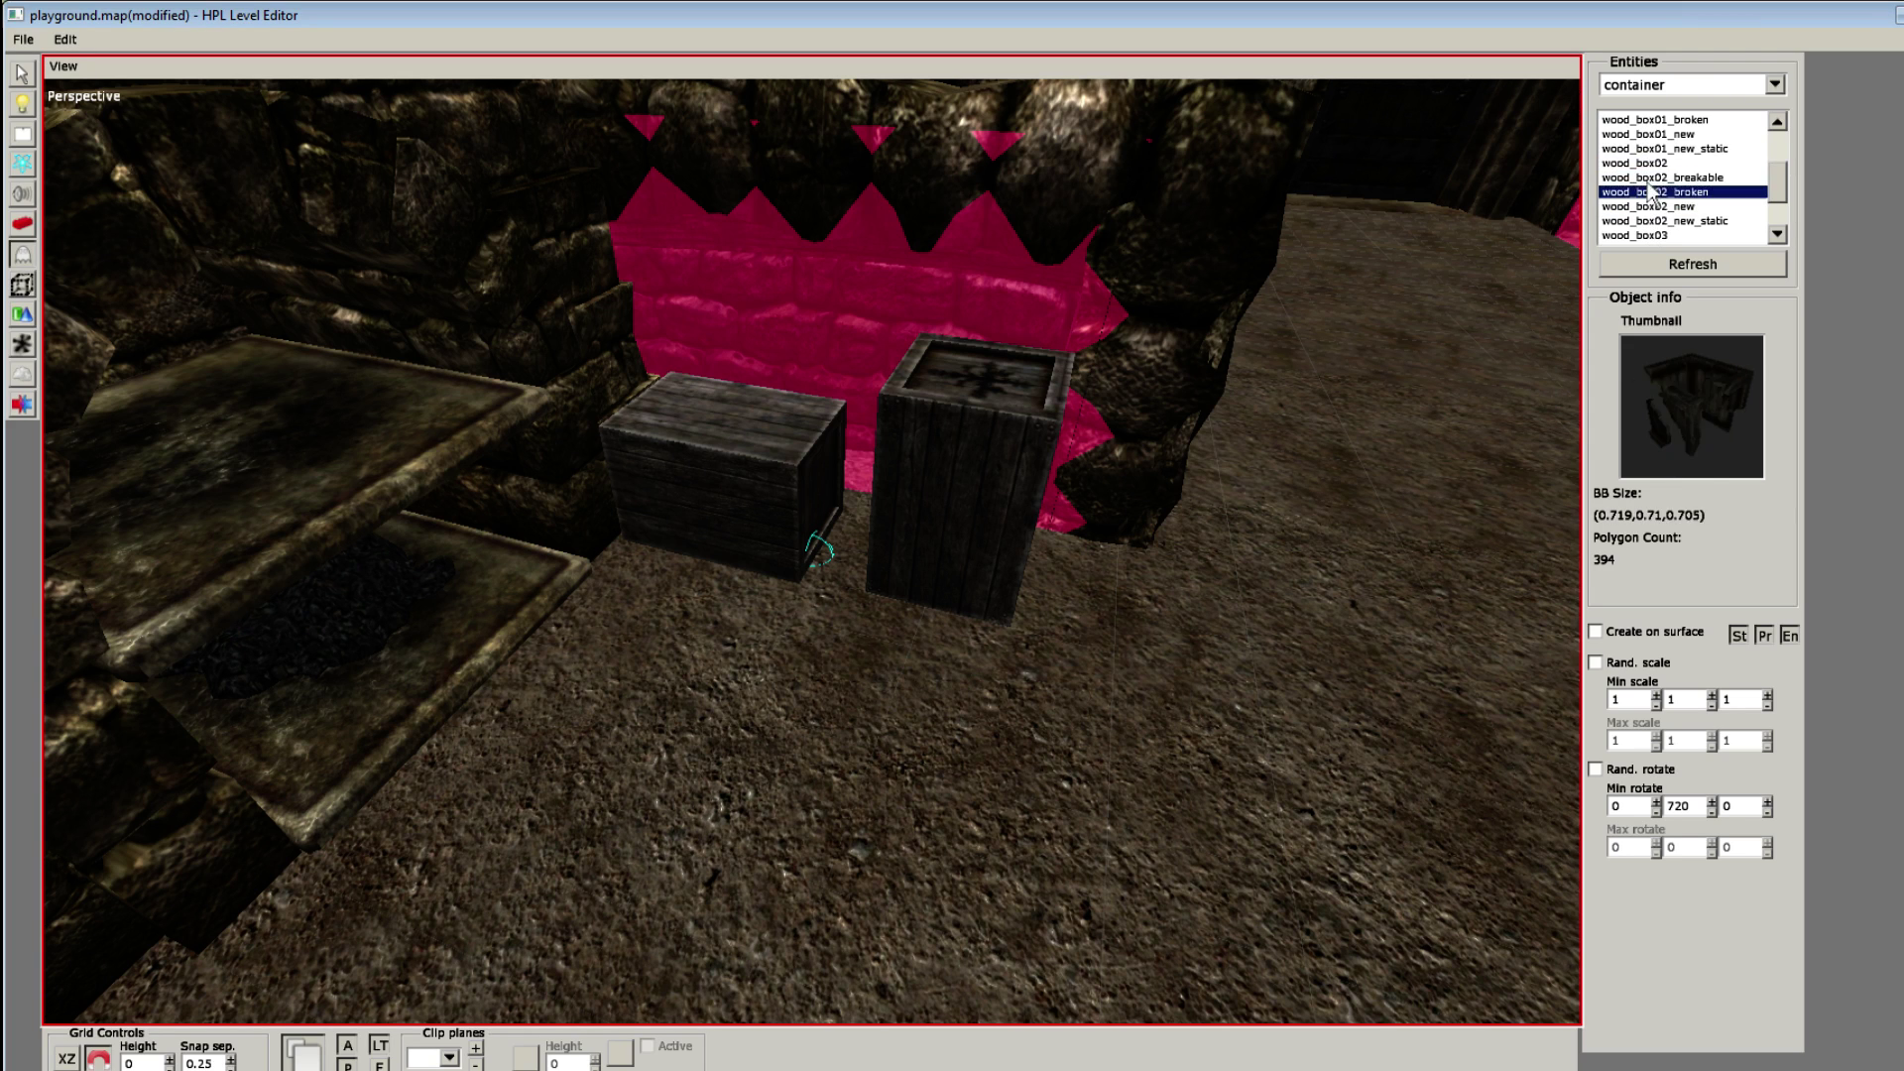
alt+drag(658, 753, 645, 590)
click(633, 541)
key(1)
click(638, 457)
Step: Rotate the wood_box02 to X 90, Y 0, Z 0 and raise it to Y 0.5
key(w)
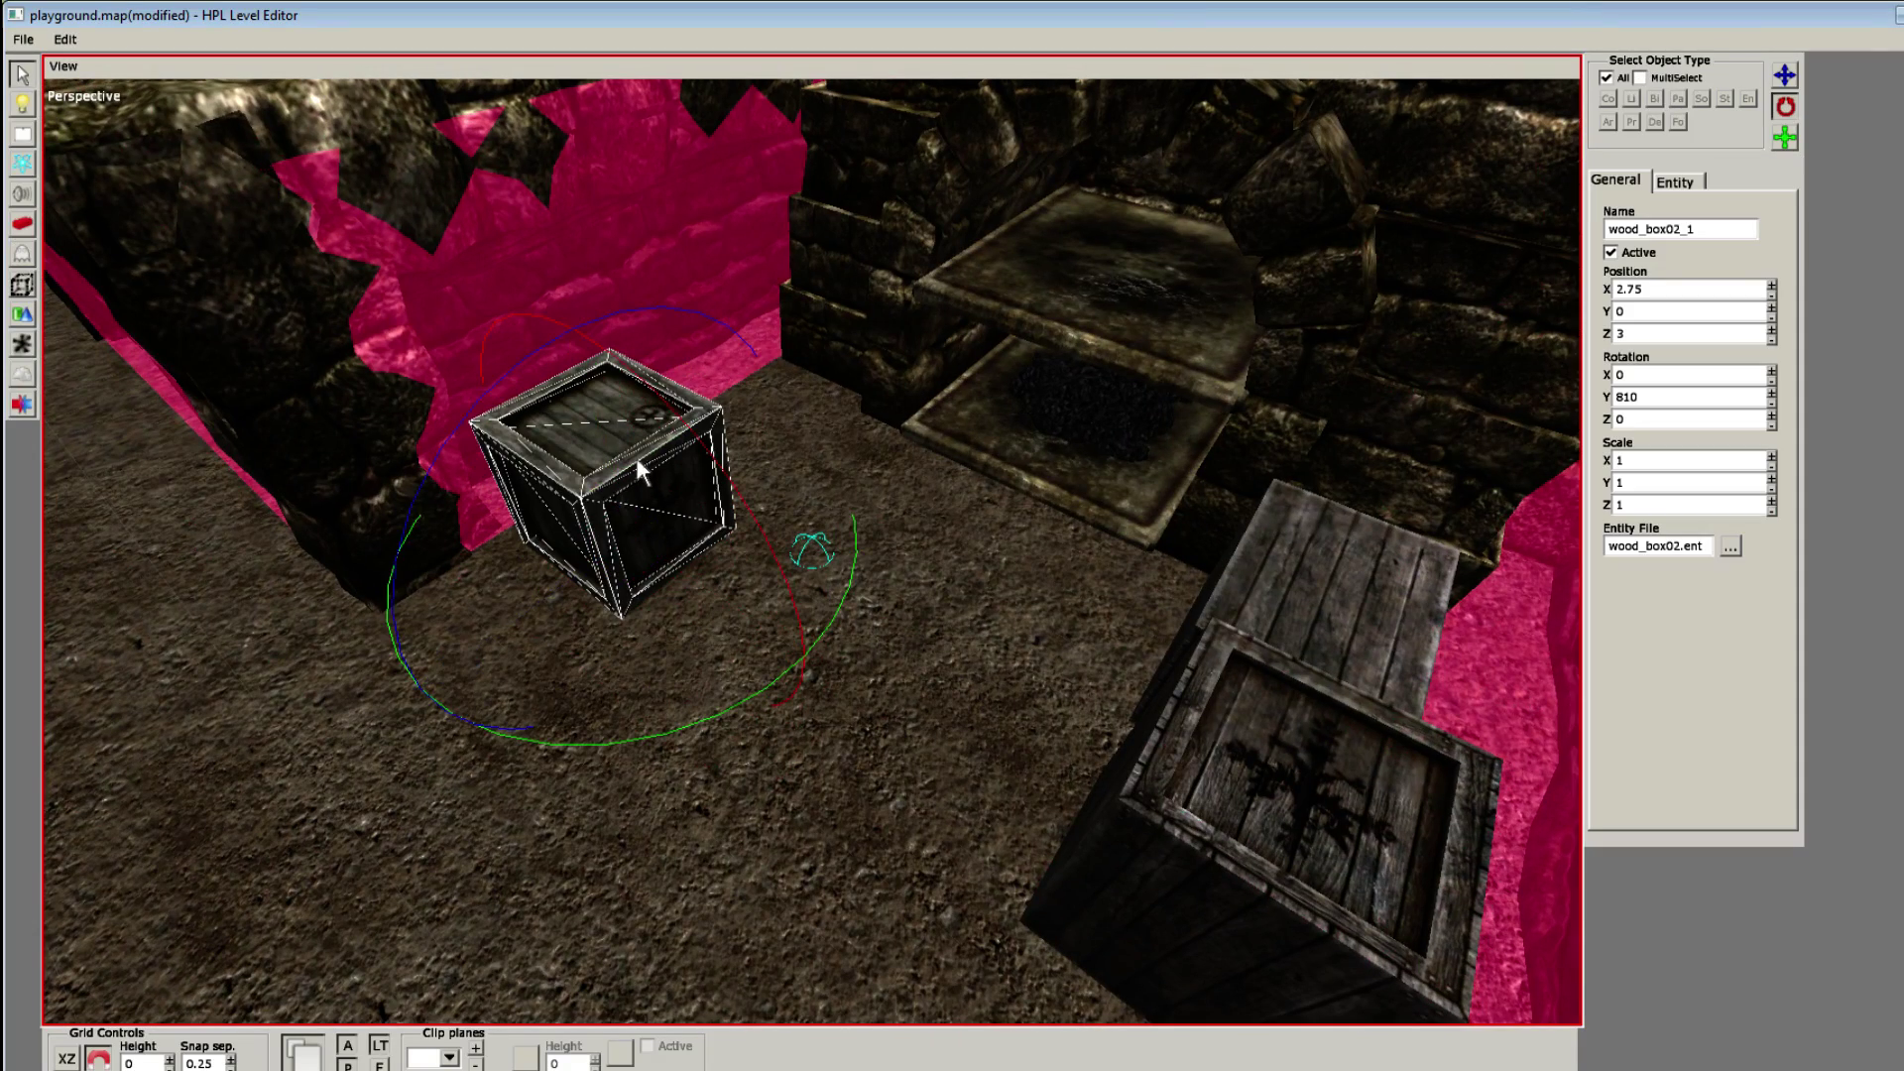
drag(625, 359, 585, 193)
key(q)
alt+drag(626, 432, 663, 611)
key(r)
drag(671, 712, 485, 758)
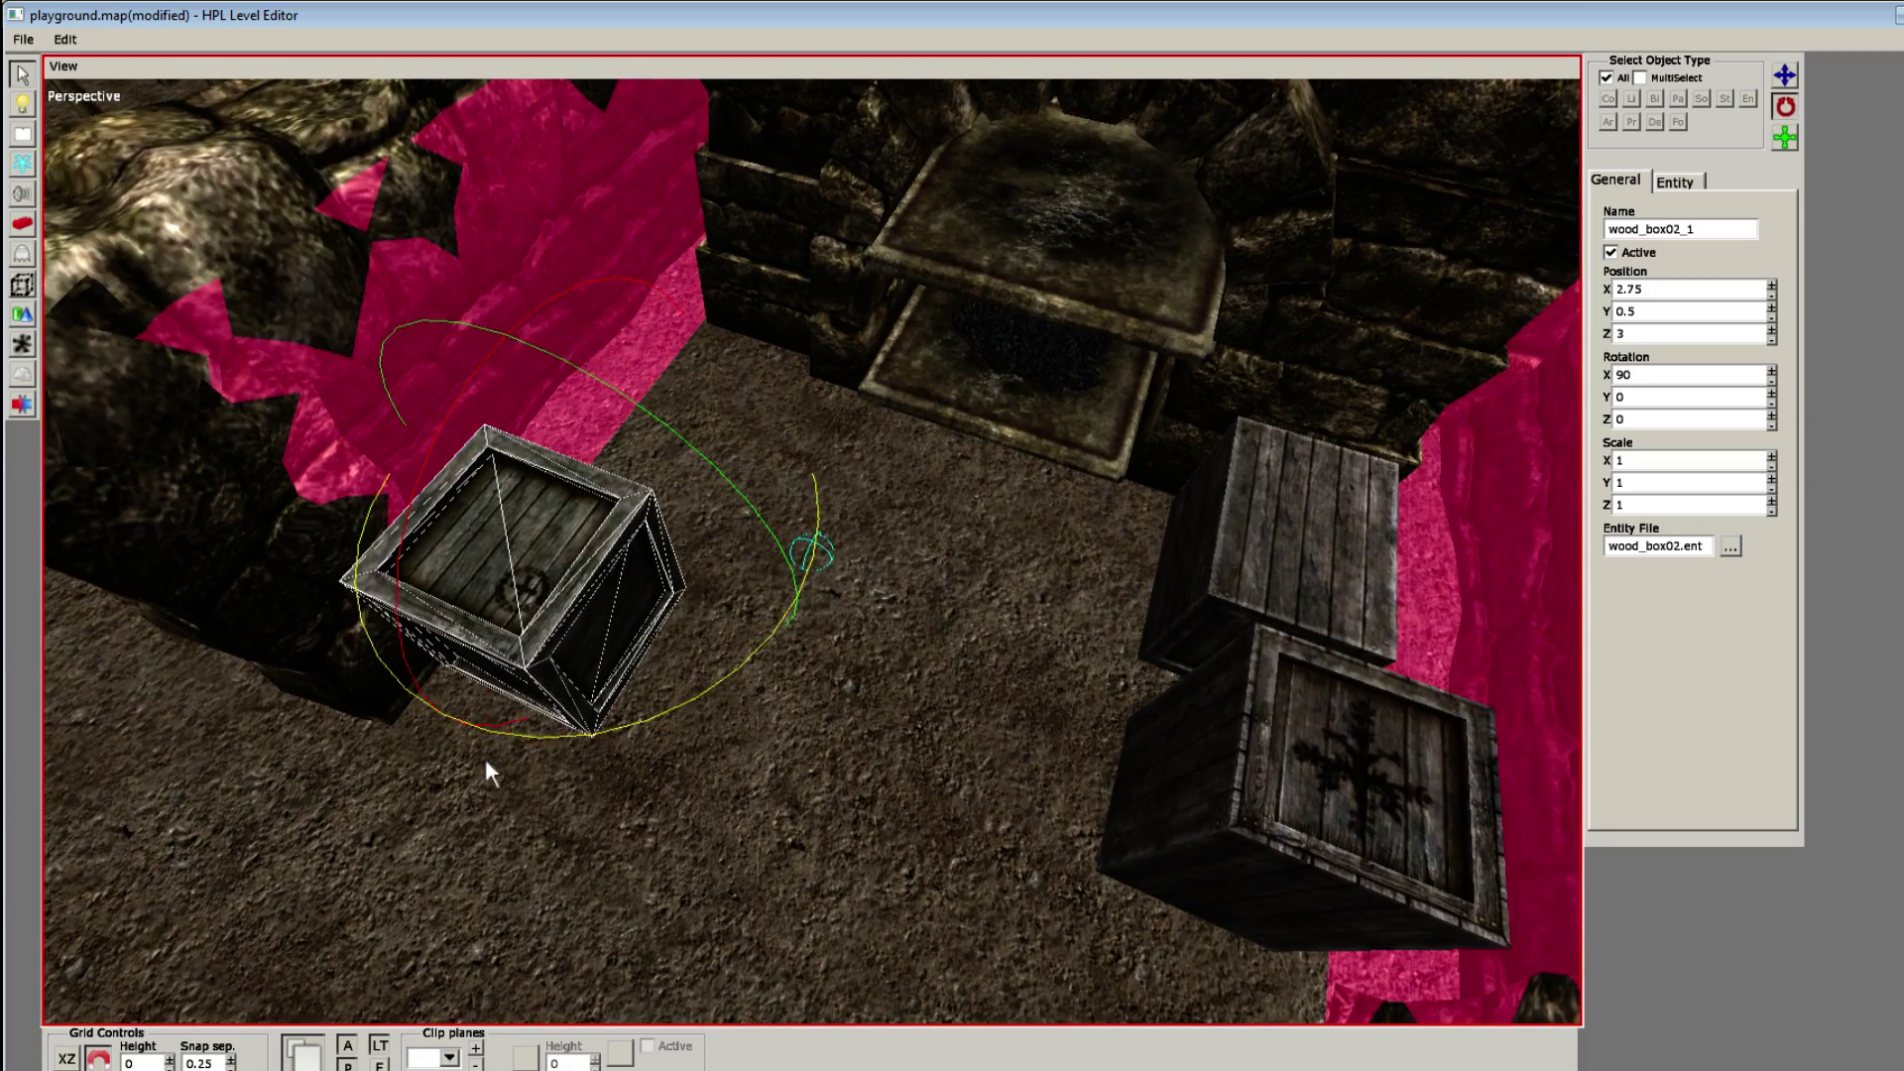
Step: Move the rotated wood_box02 into the corner between the low wall and the fireplace
key(t)
click(753, 373)
click(579, 567)
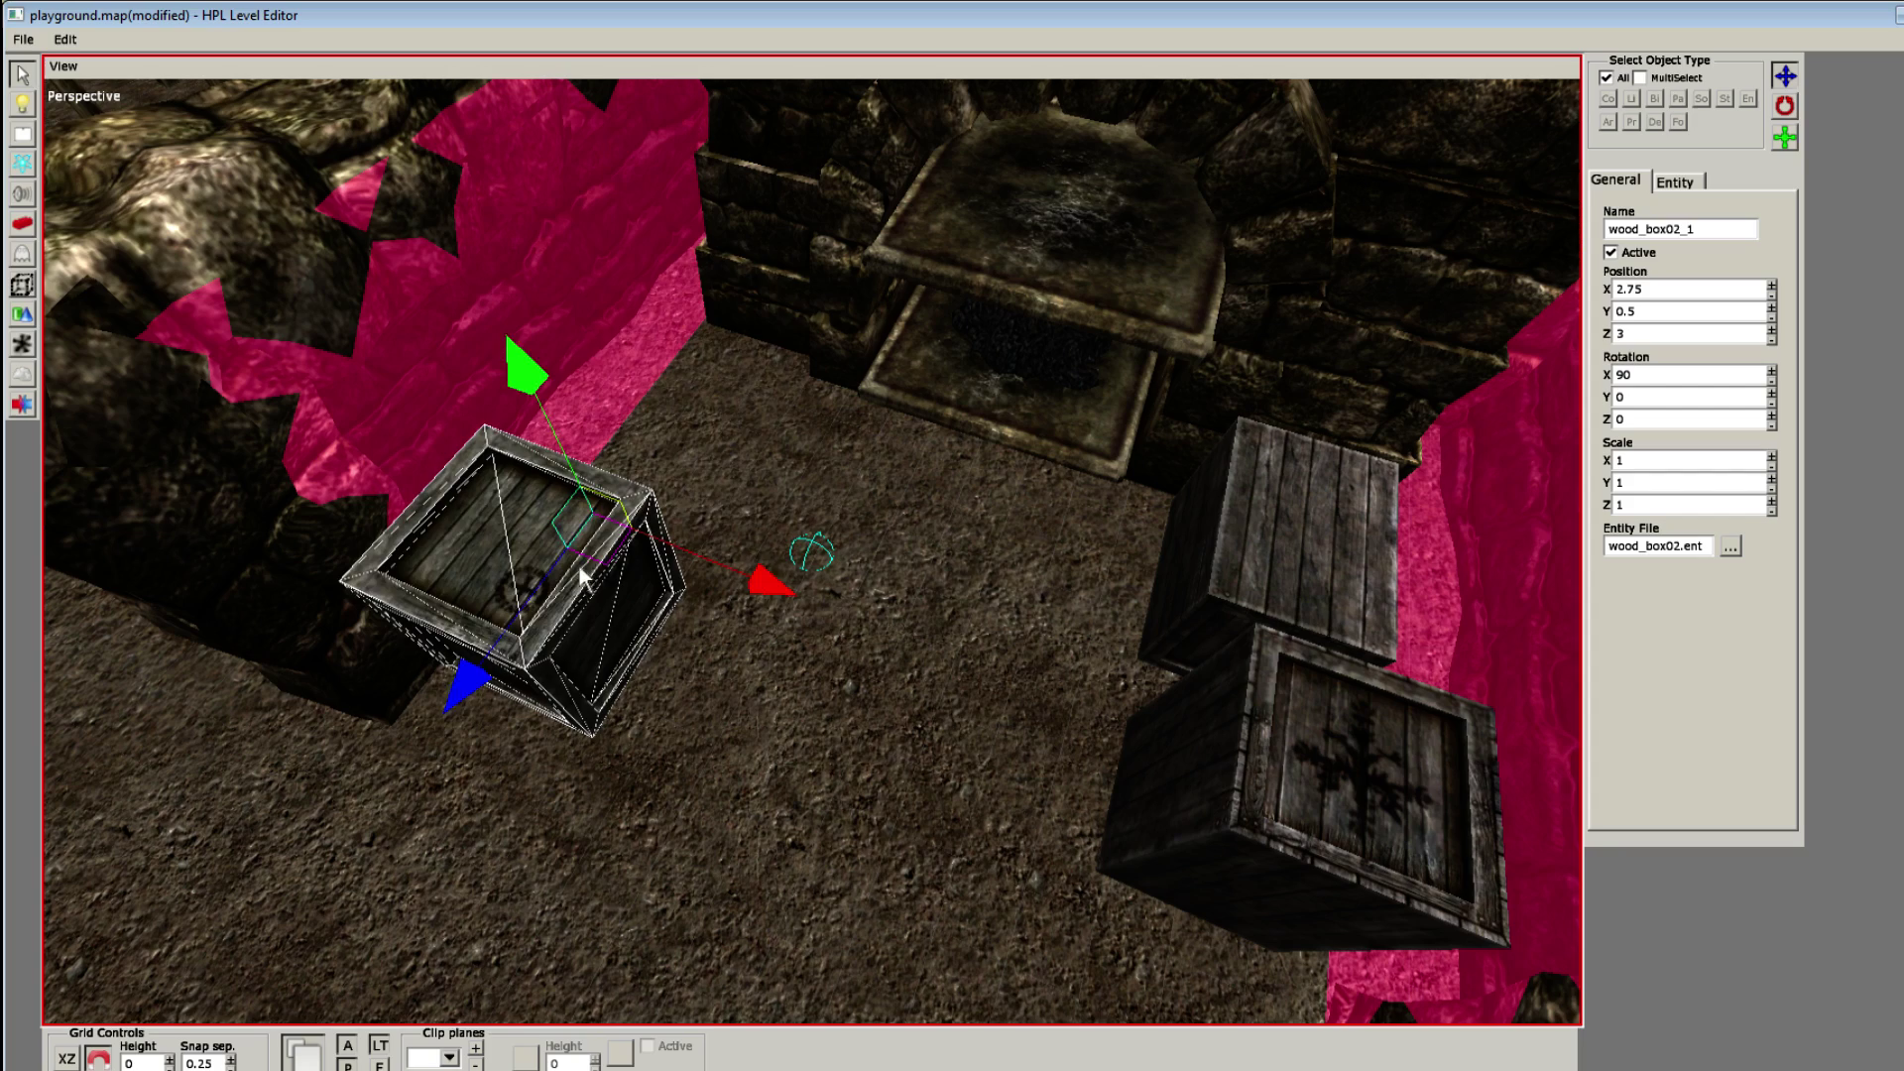
drag(580, 568, 770, 329)
Step: Add a second wood_box02 on the floor by the low wall, in front of the first one
key(7)
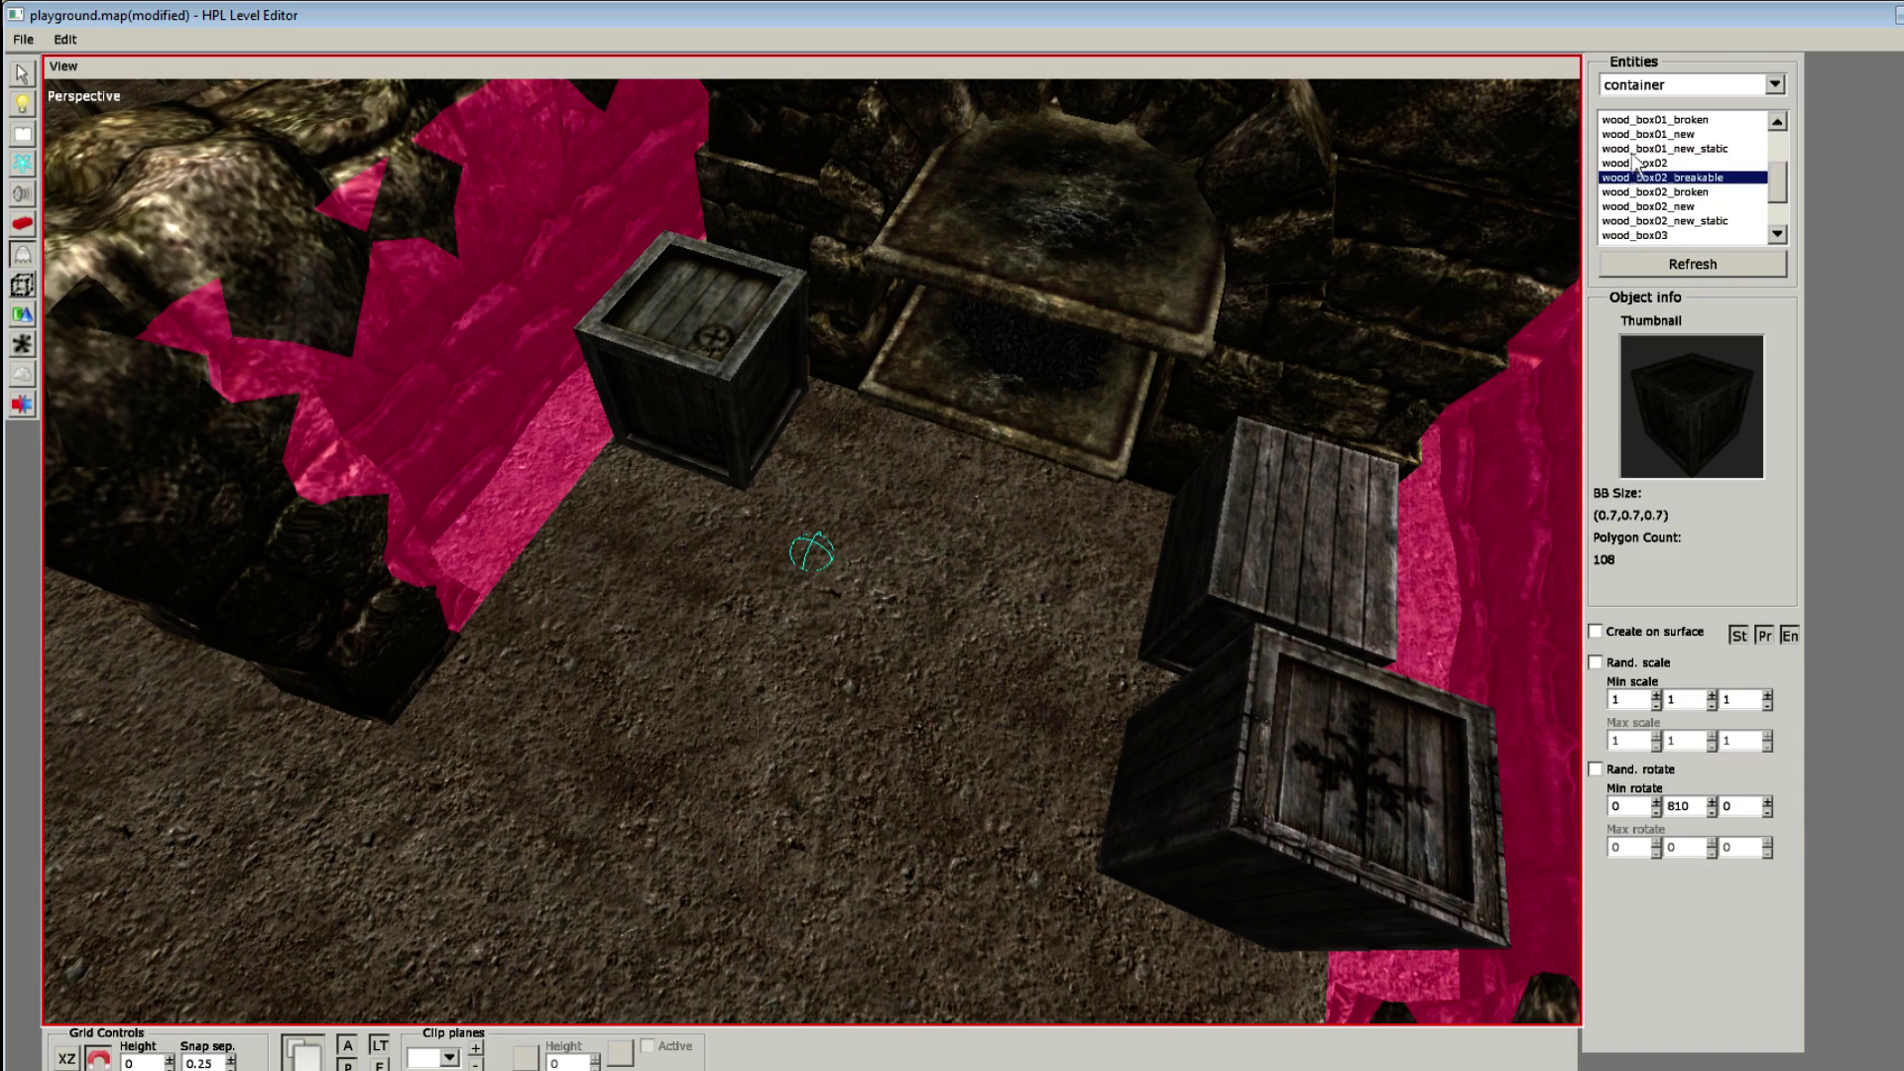
click(1631, 147)
click(1627, 164)
shift+scroll(595, 615, up, 1)
click(575, 615)
Step: Rotate the second wood_box02 to about X -176, Y -14.5, Z -15.5 and raise it out of the floor
key(1)
alt+drag(575, 615, 498, 541)
click(639, 538)
key(w)
drag(621, 453, 516, 255)
key(q)
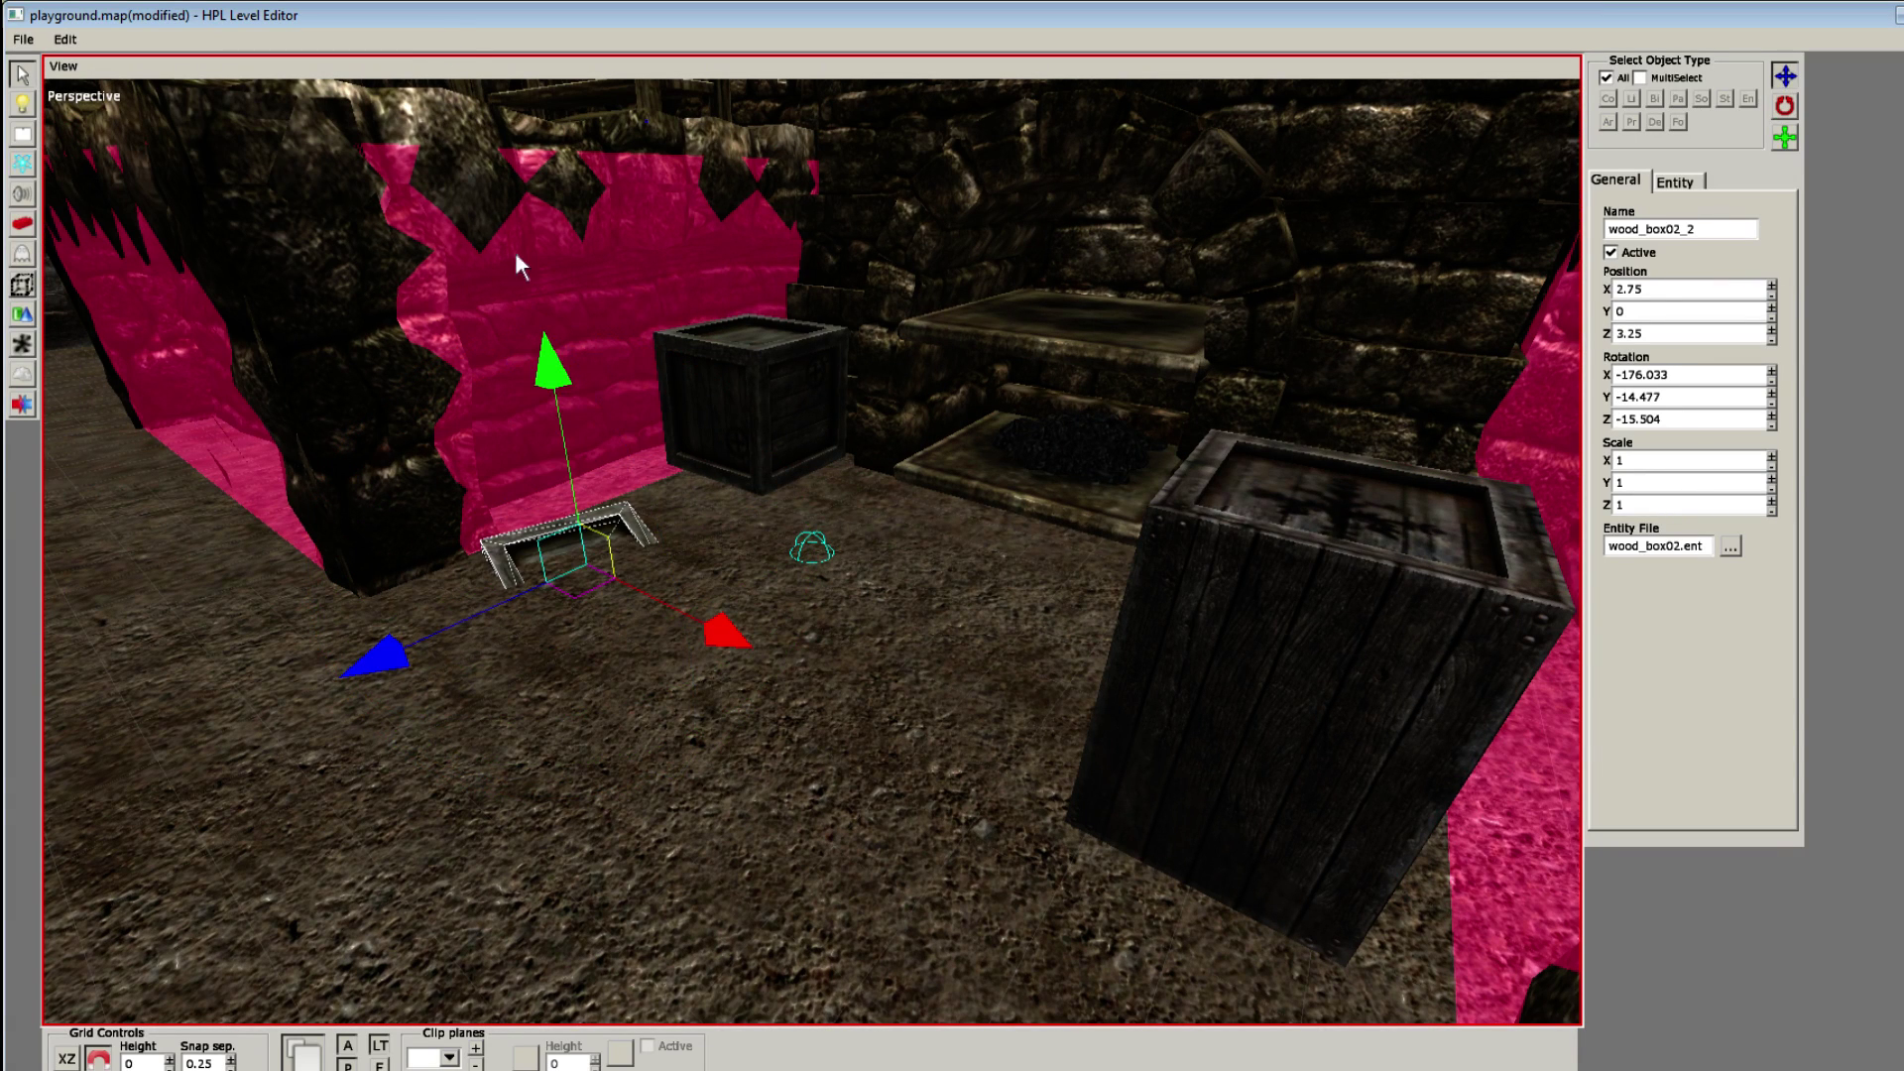
drag(557, 365, 508, 203)
alt+drag(357, 516, 289, 680)
click(520, 726)
Step: Place a wood_box03 chest, rotated to Y 900, in the corner formed by the low walls near the shelves
key(7)
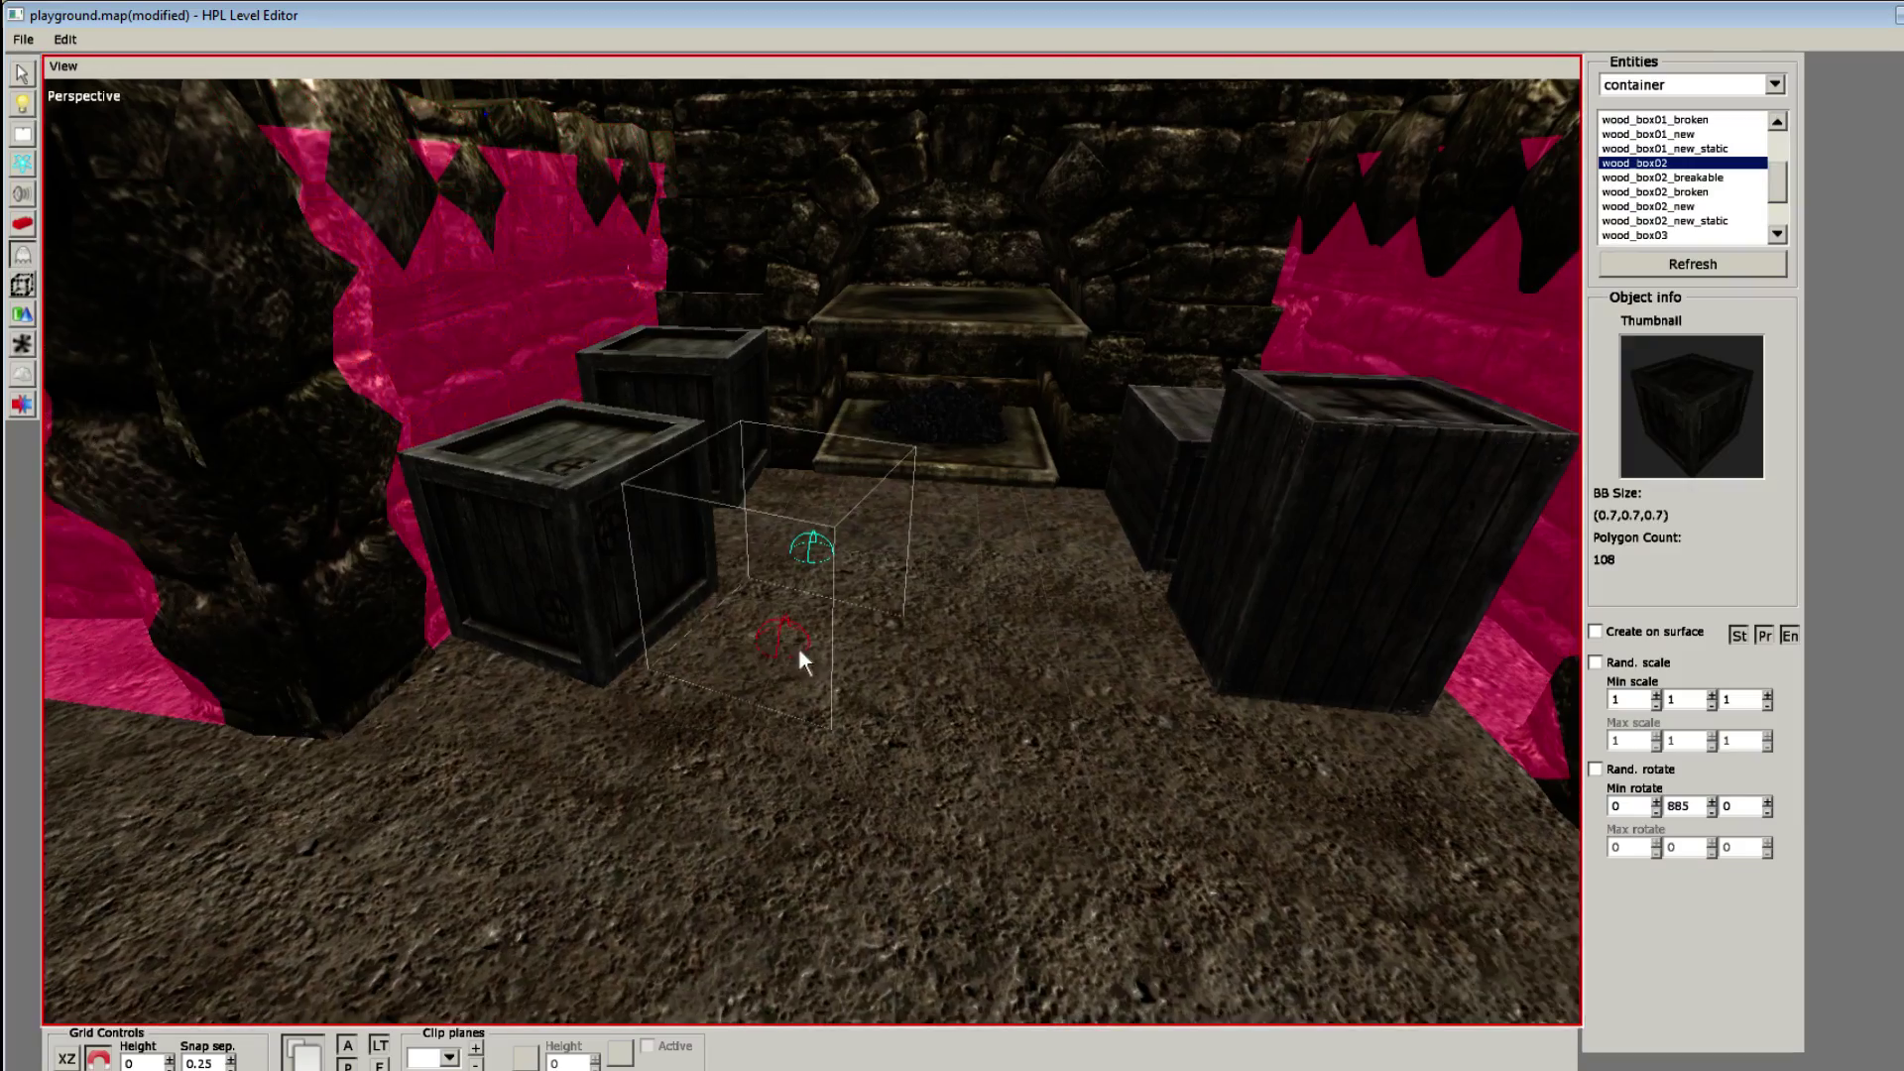
alt+drag(799, 647, 625, 497)
alt+drag(600, 275, 822, 550)
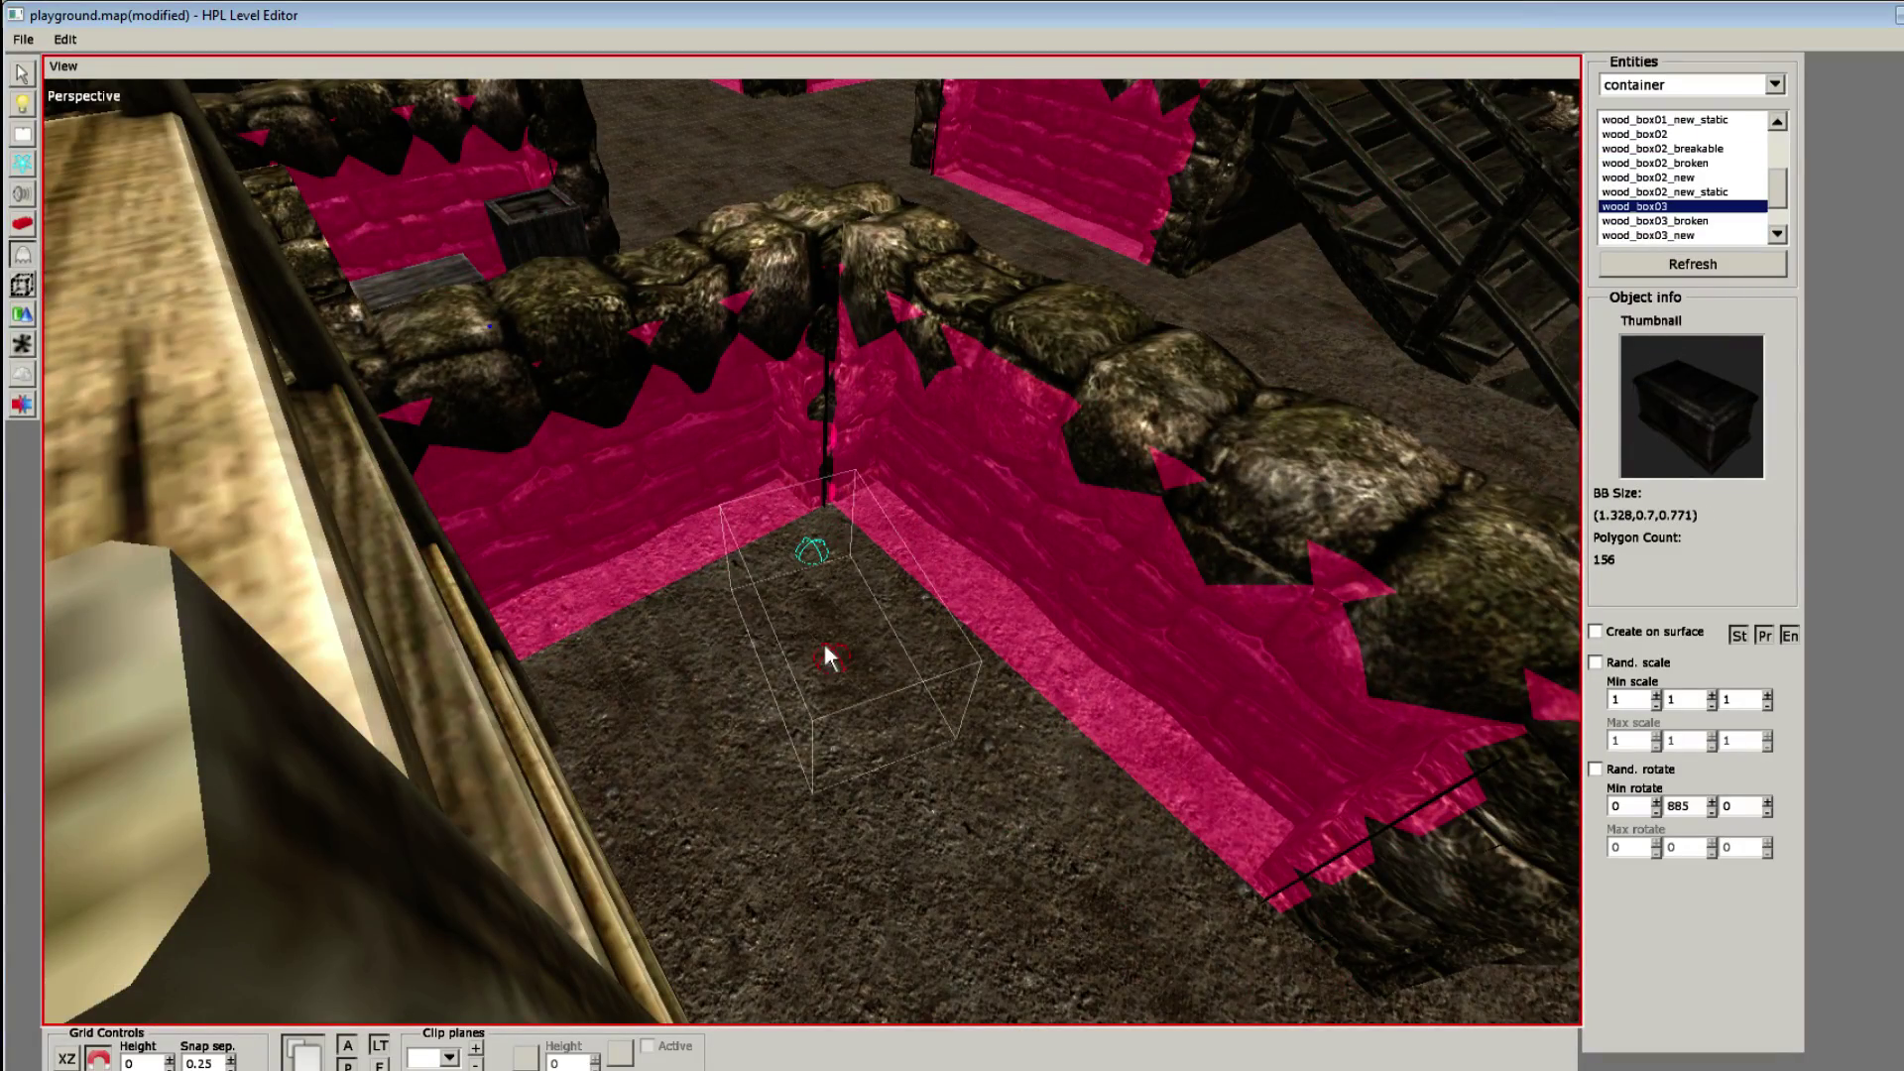
click(826, 647)
alt+drag(819, 605, 695, 194)
alt+drag(716, 649, 756, 587)
scroll(717, 654, up, 3)
alt+drag(719, 662, 638, 723)
click(644, 705)
scroll(794, 671, down, 2)
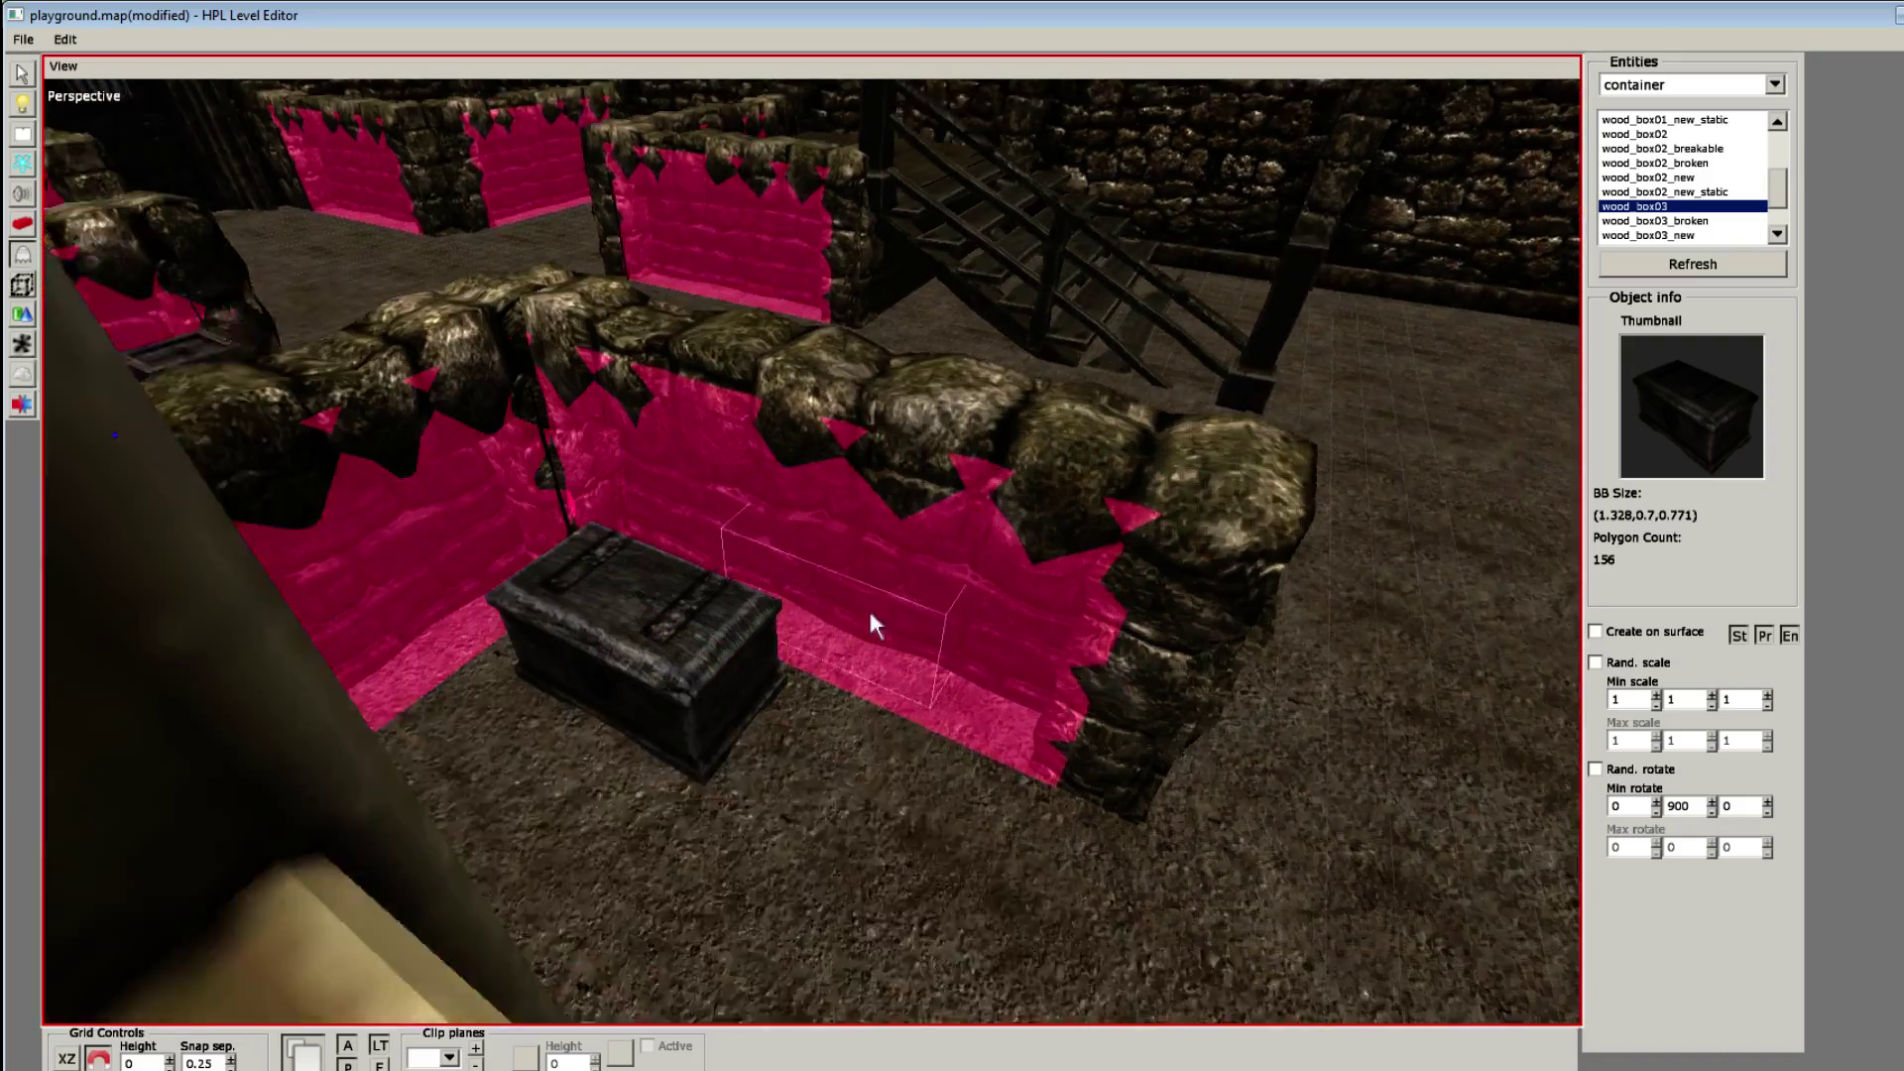
Step: Place a wood_box_small01 on the floor beside the chest and save the map
scroll(866, 605, up, 3)
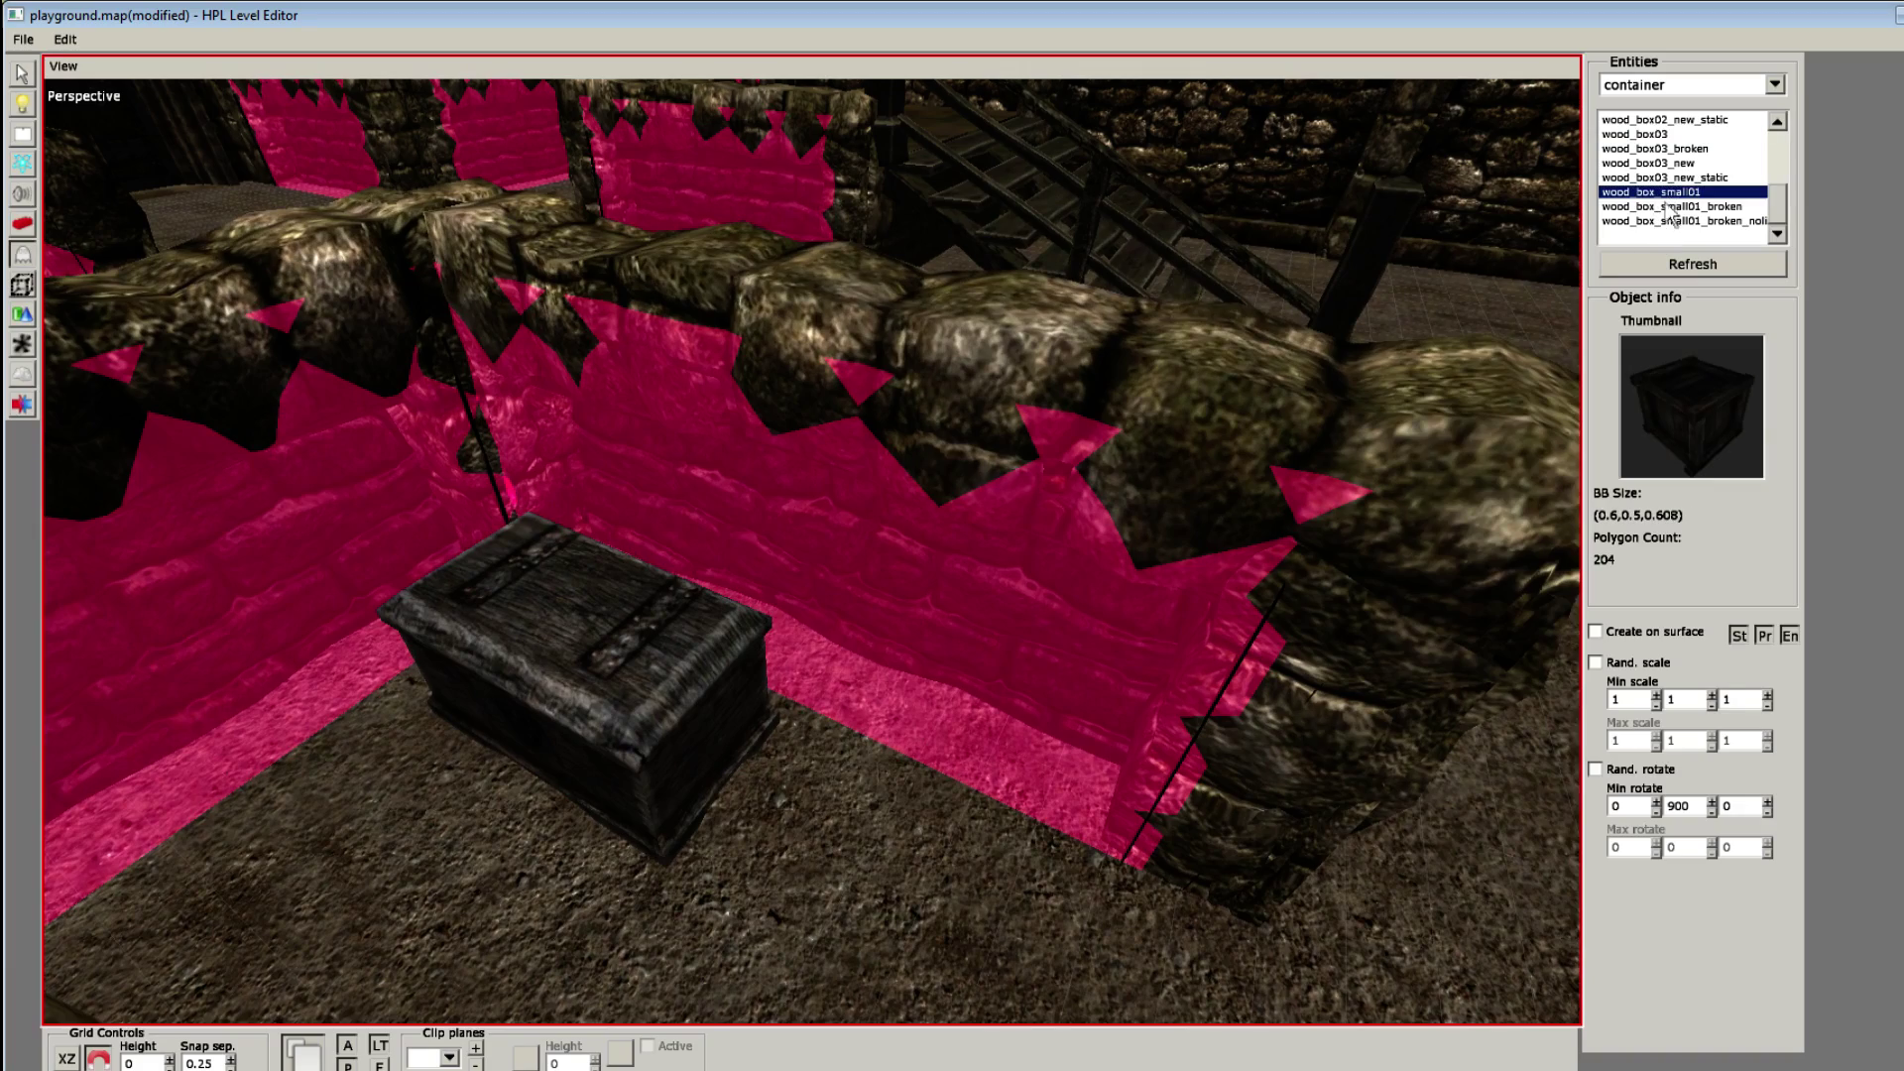
click(843, 782)
alt+drag(843, 782, 790, 706)
scroll(1053, 680, down, 3)
key(ctrl+s)
click(790, 706)
key(ctrl+z)
scroll(662, 583, up, 1)
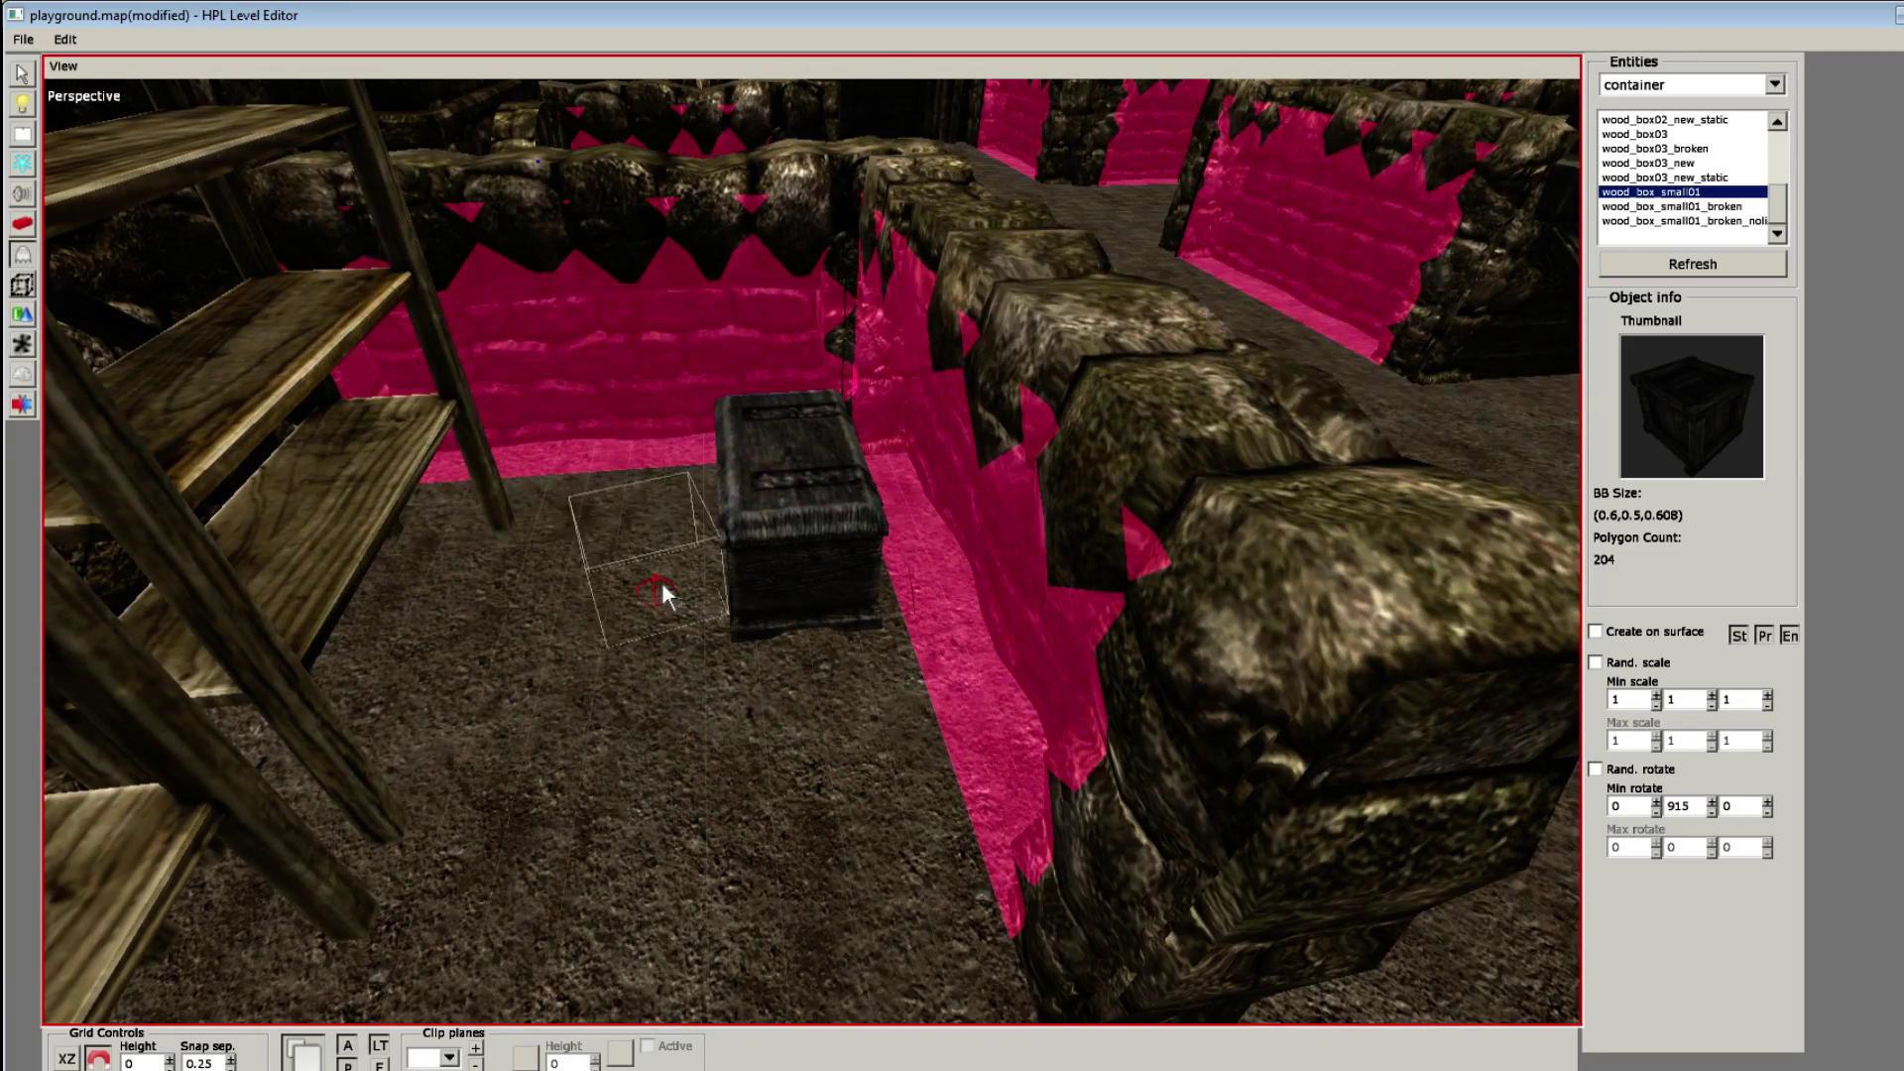
click(634, 532)
Step: Nudge the small box slightly away from the chest along the Z axis
alt+drag(657, 508, 1028, 726)
scroll(1028, 726, down, 3)
scroll(793, 684, up, 3)
key(1)
click(778, 684)
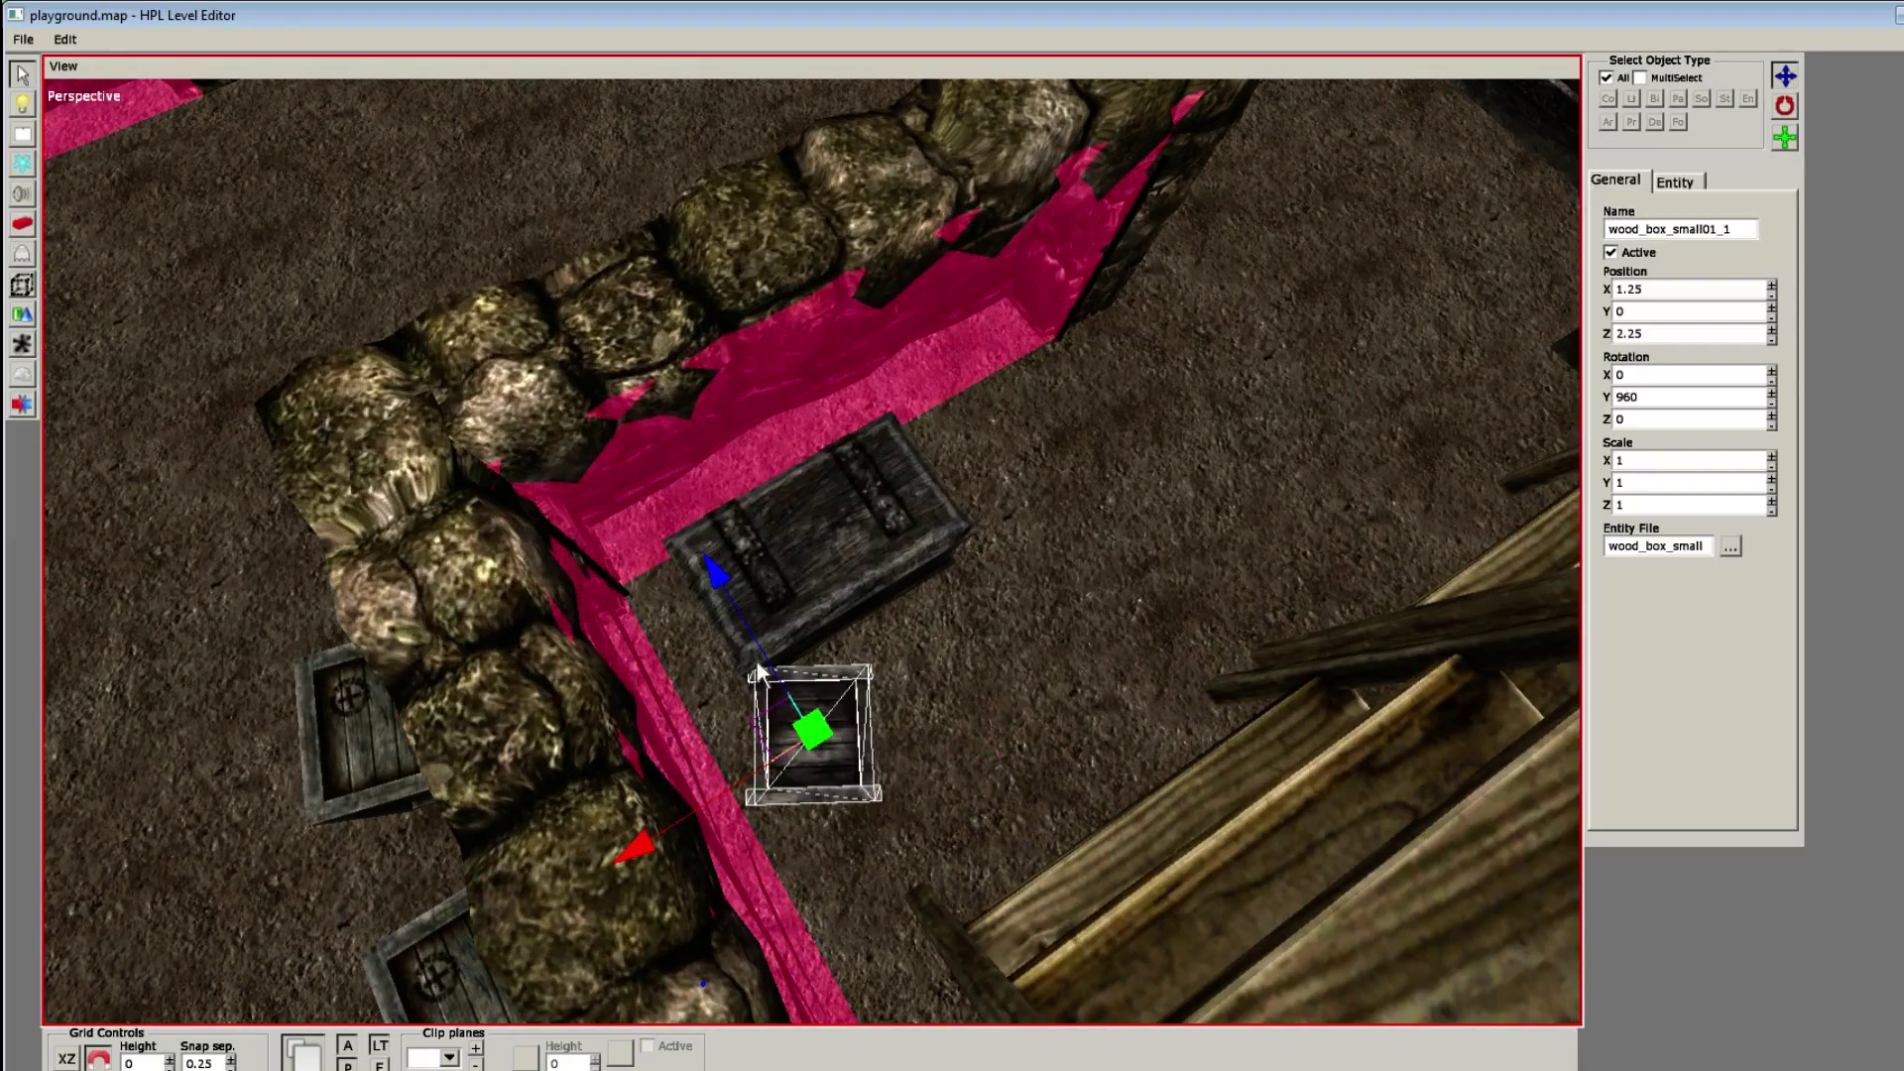
drag(757, 666, 765, 714)
click(283, 478)
scroll(256, 498, down, 2)
click(231, 519)
alt+drag(230, 519, 861, 572)
scroll(861, 573, up, 3)
Step: Place a bag01 from the ration category on the lower shelf with Create on surface enabled
key(7)
click(1774, 85)
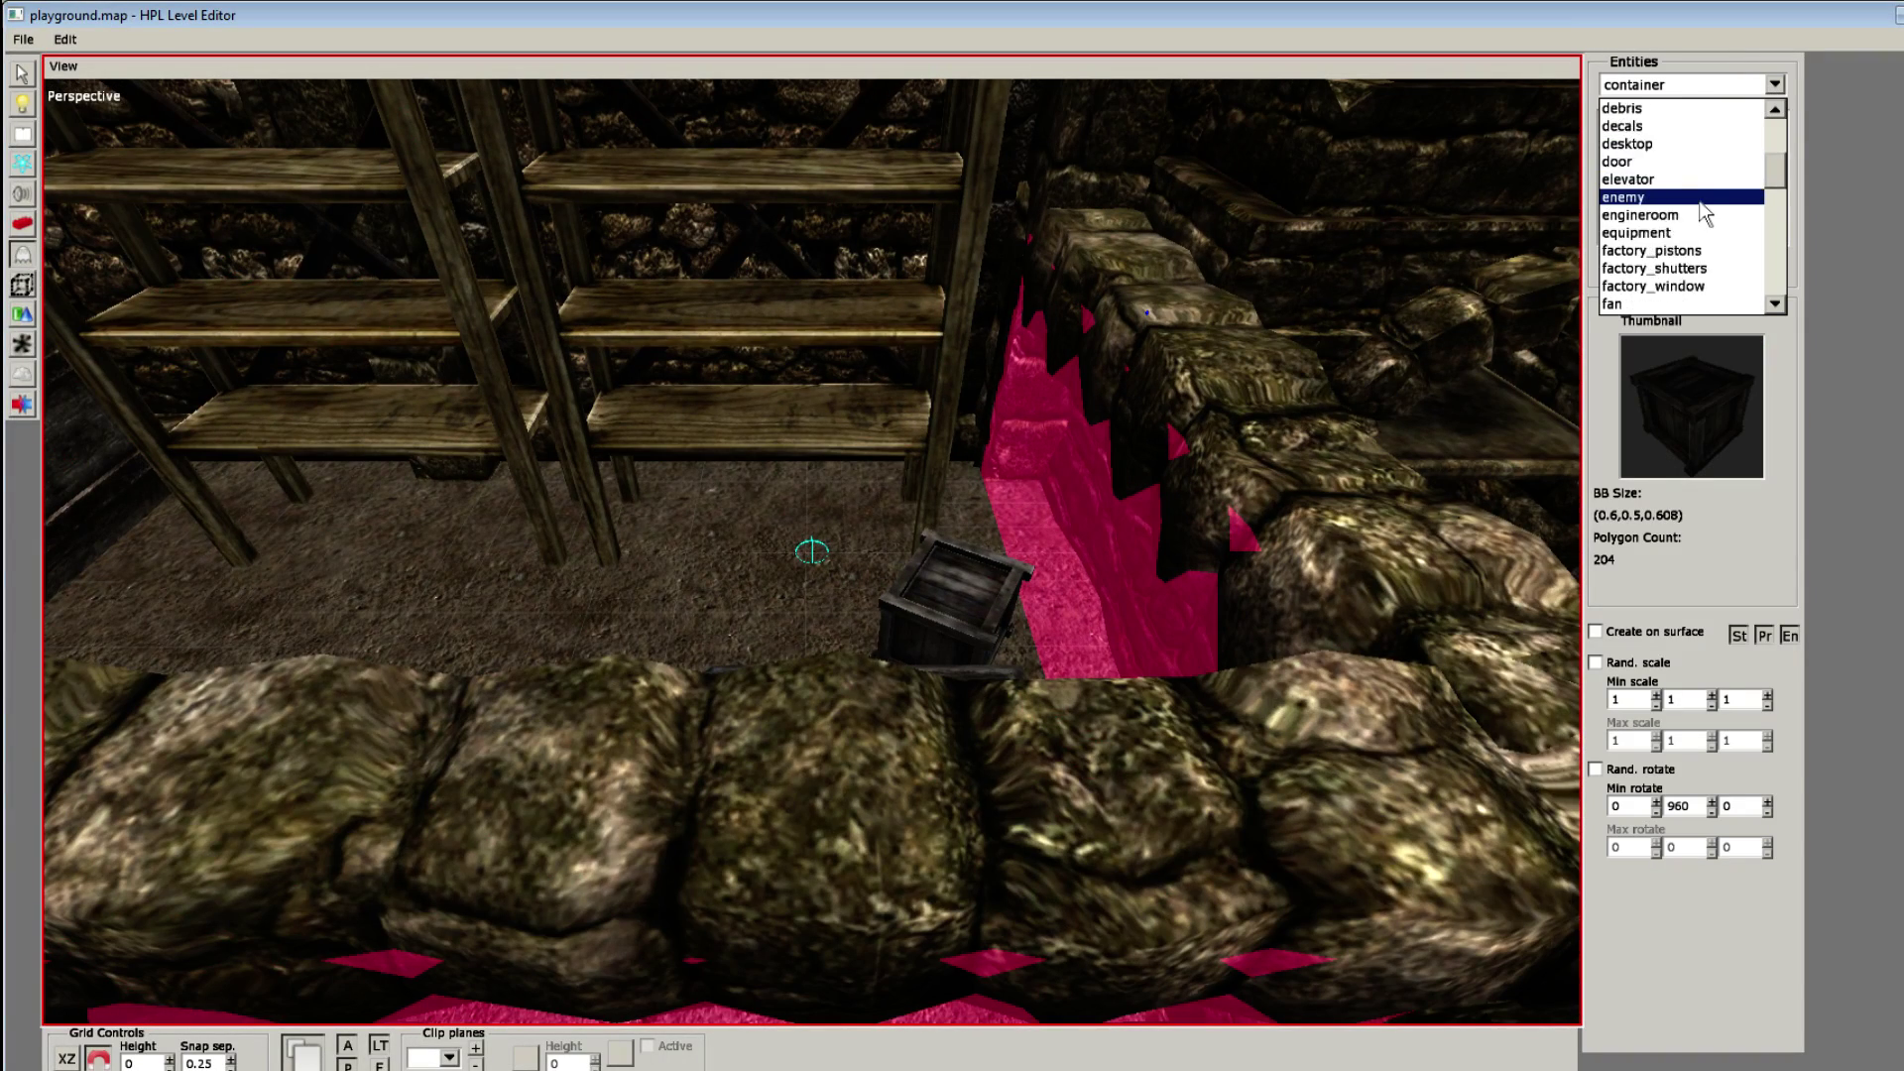
scroll(1666, 213, down, 5)
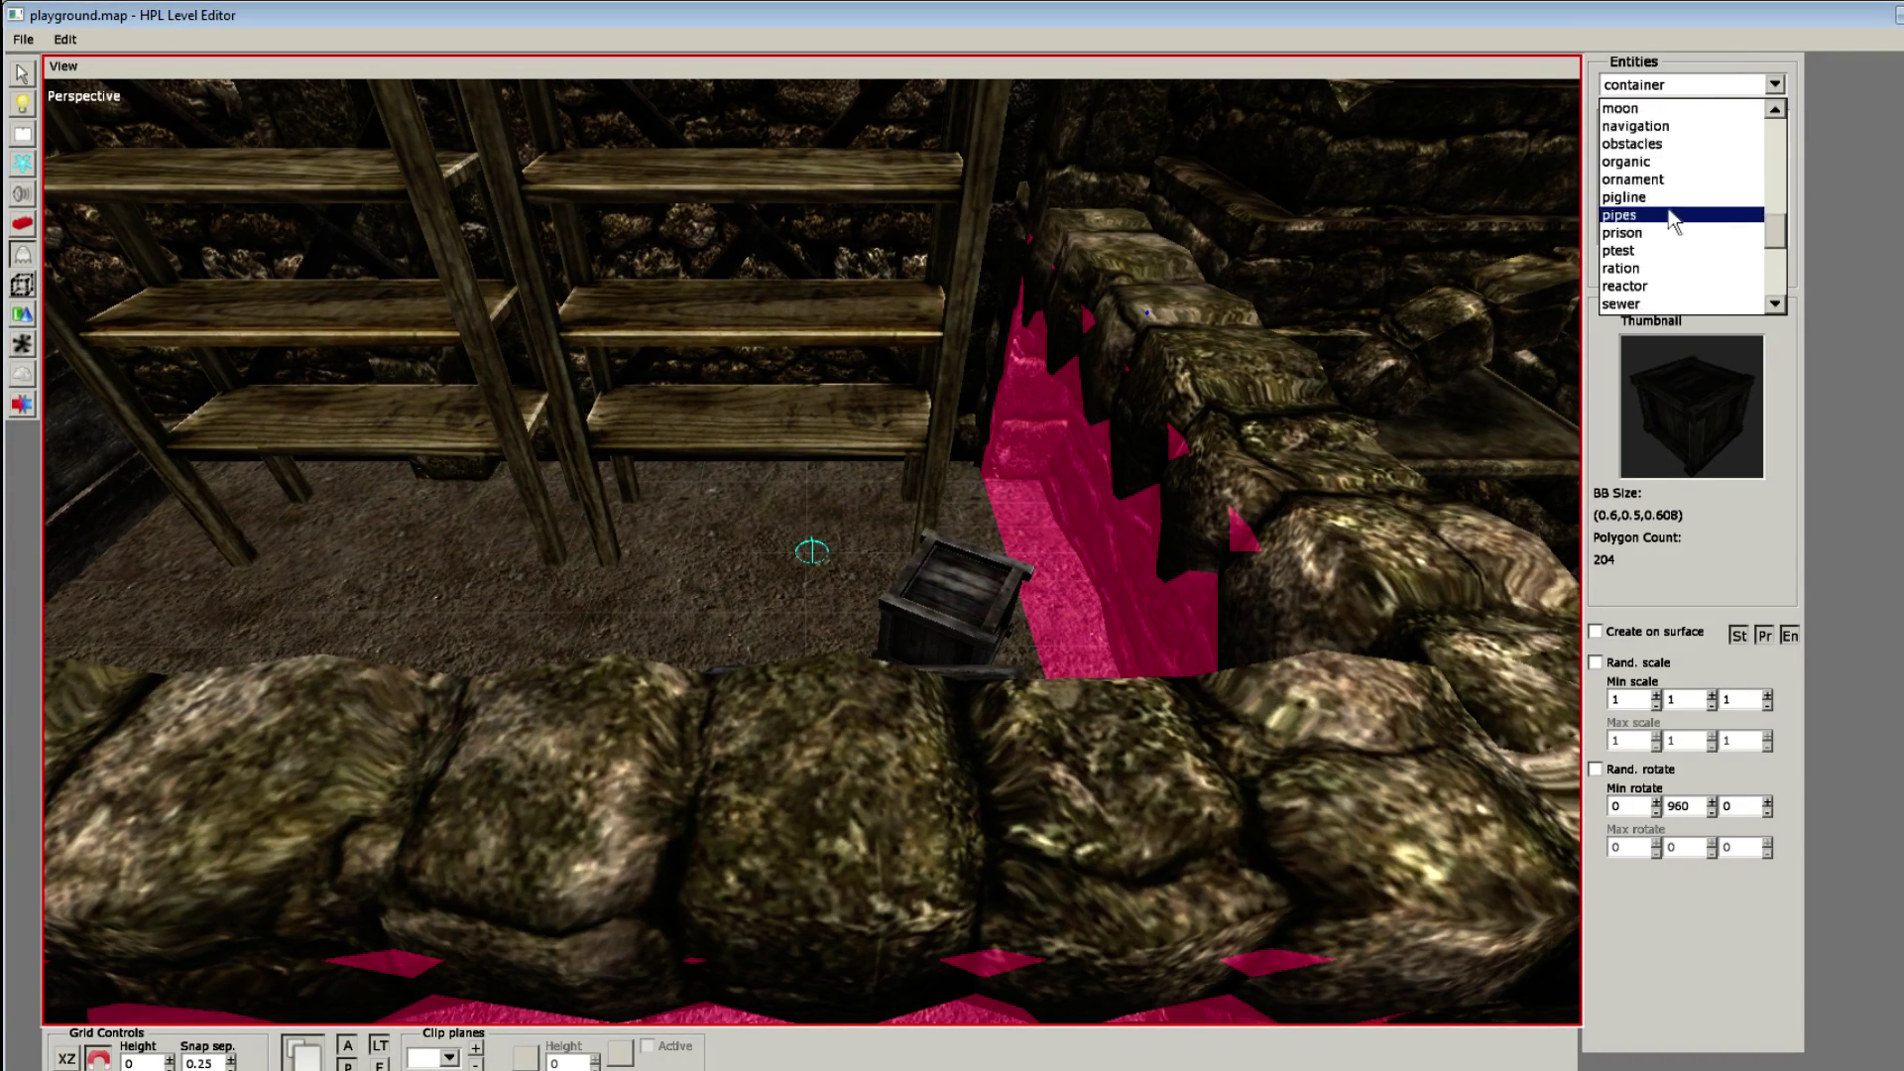
click(1657, 238)
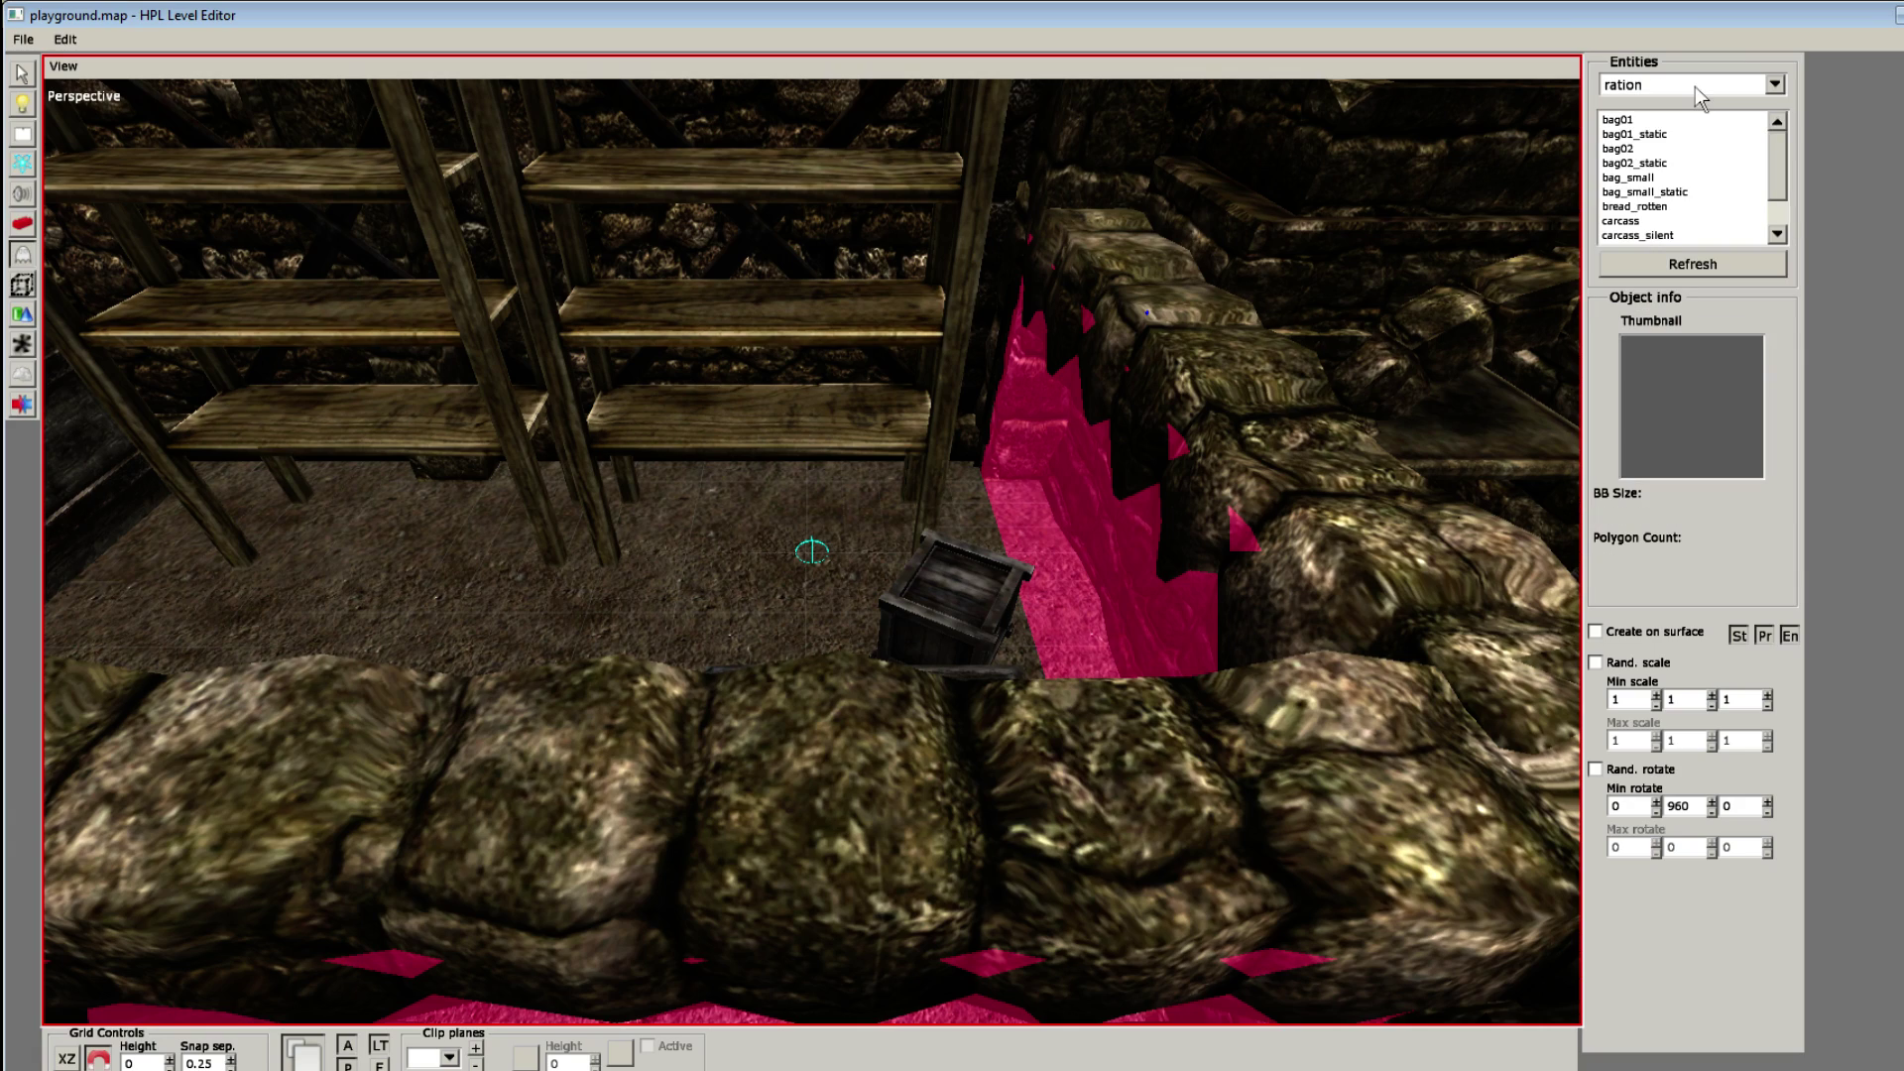
click(1651, 133)
click(1642, 120)
scroll(1009, 446, up, 5)
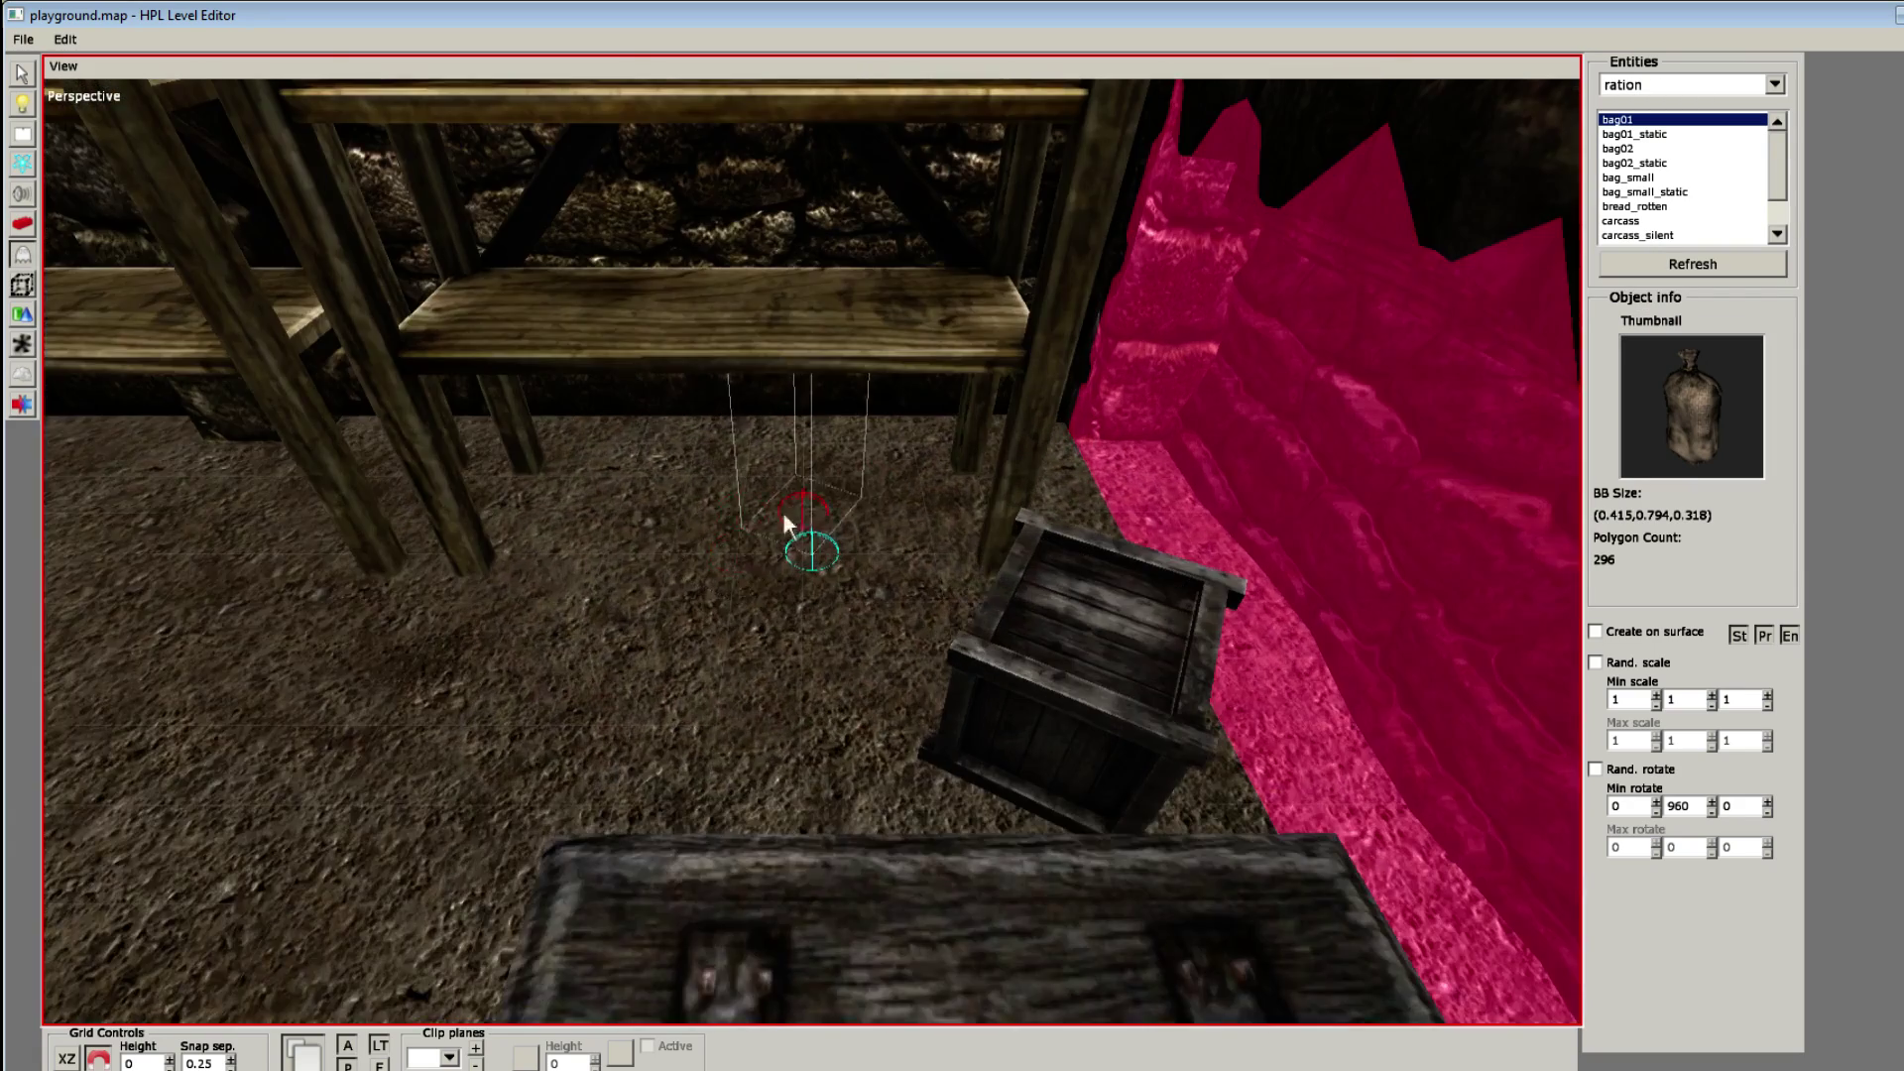
alt+middle_drag(790, 515, 793, 657)
scroll(985, 551, down, 5)
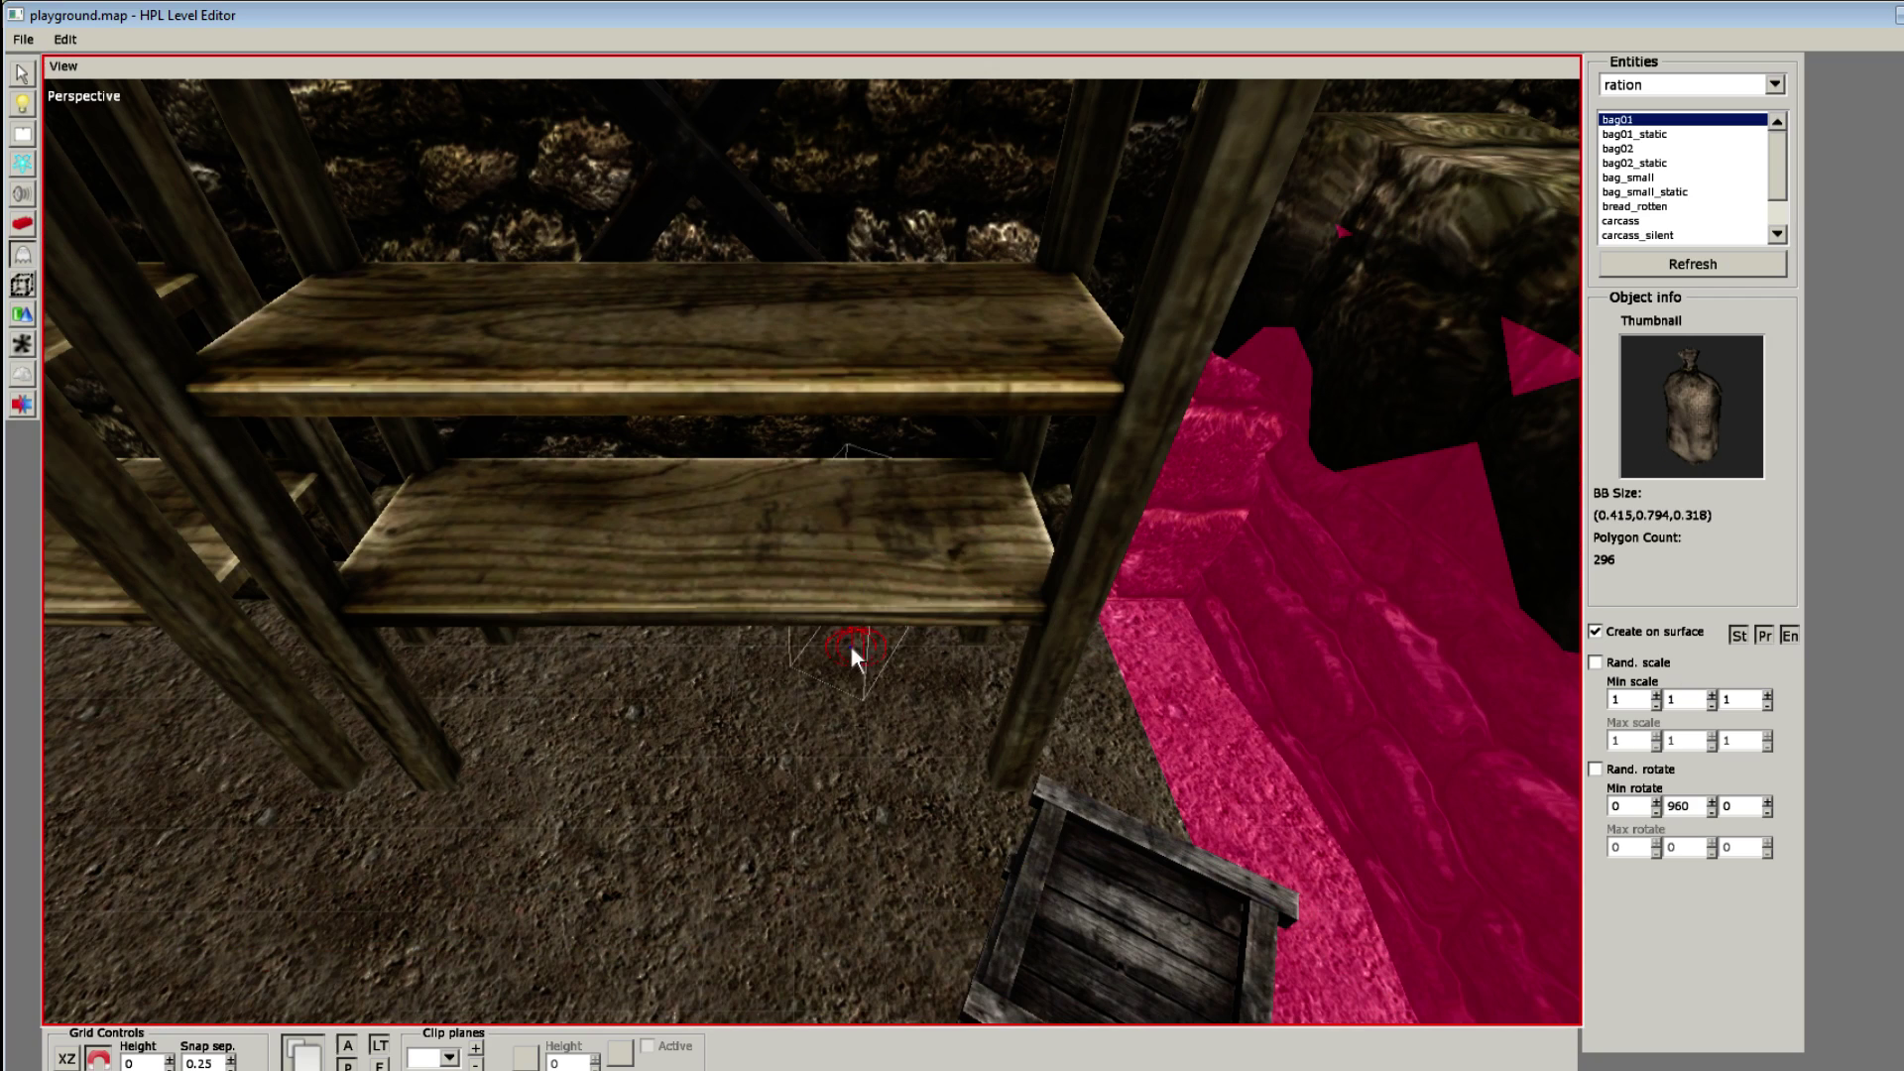
shift+scroll(901, 534, up, 2)
click(900, 534)
Step: Lay the bag on its side on the shelf at X 90, Y -66.839, raised to Y 1.001, and adjust its position
key(1)
key(w)
drag(873, 328, 635, 382)
key(w)
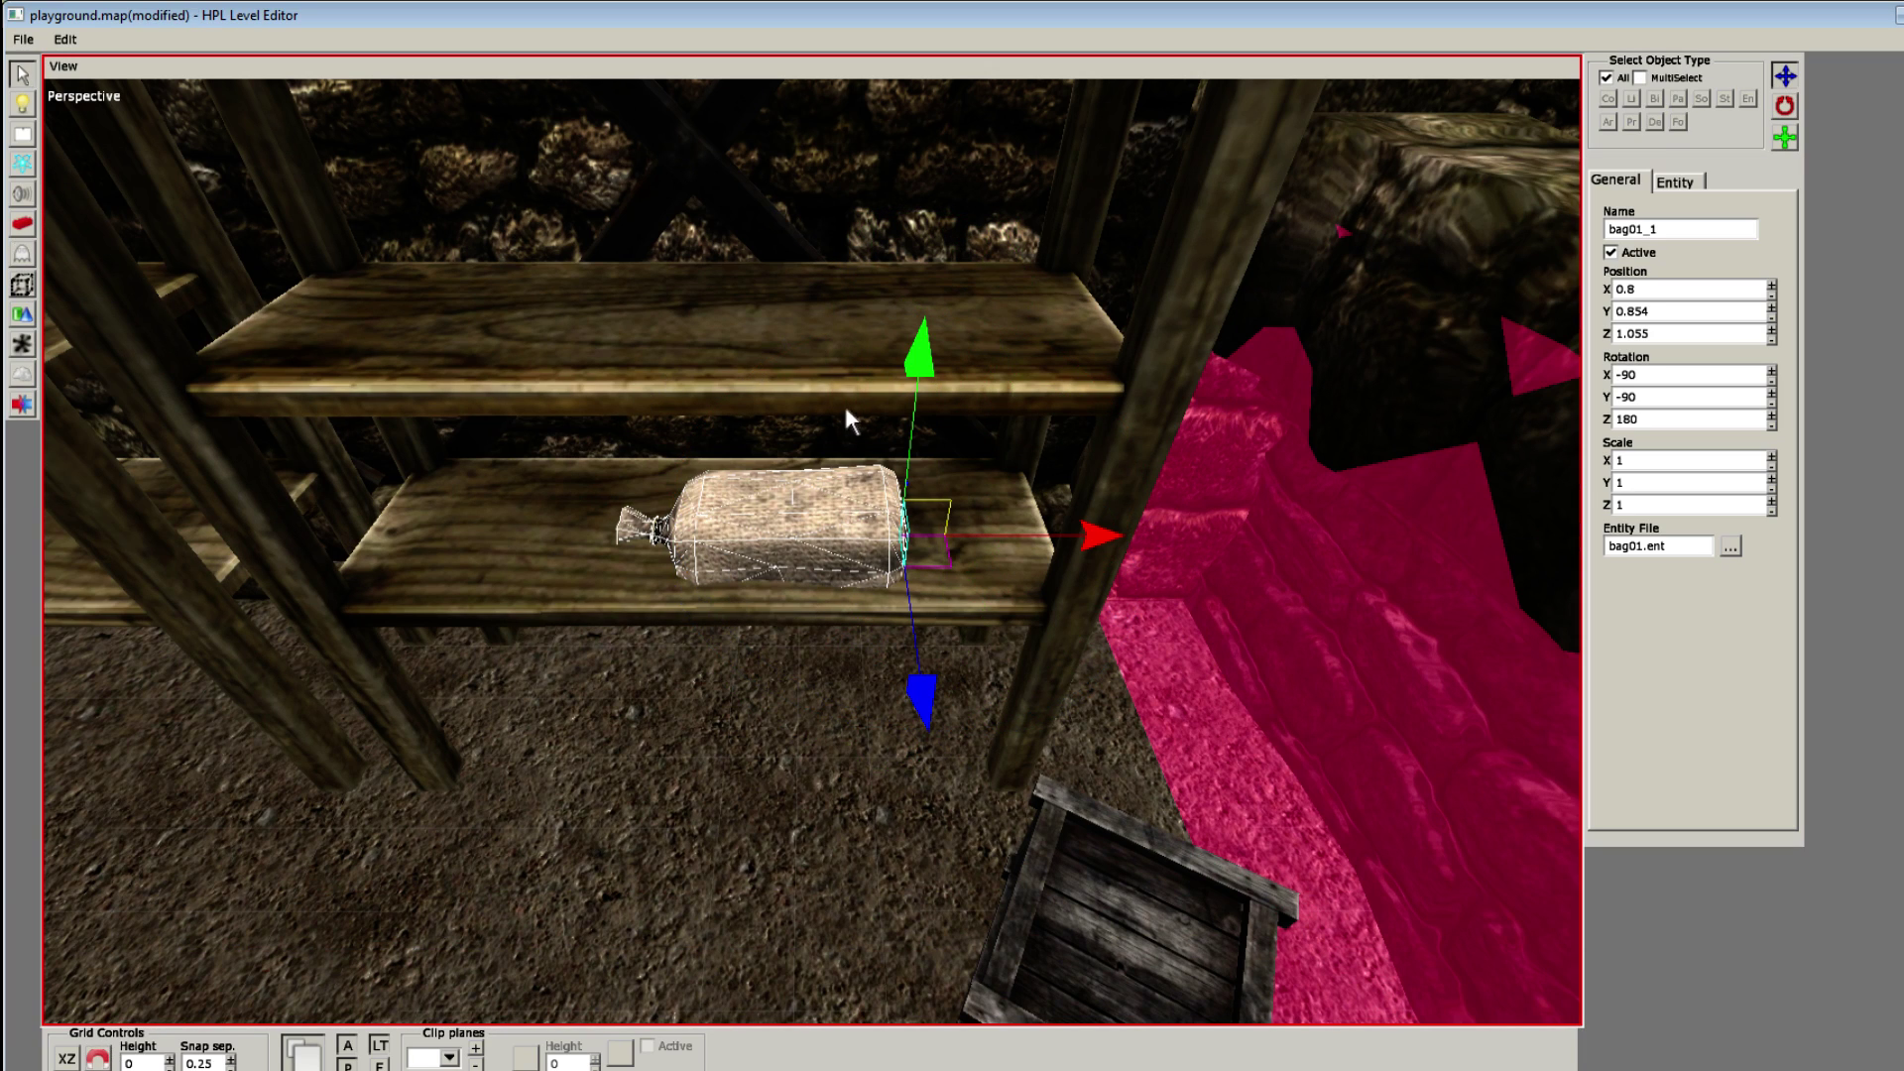
drag(927, 375, 940, 327)
drag(814, 655, 851, 651)
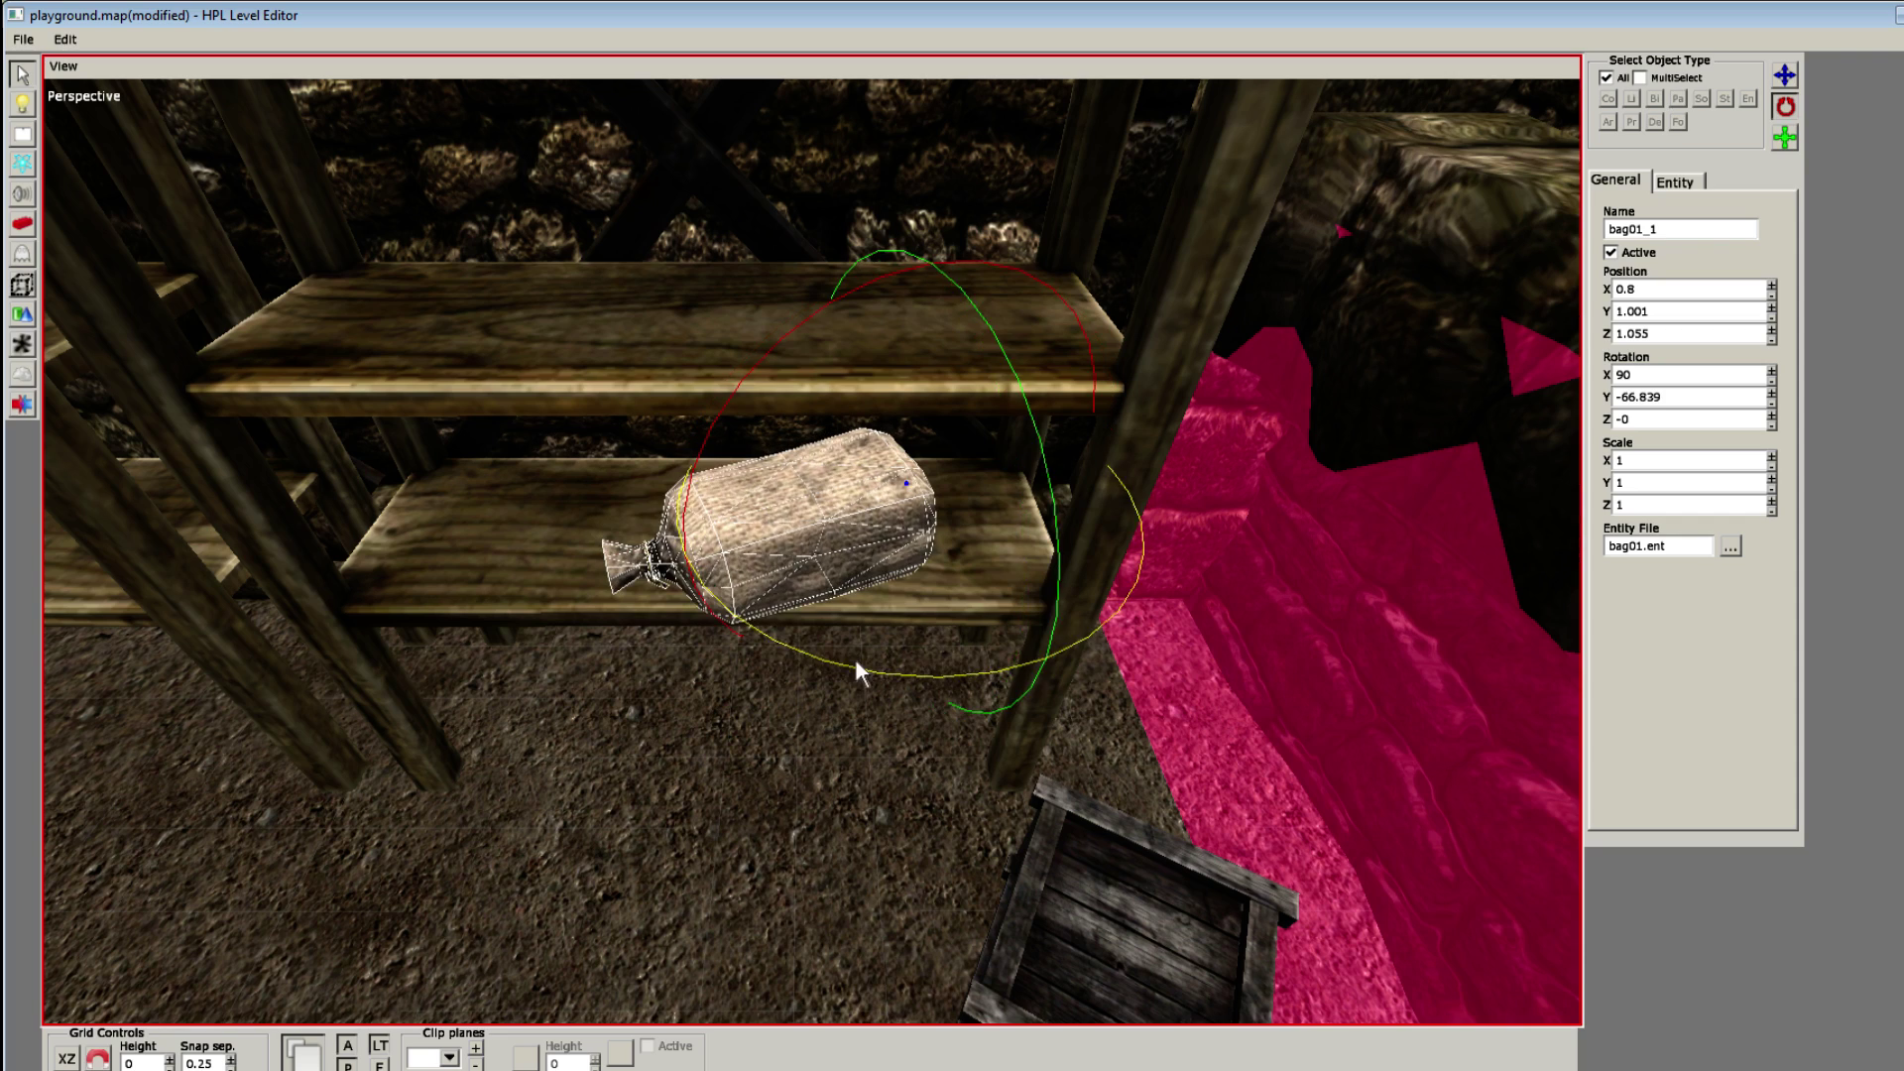
key(w)
drag(938, 471, 982, 501)
Step: Place a bag_small, rotated to Y 15, on the same shelf beside the large bag
key(7)
scroll(1045, 523, up, 3)
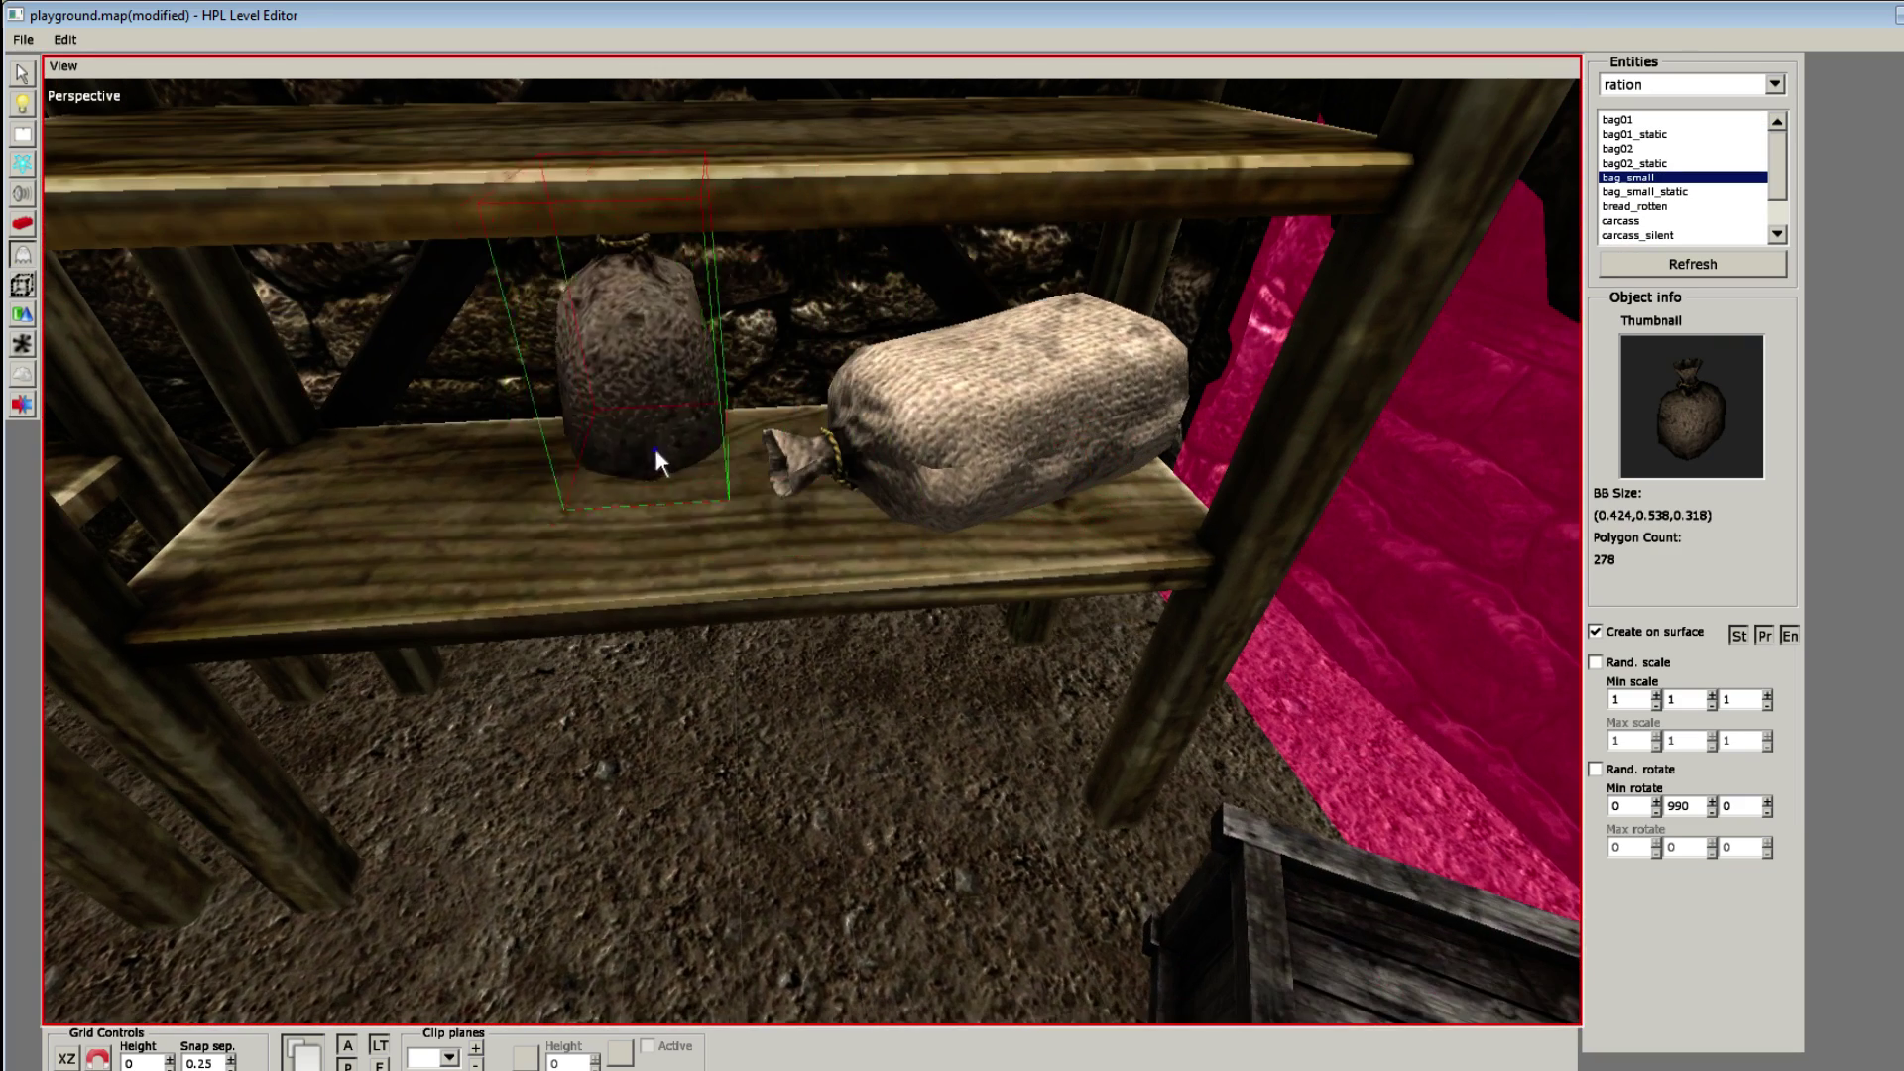
scroll(528, 498, up, 6)
scroll(531, 504, up, 1)
click(531, 504)
Step: Try to tip over the small bag standing on the shelf
key(1)
click(461, 397)
key(e)
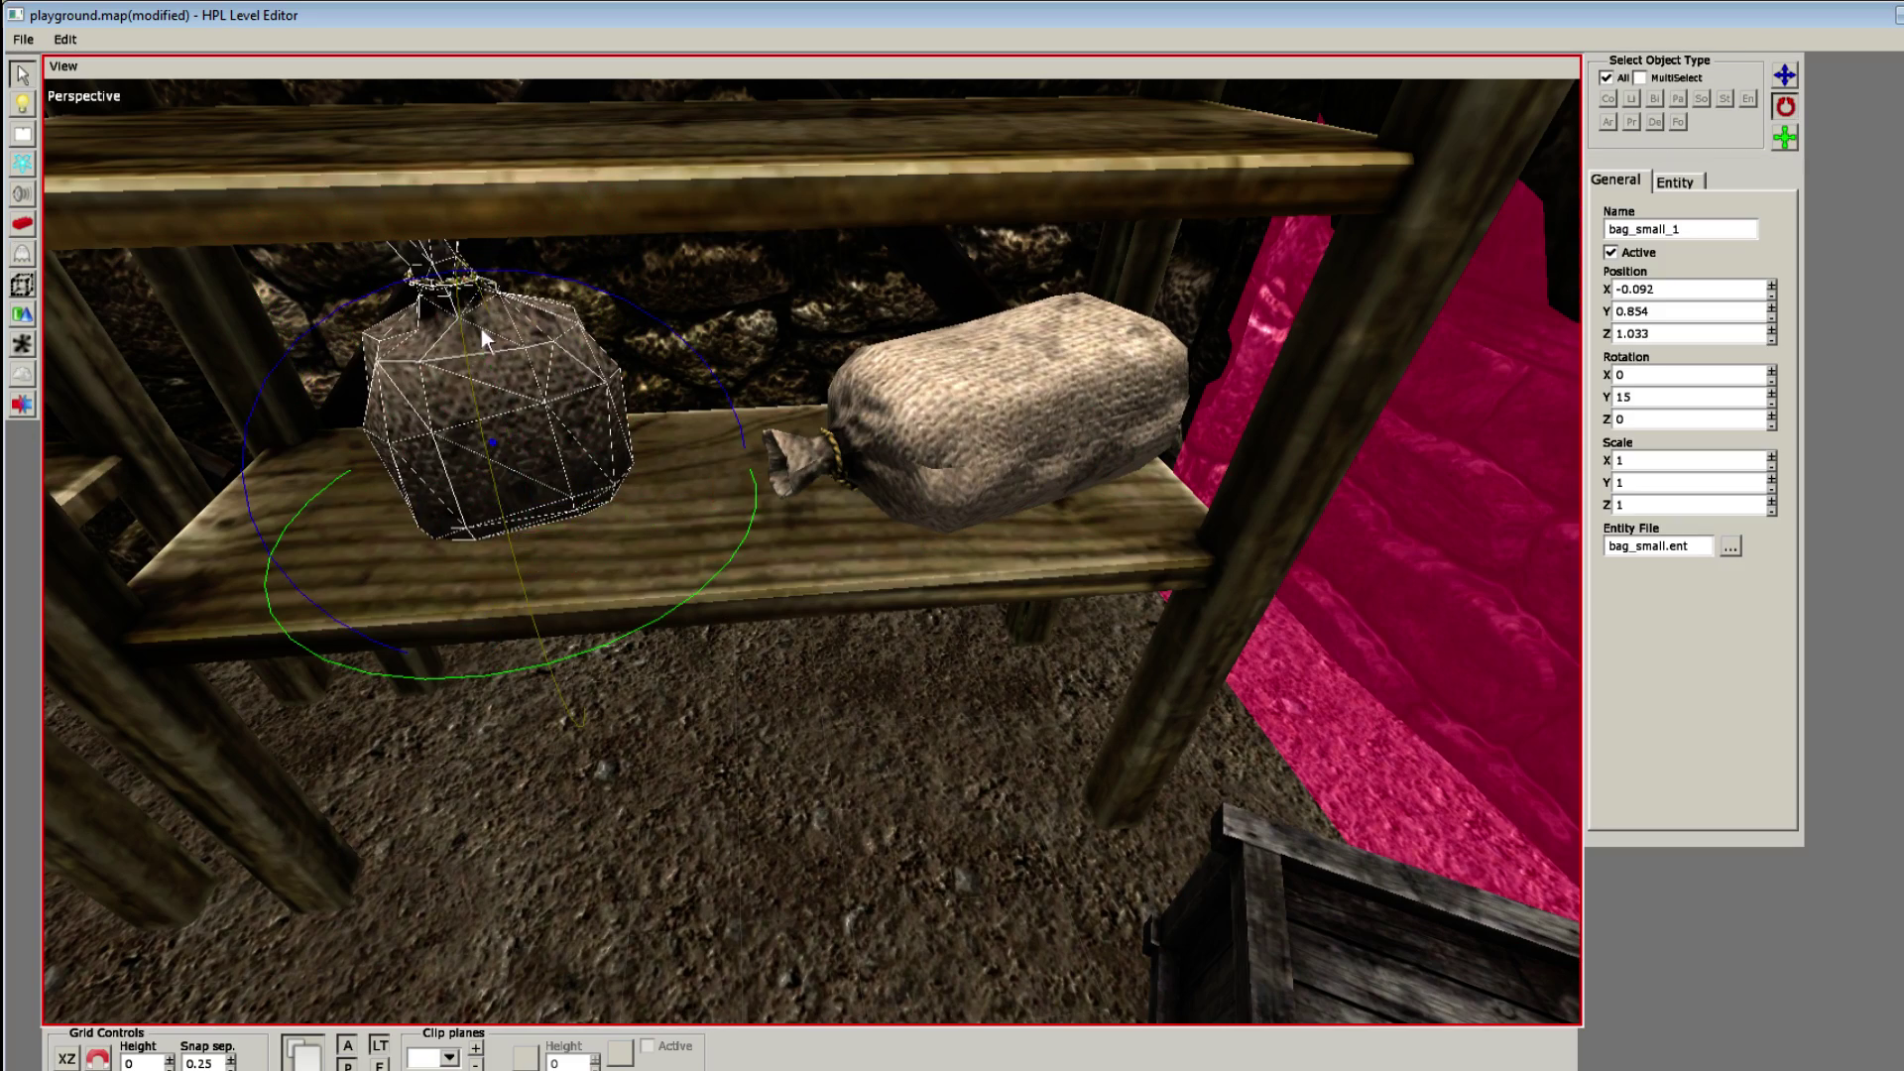
drag(480, 329, 474, 569)
key(ctrl+z)
alt+drag(617, 640, 697, 682)
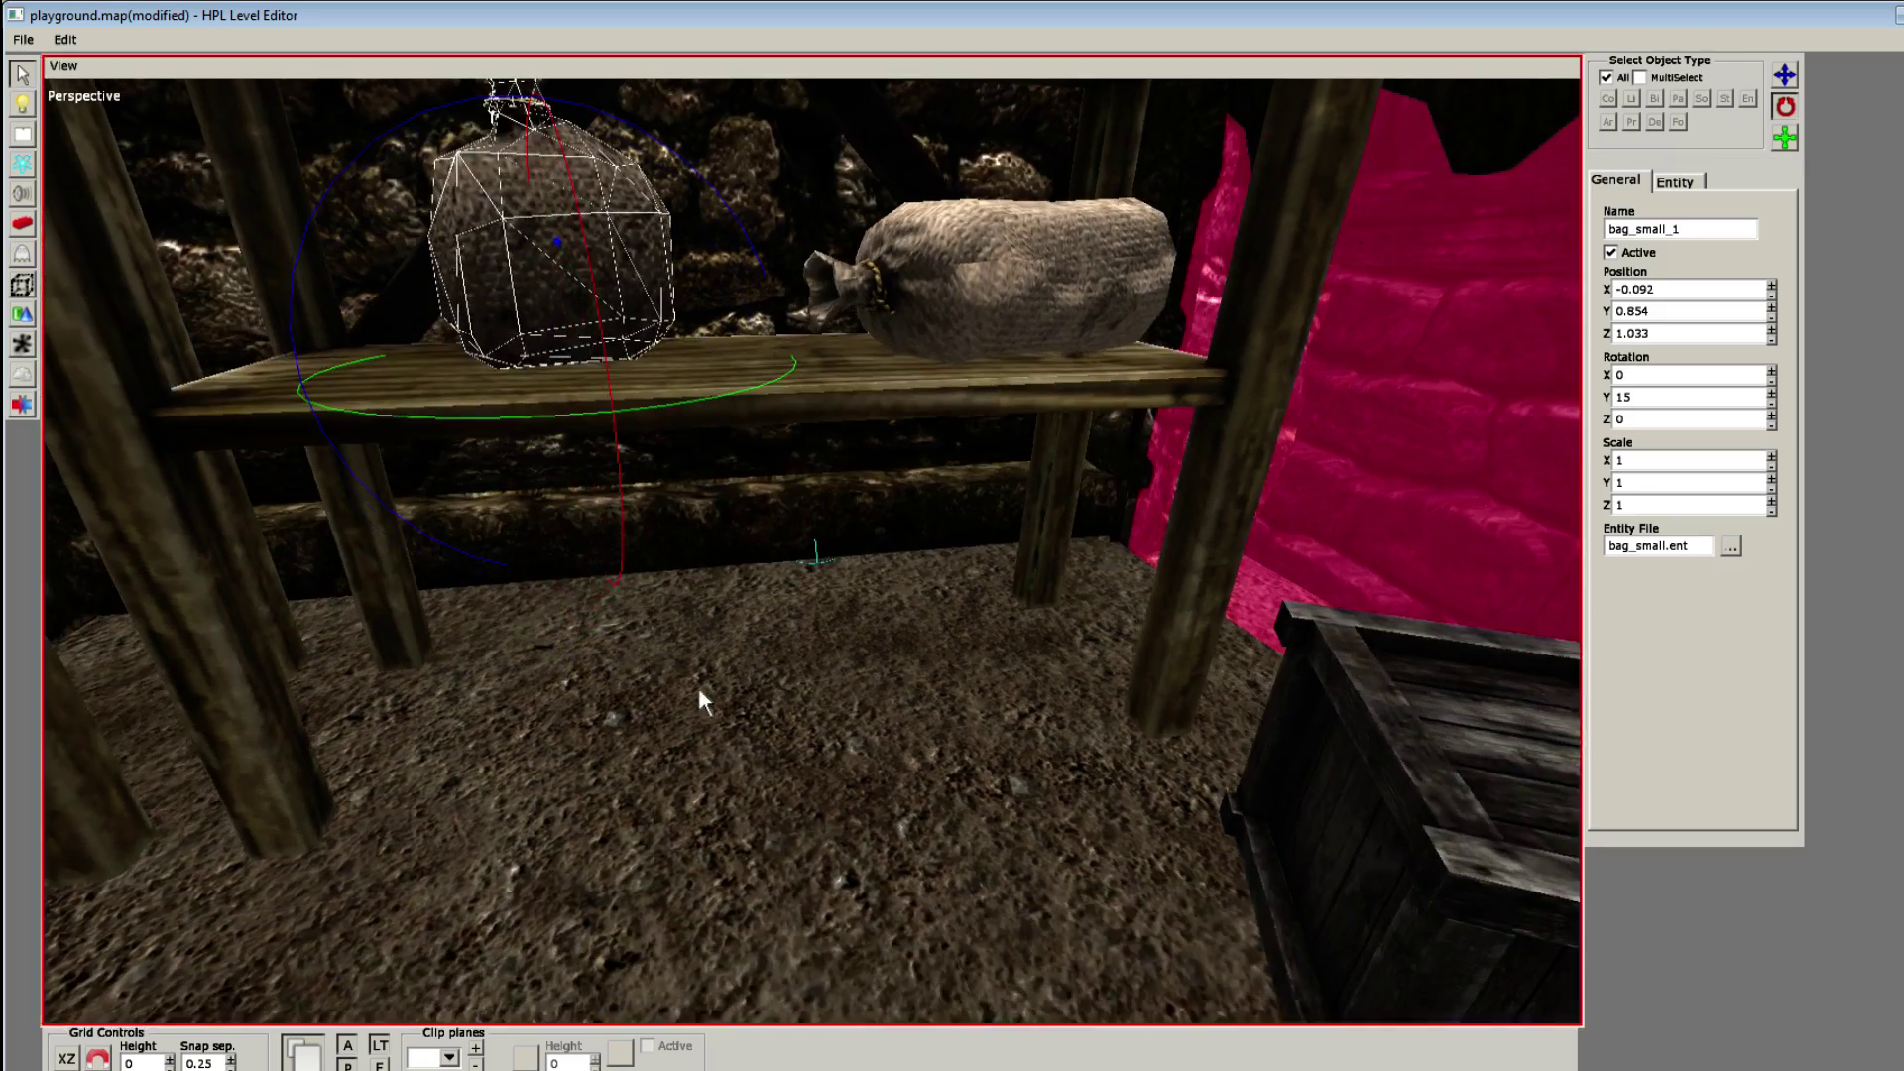
Step: Place two more bag_small sacks on the ground beneath the lower shelf
key(7)
scroll(906, 683, up, 1)
scroll(986, 696, up, 5)
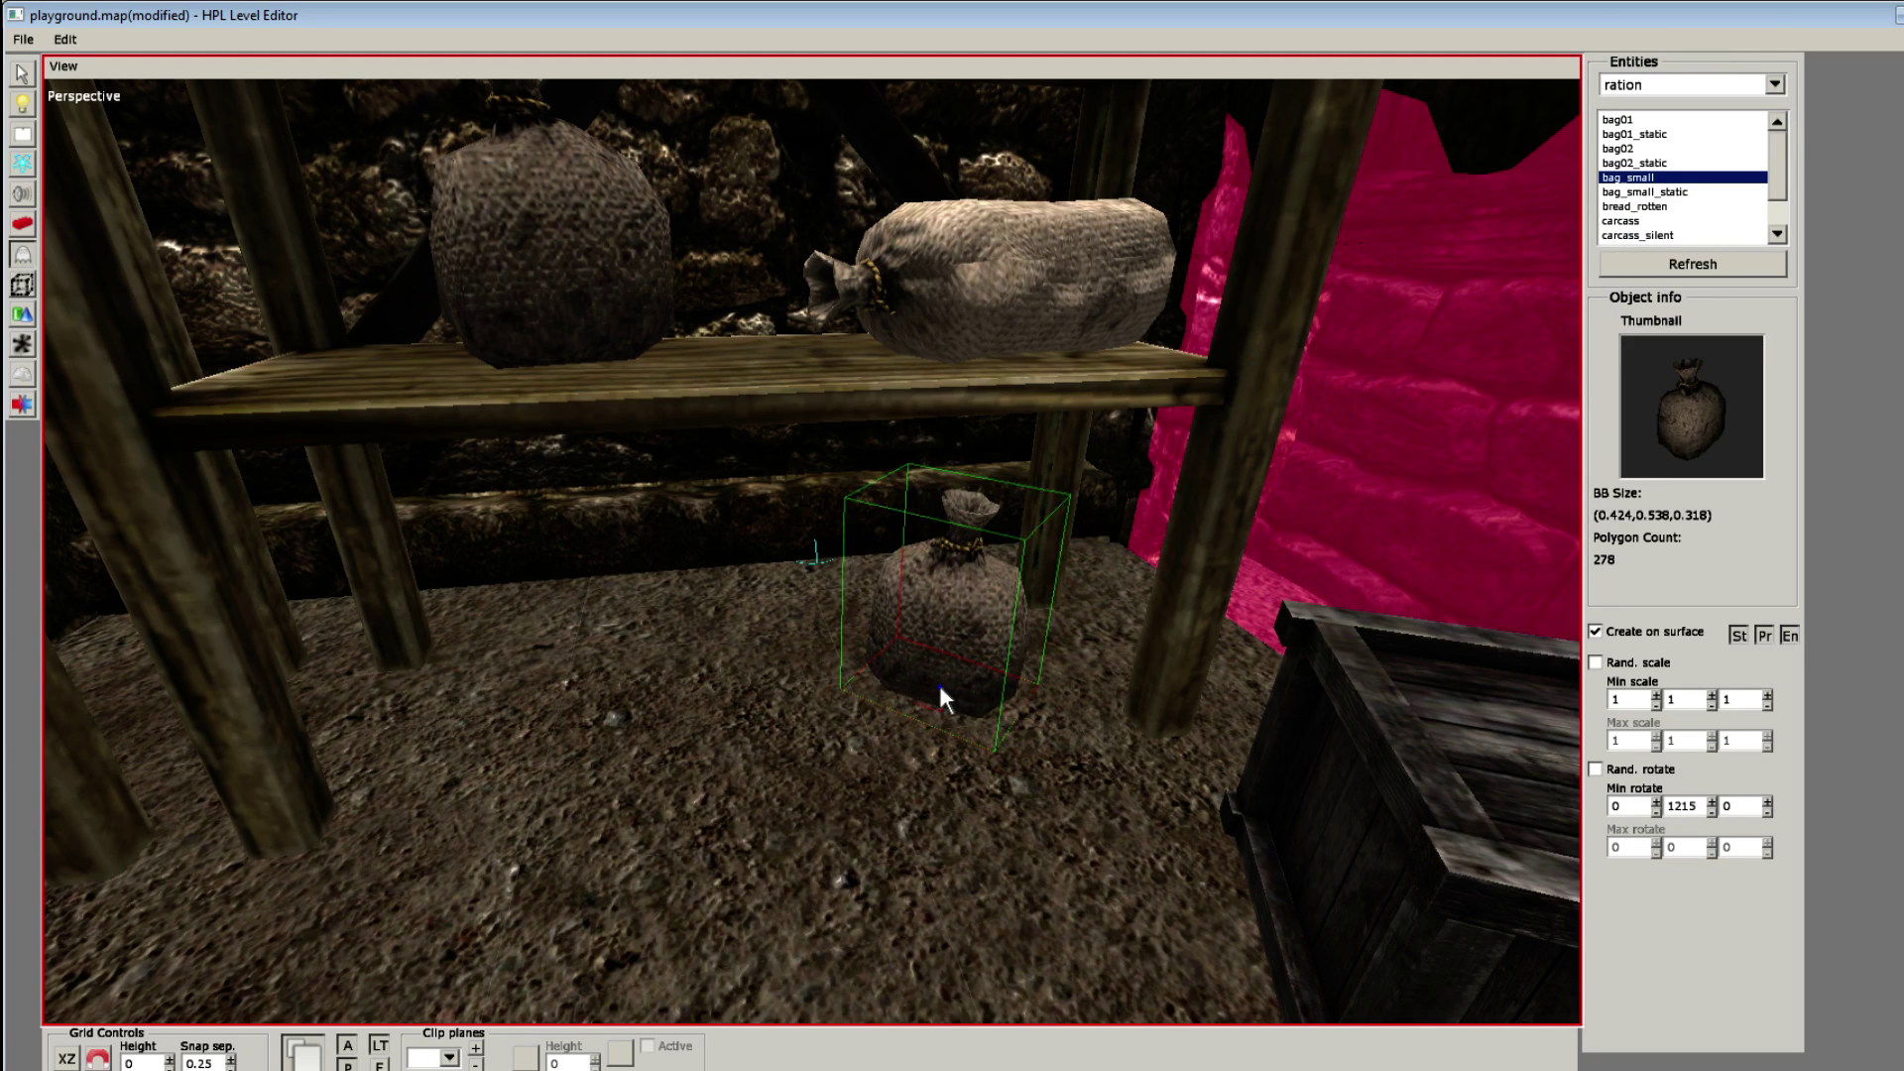
click(938, 680)
click(721, 650)
Step: Tip both small bags on the ground over by about 90 degrees so they lie on their sides
key(q)
click(725, 620)
key(e)
drag(745, 568, 796, 722)
key(w)
click(947, 607)
key(e)
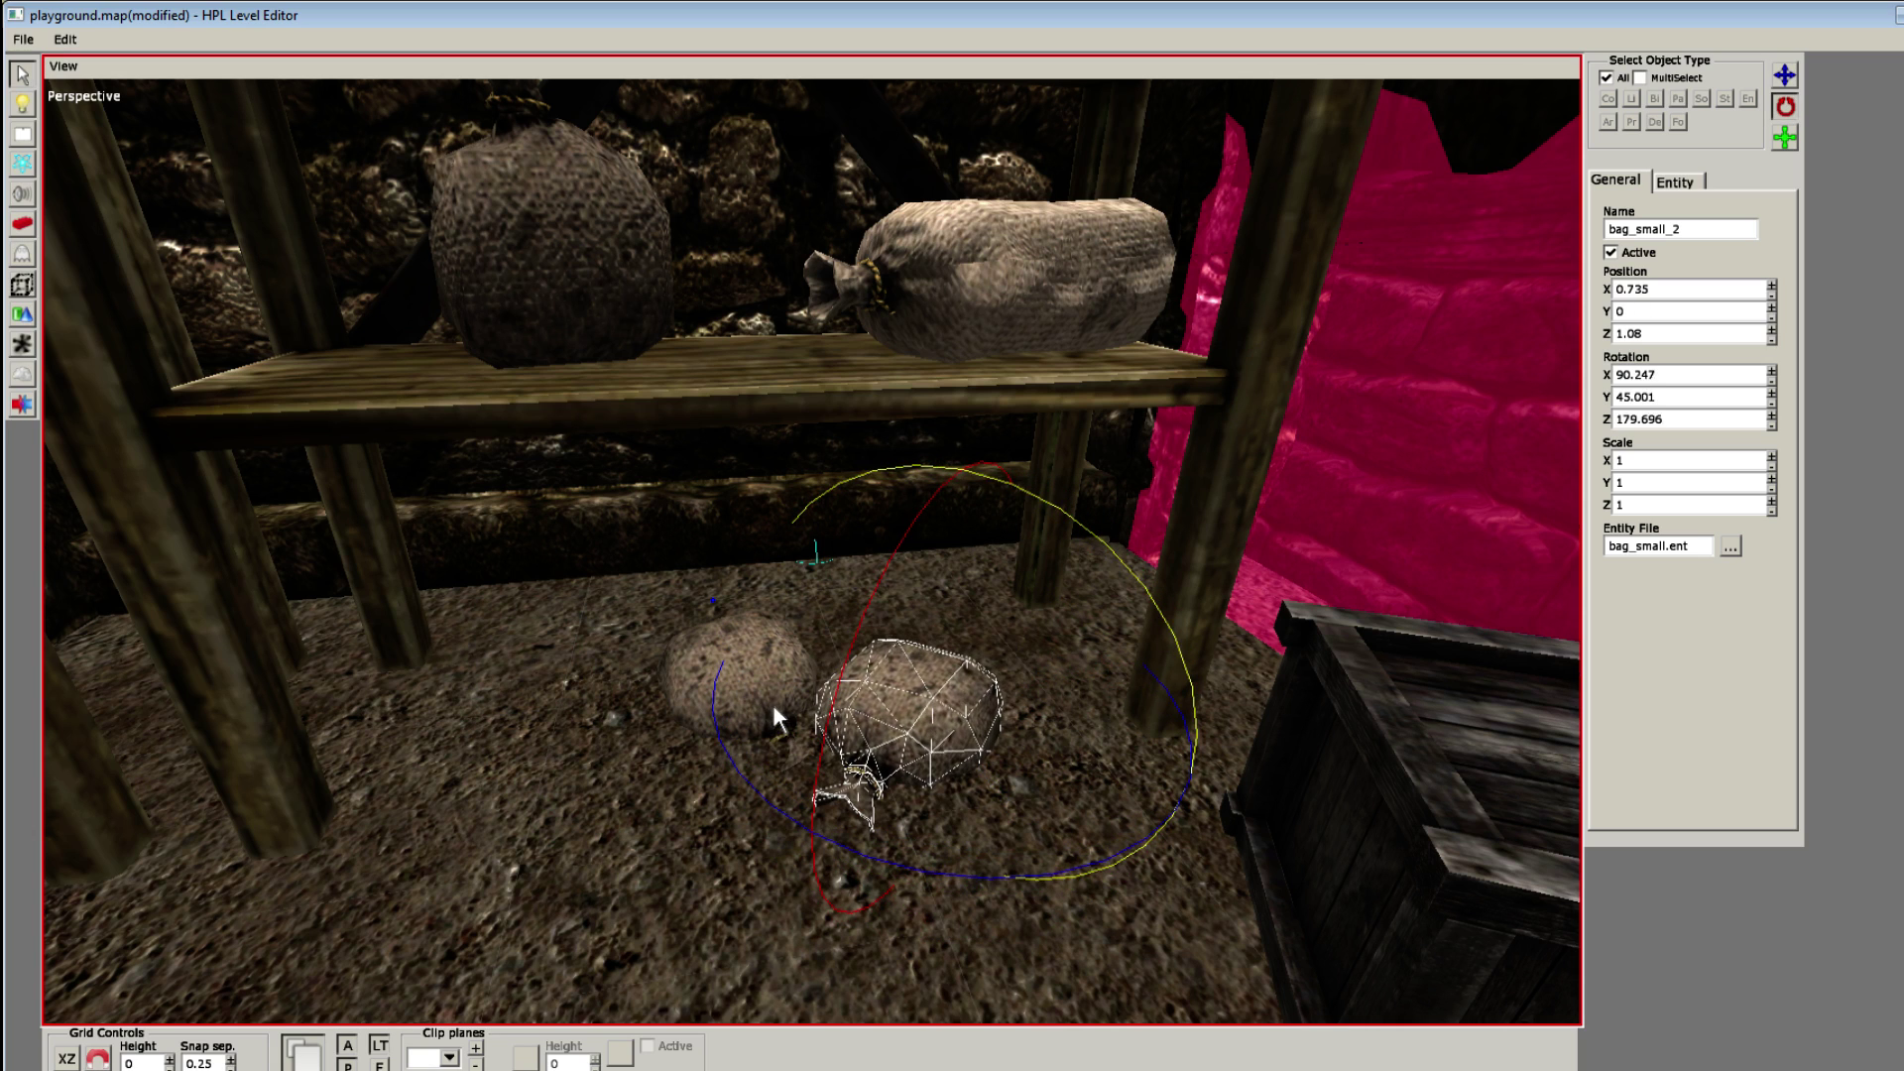
Step: Move one small bag on the ground to X -0.396, Z 0.796 and raise it out of the floor
click(771, 699)
key(w)
drag(849, 640, 627, 659)
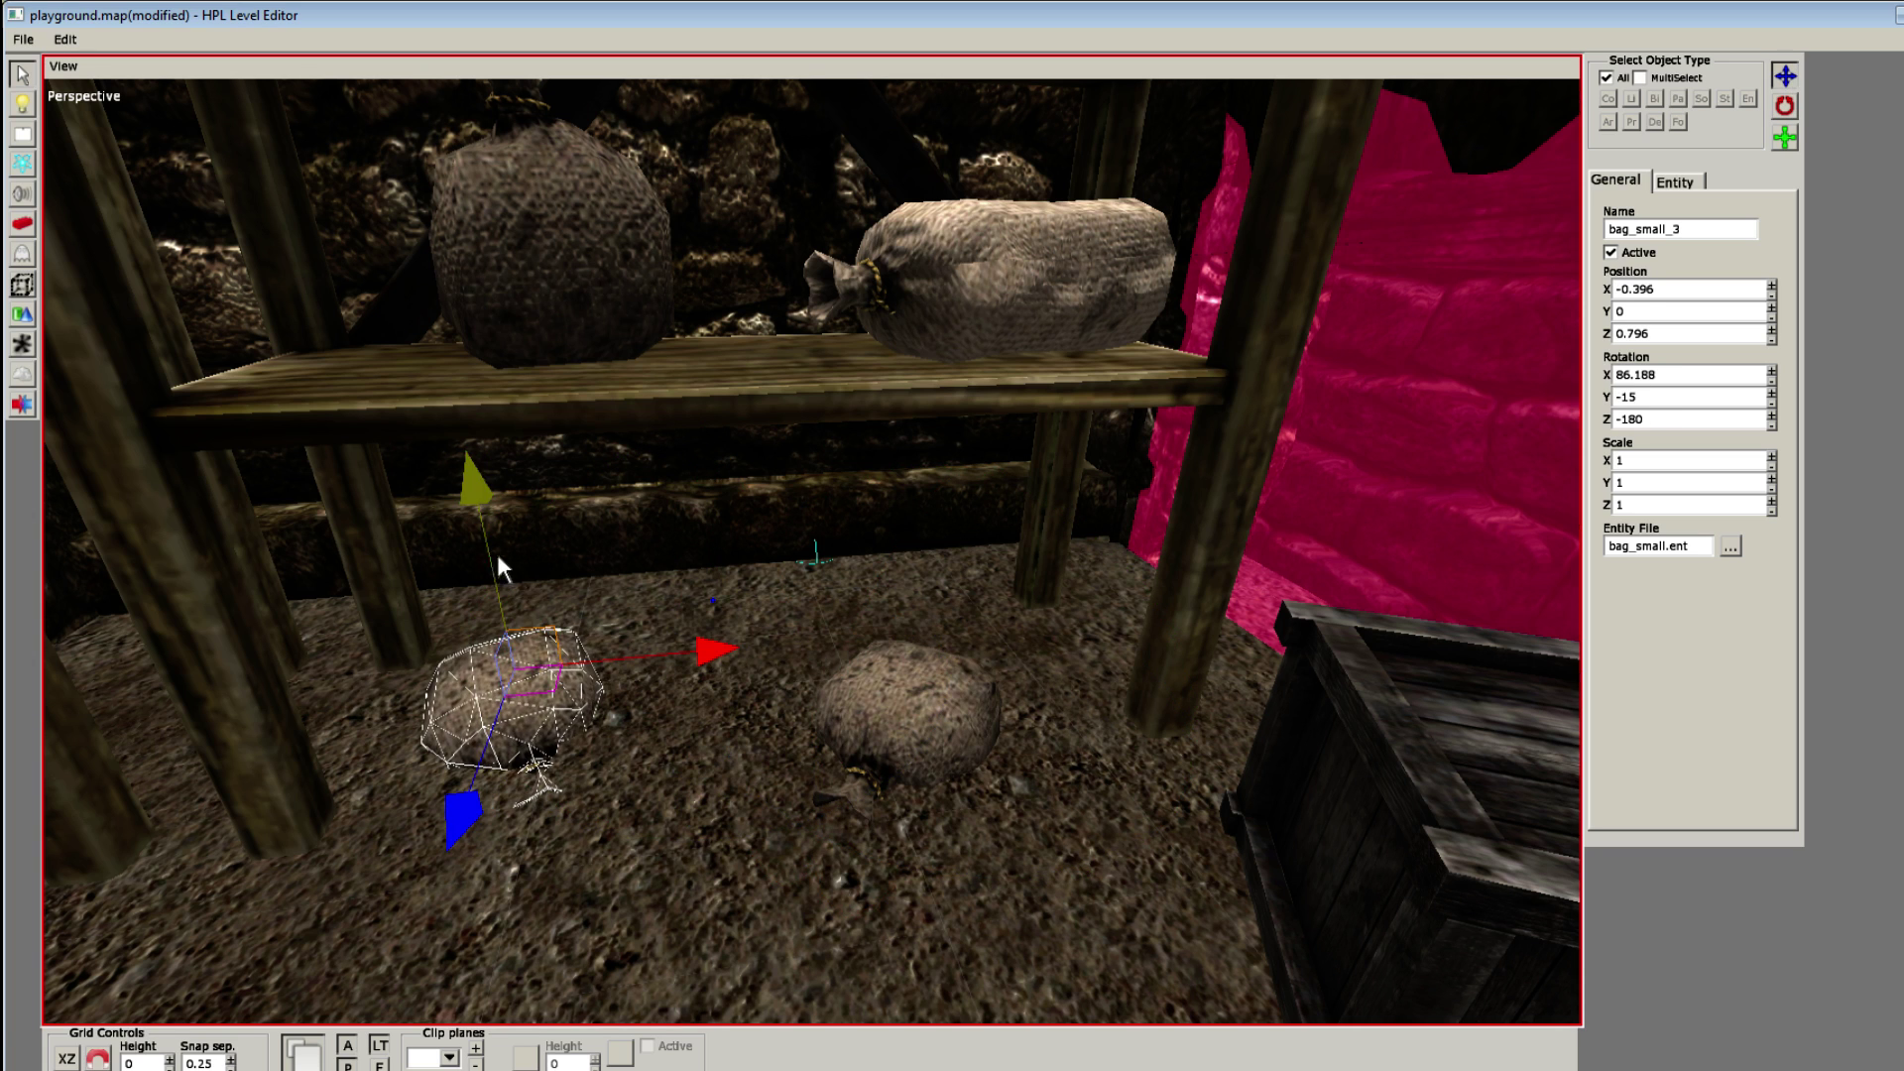
drag(495, 550, 476, 492)
Step: Raise the other small bag on the ground to Y 0.191 and move it to X 0.969, Z 0.767
click(877, 613)
click(893, 674)
drag(950, 530, 985, 463)
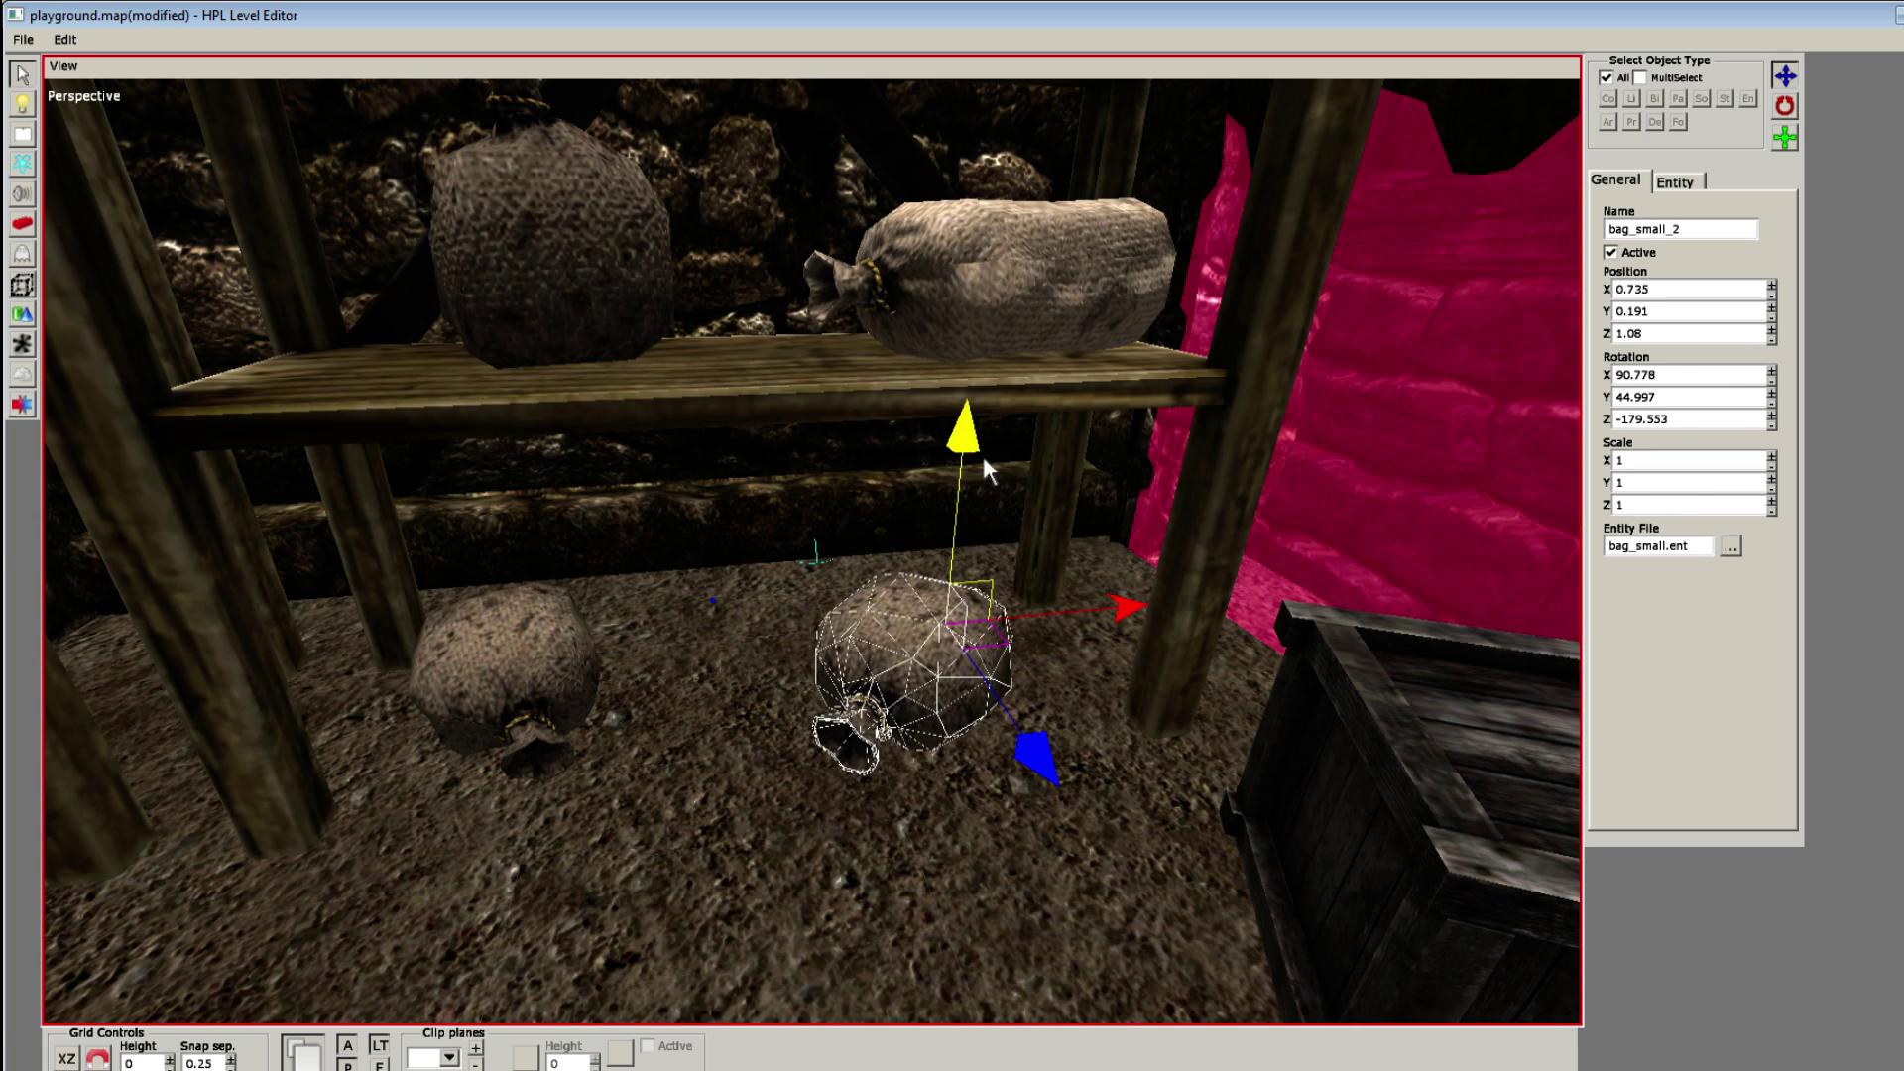
drag(992, 644, 1038, 585)
click(988, 639)
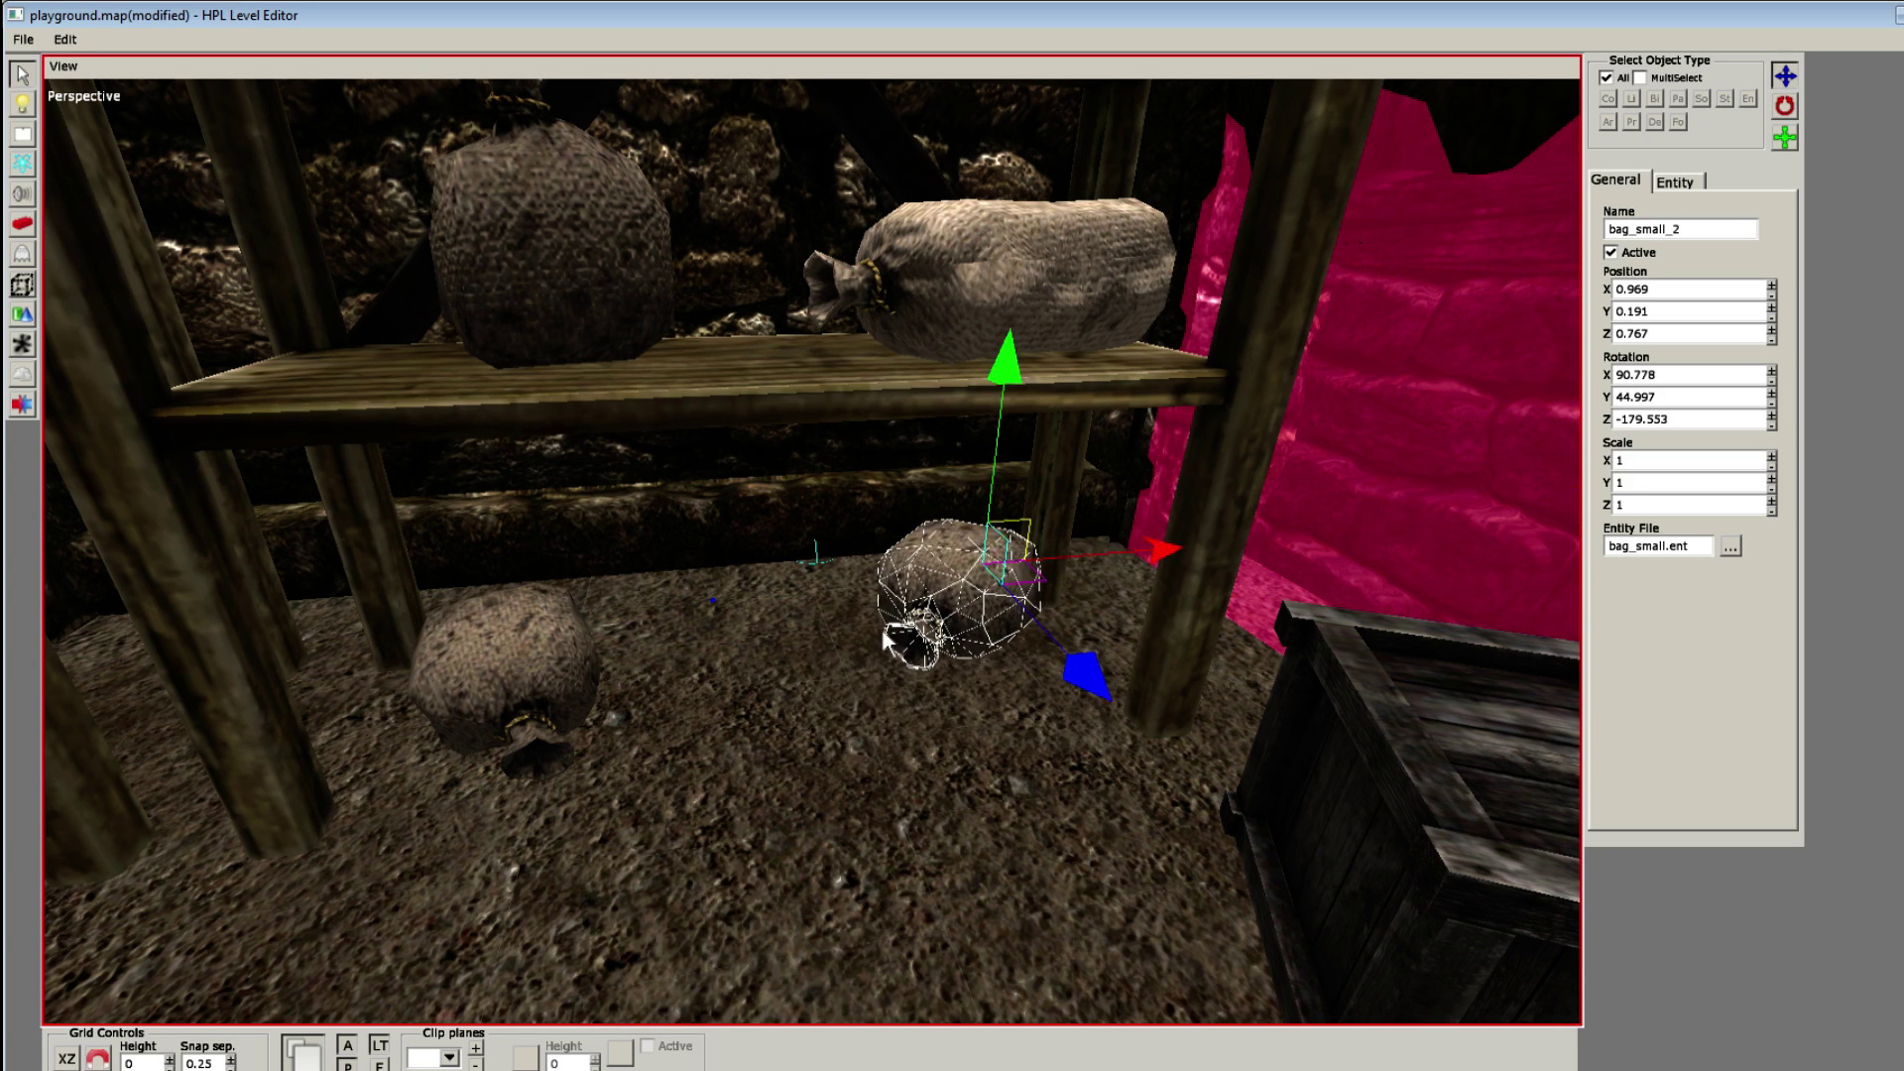
Step: Delete the stray object floating outside the room and save the map
scroll(808, 645, down, 5)
scroll(805, 642, down, 5)
middle_drag(806, 641, 377, 515)
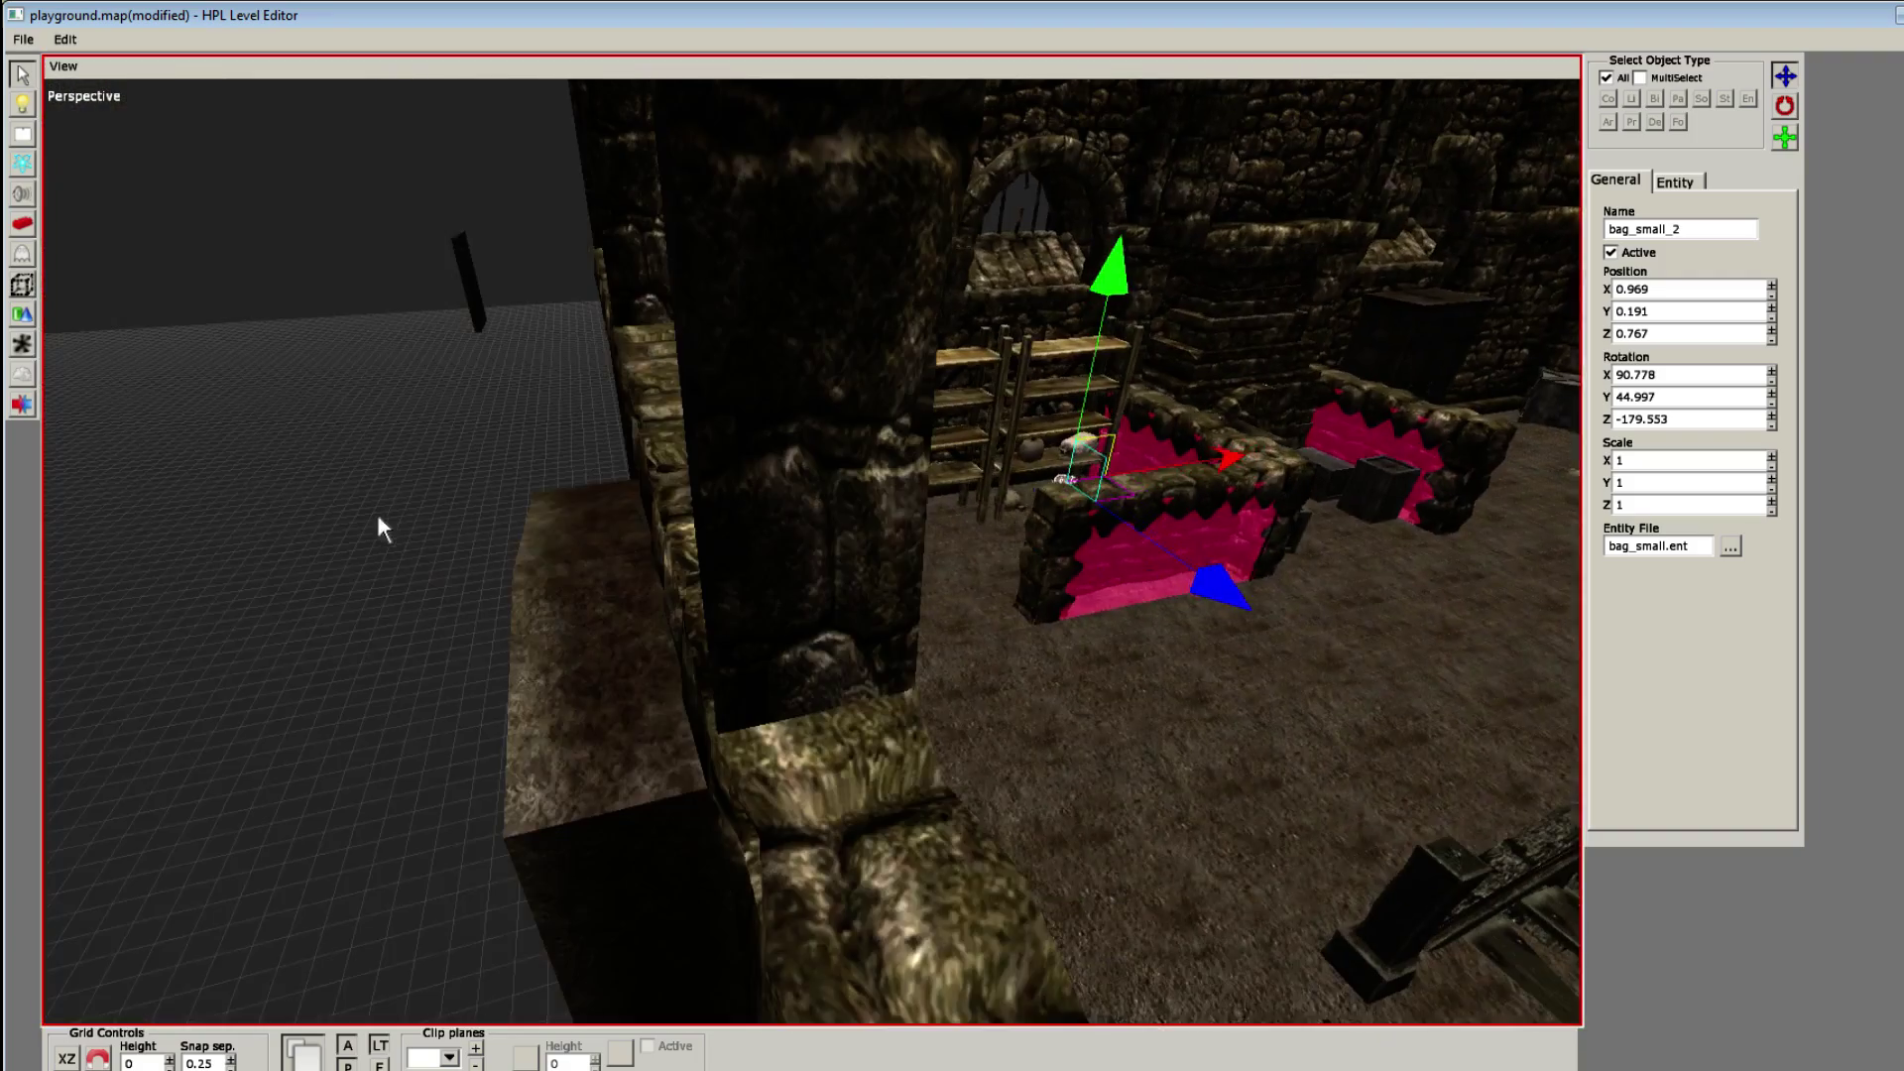
click(377, 515)
key(ctrl+s)
mouse_move(645, 533)
middle_down()
mouse_move(782, 566)
mouse_move(625, 410)
mouse_move(790, 353)
mouse_move(612, 211)
mouse_move(940, 277)
middle_up()
click(672, 342)
key(Delete)
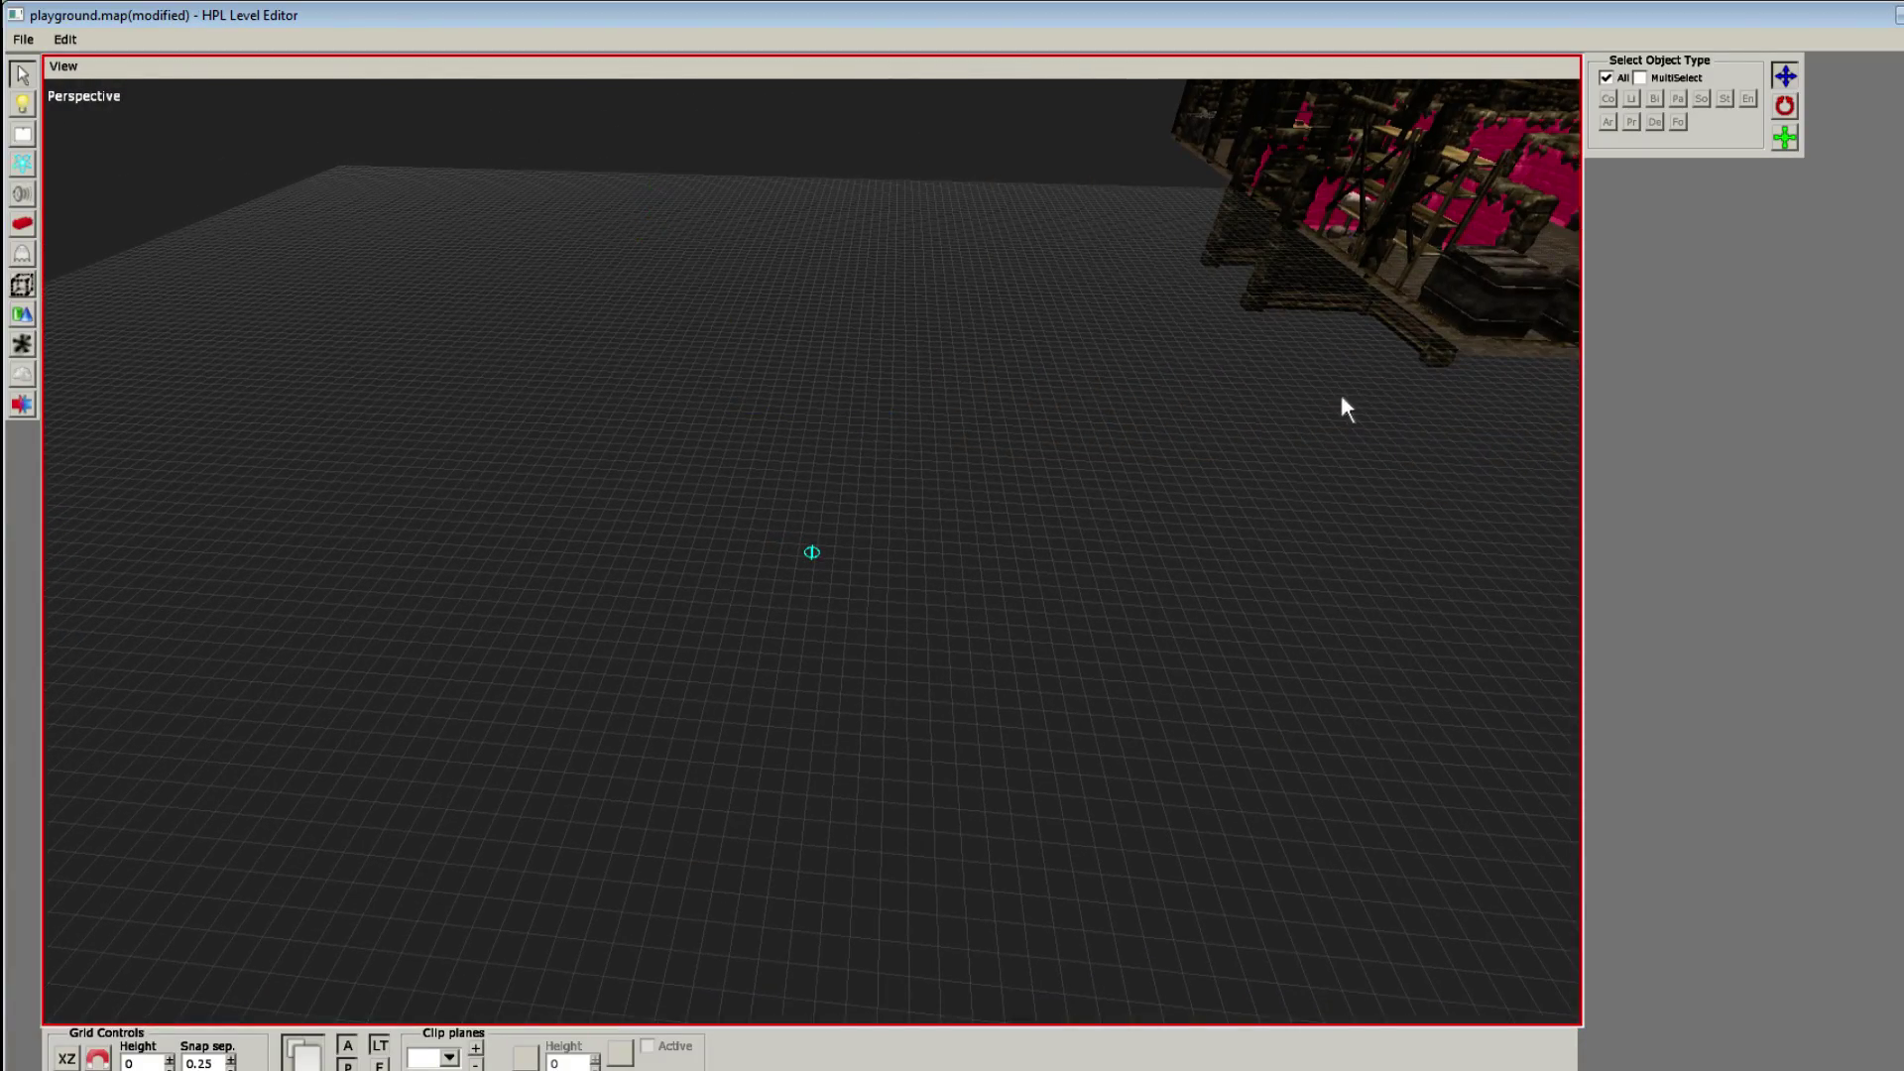
middle_drag(1340, 396, 807, 568)
key(ctrl+s)
Step: Browse the entity categories from ration to waterpump for further props to put on the shelves
key(7)
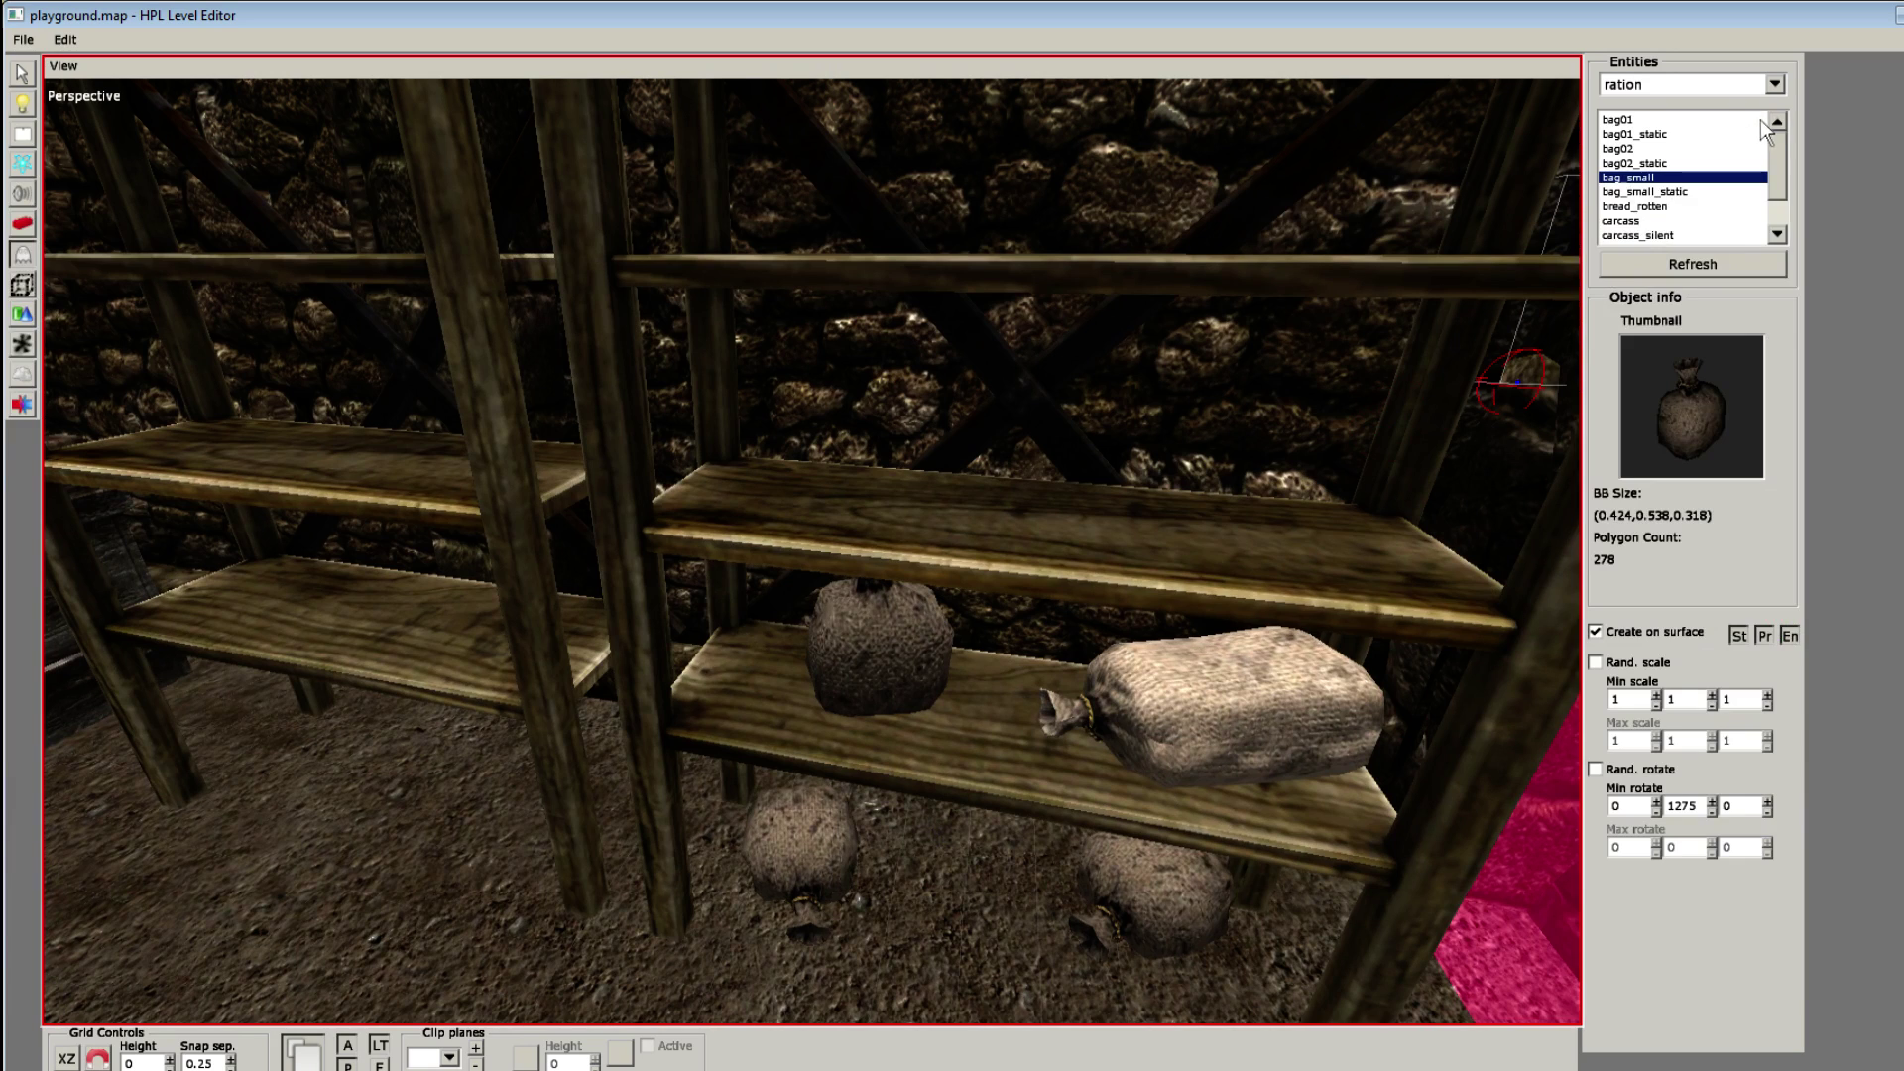
click(1780, 87)
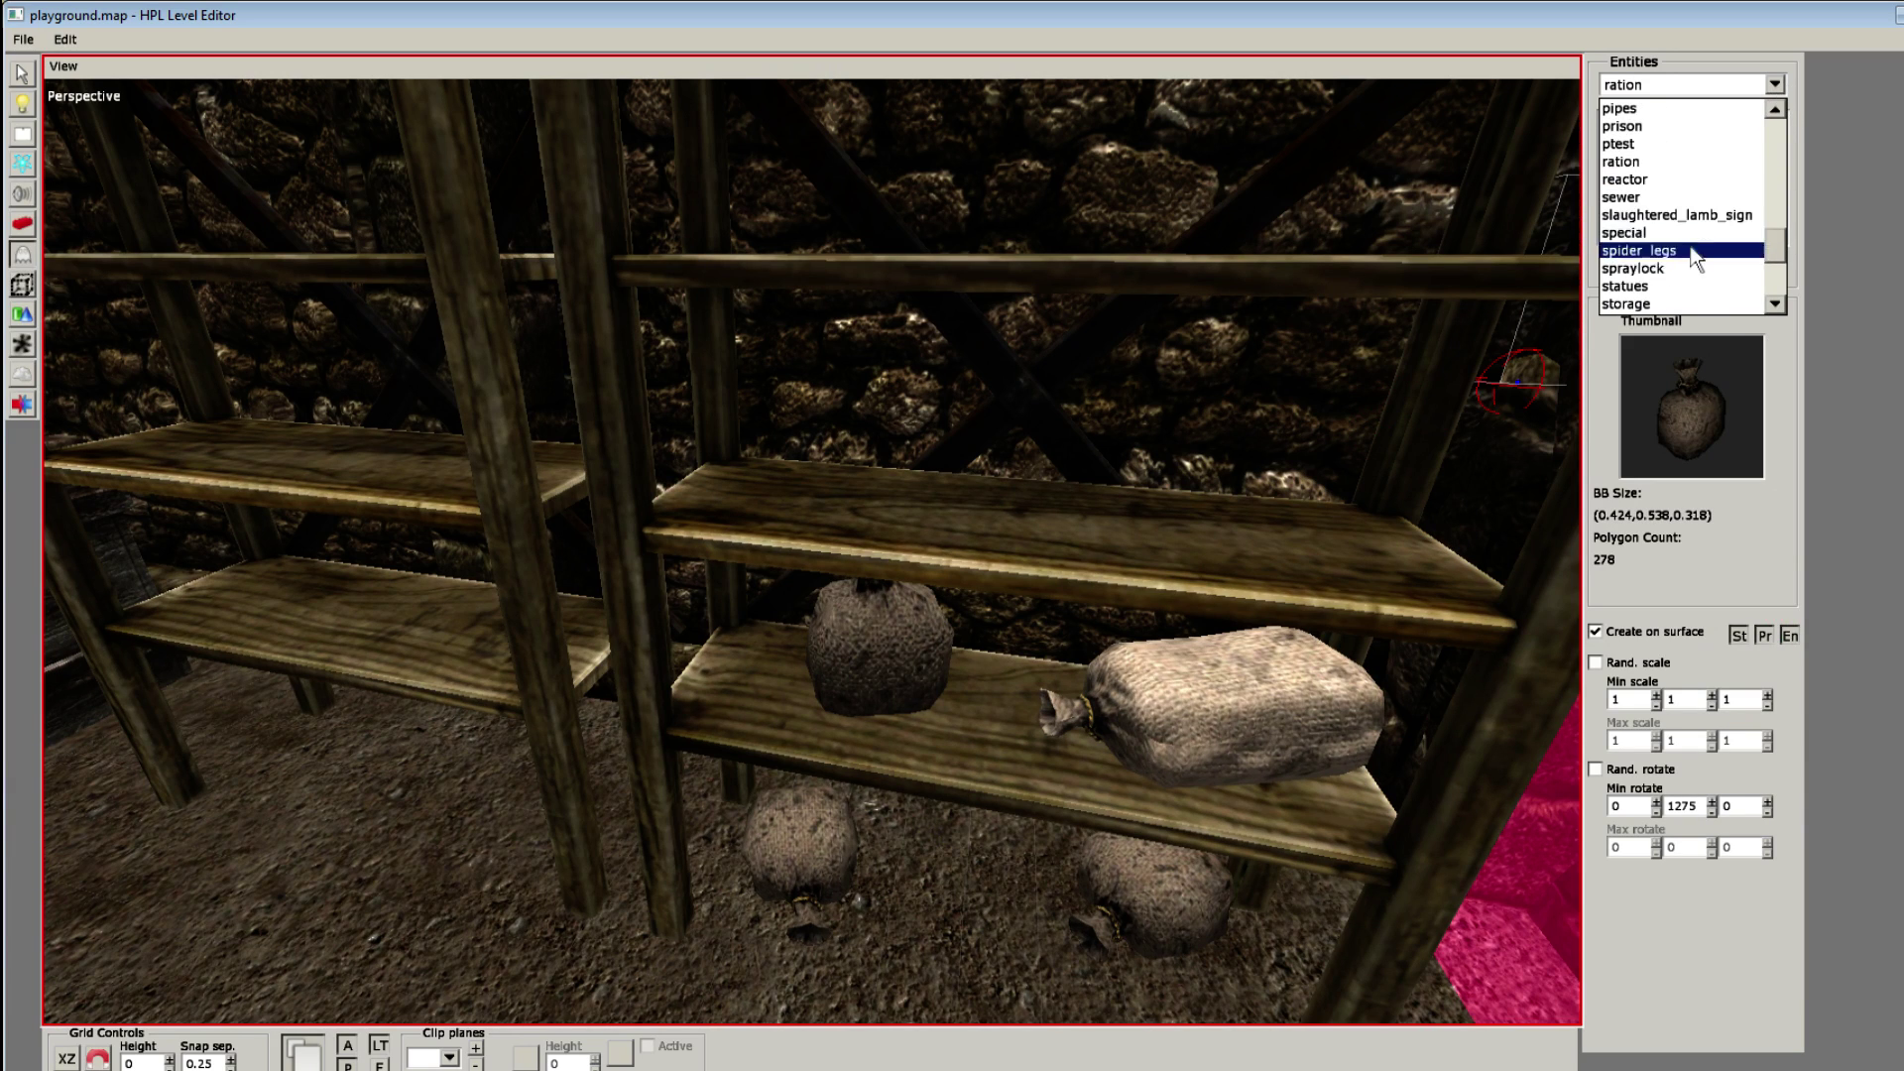
scroll(1696, 257, down, 2)
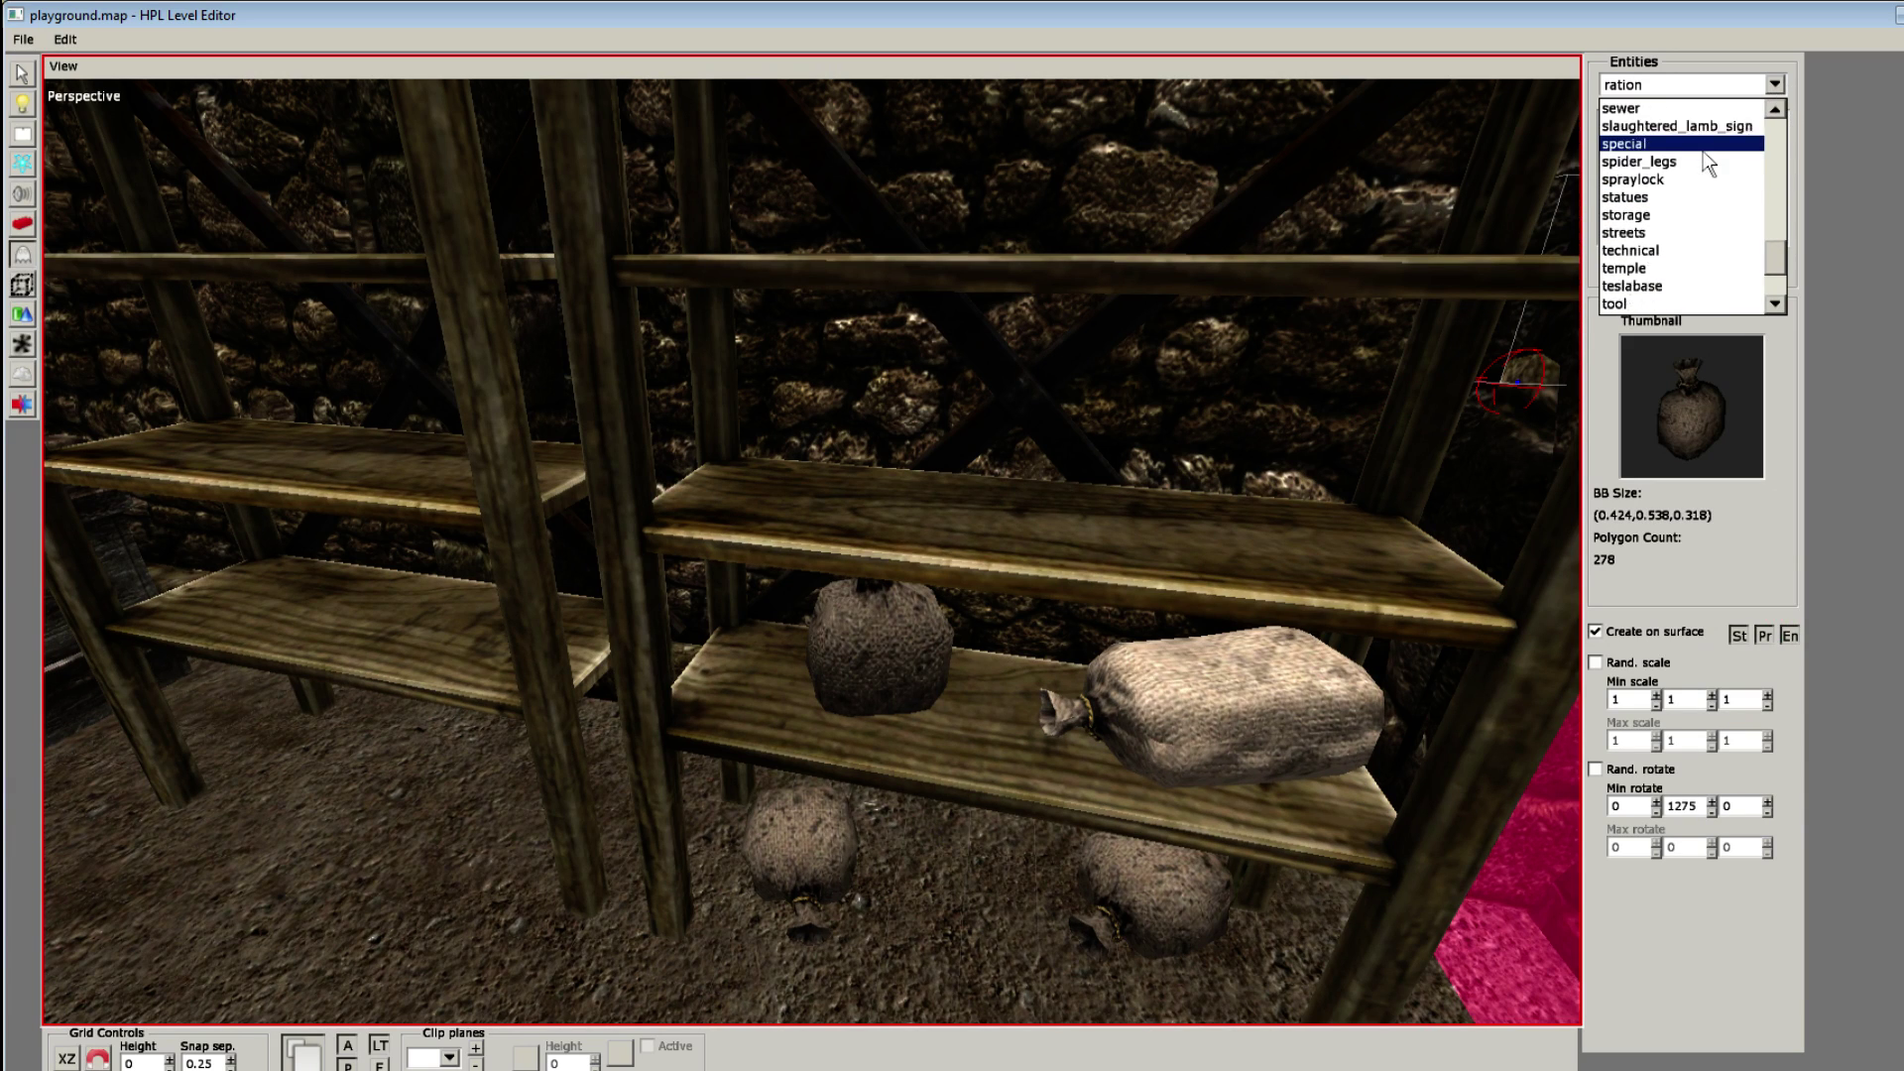
scroll(1698, 150, down, 4)
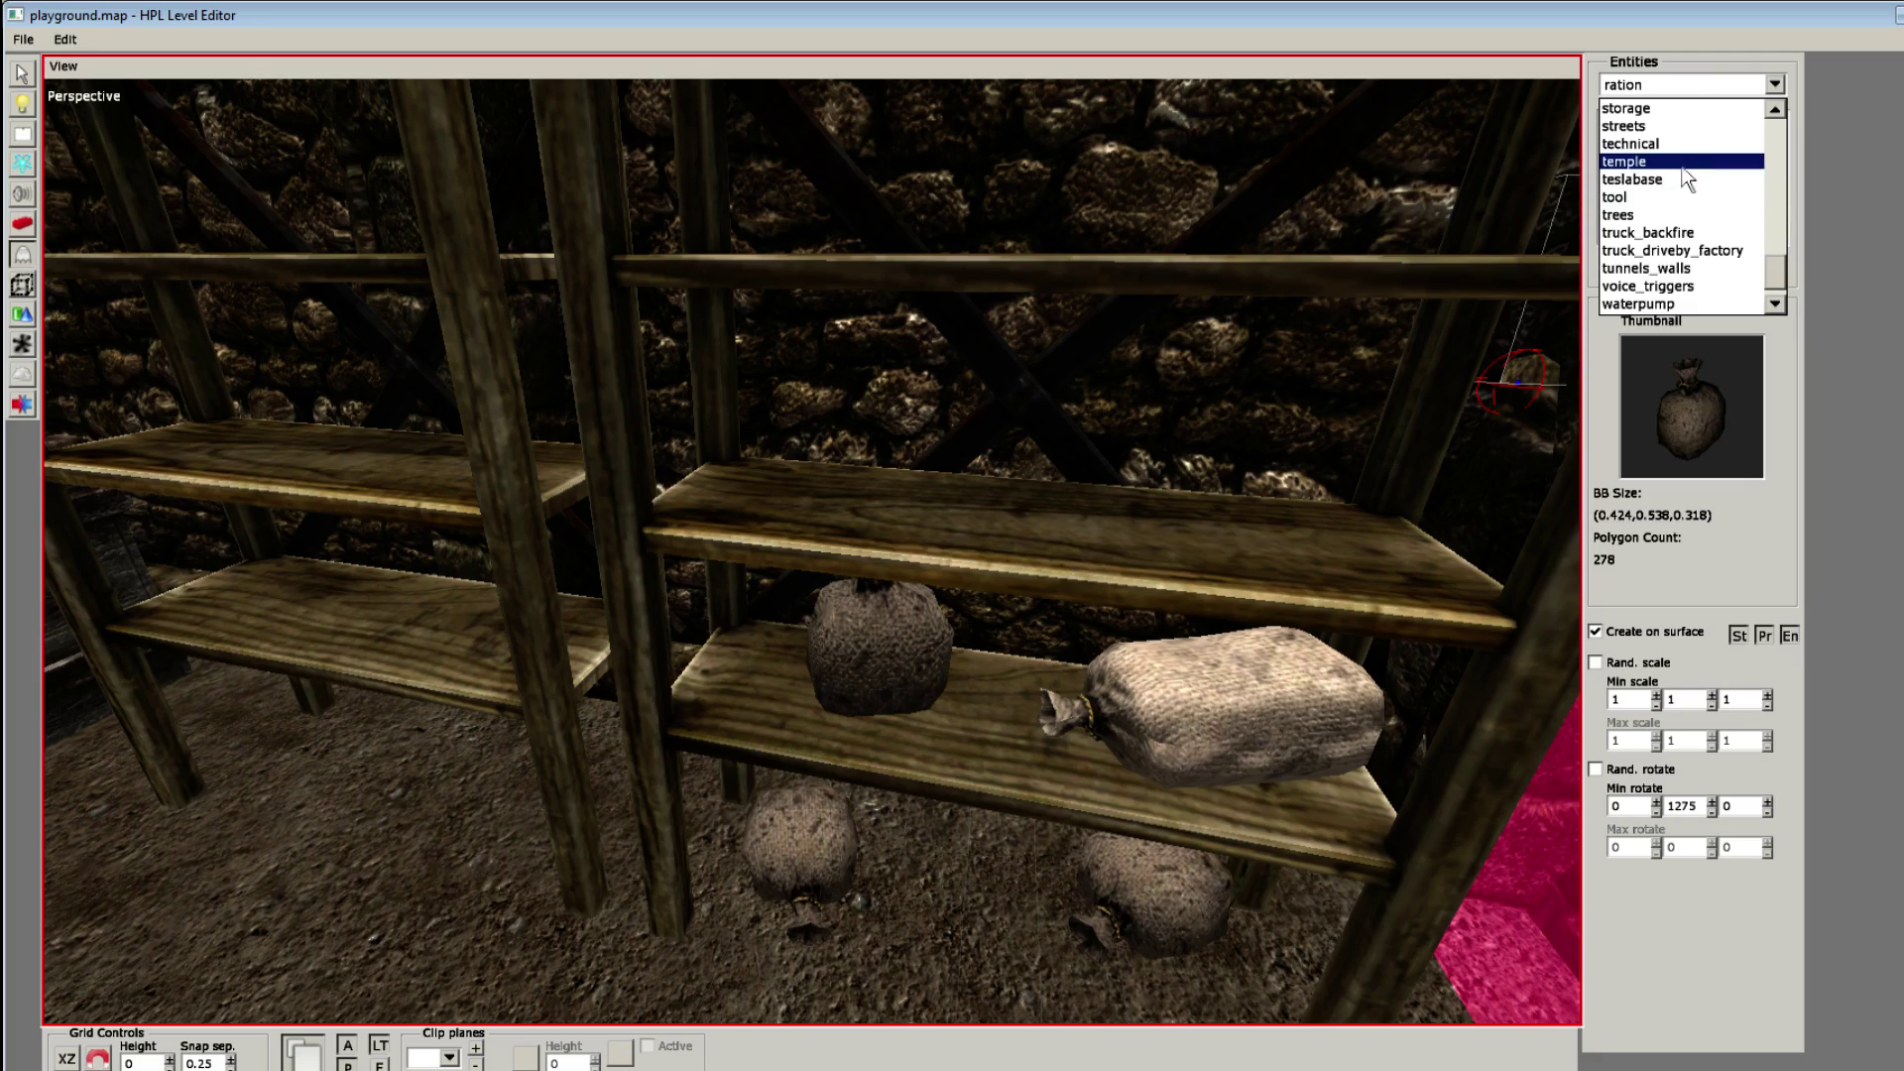
scroll(1668, 217, up, 4)
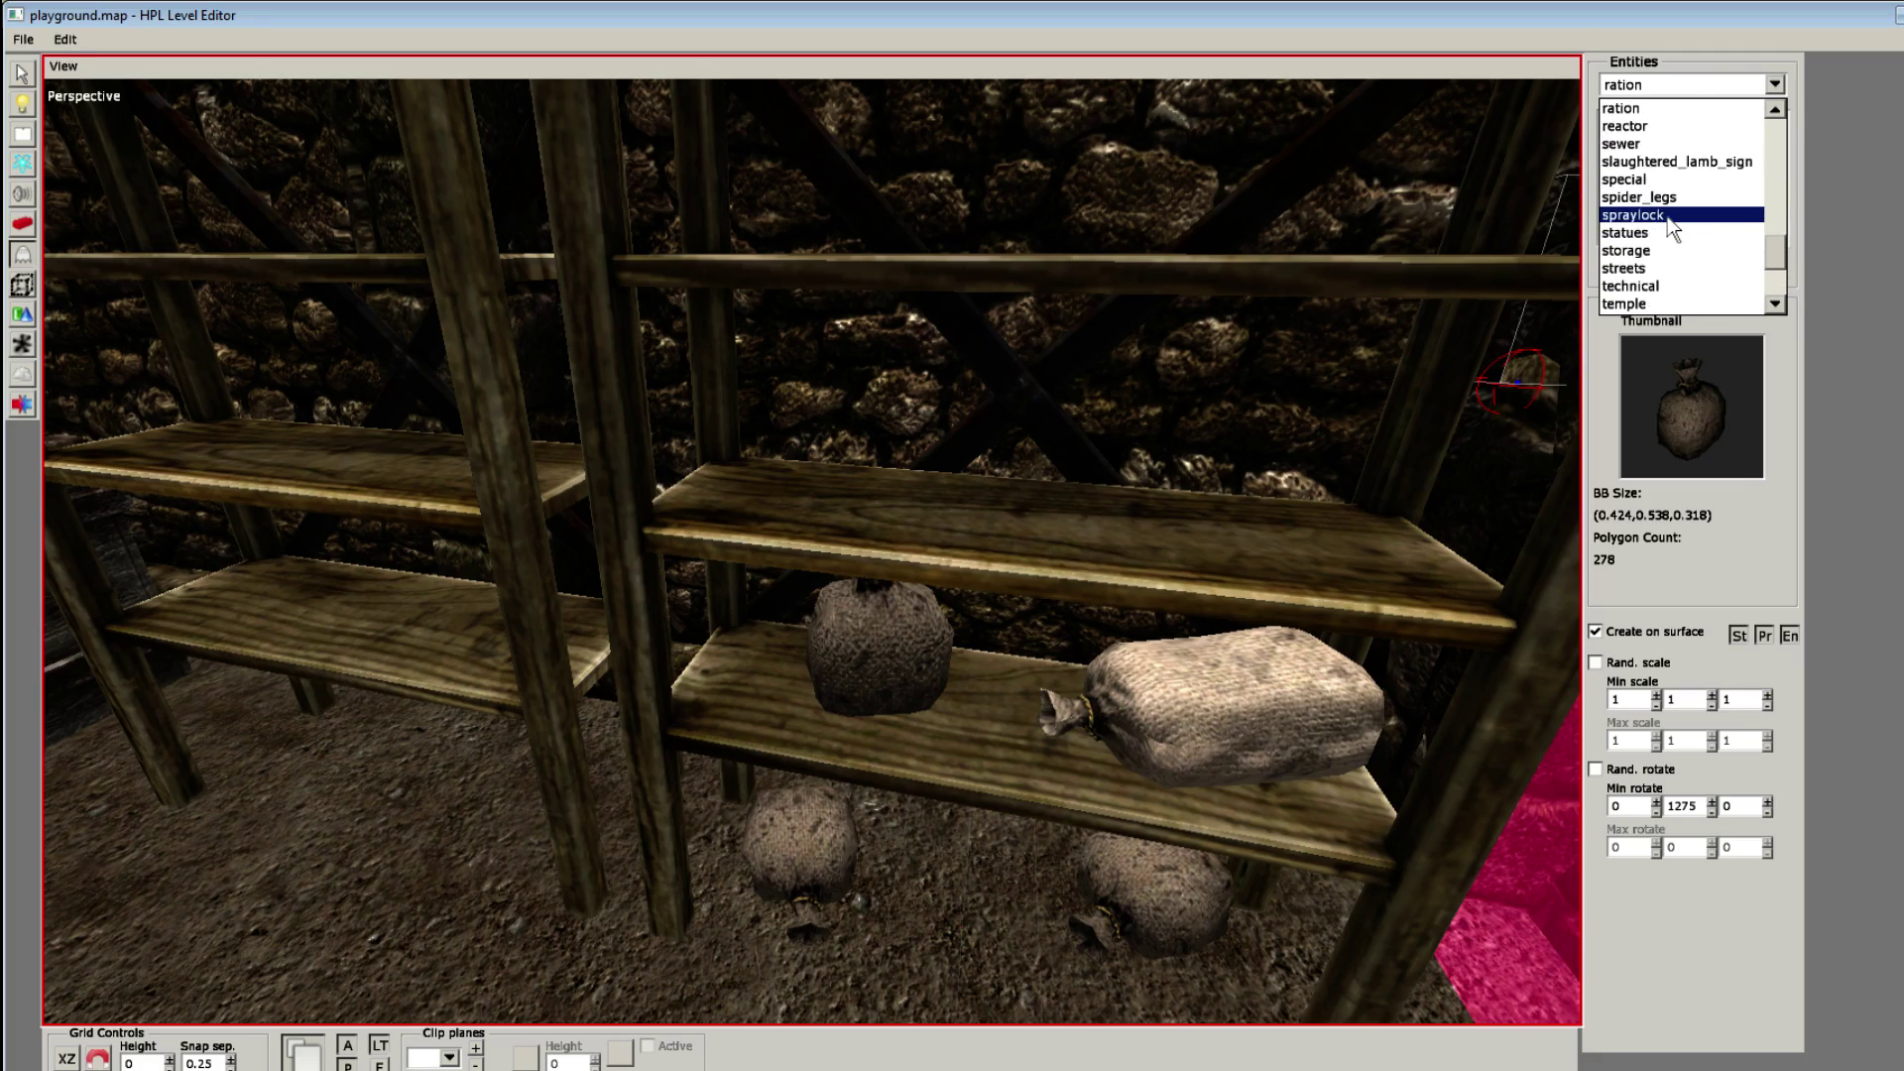
click(1776, 90)
scroll(958, 365, down, 2)
scroll(961, 371, down, 10)
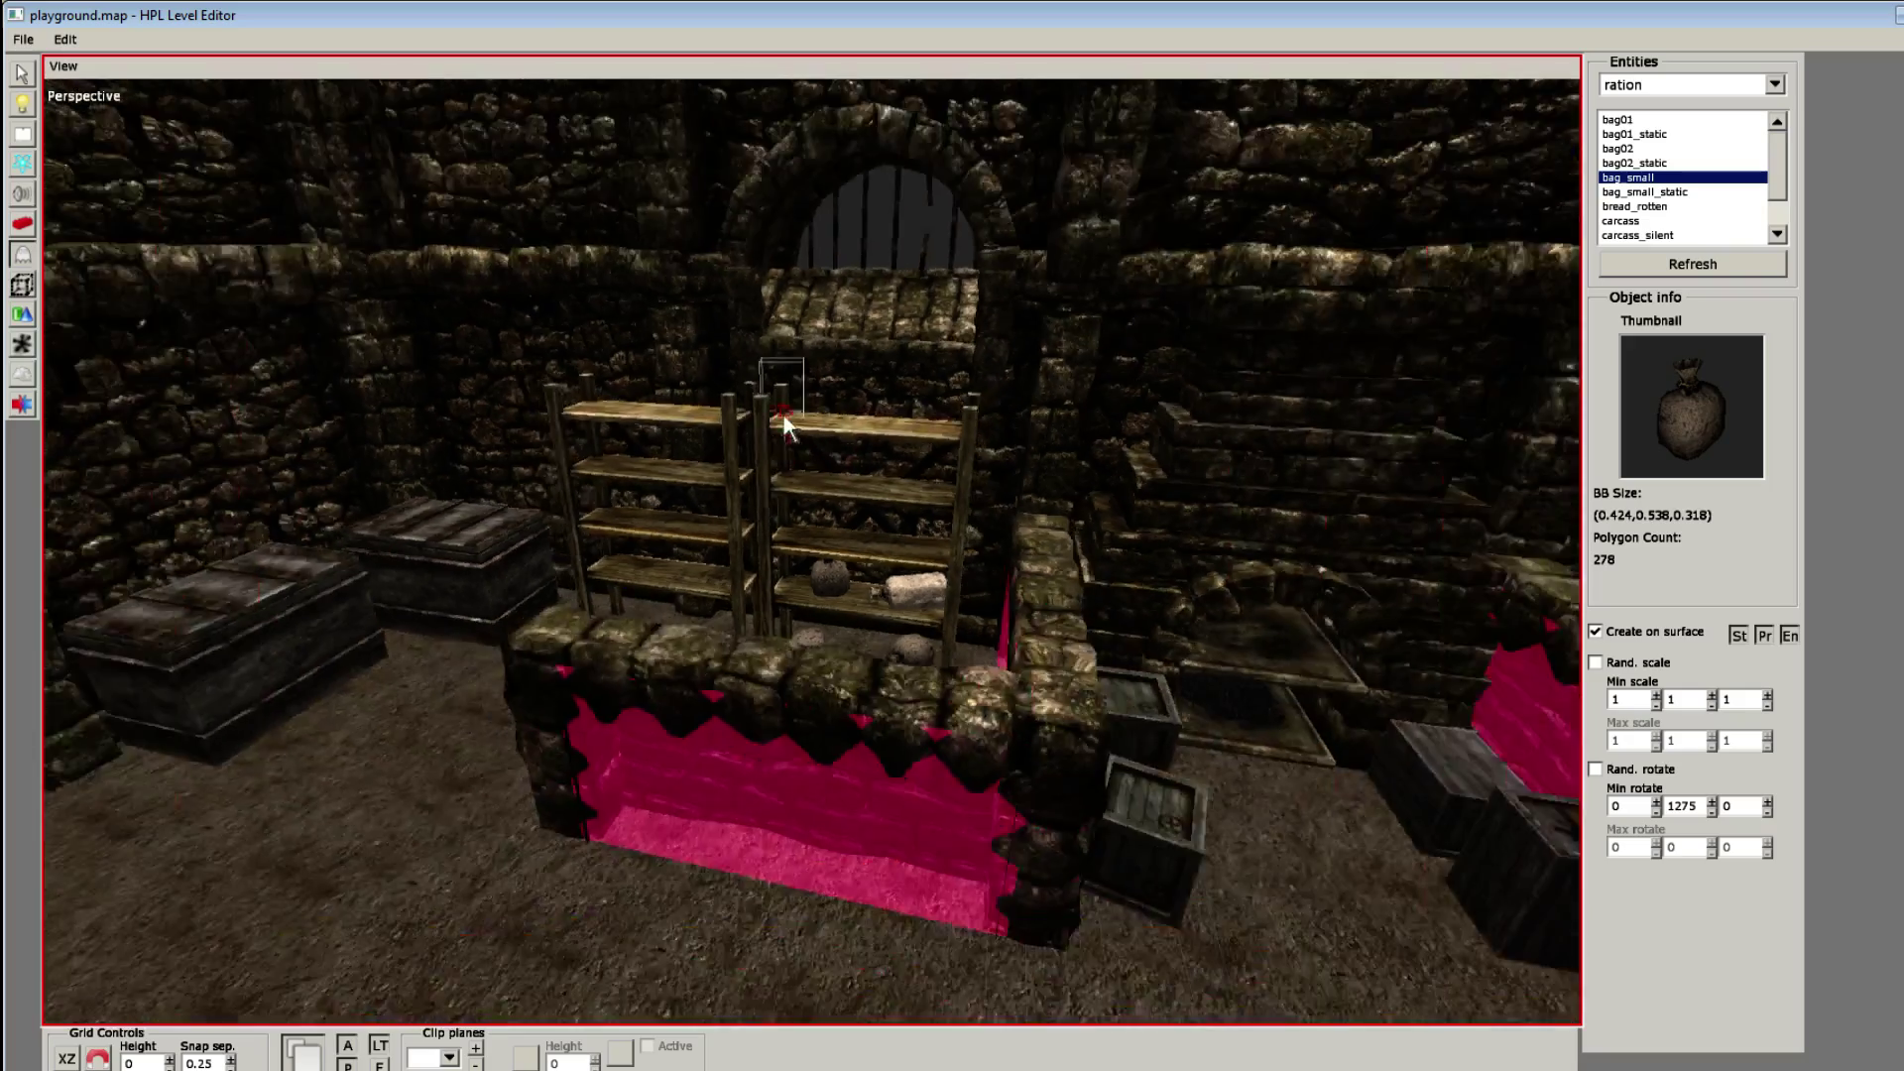
Step: Switch the entity category from ration to equipment to find tools for the room
key(1)
alt+drag(722, 192, 577, 300)
middle_drag(577, 302, 433, 433)
scroll(433, 433, up, 5)
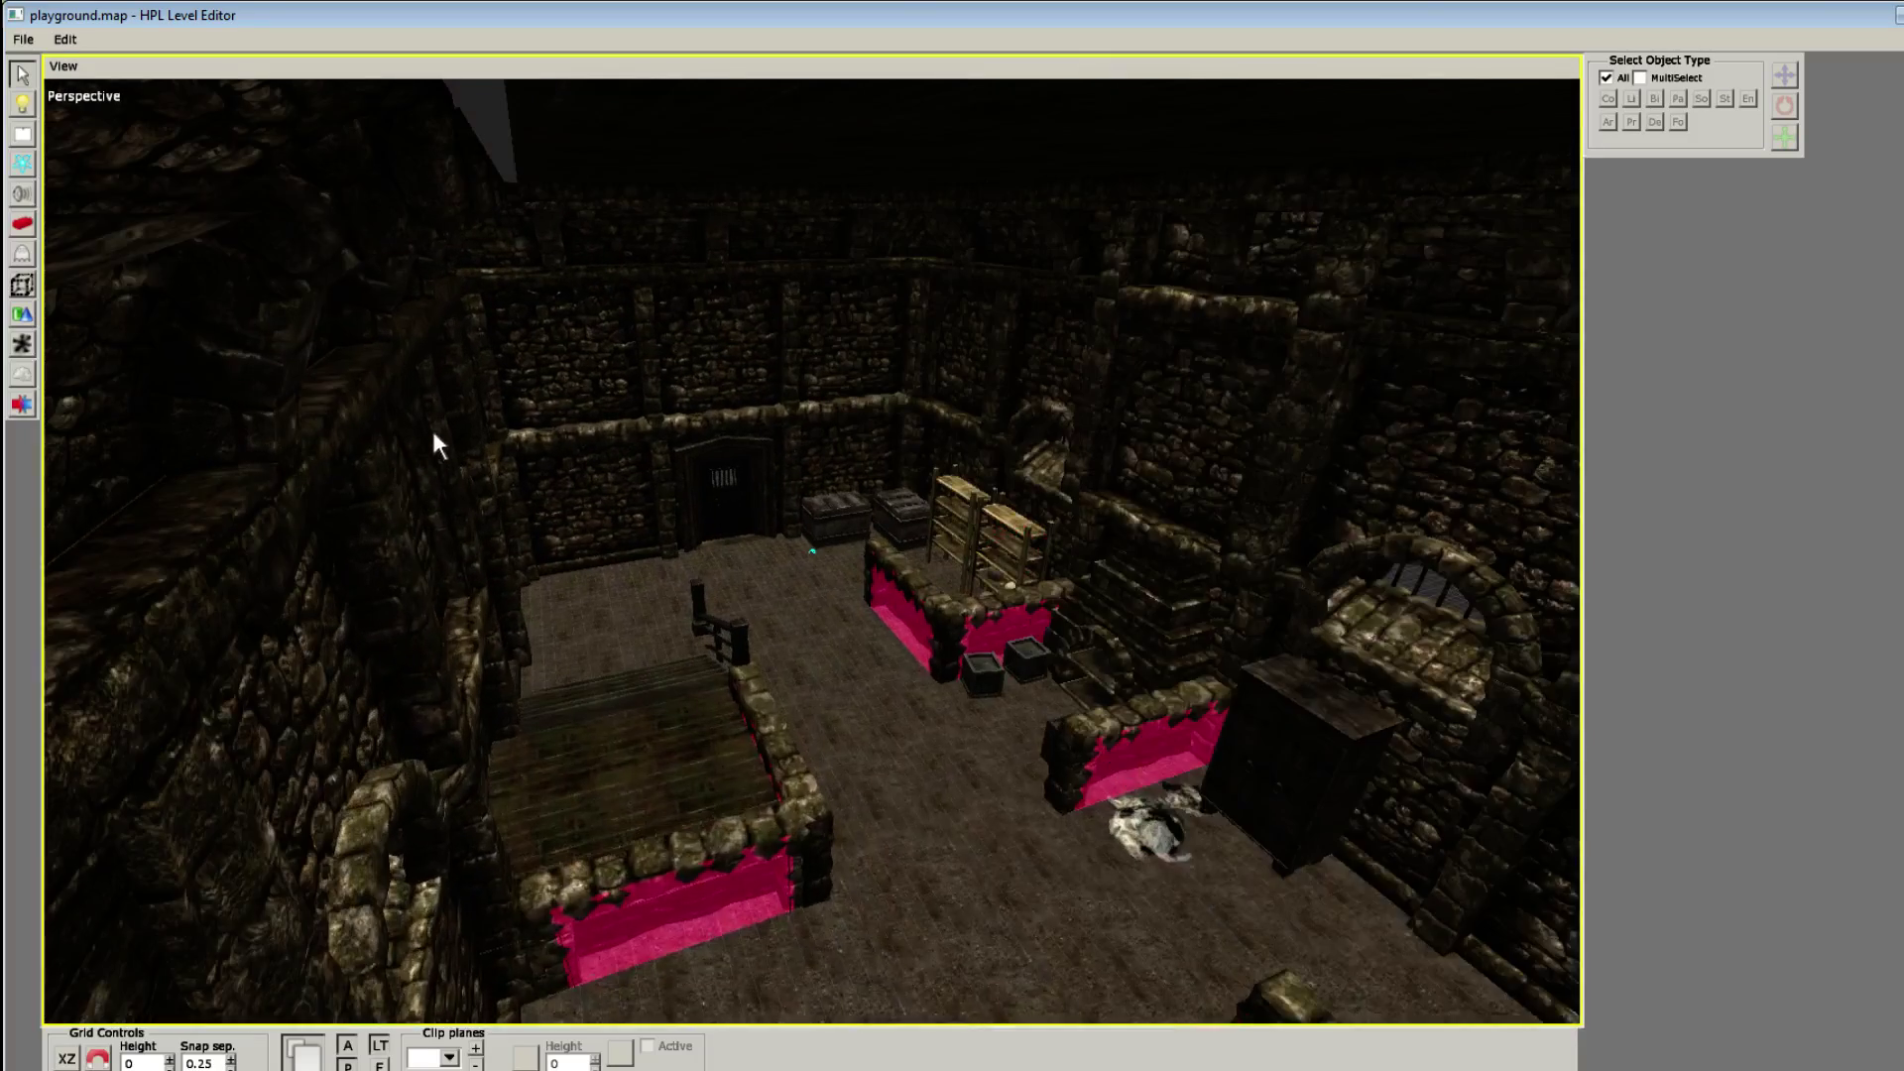
key(6)
key(7)
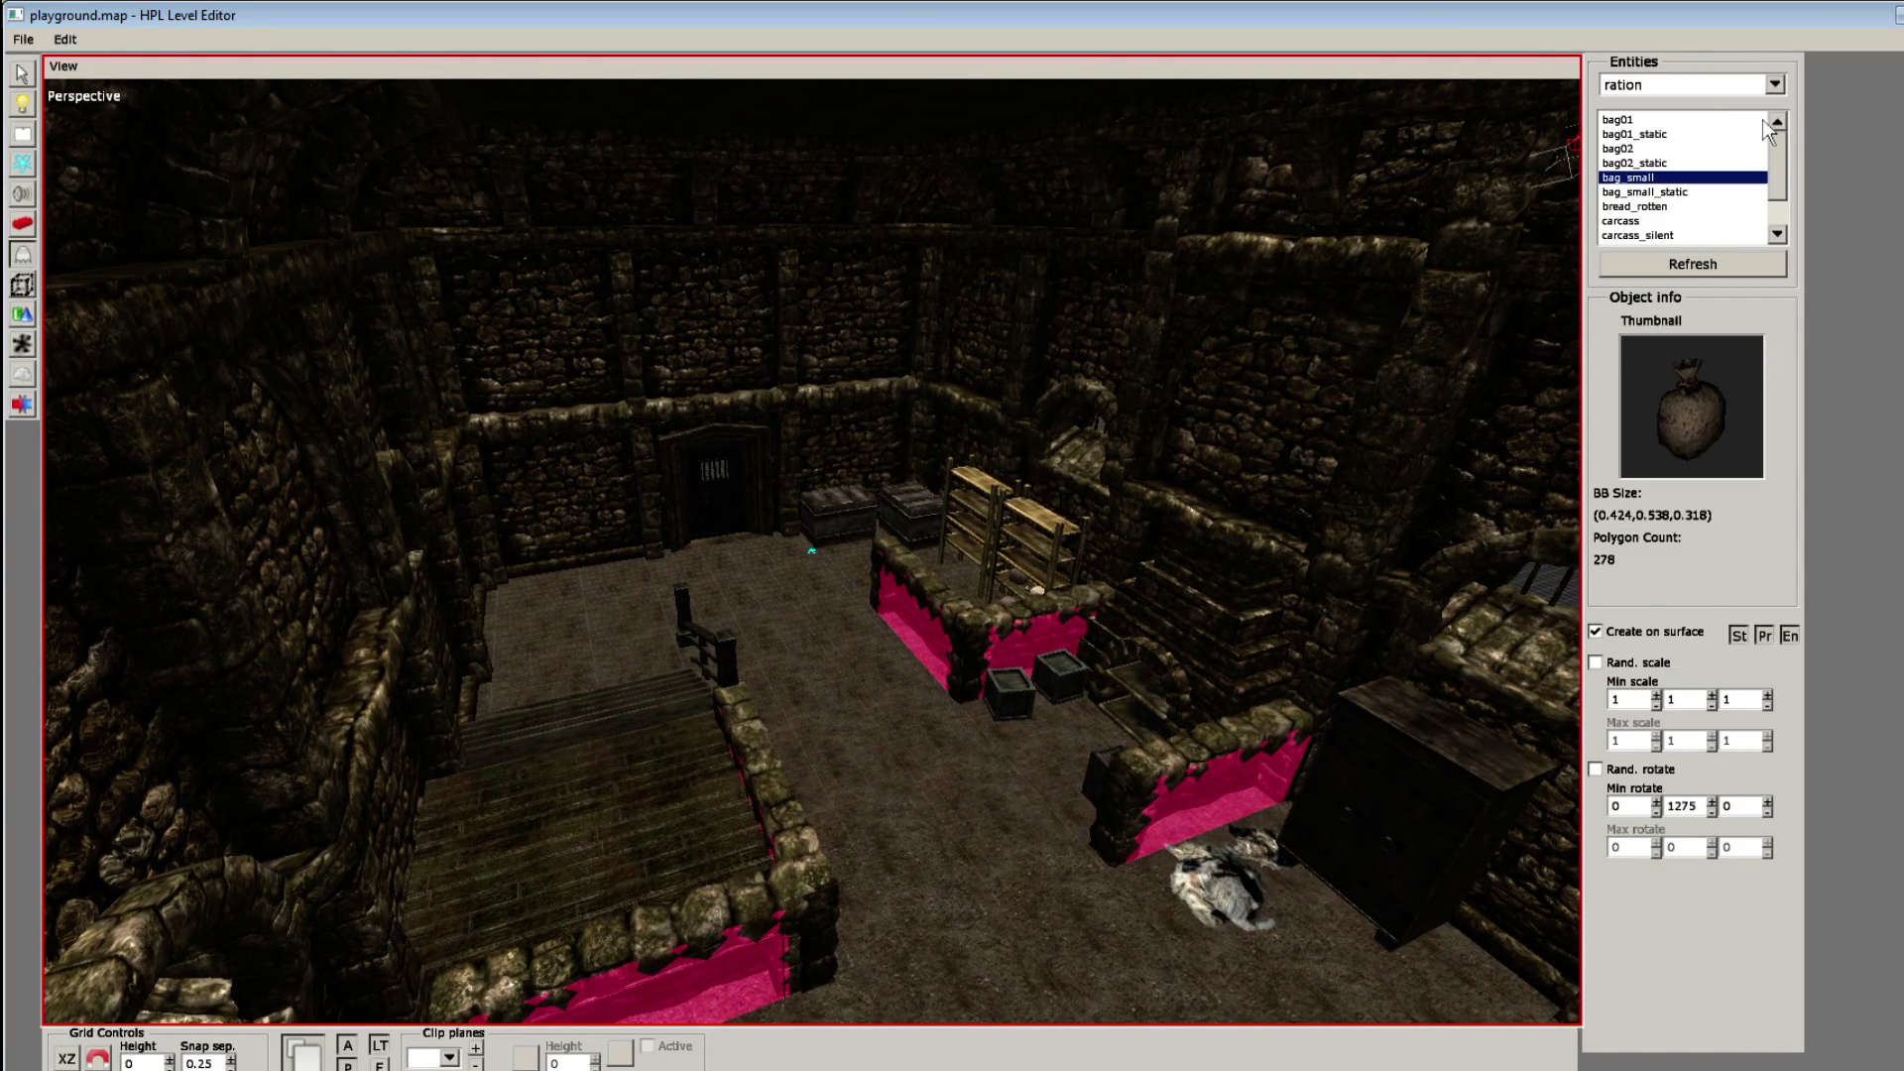
click(1775, 85)
click(1712, 125)
click(1774, 85)
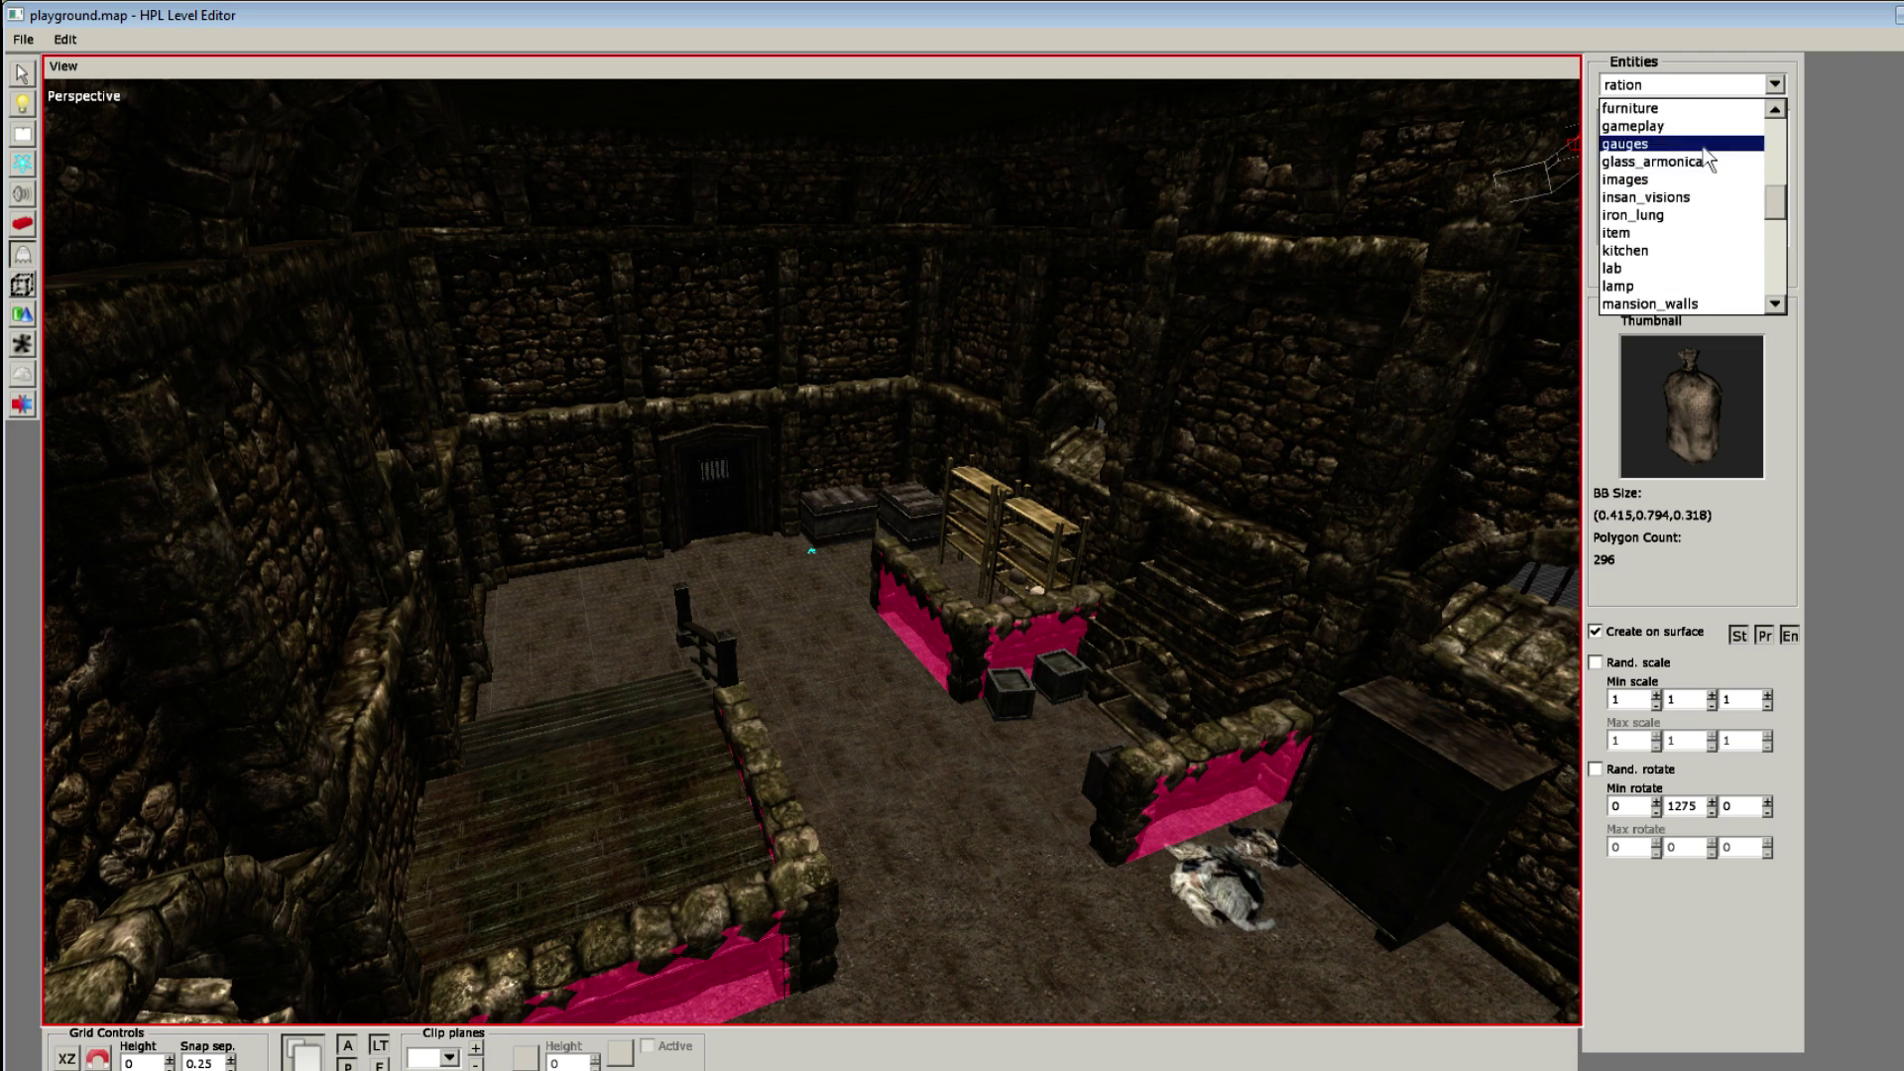
scroll(1676, 170, up, 1)
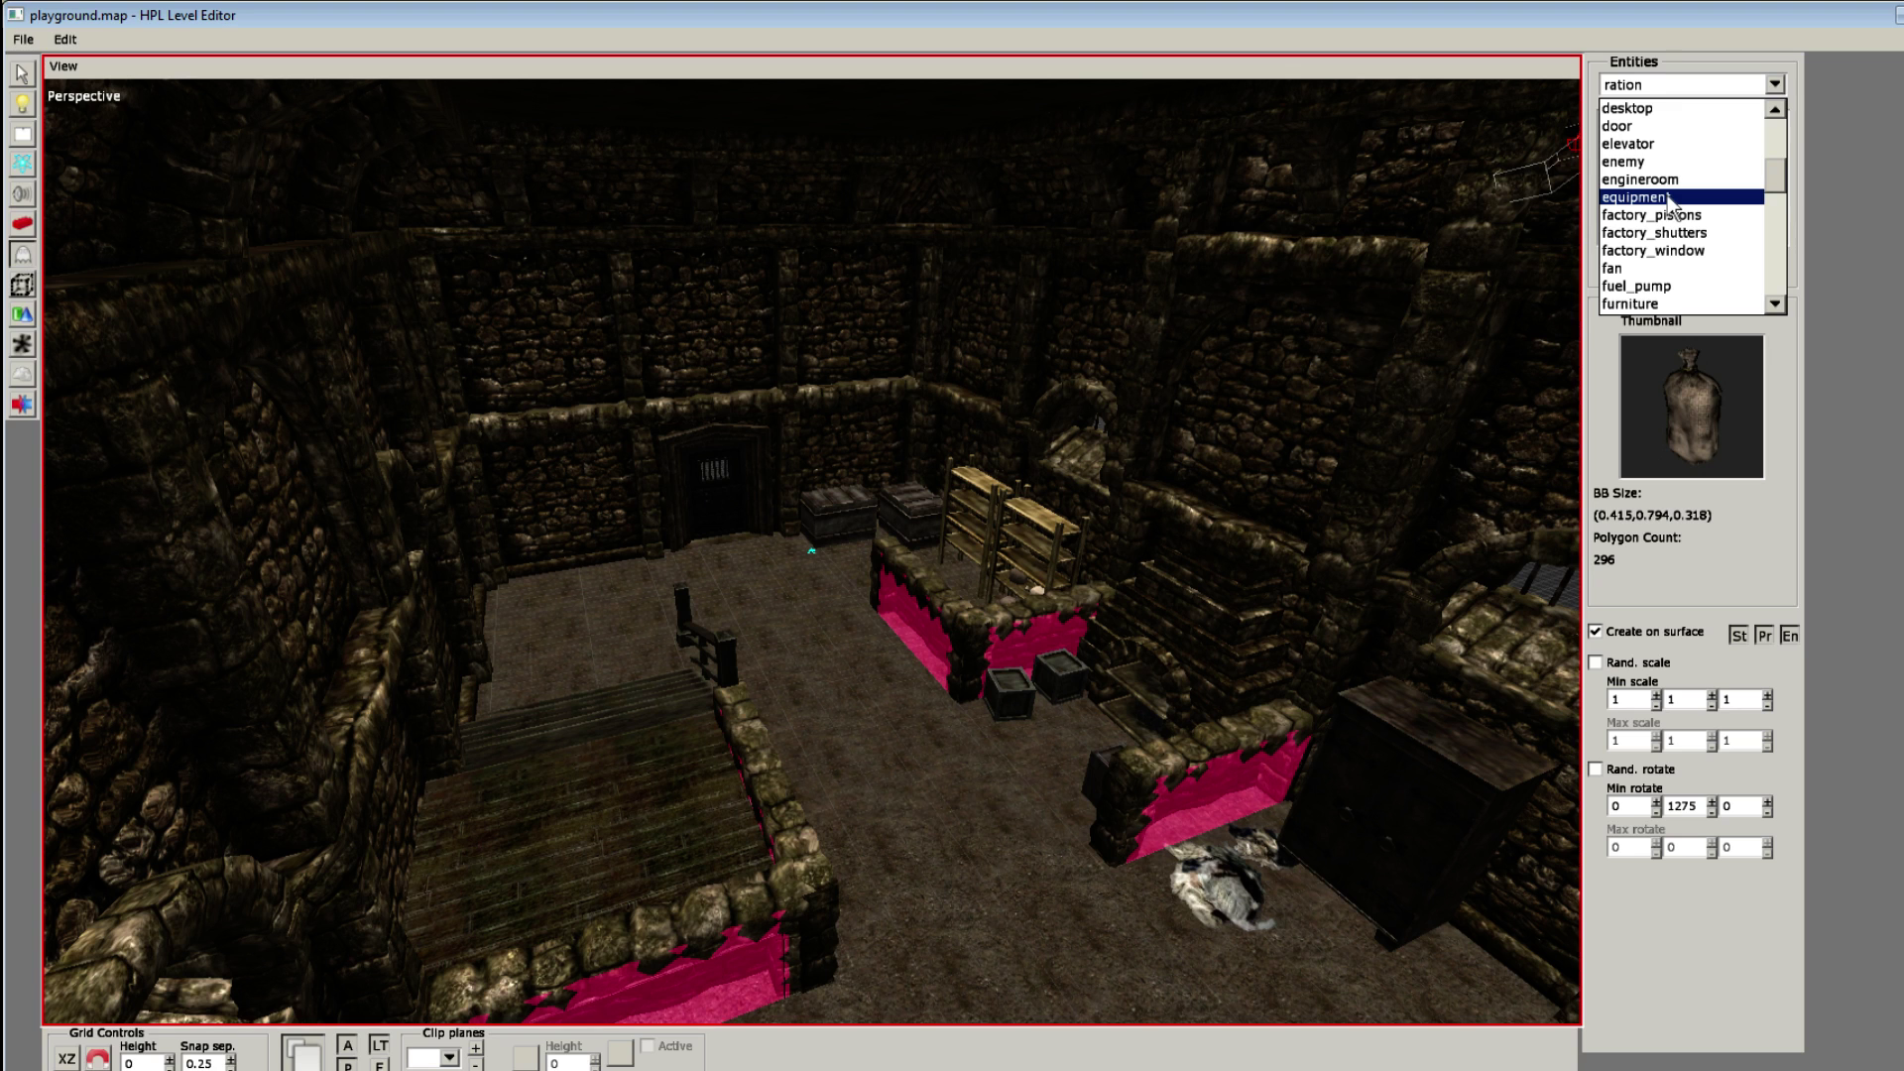
click(1674, 199)
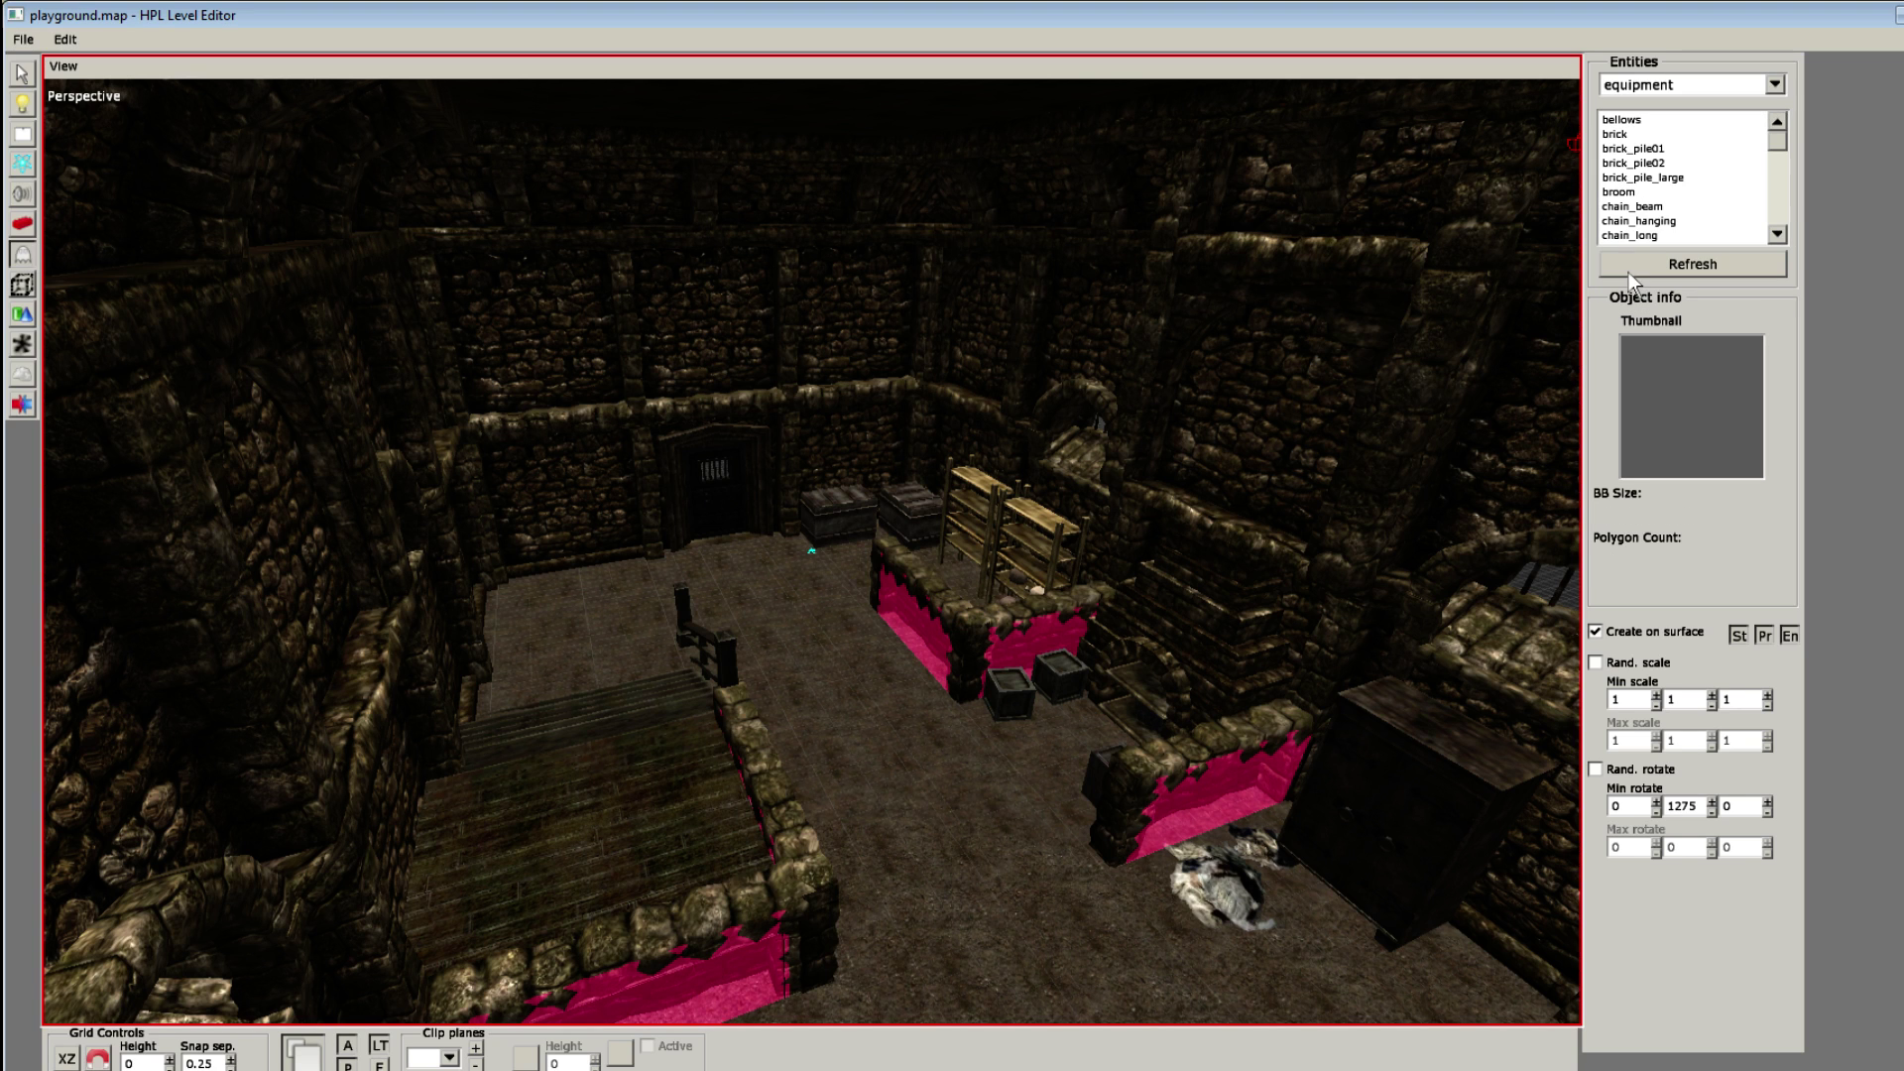
Step: Place a broom inside the tall cabinet, standing on its floor near the inner corner
click(1676, 208)
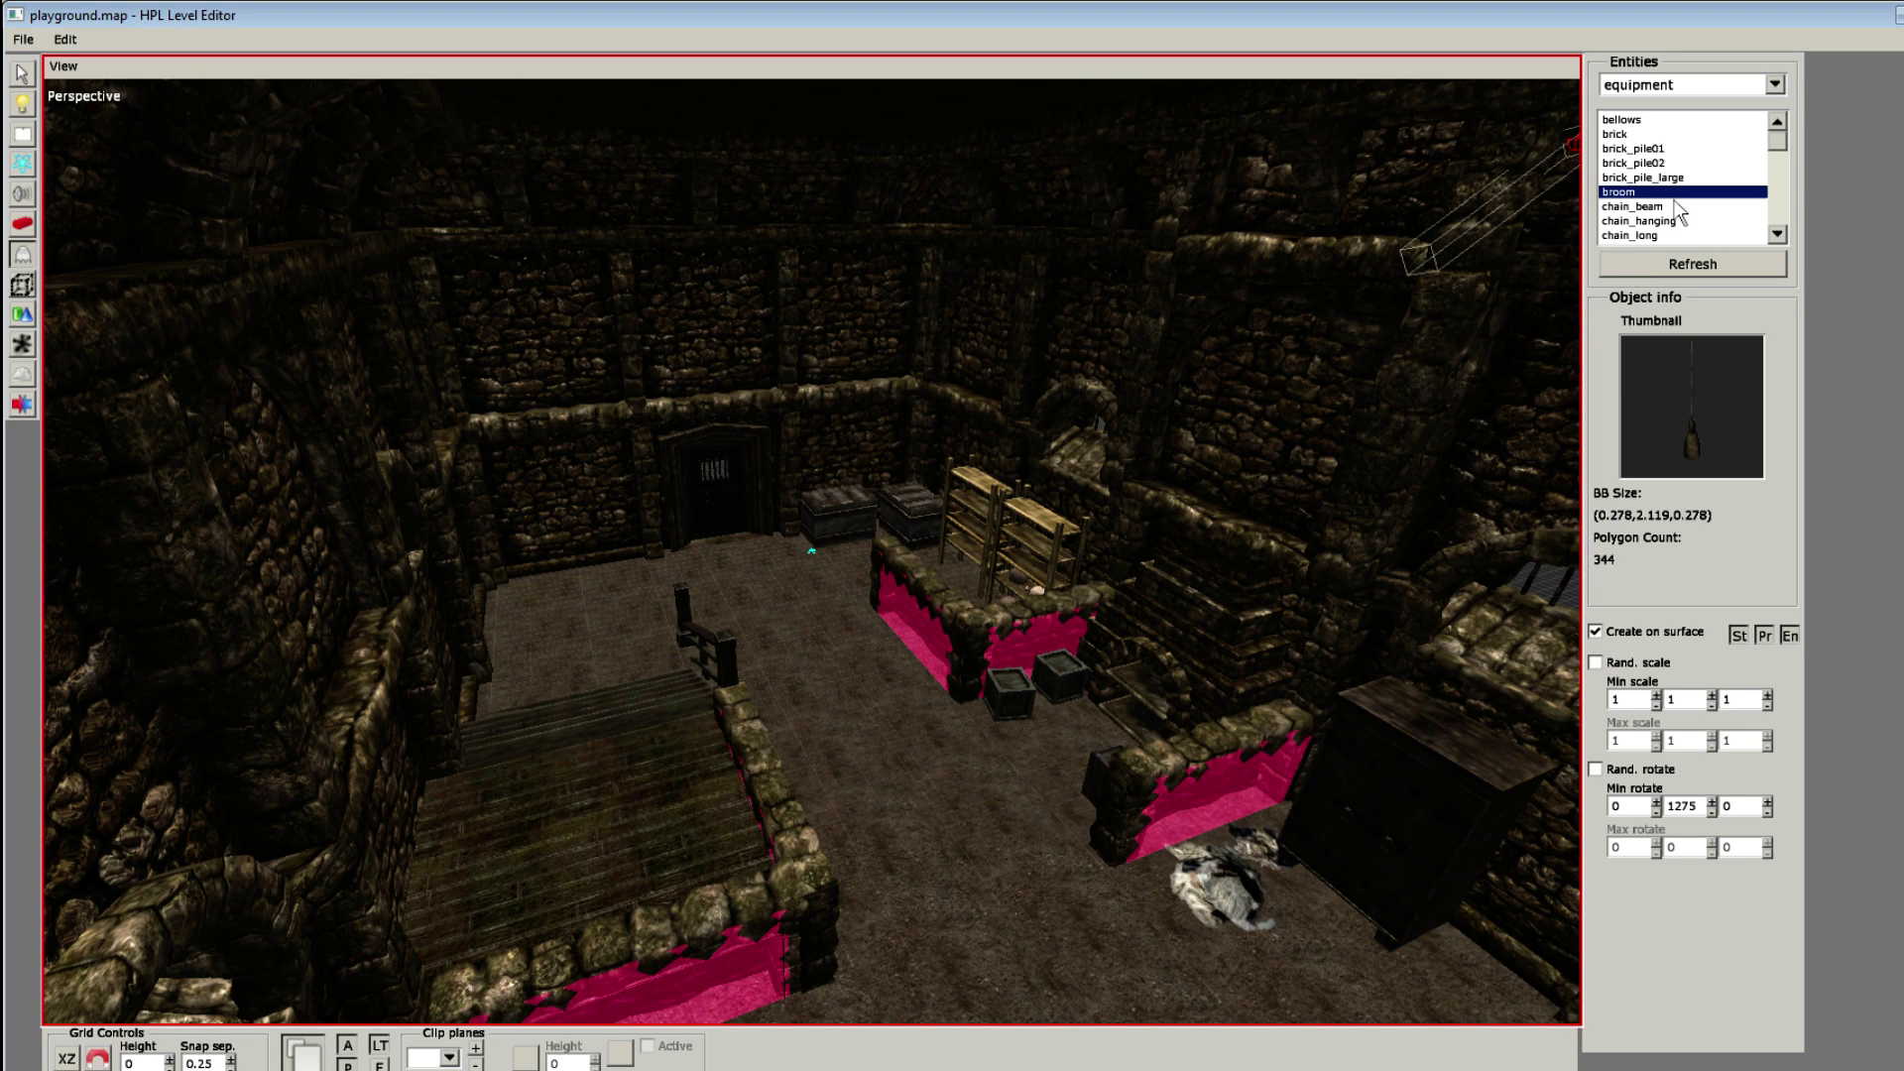
scroll(1061, 508, up, 6)
alt+drag(750, 568, 978, 478)
scroll(603, 573, up, 3)
alt+drag(603, 573, 839, 692)
scroll(847, 555, up, 3)
click(854, 855)
key(1)
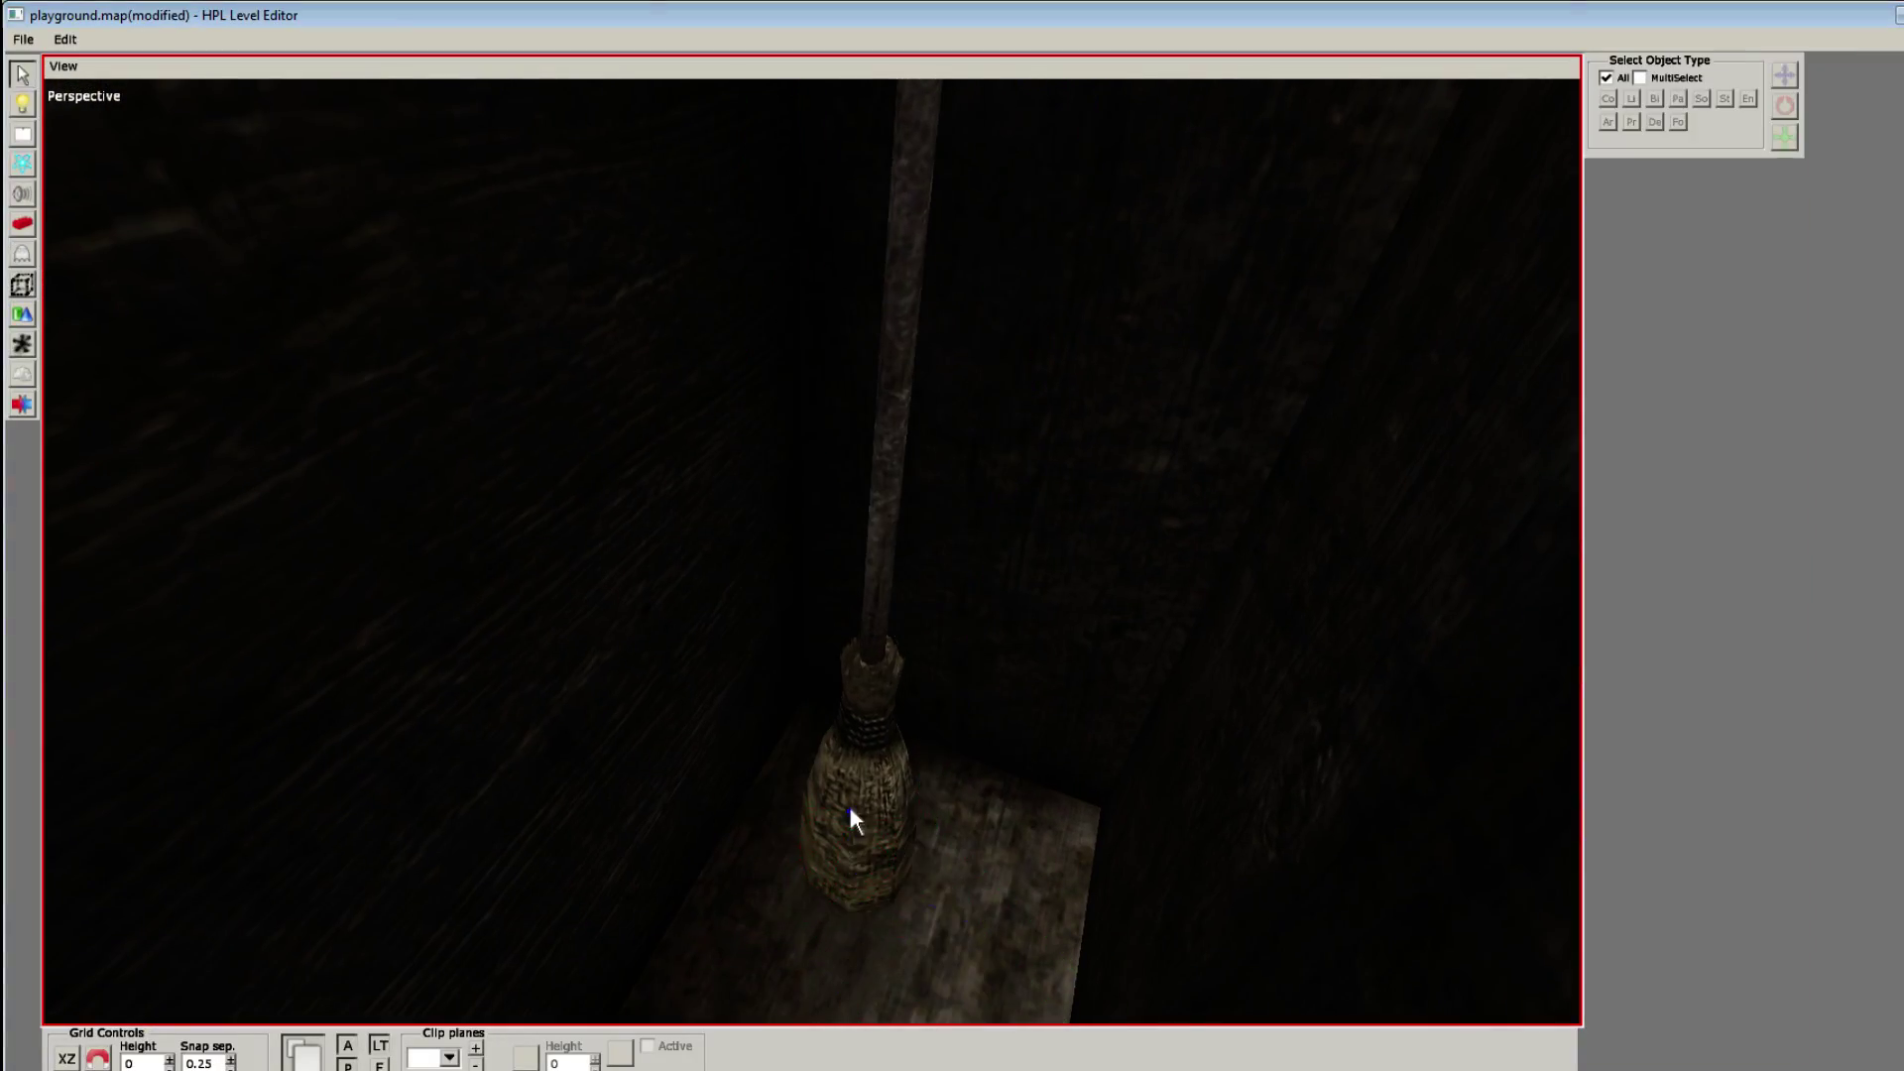
Step: Tilt the broom to rotation -177.623, -14.815, 170.777 and shift it into the cabinet's corner, raised slightly off its floor
click(849, 809)
key(e)
drag(860, 766, 862, 747)
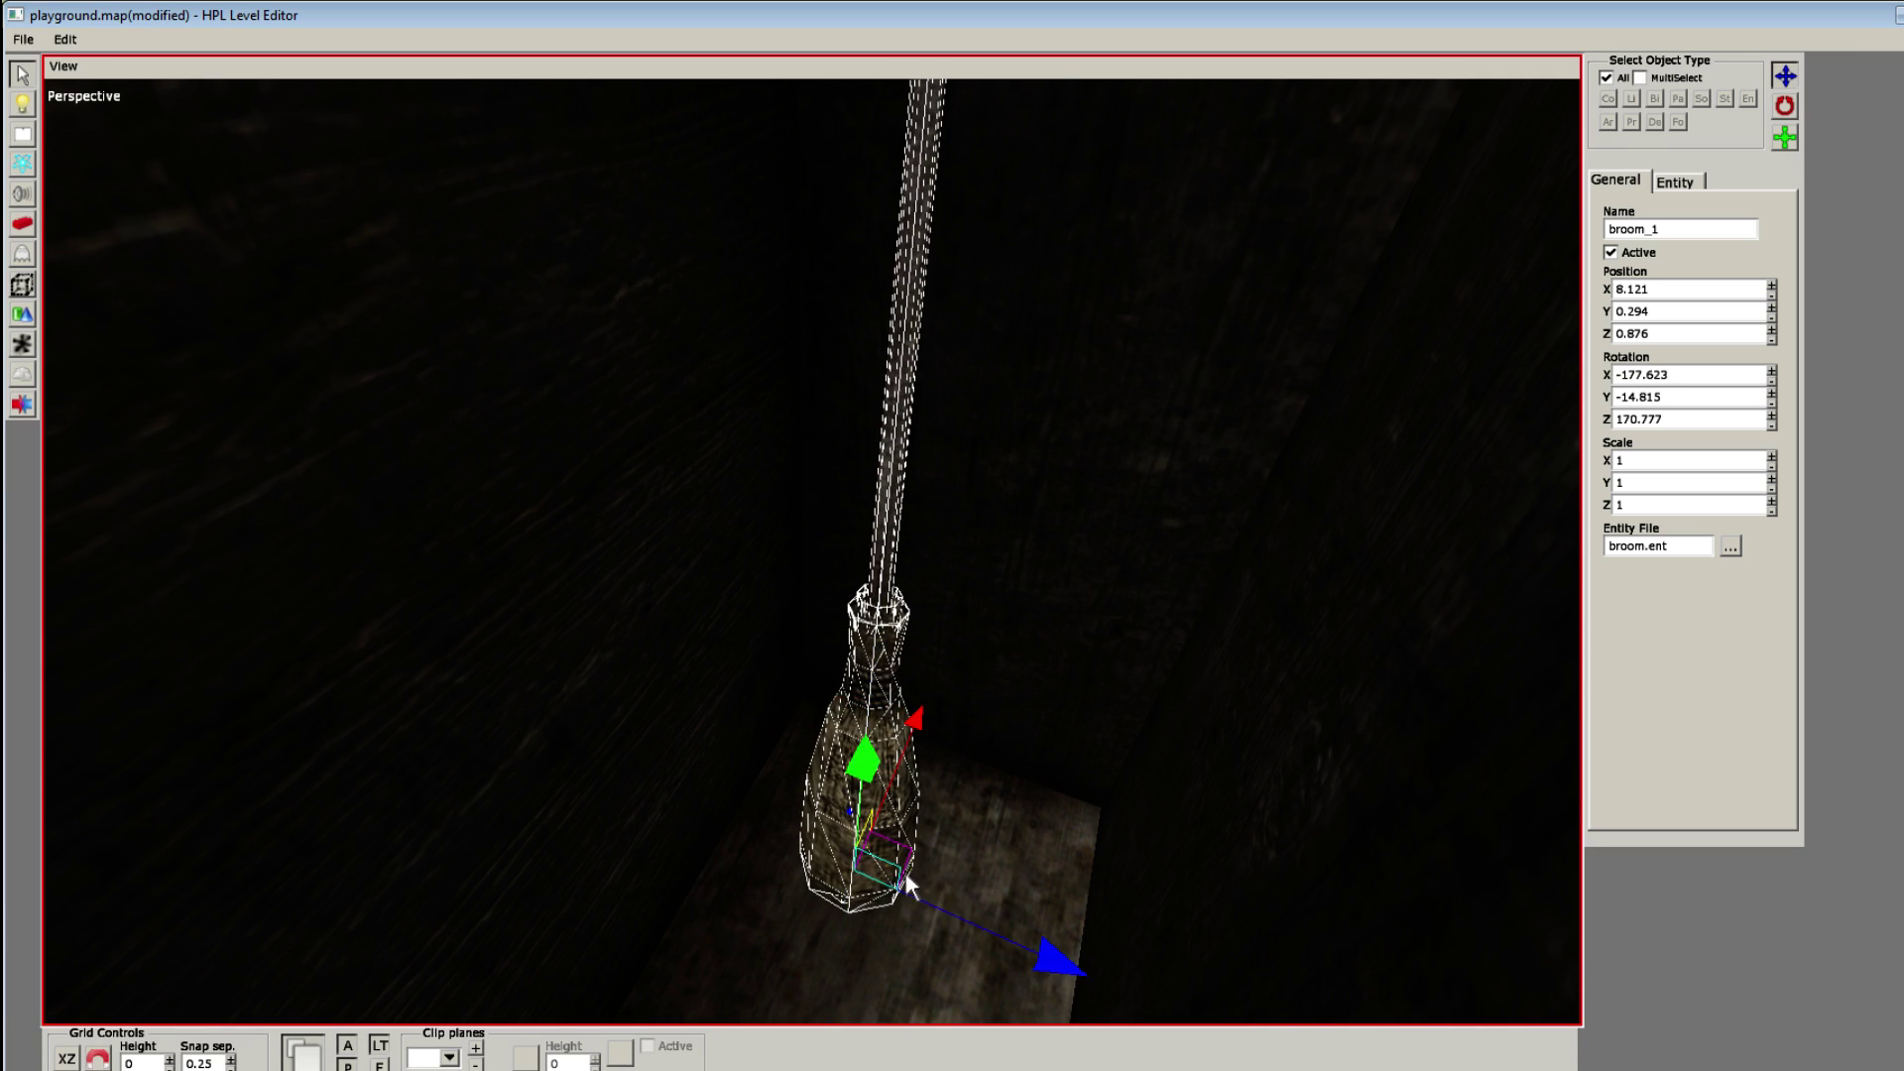
alt+drag(908, 886, 799, 724)
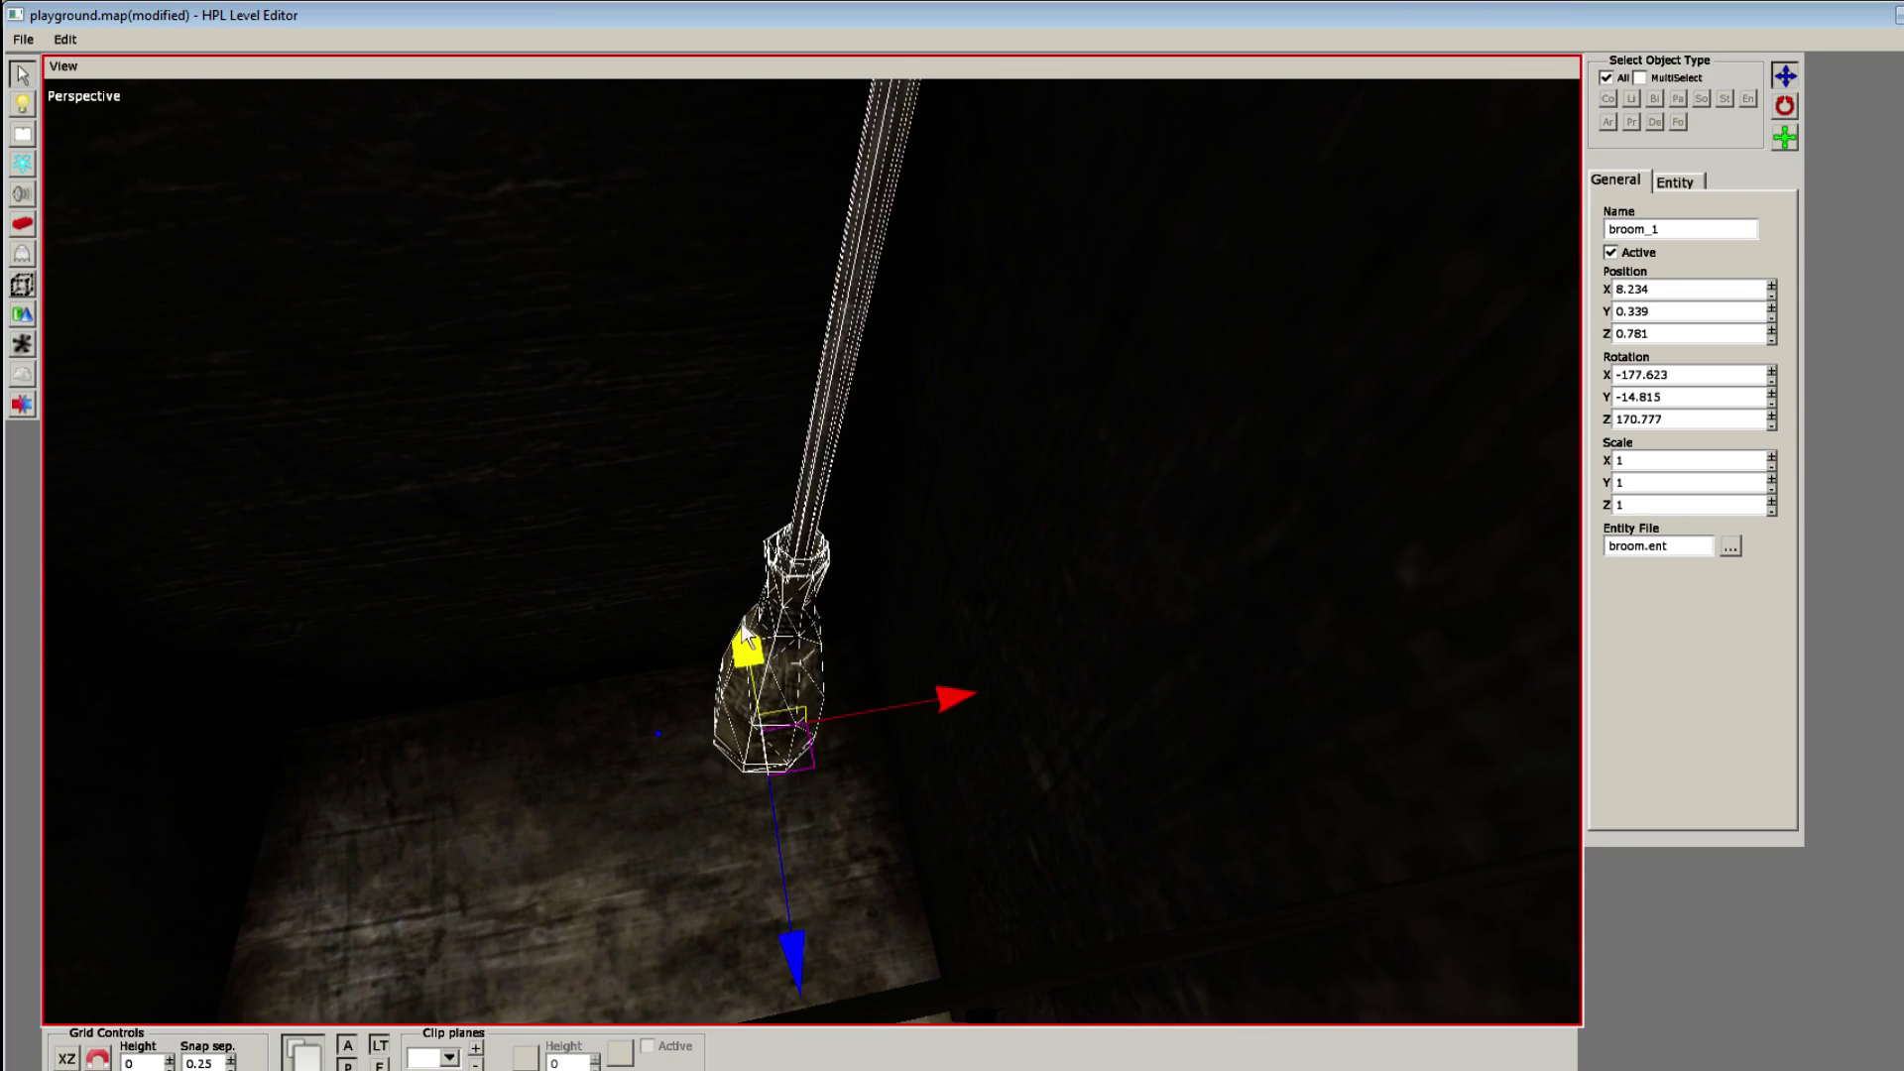
drag(743, 626, 741, 621)
alt+drag(744, 621, 796, 689)
drag(964, 698, 413, 810)
click(413, 810)
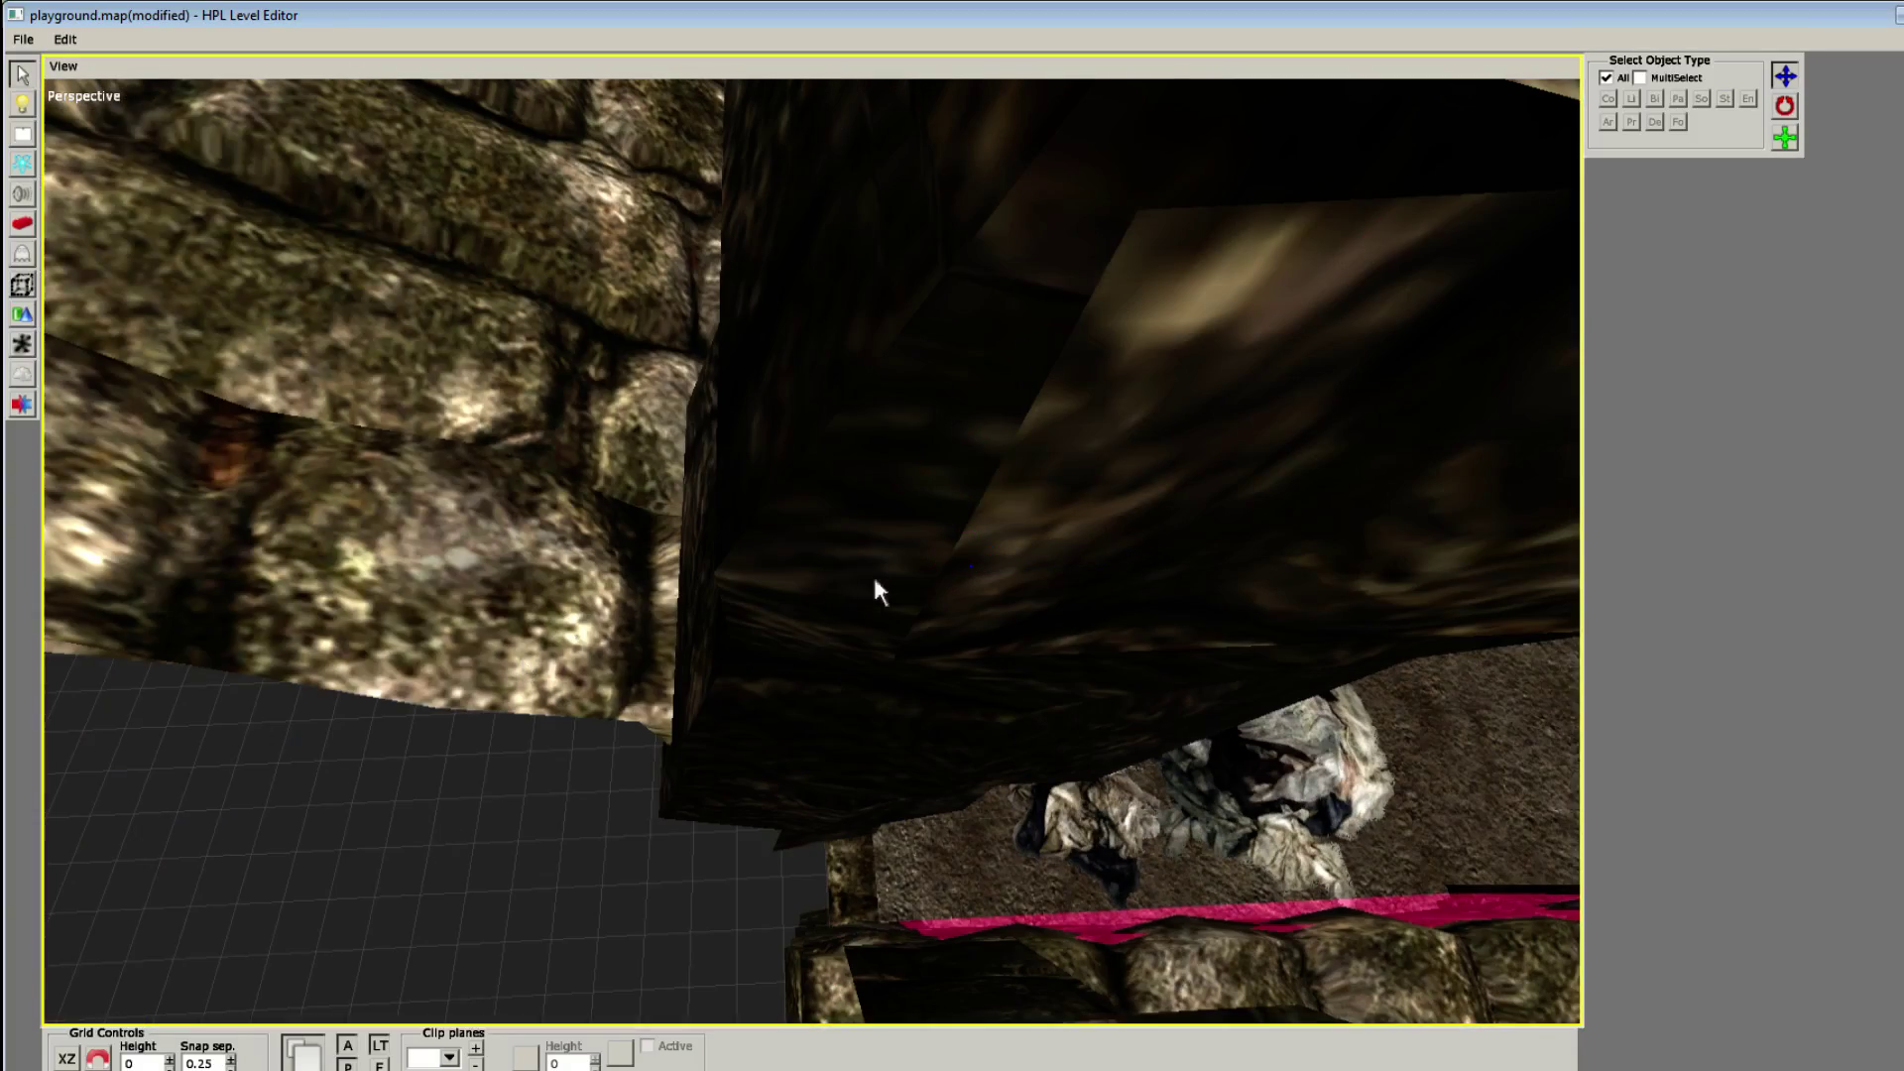
Step: Preview the chain_hanging entity on the floor in front of the cabinet
alt+drag(874, 580, 734, 509)
key(7)
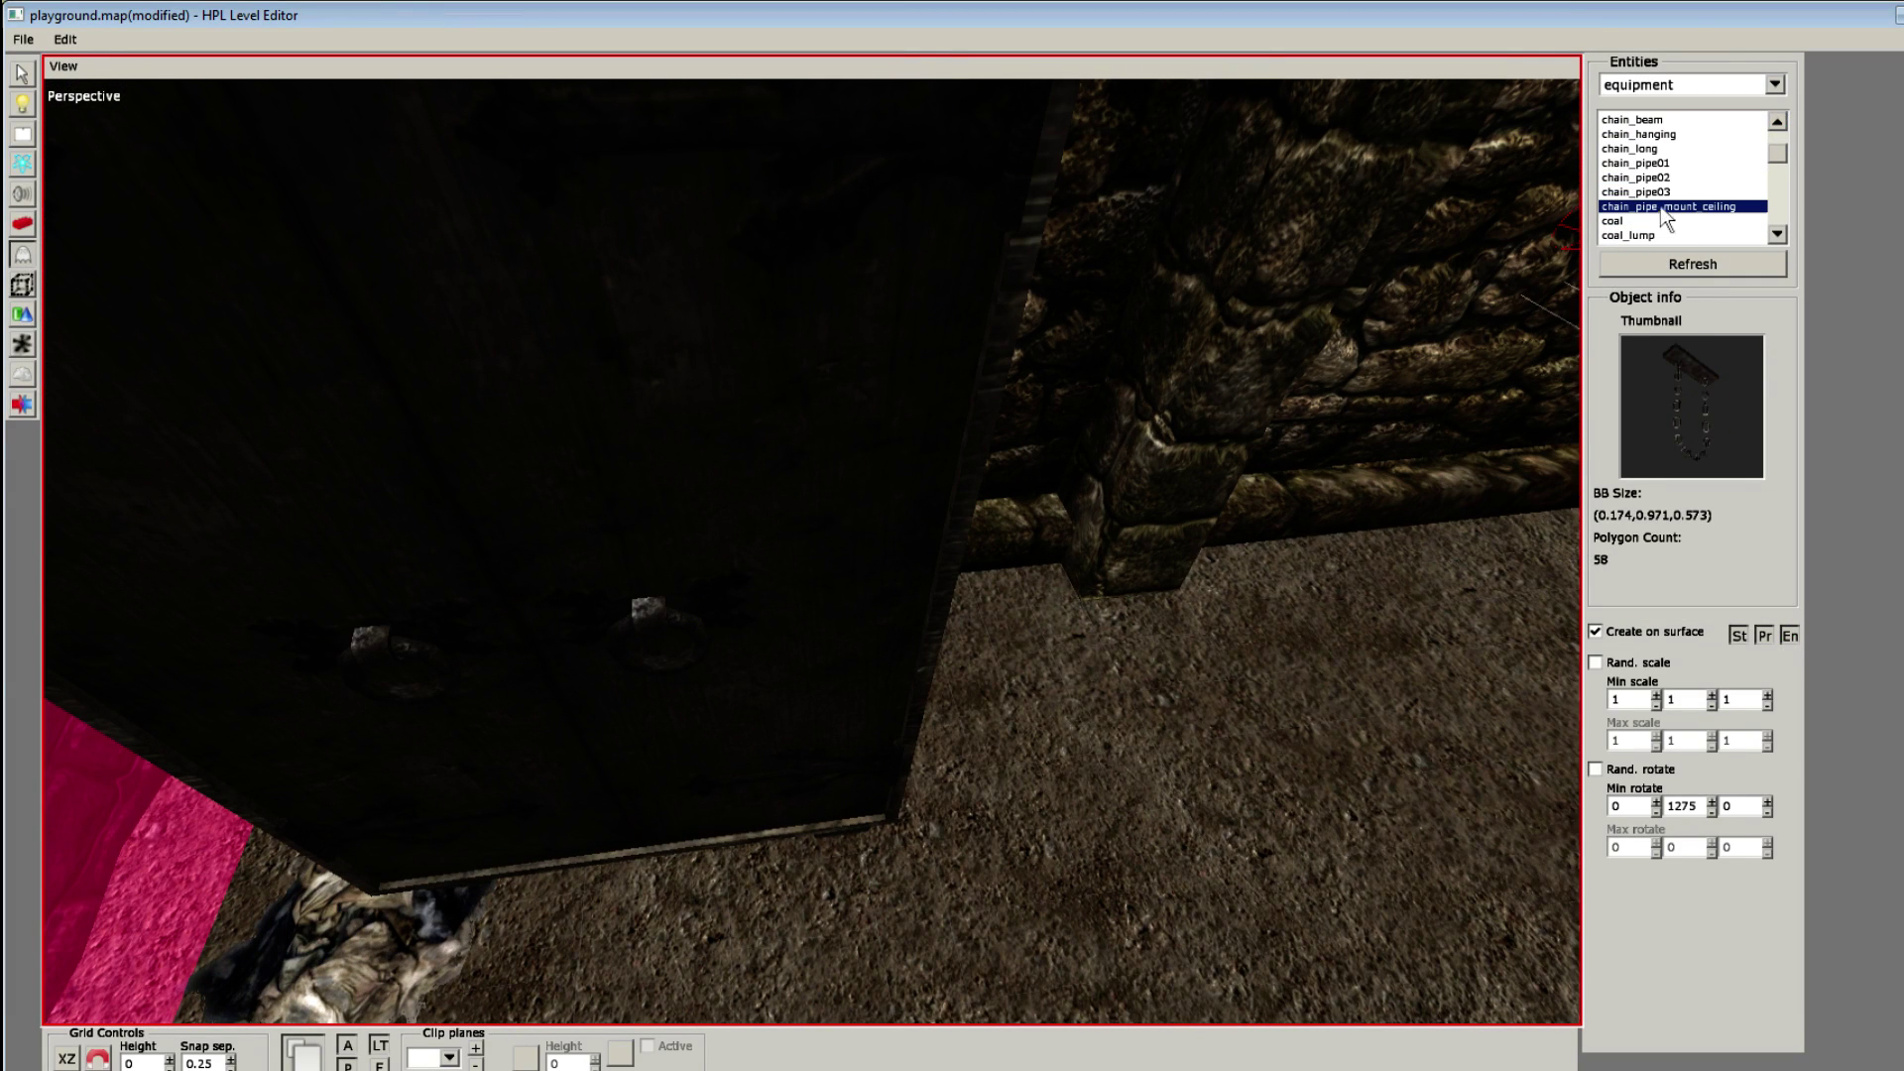
scroll(1654, 198, down, 1)
click(1648, 164)
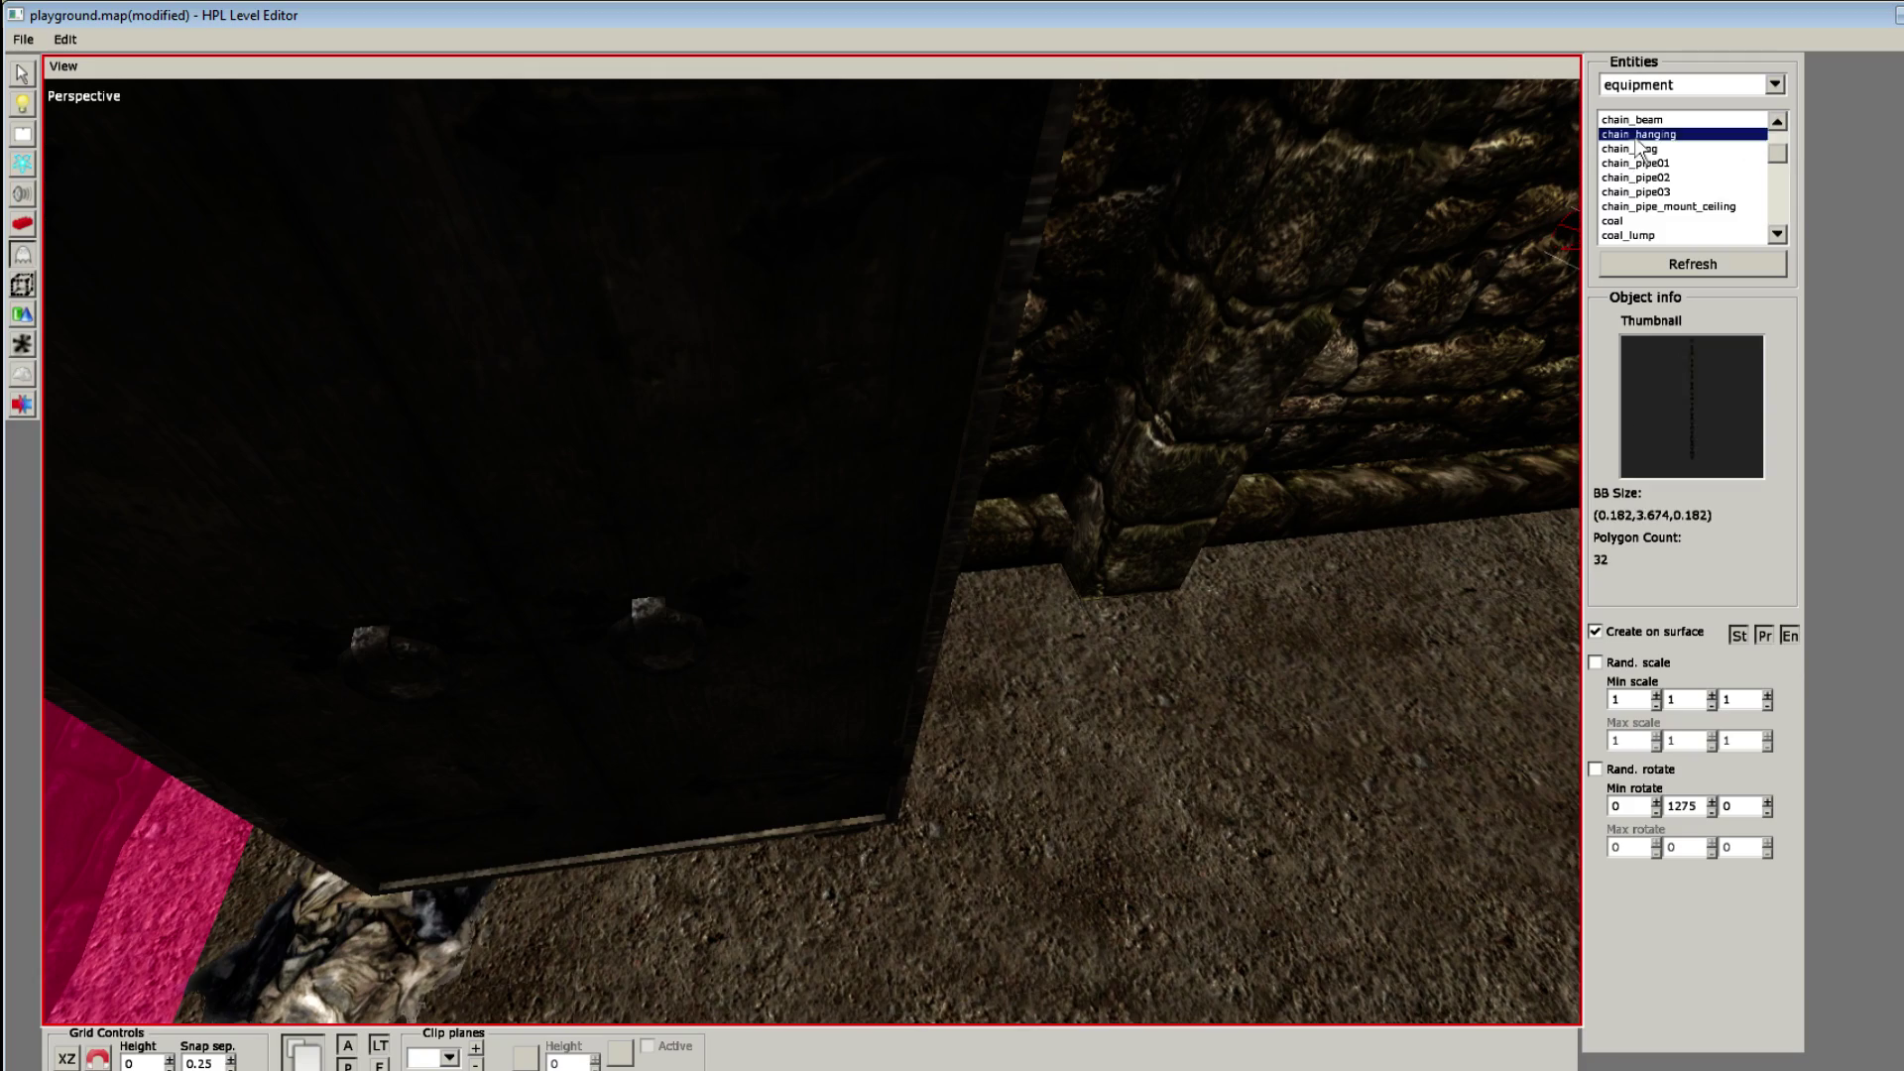
scroll(1116, 755, down, 3)
click(1001, 810)
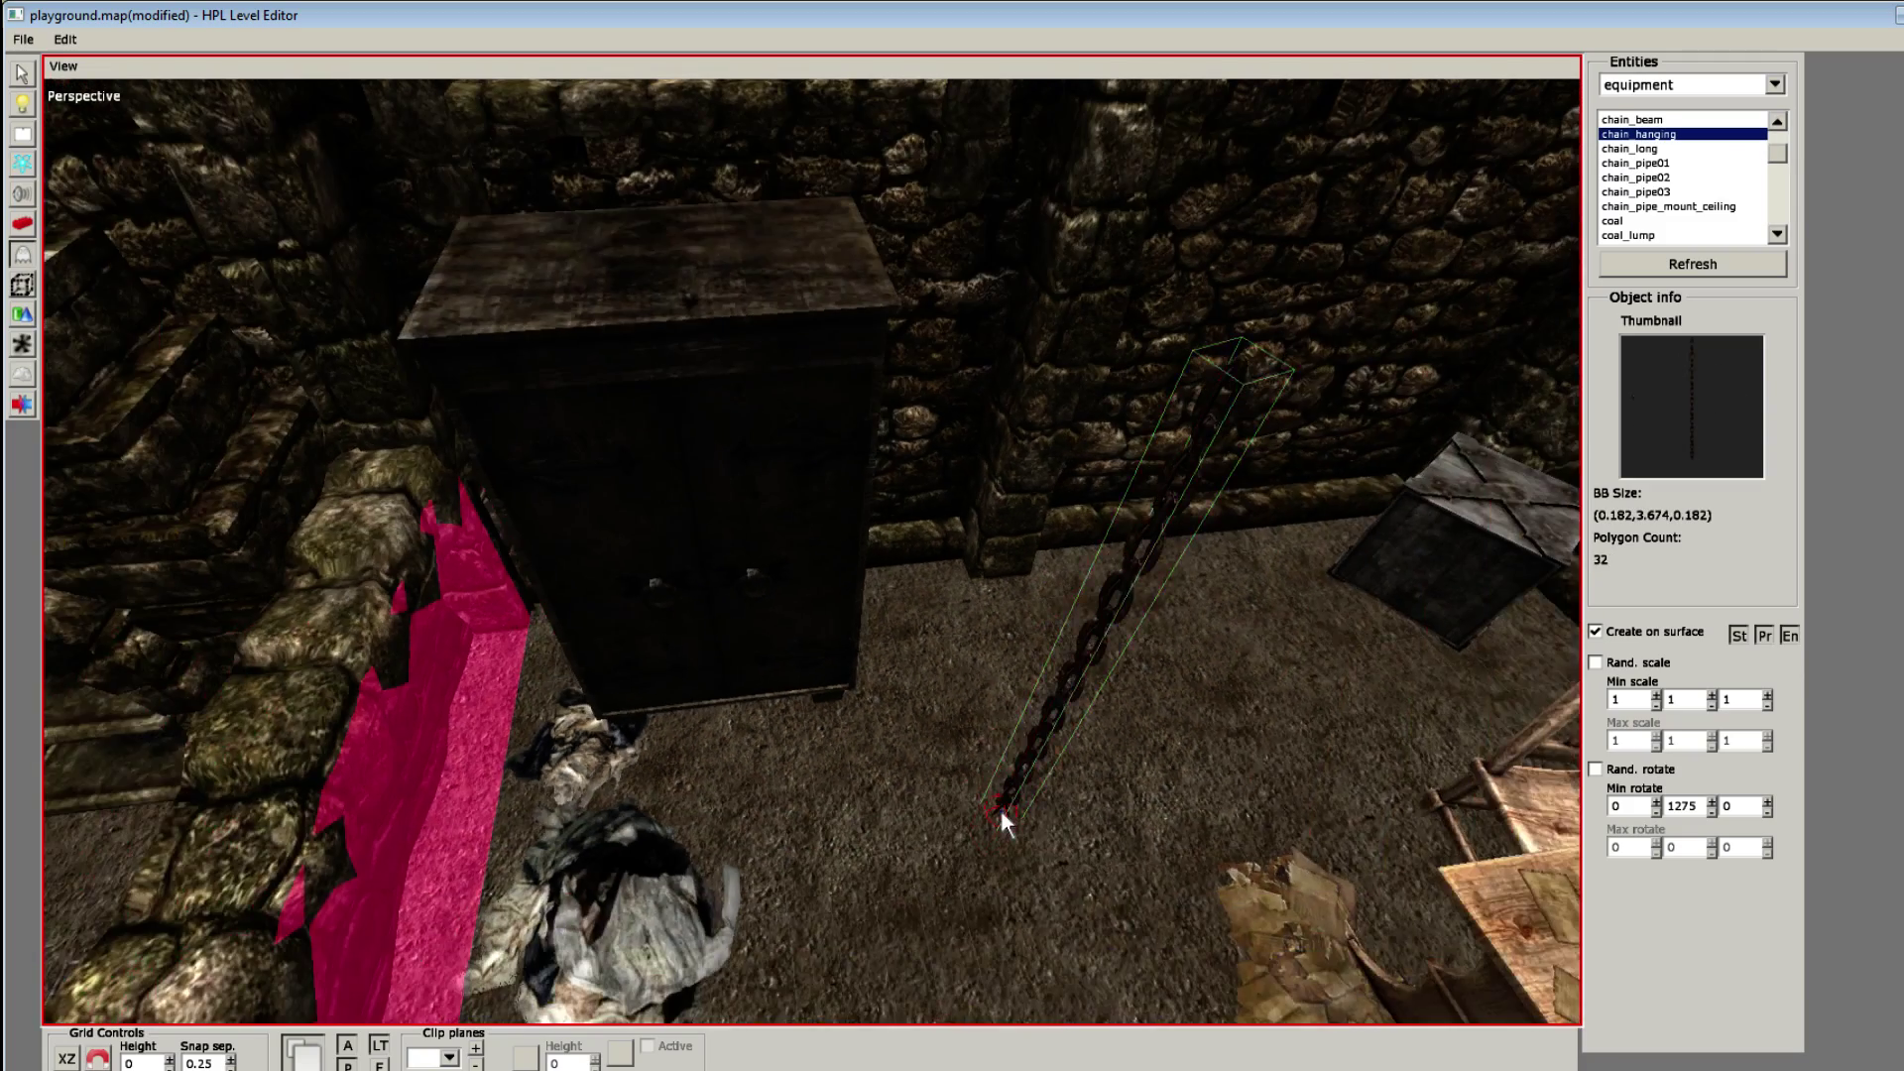
scroll(1003, 615, down, 3)
alt+drag(1003, 615, 1562, 205)
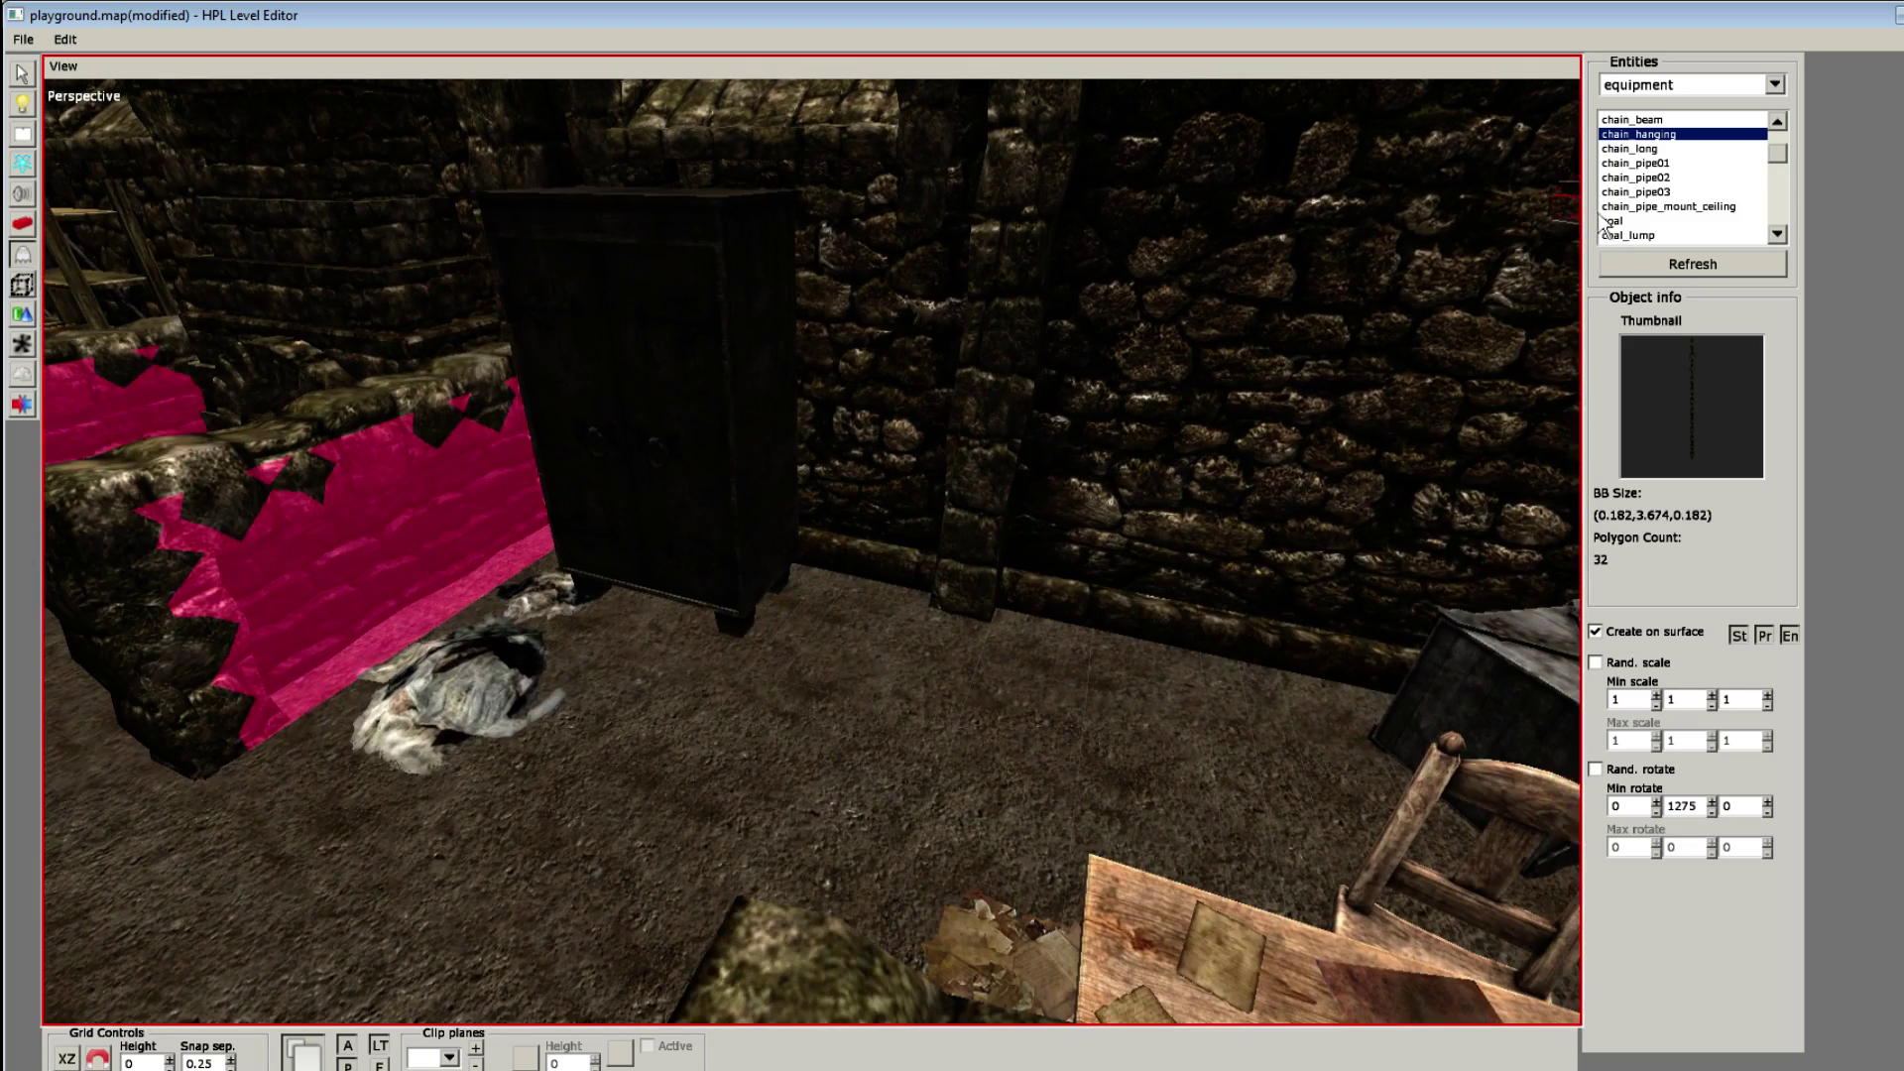
Step: Browse the rest of the equipment entities, from pulley and rock debris through sheet metal to wooden boards
scroll(1614, 241, down, 2)
click(1626, 179)
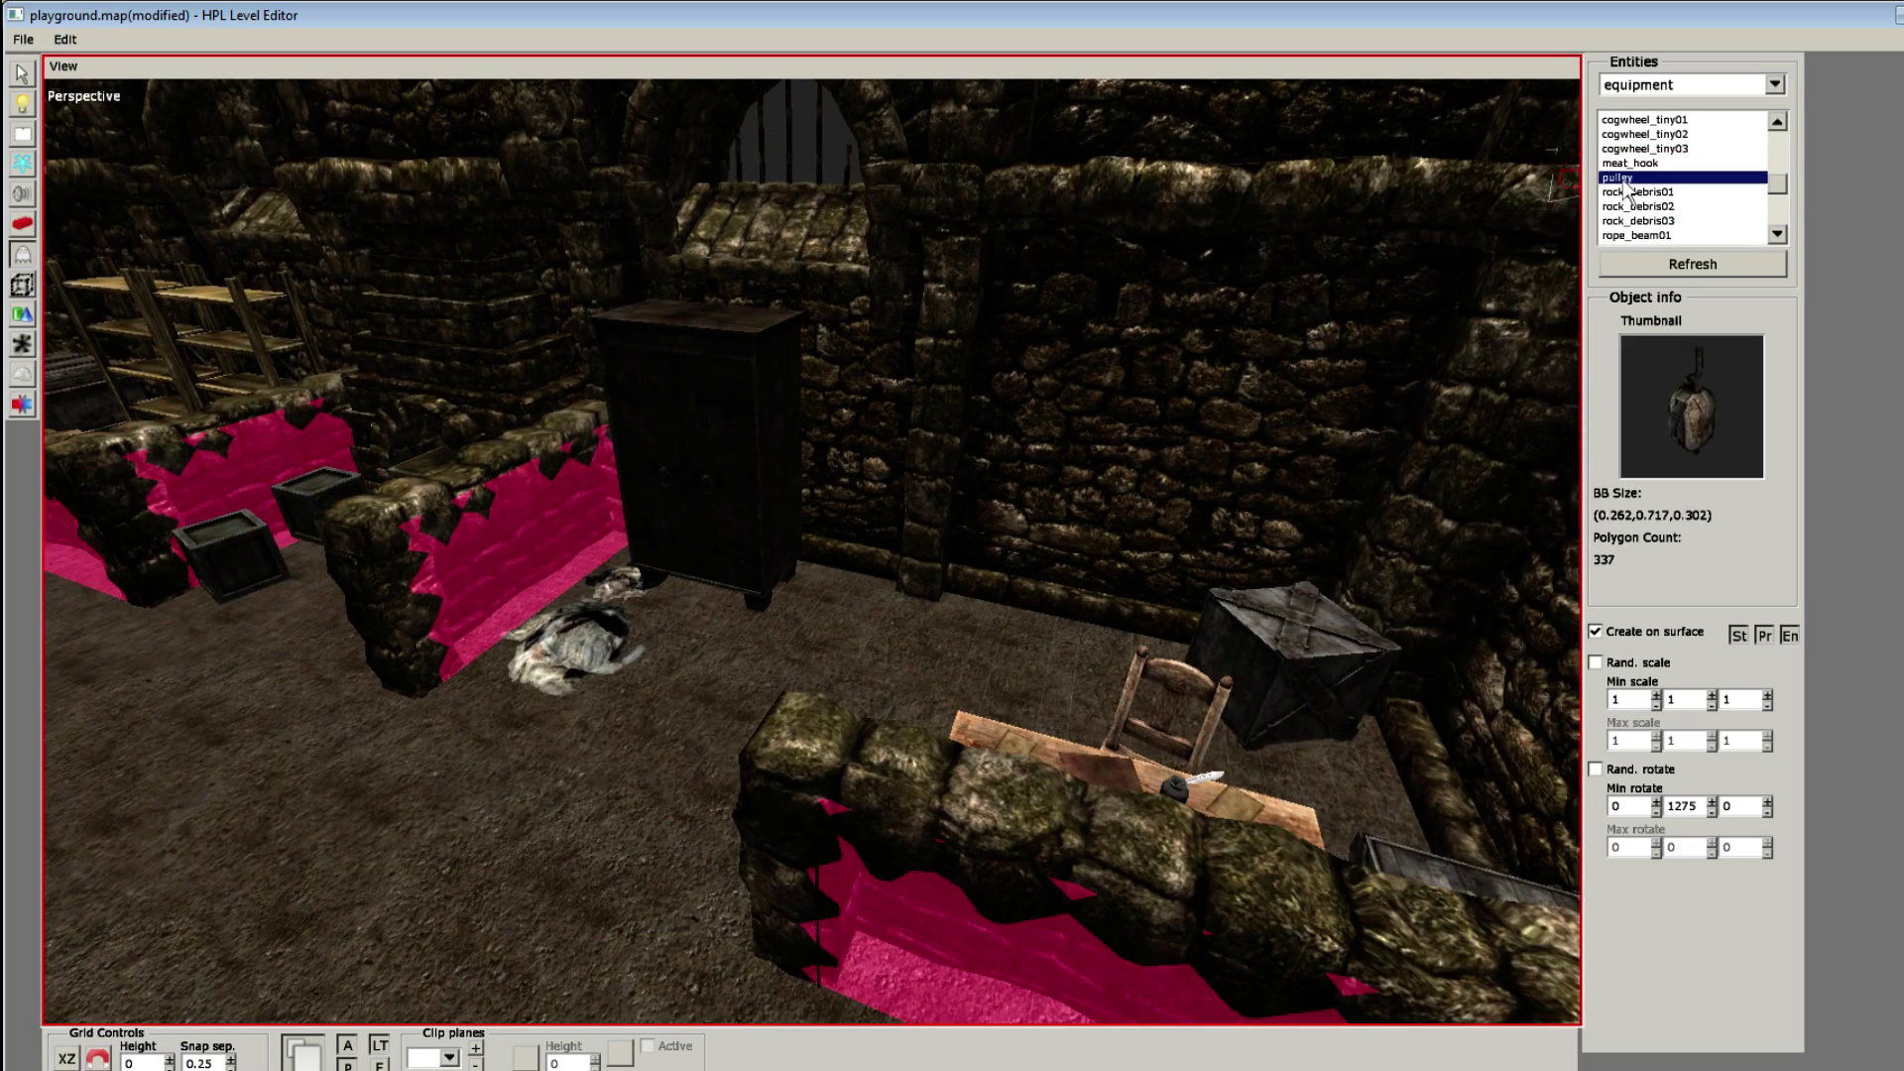
click(1631, 194)
click(1634, 165)
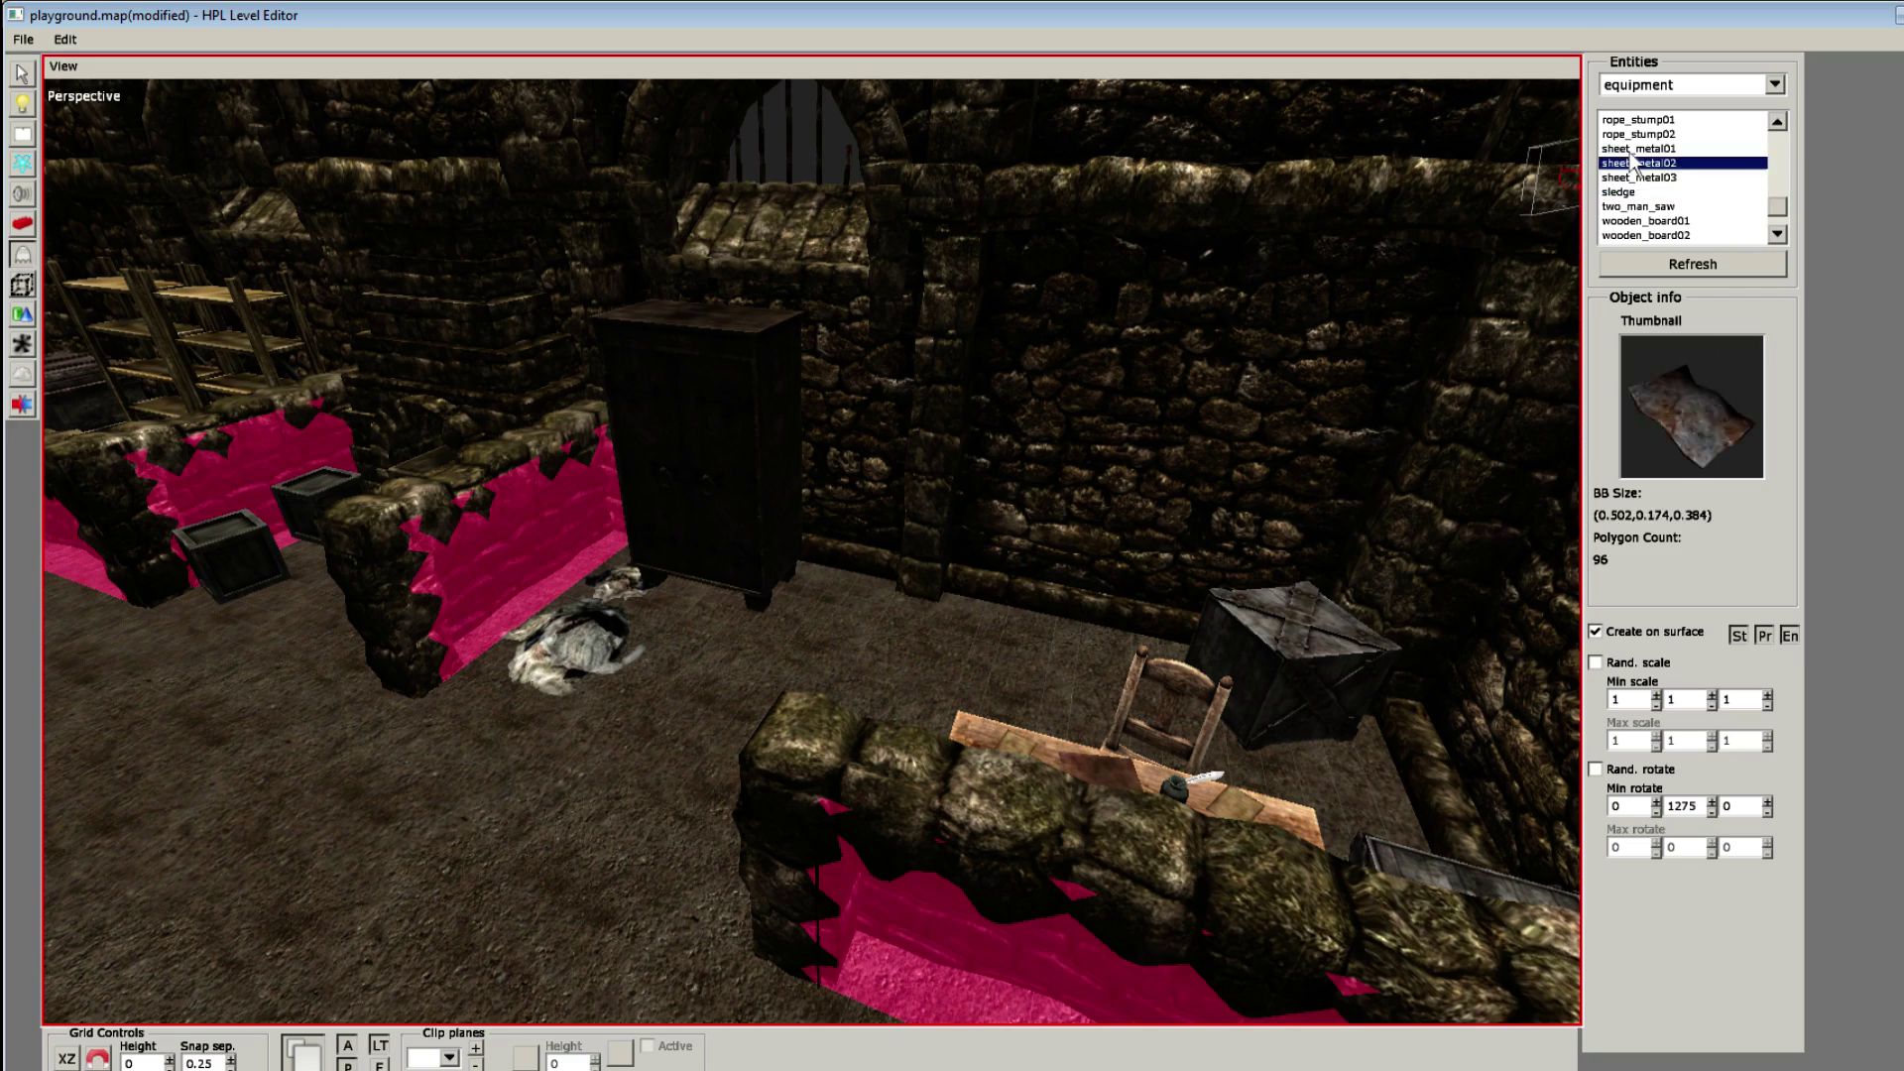
click(1636, 137)
click(1636, 151)
click(1639, 207)
scroll(1638, 206, down, 2)
click(1639, 178)
Step: Place a sledge on the floor between the large chest and the nearest shelf, with Y rotation 1245
click(1637, 139)
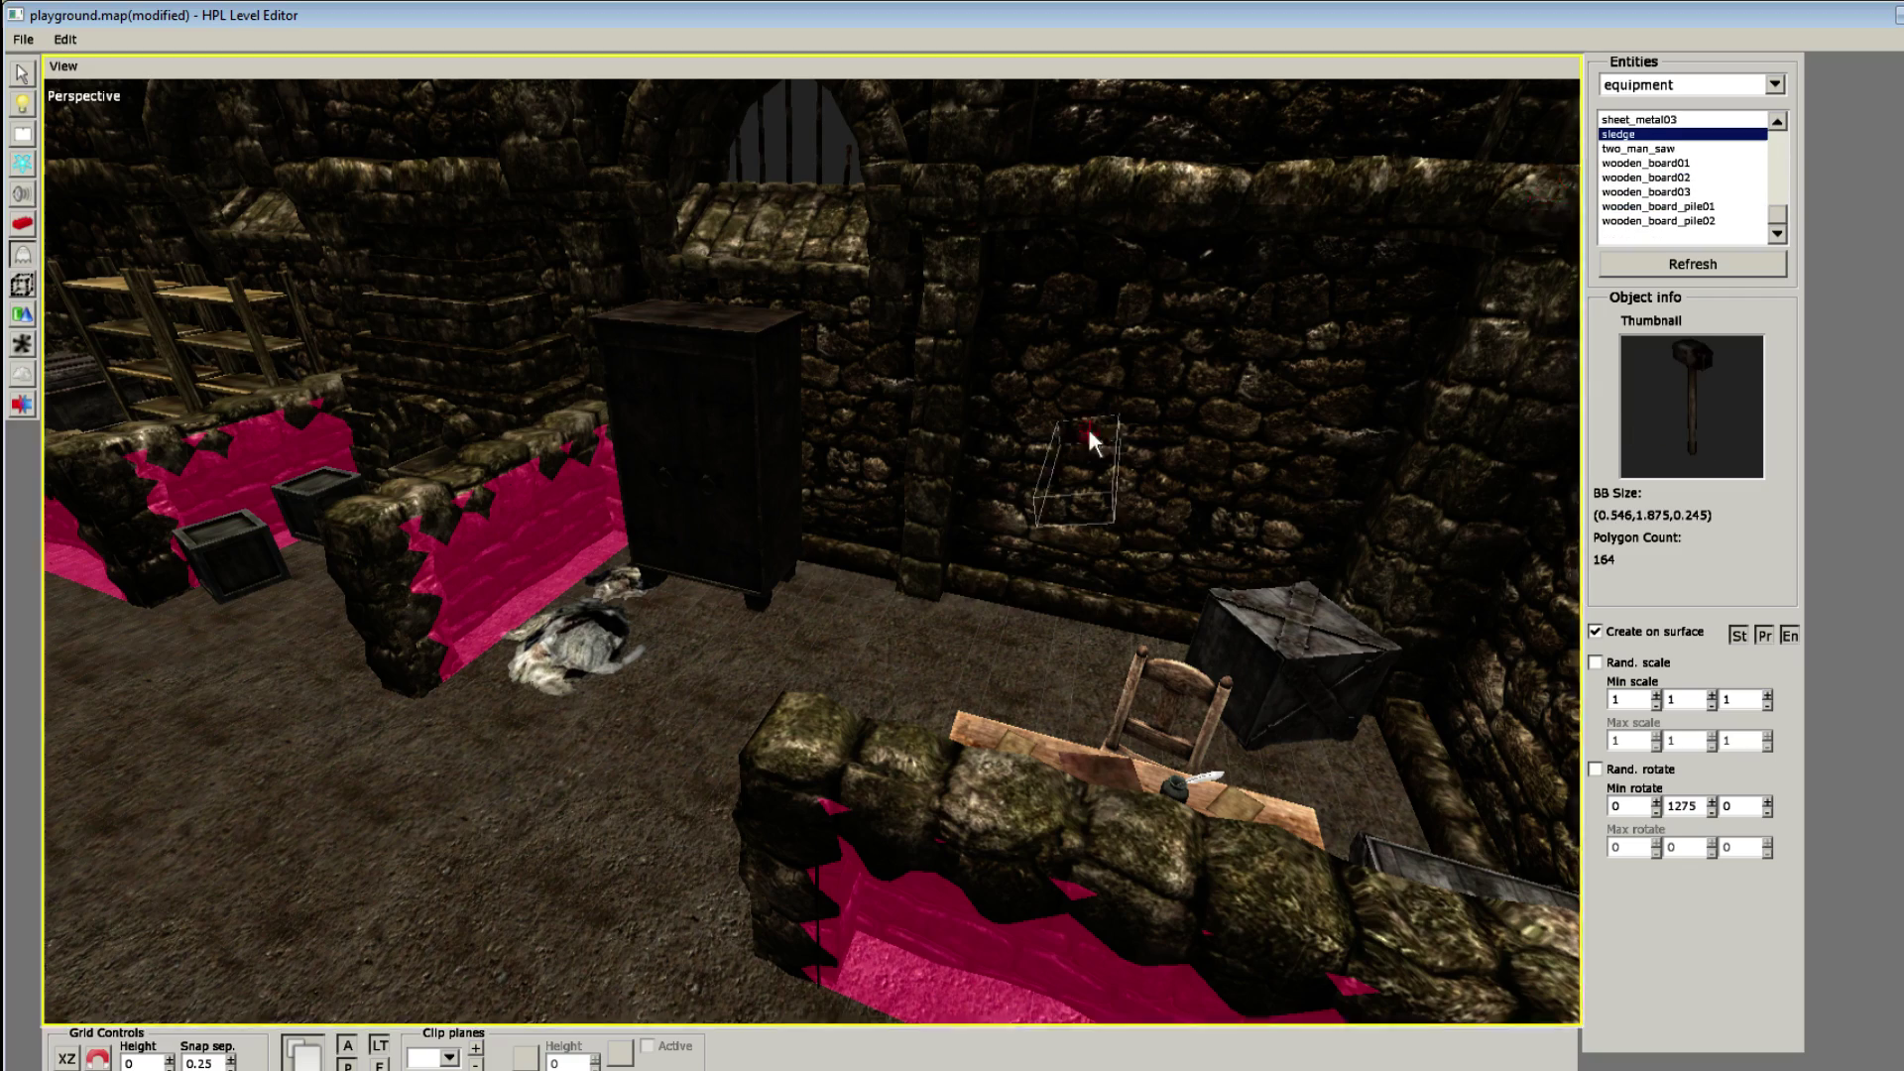
alt+drag(1087, 424, 1041, 615)
scroll(1041, 615, up, 5)
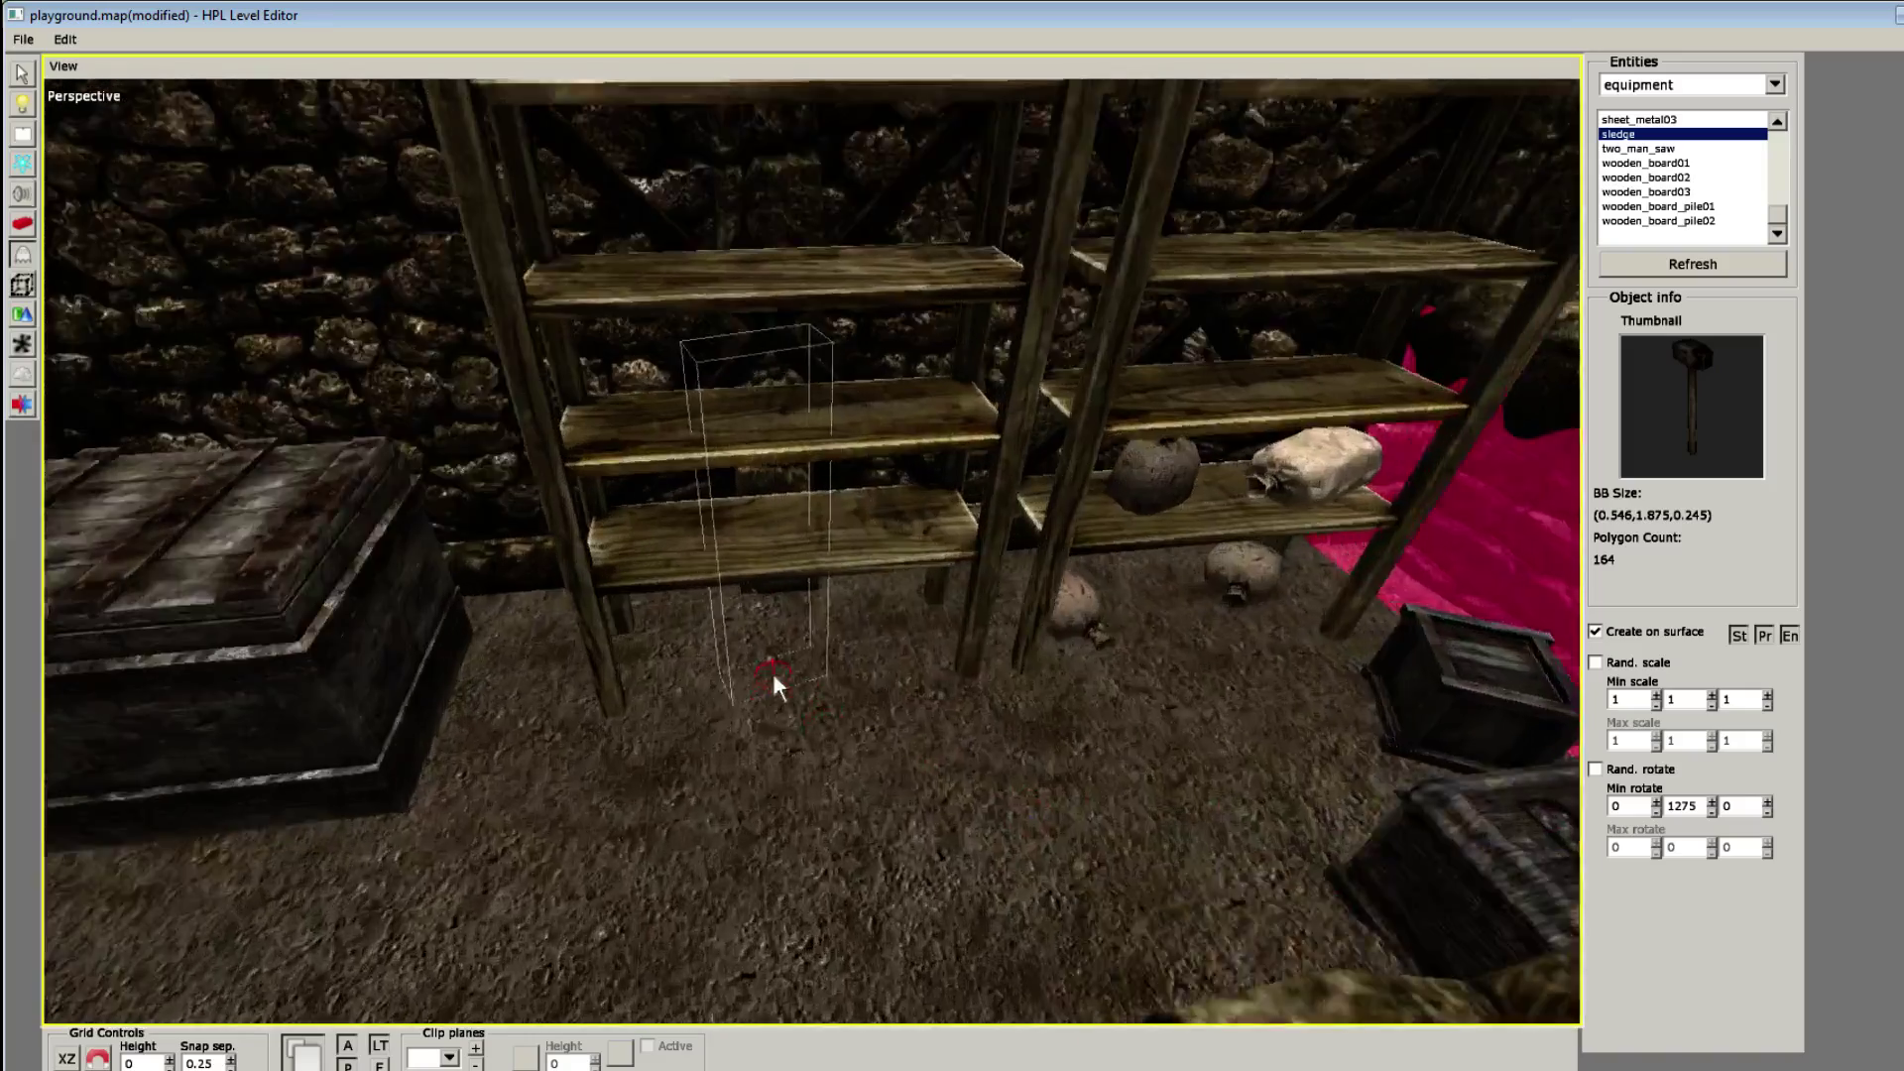
scroll(793, 699, down, 3)
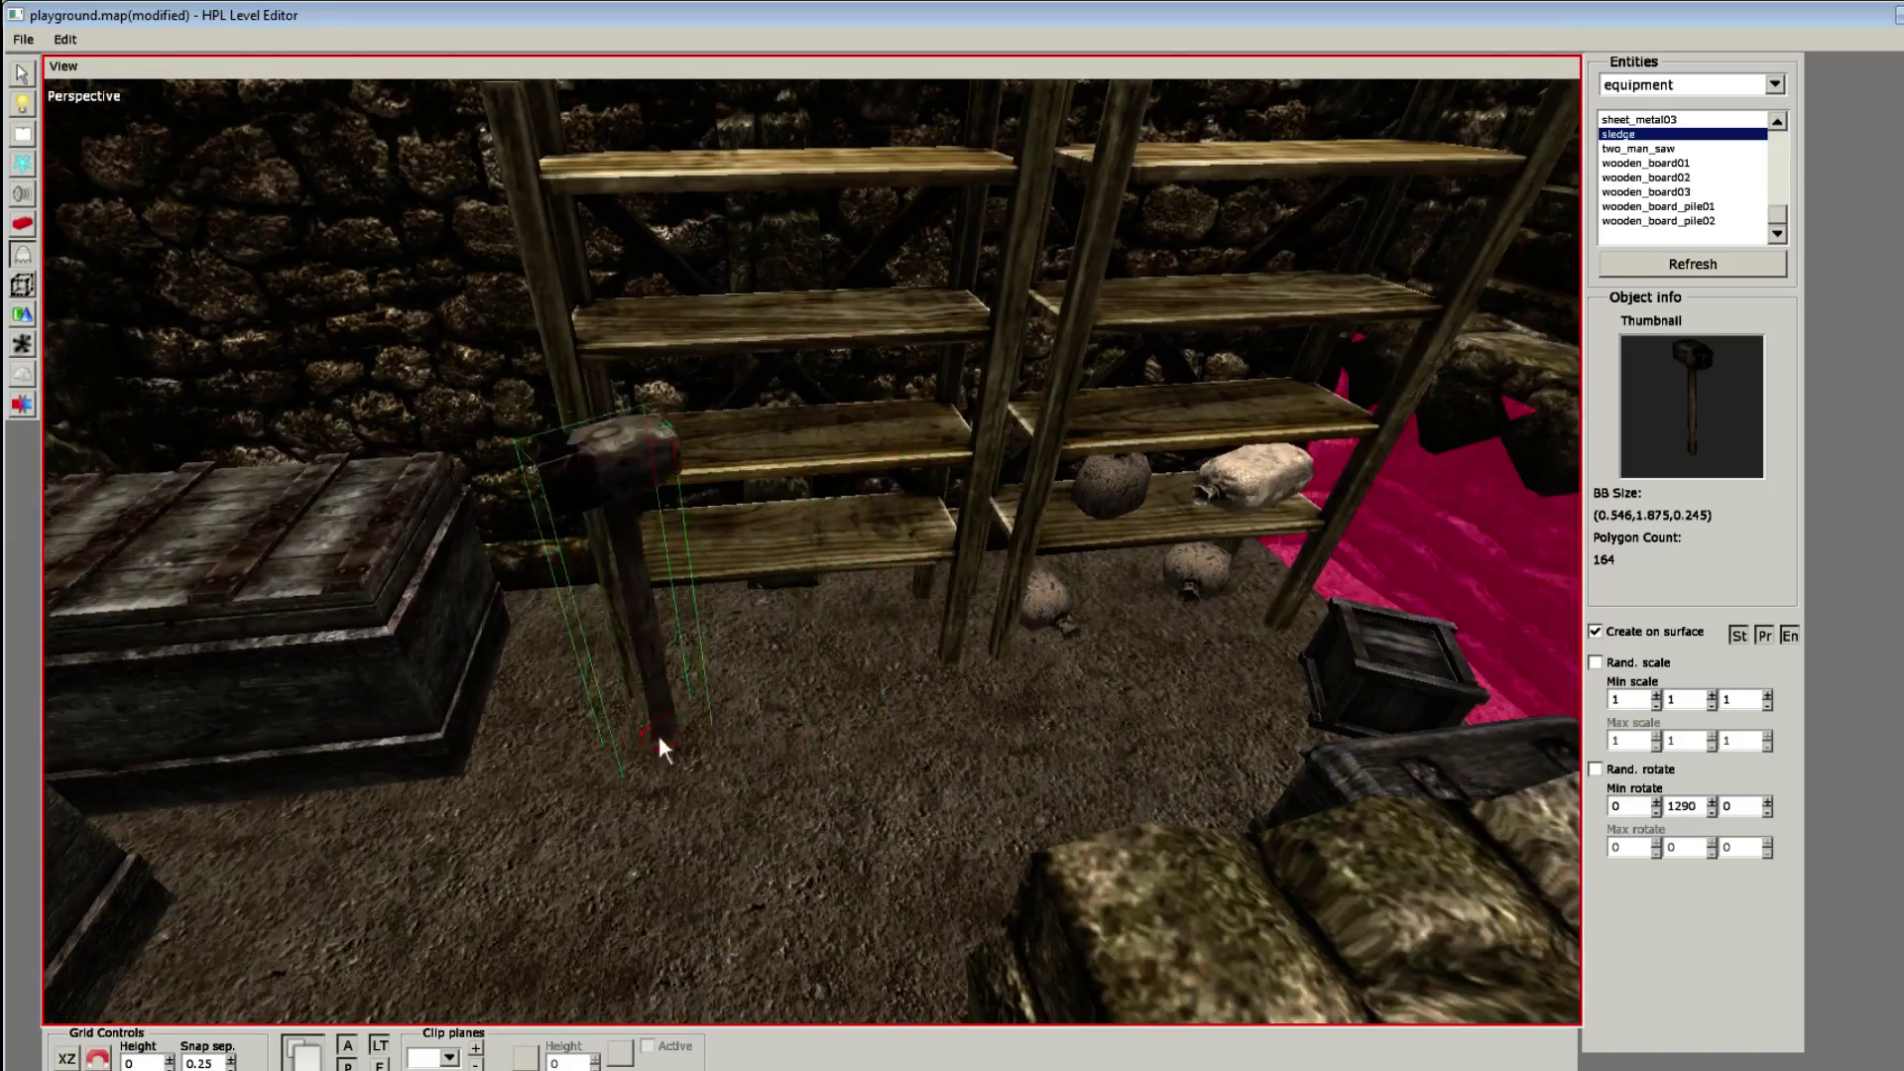
scroll(635, 716, down, 3)
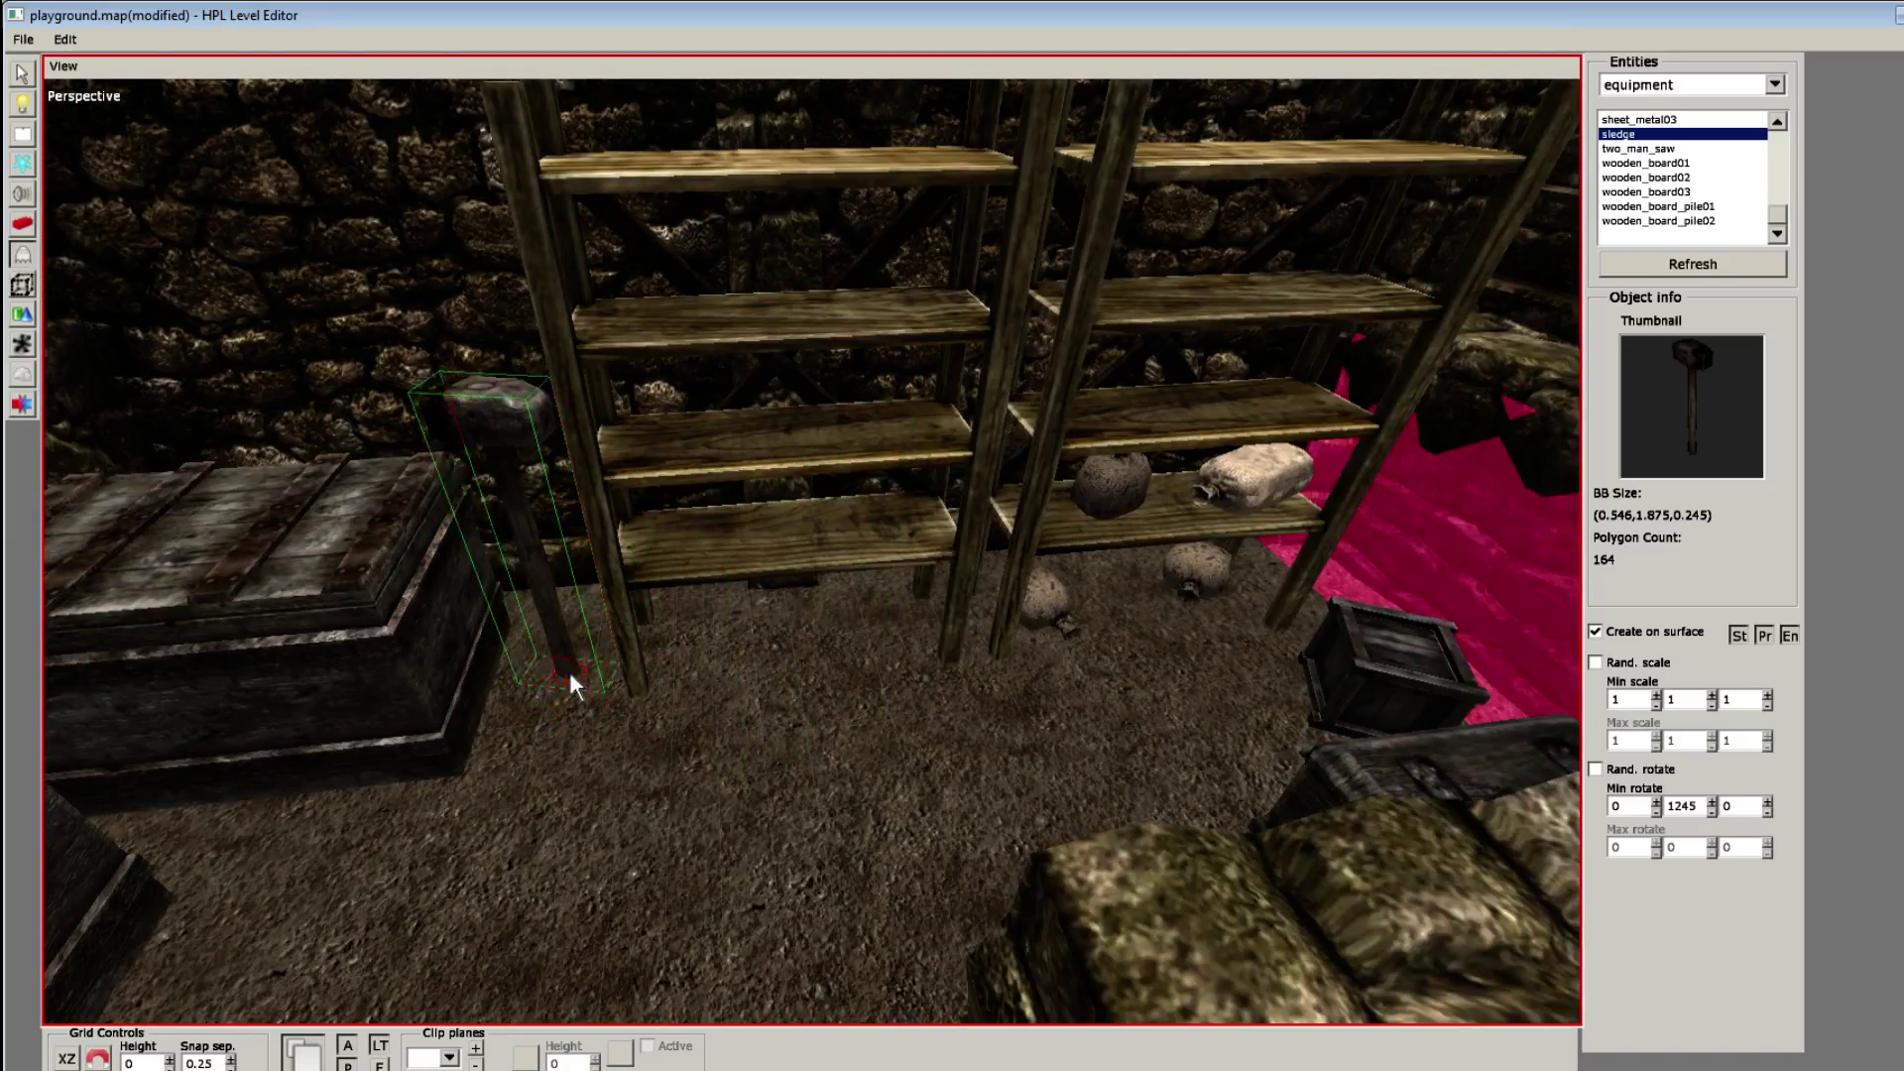
click(569, 670)
alt+drag(569, 670, 605, 578)
Step: Lean the sledge toward the wall at rotation -154.217, 15, -180 and position it at X -3.436, Y 0.048, Z 0.971
key(1)
click(572, 474)
key(w)
alt+drag(605, 577, 799, 690)
key(q)
mouse_move(835, 815)
alt+mouse_down()
mouse_move(812, 800)
mouse_move(843, 836)
alt+mouse_up()
alt+drag(843, 836, 585, 605)
drag(571, 583, 569, 563)
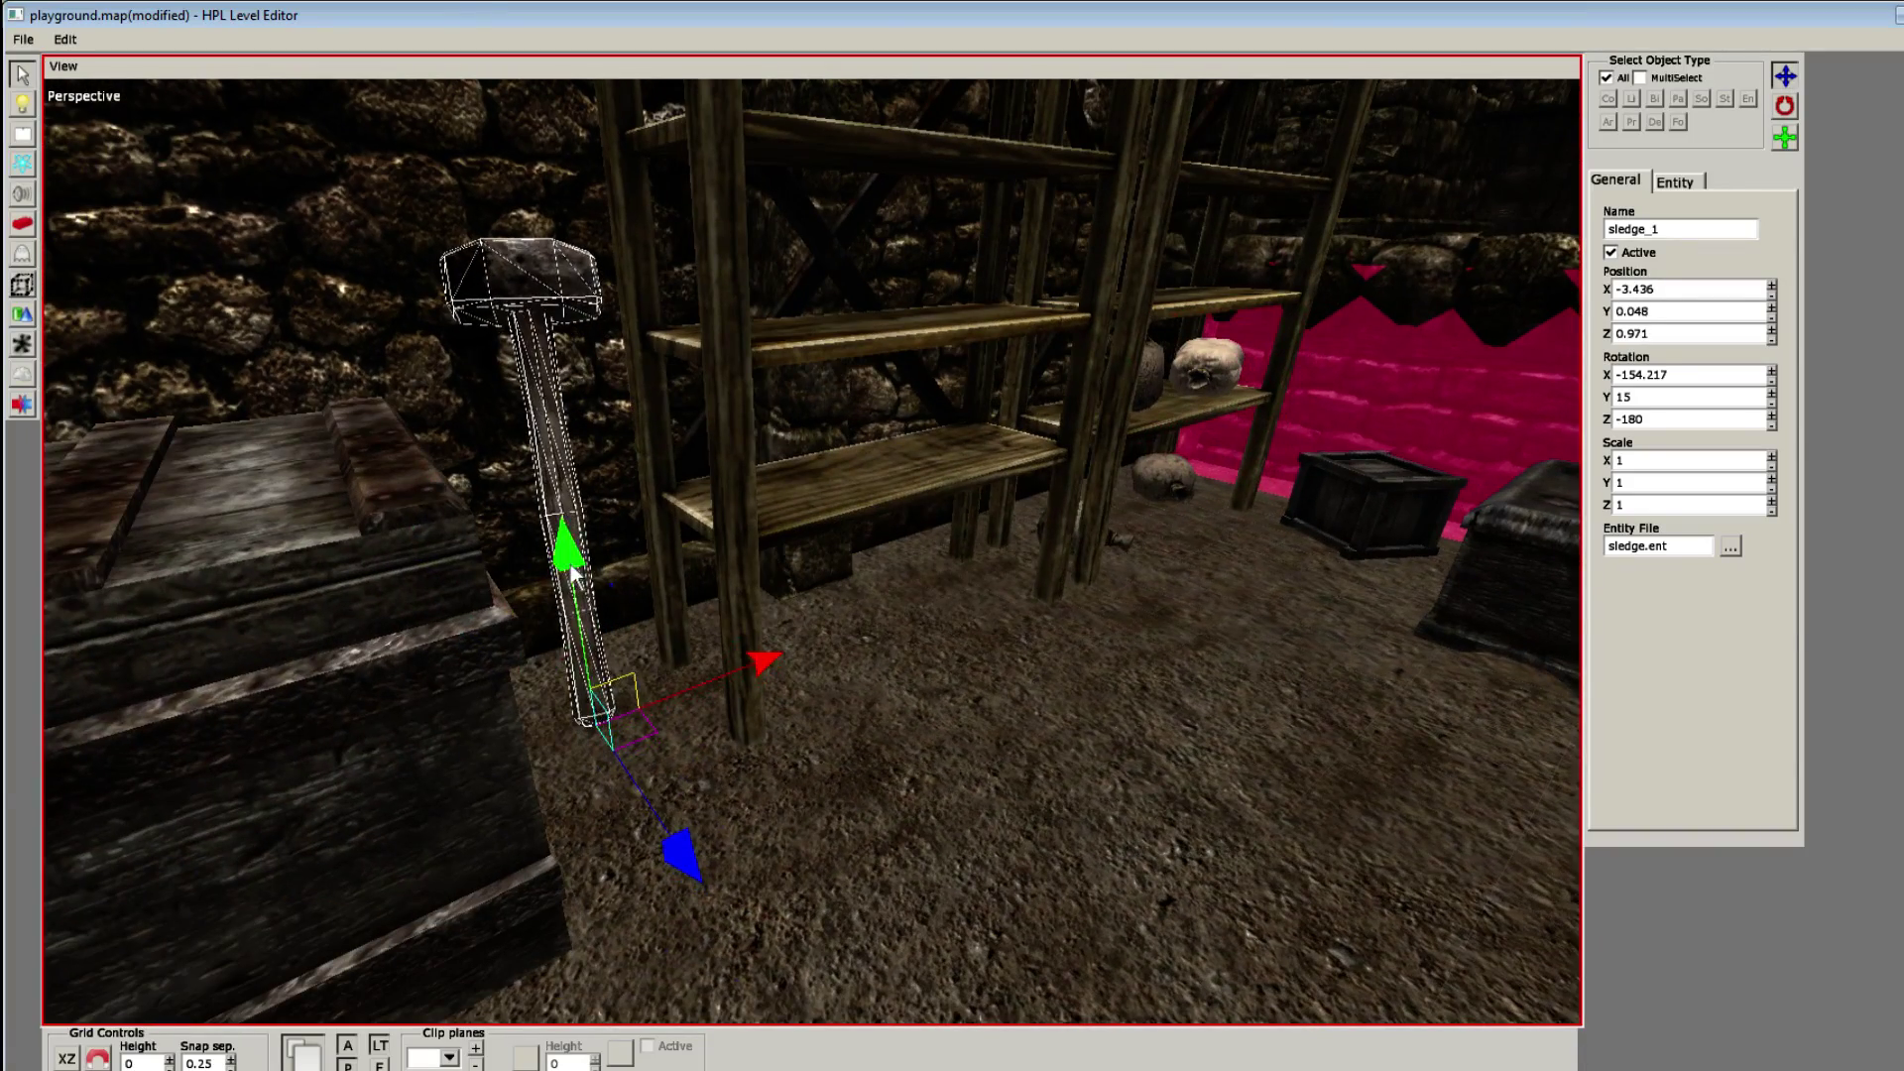
Step: Place a two_man_saw lengthwise on the lowest board of the shelf next to the sledge, with Y rotation 1170
key(7)
click(1655, 149)
scroll(1009, 488, up, 5)
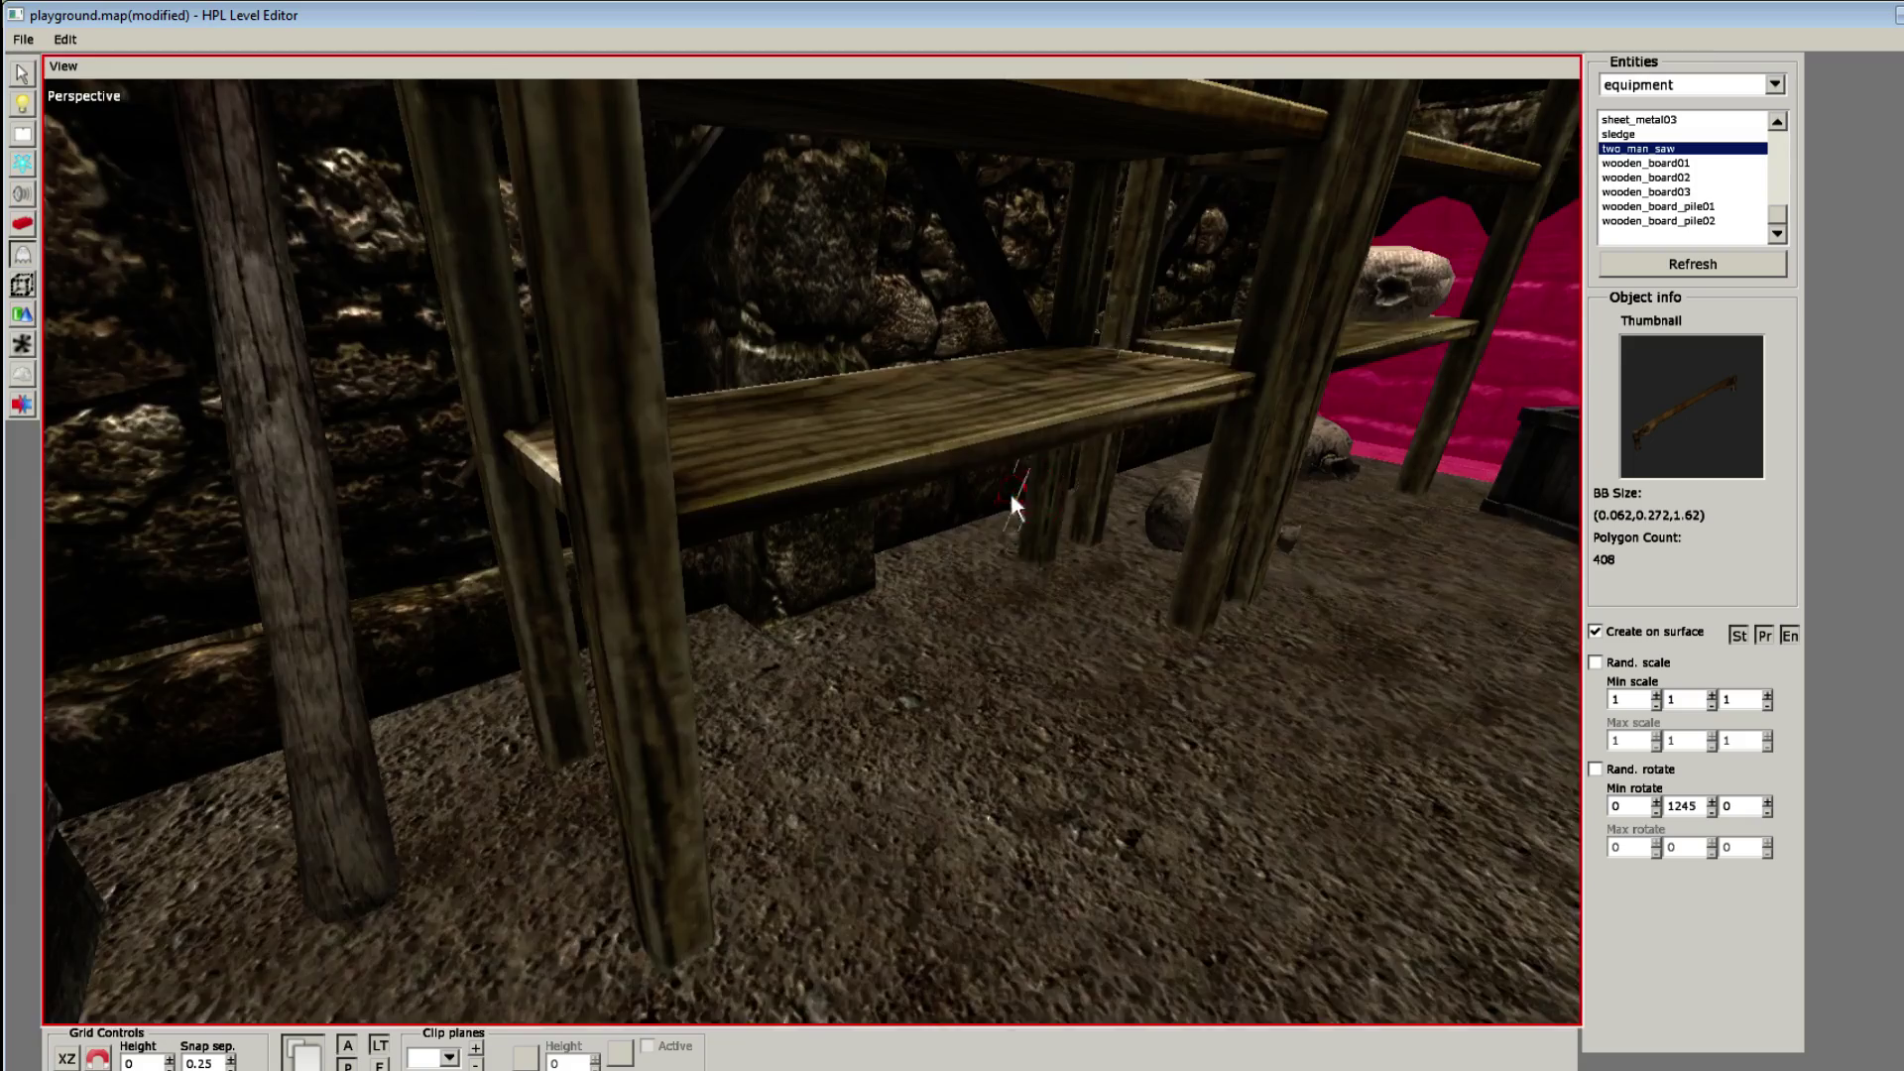
alt+drag(1009, 488, 772, 540)
shift+scroll(772, 540, down, 5)
click(831, 395)
Step: Lay the saw flat on the shelf board at Y 0.907, Z 0.864 and turn it slightly askew
key(1)
click(827, 398)
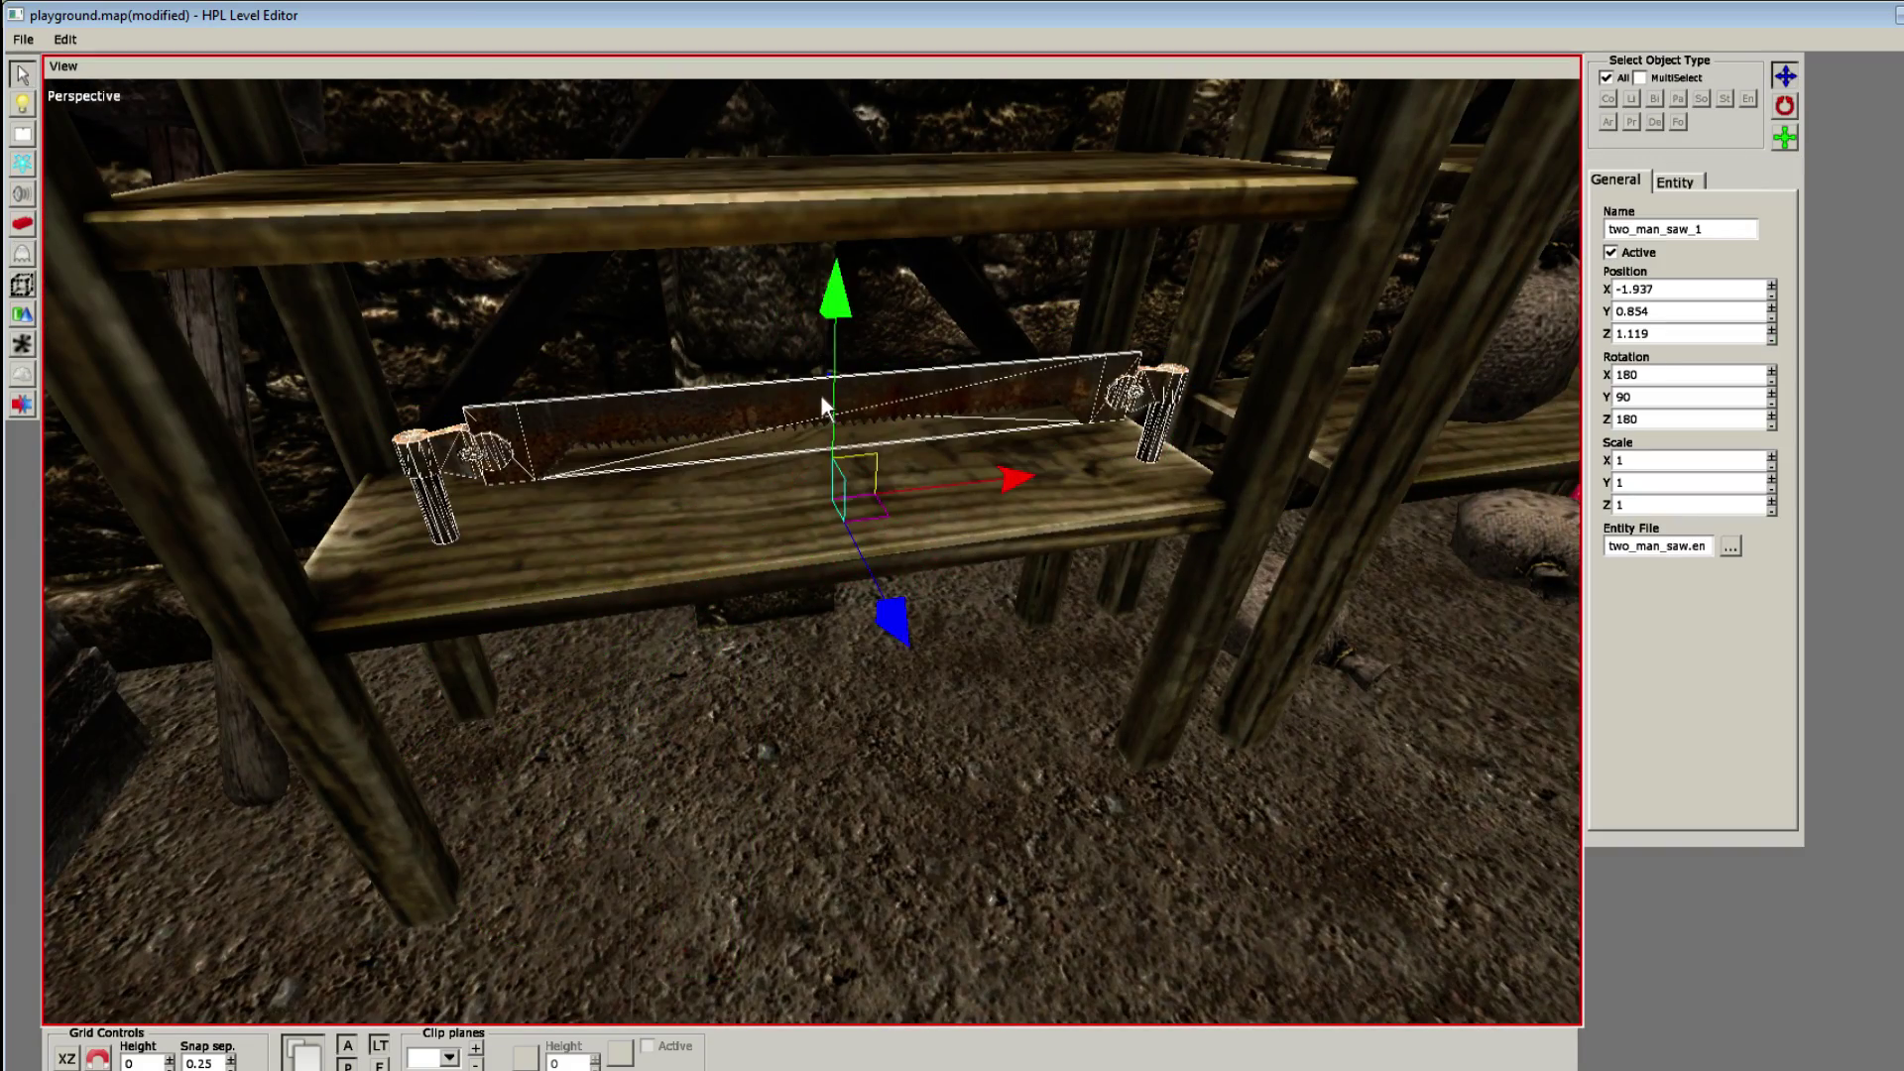
key(w)
drag(892, 451, 952, 591)
key(q)
drag(836, 348, 839, 300)
drag(865, 535, 818, 458)
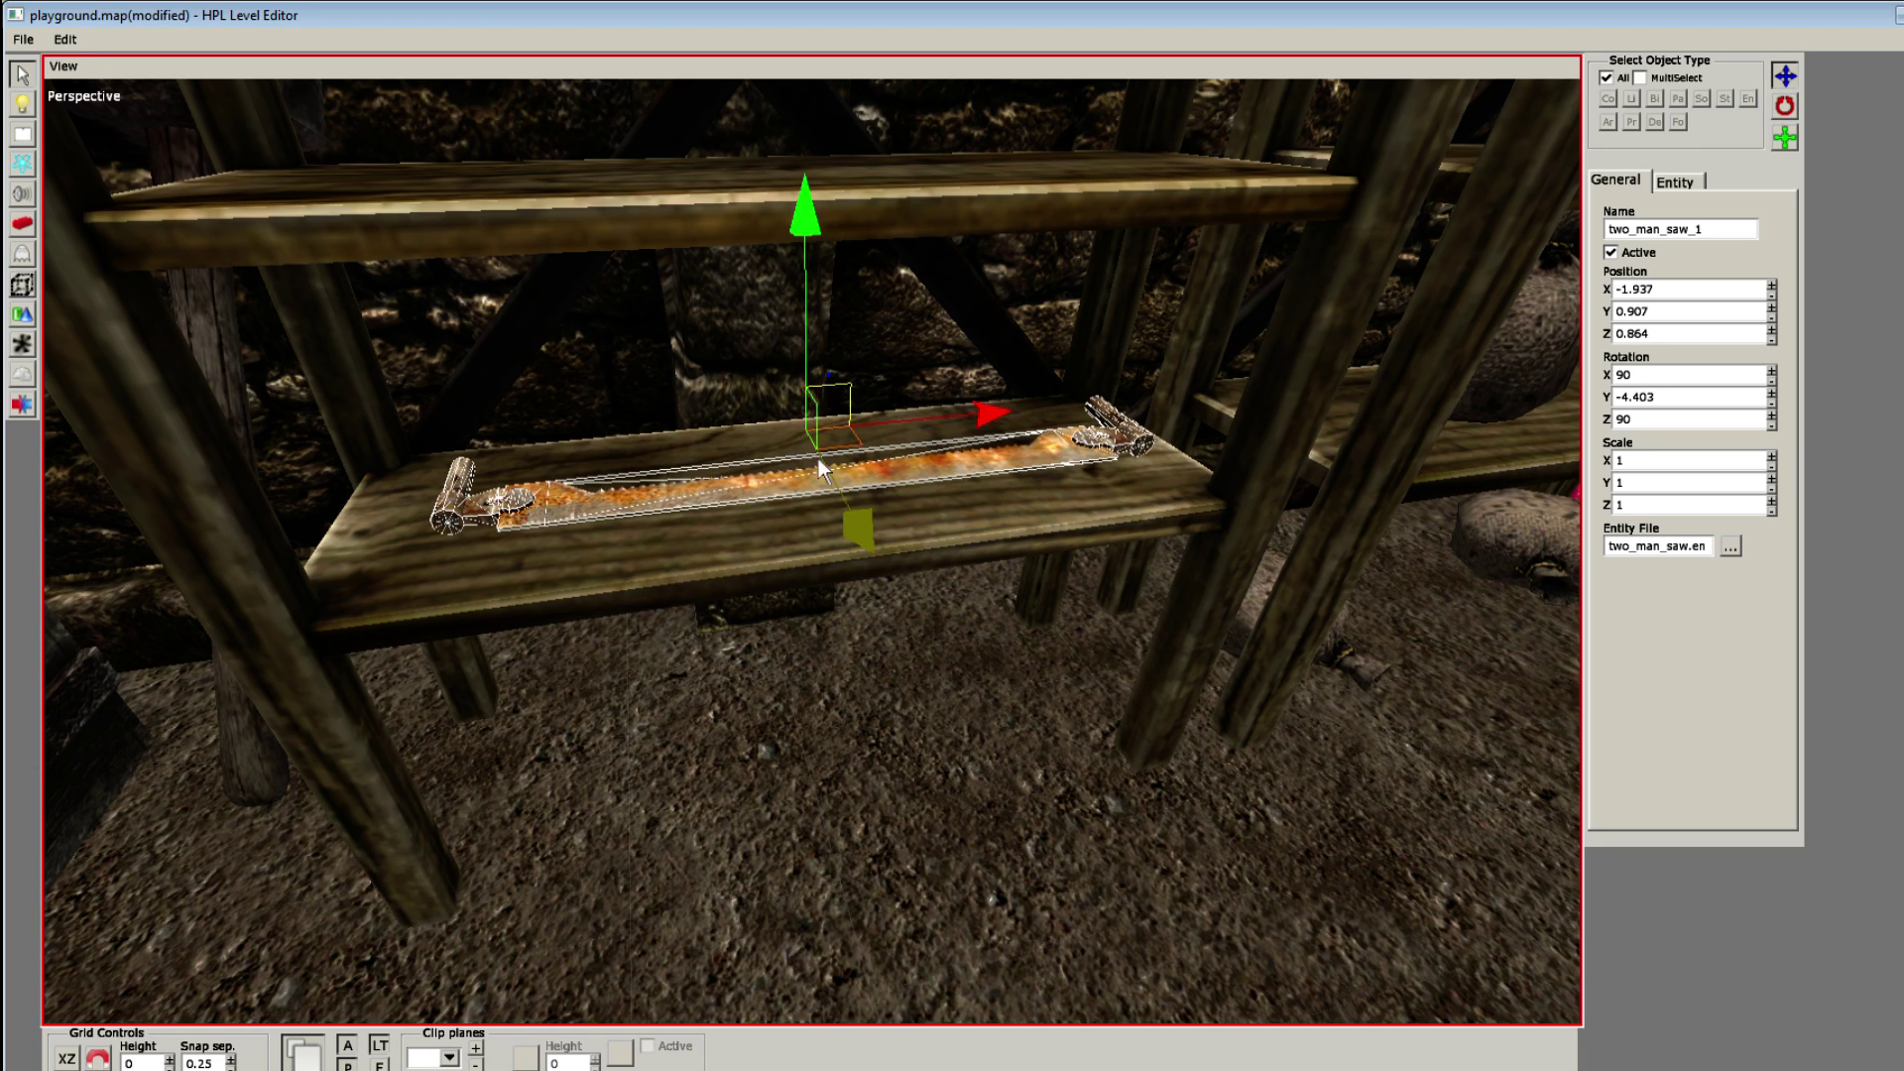
drag(982, 546, 944, 557)
click(1075, 754)
Step: Place sheet_metal01 on the ground under the shelf beside the stone pillar, with Y rotation 1005
key(7)
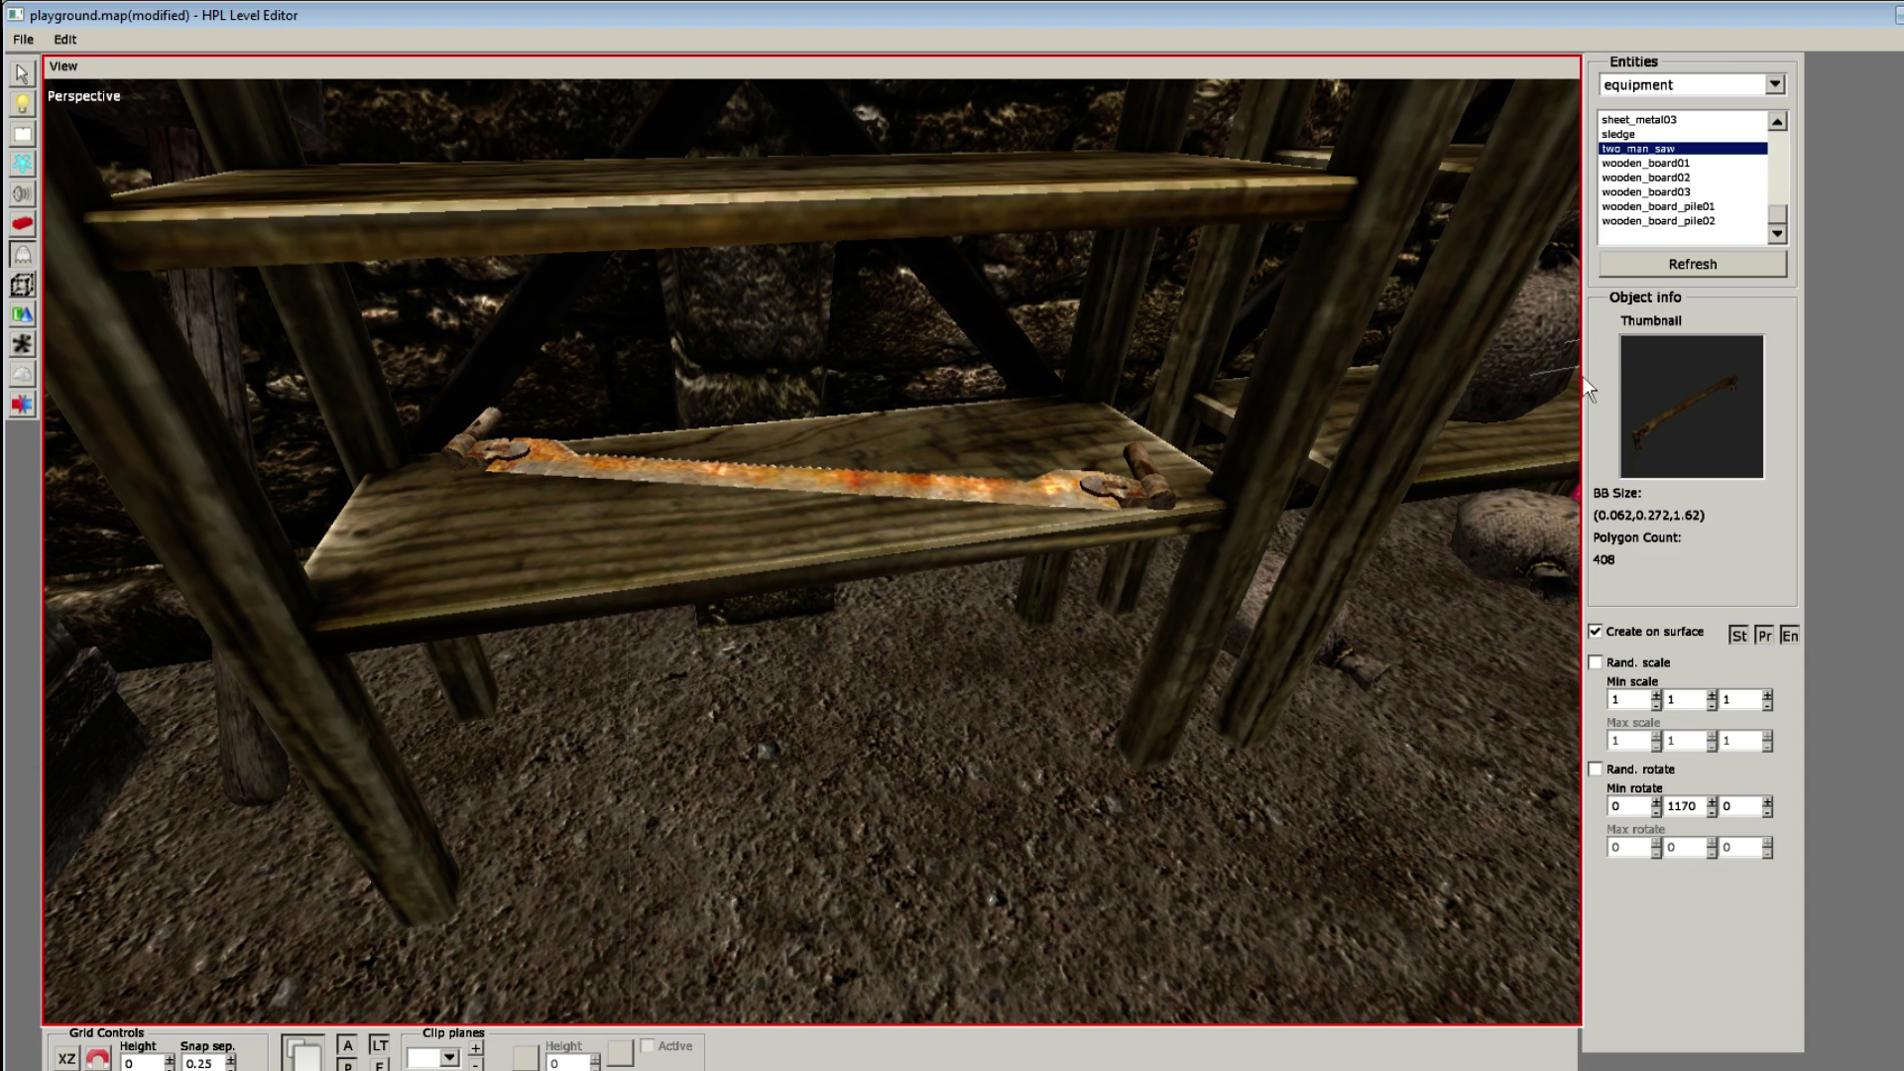
key(Up)
key(Up)
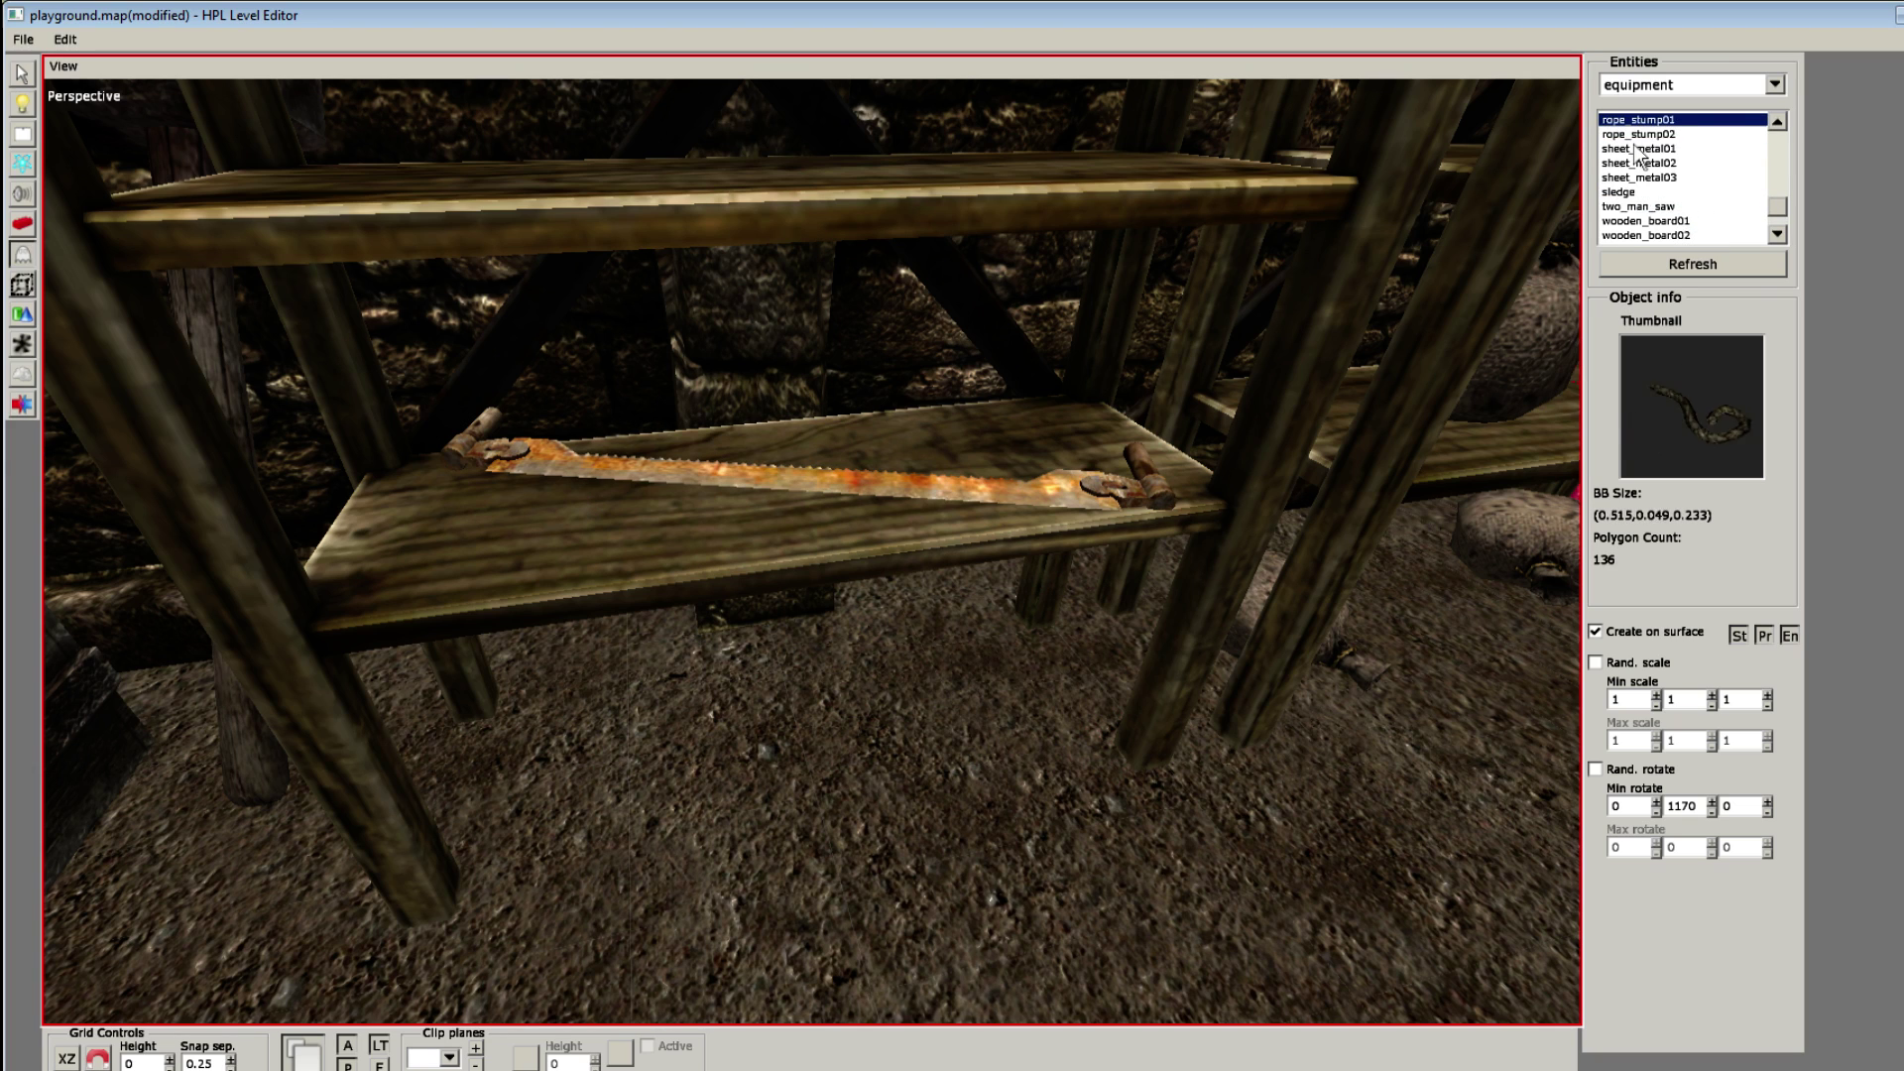
scroll(893, 647, down, 5)
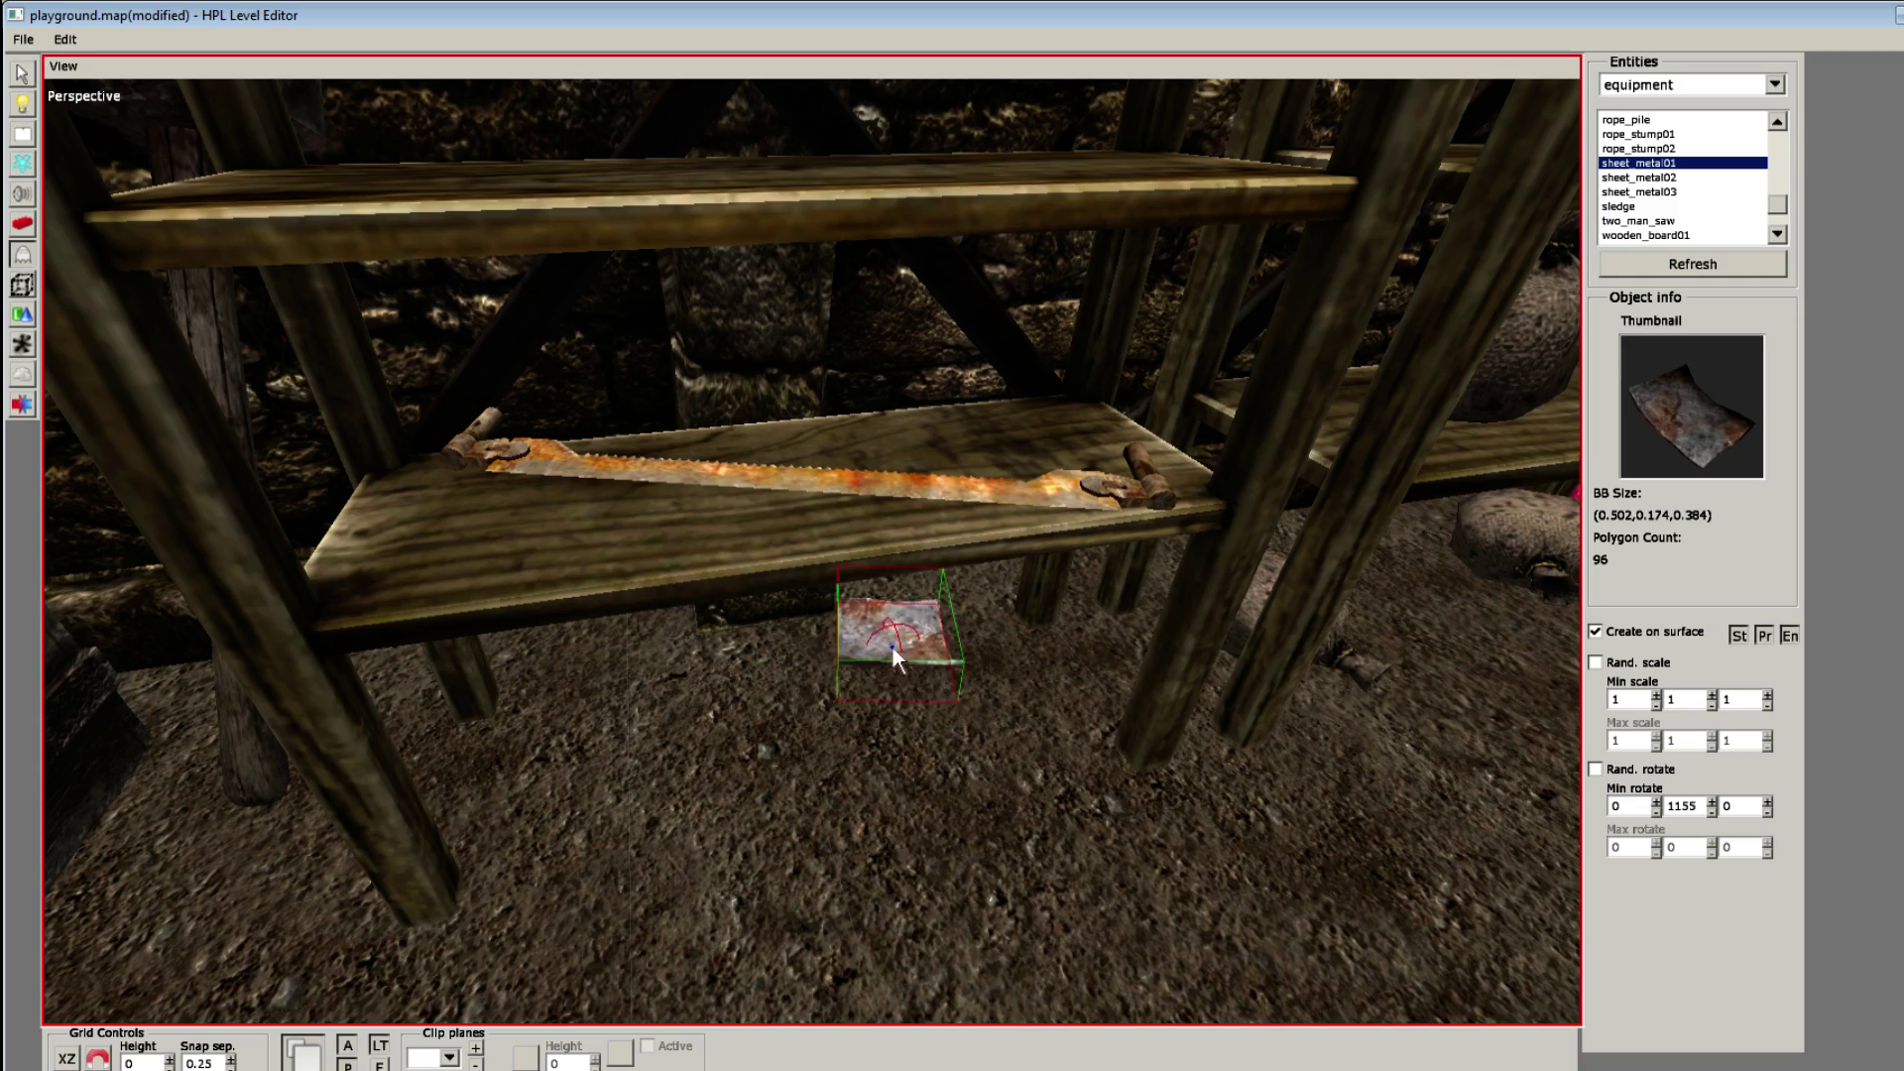
alt+scroll(893, 640, up, 5)
scroll(893, 630, down, 5)
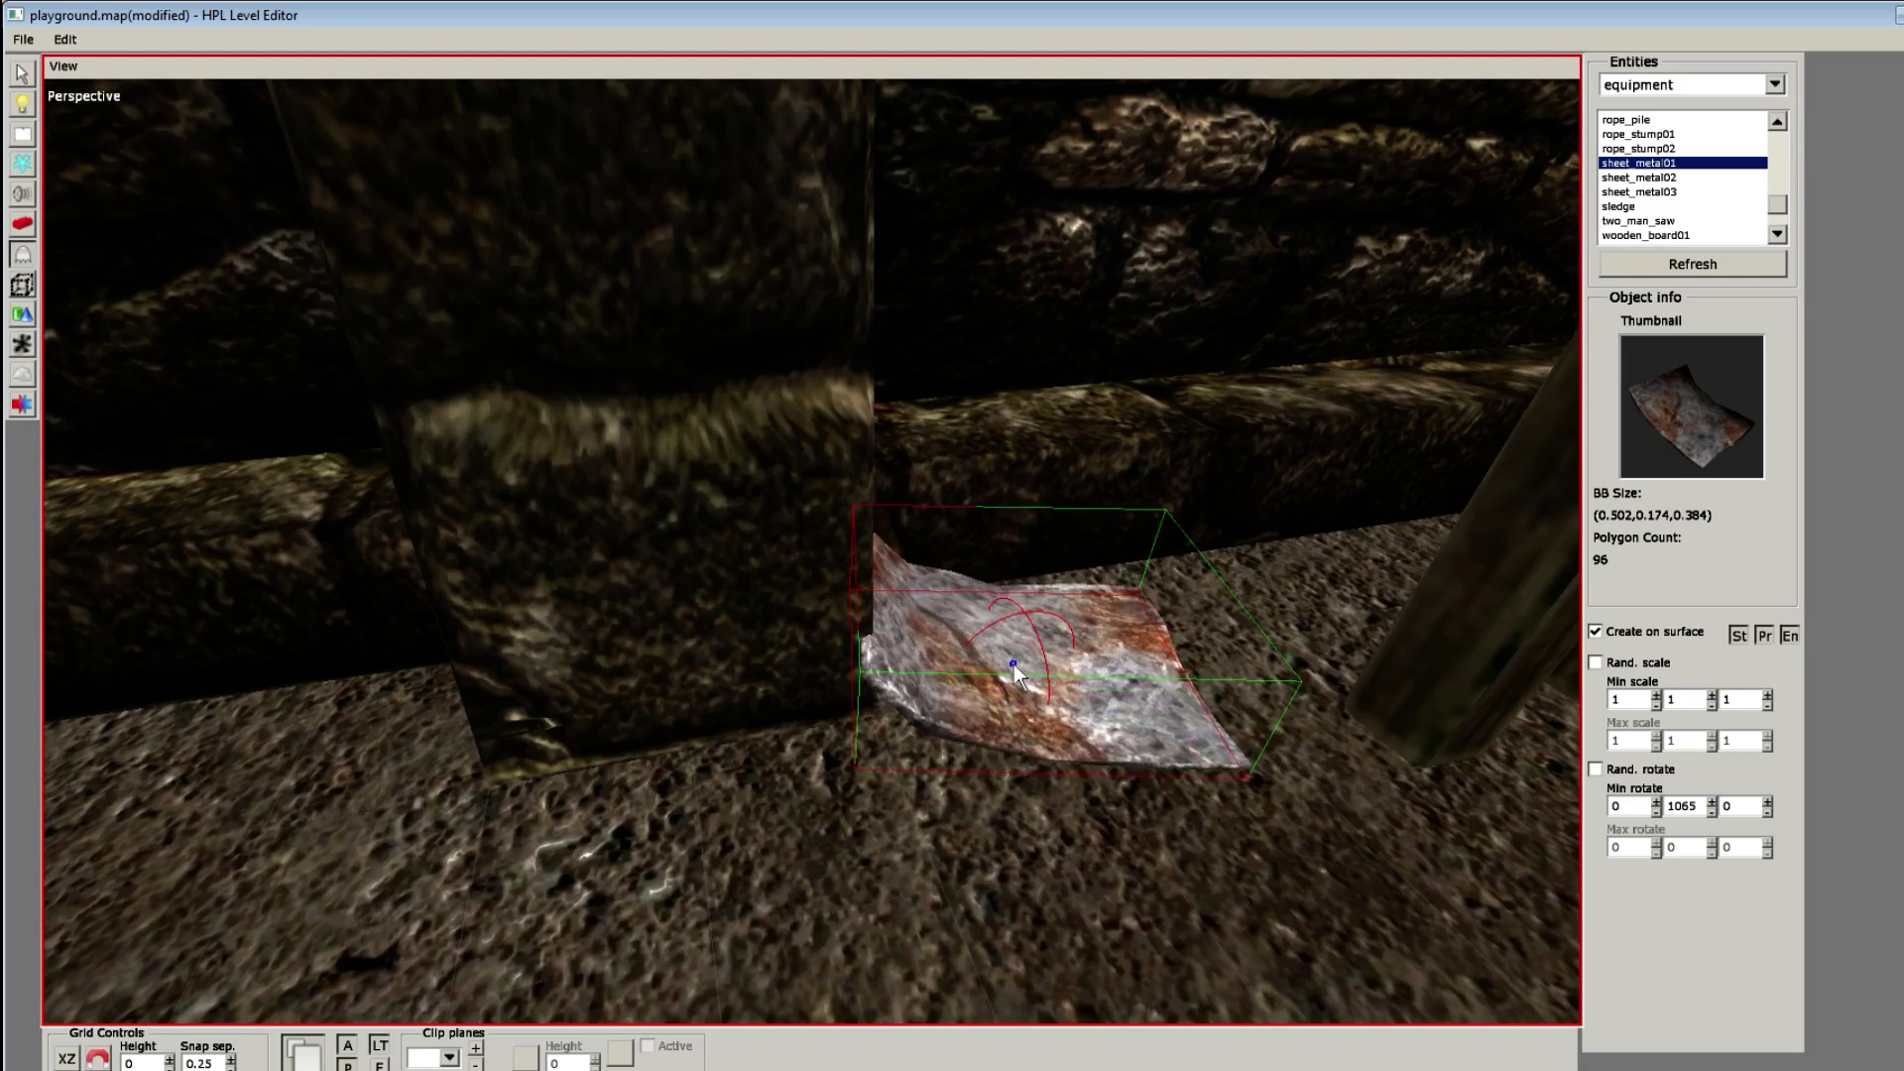
click(1043, 699)
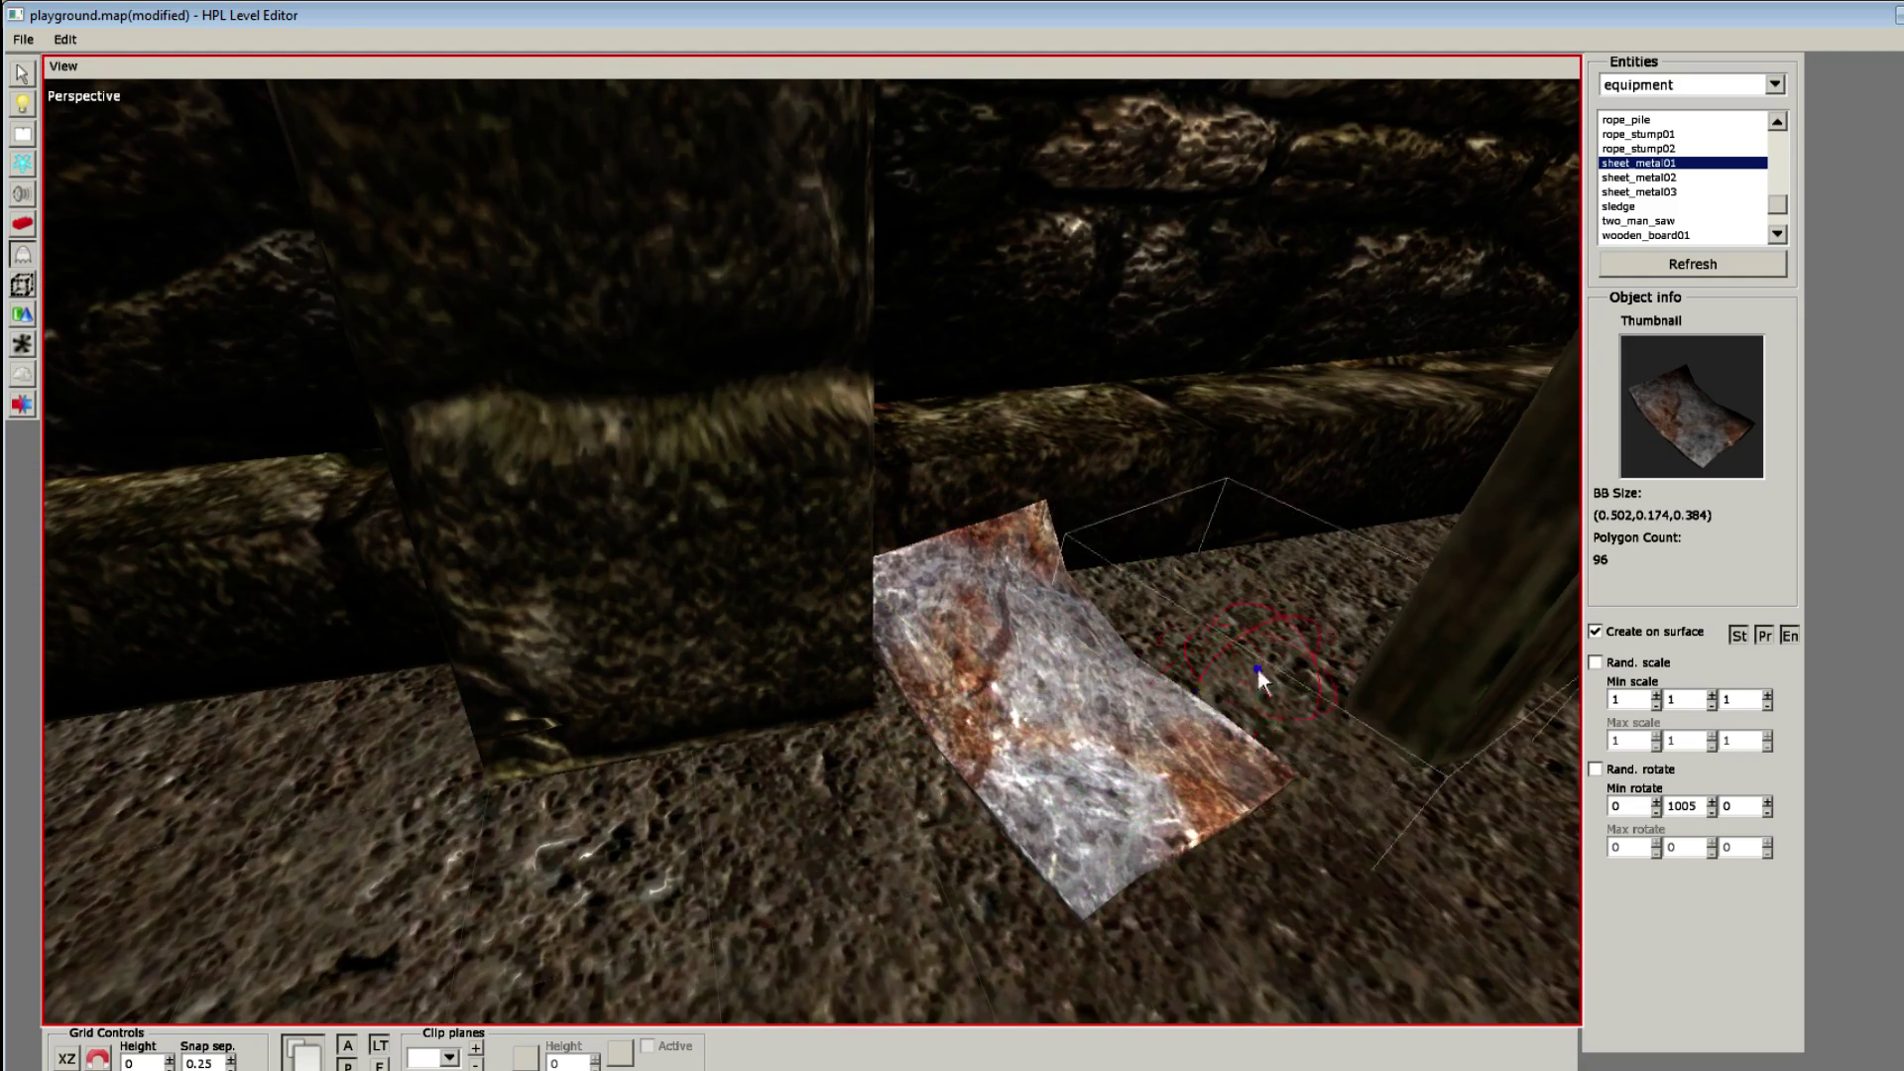
Step: Place sheet_metal02 above the first metal sheet beside the pillar, with Y rotation 1080
scroll(1258, 668, up, 2)
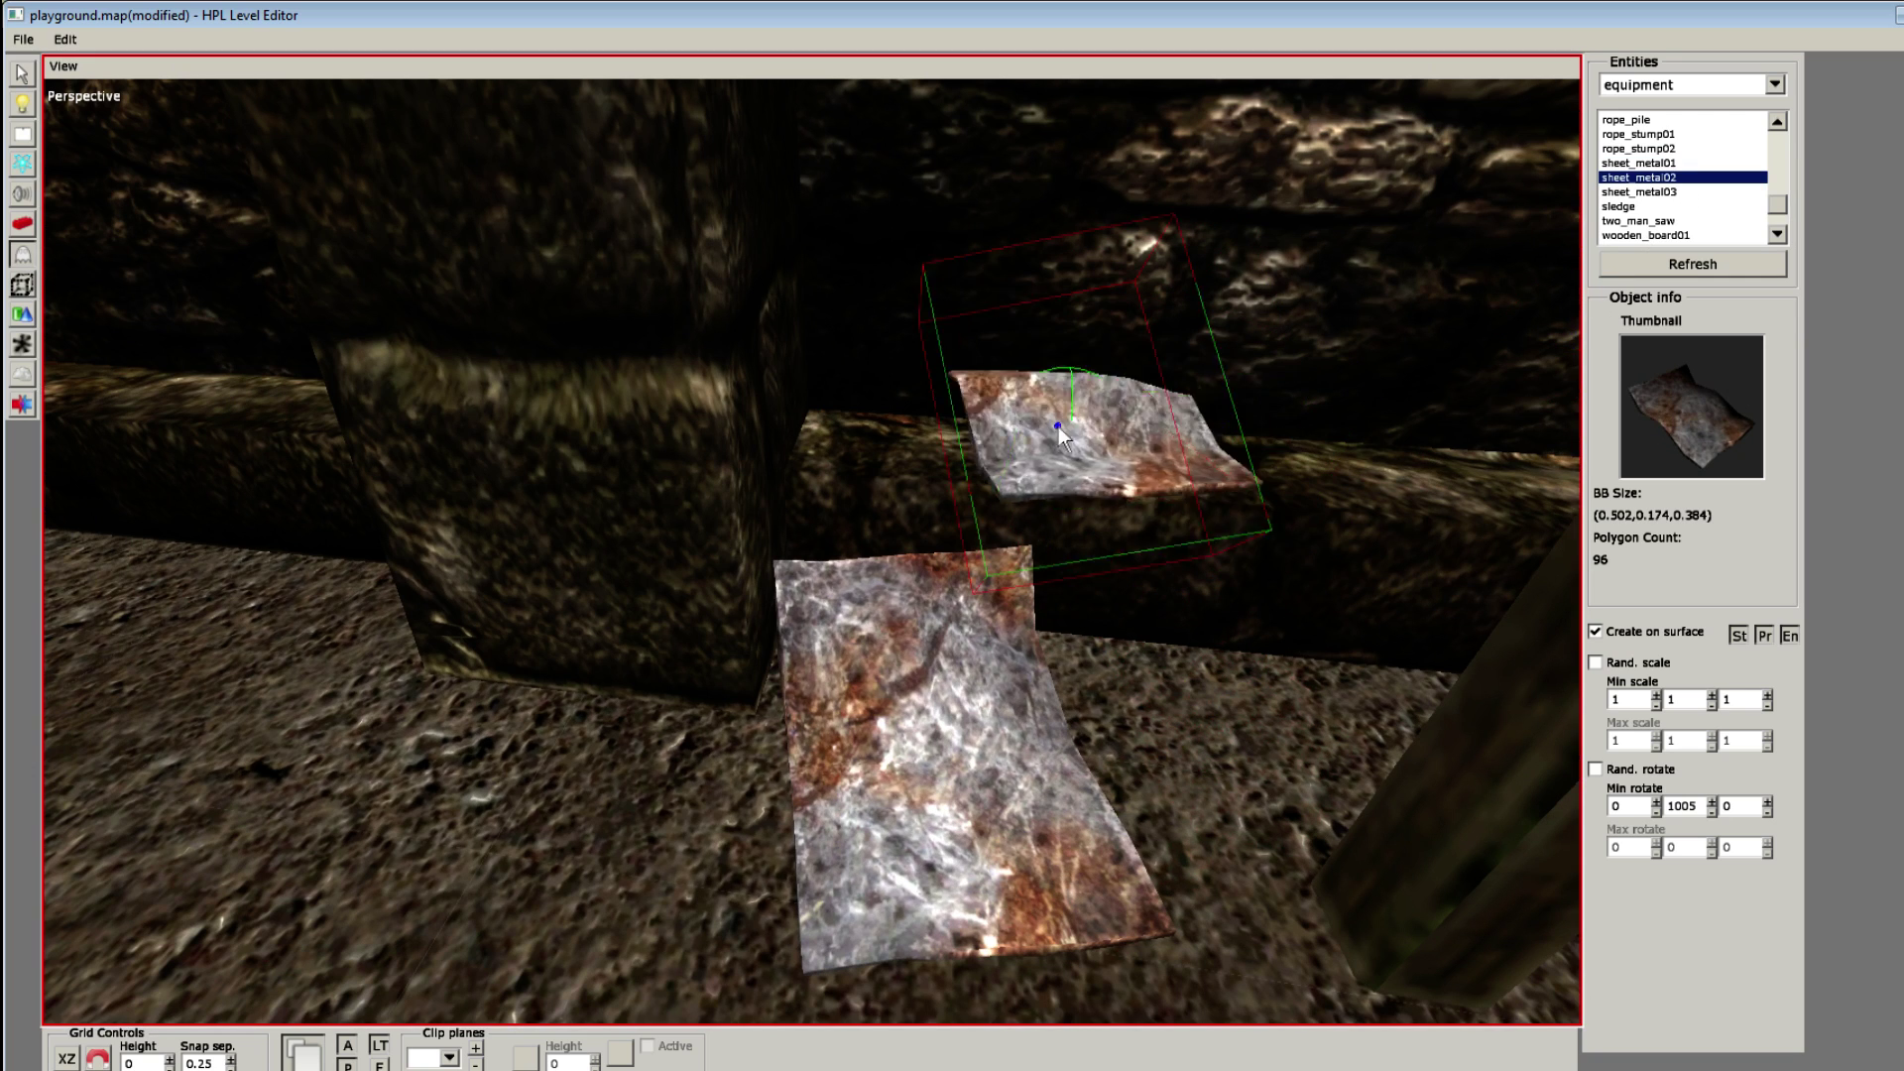
scroll(1058, 426, up, 5)
click(1019, 448)
key(1)
Step: Move the upper metal sheet to X -1.469, Z 0.349, tilt it to rotation 65.204, 42.465, 72.677, and lower it onto the first sheet
click(1022, 448)
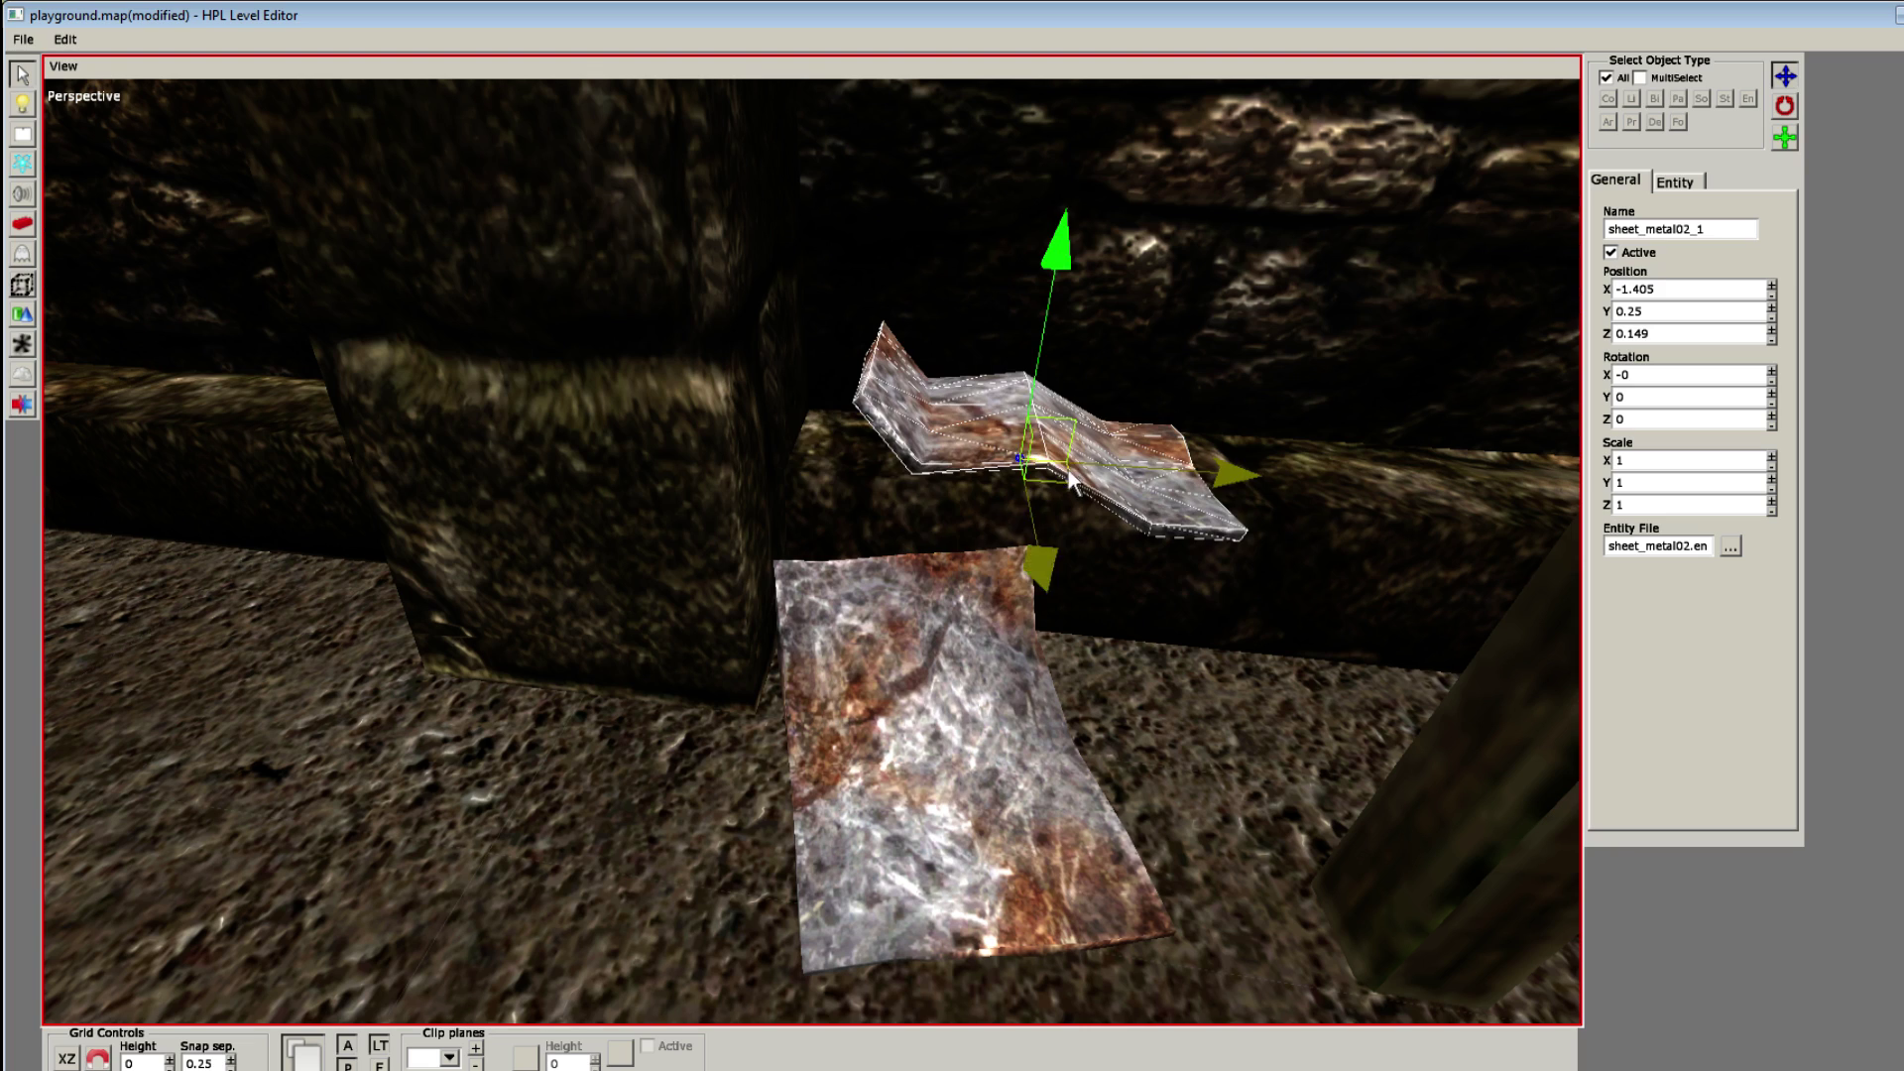
drag(1068, 468, 740, 421)
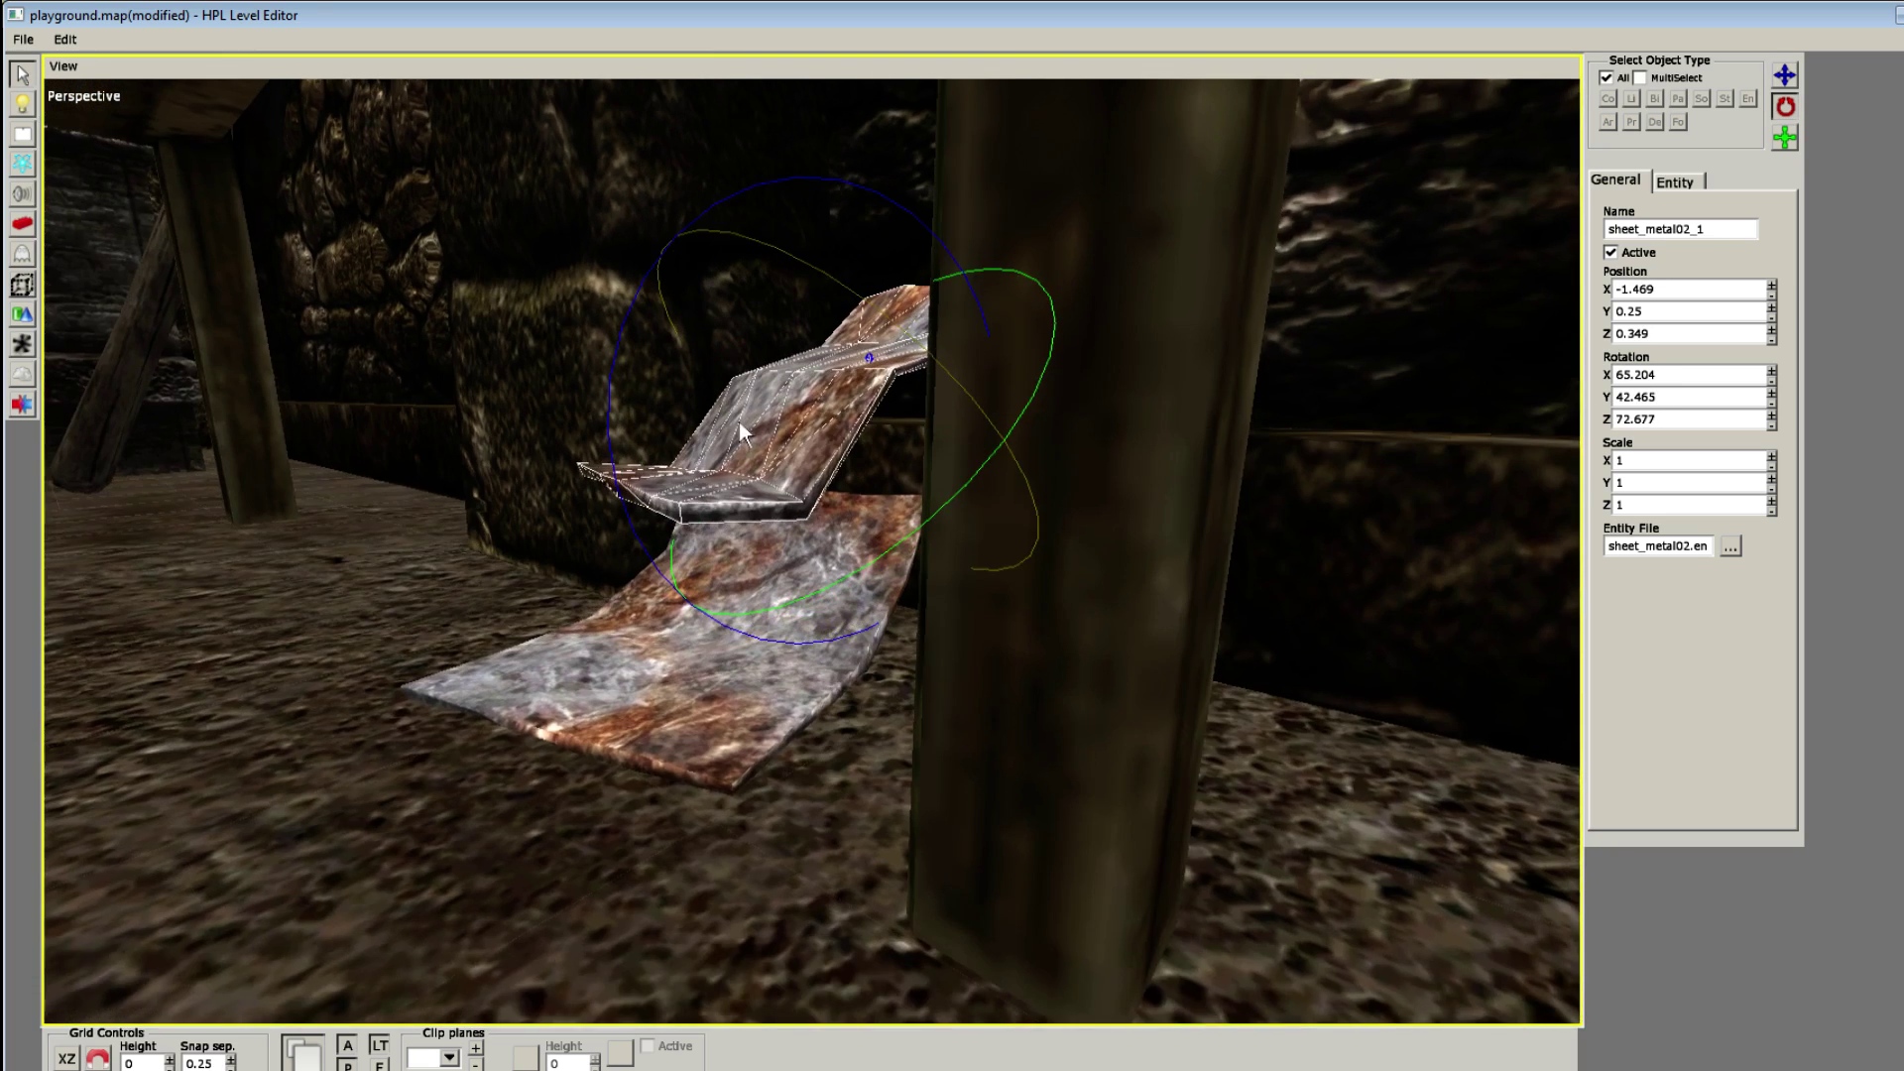
scroll(740, 421, up, 1)
key(w)
drag(847, 230, 845, 297)
alt+drag(417, 669, 658, 722)
click(655, 724)
Step: Place rope_pile on the floor beneath the shelf, beside its post, with Y rotation 1200
scroll(527, 735, down, 2)
alt+drag(526, 735, 717, 641)
scroll(717, 640, up, 1)
key(7)
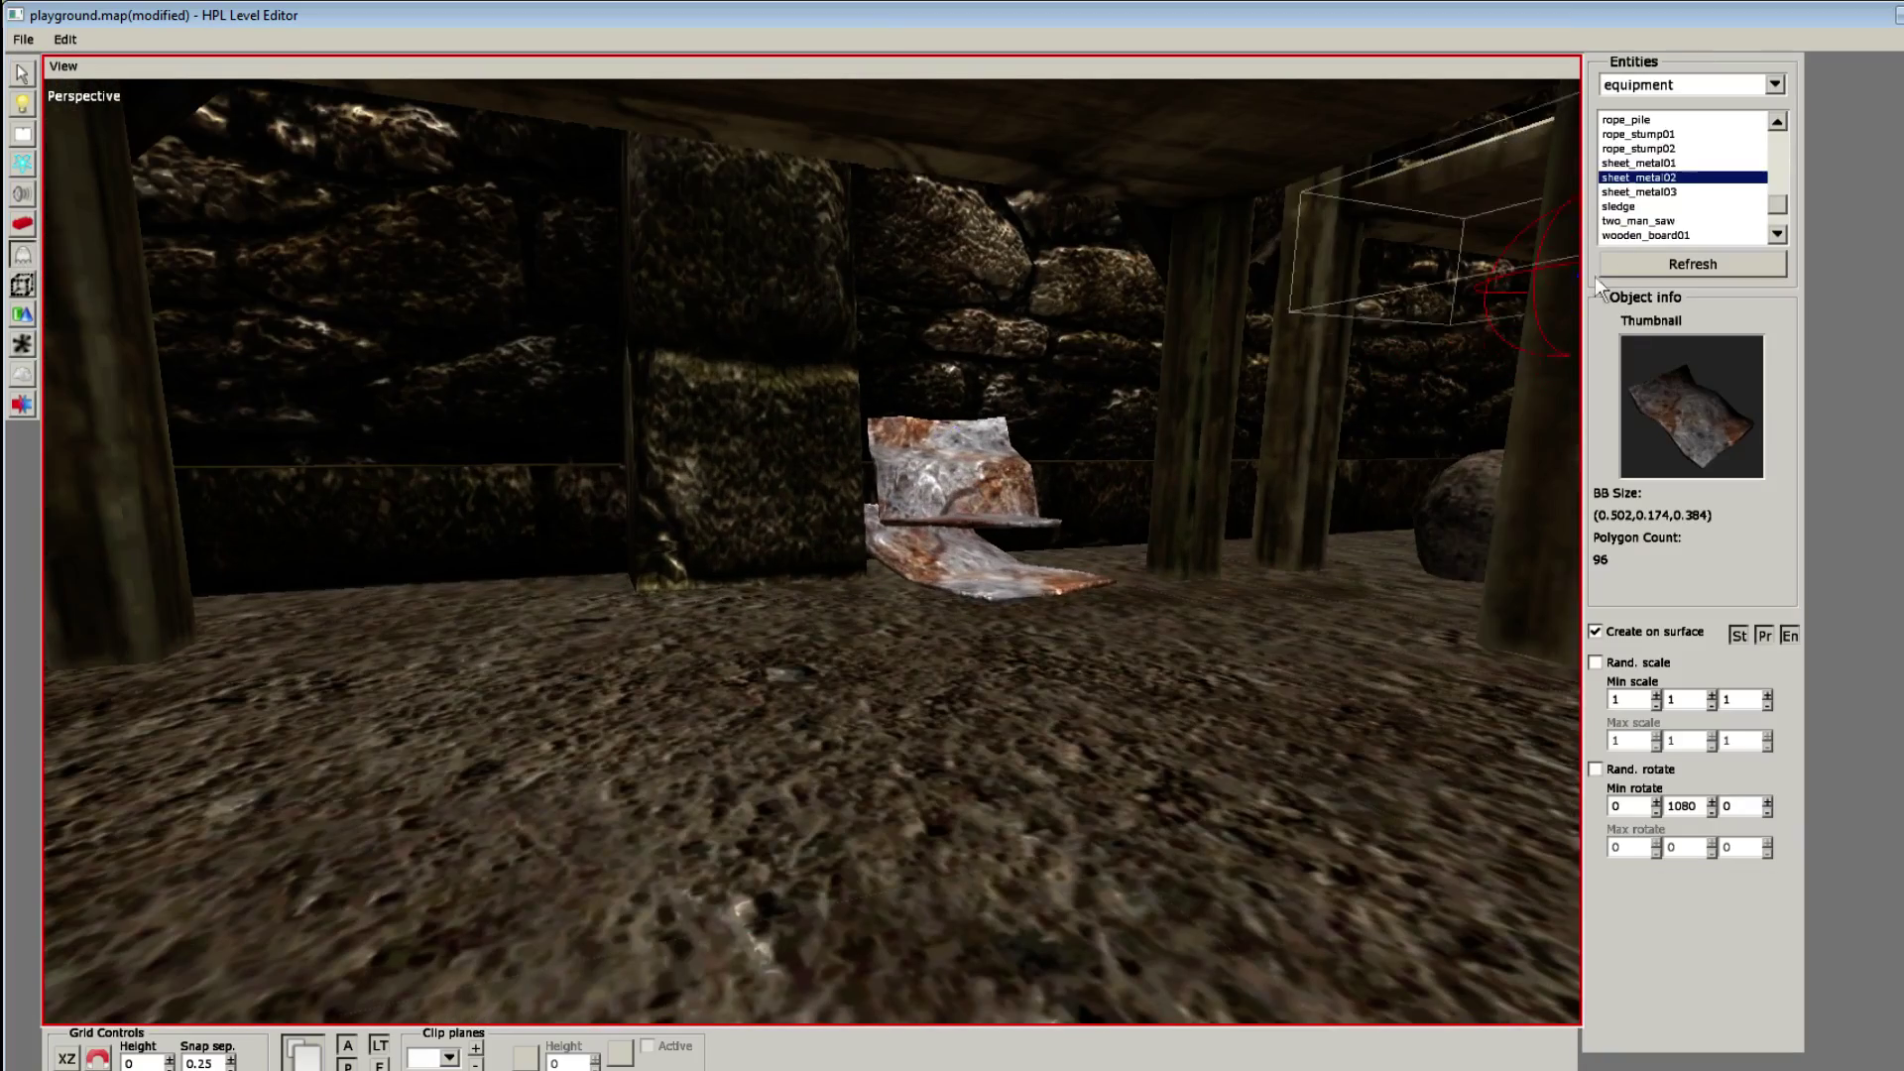
click(1674, 136)
click(1664, 121)
scroll(1135, 556, down, 3)
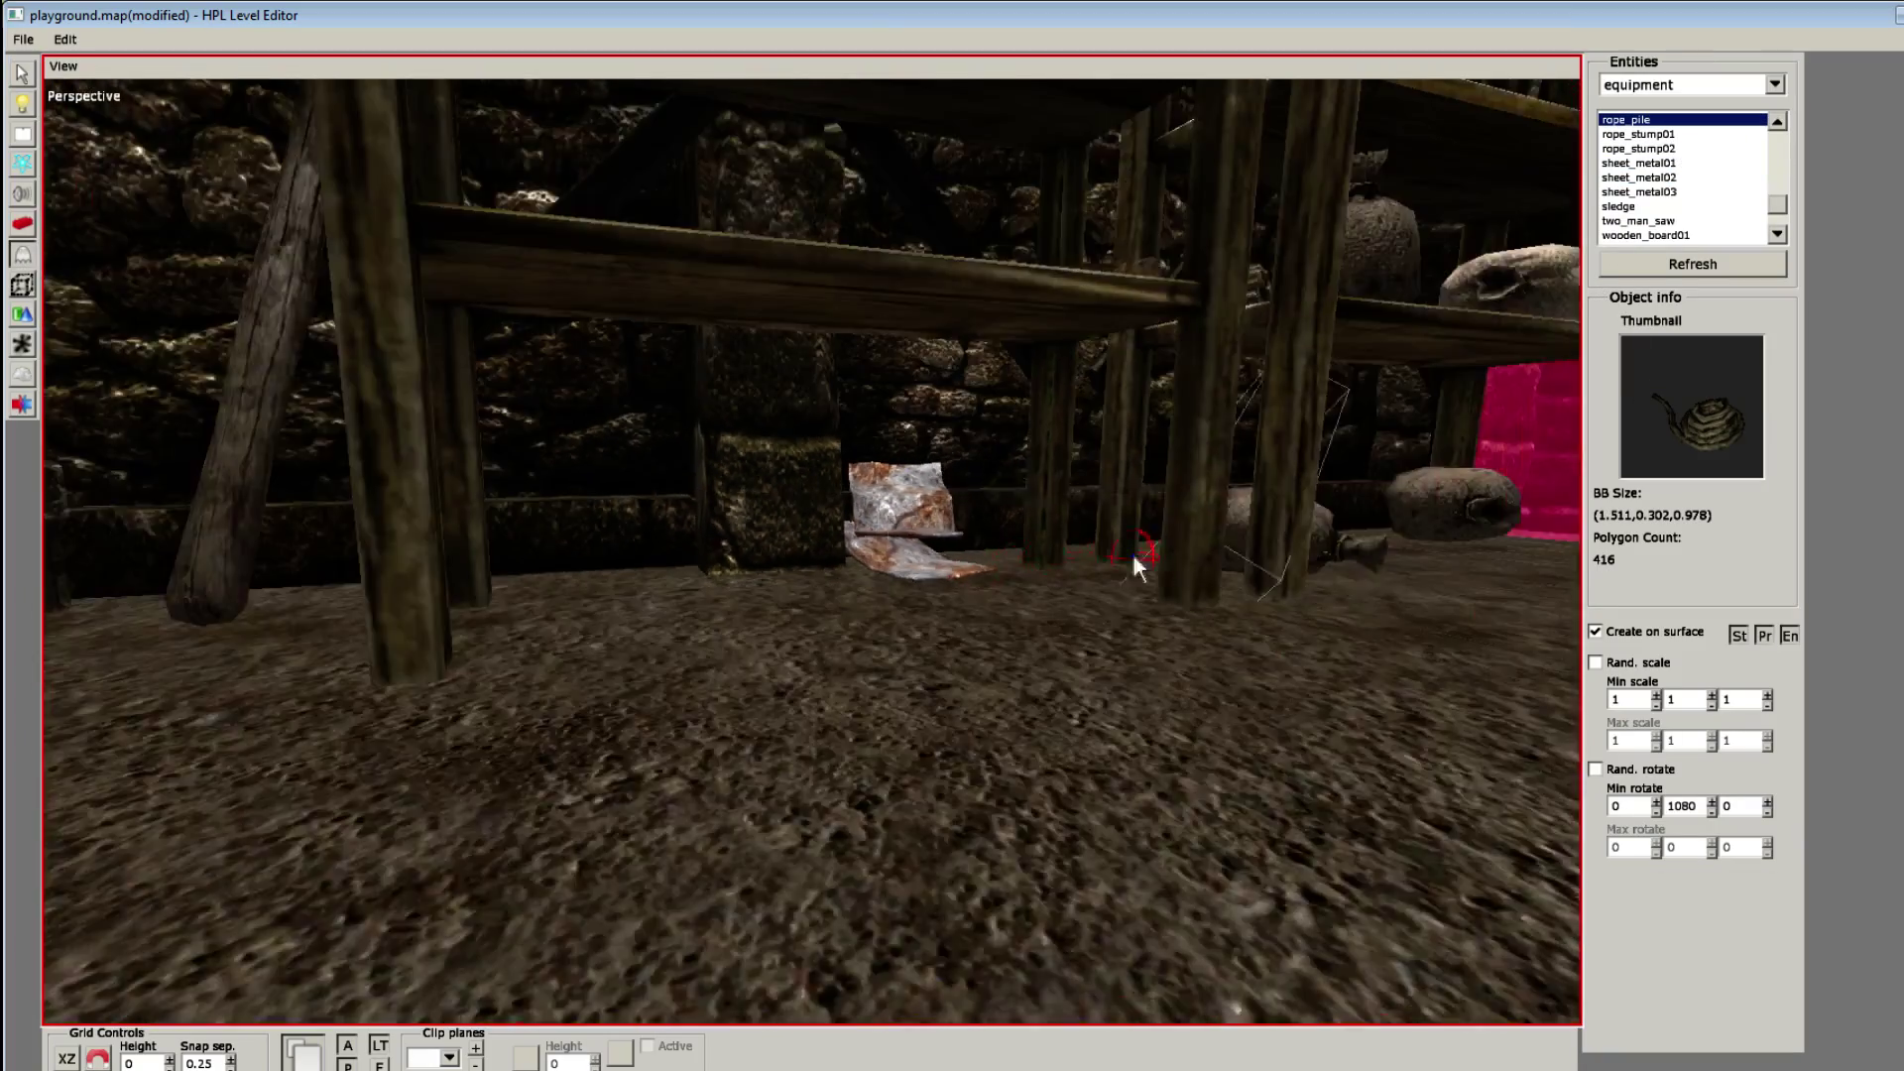
alt+drag(1135, 555, 888, 674)
alt+middle_drag(887, 669, 561, 682)
alt+scroll(546, 675, up, 1)
scroll(525, 662, up, 6)
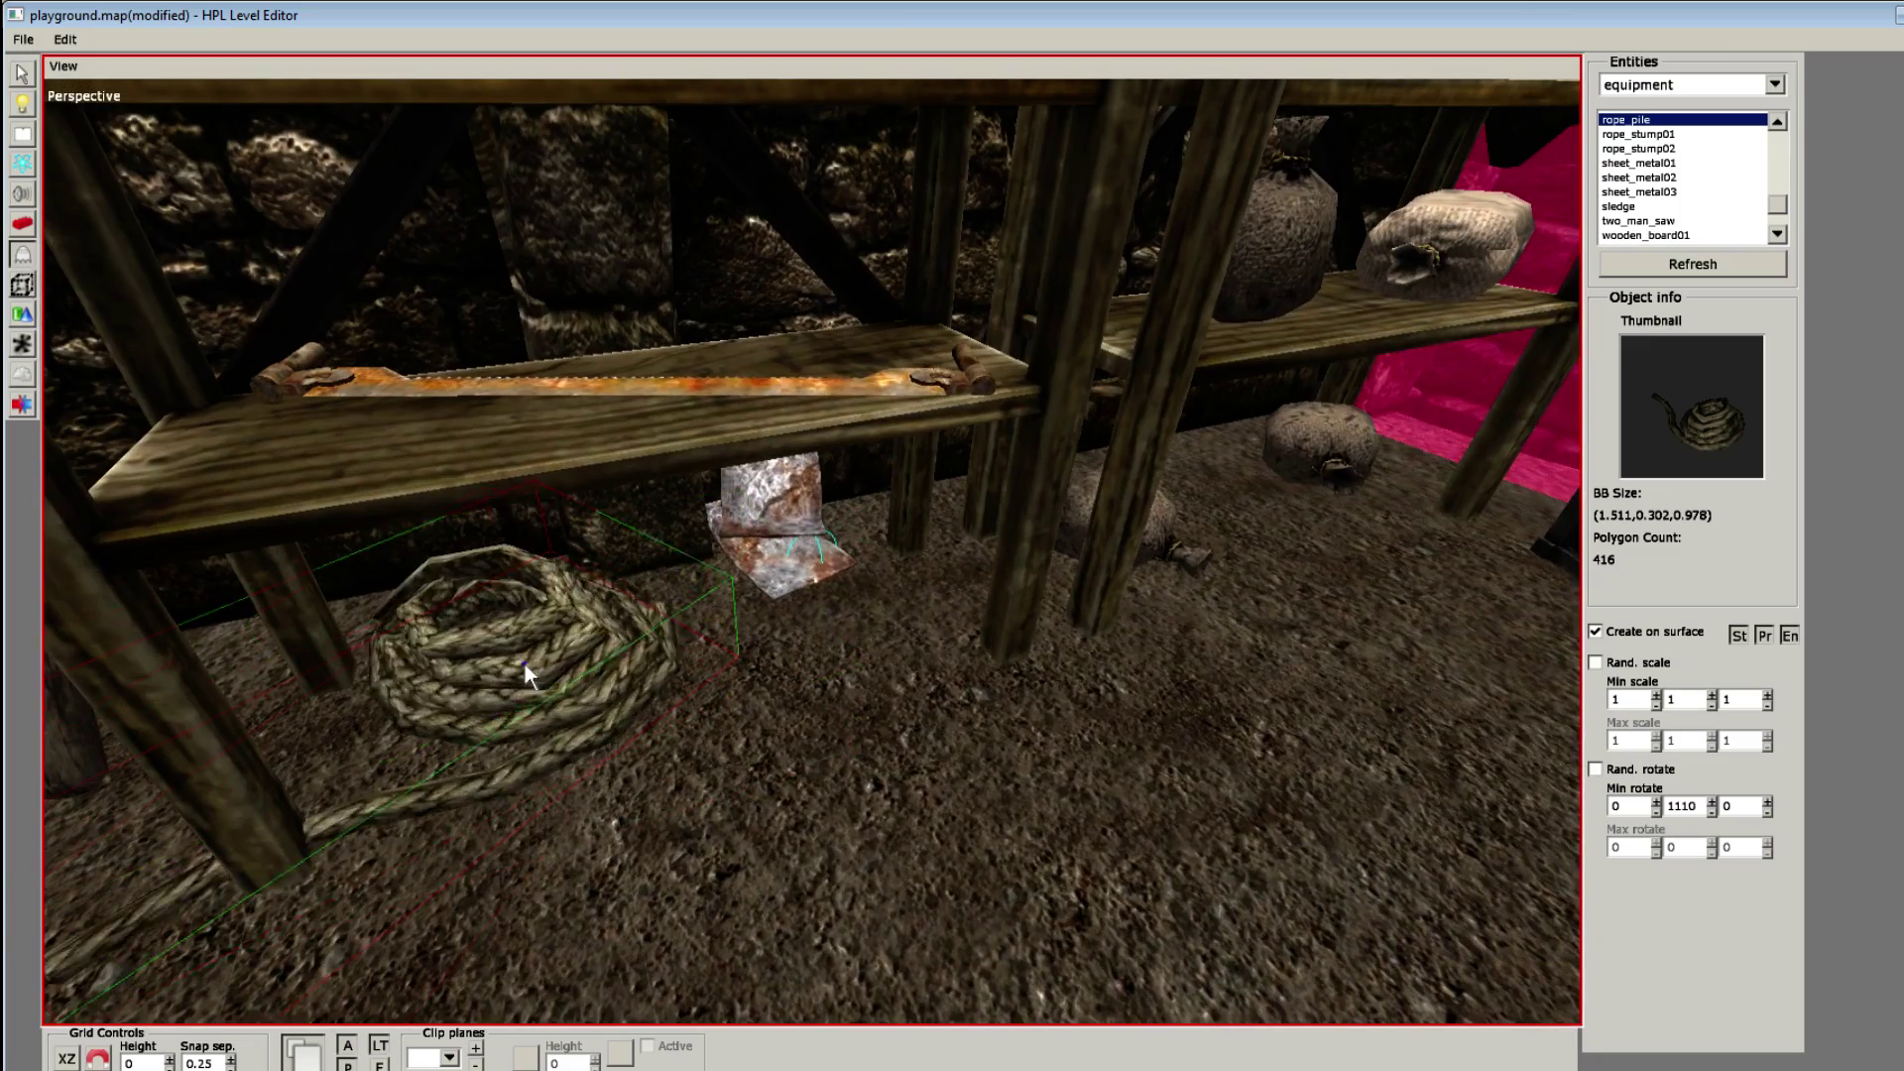
scroll(514, 671, up, 2)
click(506, 689)
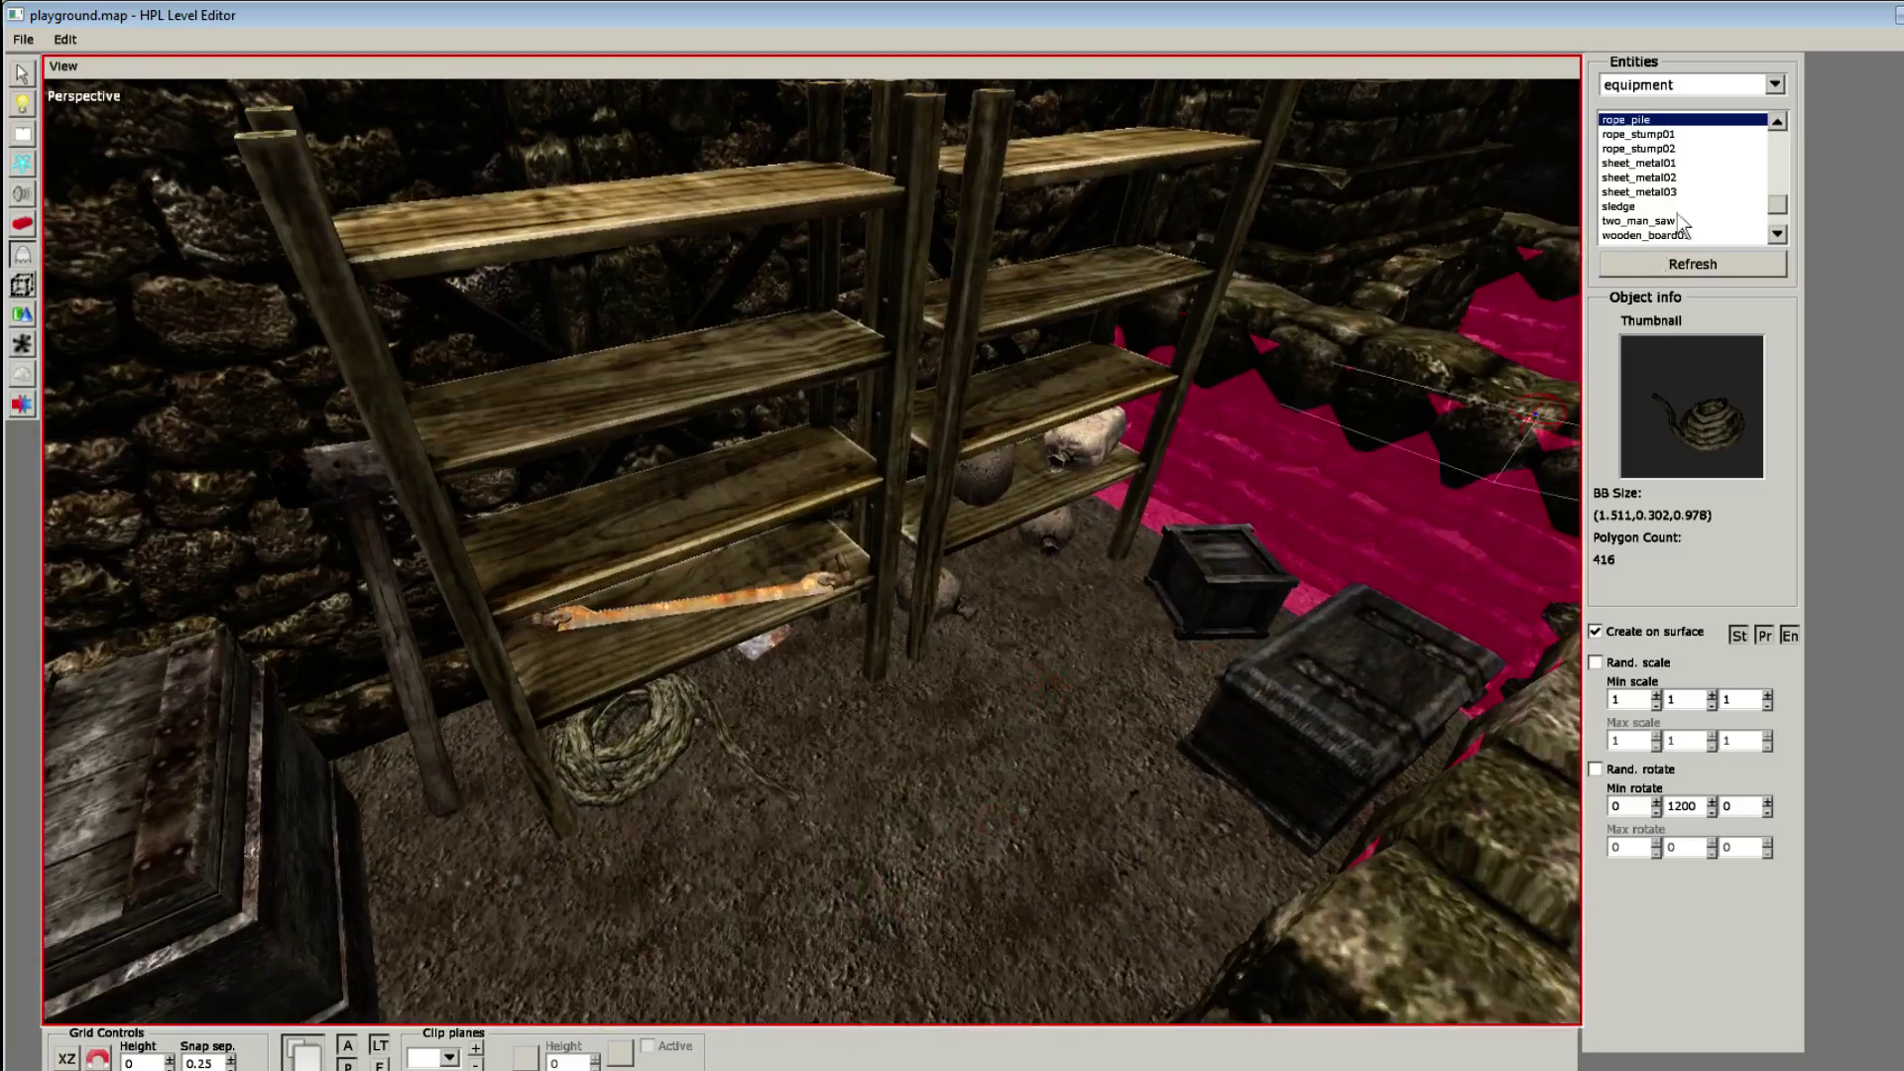
Step: Find coal_pile01 in the equipment entities, place it on the dungeon floor, and save the map
scroll(1678, 221, up, 3)
click(1662, 178)
key(Up)
key(Up)
key(Up)
key(Up)
key(Up)
key(Up)
key(Up)
key(Up)
key(Up)
key(Up)
key(Up)
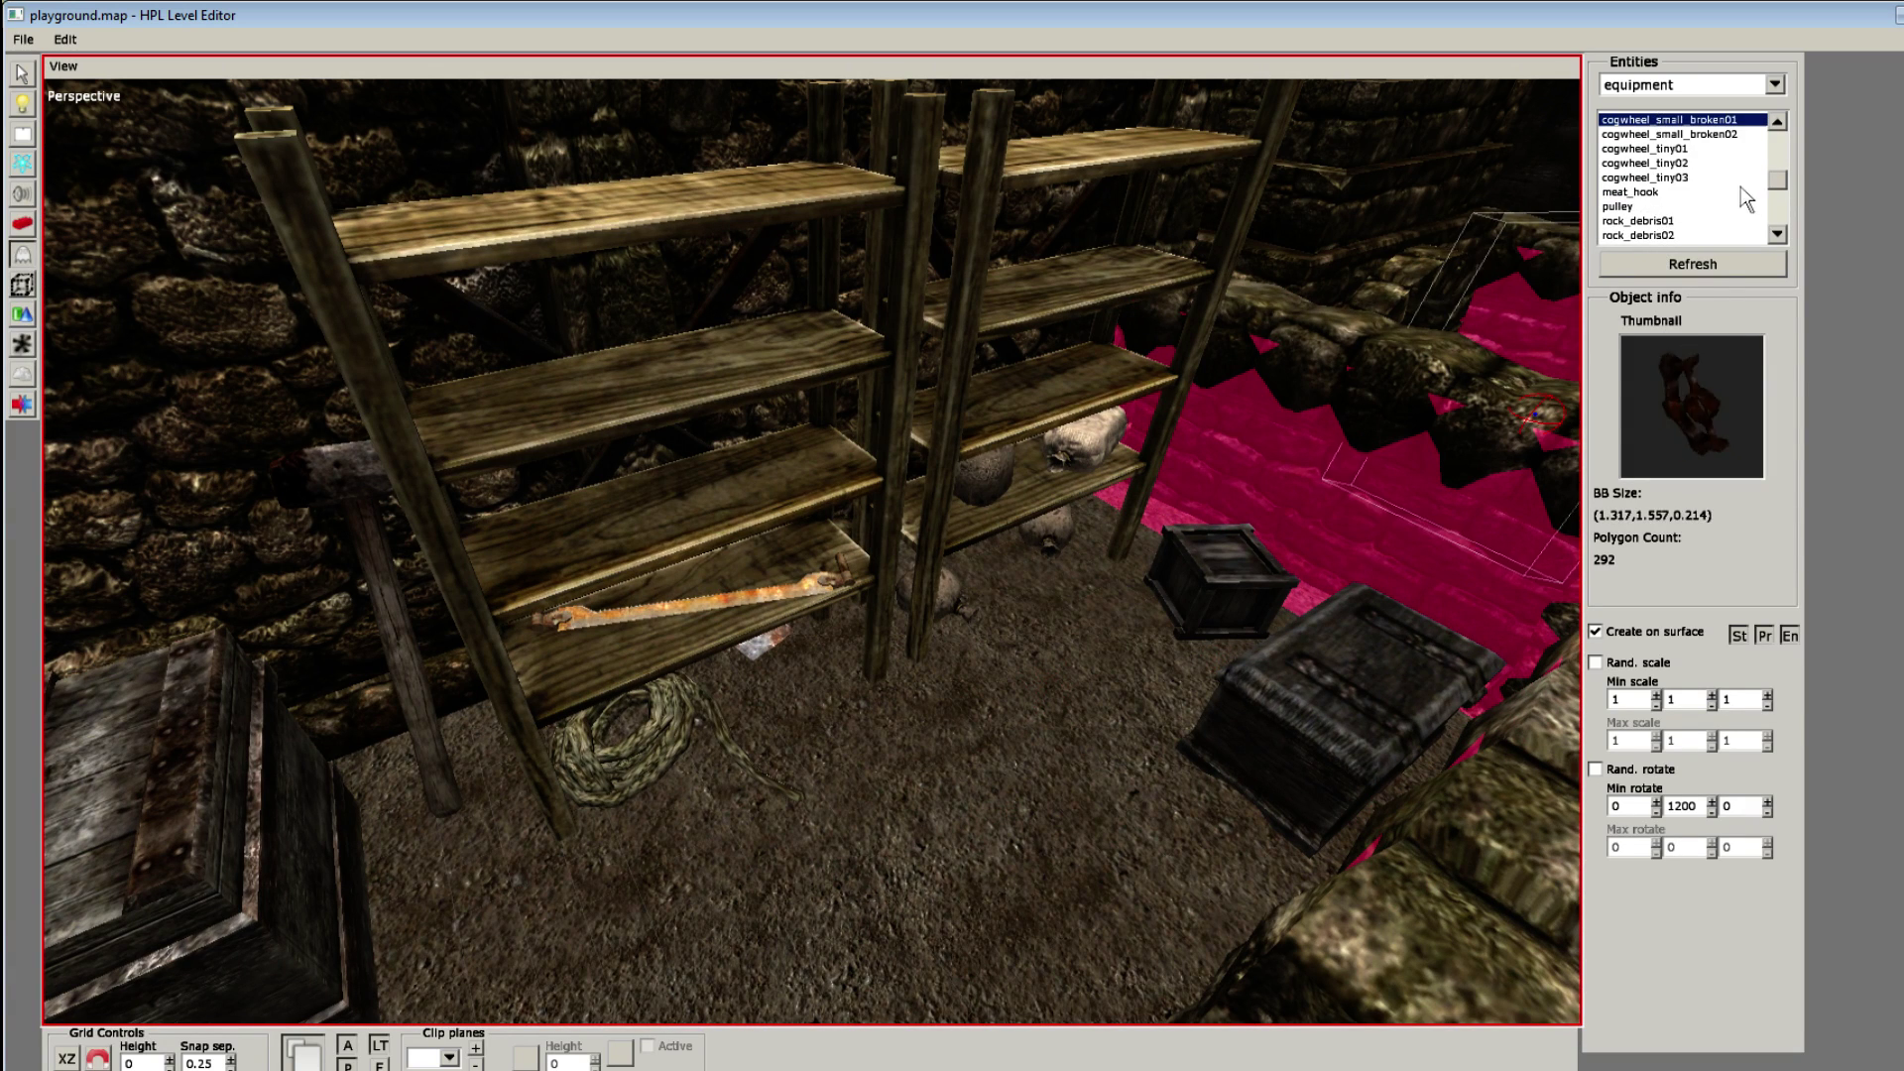
key(Up)
key(Down)
key(Down)
key(Down)
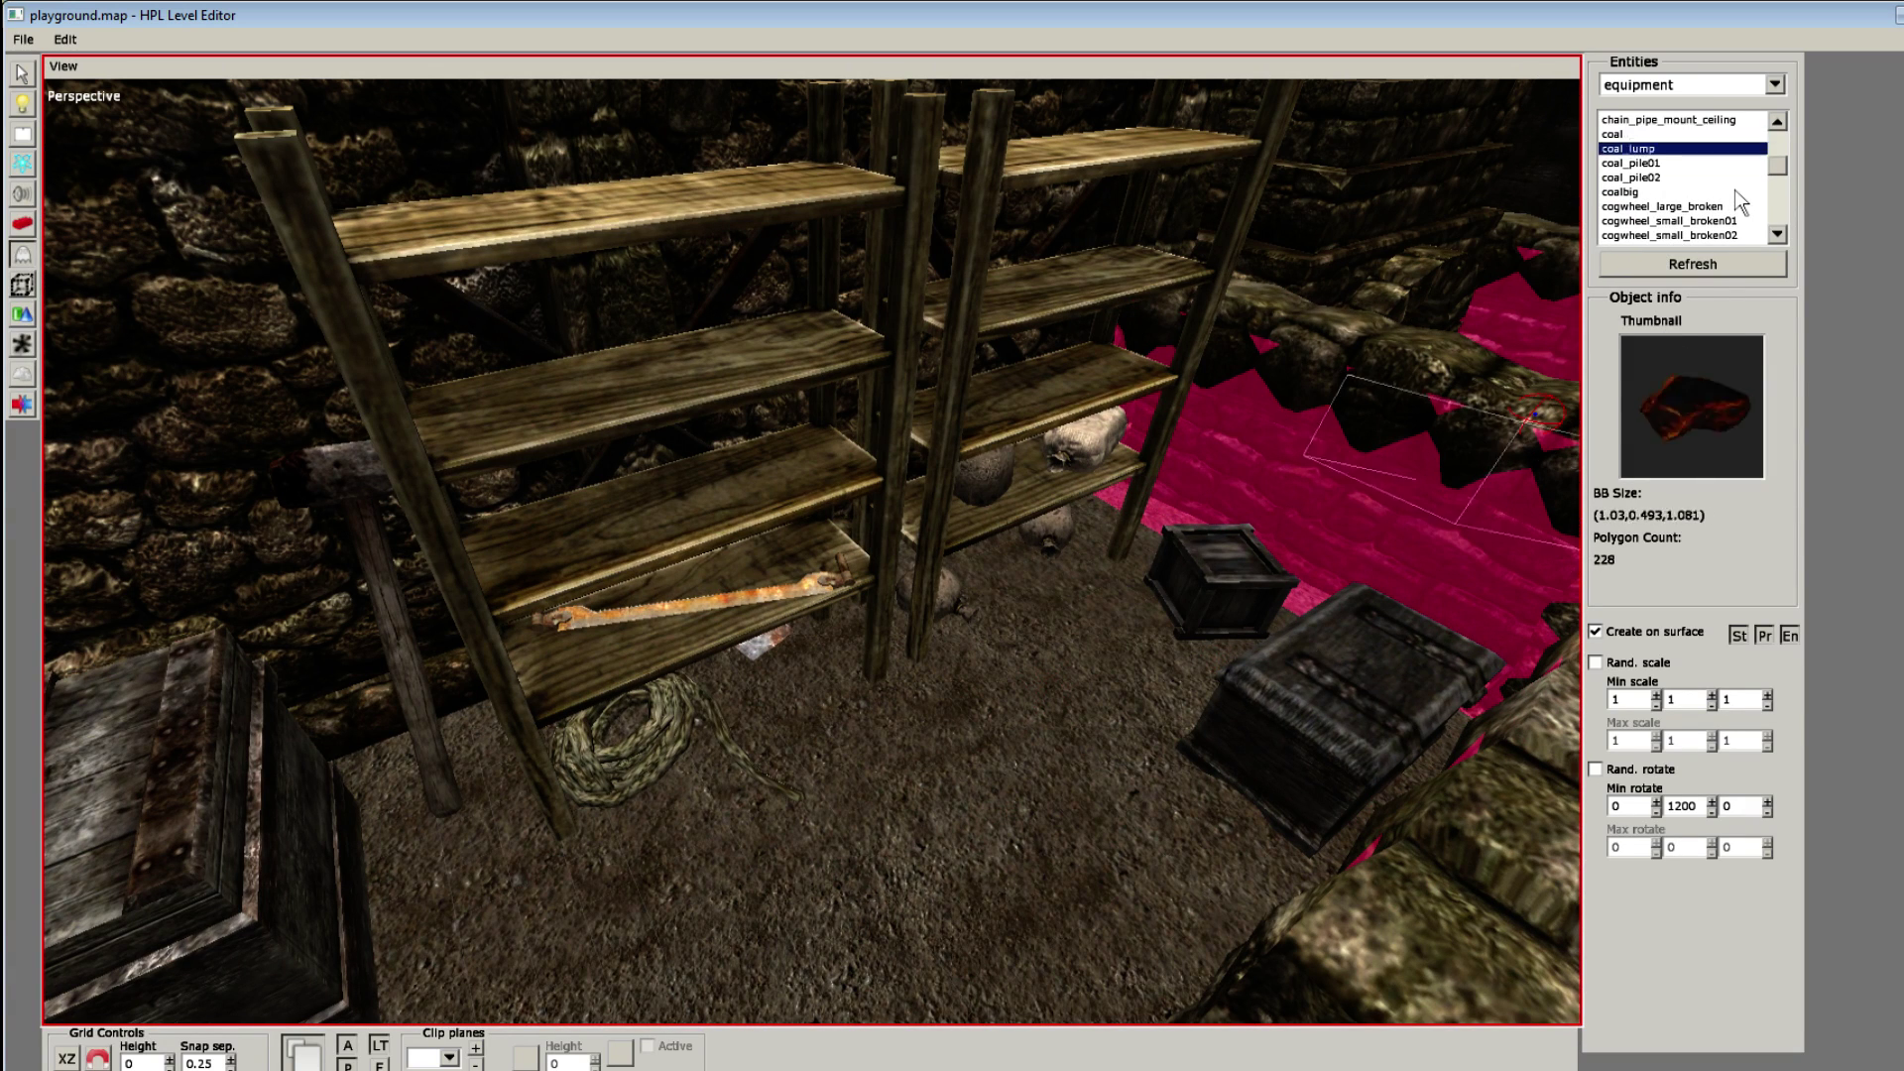
scroll(1019, 423, down, 5)
alt+drag(1020, 422, 1058, 570)
click(939, 687)
alt+drag(939, 691, 701, 556)
key(ctrl+s)
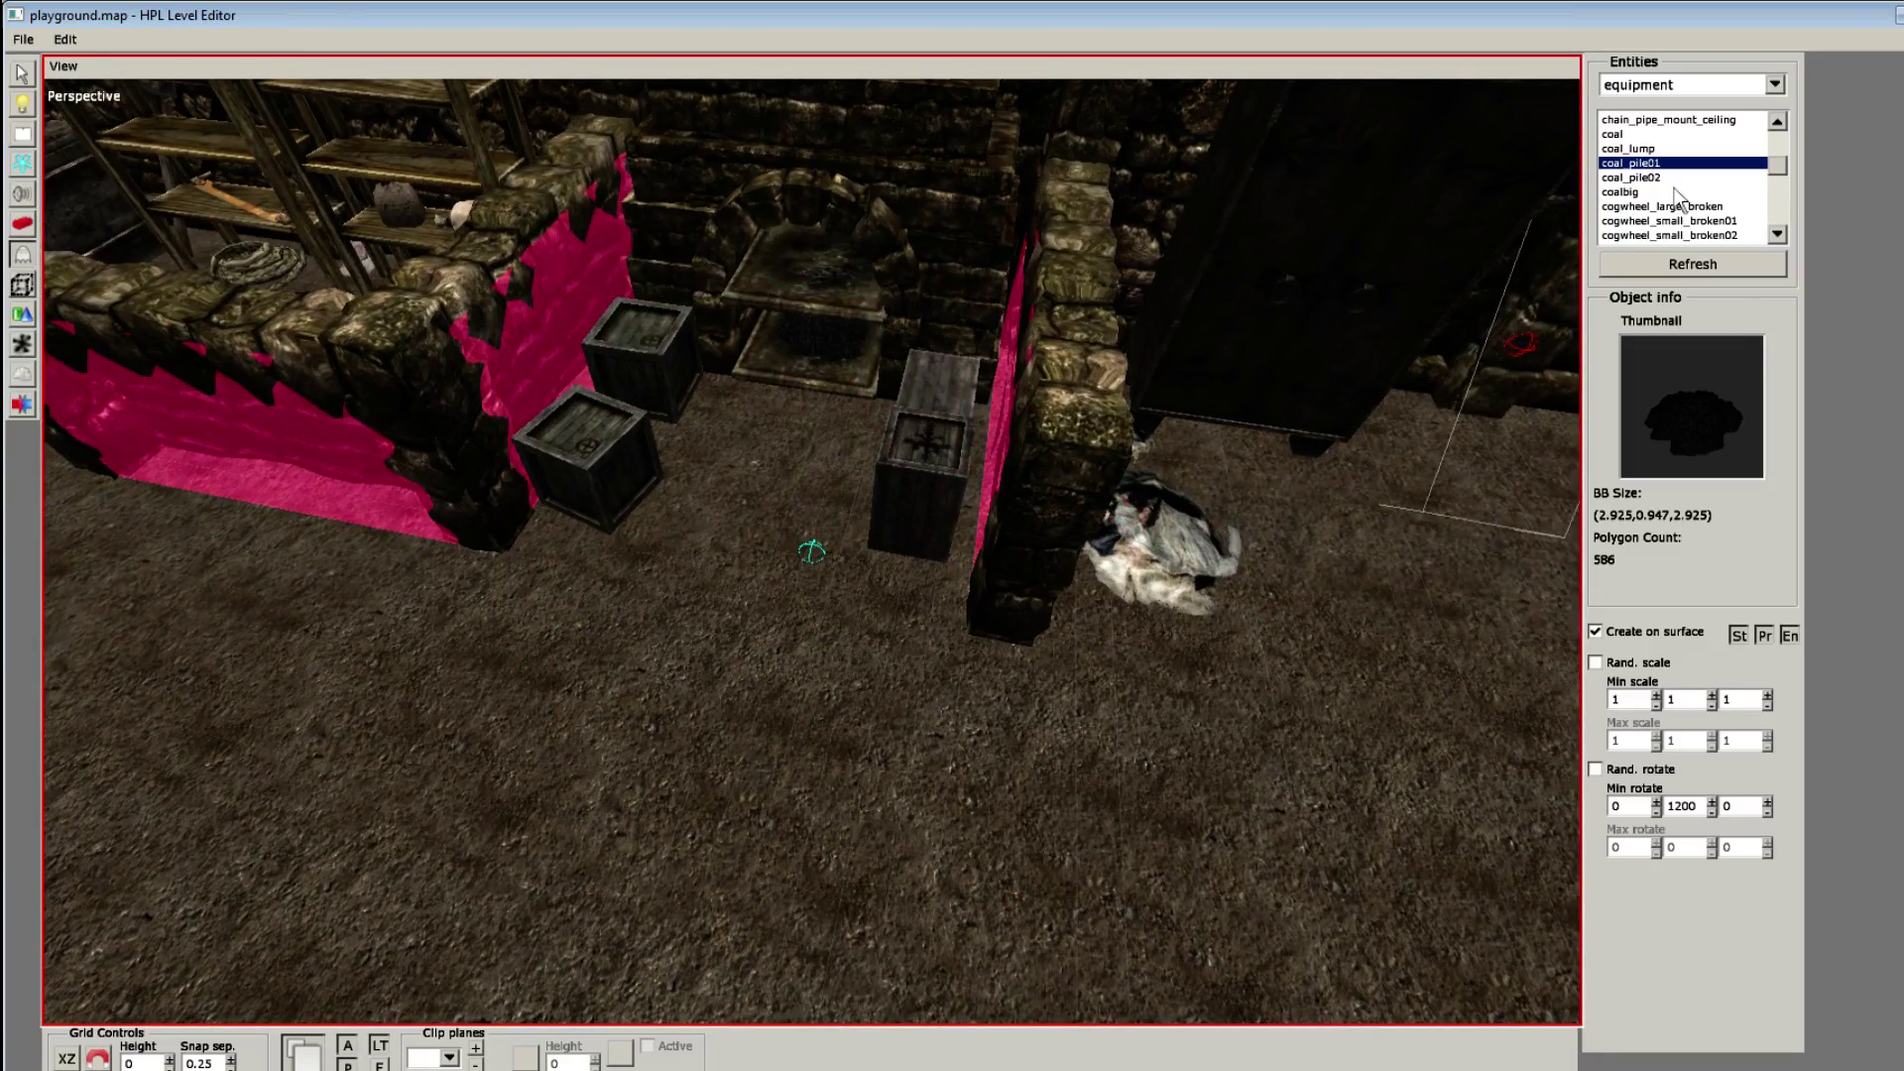
Step: Place brick_pile02 in the back corner of the empty walled stall with Y rotation 1185
click(1638, 148)
scroll(1638, 148, up, 3)
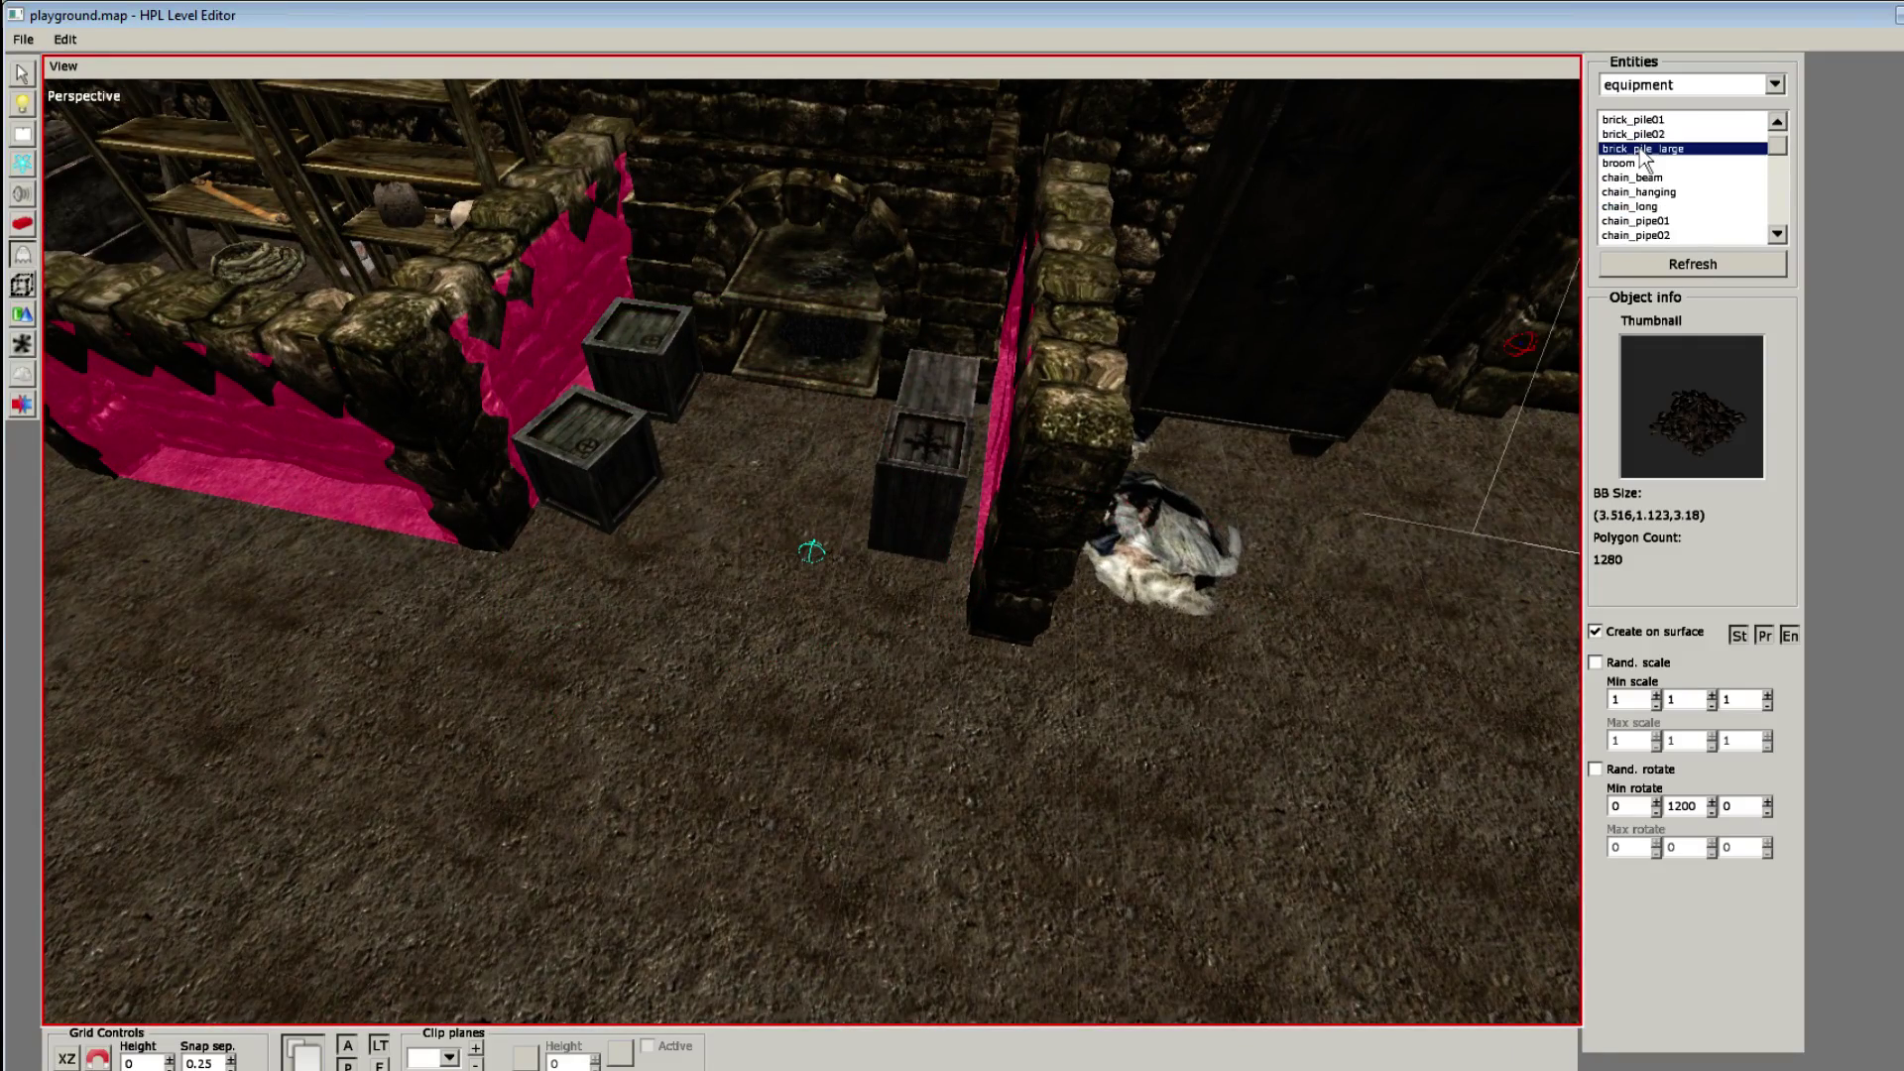
alt+drag(1335, 537, 859, 414)
click(1639, 135)
alt+drag(1225, 369, 940, 419)
click(954, 403)
Step: Preview brick_pile_large, but place brick_pile01 in the stall's opposite back corner instead
click(1643, 148)
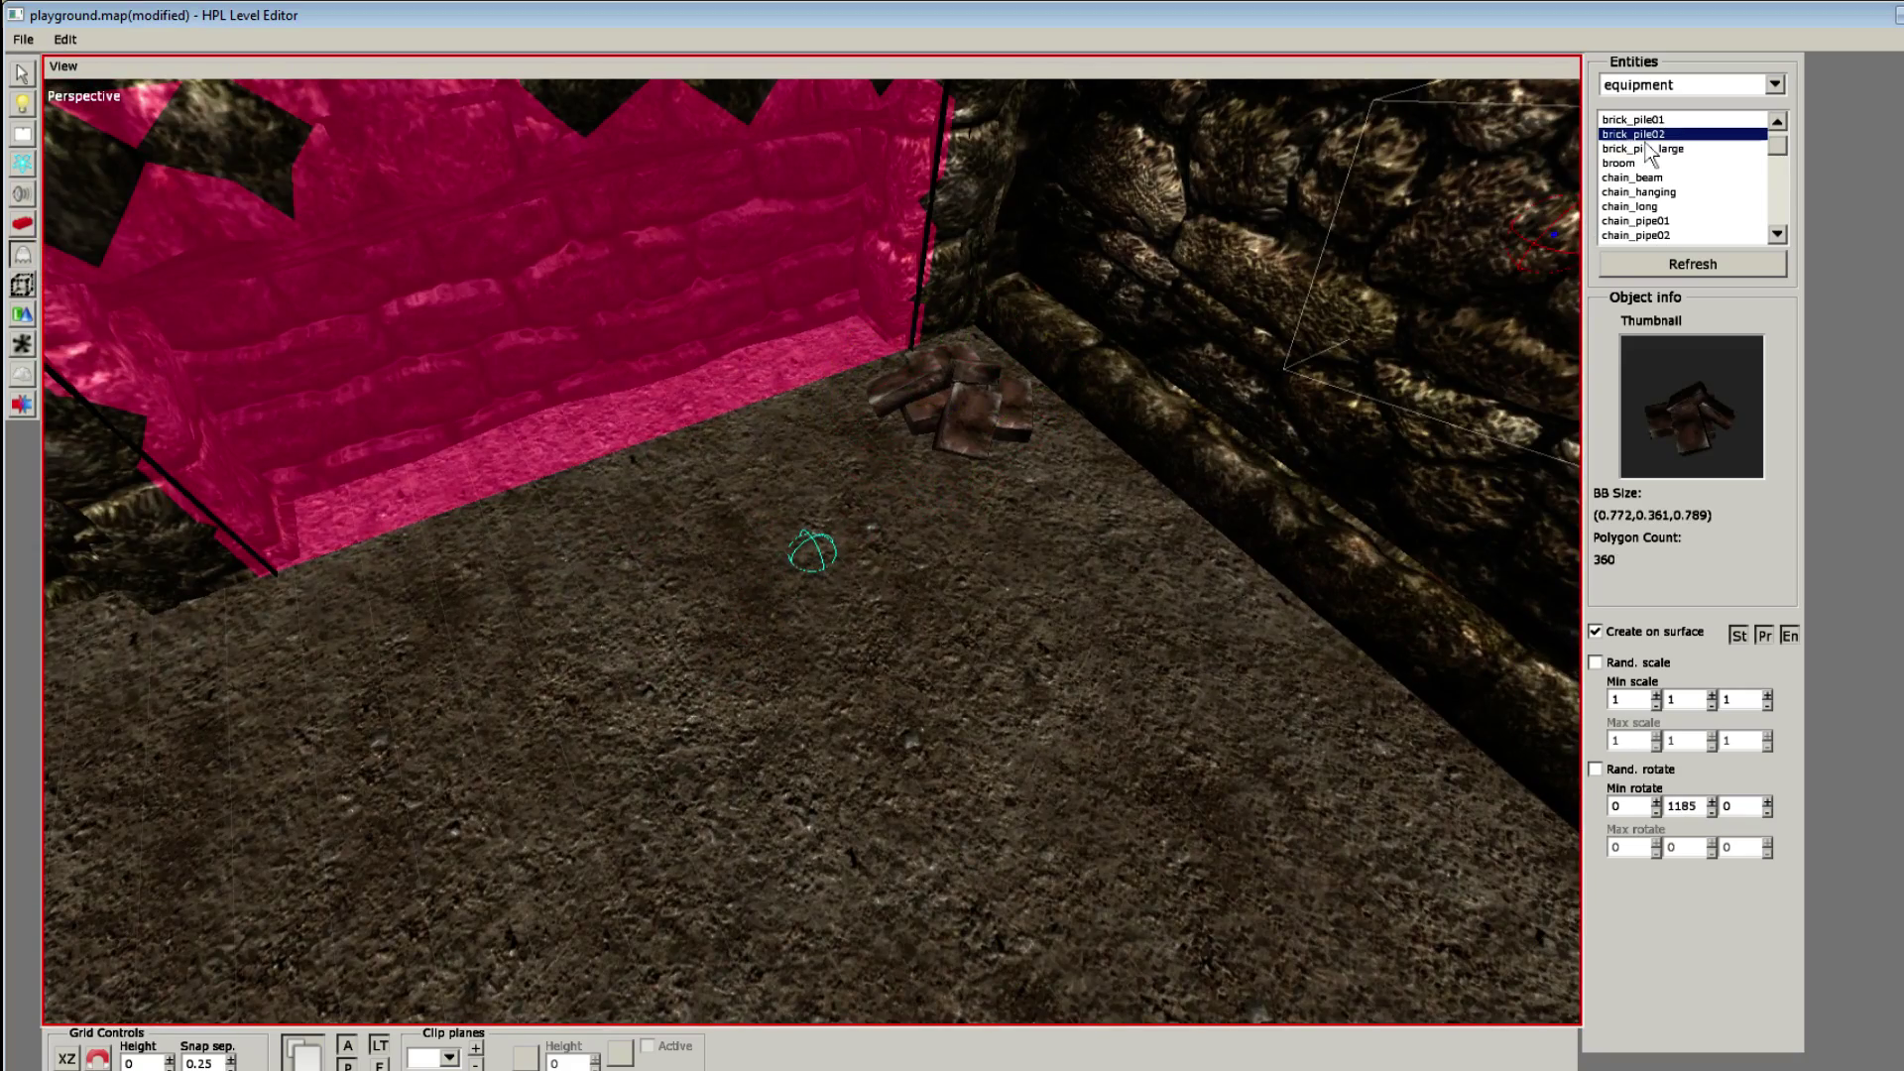
alt+drag(1071, 328, 1111, 426)
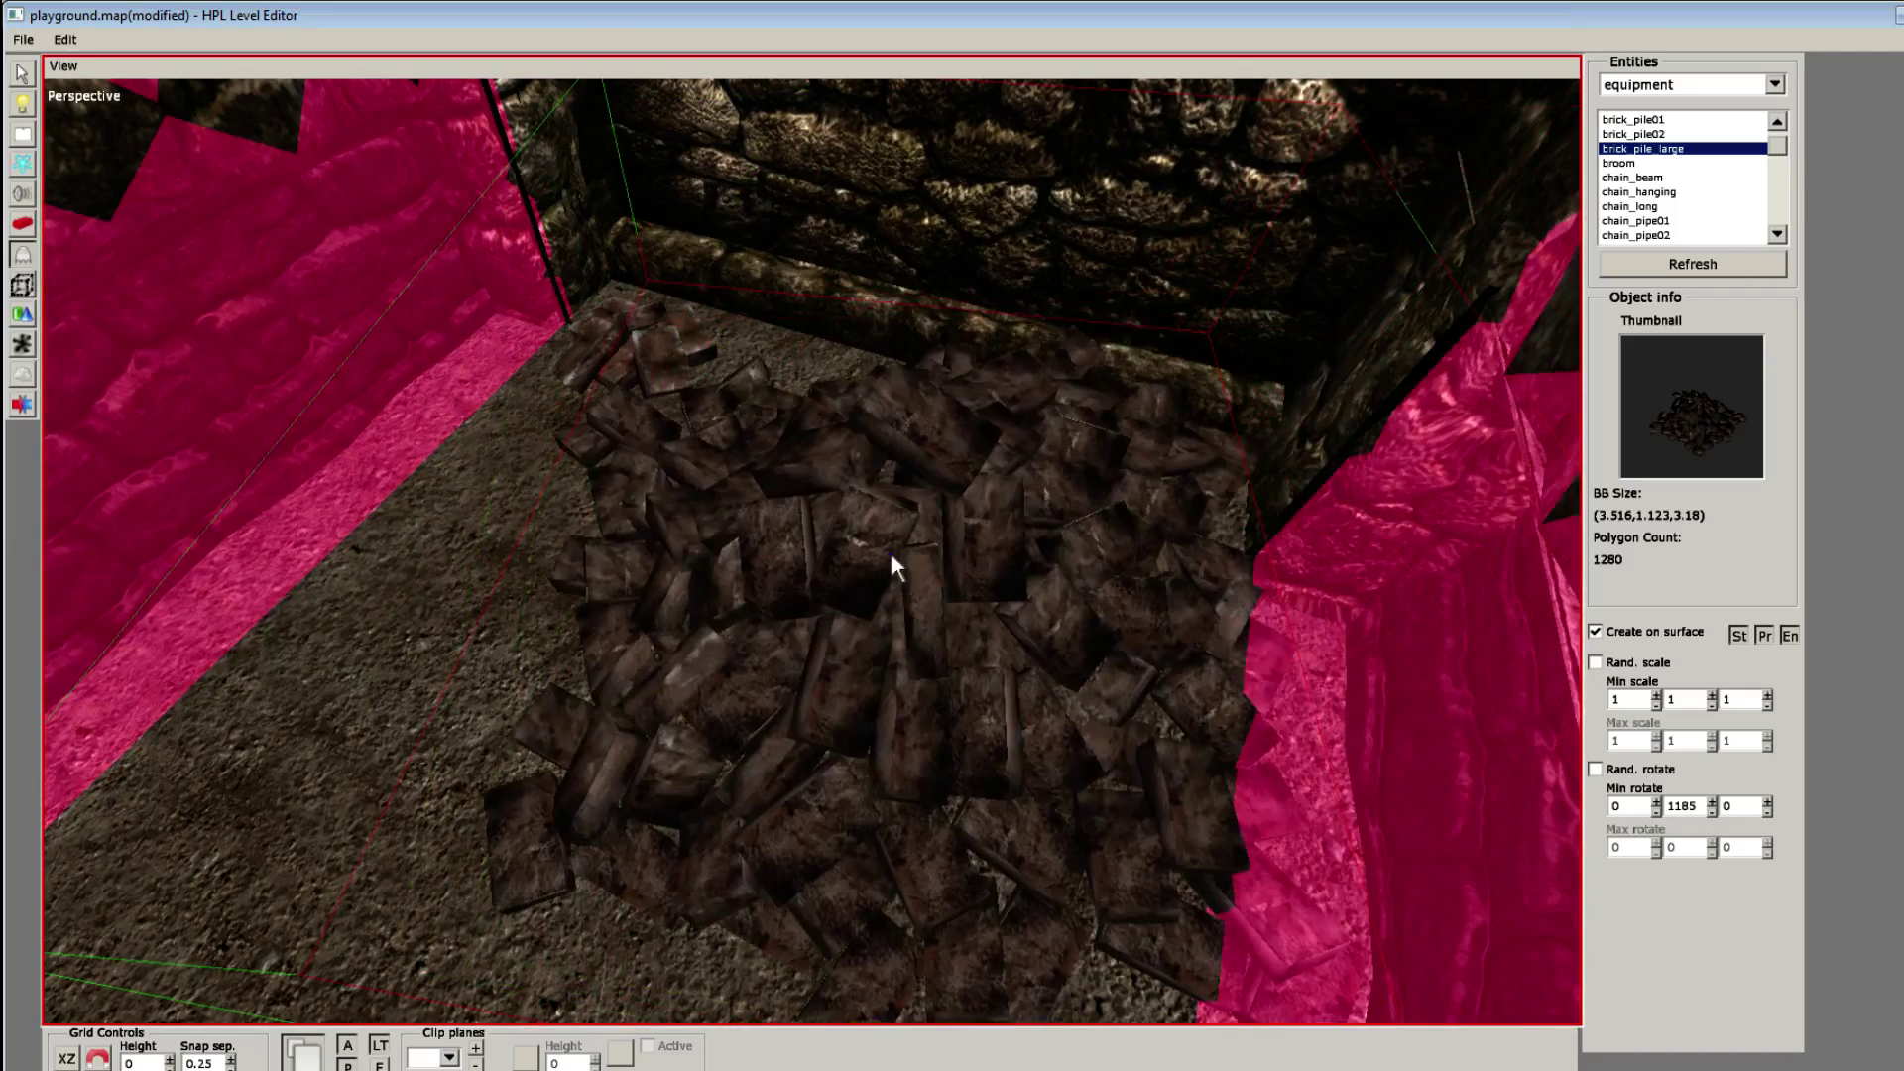
scroll(810, 536, up, 1)
click(1634, 134)
click(1634, 119)
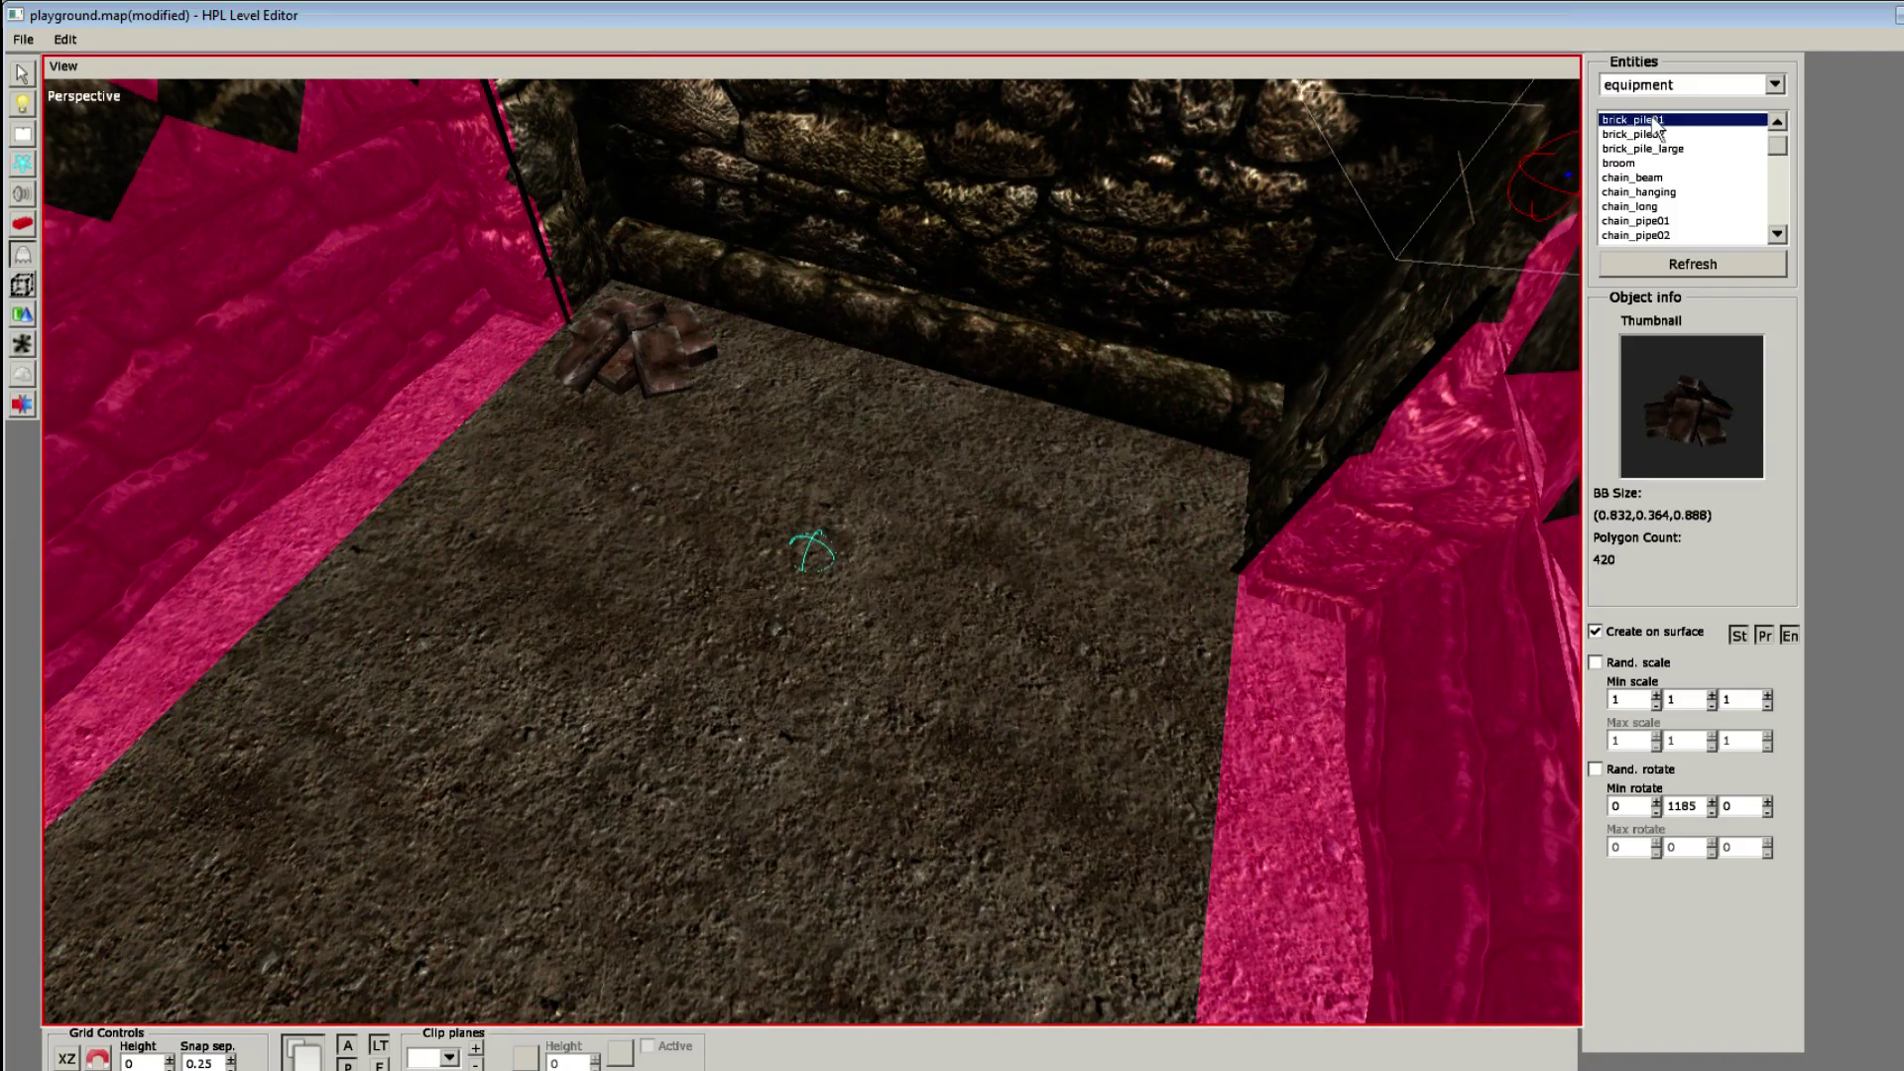
scroll(1156, 515, up, 1)
scroll(1150, 521, up, 2)
click(1147, 525)
Step: Place a second brick_pile01 with Y rotation 1290 right beside the corner brick_pile02 heap, and save the map
scroll(538, 616, up, 3)
click(440, 550)
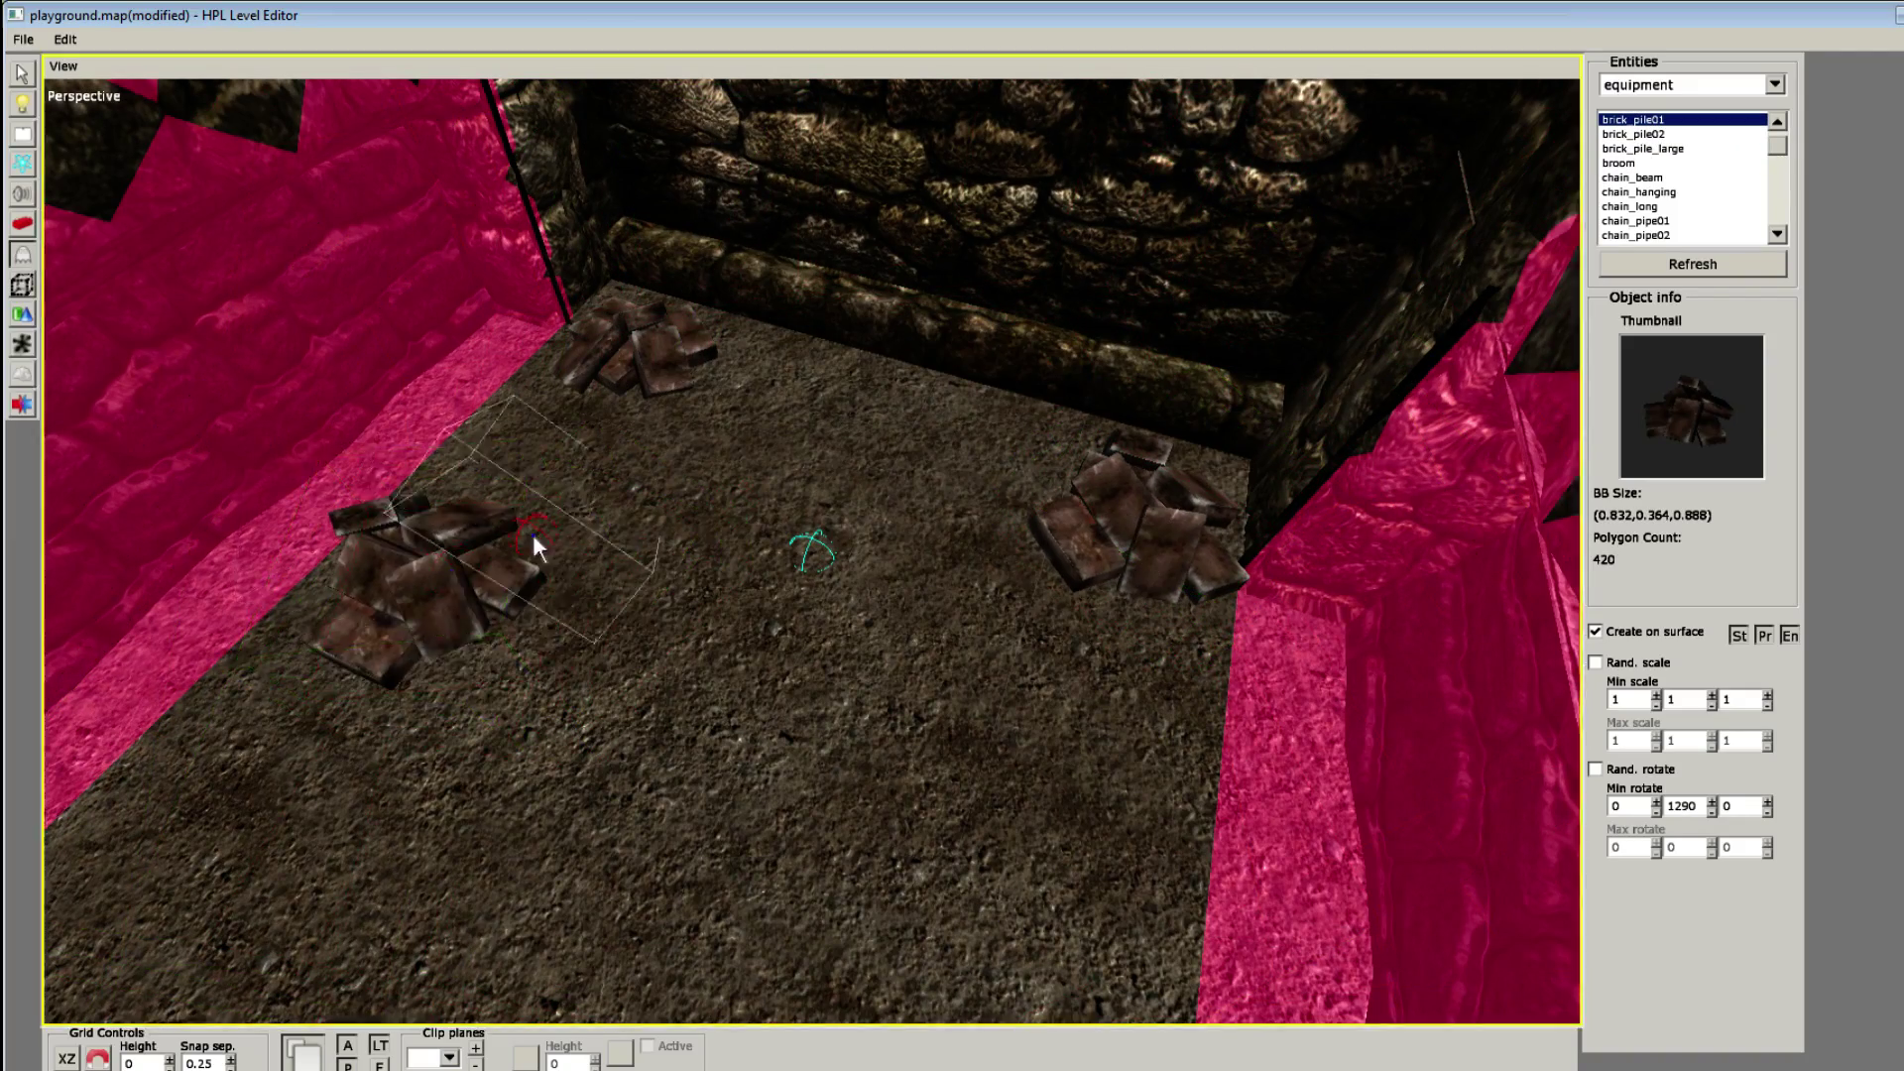
alt+drag(532, 534, 867, 472)
alt+scroll(867, 472, down, 2)
scroll(835, 503, up, 2)
key(ctrl+z)
click(633, 551)
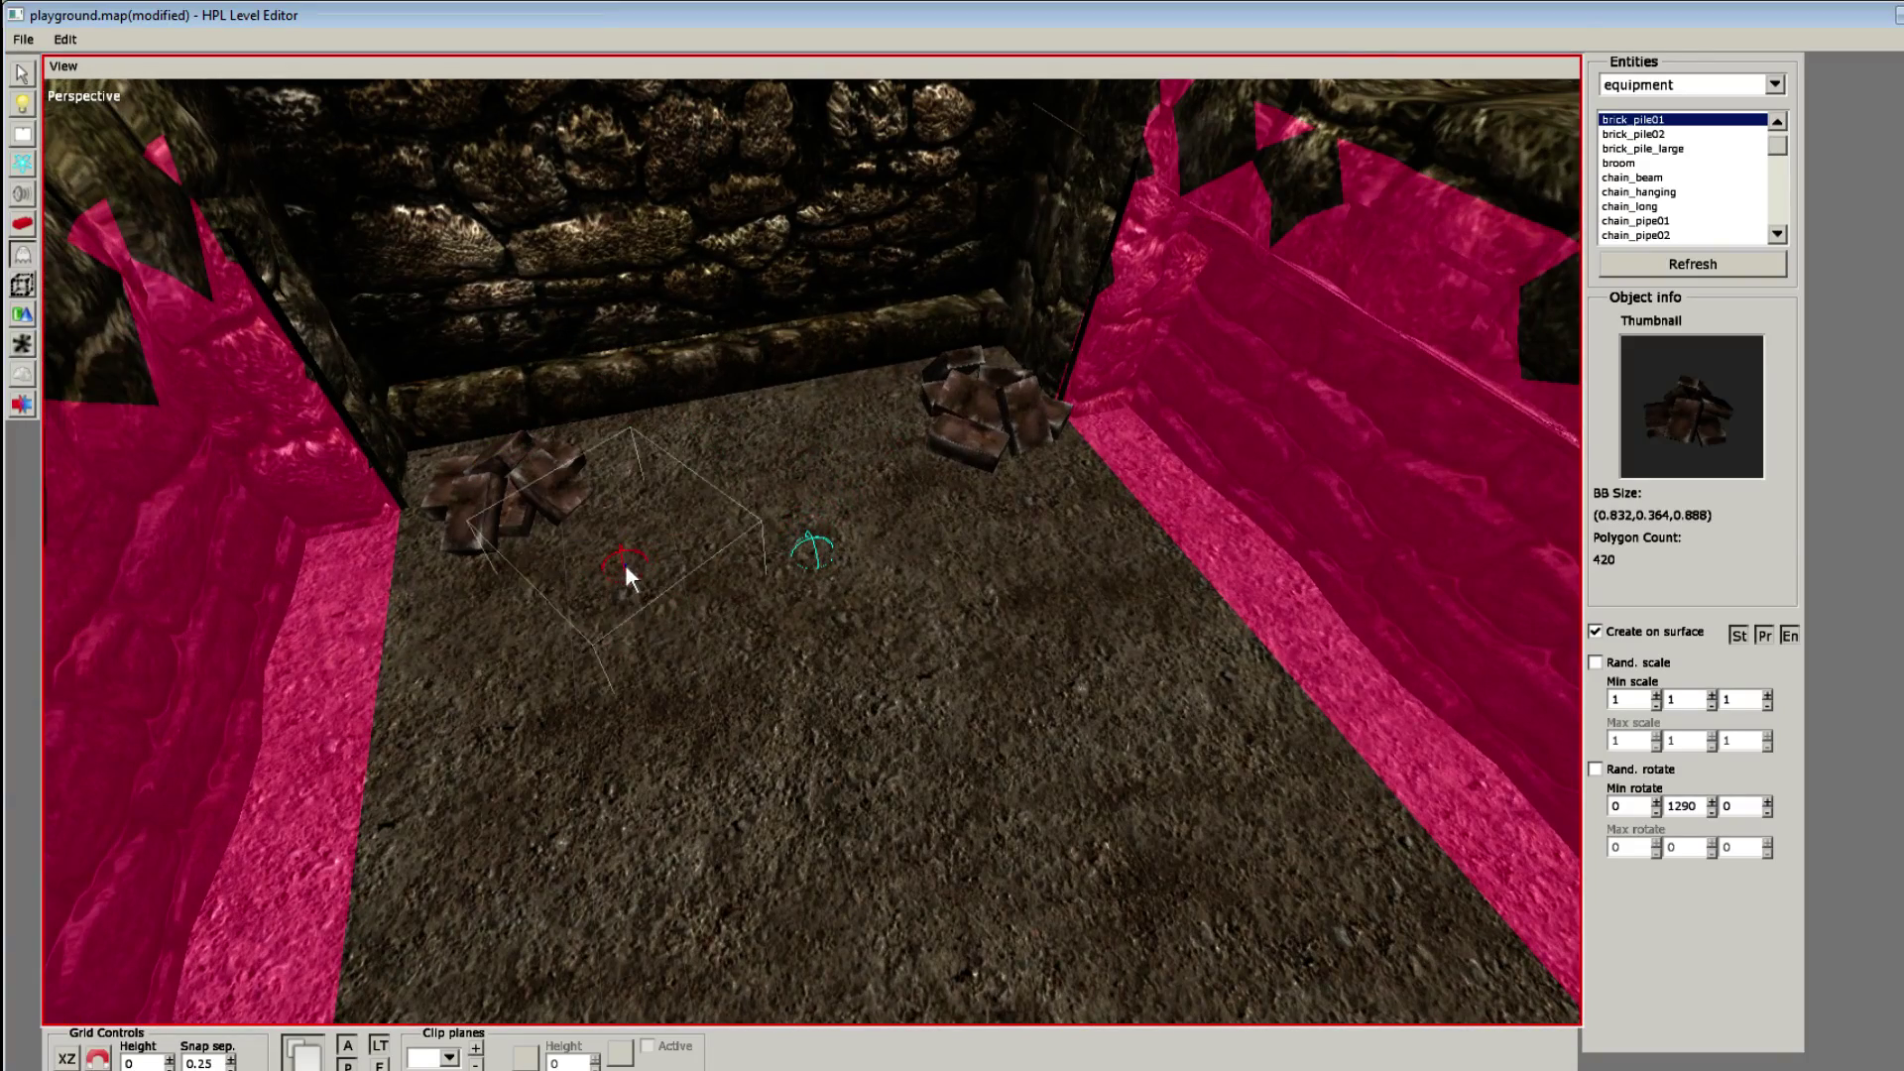
alt+scroll(1070, 430, down, 1)
key(ctrl+s)
Step: Place another brick_pile02 with Y rotation 1350 against the stall's side wall, in front of the existing heaps
scroll(1654, 180, up, 2)
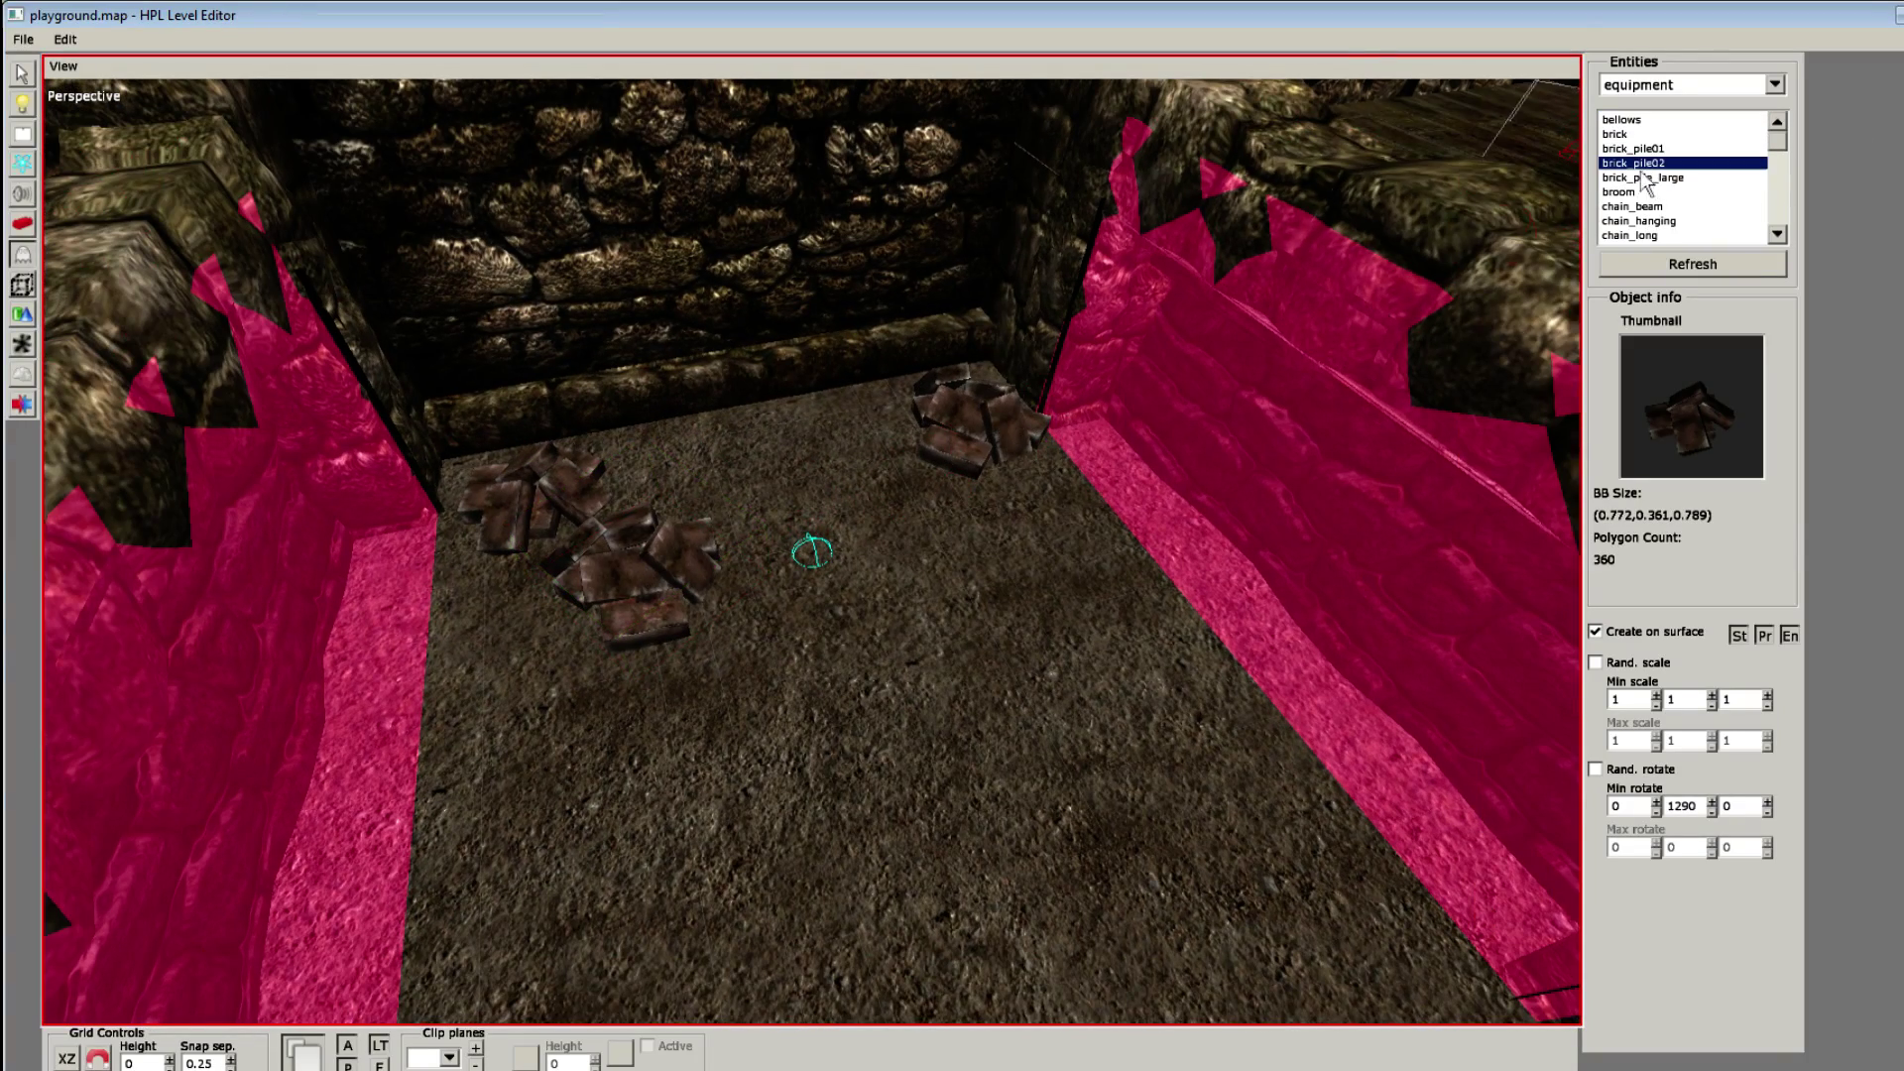
scroll(504, 670, up, 4)
click(501, 674)
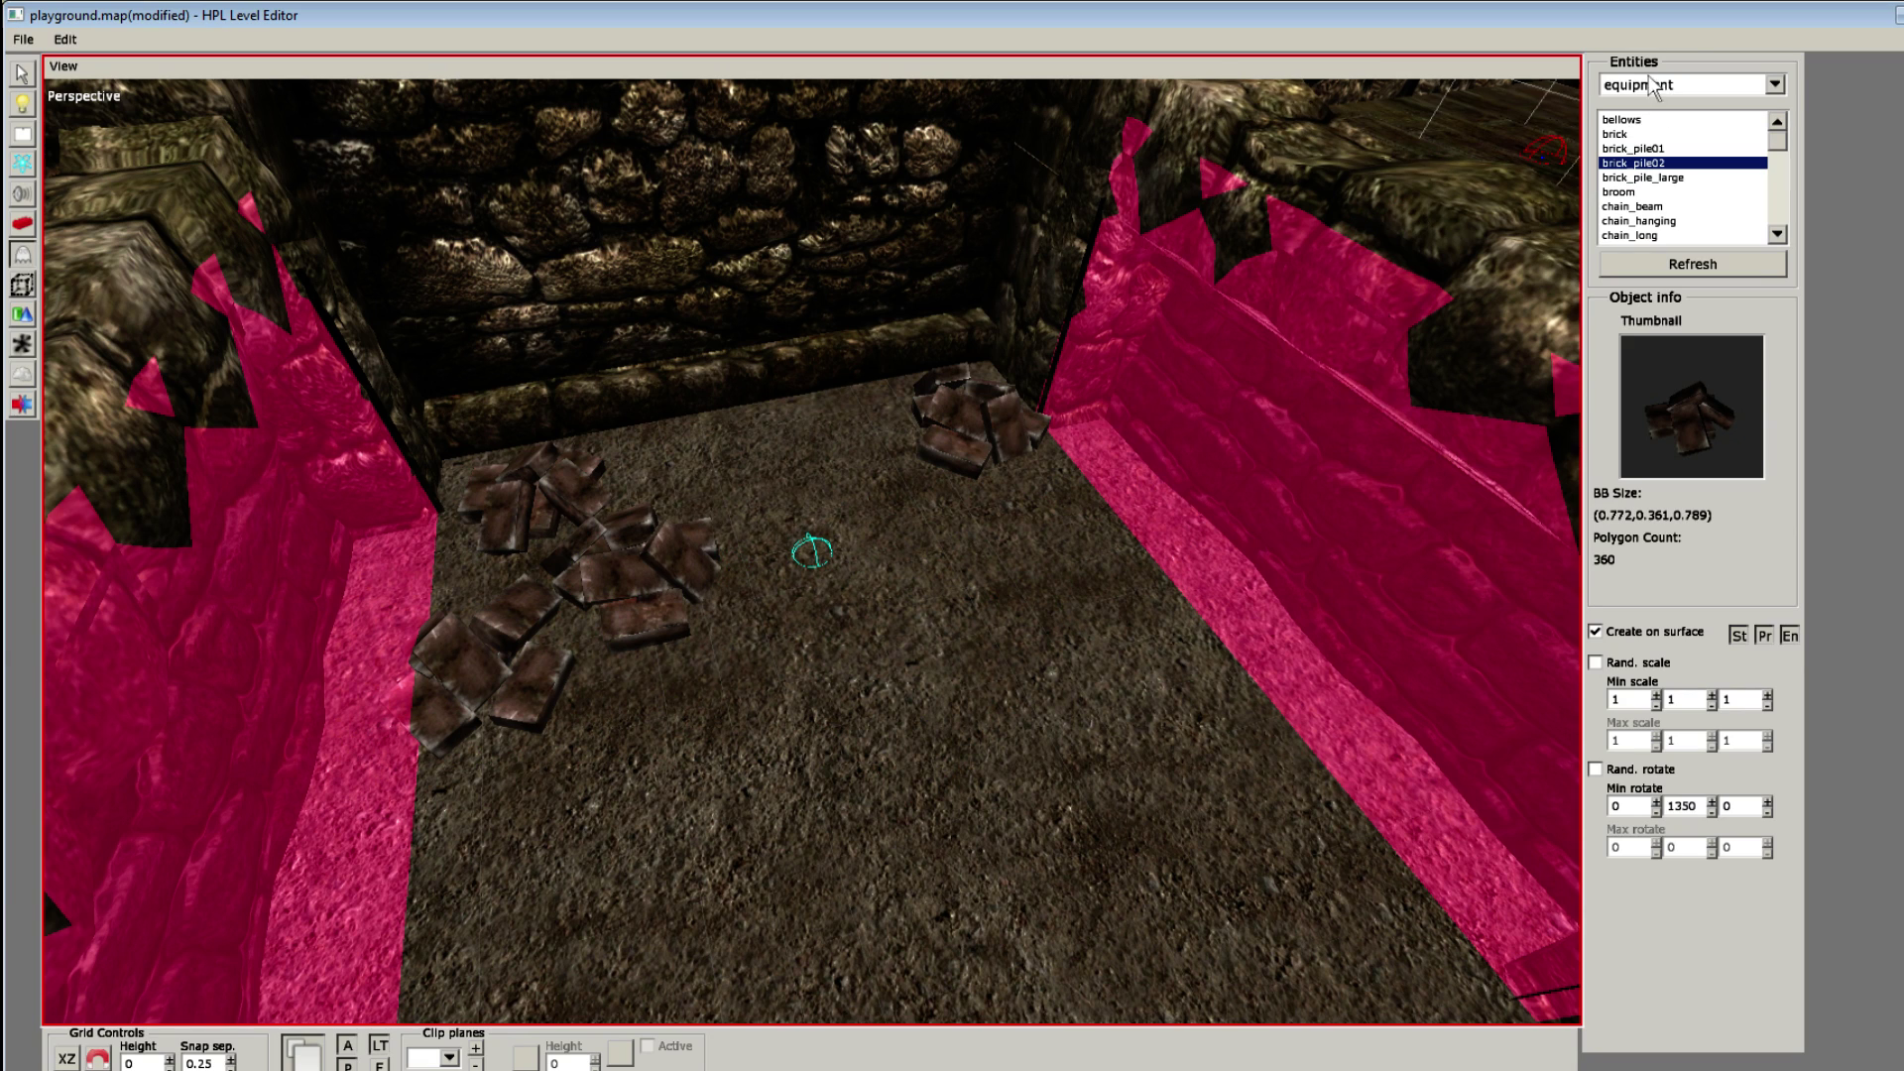
Step: Scatter seven single brick entities at varied rotations across the stall floor and out past the low wall's end
click(1627, 135)
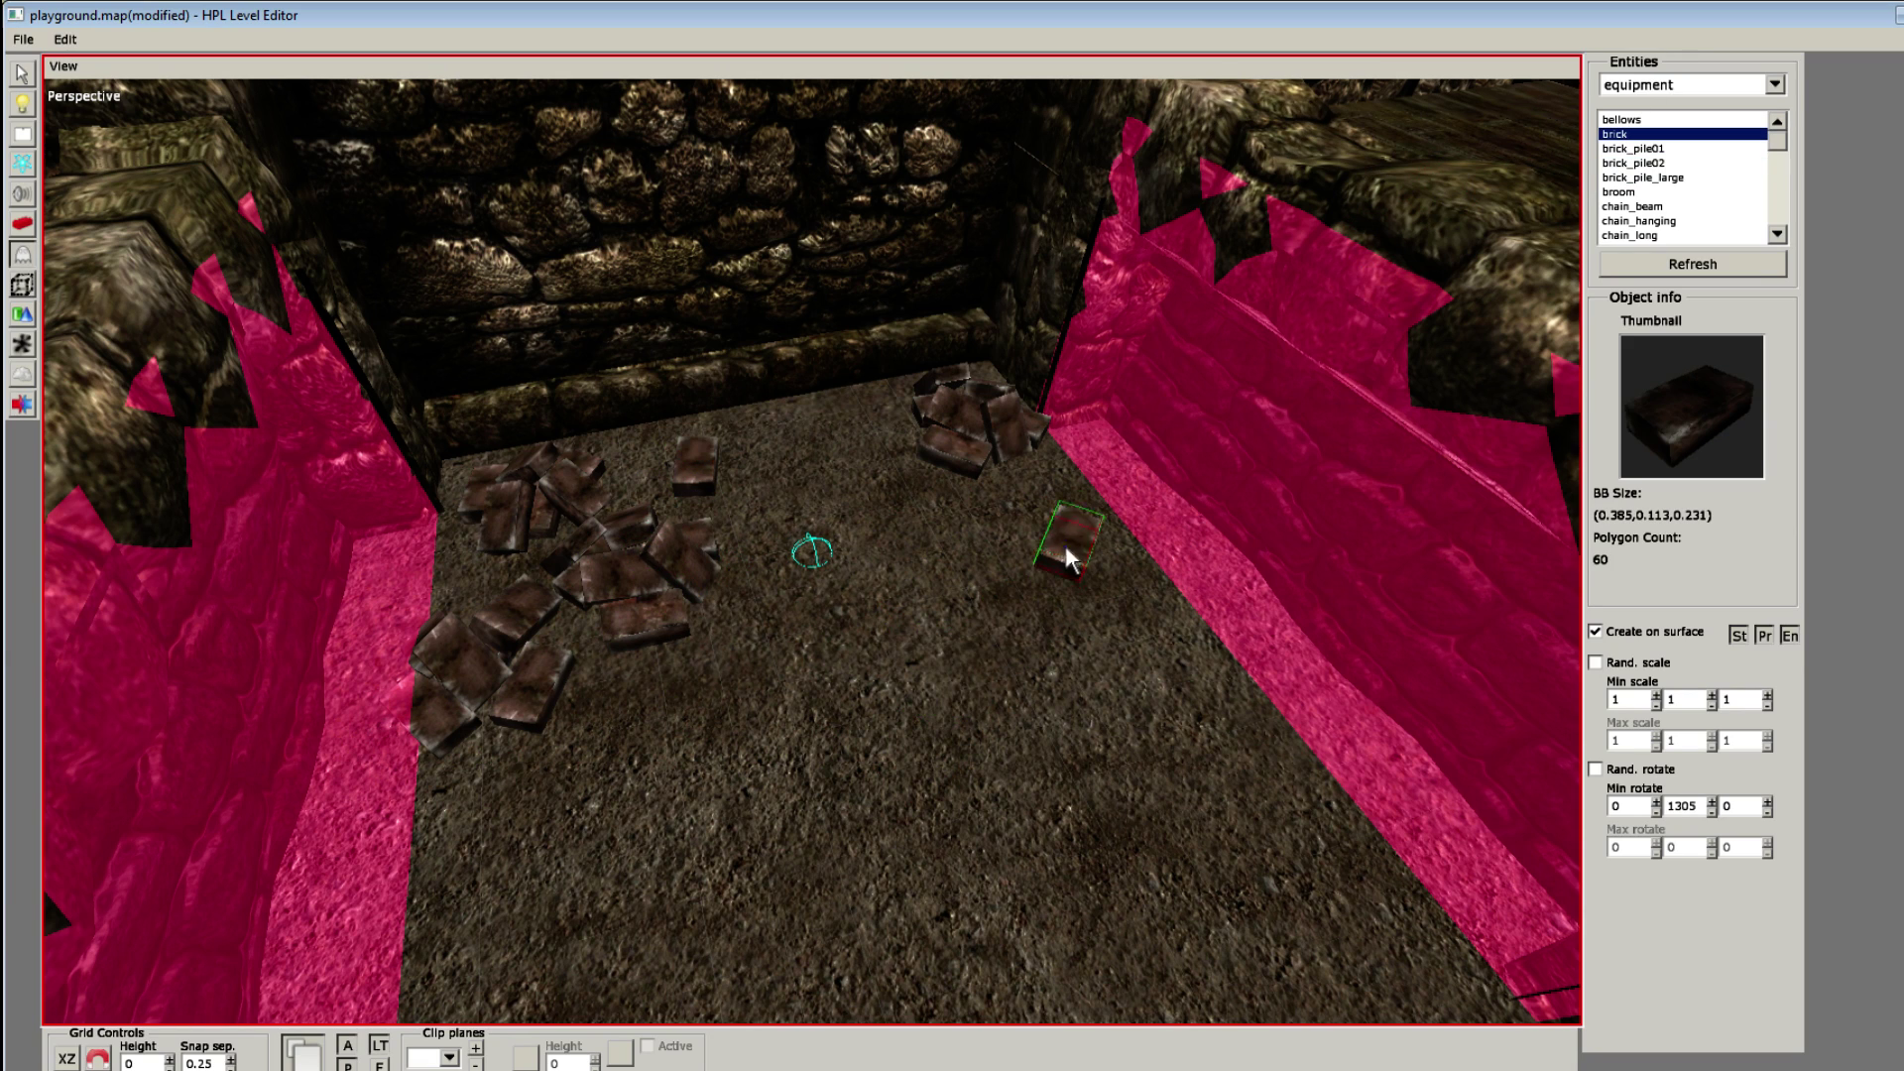
scroll(1051, 516, up, 5)
click(1044, 497)
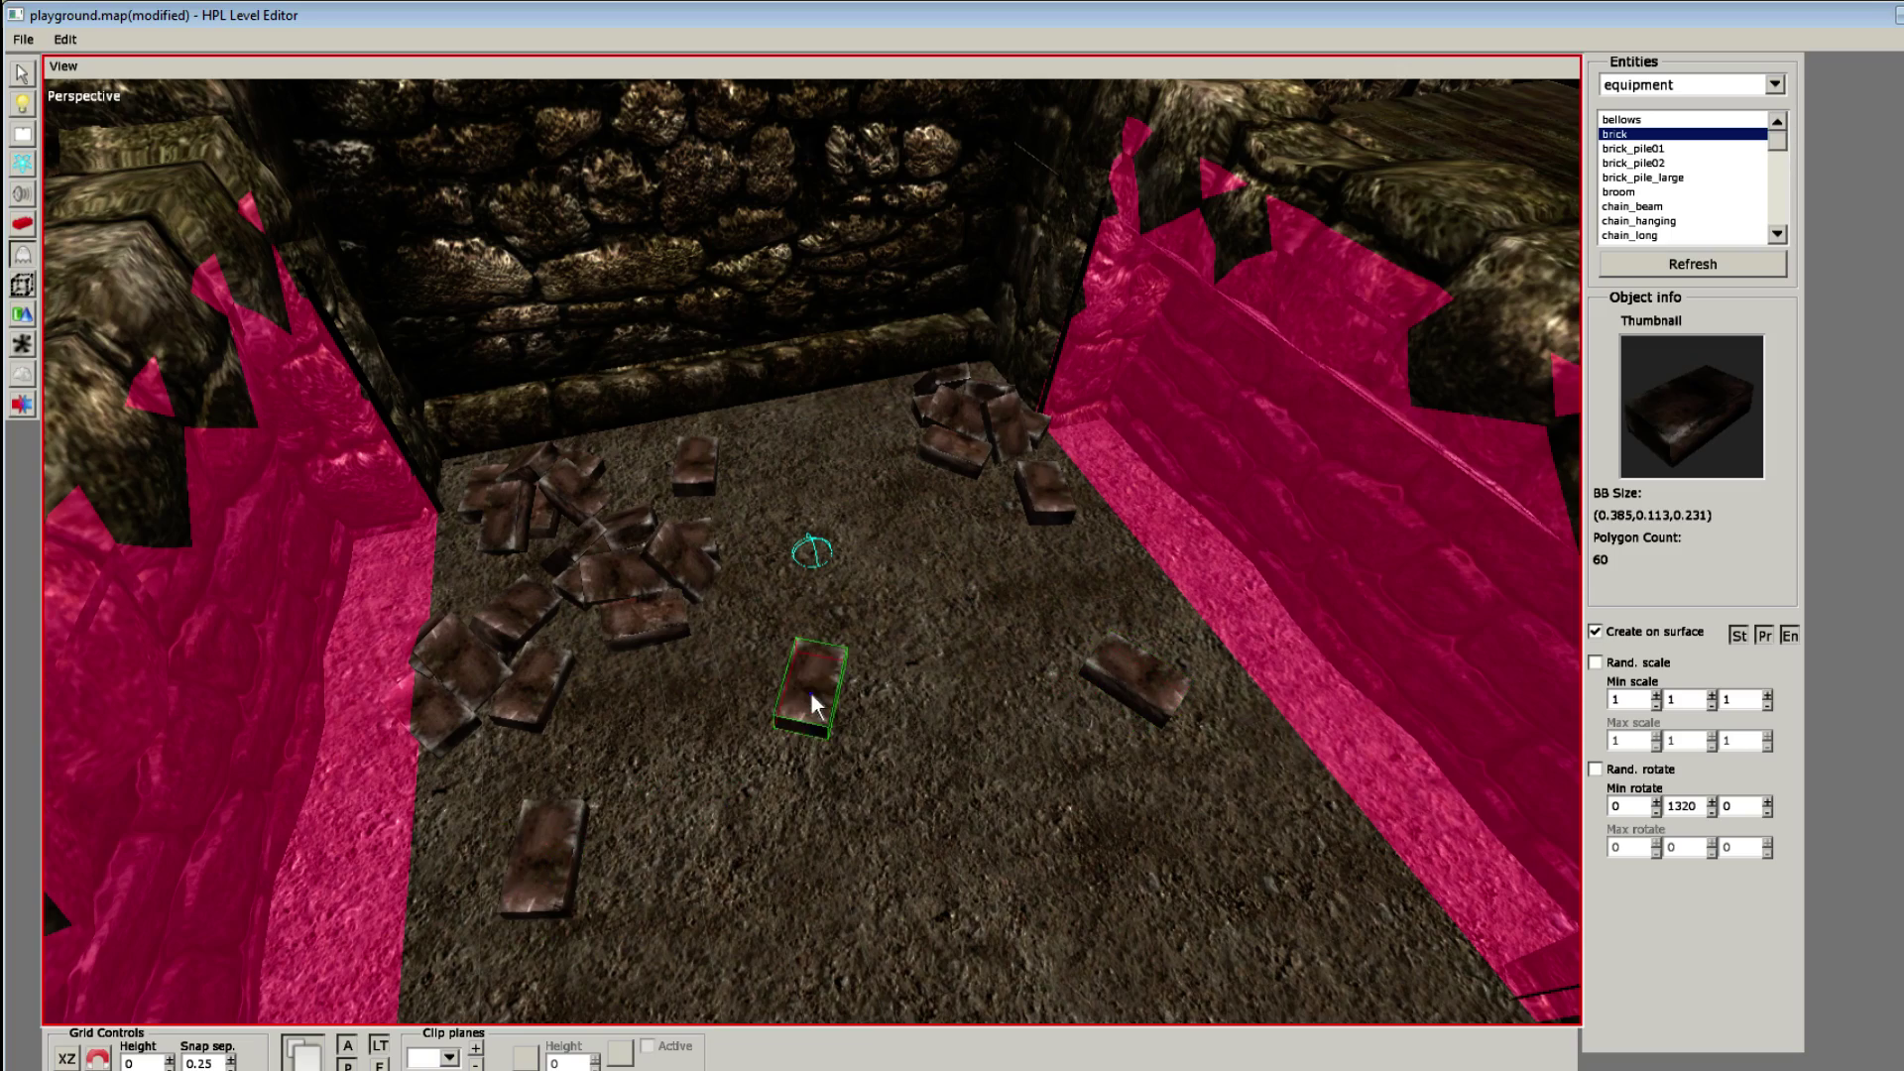
scroll(811, 693, down, 3)
click(812, 692)
alt+drag(784, 700, 1117, 758)
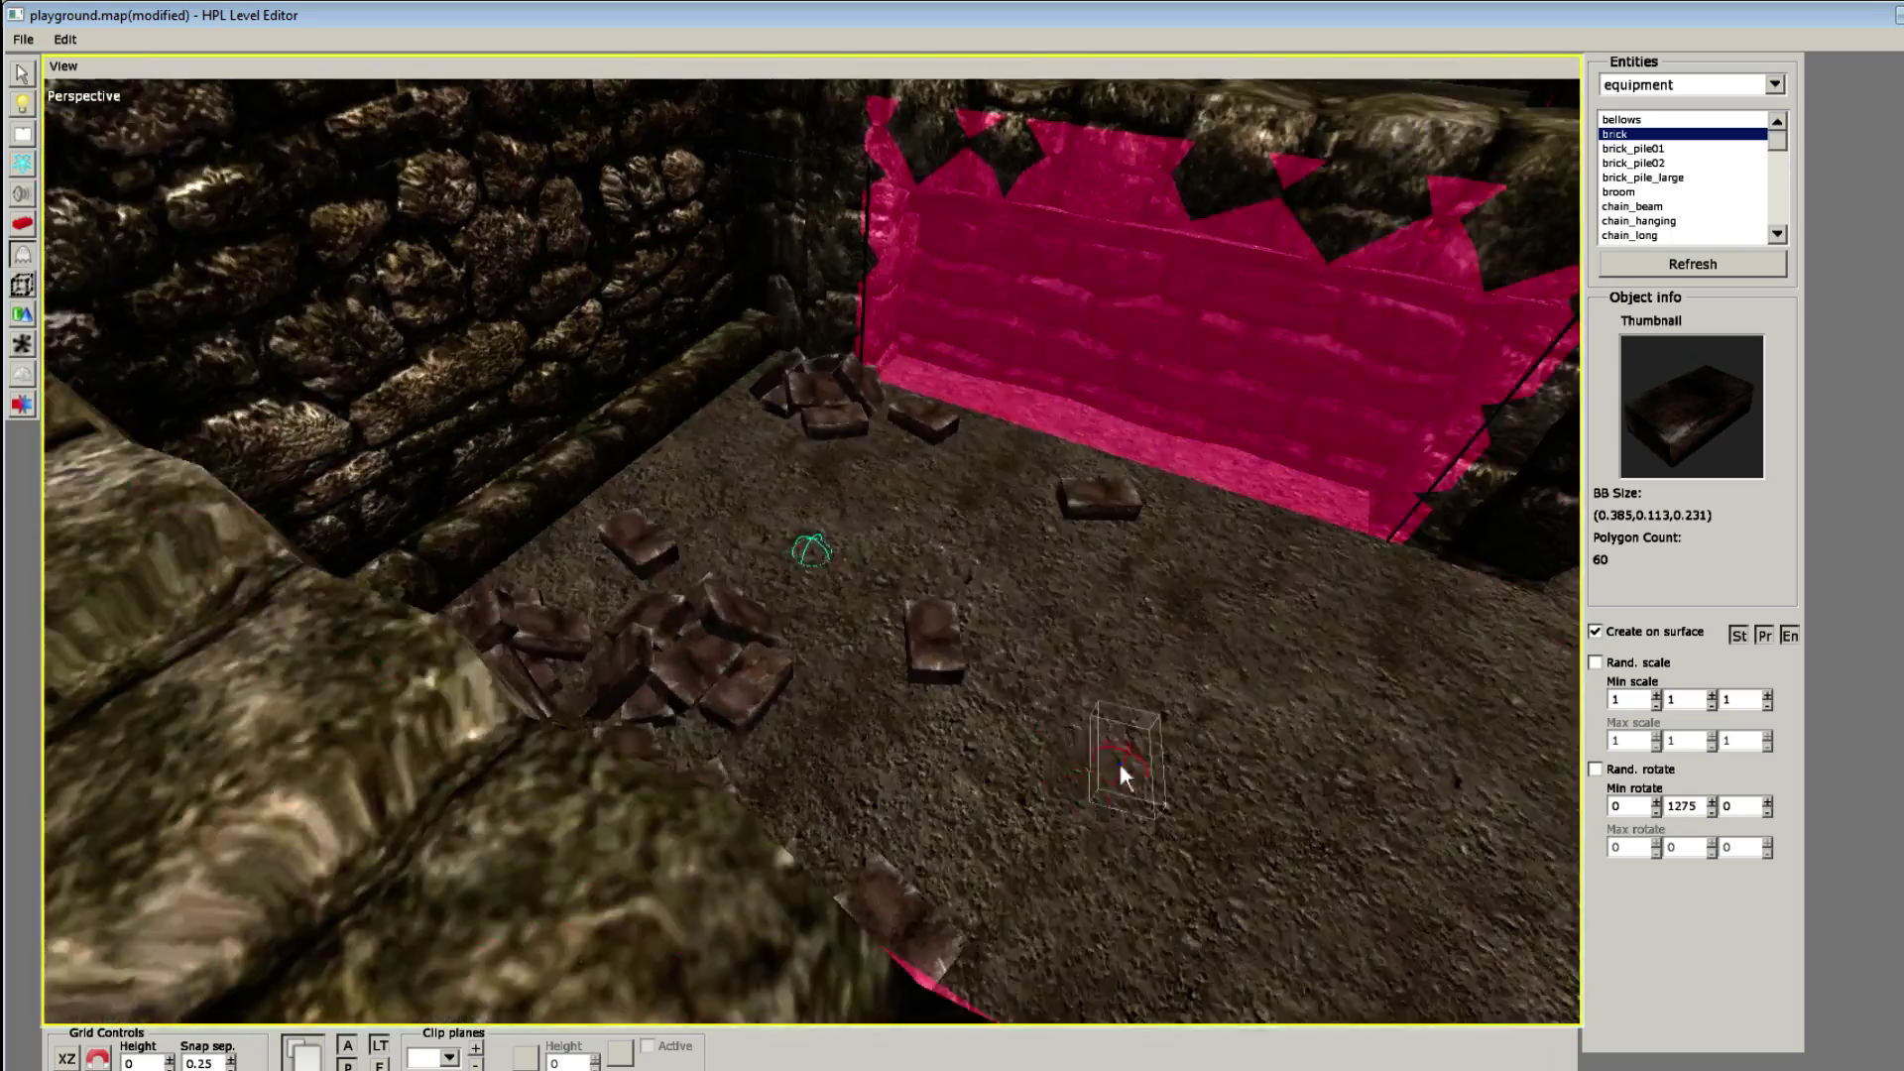
middle_drag(1119, 764, 1077, 587)
scroll(1306, 586, up, 4)
click(1305, 586)
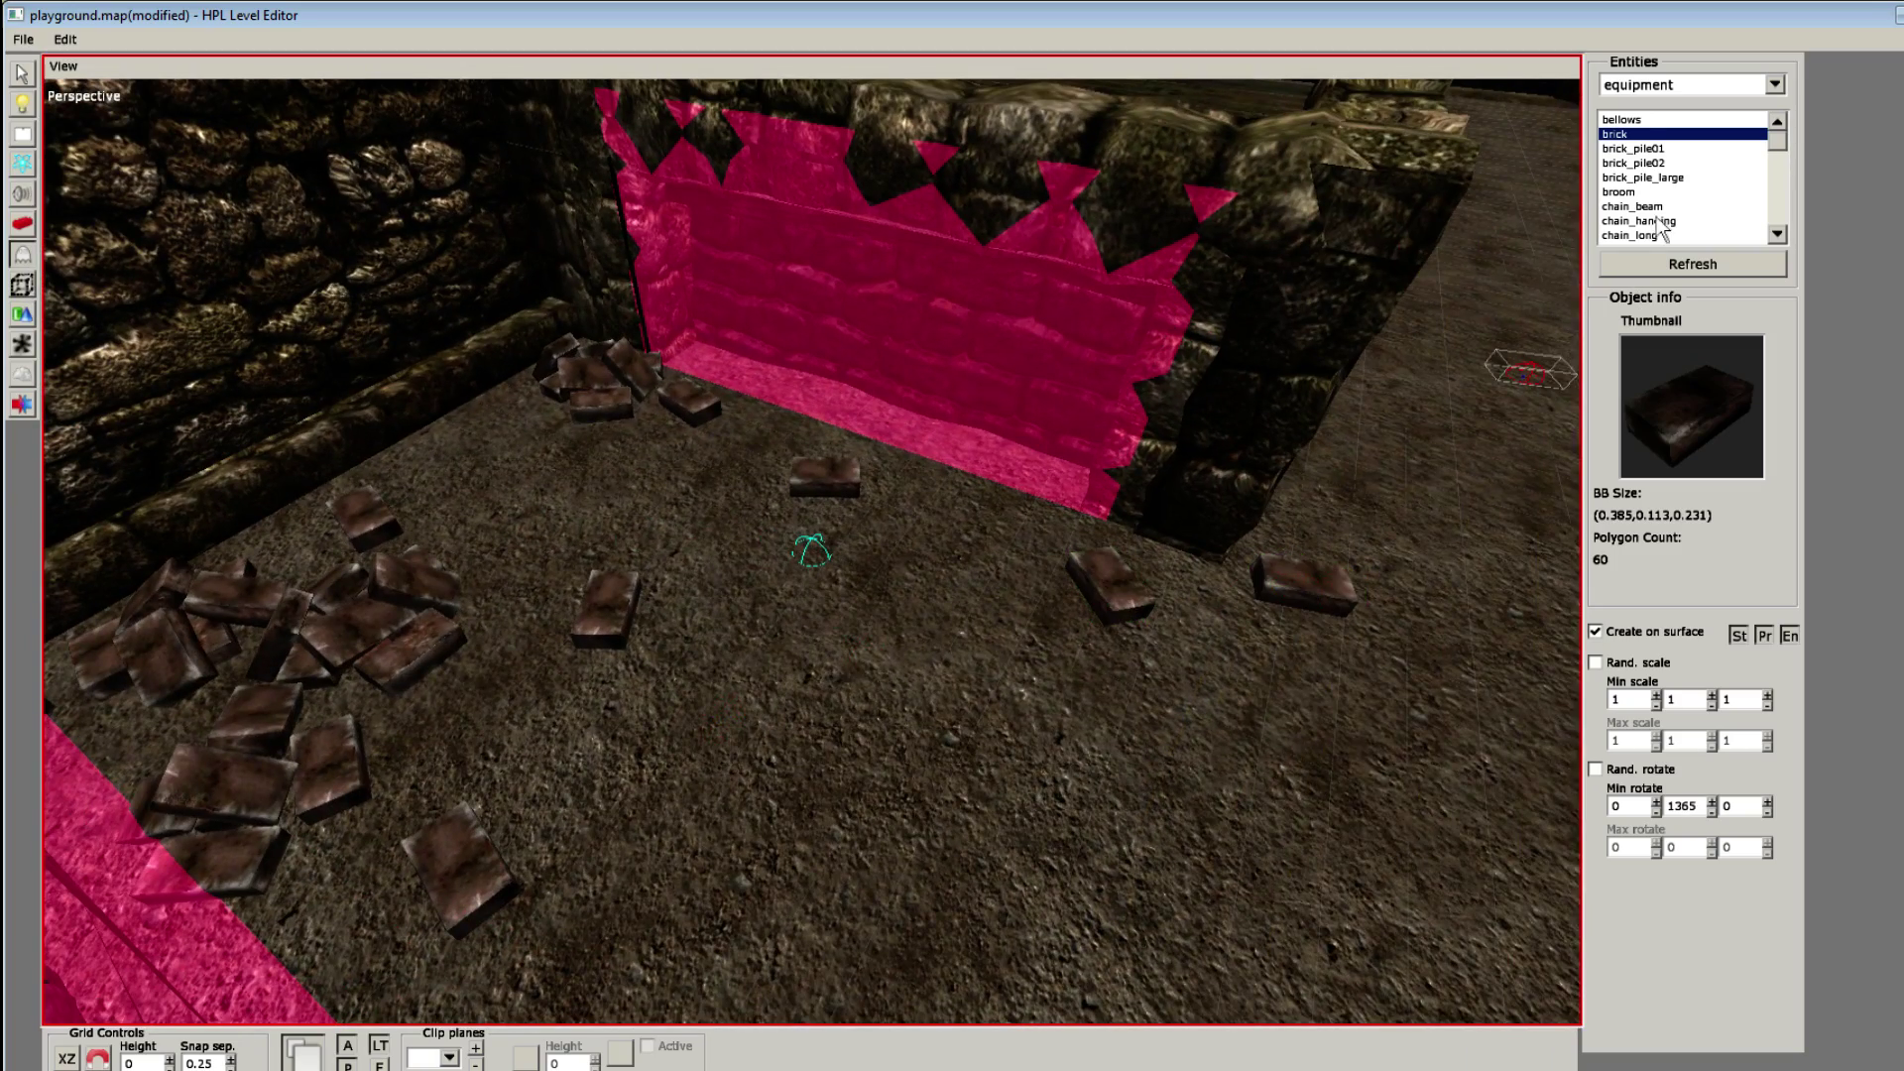
Step: Place bellows on the shelf board above the saw and save the map
click(1619, 120)
middle_drag(1458, 396, 861, 557)
scroll(1148, 504, up, 2)
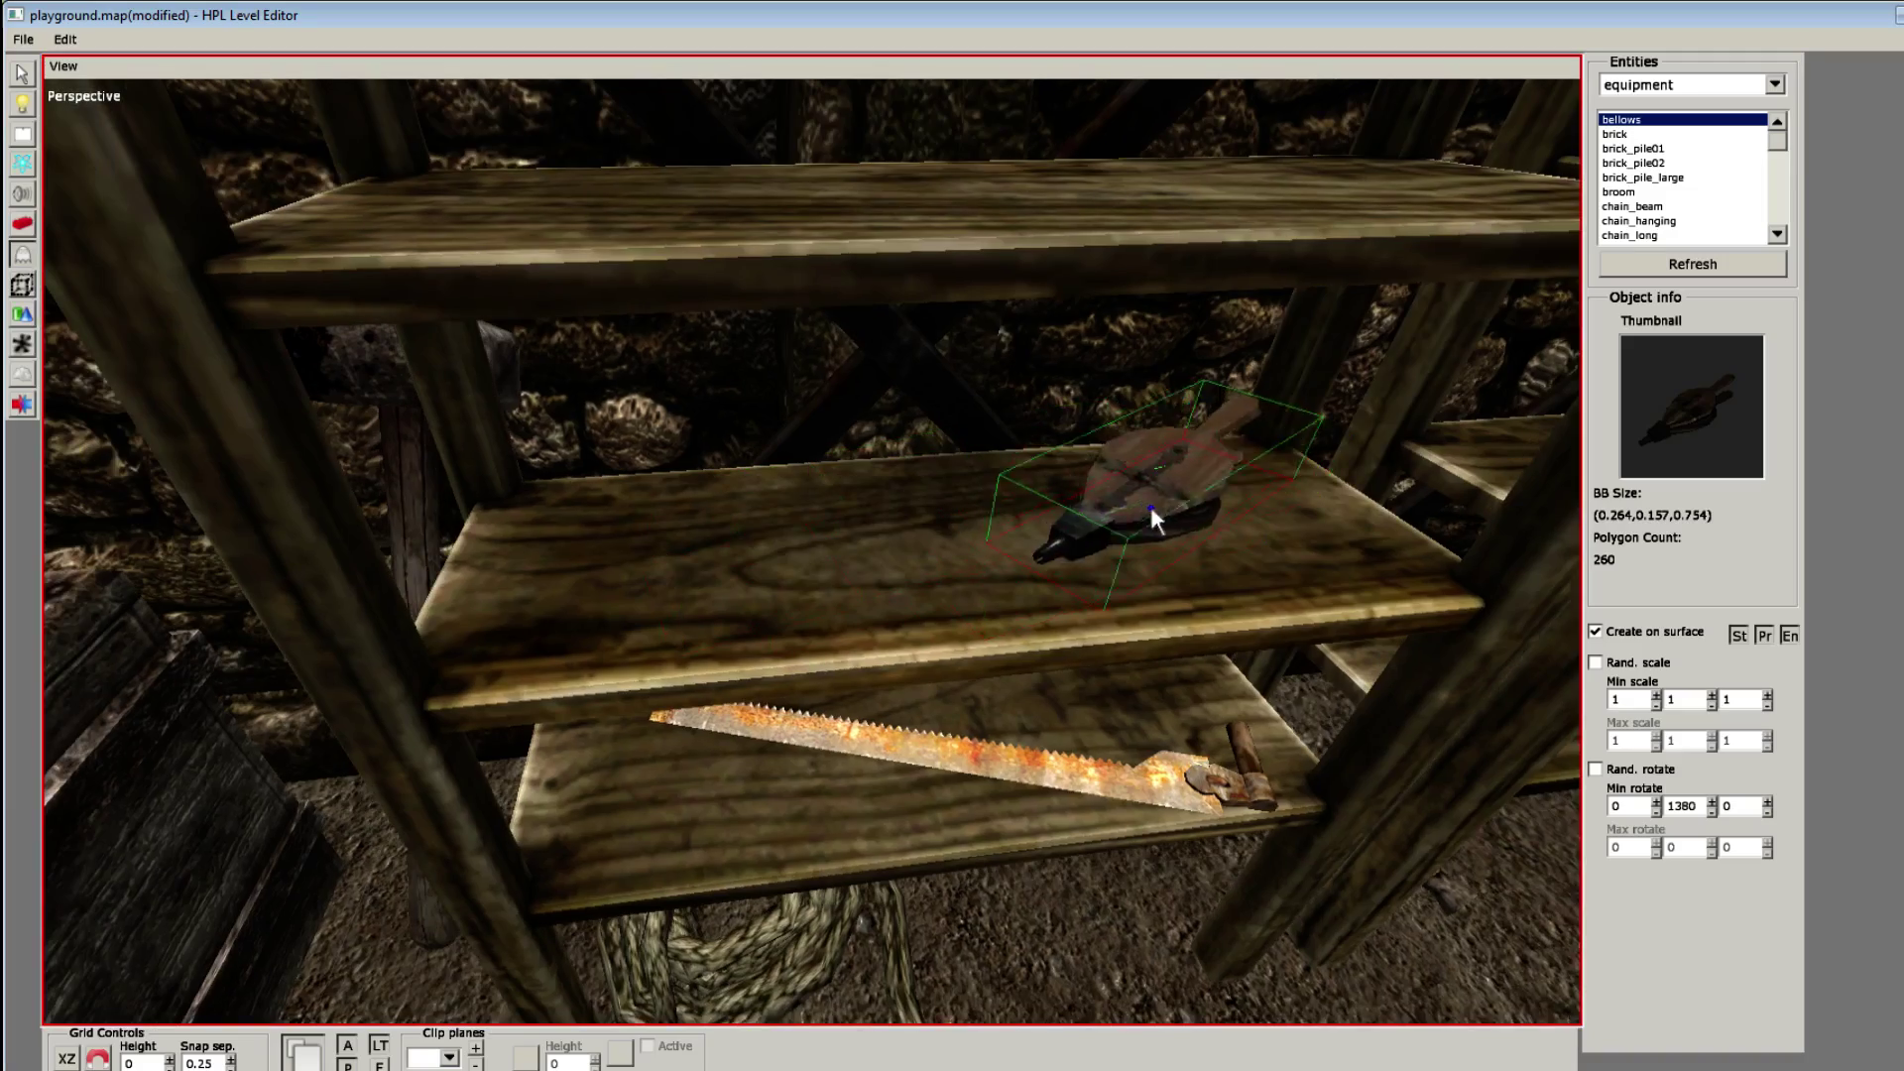
click(1198, 515)
scroll(1079, 507, down, 5)
key(ctrl+s)
Step: Look over the furnished room and browse the equipment entities for further props
scroll(1079, 503, down, 3)
middle_drag(1079, 504, 954, 503)
scroll(913, 456, up, 4)
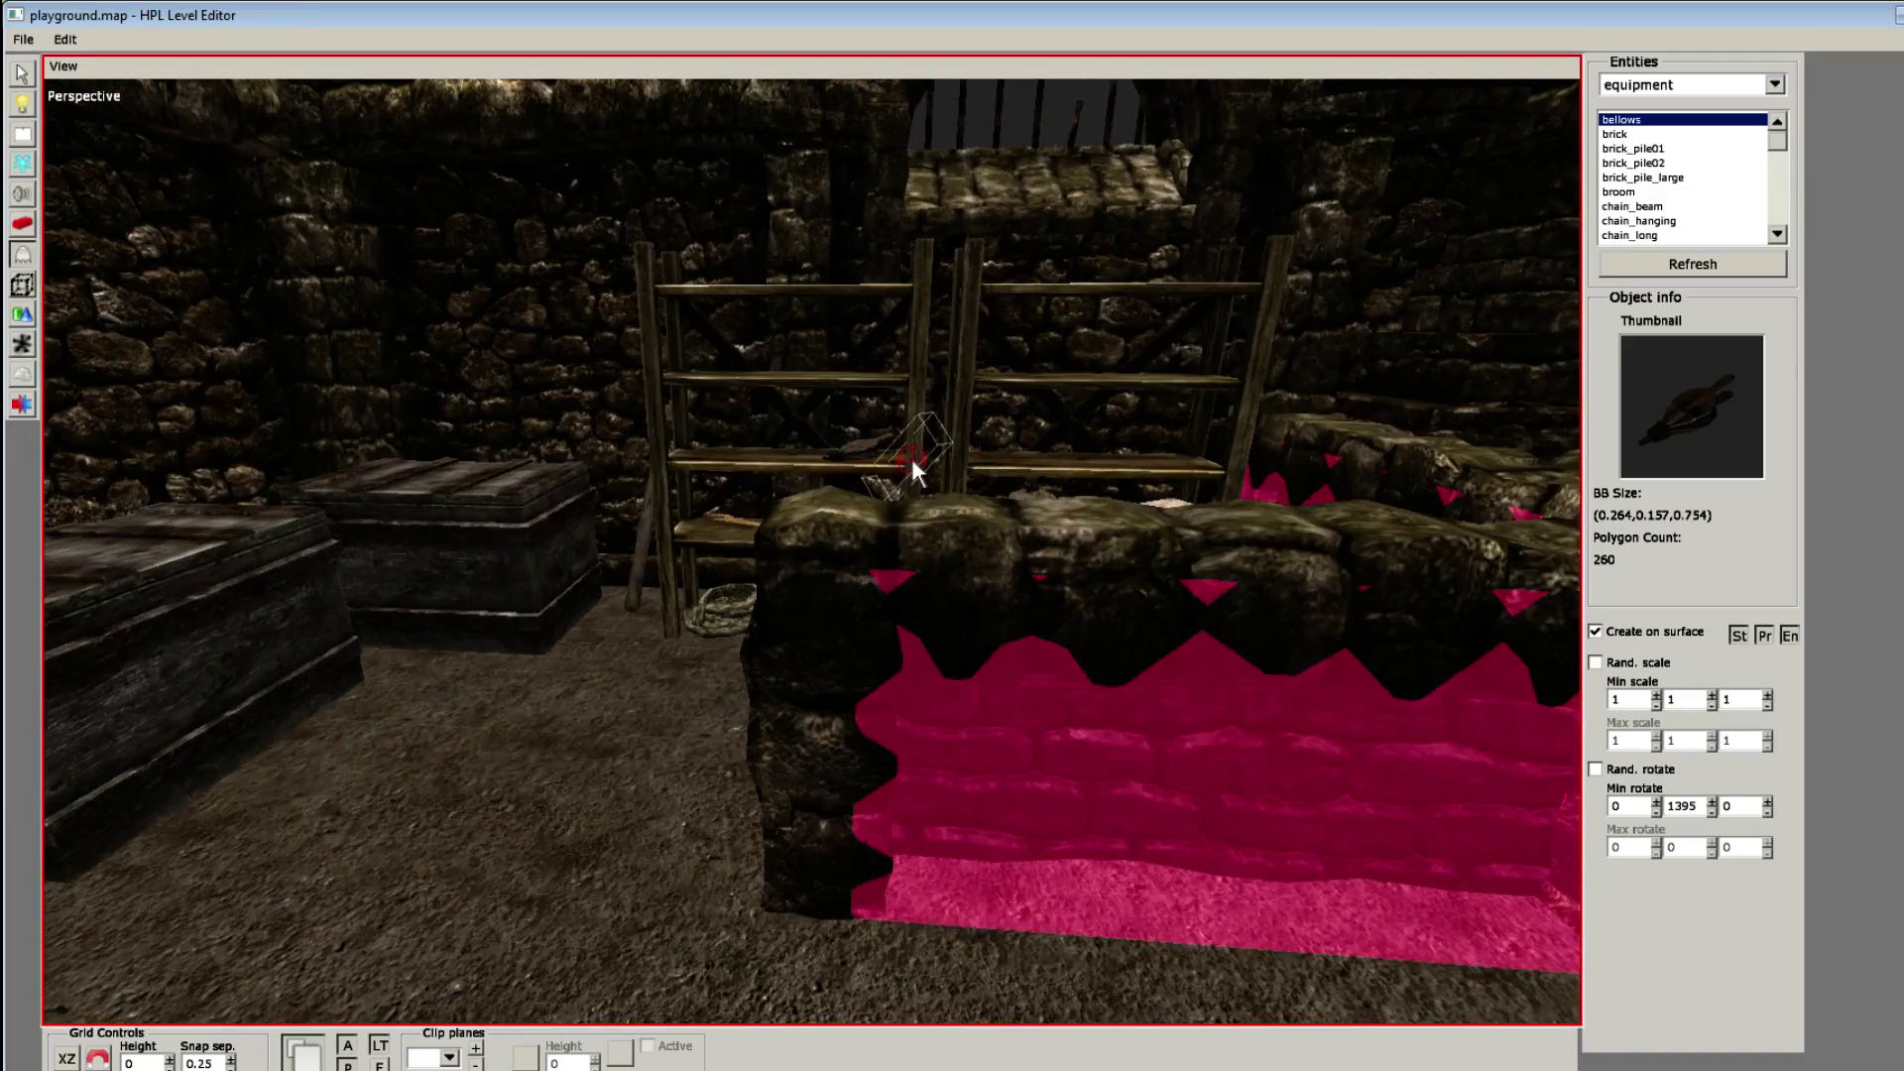
scroll(938, 435, down, 3)
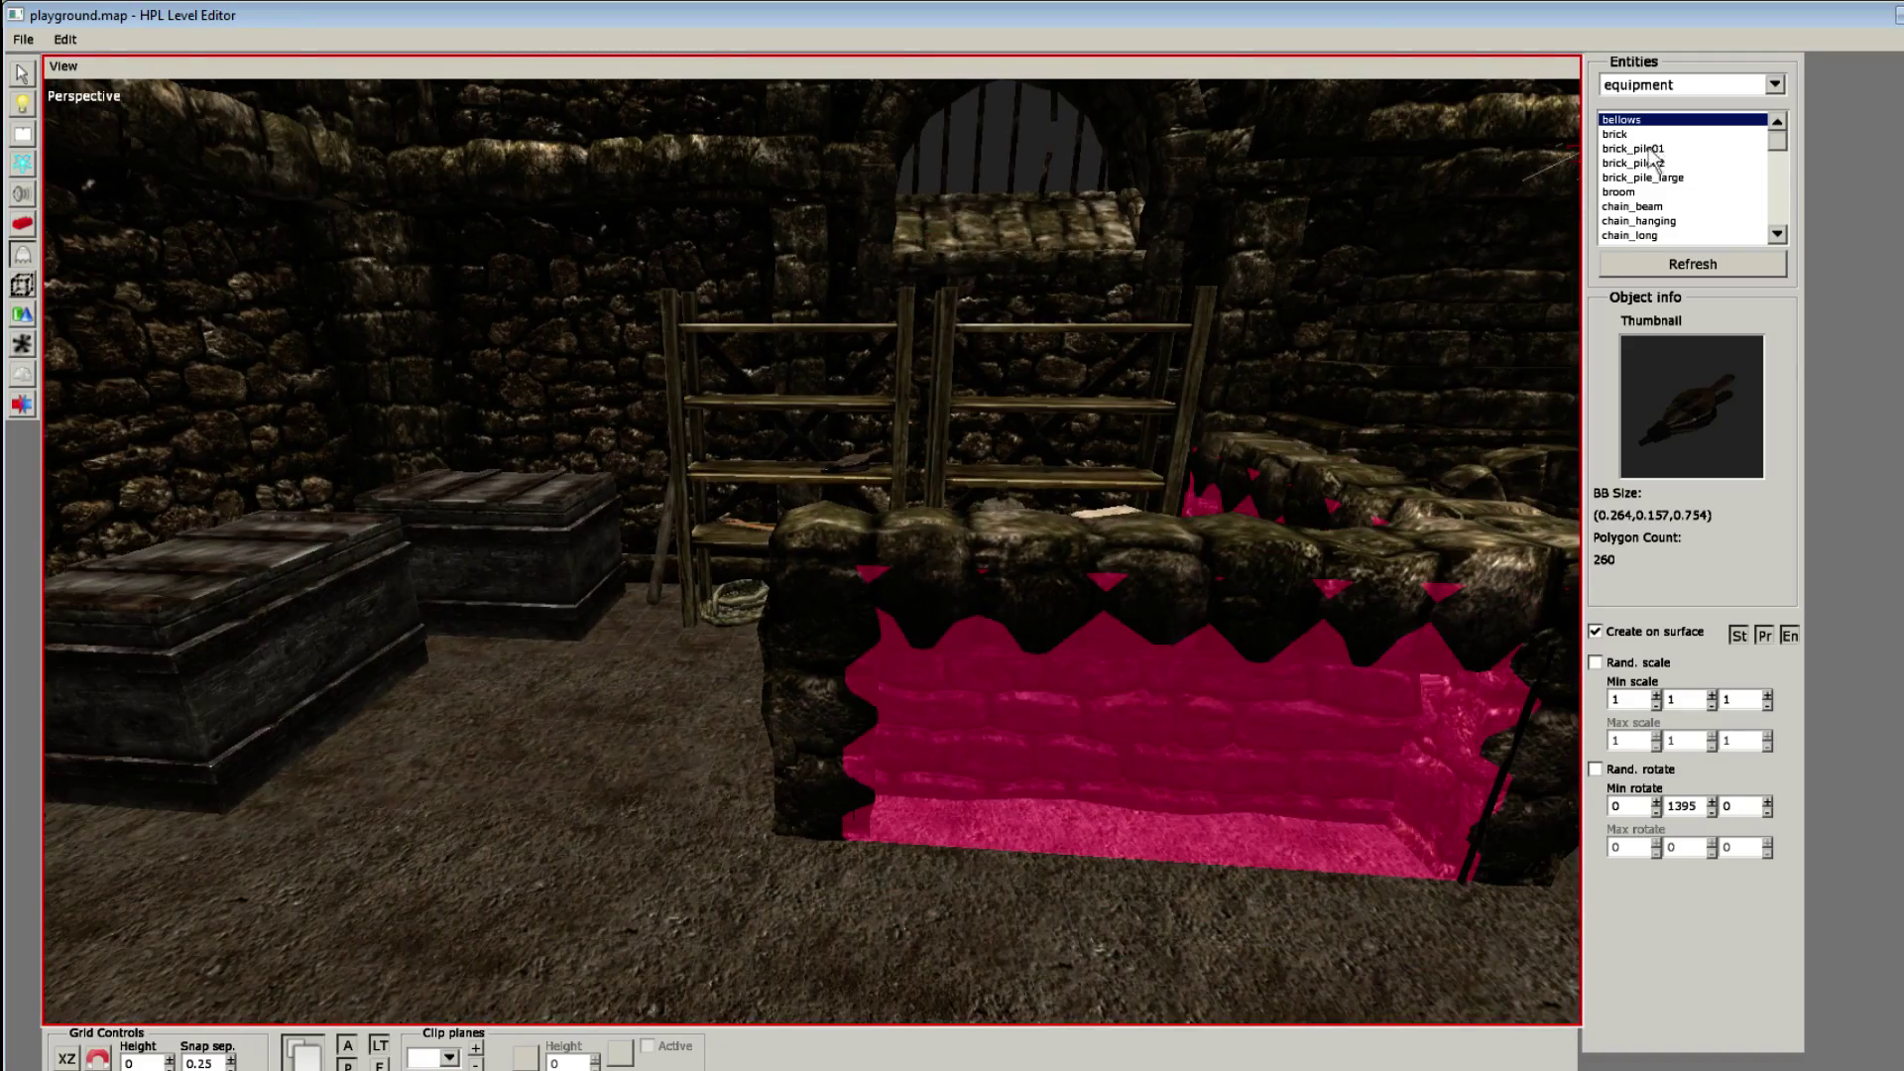
scroll(1651, 151, down, 4)
click(1606, 162)
scroll(1617, 157, up, 3)
click(1628, 150)
scroll(1646, 144, down, 8)
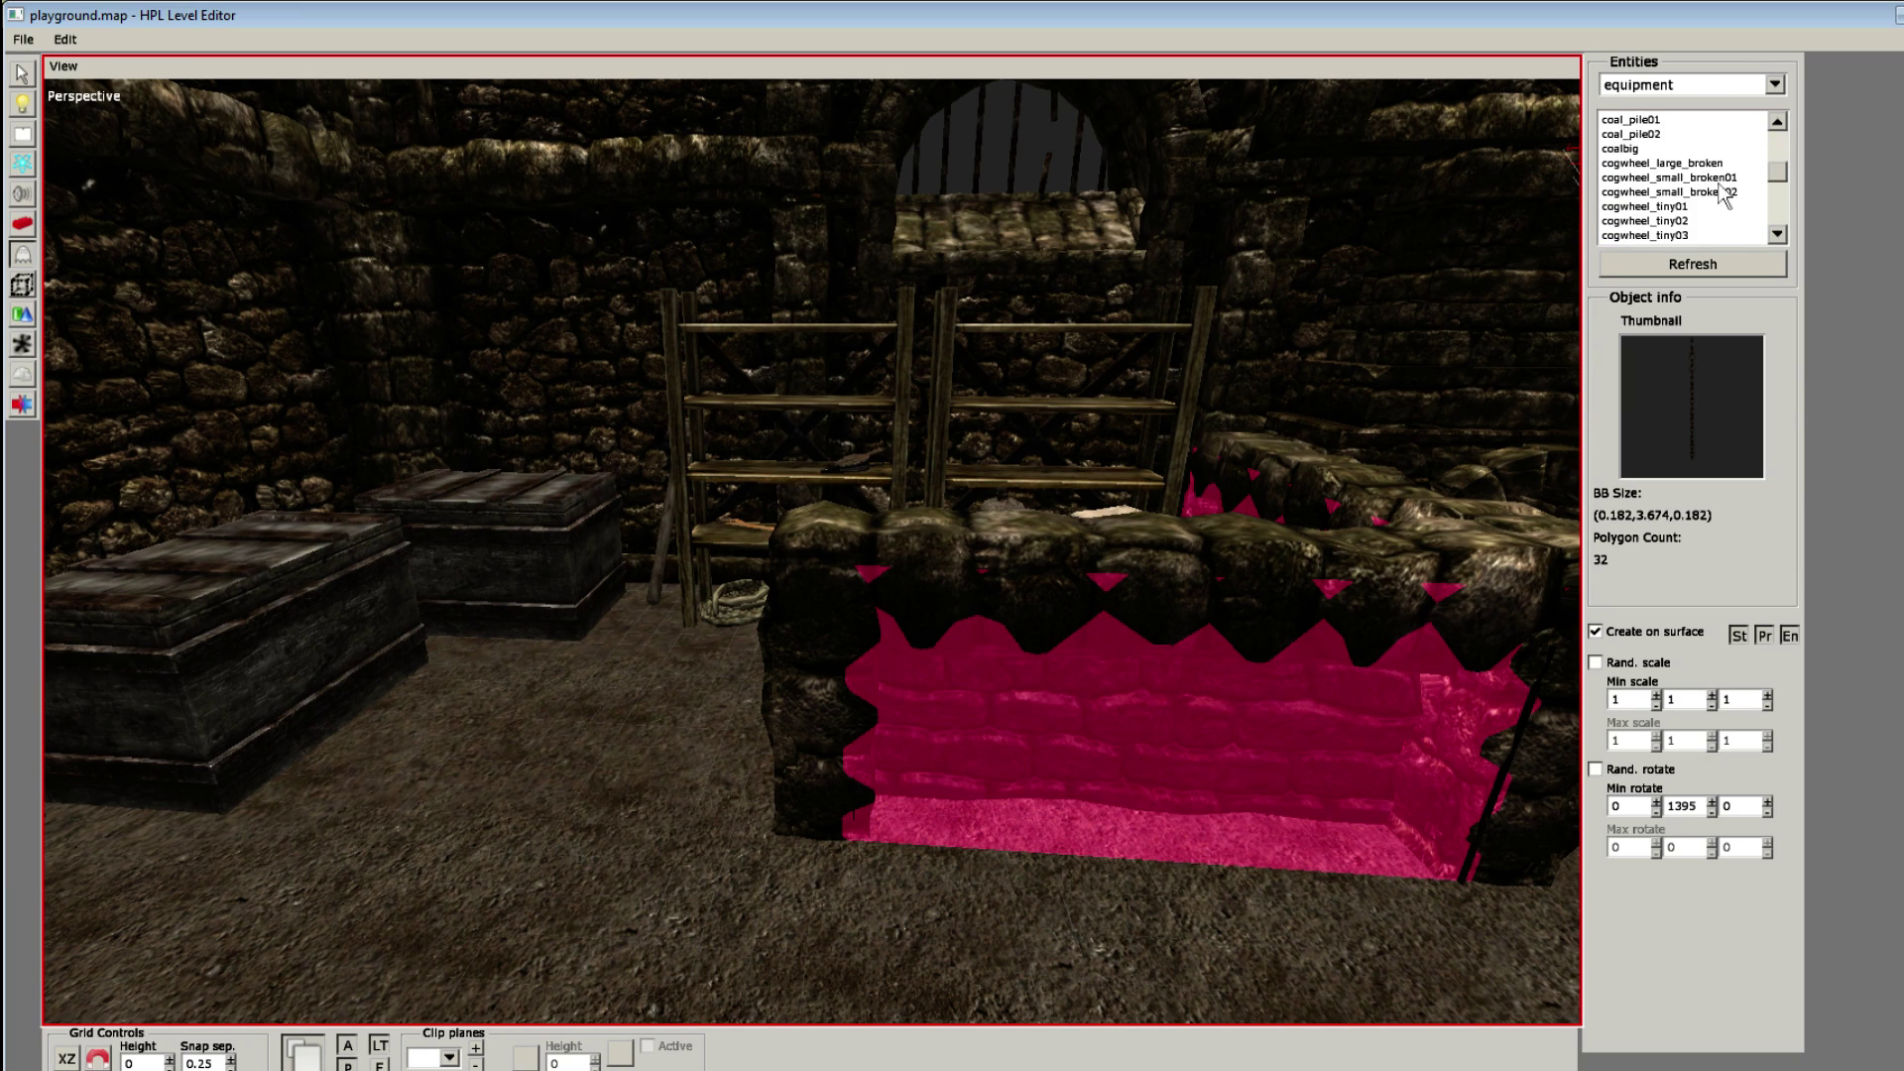
scroll(1686, 198, up, 3)
Step: Switch to the cages entity category and try cage_01 on the floor near the chests
click(1778, 83)
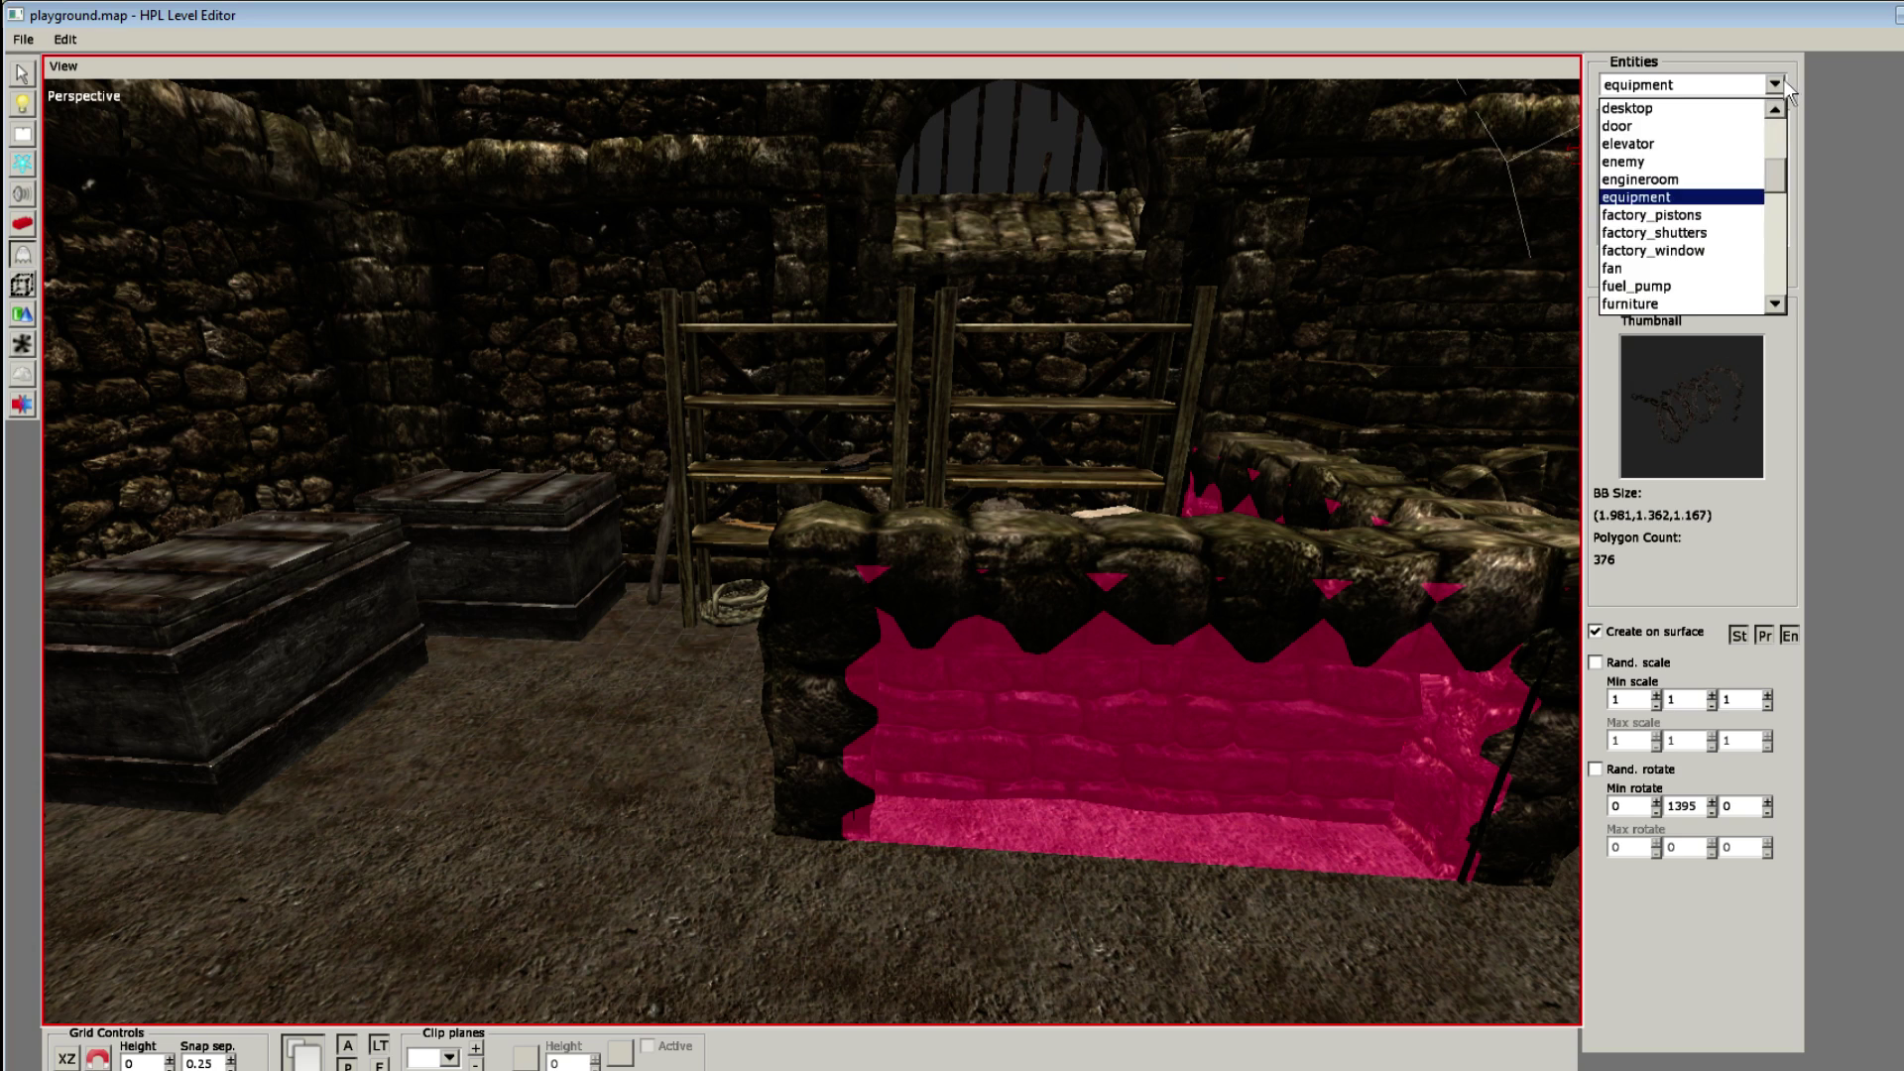
scroll(1701, 168, up, 3)
scroll(1705, 163, up, 3)
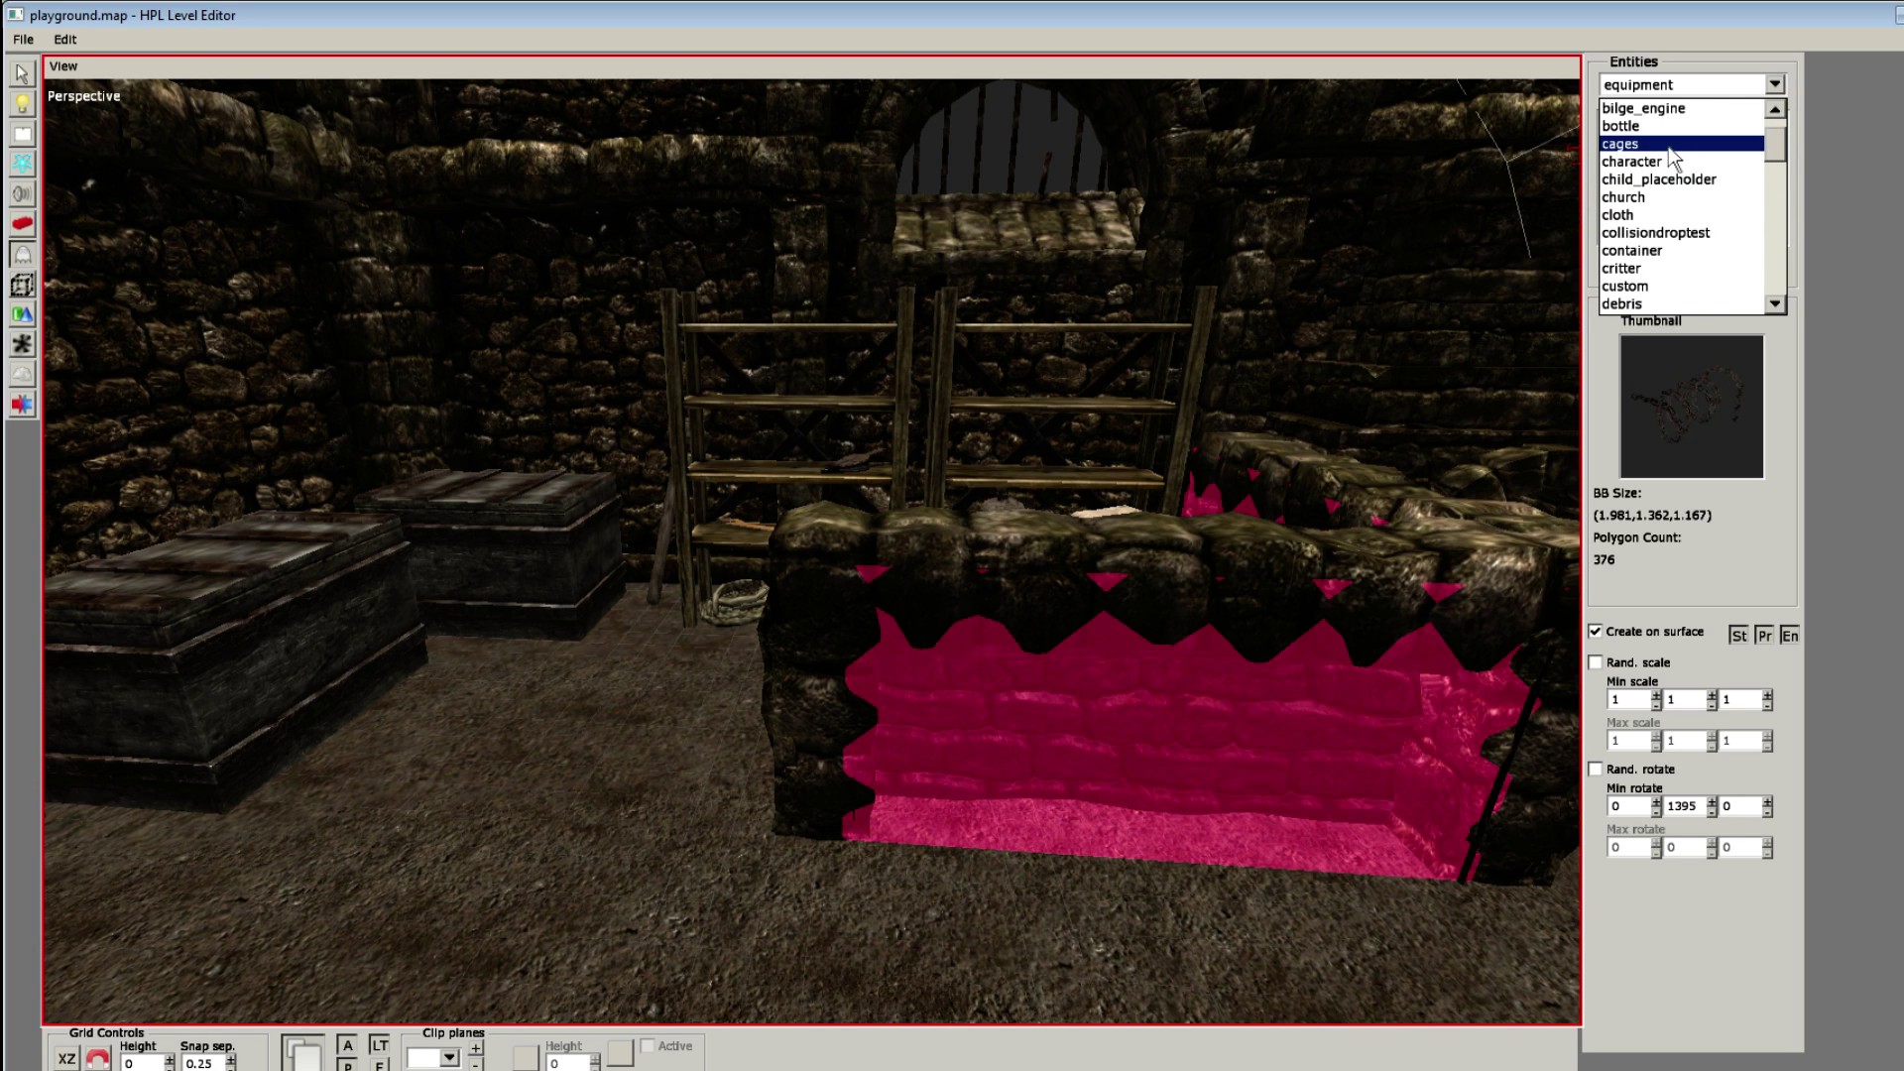
click(1670, 146)
click(1673, 149)
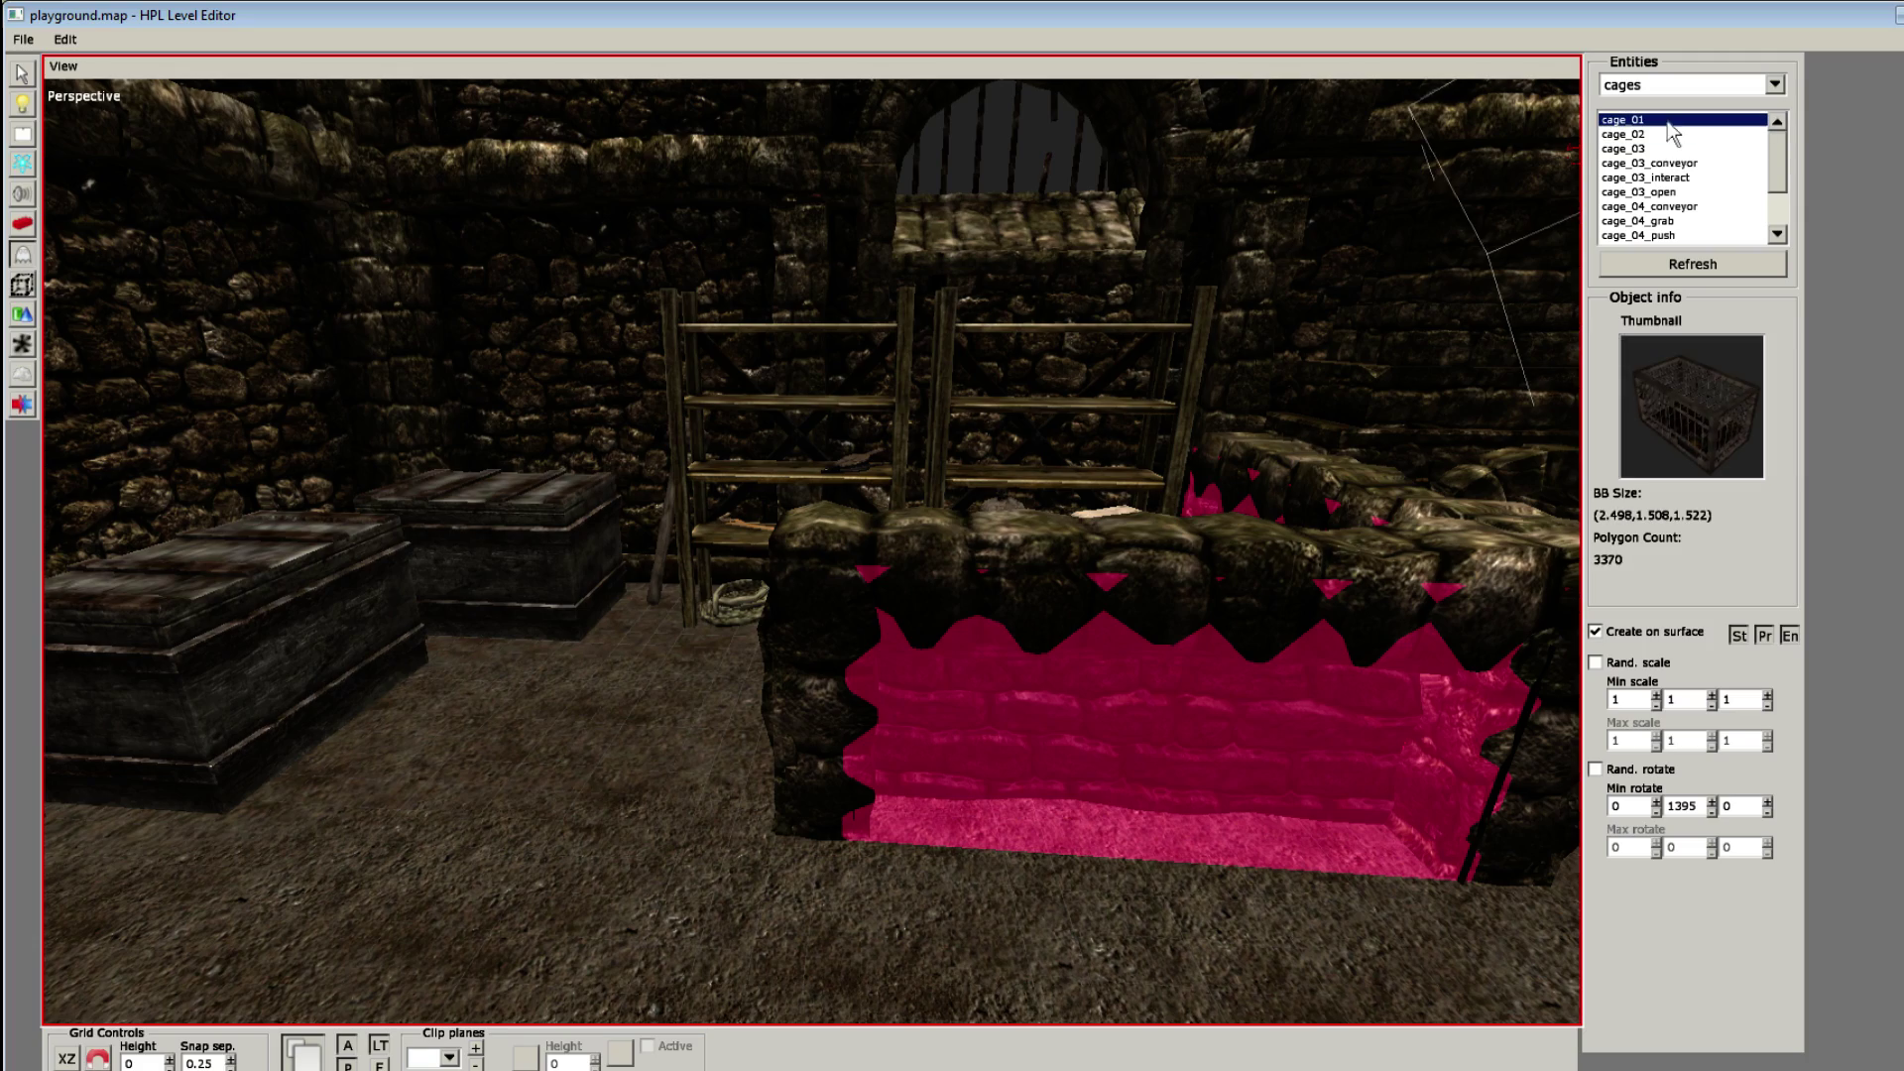
click(583, 806)
scroll(617, 753, up, 3)
alt+drag(617, 754, 678, 692)
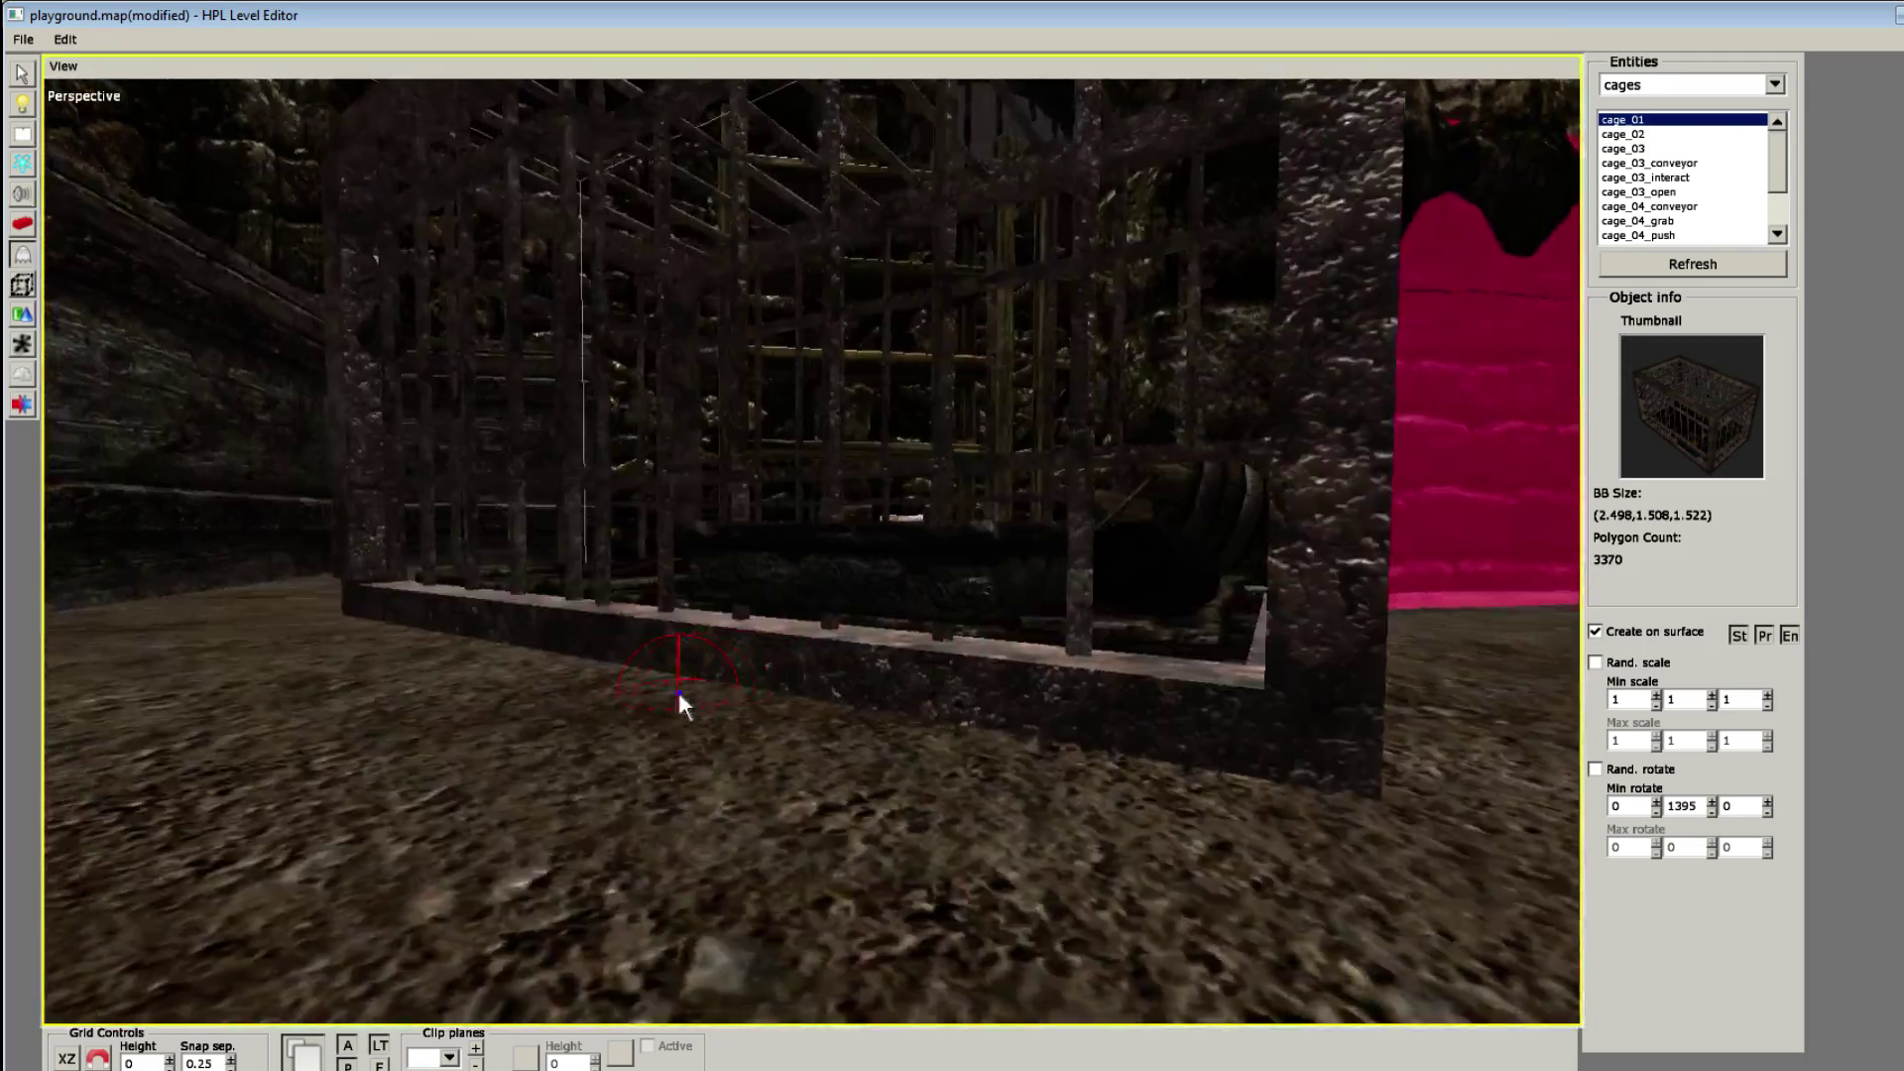
scroll(679, 695, up, 3)
scroll(650, 708, down, 3)
scroll(640, 707, up, 2)
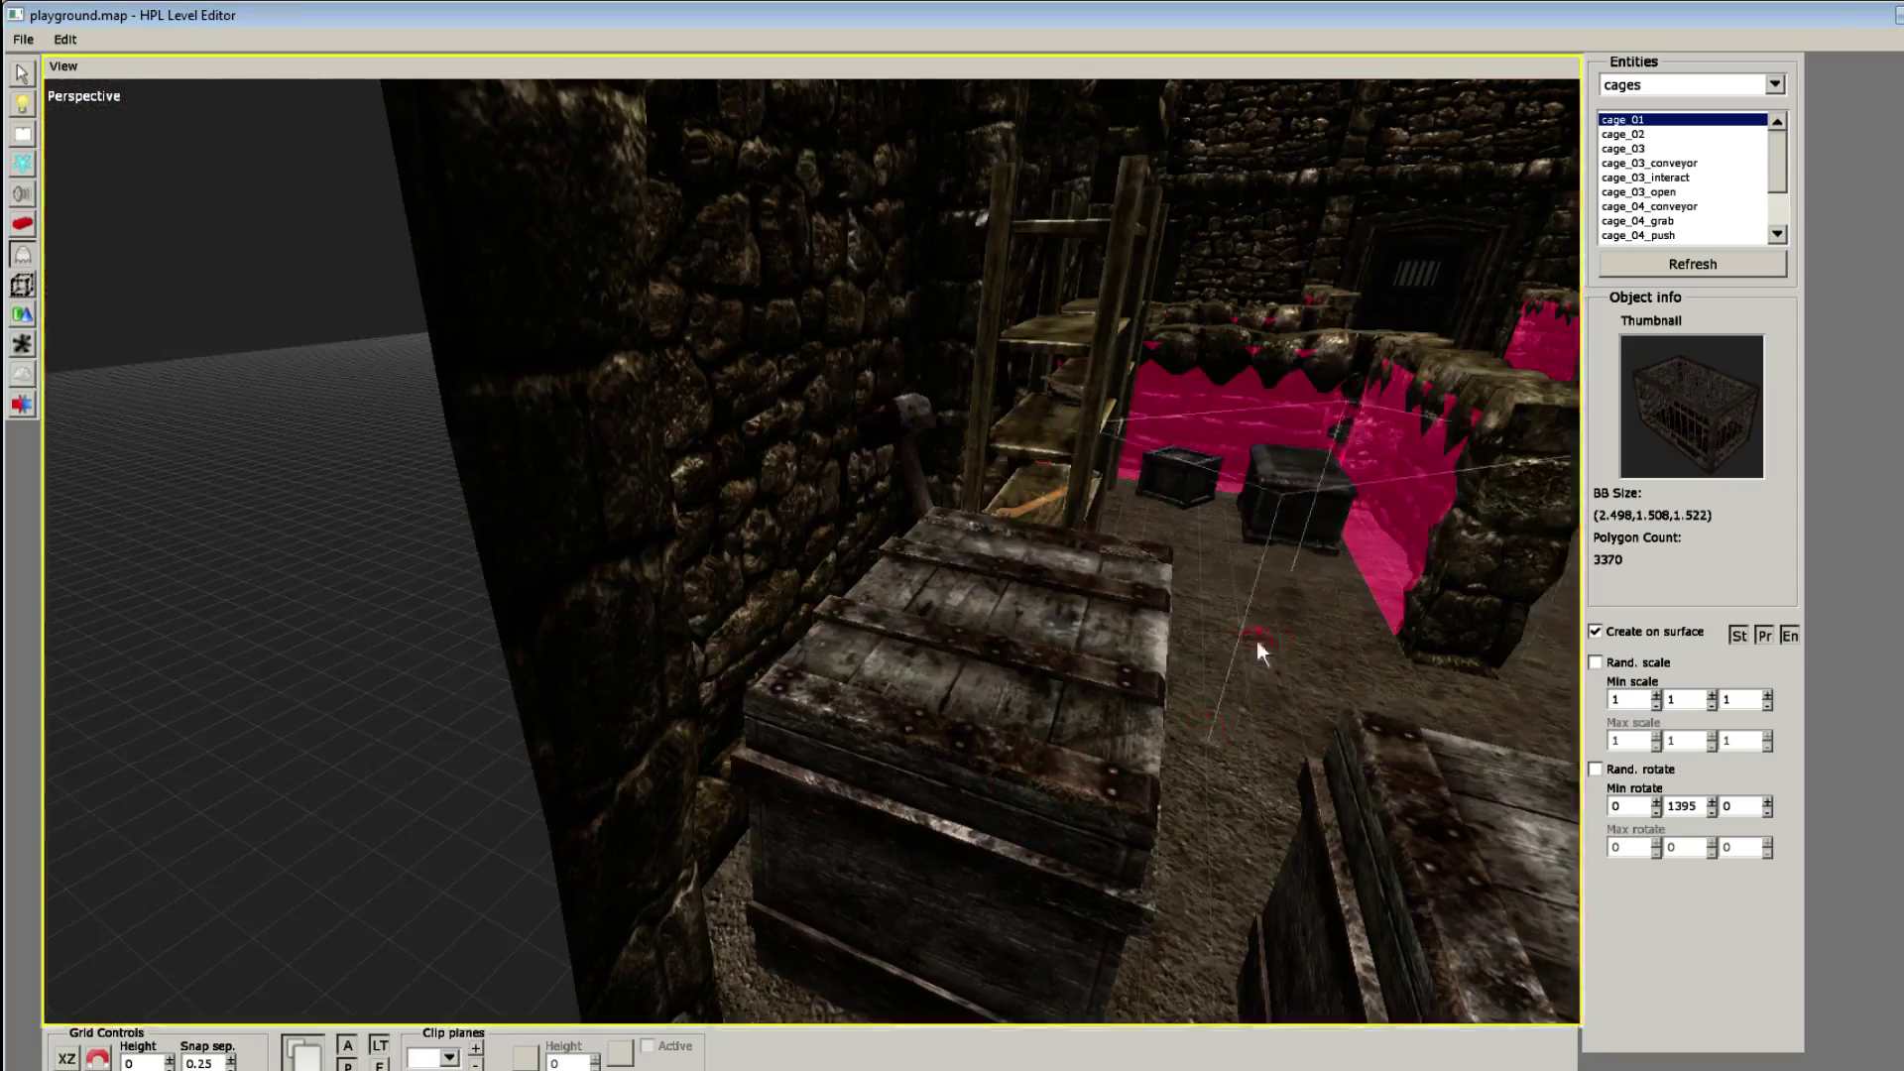
scroll(1075, 651, up, 10)
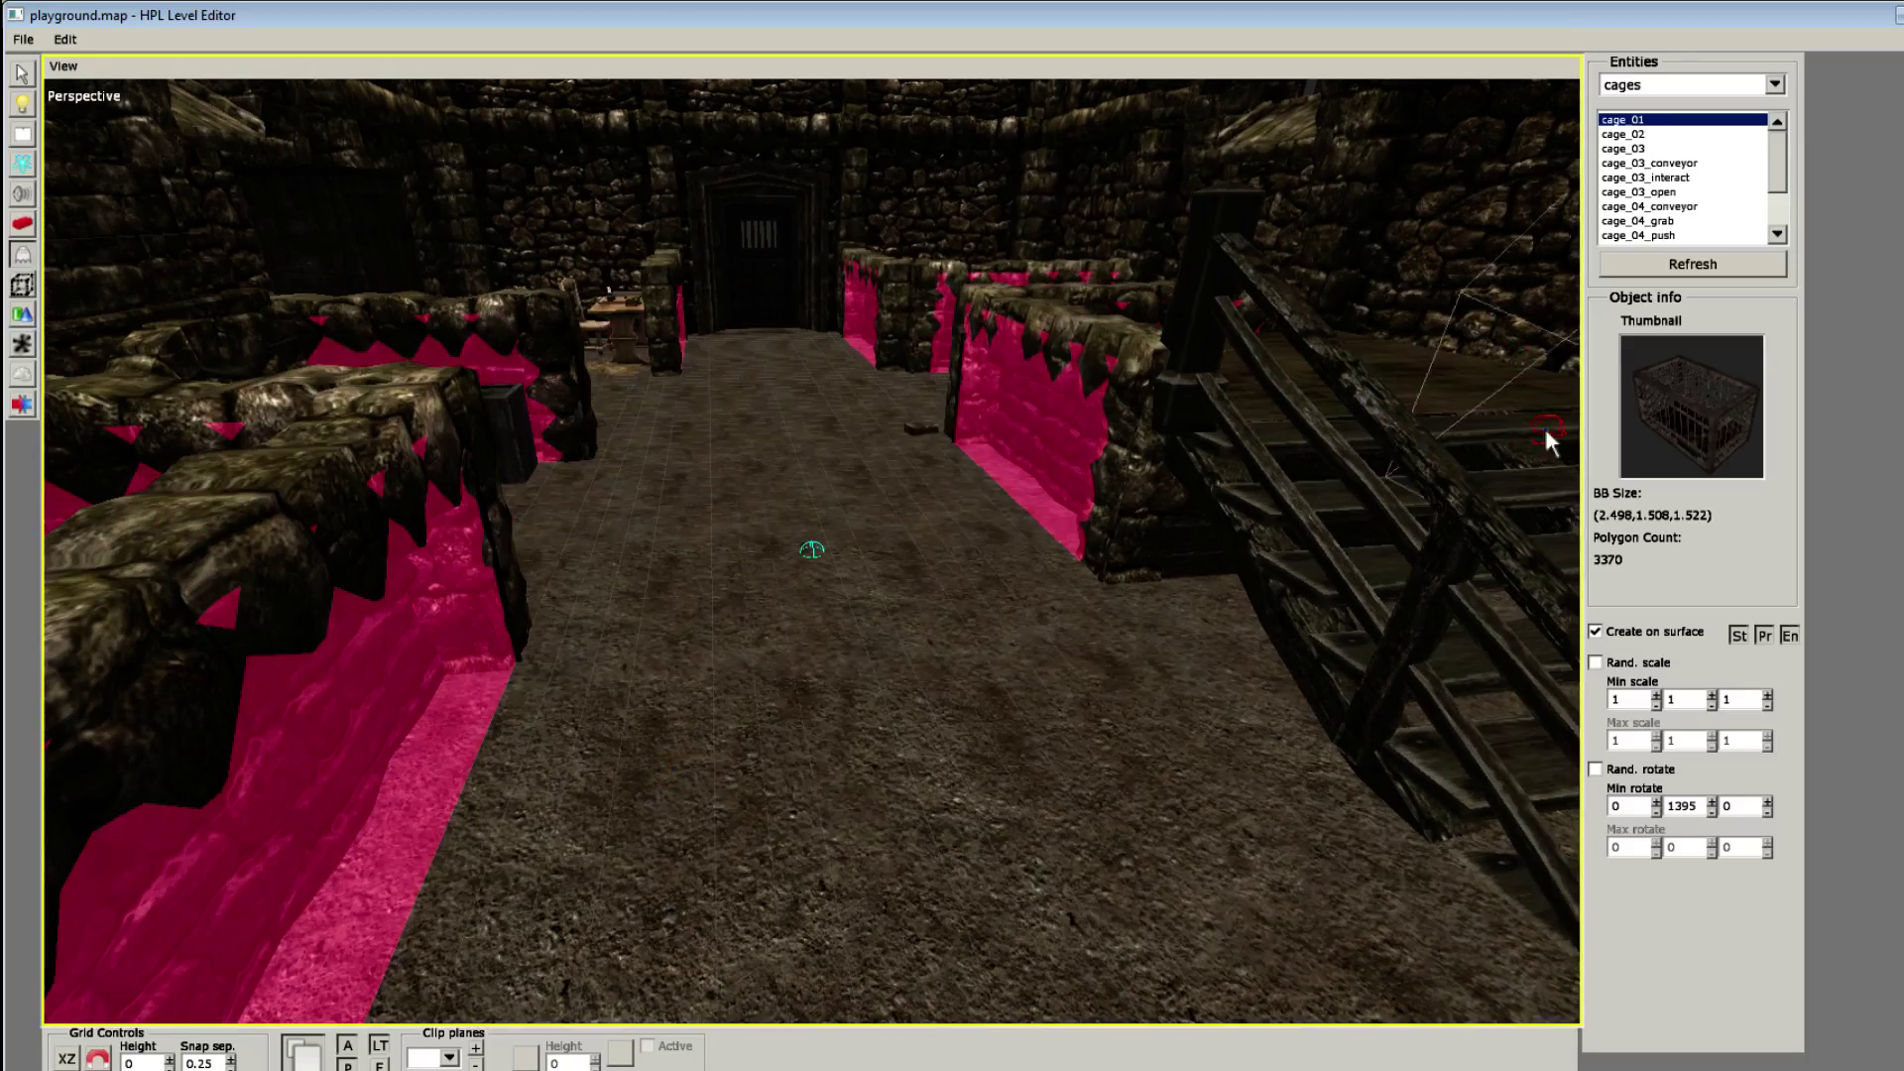
Step: Try cage_nutcase_01 on the corridor floor between the low walls, and undo its placement
click(1672, 192)
key(Down)
key(Down)
key(Down)
key(Down)
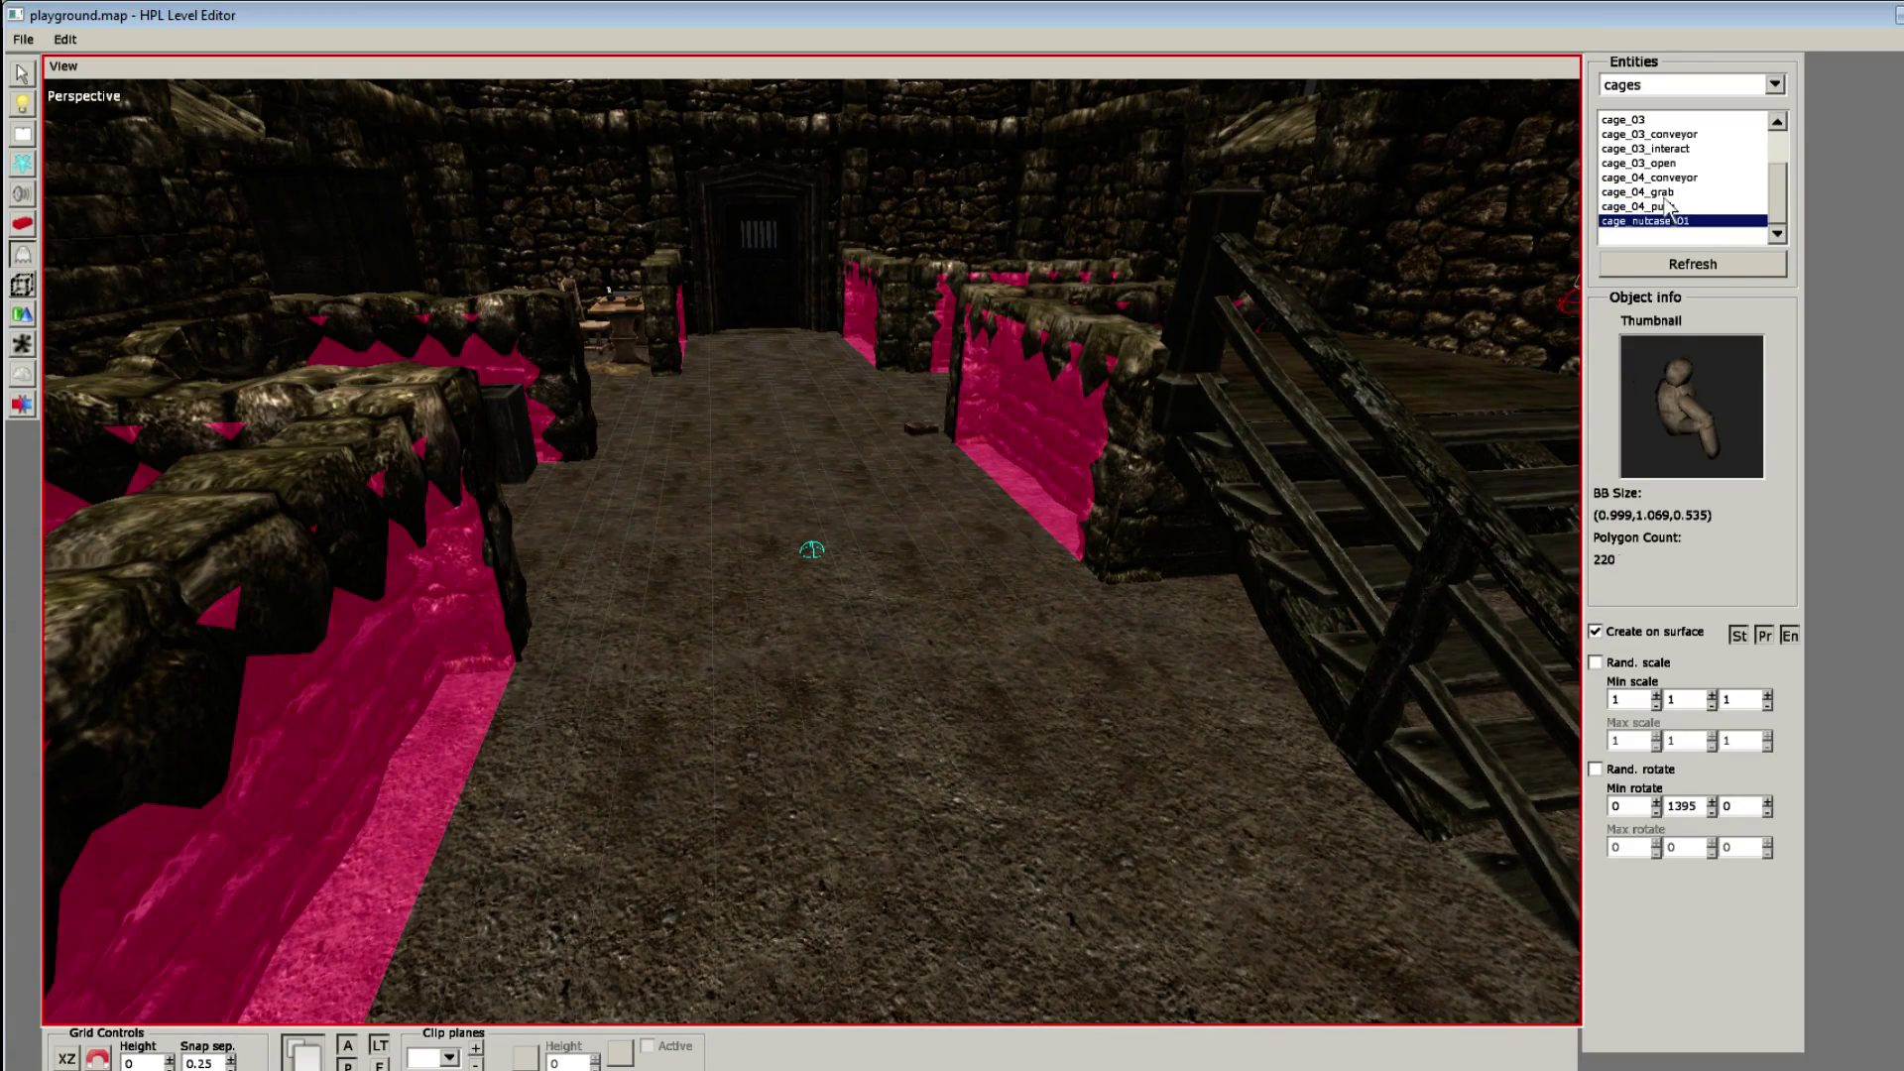
click(943, 624)
alt+drag(943, 625, 628, 546)
alt+middle_drag(629, 545, 1154, 586)
scroll(1155, 585, up, 4)
alt+drag(1155, 585, 1032, 557)
scroll(1032, 558, up, 2)
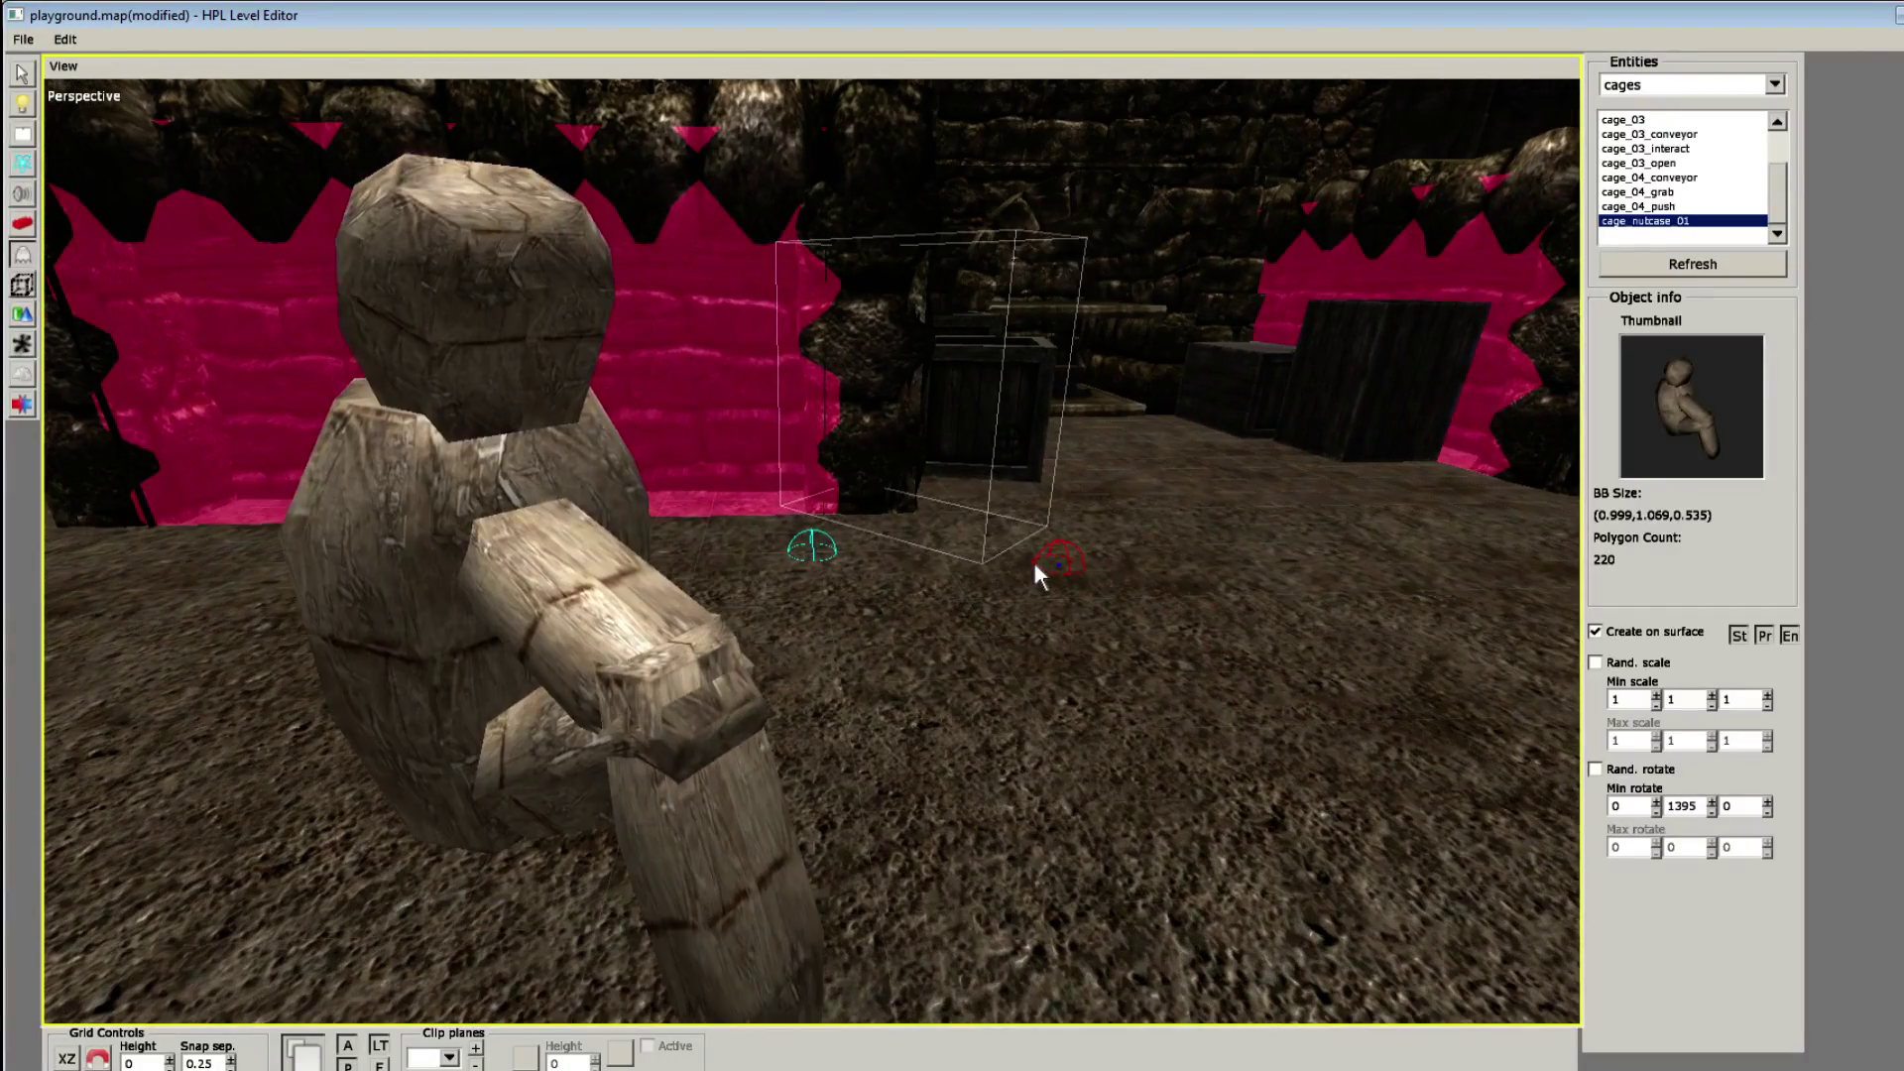
key(ctrl+z)
Step: Preview the other cage variants and try cage_03 on the floor near the crates
click(1741, 193)
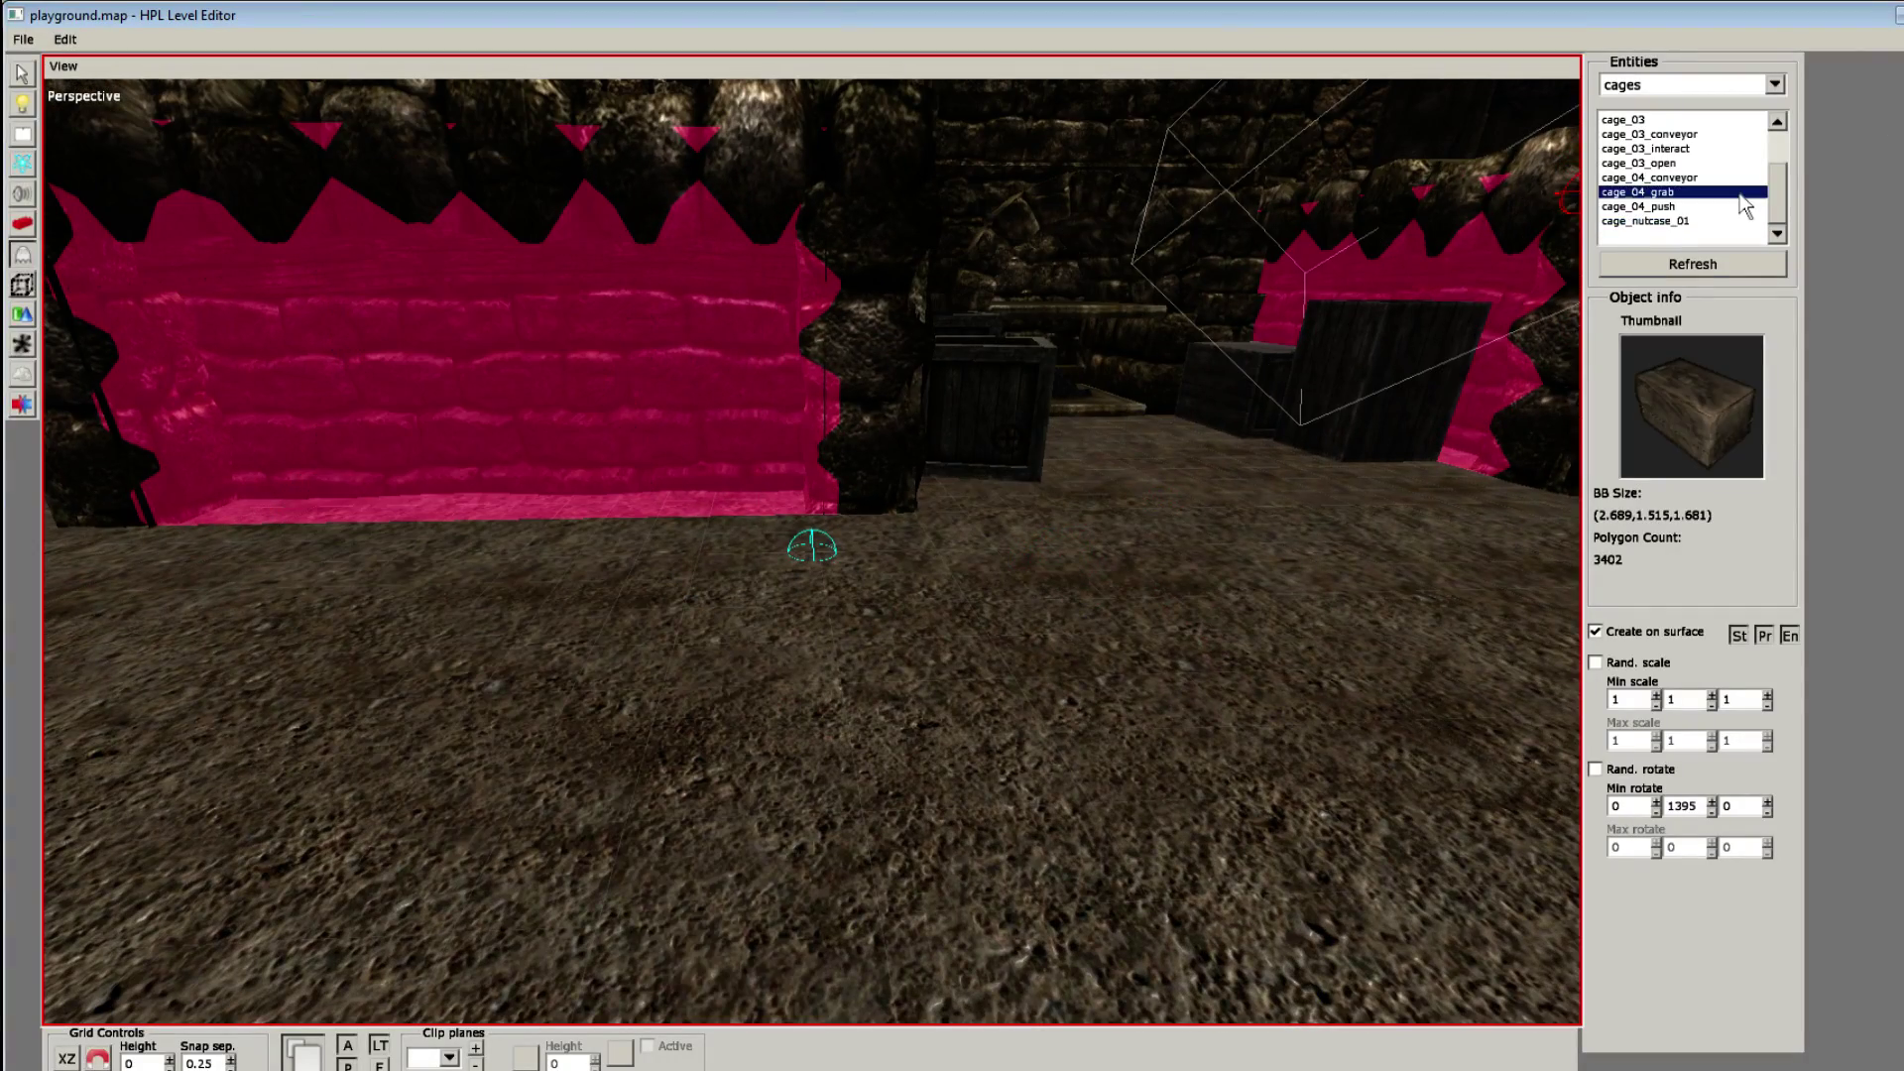
click(1728, 177)
click(1734, 164)
scroll(1733, 165, up, 2)
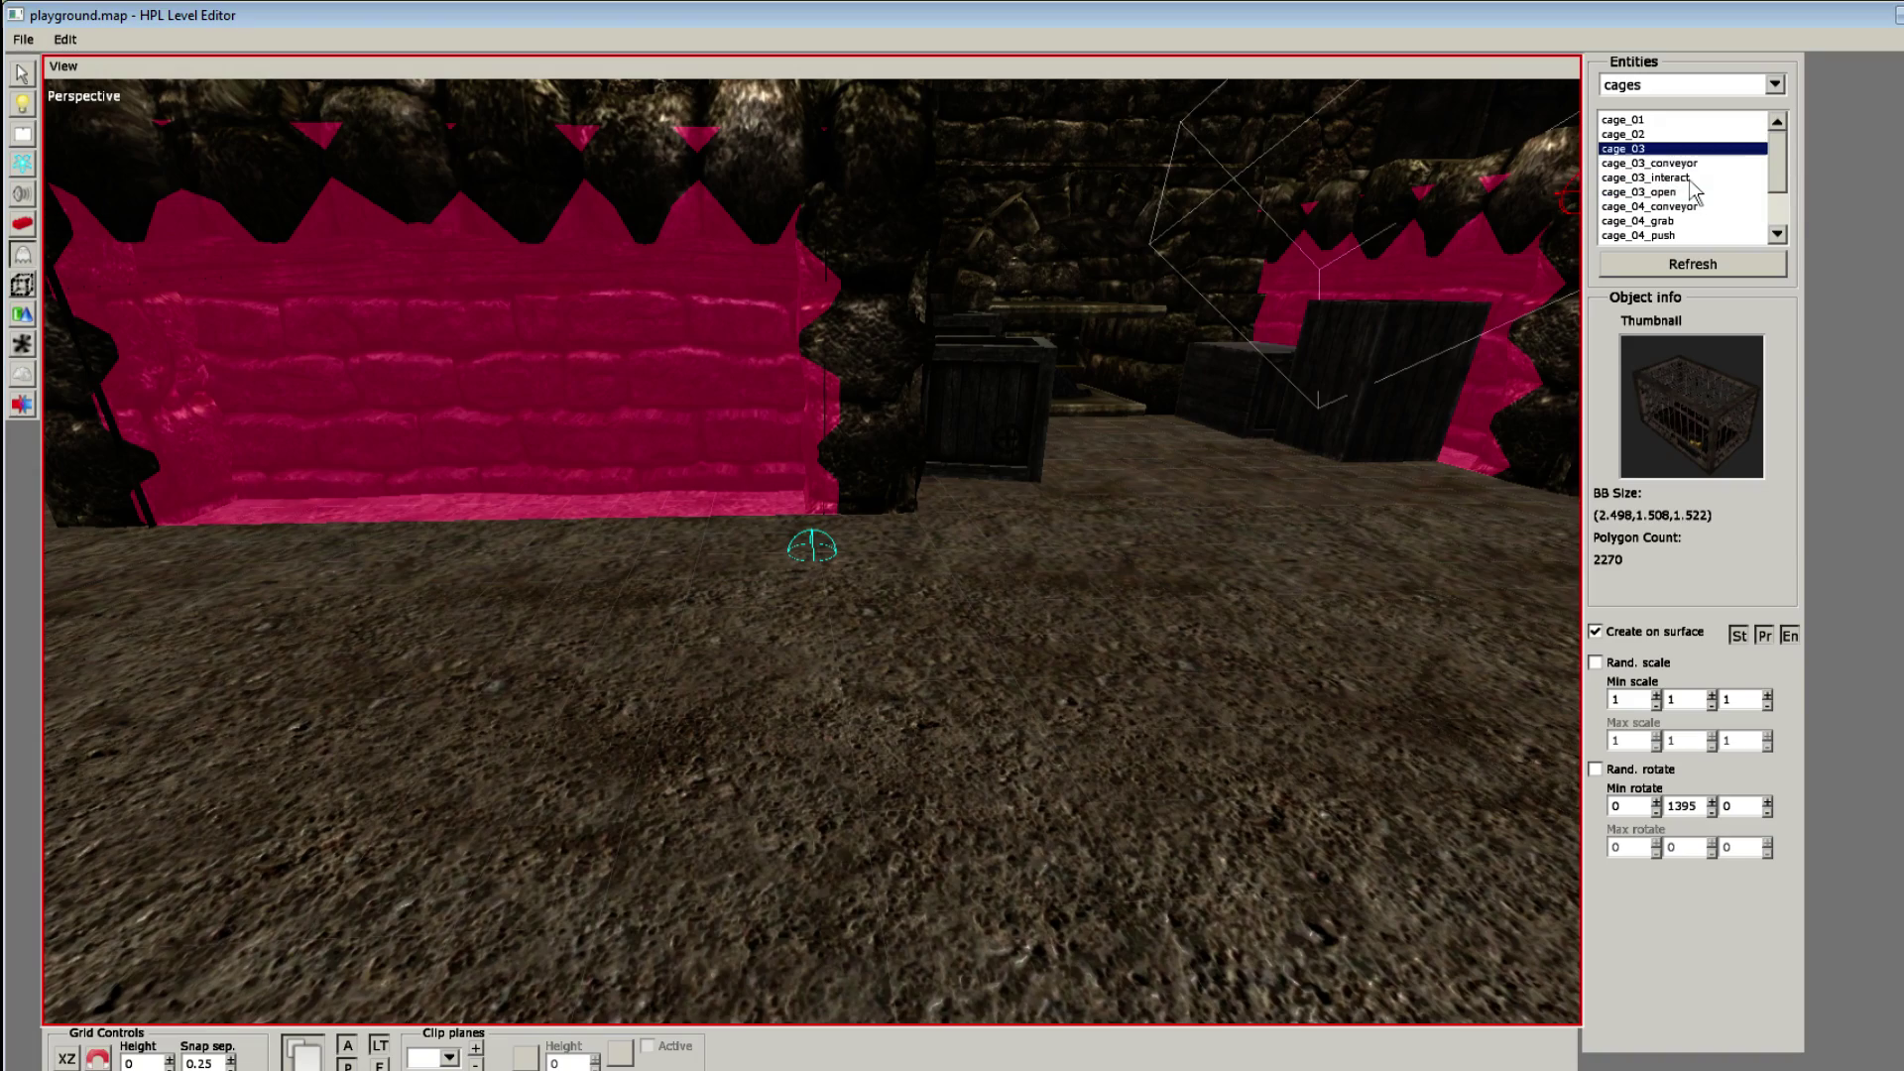
key(Down)
key(Up)
click(1073, 704)
alt+drag(1012, 684, 505, 664)
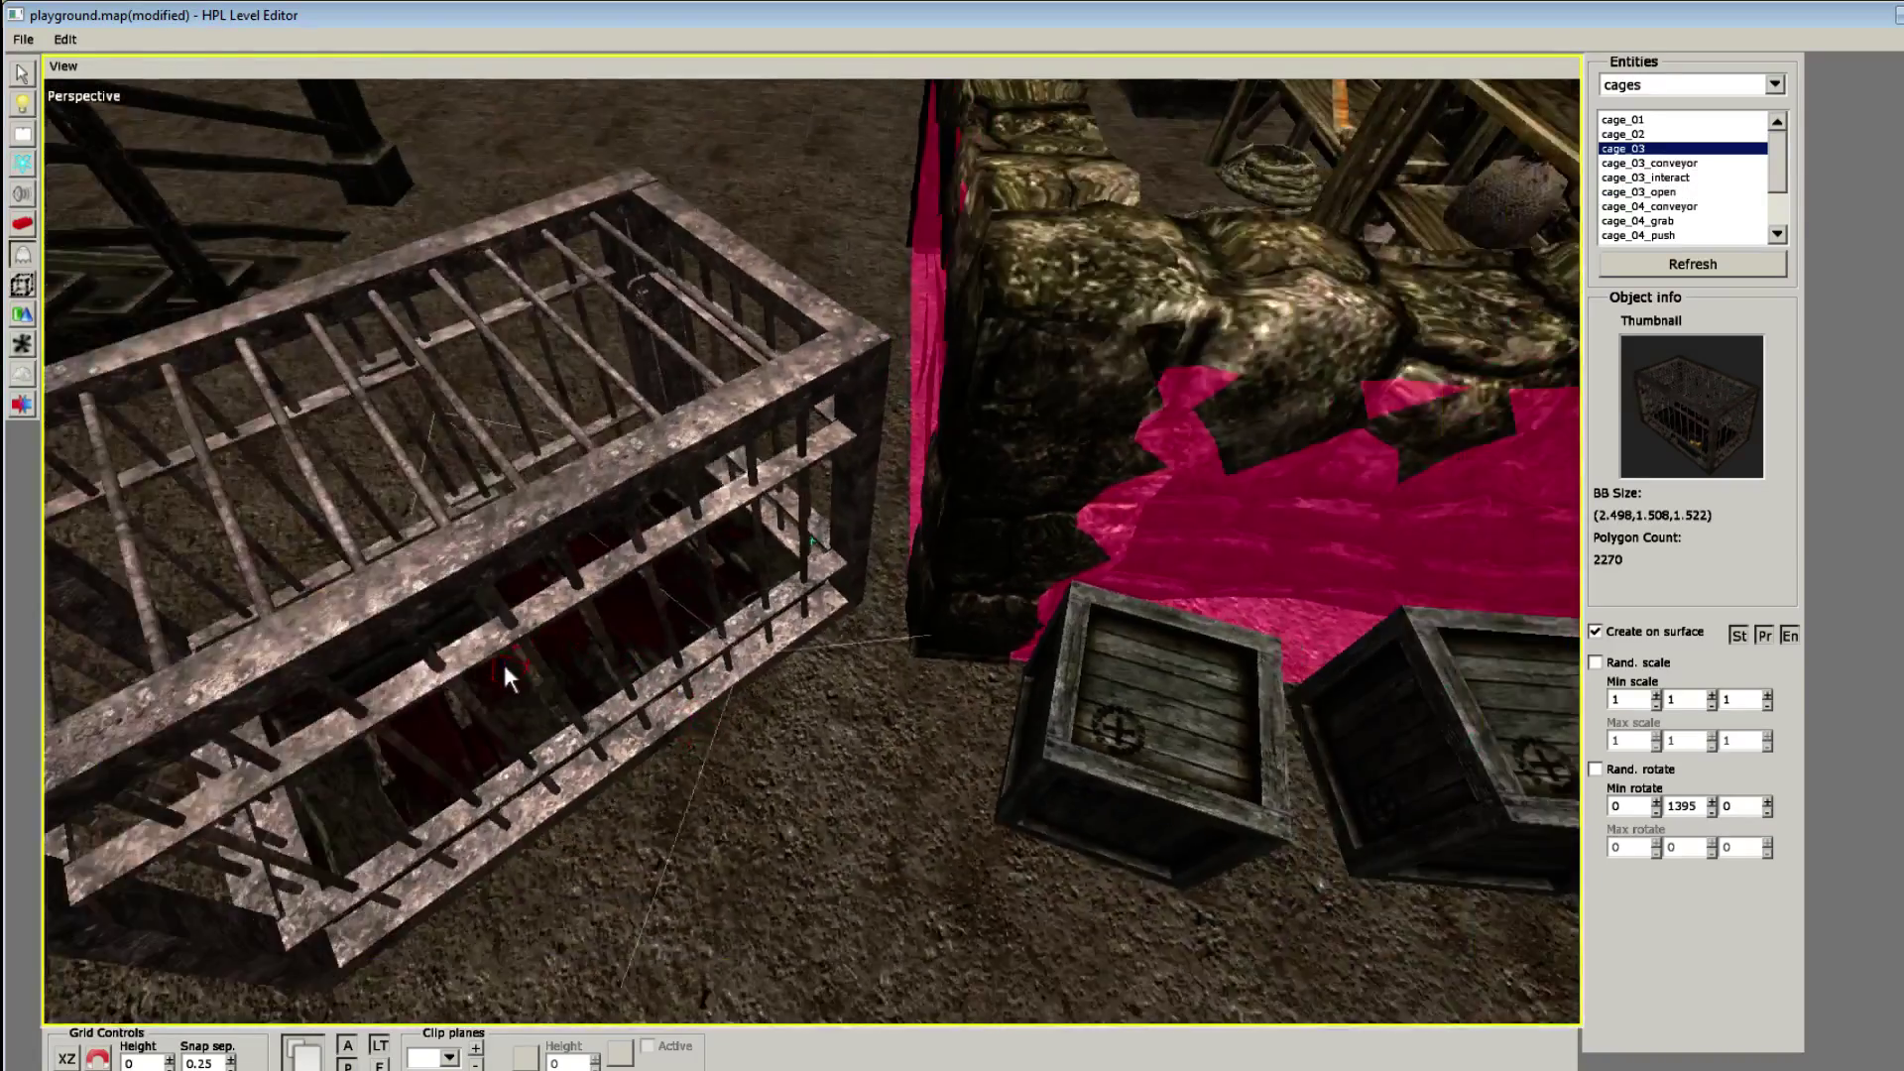
middle_drag(505, 668, 741, 568)
scroll(806, 510, up, 3)
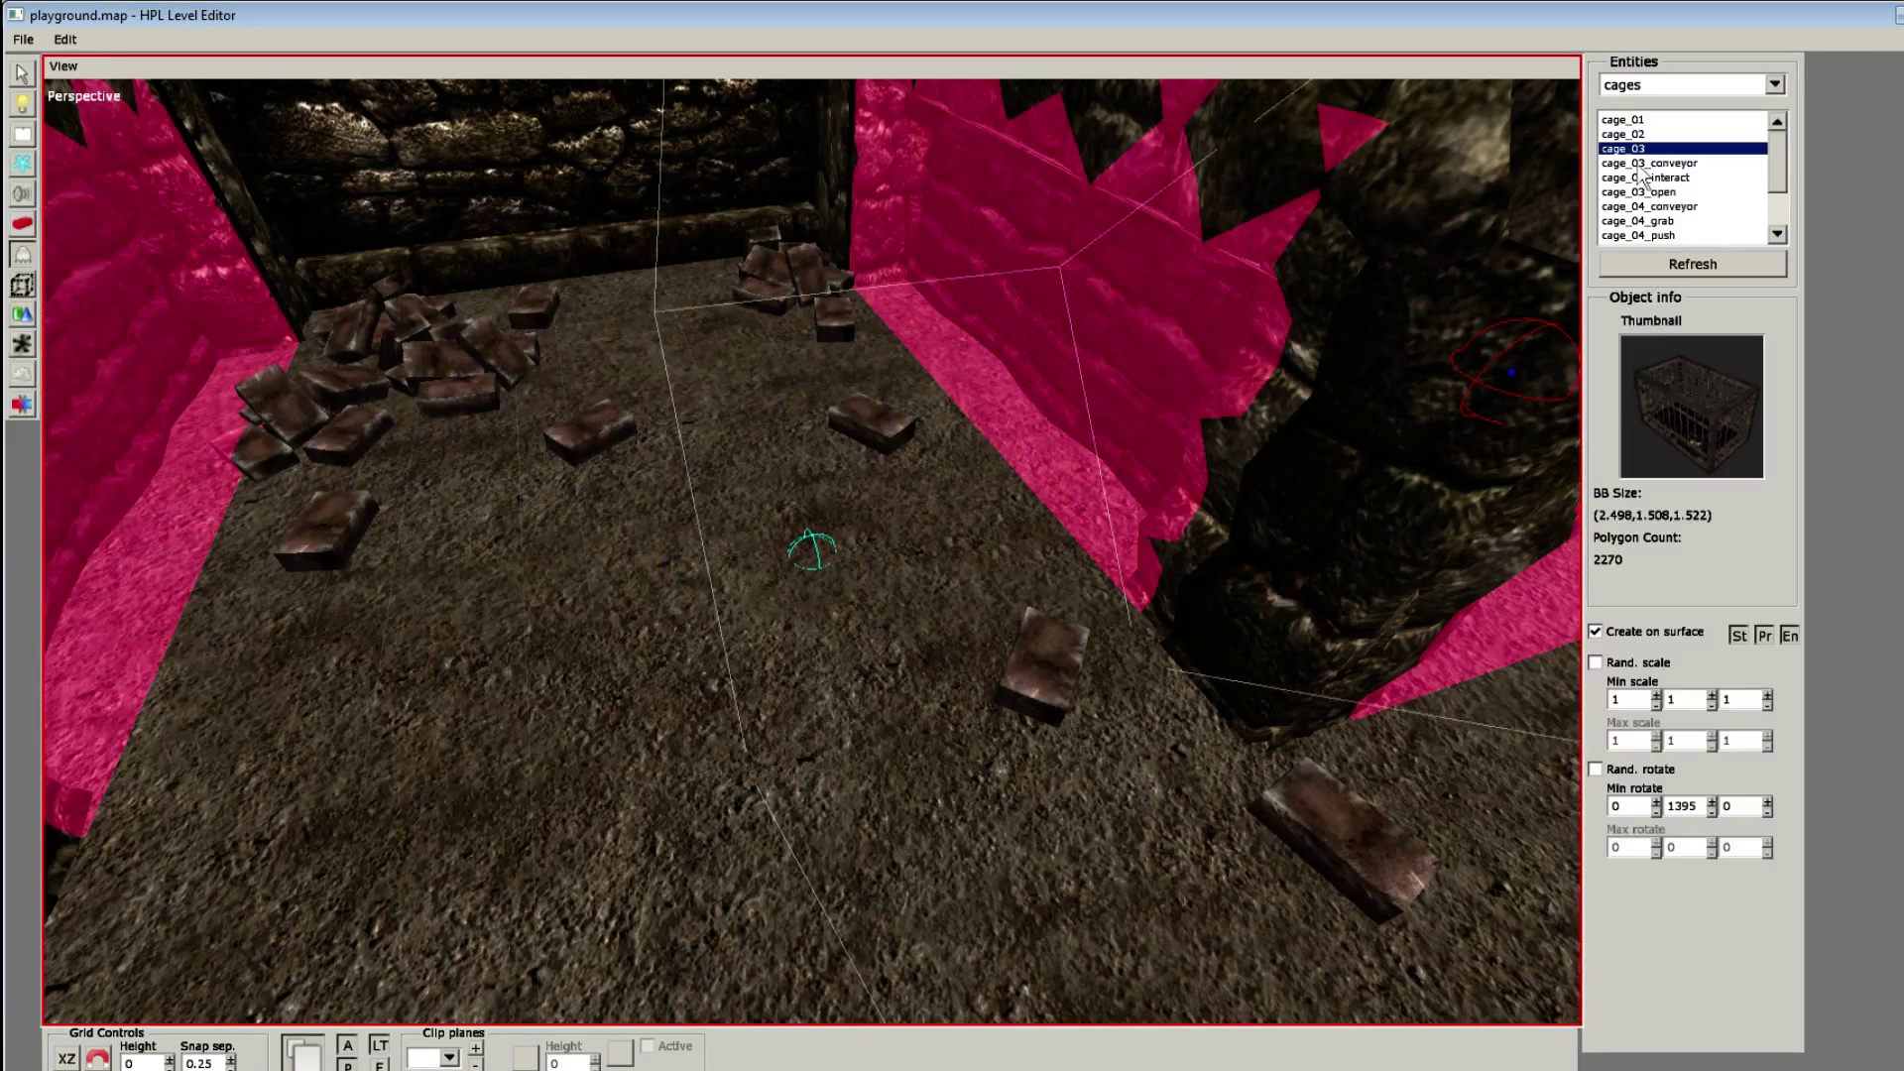
Step: Review the remaining cage entities and browse the entity categories for another prop set
click(1644, 148)
scroll(1672, 203, down, 2)
click(1713, 183)
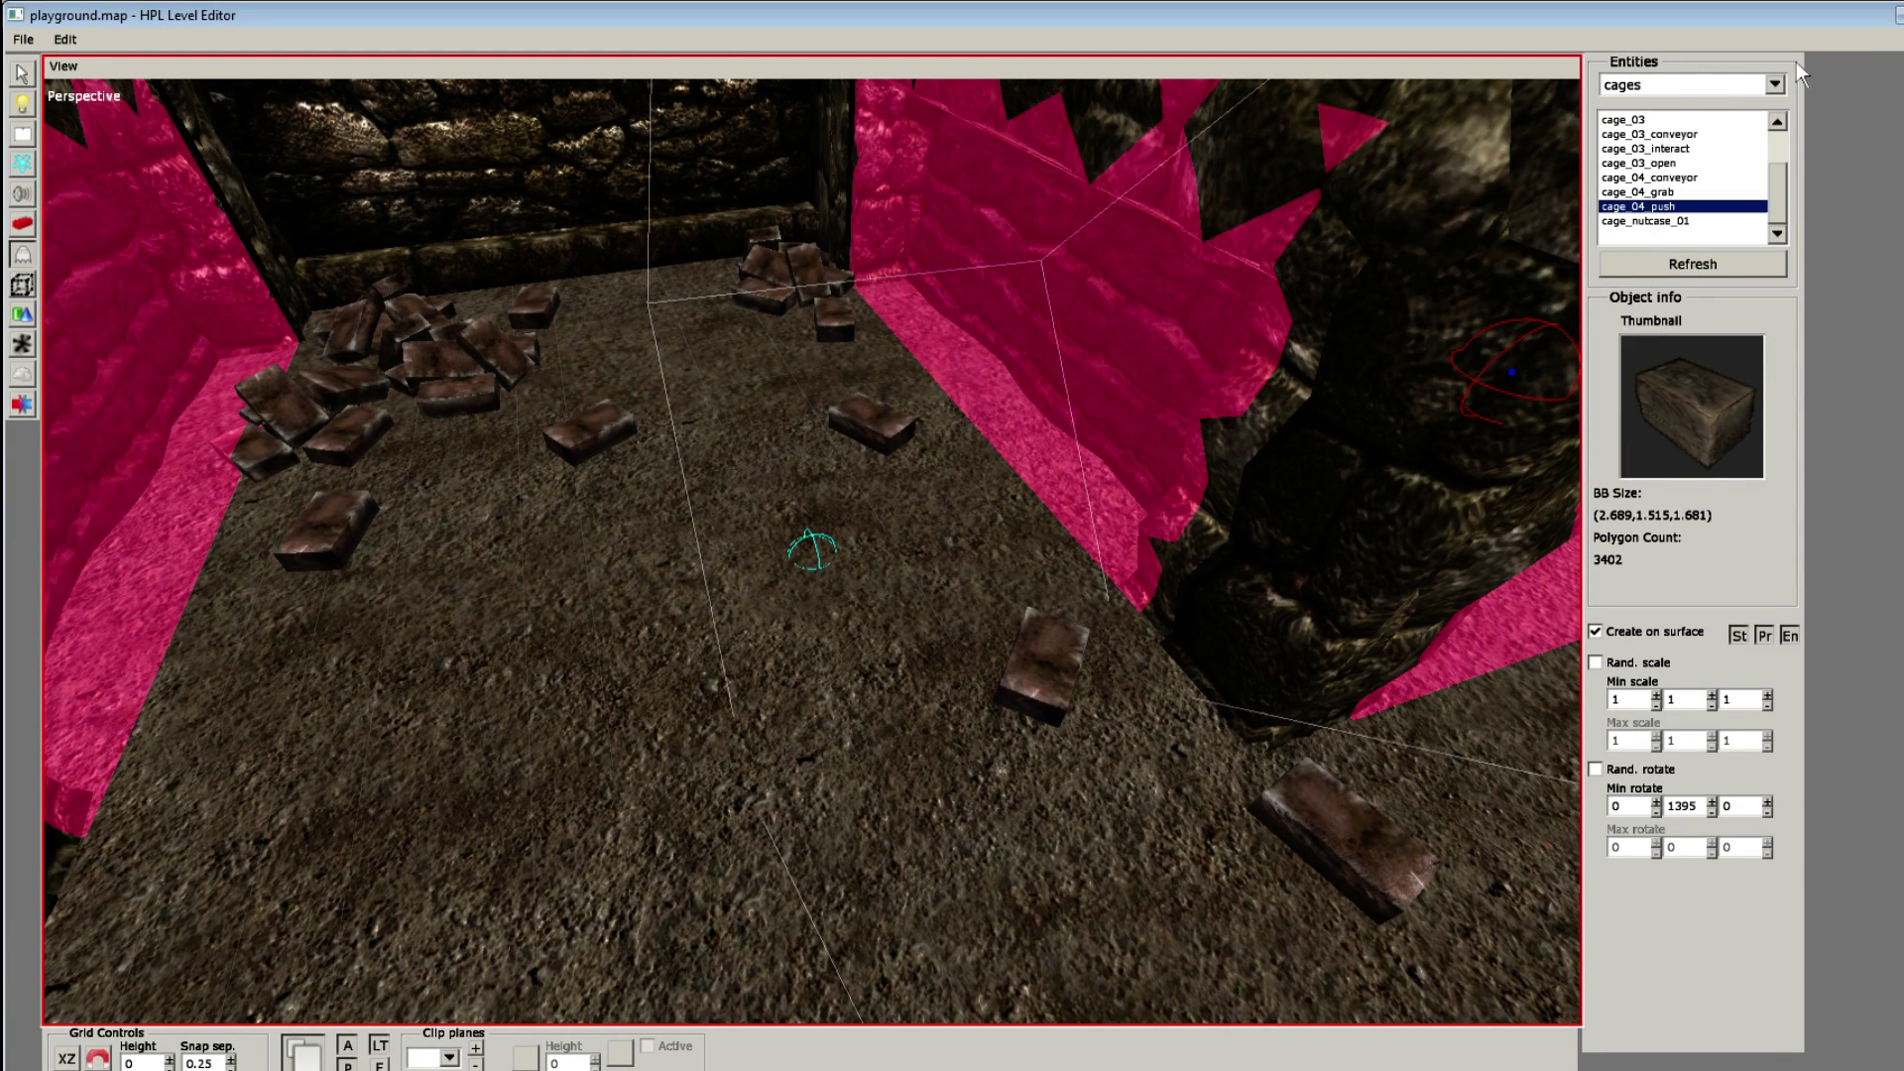
click(1775, 84)
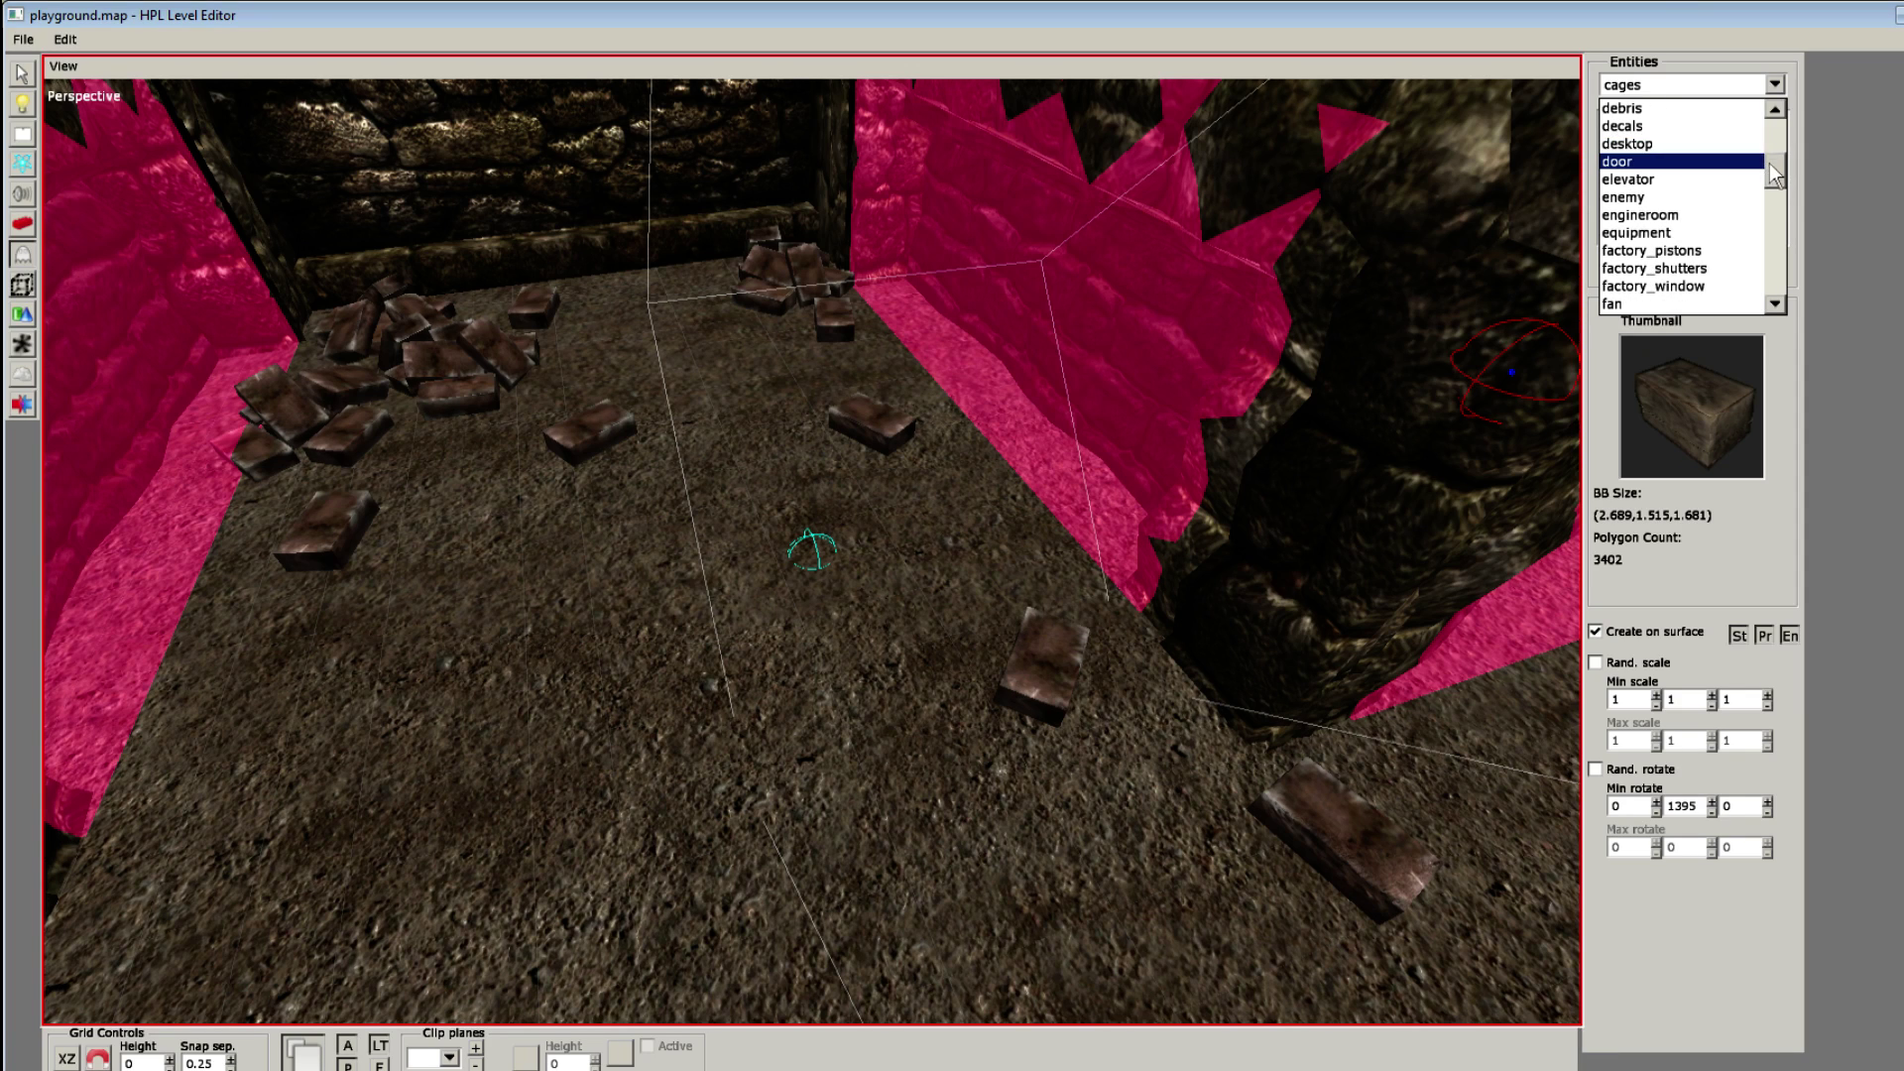
drag(1770, 162, 1776, 198)
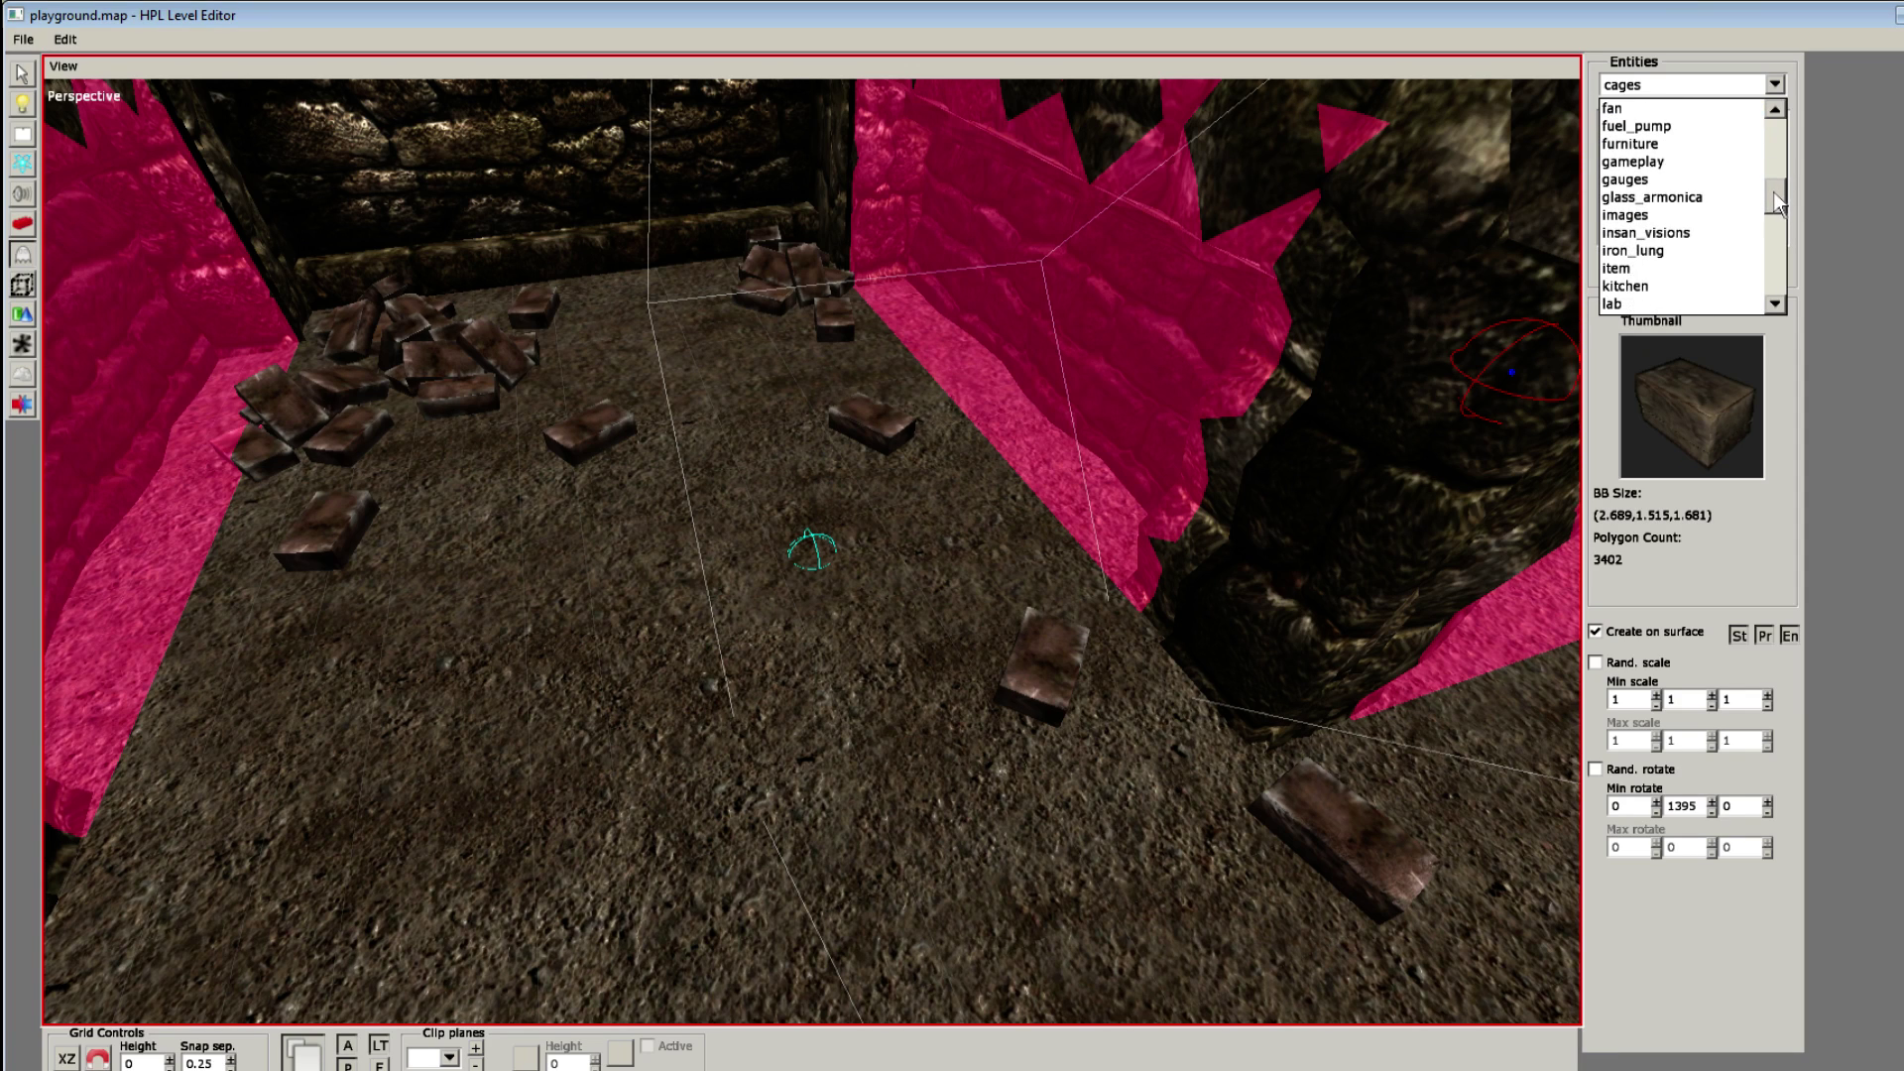
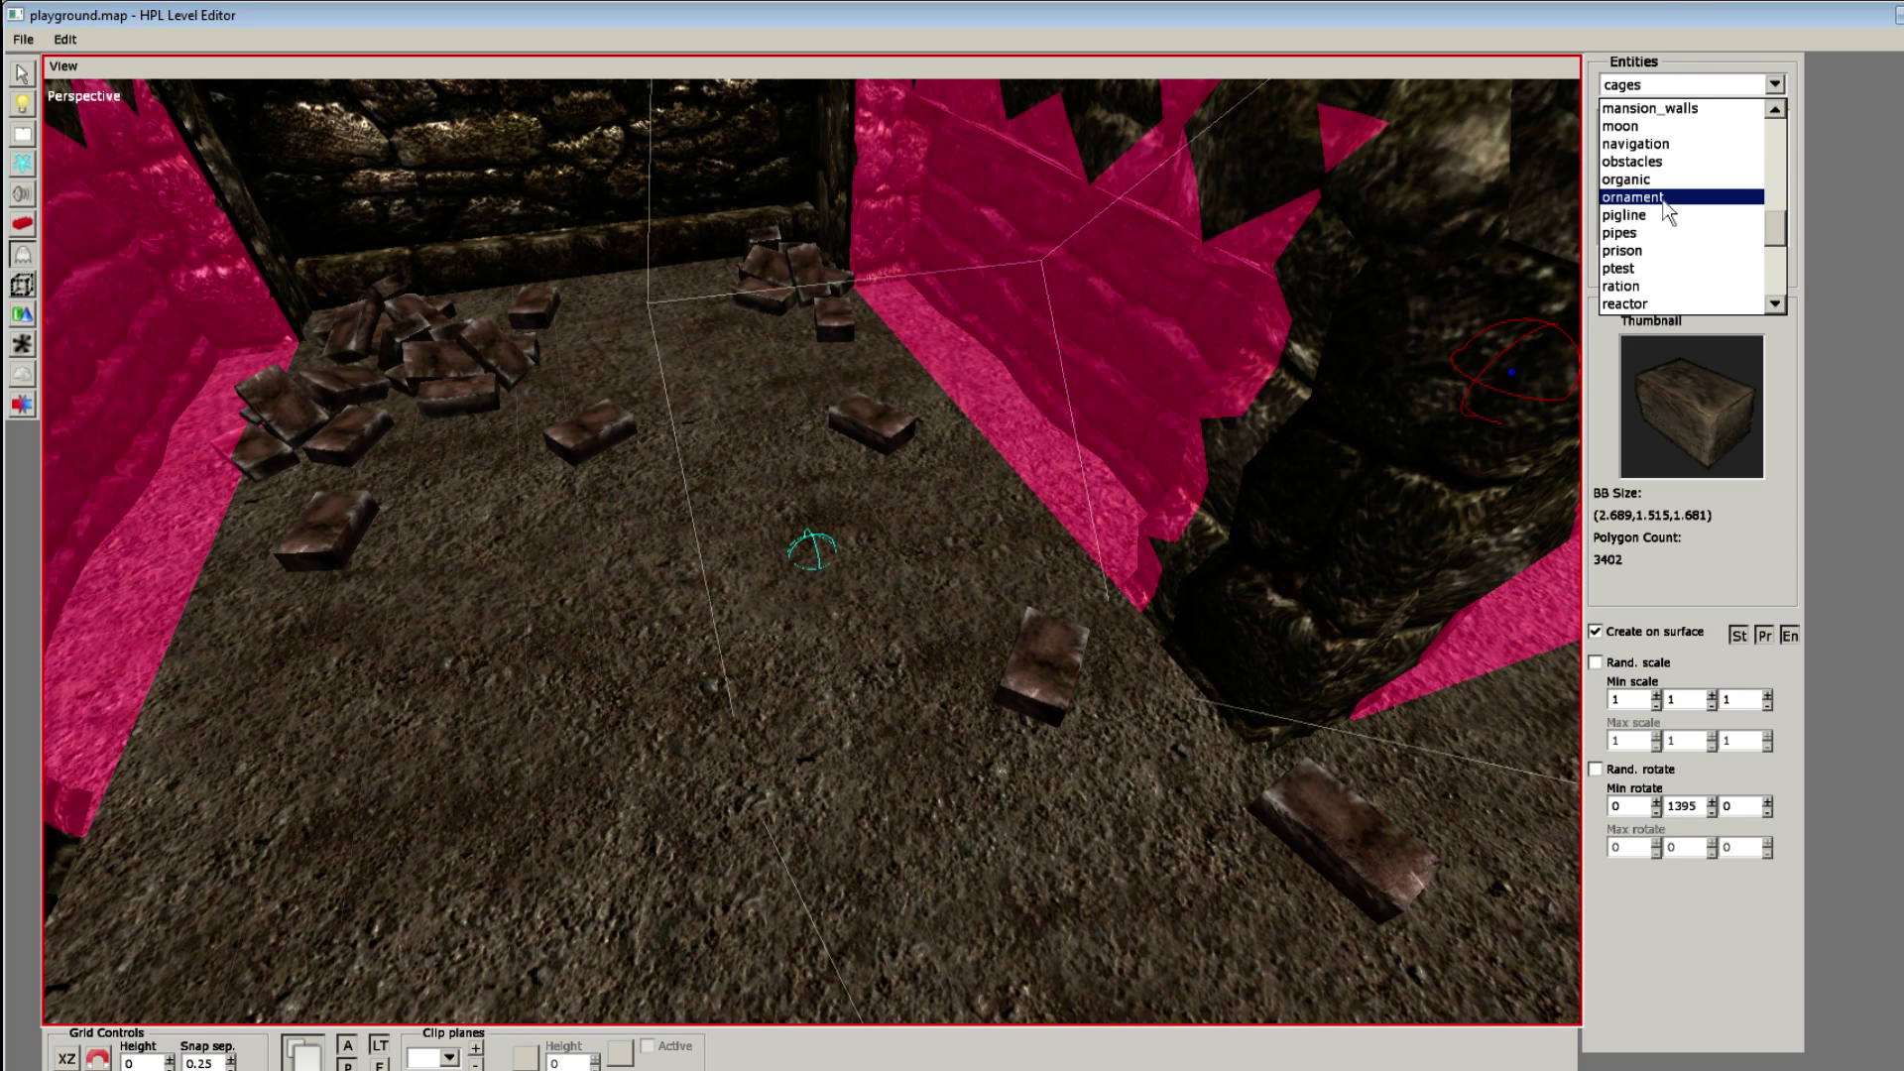
Step: Switch the entity set to ornament and look through its models for a decoration
click(1663, 198)
click(1668, 163)
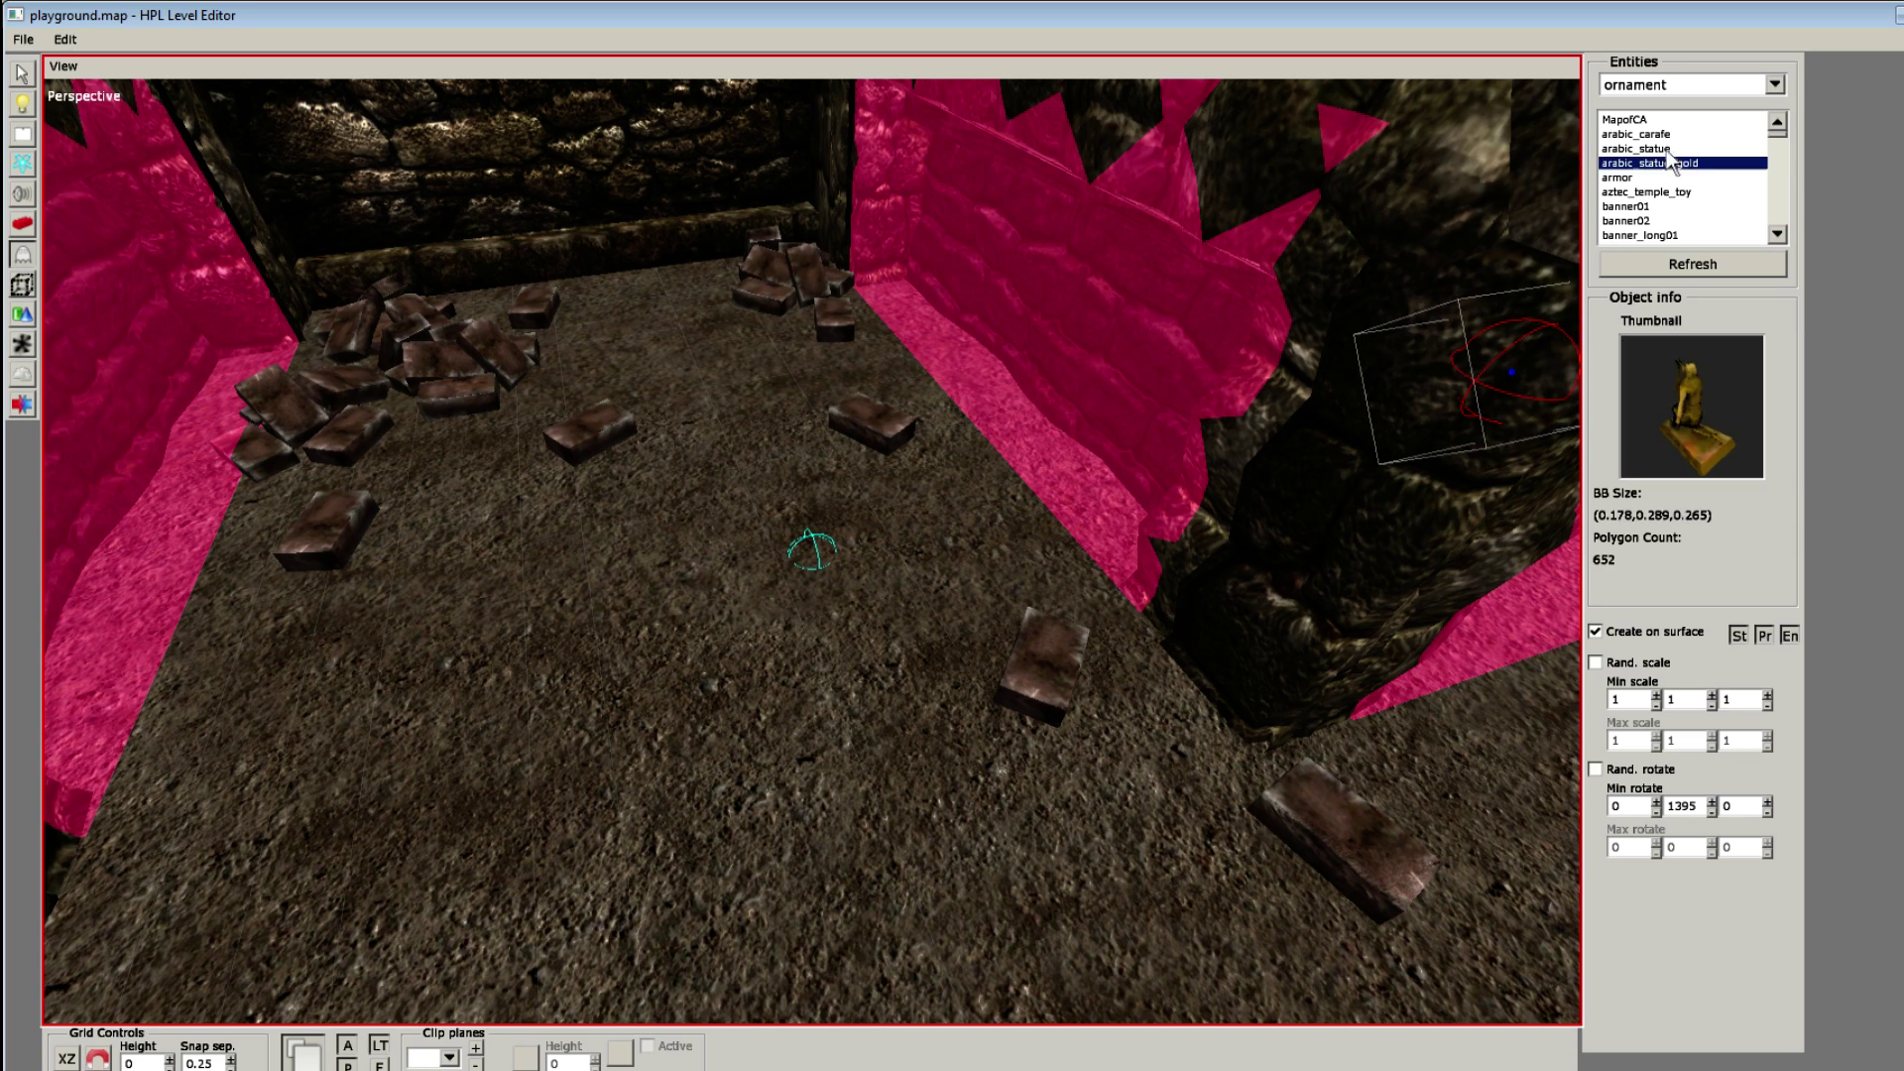
click(1676, 148)
click(1659, 163)
click(1658, 204)
scroll(1652, 213, down, 2)
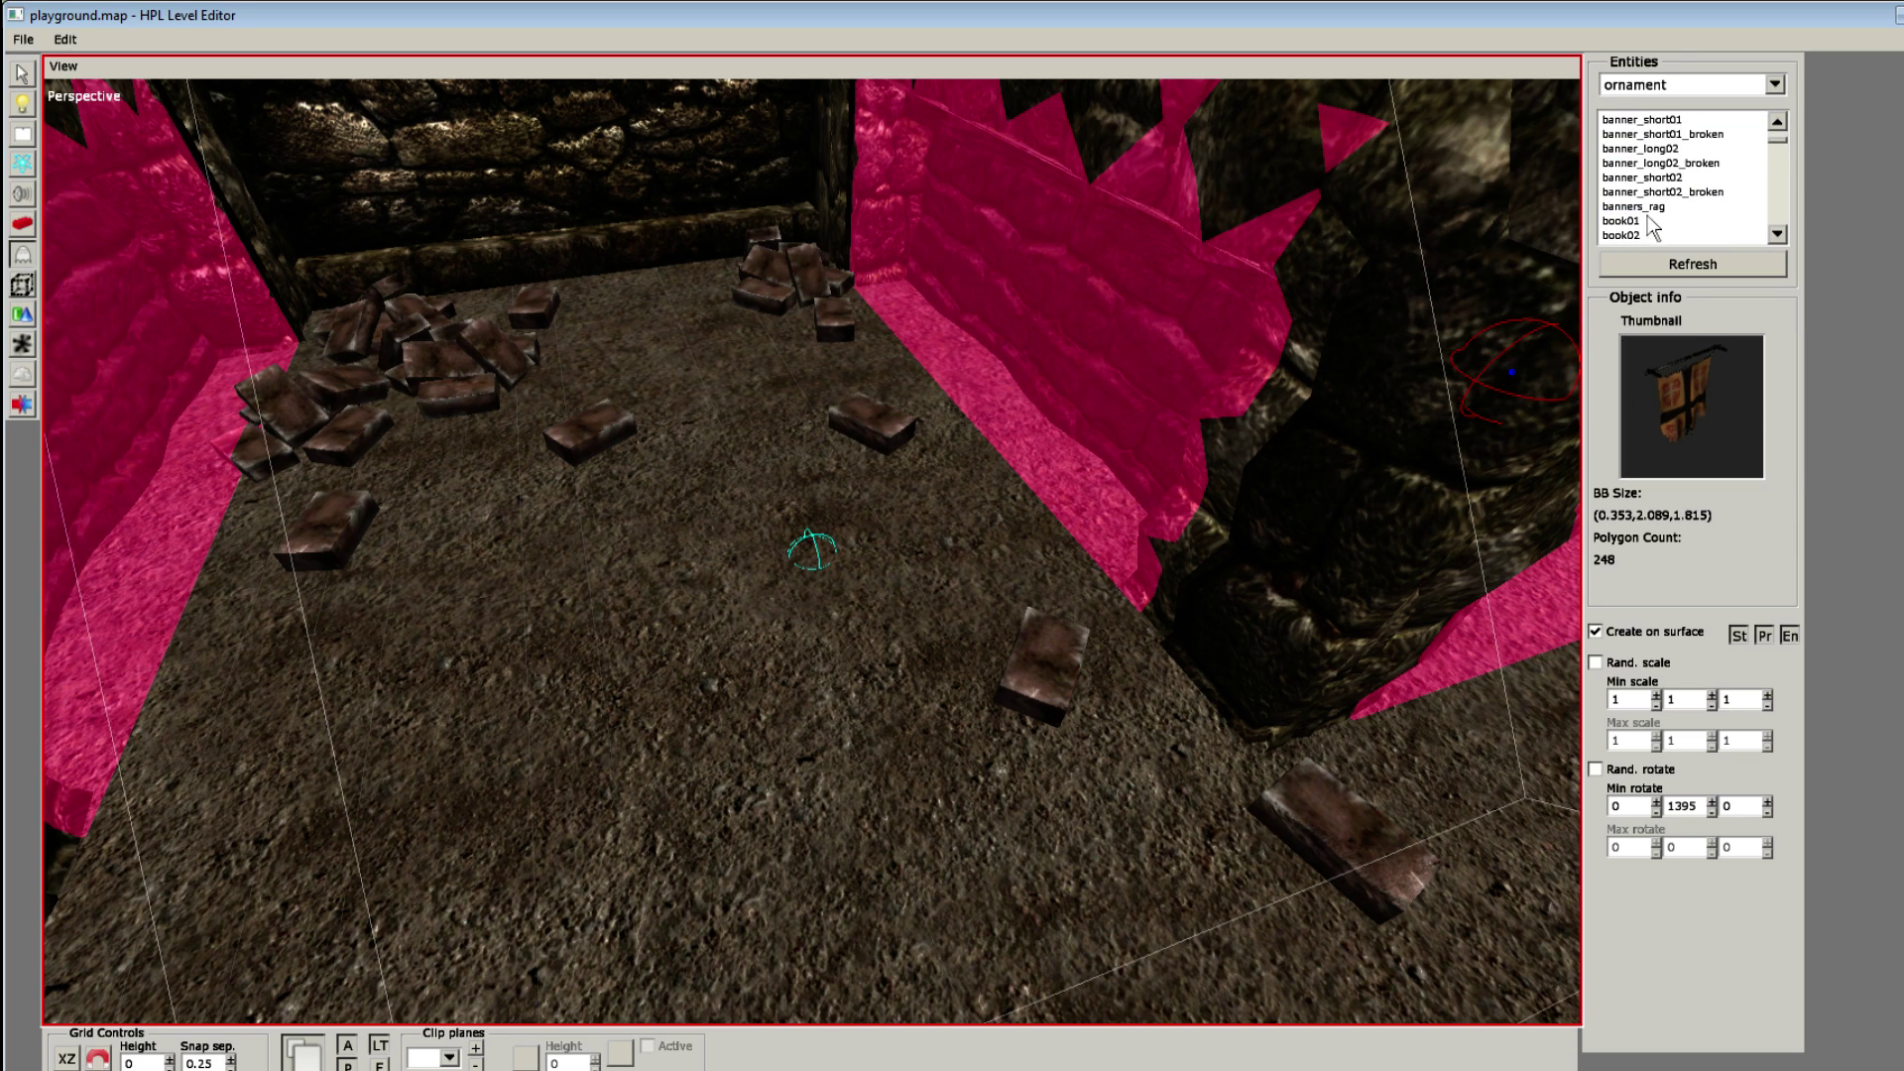
click(1646, 215)
scroll(1645, 211, down, 3)
click(1642, 207)
scroll(1641, 207, down, 1)
click(1642, 206)
click(1641, 175)
scroll(1642, 190, down, 3)
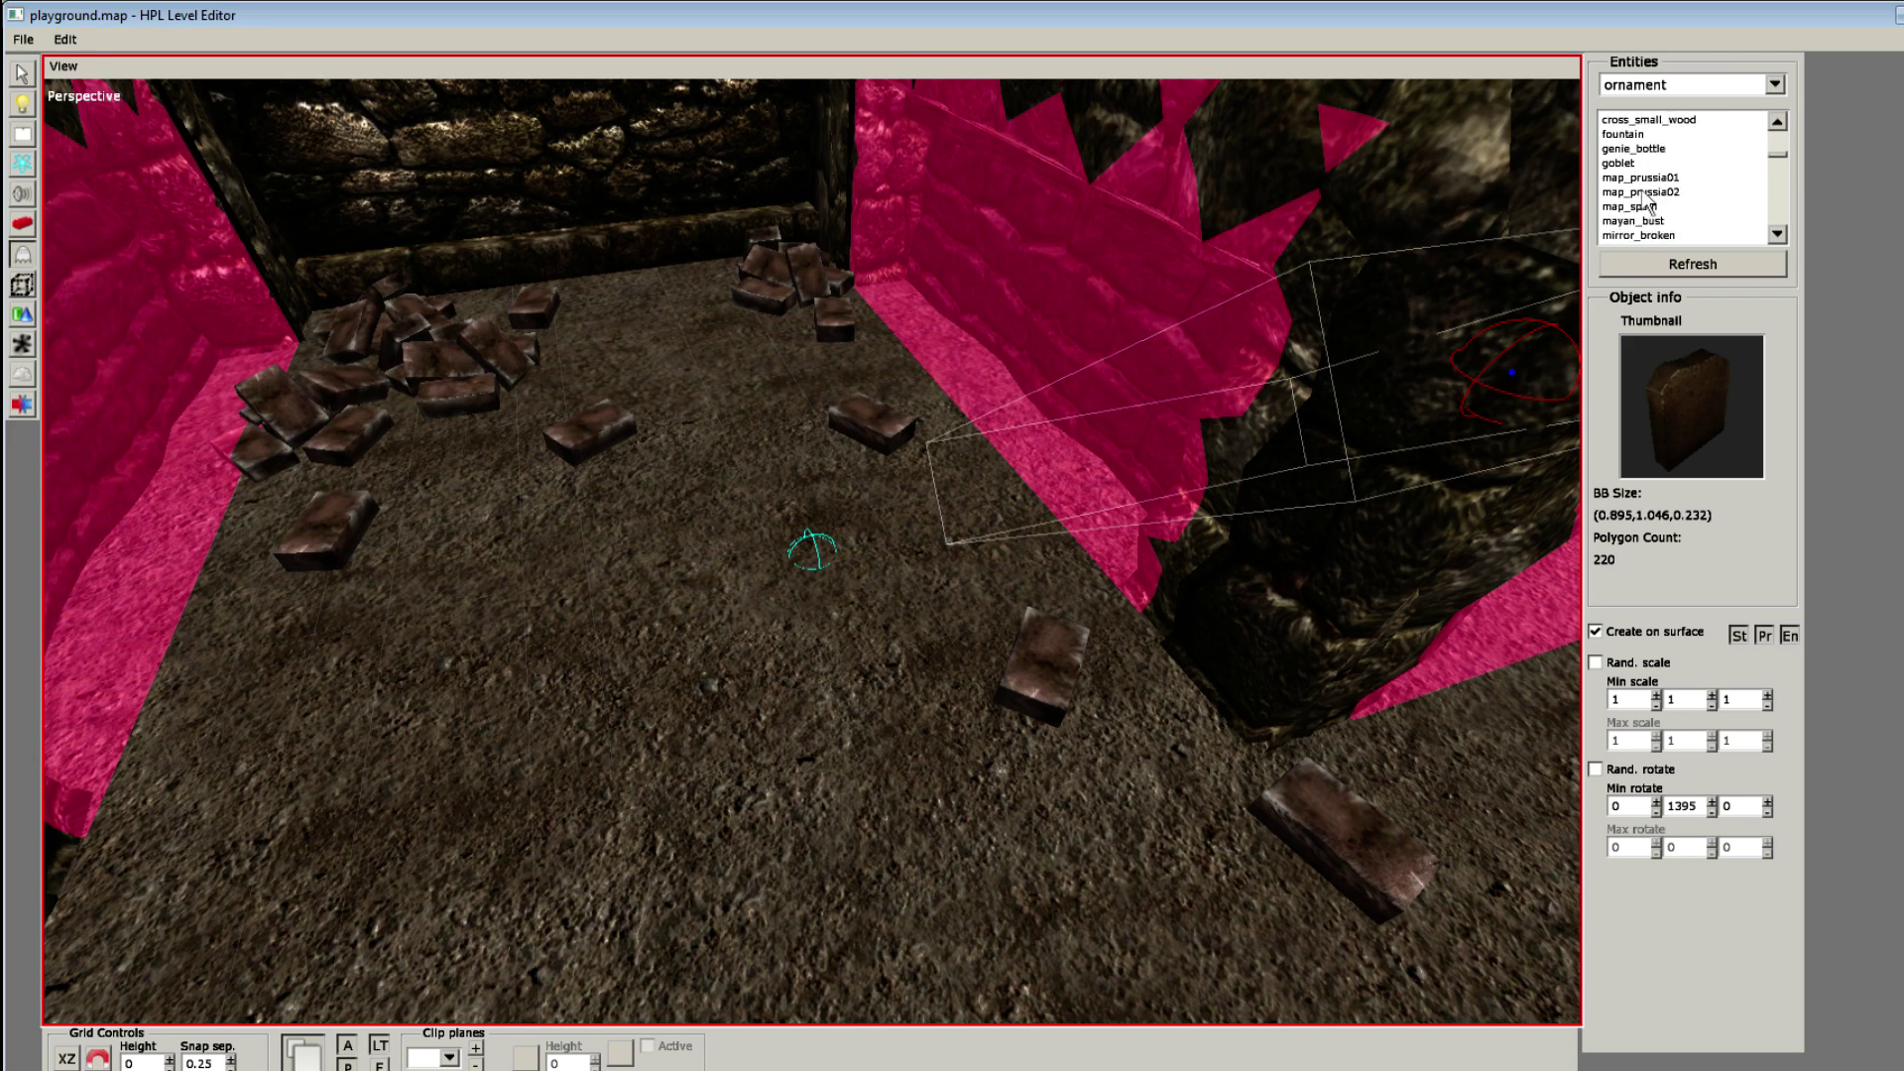
click(1643, 194)
scroll(1638, 207, down, 2)
click(1636, 220)
scroll(1634, 218, down, 2)
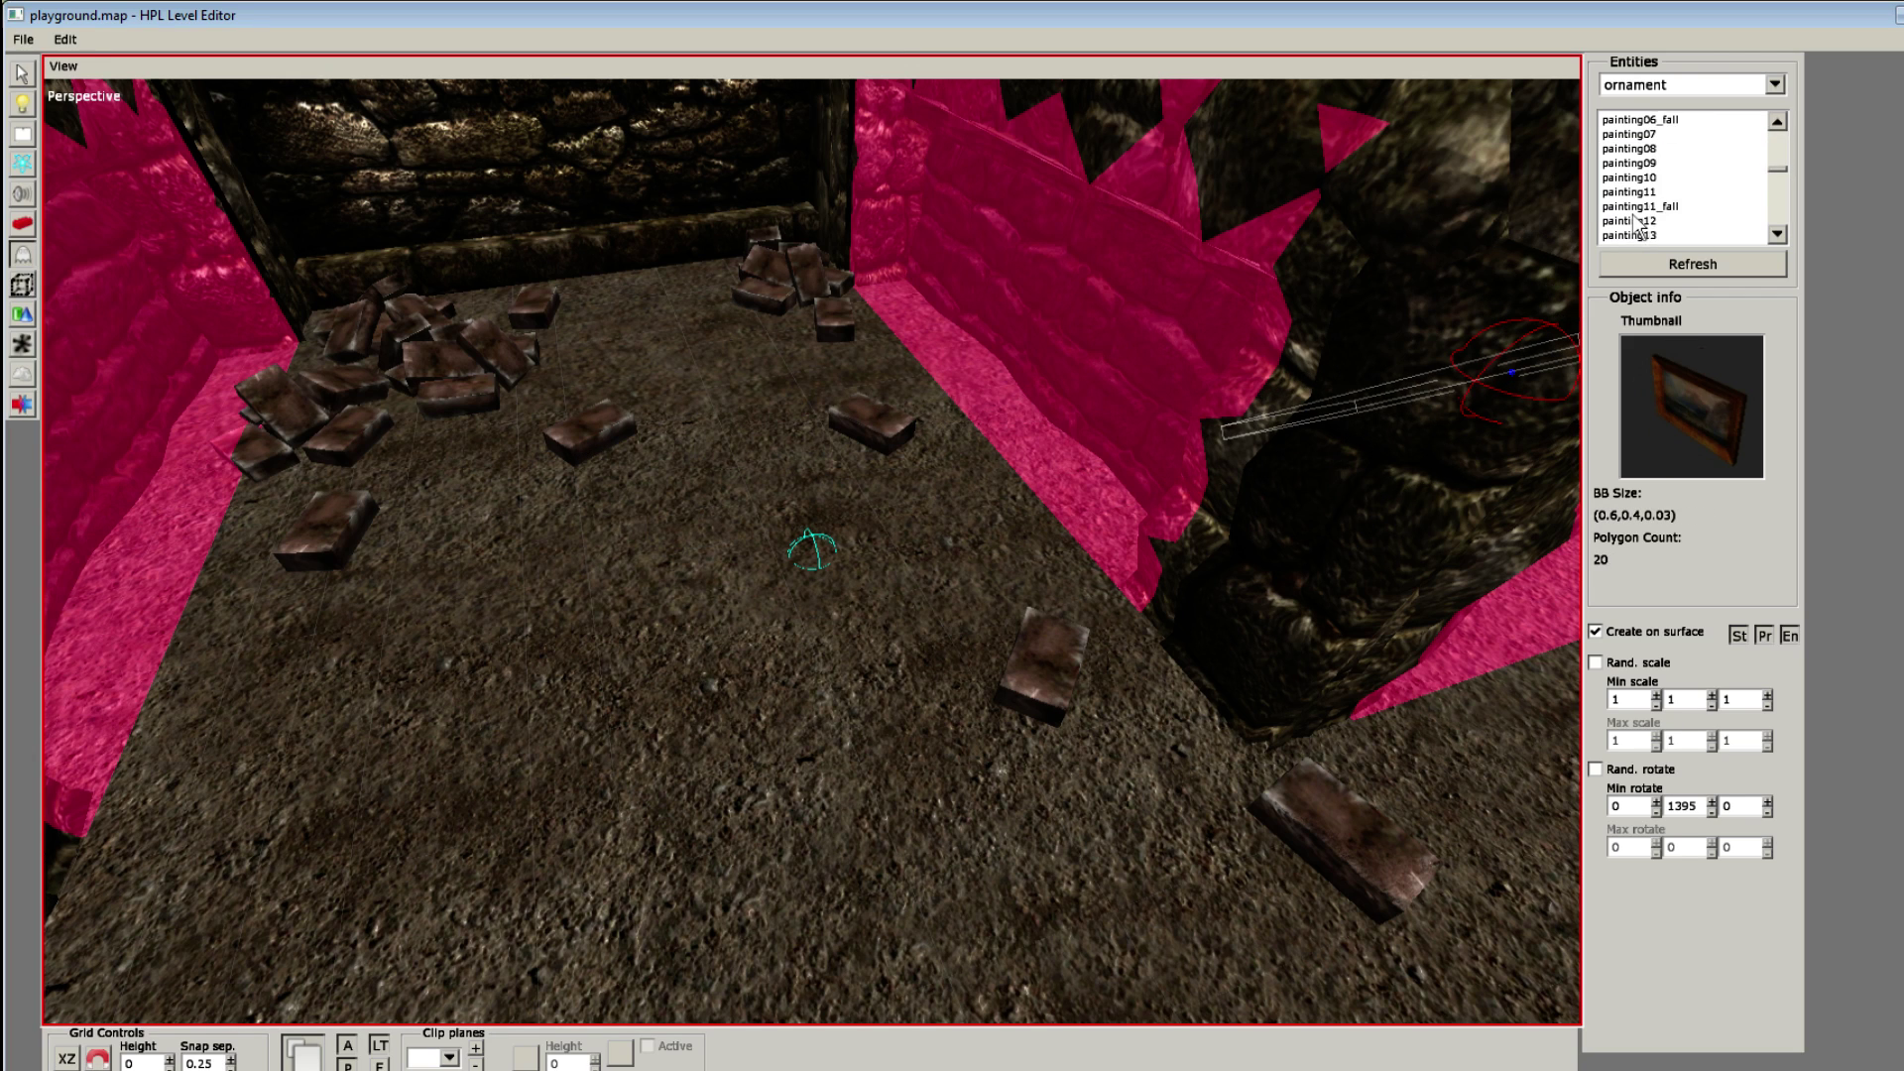
click(1632, 191)
click(1631, 207)
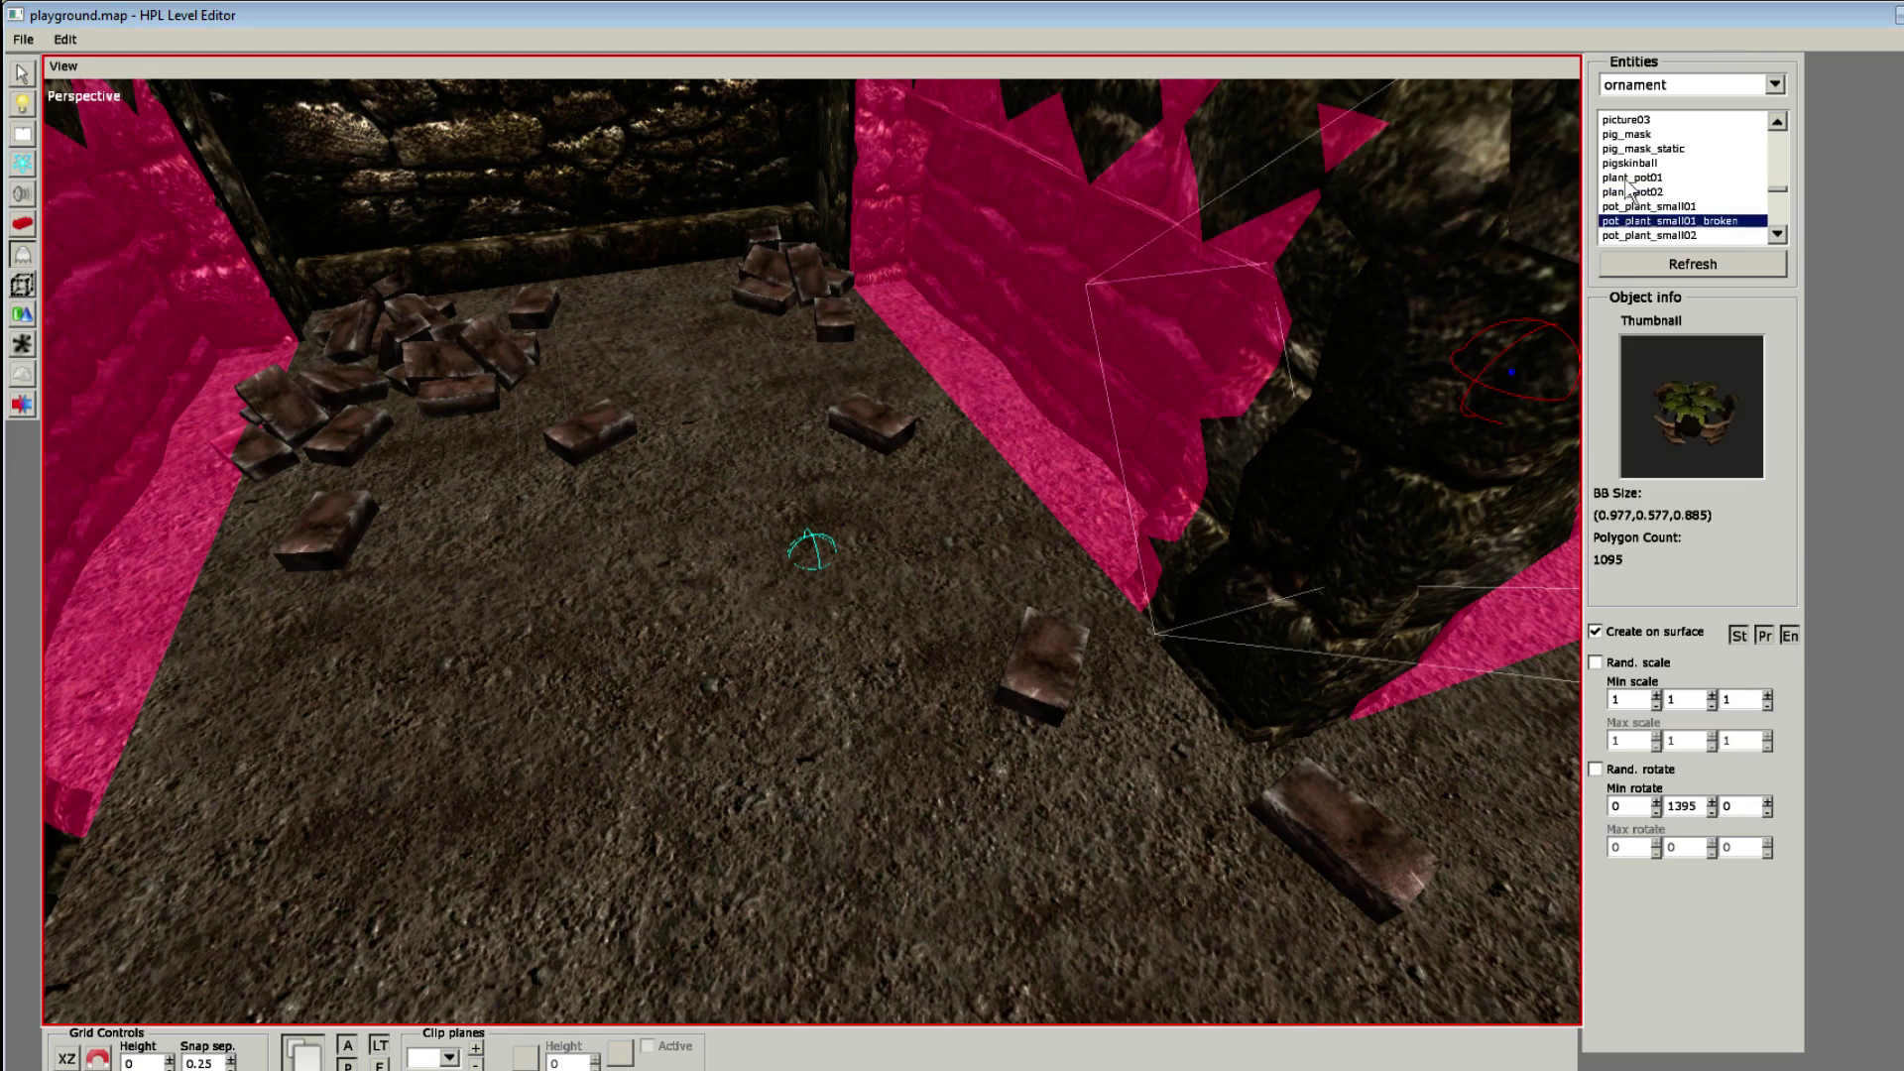
Step: Place the pig_mask ornament on the top board of the wooden shelving unit, with the minimum Y rotation at 1455
click(1632, 176)
click(1629, 135)
scroll(1654, 228, down, 5)
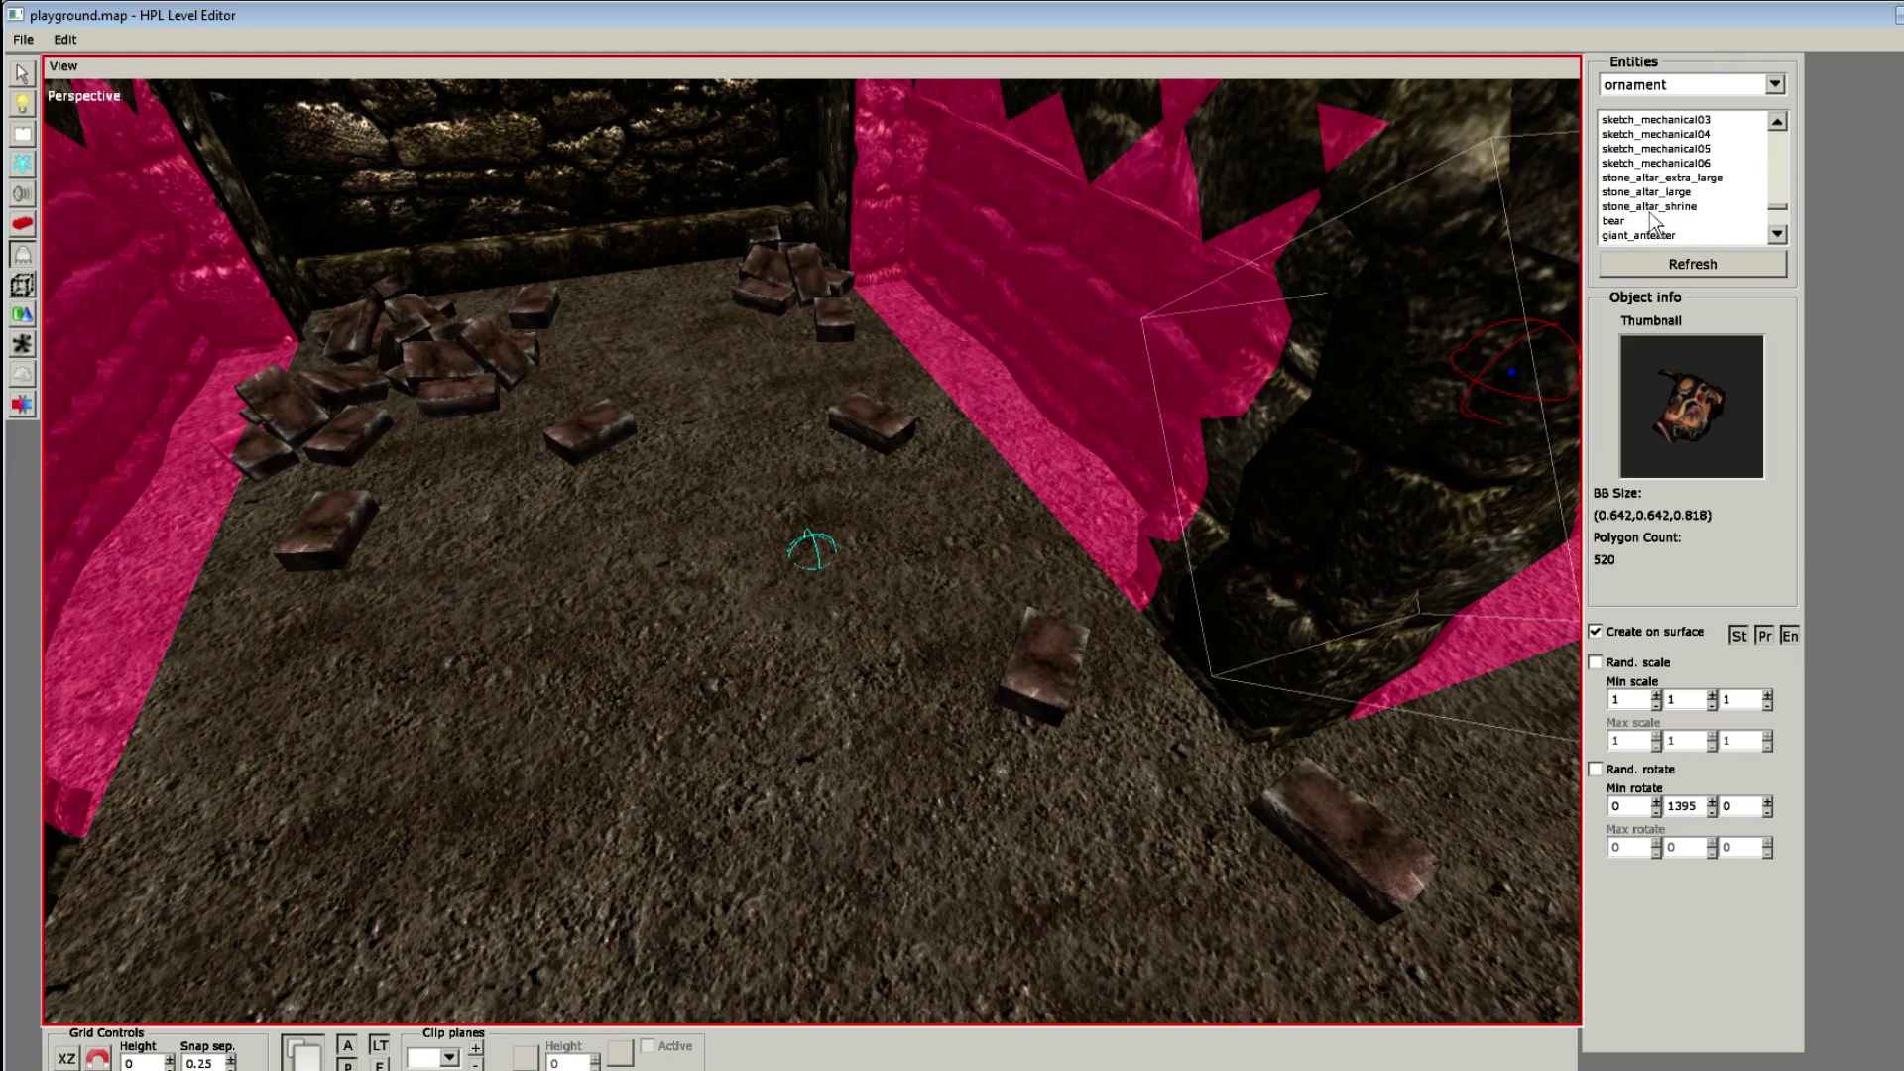
scroll(1052, 539, down, 1)
click(957, 551)
scroll(907, 554, up, 3)
alt+middle_drag(909, 558, 863, 567)
key(ctrl+s)
scroll(817, 527, up, 4)
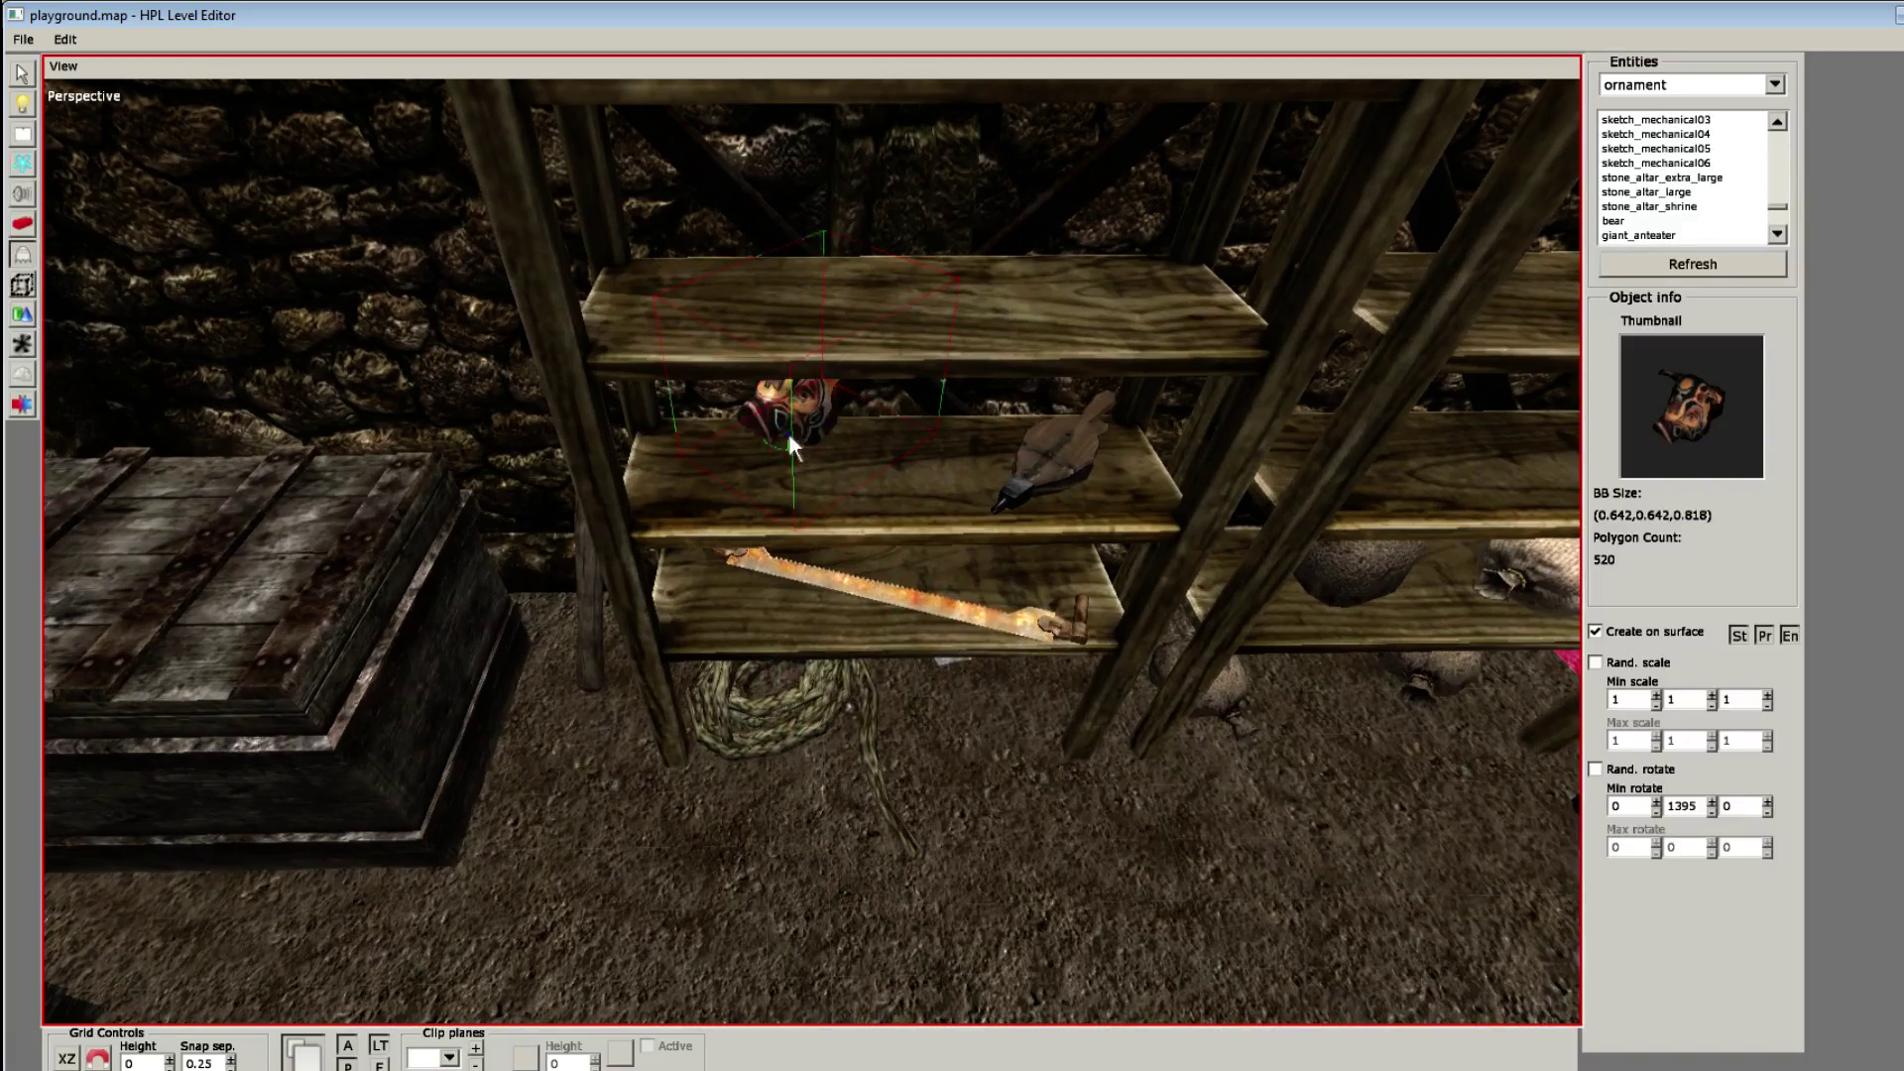
shift+scroll(760, 325, up, 4)
scroll(760, 325, down, 1)
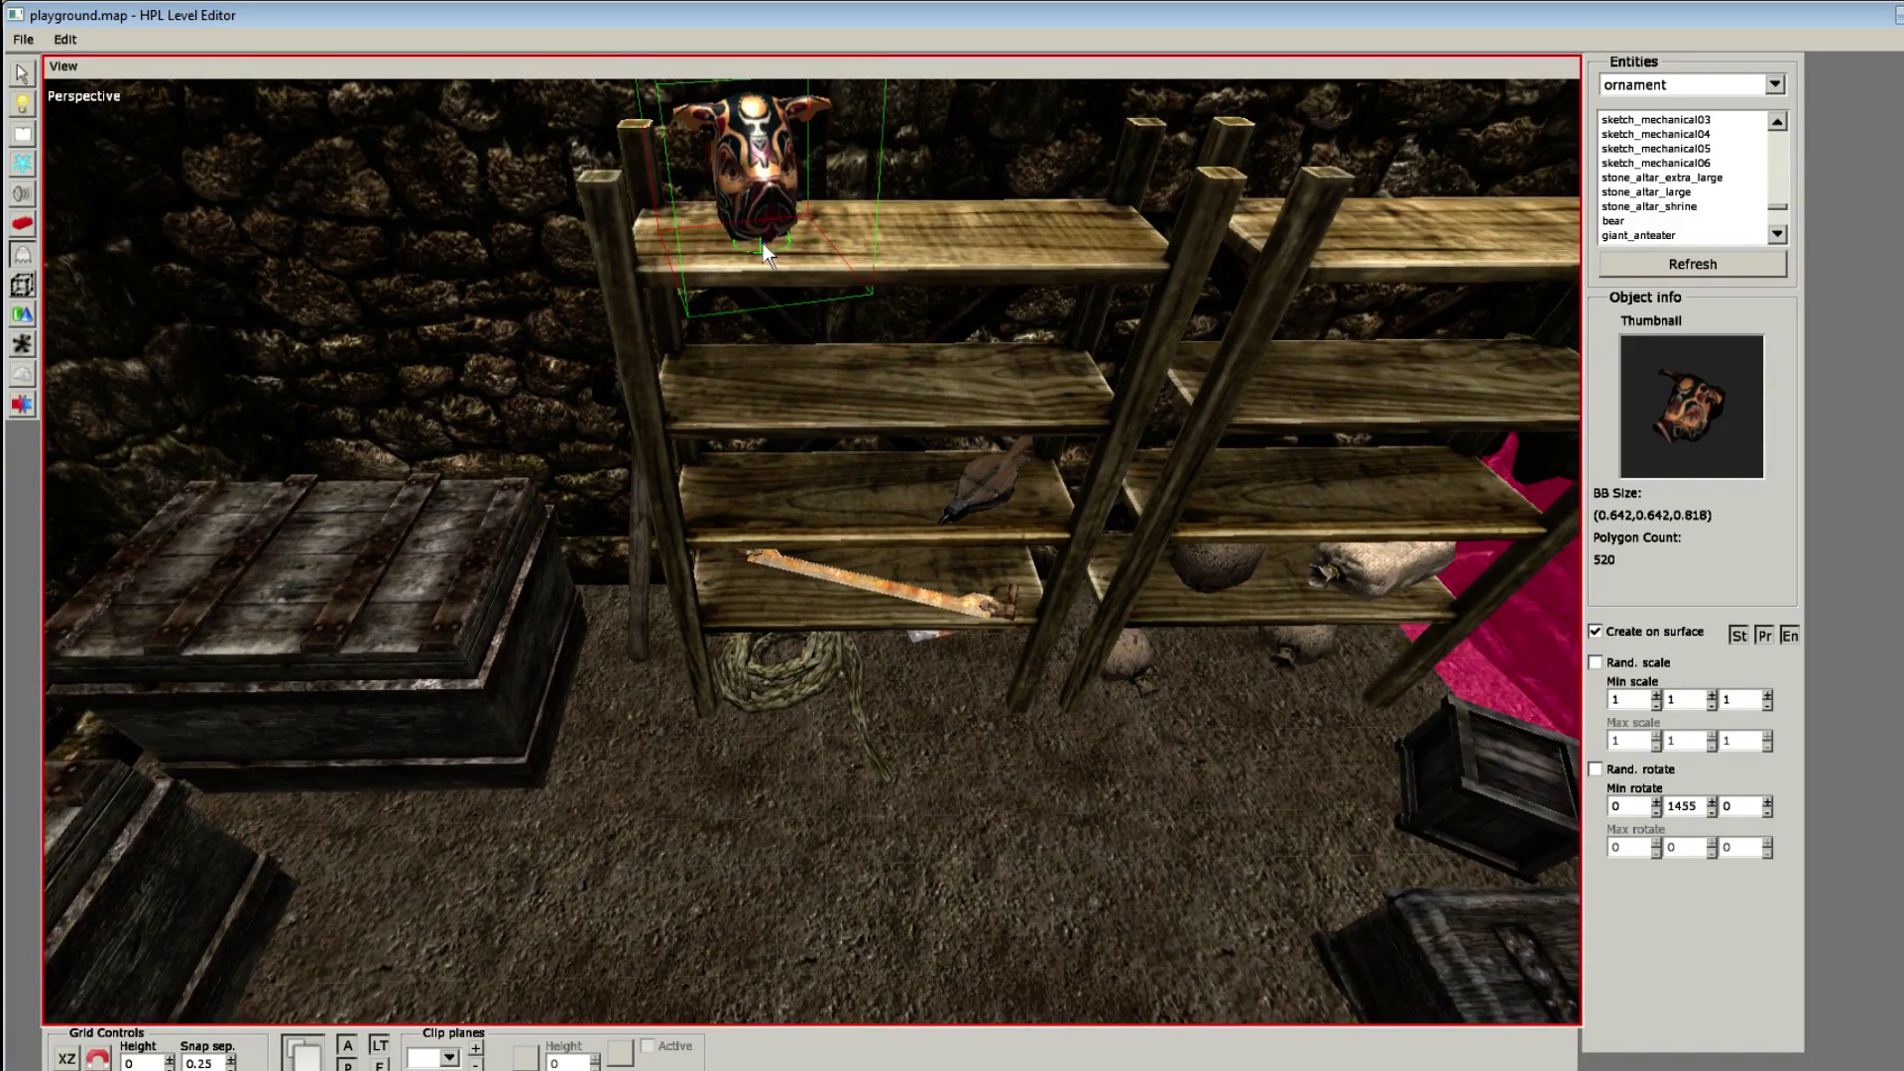
click(764, 243)
Step: Select the placed pig mask, tilt it to about -40.5 on the X axis and raise it to Y 2.773
alt+middle_drag(764, 243, 877, 260)
key(1)
click(881, 221)
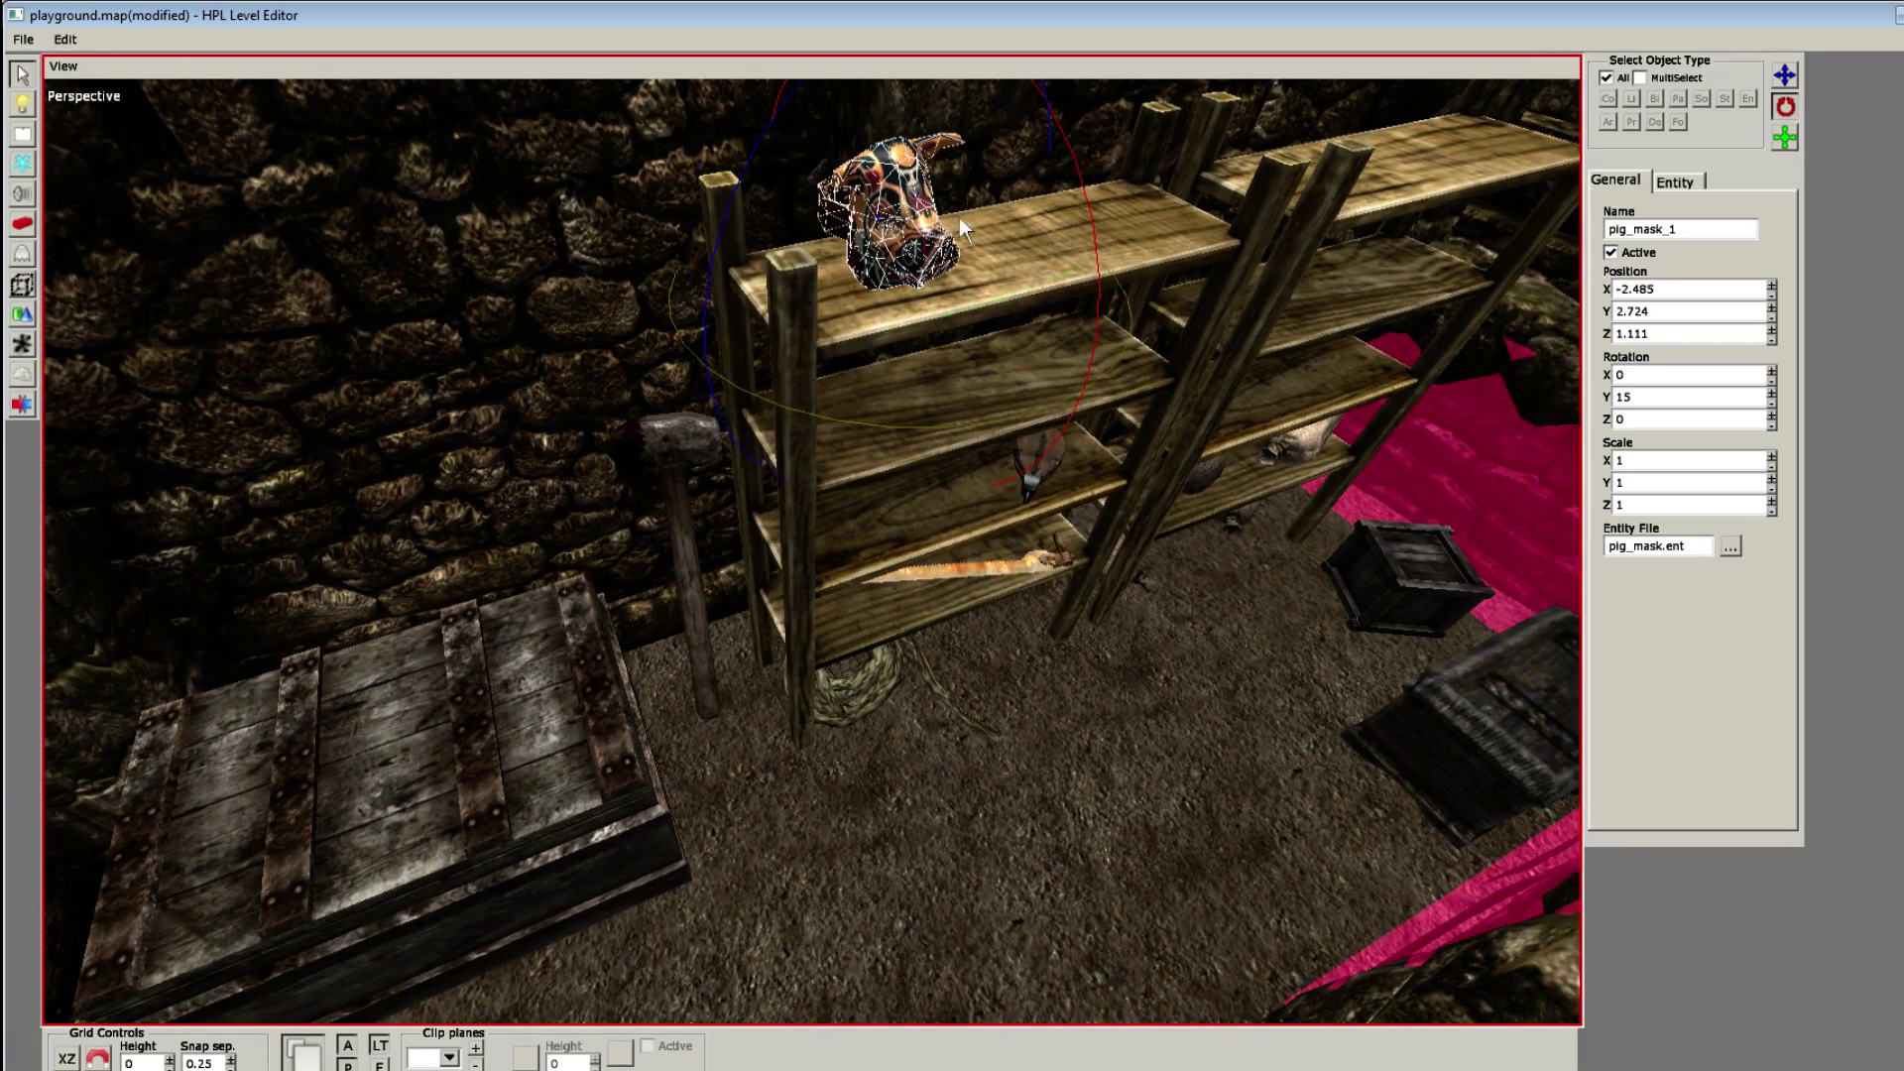
drag(1094, 219, 1036, 113)
key(q)
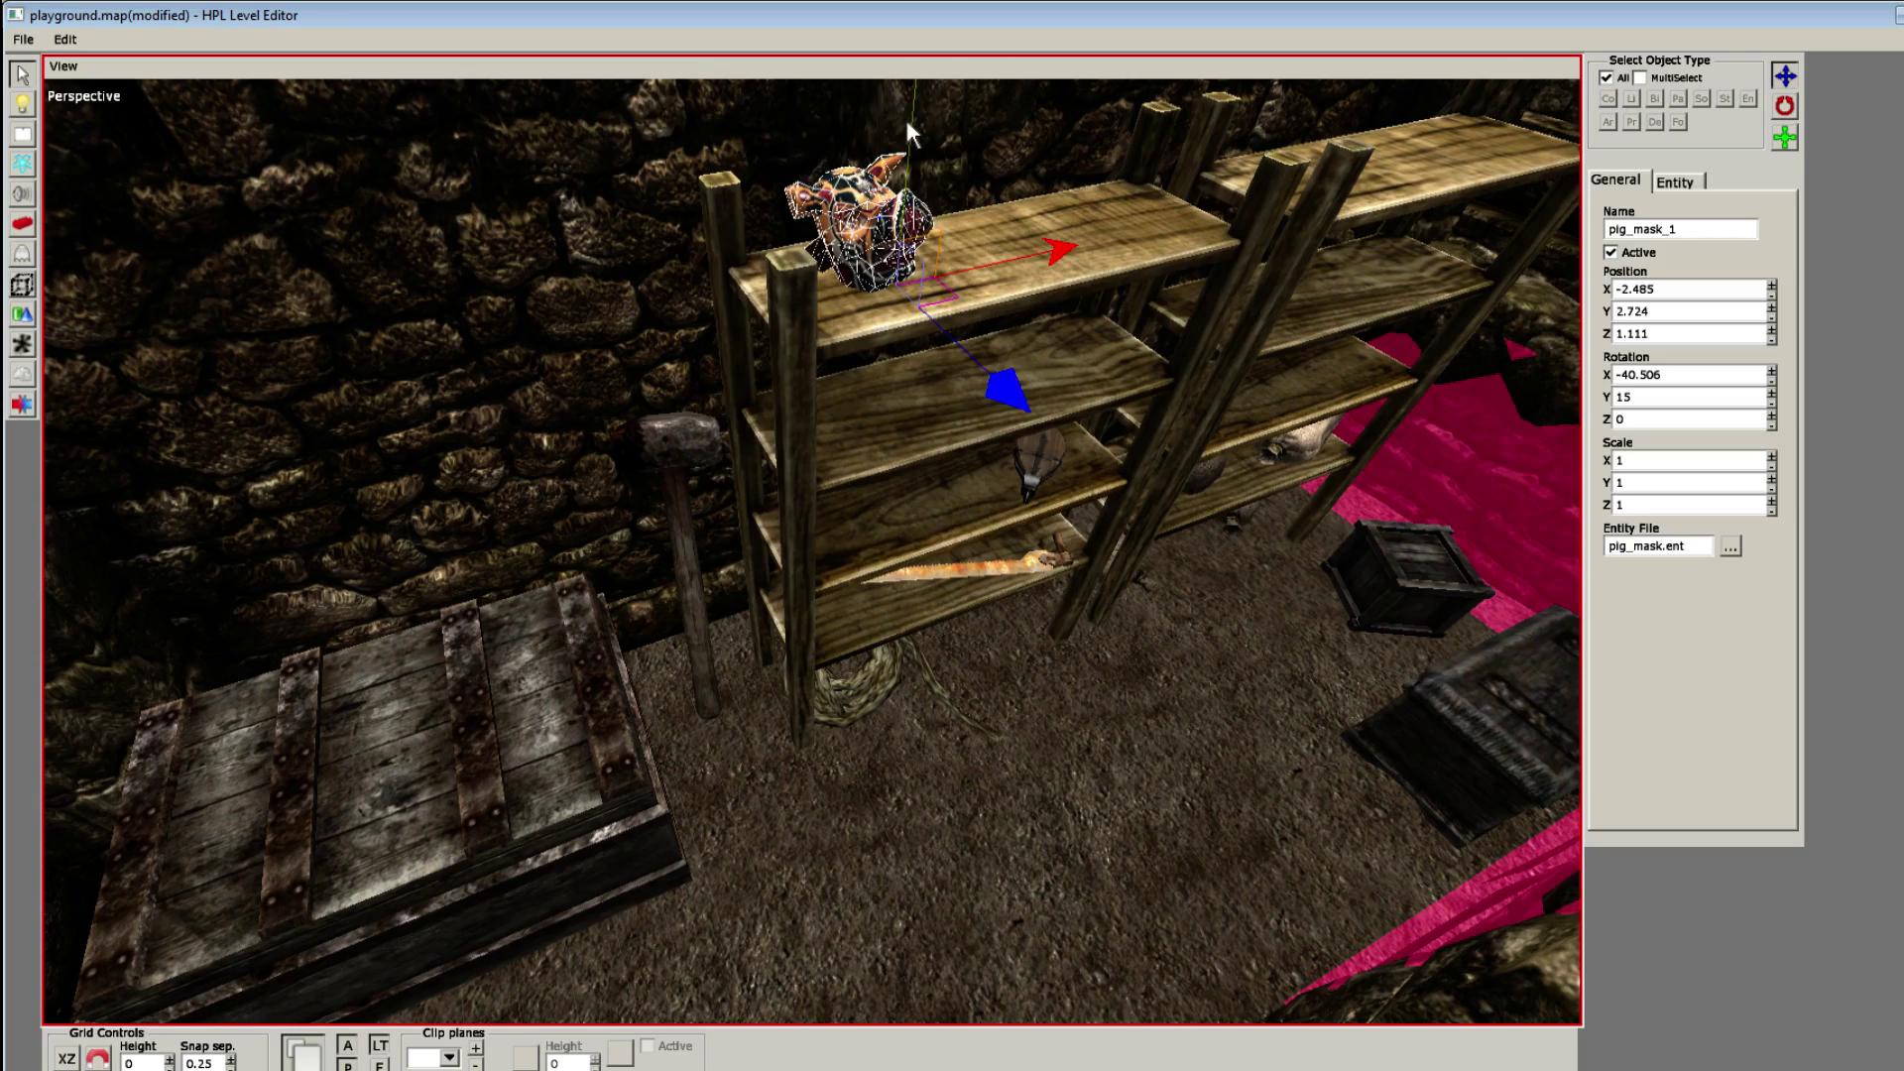
drag(910, 129, 914, 82)
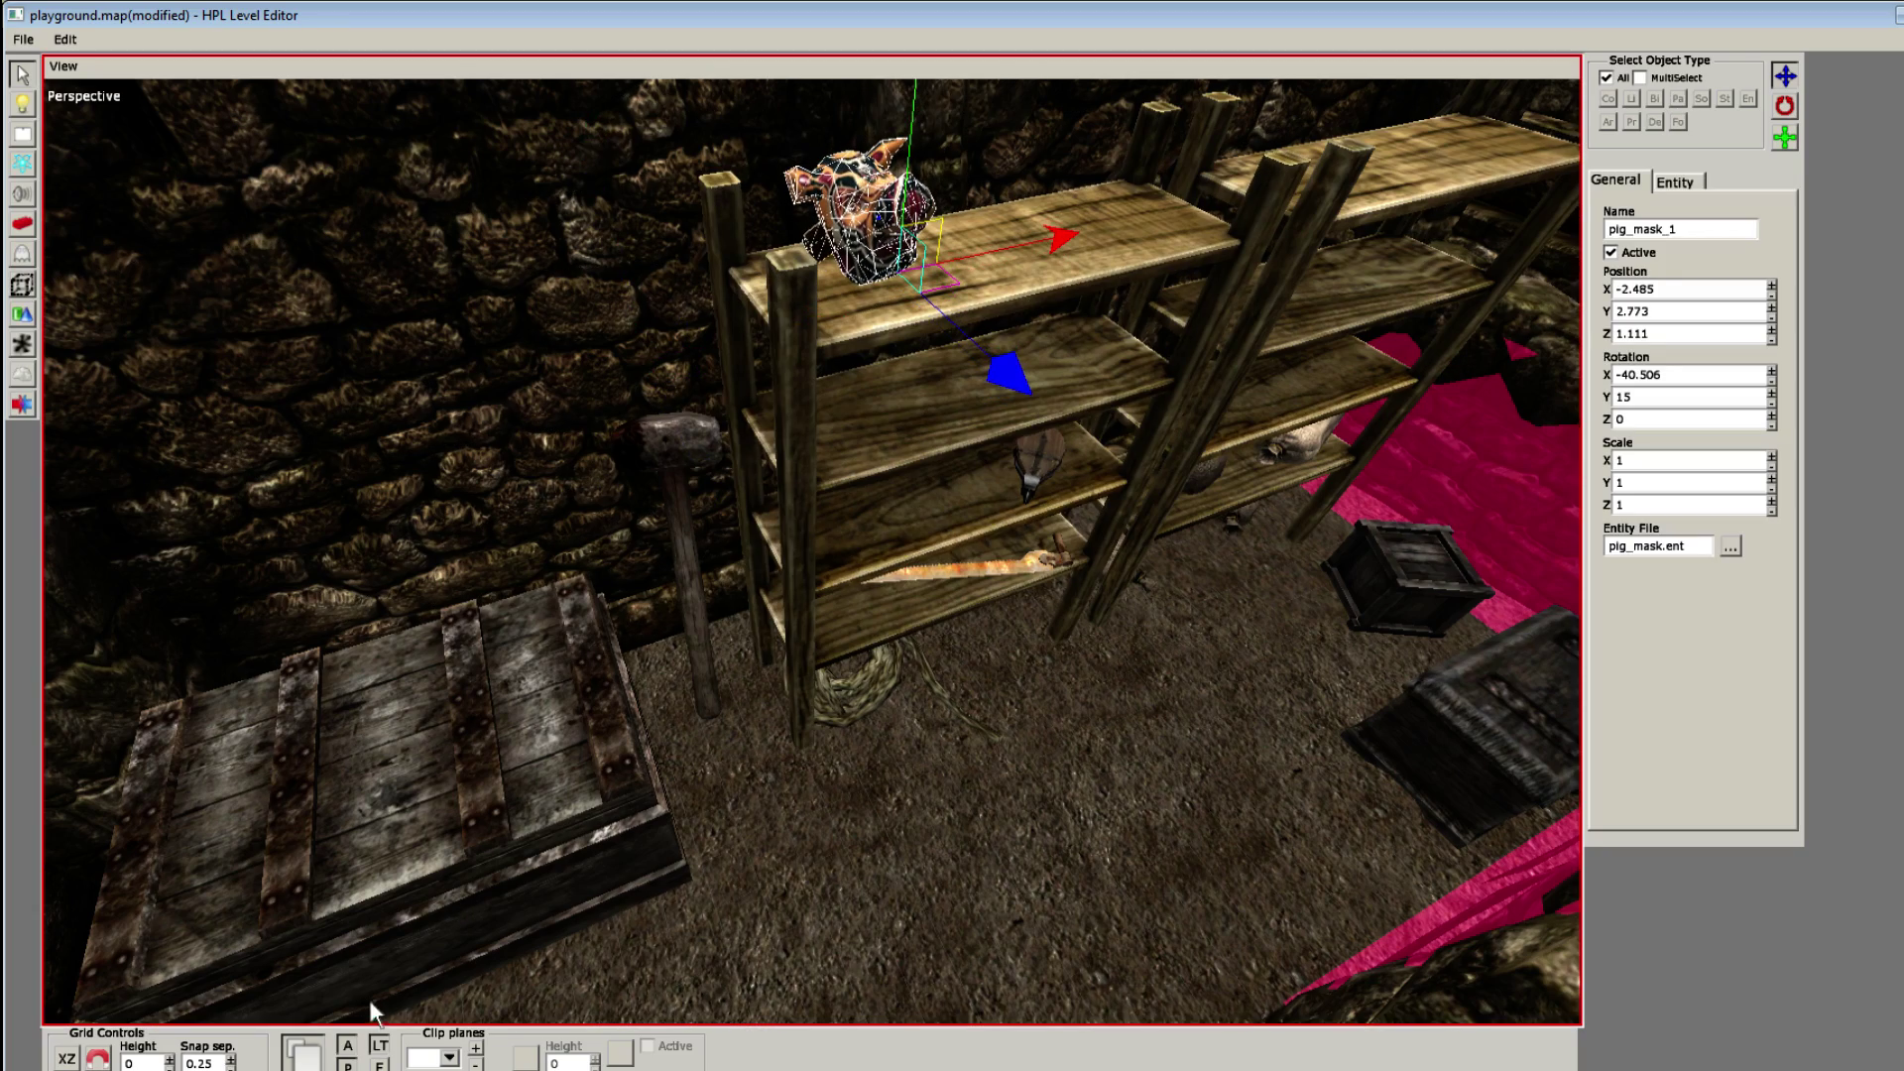
Step: Inspect the tilted mask with the viewport display toggles and clear the selection
click(354, 1045)
click(349, 1065)
click(350, 1065)
alt+middle_drag(506, 585, 479, 442)
click(665, 455)
alt+middle_drag(786, 412, 841, 474)
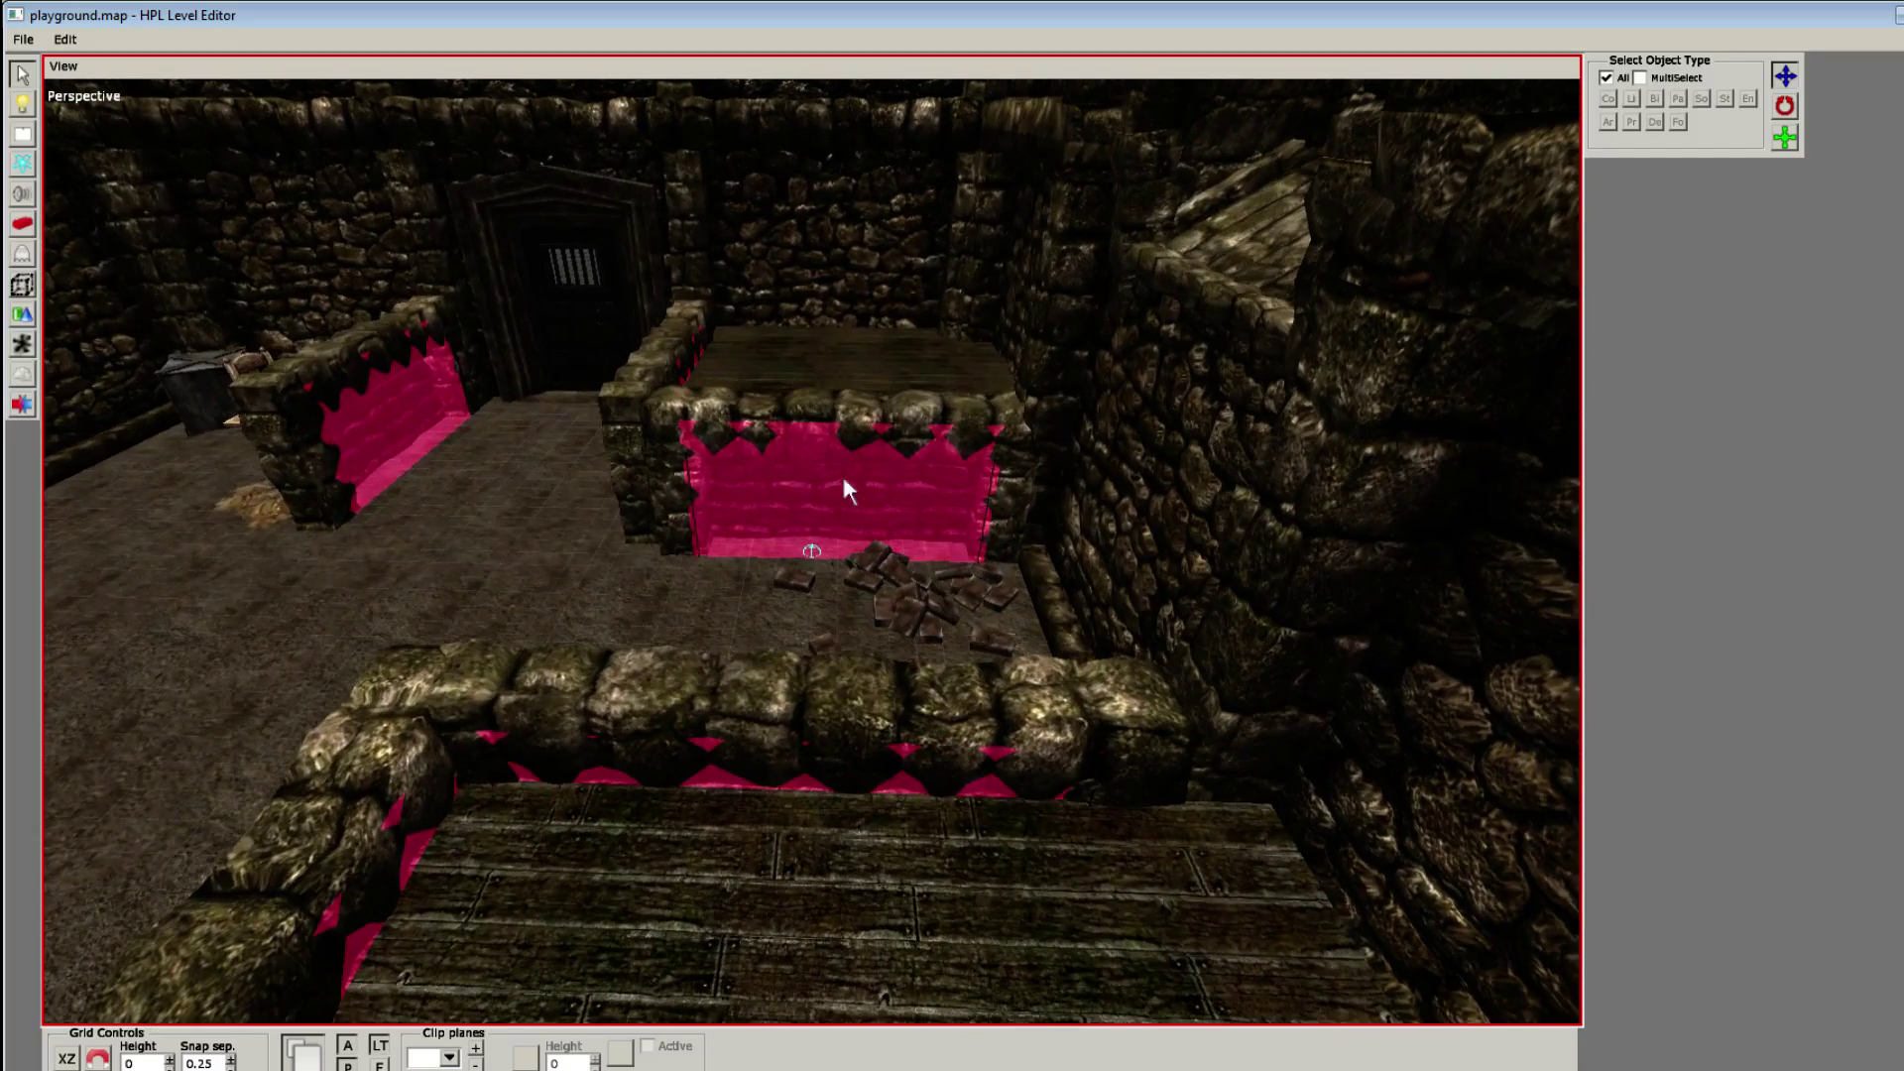
Step: Switch to placing static objects and choose the cellarbase set
key(6)
click(1771, 86)
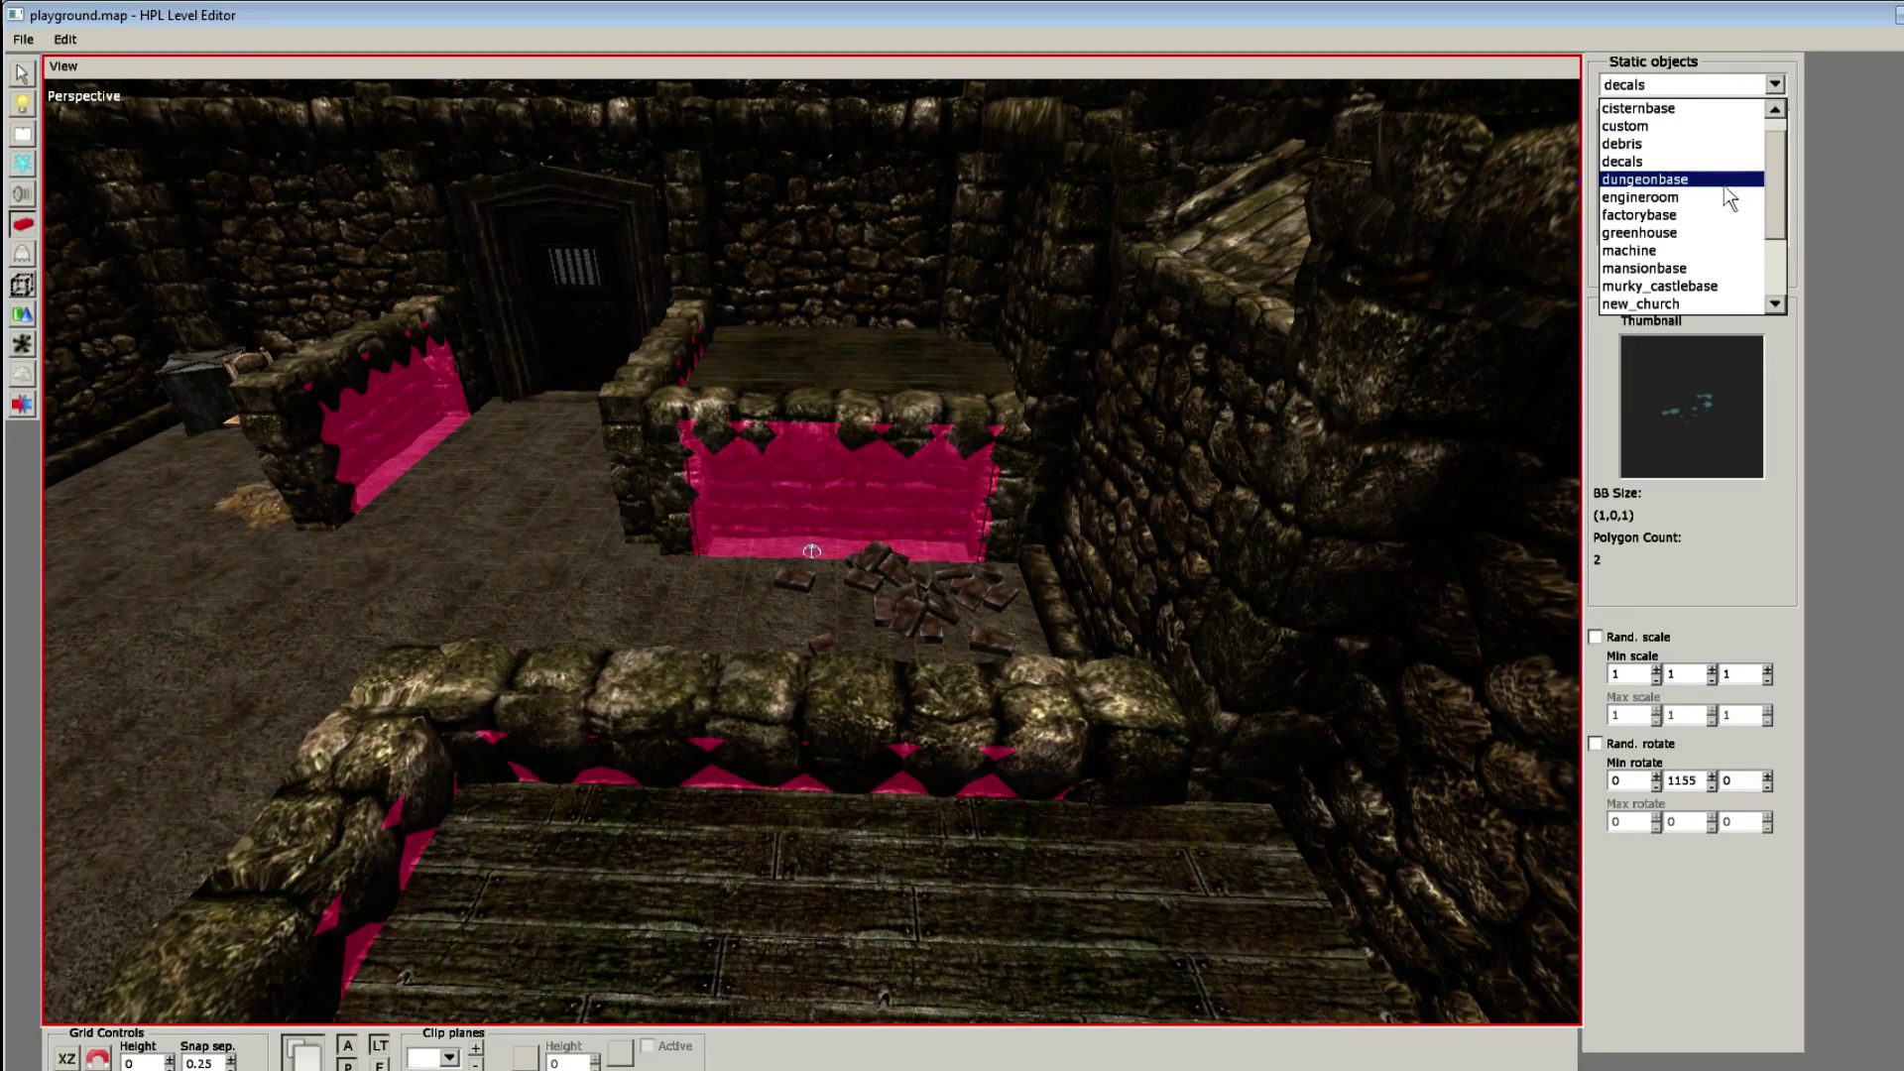
scroll(1693, 139, up, 1)
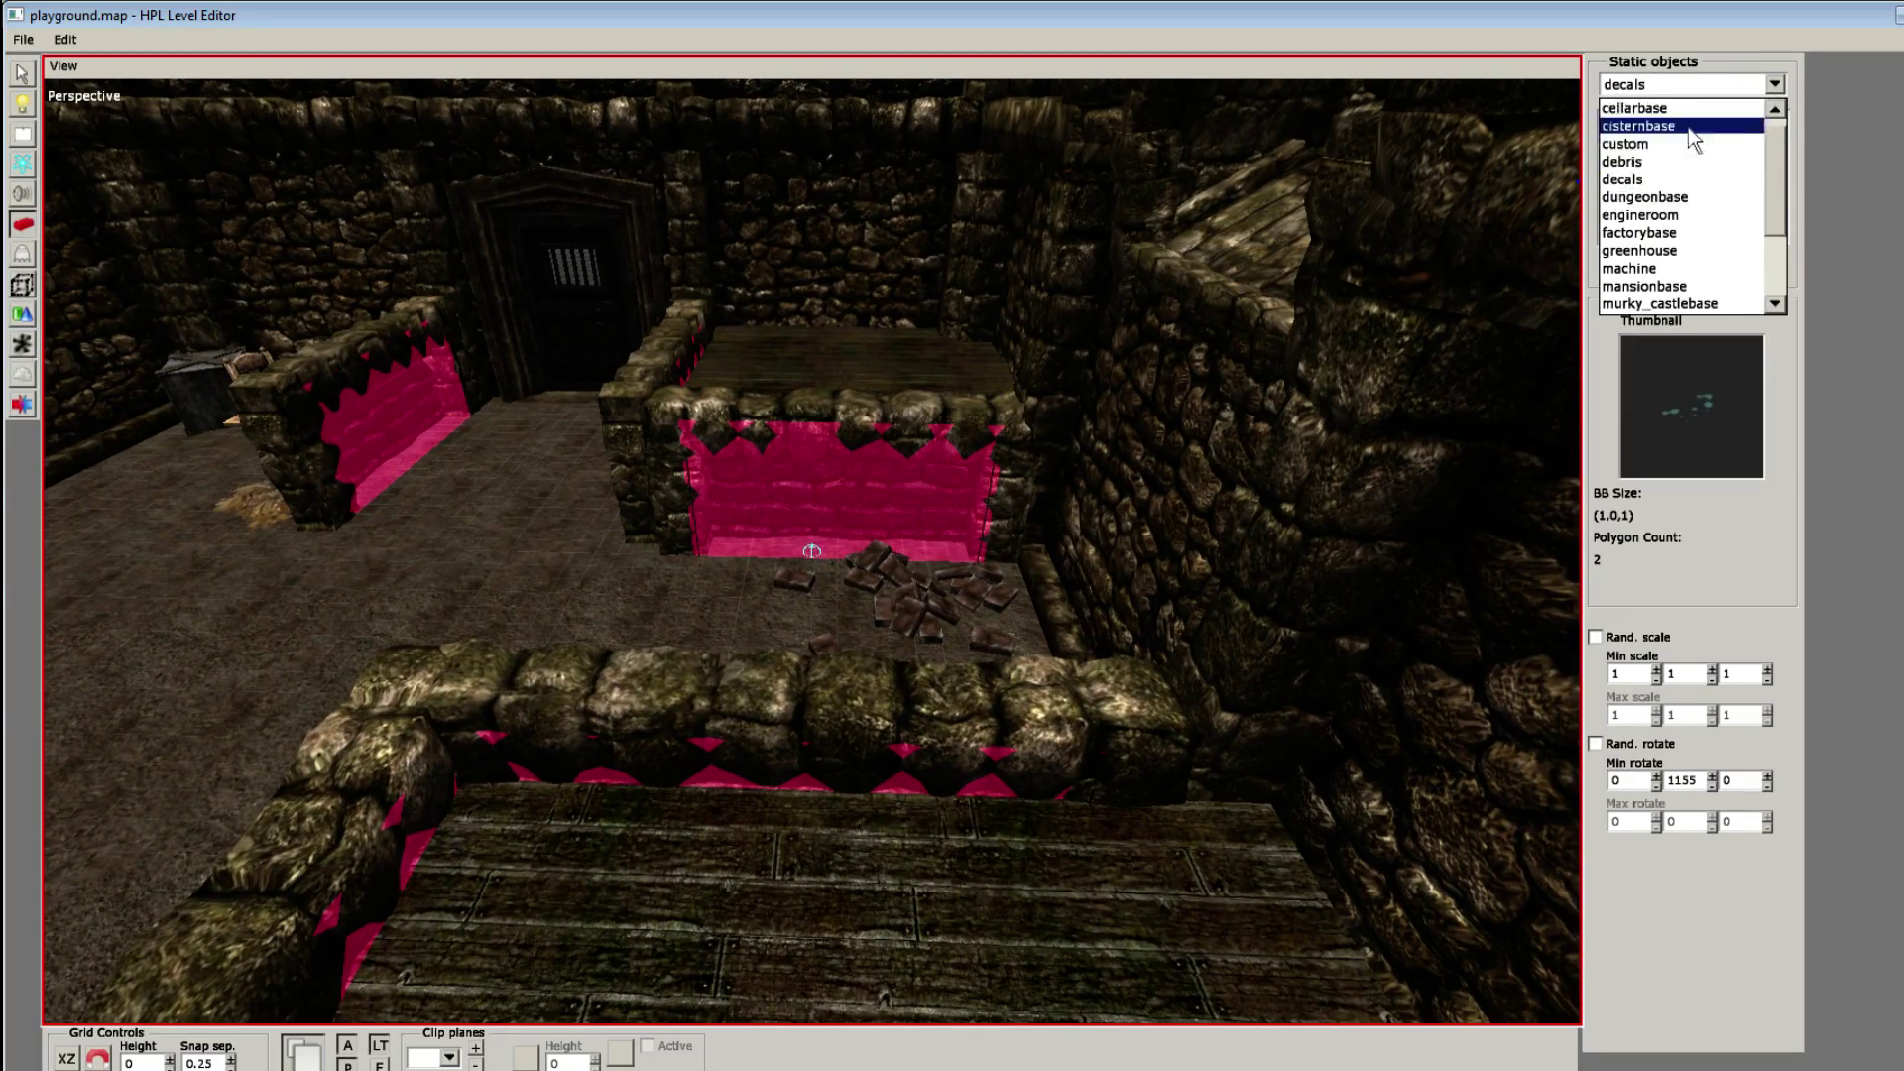
click(1639, 111)
scroll(1654, 199, up, 2)
click(1640, 159)
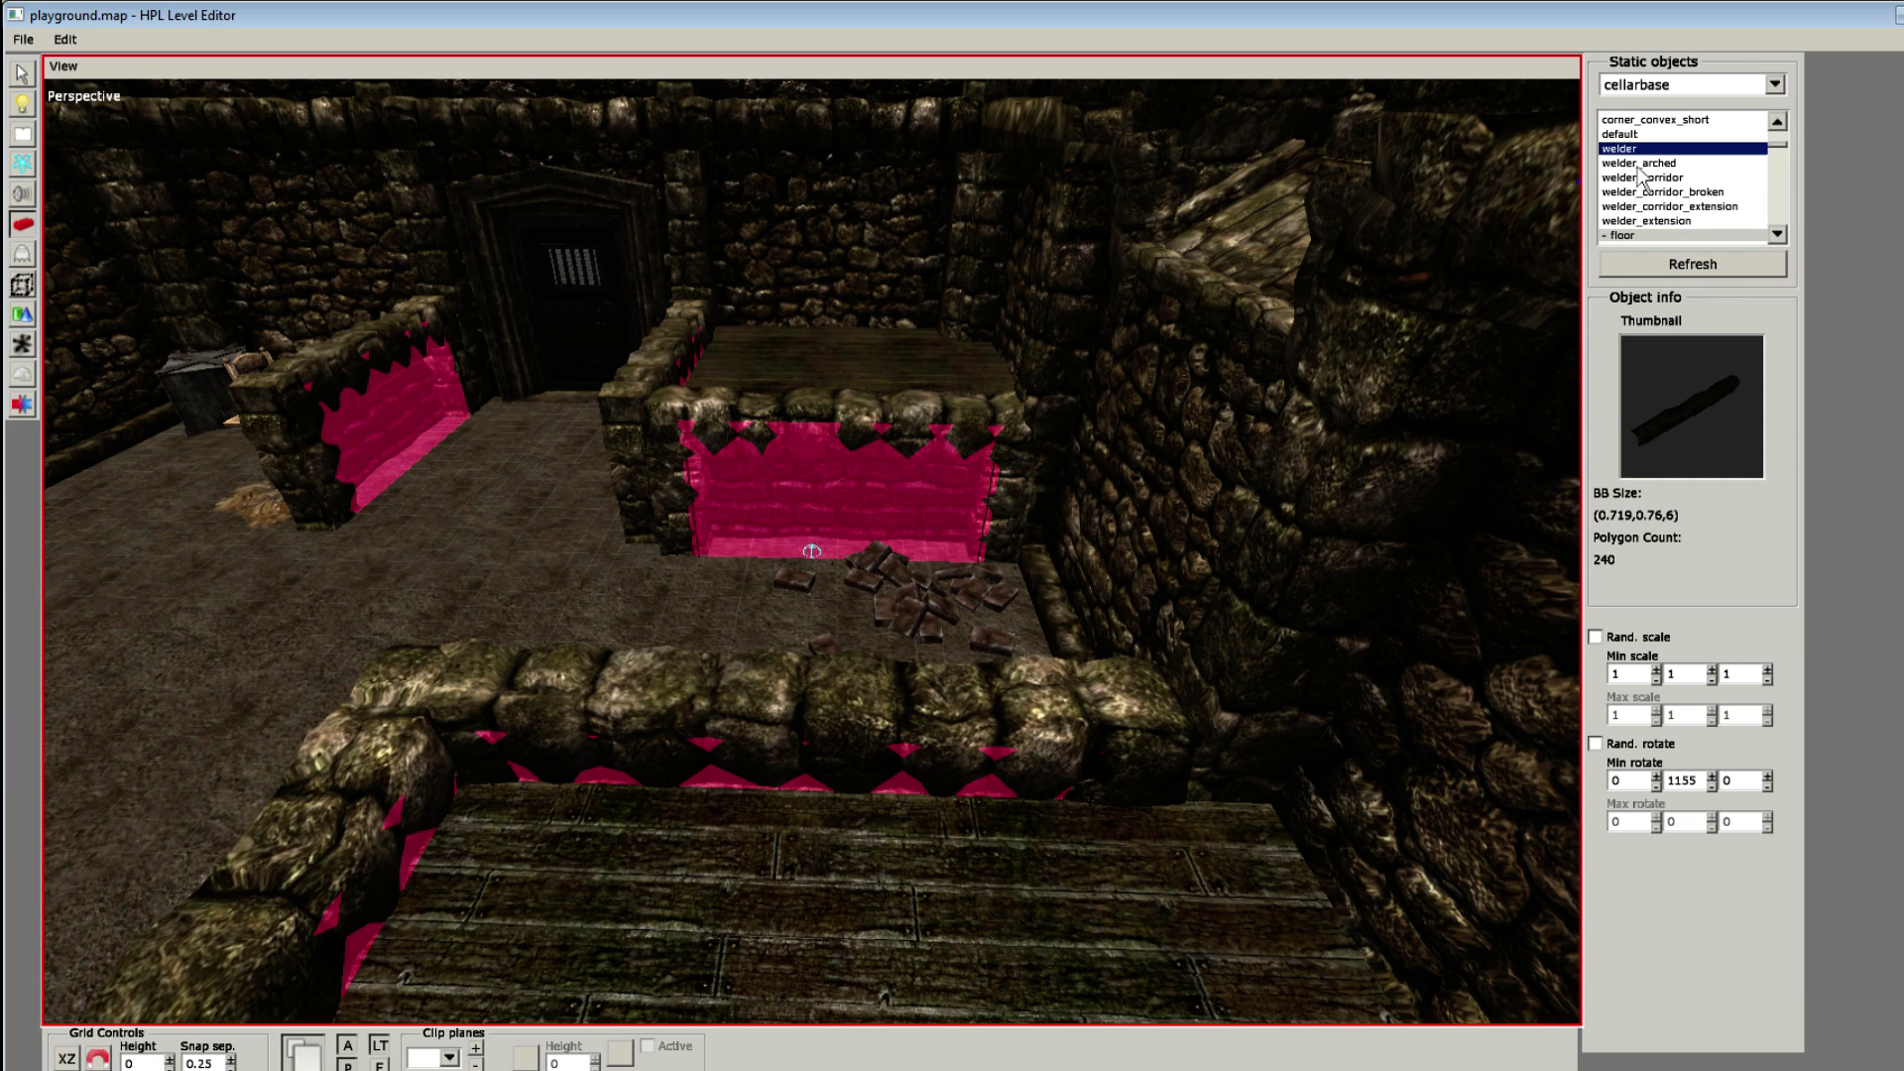
Step: Find the wooden pillars in the cellarbase set and choose wood_short_beam
scroll(1674, 169, down, 3)
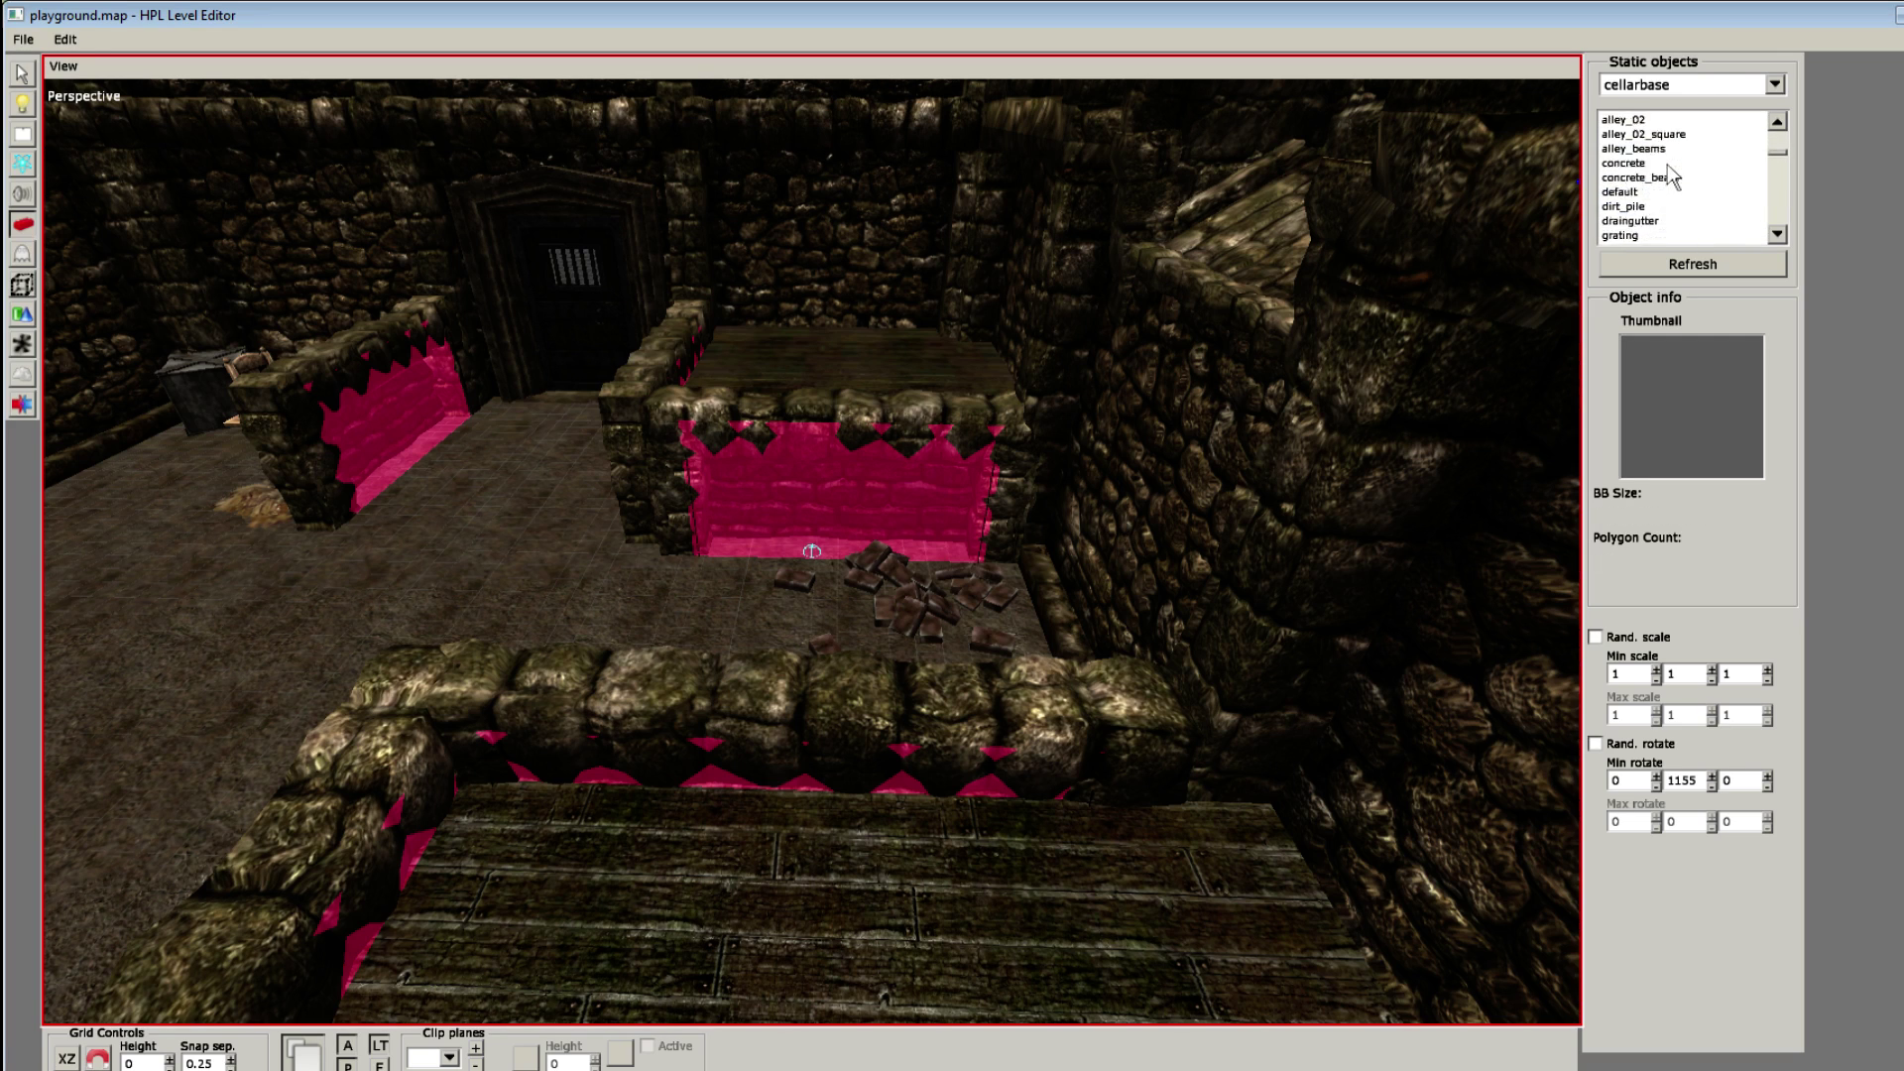
click(1661, 167)
key(Down)
key(Up)
key(Up)
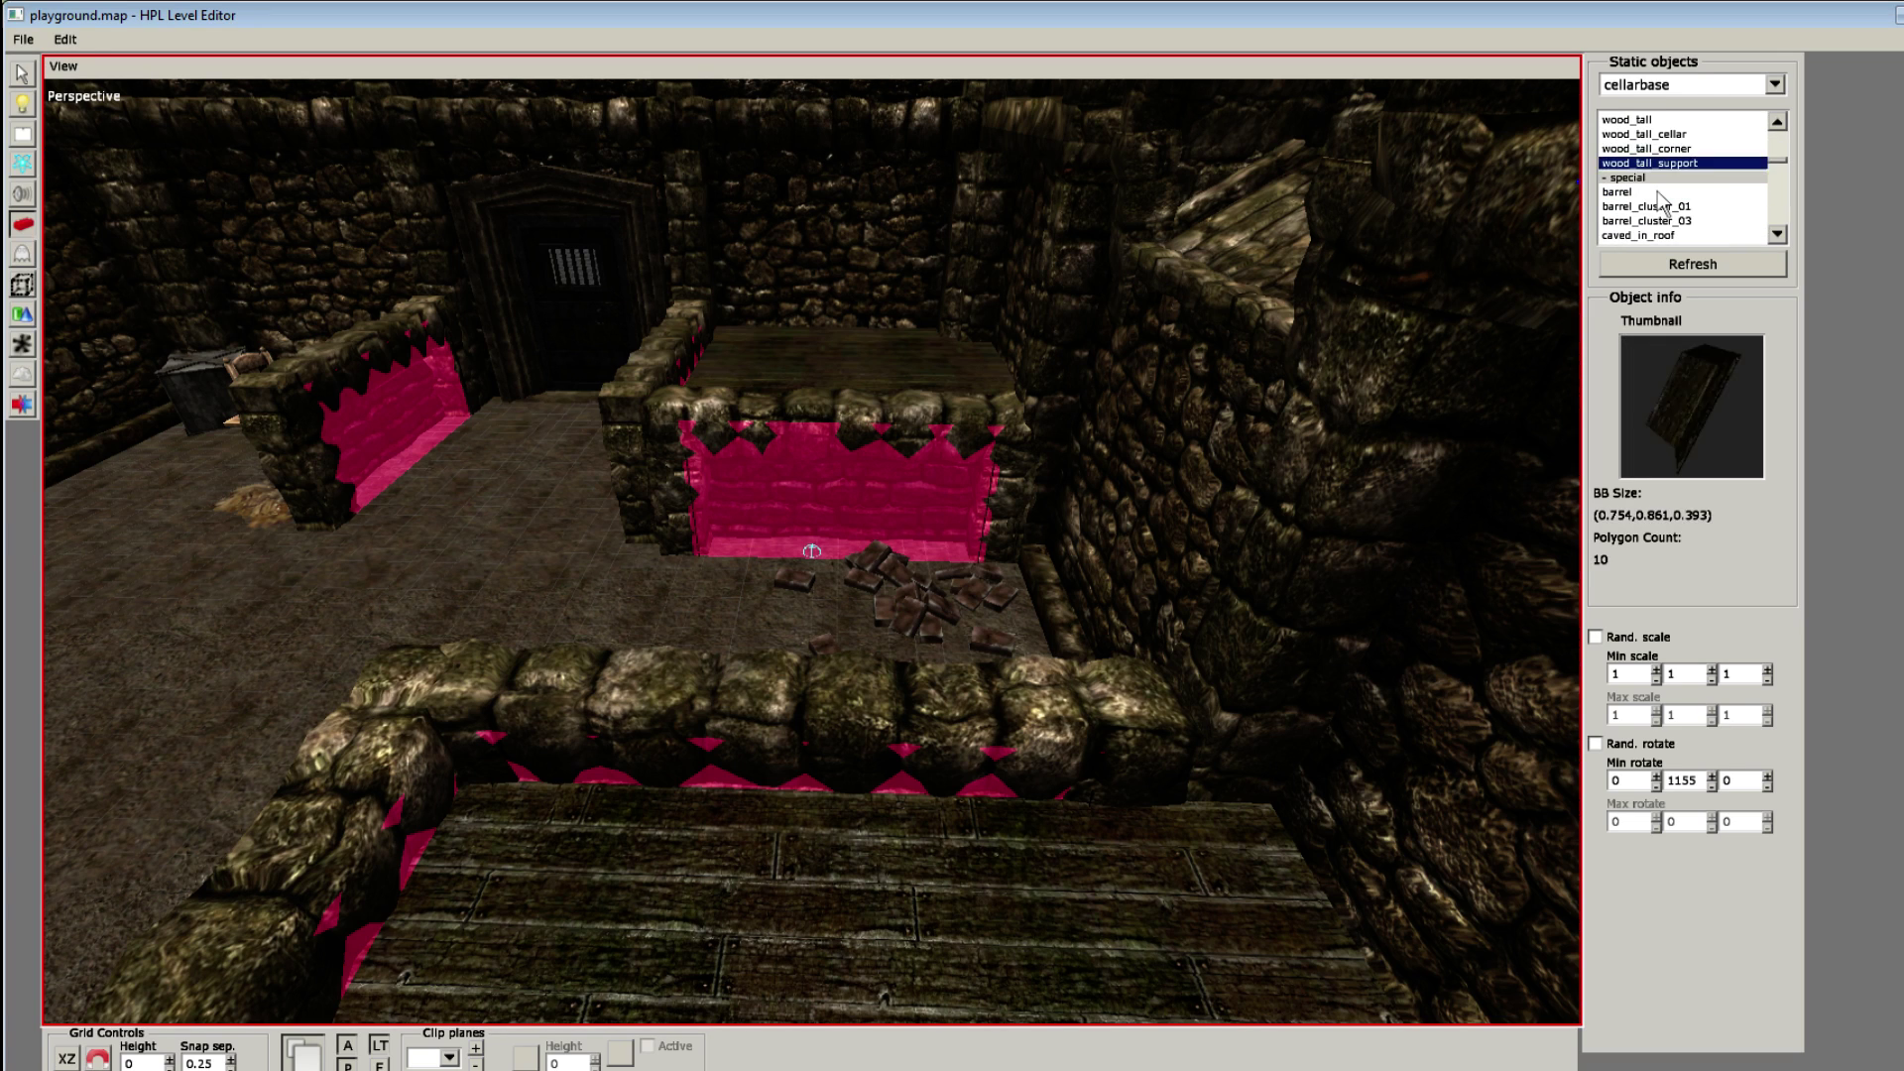
key(Up)
key(Up)
key(Up)
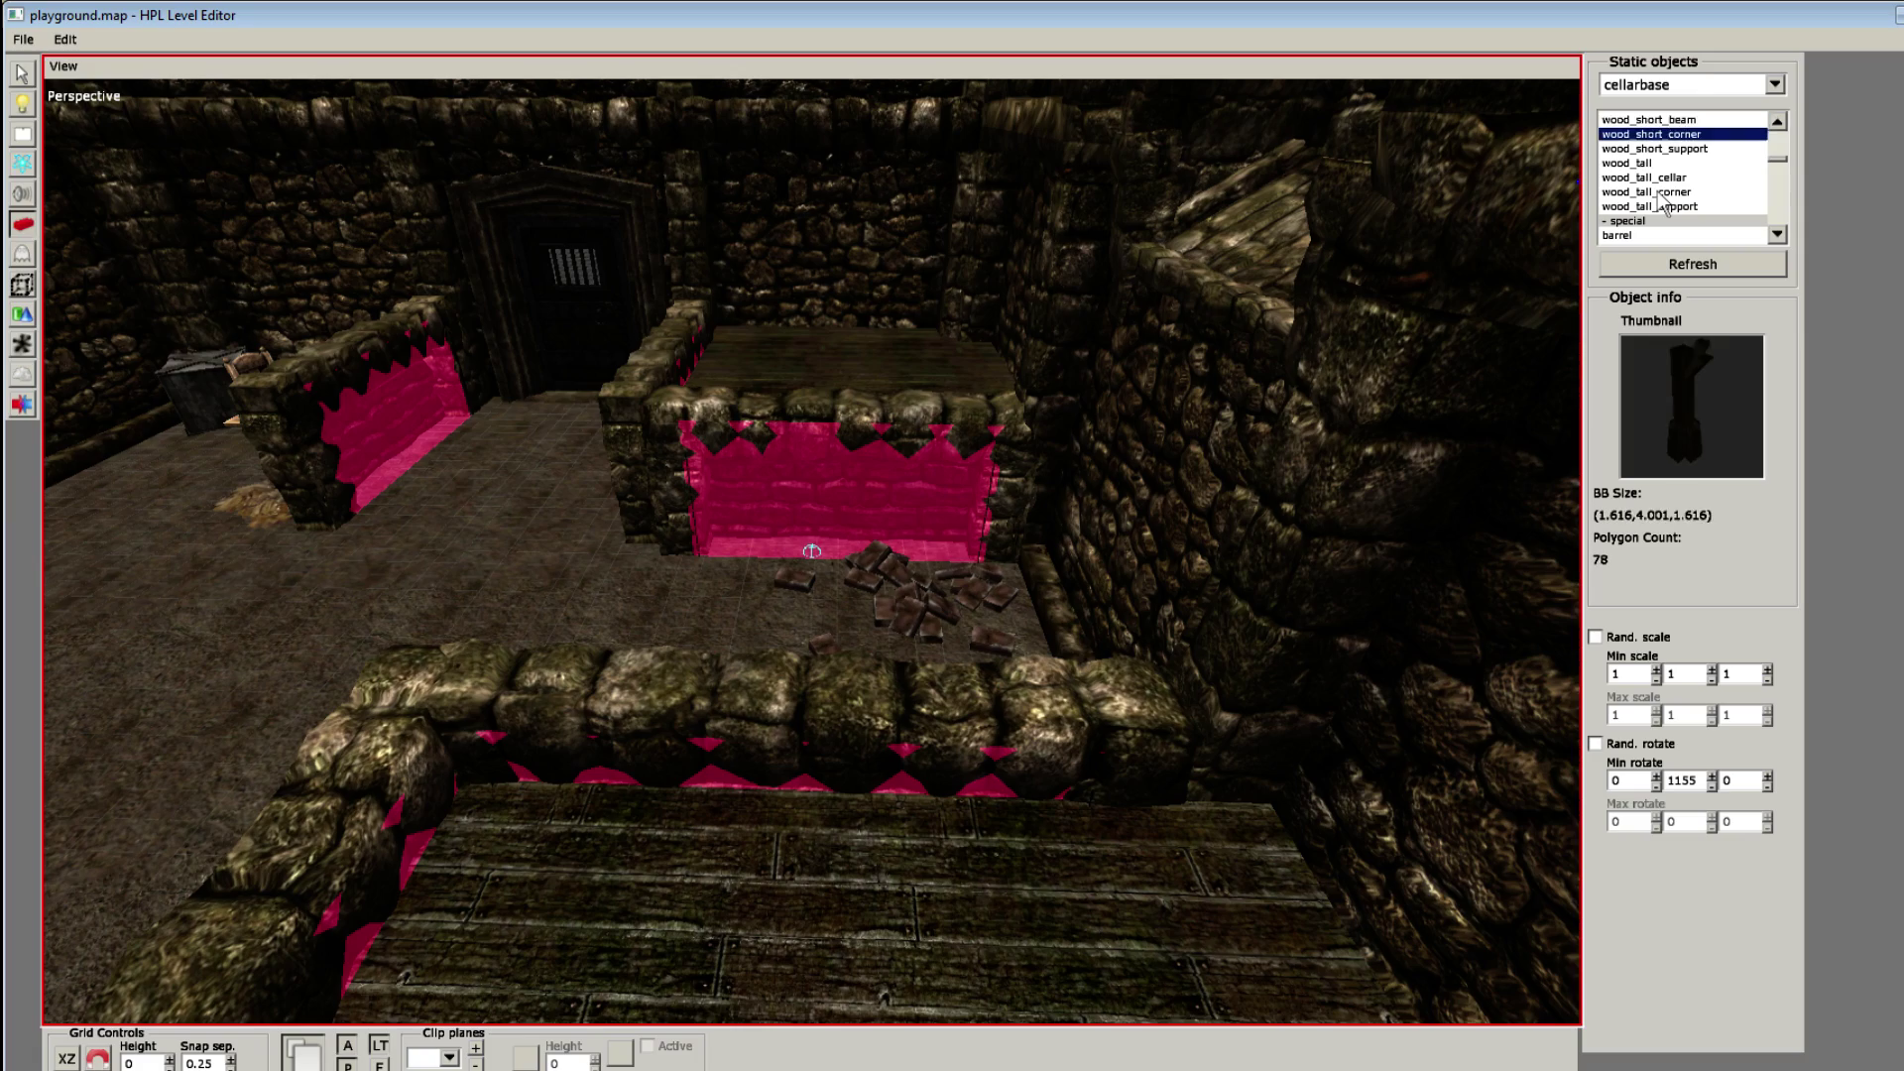
scroll(1002, 763, down, 2)
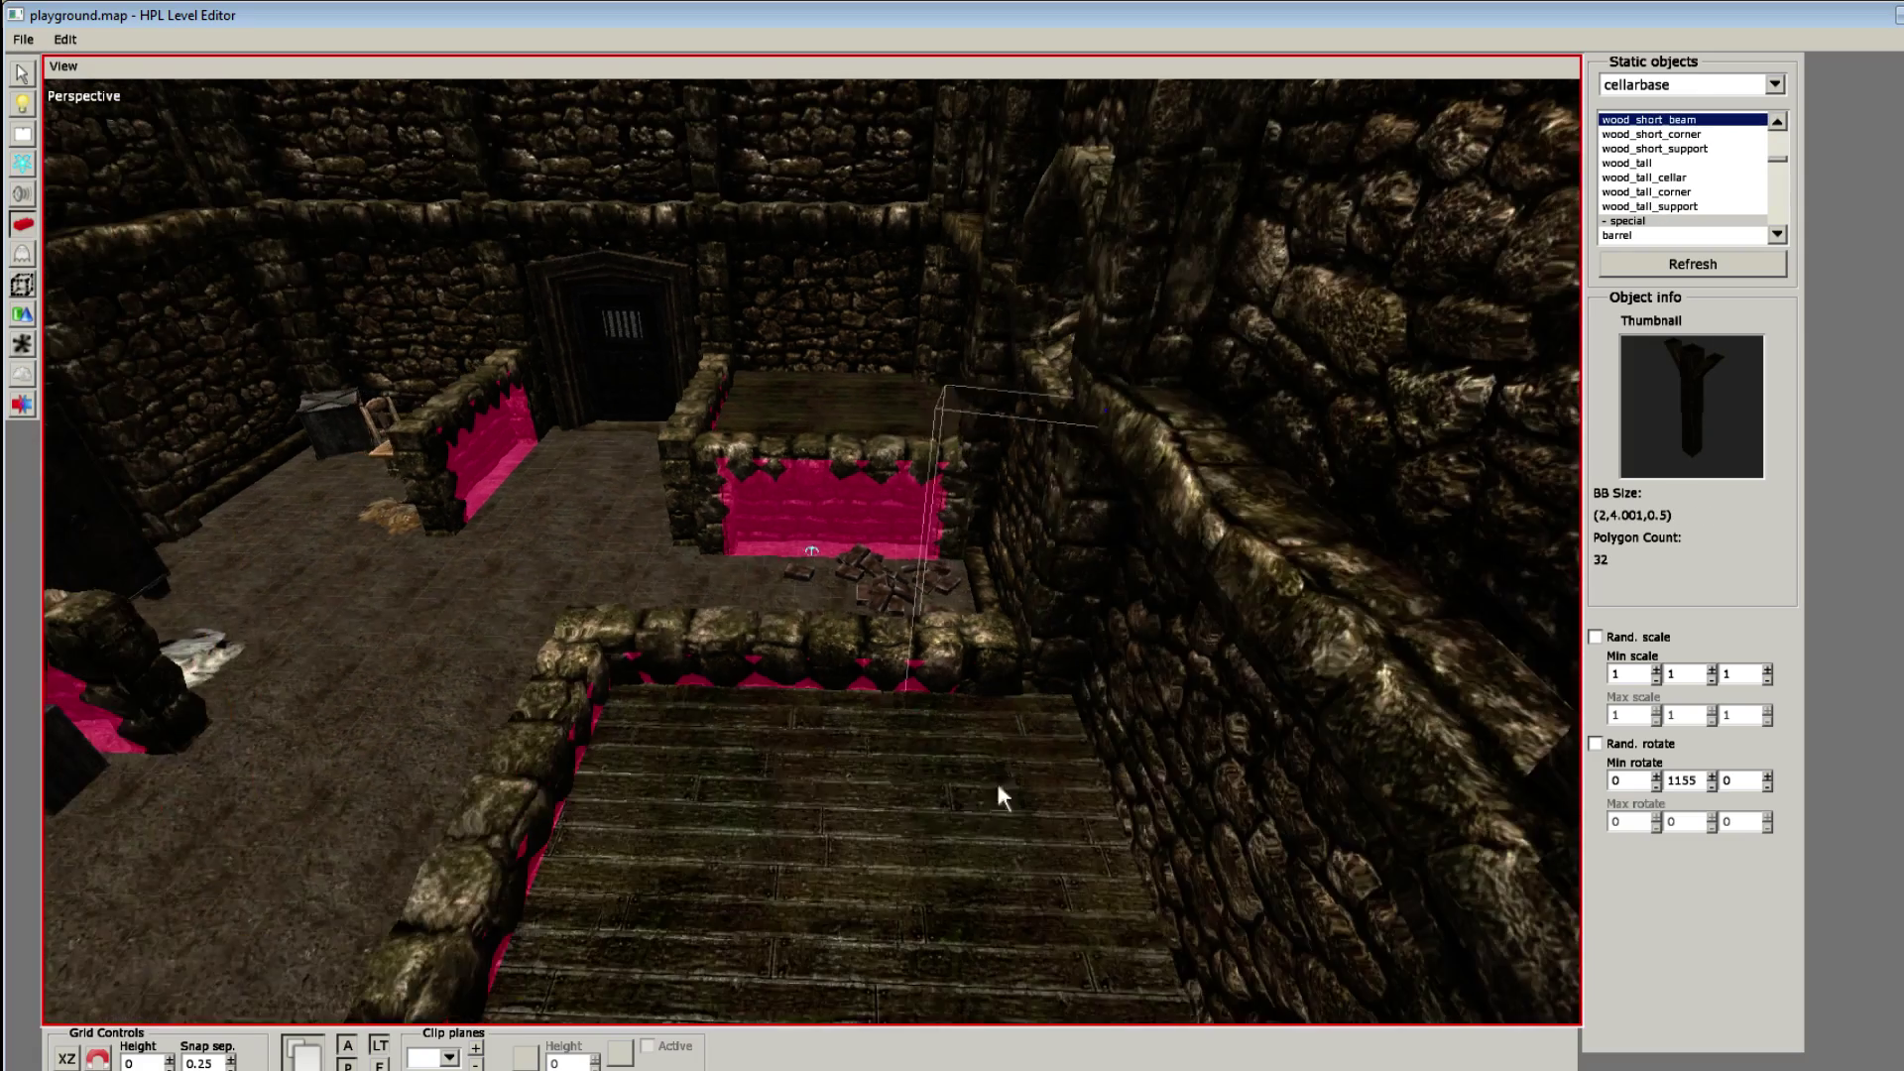
Step: Try placing the wood_short_beam pillar in the room near the raised platforms, undoing each placement
click(872, 825)
alt+middle_drag(871, 826, 1136, 843)
scroll(962, 657, down, 3)
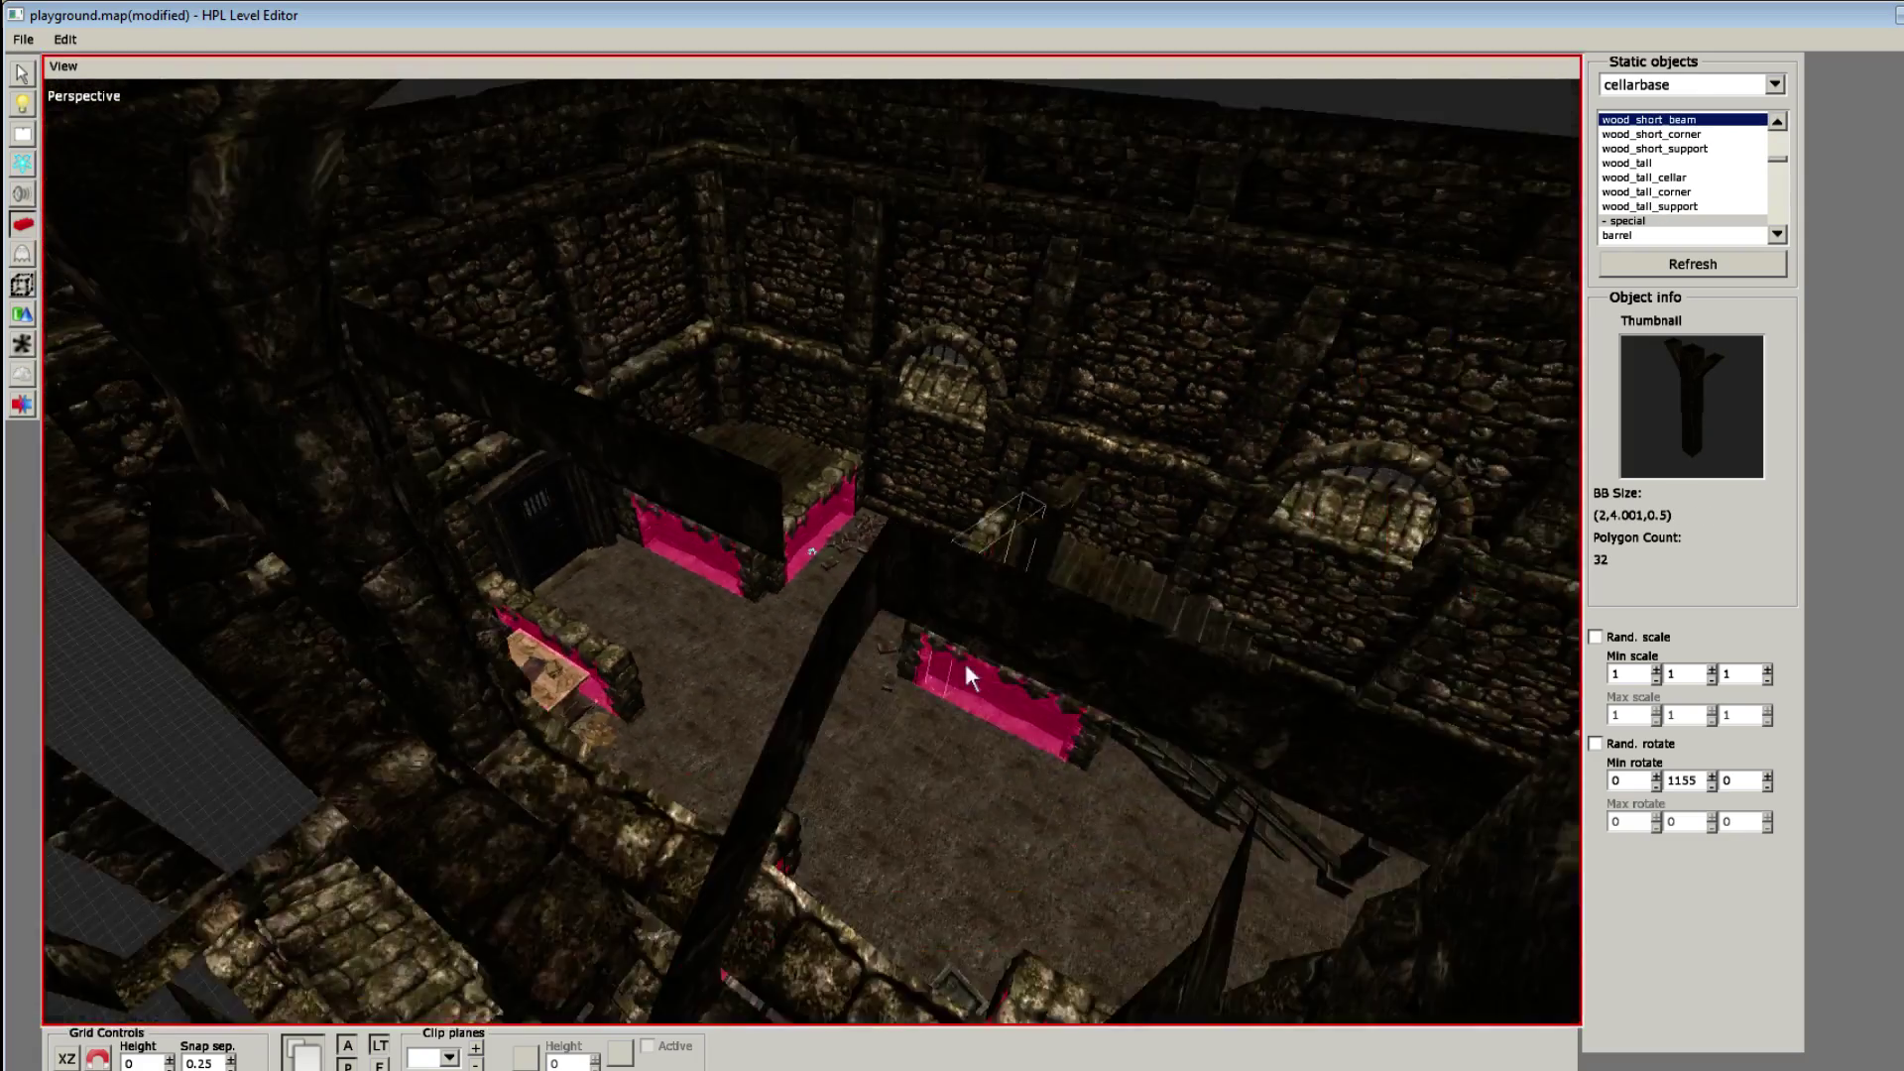
key(ctrl+z)
scroll(962, 657, up, 2)
alt+middle_drag(962, 657, 705, 557)
click(807, 419)
key(ctrl+z)
Step: Place the wood_short_beam pillar at the corner of the raised platform, using minimum Y rotation 1170 and grid height 2
scroll(830, 462, up, 1)
shift+scroll(705, 557, up, 1)
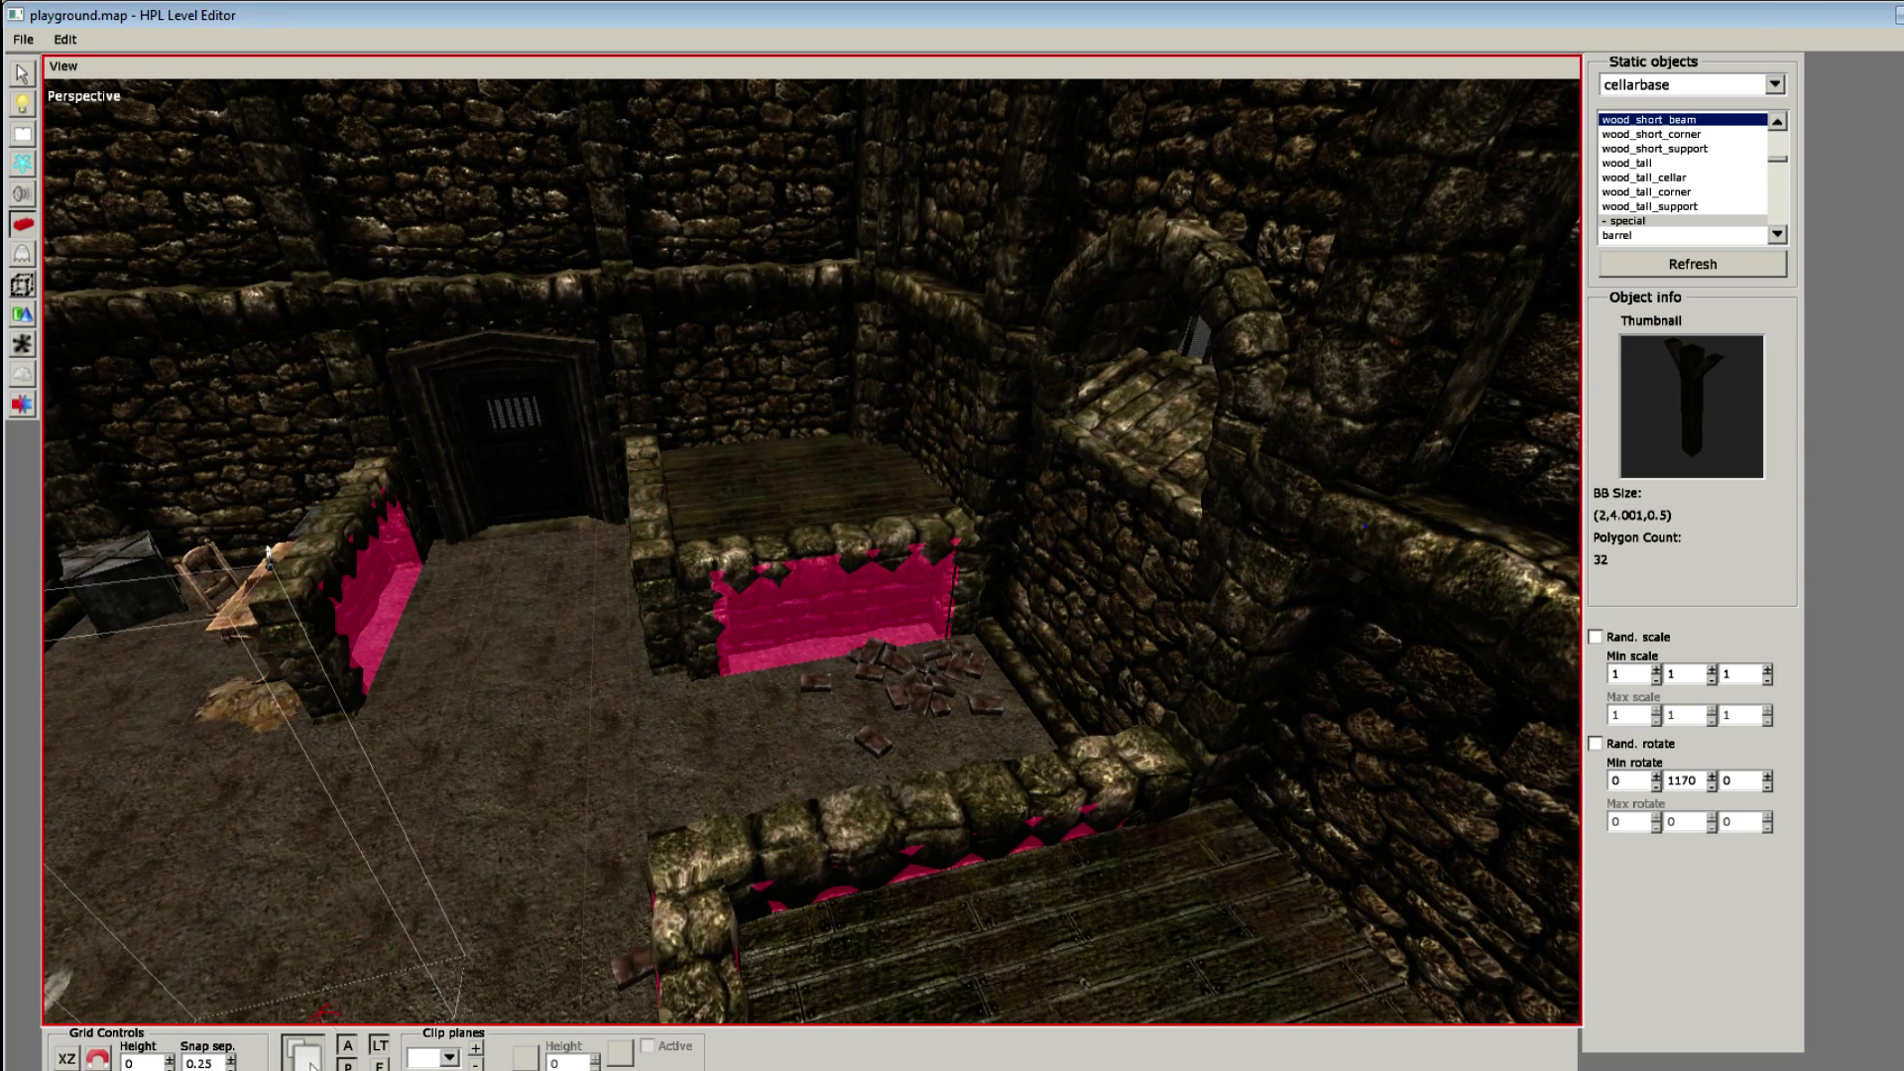
middle_drag(710, 593, 722, 724)
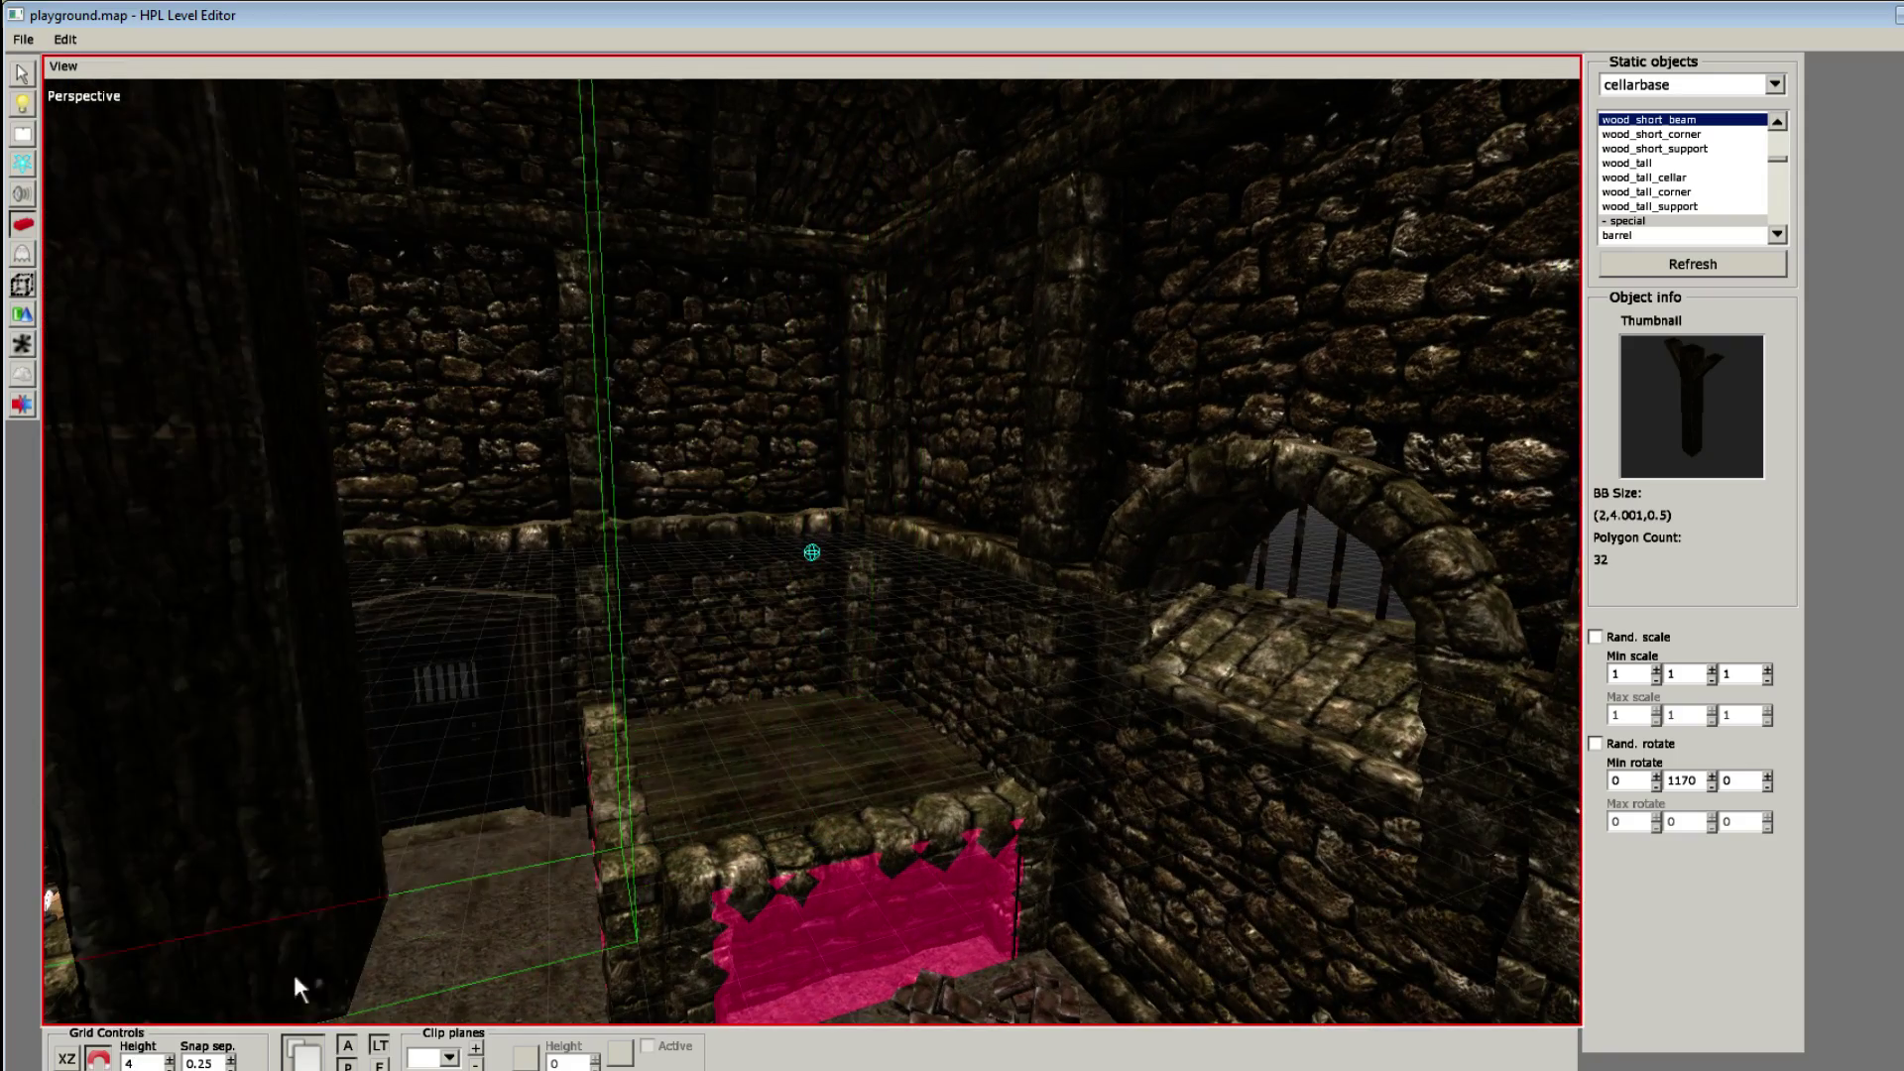
click(367, 910)
key(ctrl+z)
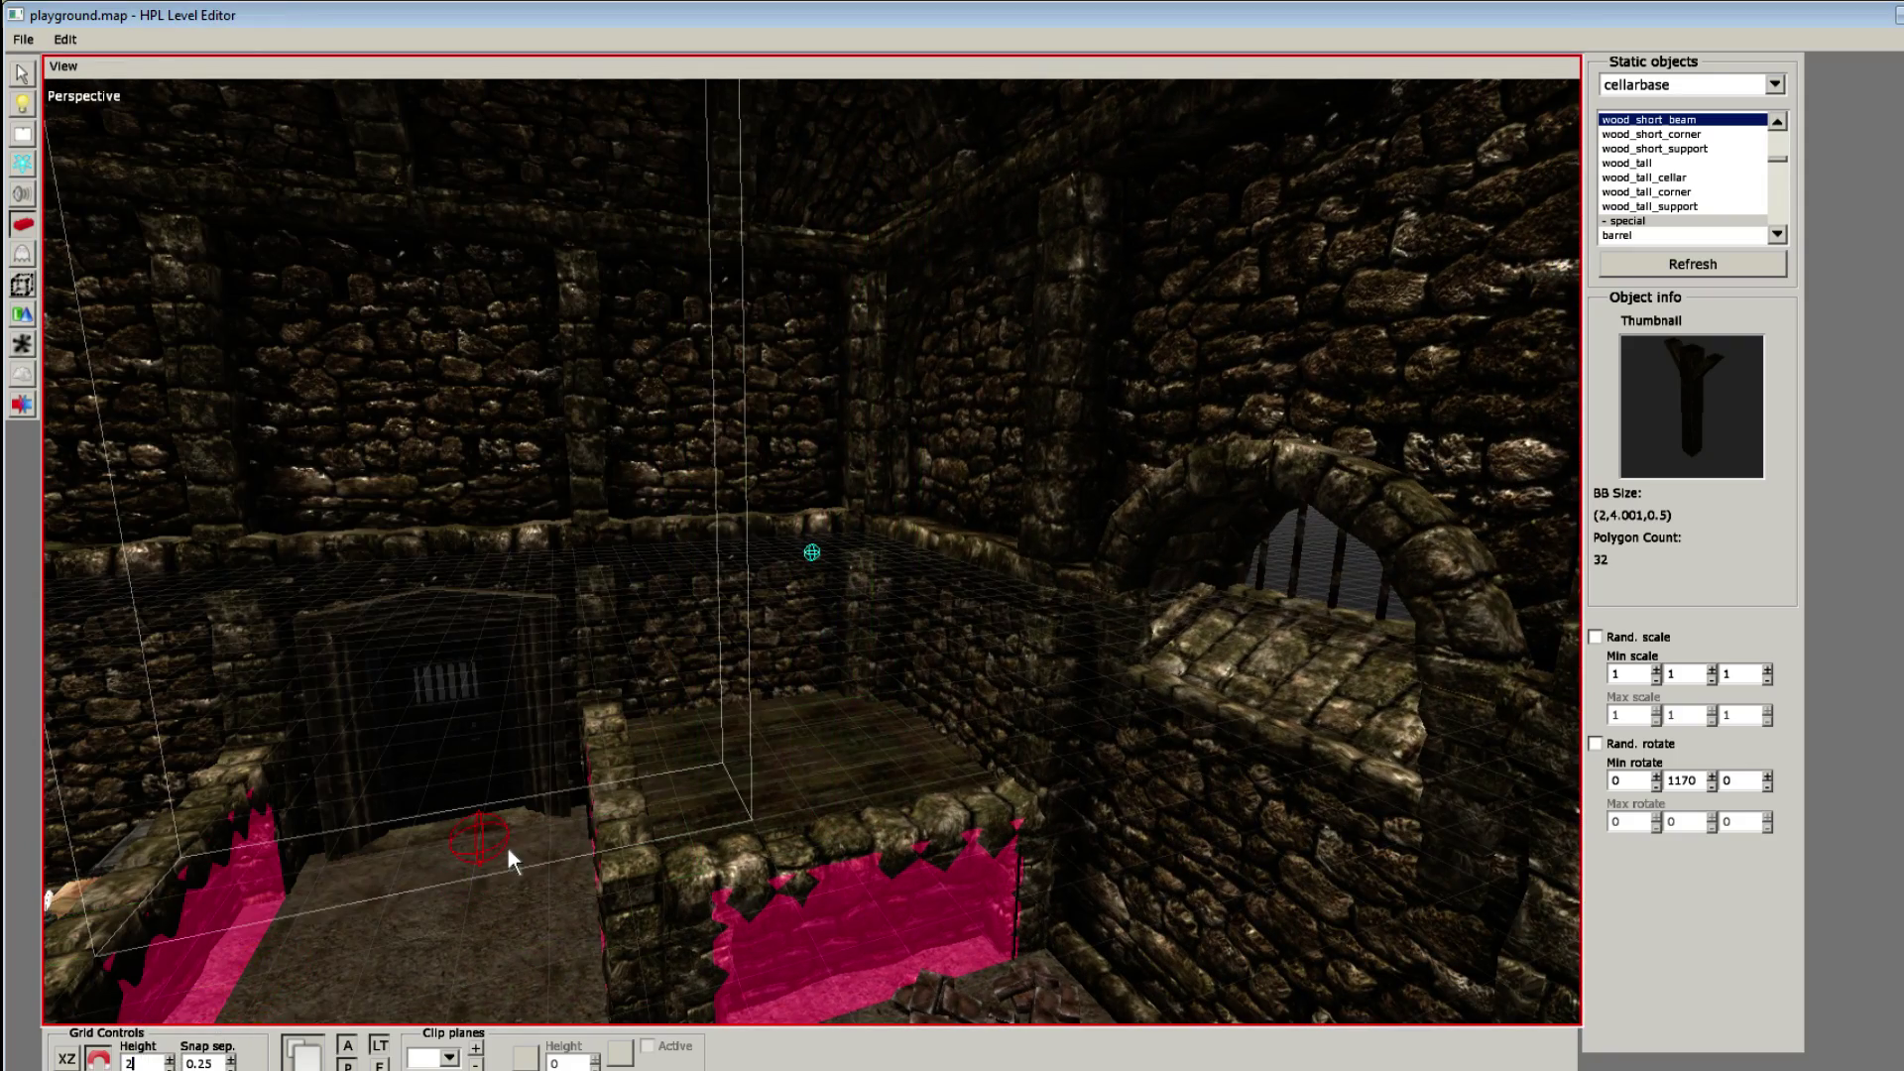
scroll(509, 851, up, 2)
scroll(508, 847, up, 3)
alt+middle_drag(705, 687, 659, 694)
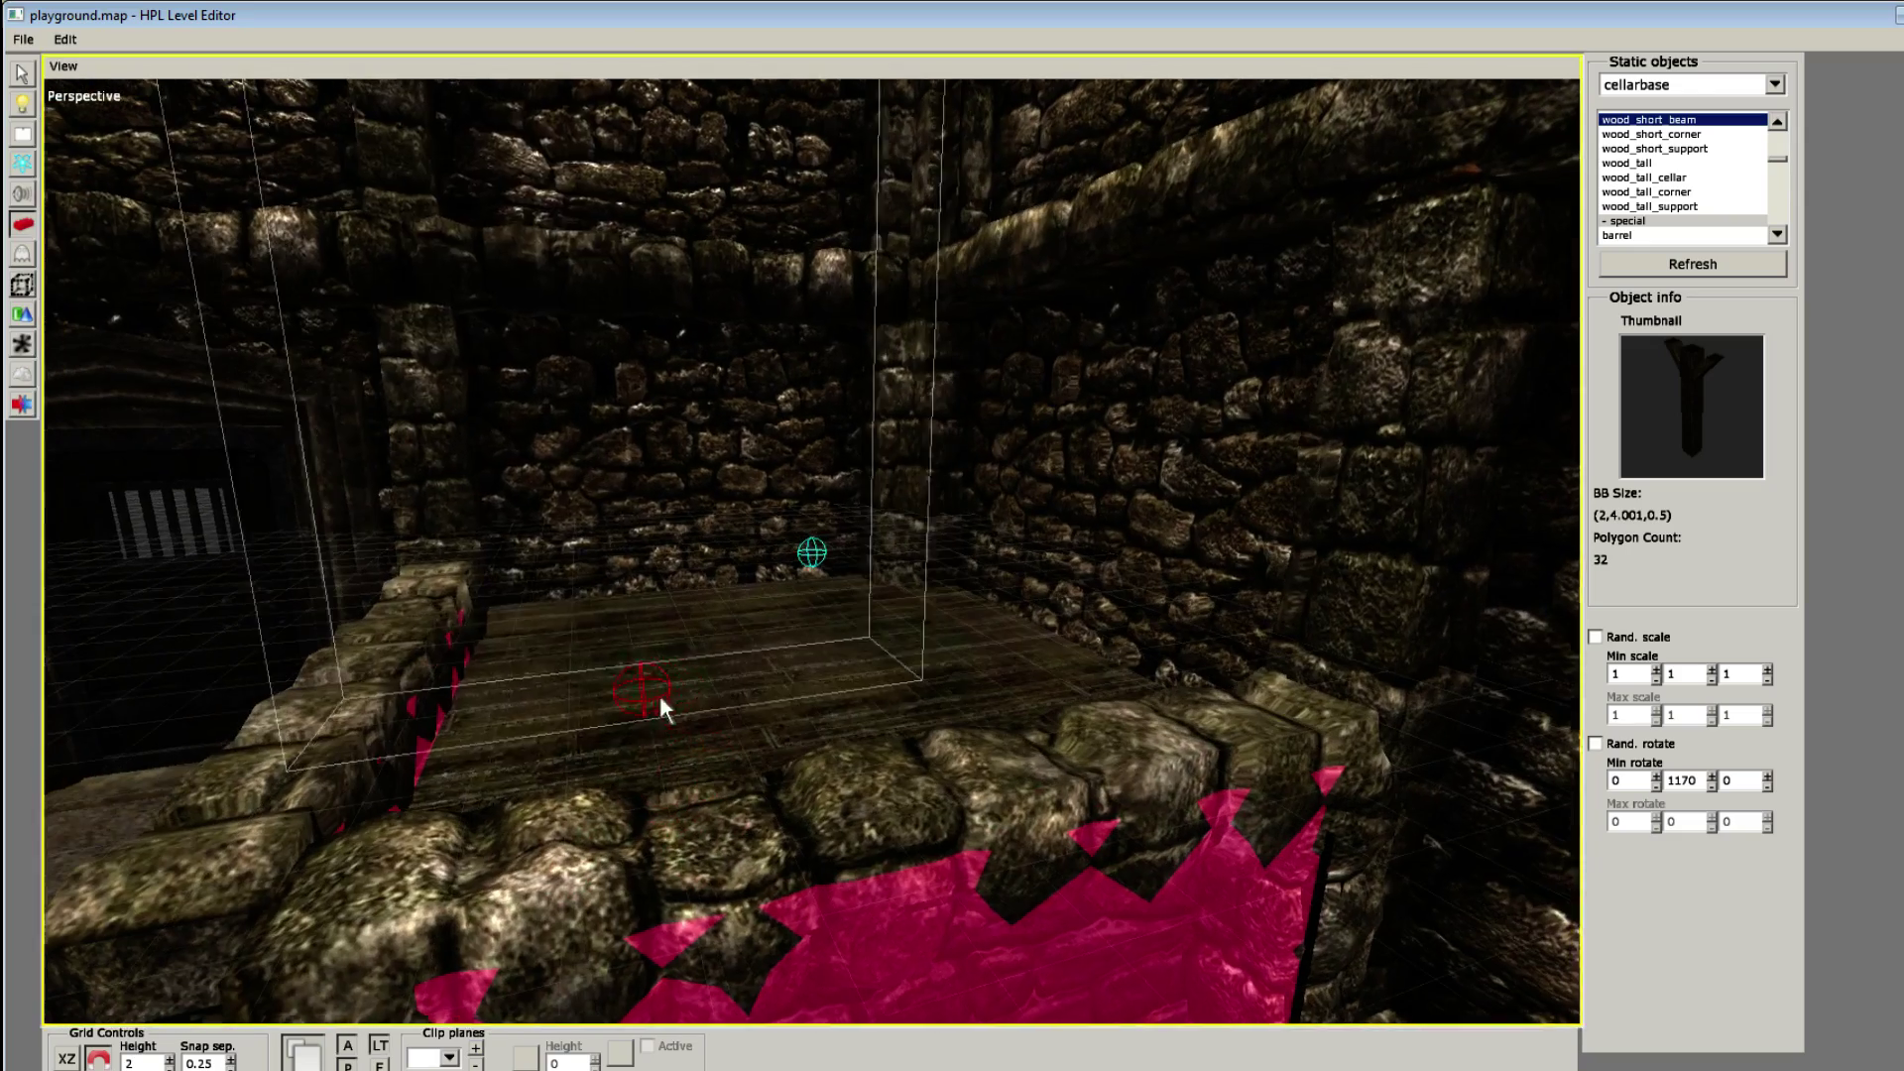
click(498, 712)
Step: Select the placed pillar, rotate it to Y 0 and move it to X 10.75, Z 9.25
key(1)
click(466, 623)
alt+middle_drag(472, 642, 581, 486)
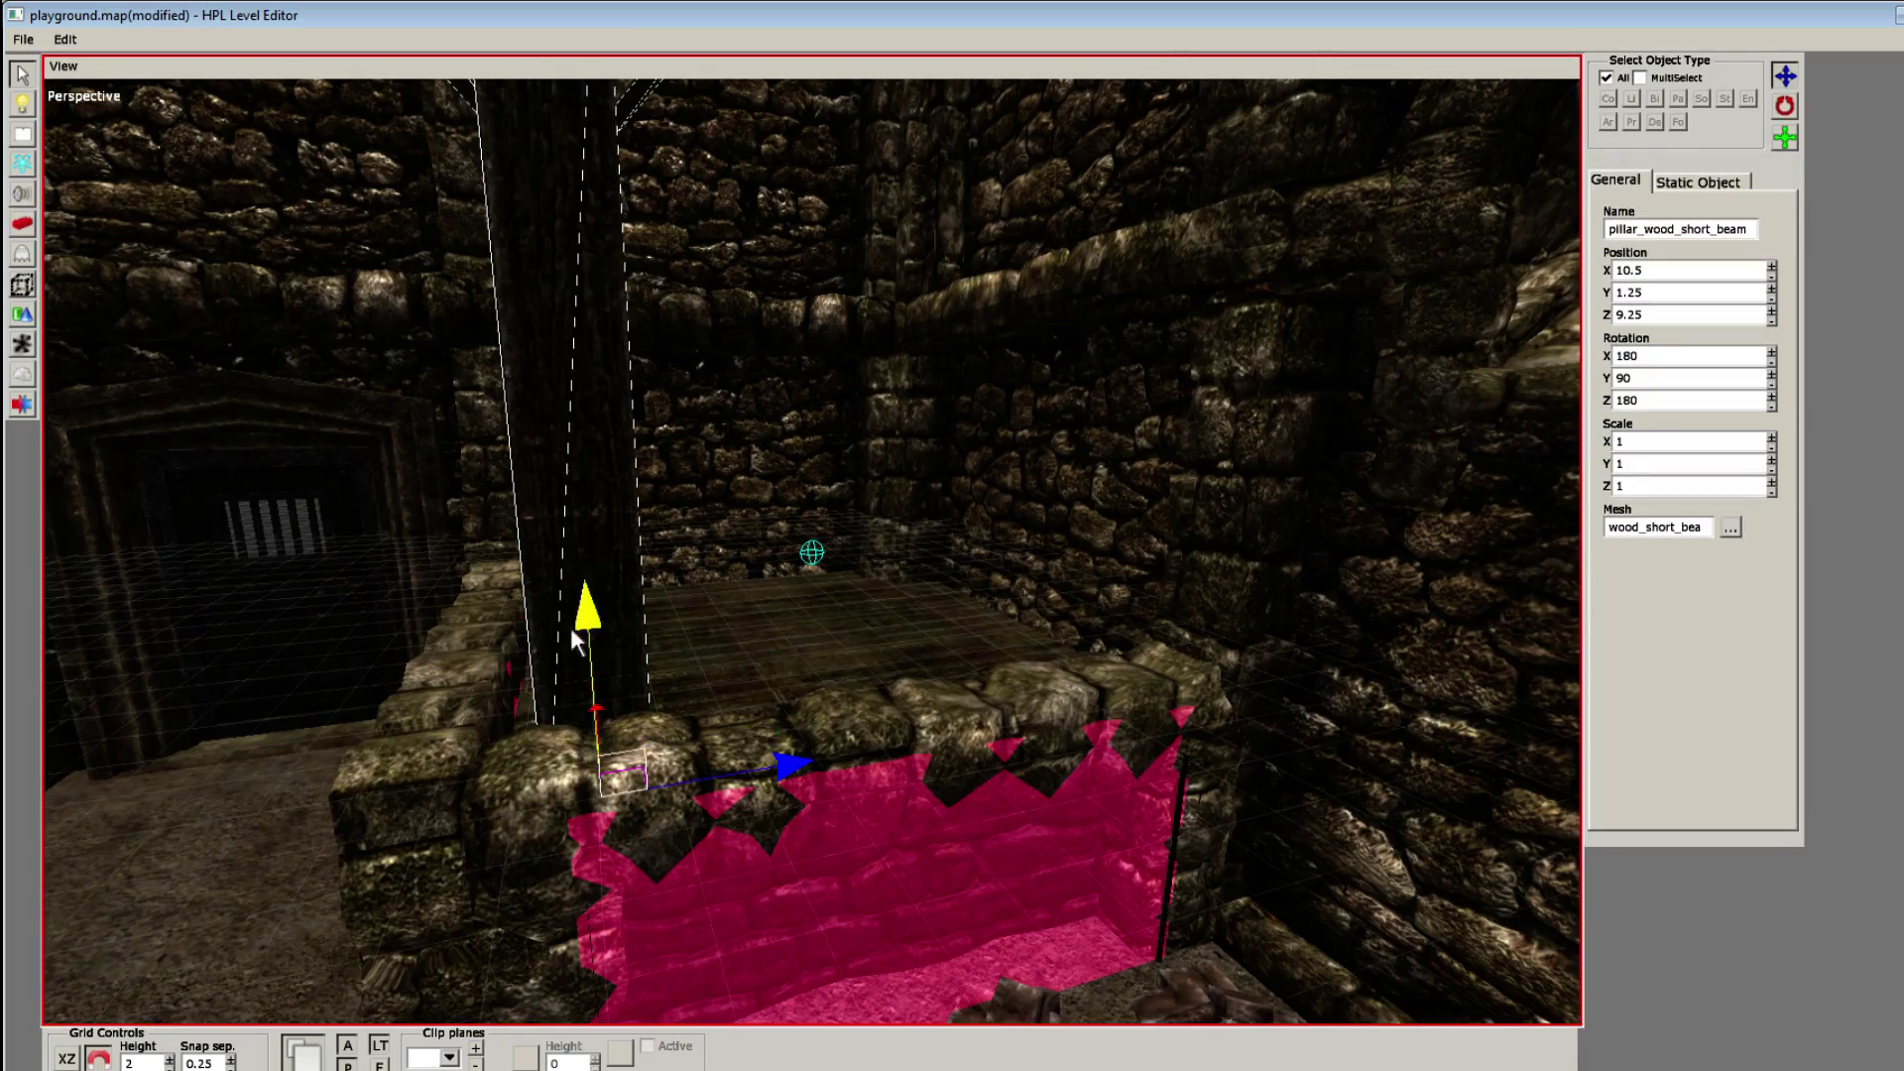
alt+middle_drag(570, 627, 663, 659)
drag(663, 658, 663, 580)
alt+middle_drag(645, 511, 684, 672)
key(w)
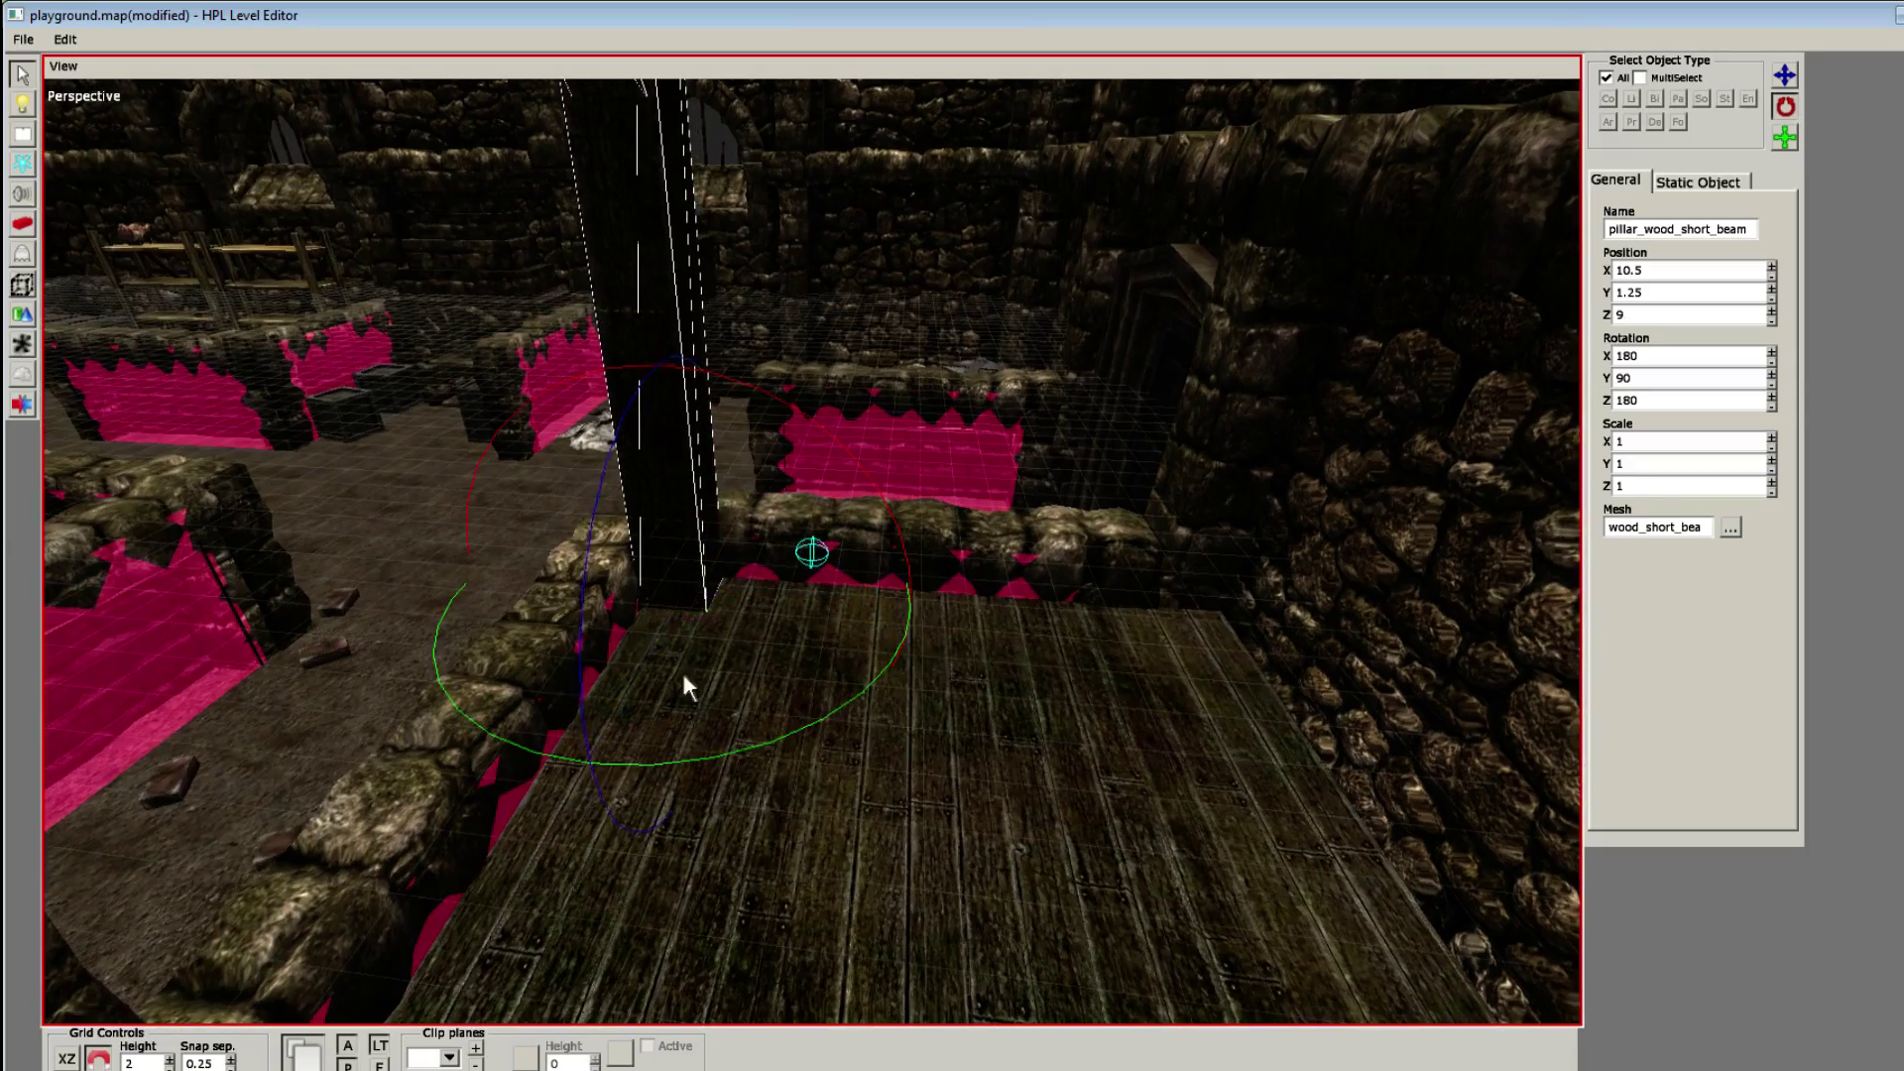
drag(717, 755, 889, 735)
key(t)
drag(883, 607, 904, 608)
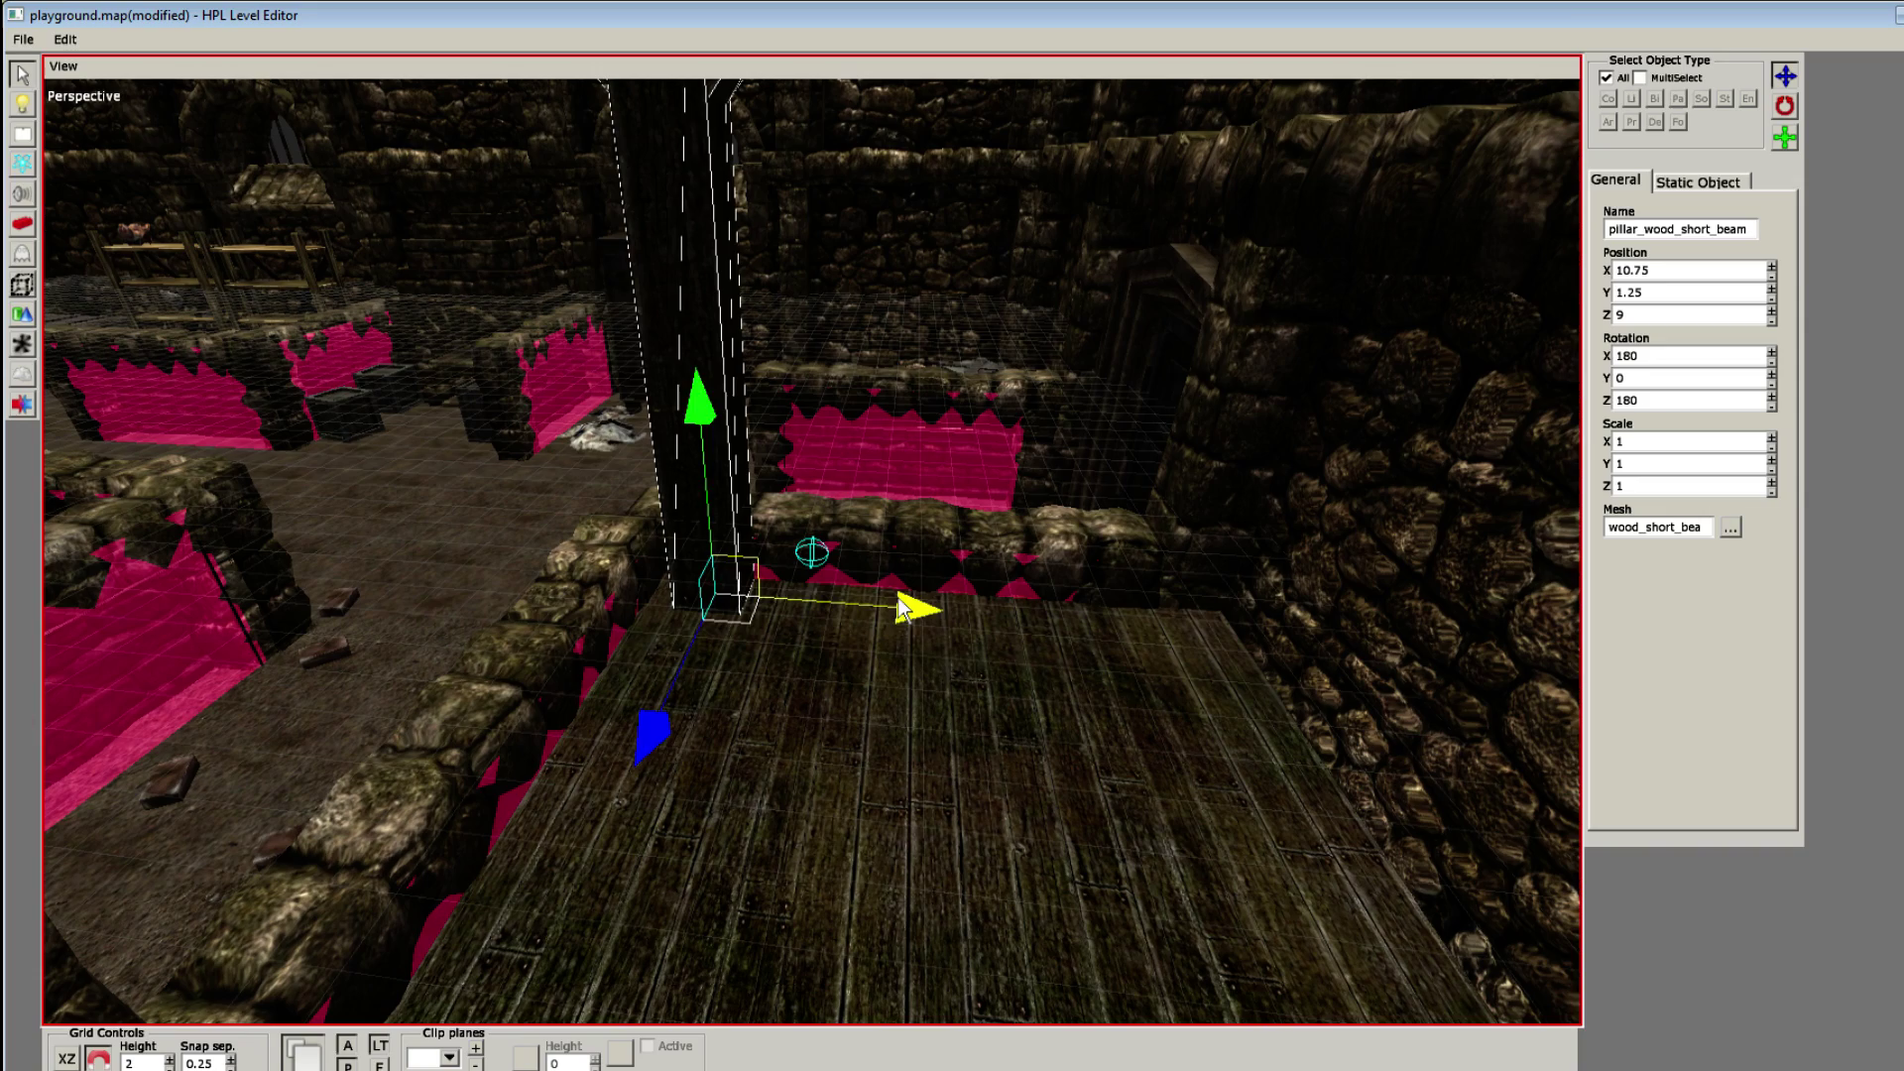
drag(663, 714, 640, 756)
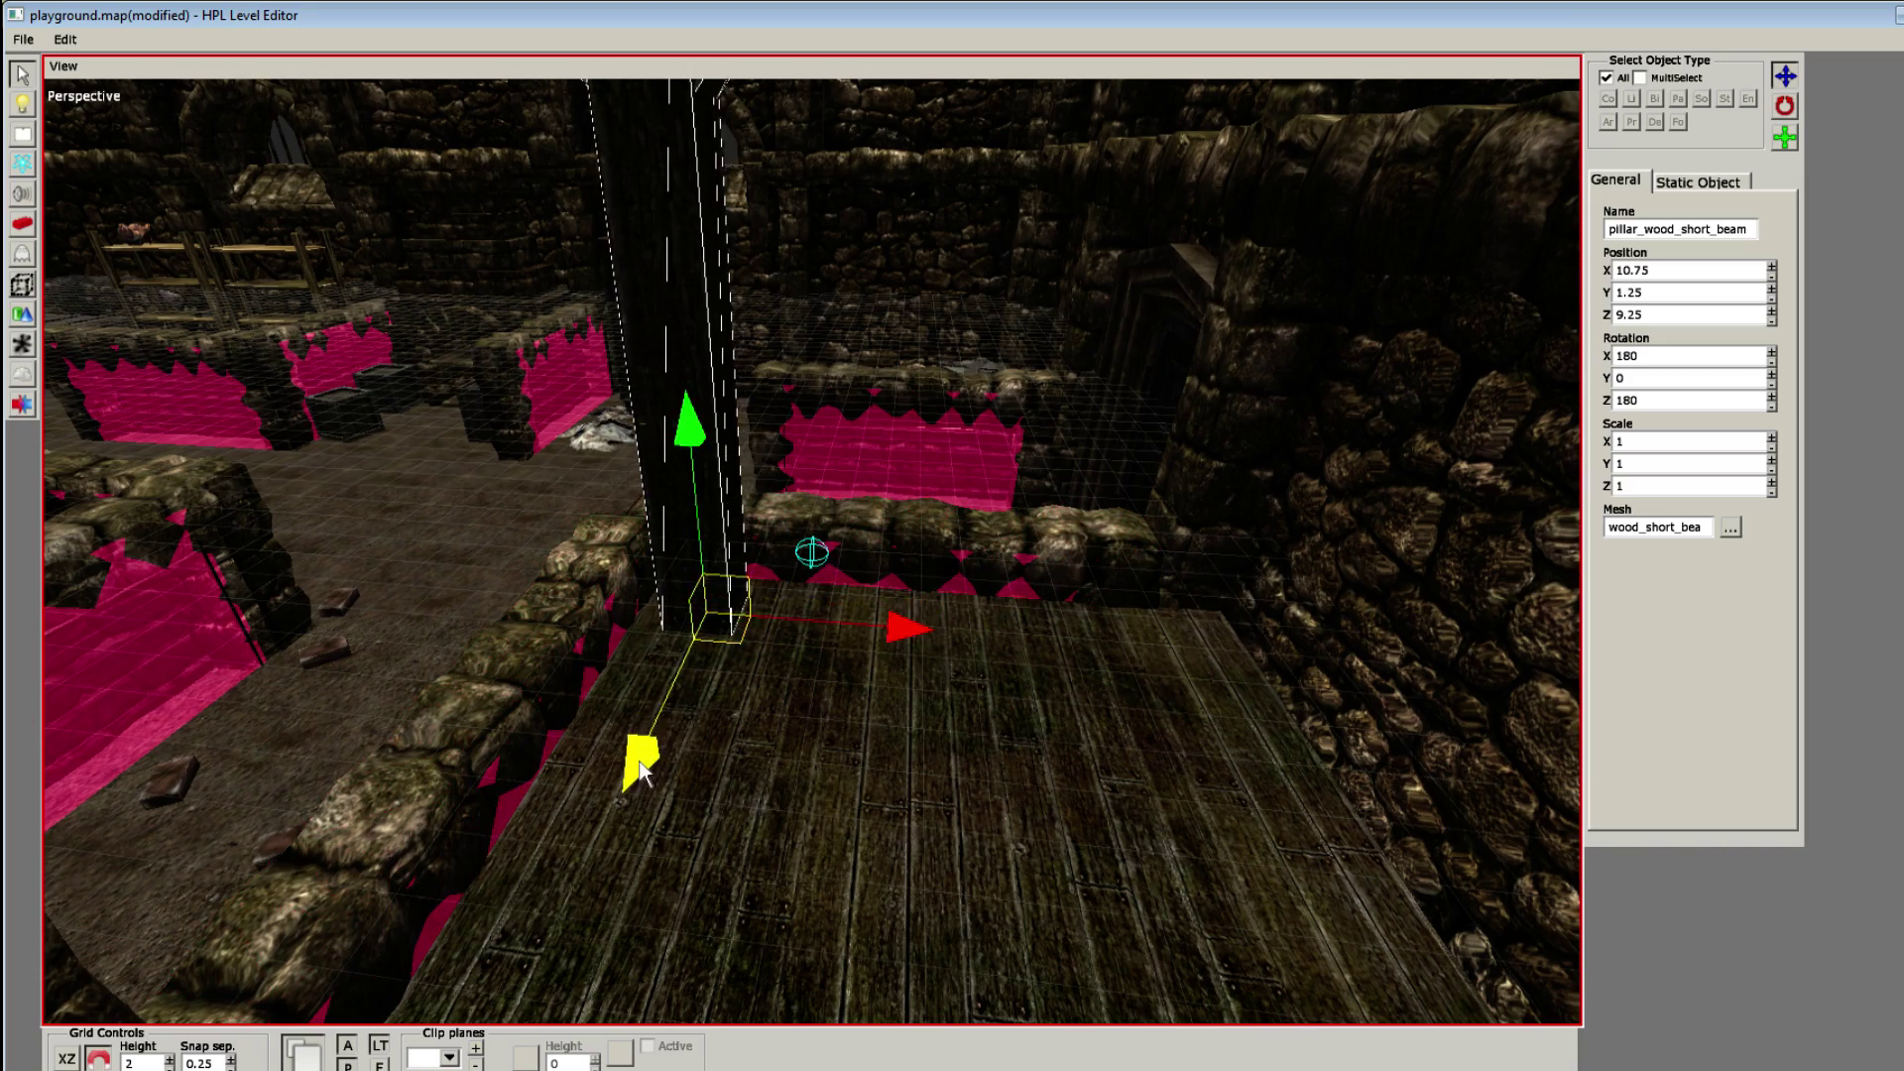
Step: Deselect the pillar and look through the cellarbase pillar and support pieces for a matching part
scroll(789, 569, down, 5)
click(1271, 572)
alt+middle_drag(1271, 574, 876, 502)
key(6)
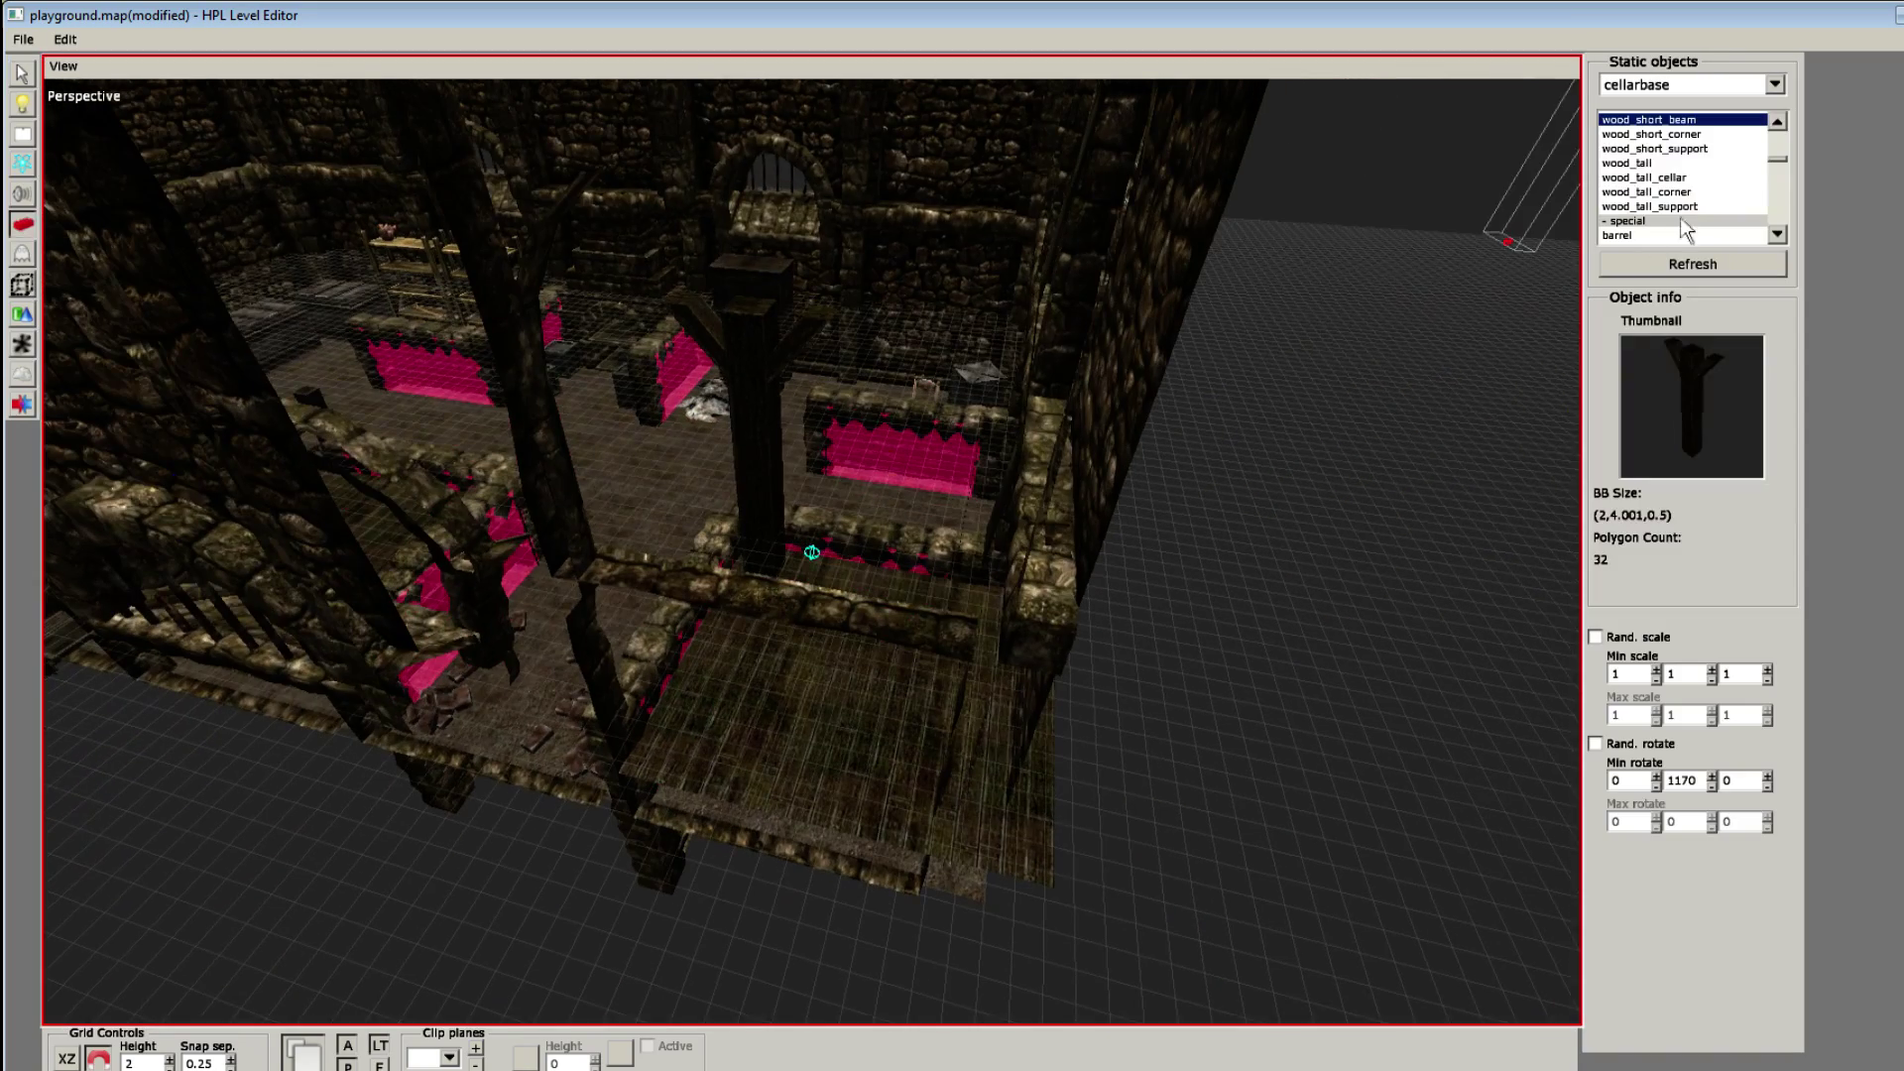
click(1643, 165)
click(1644, 149)
key(Up)
key(Up)
key(Up)
key(Up)
key(Up)
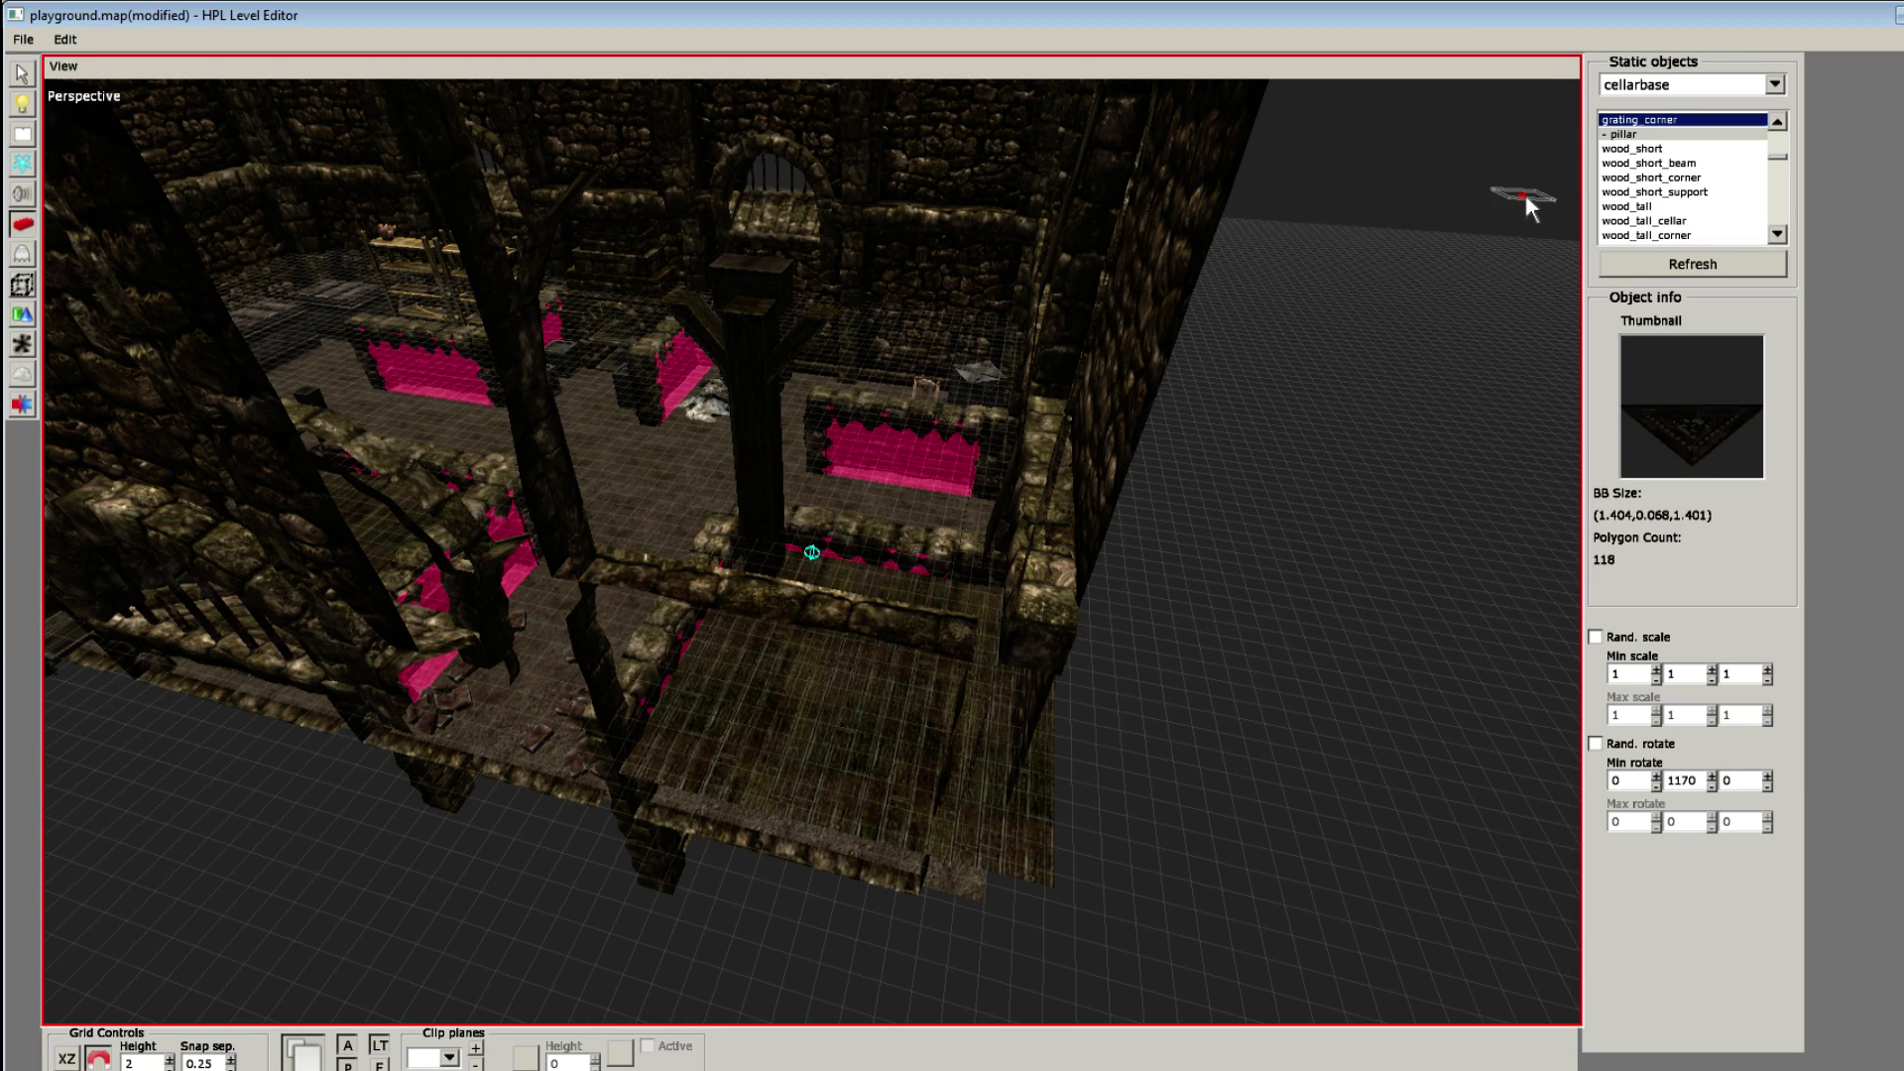
key(Down)
key(Down)
key(Down)
scroll(1702, 178, down, 5)
click(1660, 181)
key(Up)
key(Up)
key(Up)
key(Up)
scroll(1167, 371, up, 3)
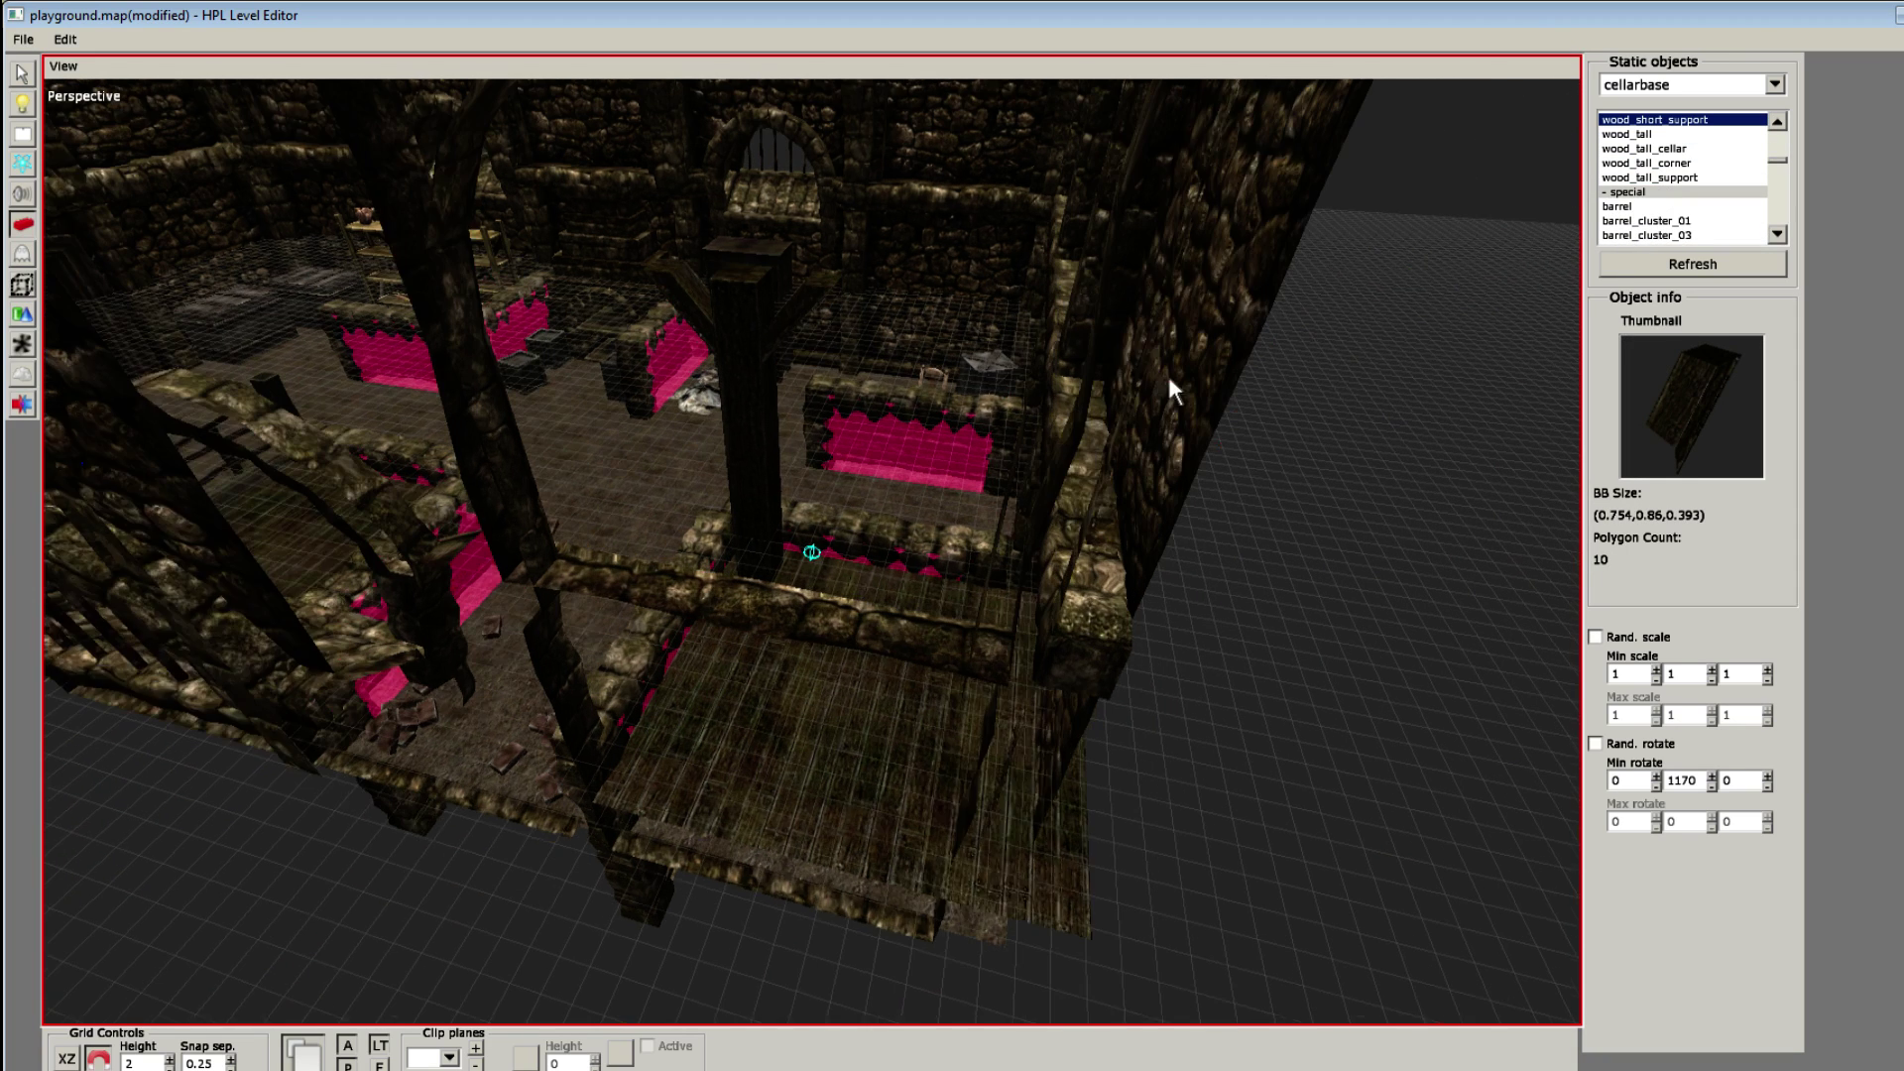
click(1680, 139)
scroll(1676, 148, up, 5)
Step: Duplicate the wooden pillar and move the copy along X to 5, onto the neighbouring platform
alt+middle_drag(936, 506, 805, 649)
key(1)
click(761, 559)
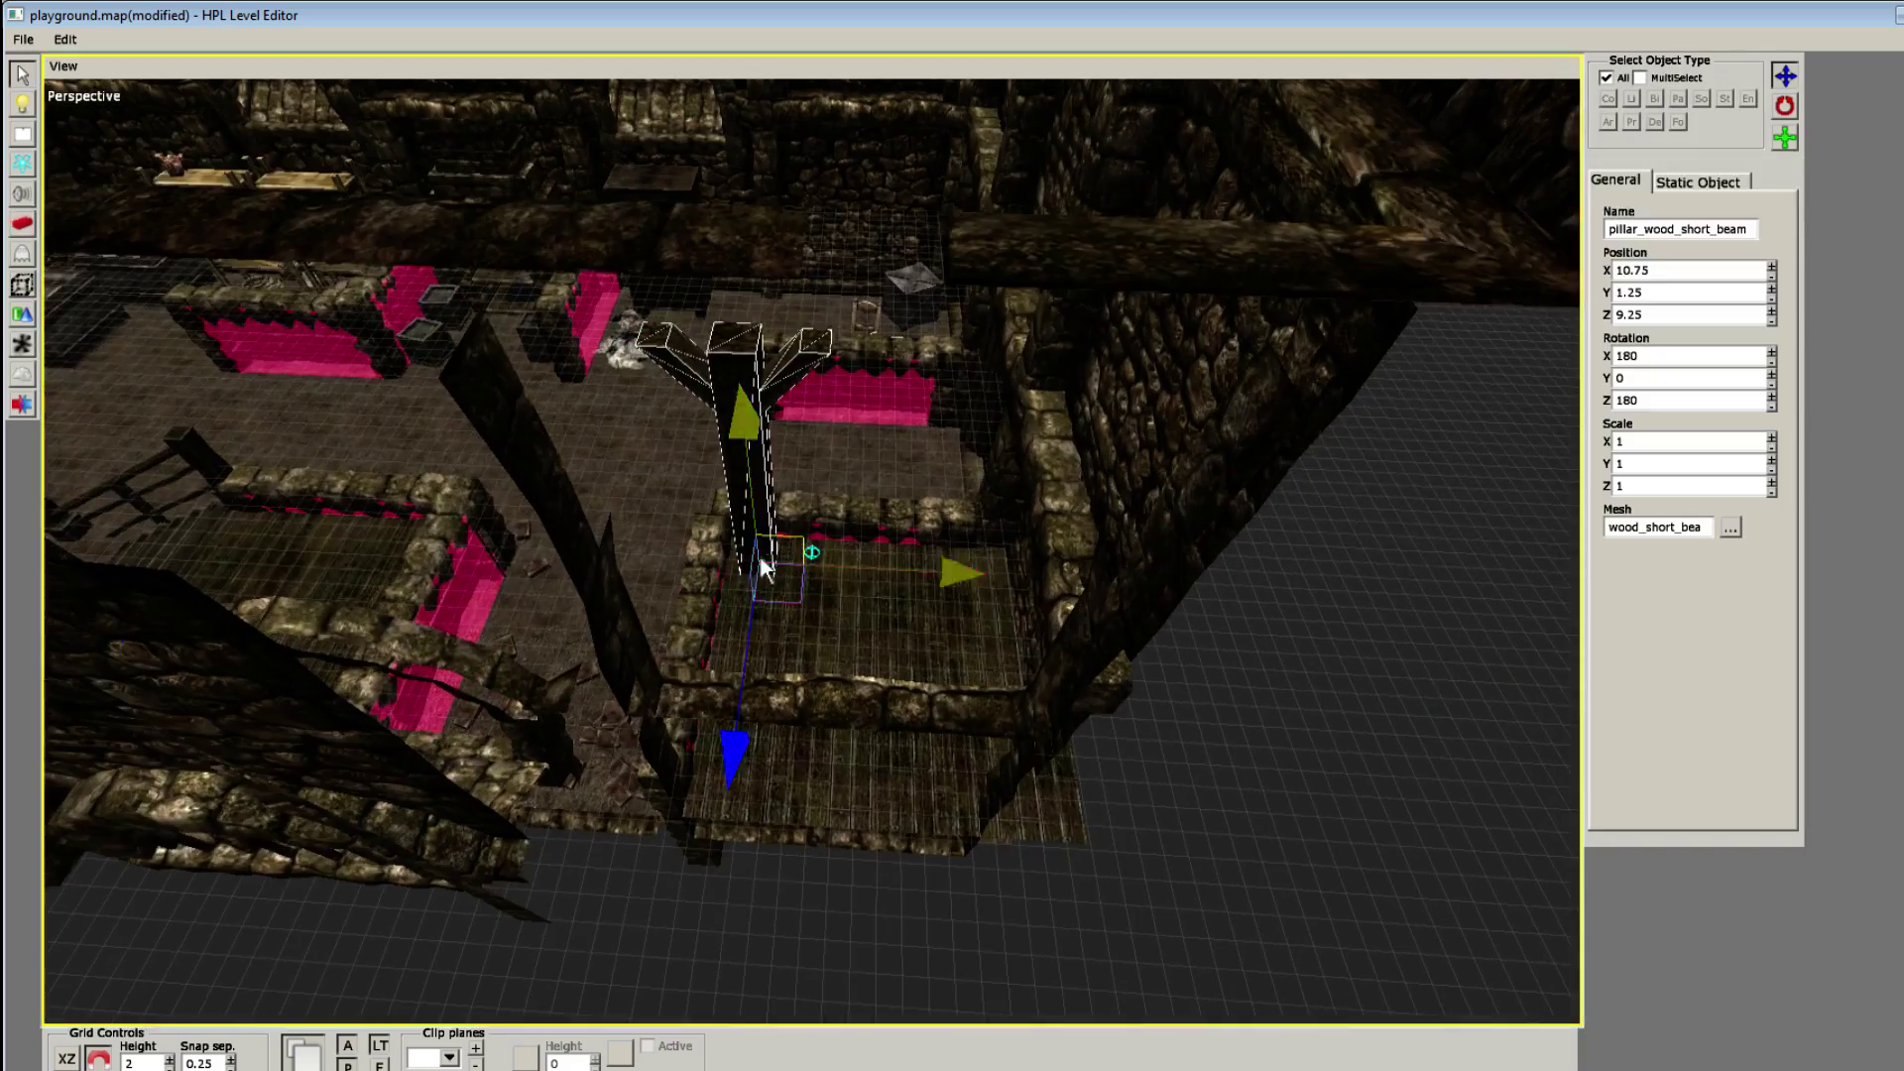
alt+middle_drag(760, 558, 901, 597)
scroll(1172, 585, up, 6)
key(ctrl+d)
drag(1175, 620, 648, 667)
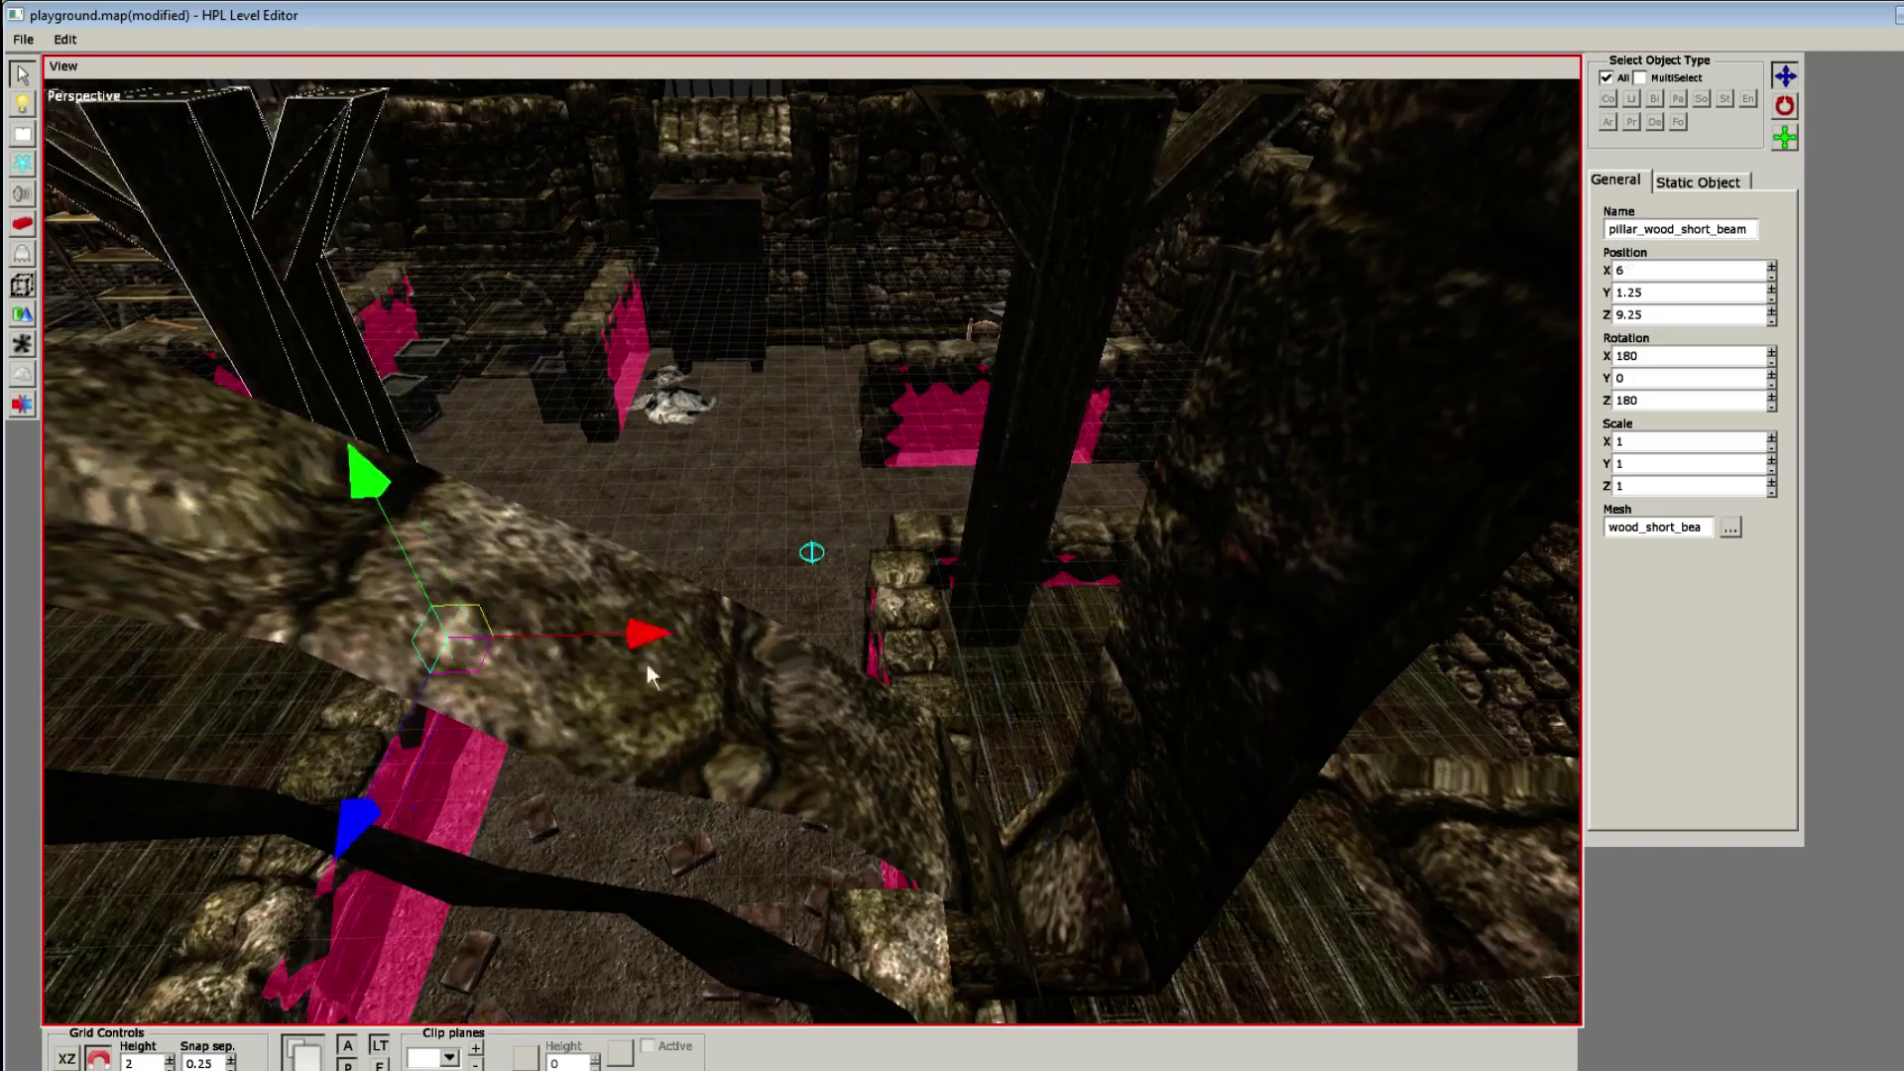
scroll(649, 667, up, 1)
middle_drag(649, 666, 937, 661)
drag(789, 662, 659, 667)
scroll(694, 650, down, 1)
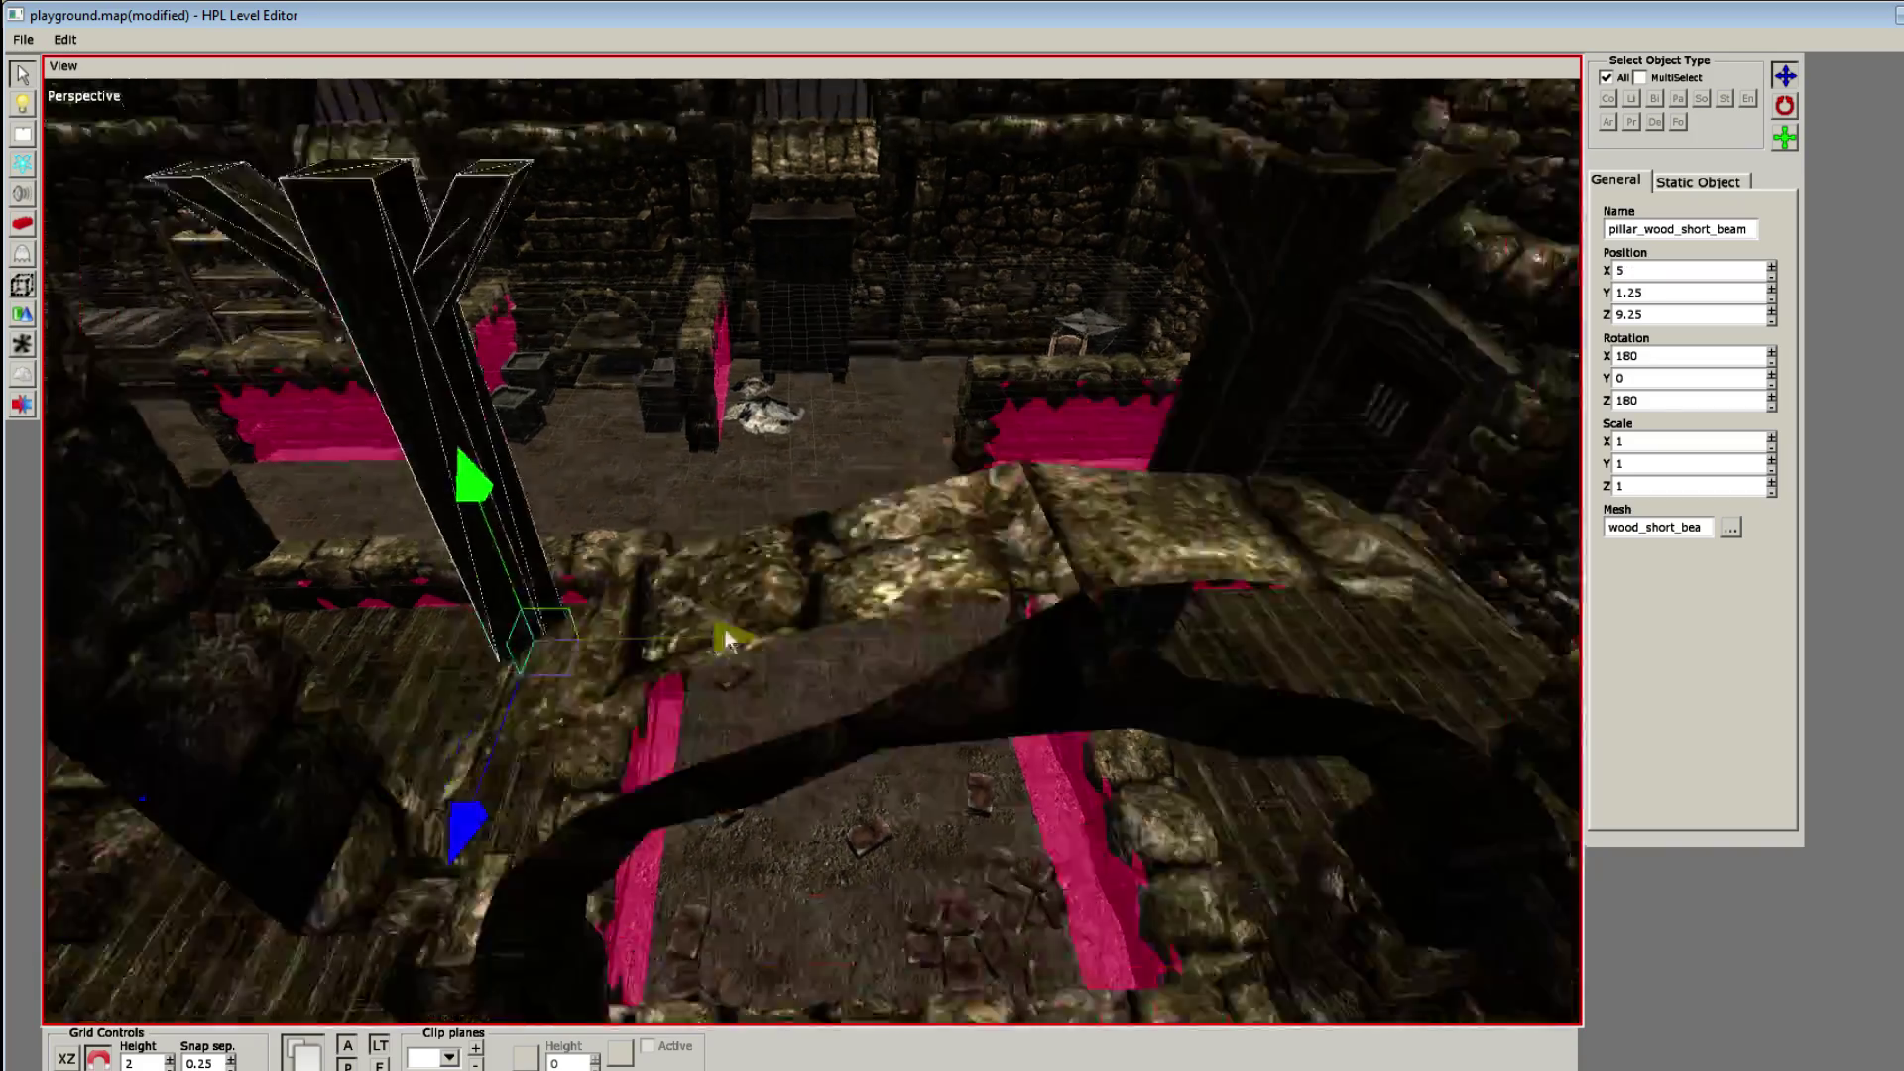
Step: Clear the selection and examine both pillars on their platforms from across the room
scroll(725, 631, down, 6)
alt+middle_drag(739, 625, 634, 468)
click(1282, 636)
scroll(1282, 637, up, 2)
scroll(625, 576, up, 5)
scroll(1044, 357, down, 2)
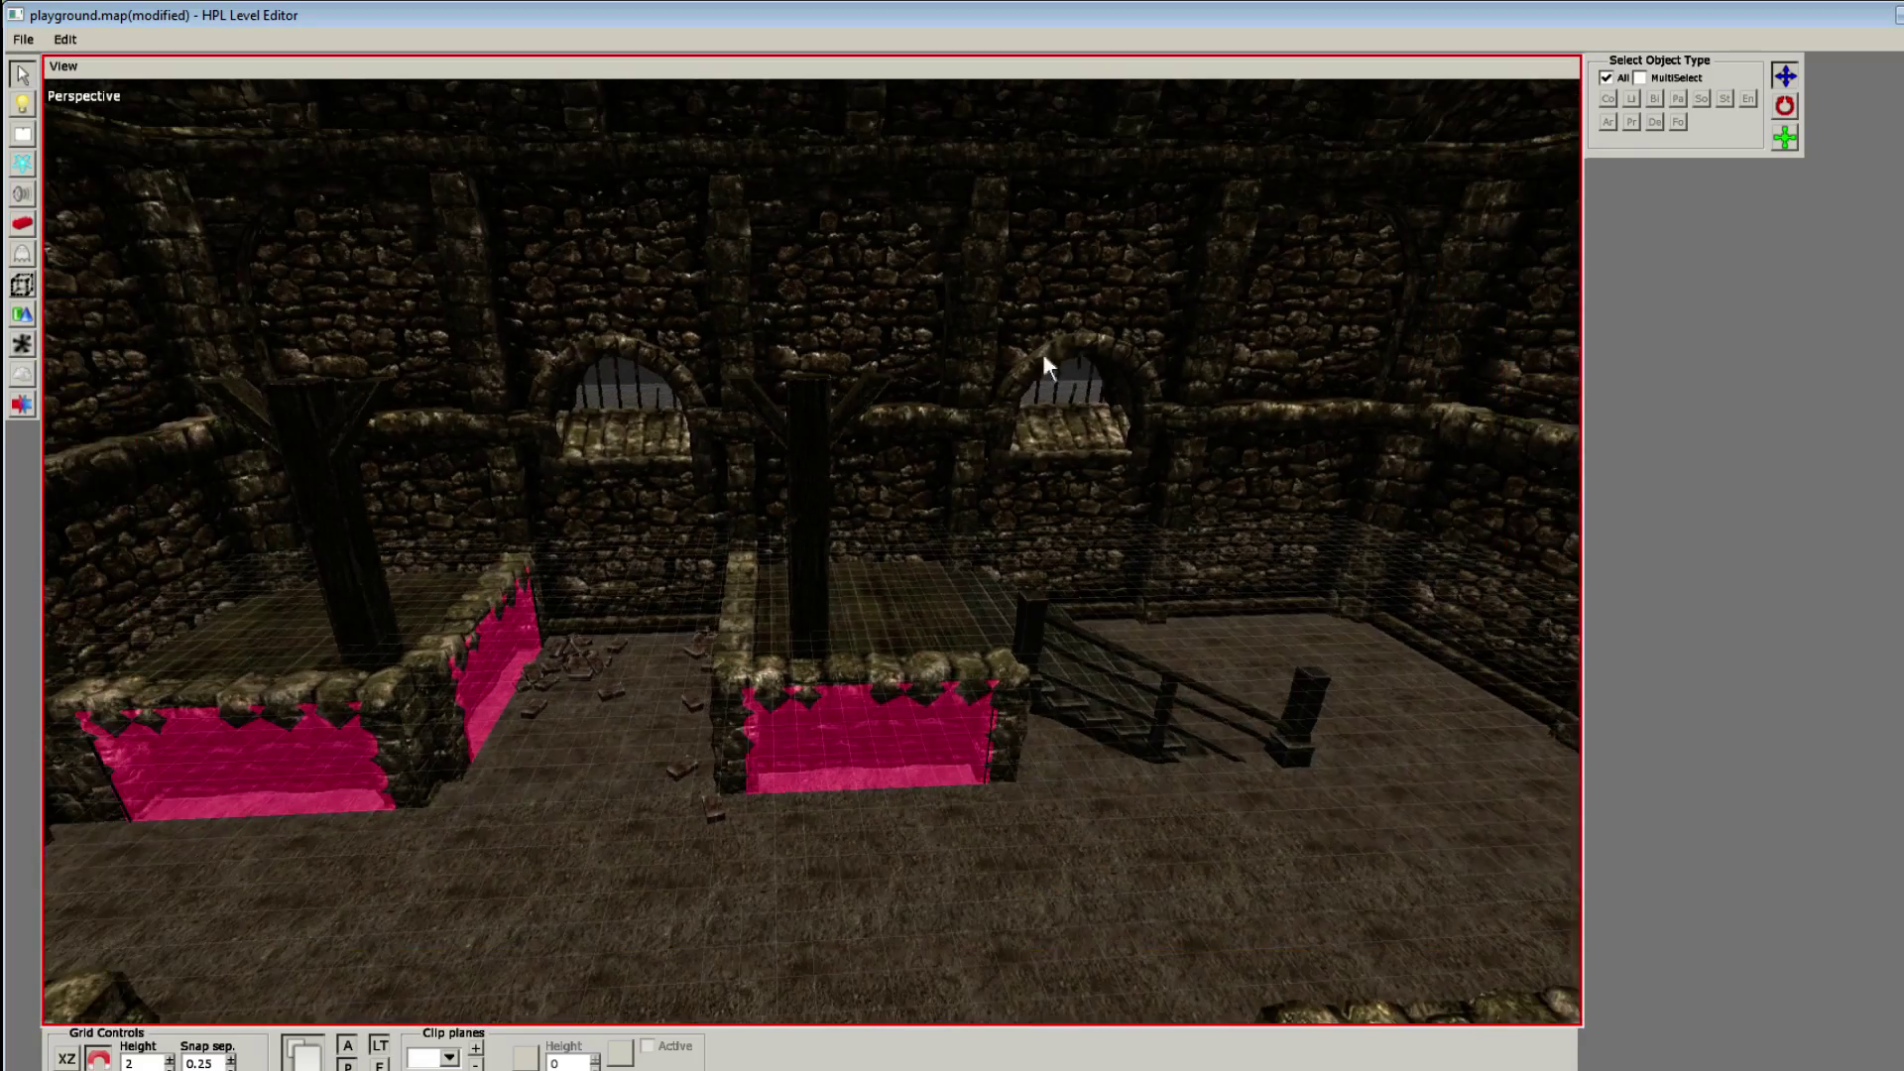
Step: Place a wood_tall pillar at X 5, Z 9.25 by the middle platform and lower it to Y -1
key(6)
scroll(835, 678, up, 6)
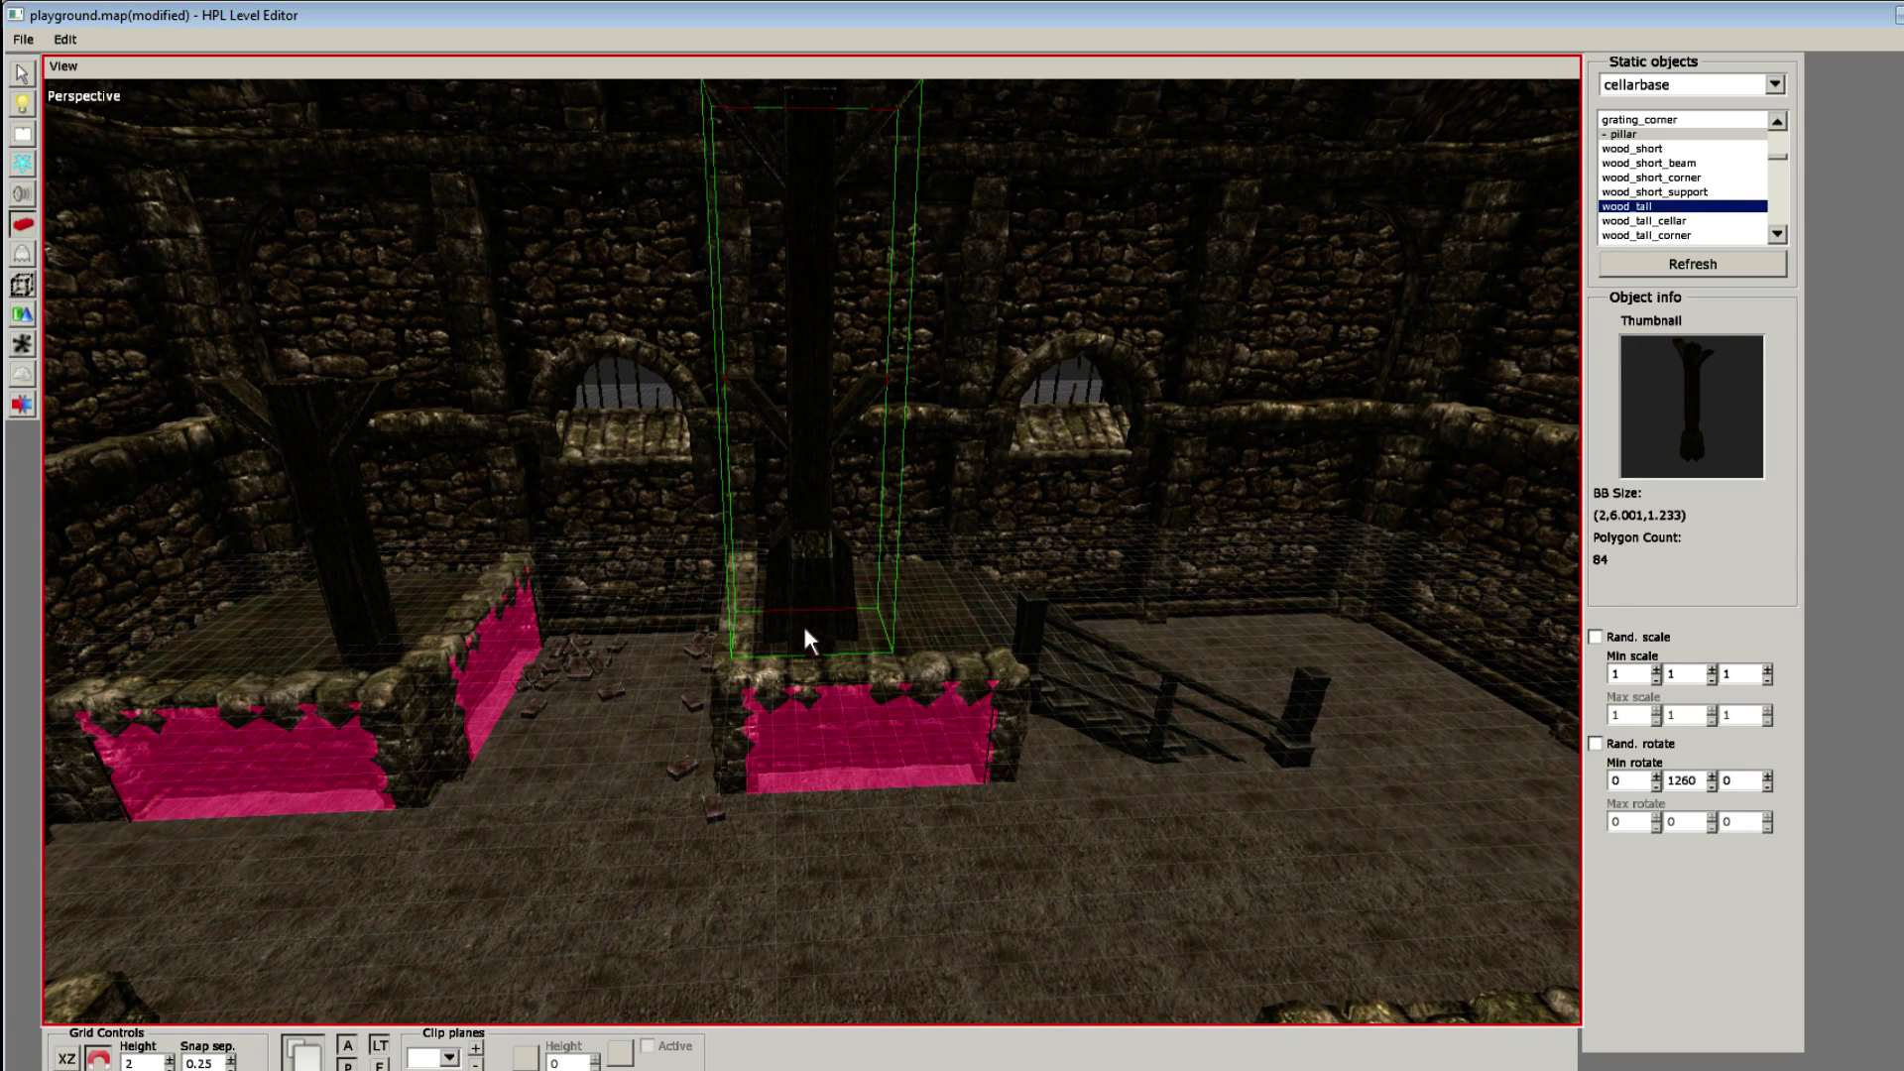
click(801, 621)
key(1)
drag(824, 601, 826, 681)
alt+drag(825, 680, 960, 726)
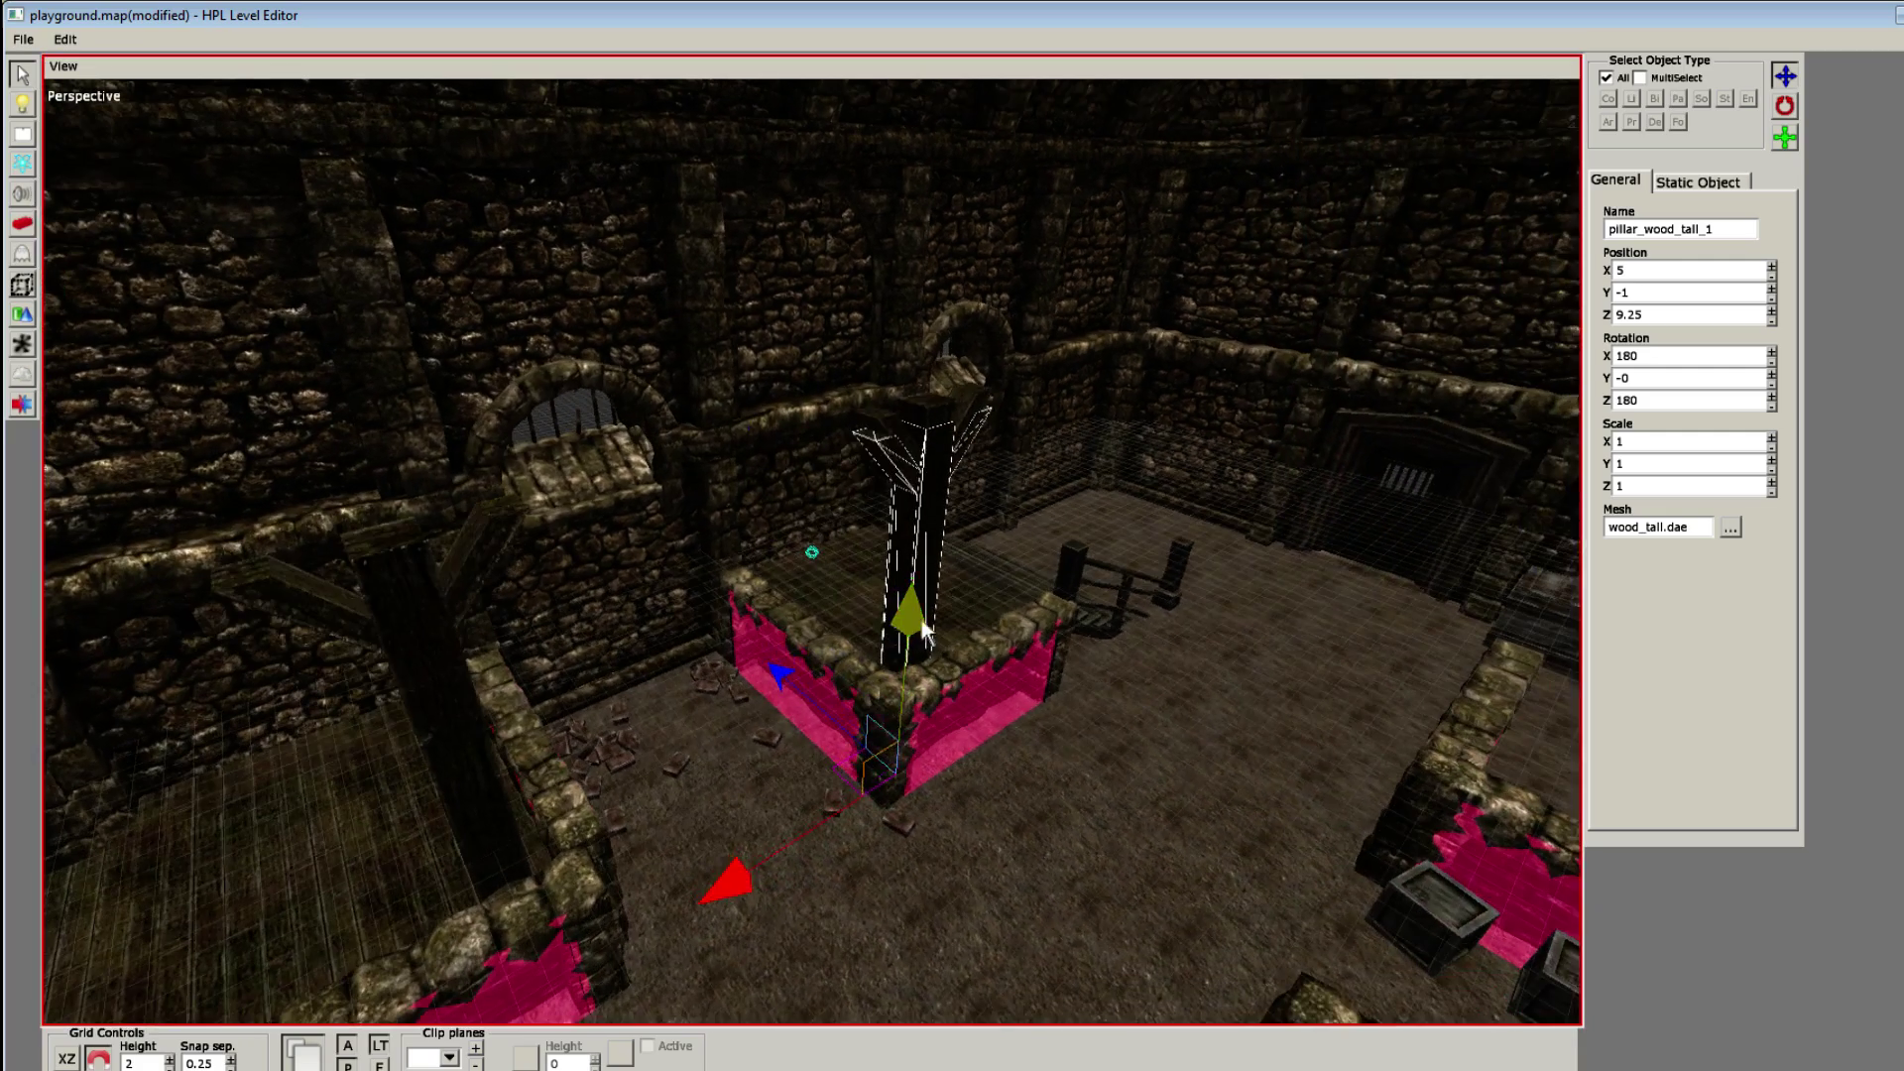
Step: Move the tall pillar to X -2, Y -0.75 so it stands at the foot of the stairs
drag(906, 625, 905, 604)
middle_drag(904, 604, 599, 734)
drag(599, 734, 955, 710)
middle_drag(460, 506, 837, 668)
middle_drag(942, 723, 490, 718)
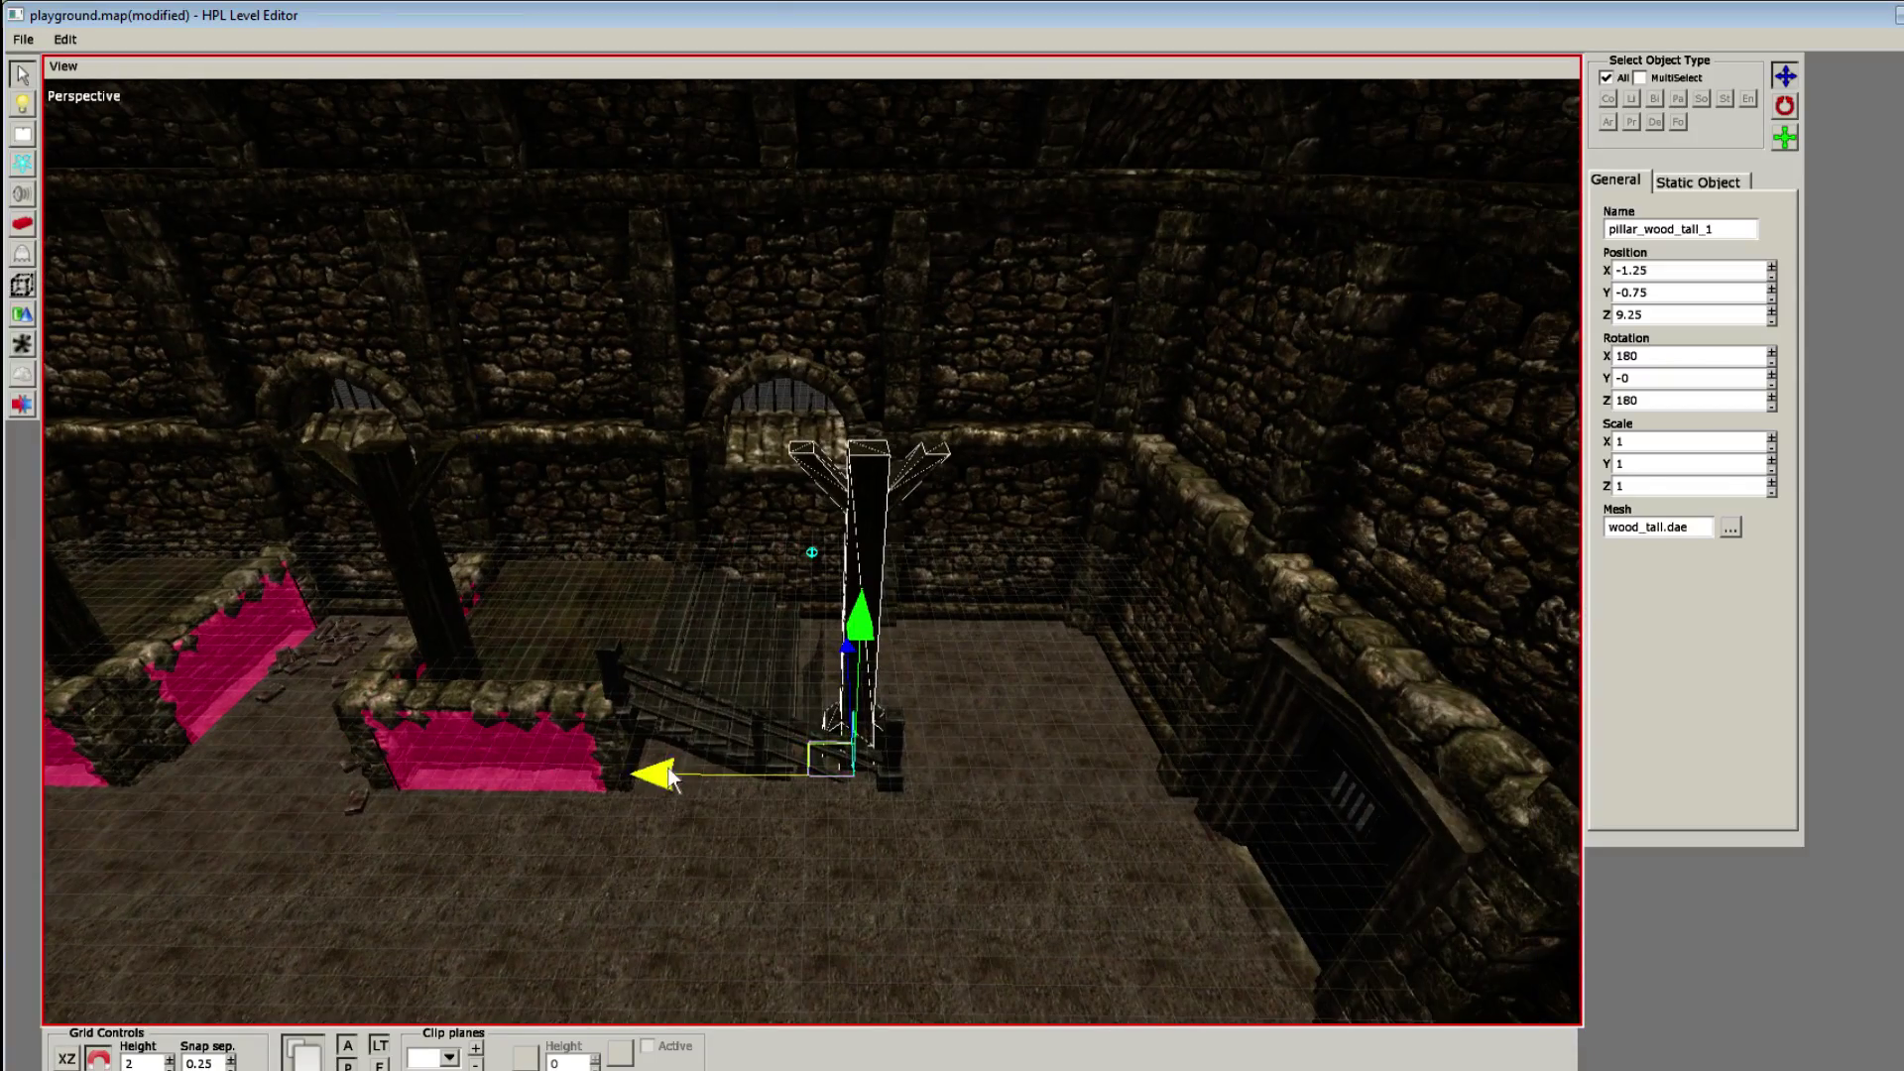
drag(670, 777, 715, 779)
middle_drag(714, 779, 668, 722)
mouse_move(872, 796)
mouse_down()
mouse_move(995, 776)
mouse_move(877, 795)
mouse_up()
middle_drag(878, 794, 836, 872)
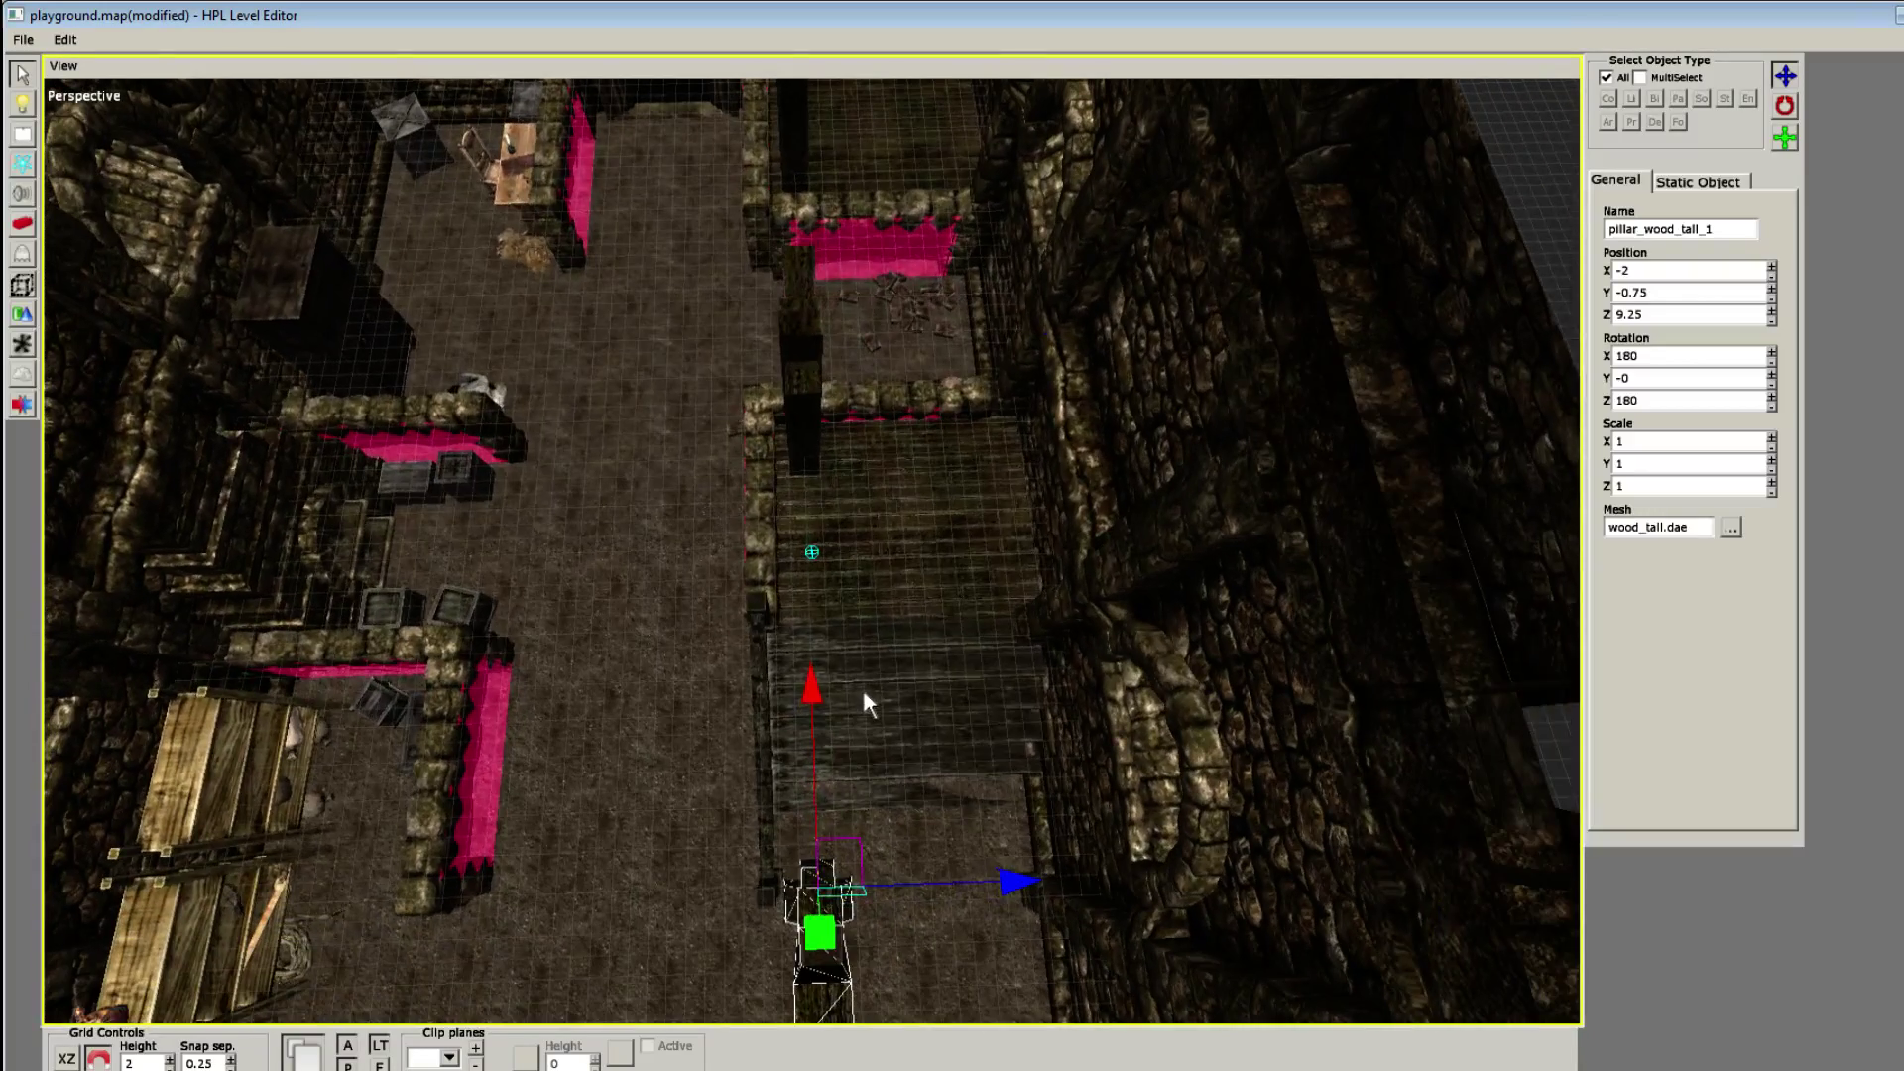
middle_drag(865, 701, 867, 551)
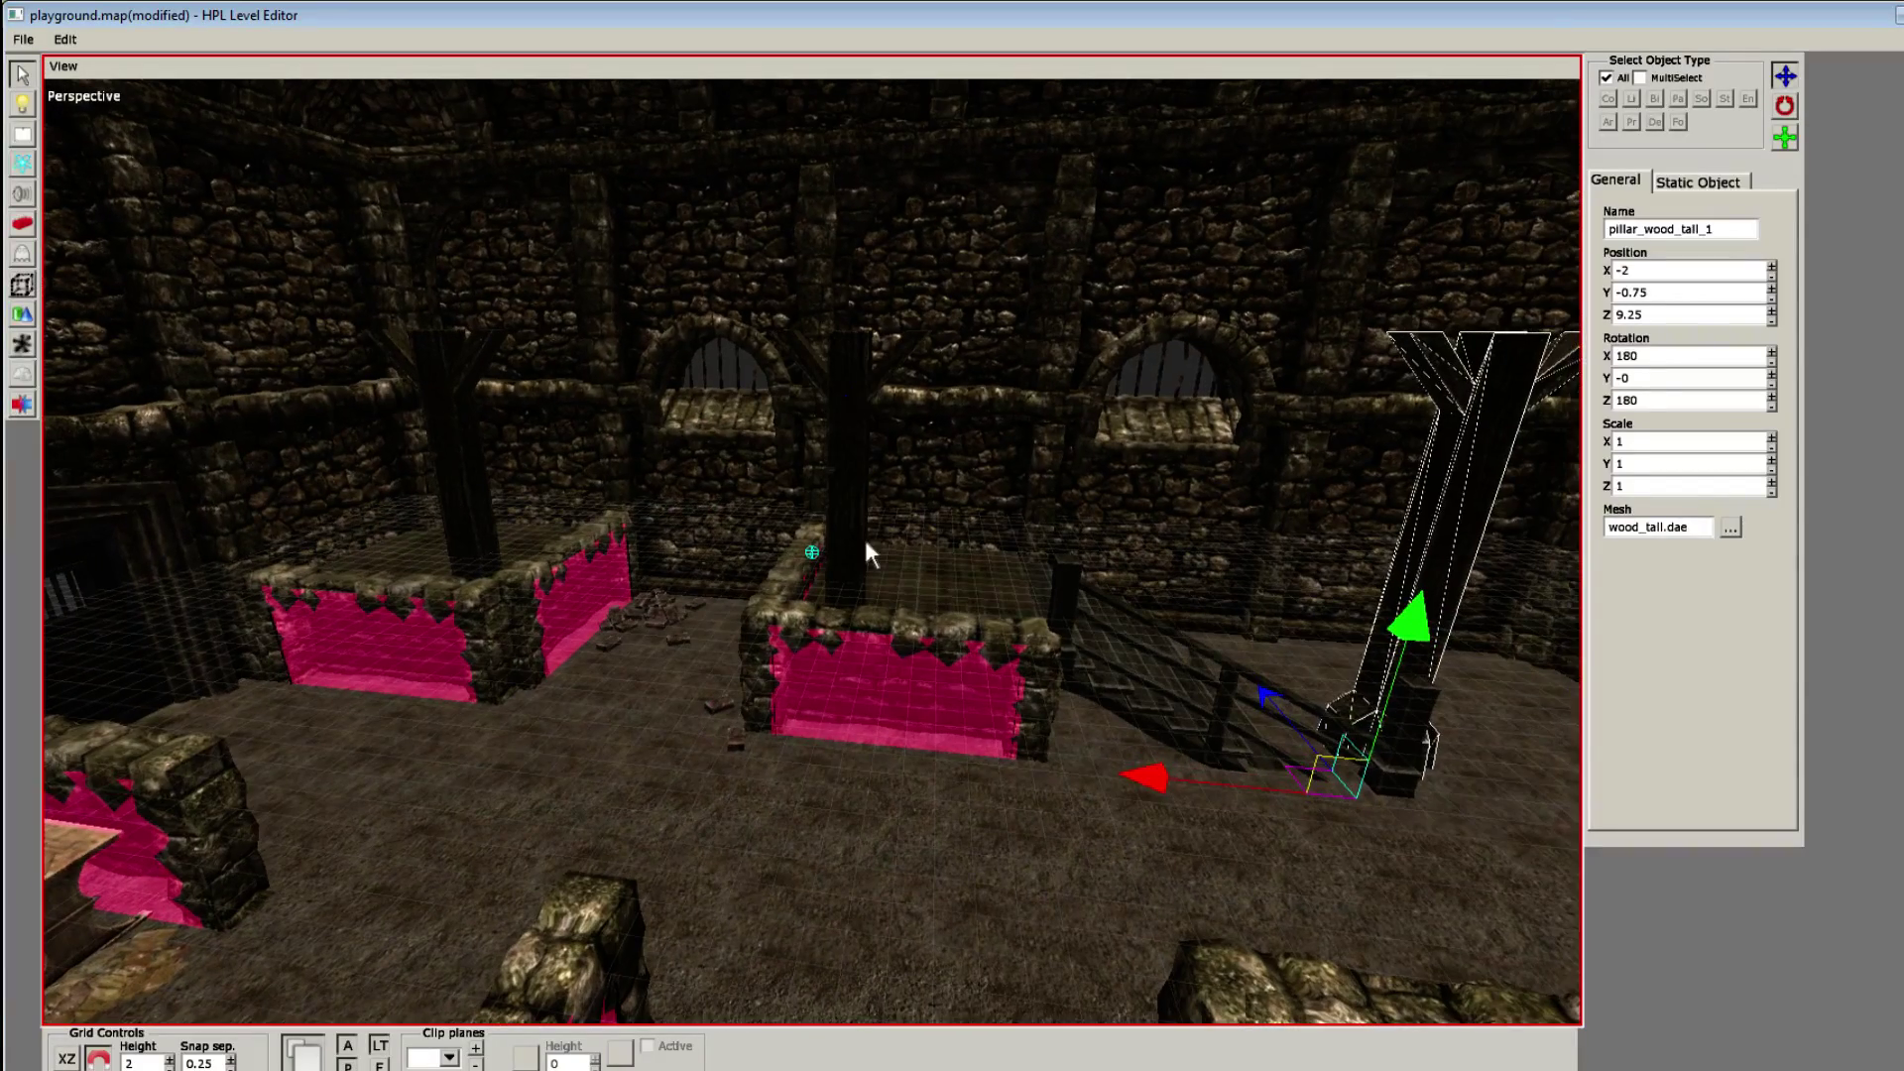
Step: Select the short pillar on the middle platform and move it along X to 4.5
click(867, 551)
drag(730, 613, 791, 611)
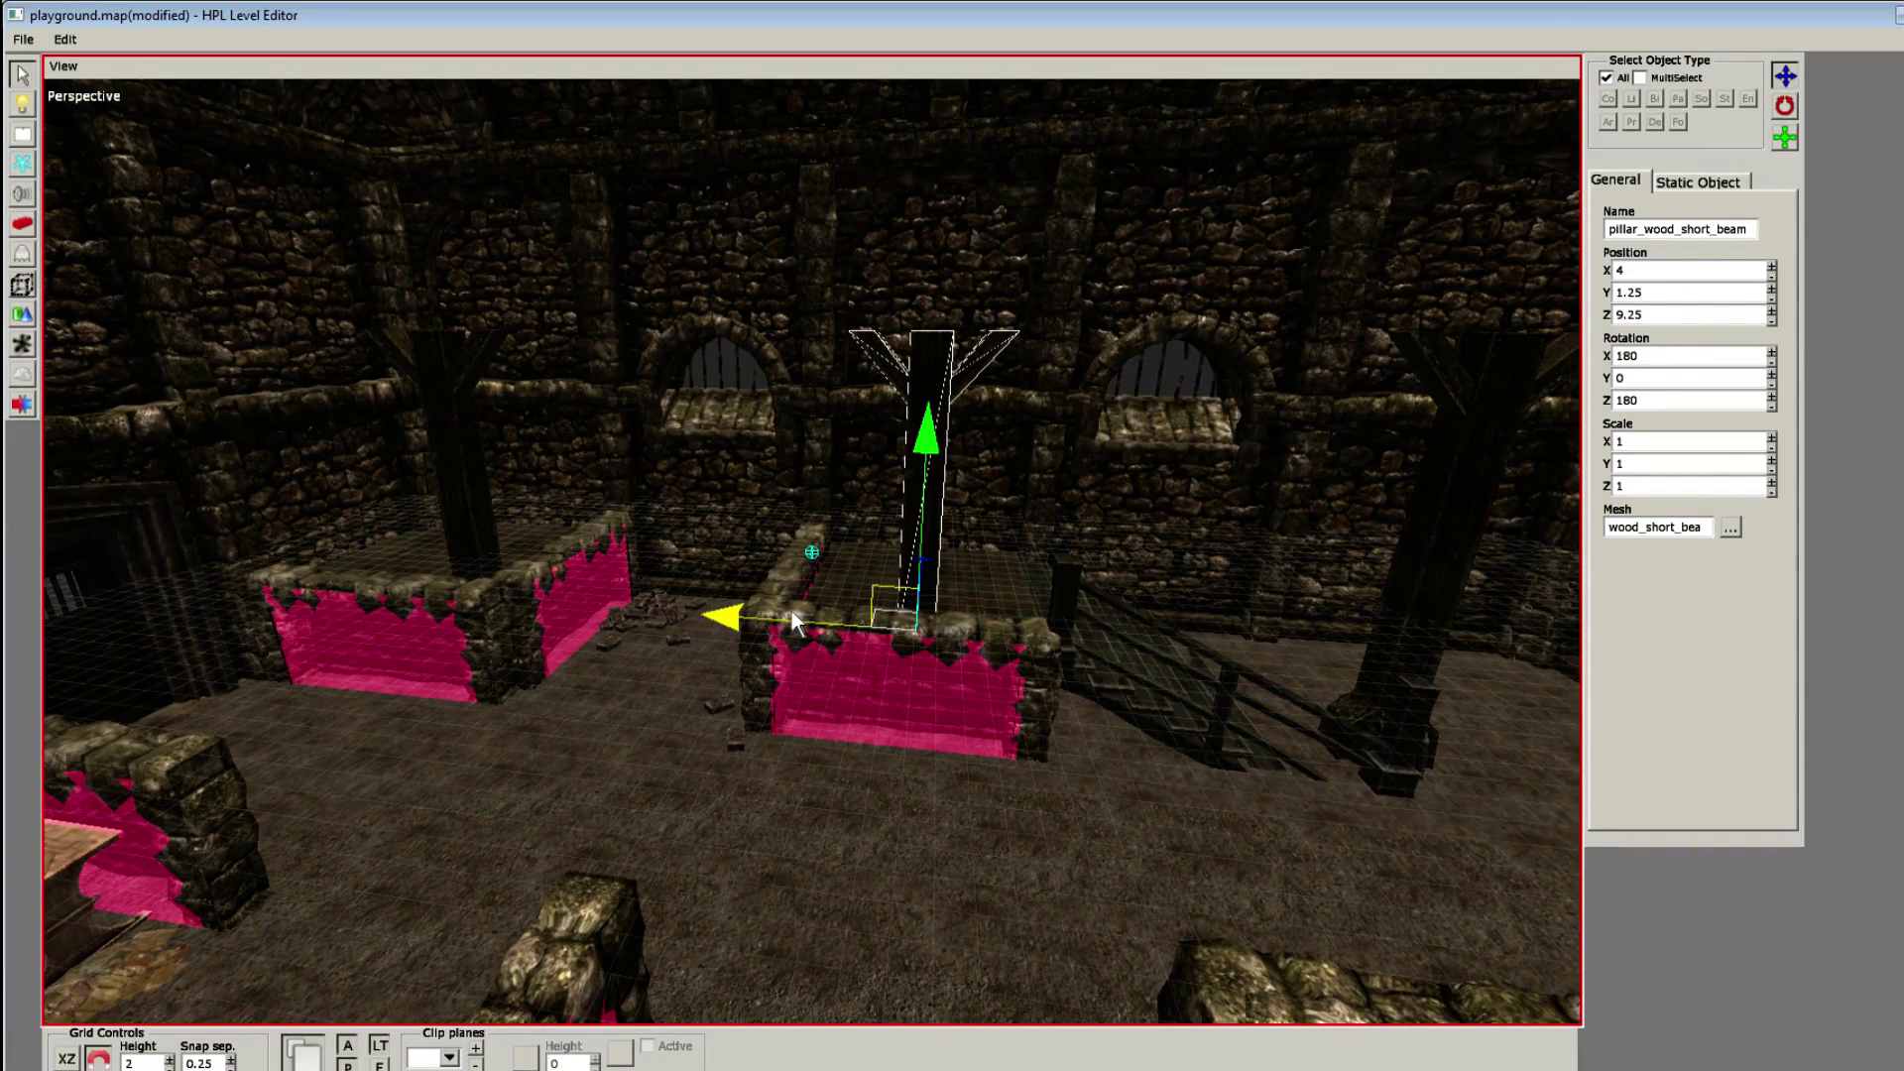
mouse_move(791, 611)
middle_down()
mouse_move(890, 609)
mouse_move(824, 622)
middle_up()
drag(823, 622, 437, 635)
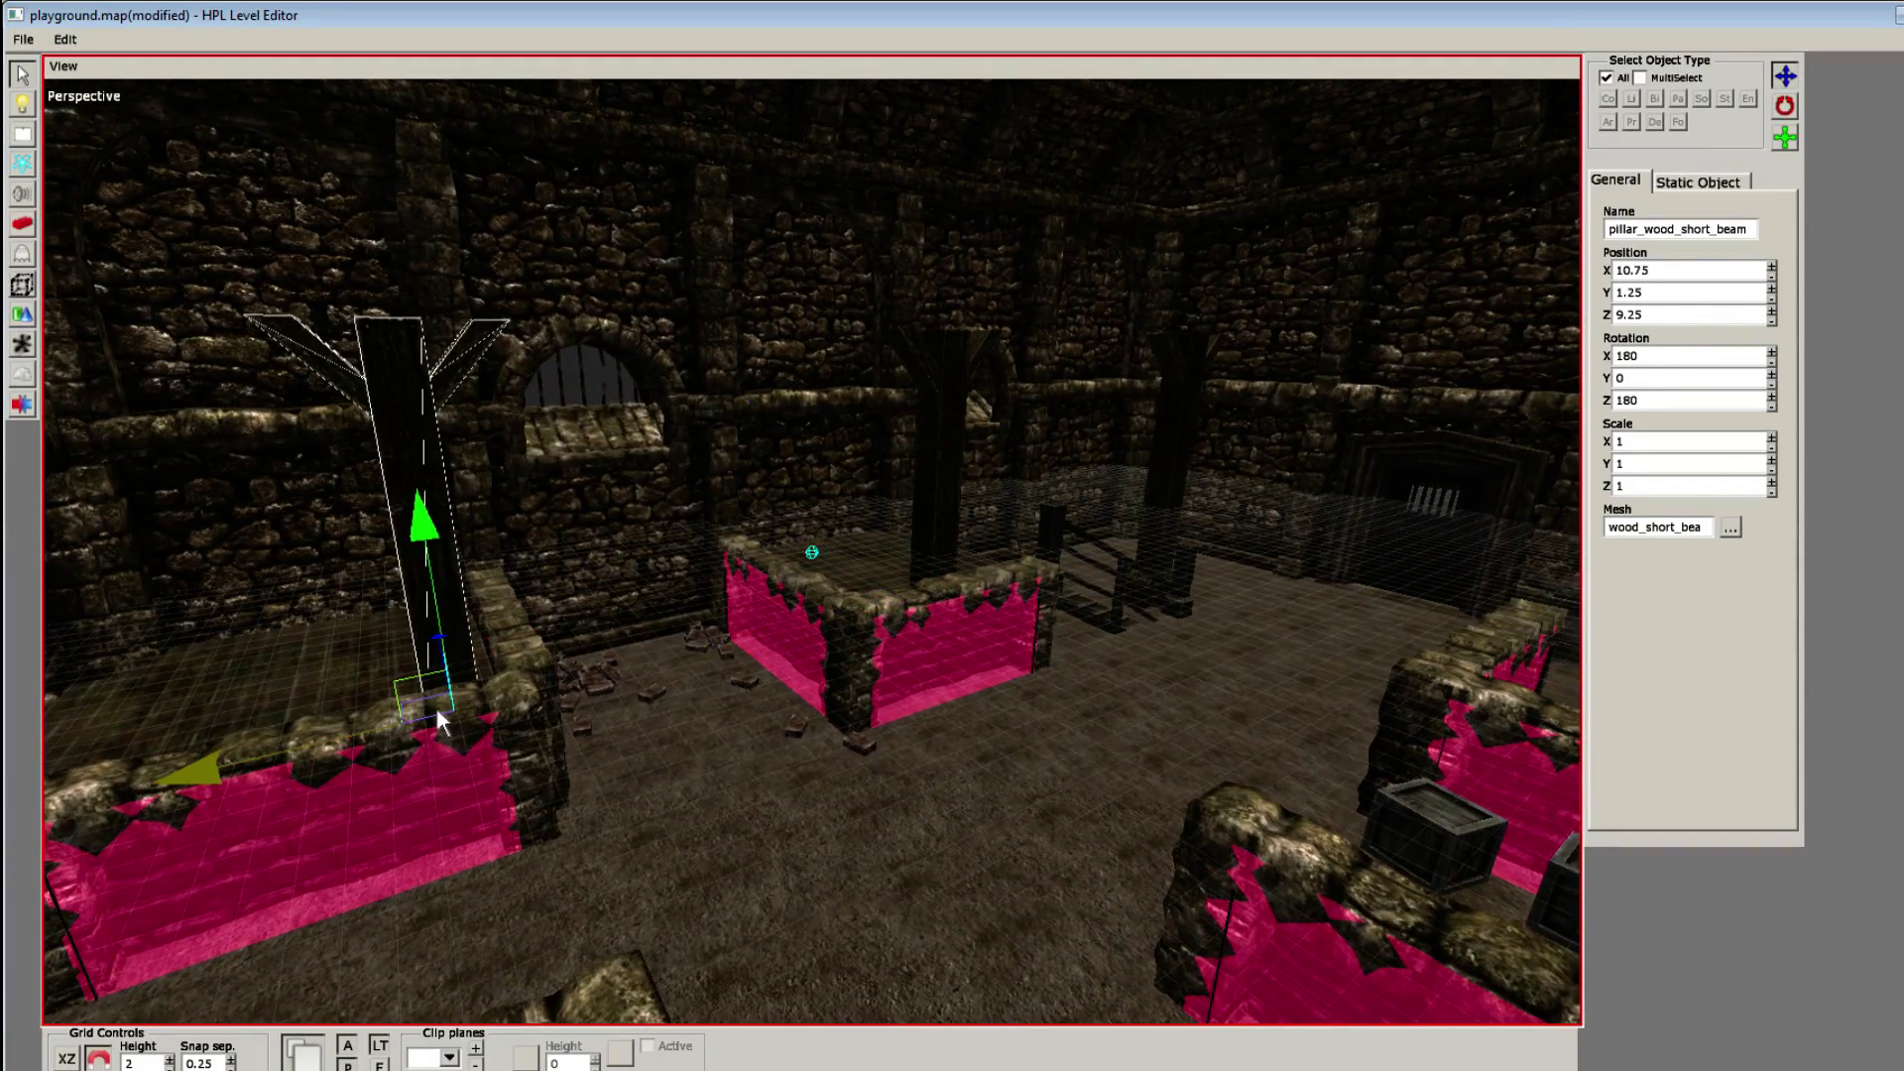
middle_drag(551, 684, 565, 676)
key(ctrl+z)
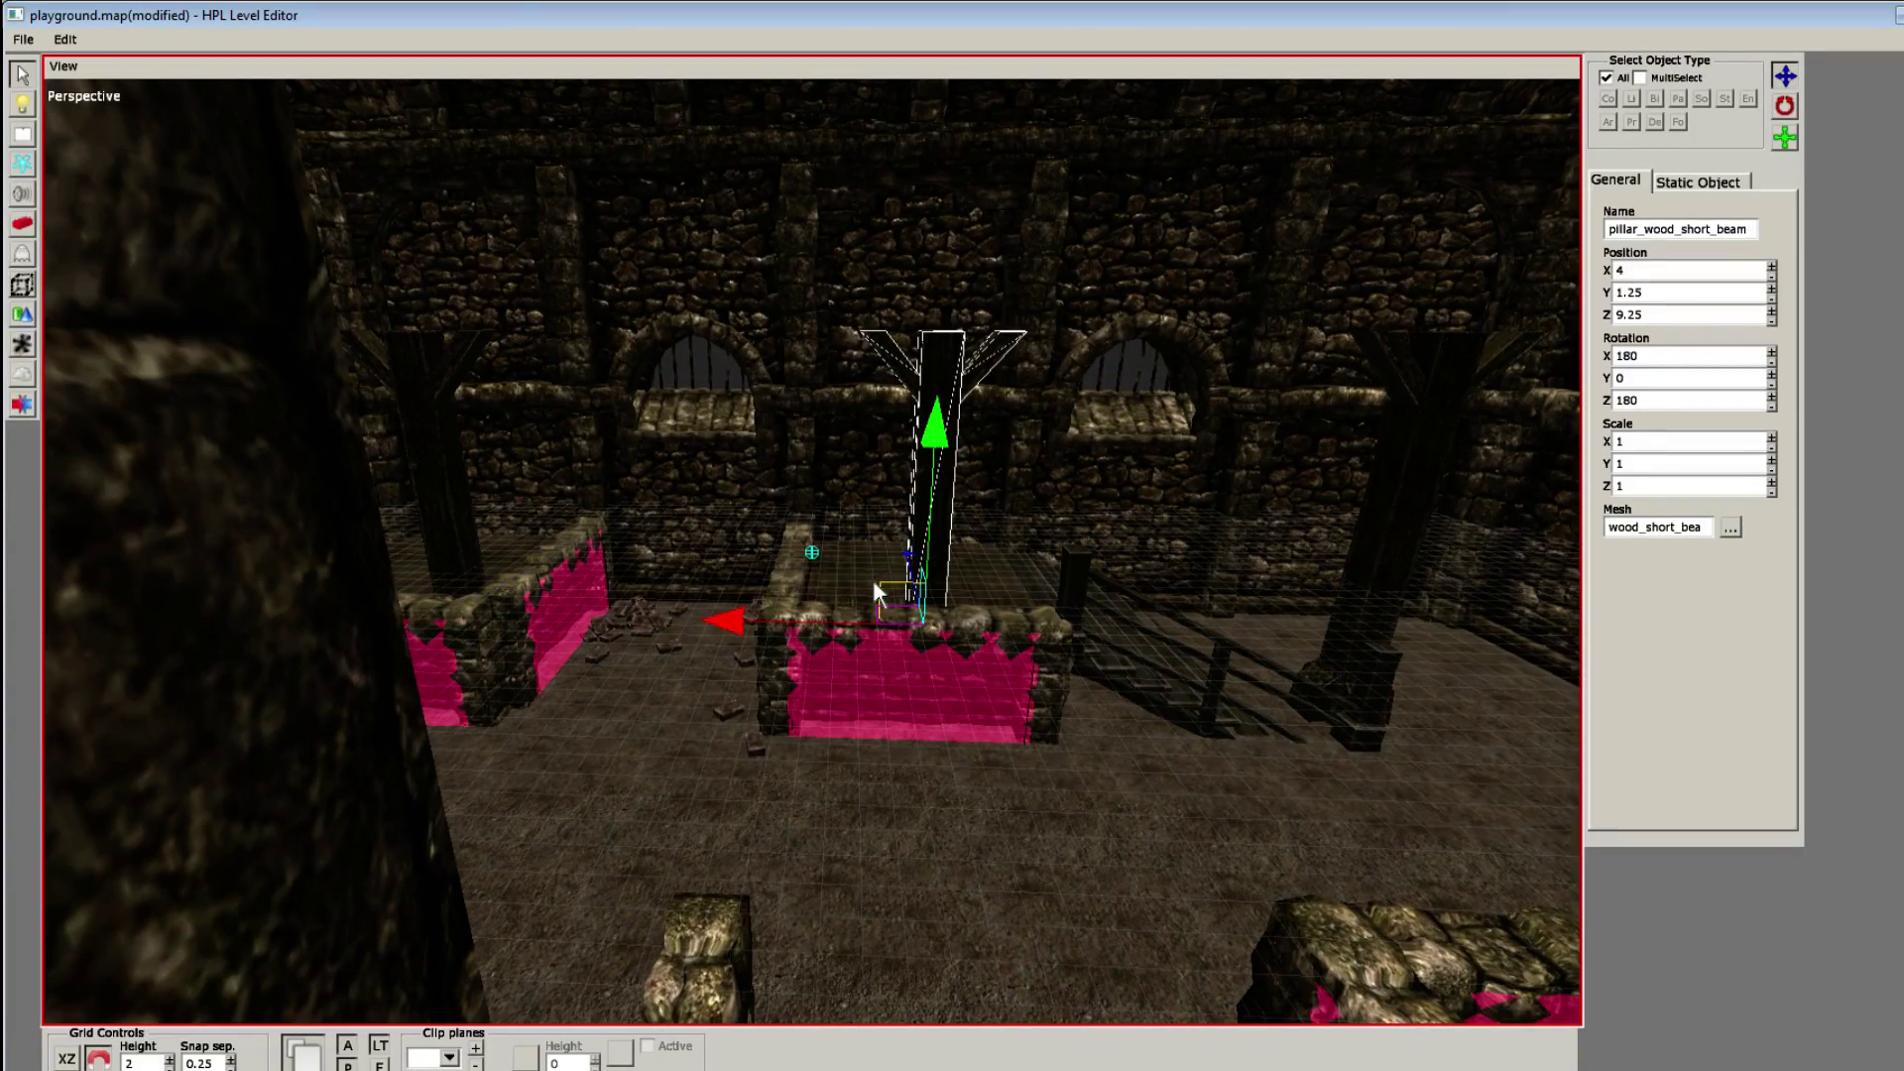
drag(875, 586, 775, 617)
middle_drag(771, 615, 568, 617)
drag(568, 617, 551, 622)
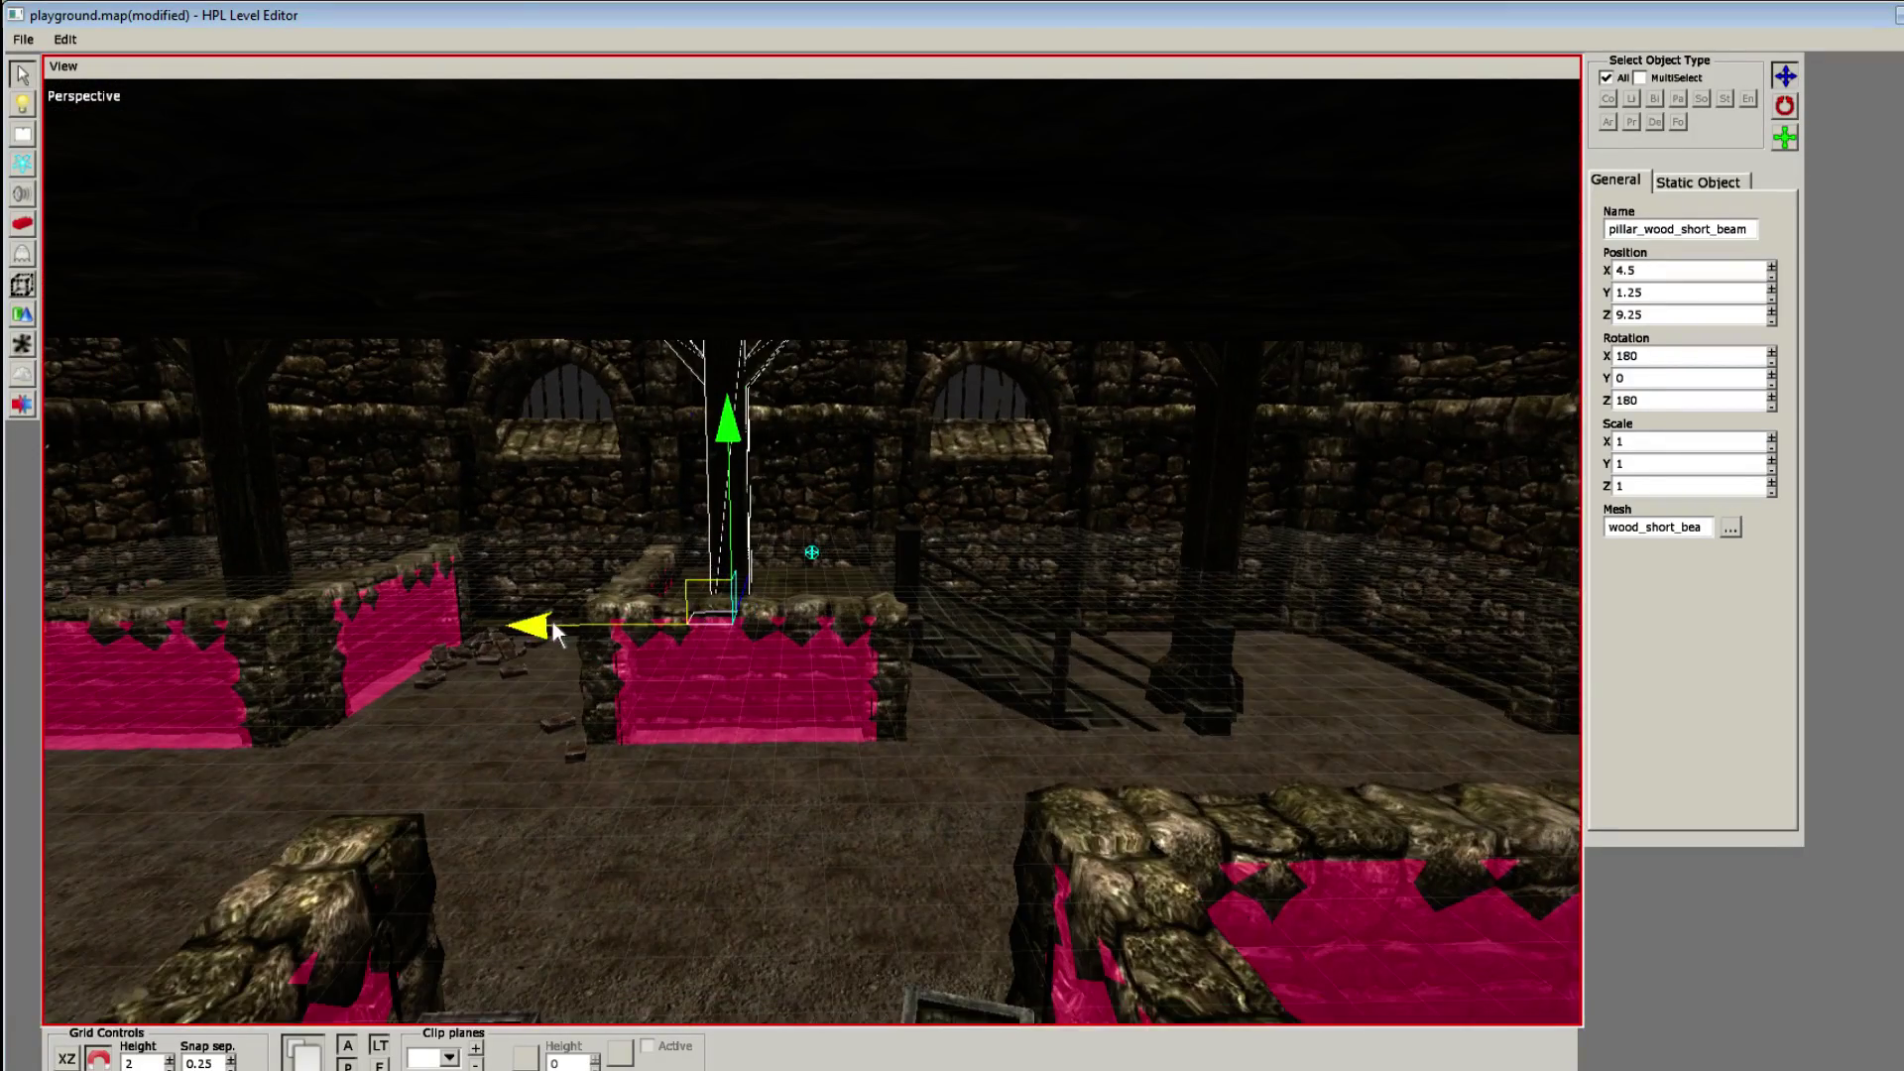
middle_drag(552, 622, 732, 684)
Step: Place a cellarbase welder_extension beam near the middle platform and raise it to Y 5.75 on top of the pillars
key(6)
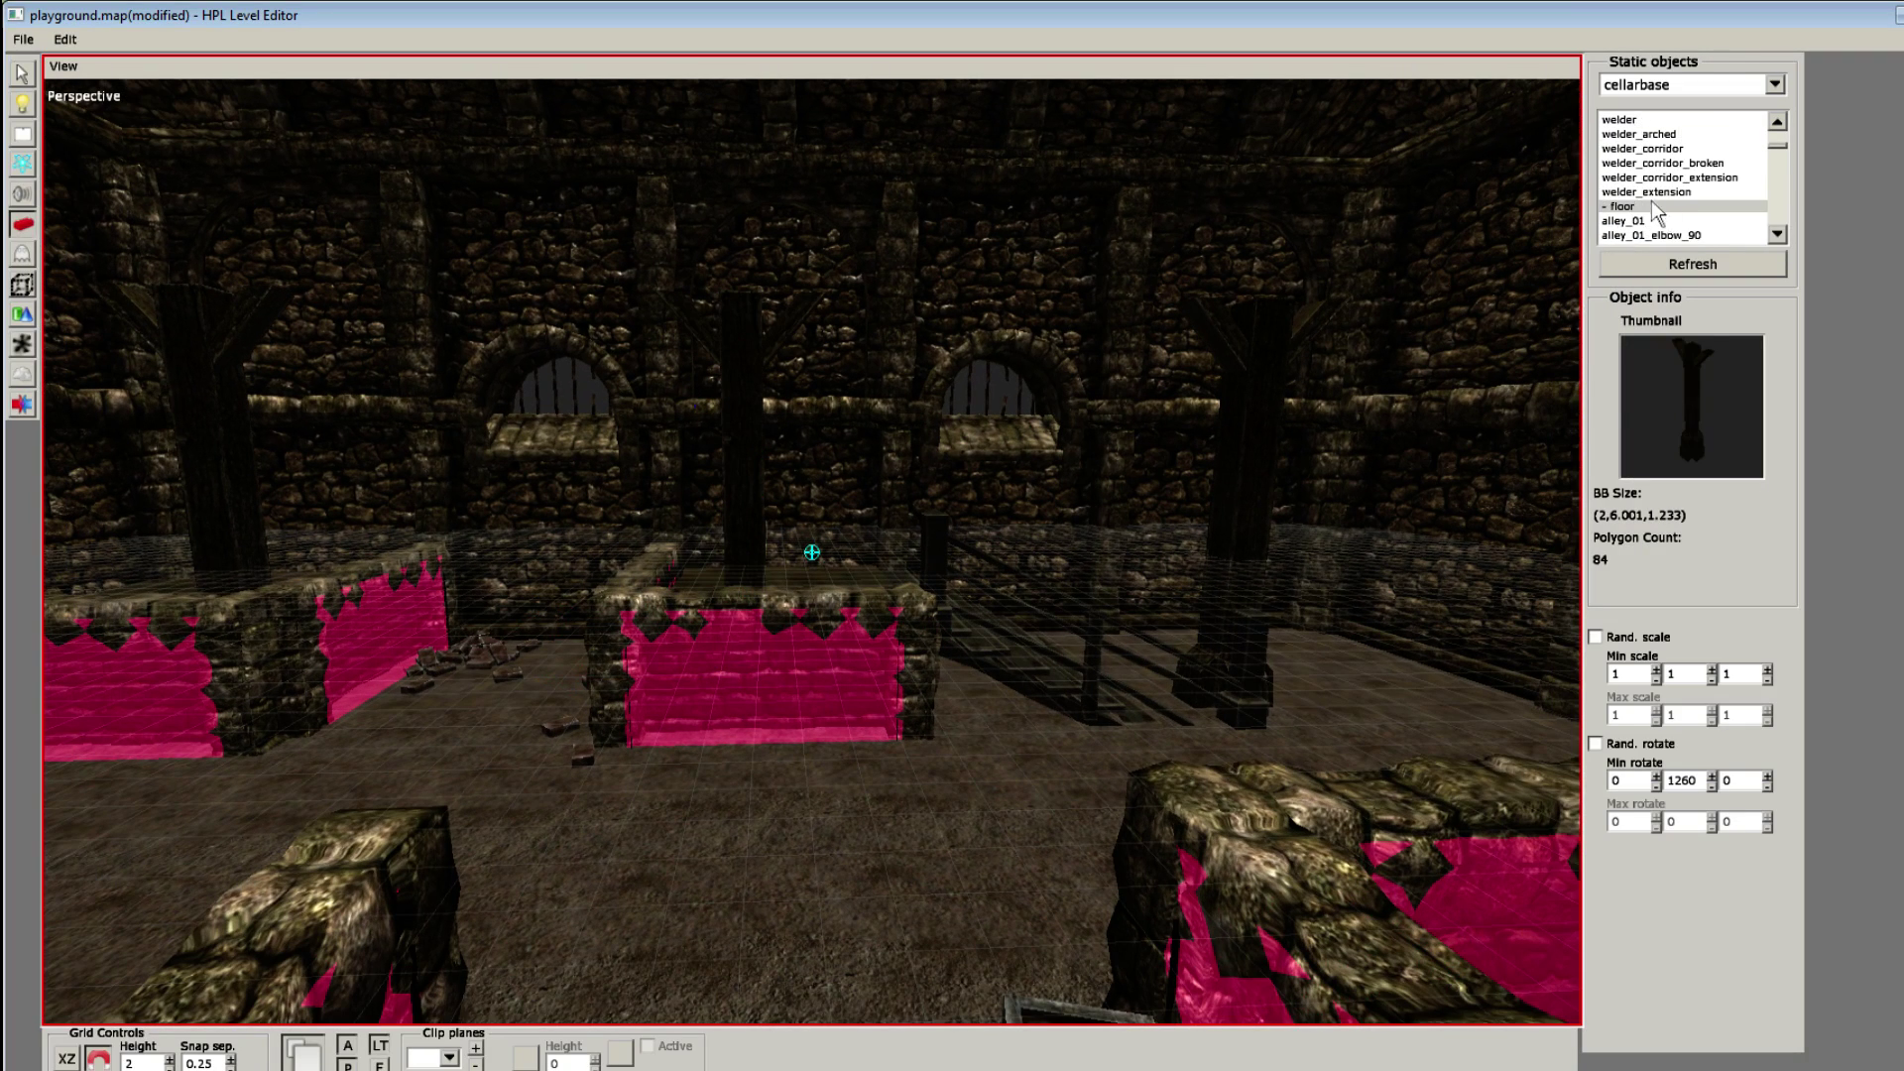
click(1635, 193)
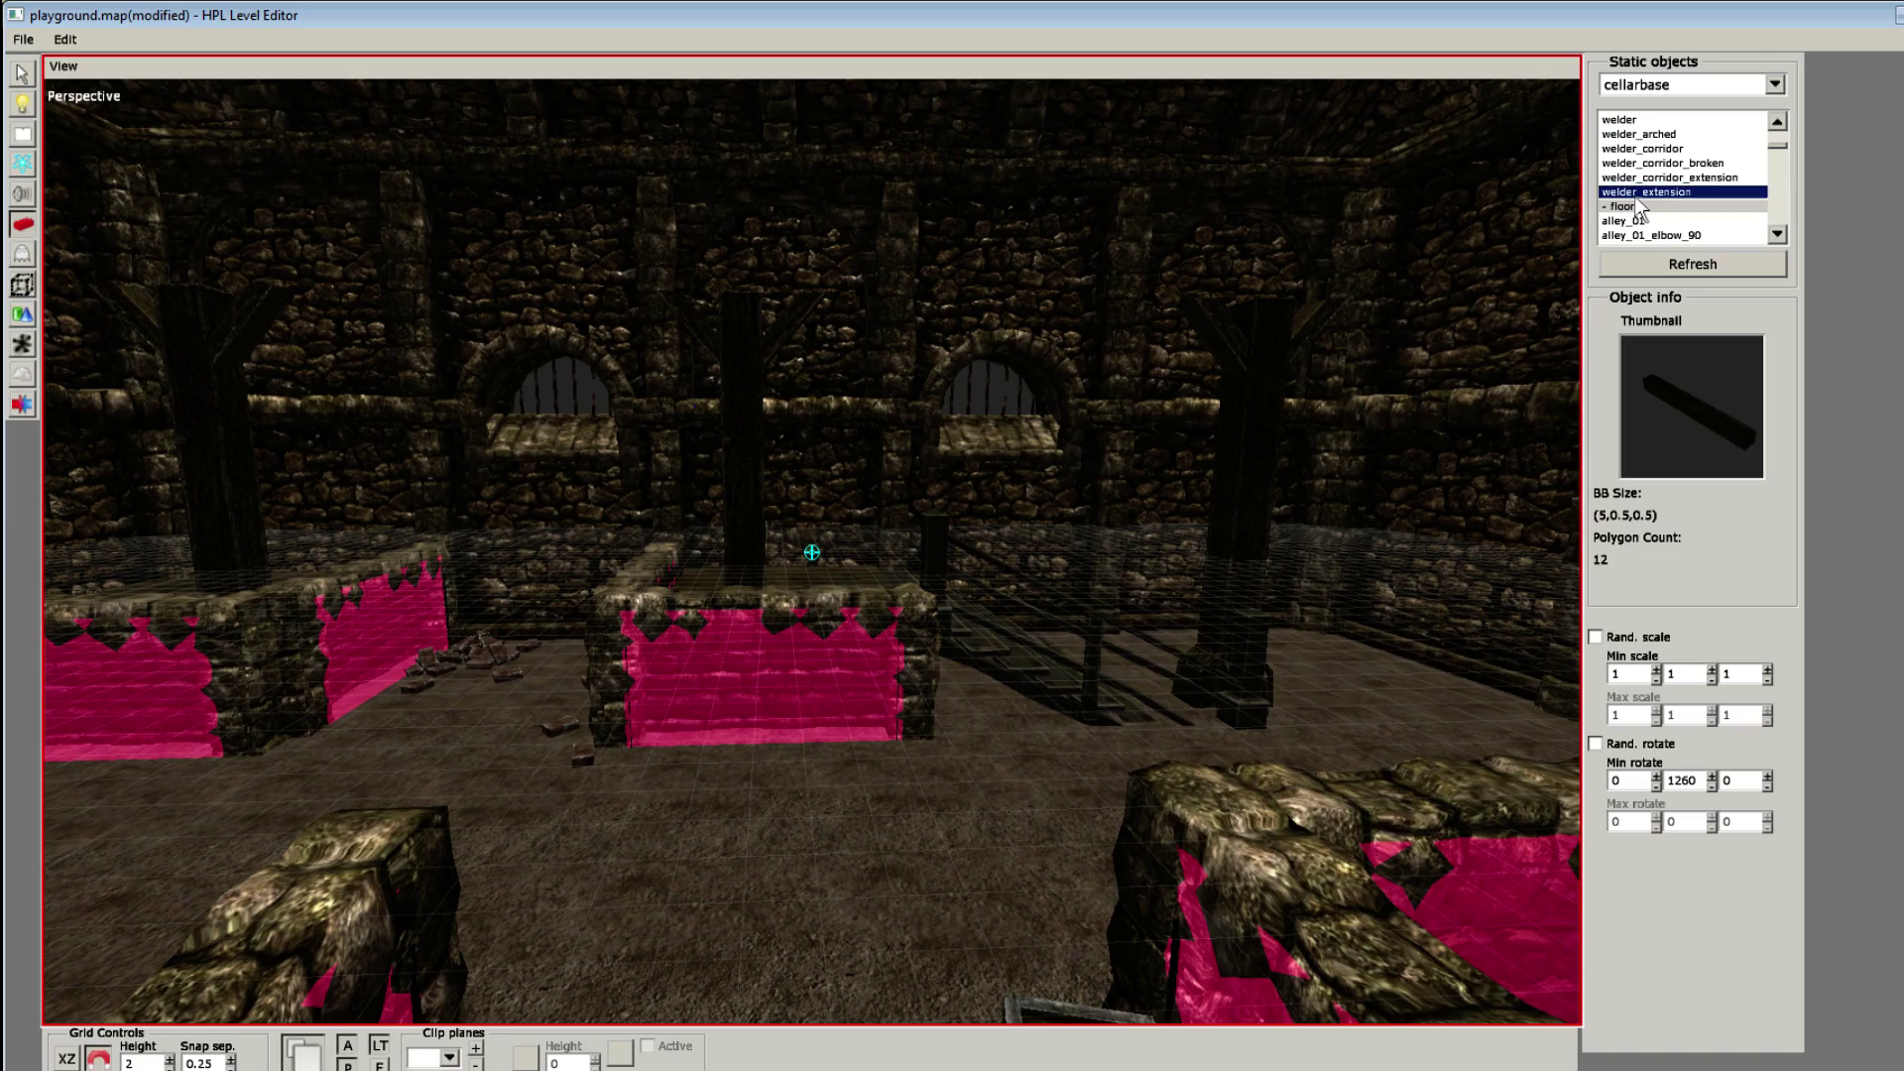
middle_drag(1042, 610, 936, 647)
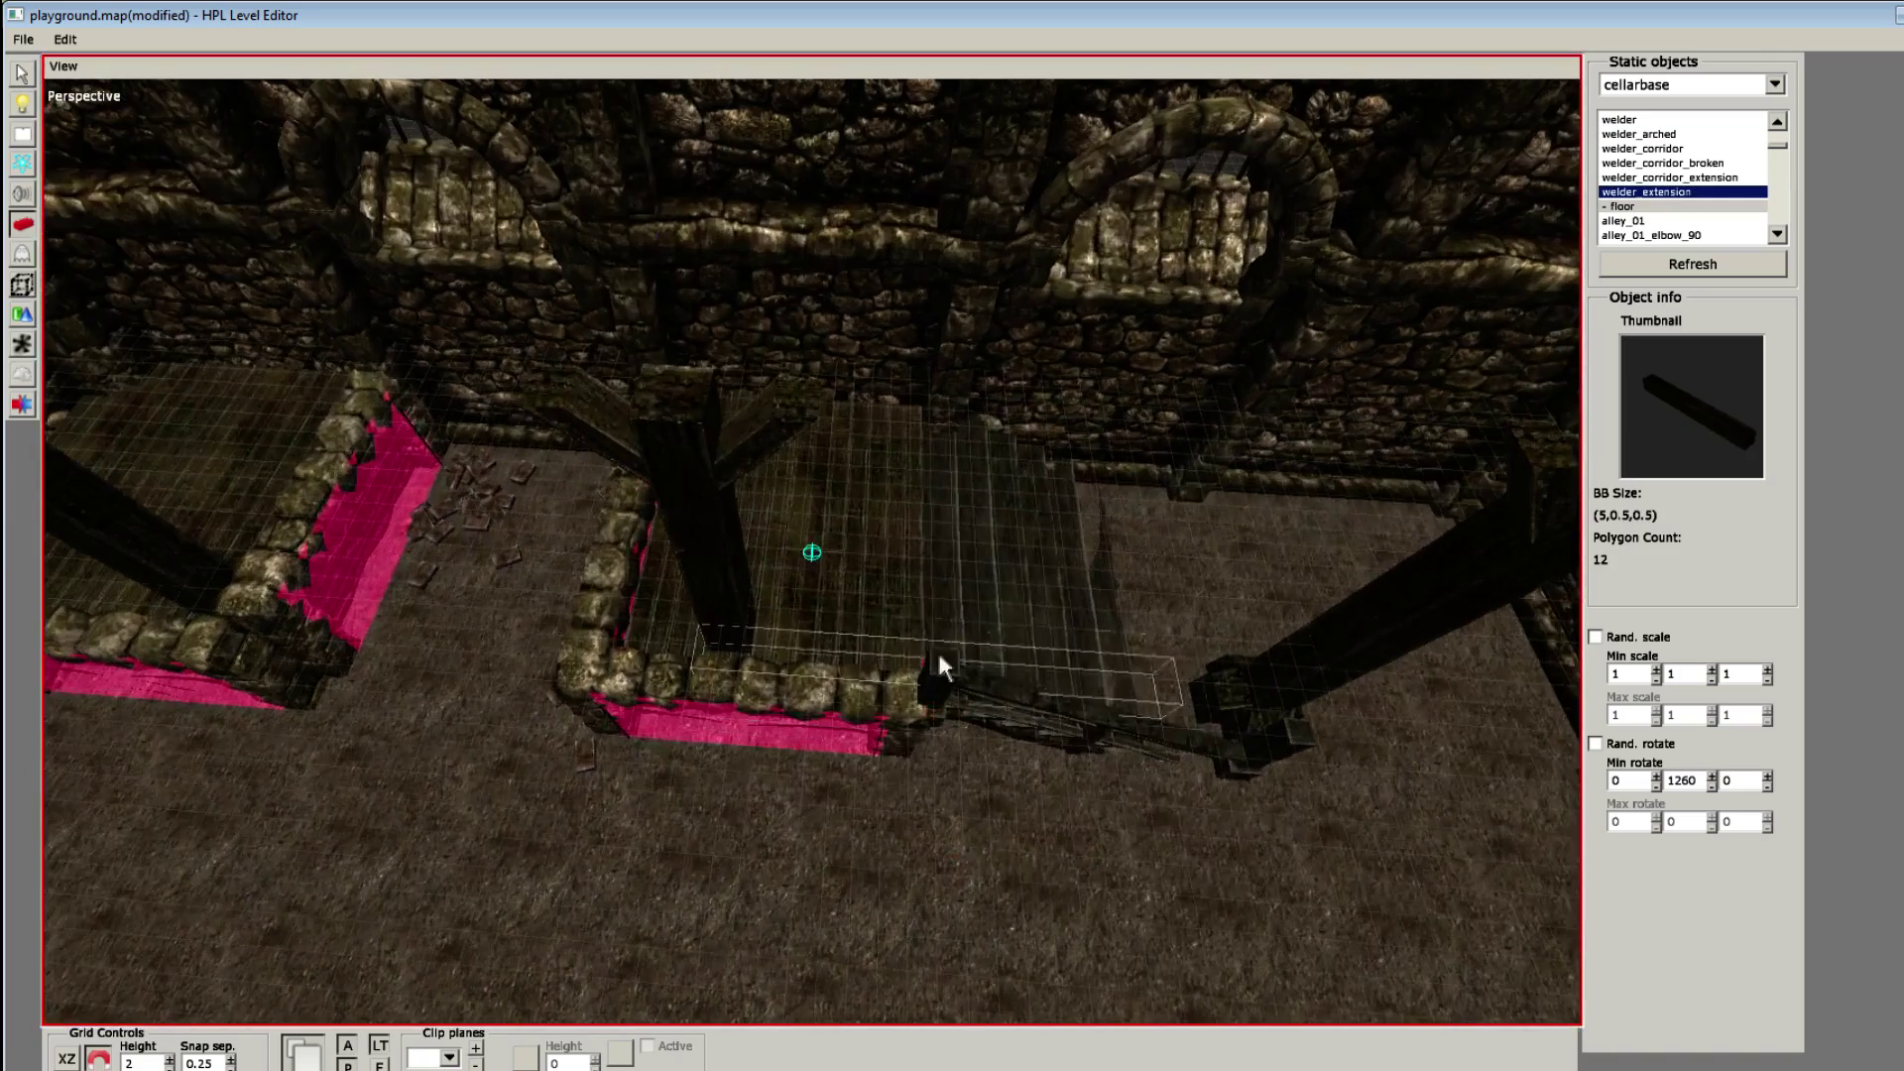
click(938, 617)
key(1)
click(801, 616)
middle_drag(800, 614, 806, 548)
scroll(807, 547, down, 2)
drag(923, 436, 937, 48)
drag(786, 322, 813, 319)
Step: Duplicate the ceiling beam end to end along X, with the last copy at X 6
middle_drag(813, 319, 586, 468)
drag(501, 446, 998, 470)
middle_drag(998, 470, 731, 480)
drag(729, 462, 405, 451)
alt+middle_drag(403, 441, 397, 464)
mouse_move(381, 504)
mouse_down()
mouse_move(433, 508)
mouse_move(405, 511)
mouse_up()
alt+middle_drag(405, 513, 827, 488)
scroll(829, 486, down, 1)
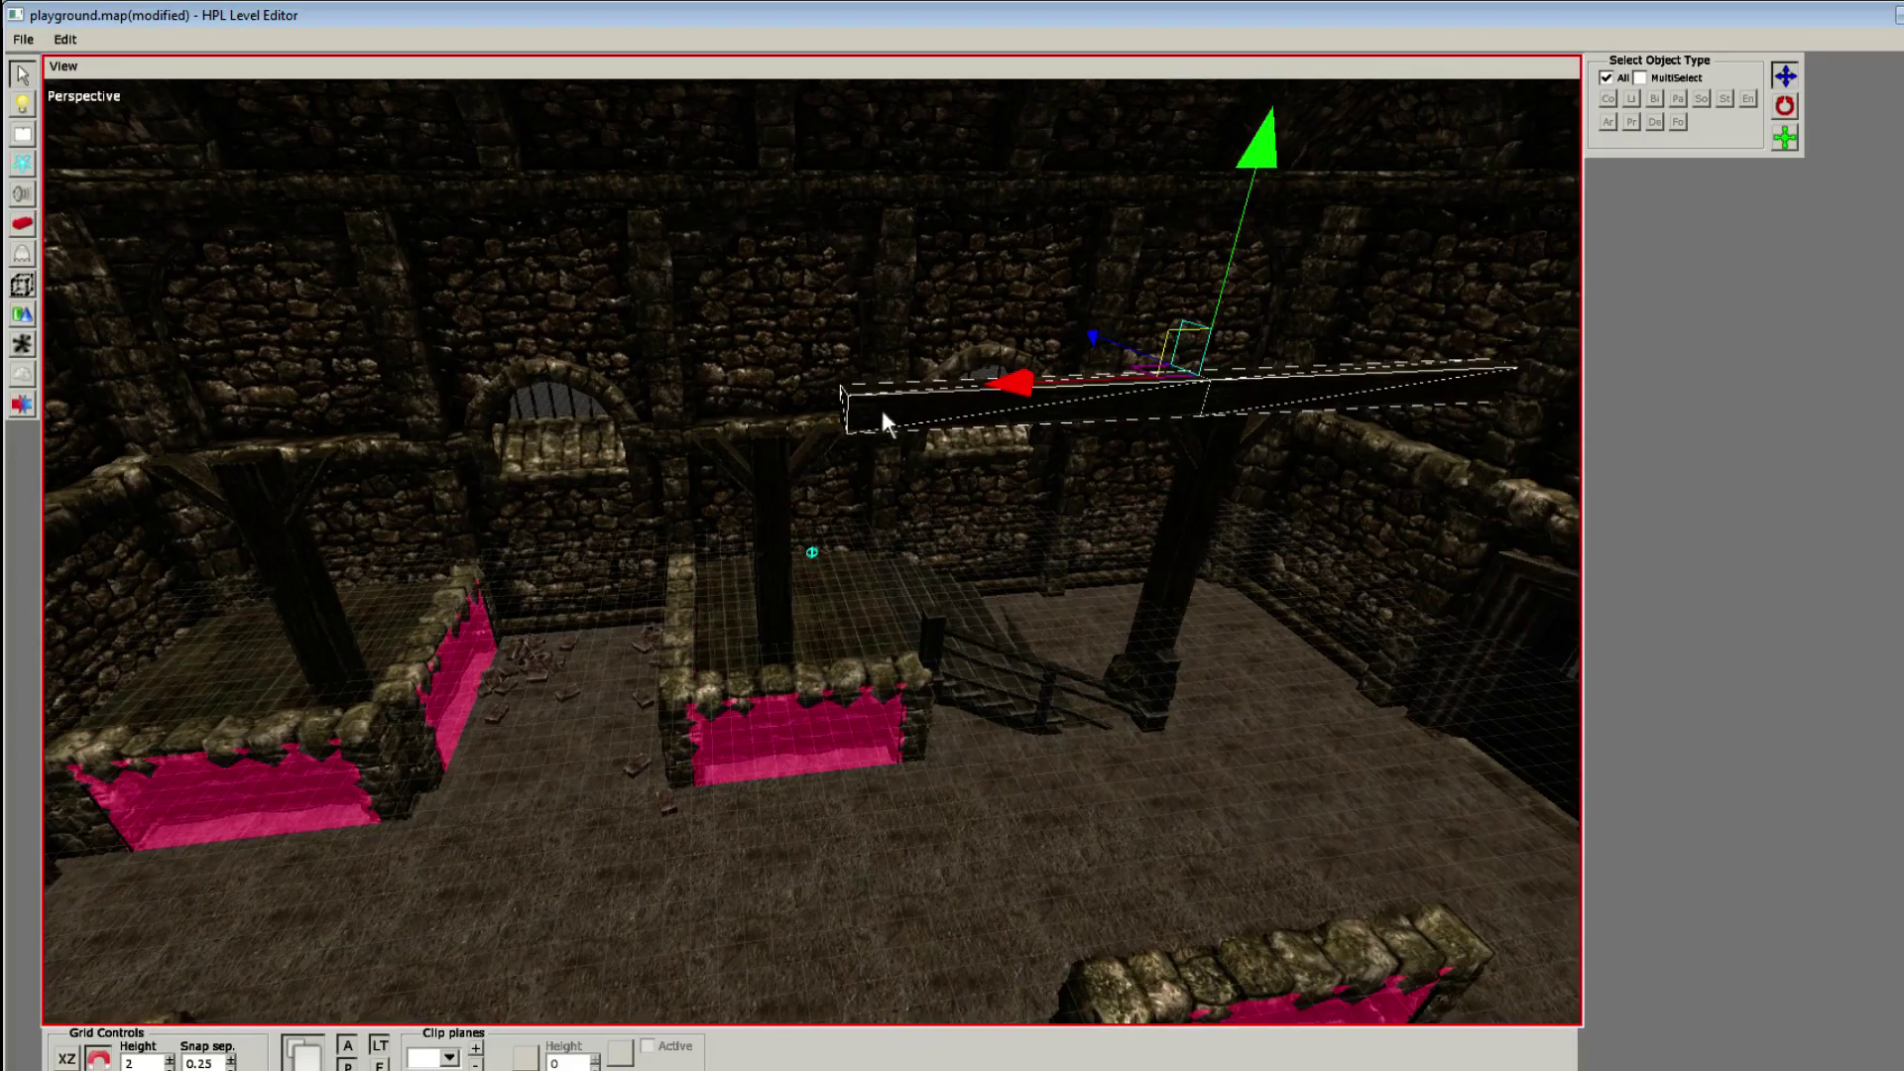
click(884, 411)
drag(464, 415, 467, 425)
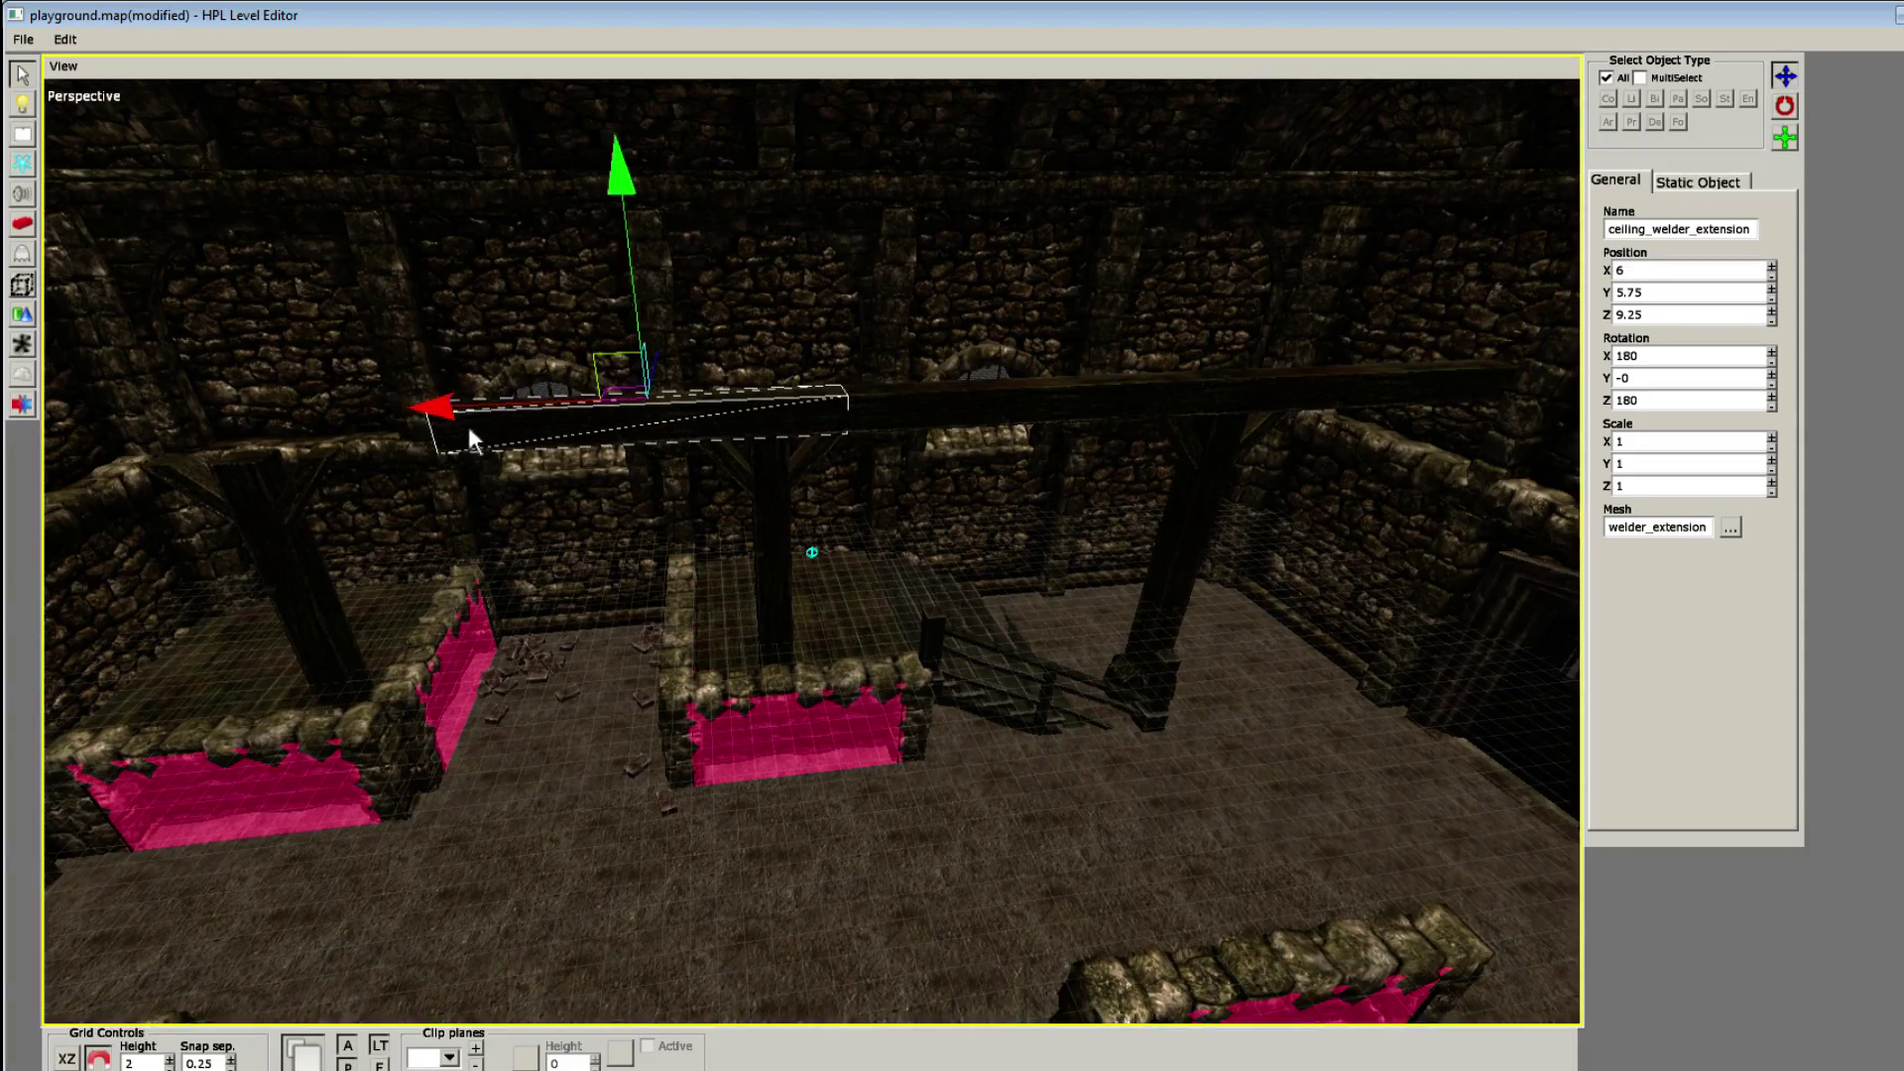
Step: Add another copy of the beam over the far platform and move it along X to 11.25
alt+middle_drag(467, 424, 805, 463)
drag(934, 418, 811, 550)
scroll(812, 550, up, 3)
drag(590, 549, 564, 549)
Step: Scale the end beam to 1.25 along X, position it at X 11.628 and save the map
key(e)
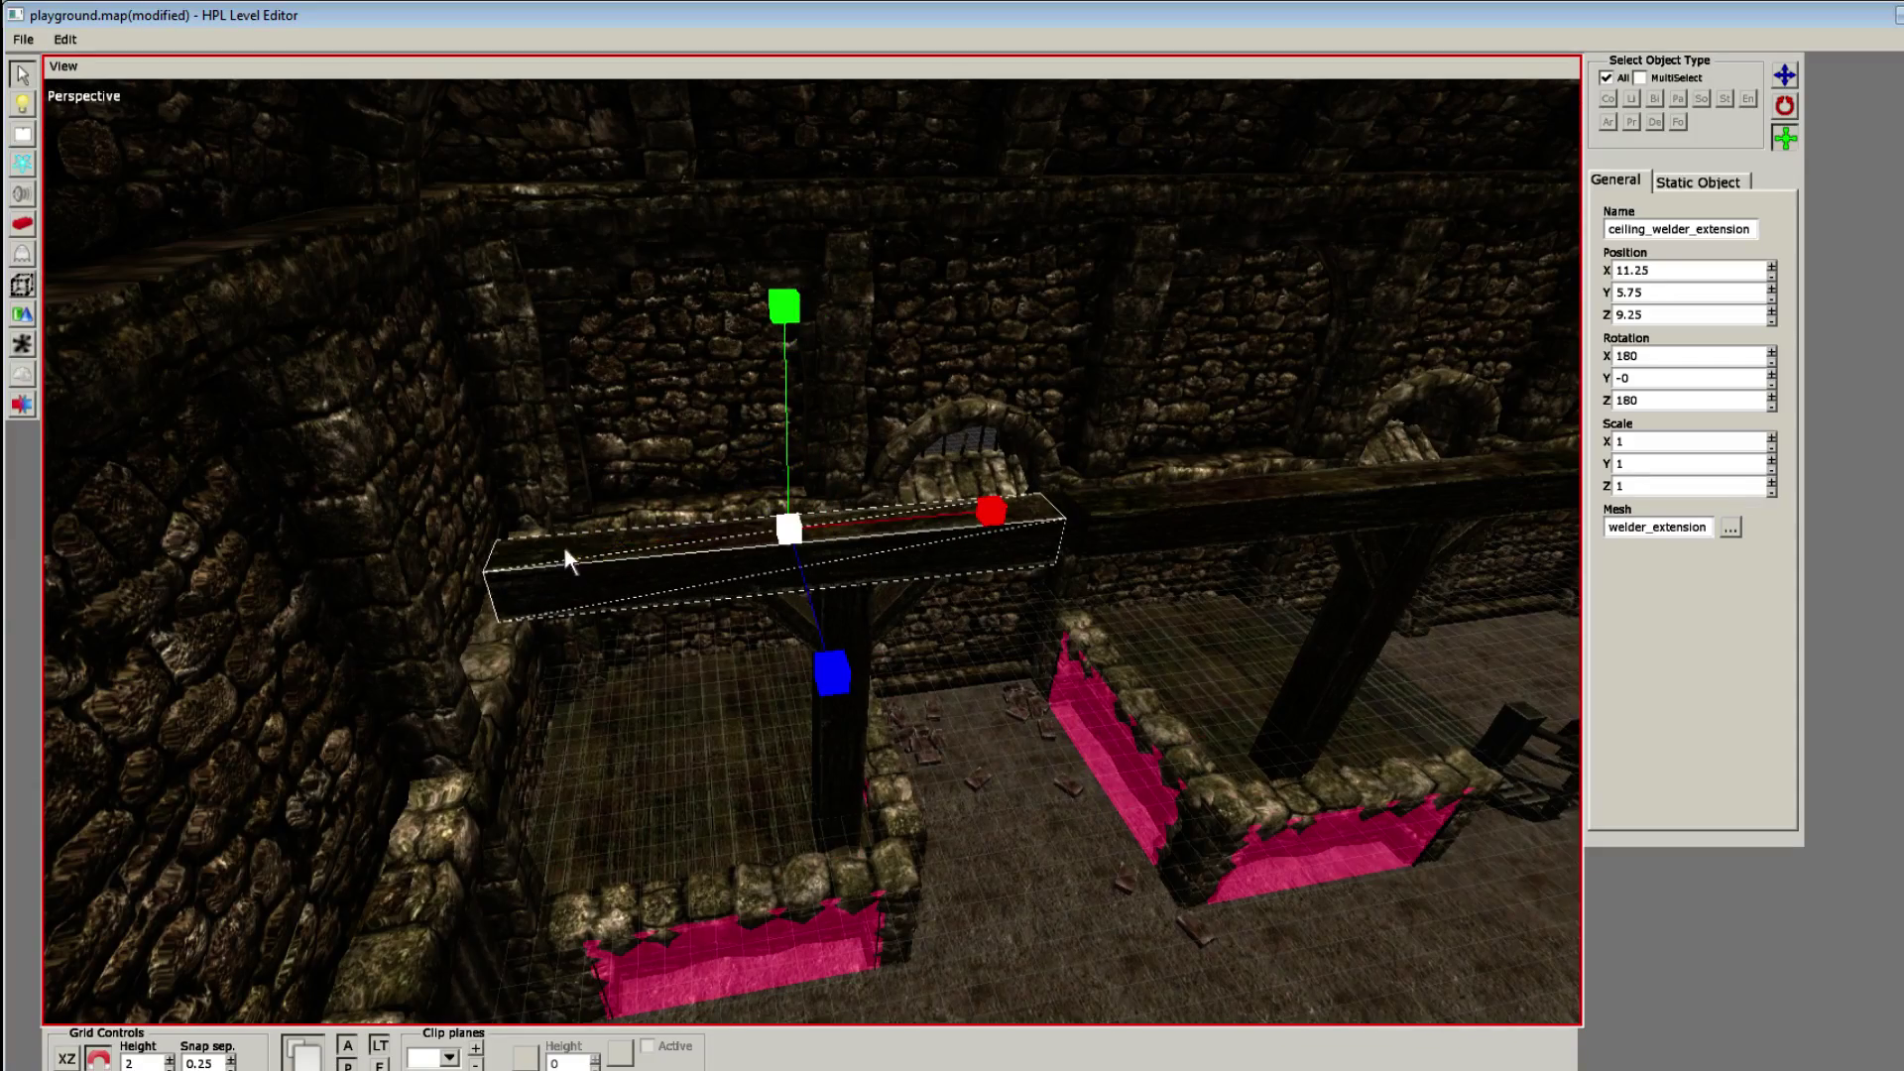
drag(954, 504, 956, 506)
key(q)
drag(603, 550, 506, 522)
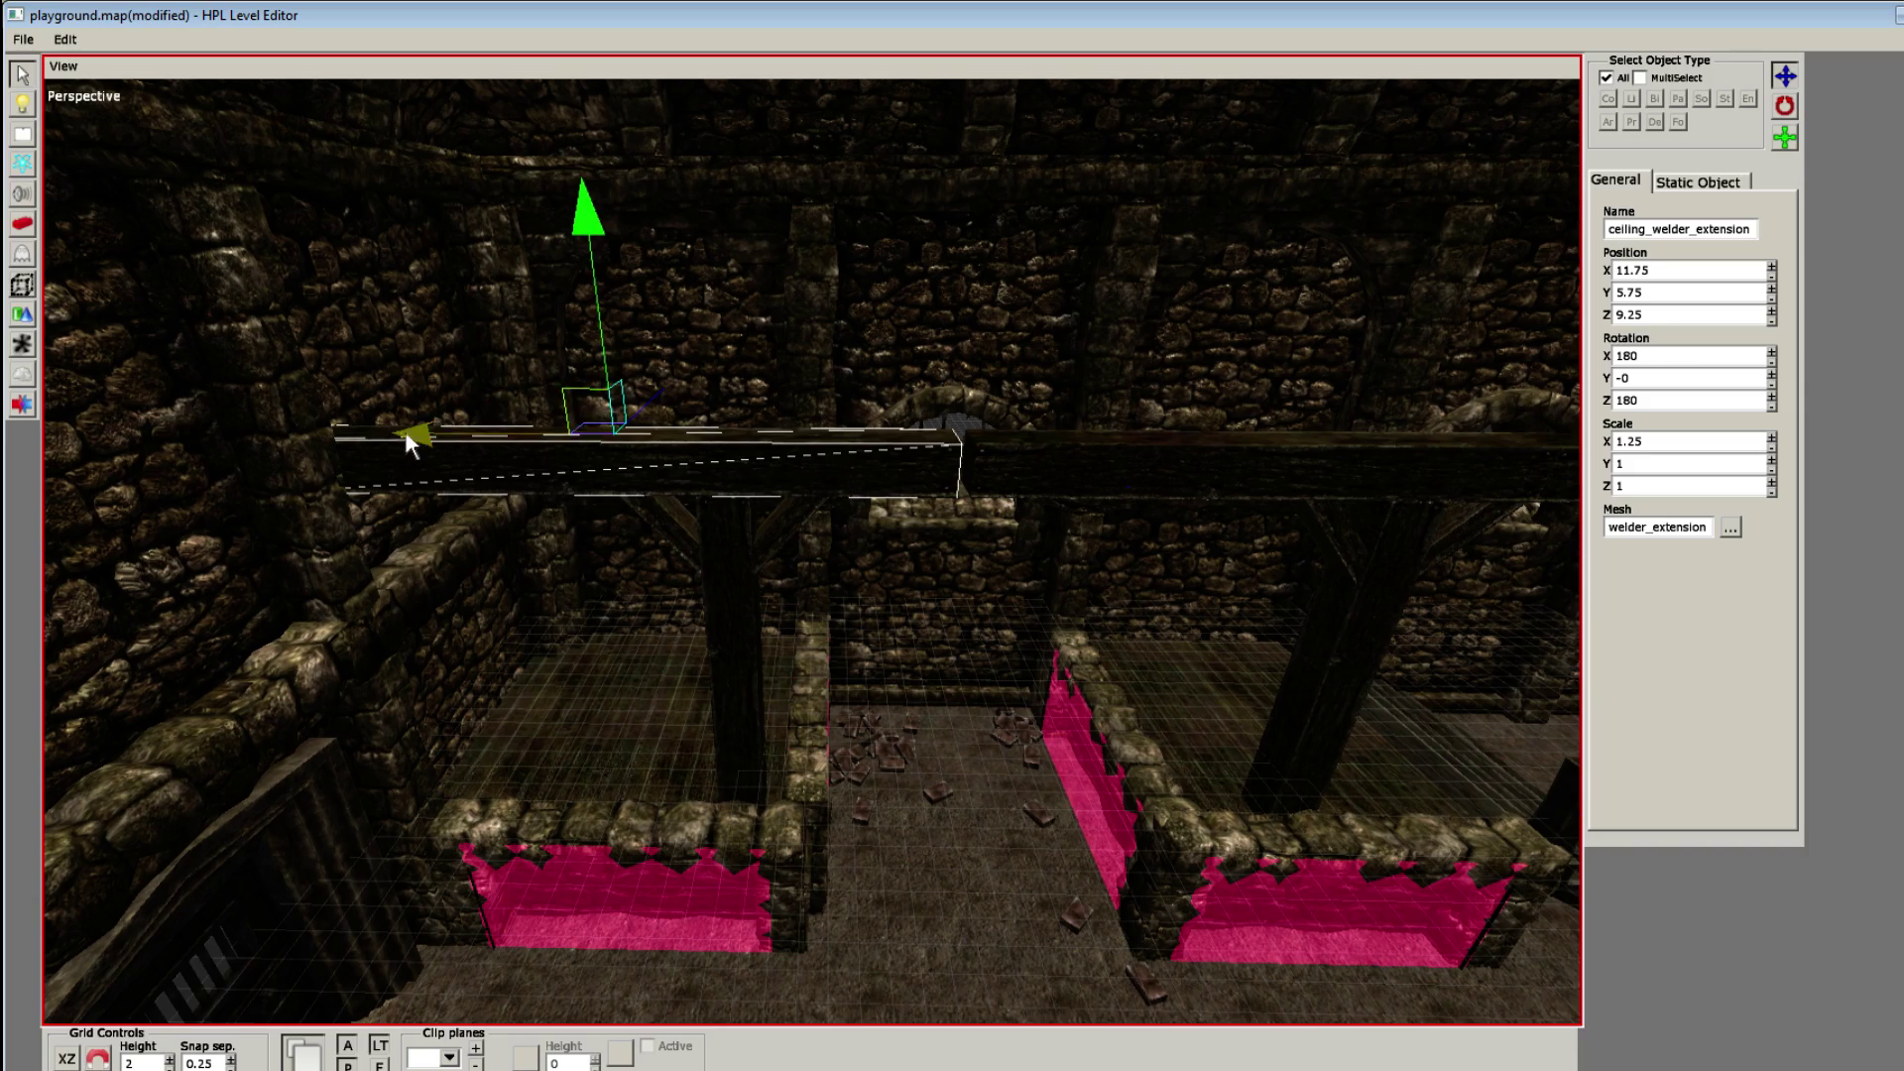
alt+drag(418, 434, 527, 420)
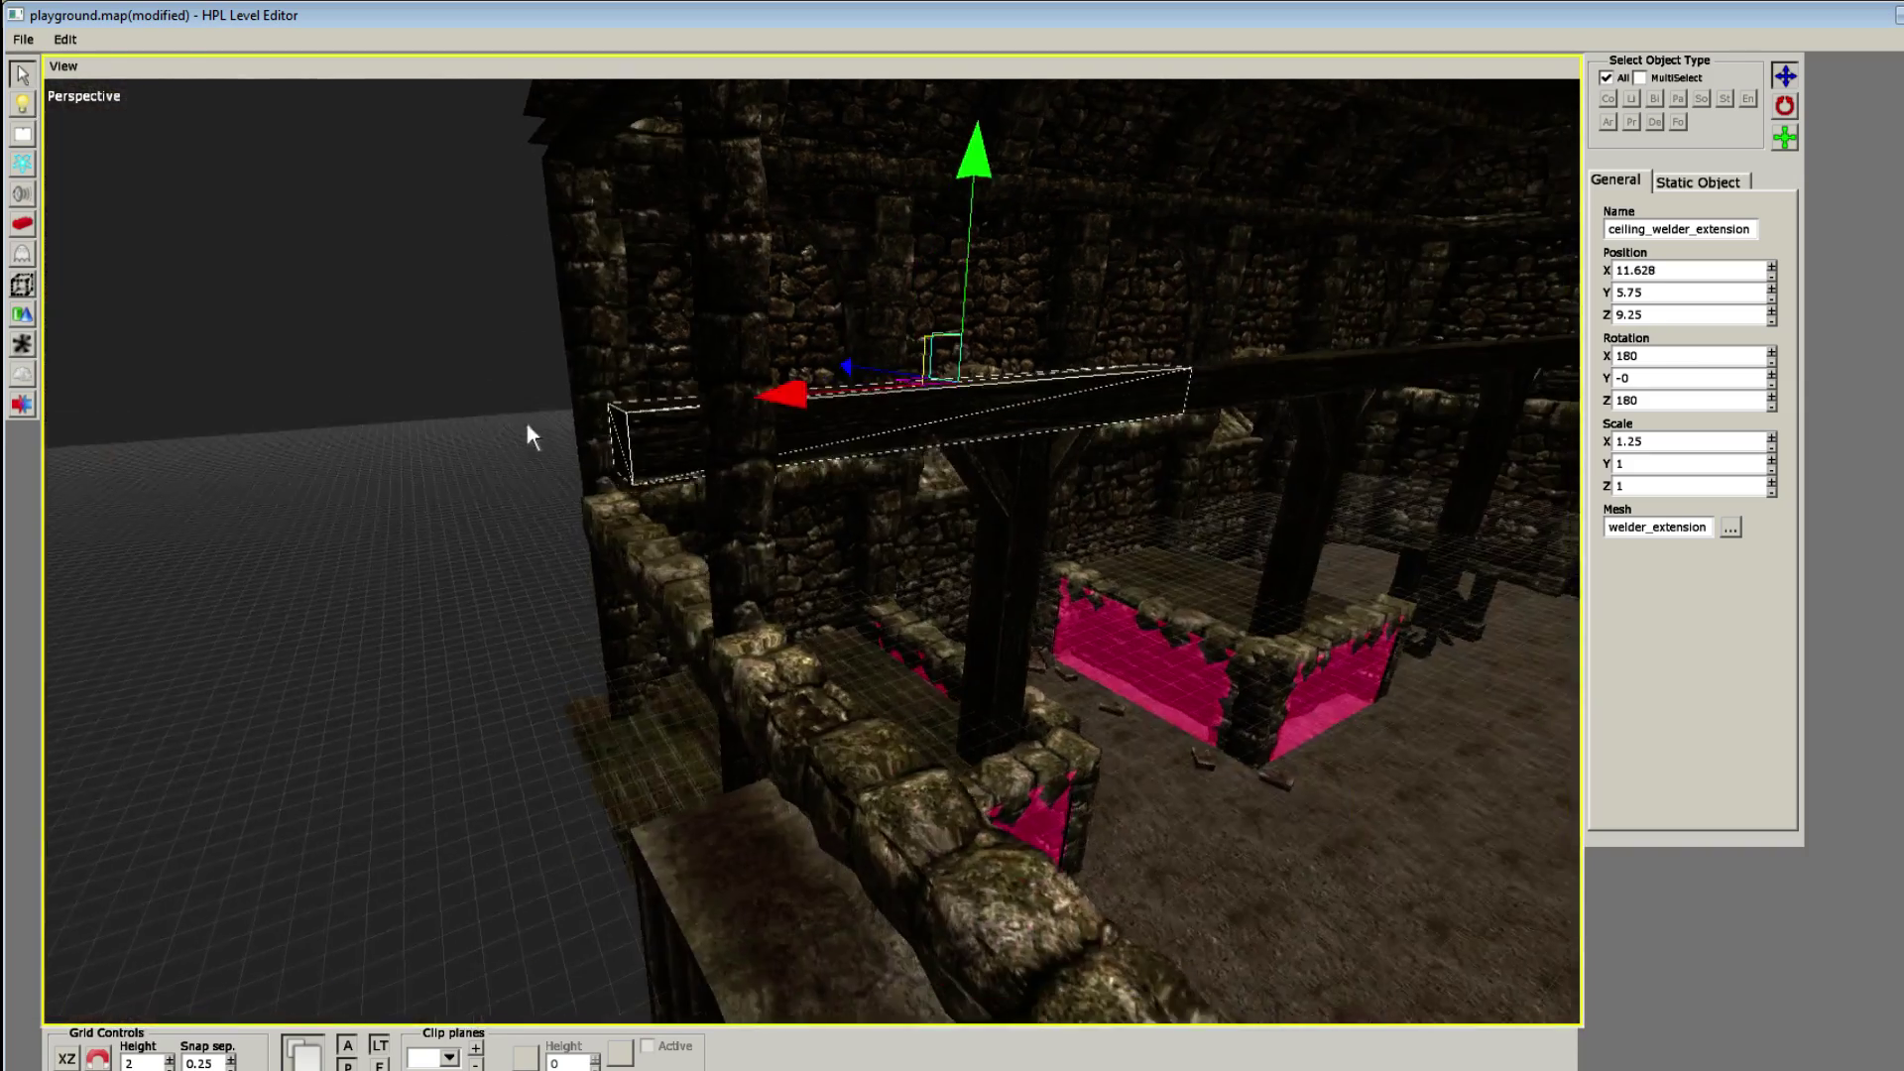
click(285, 446)
key(ctrl+s)
Step: Duplicate the beam at X 6, rotate the copy crosswise and move it towards the window wall
alt+drag(285, 445, 662, 609)
click(664, 650)
click(762, 582)
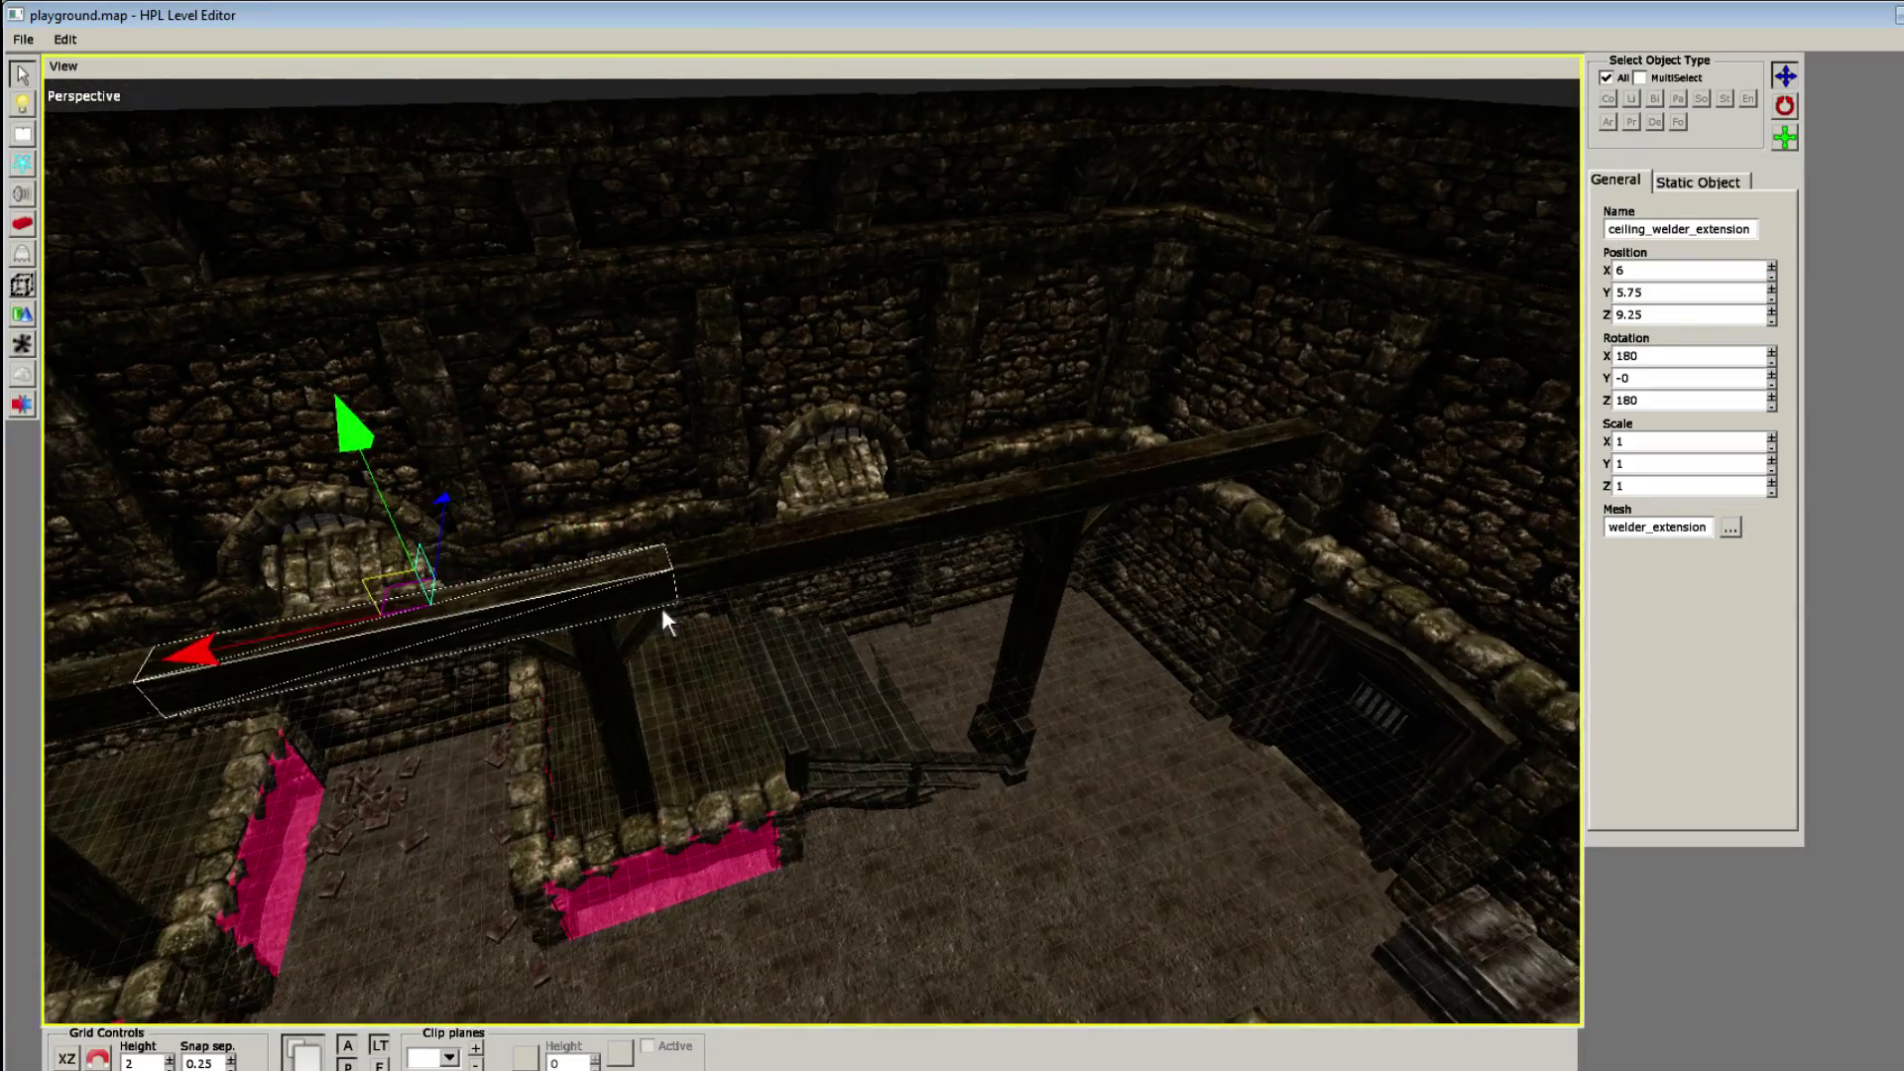
key(w)
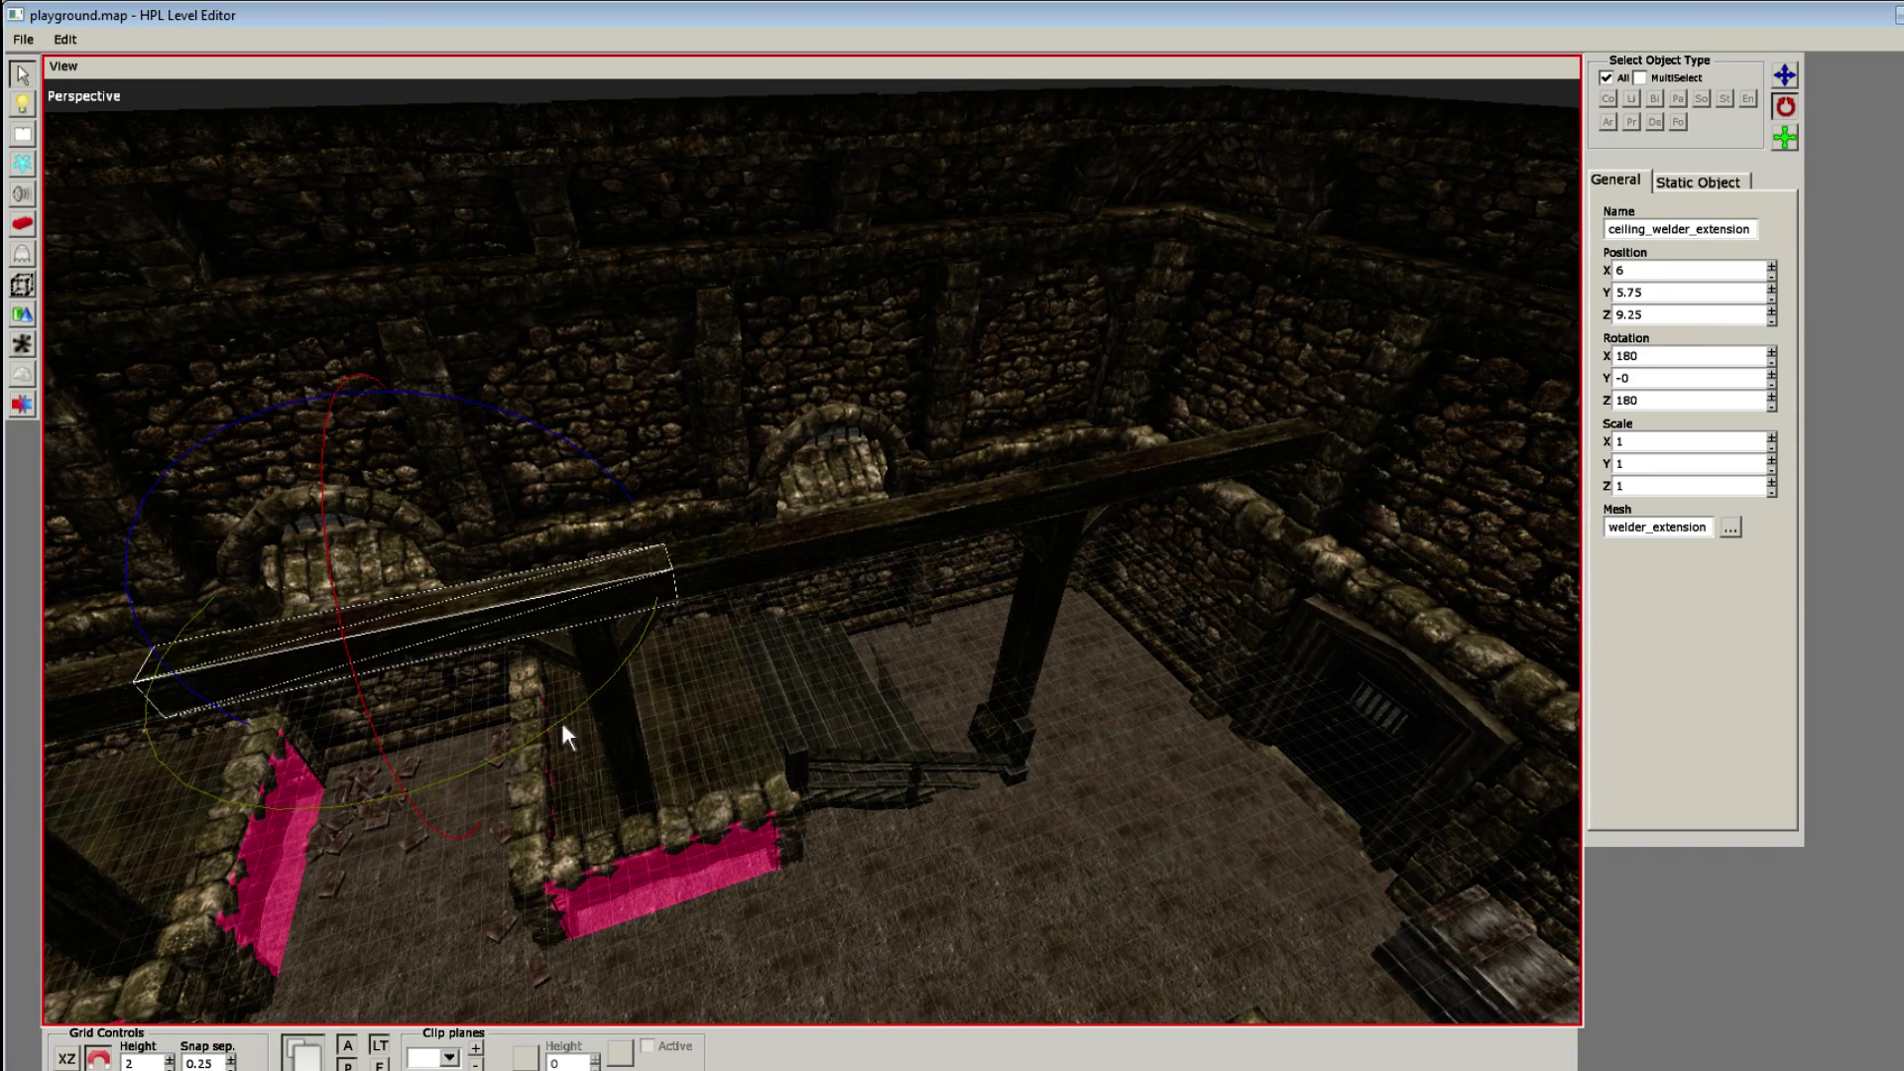
mouse_move(562, 727)
mouse_down()
mouse_move(409, 775)
mouse_move(784, 634)
mouse_move(710, 456)
mouse_move(734, 498)
mouse_move(401, 451)
mouse_move(563, 414)
mouse_move(406, 433)
mouse_move(582, 464)
mouse_move(467, 480)
mouse_move(387, 586)
mouse_move(672, 567)
mouse_up()
key(q)
click(540, 421)
Step: Place the dungeonbase default wall between the two windows behind the platforms, with the grid height set to 4
key(6)
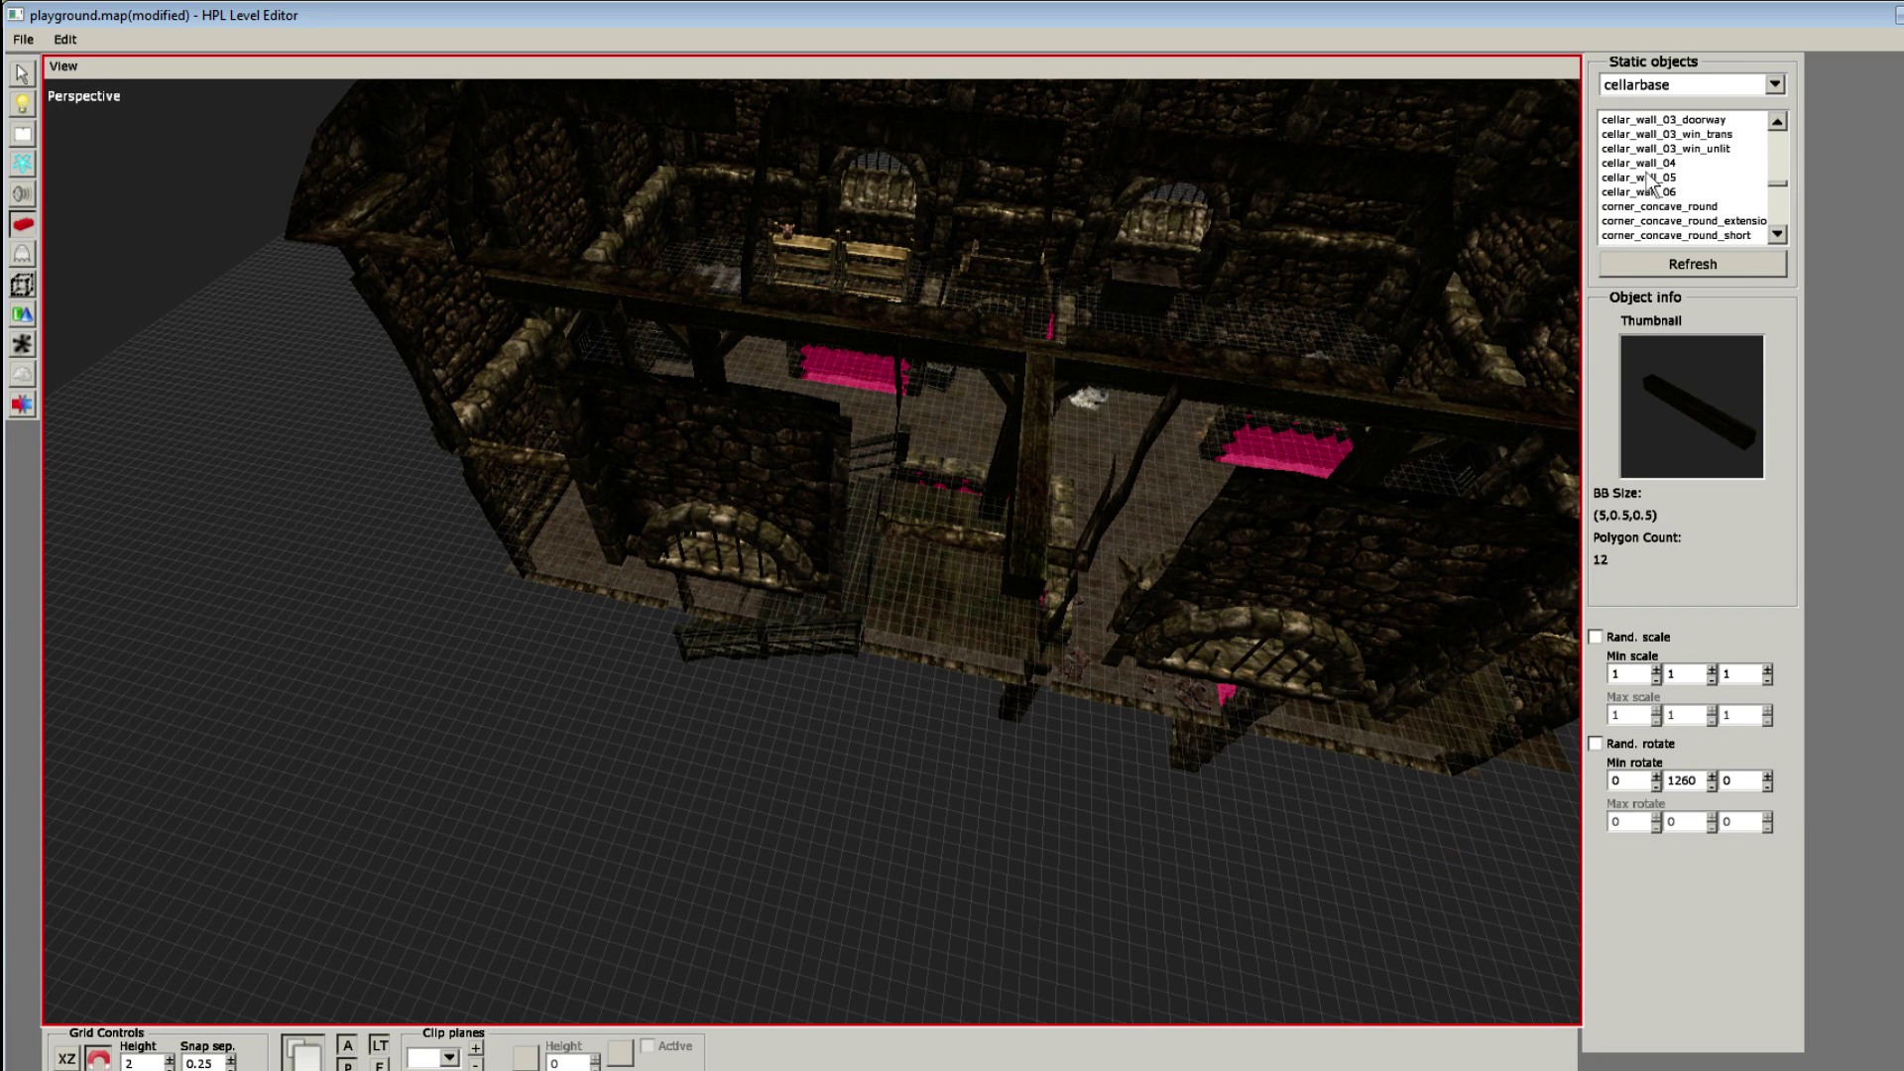
click(1655, 134)
scroll(1647, 169, up, 2)
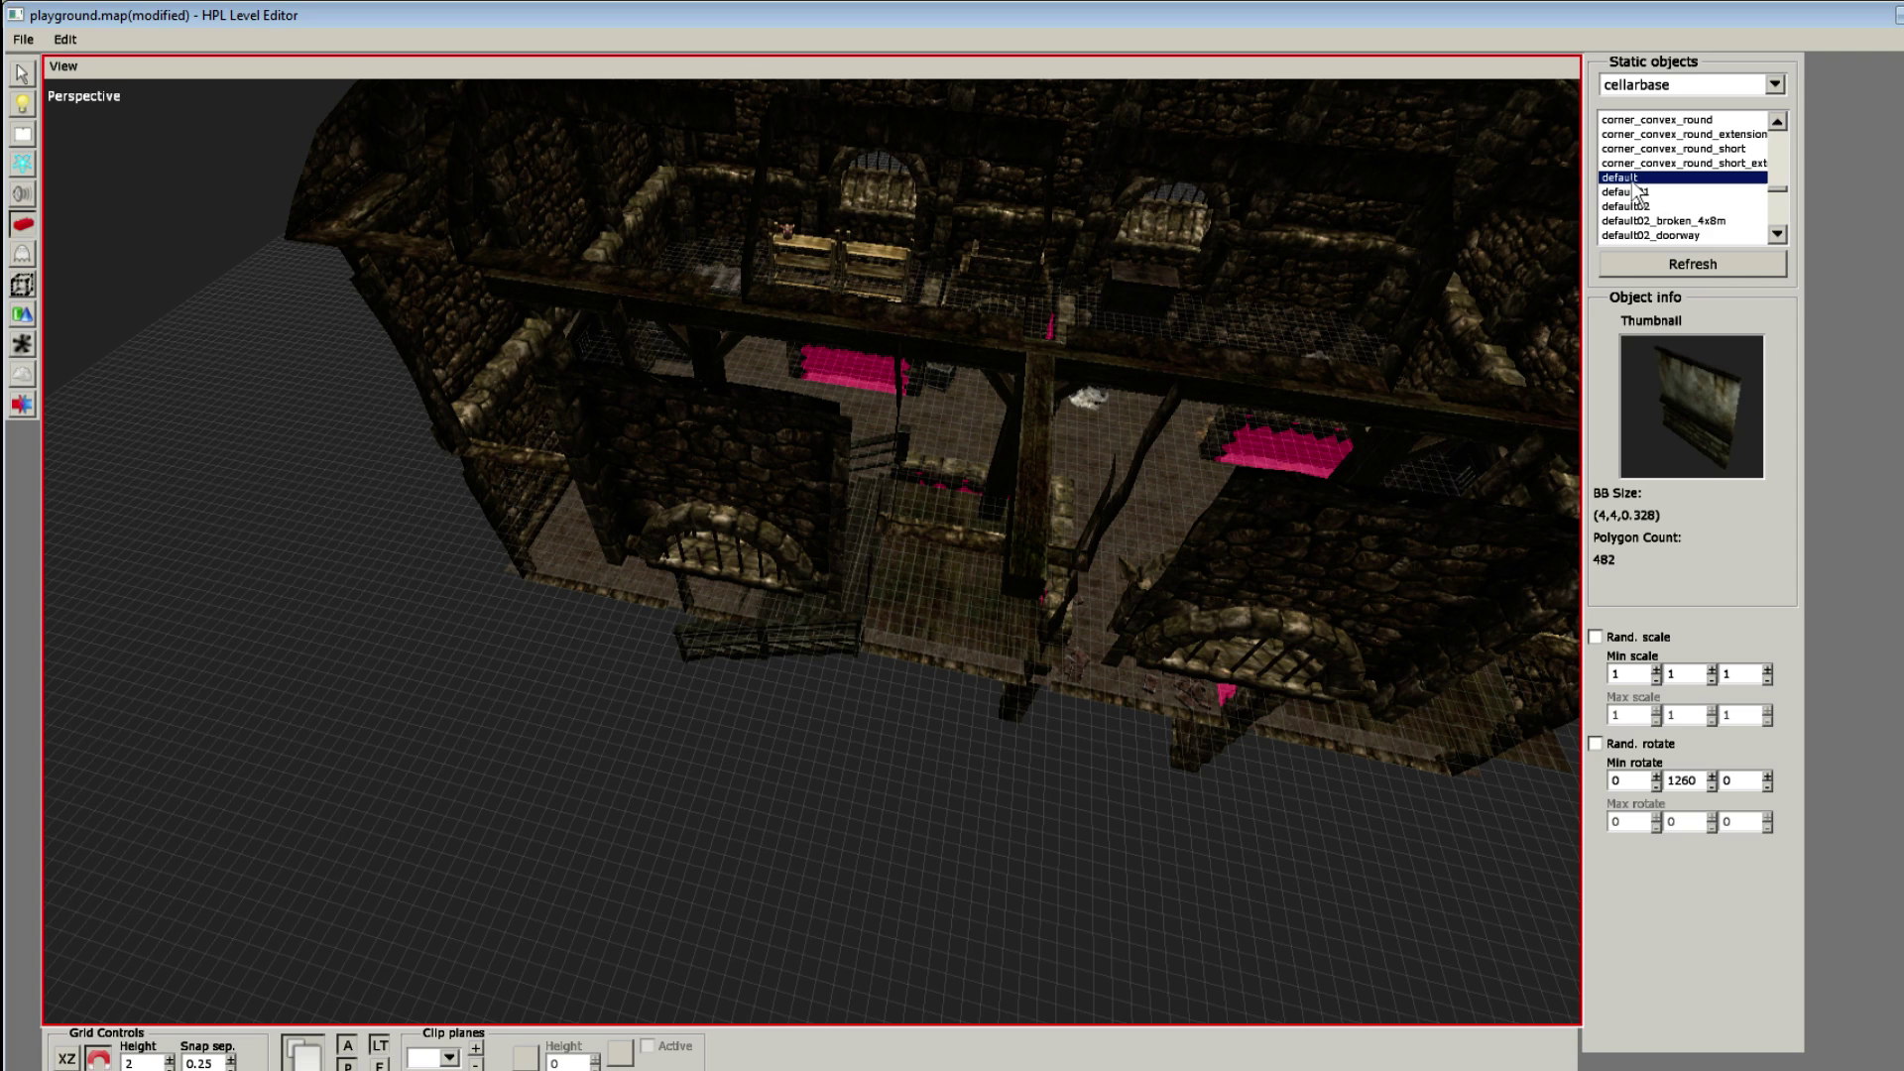
click(1773, 86)
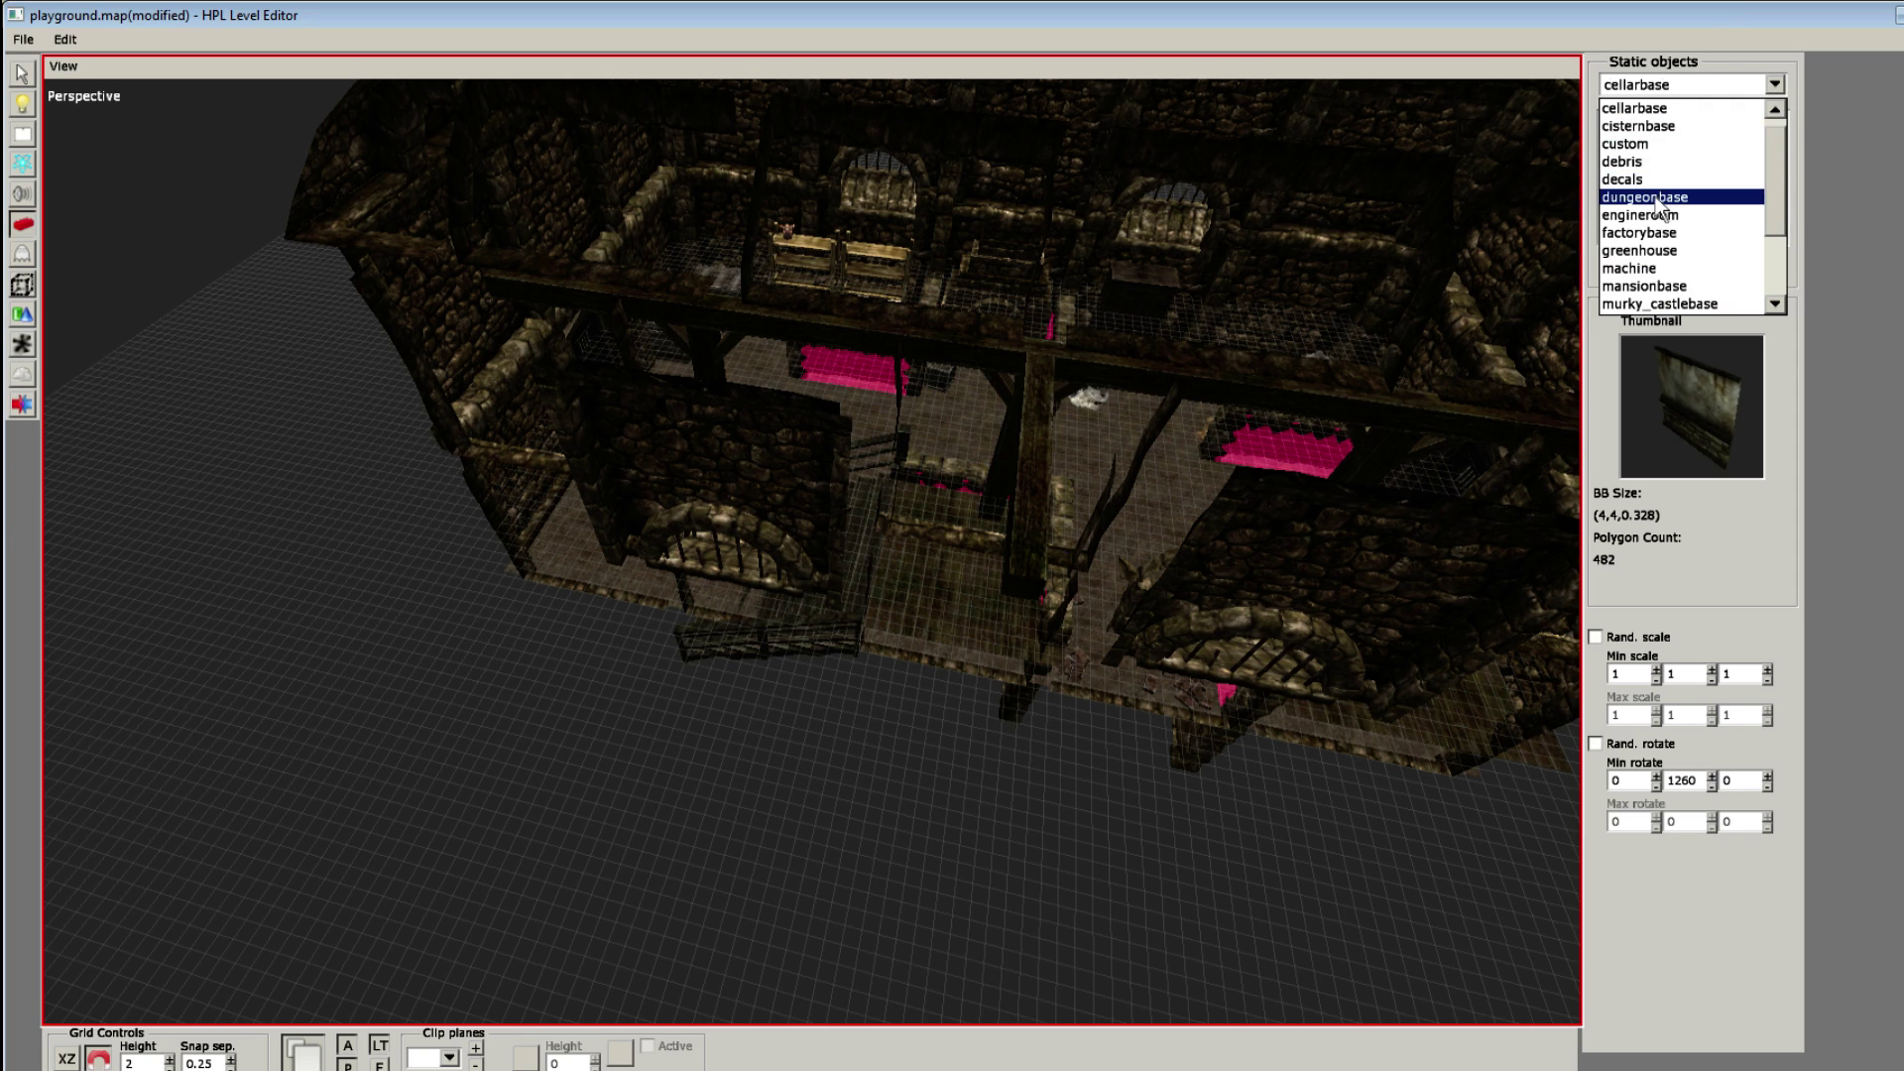
click(1660, 199)
scroll(1686, 169, up, 10)
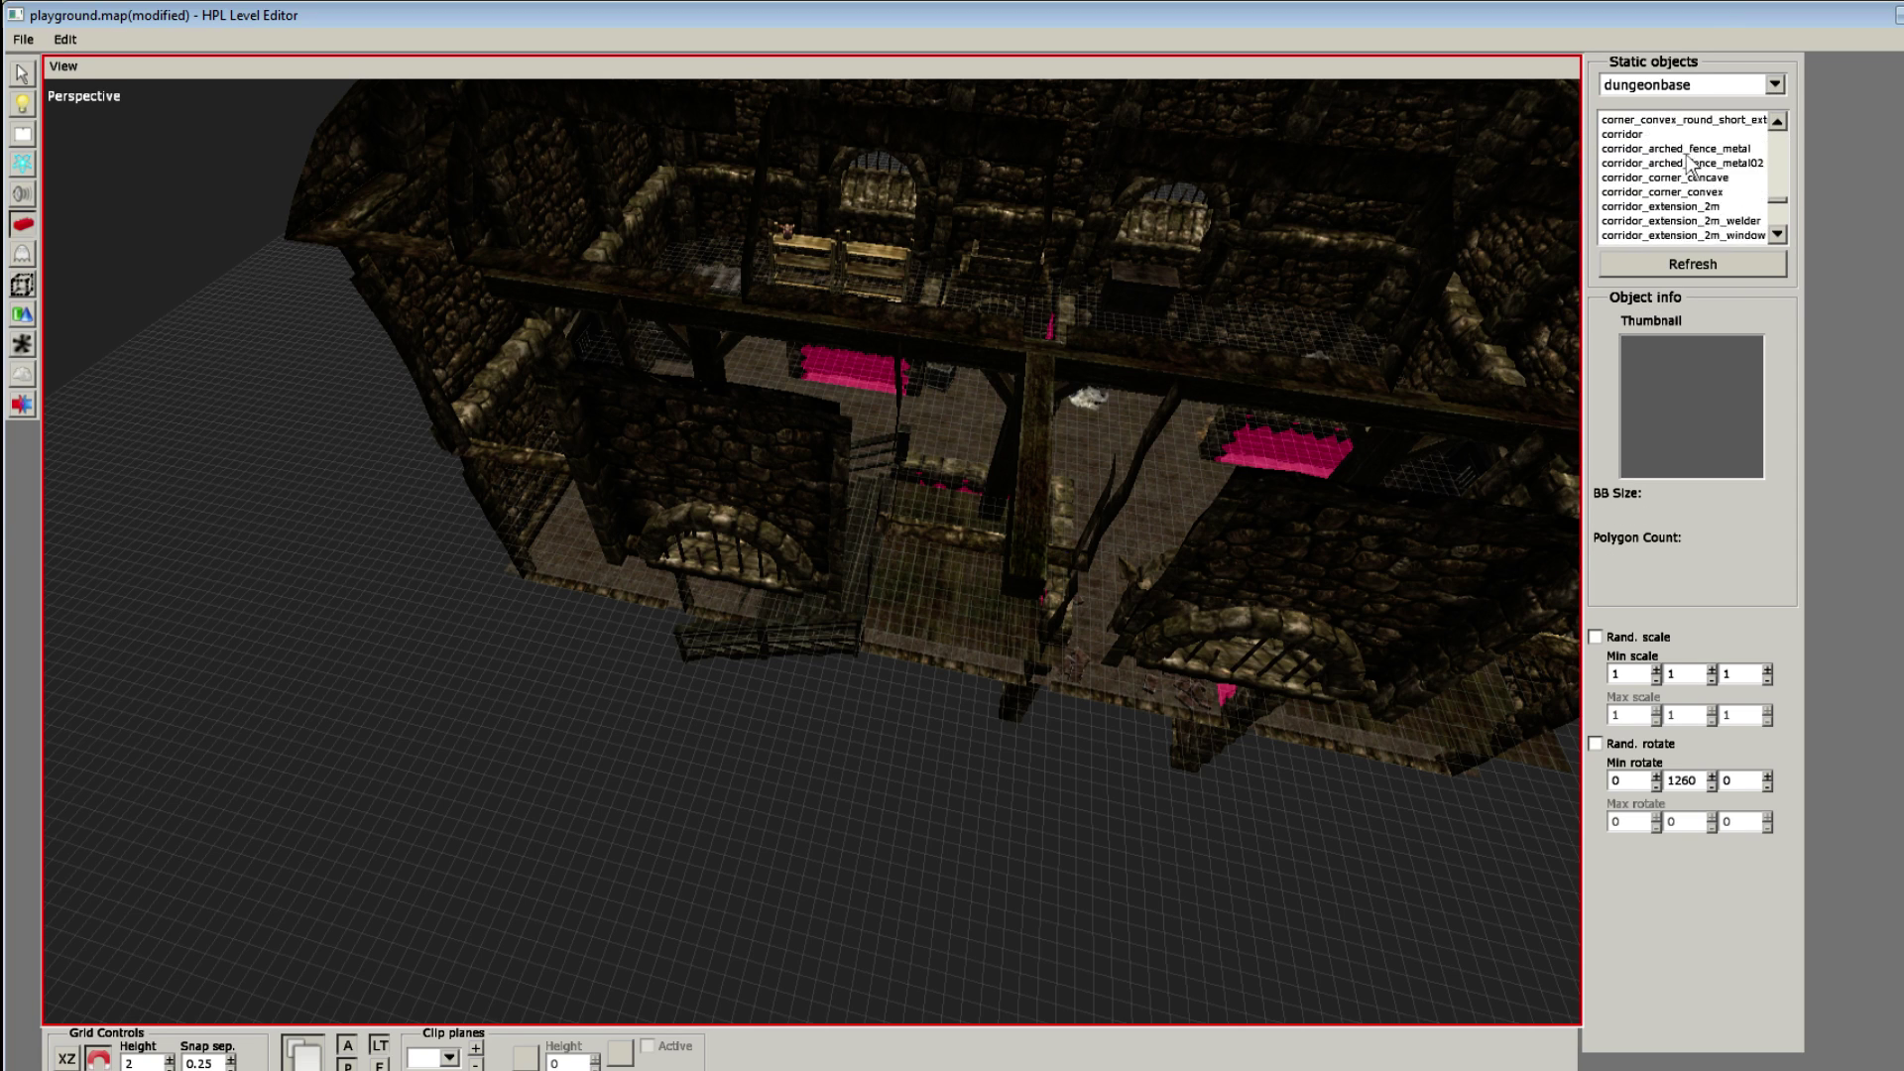
click(1638, 149)
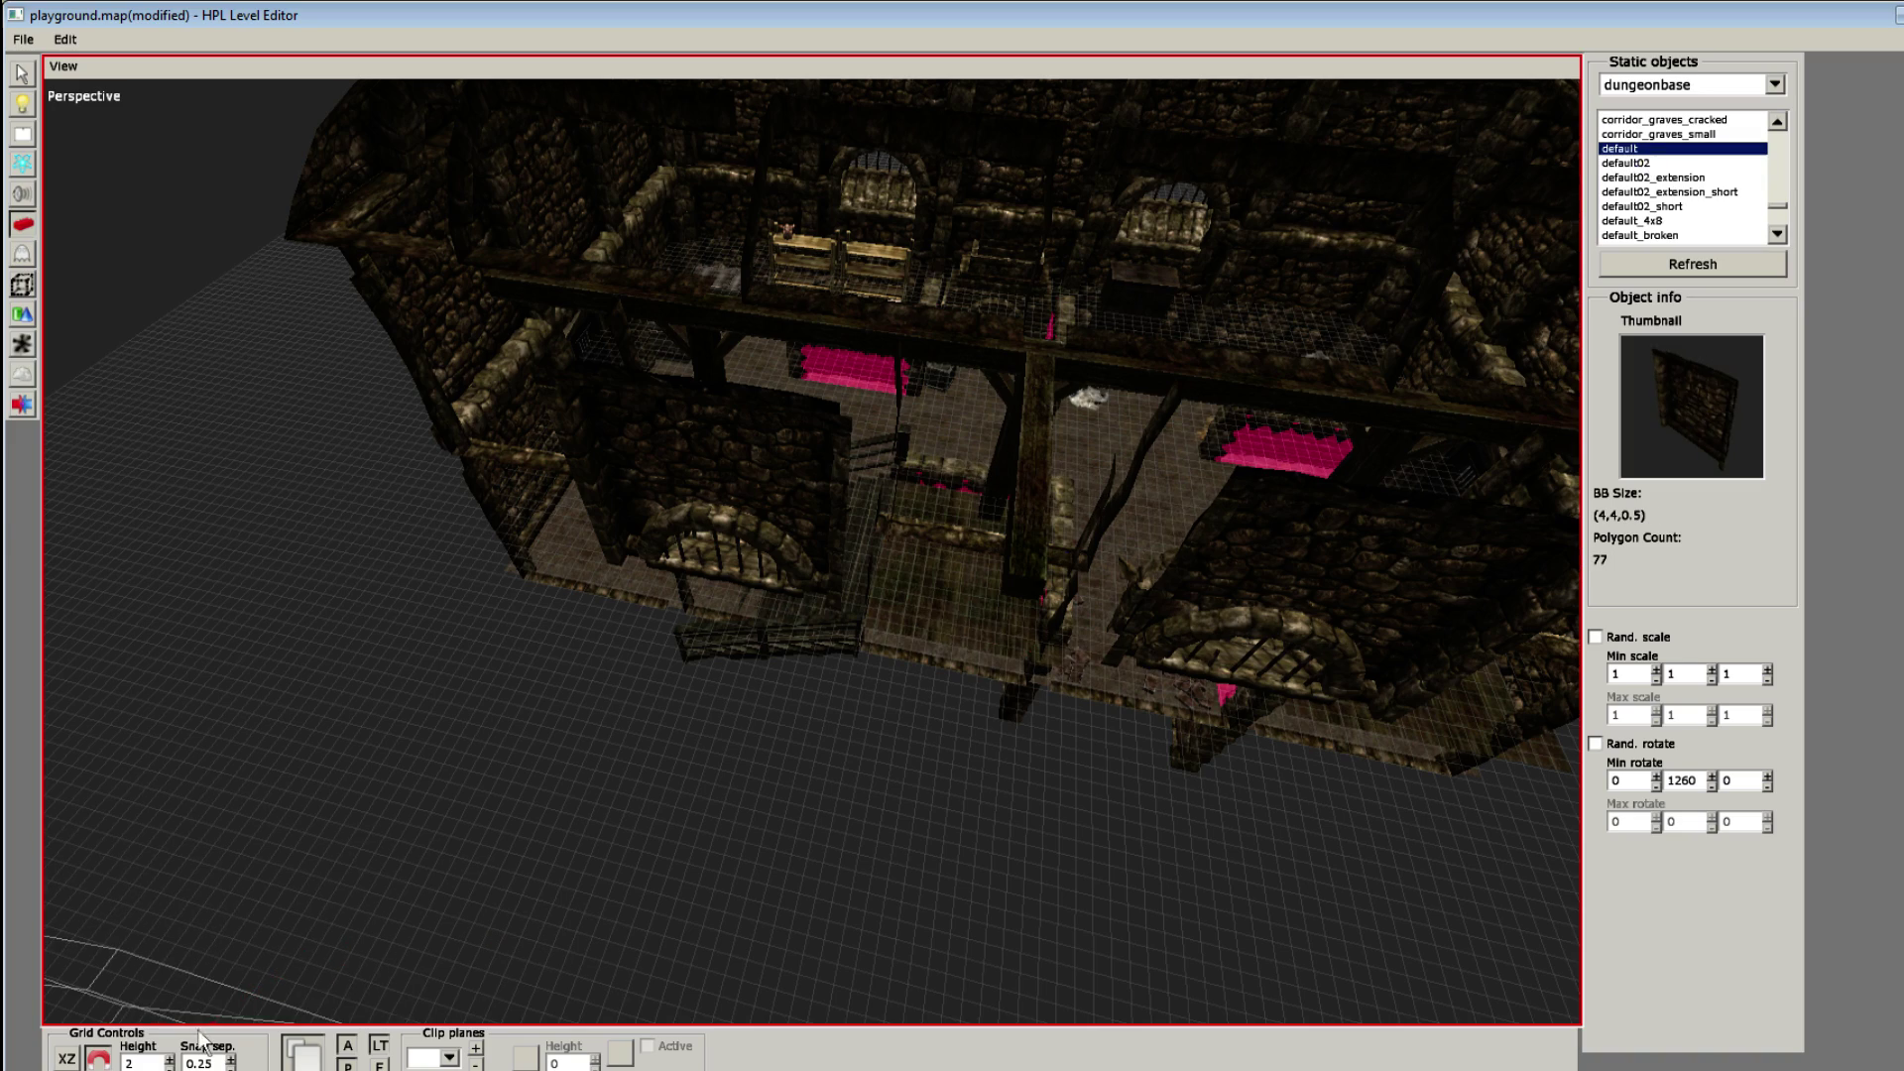
text(4)
scroll(1001, 597, down, 3)
scroll(1000, 675, up, 5)
shift+scroll(1032, 765, down, 12)
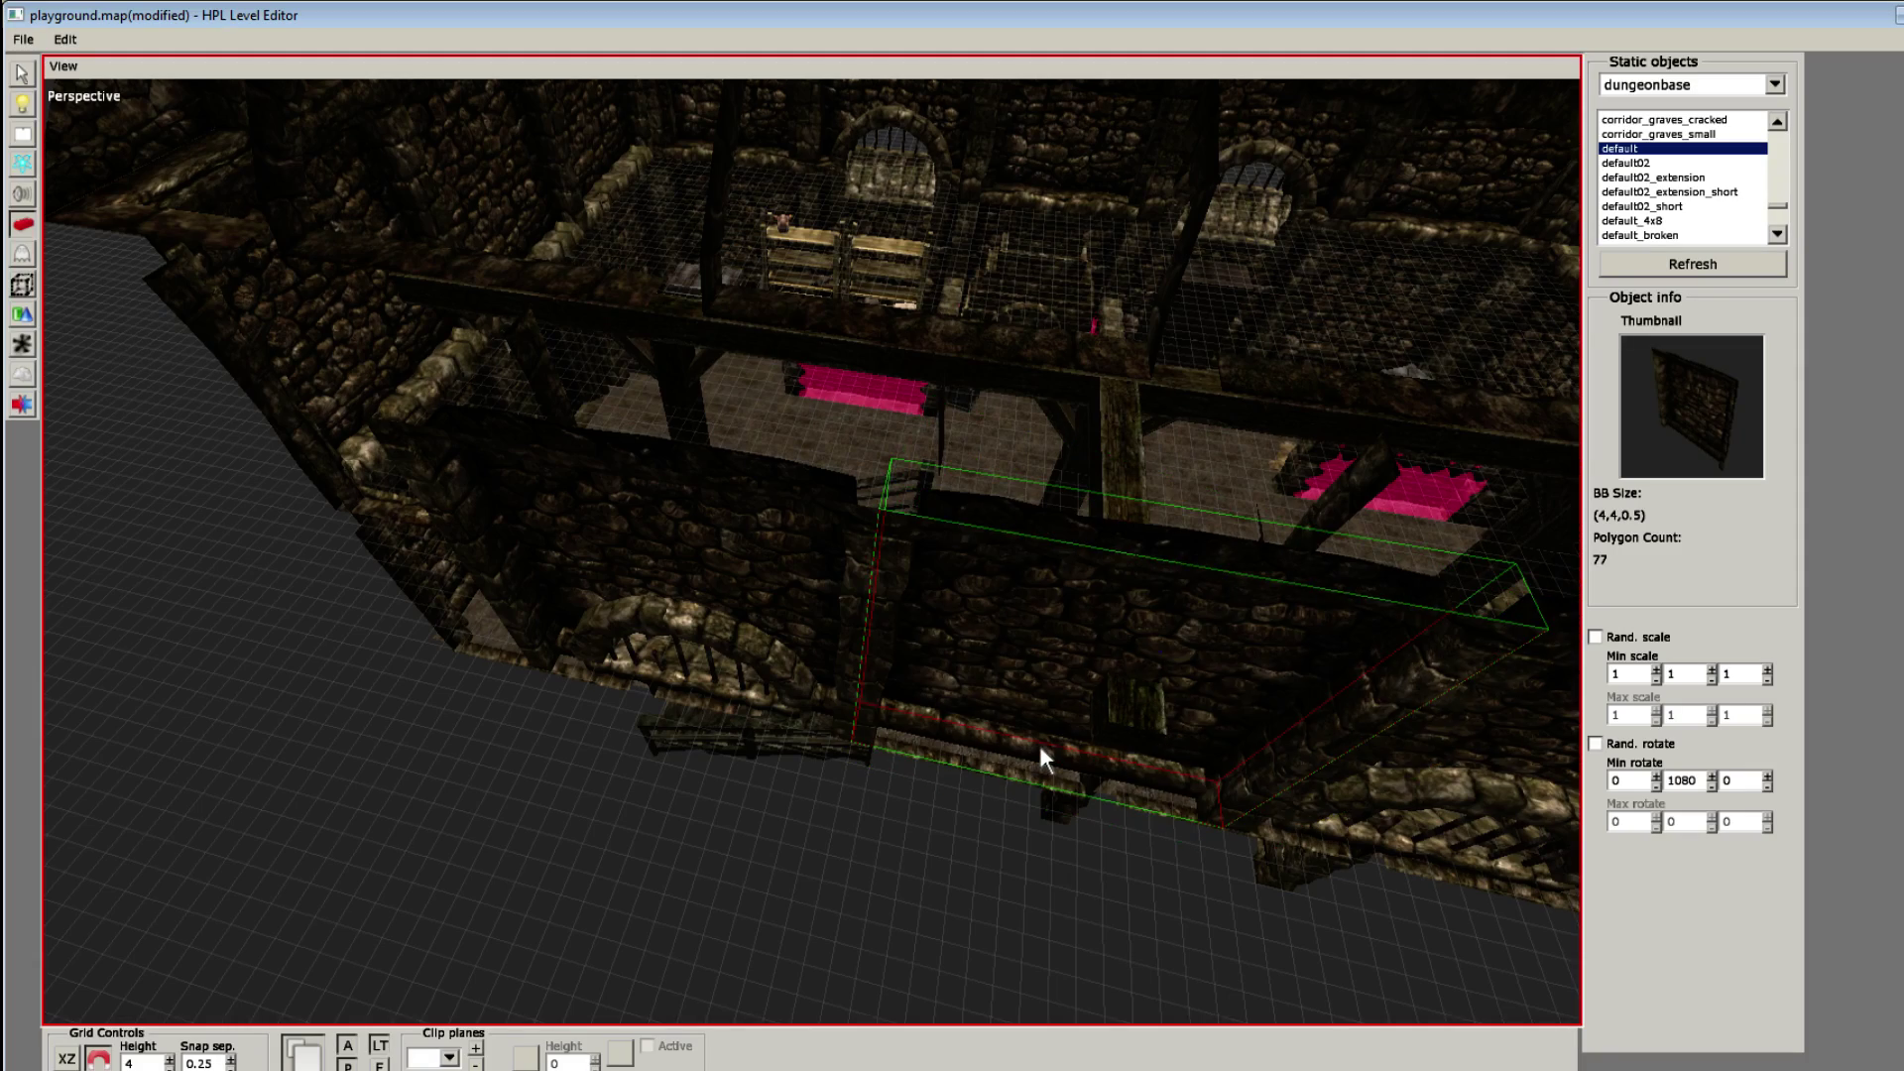
click(1039, 745)
Step: Delete the crosswise beam running to the window wall
key(1)
alt+right_drag(1026, 752, 709, 488)
click(1045, 580)
key(Delete)
Step: Select all beams and pillars of the row, duplicate them and move the copy along Z to 3.75
click(1342, 482)
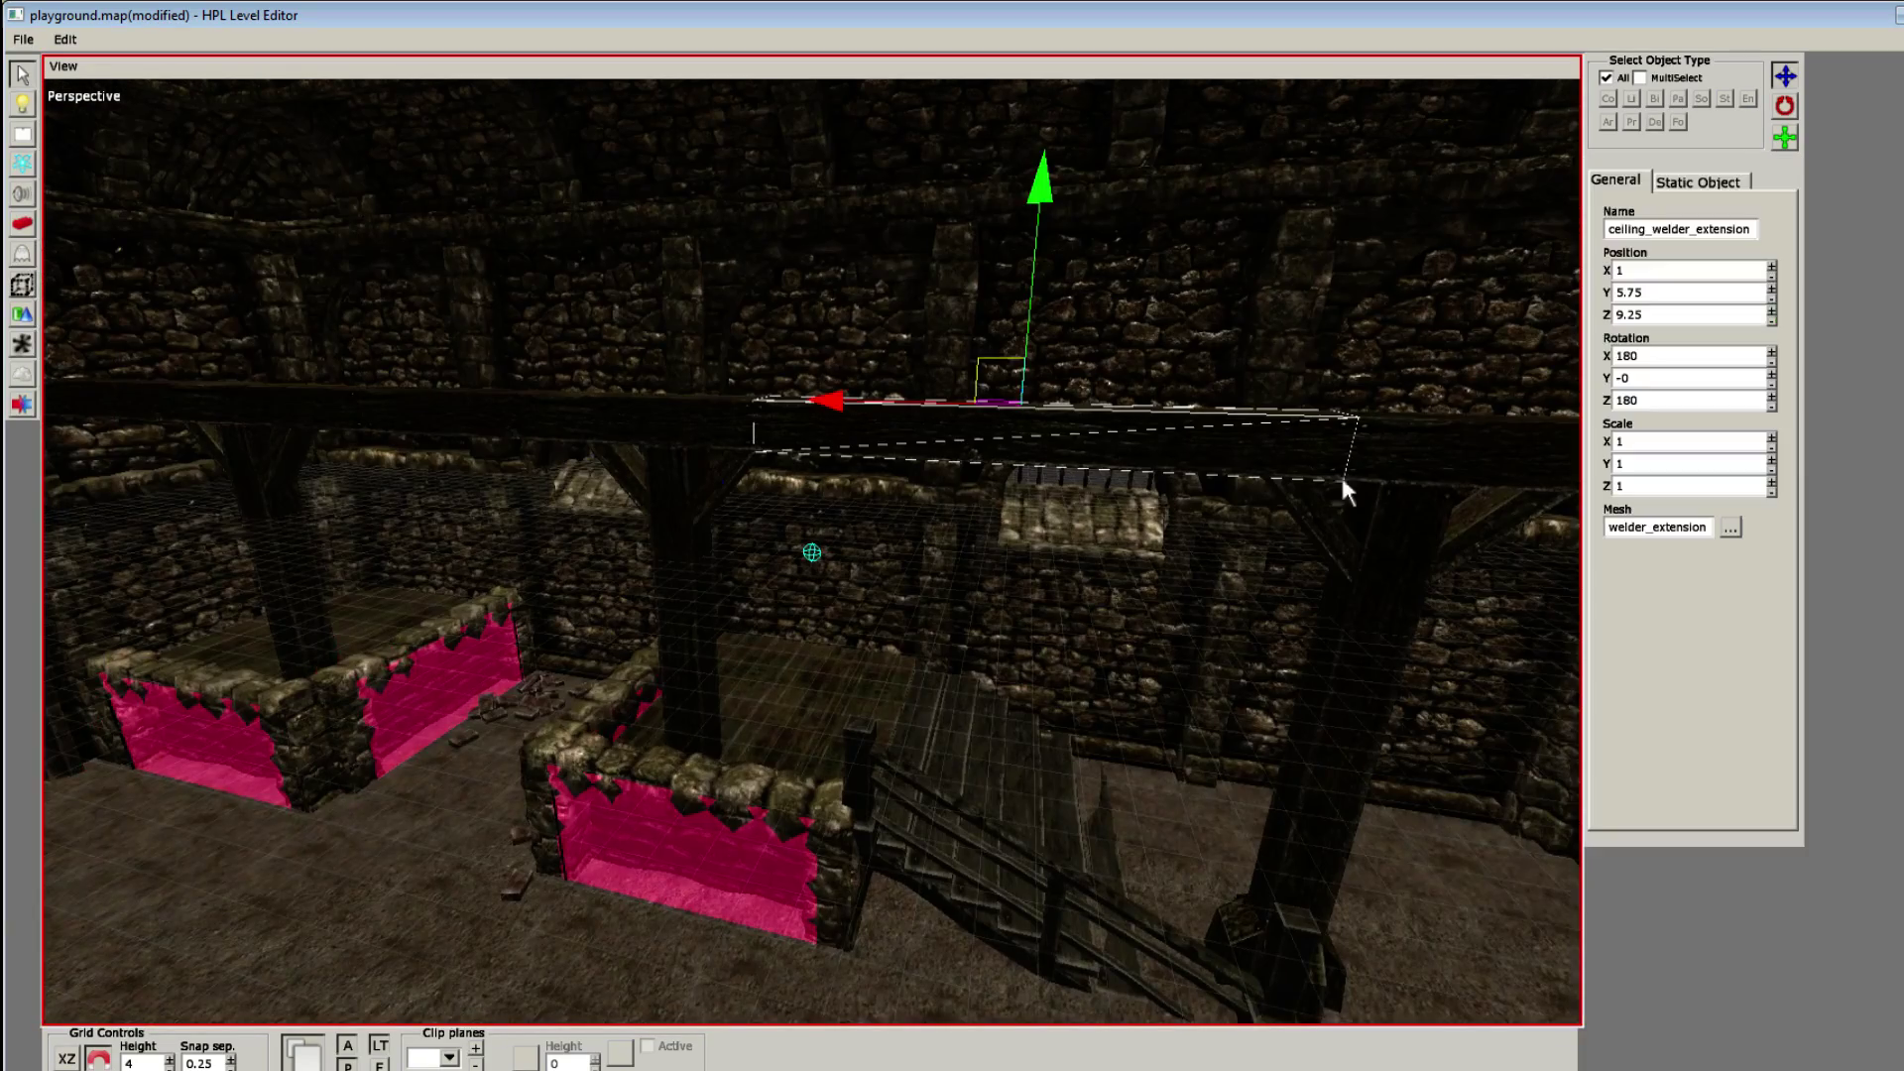
ctrl+click(1359, 550)
ctrl+click(798, 462)
ctrl+click(708, 443)
ctrl+click(706, 343)
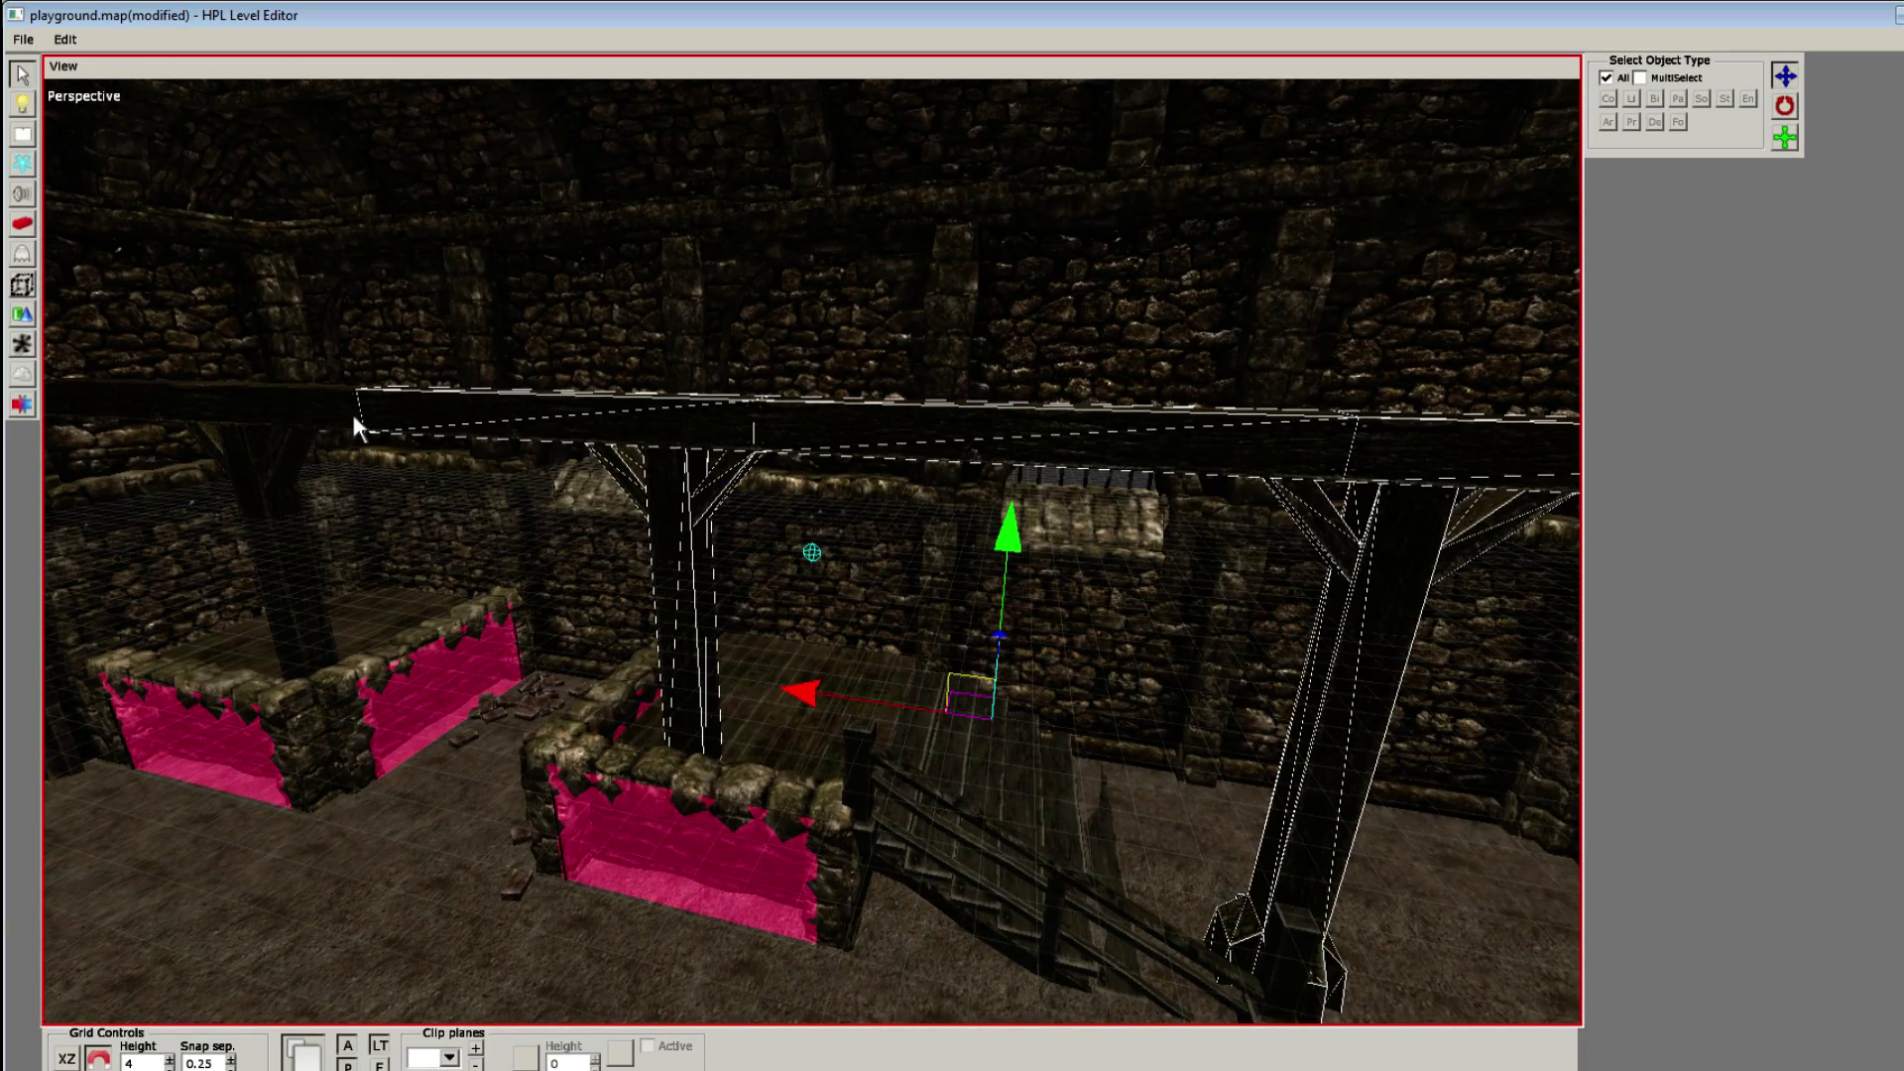
middle_drag(252, 460, 972, 526)
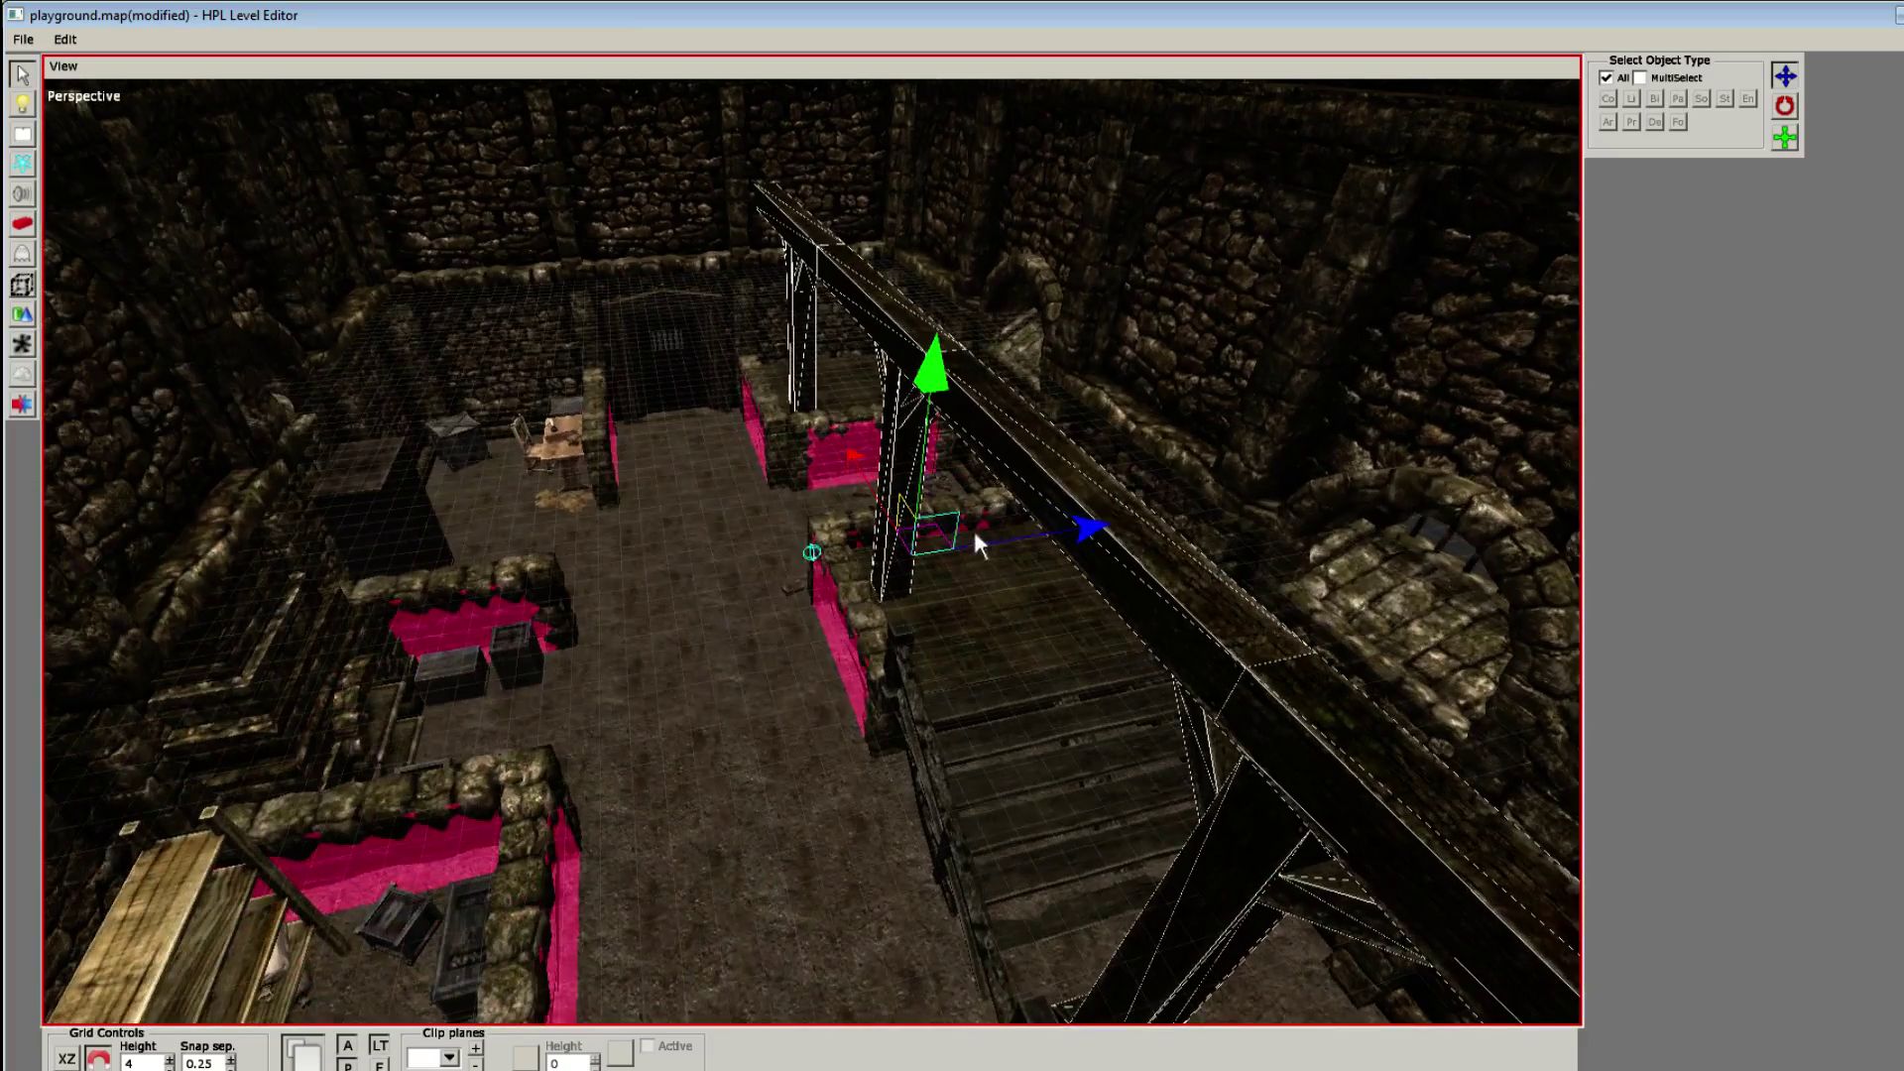
drag(1079, 522, 697, 541)
middle_drag(697, 541, 551, 631)
Step: Replace the two short pillars in the copied row with duplicates of the tall pillar, the last one at X 11
click(949, 540)
ctrl+click(1485, 551)
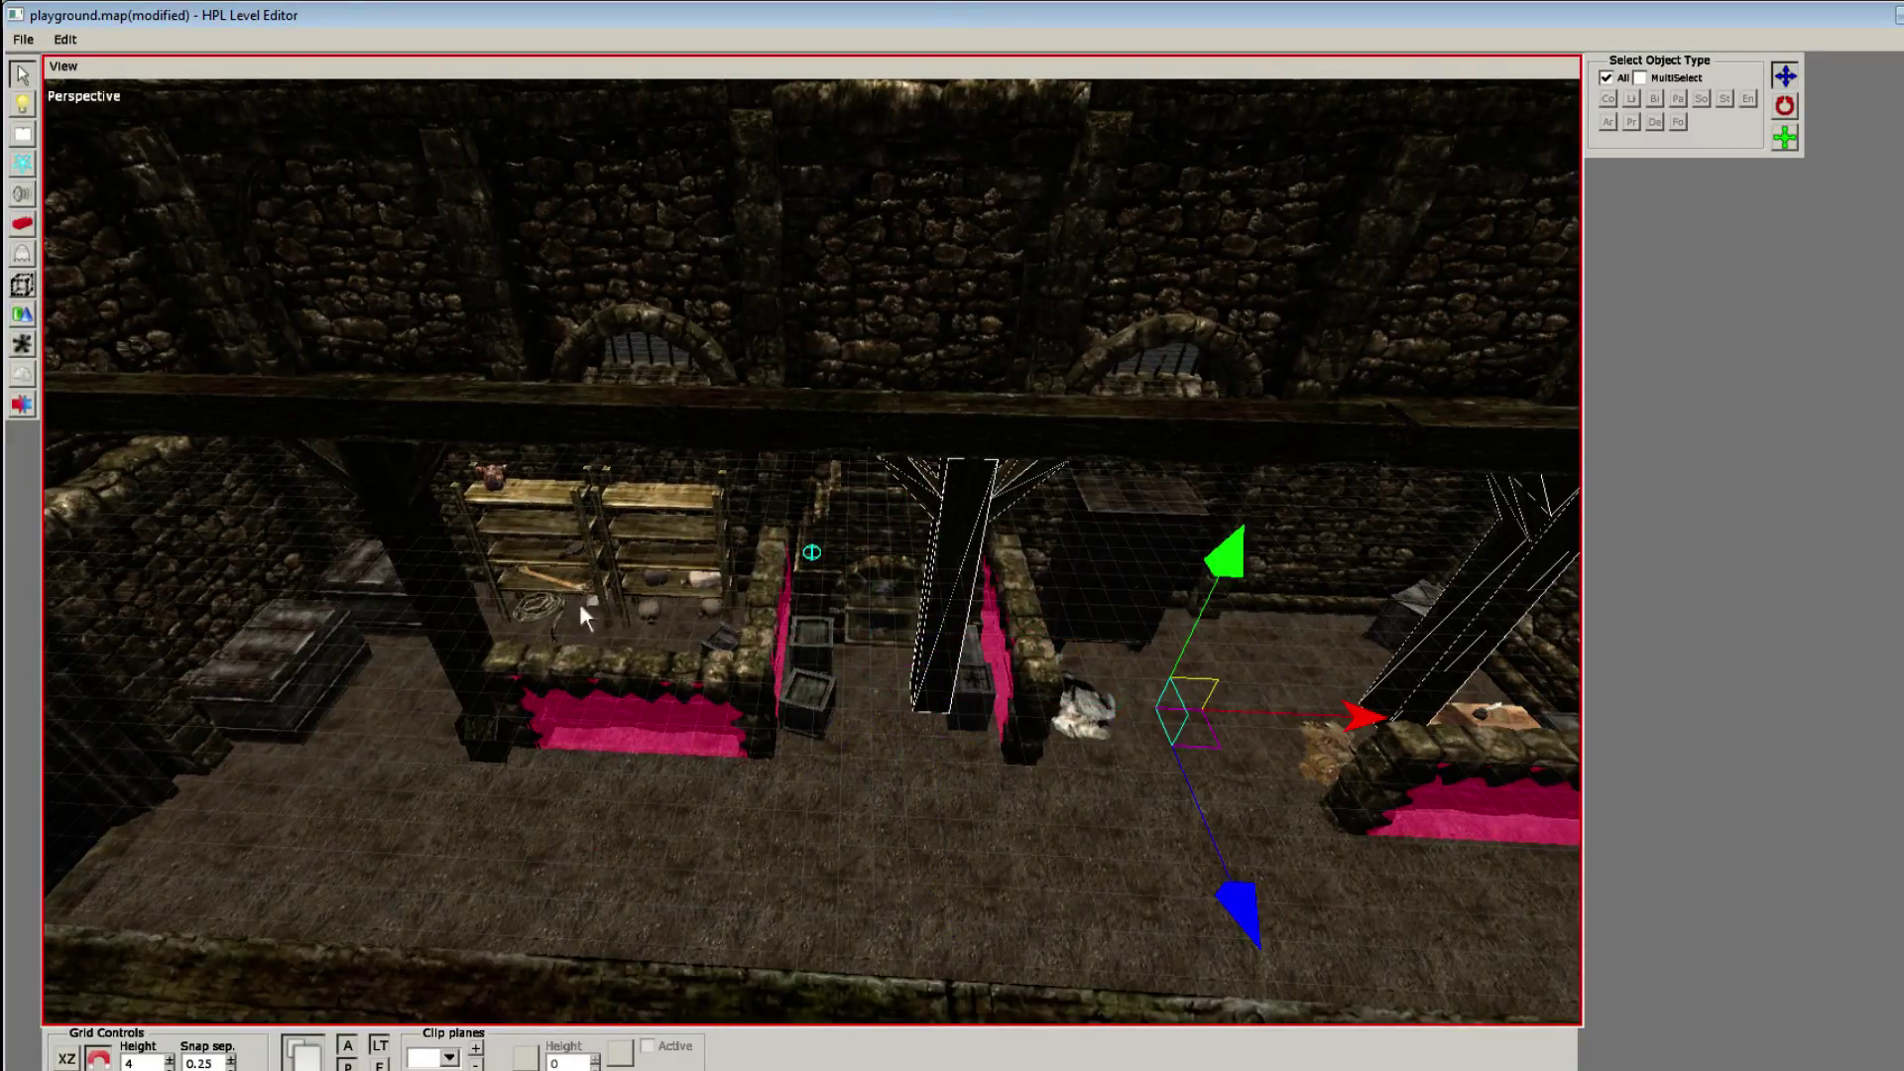
click(397, 516)
key(ctrl+d)
drag(692, 783, 1074, 754)
middle_drag(1108, 748, 849, 734)
key(ctrl+d)
drag(849, 734, 1321, 724)
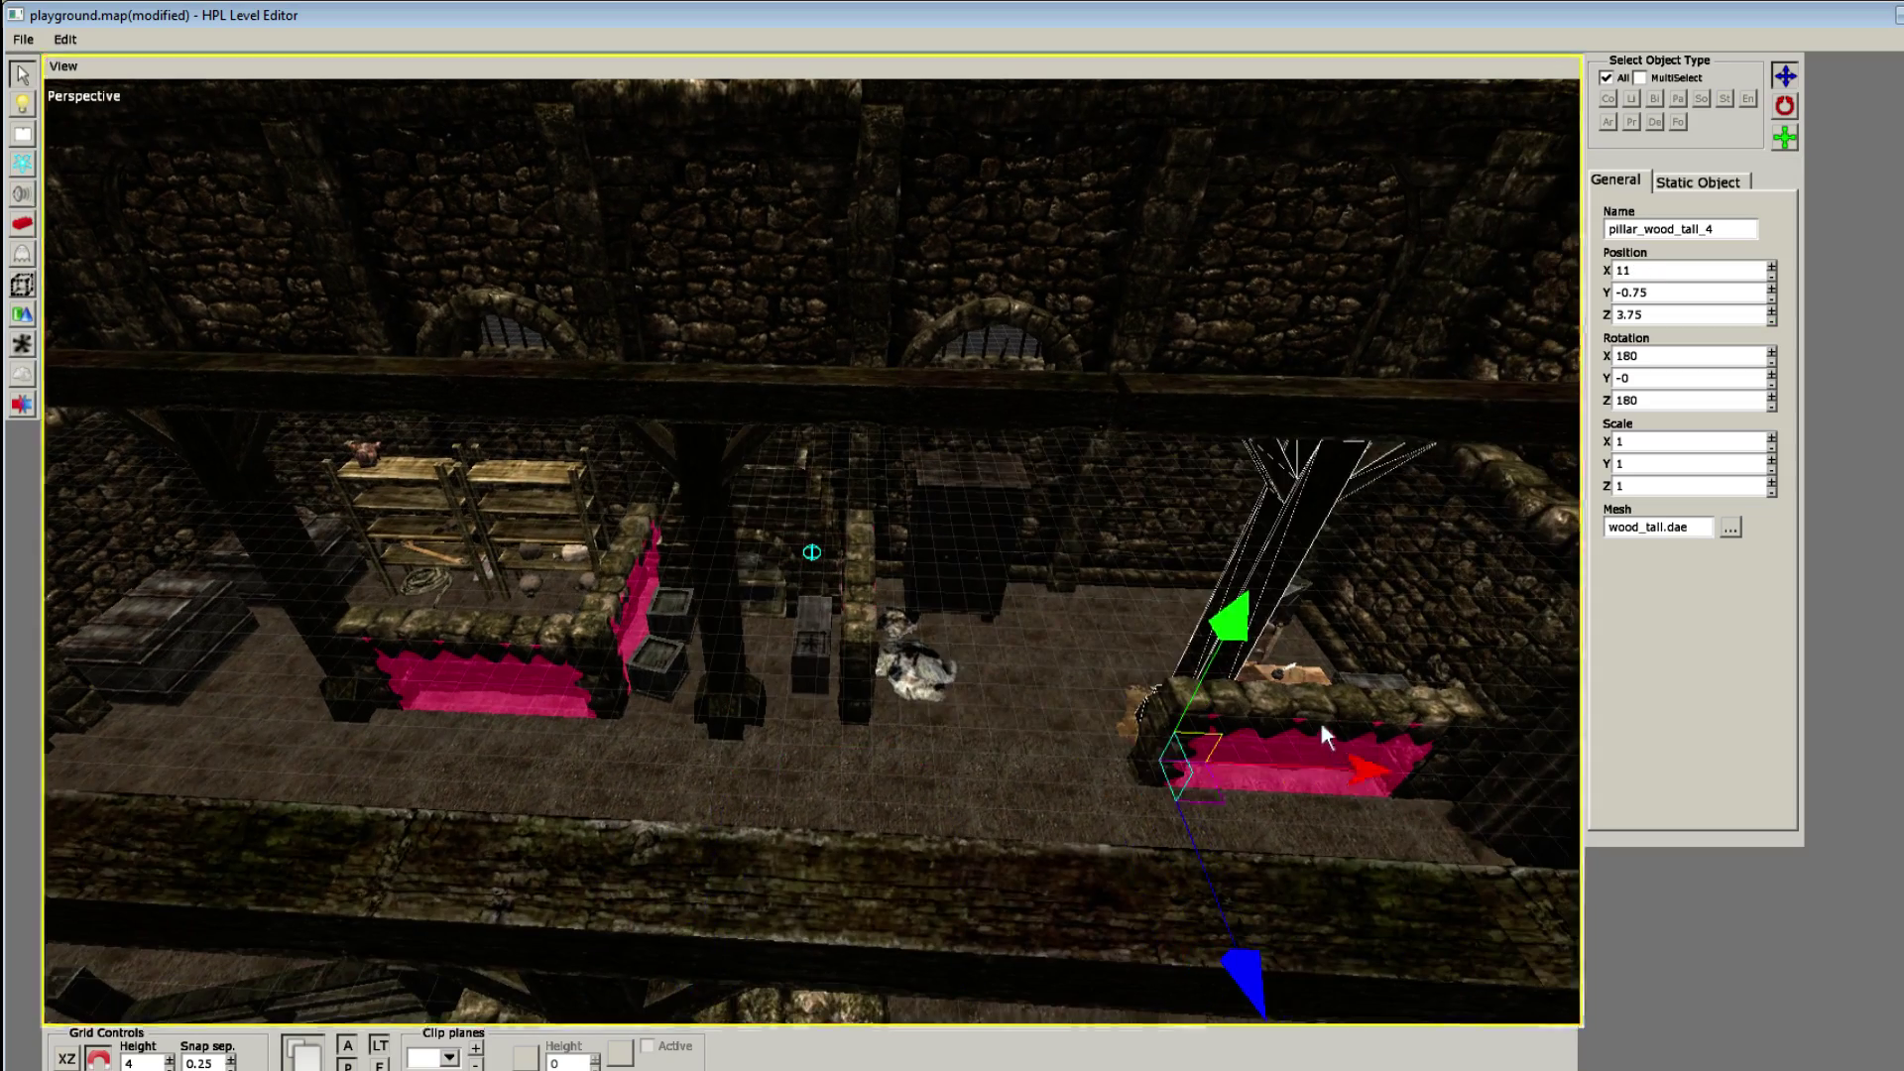
Step: Try the last tall pillar copy at X 9.5 and undo the pillar replacements
middle_drag(1319, 717, 990, 706)
drag(1246, 806, 1143, 808)
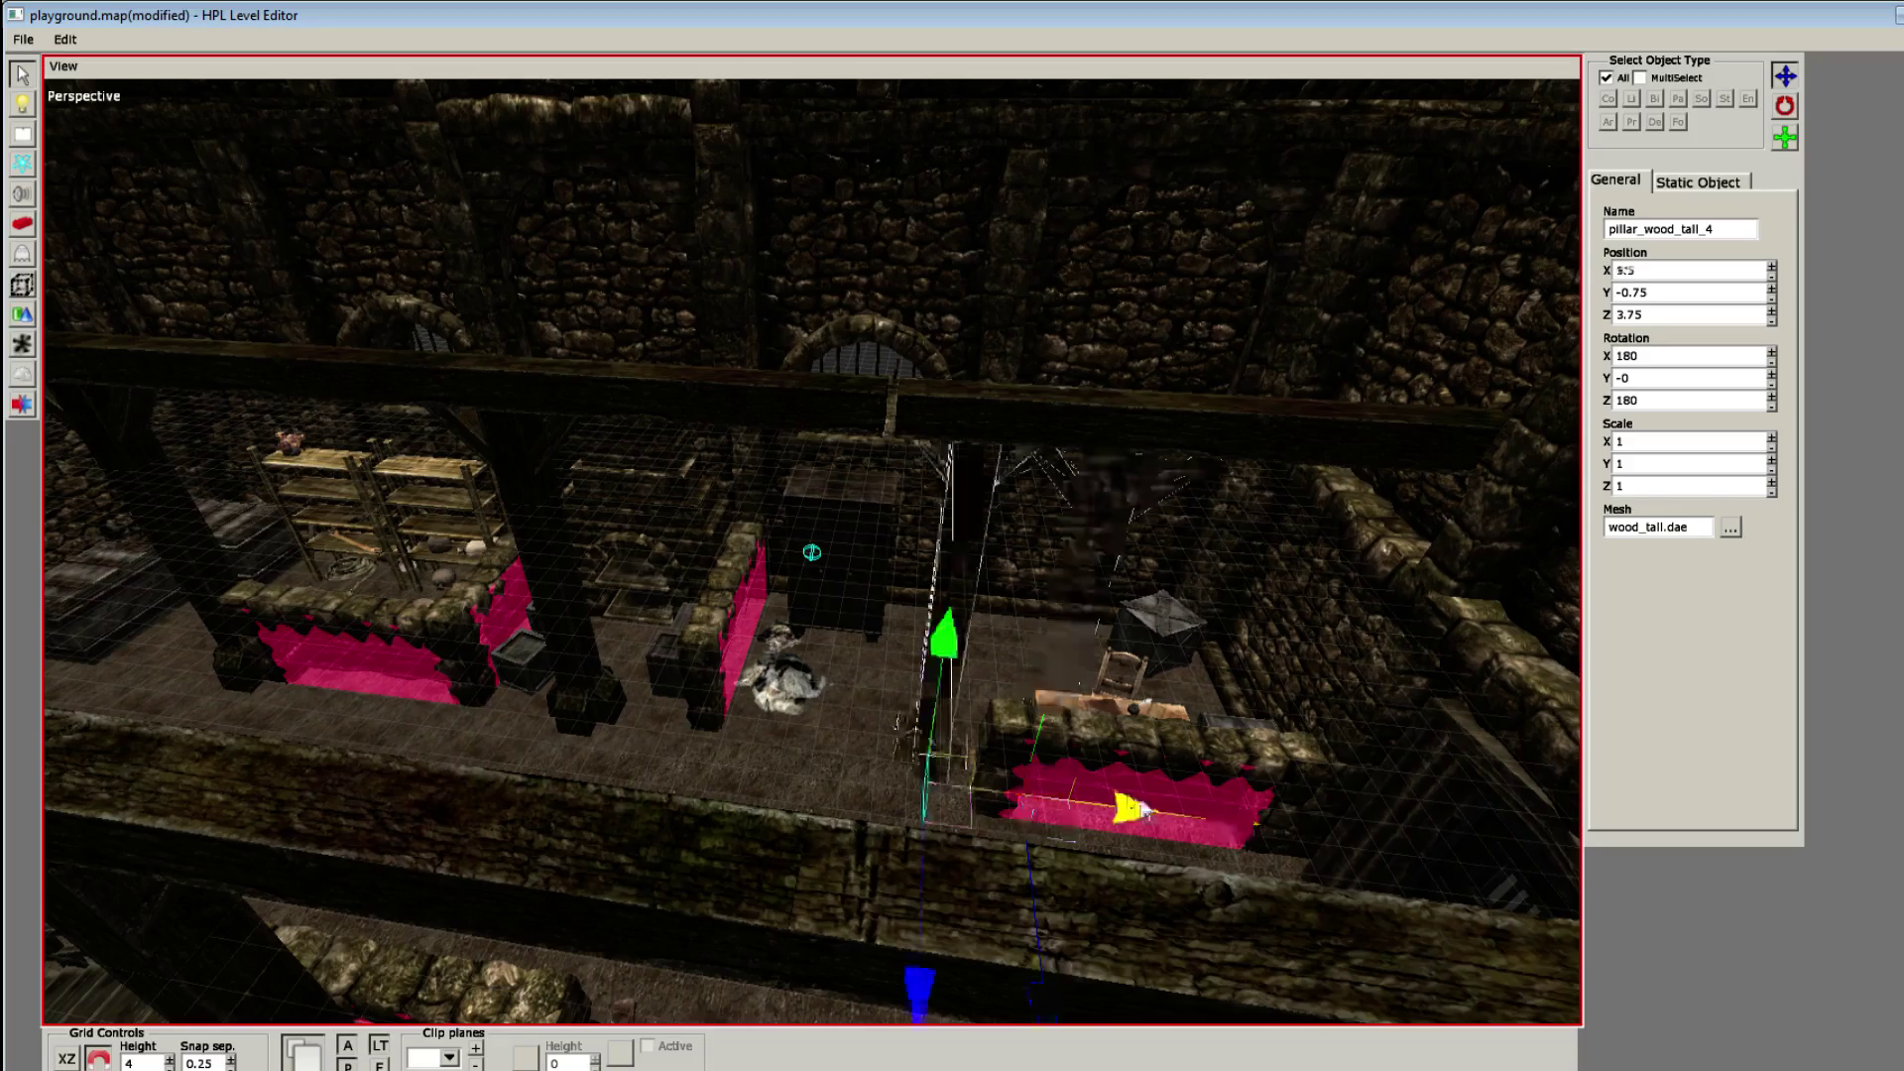
middle_drag(1143, 809, 1093, 783)
scroll(1131, 702, down, 3)
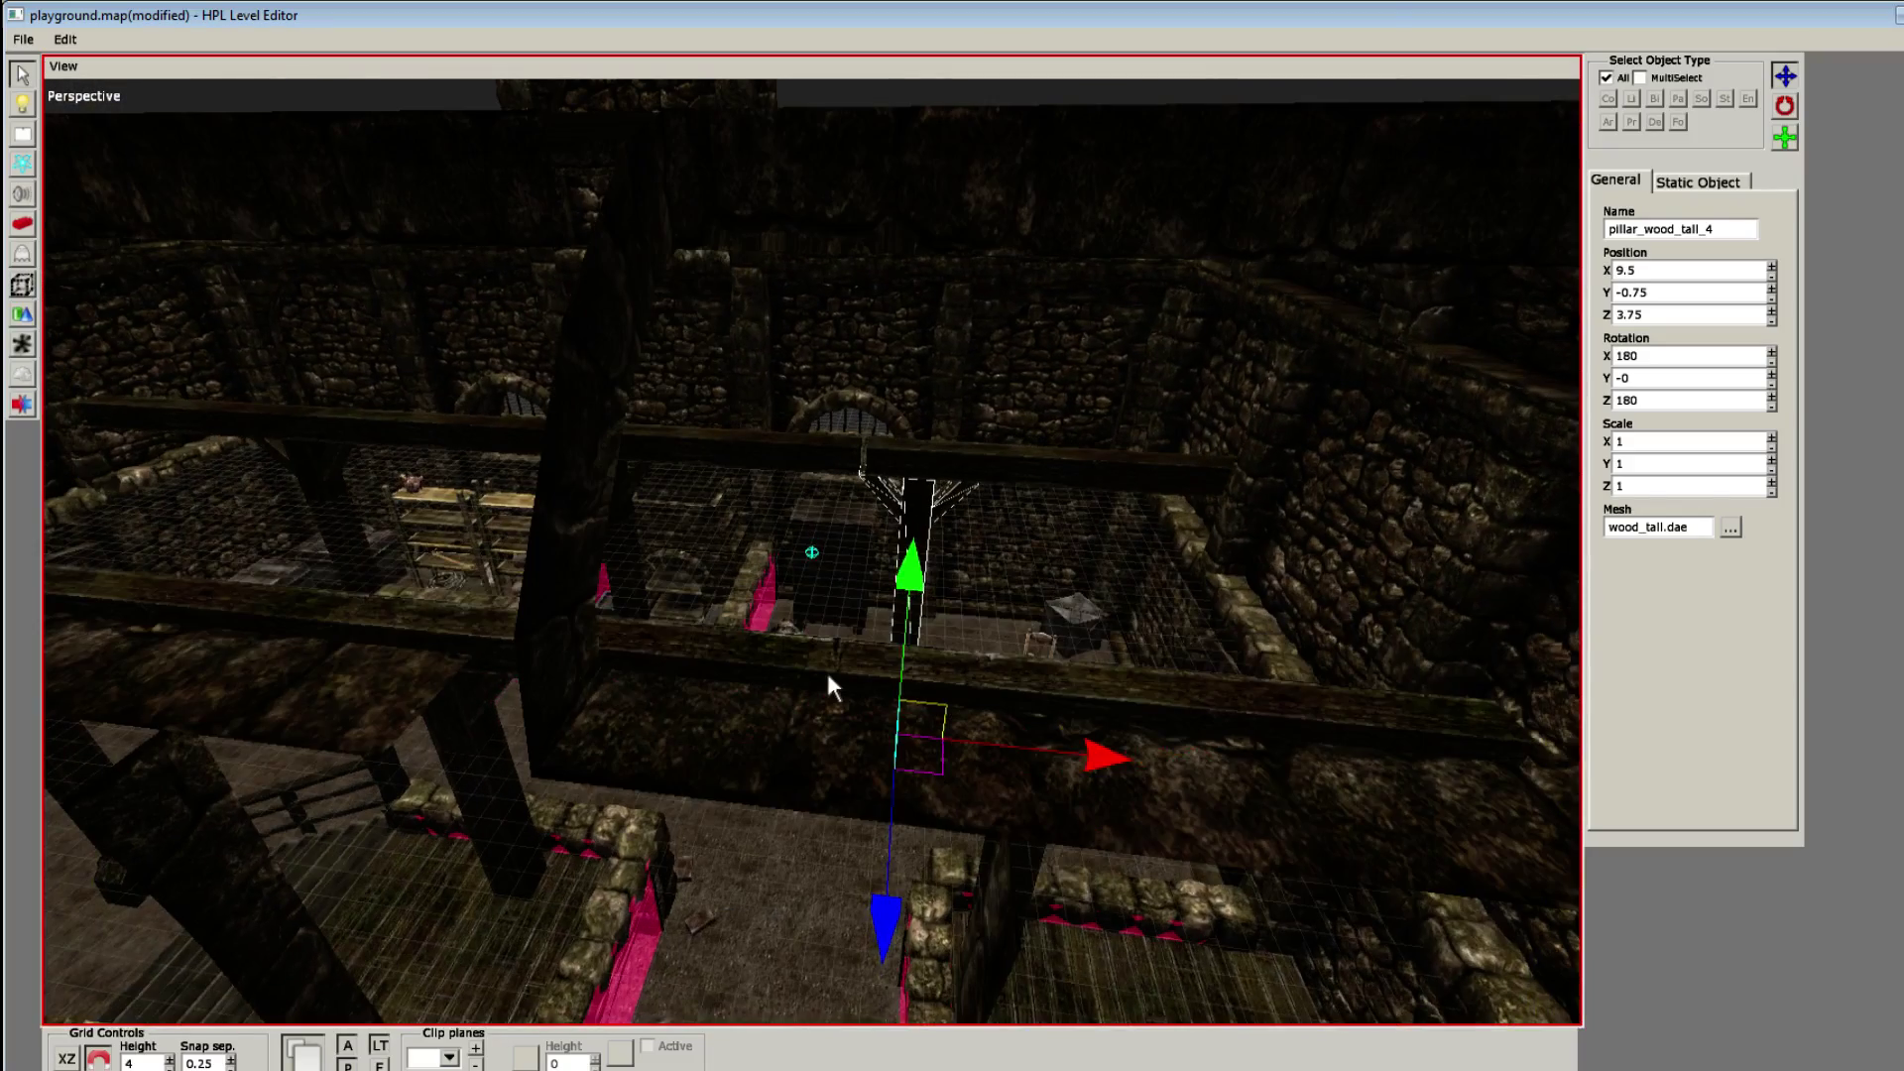
key(ctrl+z)
key(ctrl+z)
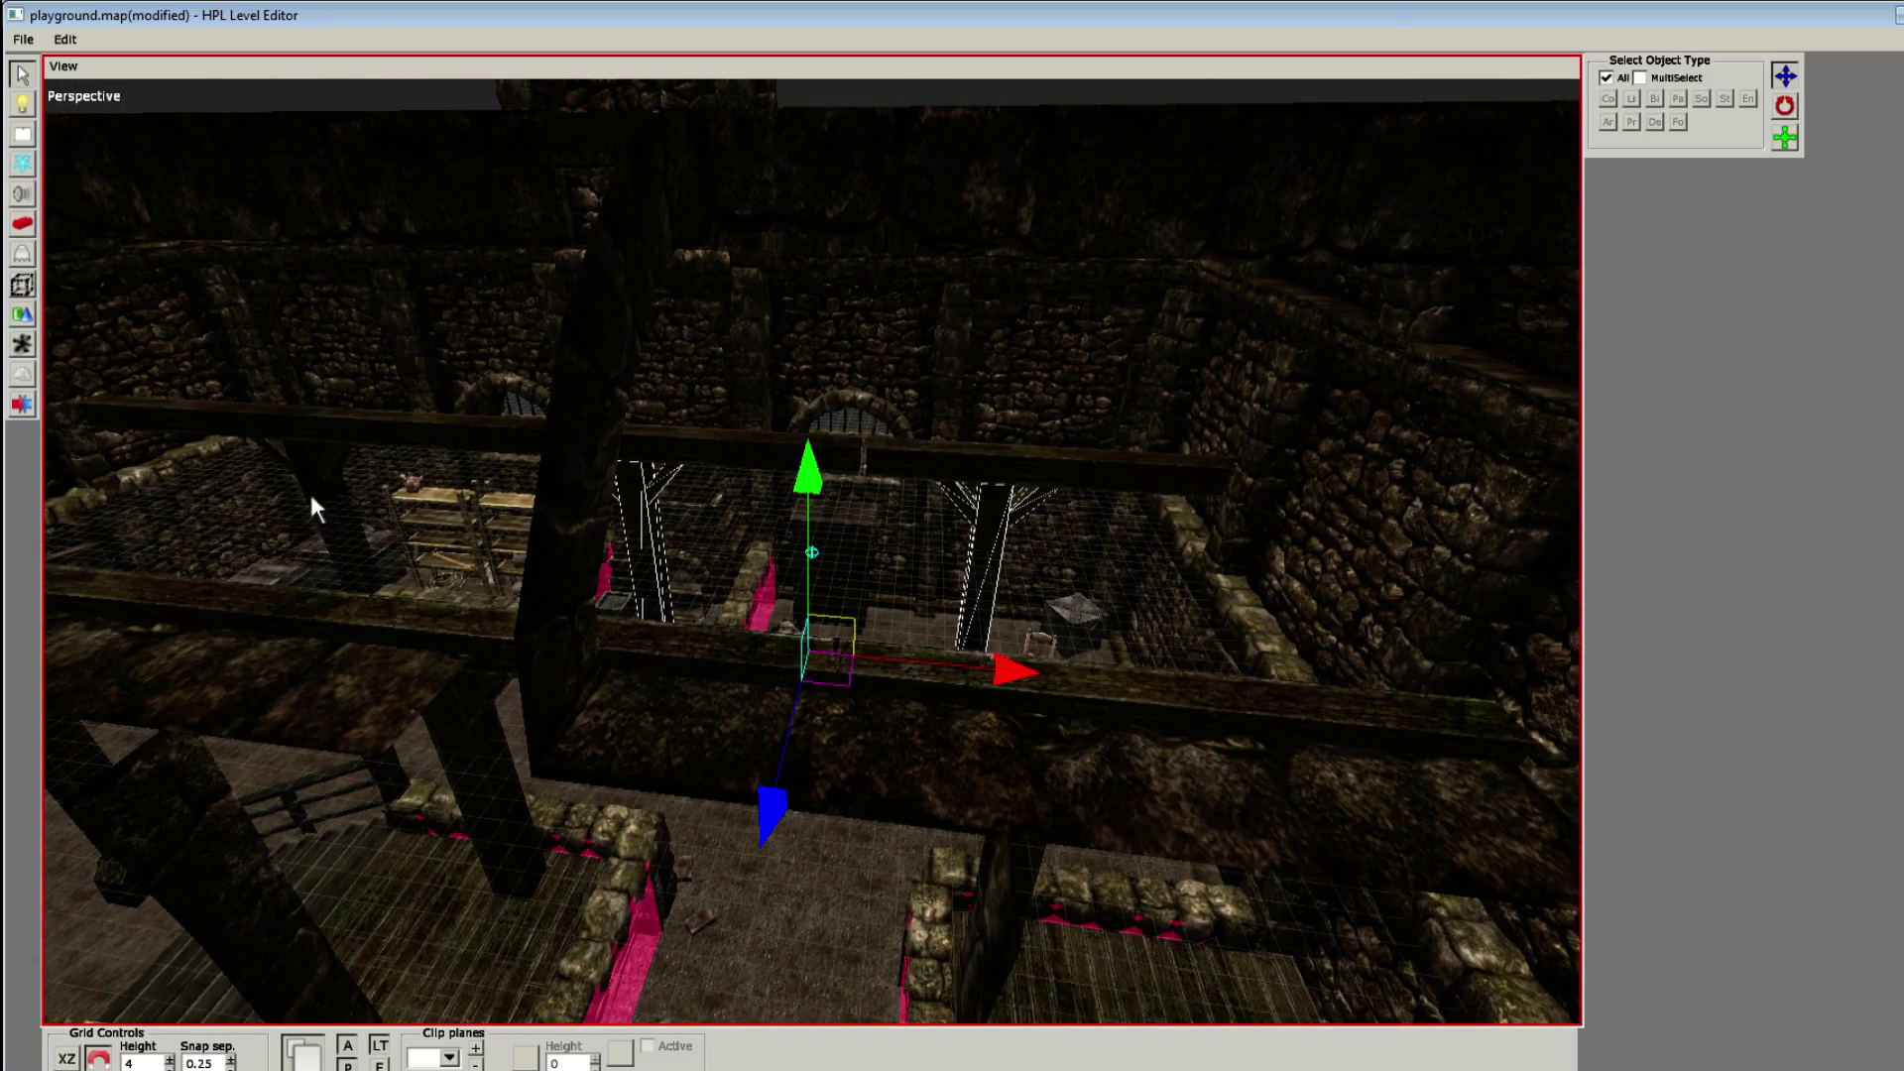
Step: Move the tall pillar from beside the shelves along X towards the copied row's short pillars, and clear the selection
click(311, 498)
drag(590, 694, 1170, 717)
click(992, 519)
scroll(967, 524, up, 4)
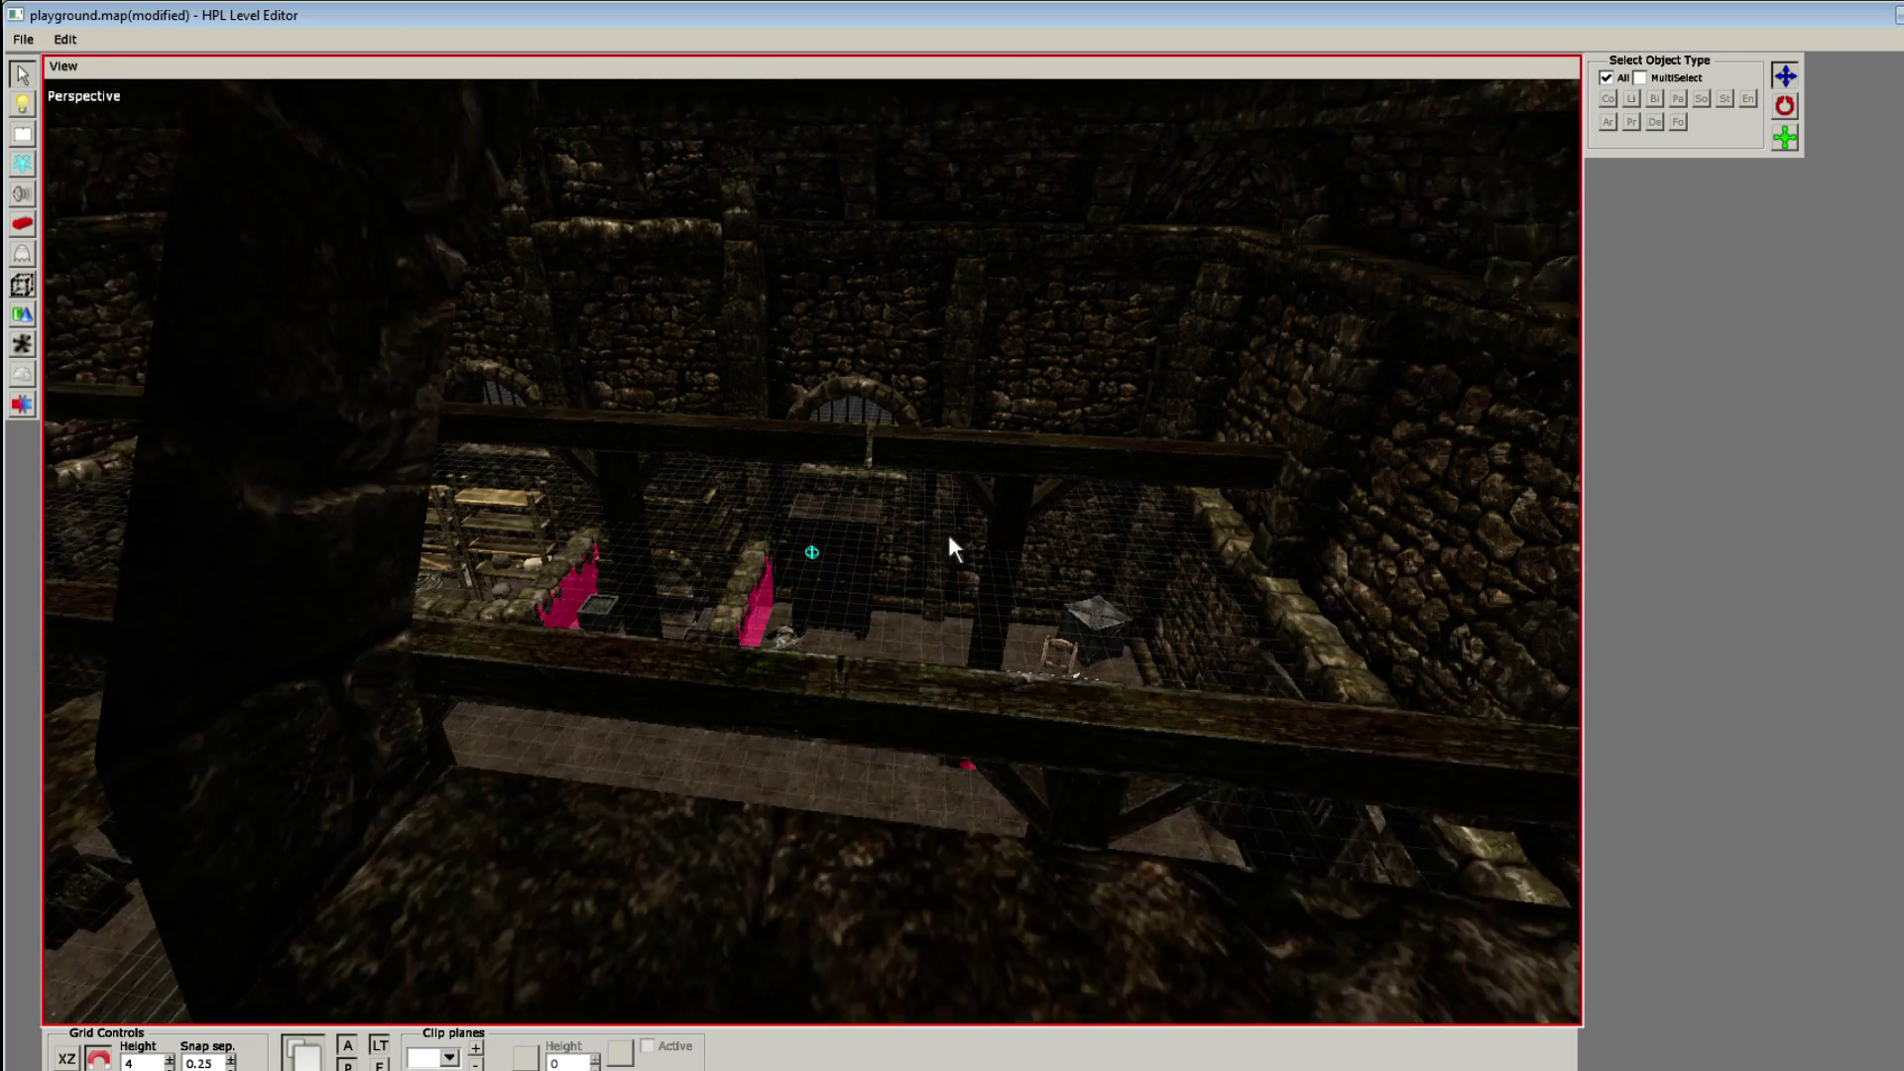
click(570, 476)
click(571, 476)
click(570, 476)
scroll(573, 488, up, 3)
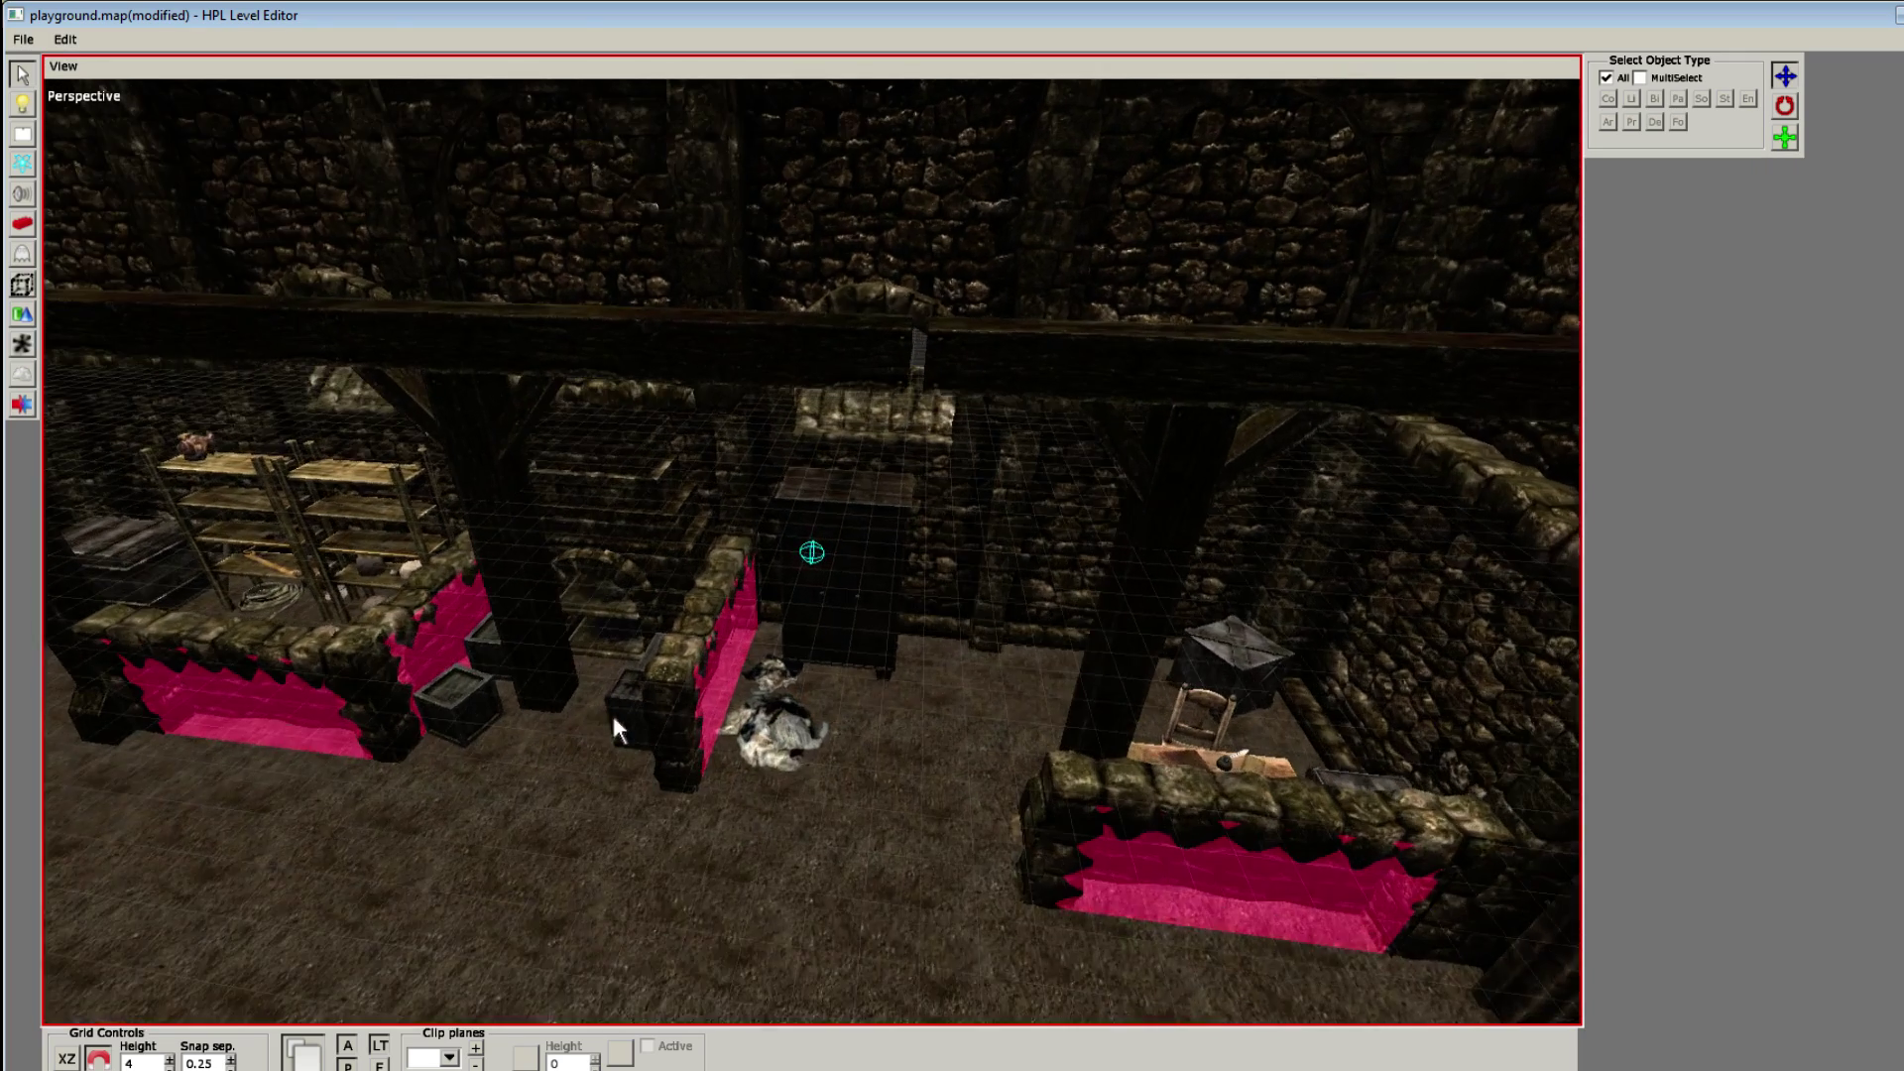
Step: Match the X position of the copied row's end beam to the opposite end beam at 11.628 and save the map
click(501, 539)
click(494, 531)
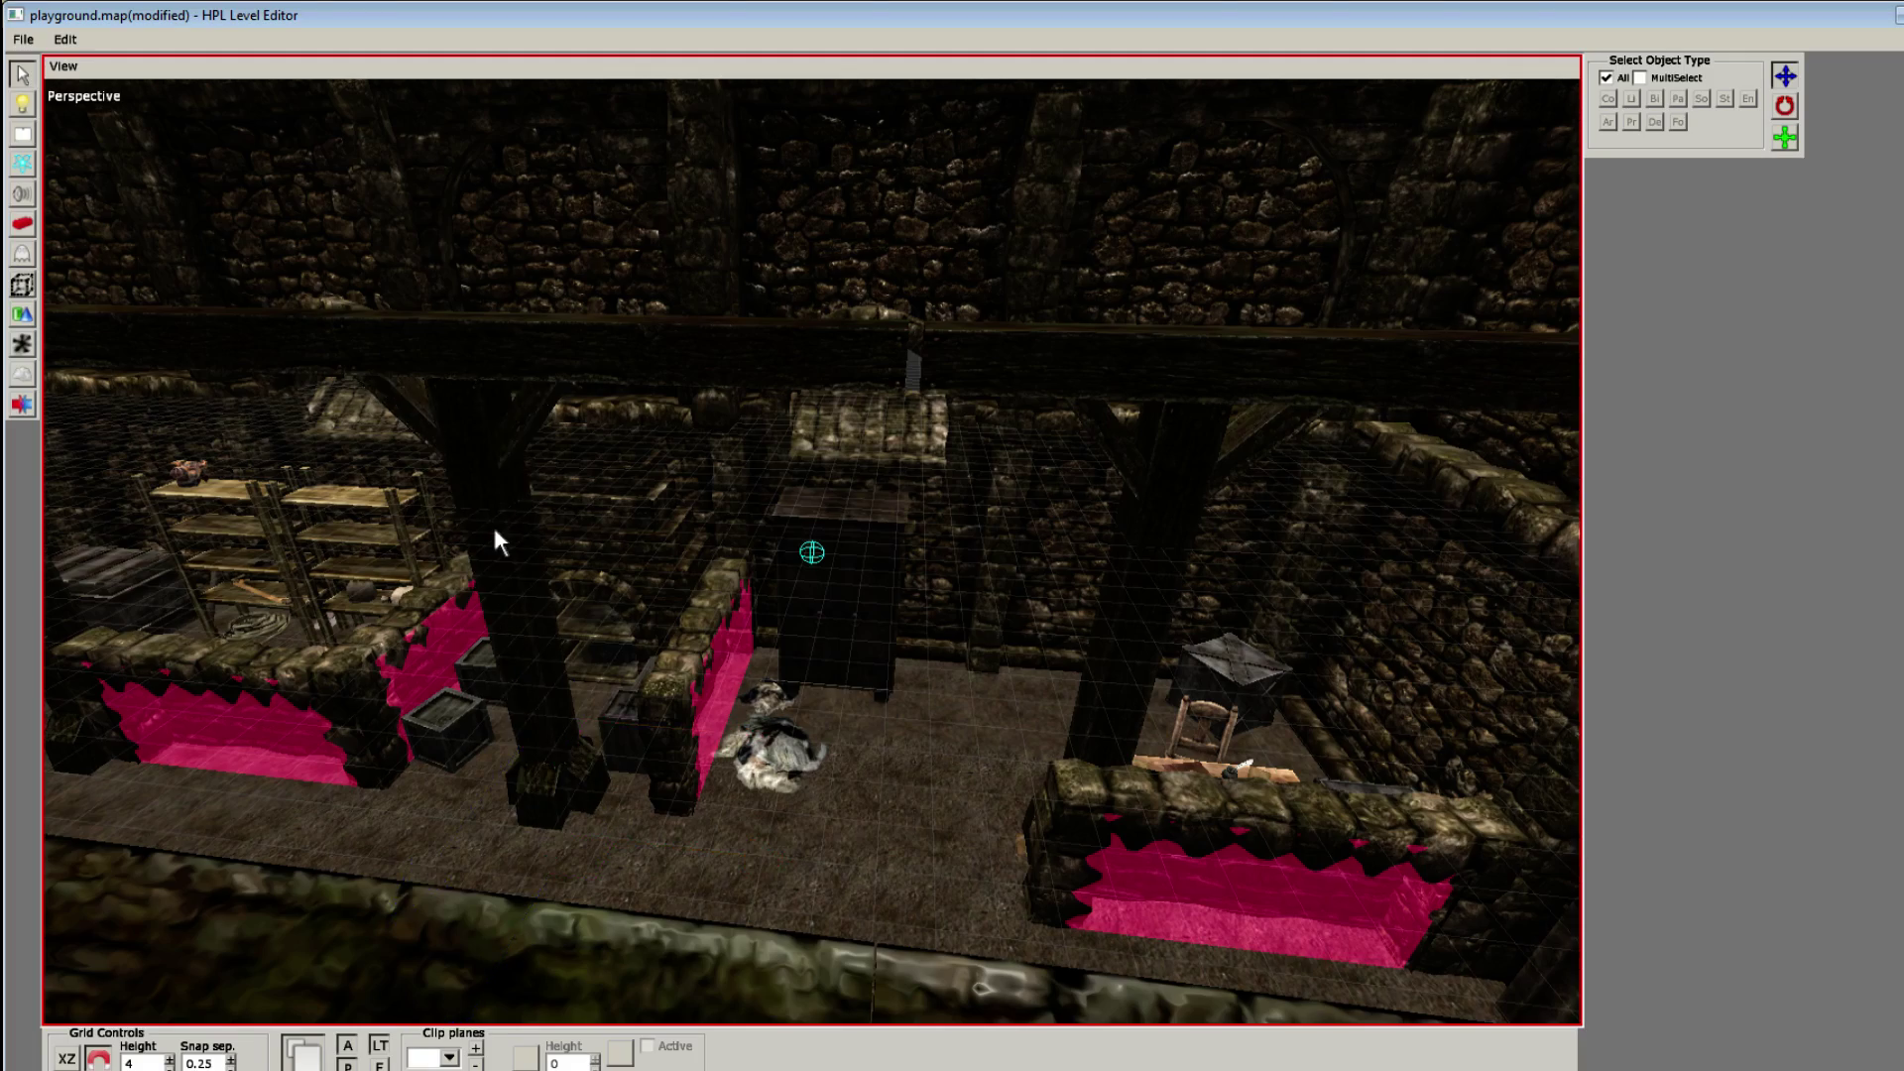
scroll(496, 531, up, 3)
alt+drag(605, 734, 40, 823)
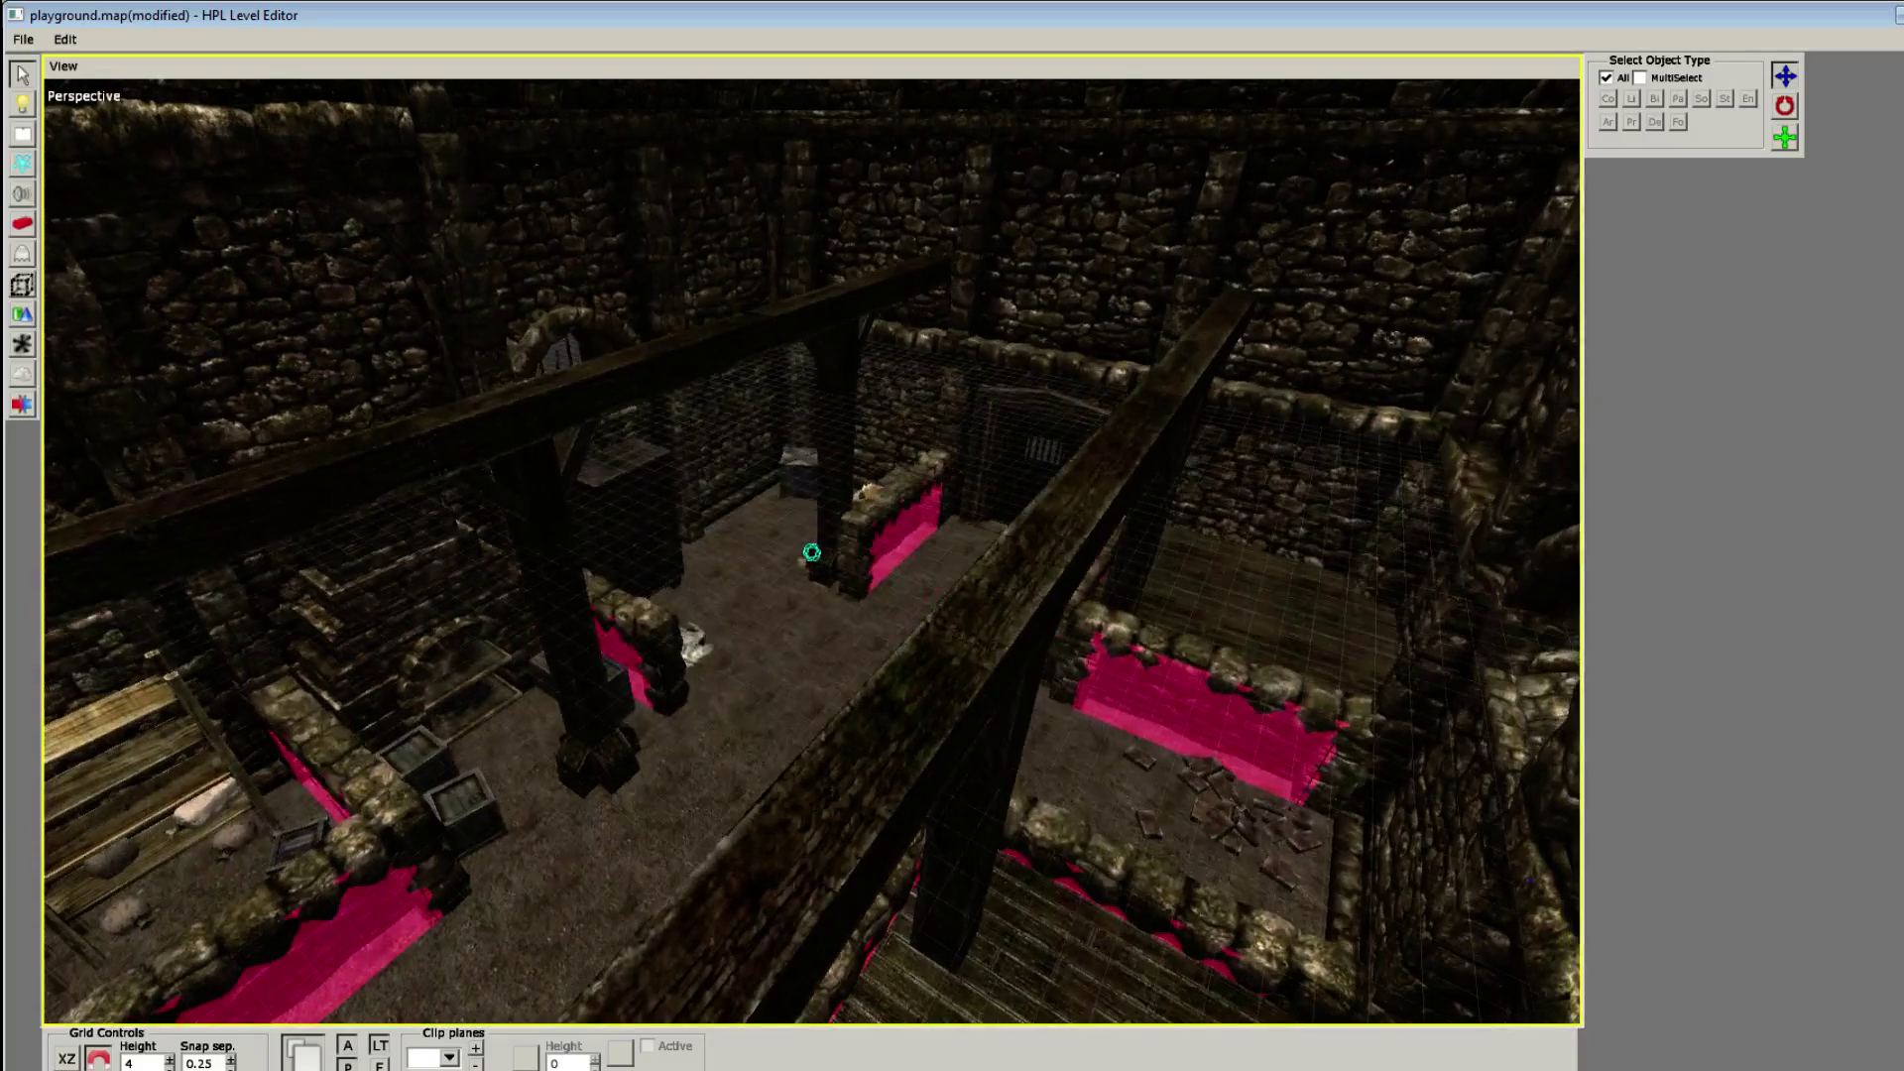
alt+drag(336, 704, 433, 640)
click(623, 533)
alt+drag(623, 534, 1281, 664)
click(1254, 629)
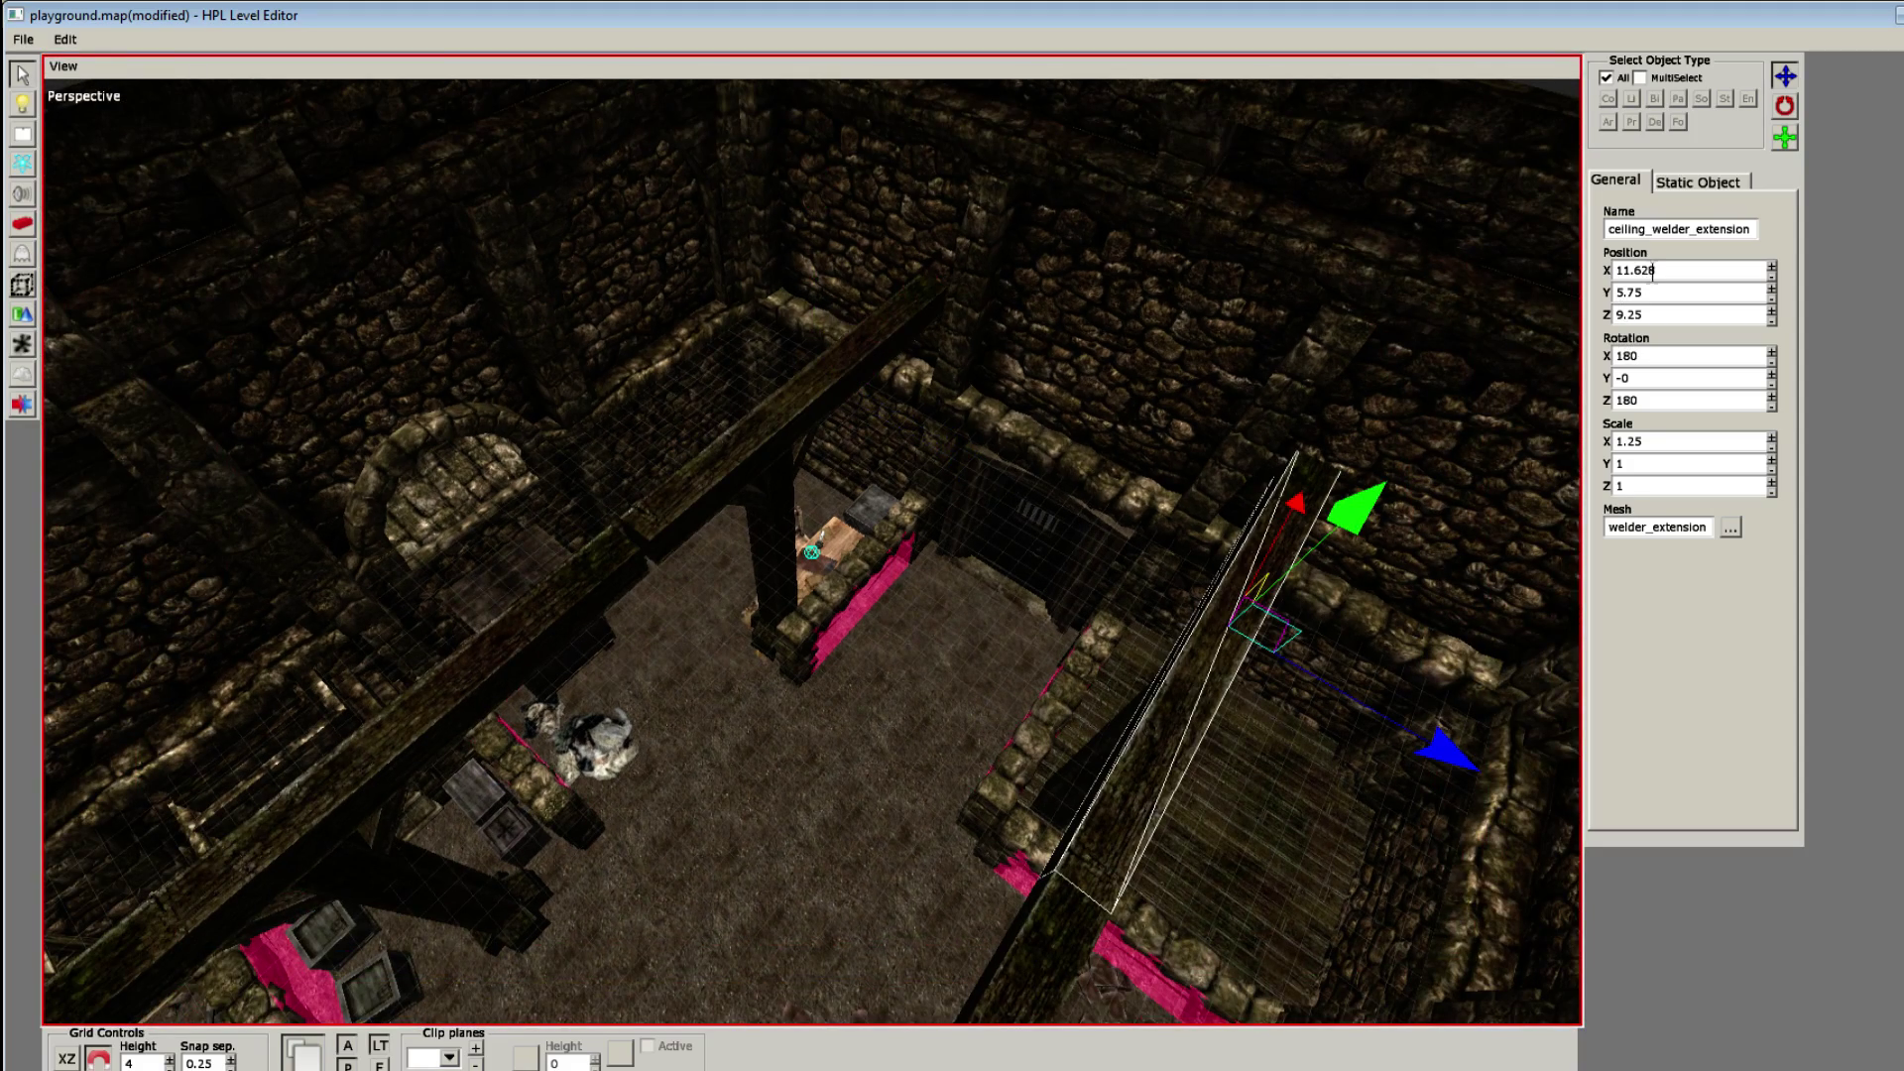
click(898, 352)
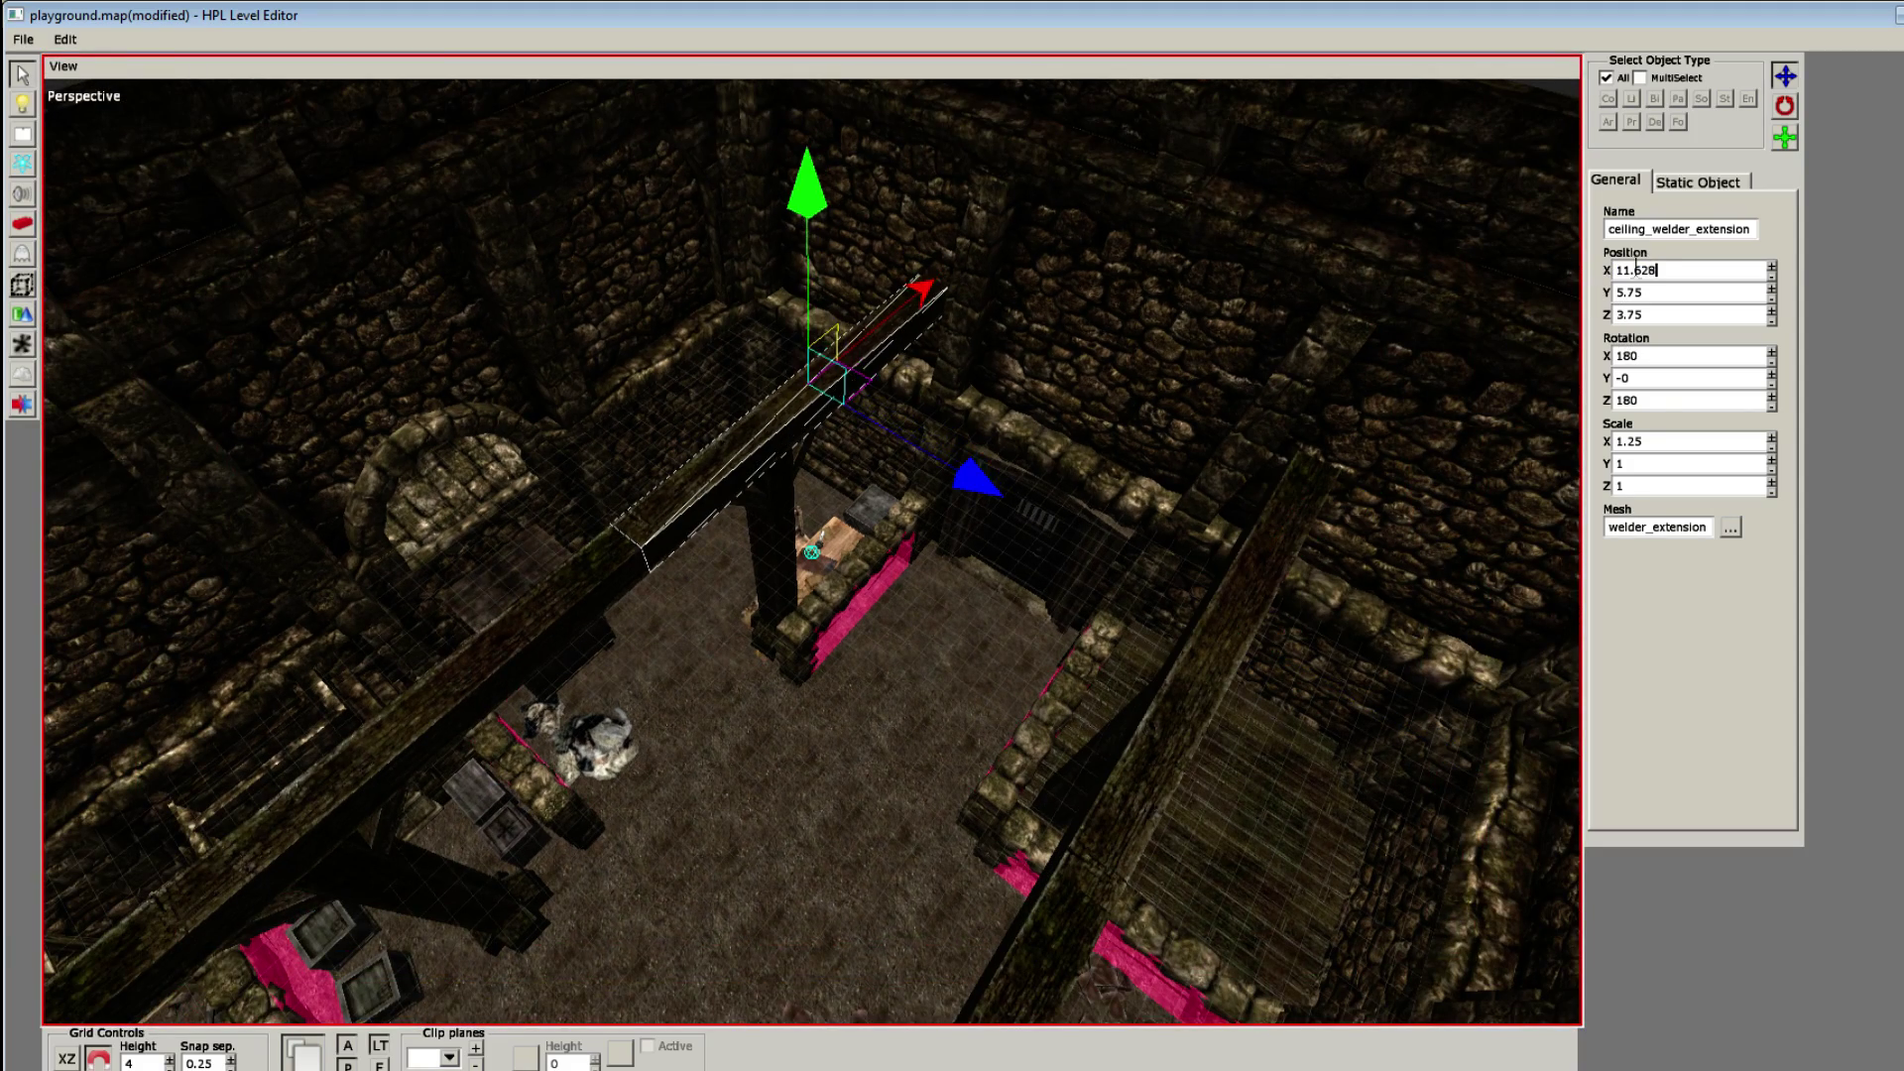
alt+drag(1488, 248, 1195, 205)
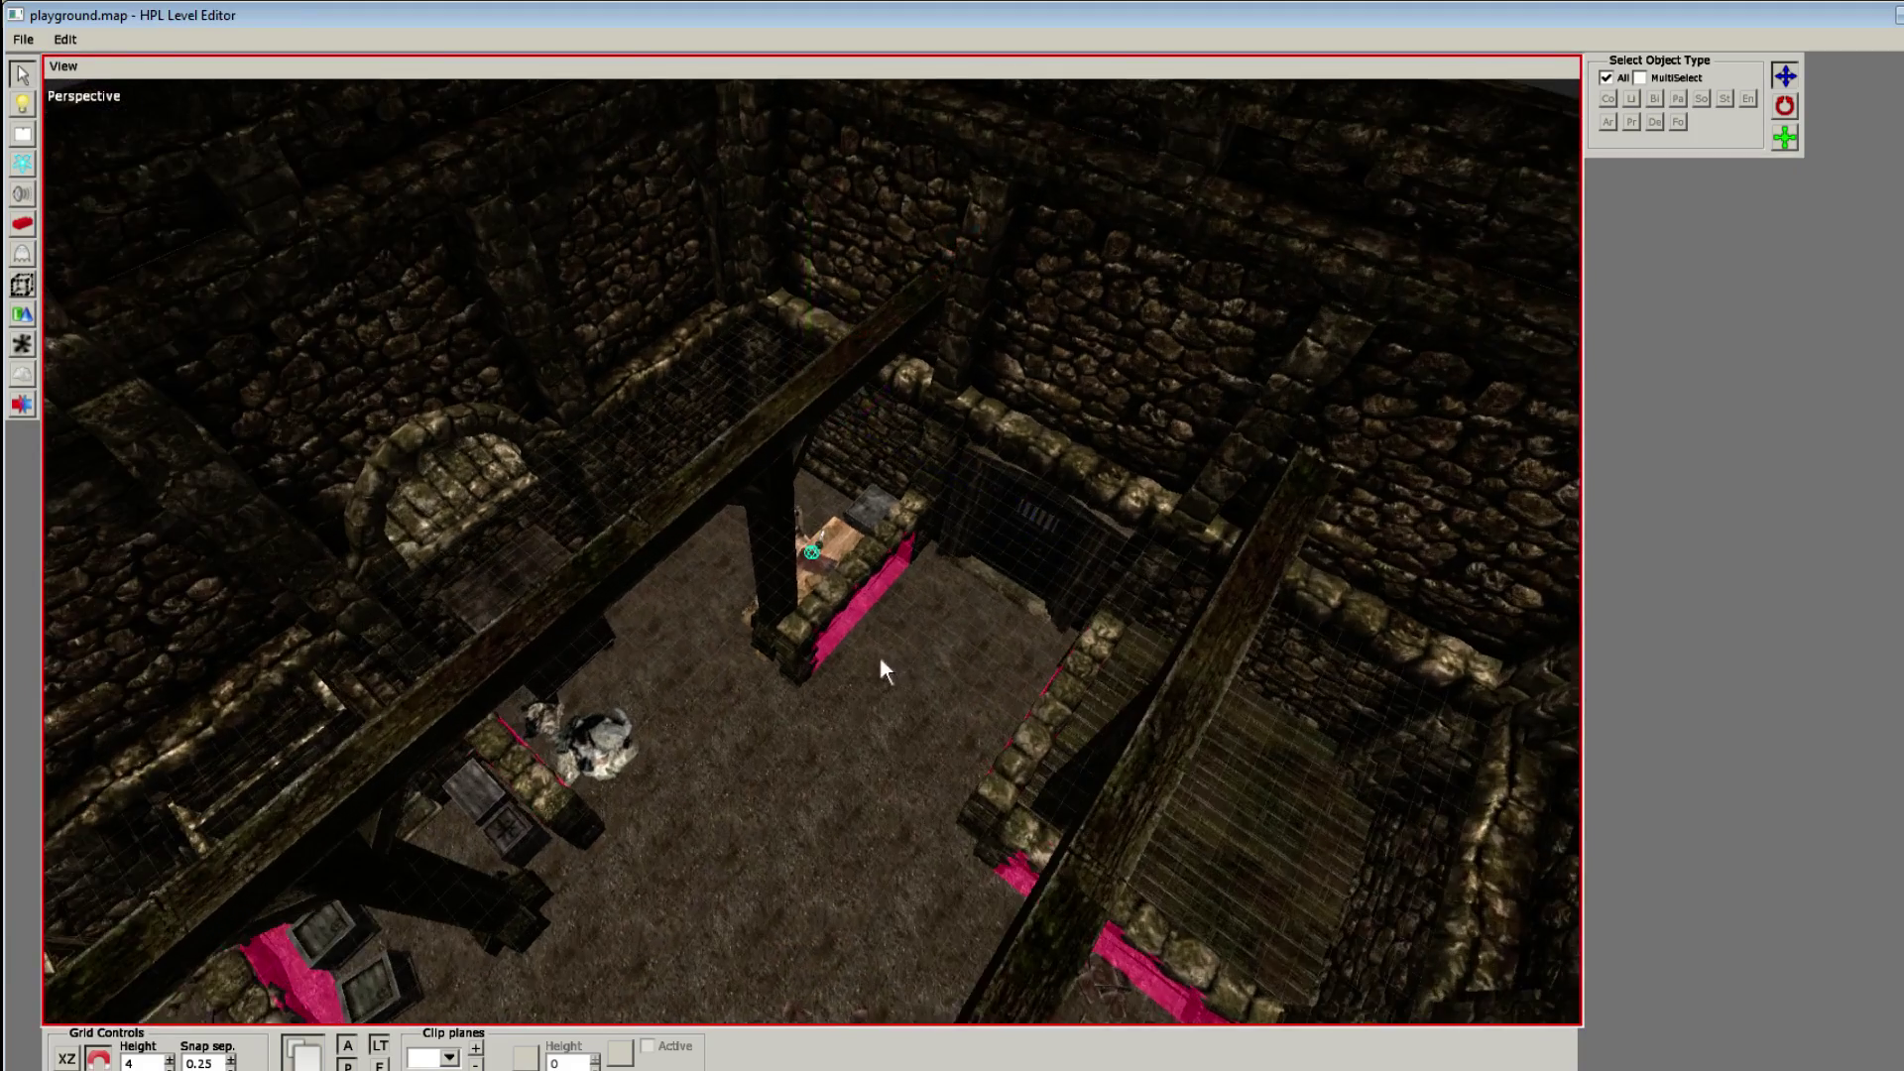
Step: Set the grid height to 0 and choose chain_beam from the equipment entities for placement
alt+drag(877, 651, 195, 809)
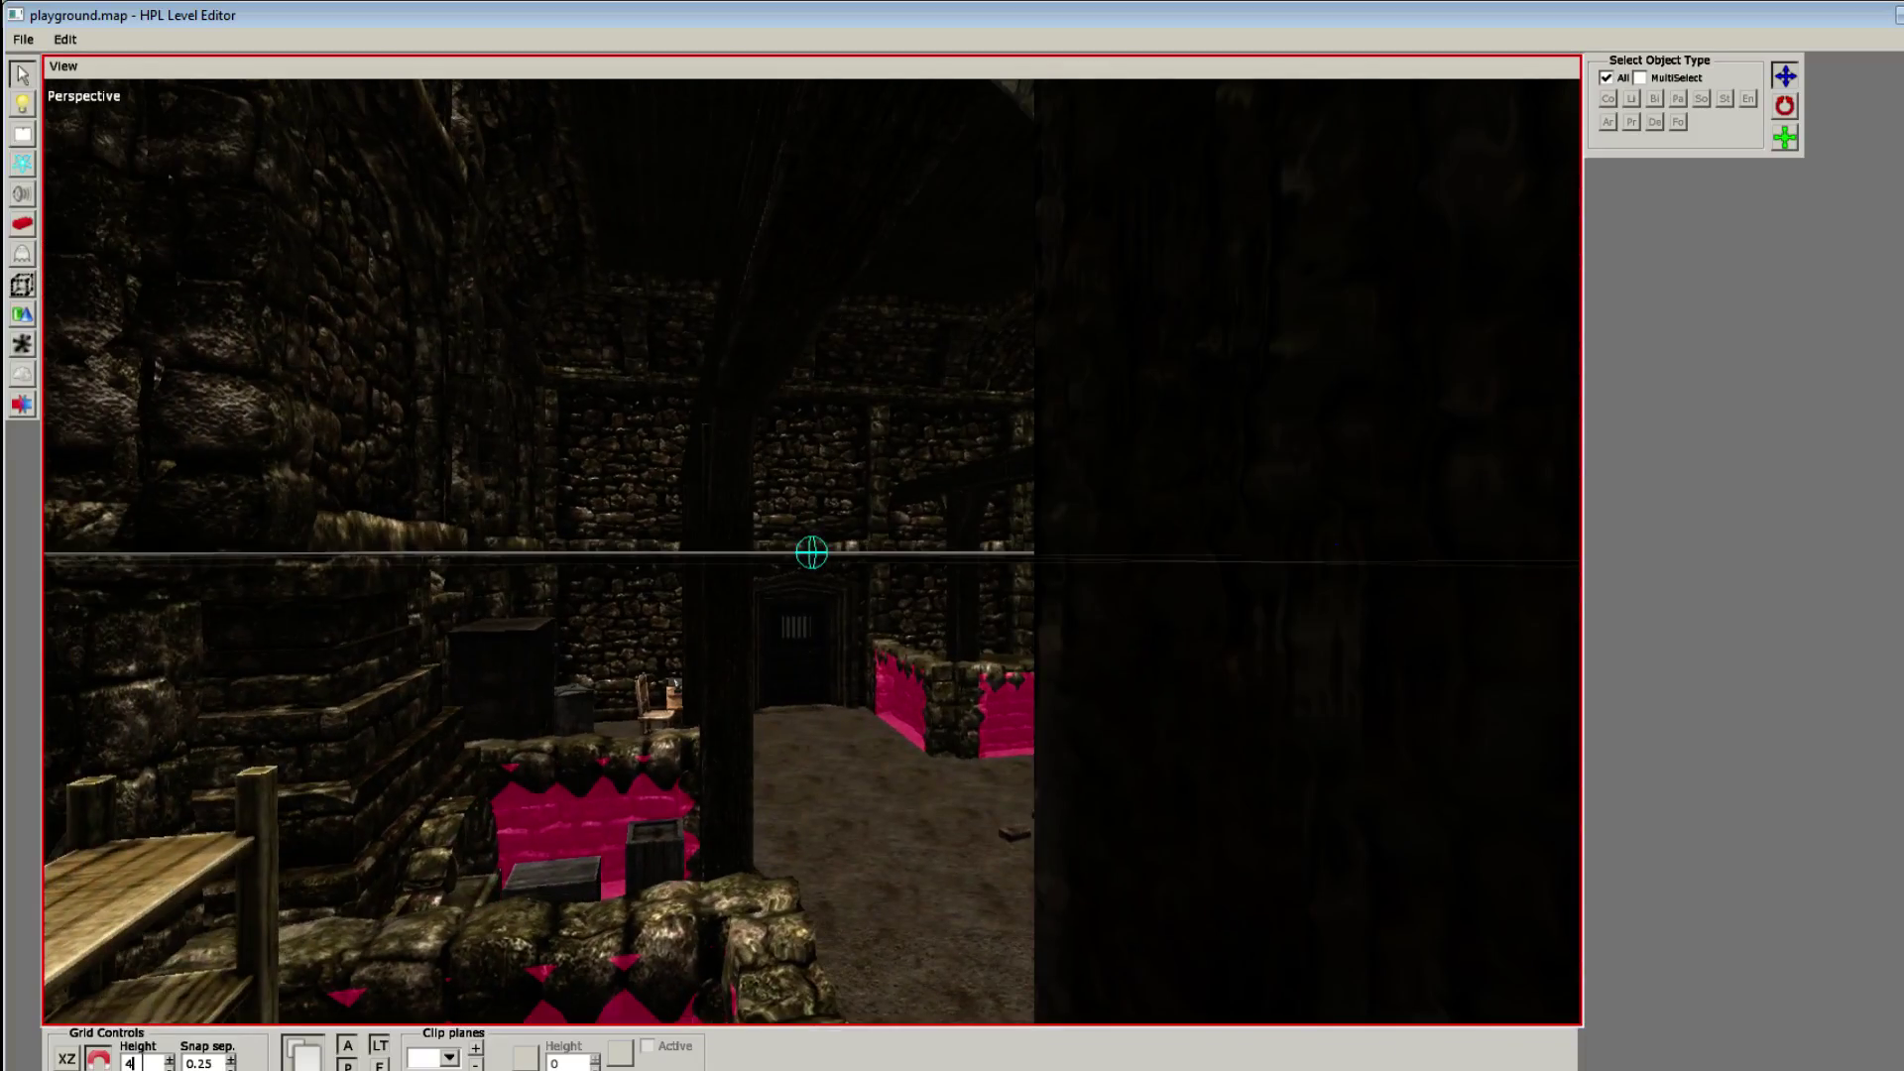
key(BackSpace)
text(0)
key(Return)
alt+drag(718, 569, 1306, 629)
alt+scroll(974, 577, down, 4)
key(6)
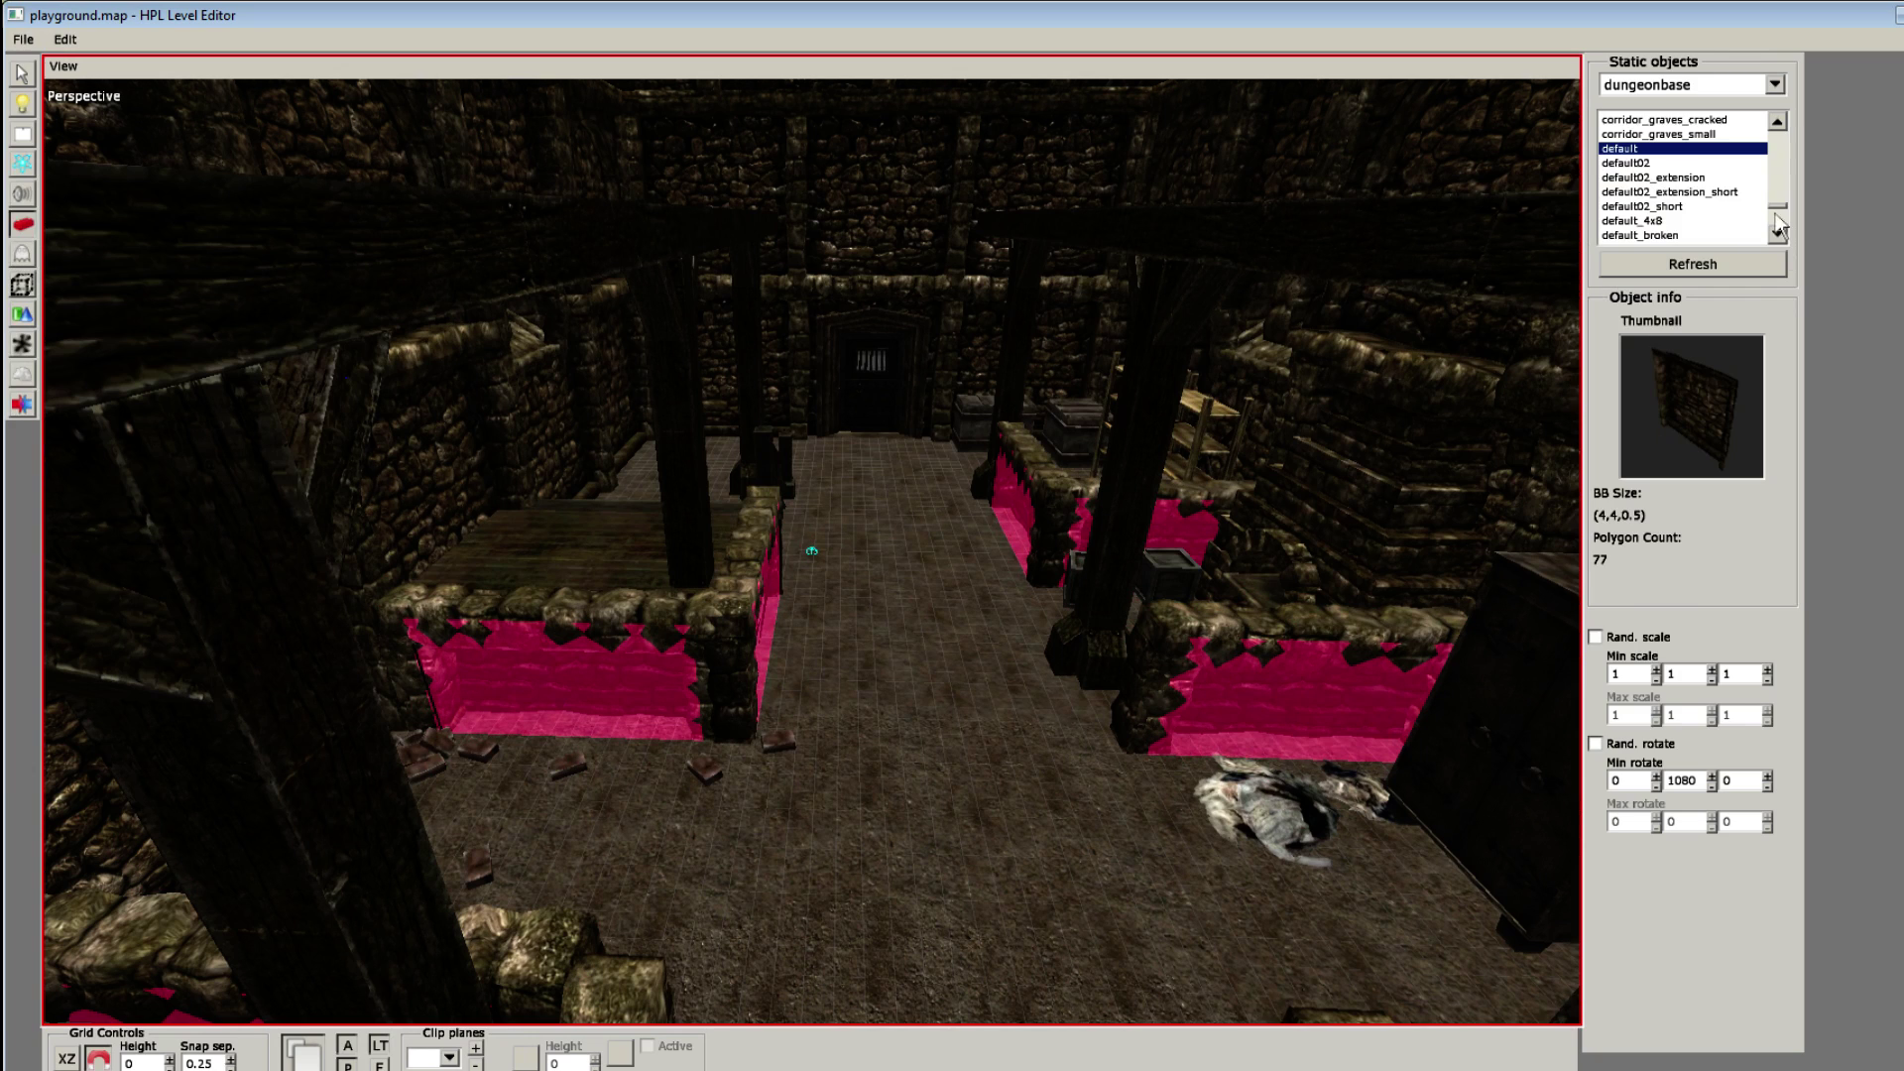
key(7)
click(1774, 86)
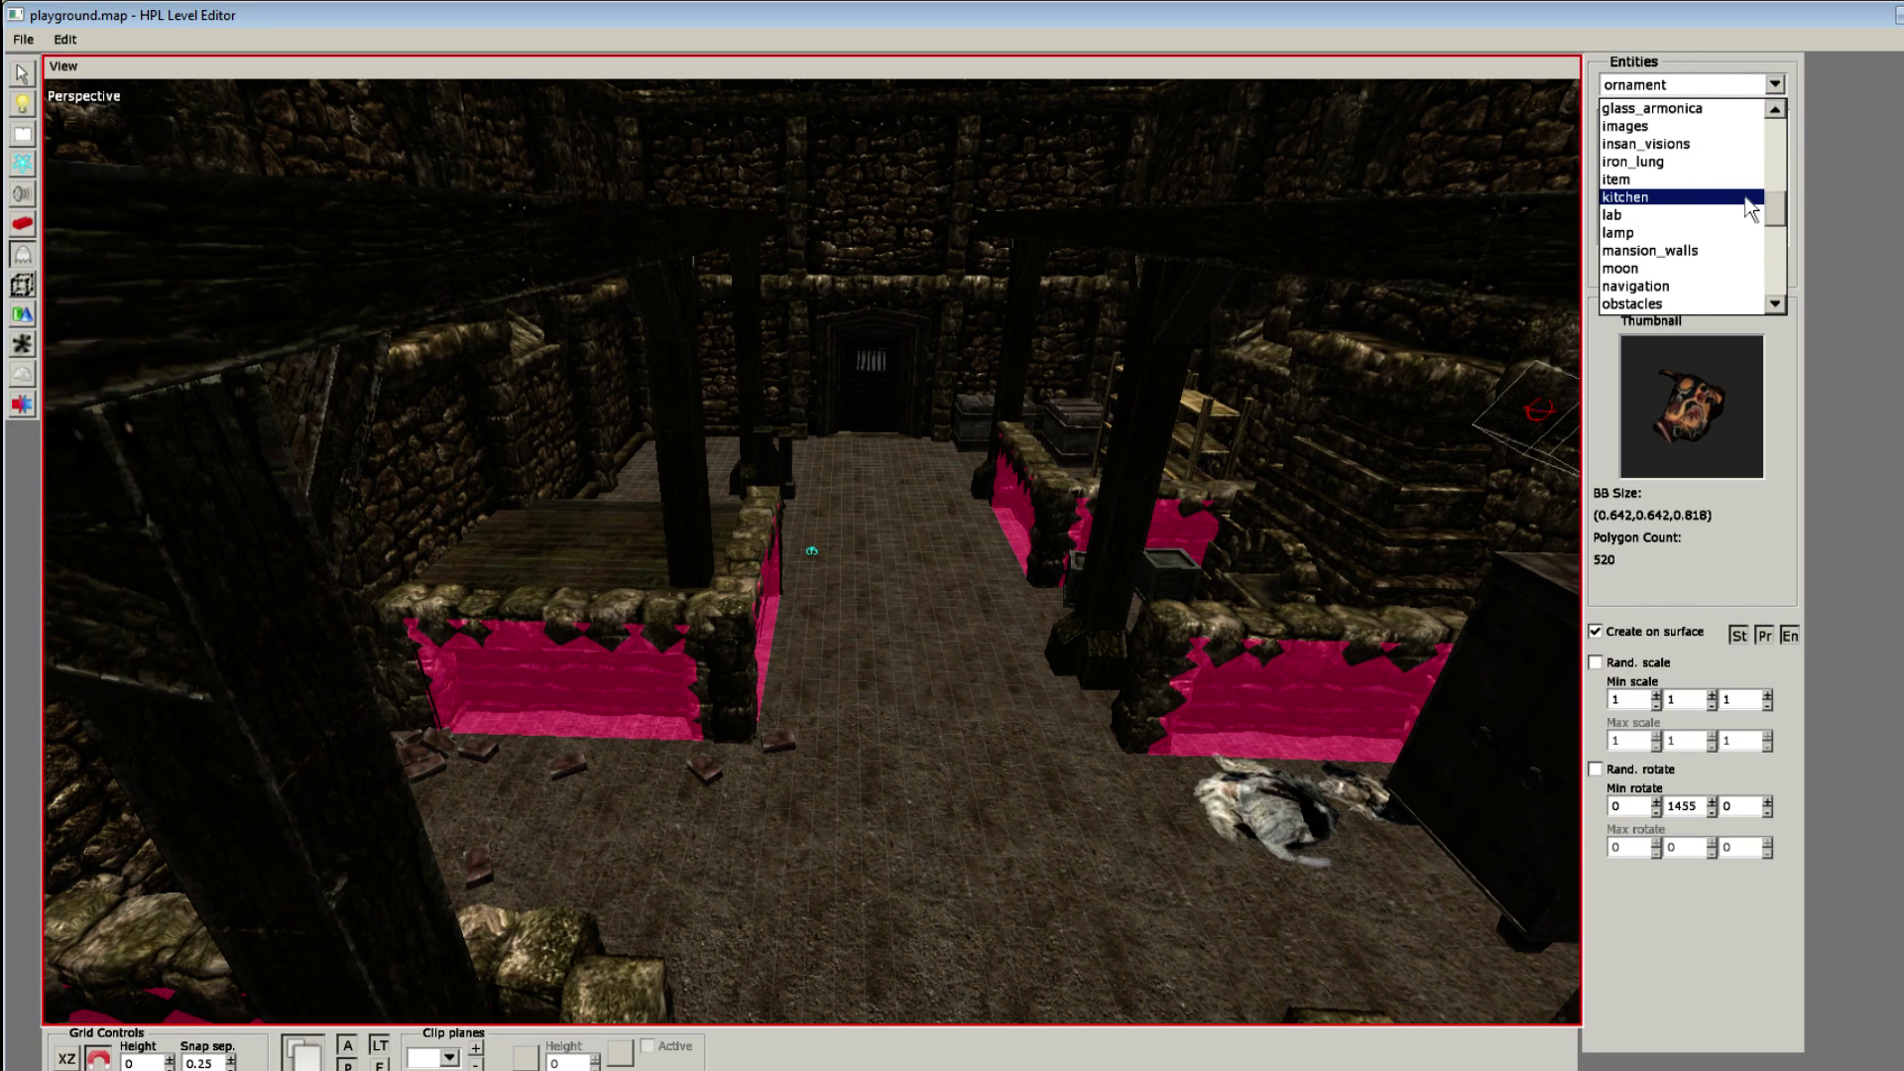
scroll(1683, 185, up, 3)
click(1686, 184)
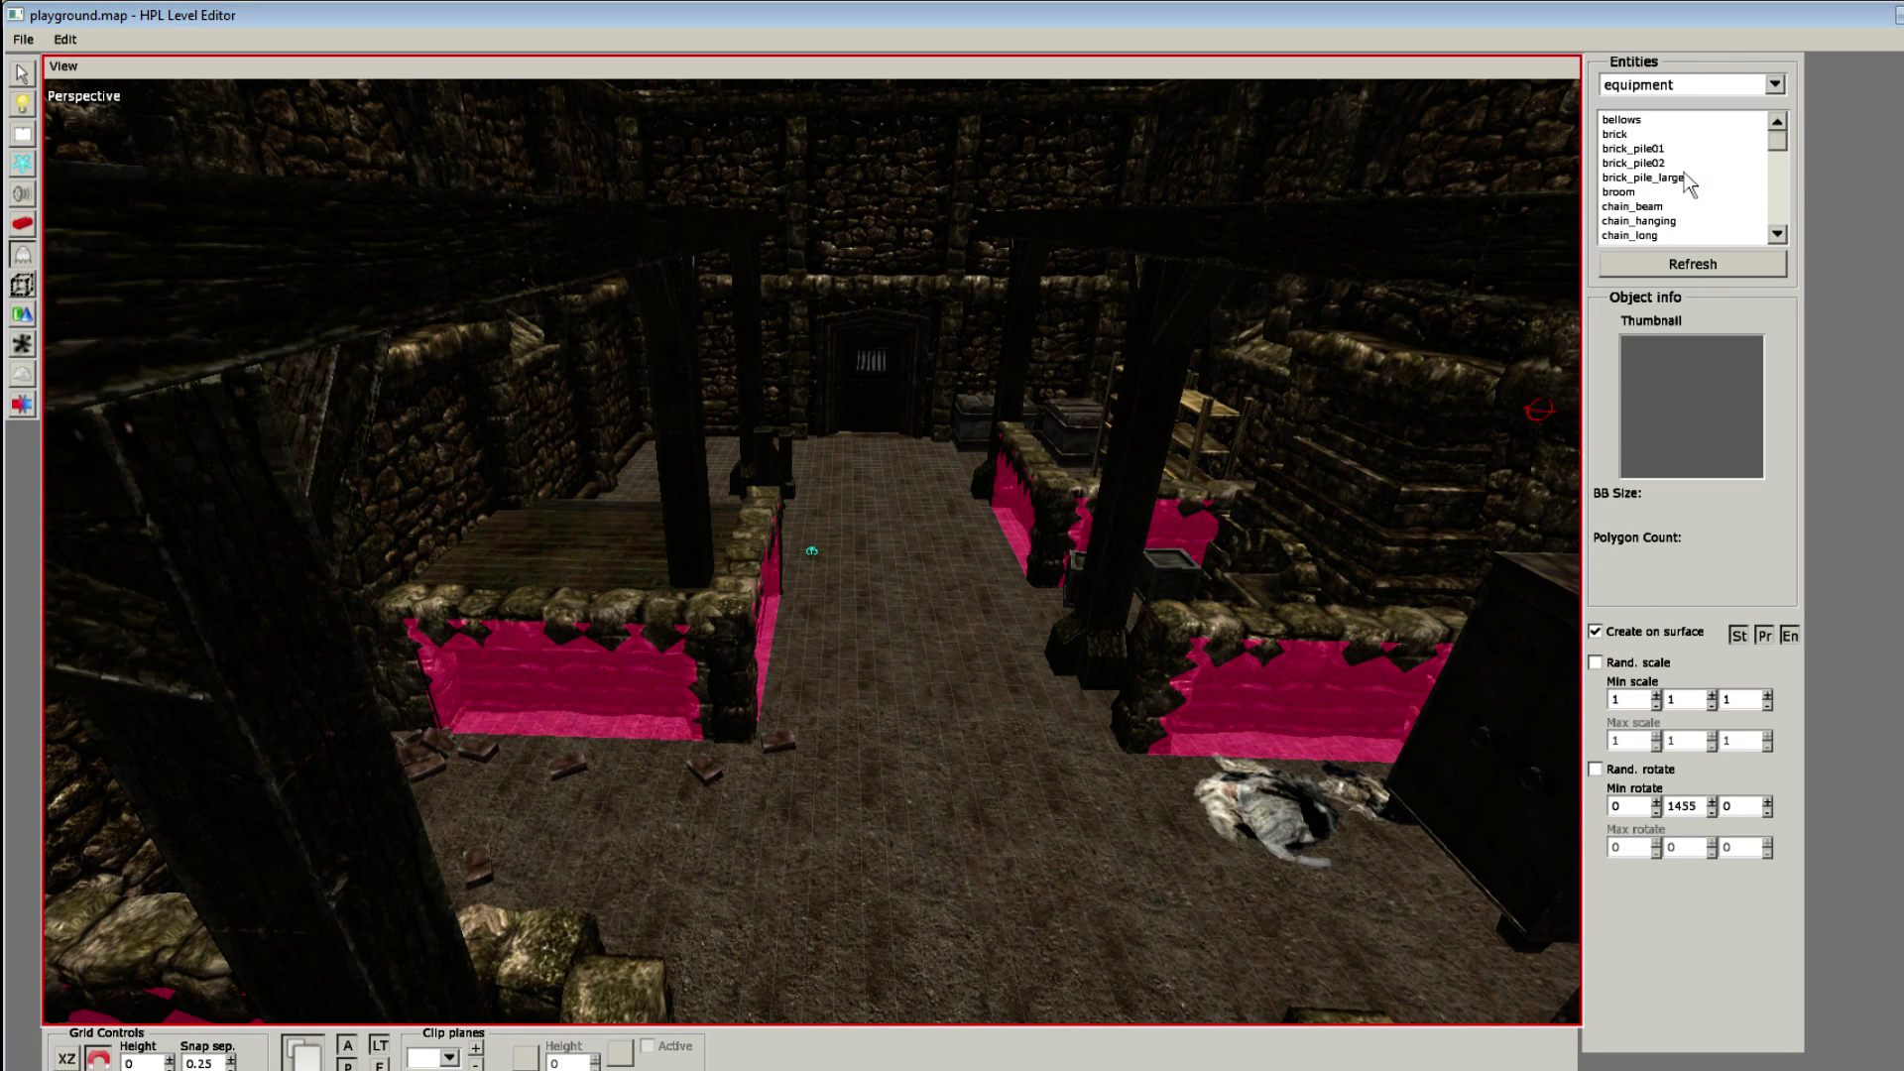
click(1638, 207)
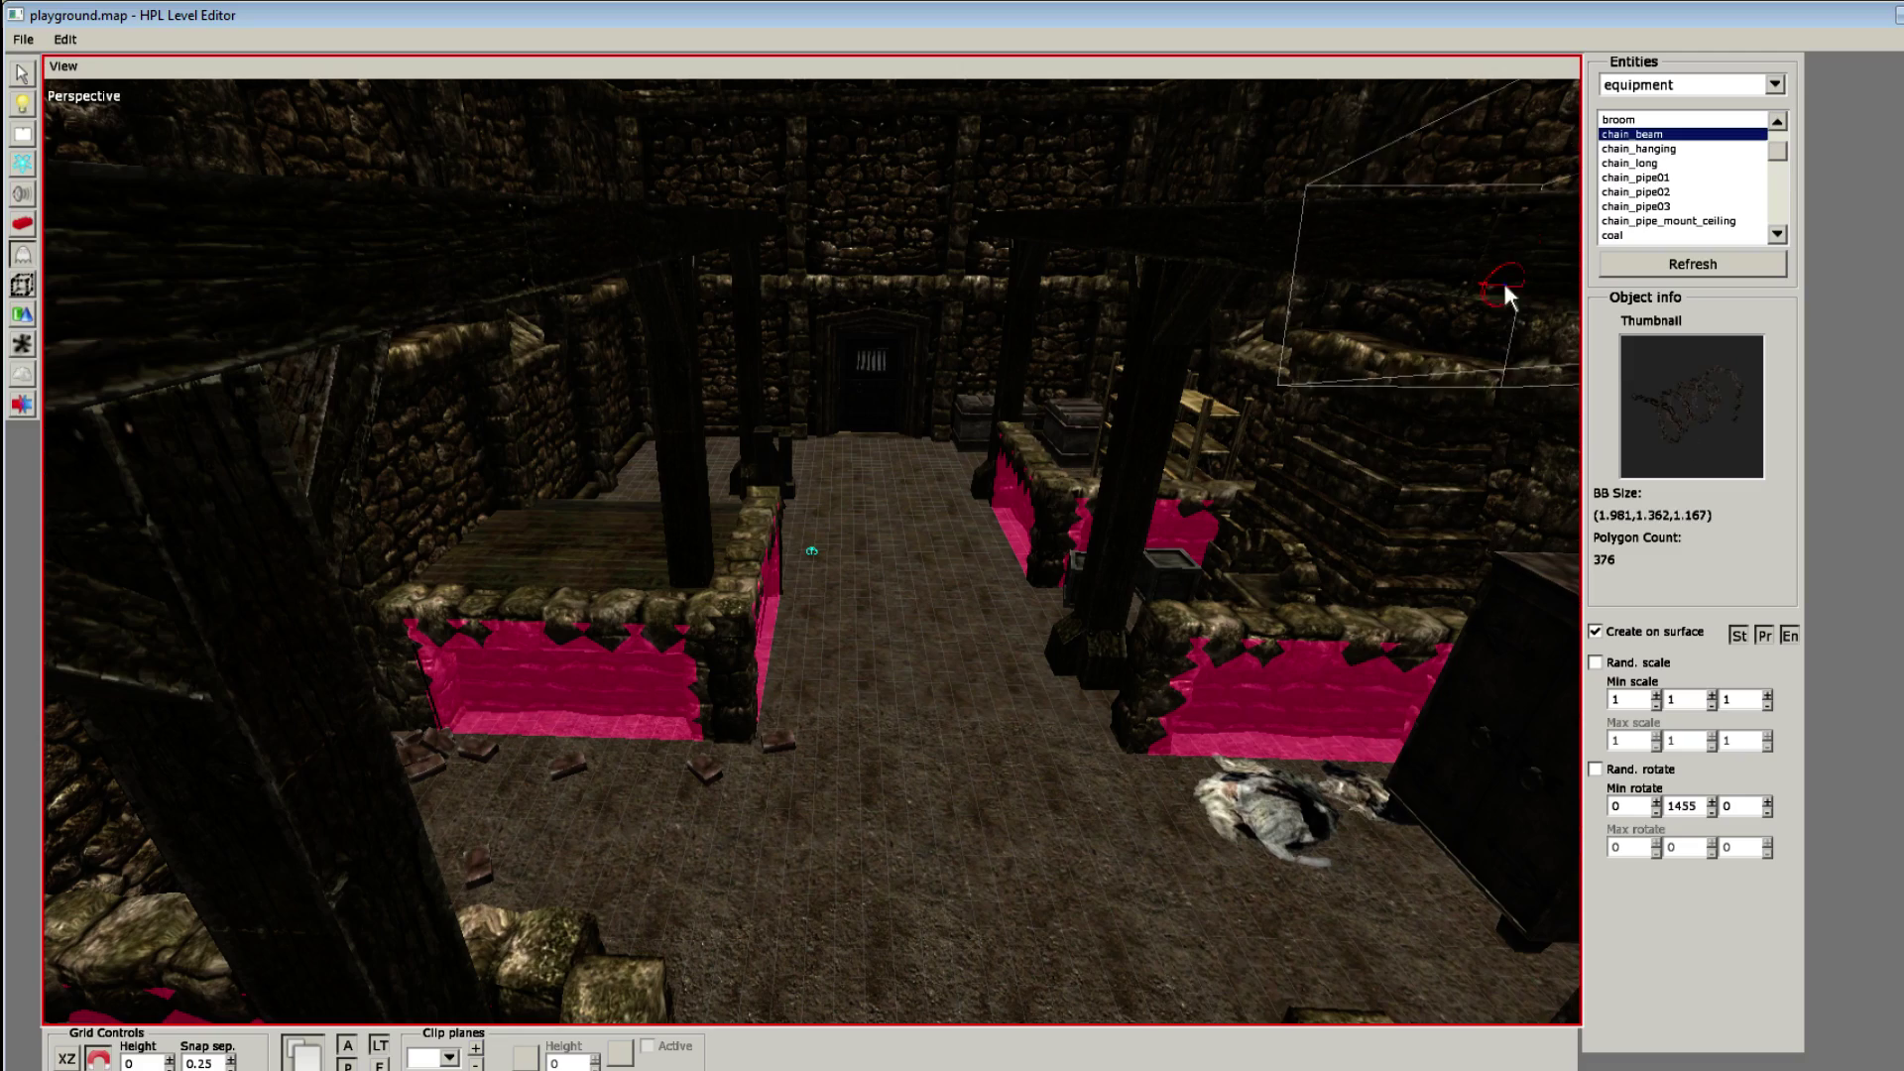
Step: Place the chain_beam entity on the ceiling beam above the wooden platforms, with Create on surface off and the grid height at 6
alt+drag(578, 545, 629, 665)
drag(804, 311, 805, 307)
key(ctrl+z)
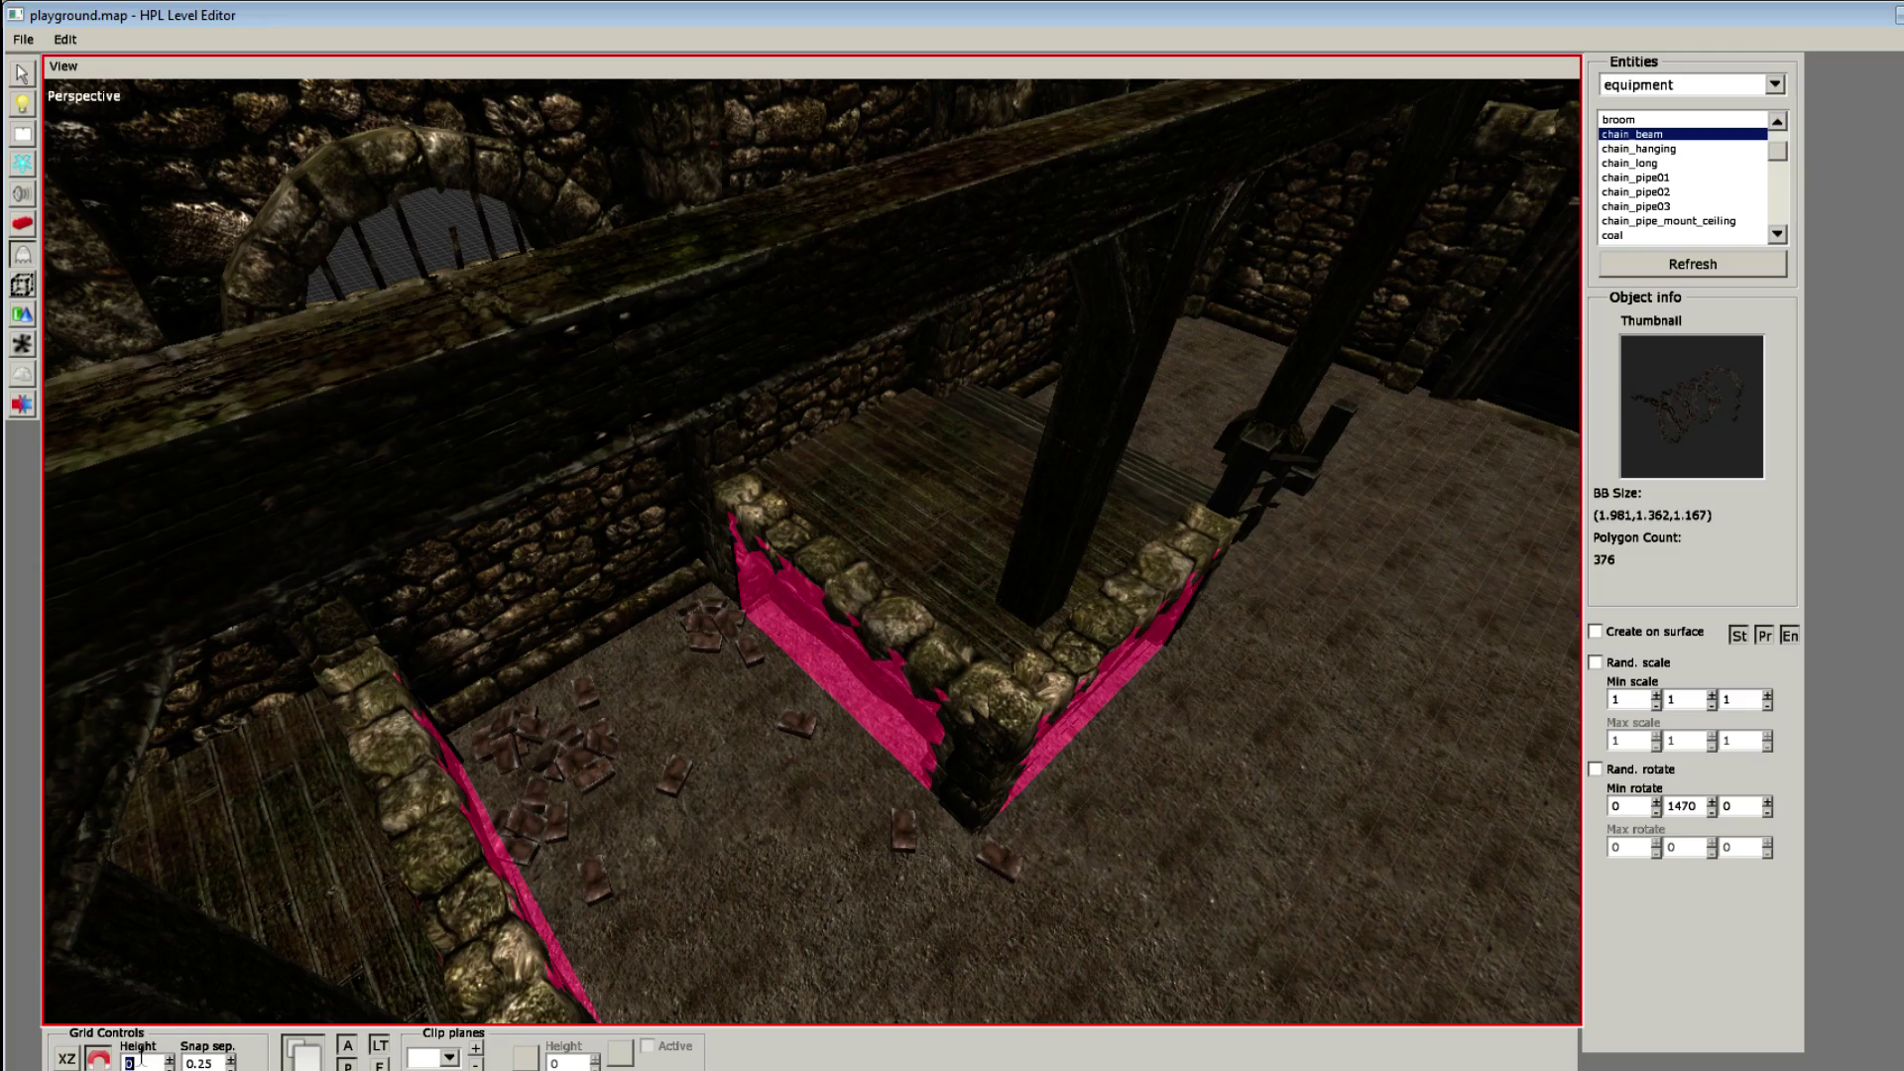
text(8)
key(Return)
alt+drag(546, 896, 674, 829)
key(Return)
scroll(769, 702, down, 2)
click(764, 691)
alt+drag(765, 690, 957, 696)
Step: Wrap the chain around the ceiling beam by moving it to about X 7.5, Y 5.555, Z 9.233
key(1)
click(1133, 535)
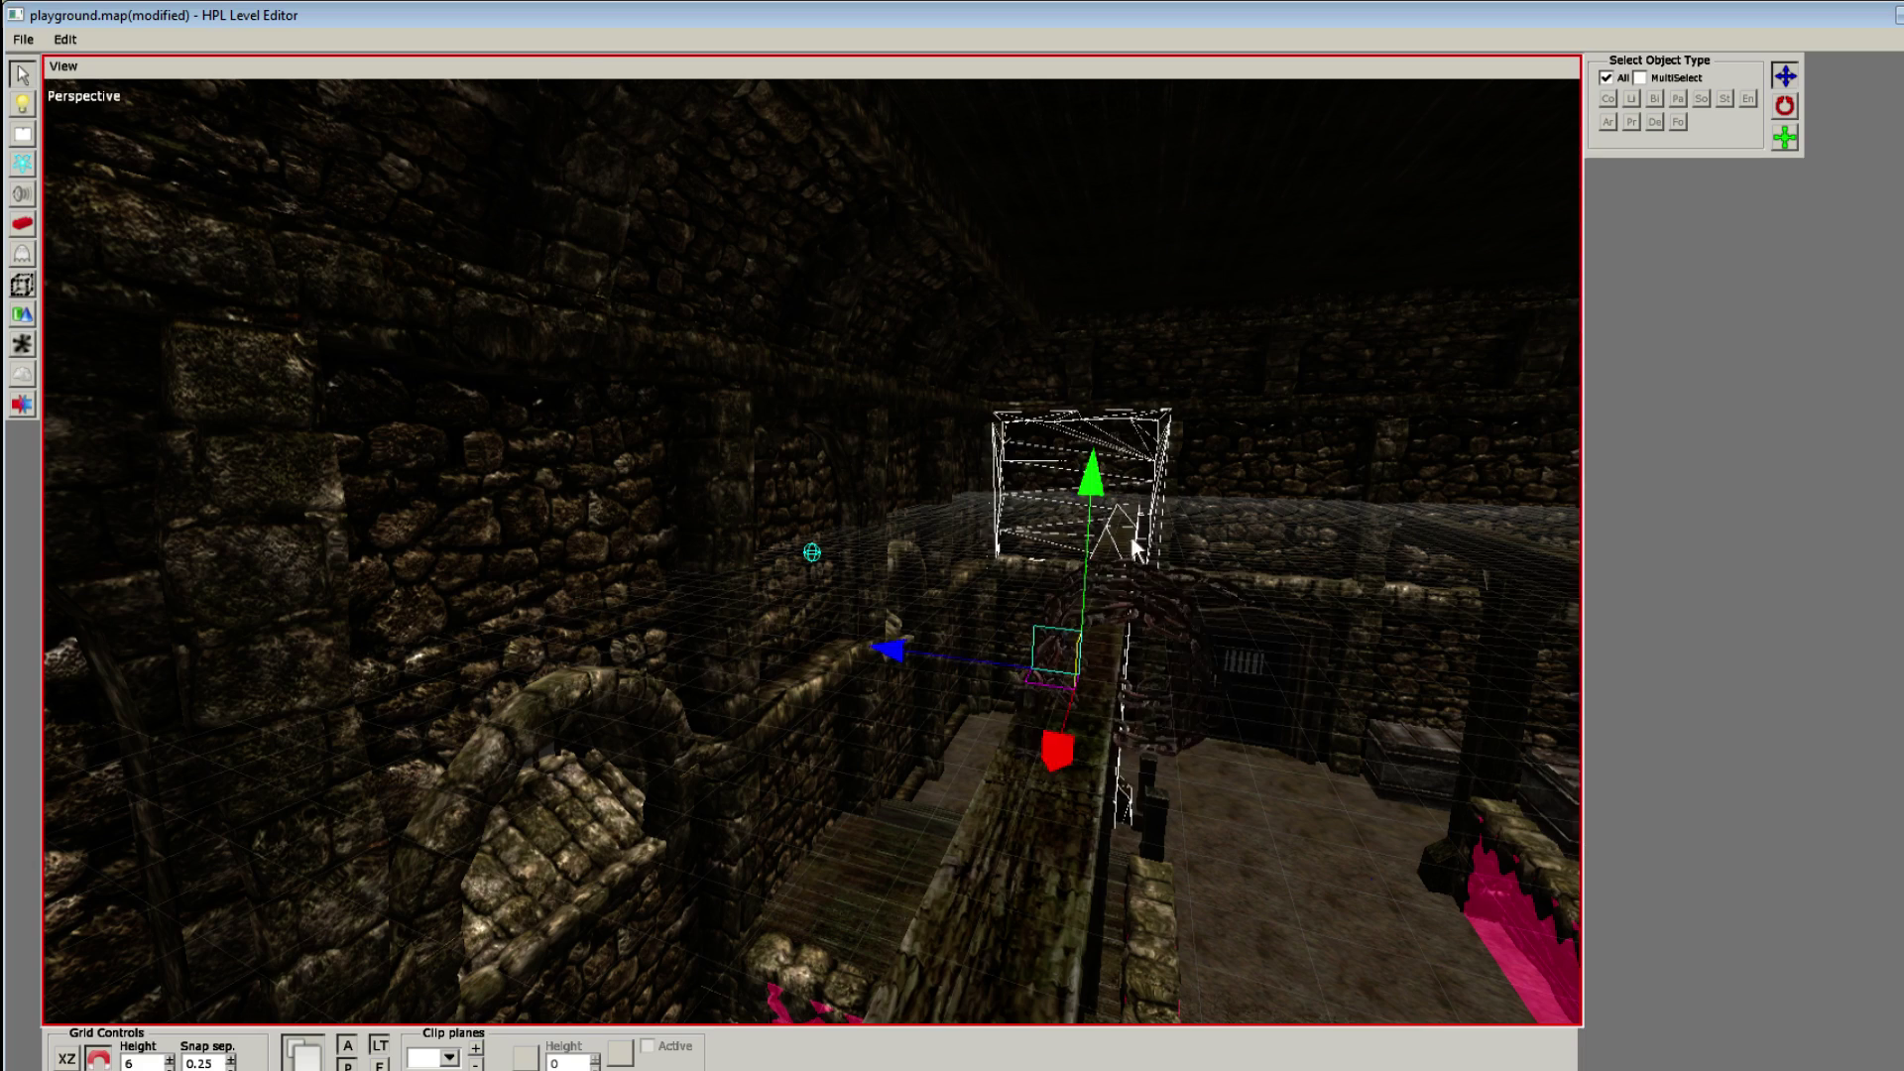
key(ctrl+z)
drag(974, 641, 922, 613)
drag(1109, 456, 940, 443)
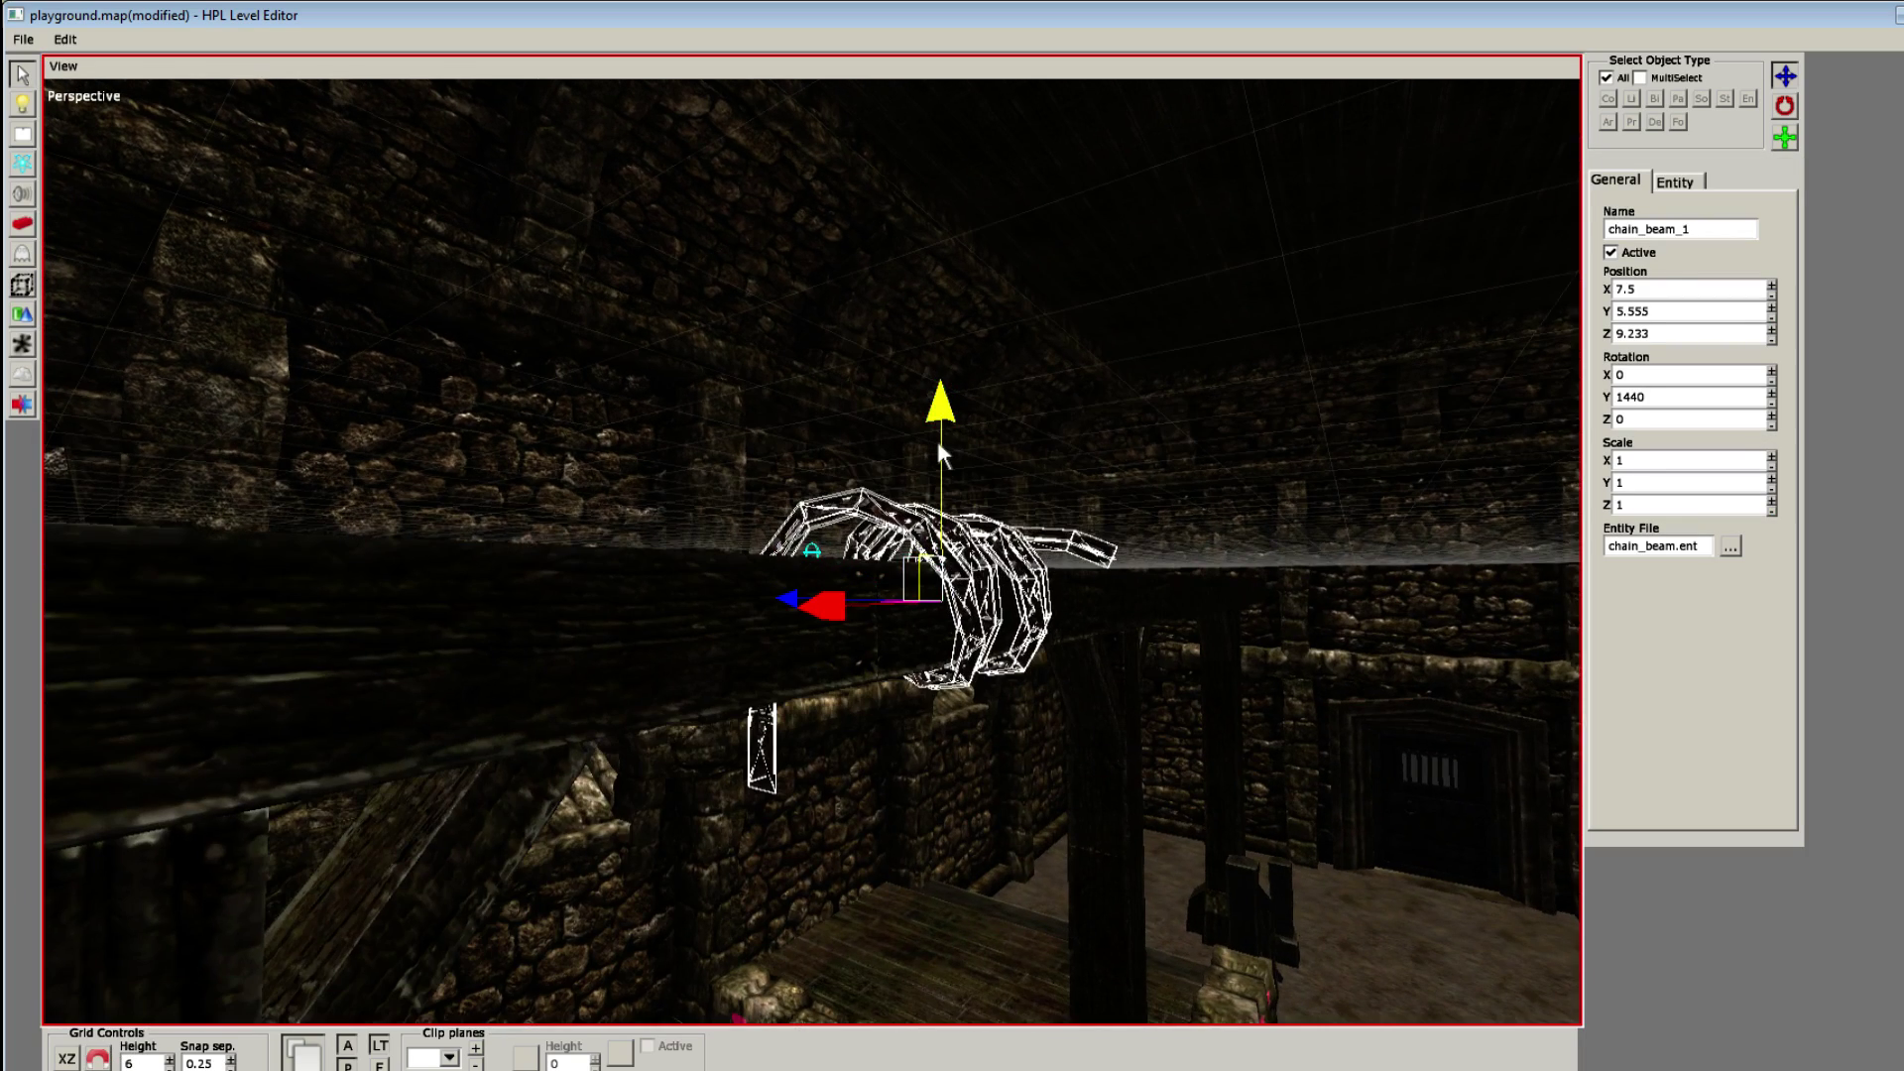
middle_drag(940, 442, 716, 726)
click(716, 726)
click(294, 762)
Step: Place a rope_beam01 entity on the opposite ceiling beam, above the crates and the low stone walls
middle_drag(294, 762, 869, 581)
key(7)
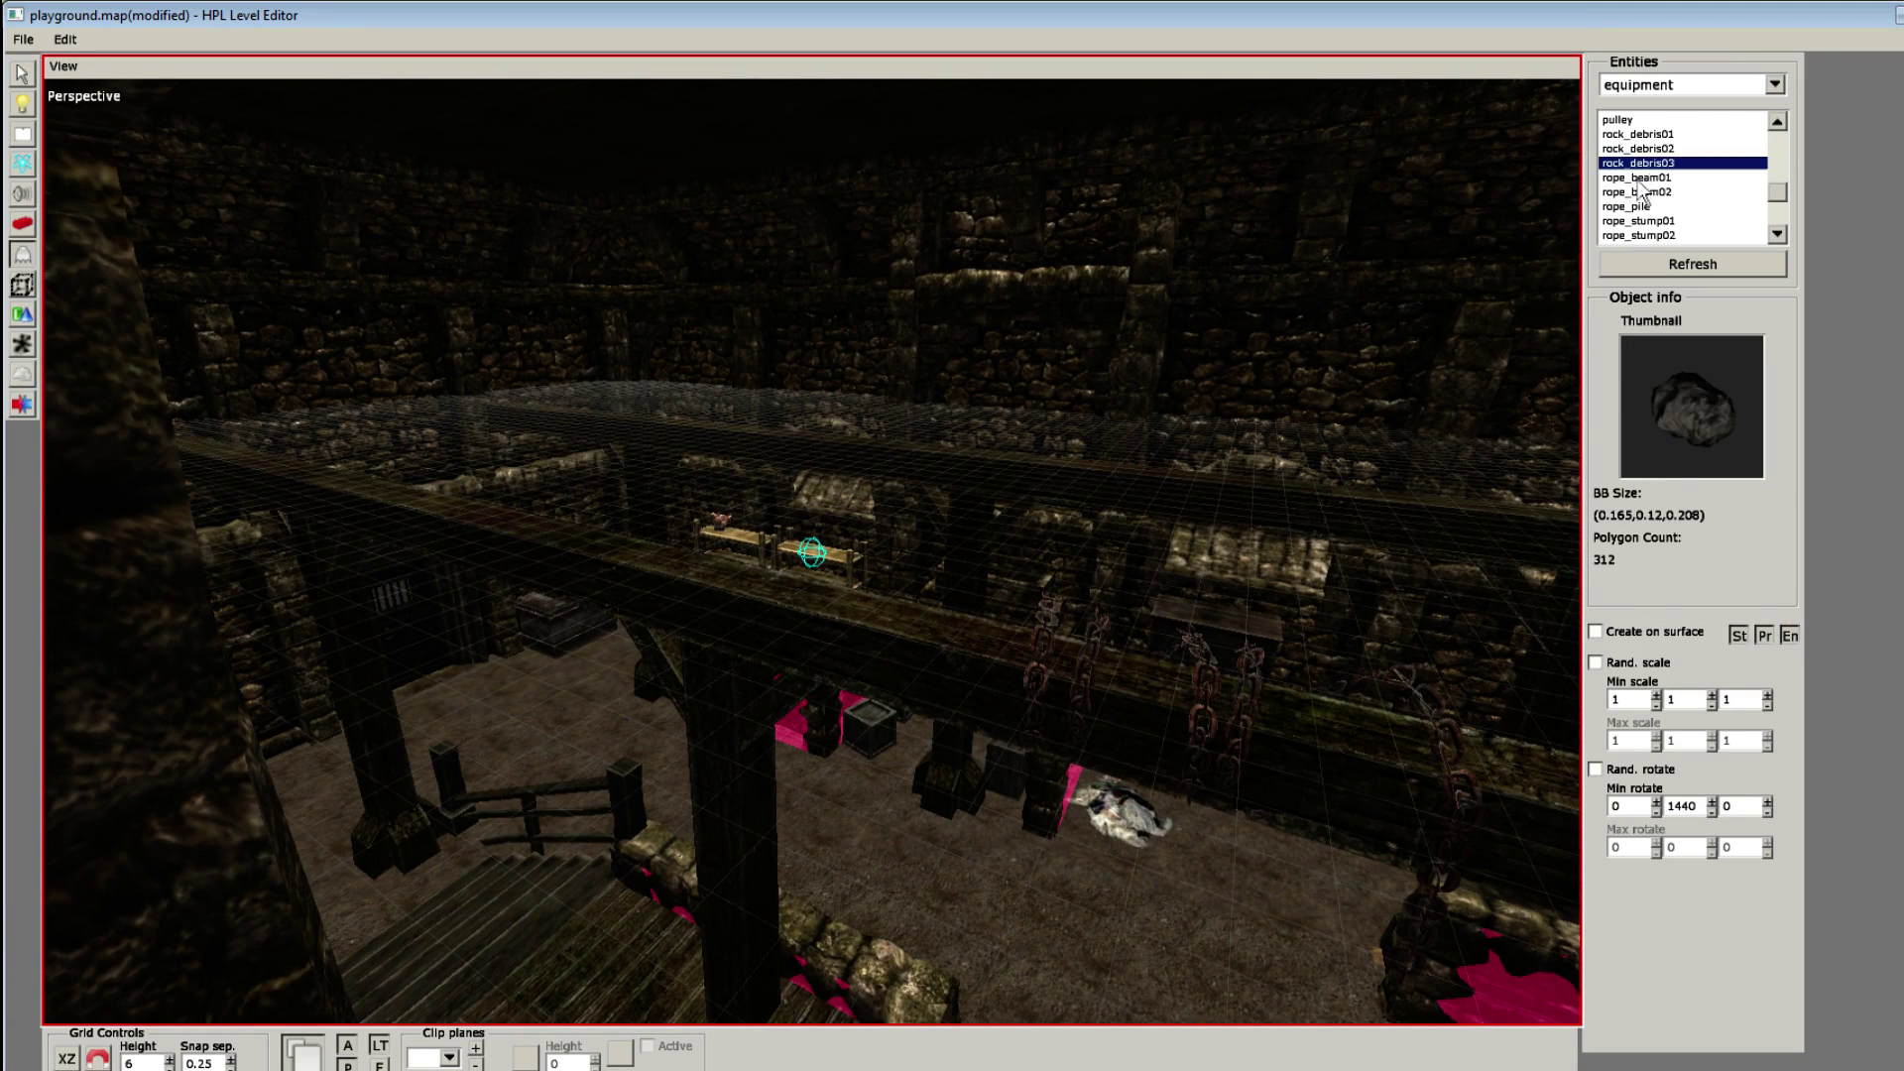
click(1636, 177)
middle_drag(1402, 265, 796, 616)
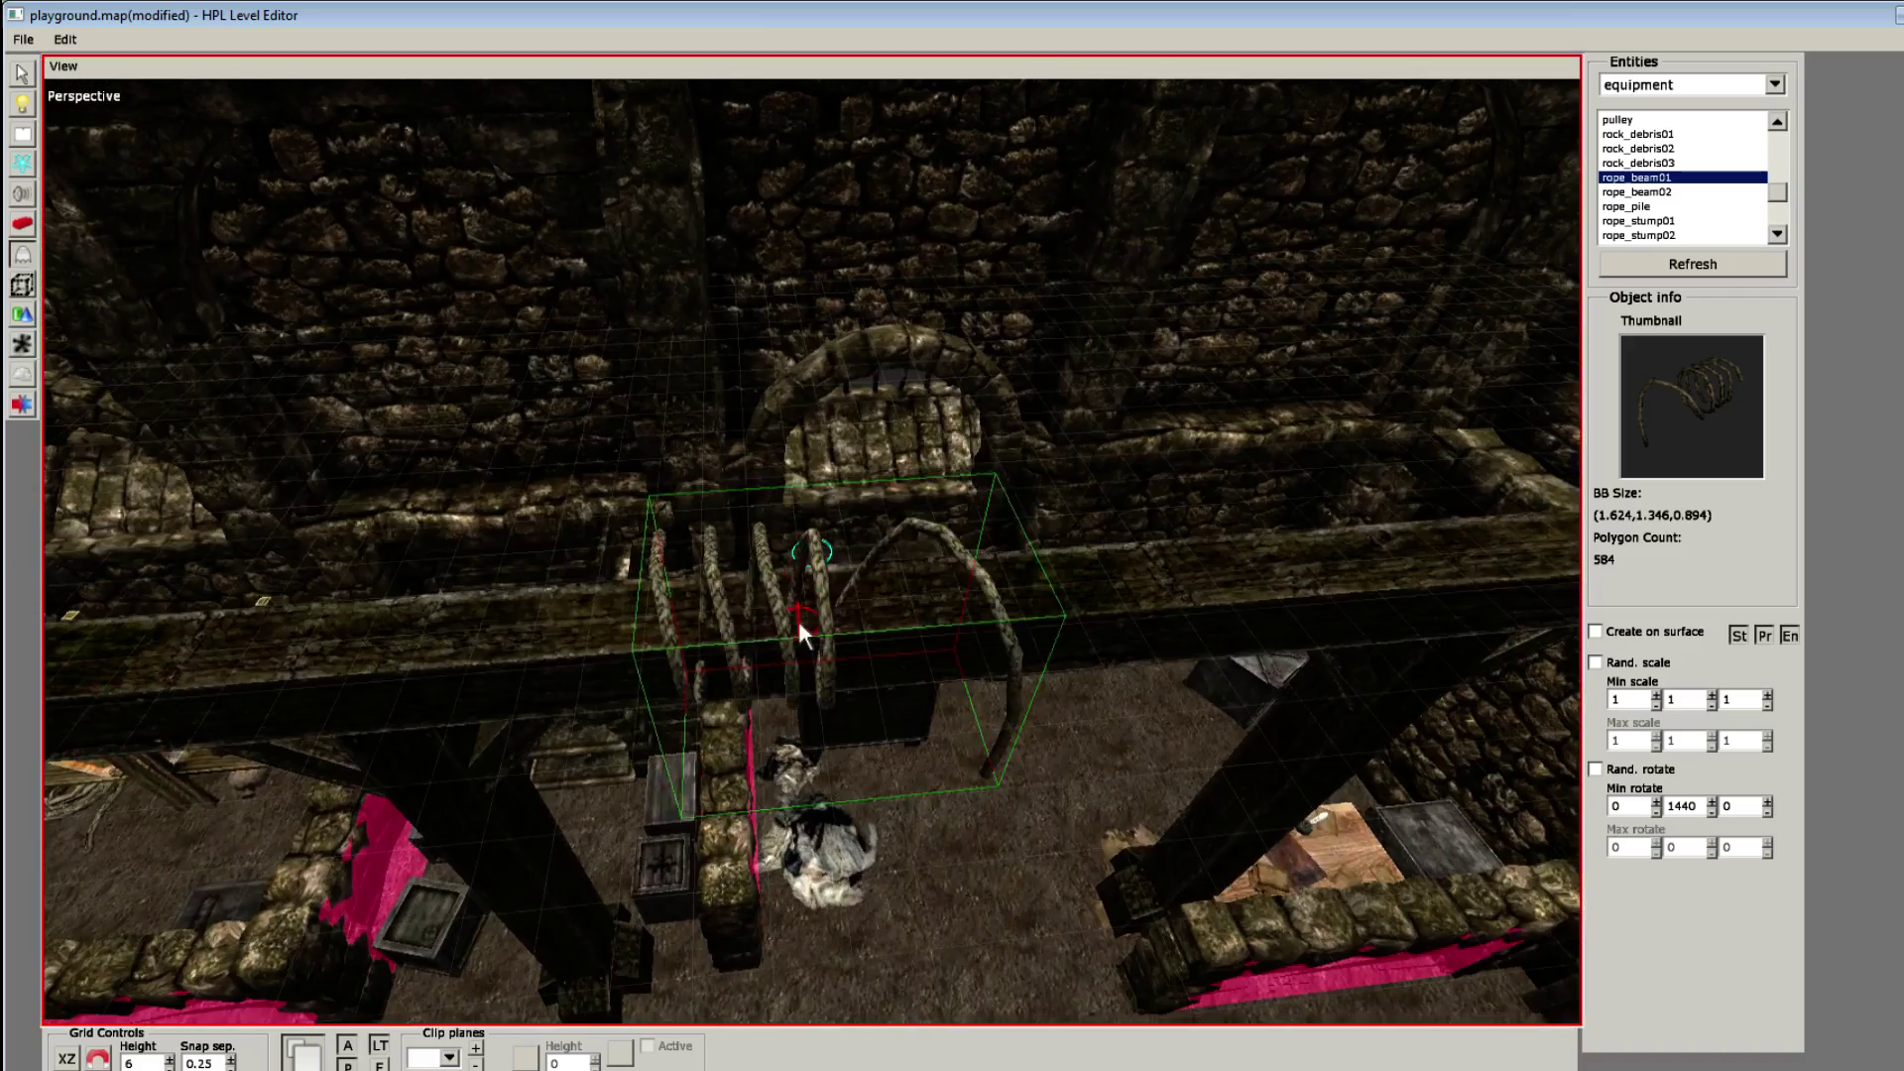
click(348, 585)
middle_drag(348, 586, 657, 540)
Step: Lower the coiled rope onto the ceiling beam to about Y 5.466
key(1)
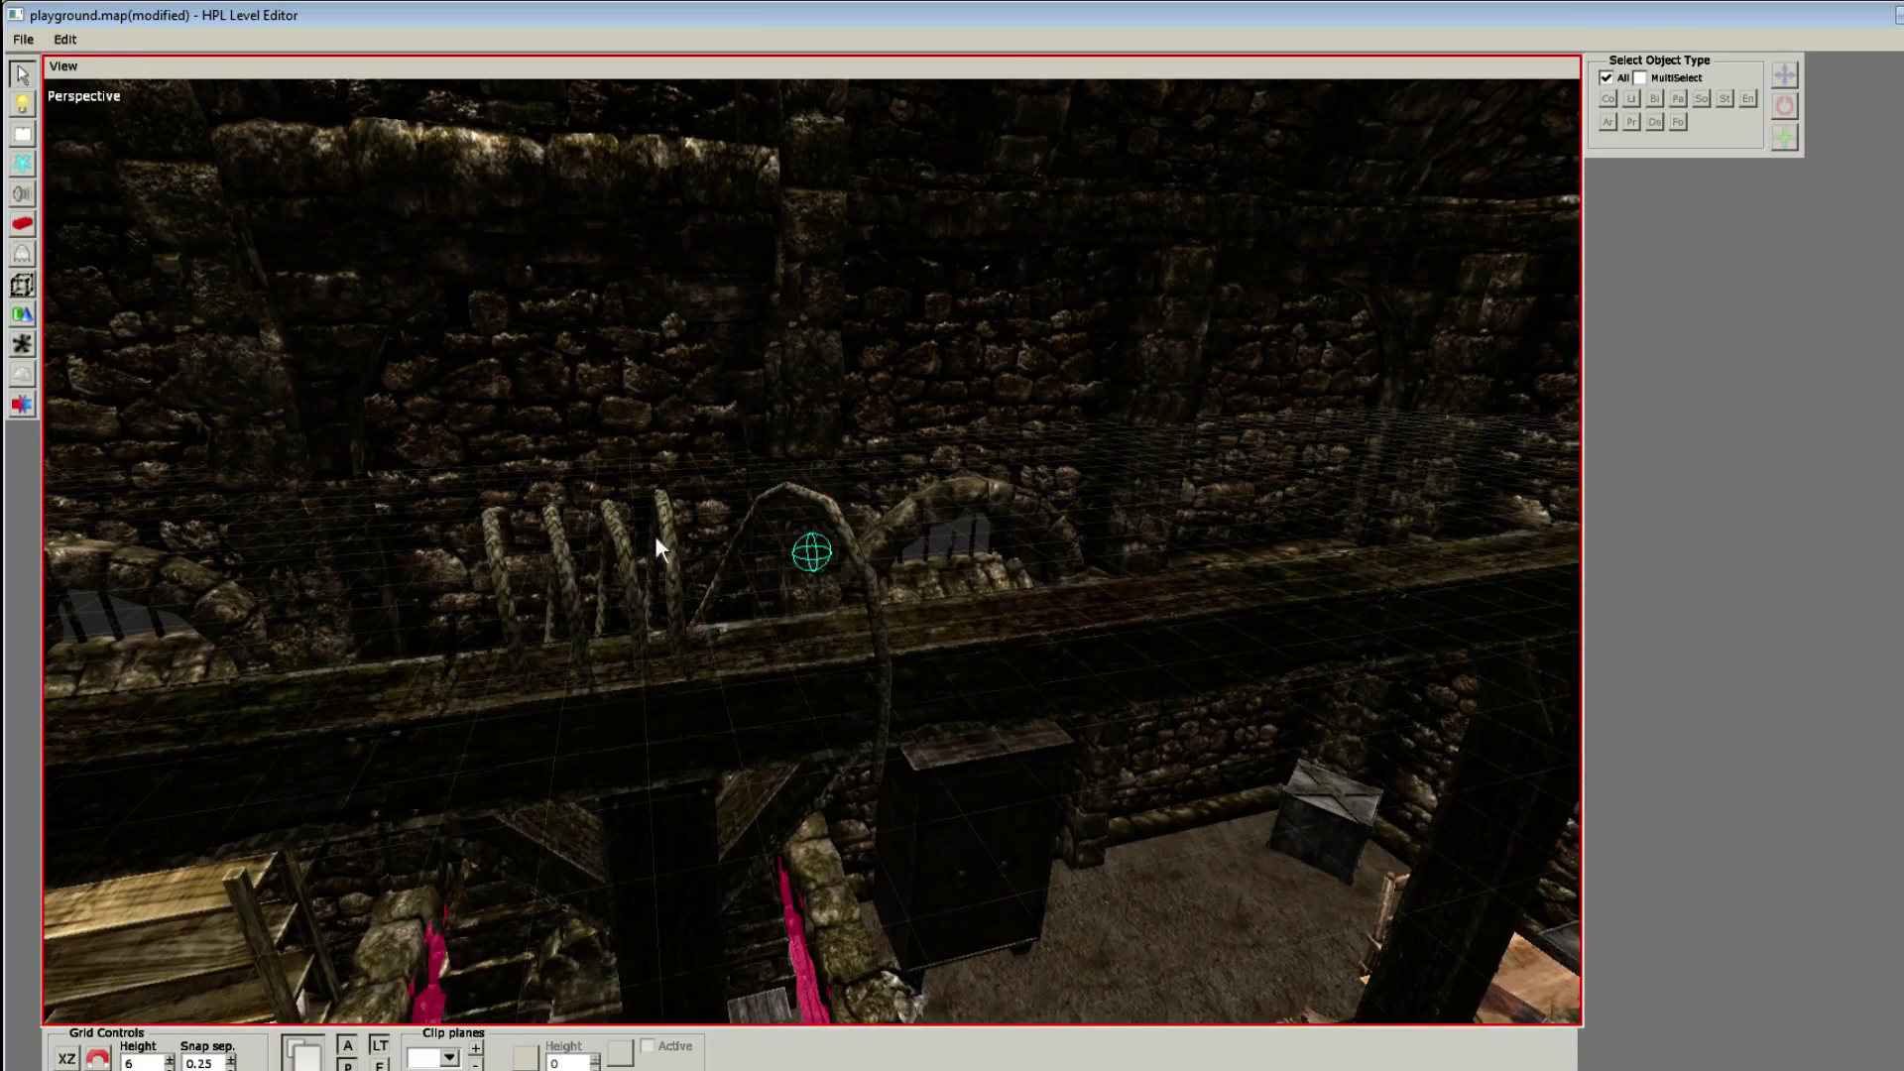
click(654, 543)
drag(654, 426, 633, 569)
middle_drag(653, 665, 940, 640)
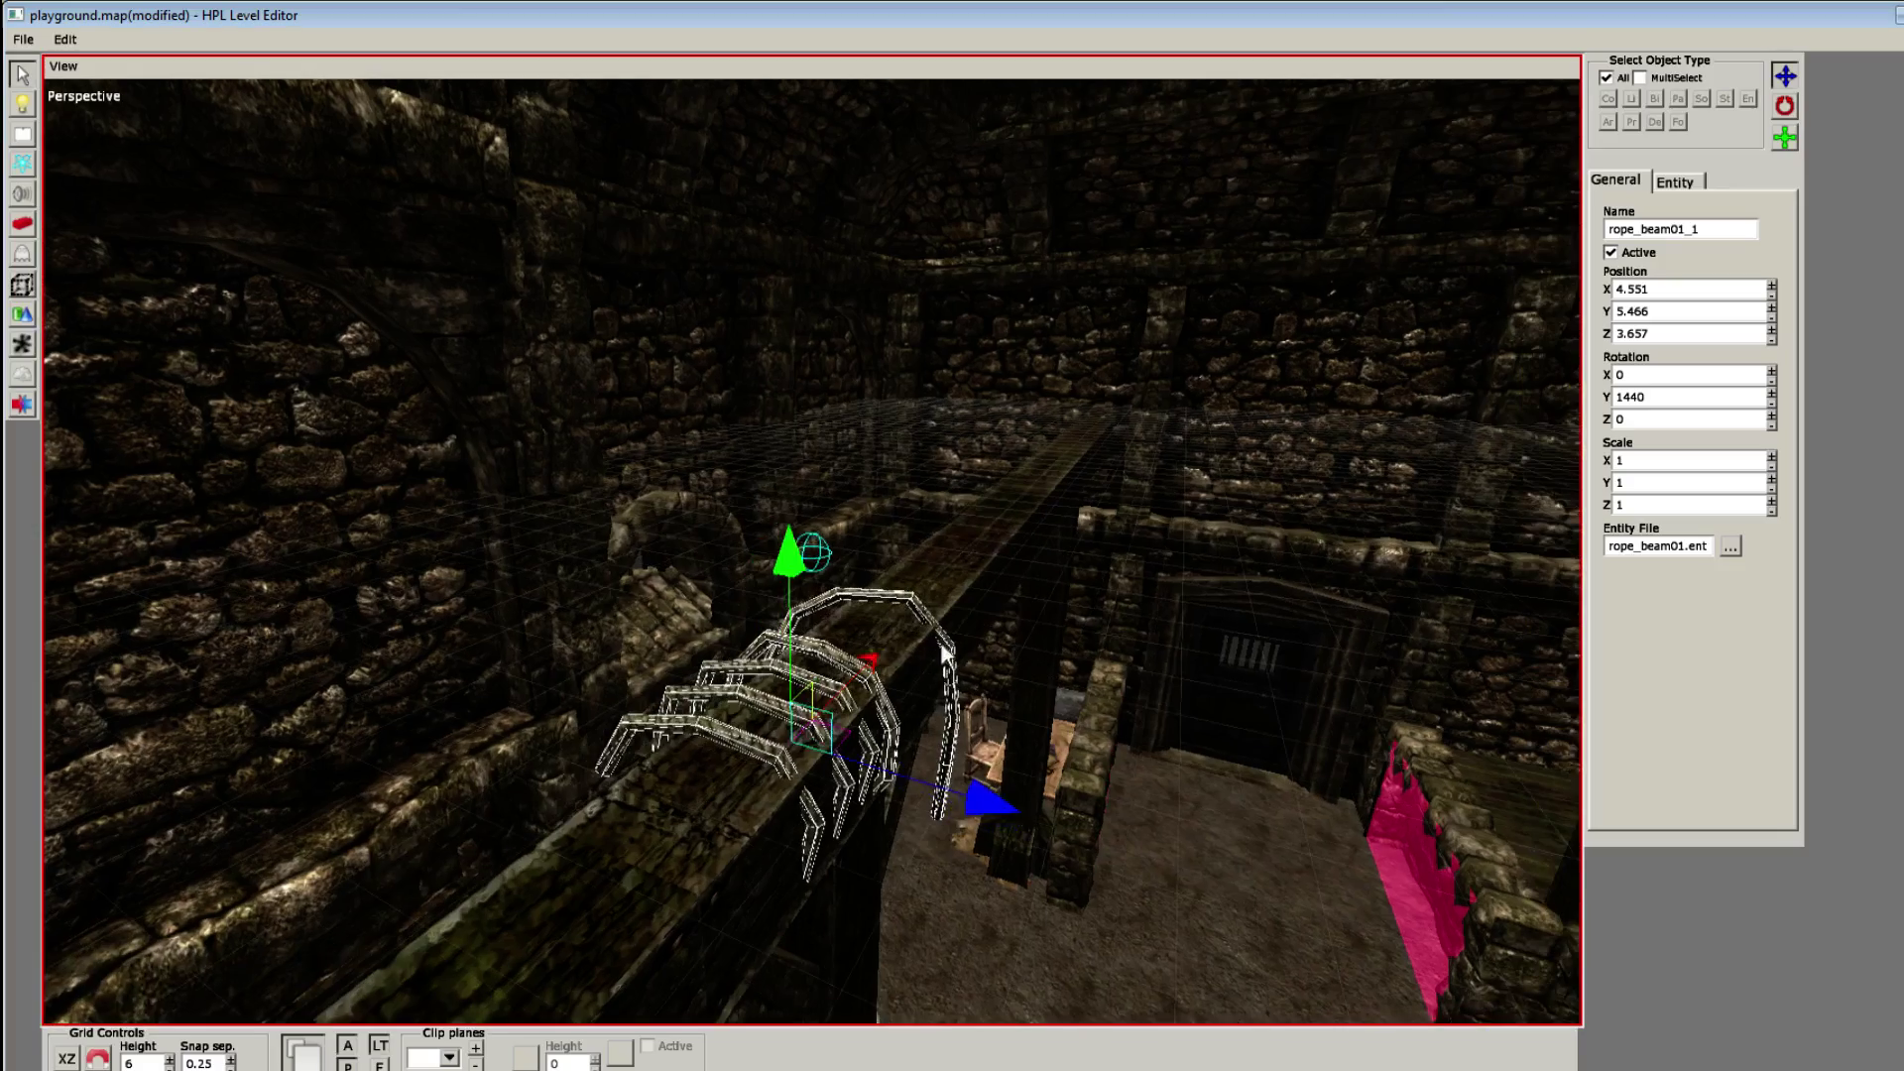
Step: Slide the coiled rope along the beam to about X 6.292 and scale it uniformly to about 1.125
drag(781, 747, 819, 741)
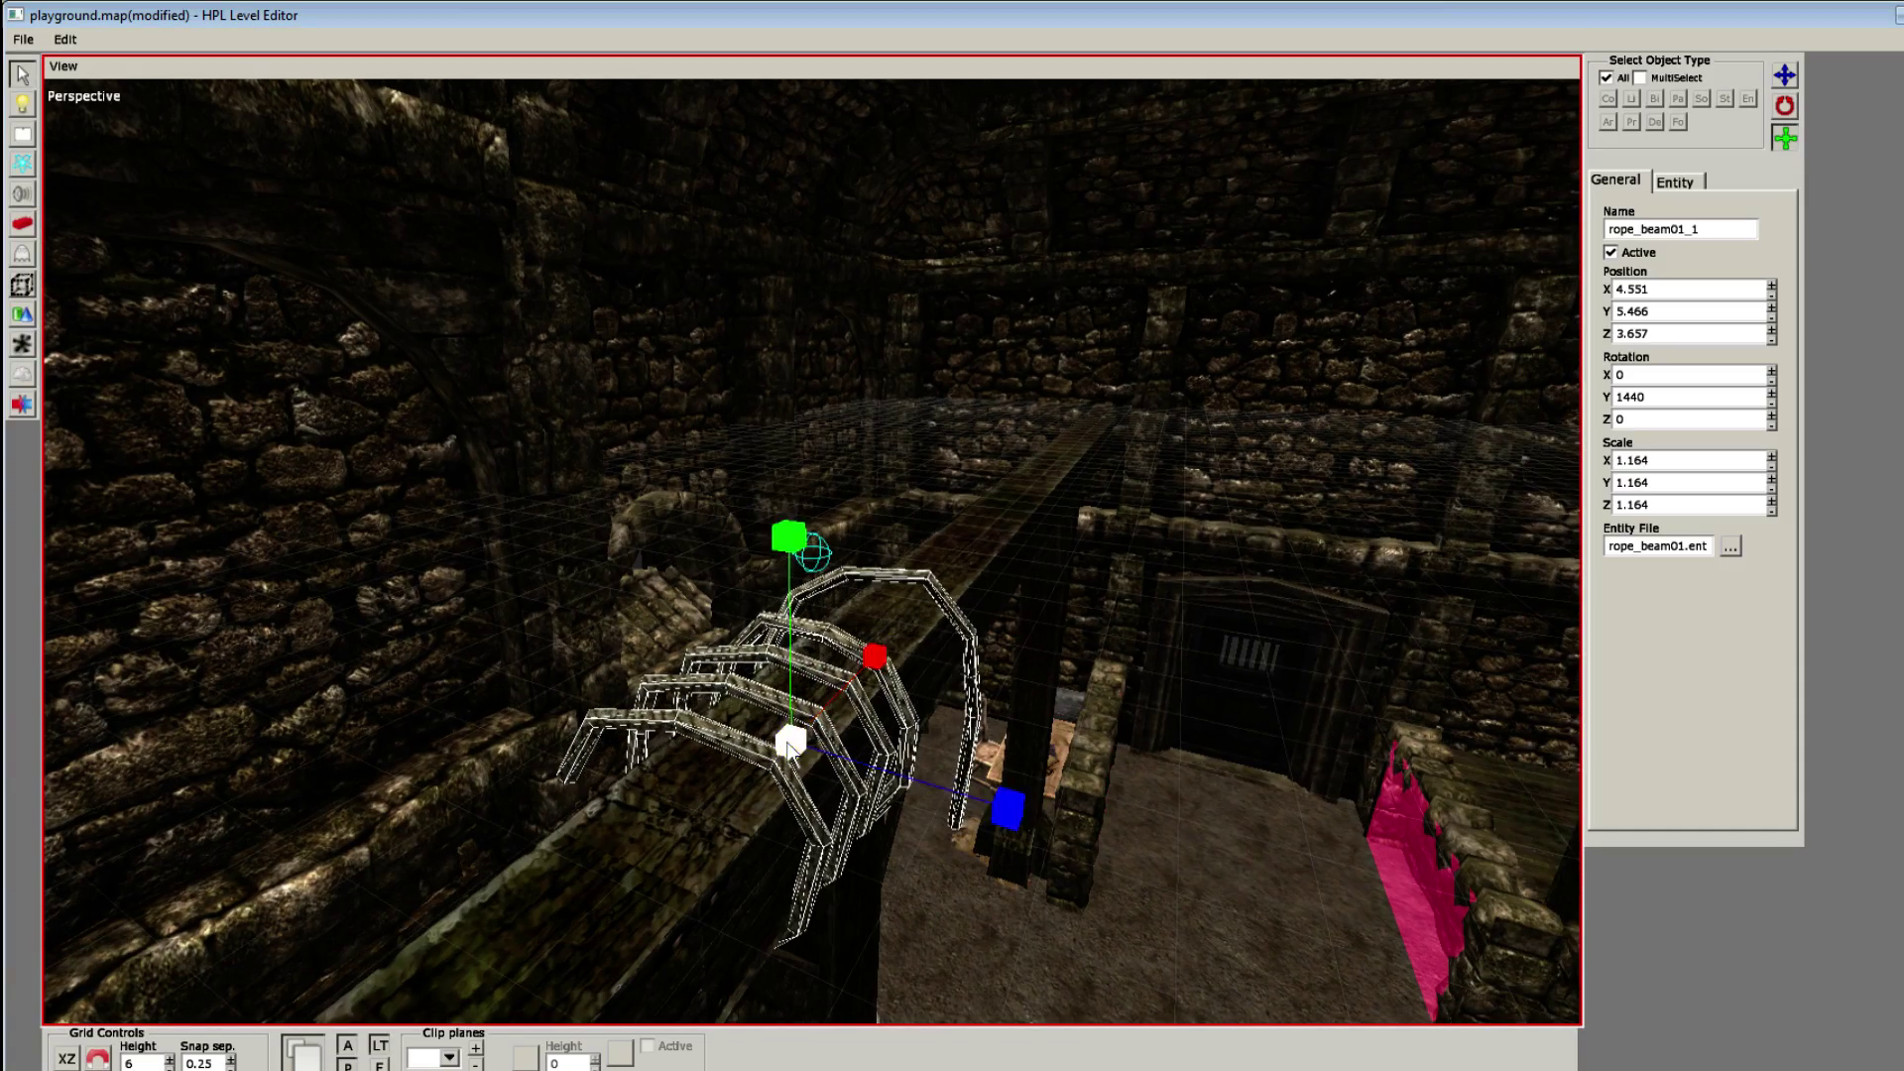
key(q)
middle_drag(815, 742, 609, 631)
drag(847, 655, 1180, 659)
key(e)
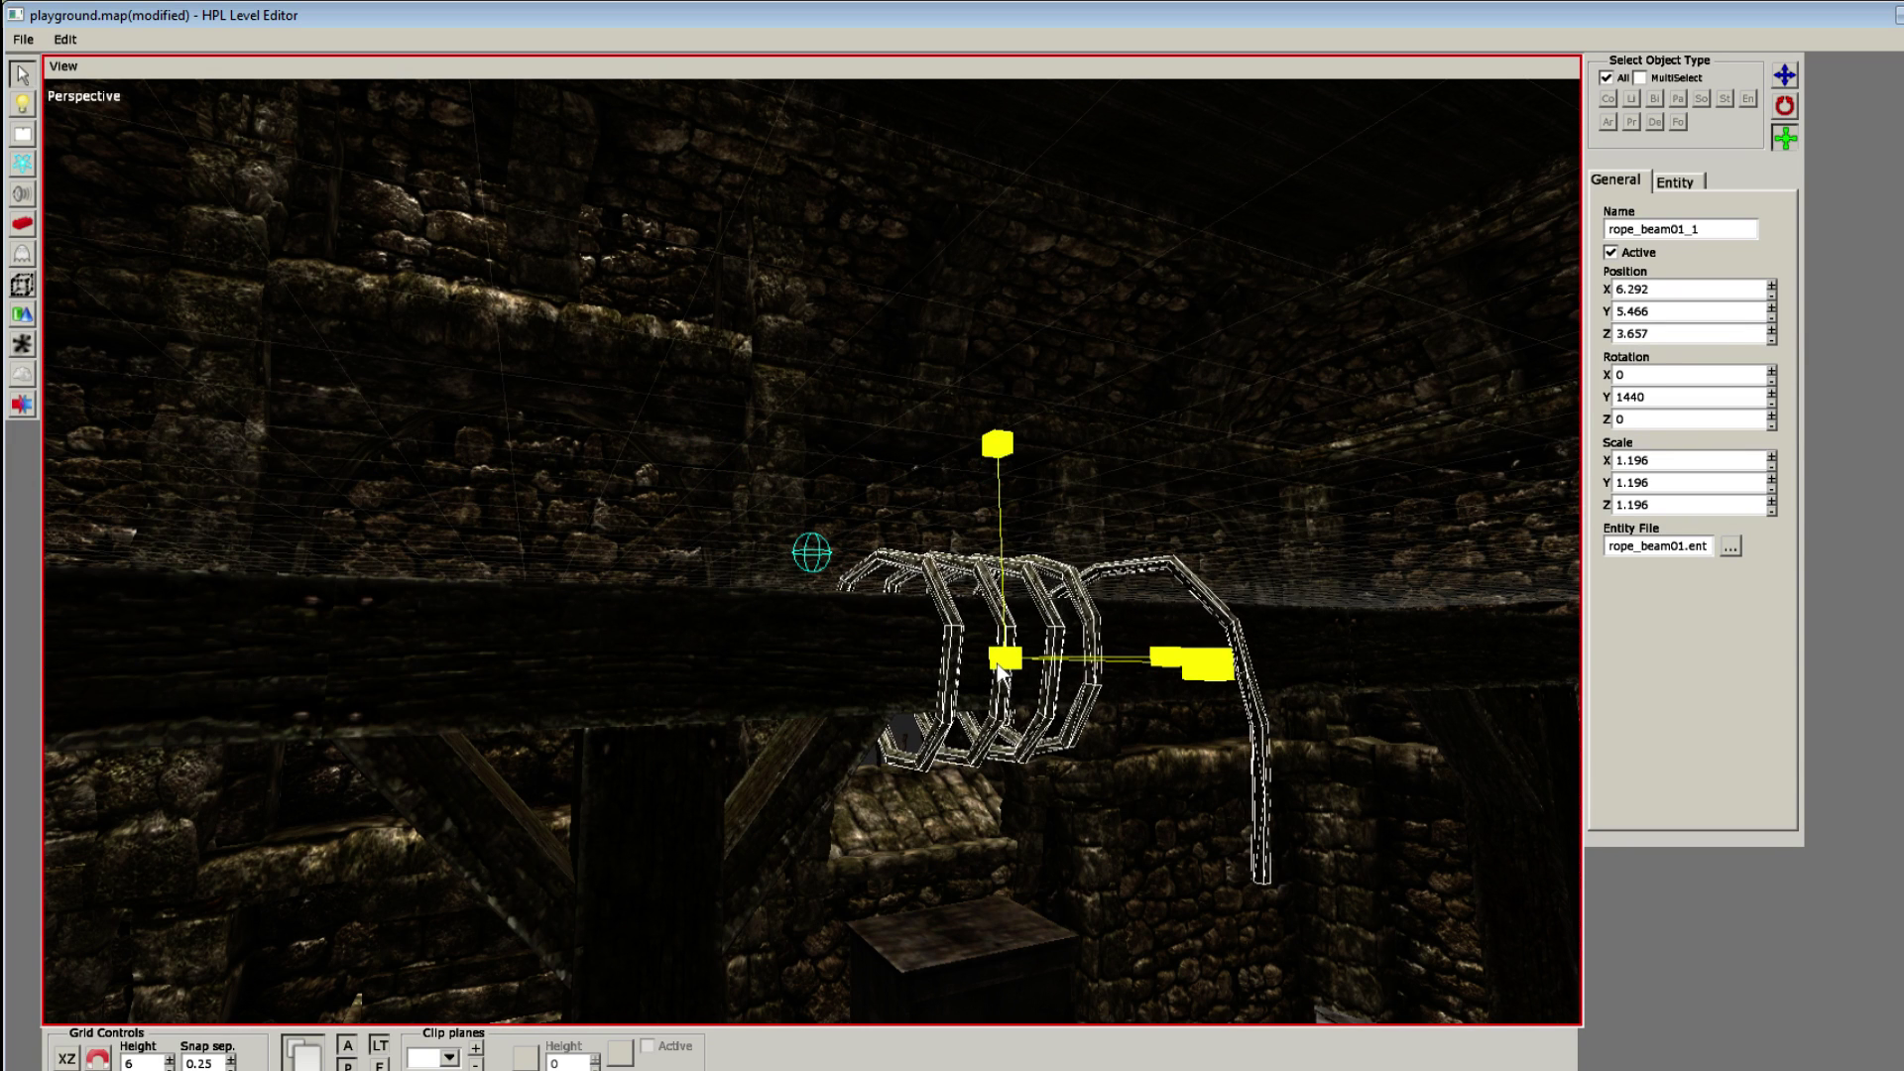
mouse_move(1005, 656)
mouse_down()
mouse_move(997, 673)
mouse_move(1001, 656)
mouse_up()
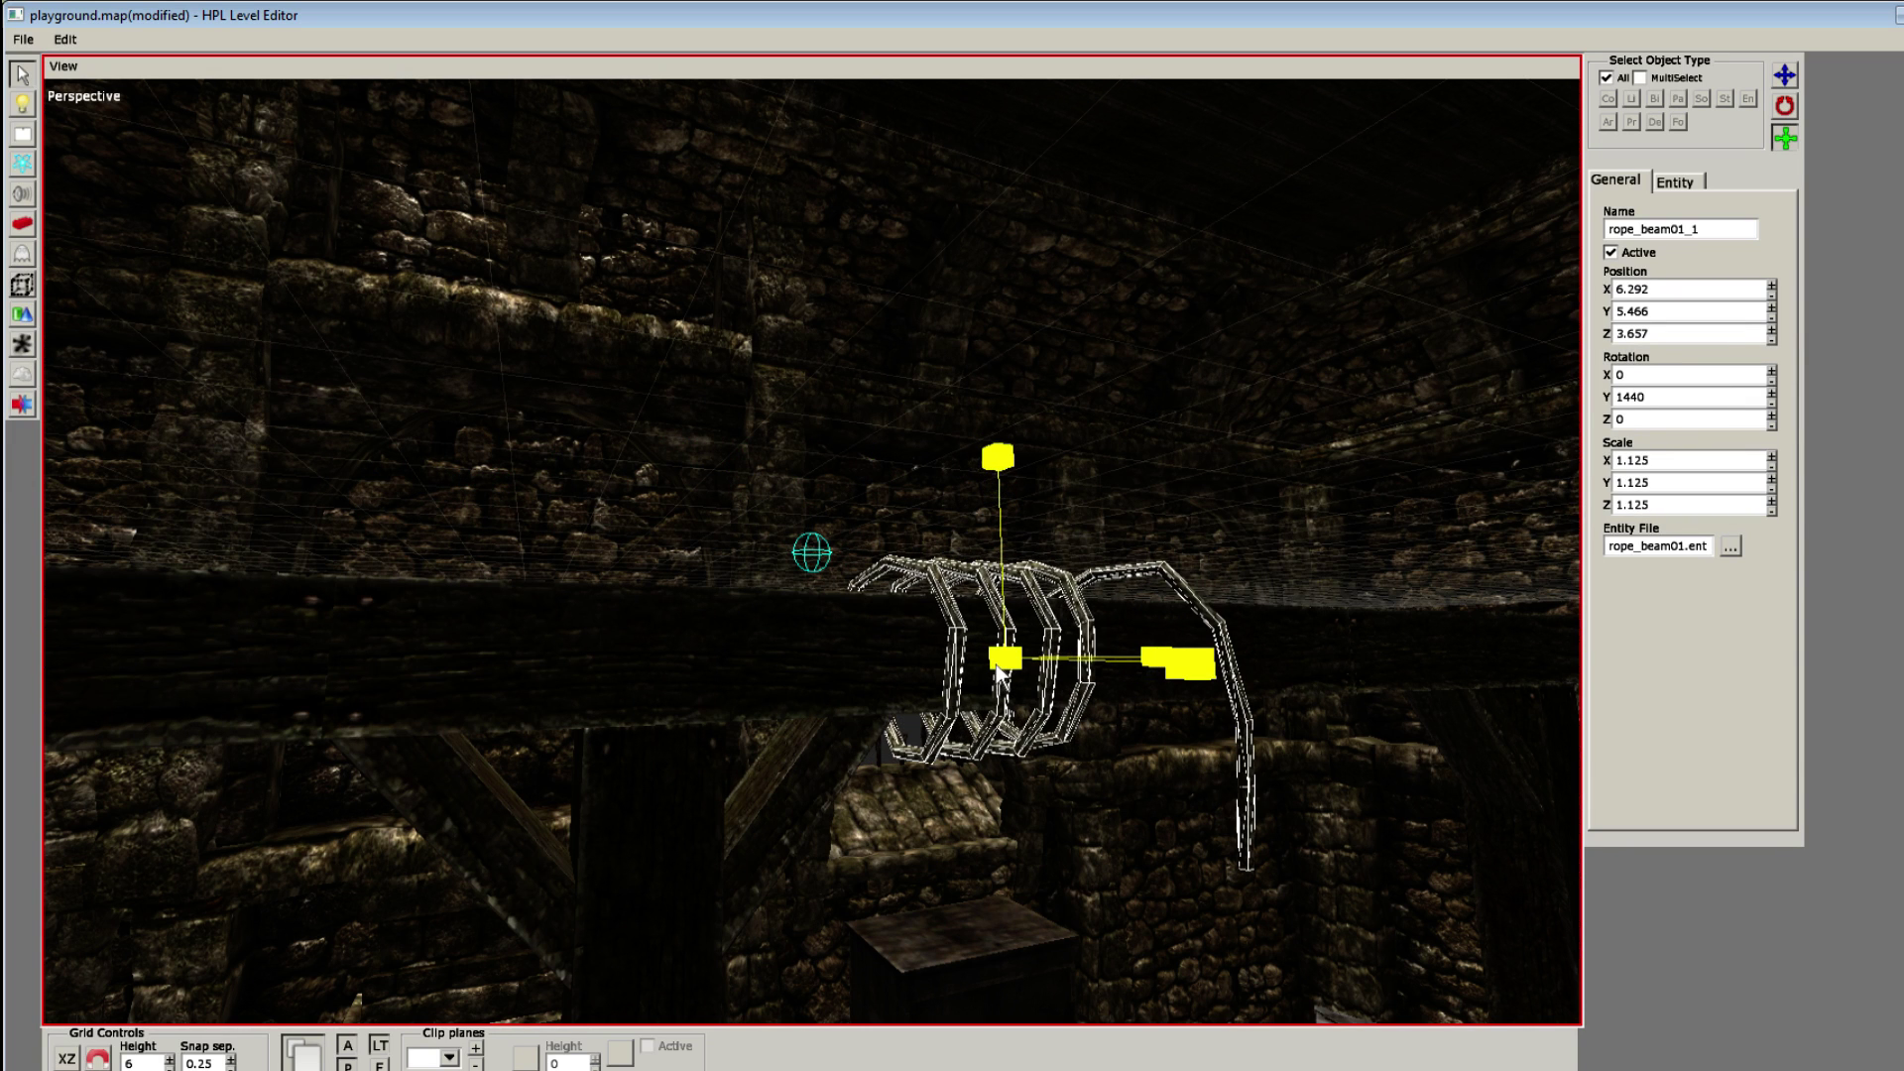
click(684, 640)
Step: Place a rope_beam02 entity near the end of the same ceiling beam, above the desk
key(7)
click(1651, 192)
alt+drag(694, 695, 1016, 695)
middle_drag(1015, 700, 865, 466)
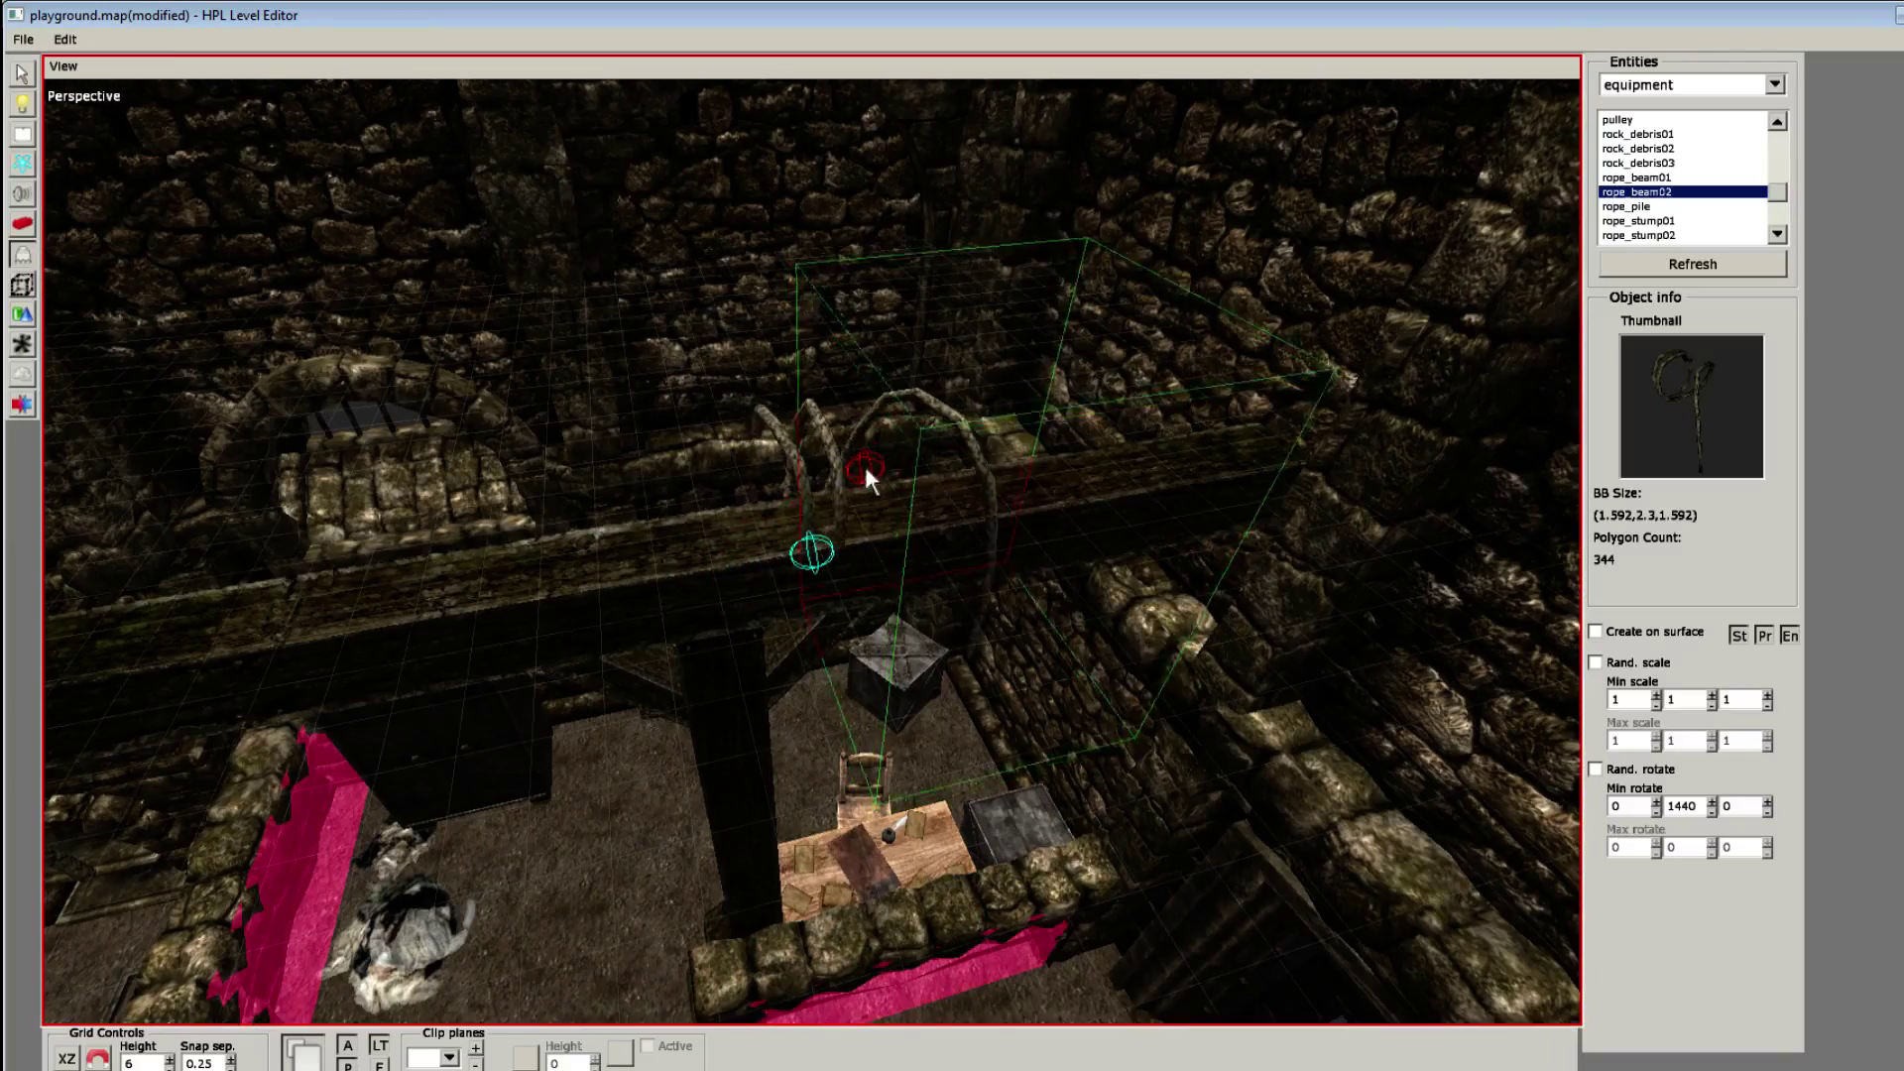
Step: Fit the second rope around the beam at about X 11.472, Y 5.502, and save the map
key(1)
click(879, 447)
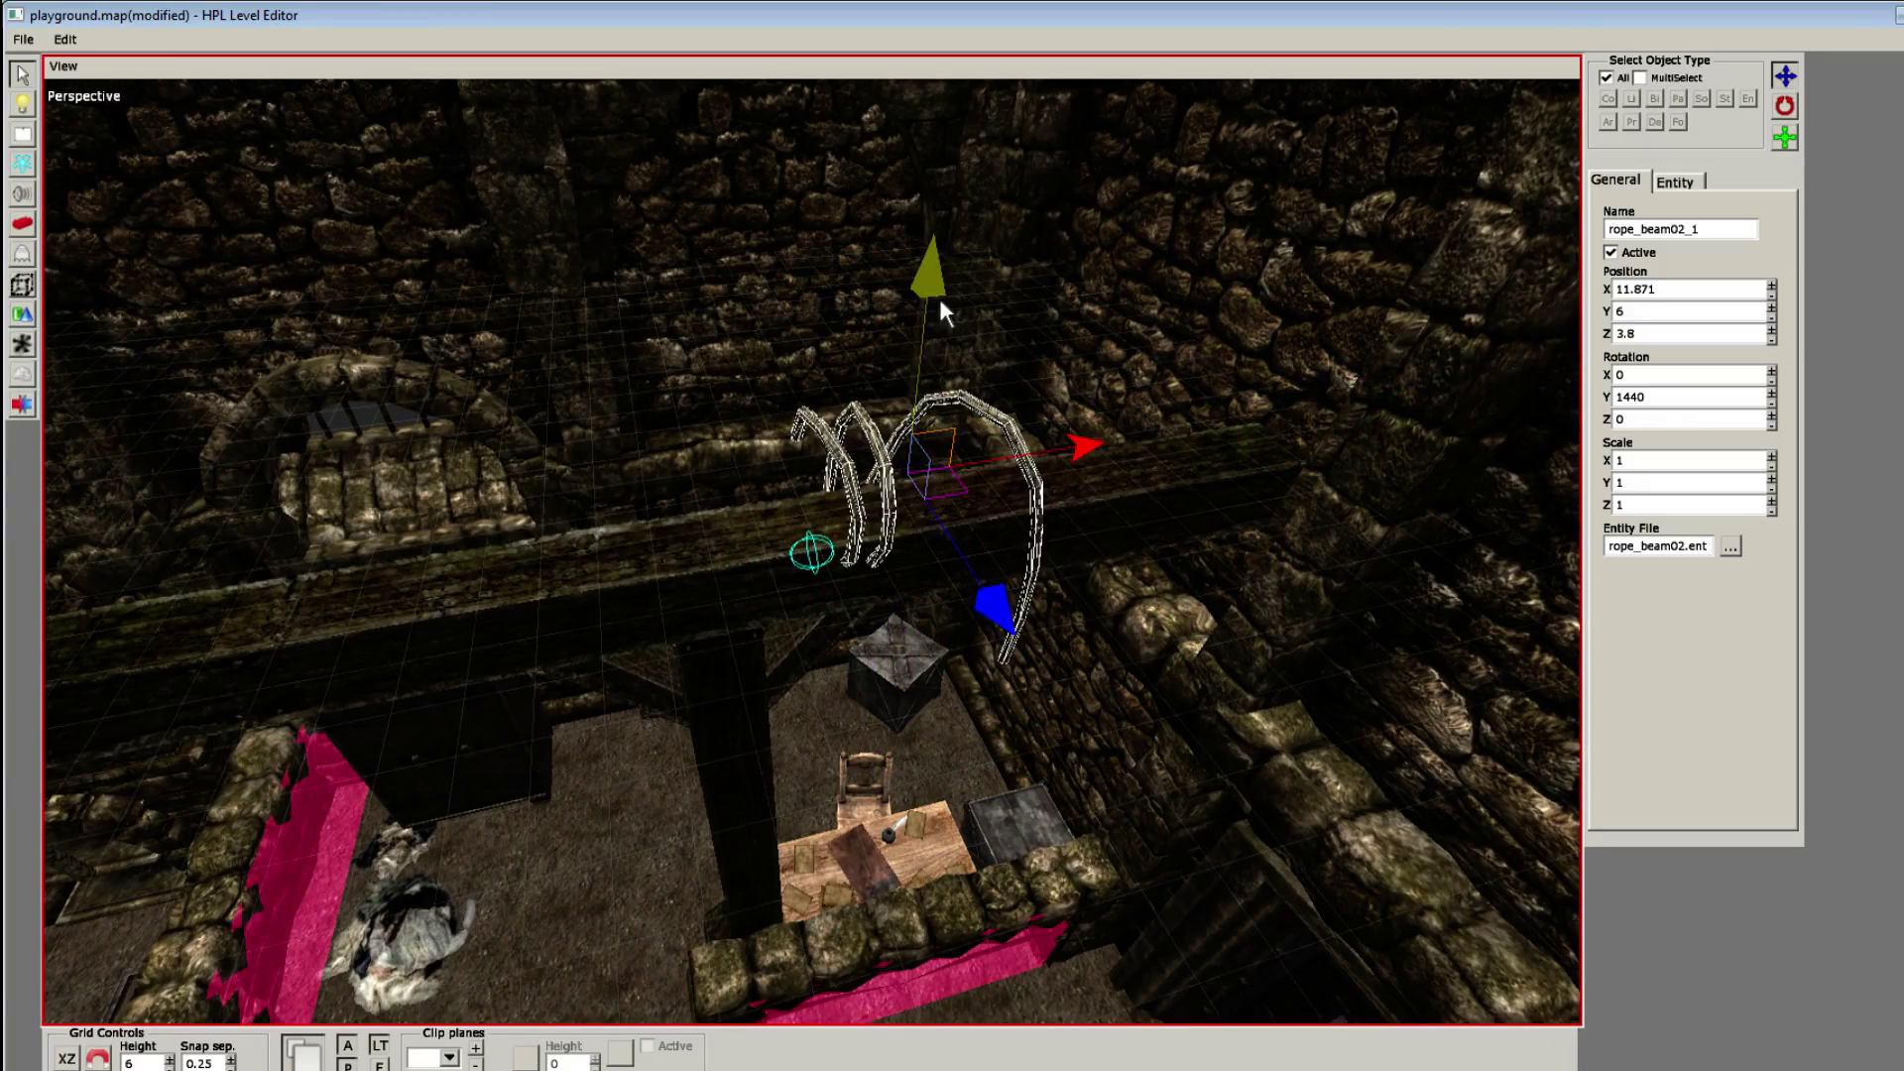
drag(938, 303, 937, 416)
middle_drag(936, 417, 886, 600)
drag(1091, 667, 1041, 643)
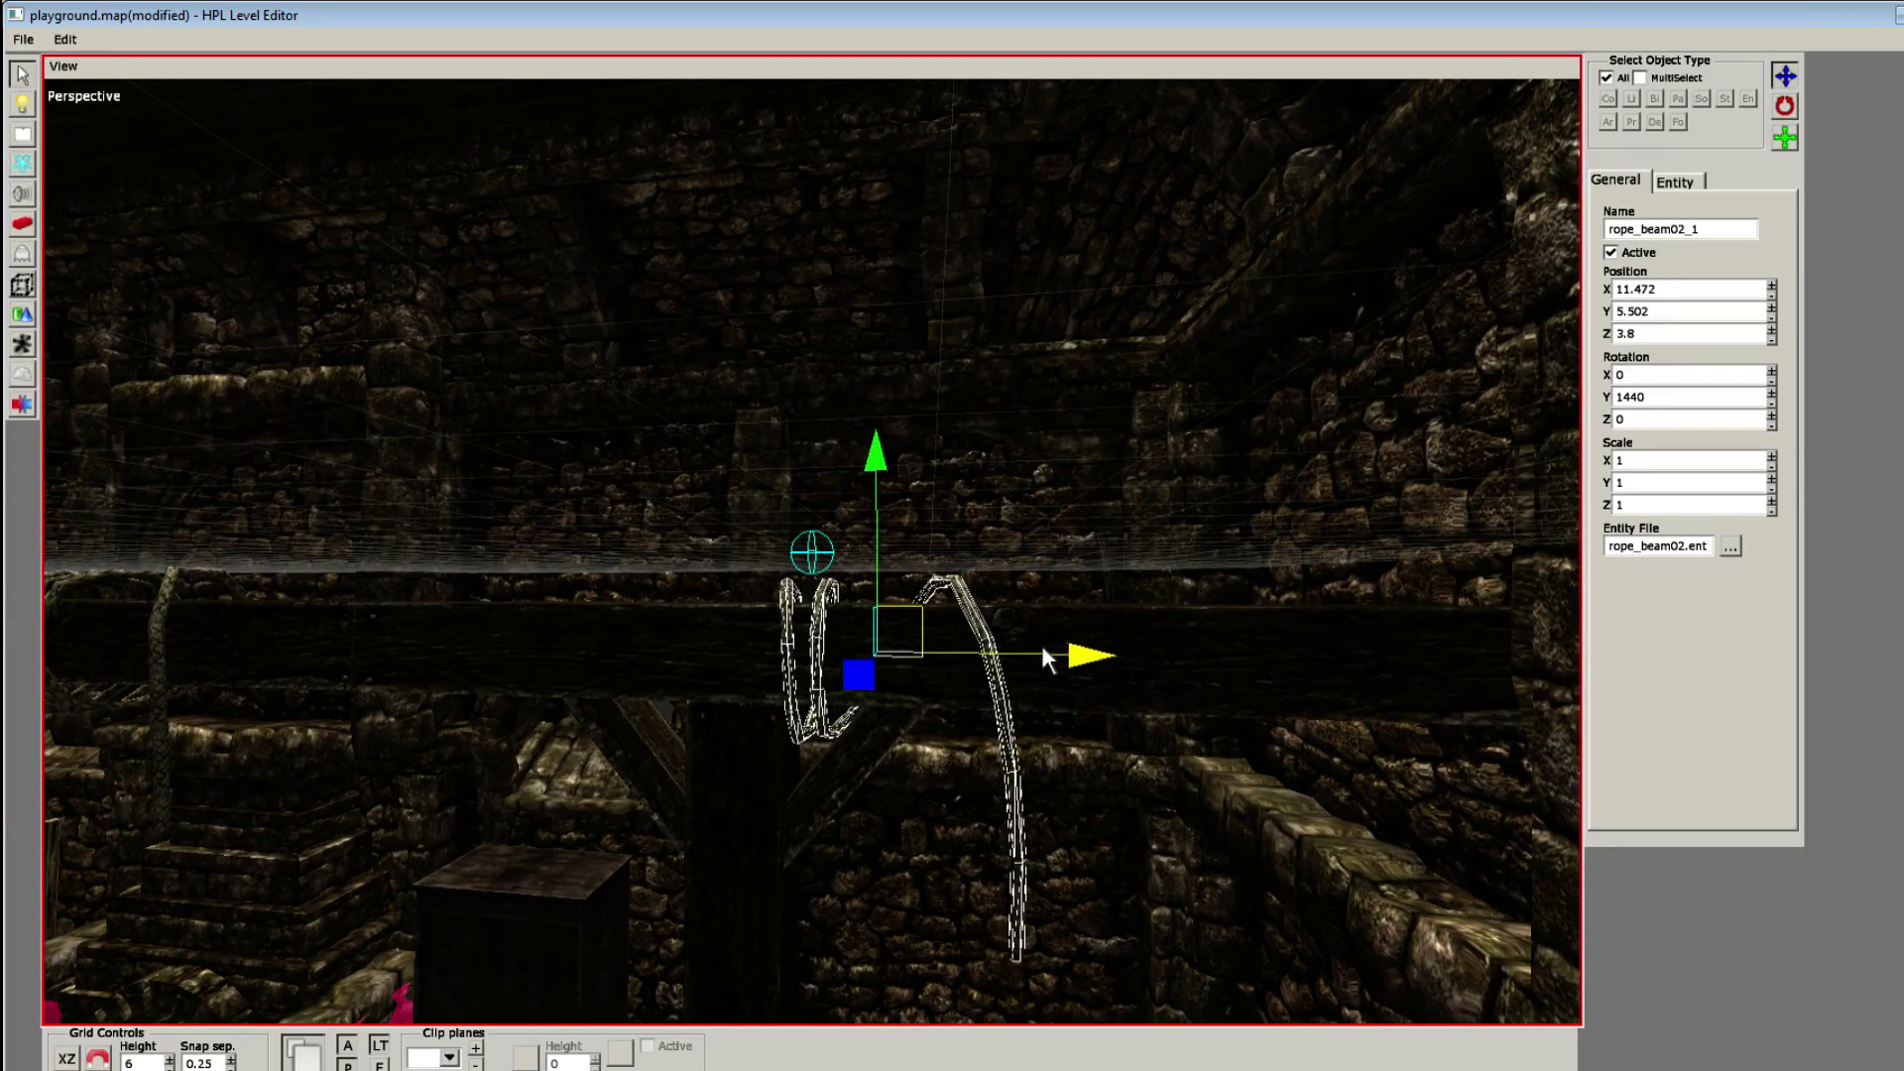
middle_drag(912, 613, 185, 562)
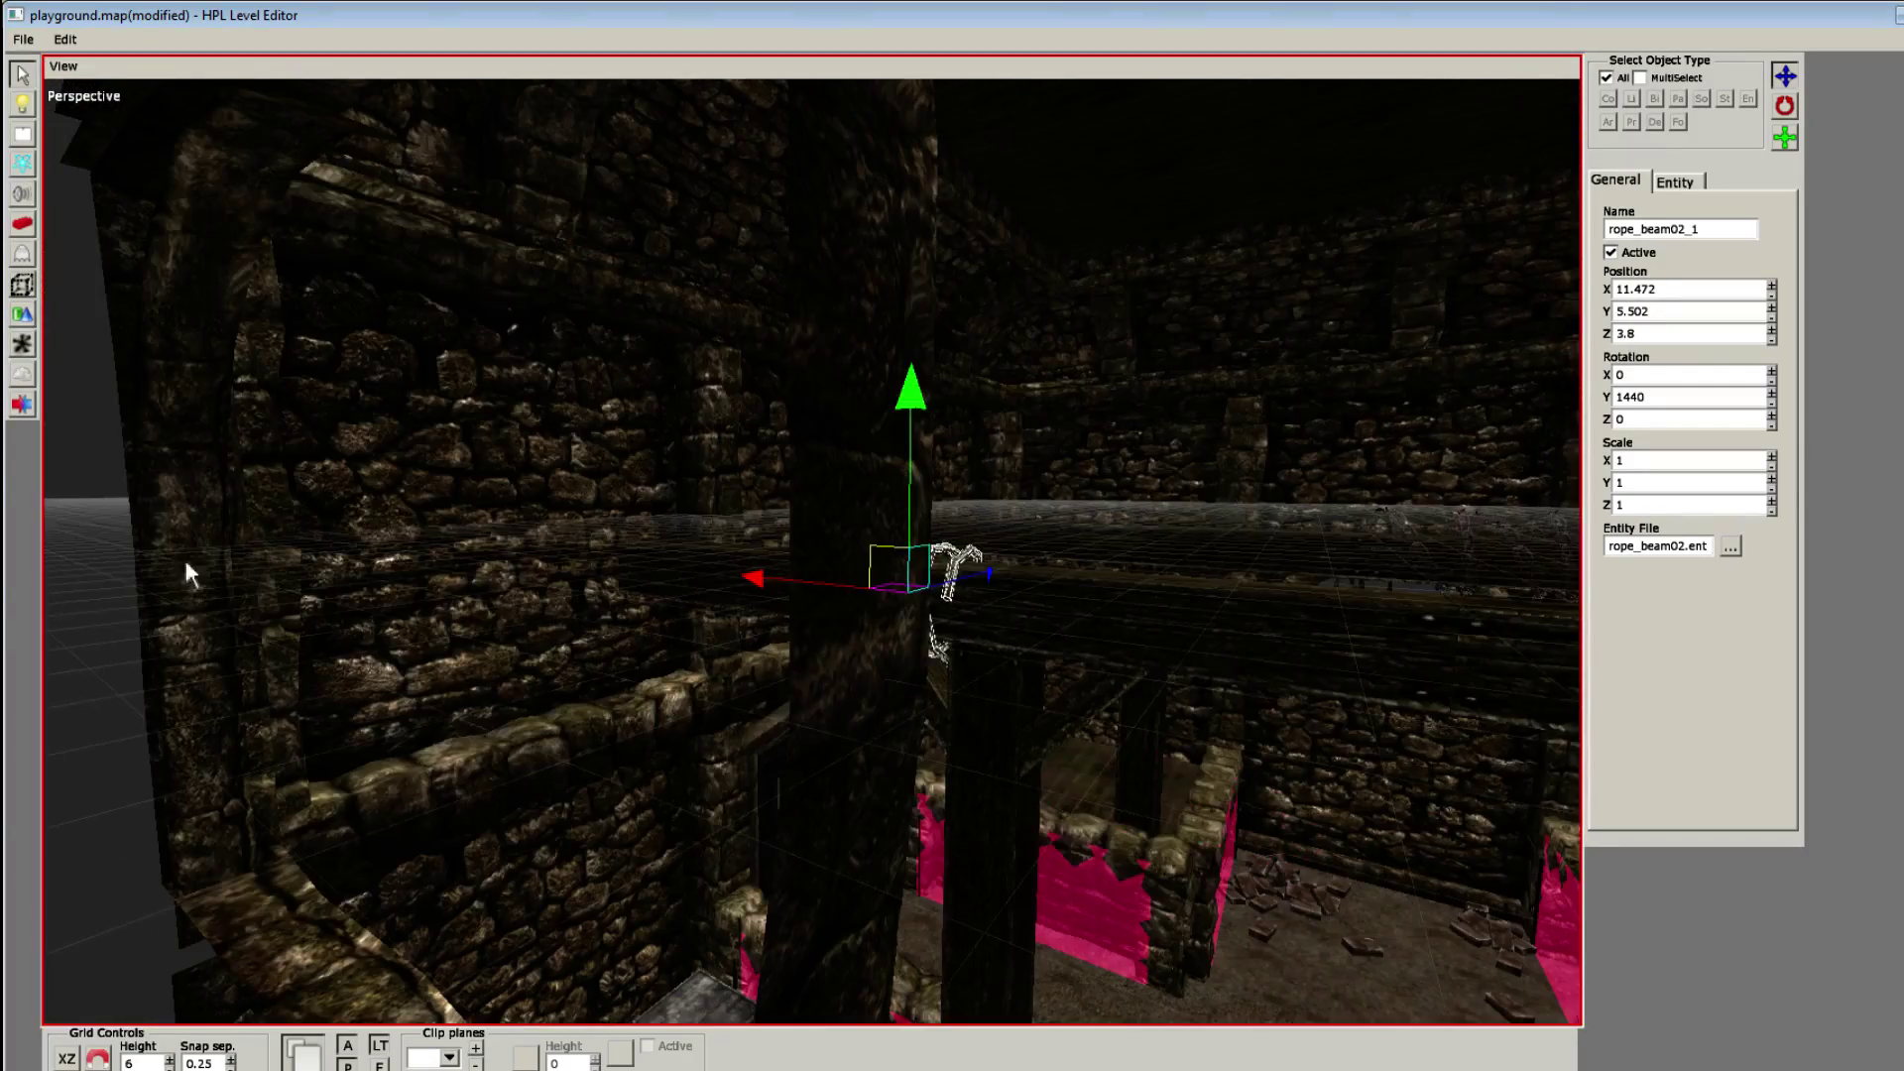
click(230, 463)
scroll(230, 462, up, 4)
middle_drag(230, 462, 927, 570)
key(ctrl+s)
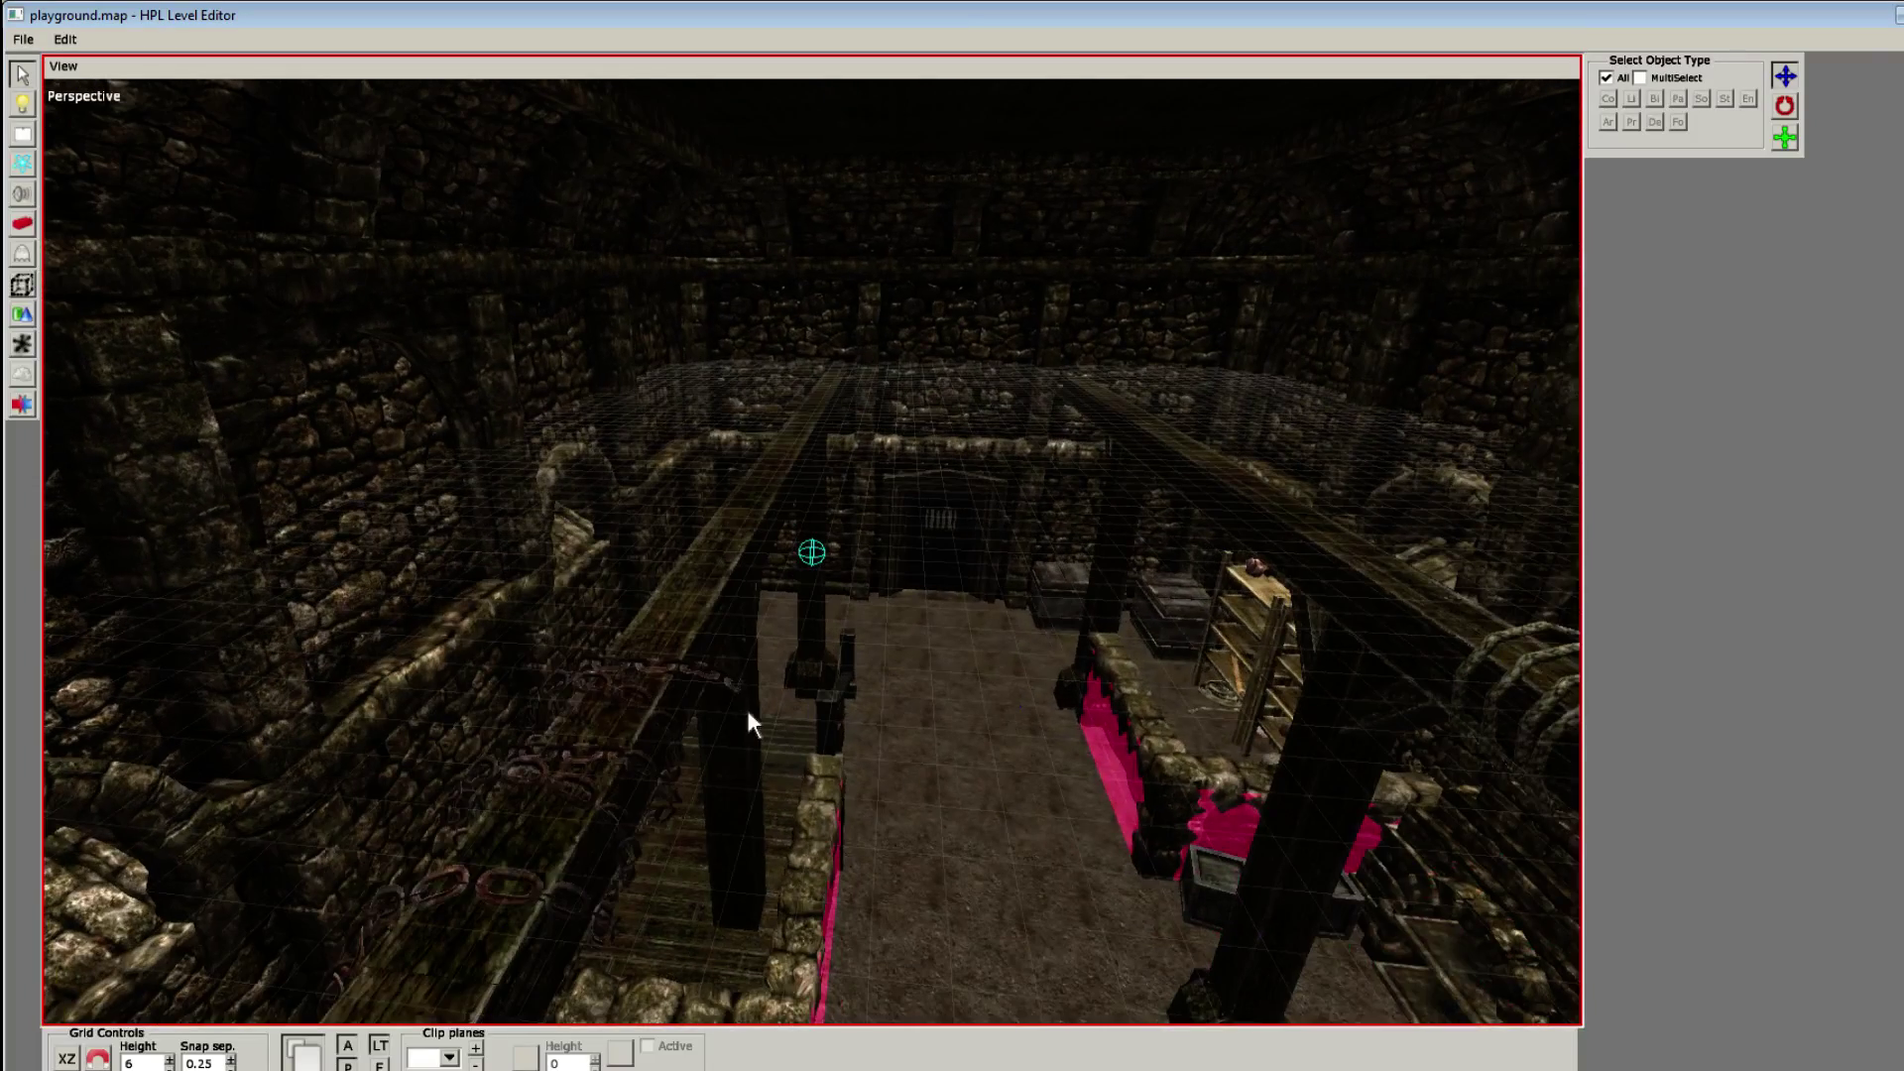
Step: Delete the chain from its beam and move a duplicate of the coiled rope_beam01 rope across to that beam
click(744, 702)
key(Delete)
click(1563, 685)
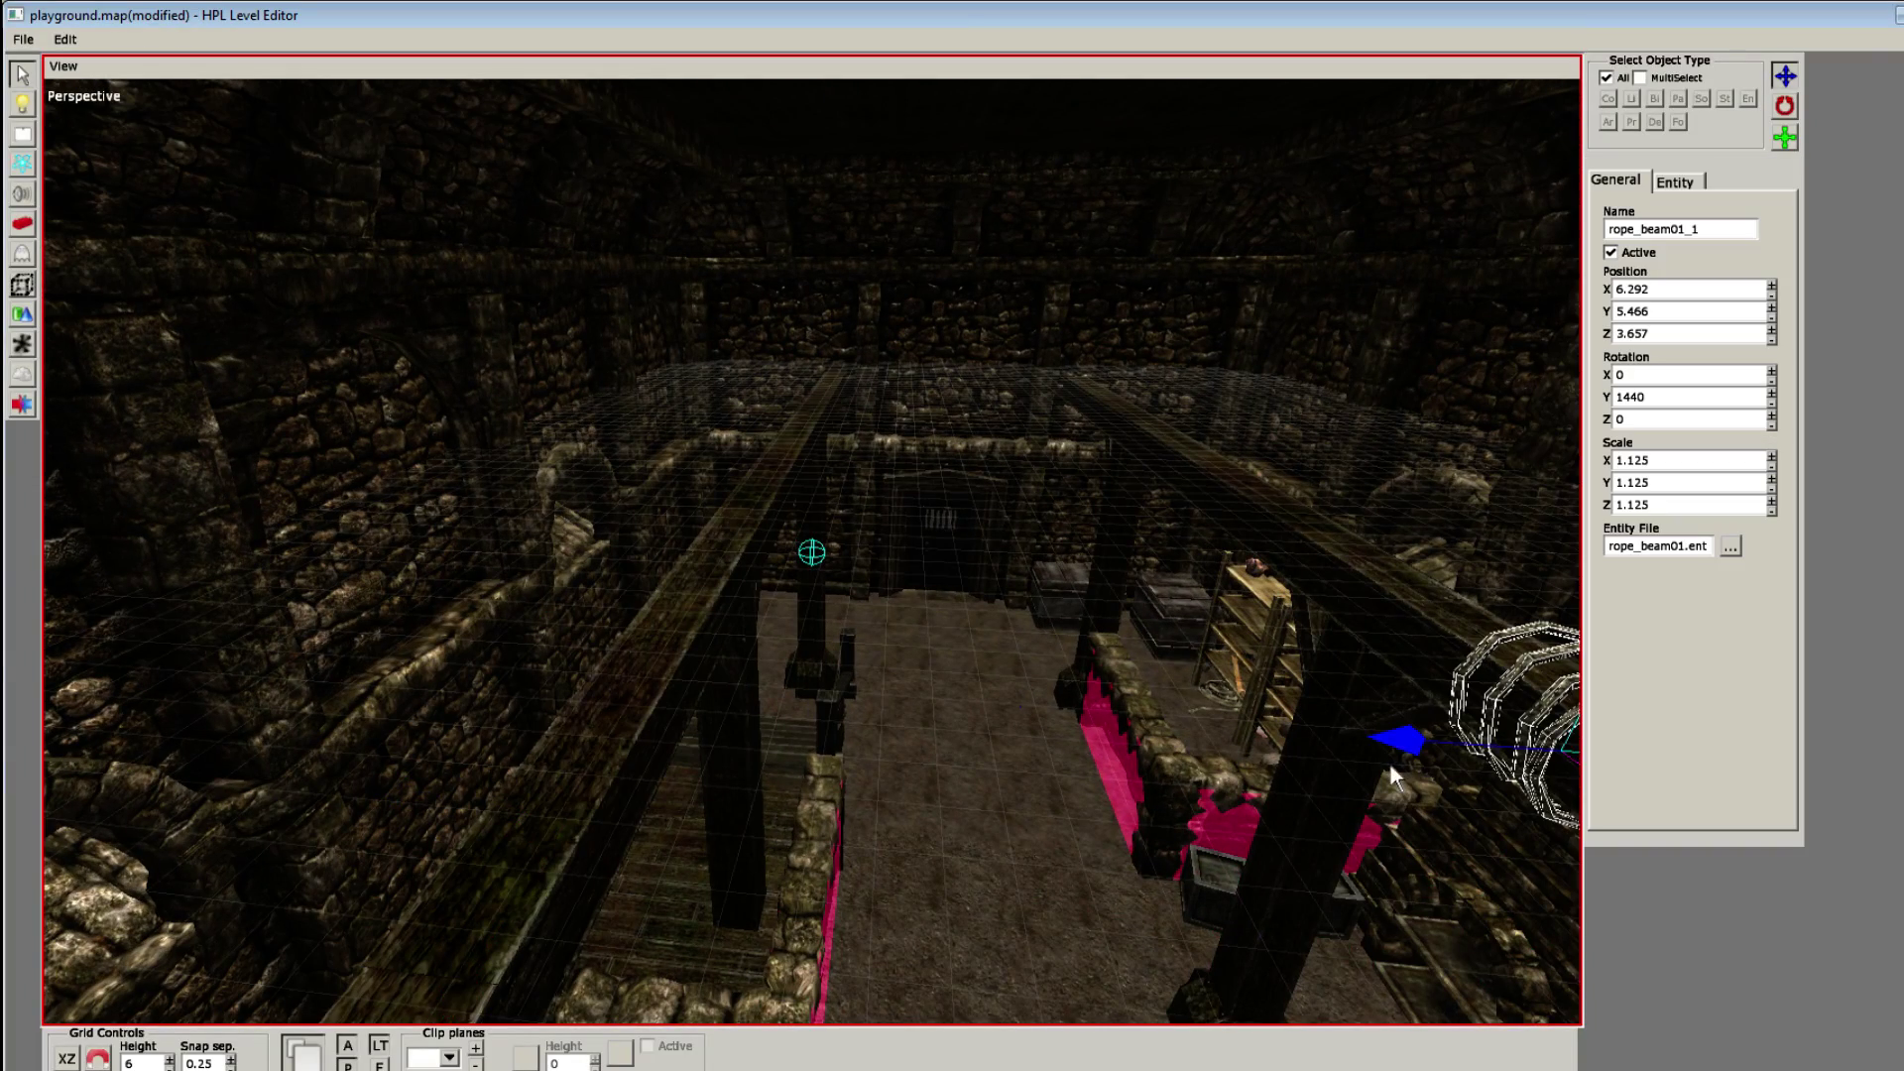
key(ctrl+d)
drag(1393, 744, 391, 672)
drag(687, 864, 1015, 692)
Step: Rotate the duplicated rope on its new beam, clear the selection and save the map
key(w)
middle_drag(991, 688, 371, 586)
drag(375, 605, 987, 627)
middle_drag(987, 626, 437, 623)
middle_drag(761, 647, 241, 751)
click(454, 646)
key(ctrl+s)
middle_drag(454, 646, 635, 526)
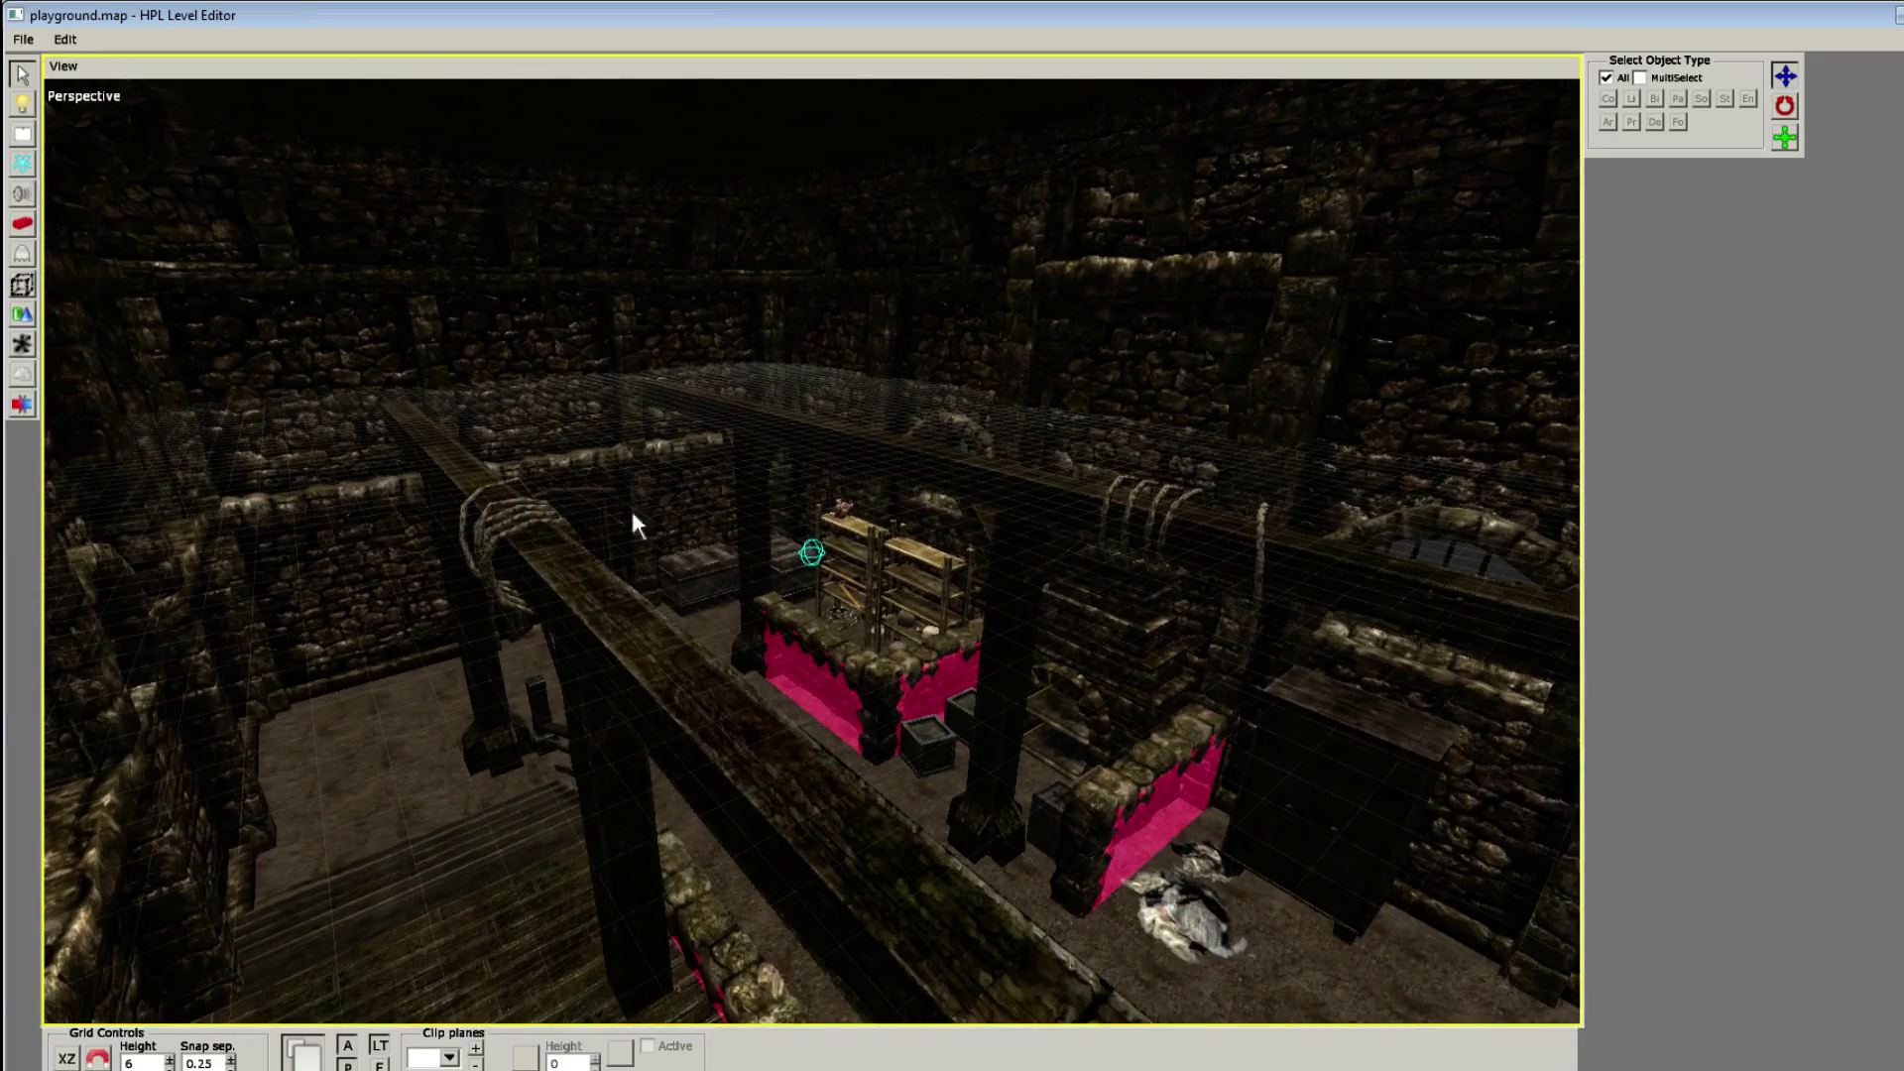
Step: Set the grid height to 0 for placing objects at floor level
double_click(134, 1060)
text(0)
key(Return)
middle_drag(208, 959, 777, 228)
scroll(679, 526, down, 5)
scroll(670, 477, up, 3)
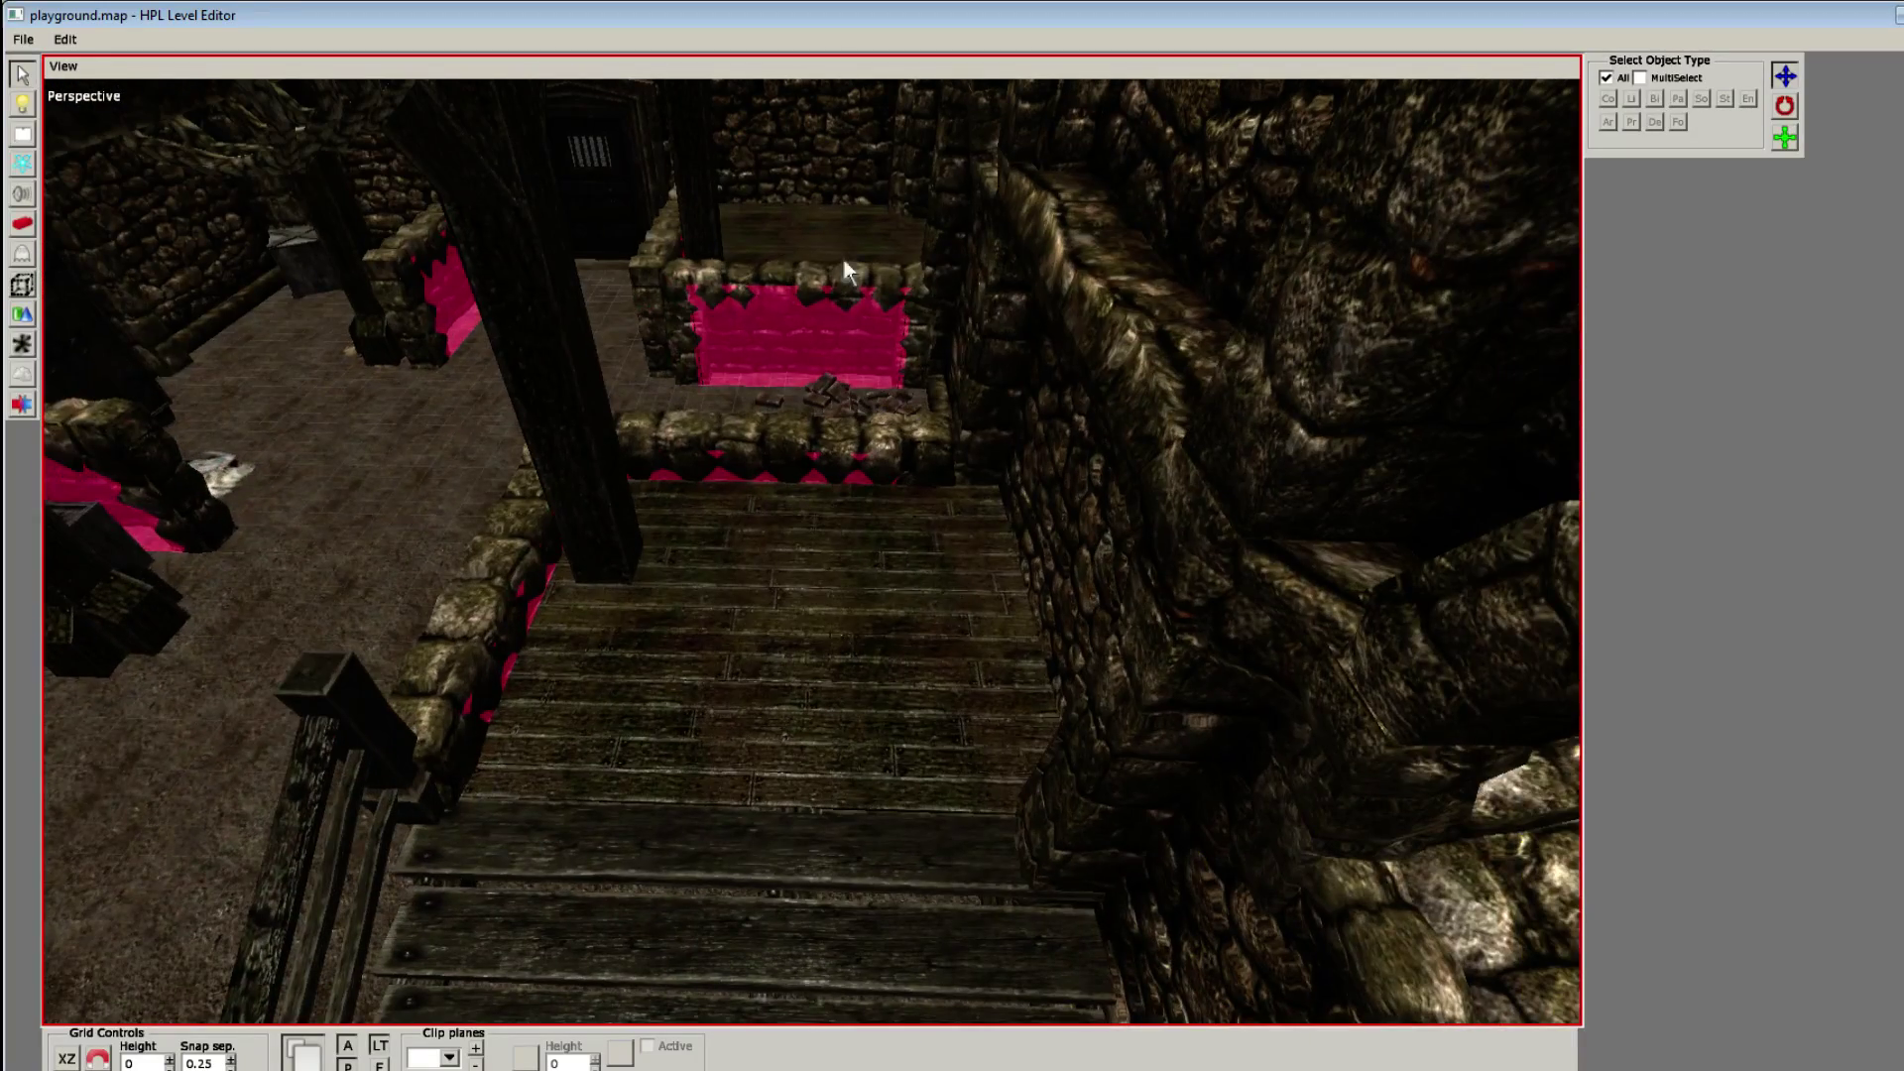
middle_drag(892, 714, 754, 558)
Step: Browse the lamp entities and choose torch_static01 for placement
key(7)
key(6)
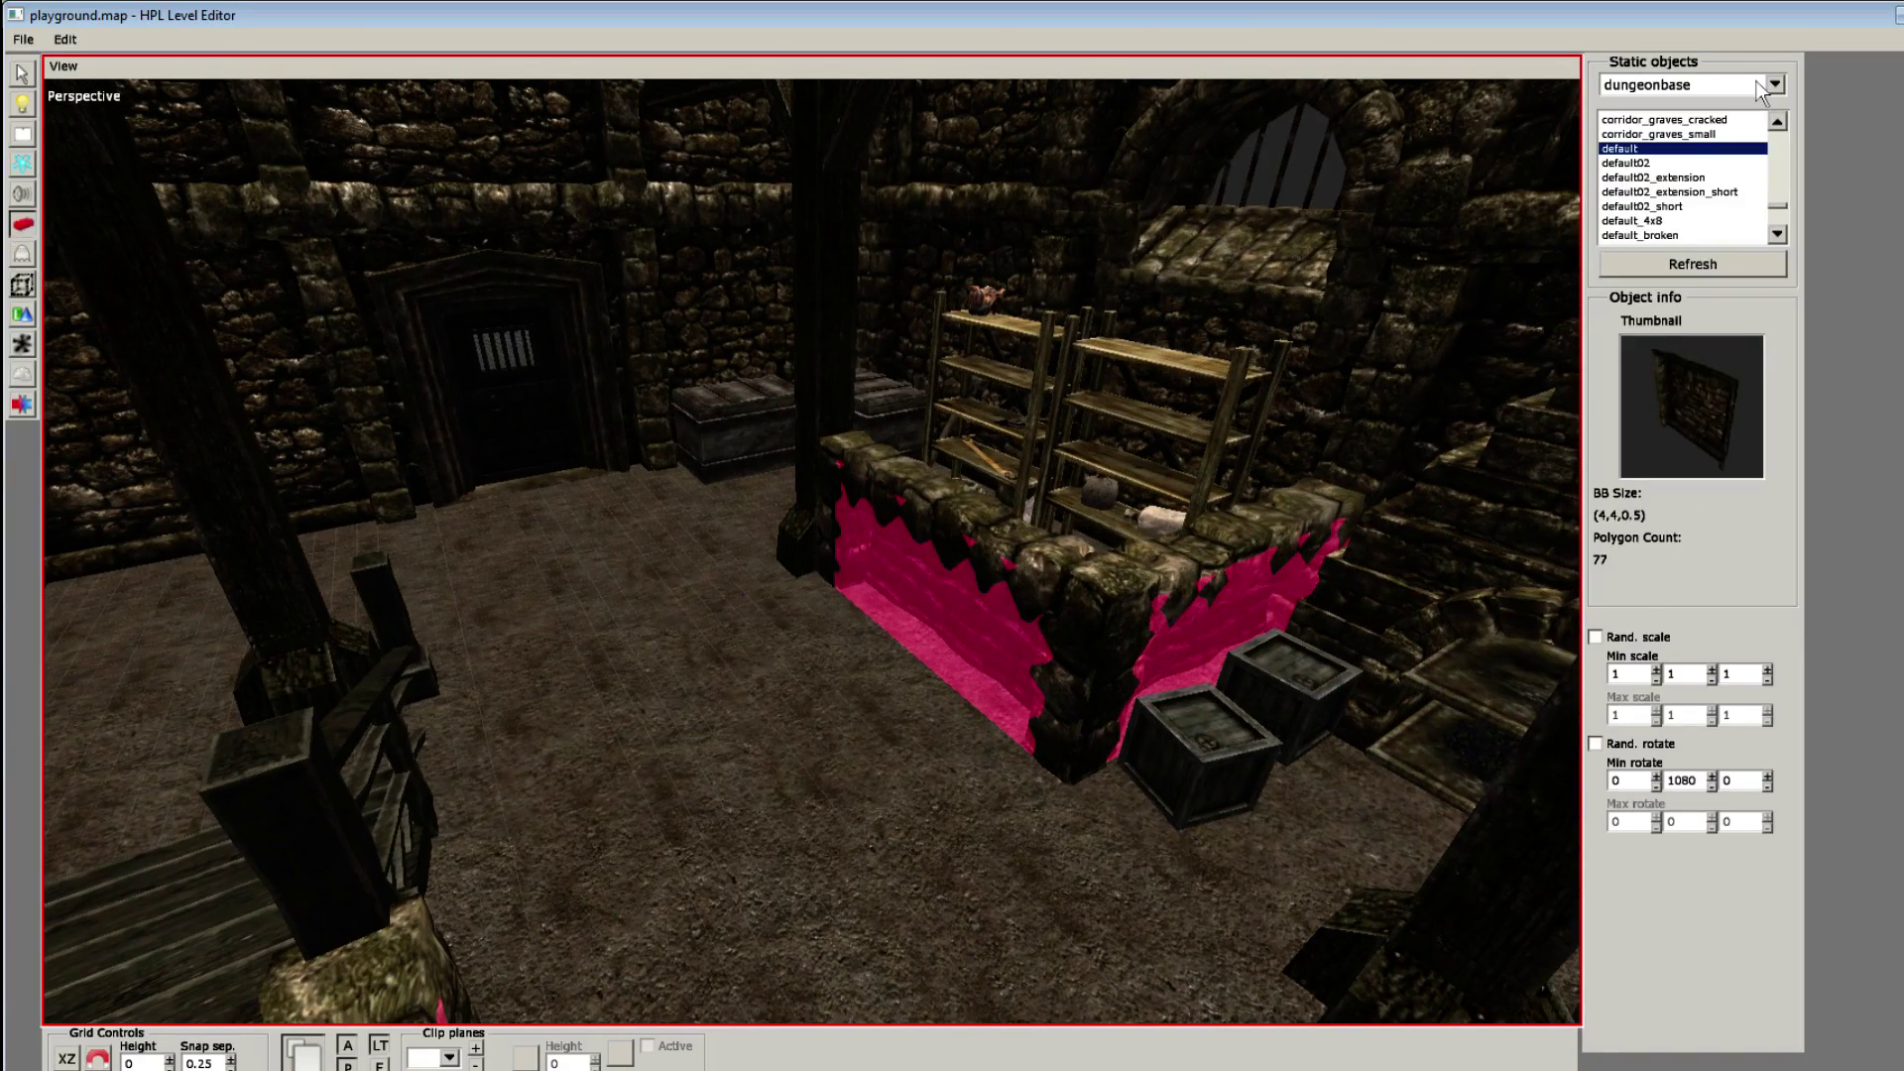
key(7)
click(1708, 85)
scroll(1701, 203, down, 8)
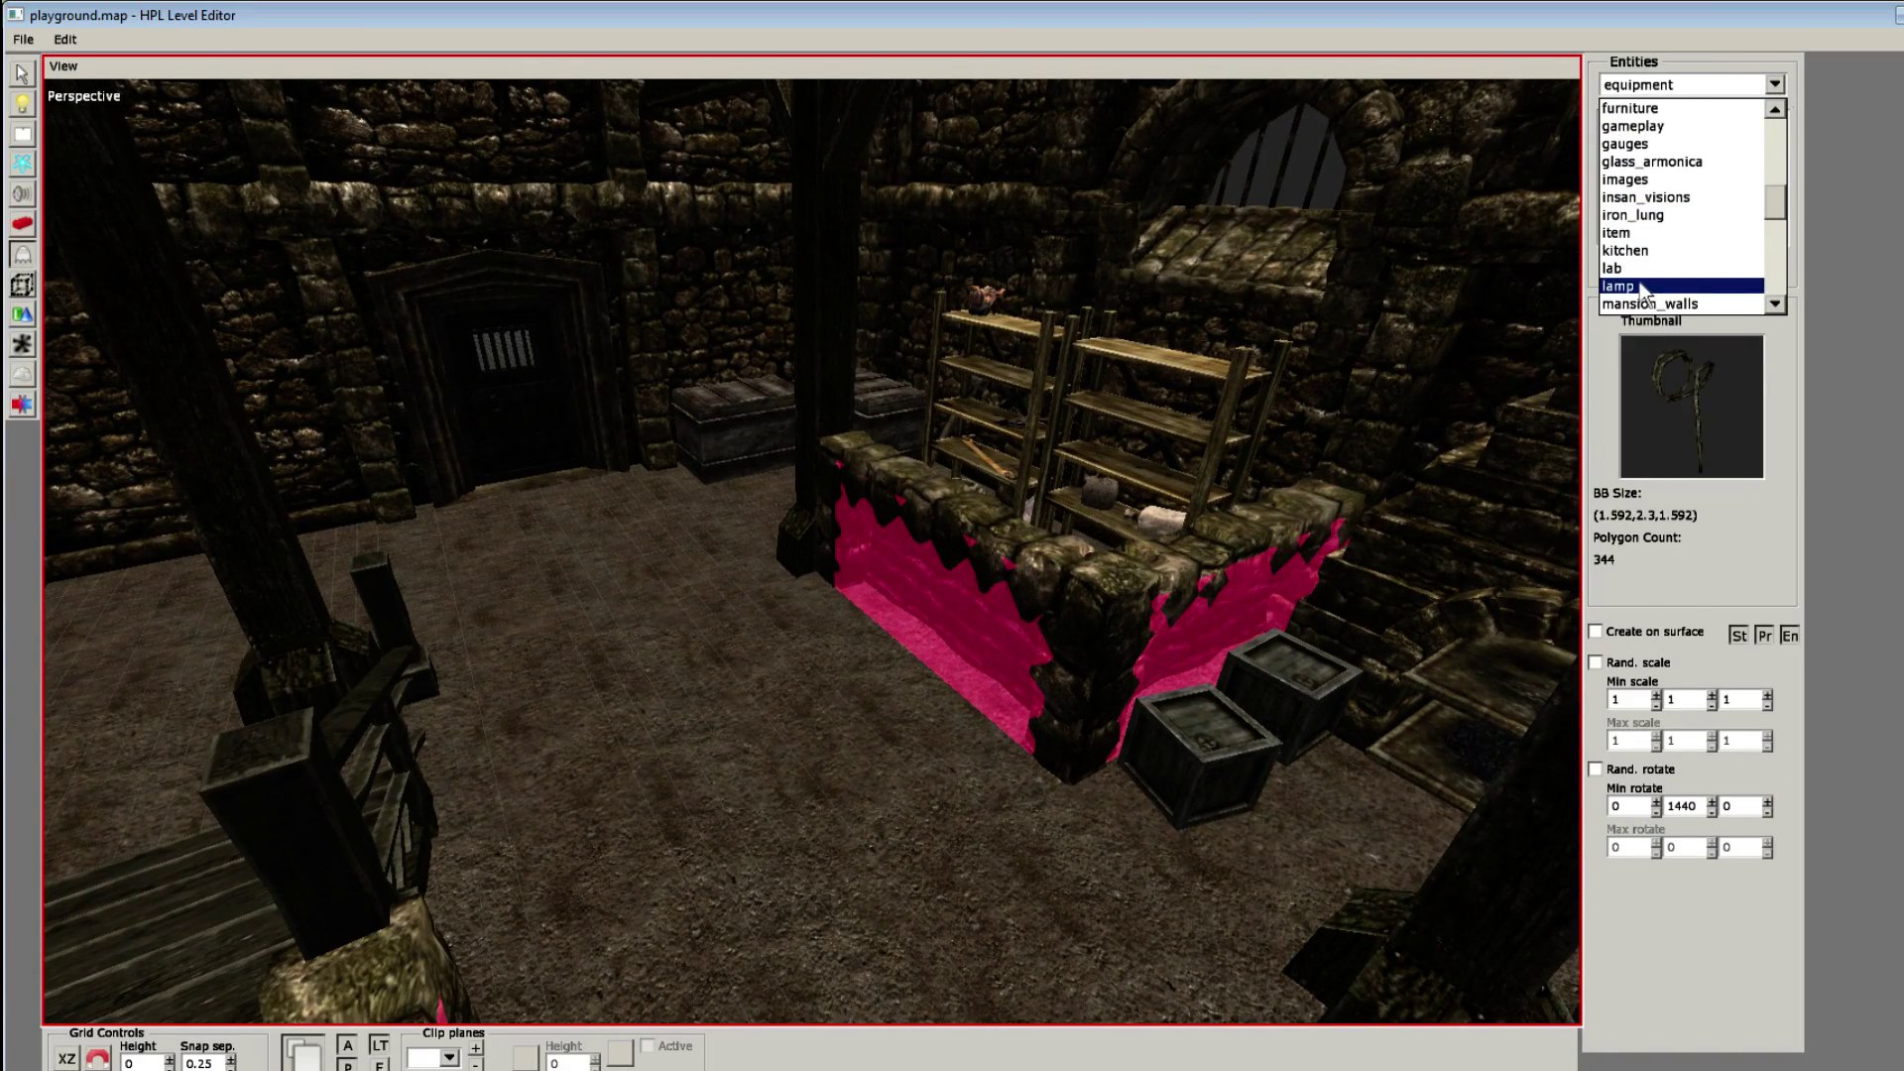
click(1639, 281)
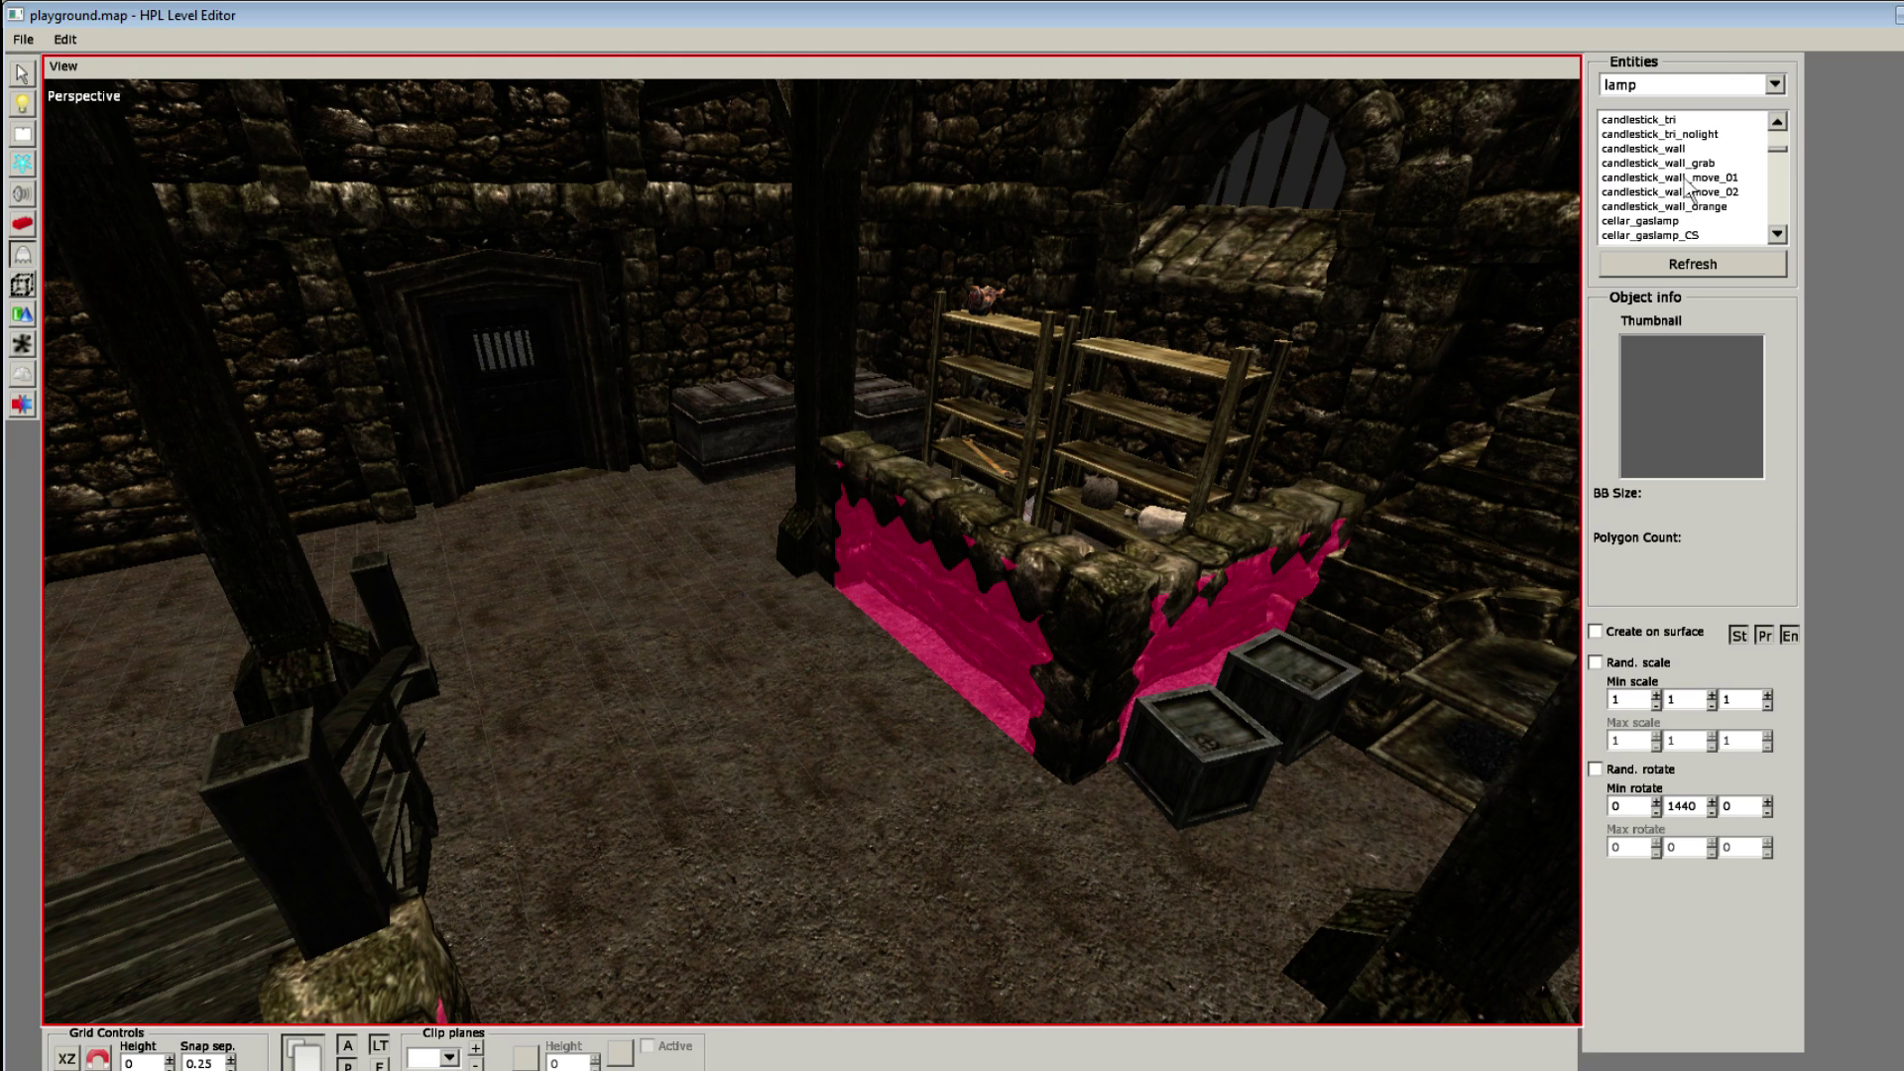
scroll(1719, 164, down, 4)
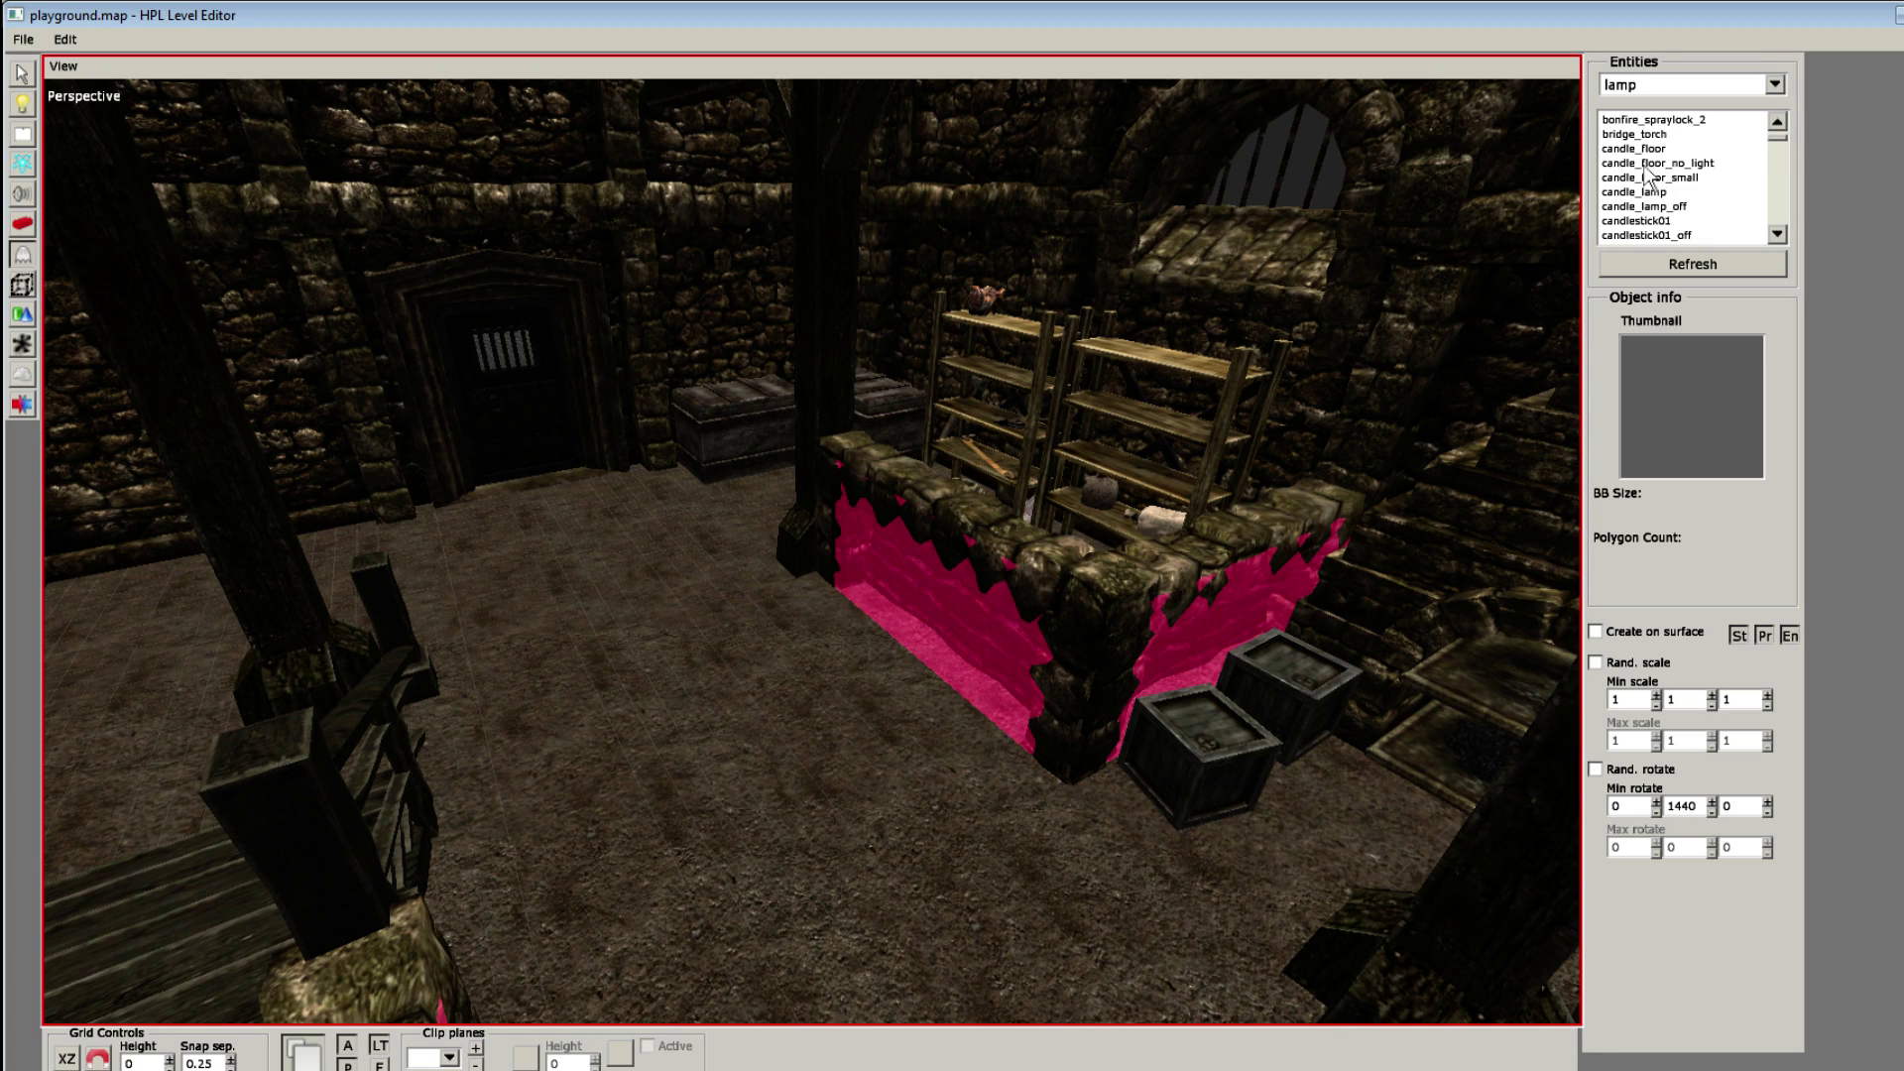
click(1642, 149)
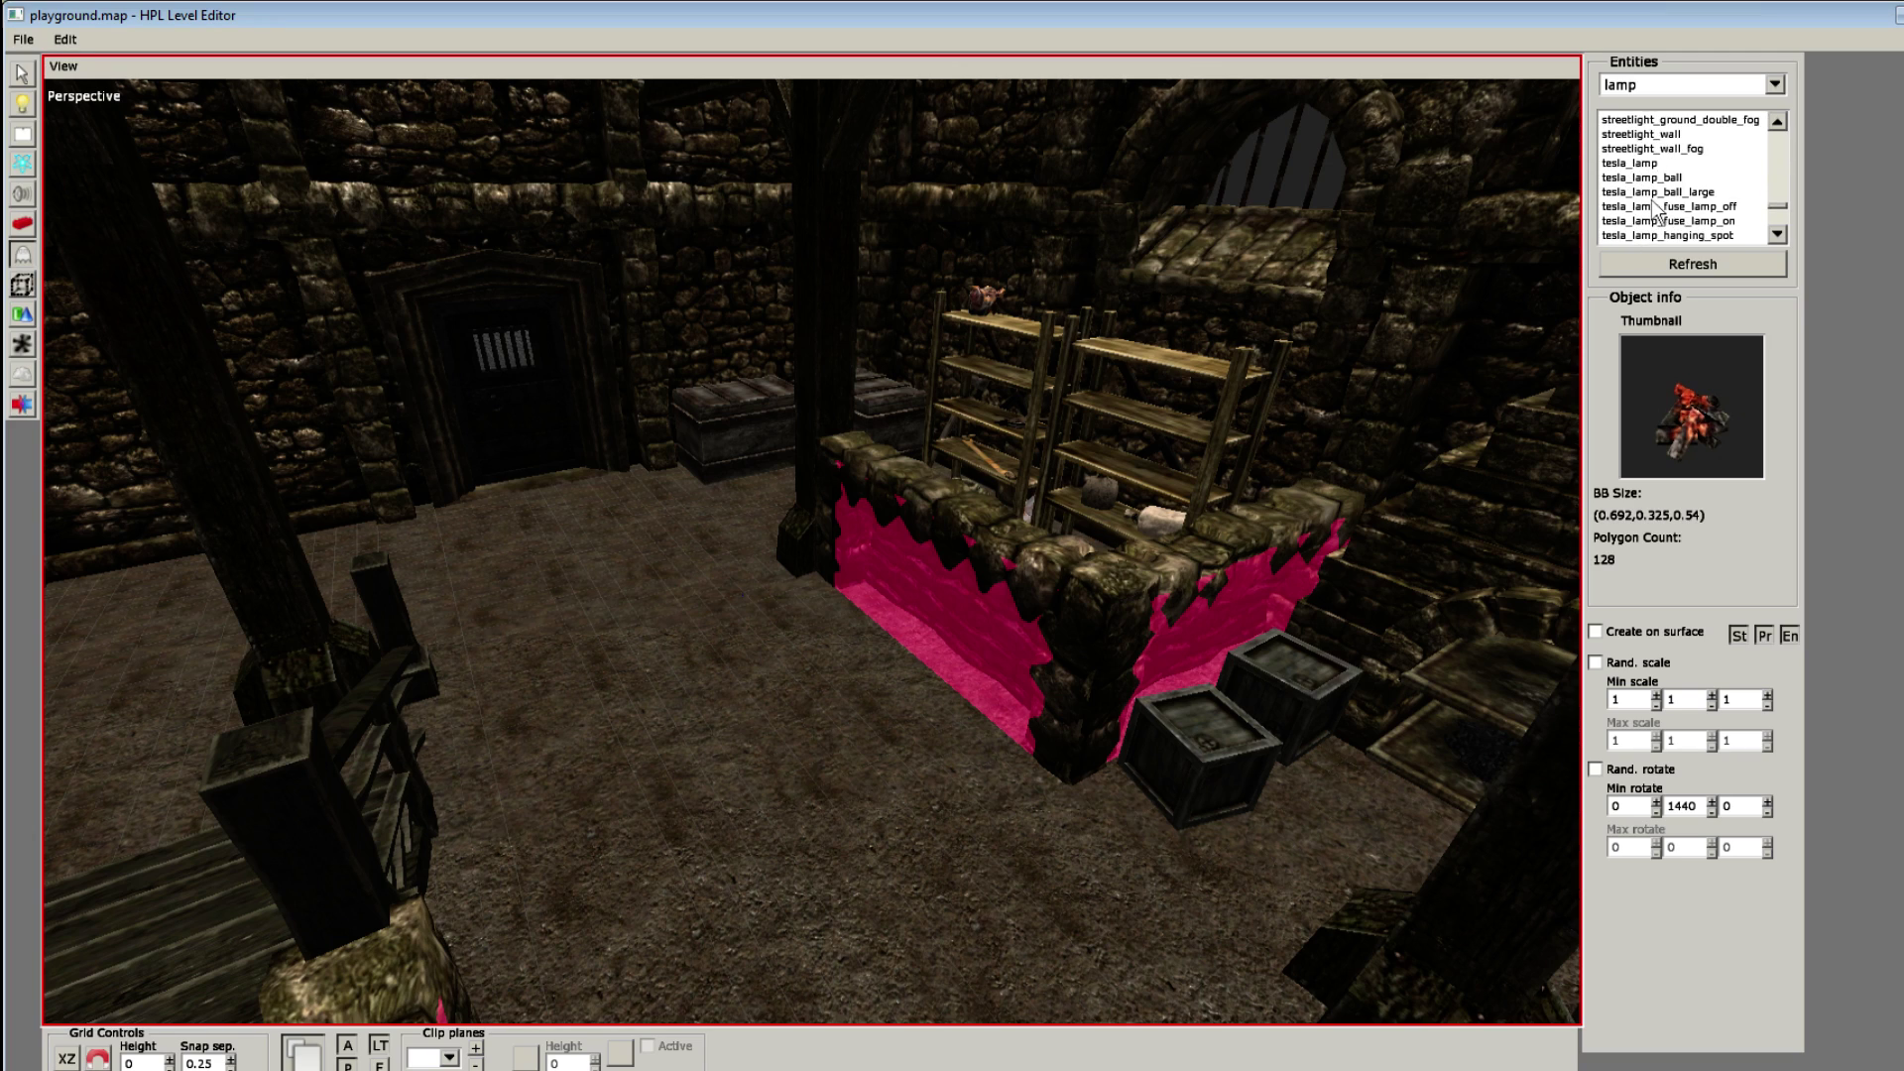
scroll(1654, 208, down, 3)
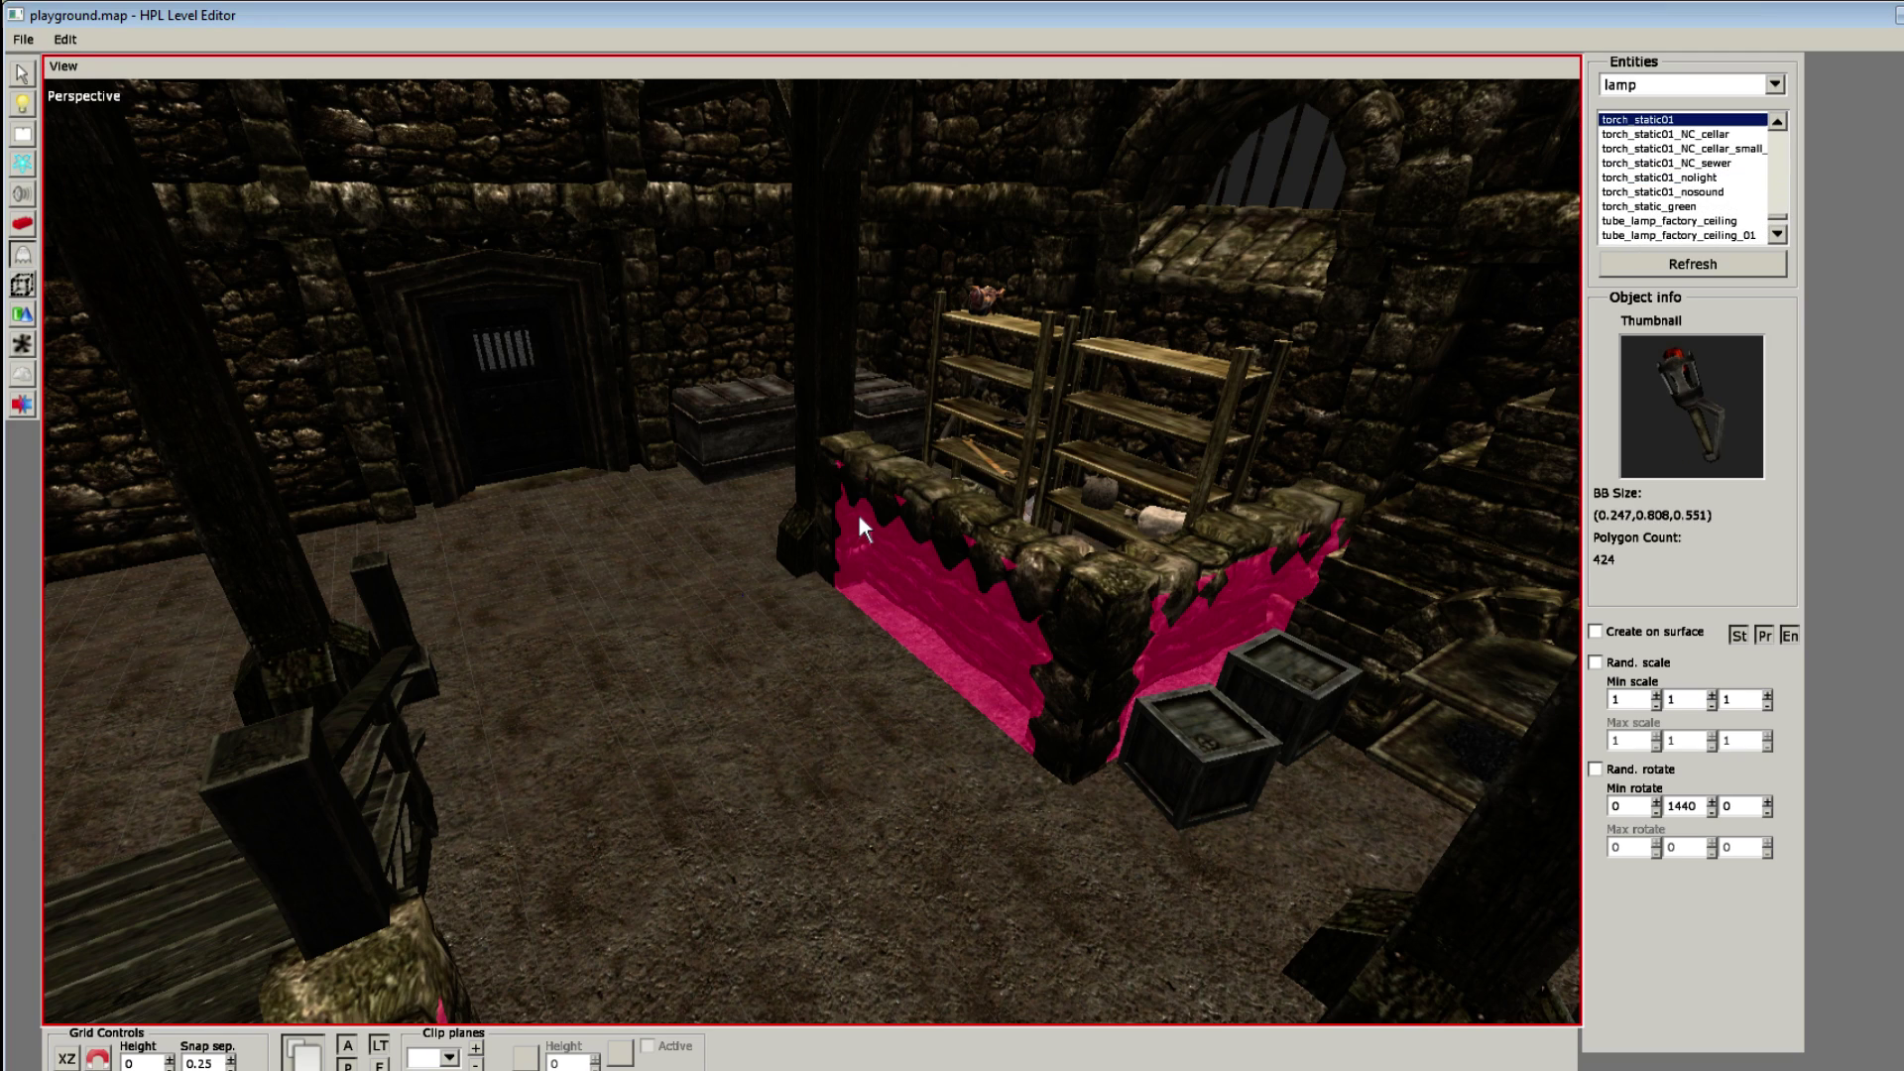
scroll(718, 602, up, 4)
alt+middle_drag(716, 597, 836, 651)
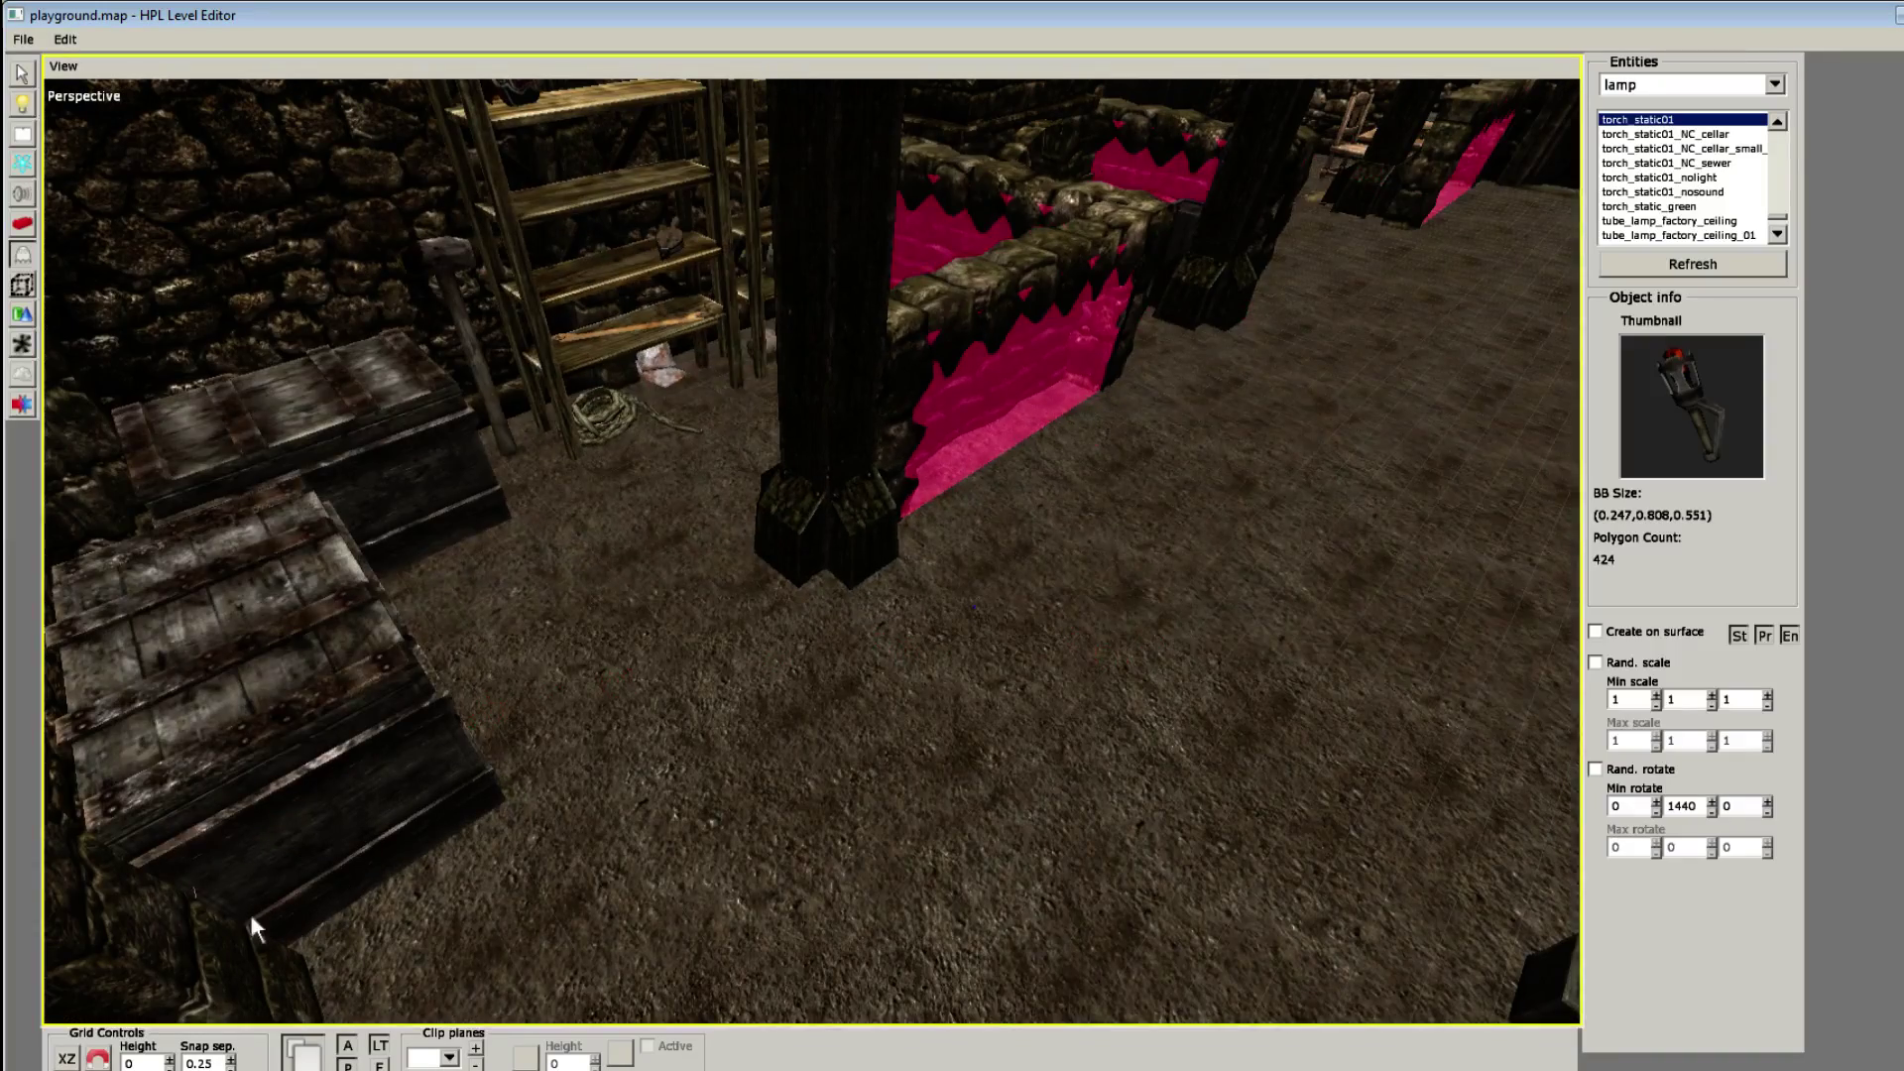
Step: Place a torch_static01 at the base of the pillar near the shelf and raise it up the pillar to height 2
alt+middle_drag(427, 739, 897, 655)
click(886, 656)
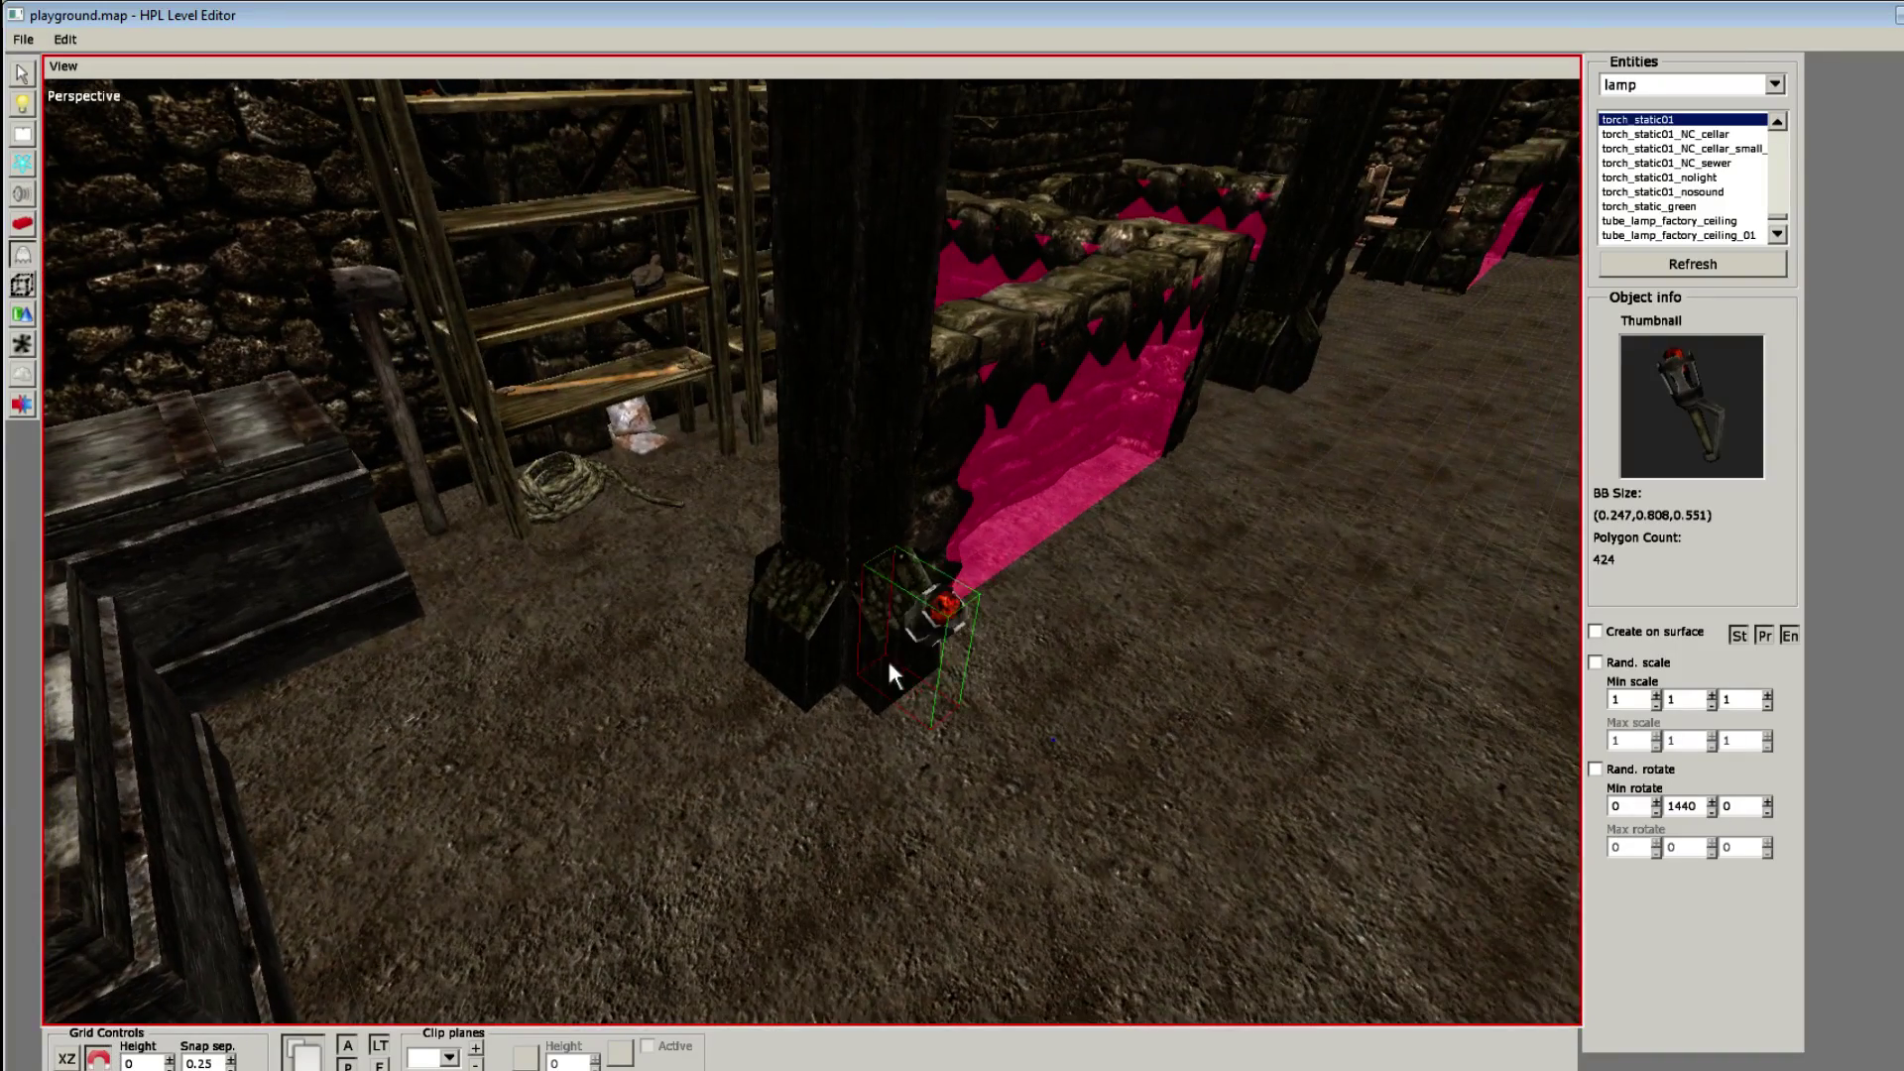
click(889, 662)
scroll(887, 656, down, 3)
drag(865, 527, 869, 254)
scroll(817, 348, down, 5)
click(815, 379)
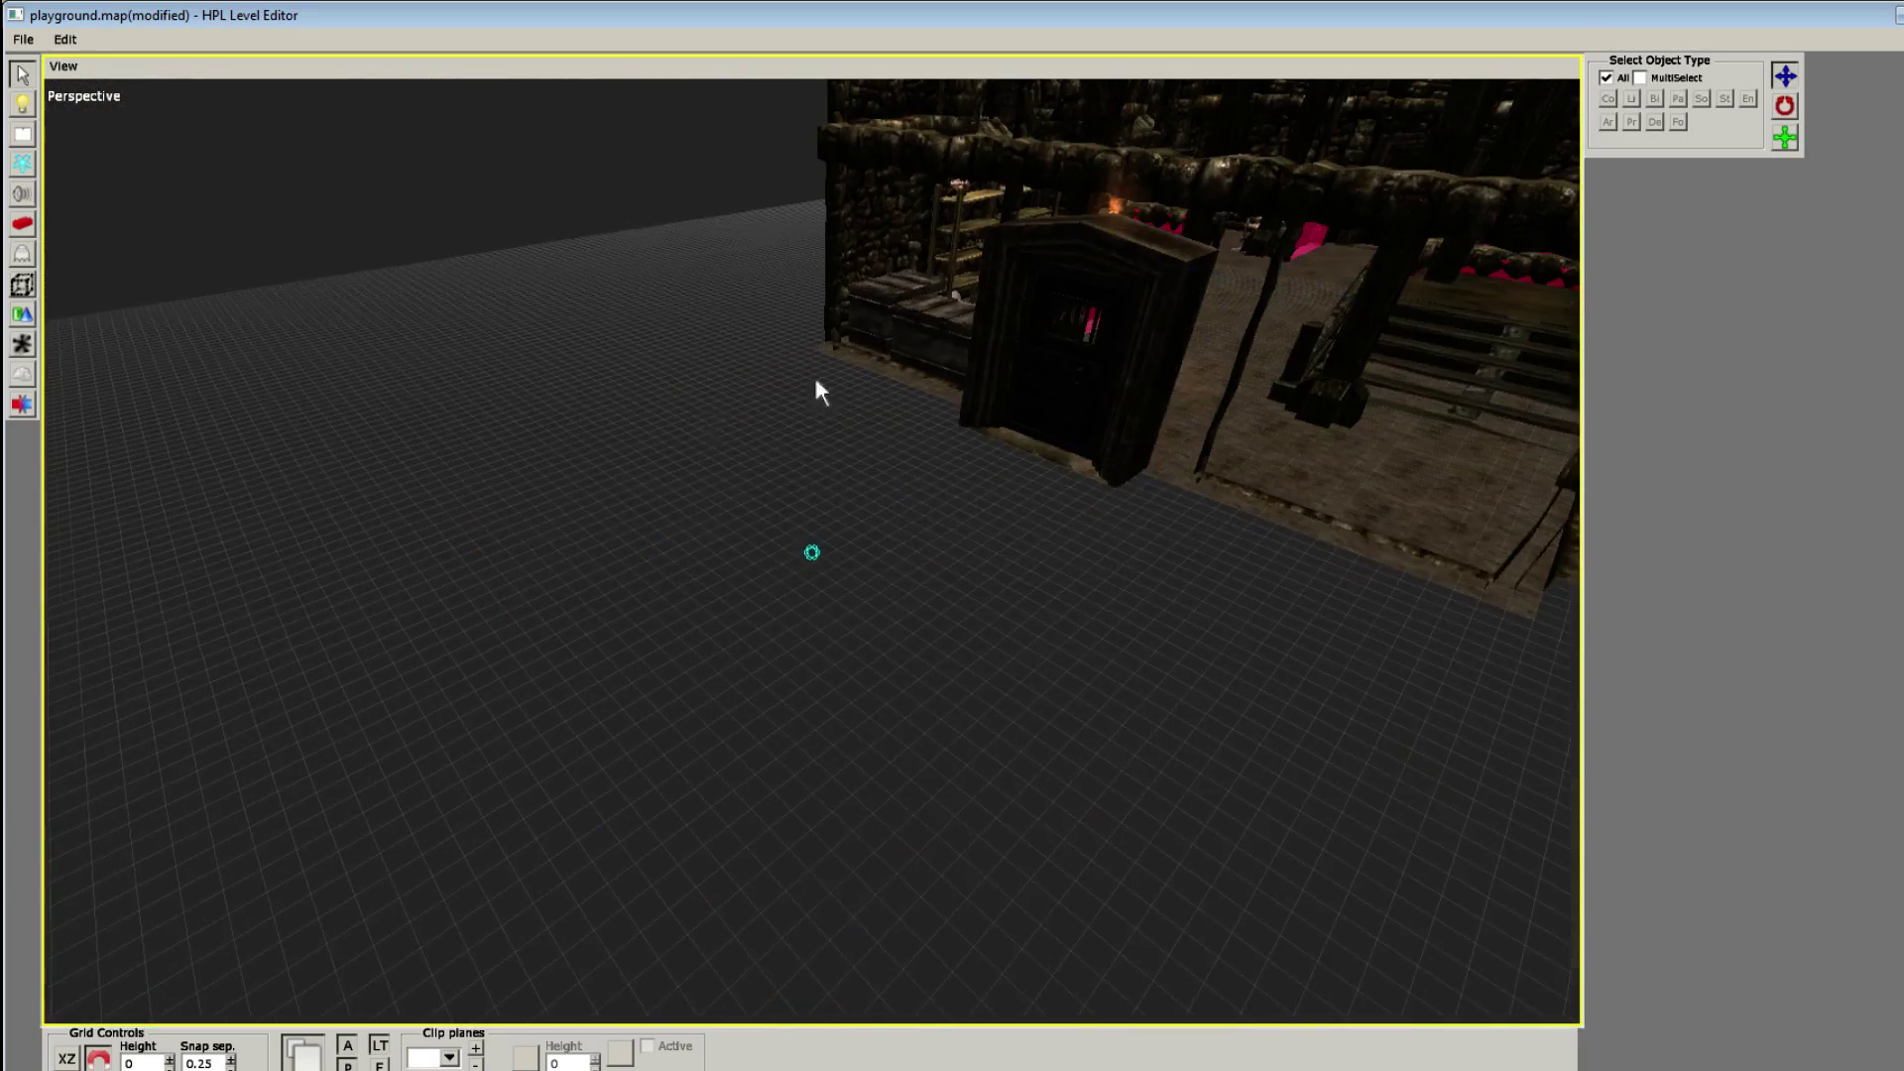
Step: Duplicate the pillar torch, turn the copy 180 degrees, and move it to the opposite pillar at X -2, Z 9
alt+middle_drag(815, 382, 758, 460)
click(754, 445)
key(ctrl+d)
key(e)
drag(839, 655, 476, 735)
key(w)
drag(833, 504, 1480, 471)
scroll(1481, 471, down, 5)
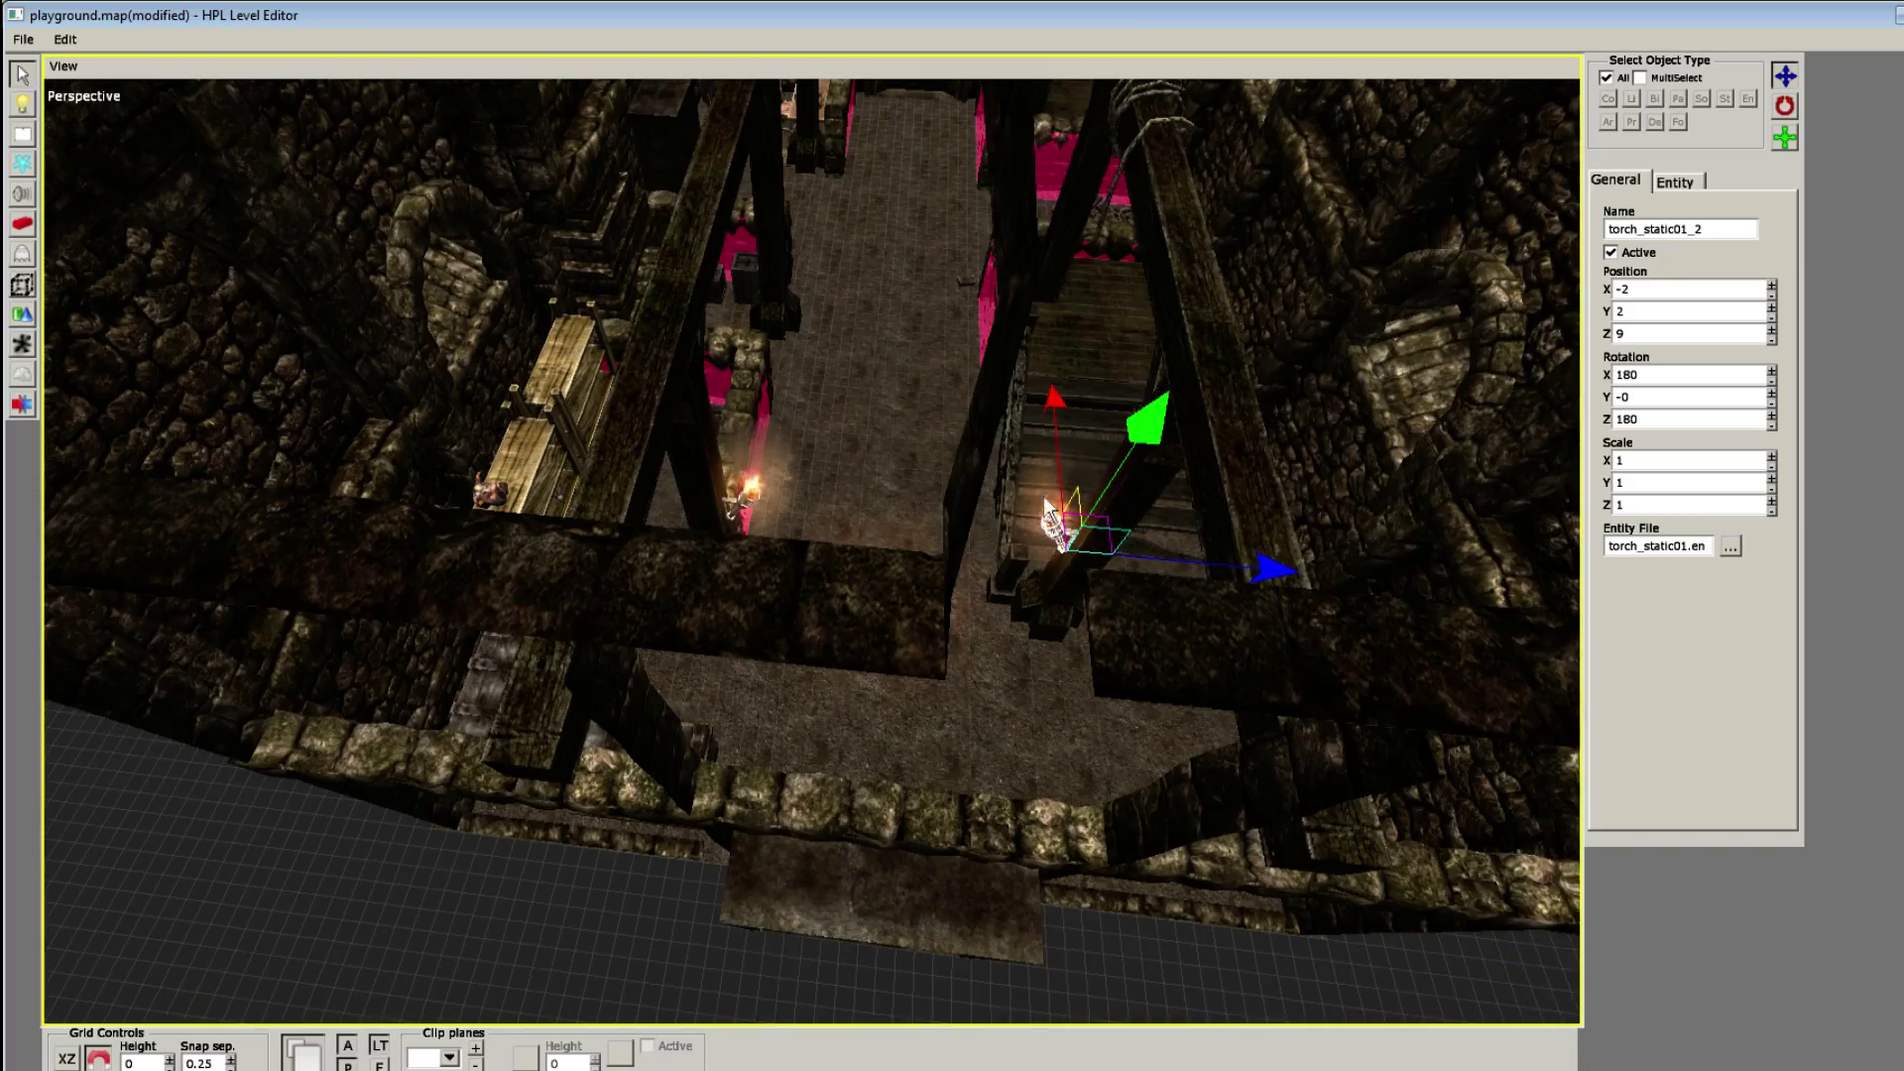
Step: Clear the selection and preview the light of the two torches with the ambient lighting turned off
alt+middle_drag(1001, 624, 933, 525)
click(360, 720)
scroll(360, 719, up, 5)
alt+middle_drag(360, 719, 414, 665)
scroll(415, 664, up, 3)
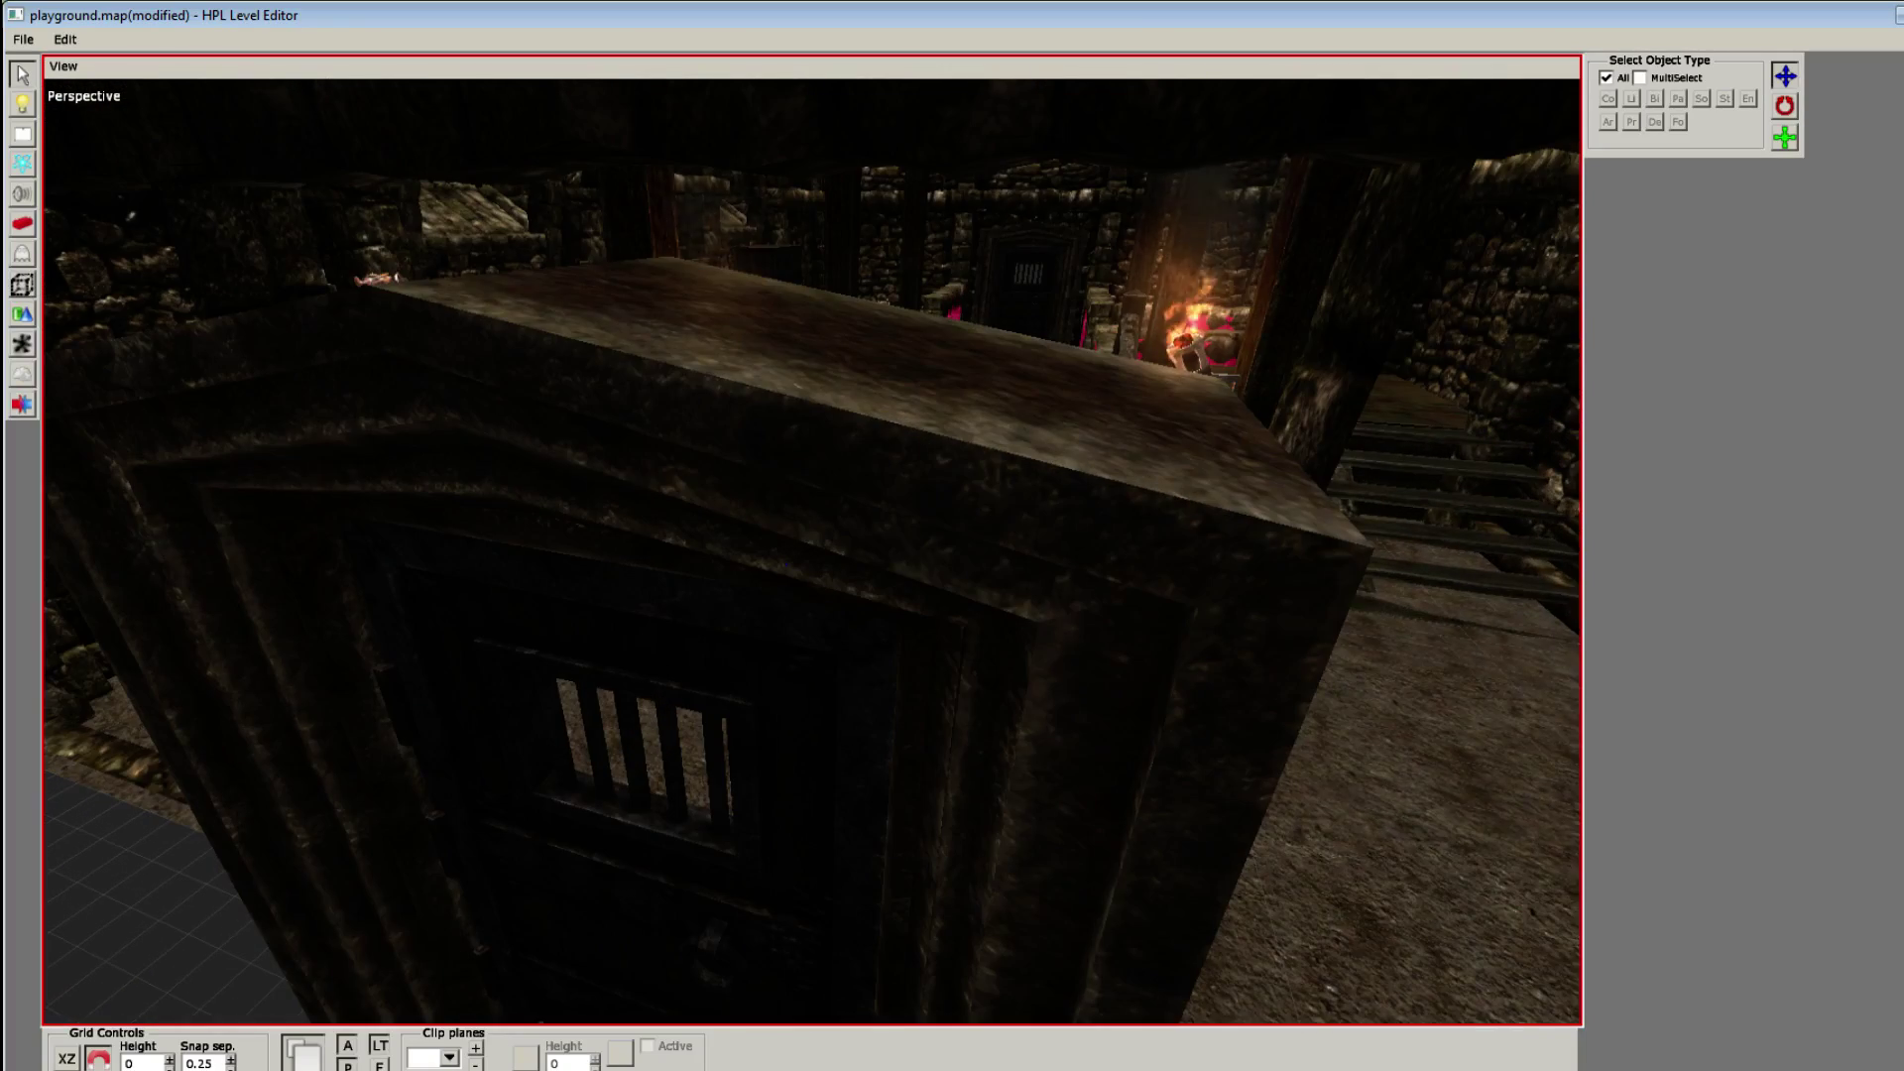
click(348, 1047)
click(347, 1066)
scroll(658, 684, up, 5)
alt+middle_drag(658, 685, 977, 650)
Step: Duplicate both pillar torches, move the copies along X to the pillars at the room's far end, and save the map
click(1016, 583)
ctrl+click(483, 400)
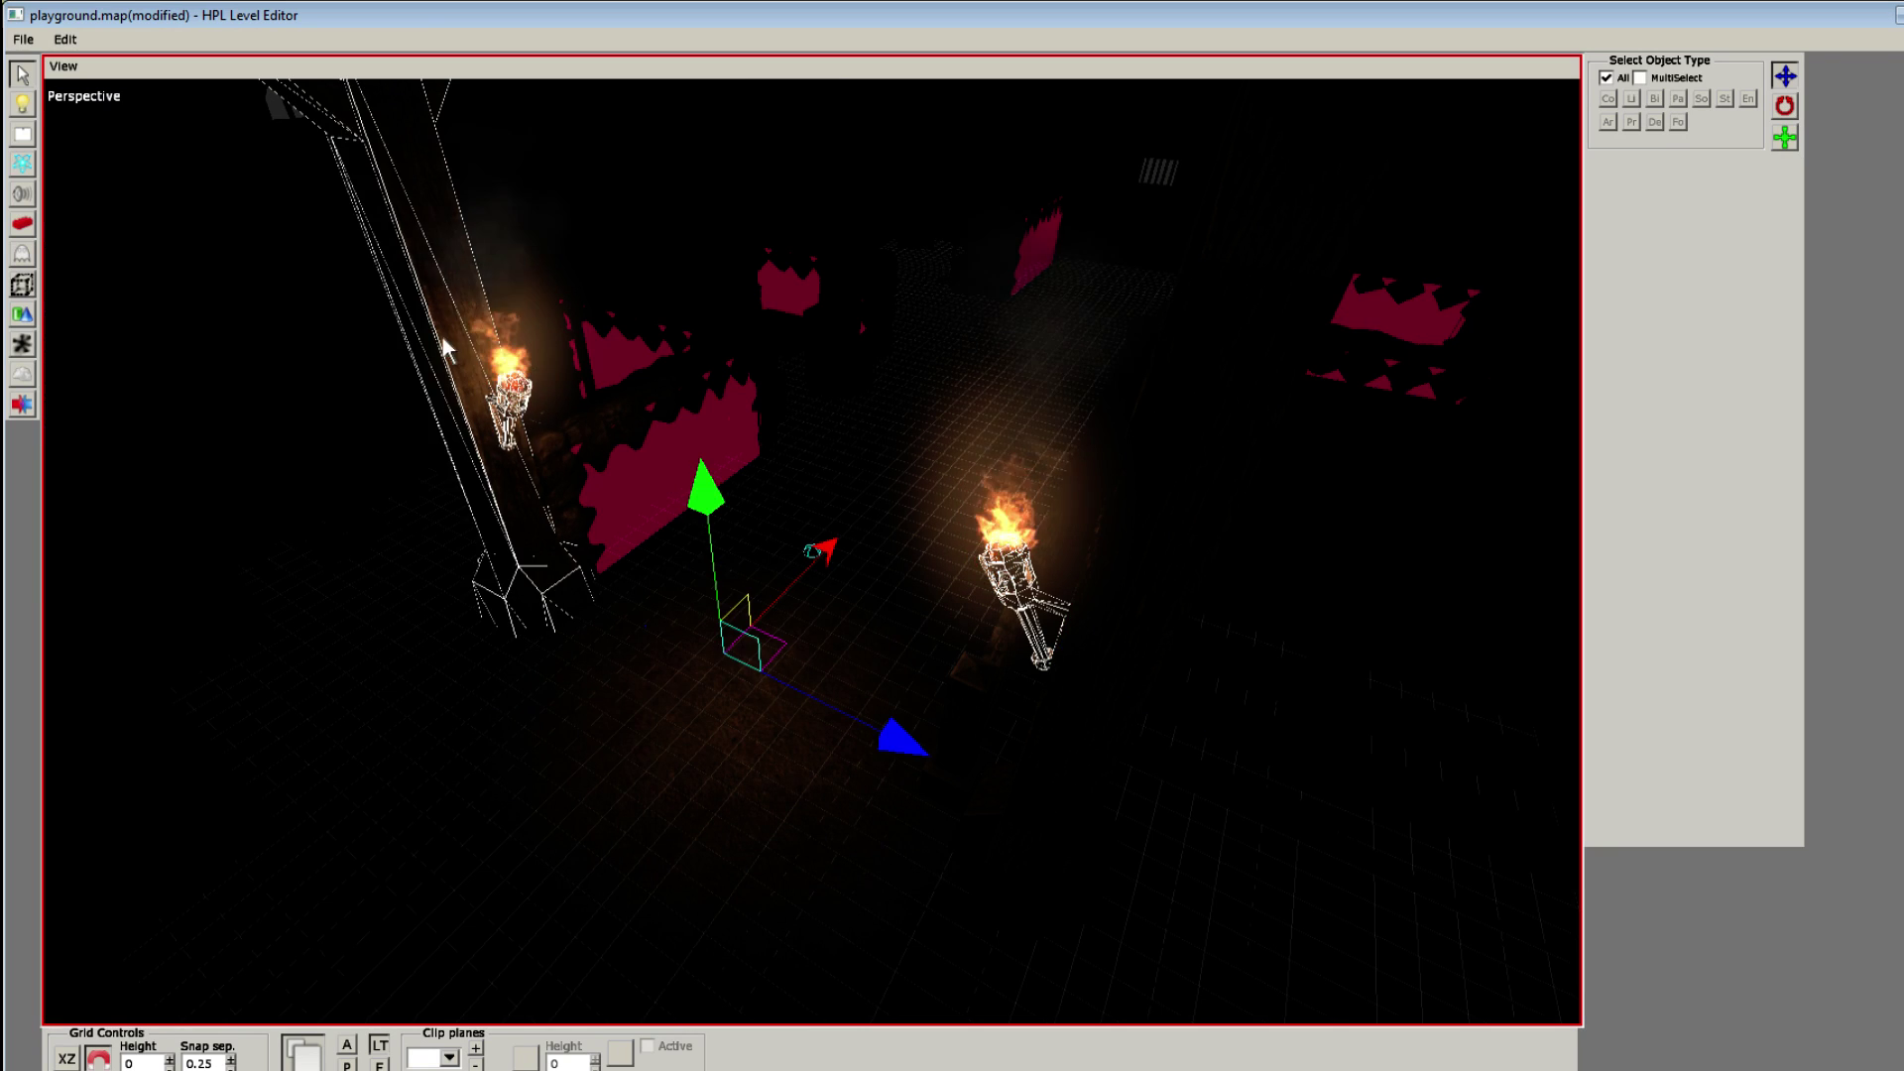
alt+middle_drag(442, 337, 621, 637)
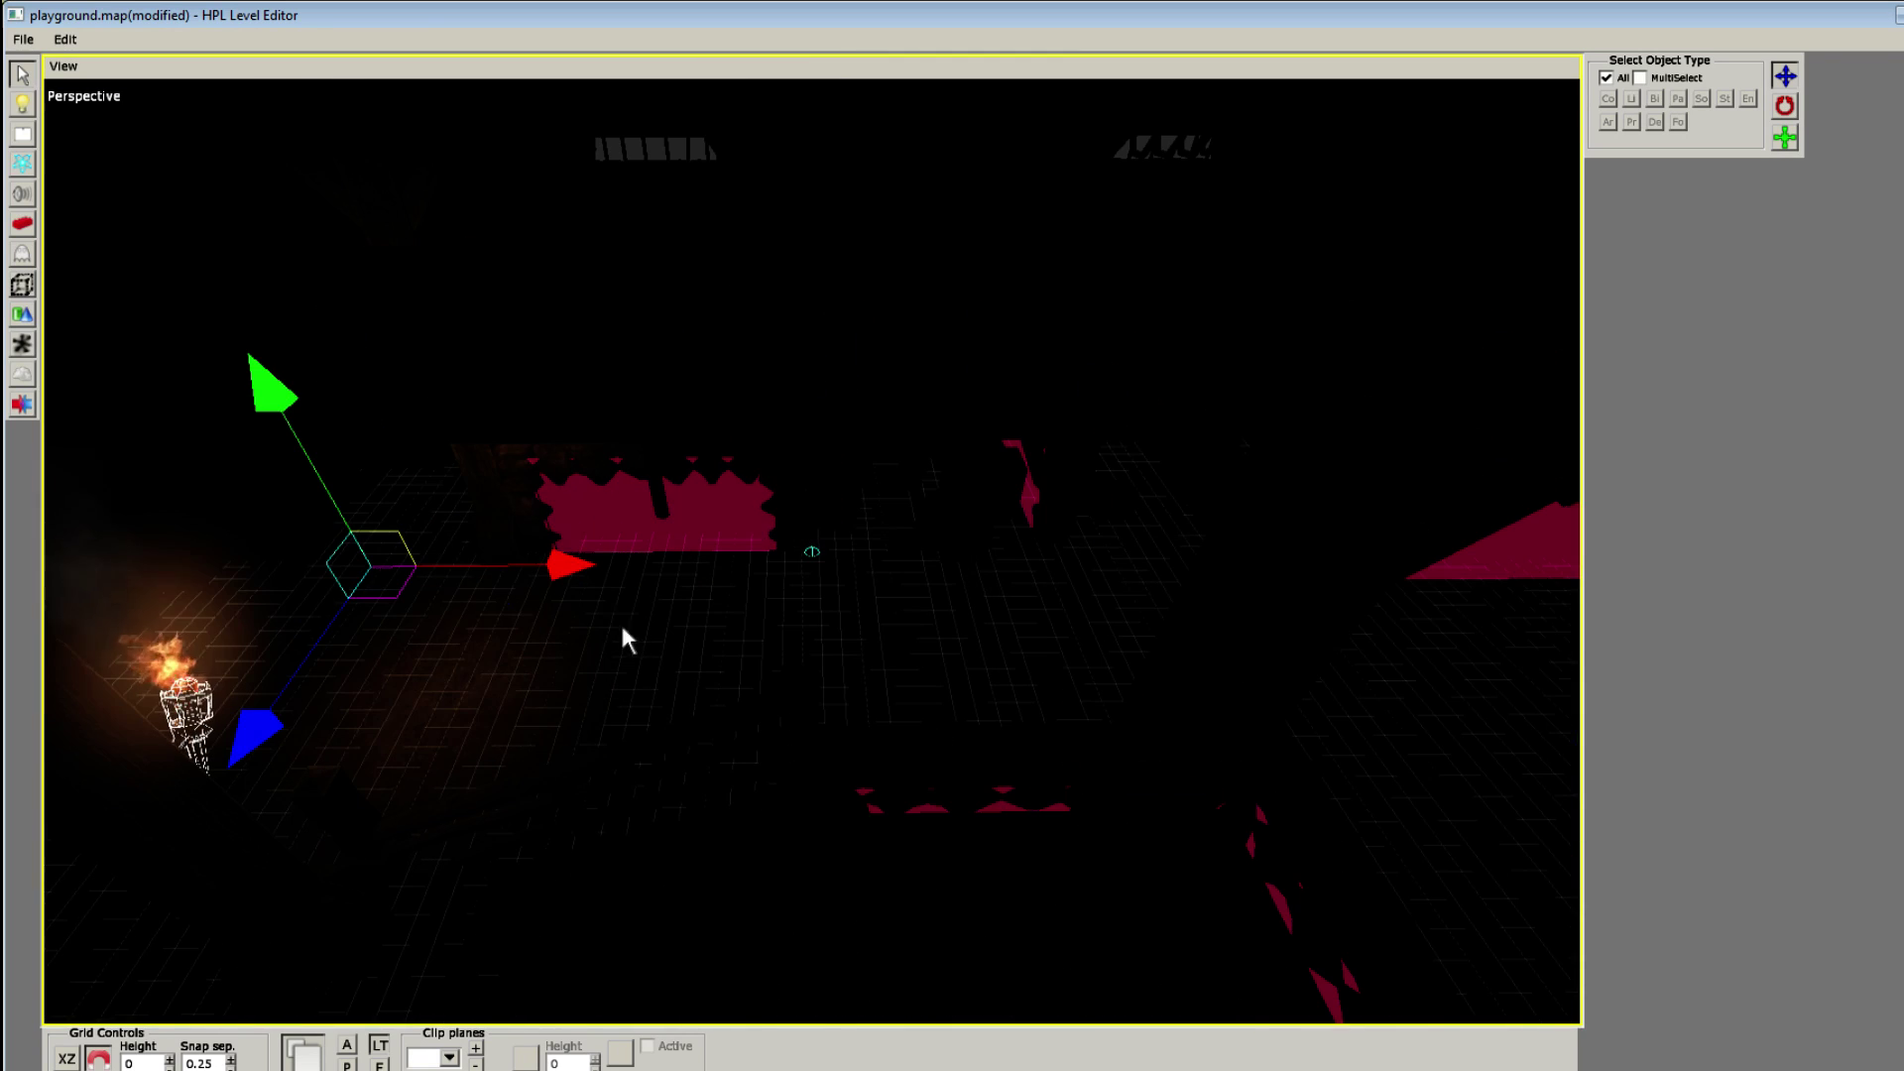
click(348, 1047)
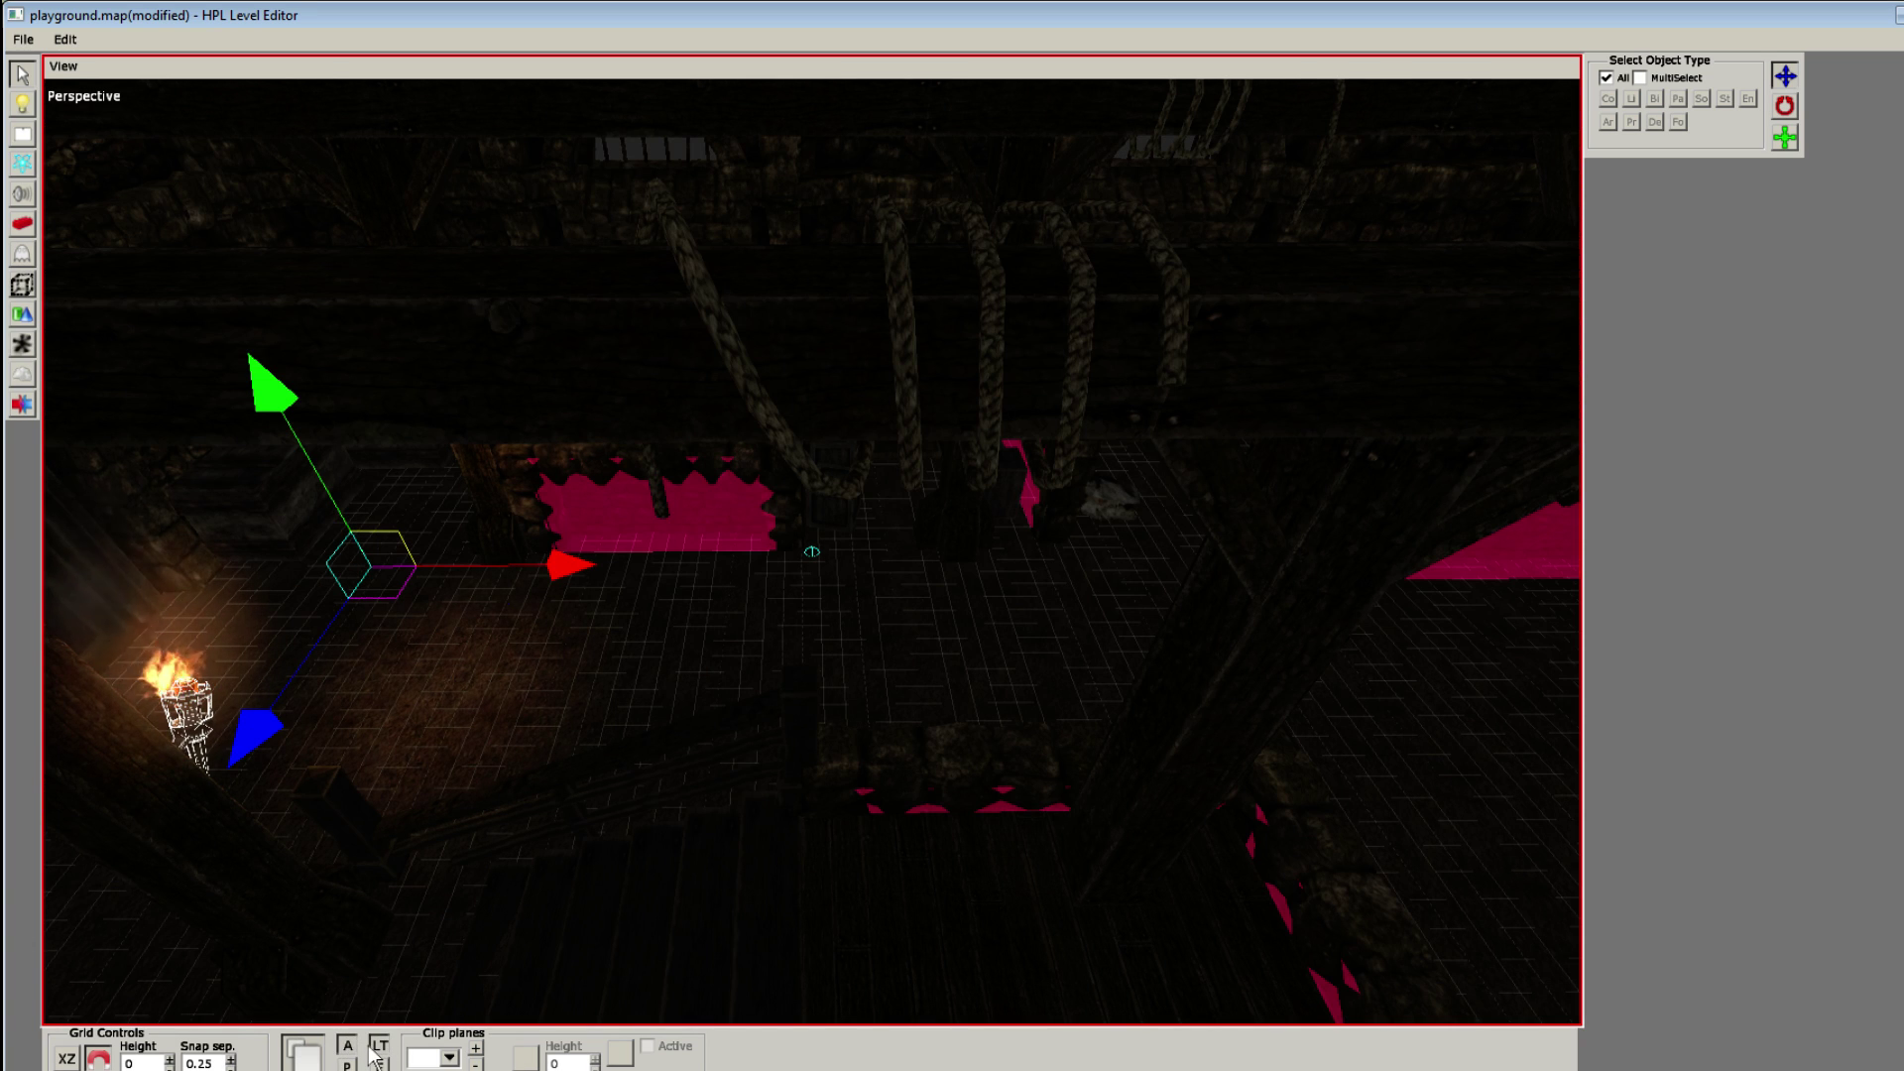
alt+middle_drag(766, 729, 649, 526)
drag(616, 482, 958, 478)
alt+middle_drag(957, 478, 340, 589)
scroll(397, 695, down, 3)
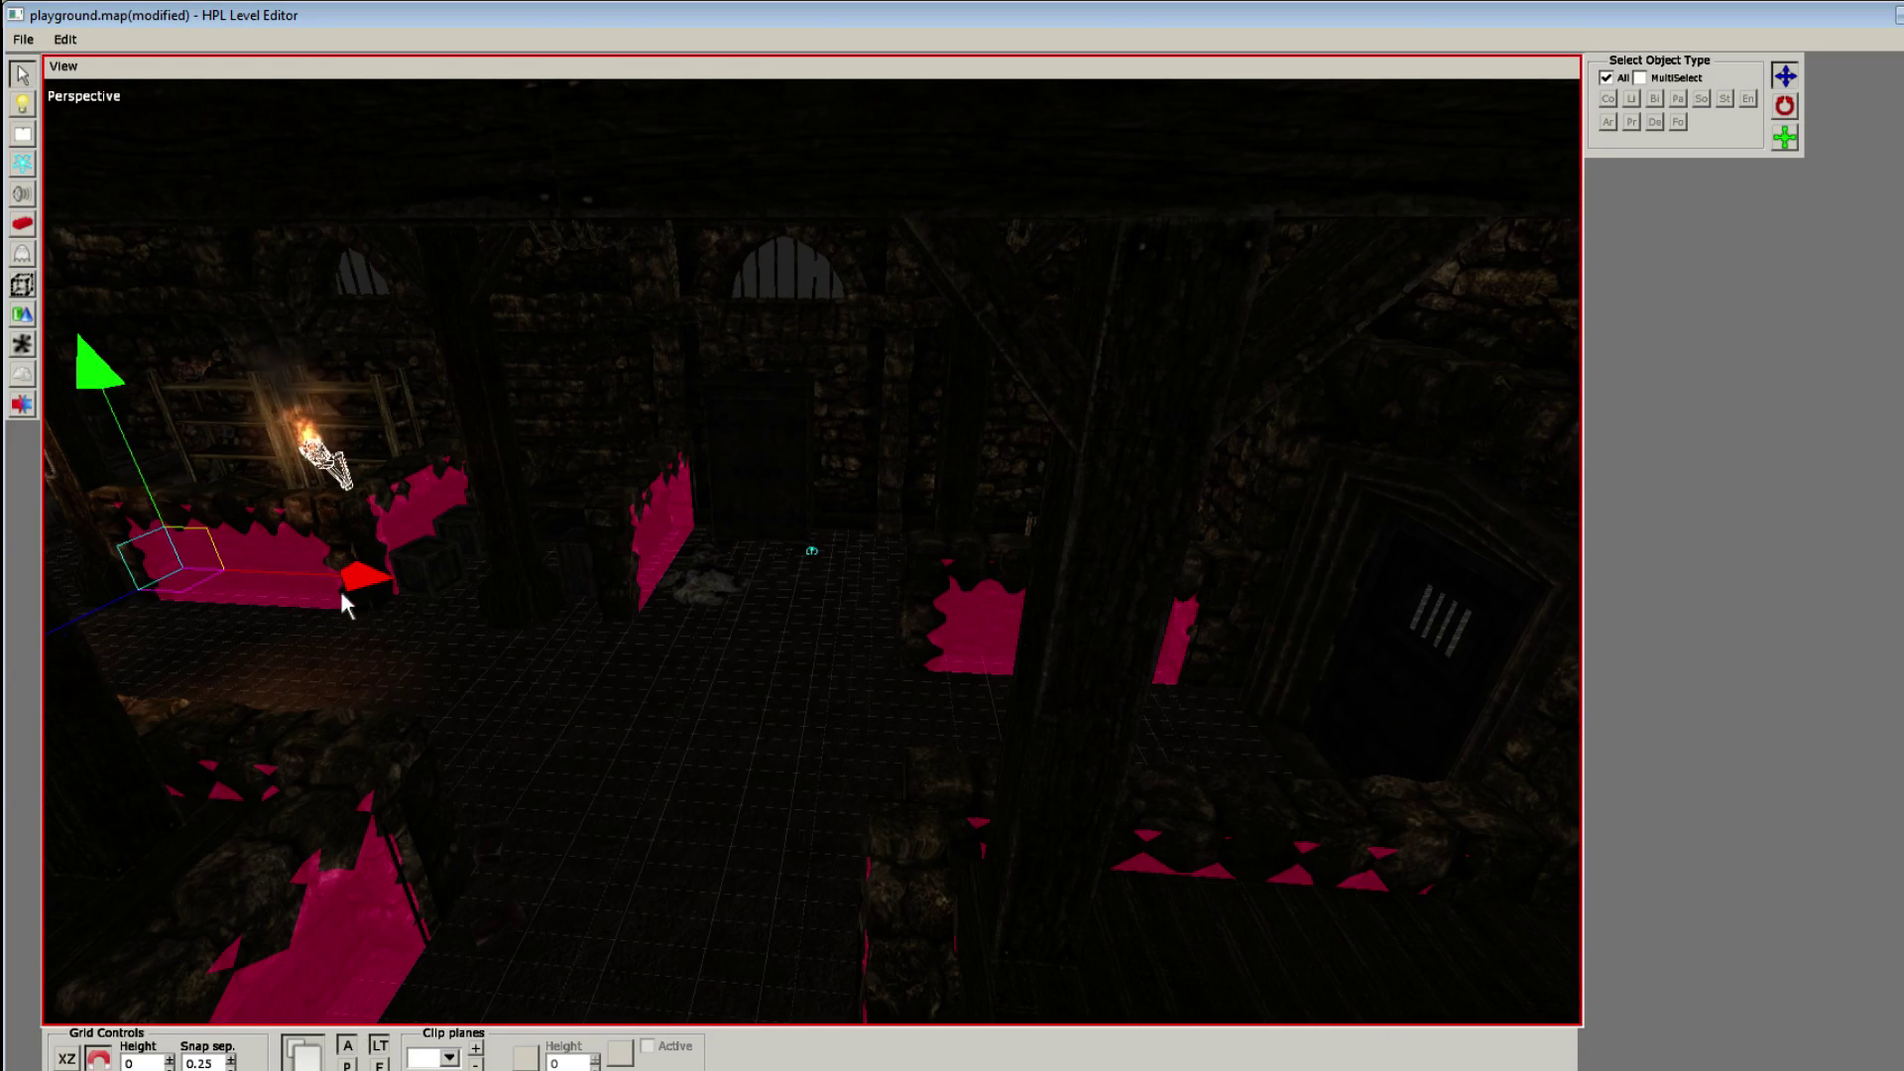
drag(340, 589, 1166, 591)
alt+middle_drag(1235, 609, 650, 863)
click(1244, 536)
key(ctrl+s)
Step: Place another torch_static01 with a Y rotation of 1350 beside the barred door at the far end of the room
scroll(617, 539, up, 2)
key(7)
scroll(706, 901, down, 1)
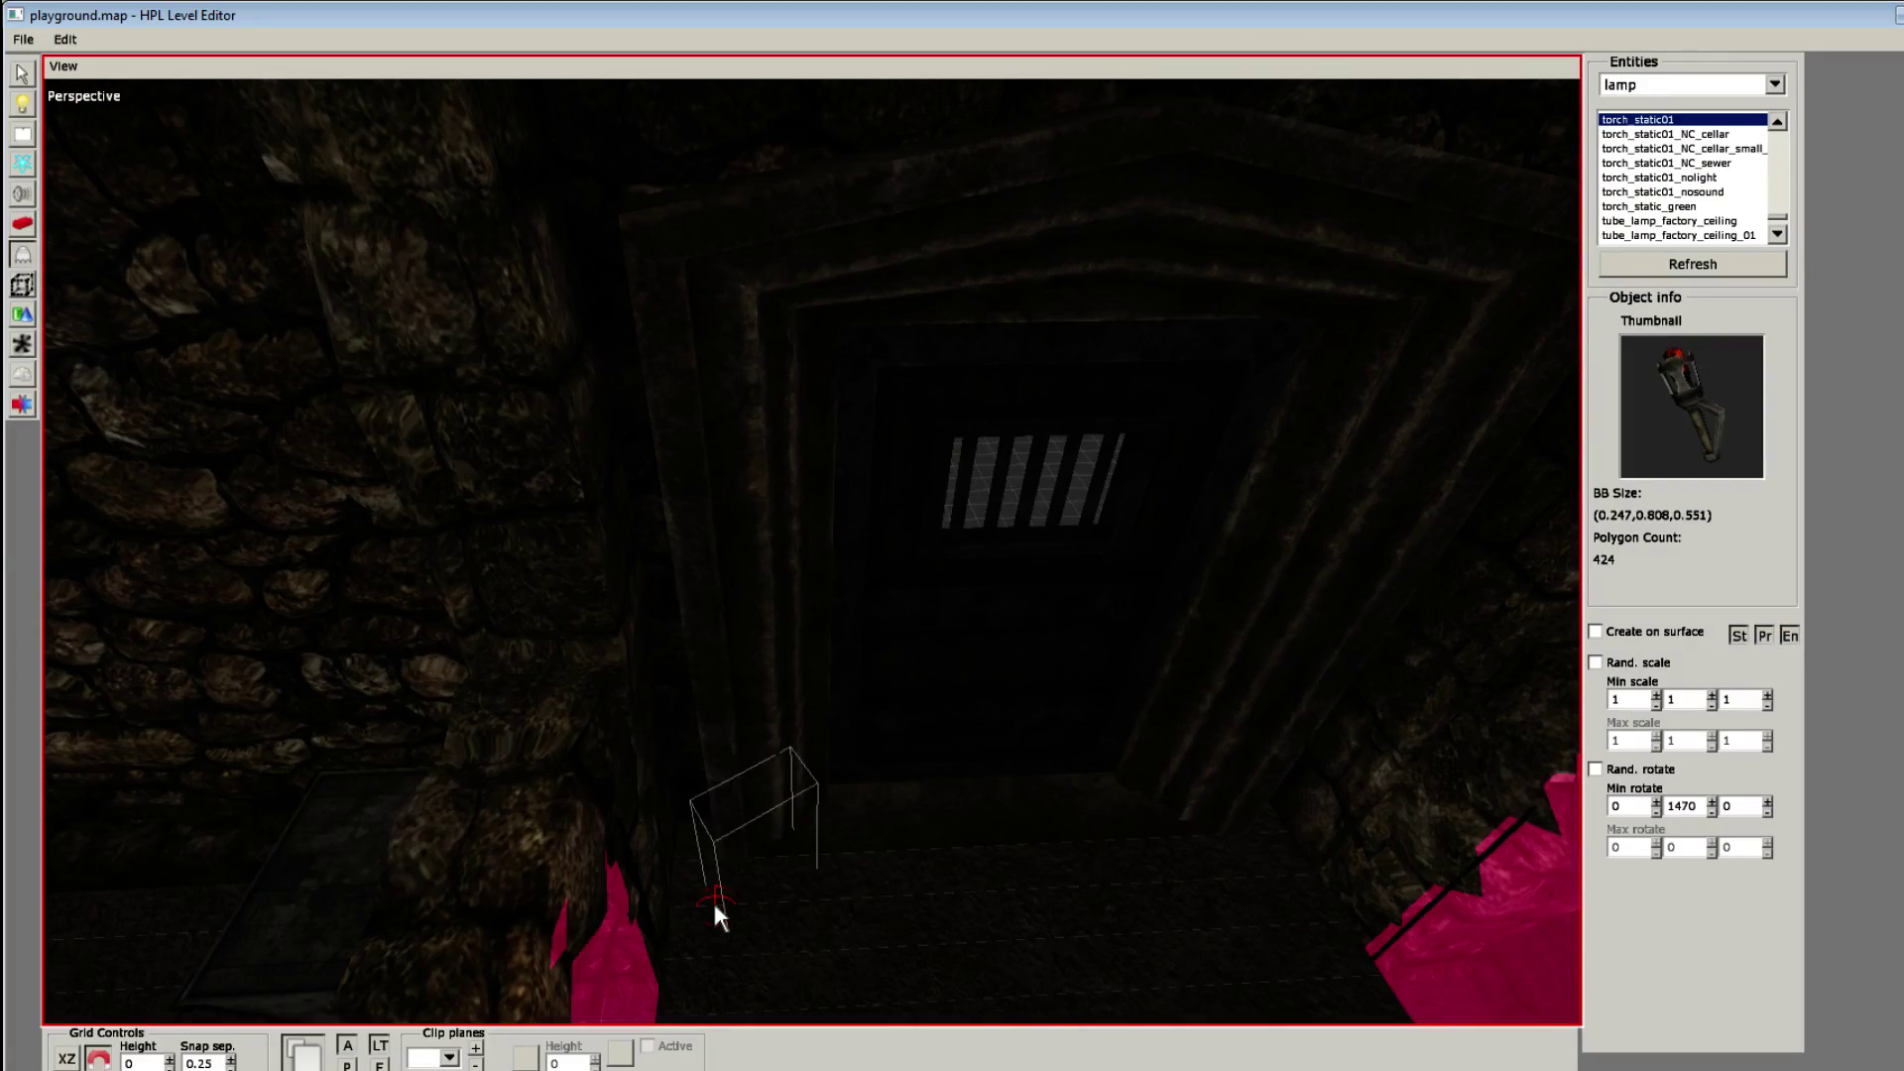
scroll(631, 917, down, 5)
scroll(629, 916, down, 1)
click(630, 917)
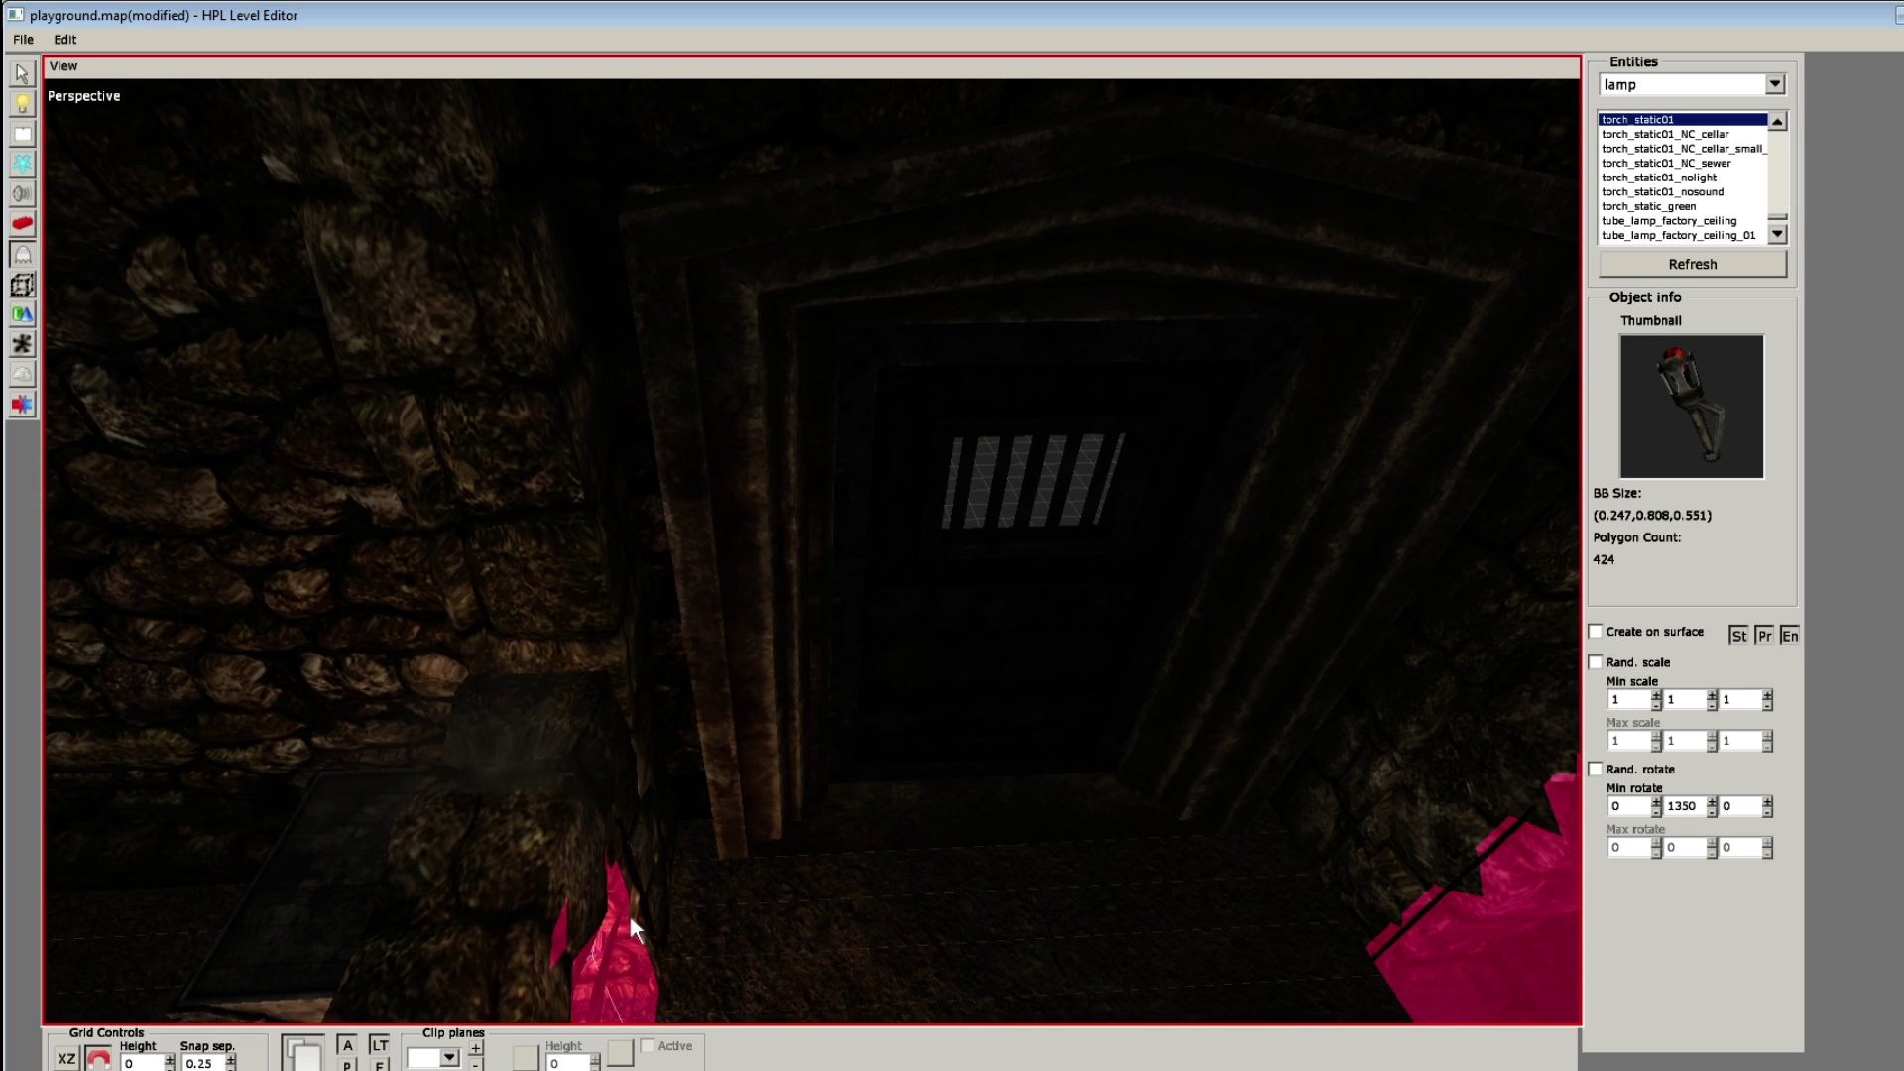
Step: Raise the new torch from the floor to wall height beside the far barred door and clear the selection
alt+middle_drag(629, 917, 603, 810)
key(1)
click(534, 569)
scroll(541, 569, down, 3)
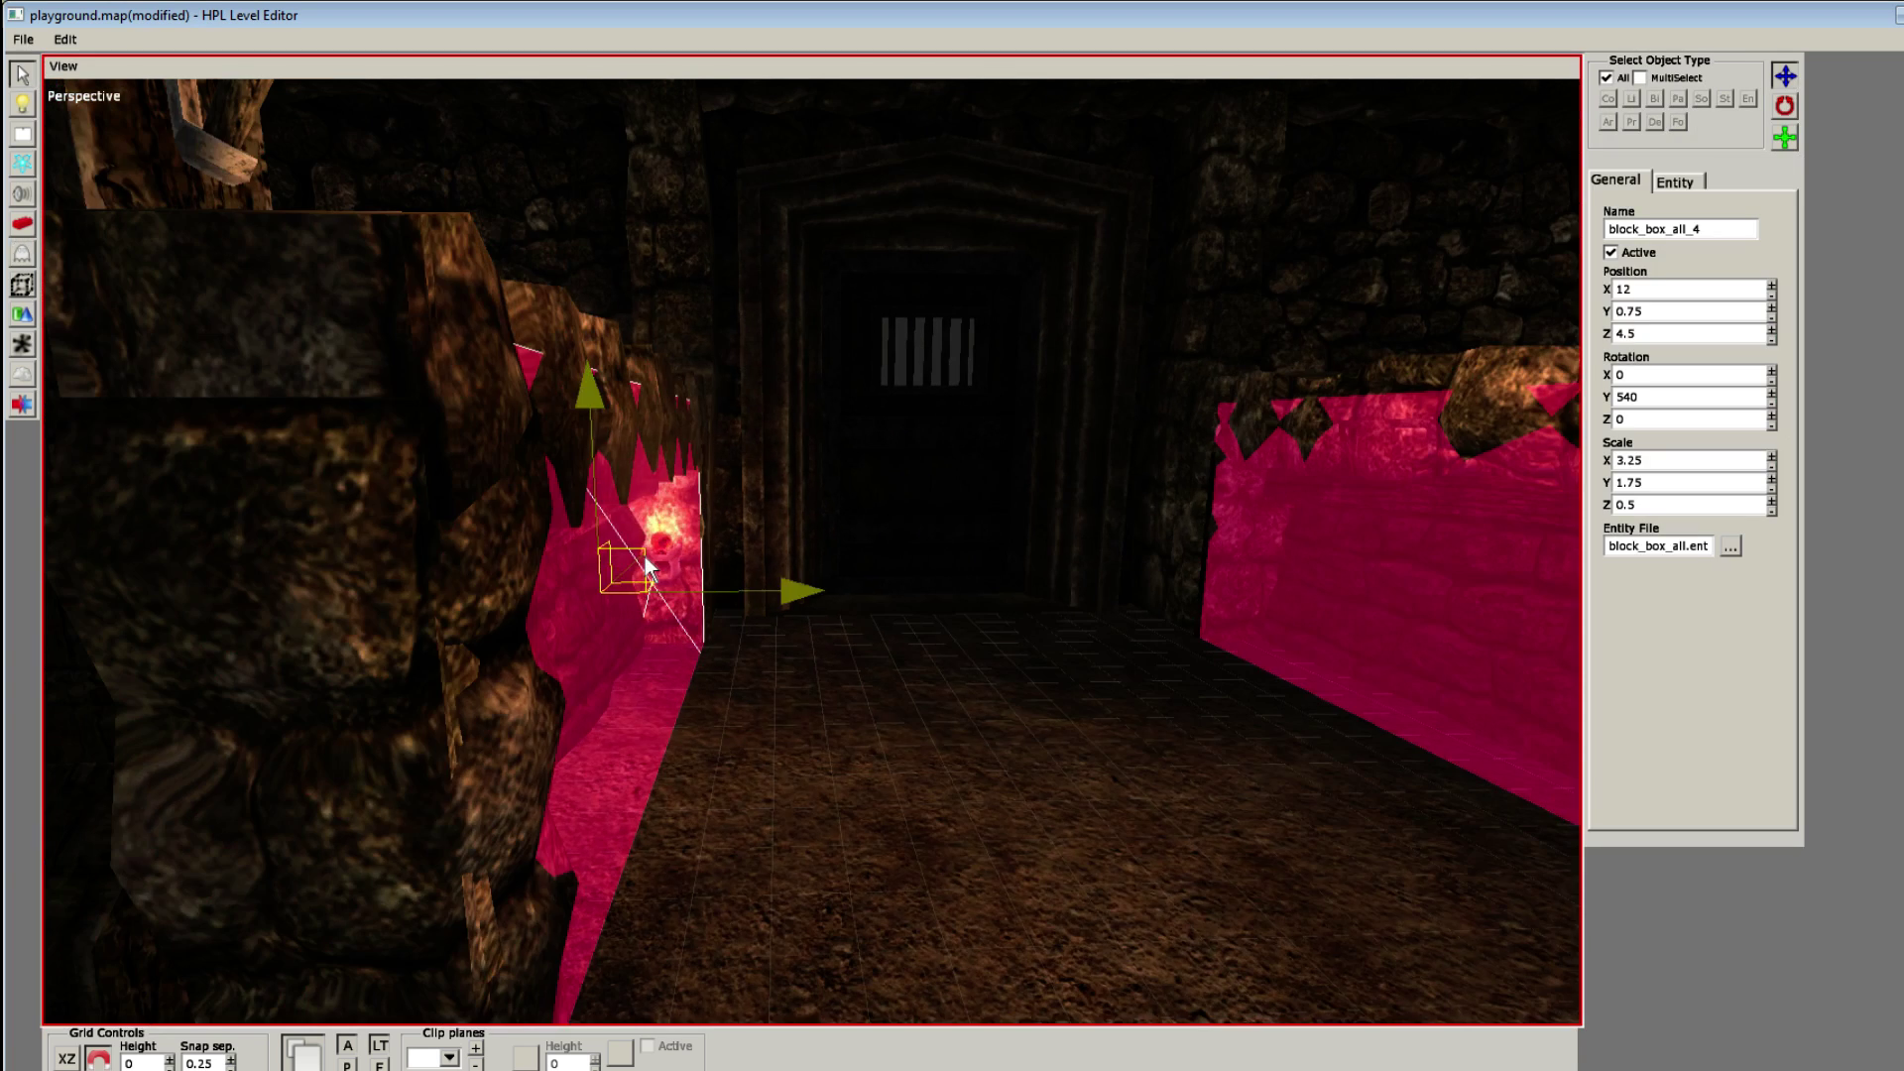
click(654, 550)
alt+middle_drag(654, 550, 597, 617)
drag(592, 564, 548, 276)
alt+middle_drag(548, 276, 492, 434)
click(604, 598)
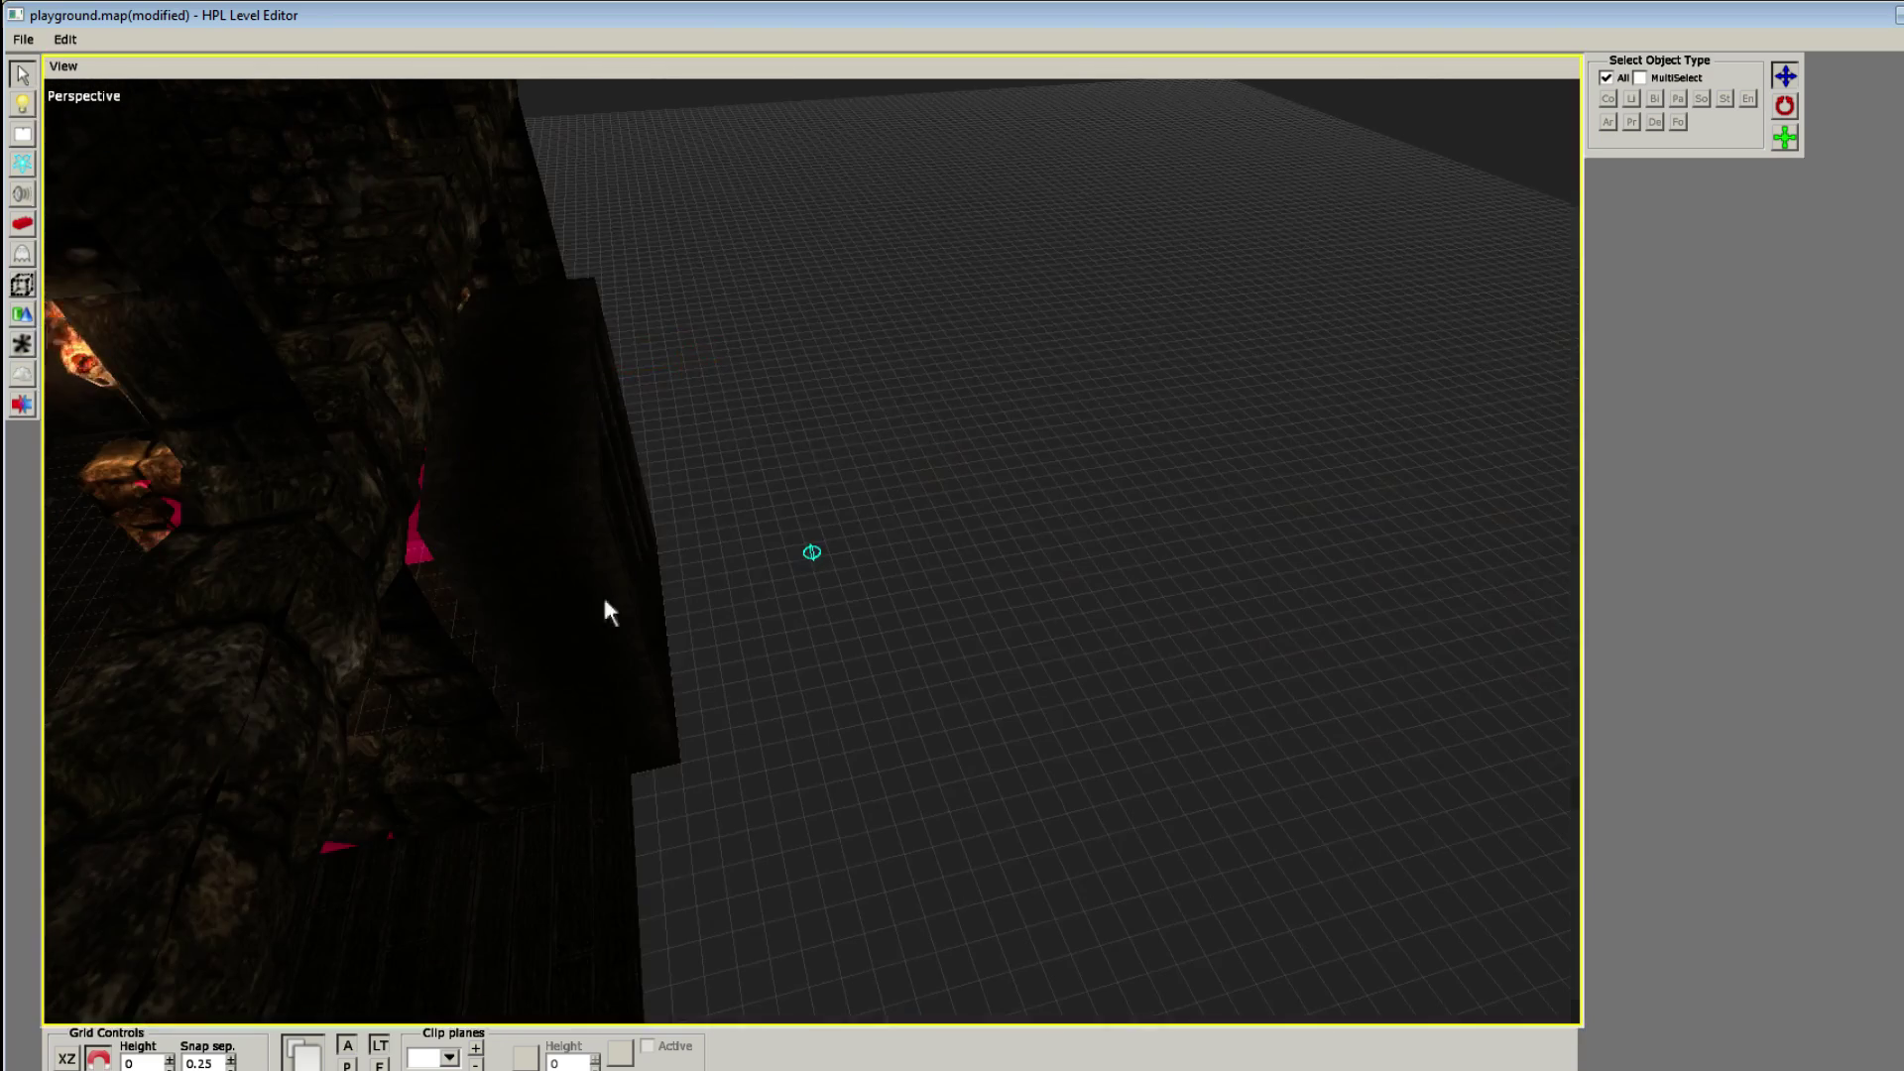
alt+middle_drag(604, 598, 859, 624)
scroll(644, 527, up, 2)
scroll(675, 483, up, 2)
Step: Duplicate the pillar torch near the entrance door and rotate the copy to 90 degrees around Y
click(347, 1045)
scroll(1082, 790, up, 3)
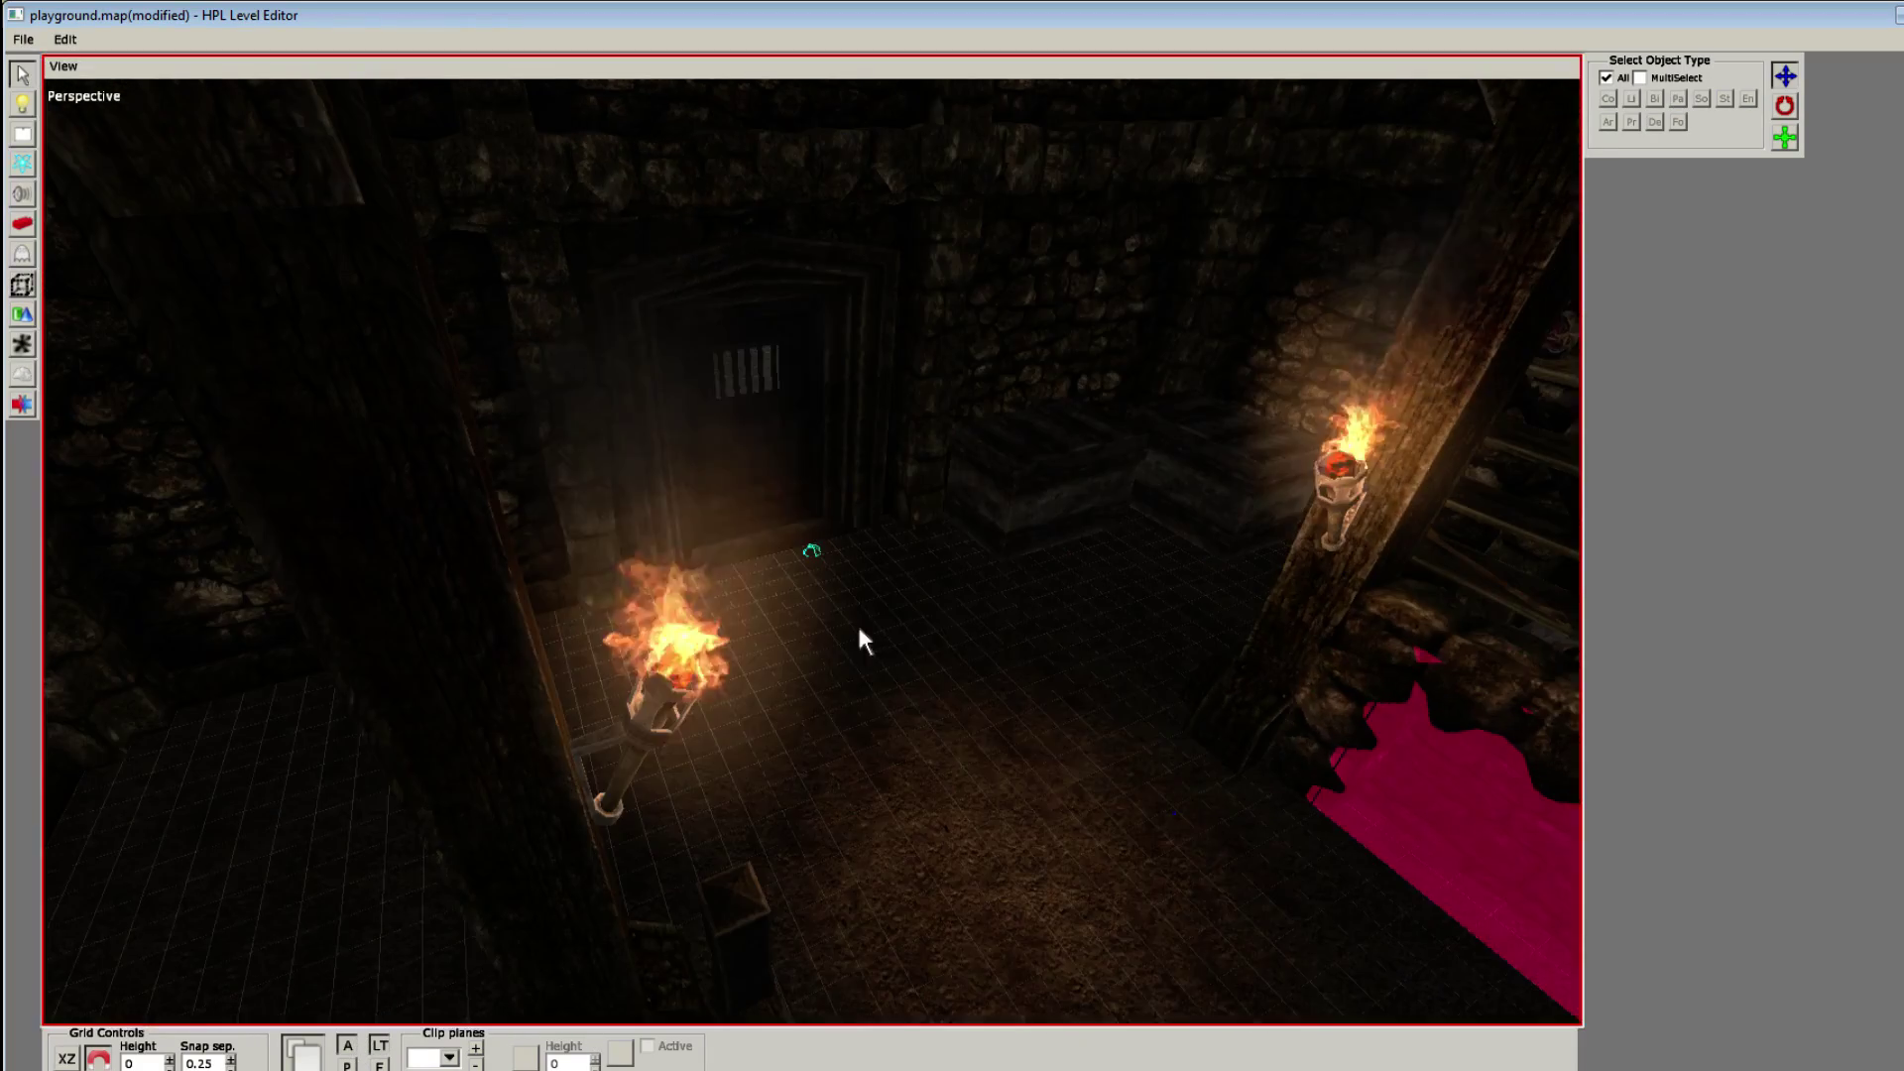
click(650, 687)
key(w)
alt+middle_drag(650, 686, 522, 857)
key(ctrl+d)
drag(369, 788, 112, 861)
key(q)
drag(134, 681, 401, 684)
key(w)
drag(525, 878, 638, 848)
key(q)
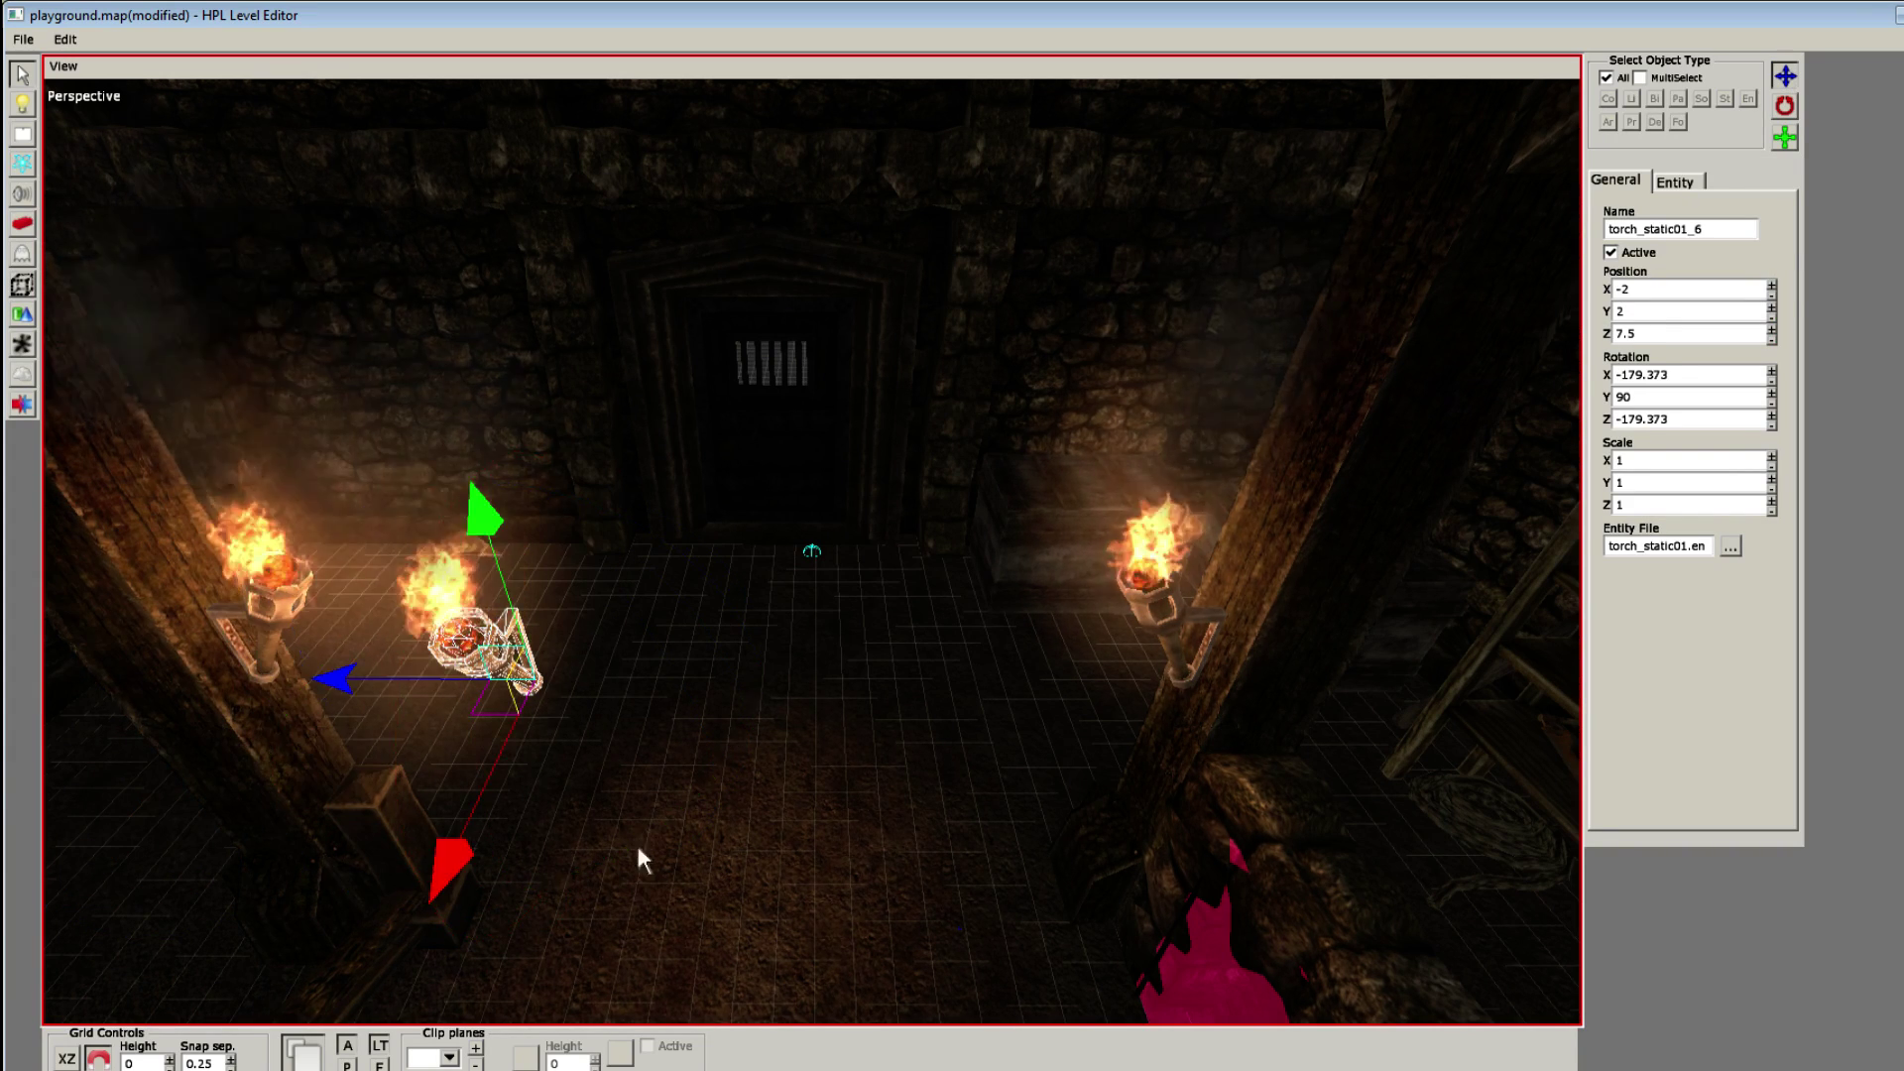
Step: Move the rotated torch to the wall column beside the entrance door at X -6, Z 8.5, and save the map
alt+middle_drag(638, 848, 331, 789)
drag(238, 855, 935, 247)
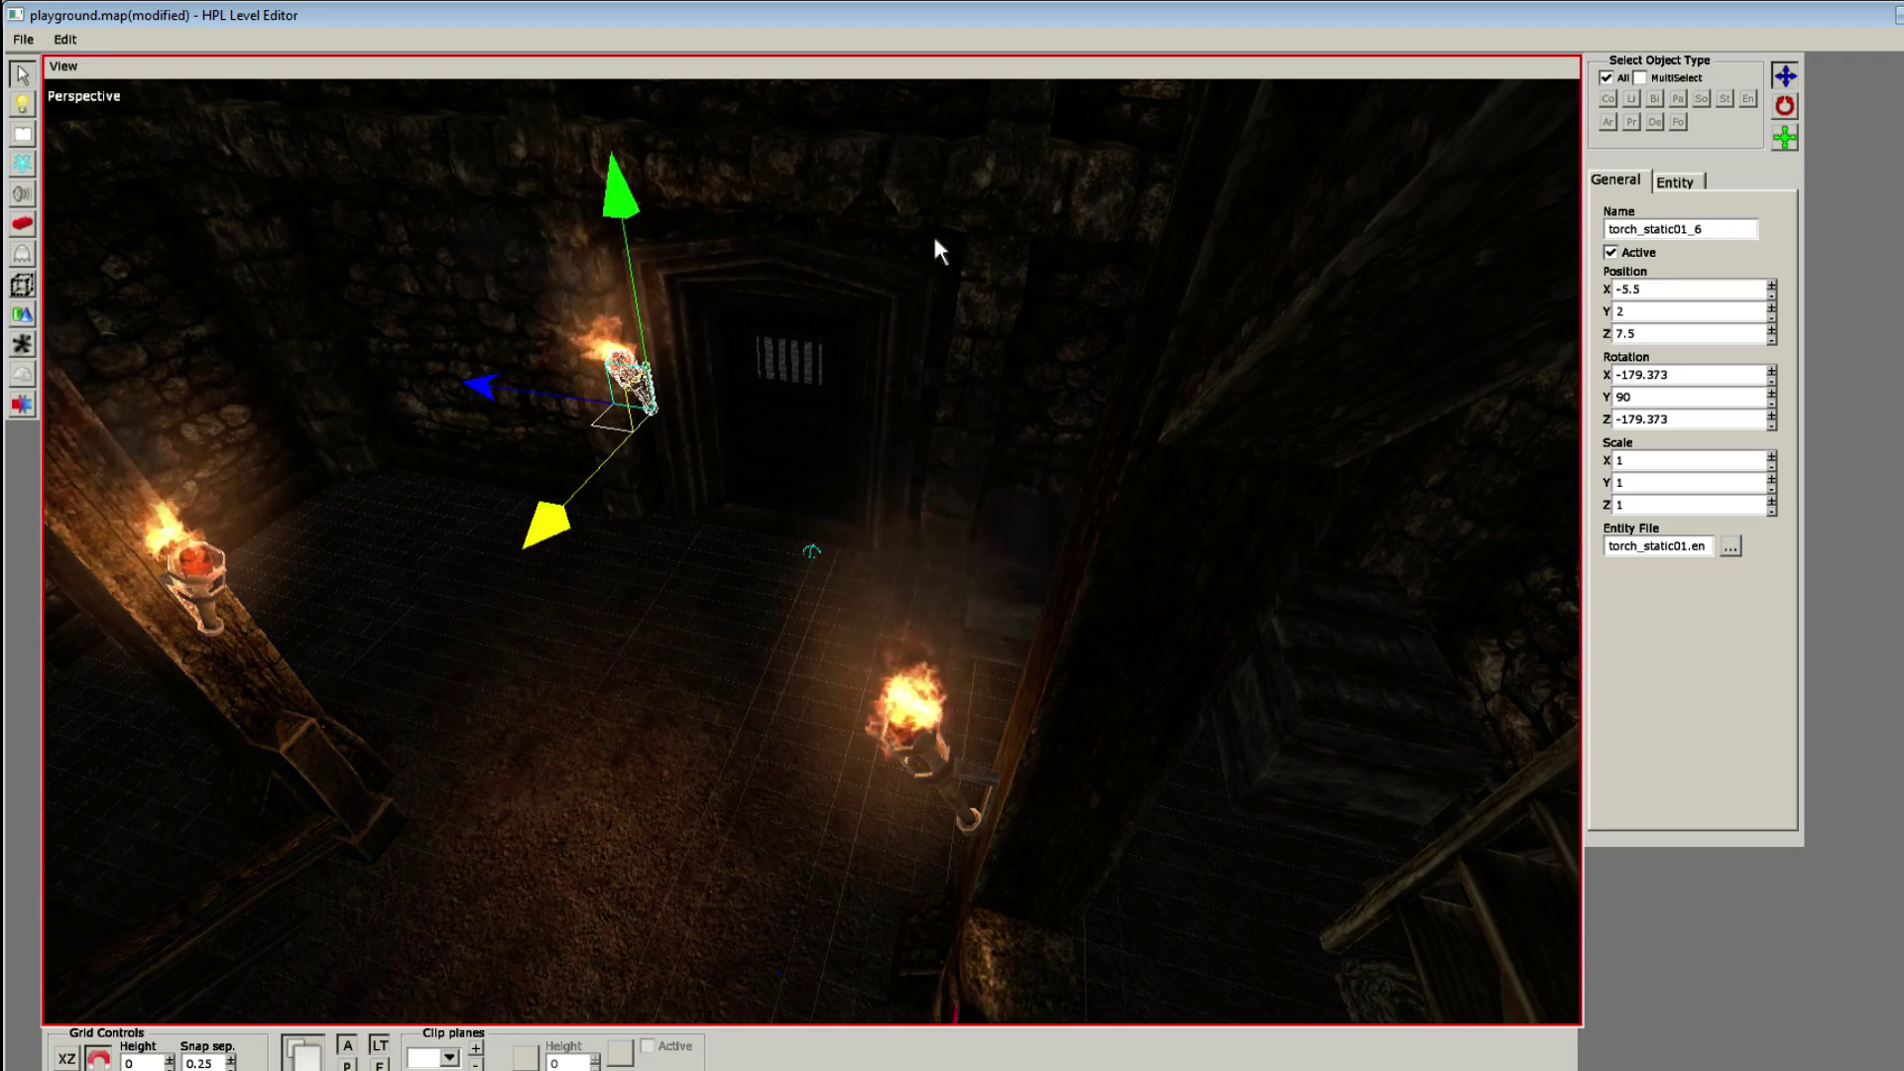
drag(479, 383, 415, 377)
alt+middle_drag(413, 373, 506, 562)
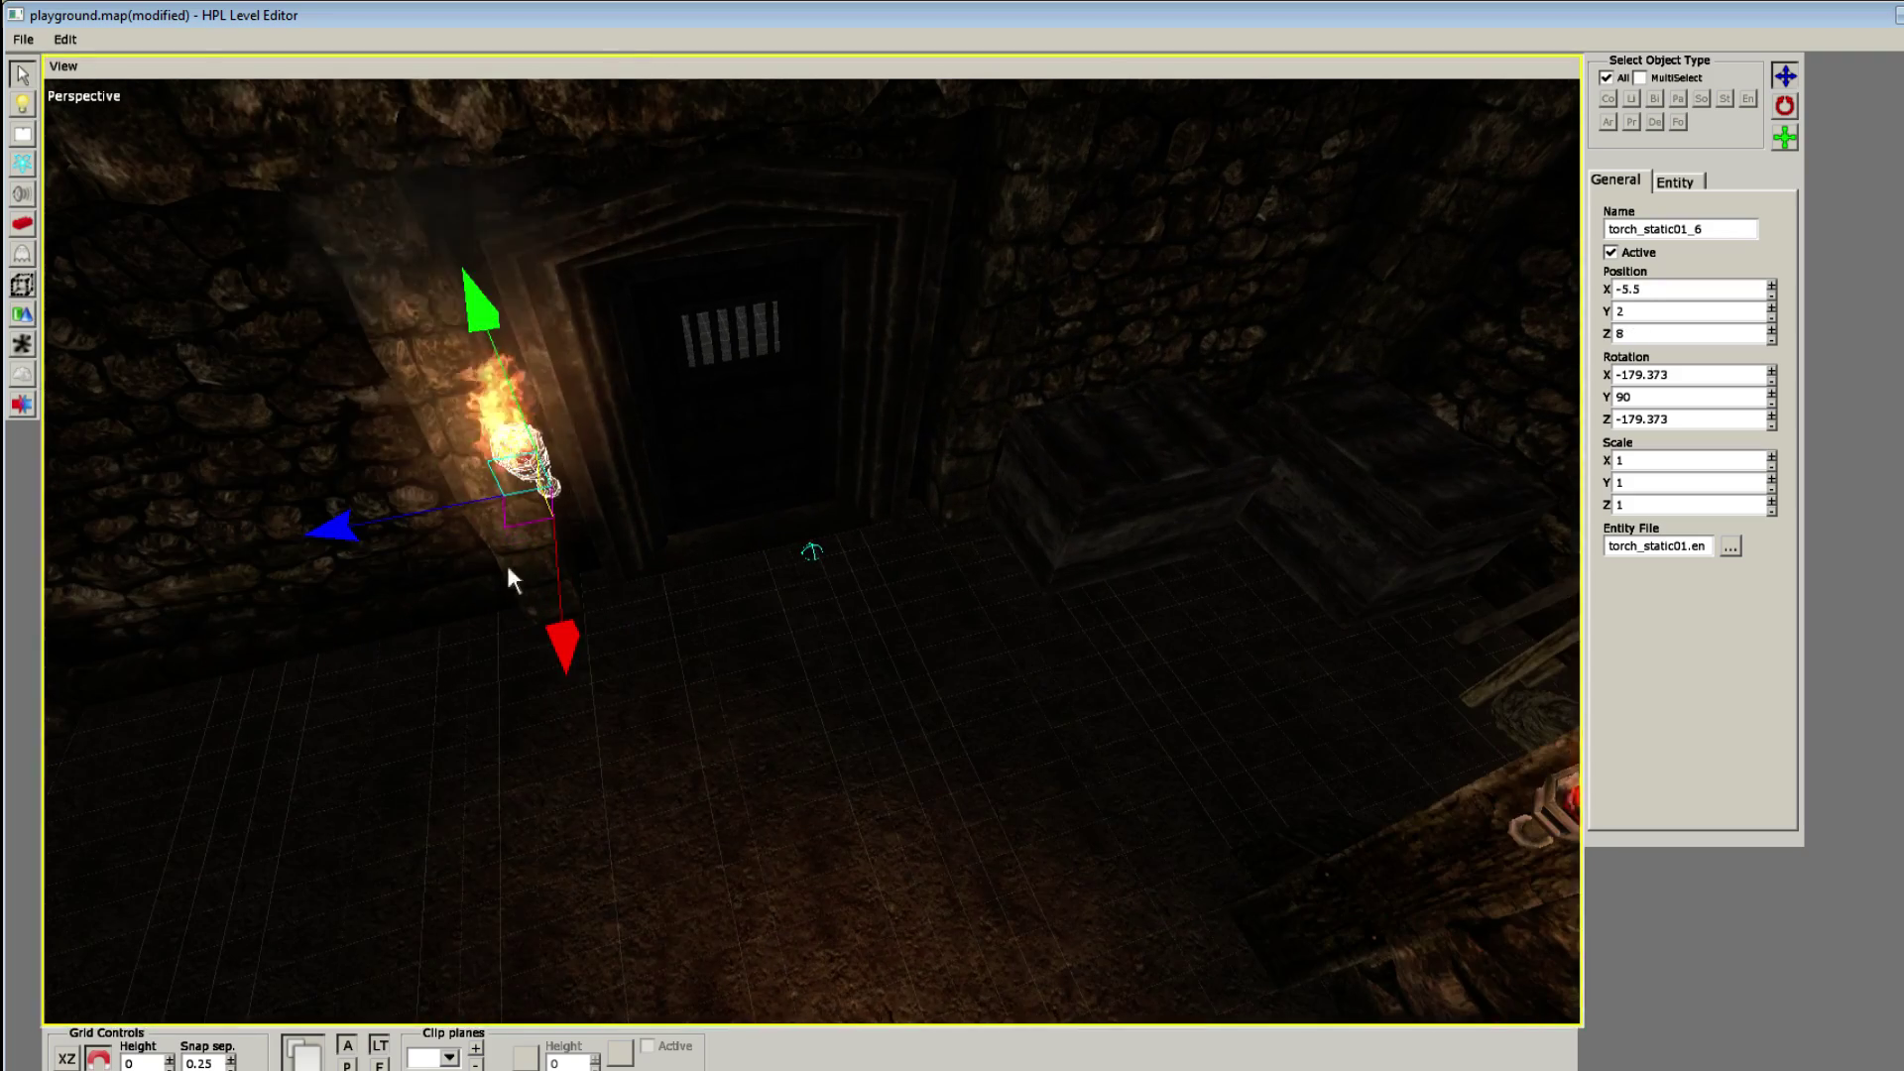
alt+middle_drag(341, 560, 509, 528)
drag(952, 603, 863, 595)
alt+middle_drag(863, 595, 508, 595)
drag(320, 392, 314, 392)
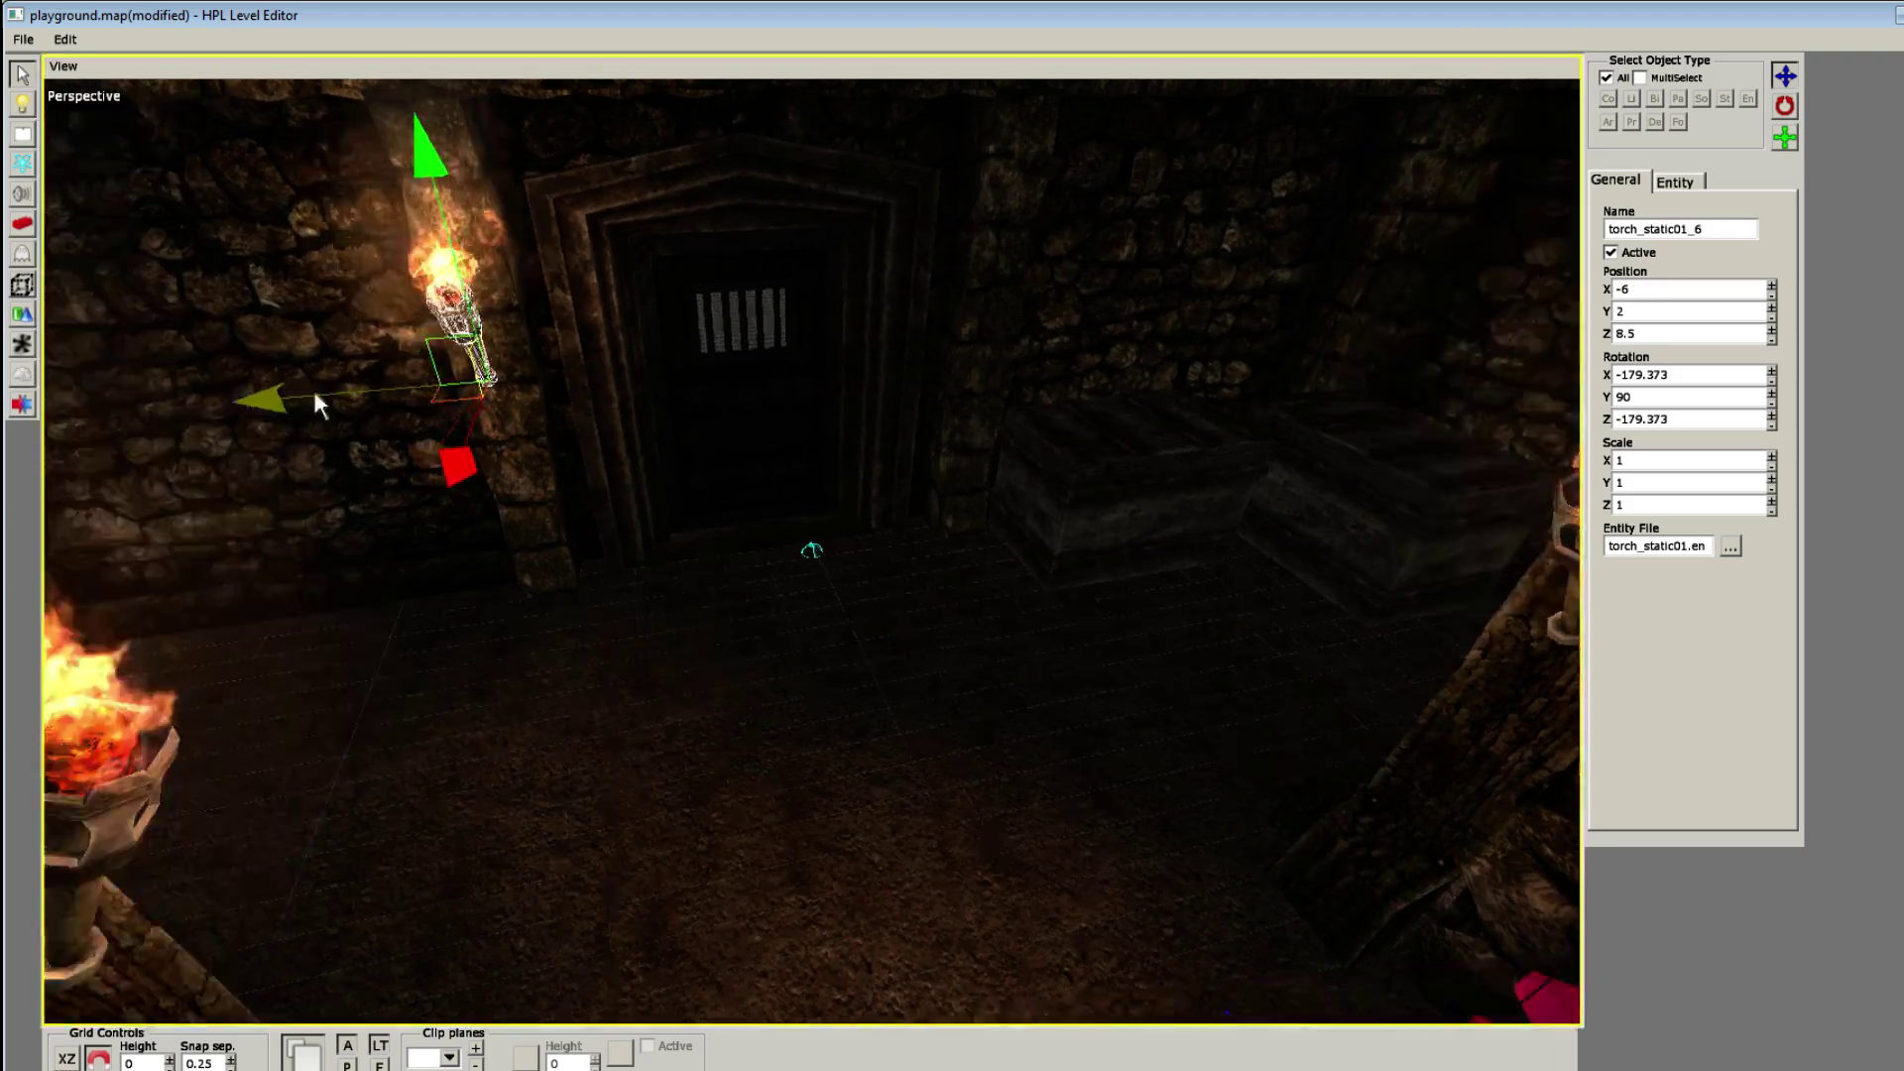
alt+middle_drag(315, 391, 481, 440)
click(481, 439)
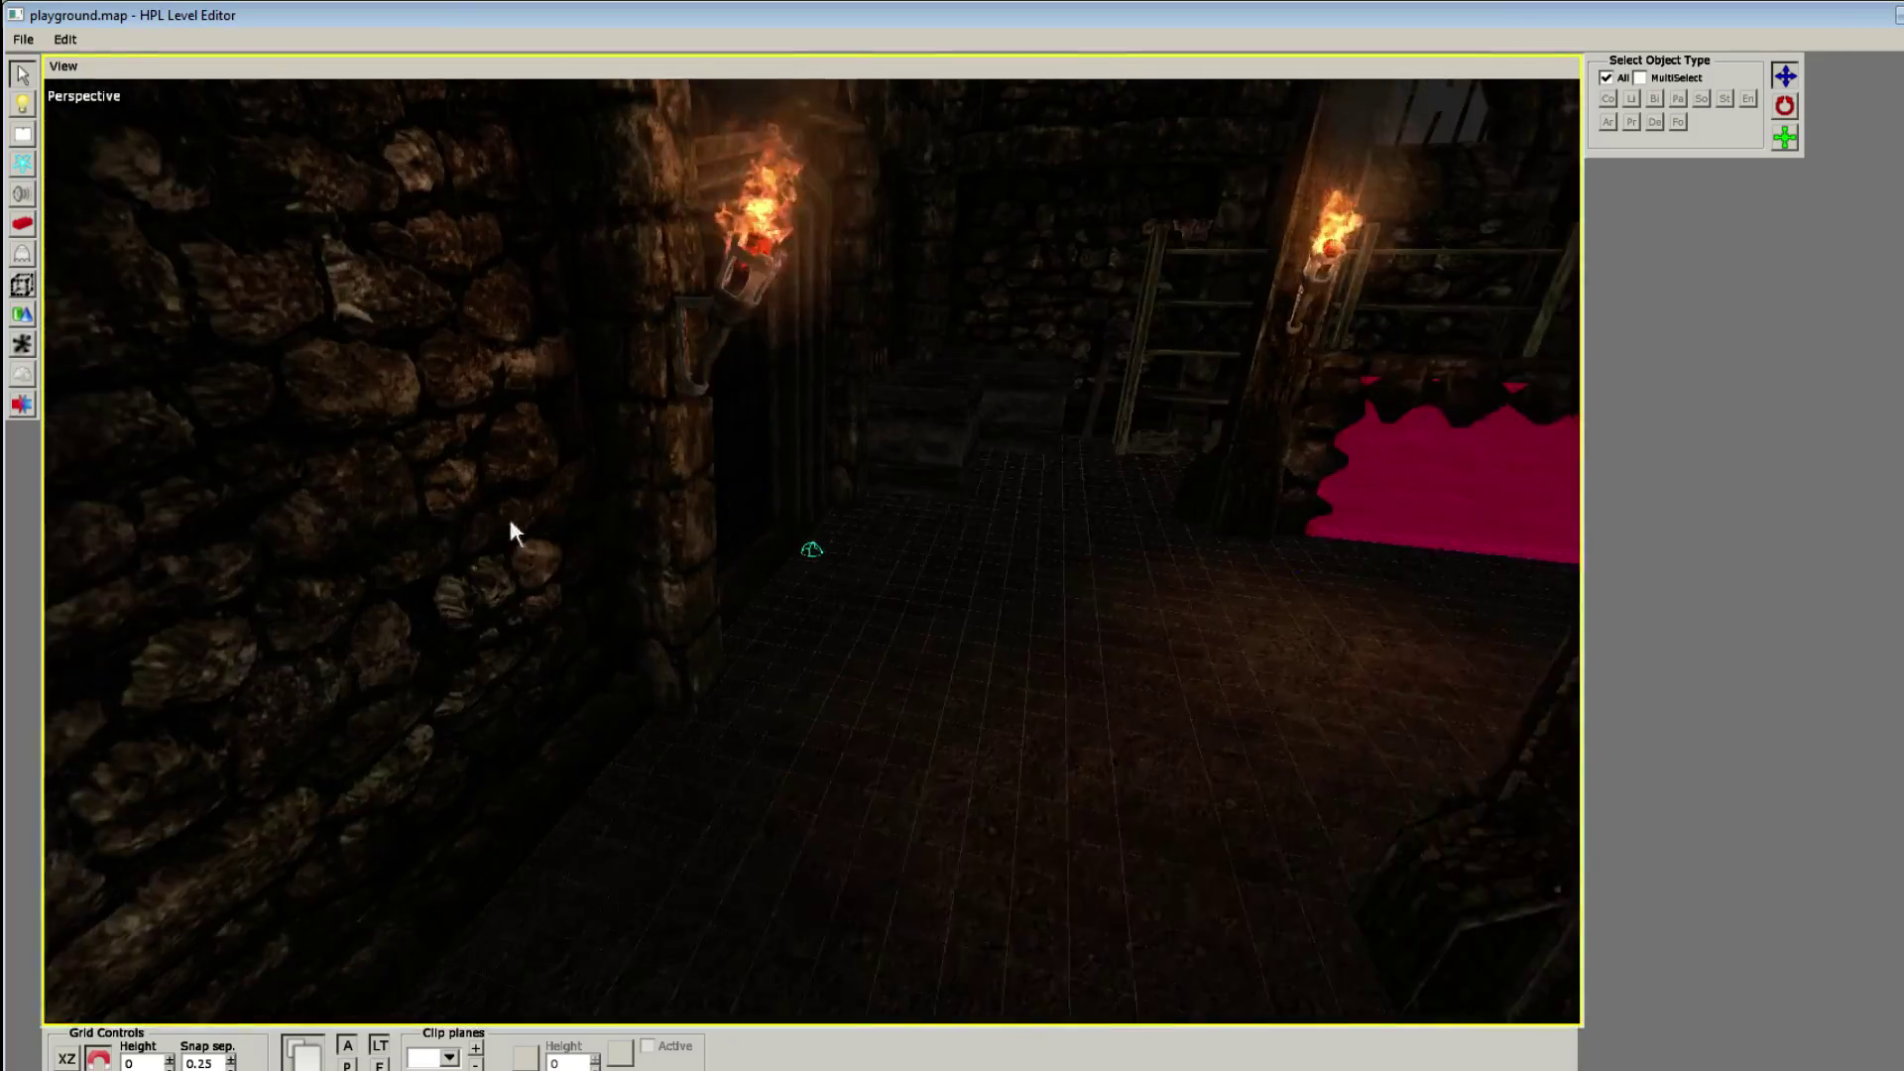
Step: Examine how the torches light the room, switching the ambient lighting off and back on
alt+middle_drag(509, 518, 883, 569)
scroll(883, 568, up, 2)
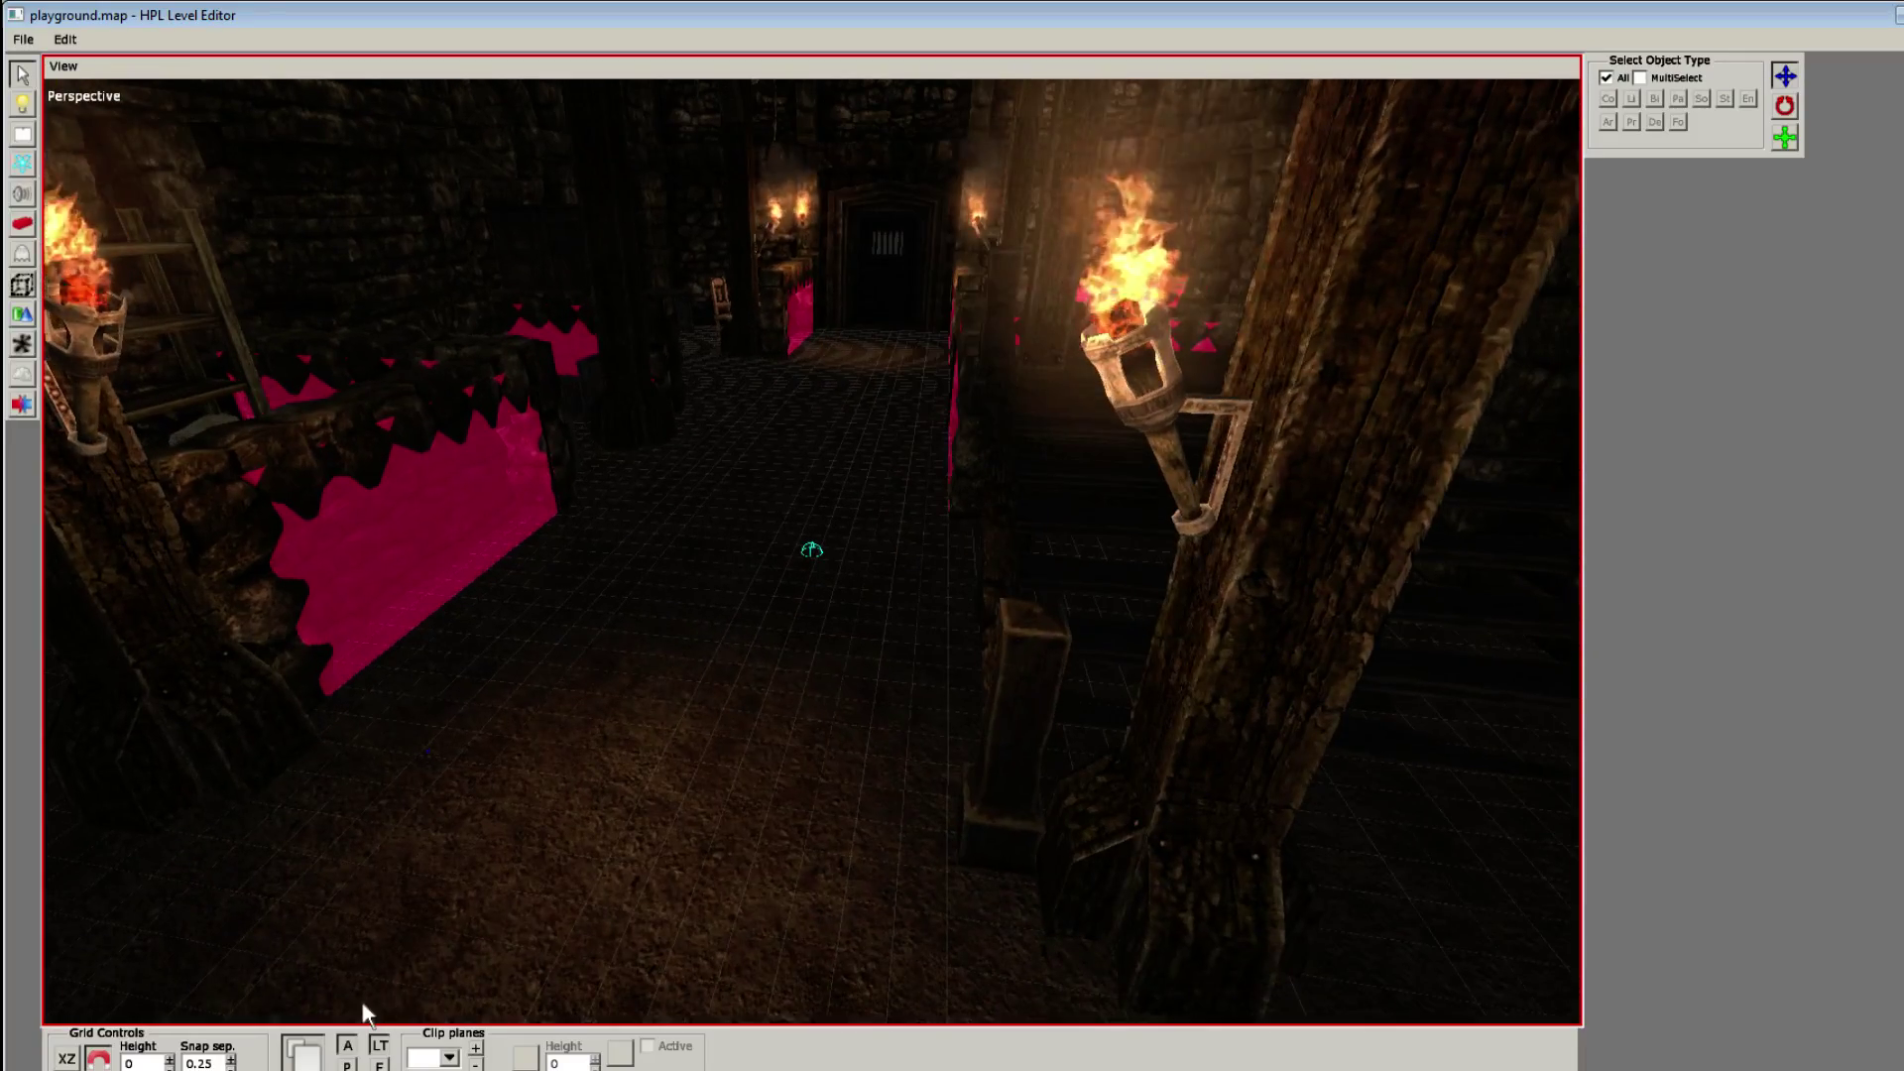
click(347, 1046)
alt+middle_drag(893, 635, 766, 579)
scroll(655, 609, up, 3)
alt+middle_drag(654, 609, 605, 610)
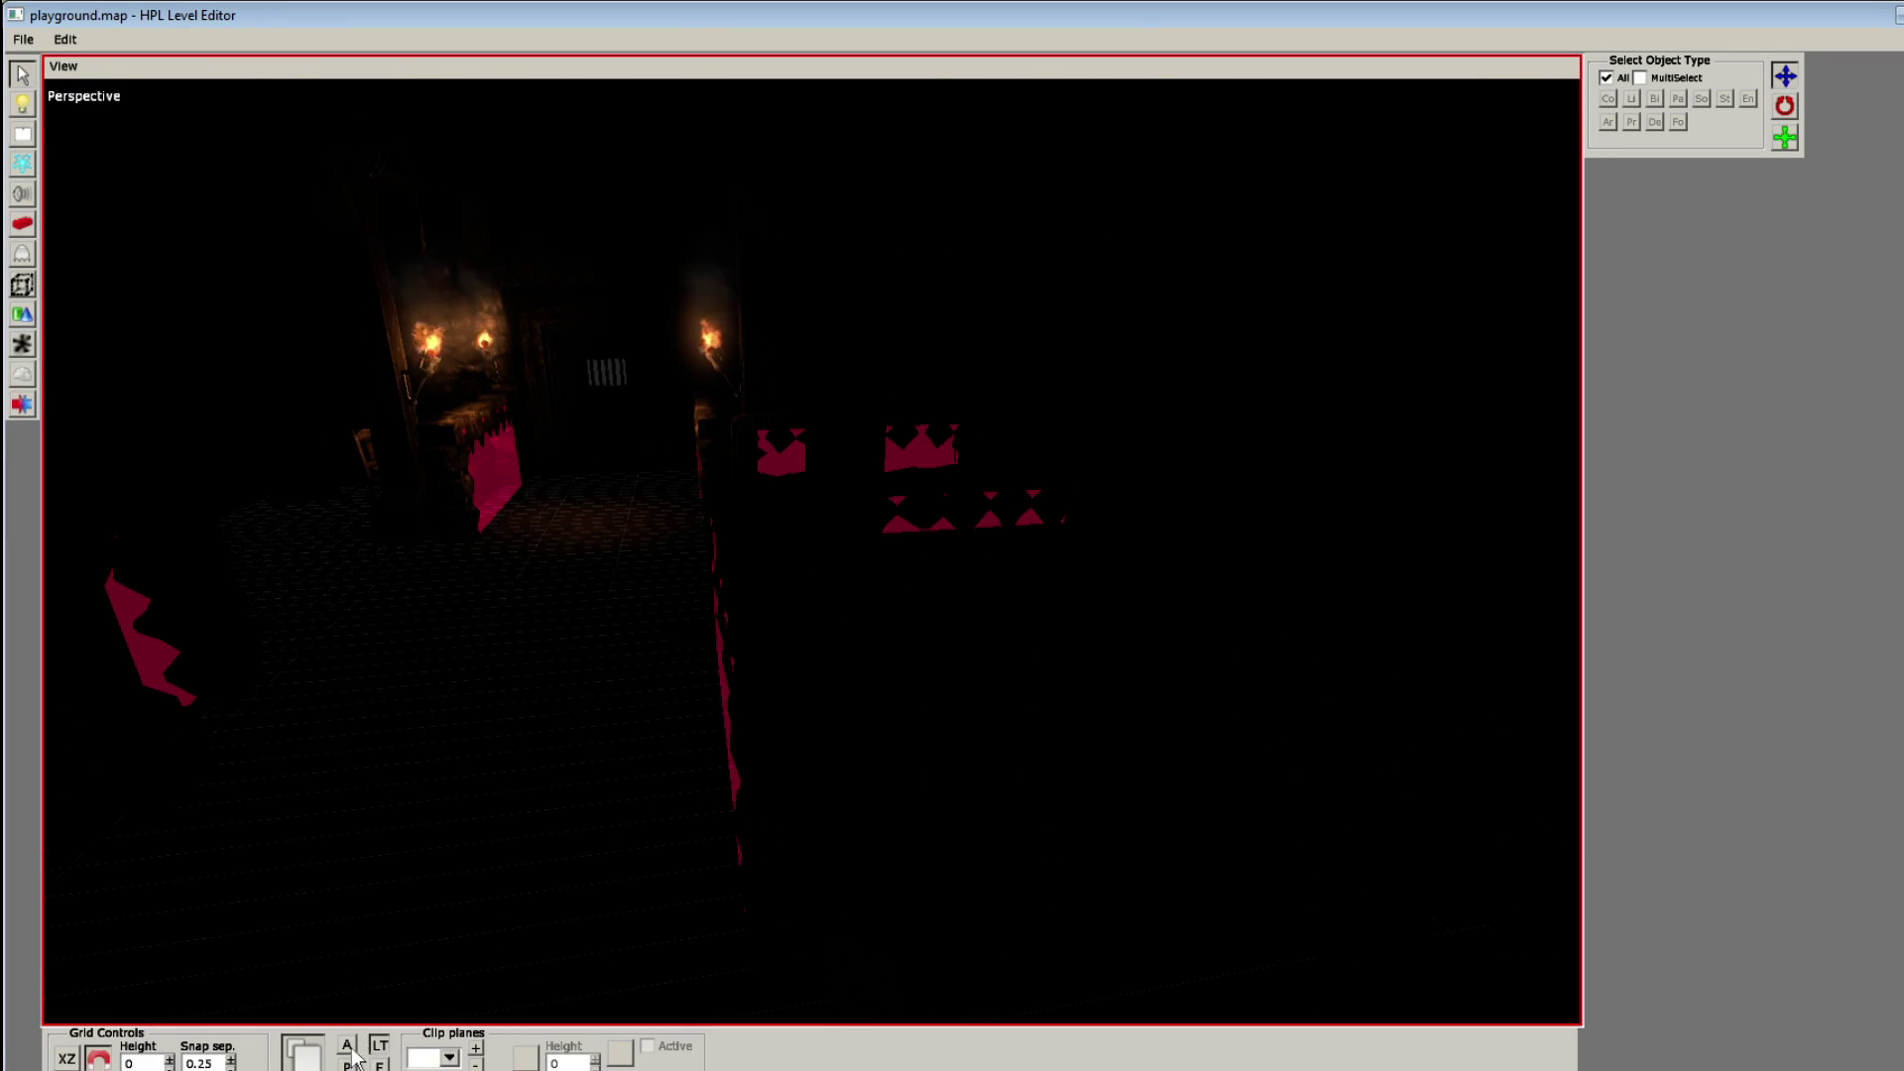
click(347, 1046)
alt+middle_drag(541, 671, 1369, 744)
scroll(816, 794, up, 3)
Step: Place a 13_burner lamp on the coals of the dungeon stove using Create on surface, and check its flame without ambient lighting
key(7)
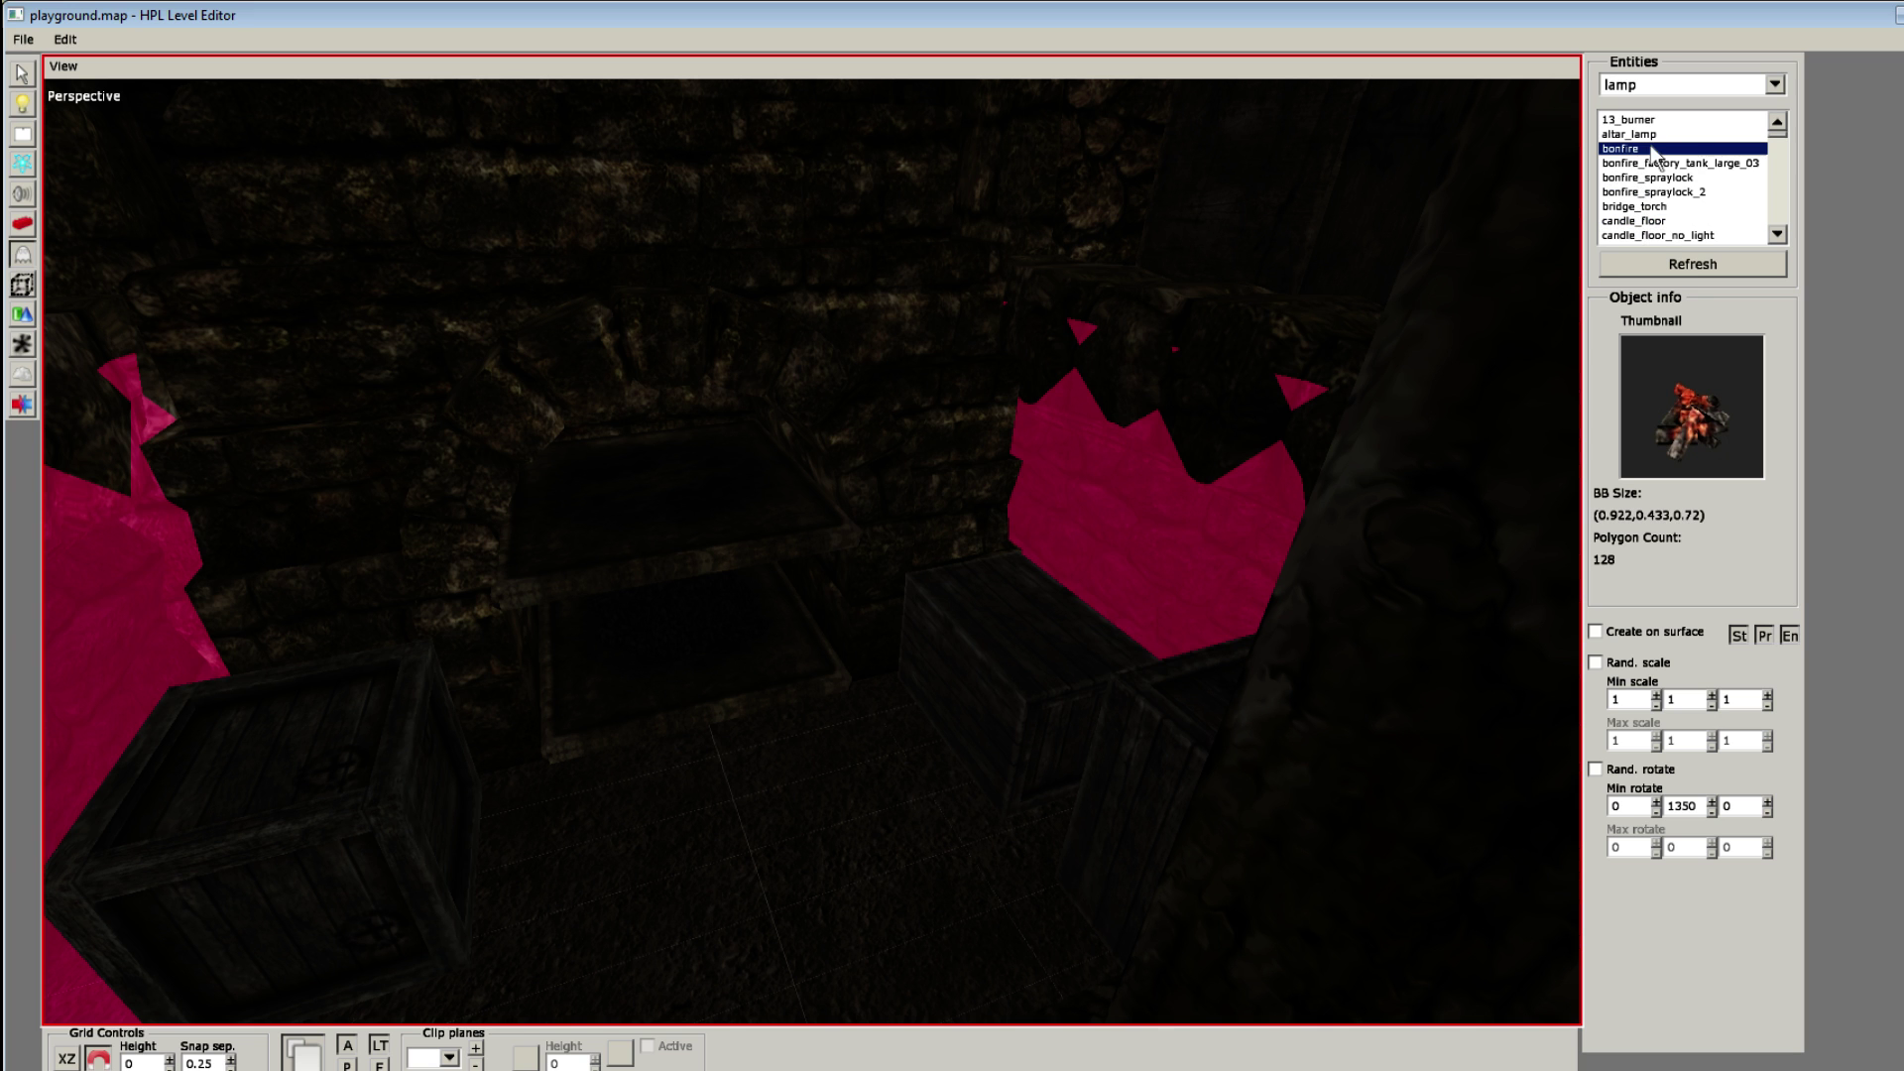
alt+middle_drag(720, 557, 897, 536)
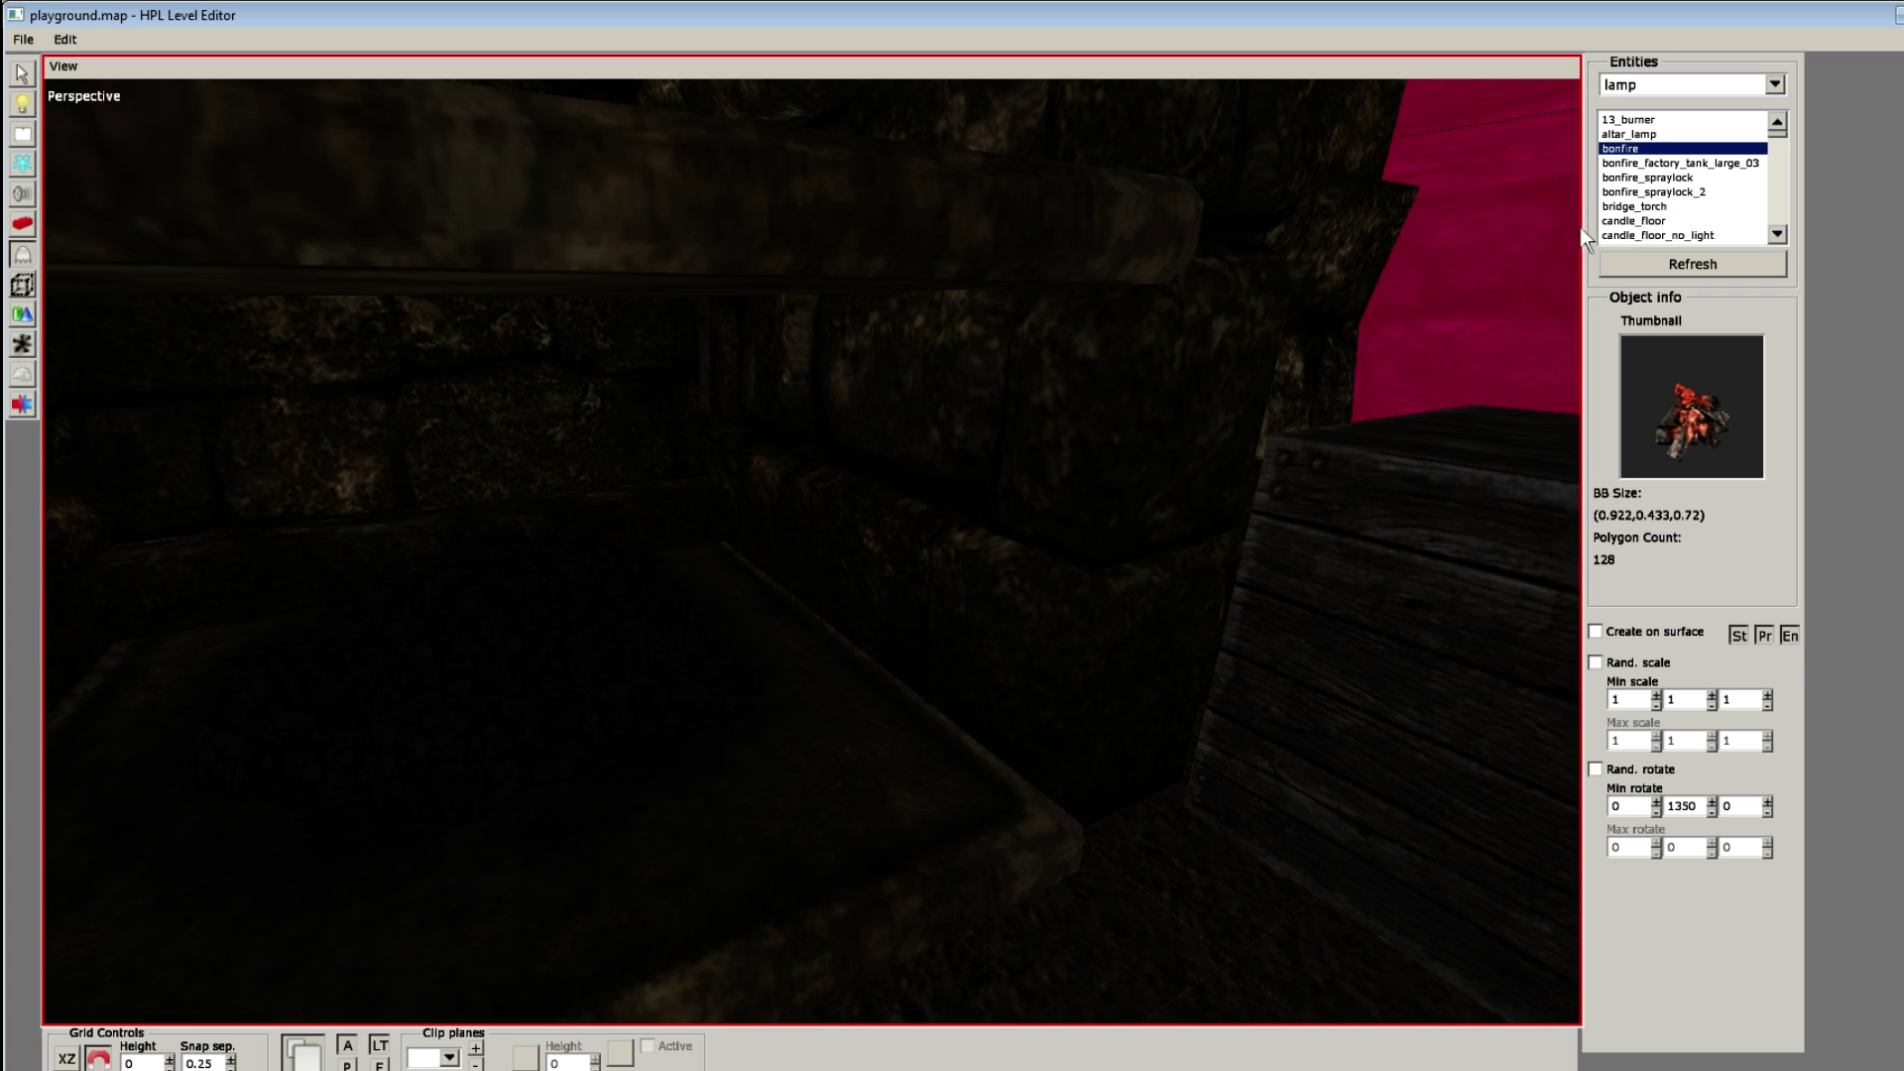
click(1639, 121)
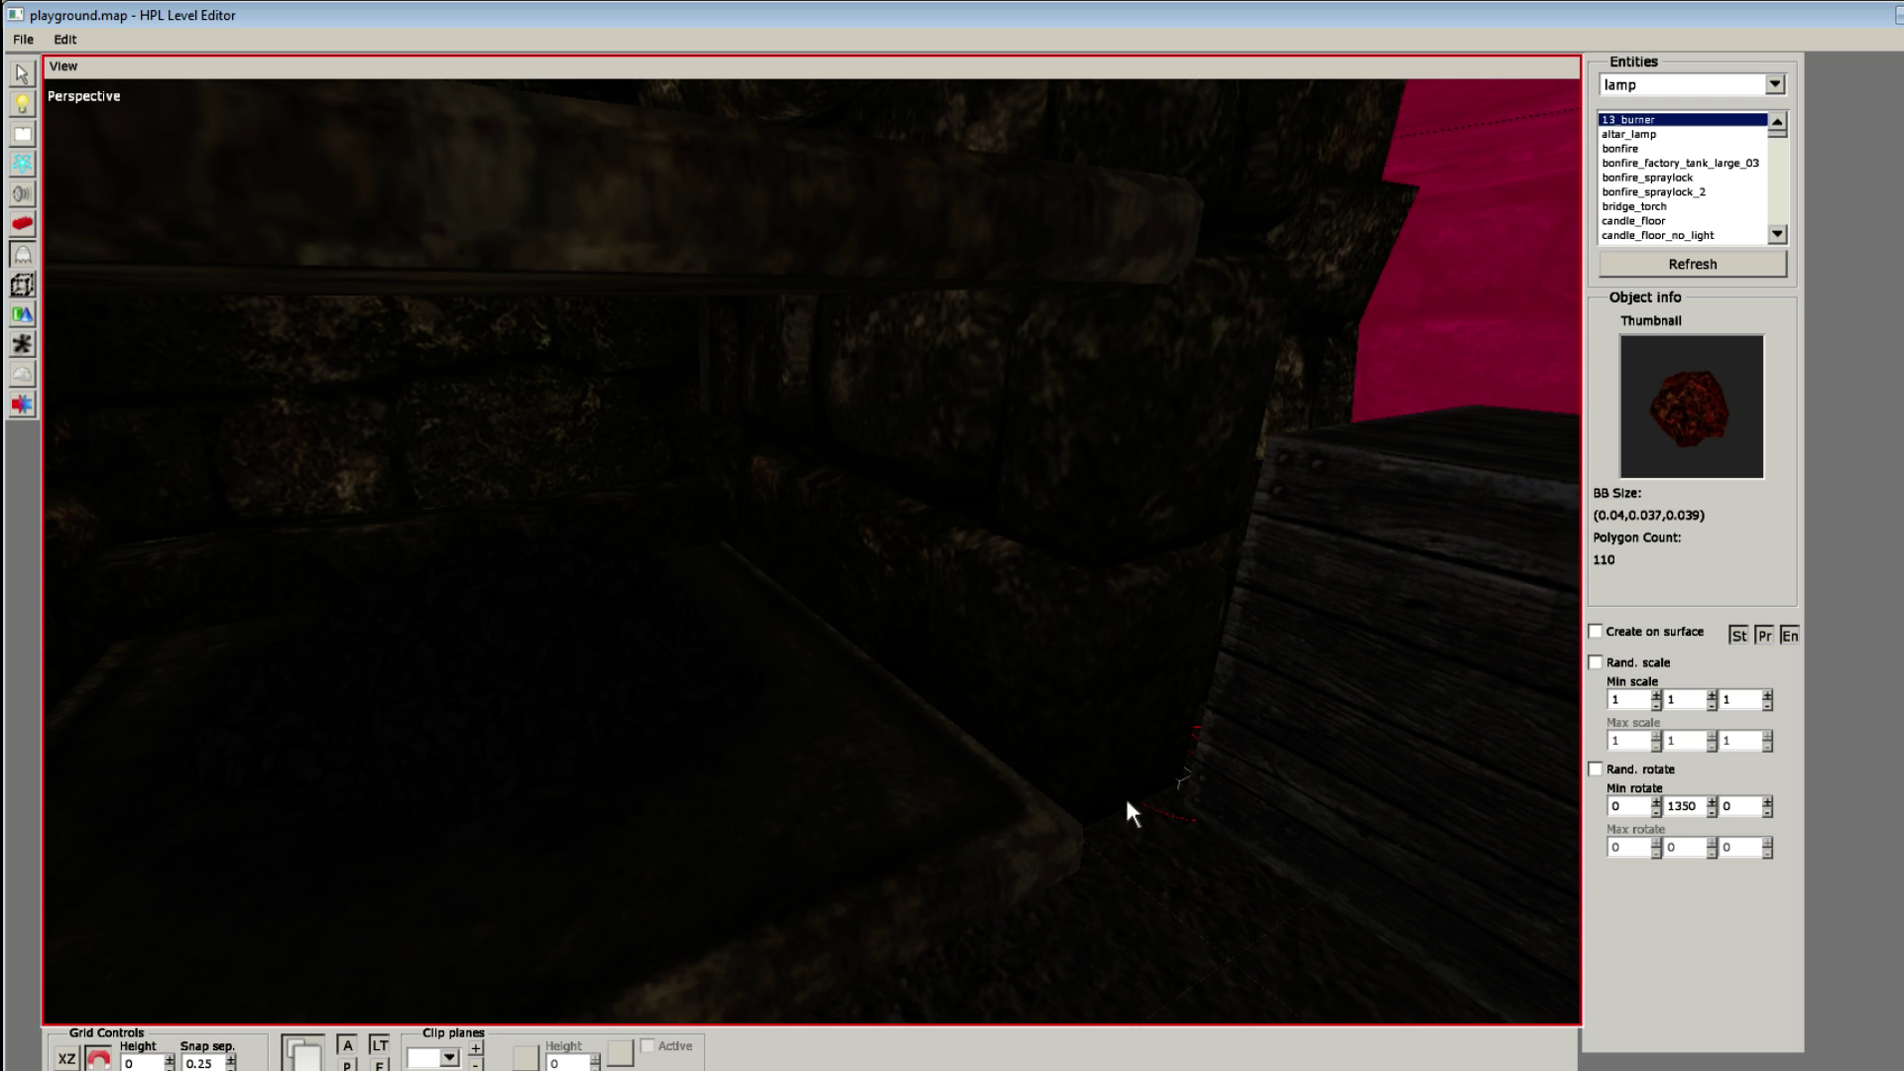
scroll(1127, 802, down, 2)
click(578, 566)
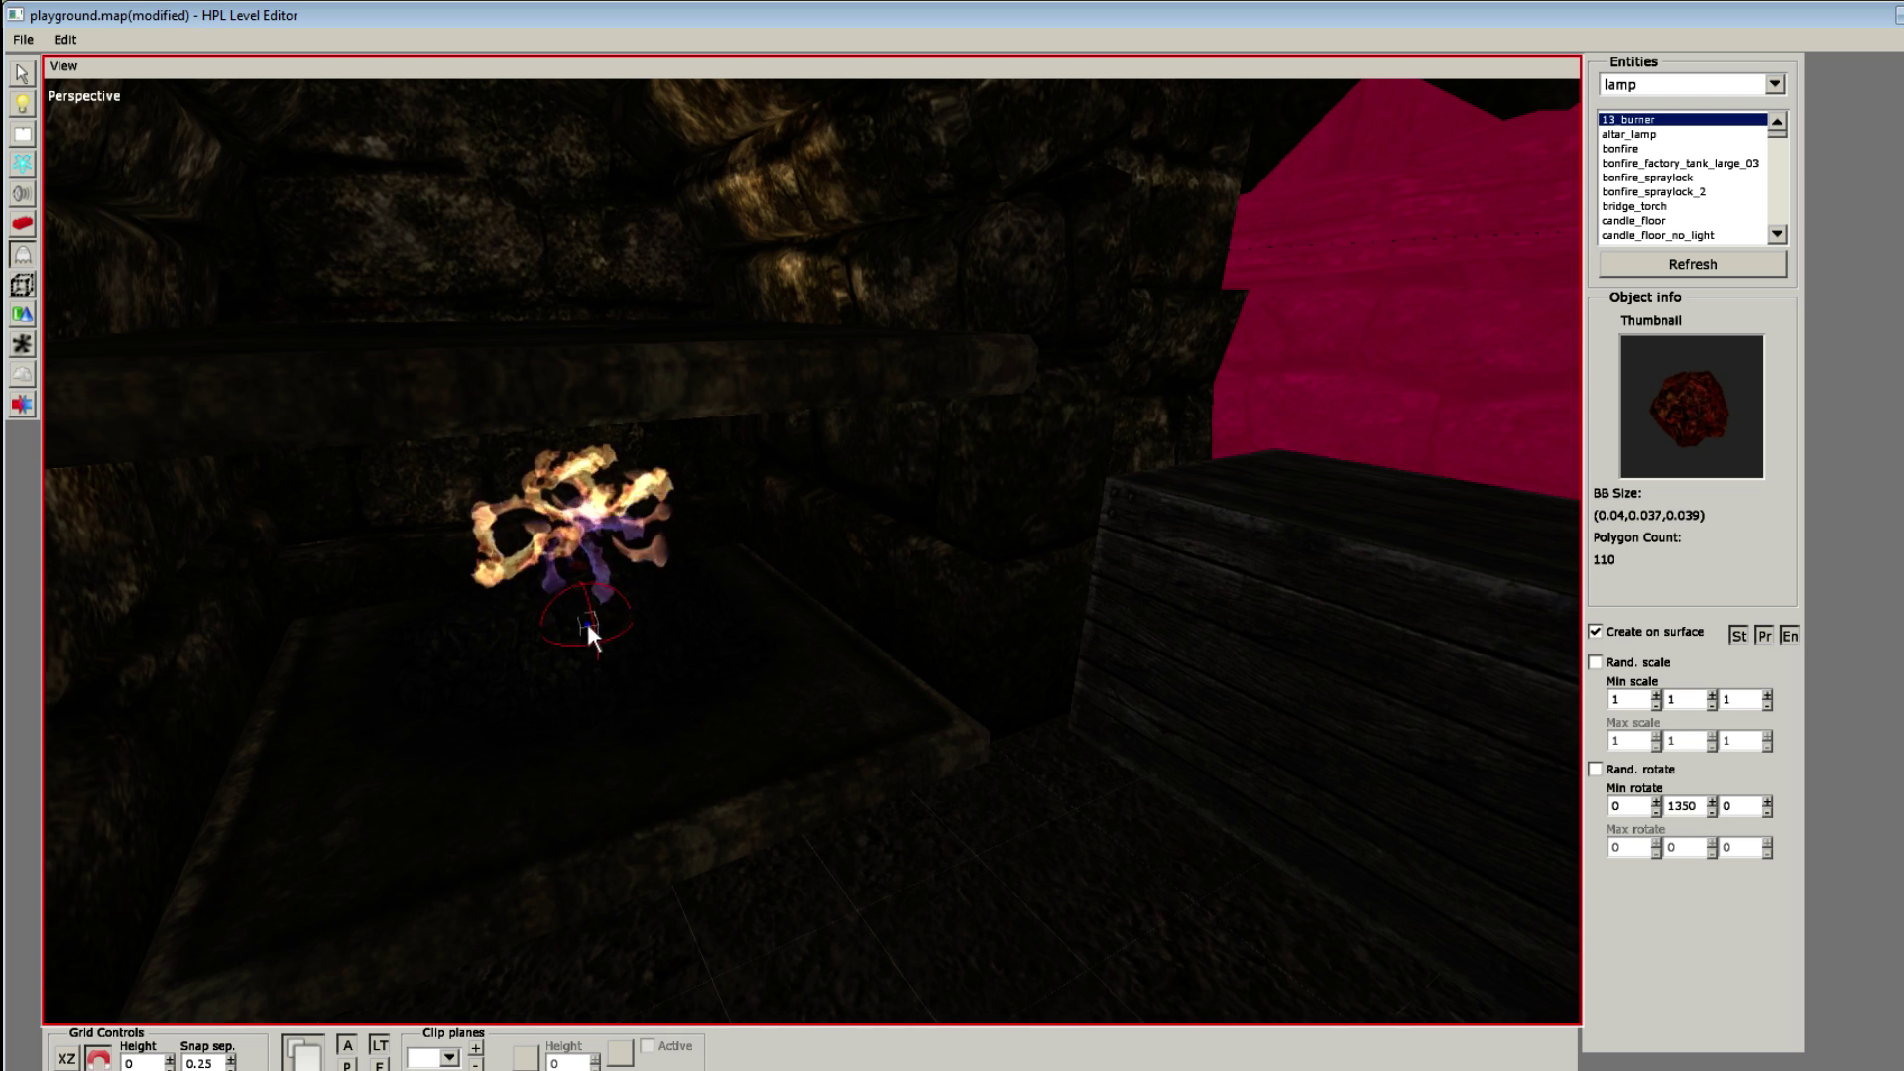
key(1)
click(597, 575)
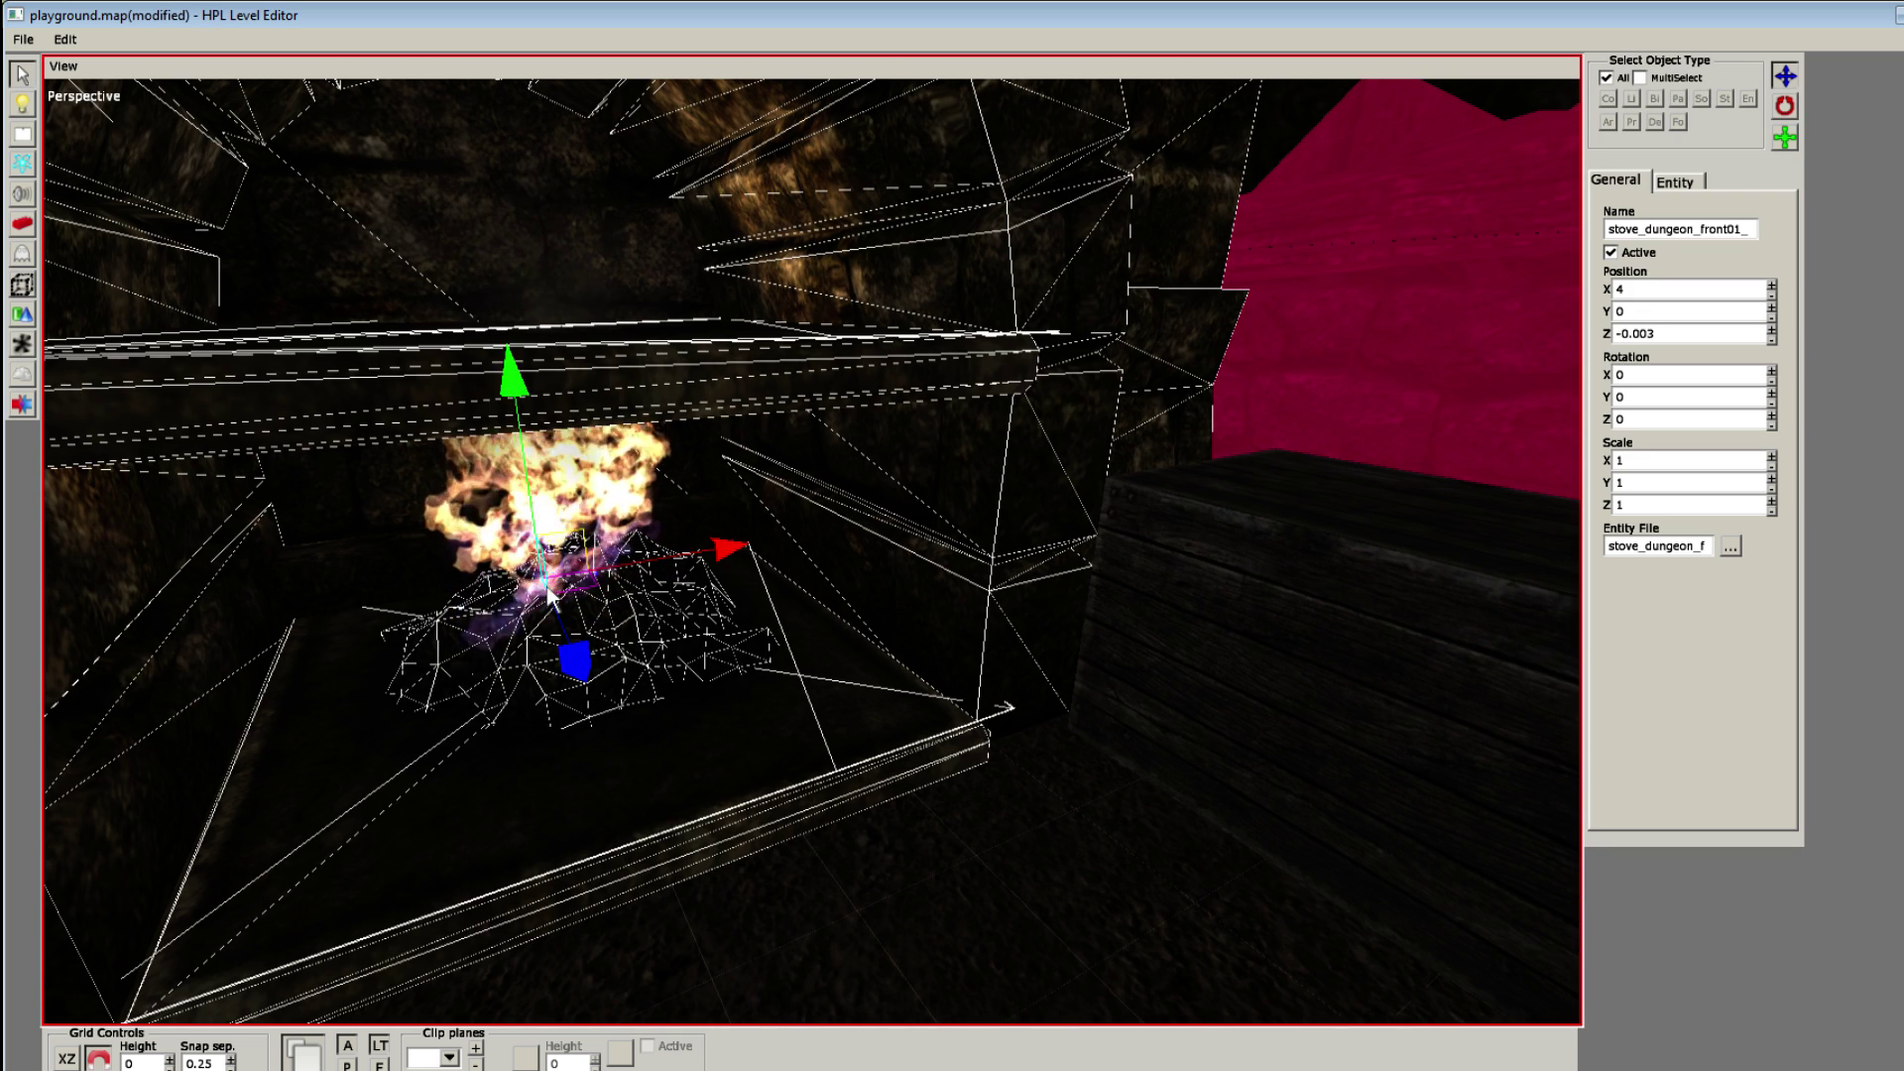
alt+drag(518, 599, 331, 727)
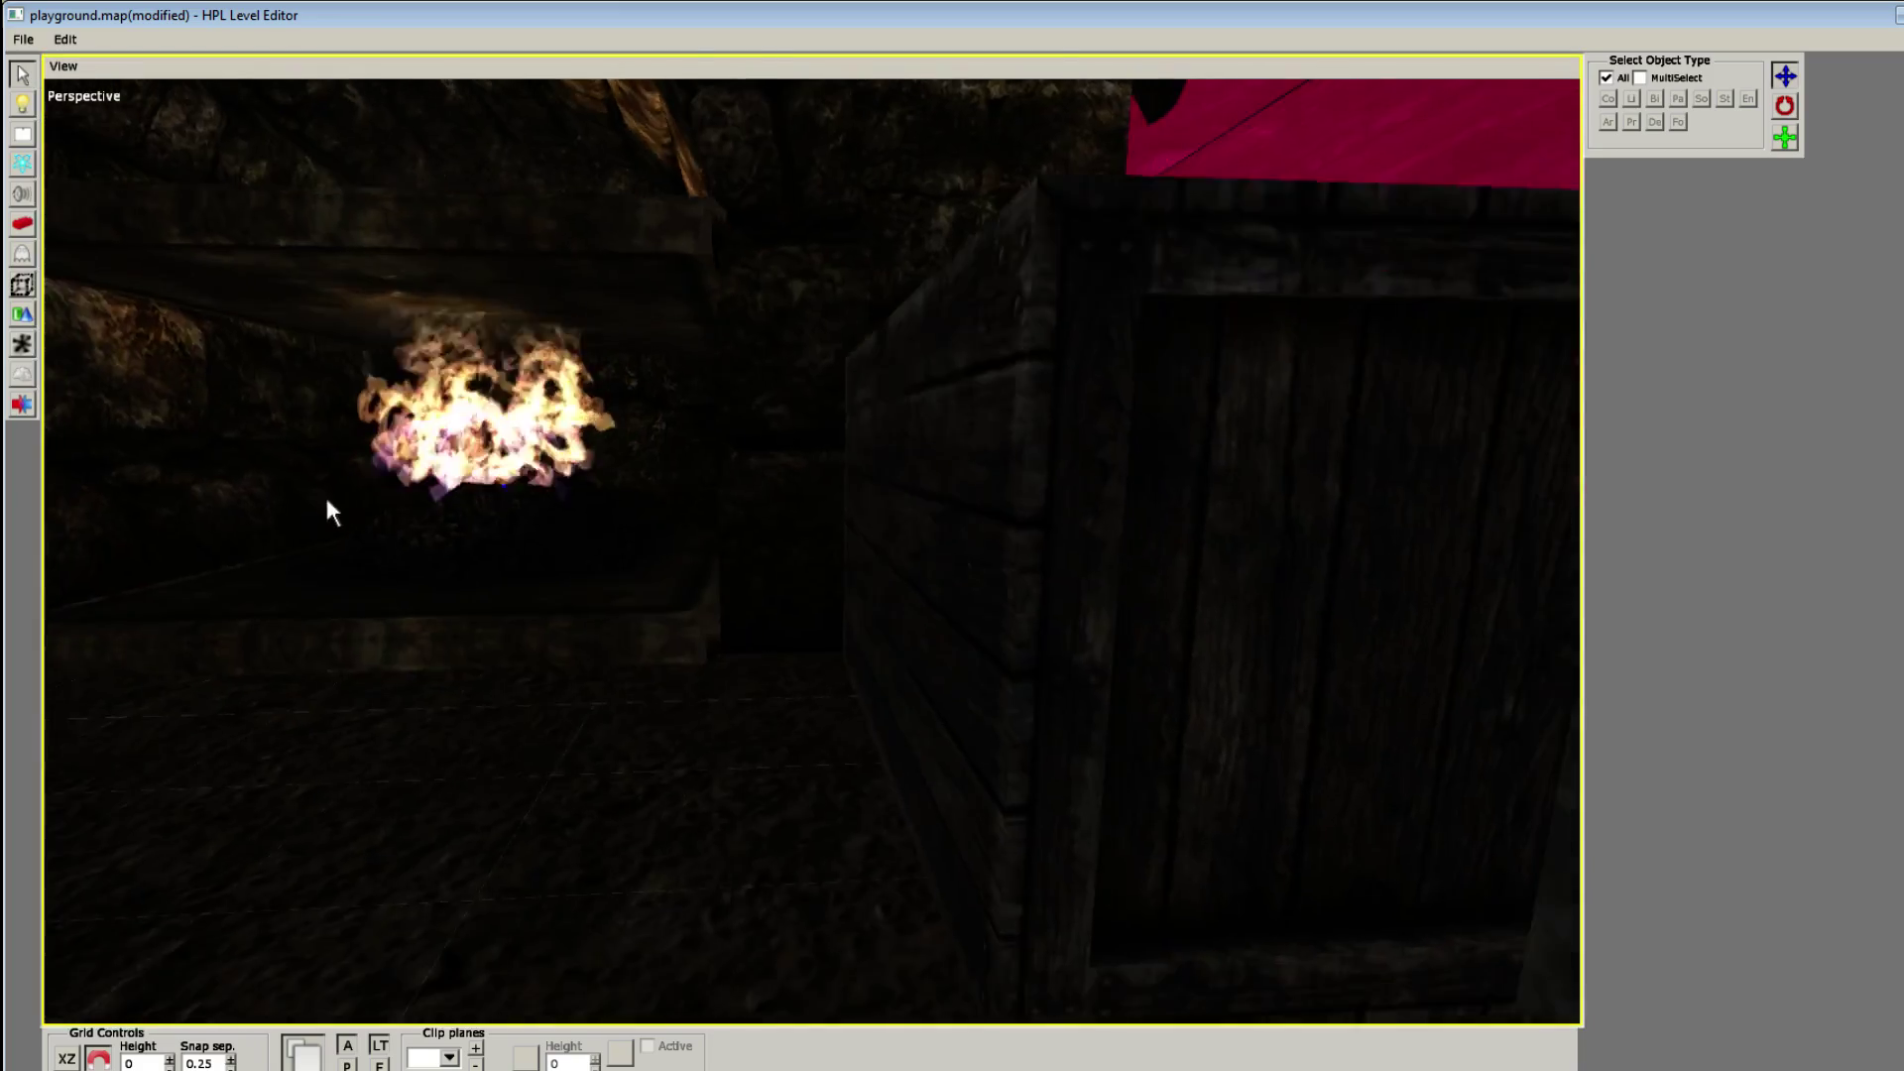
alt+drag(326, 497, 448, 990)
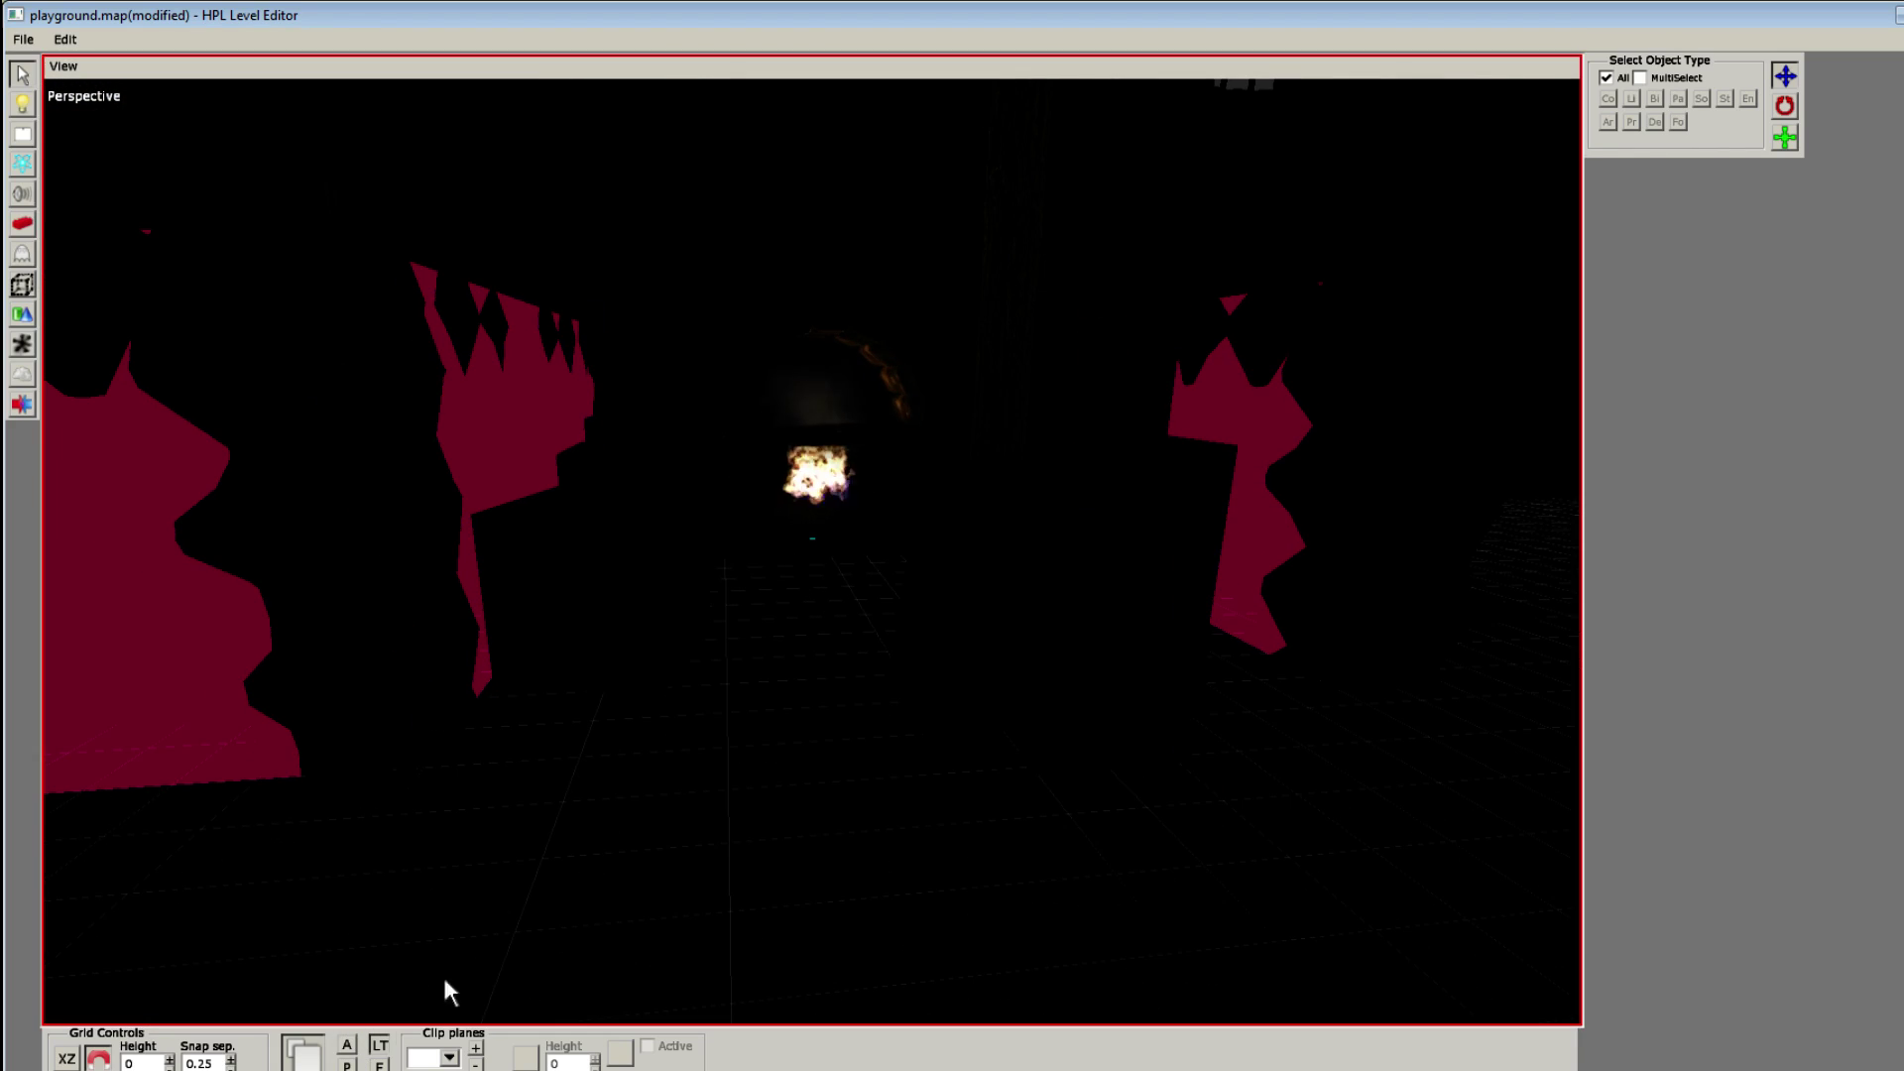
alt+drag(315, 1059, 691, 702)
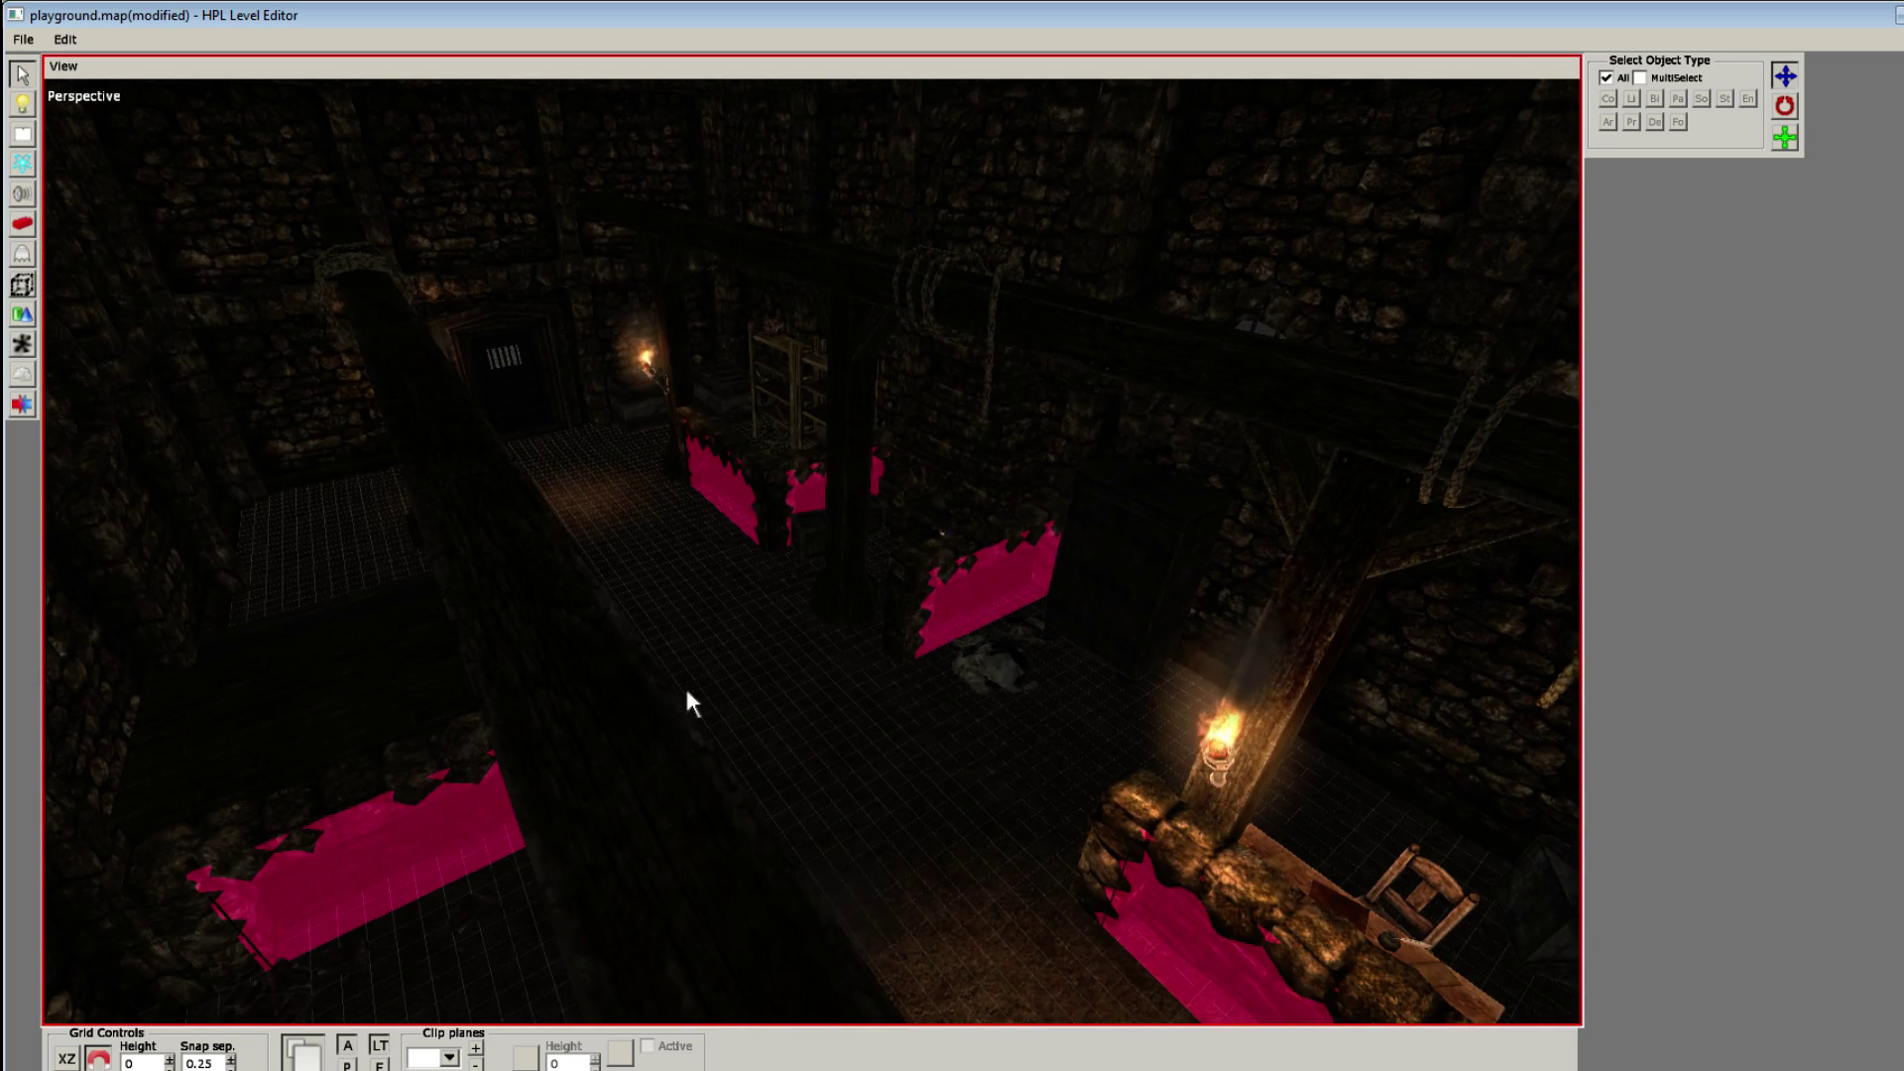
Step: Set the grid height to 10 for placing dungeonbase static objects at ceiling level
key(6)
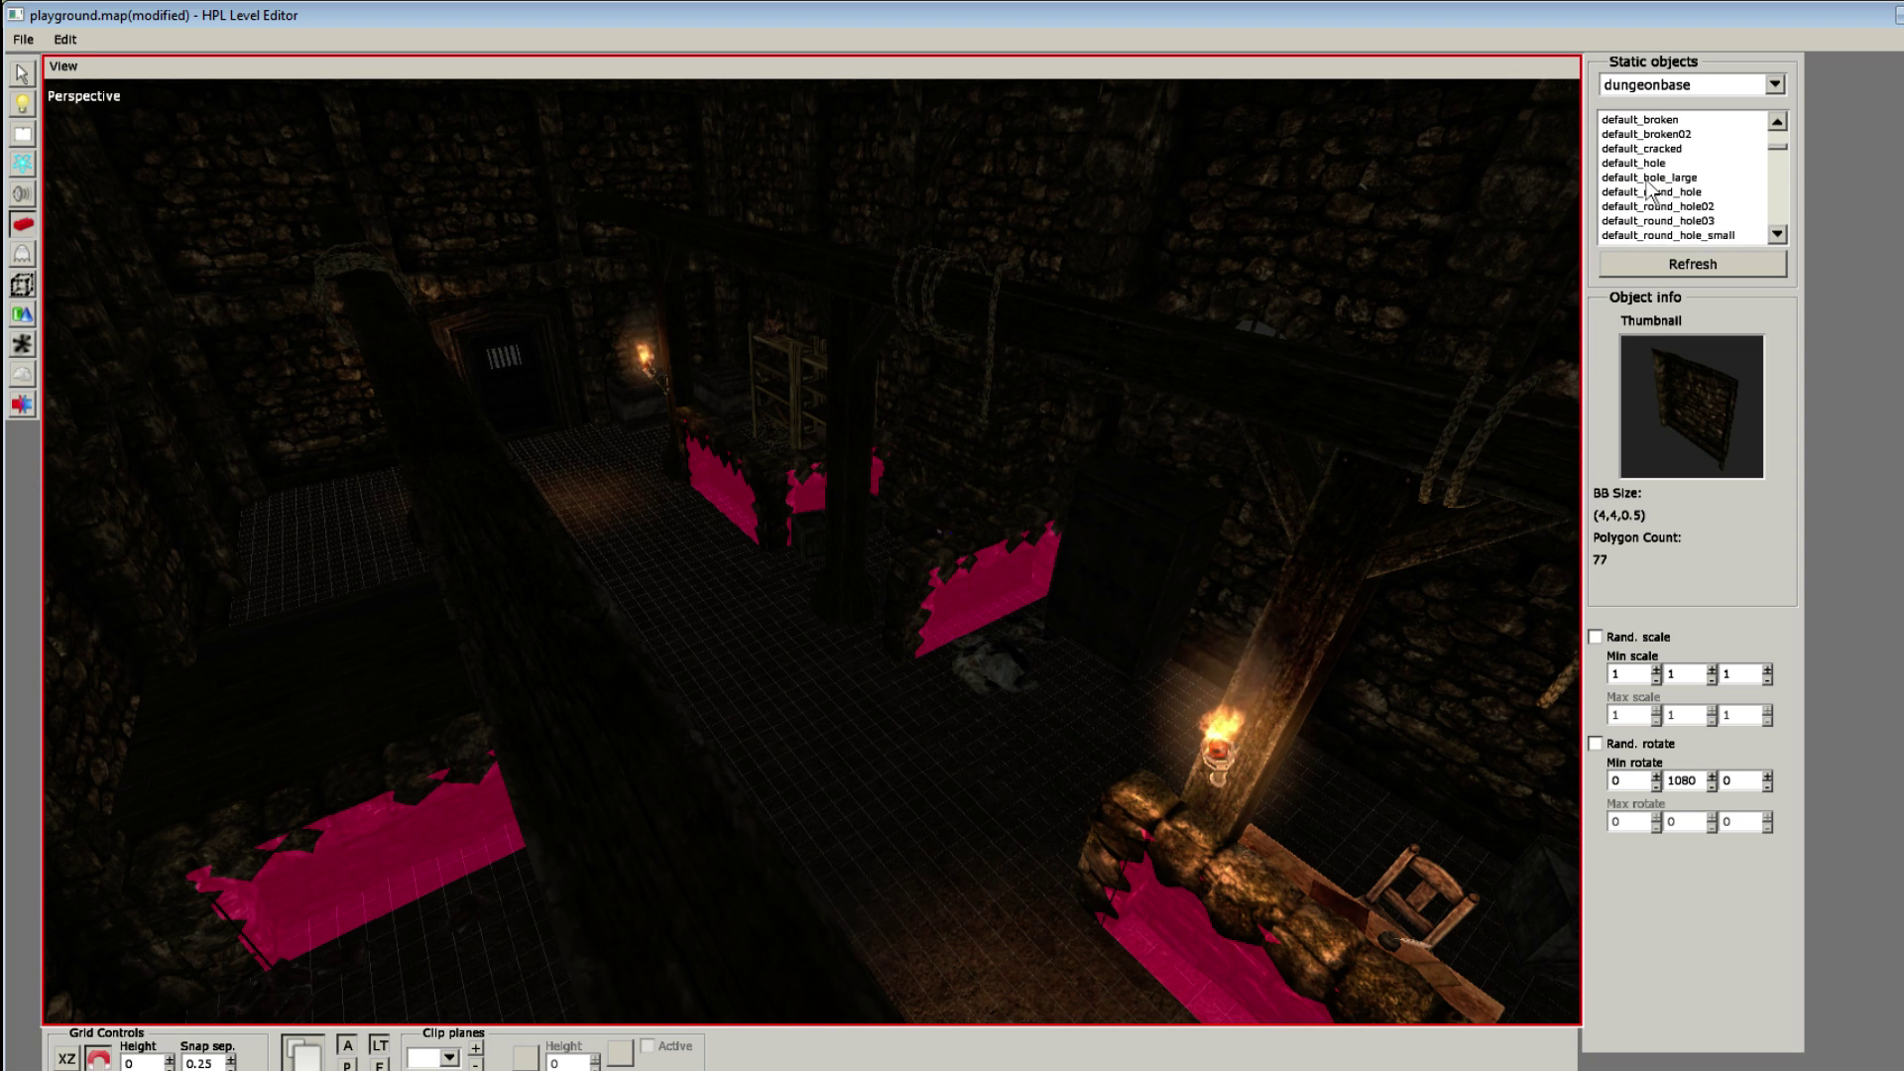
scroll(1672, 172, down, 3)
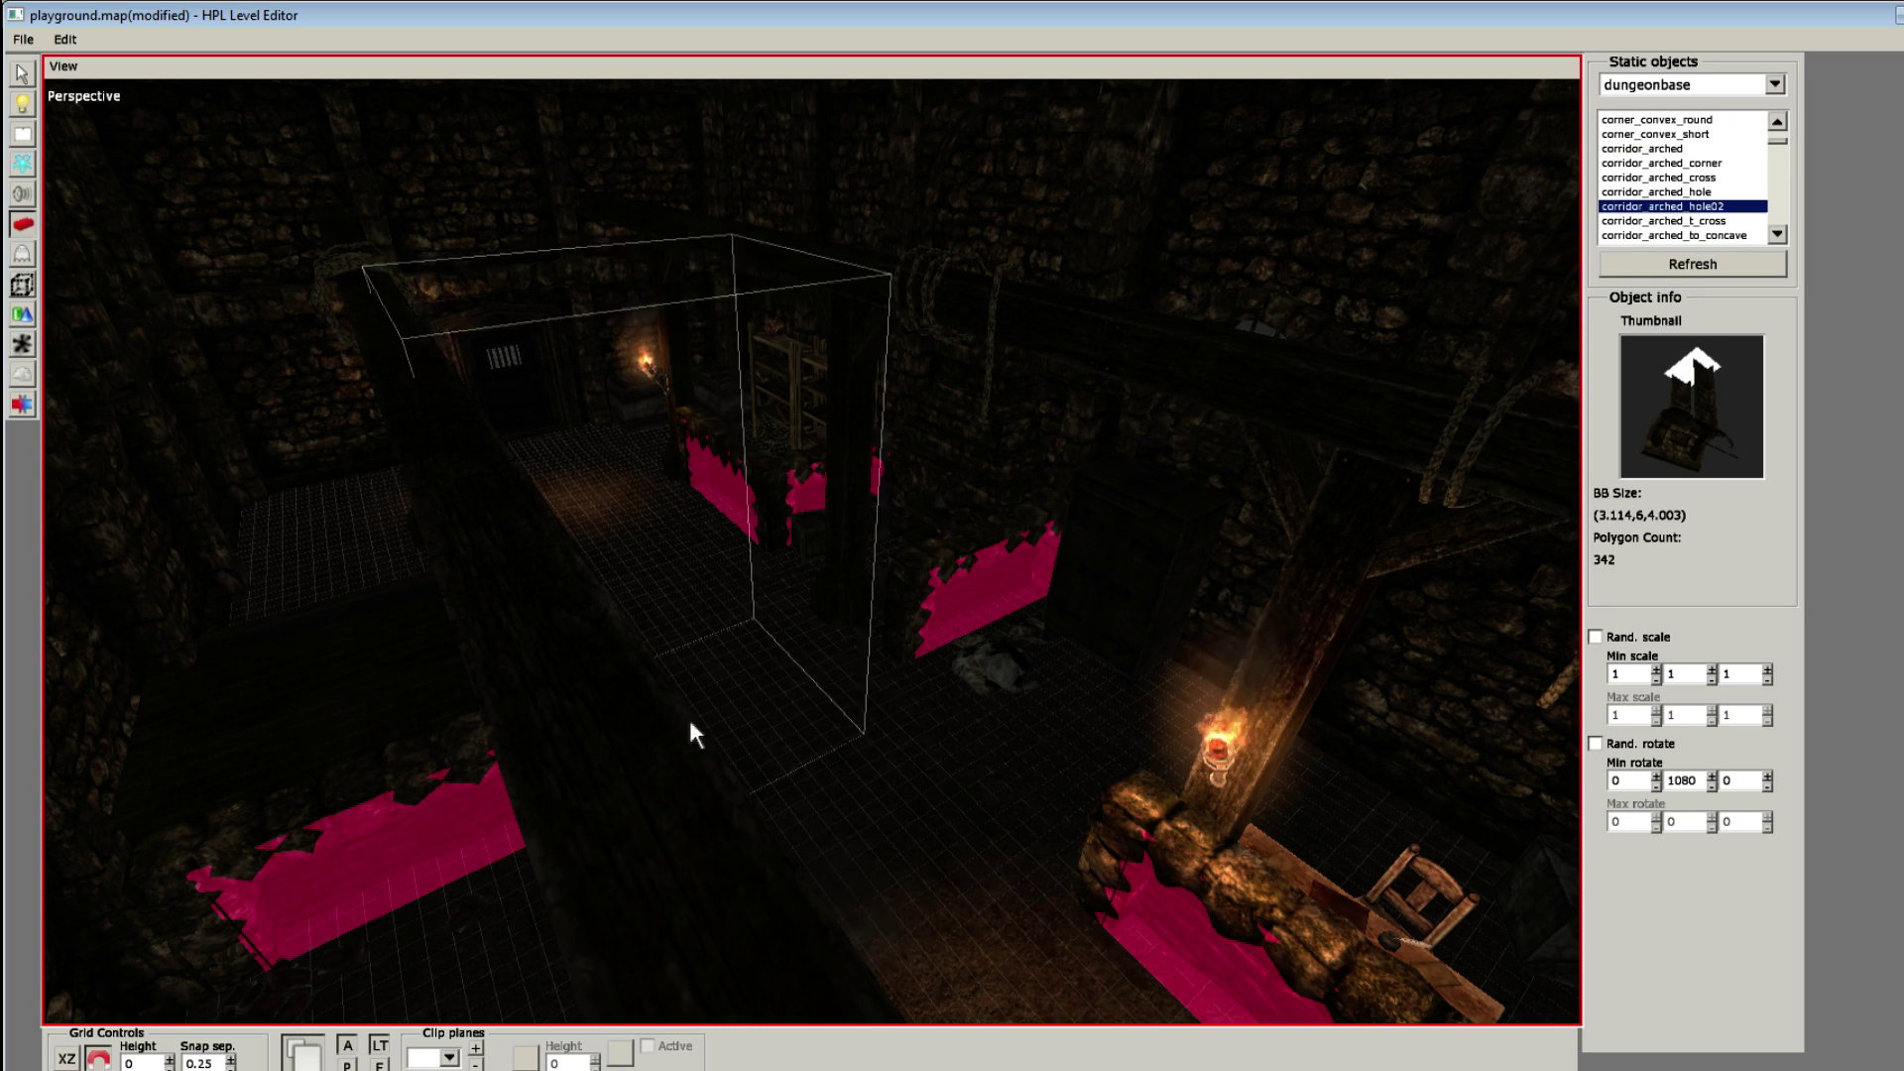
click(142, 1064)
text(1)
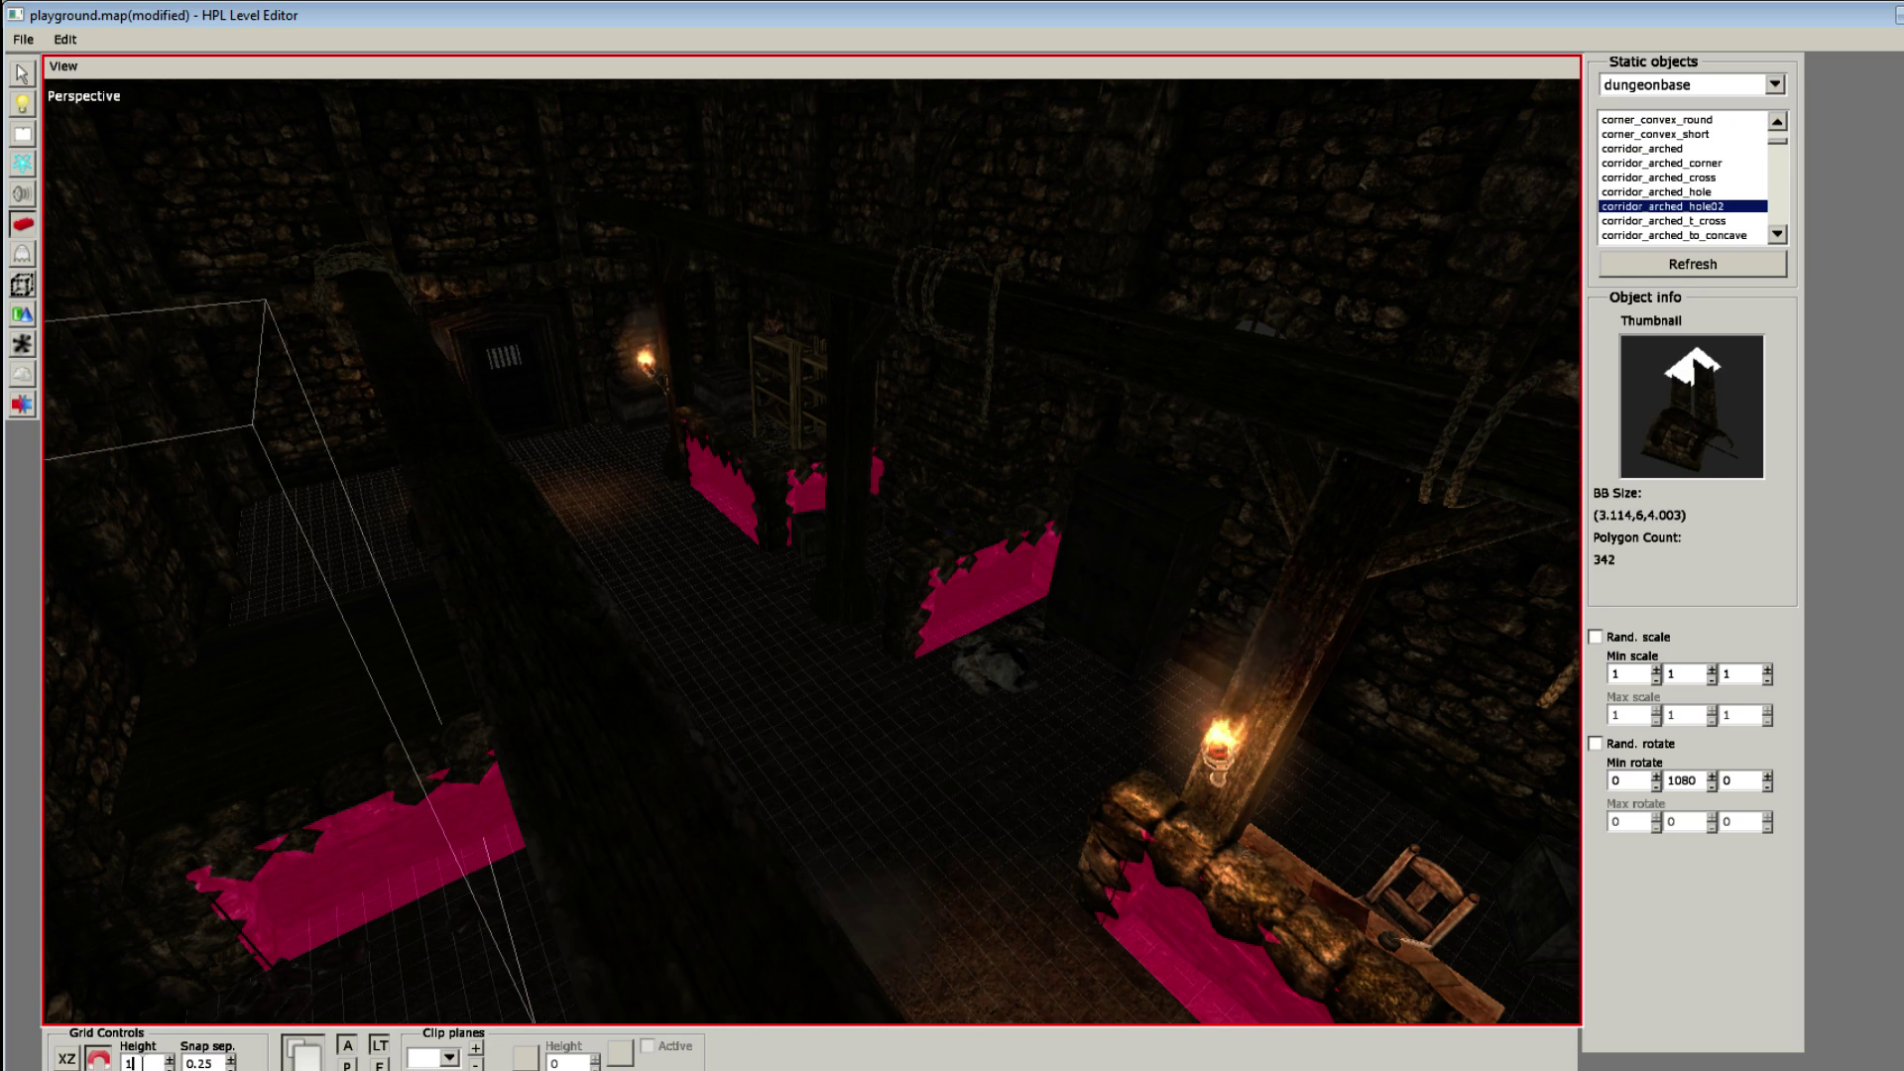
text(0)
key(Return)
Step: Look through the ceiling pieces in the dungeonbase set and choose concave_broken for placement in the room
alt+middle_drag(597, 673, 1569, 266)
scroll(1683, 171, up, 4)
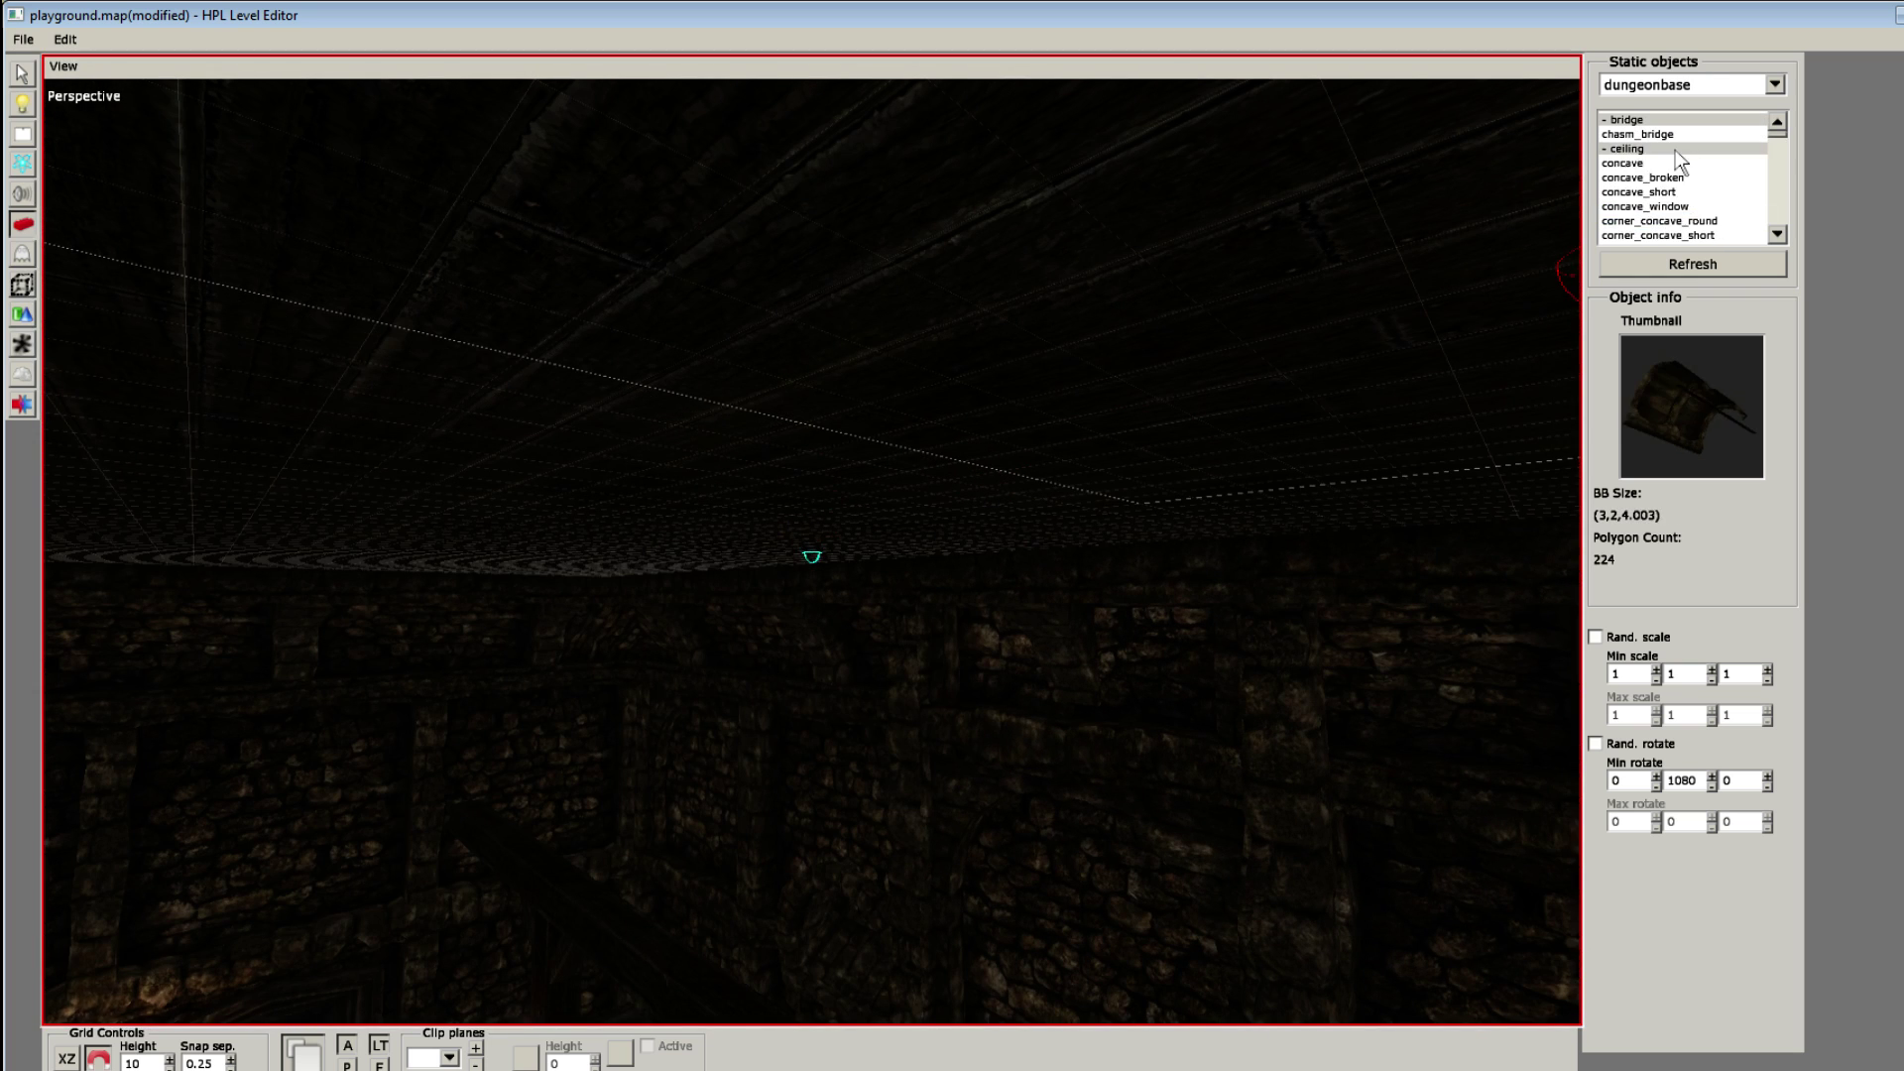
scroll(1677, 204, down, 4)
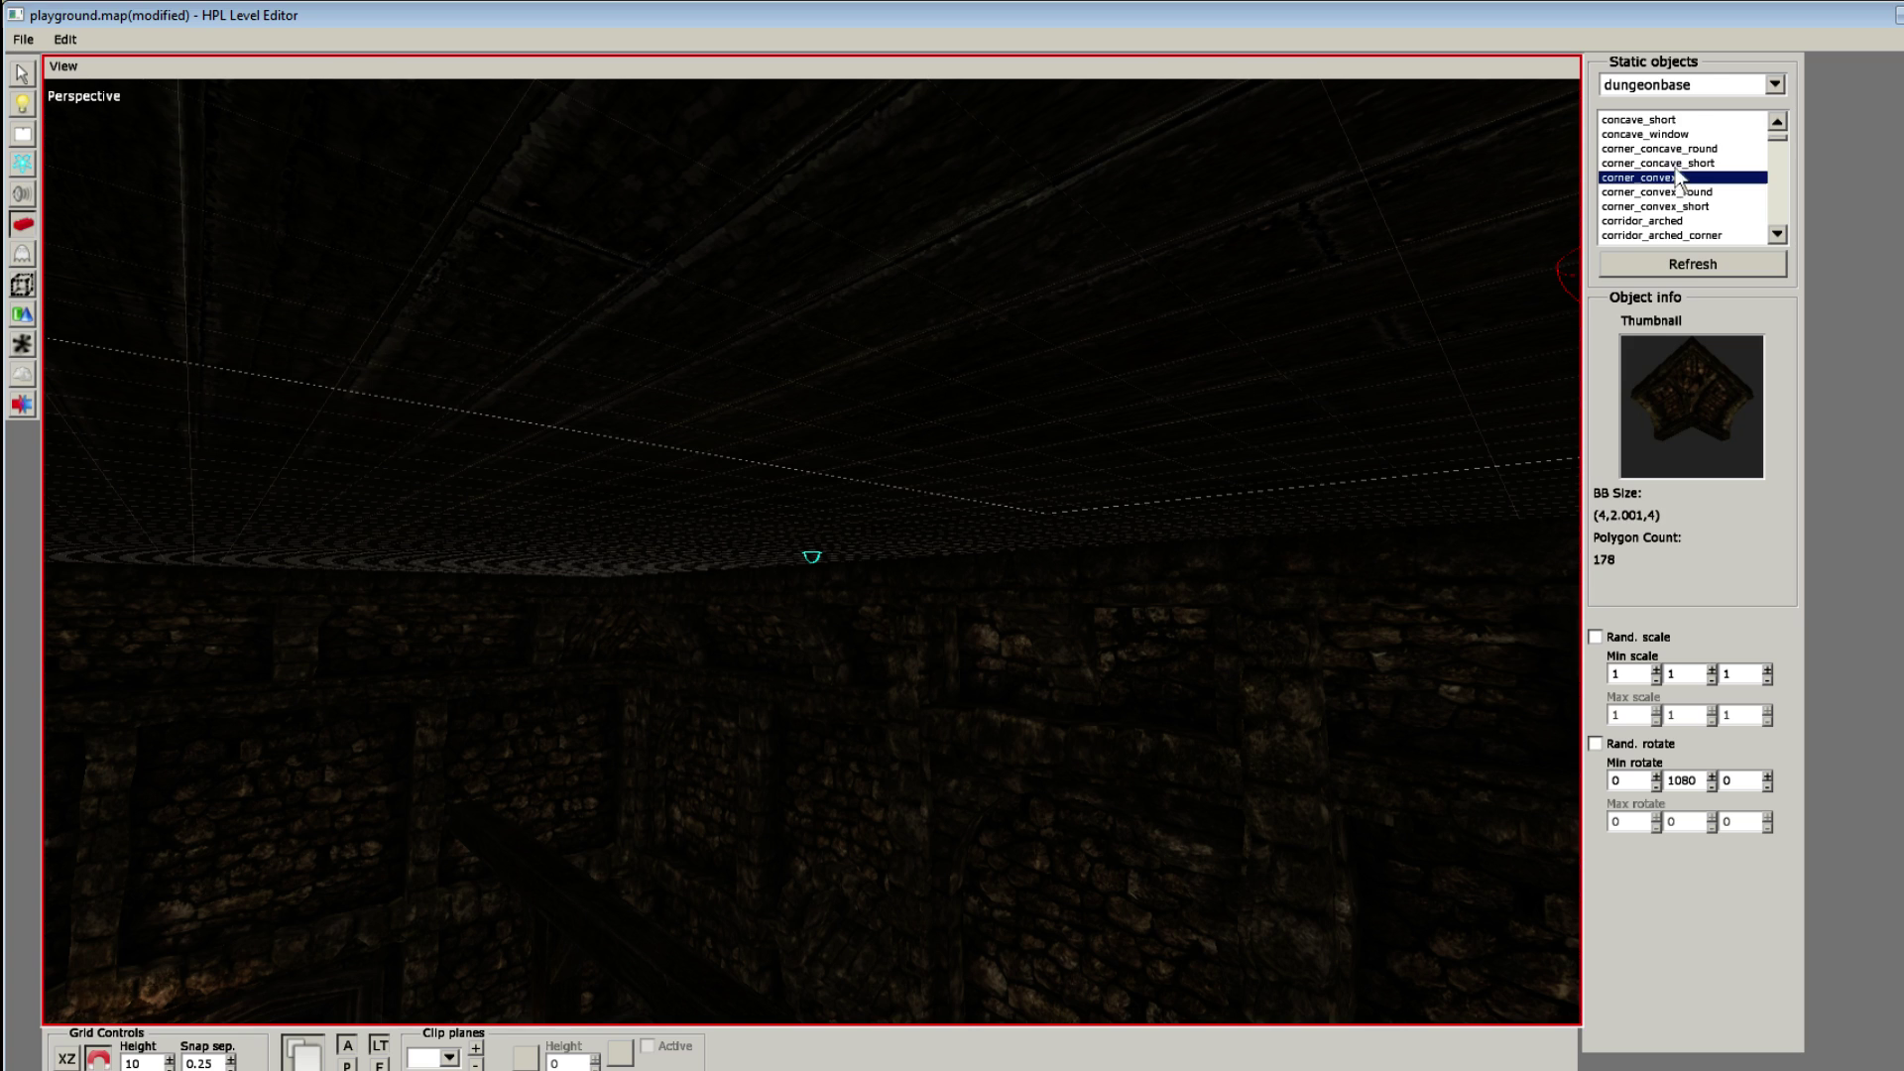
scroll(1666, 175, down, 3)
scroll(1651, 196, up, 4)
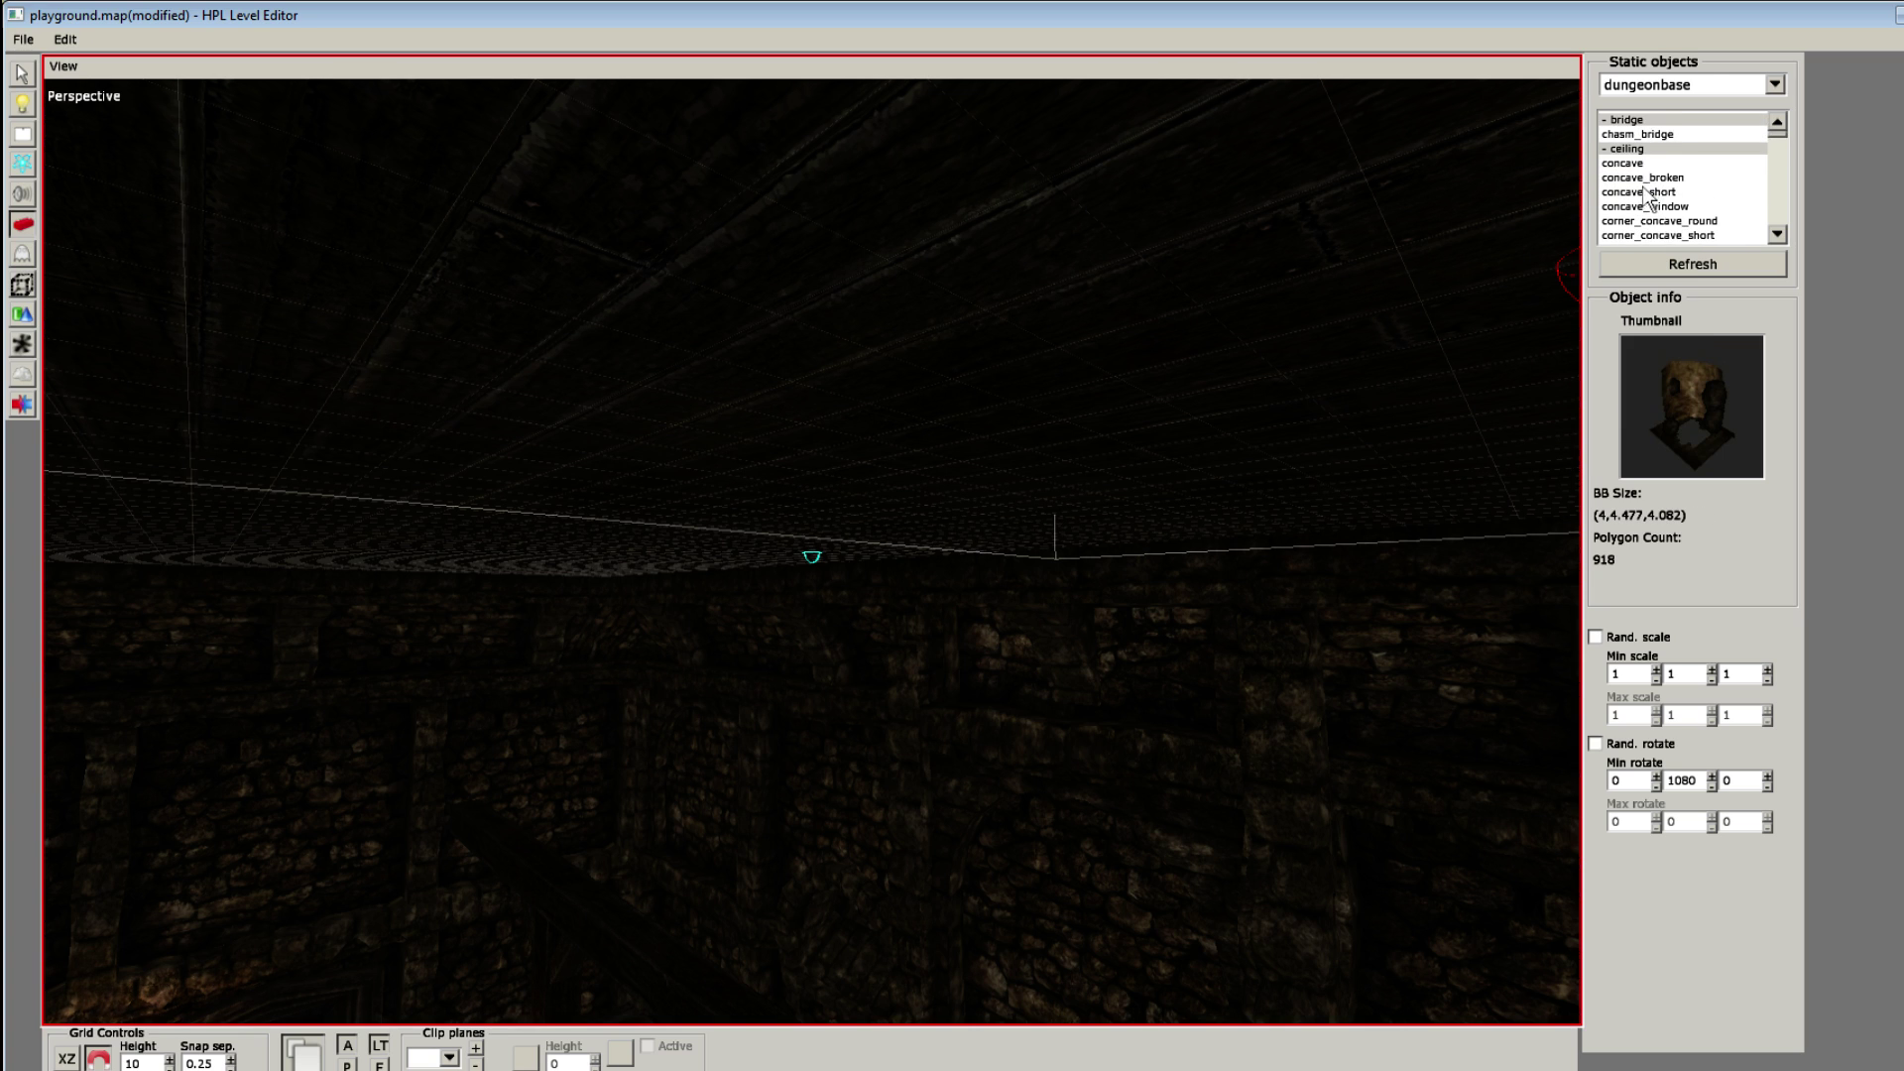
scroll(1647, 194, up, 1)
scroll(1643, 187, up, 3)
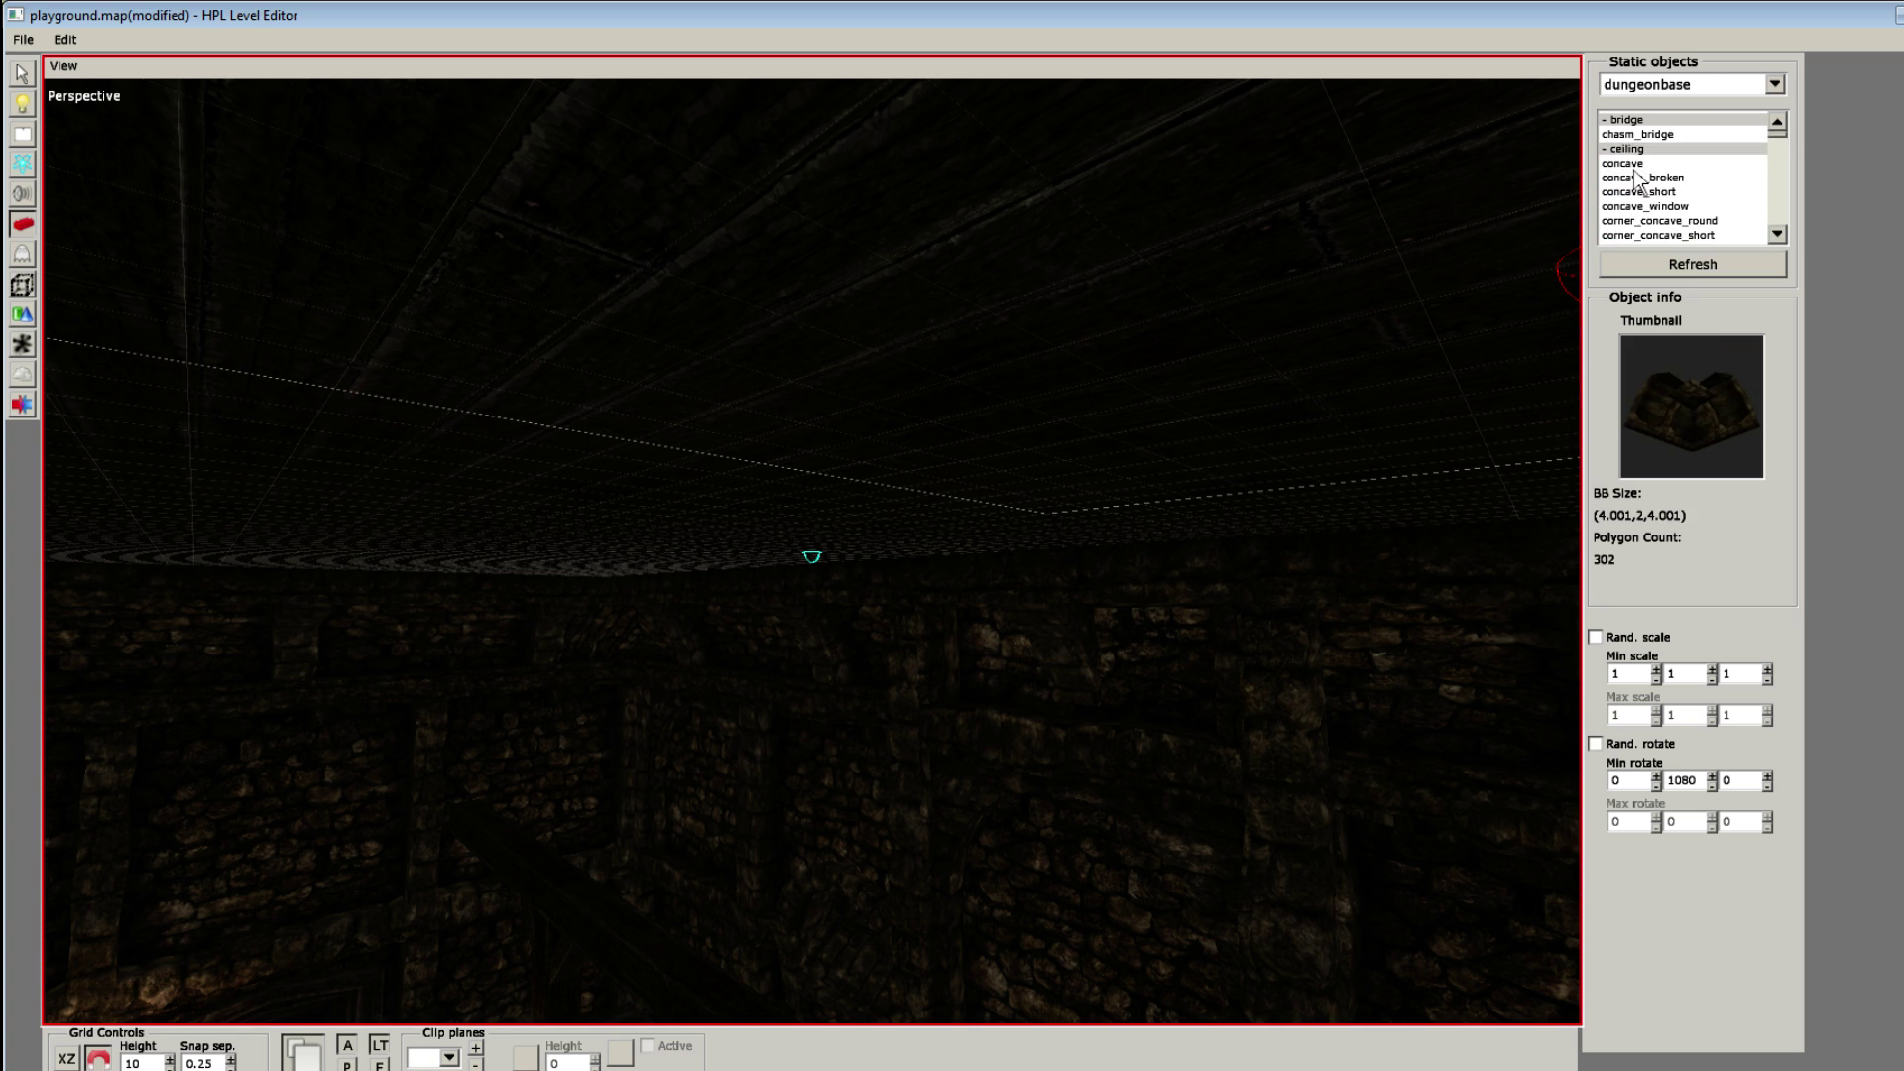
alt+drag(1053, 537, 858, 635)
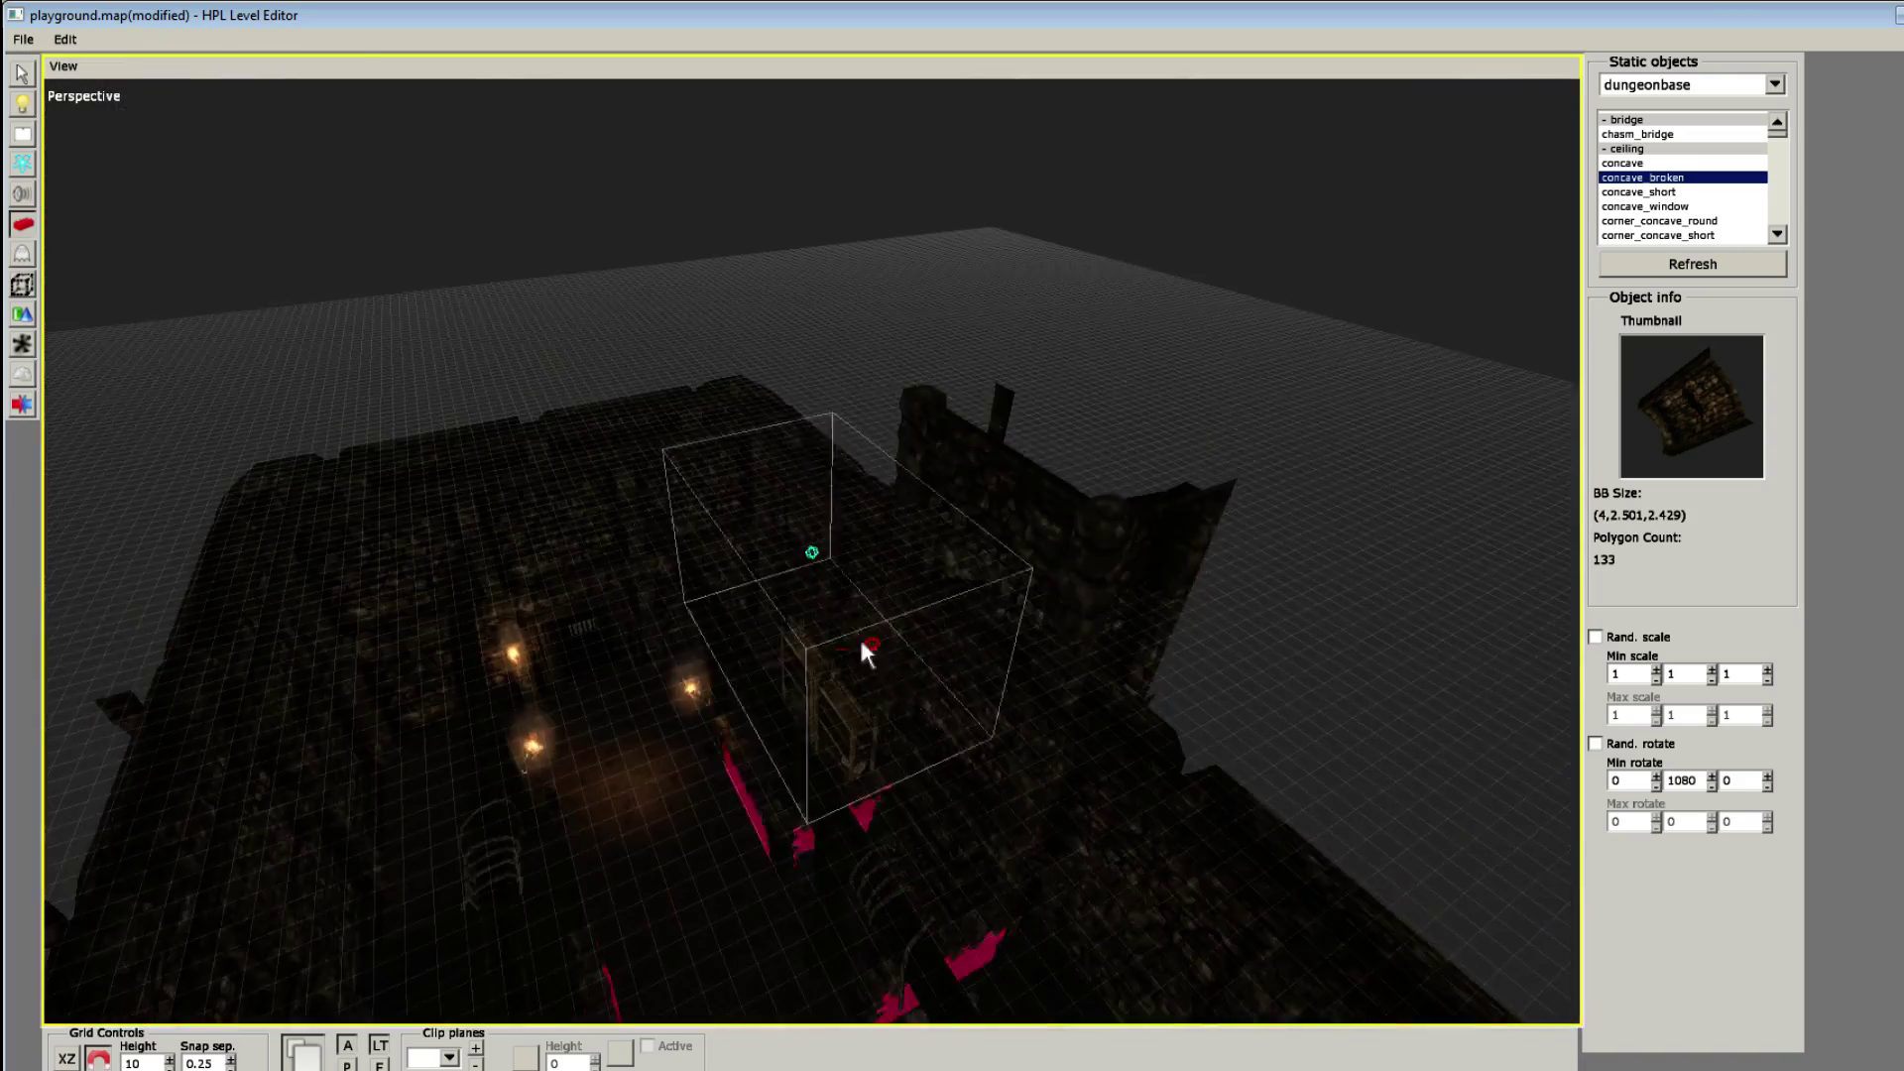
alt+middle_drag(859, 635, 736, 599)
alt+drag(1230, 625, 1103, 585)
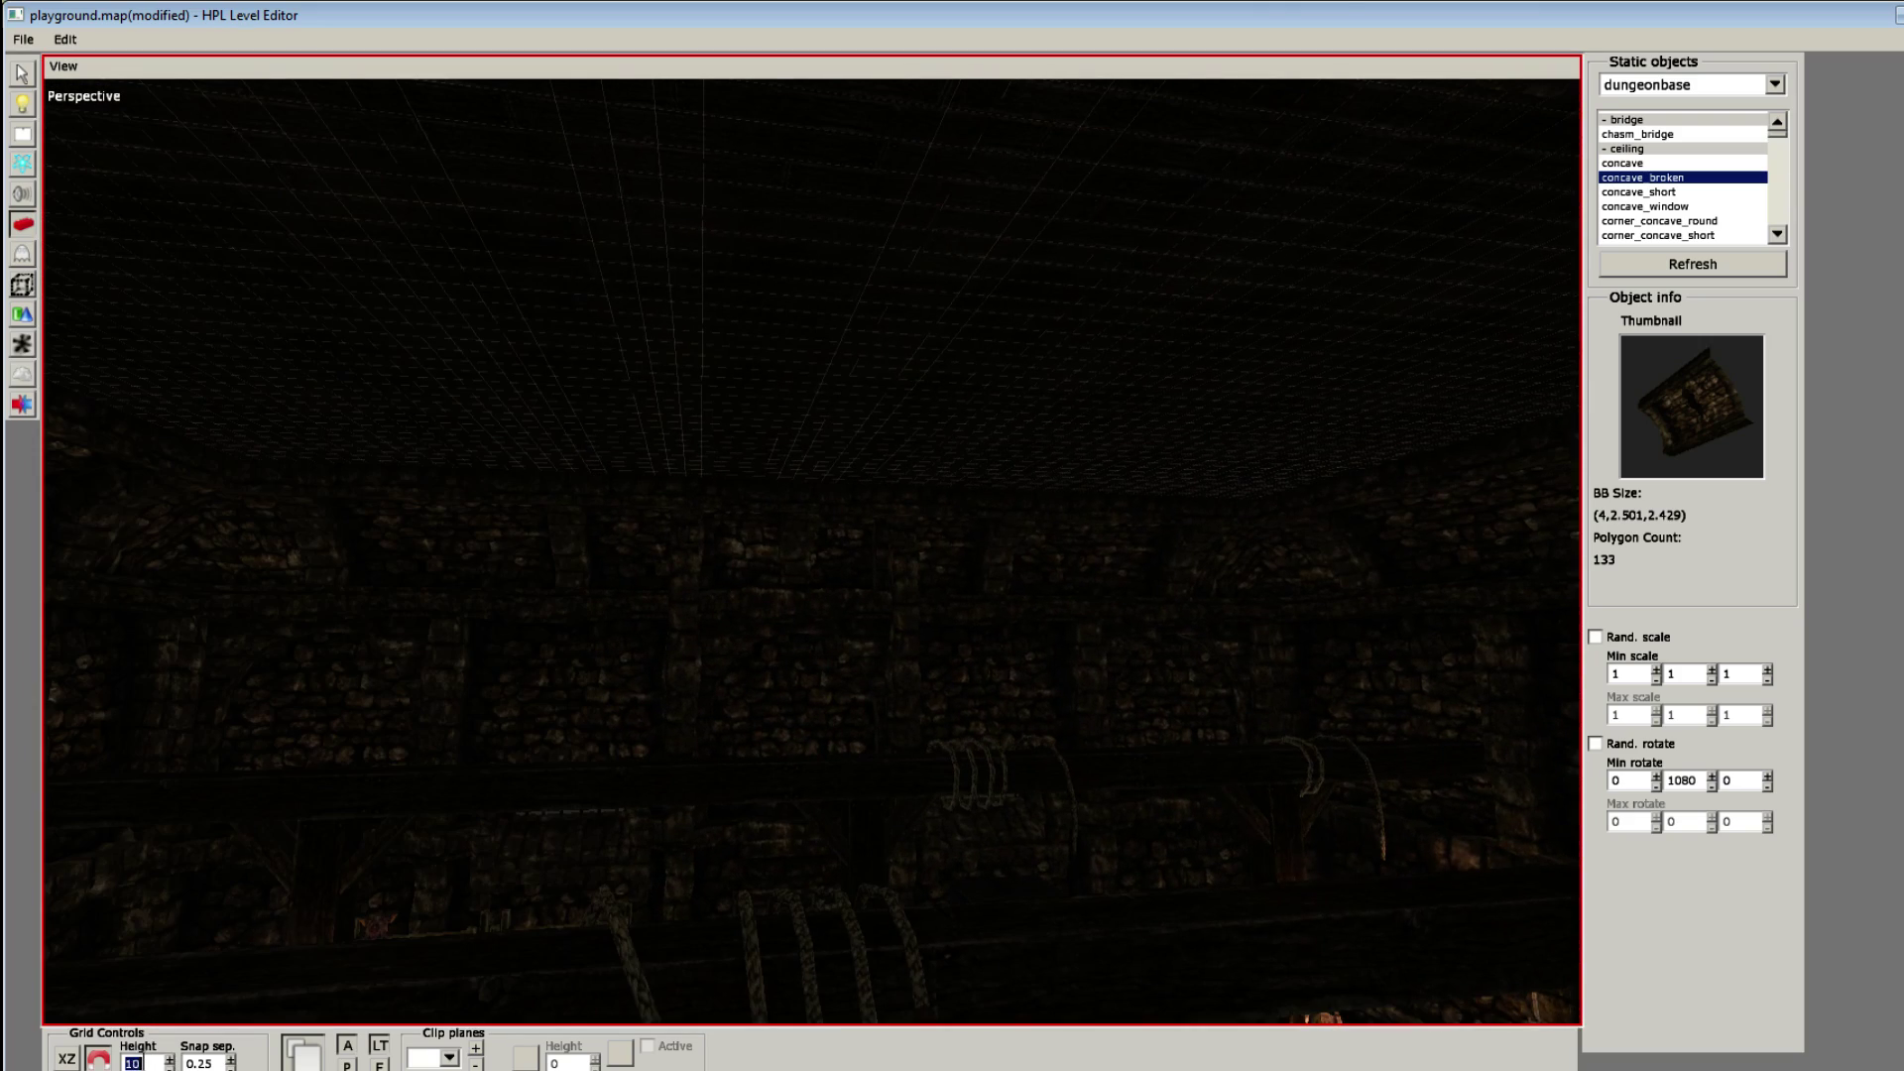
Step: Replace a piece at the top of the room's wall with concave_broken, using a grid height of 8
key(Return)
alt+drag(467, 660, 678, 593)
key(1)
click(446, 532)
key(Delete)
key(6)
click(817, 585)
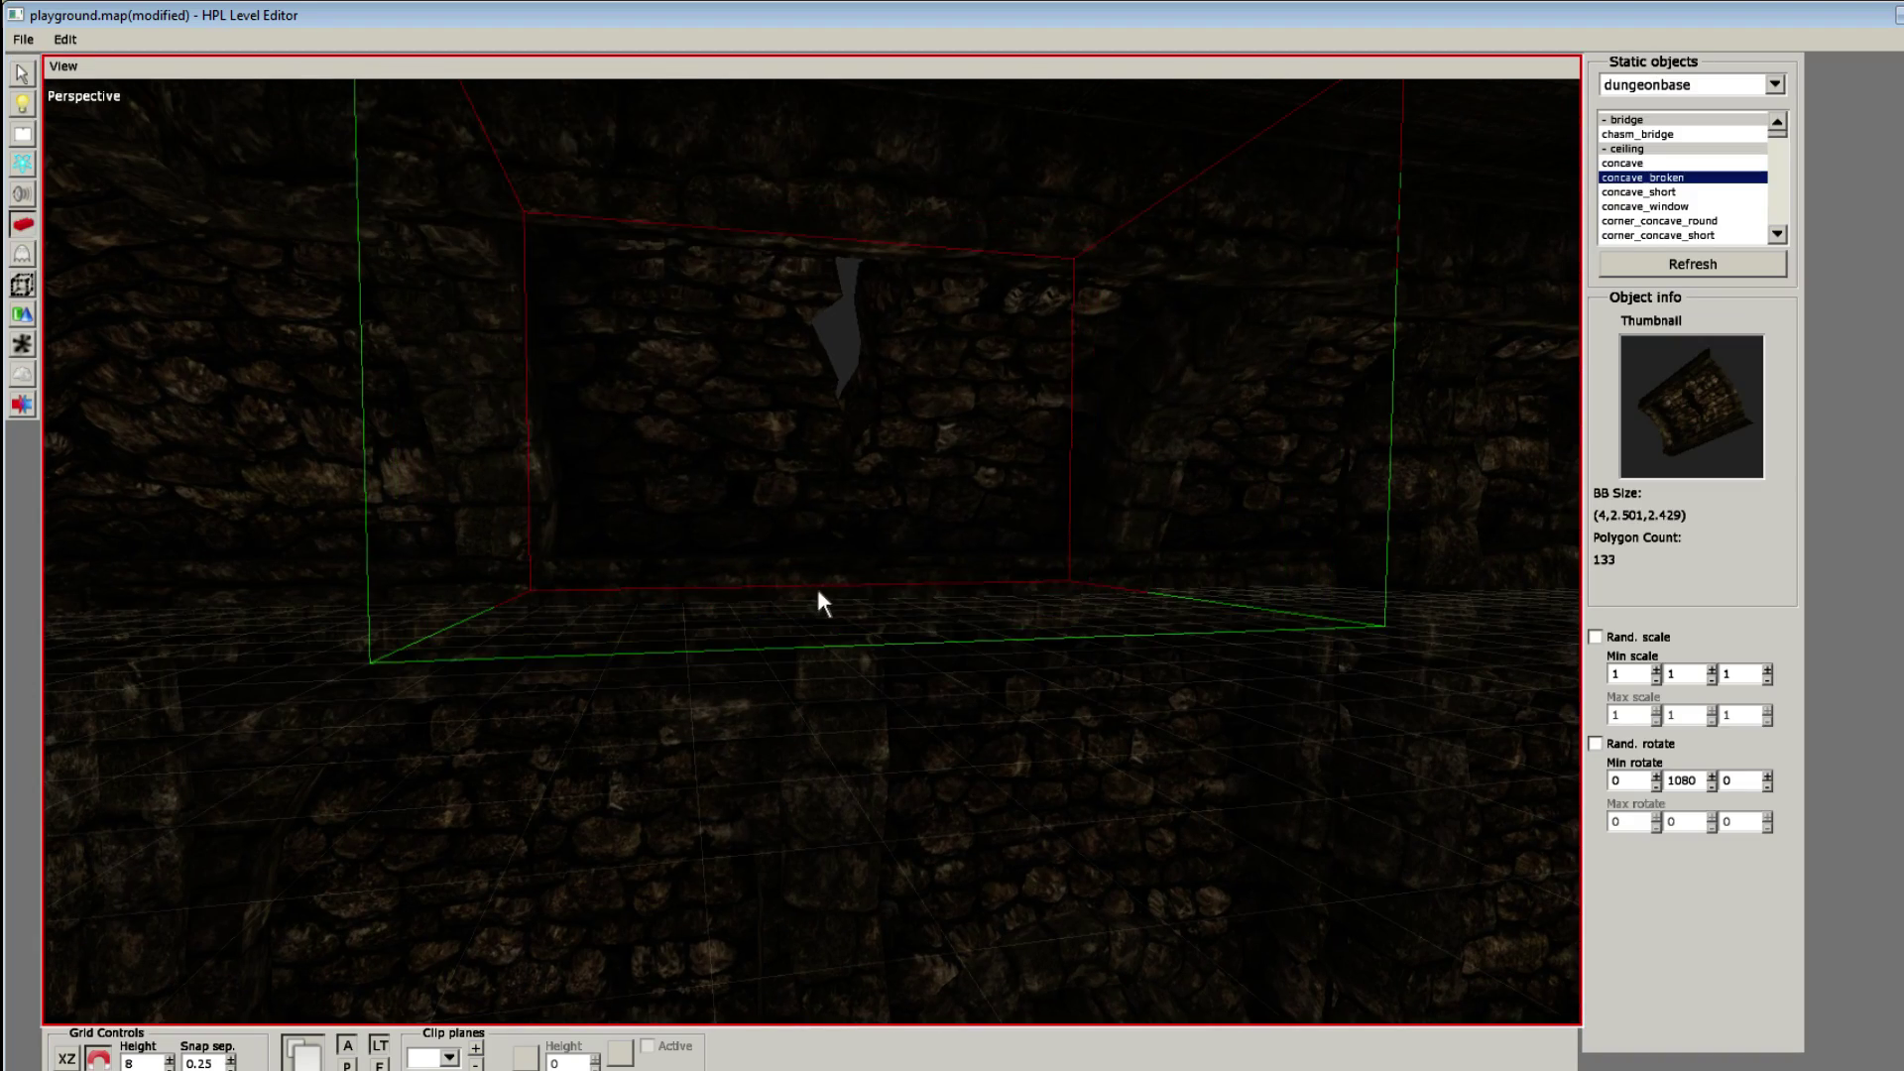
alt+drag(820, 586, 486, 835)
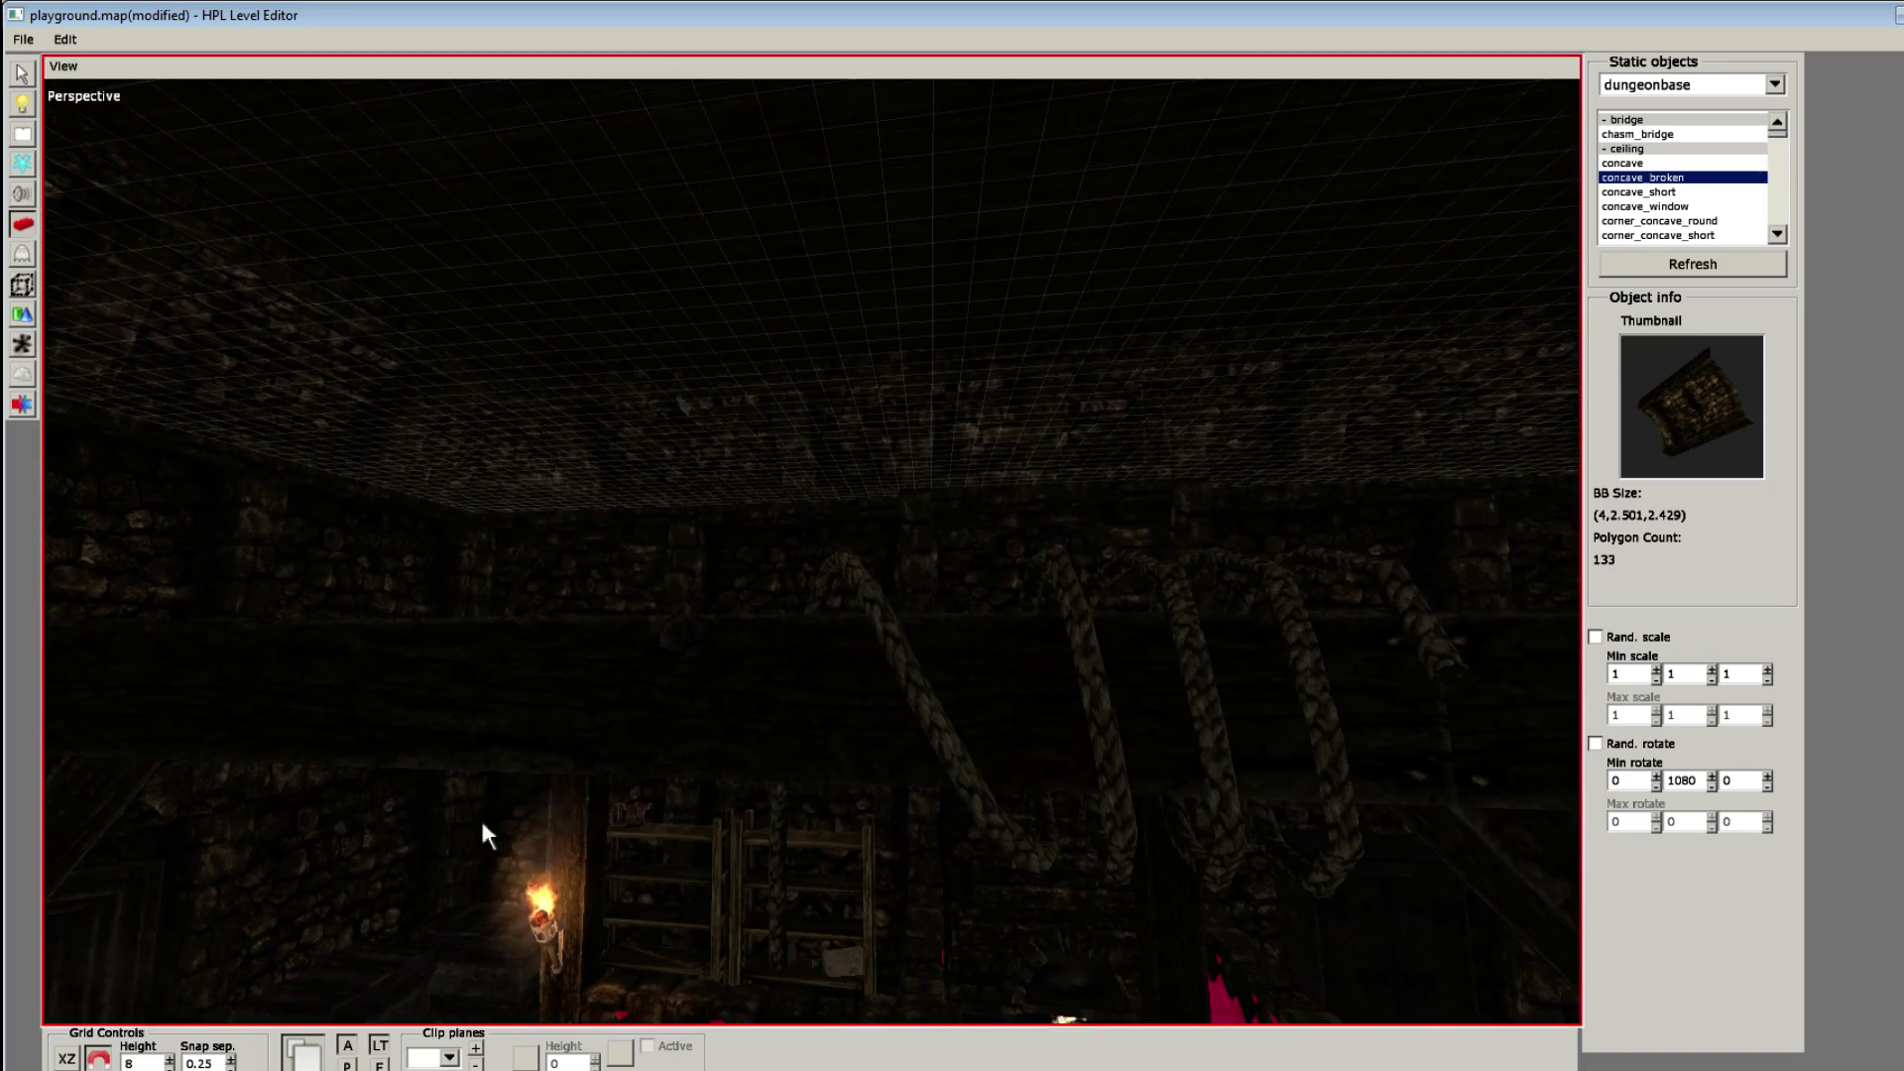
Step: Set the grid height back to floor level at 0
double_click(139, 1063)
text(0)
key(Return)
scroll(750, 546, down, 5)
alt+drag(750, 545, 890, 506)
scroll(911, 675, up, 6)
Step: Switch to creating lights and choose PointLight as the light type
key(1)
alt+drag(869, 365, 711, 541)
key(2)
scroll(711, 540, up, 4)
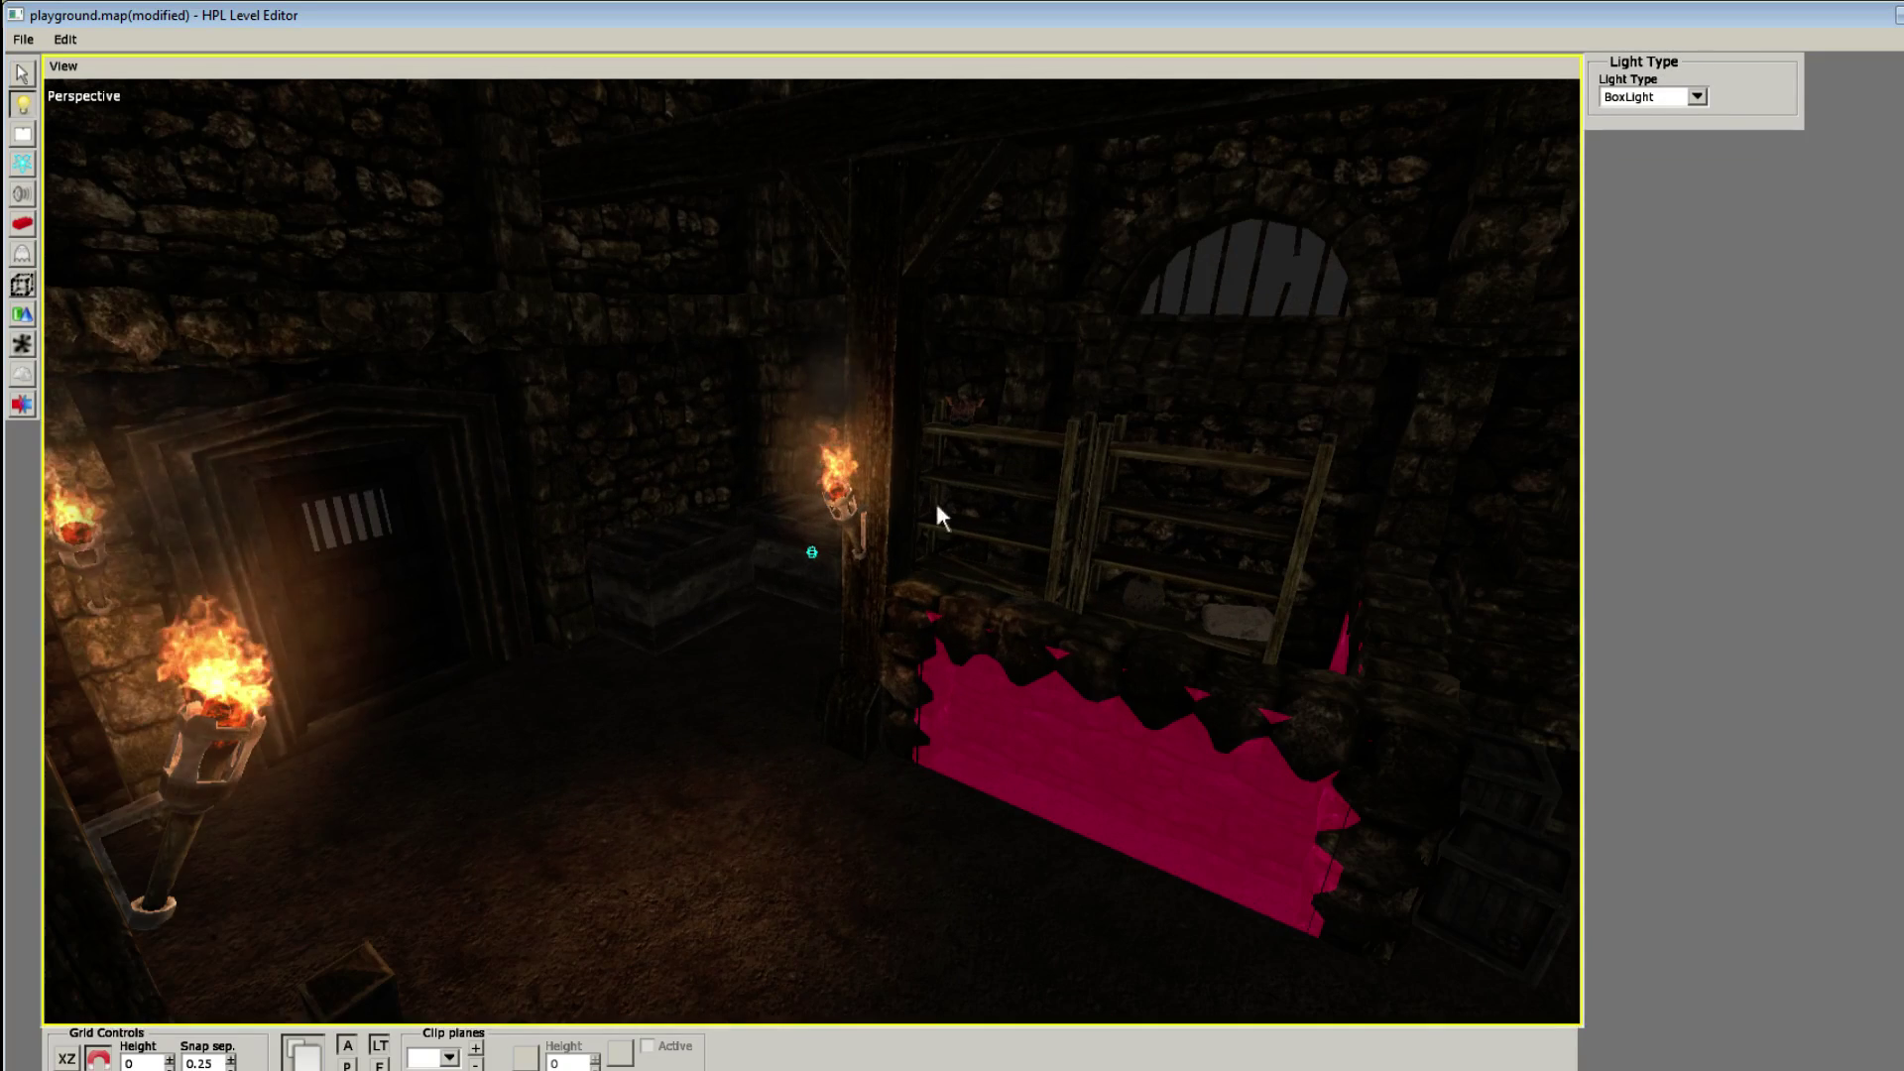
click(1686, 96)
click(1637, 133)
alt+drag(1258, 383, 942, 540)
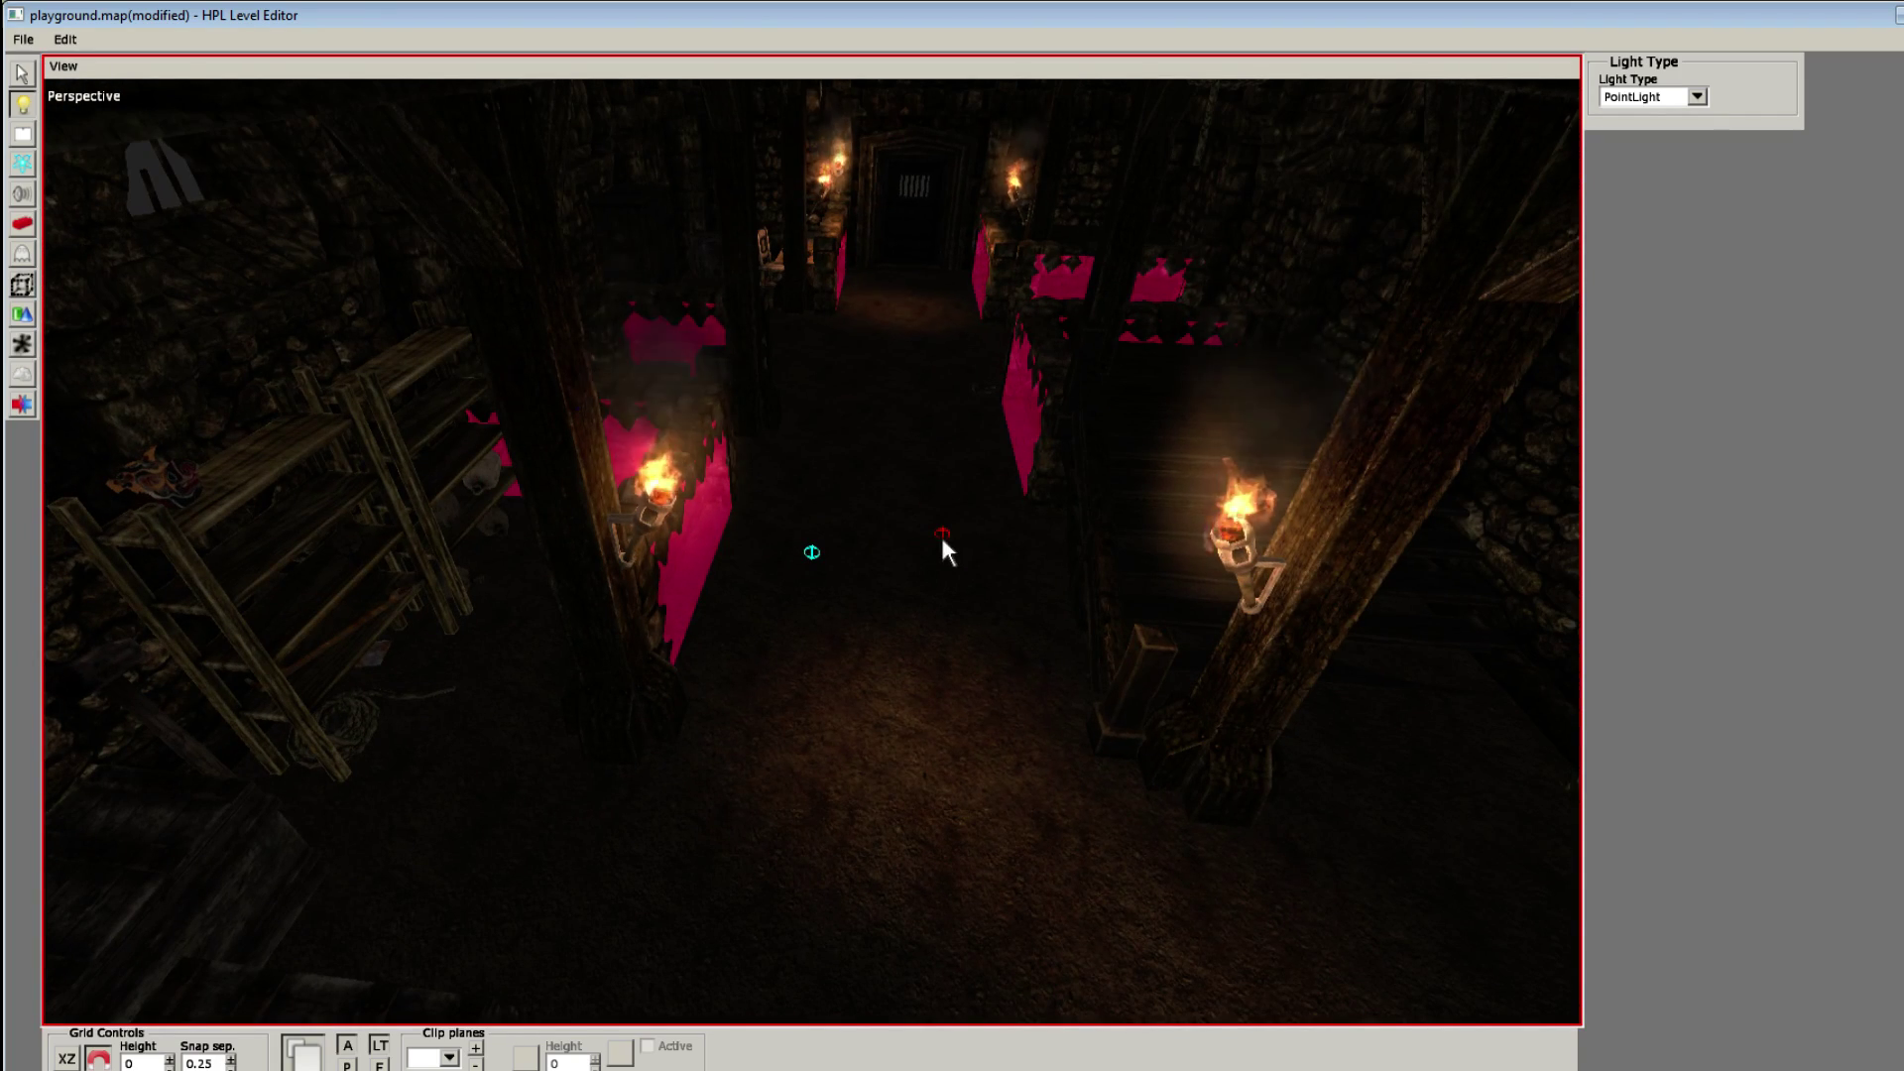
scroll(942, 539, up, 3)
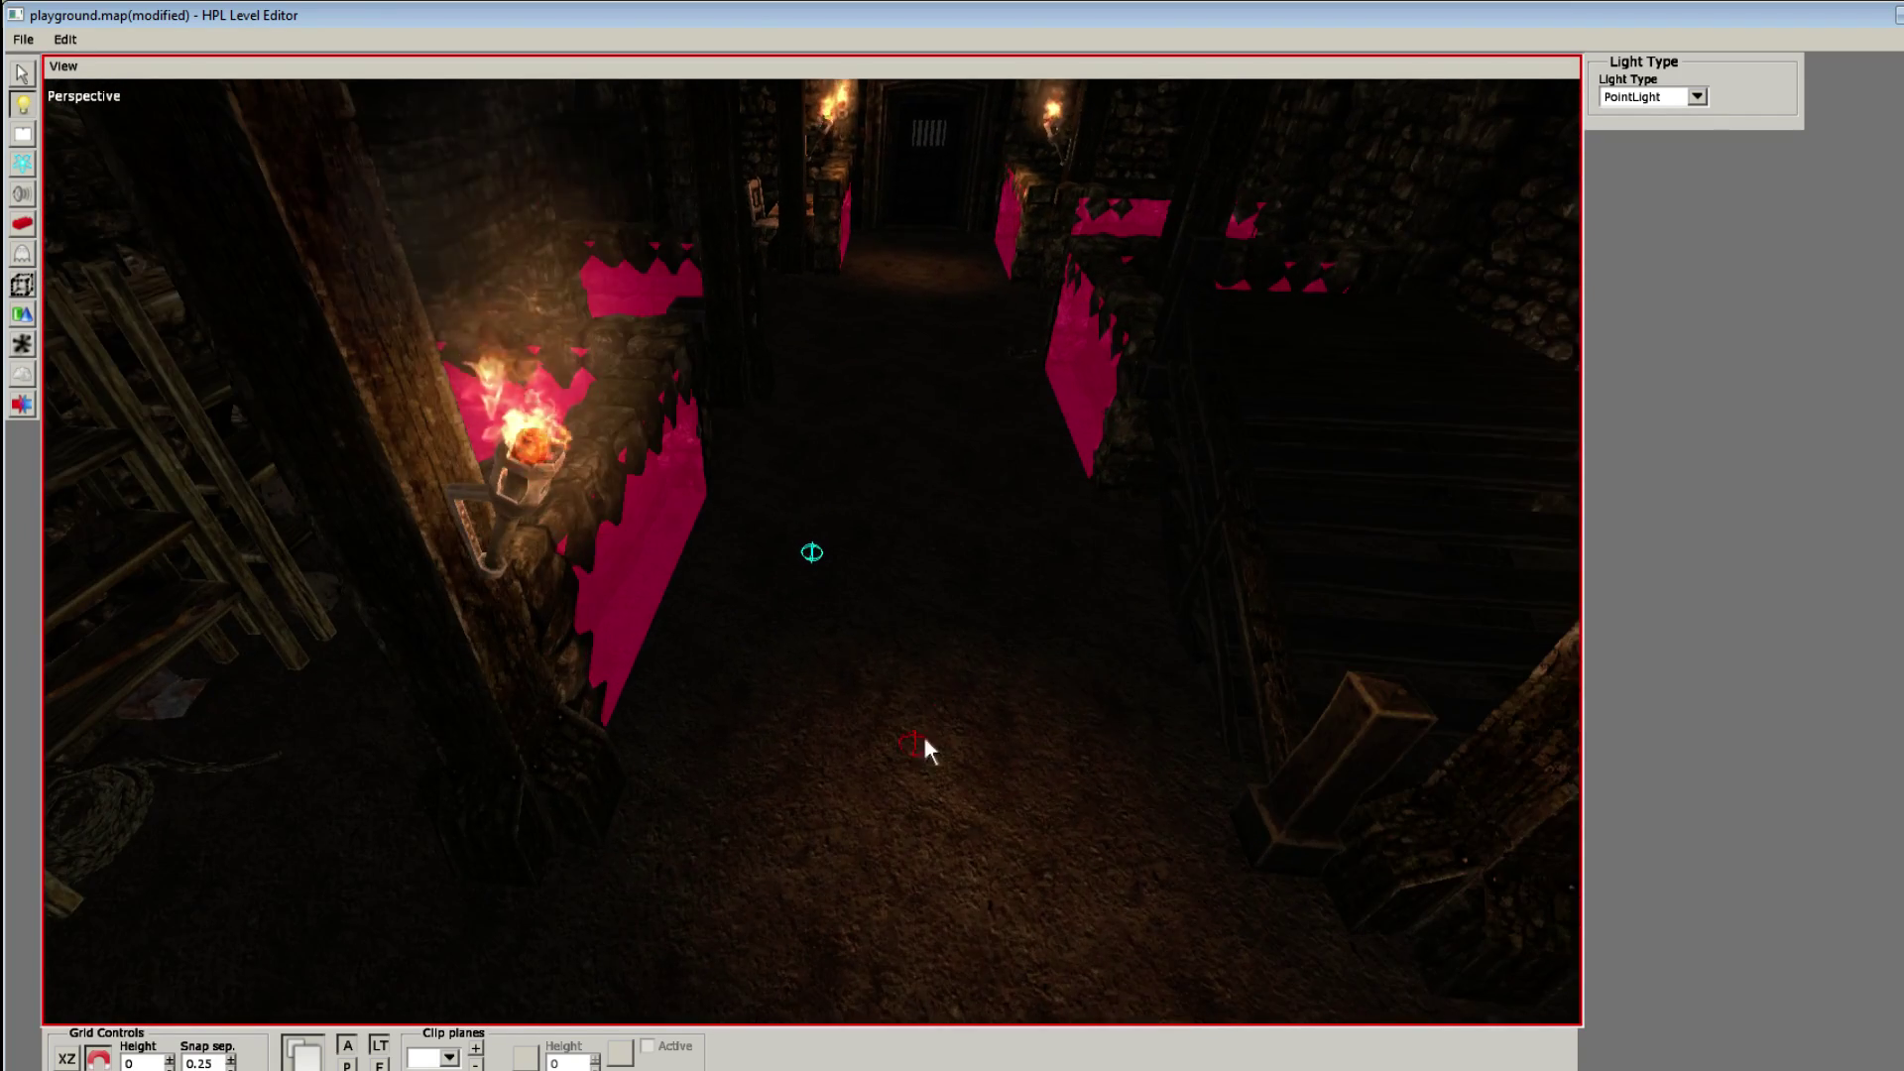
mouse_move(925, 740)
alt+mouse_down()
mouse_move(761, 671)
mouse_move(863, 565)
mouse_move(791, 545)
mouse_move(819, 714)
mouse_move(850, 706)
mouse_move(565, 671)
mouse_move(582, 765)
mouse_move(695, 759)
mouse_move(565, 769)
mouse_move(918, 714)
mouse_move(892, 731)
mouse_move(640, 620)
mouse_move(615, 492)
alt+mouse_up()
Step: Duplicate the large ceiling beam, move the copy across the room, and save the map
key(1)
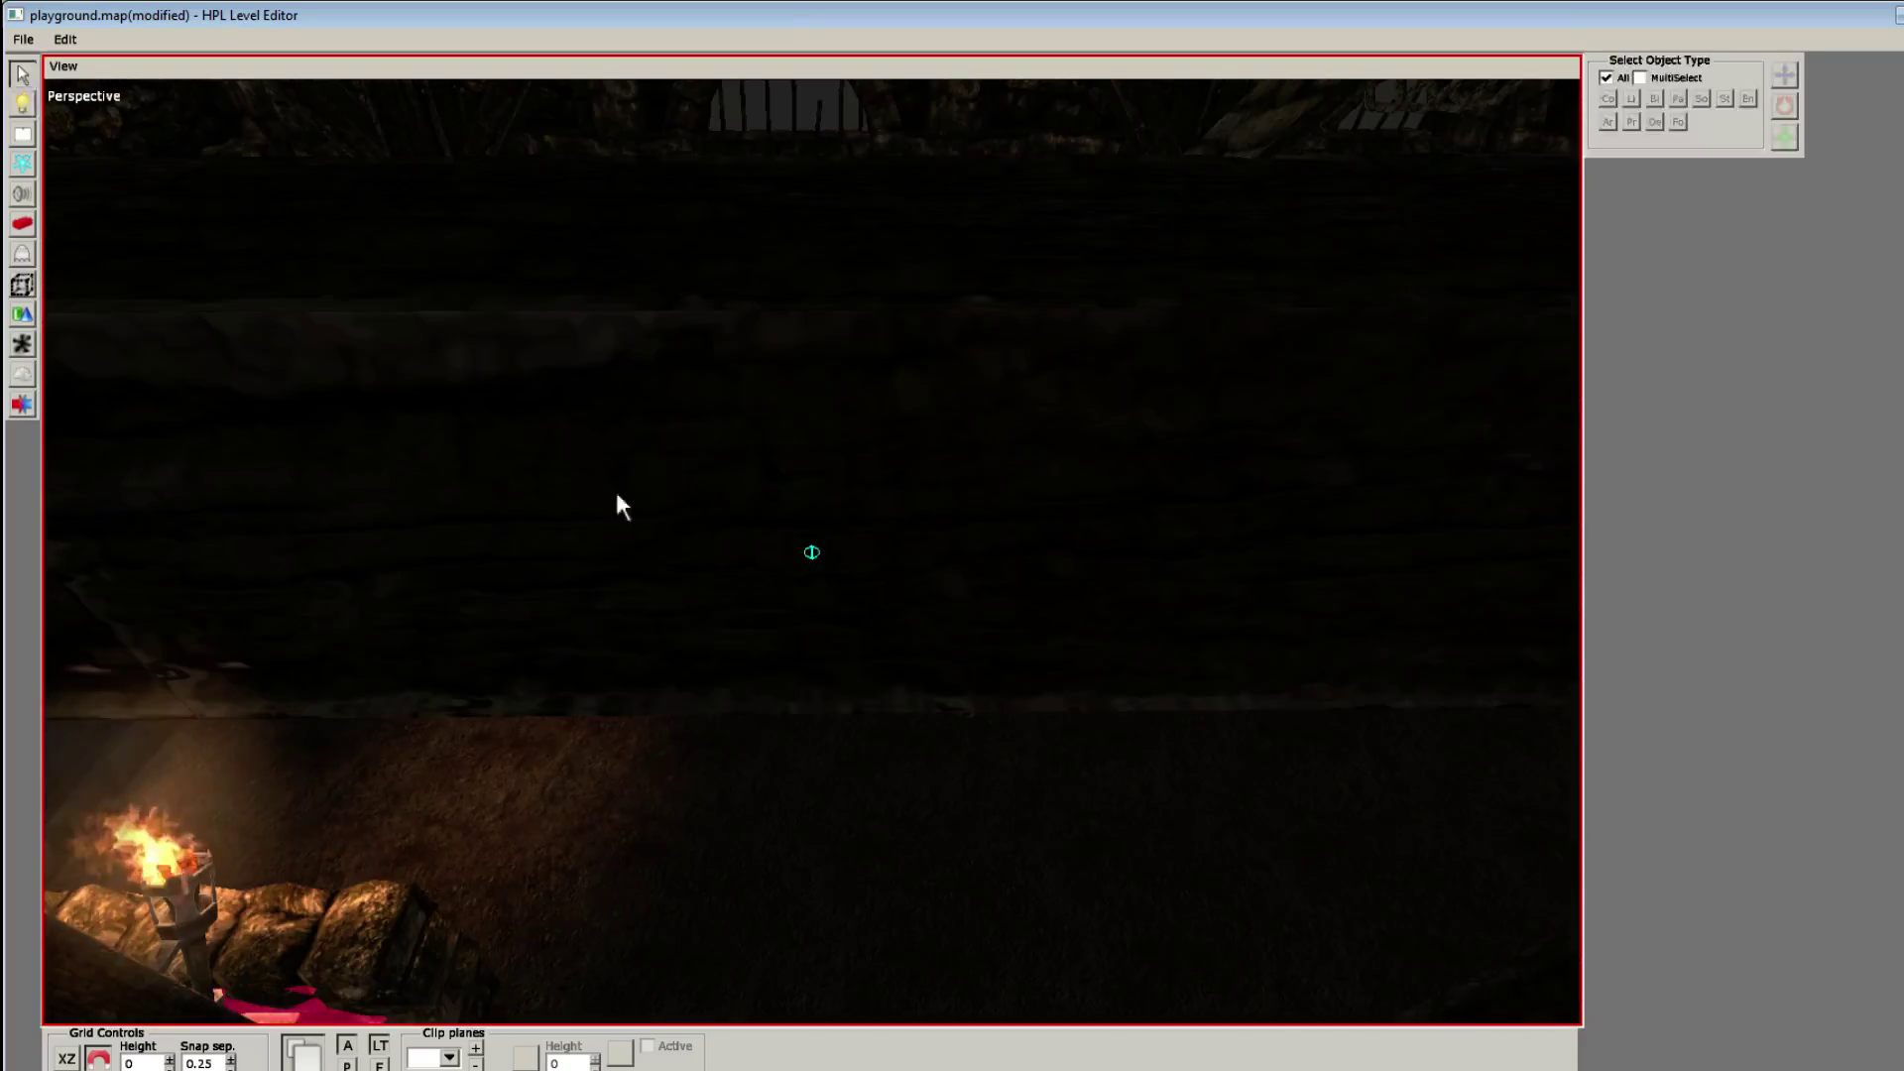
click(446, 411)
alt+middle_drag(442, 443, 286, 582)
key(ctrl+d)
mouse_move(254, 552)
mouse_down()
mouse_move(963, 520)
mouse_move(793, 514)
mouse_move(1032, 585)
mouse_up()
click(457, 808)
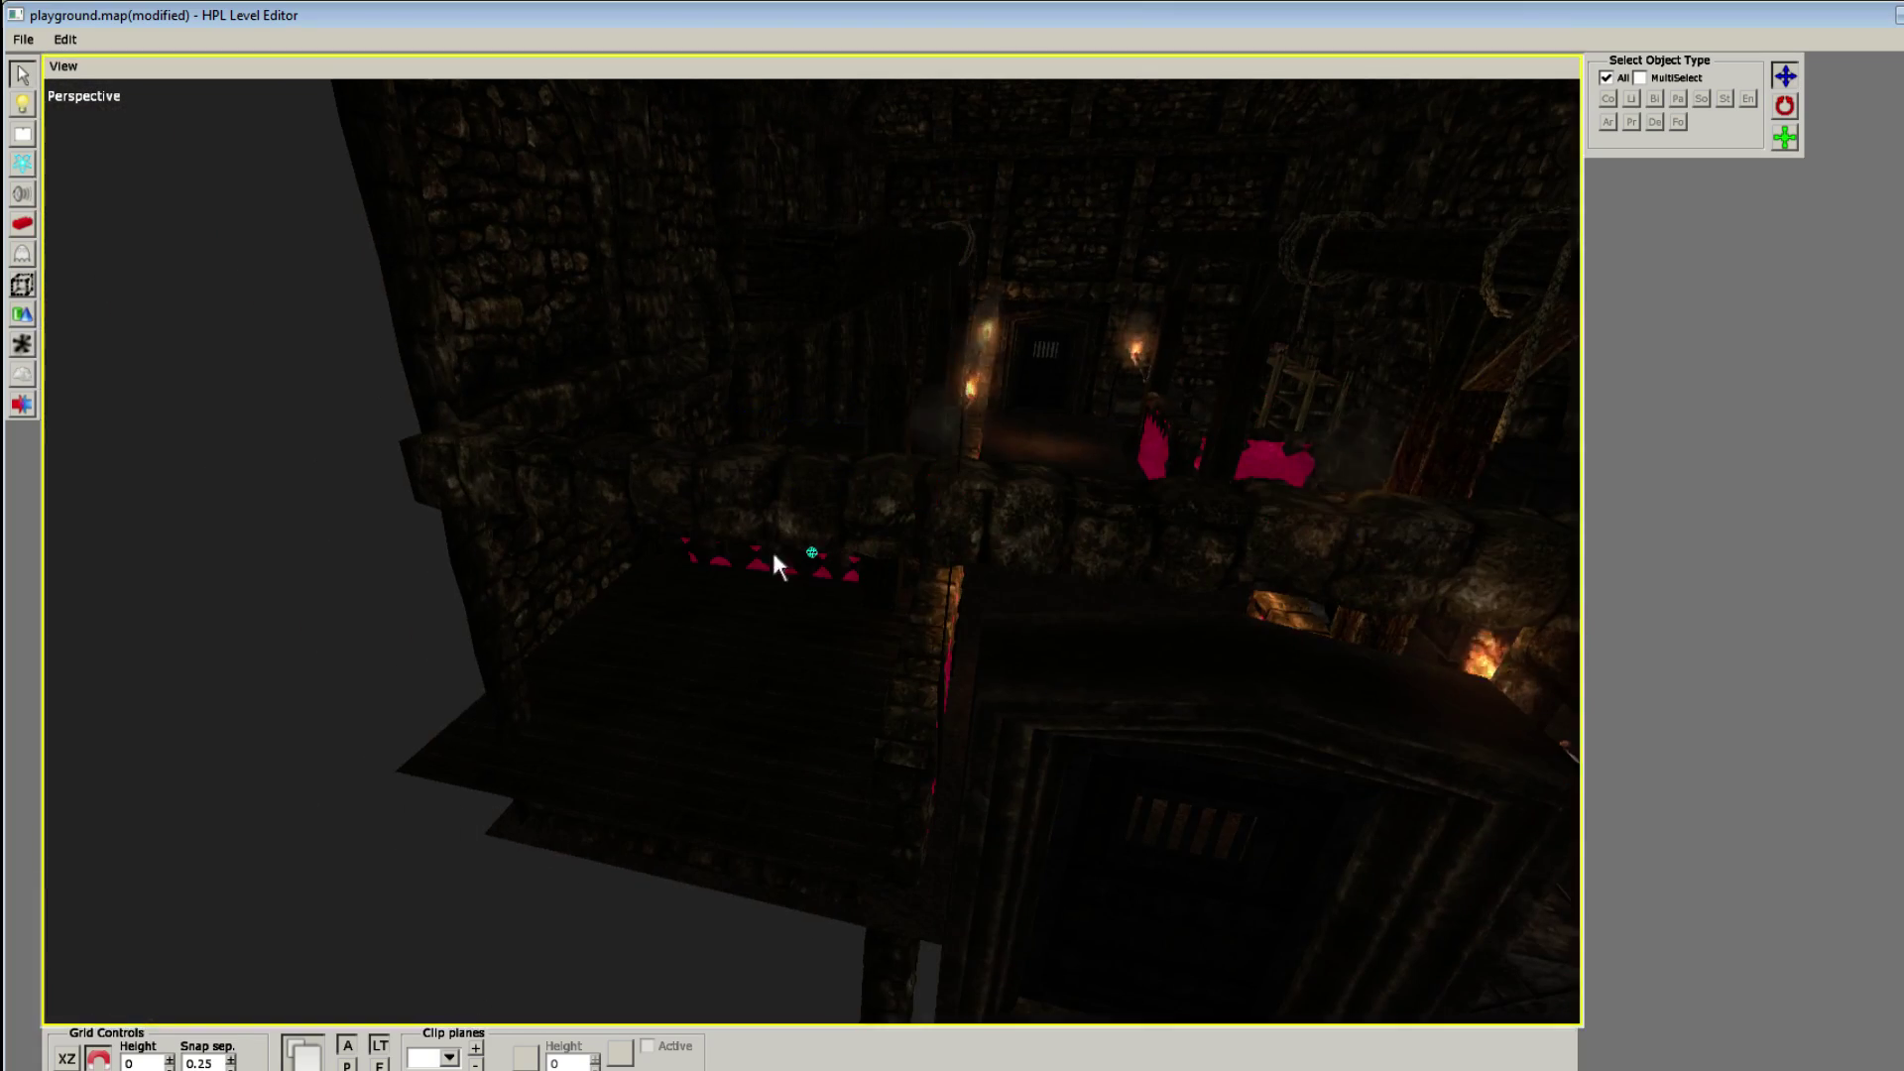
key(ctrl+s)
Step: Place a point light between the torches in front of the entrance door, at X -2, Y 2.25, Z 6.5
scroll(770, 546, up, 3)
alt+drag(770, 546, 834, 605)
alt+middle_drag(833, 605, 730, 640)
alt+drag(730, 639, 634, 611)
key(2)
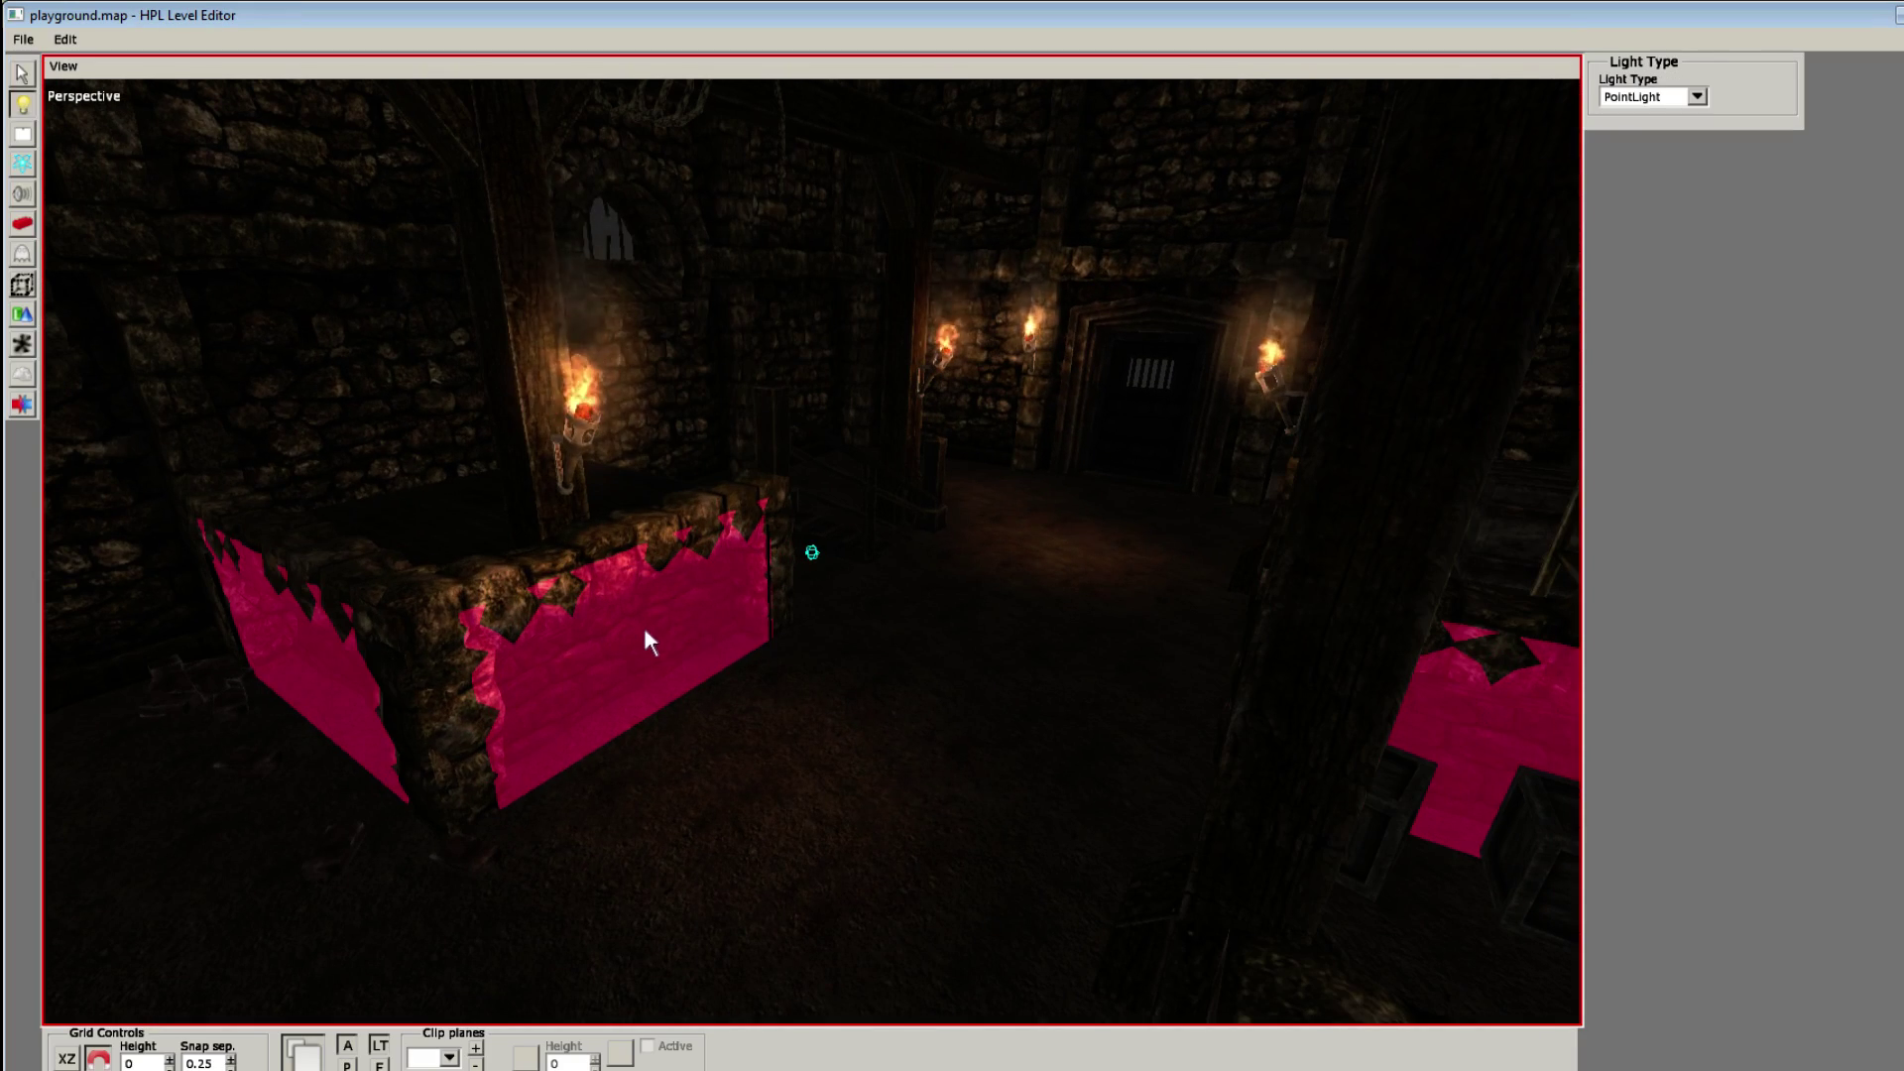
mouse_move(871, 616)
alt+mouse_down()
mouse_move(955, 815)
mouse_move(1008, 644)
alt+mouse_up()
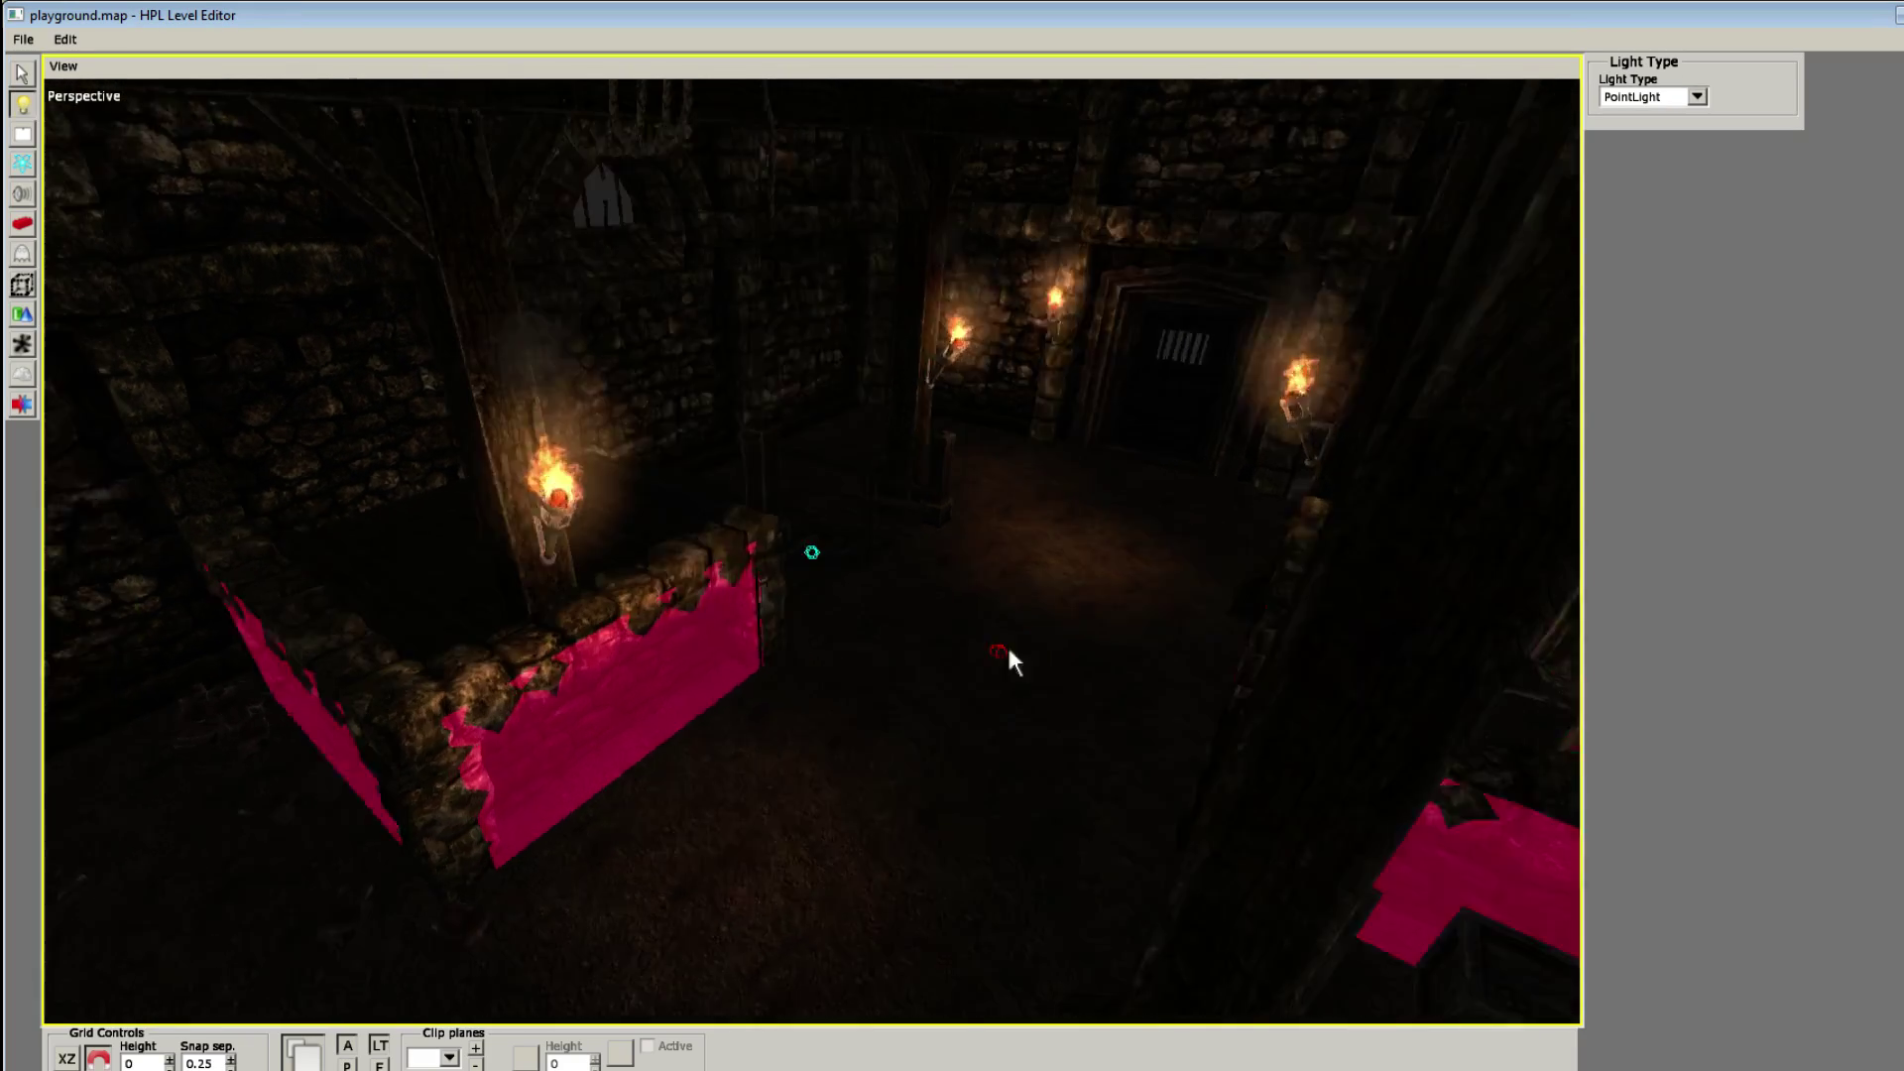
alt+middle_drag(1008, 645, 801, 680)
scroll(801, 681, up, 3)
alt+drag(801, 681, 960, 271)
click(874, 686)
key(1)
scroll(855, 675, down, 3)
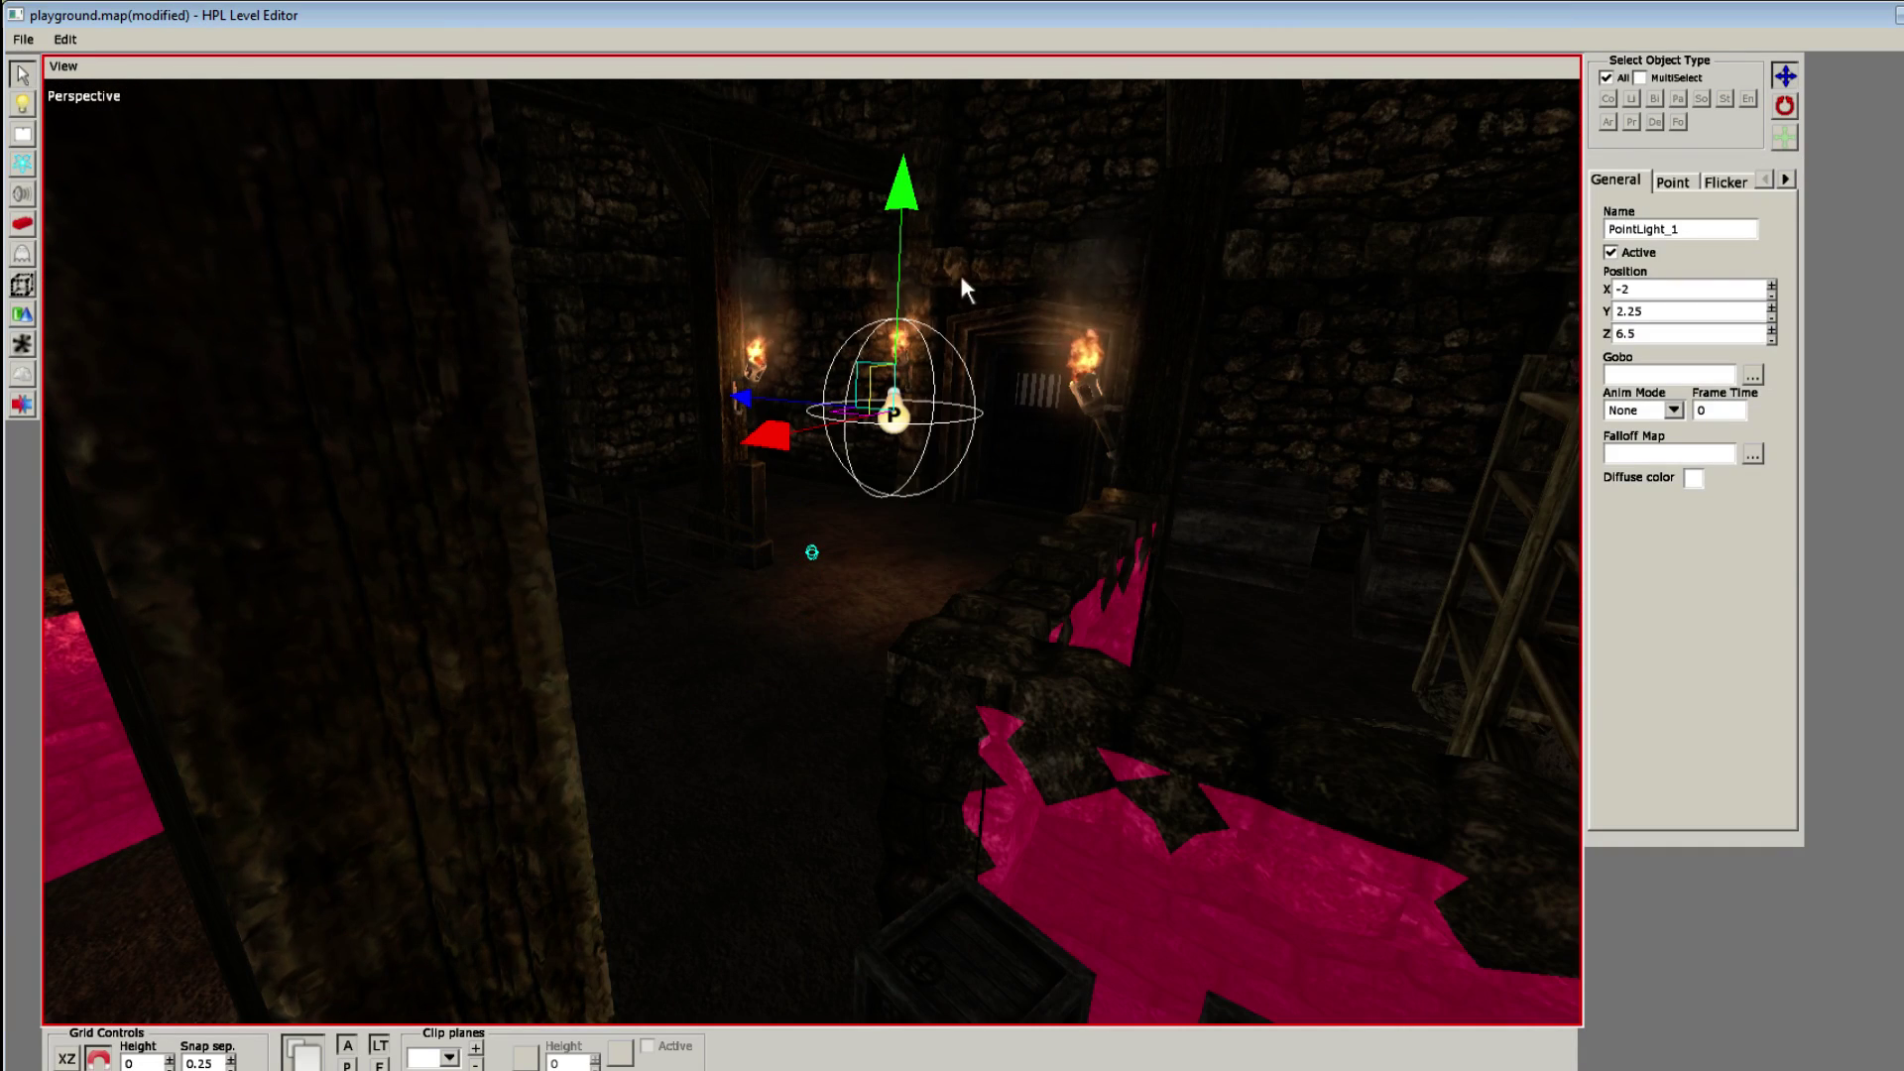
Step: Set the point light's radius to 5.5
click(1675, 185)
click(1652, 318)
click(1652, 317)
click(1653, 317)
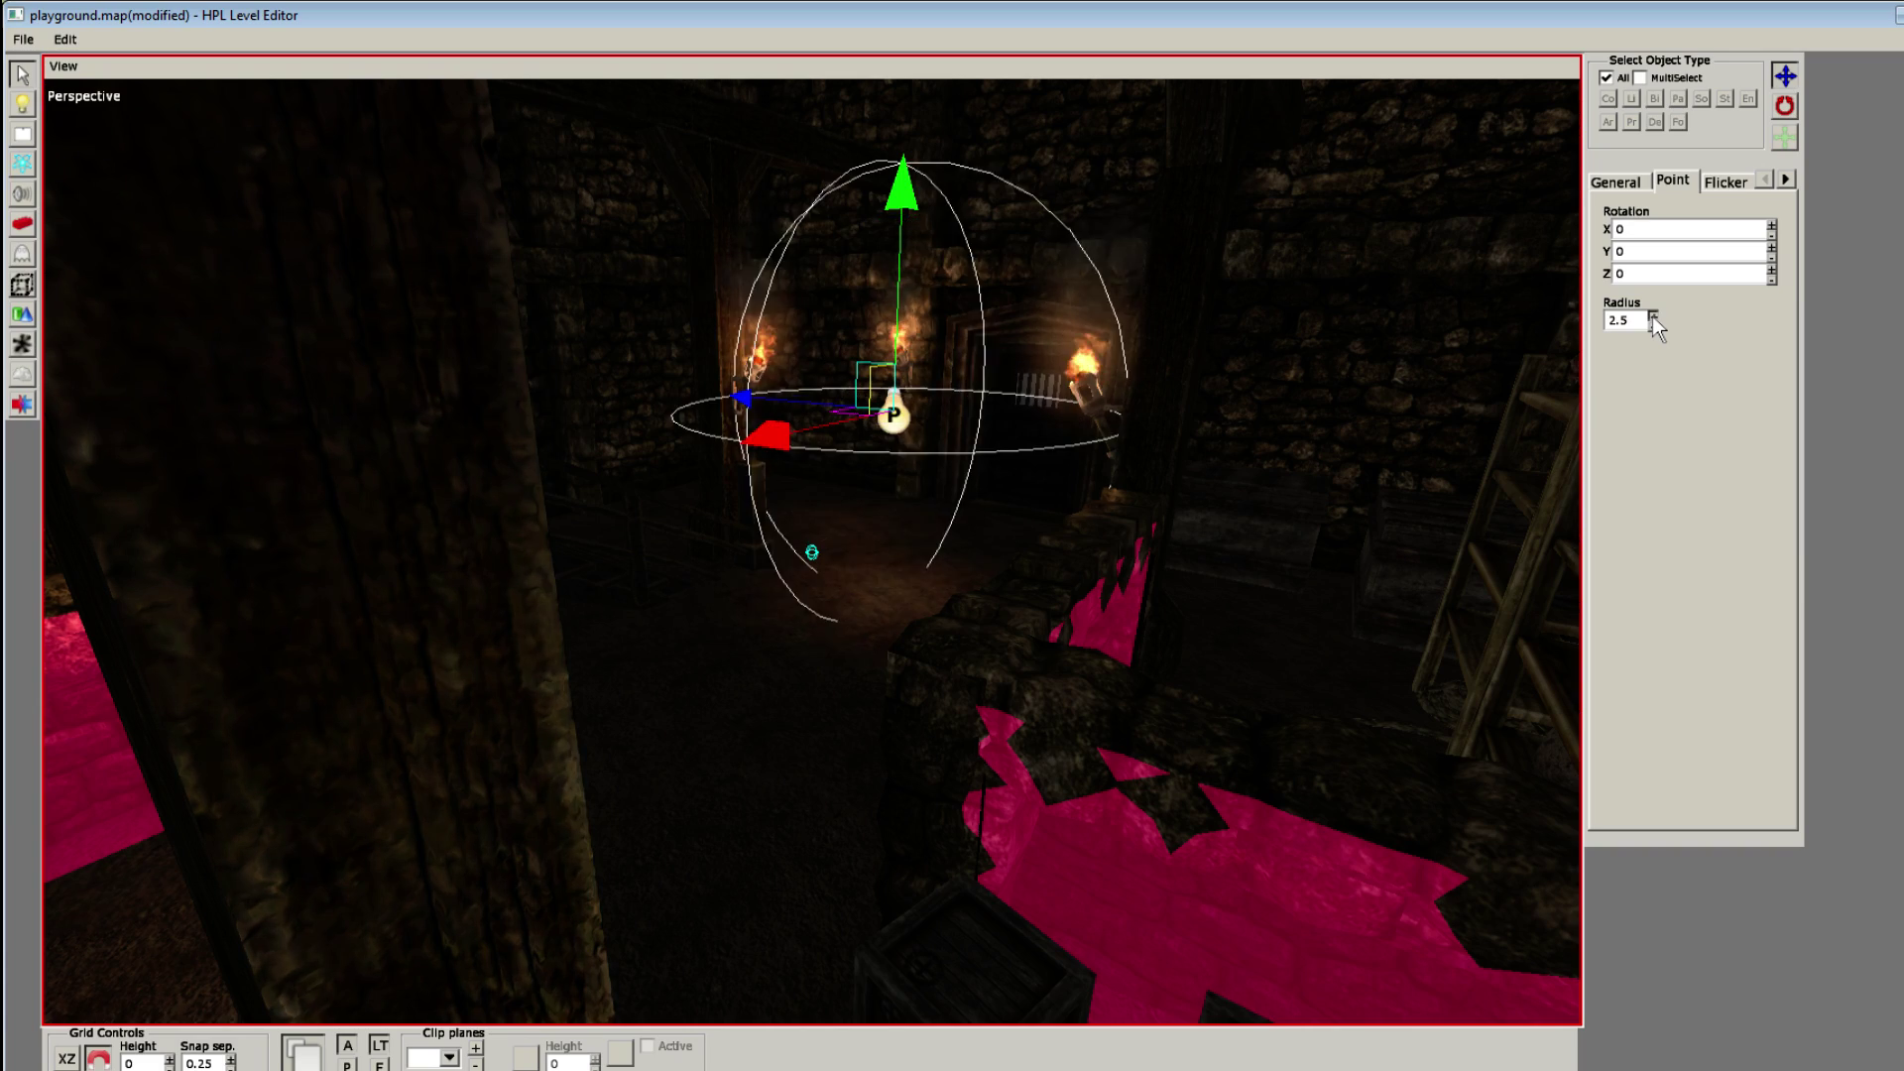
click(1652, 318)
click(1652, 317)
double_click(1652, 317)
click(1652, 318)
click(1652, 317)
Step: Examine how the point light illuminates the entrance area from several angles, with the ambient lighting switched off
alt+drag(1090, 417, 1025, 532)
scroll(1026, 531, down, 3)
click(1025, 532)
scroll(915, 546, up, 3)
alt+drag(916, 555, 708, 528)
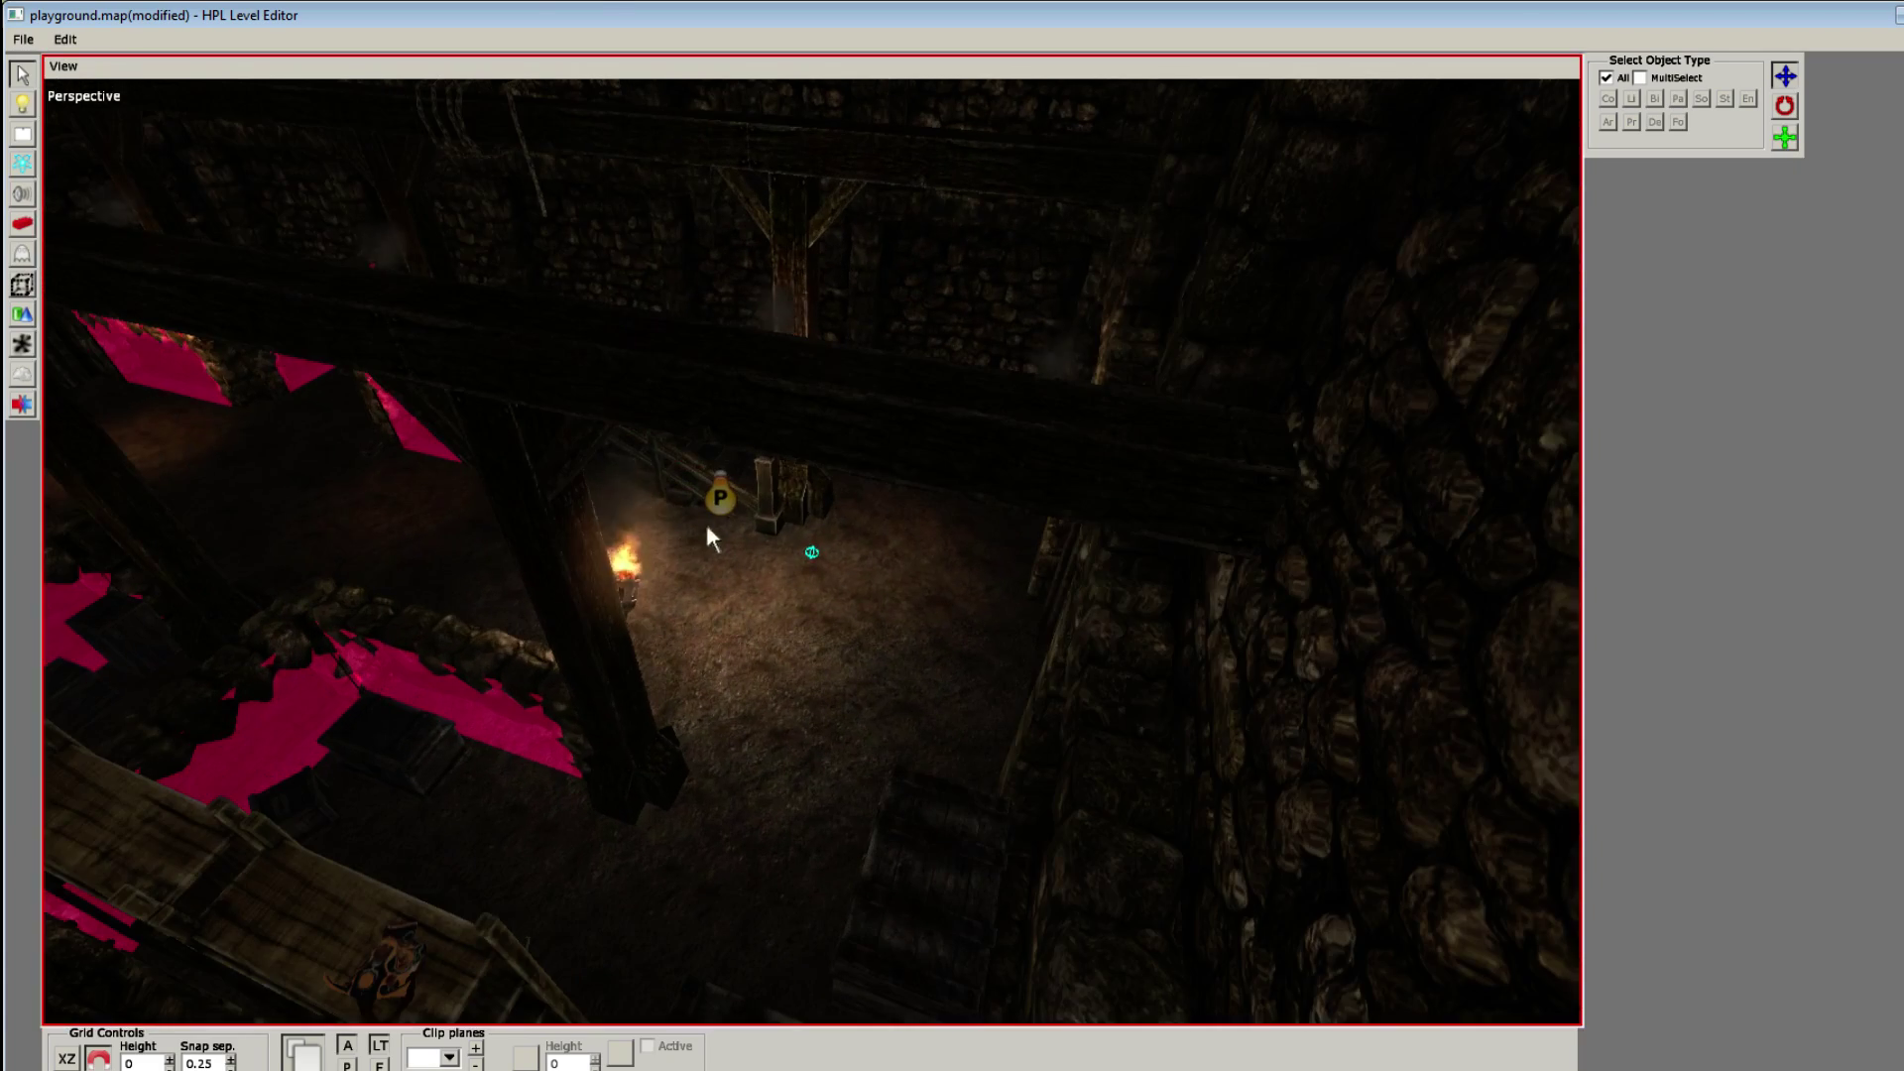
alt+drag(347, 1056, 1133, 549)
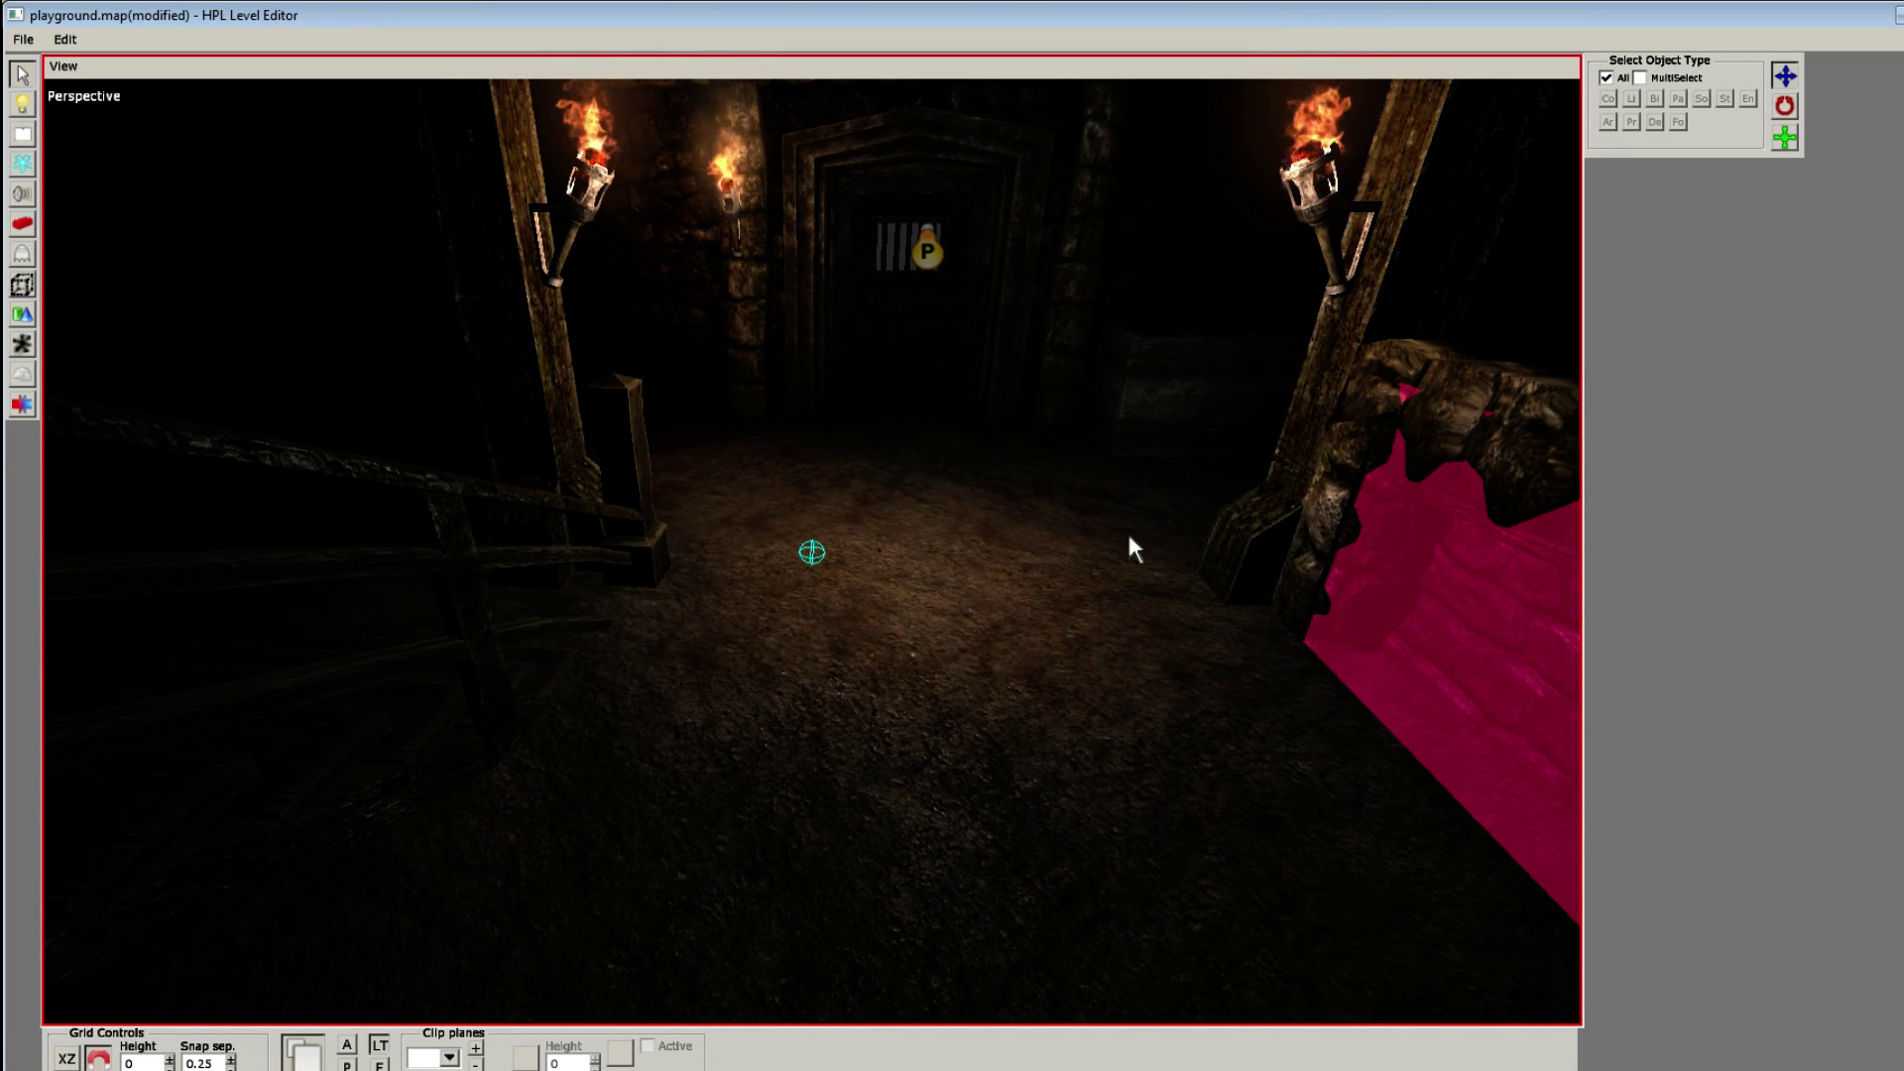
alt+drag(1073, 536, 1501, 315)
click(918, 322)
scroll(922, 352, down, 3)
scroll(986, 379, up, 2)
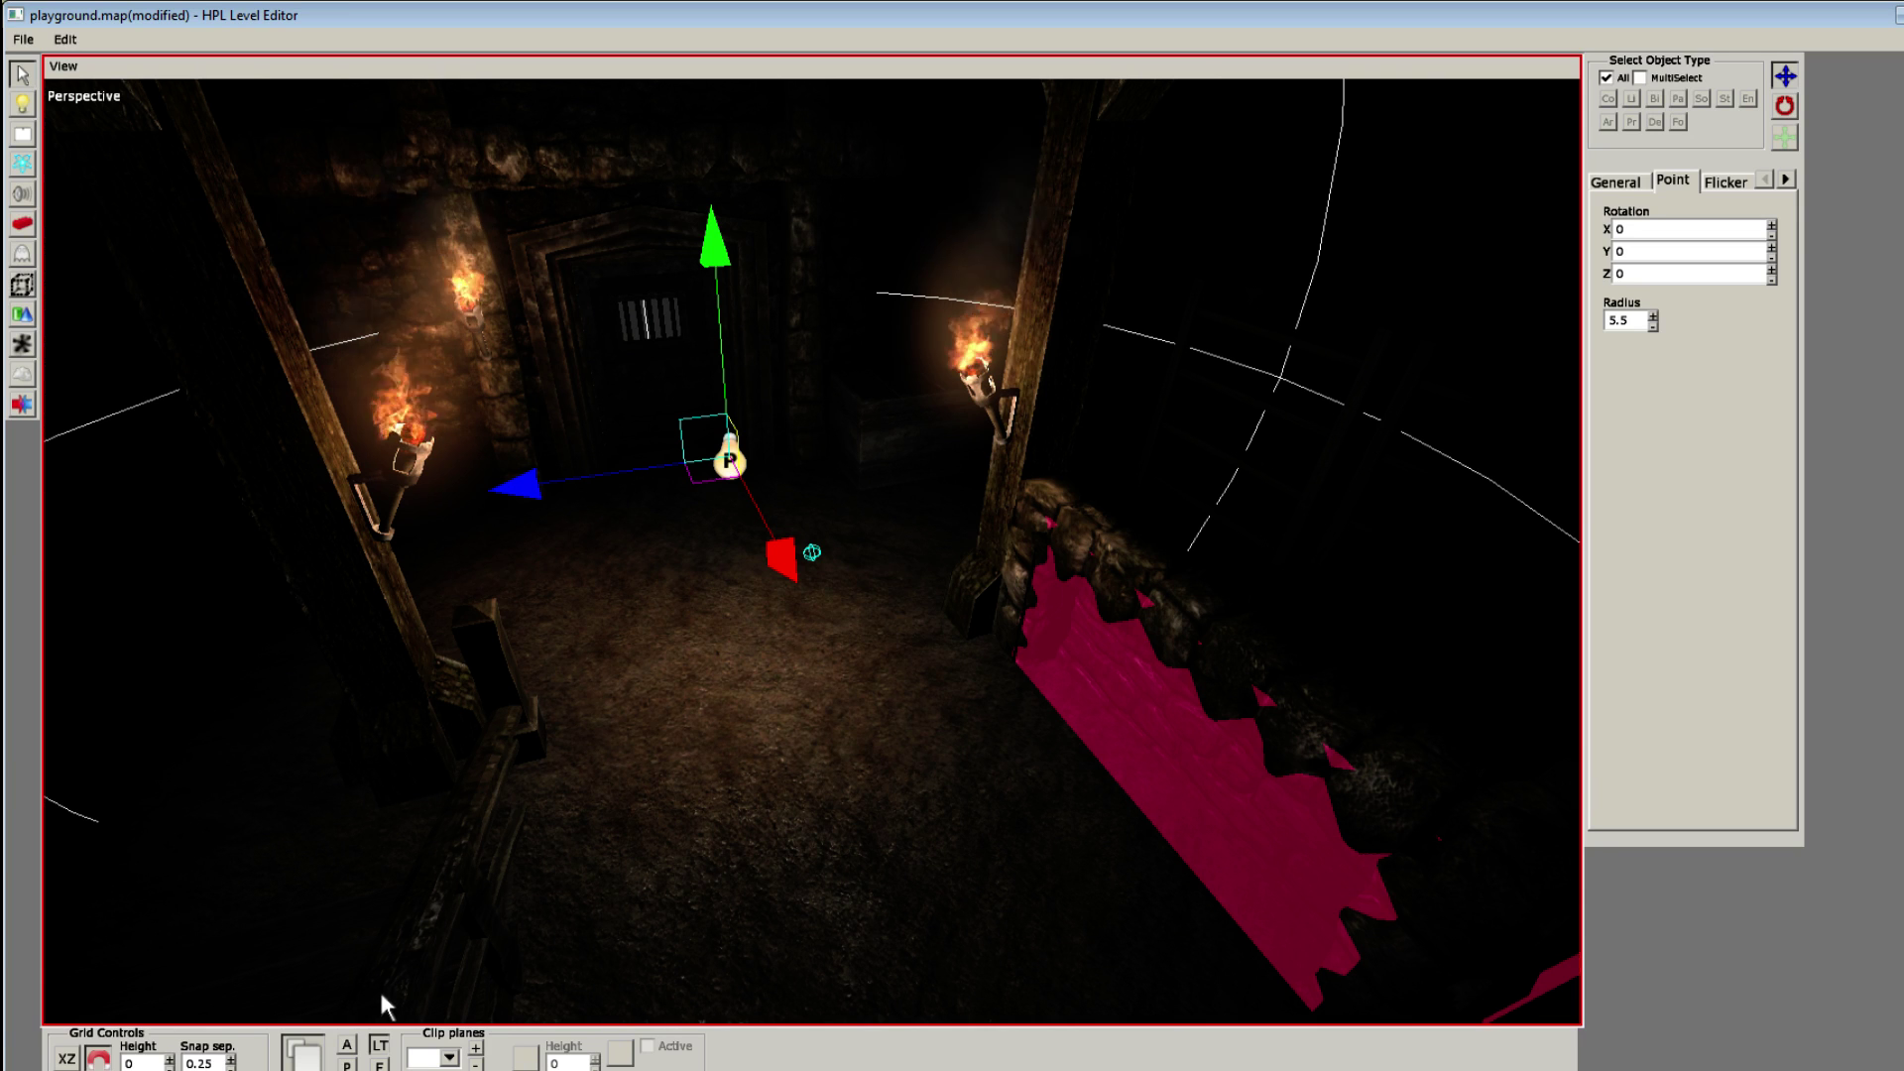
Step: Set the point light's radius to 6.5 and check the lighting around the entrance door
click(1654, 317)
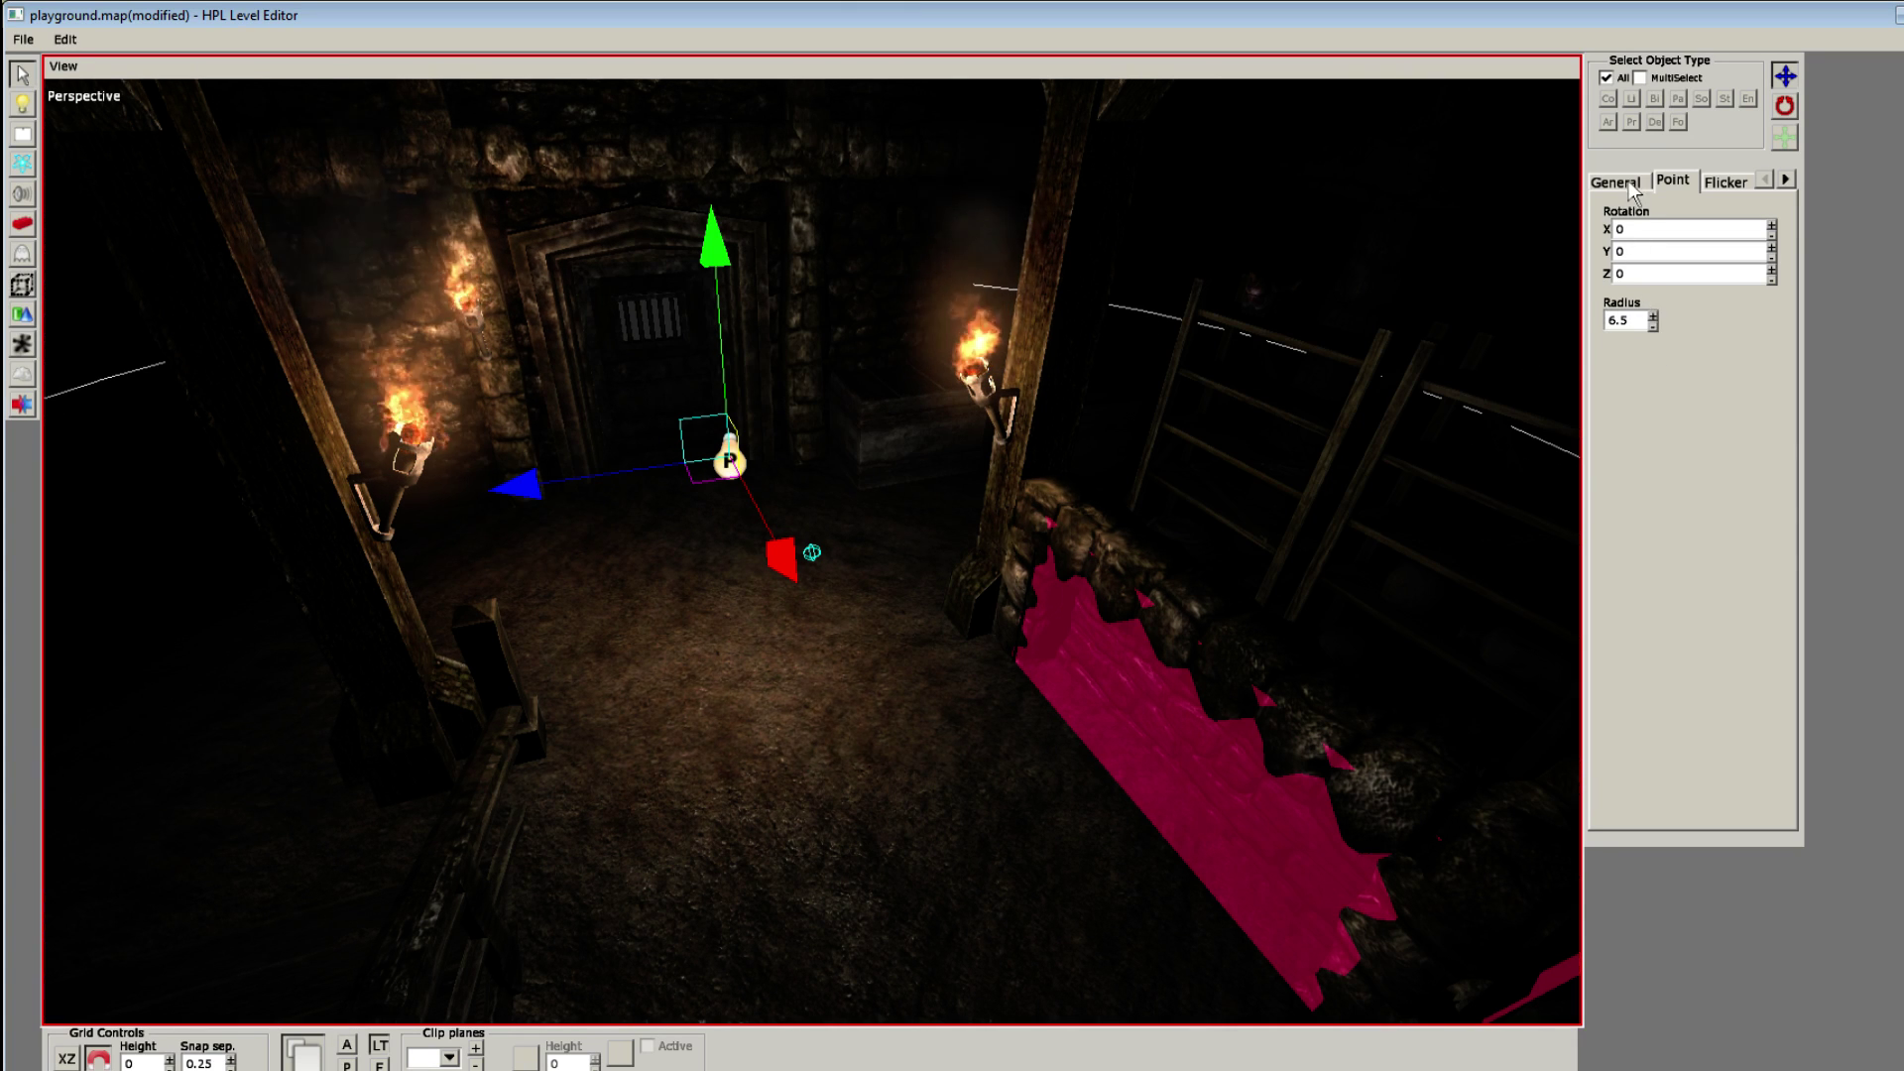
click(1614, 181)
click(1693, 479)
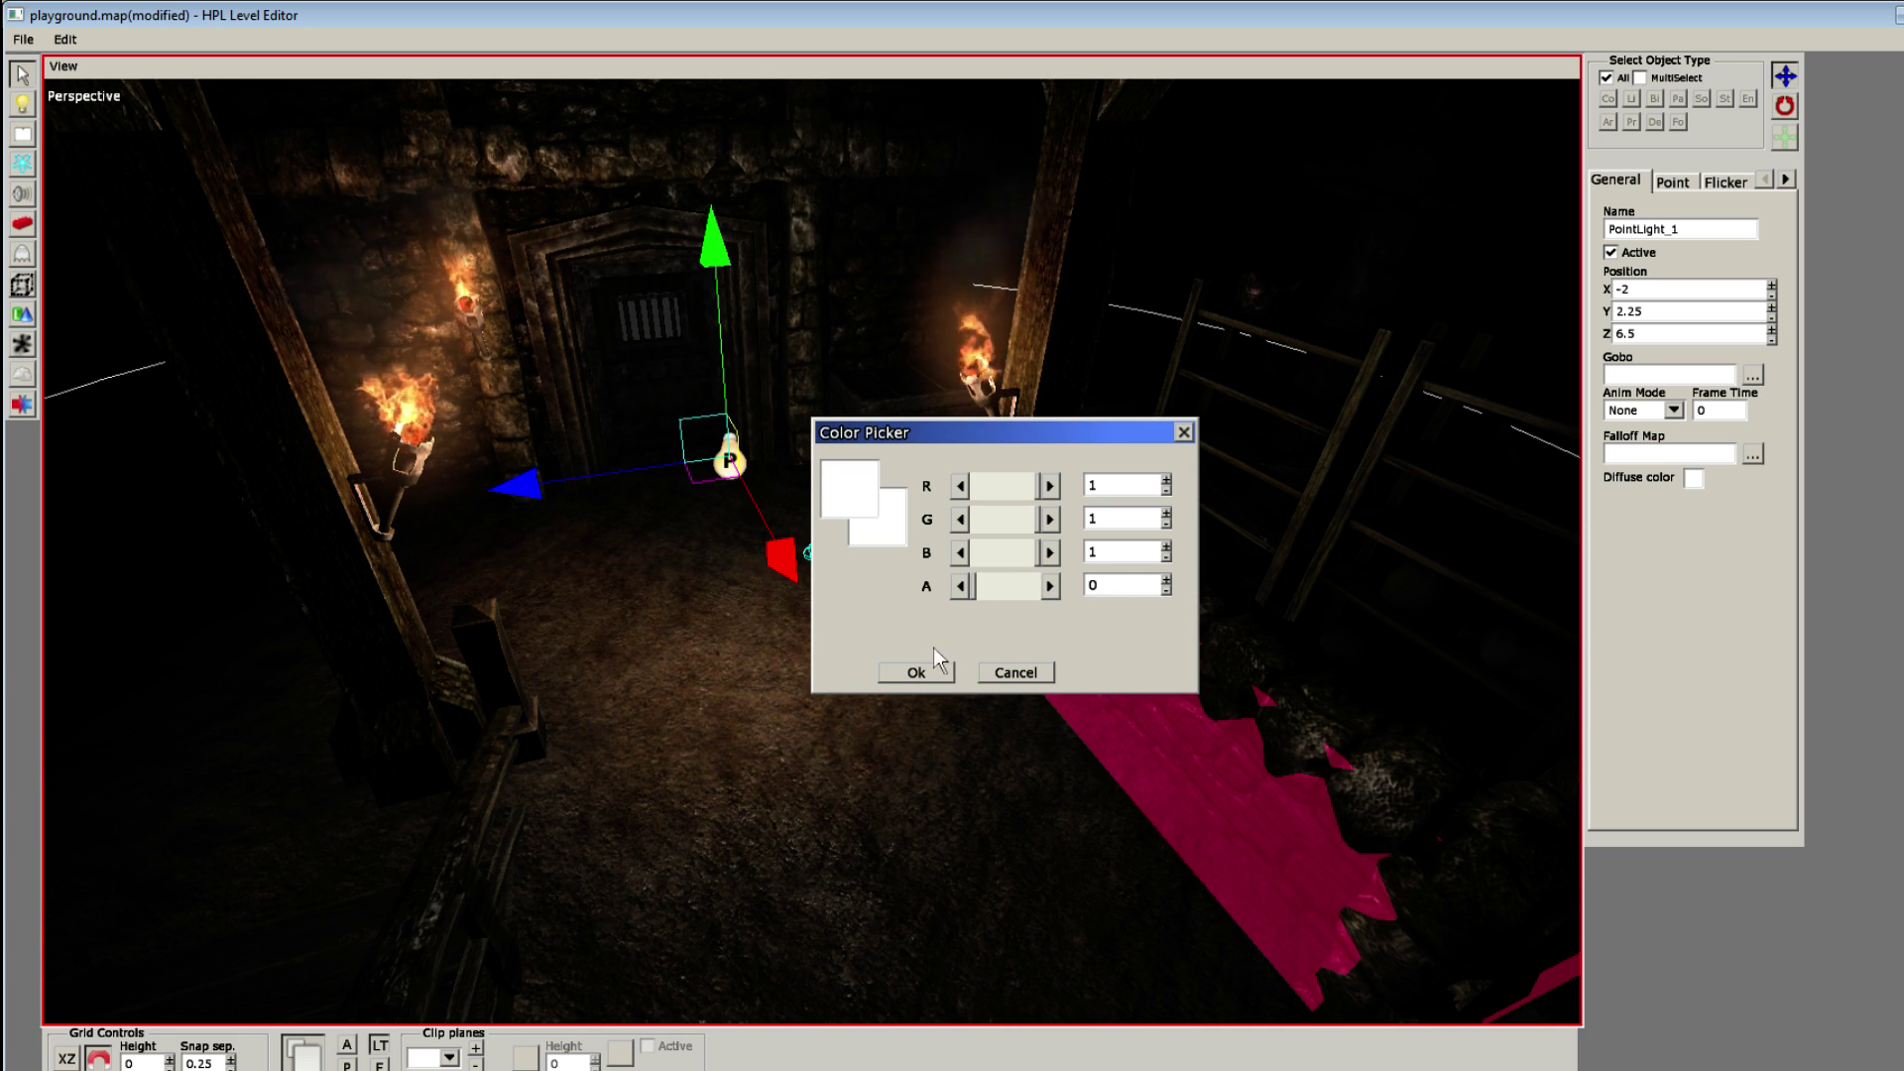
click(922, 672)
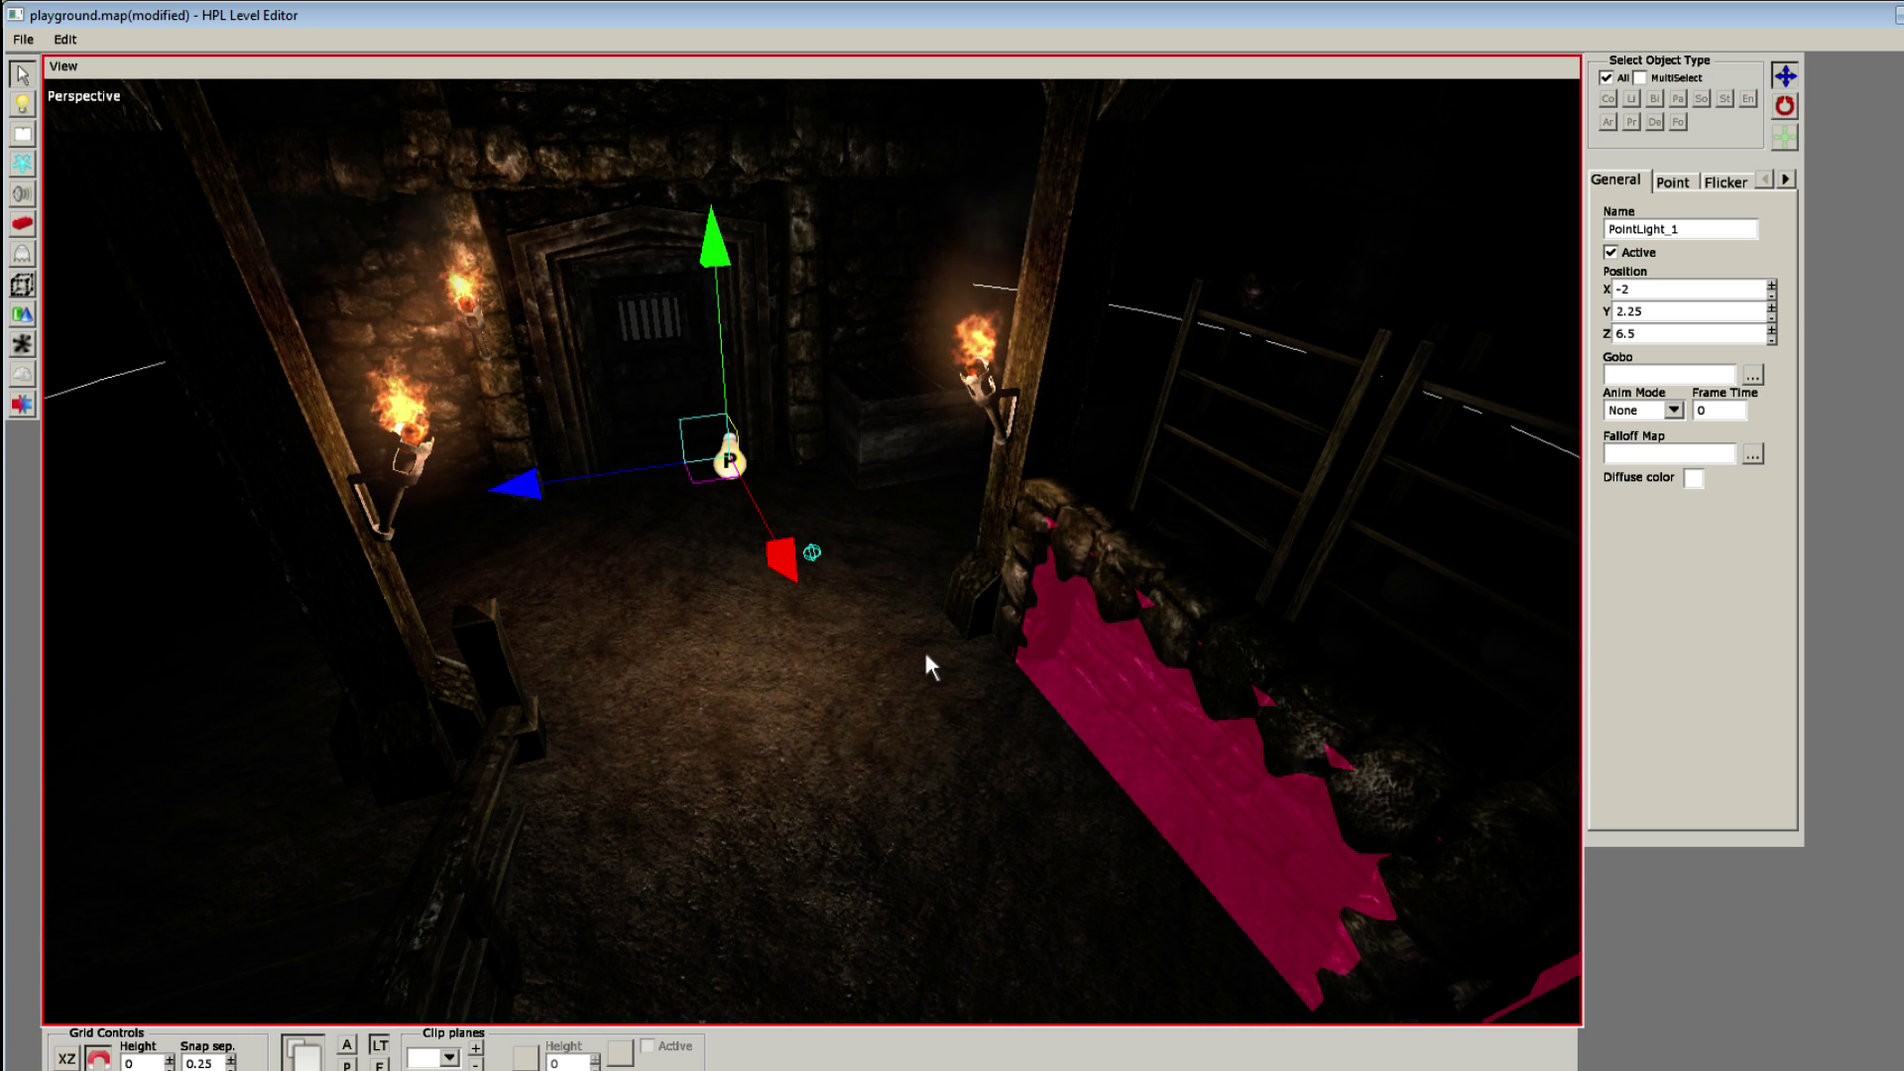
middle_drag(671, 528, 777, 605)
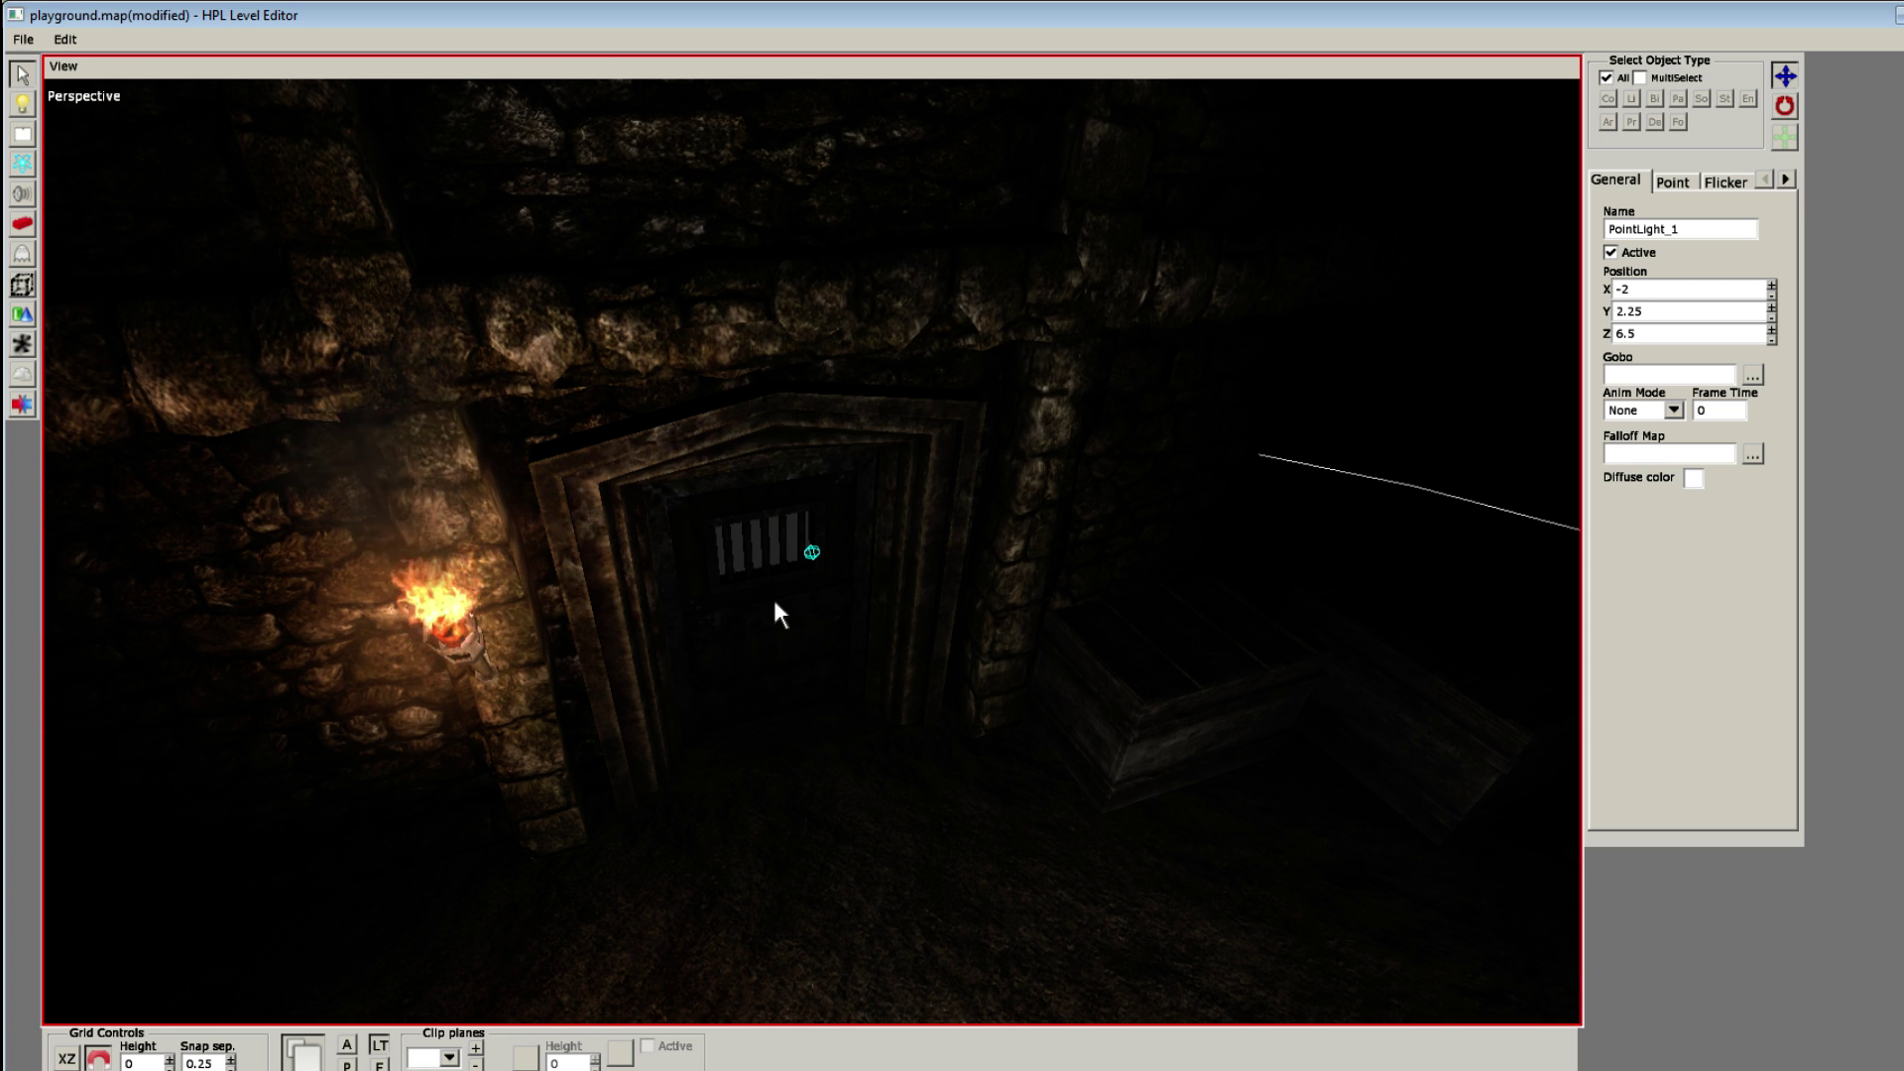
scroll(774, 601, down, 5)
middle_drag(879, 615, 1434, 474)
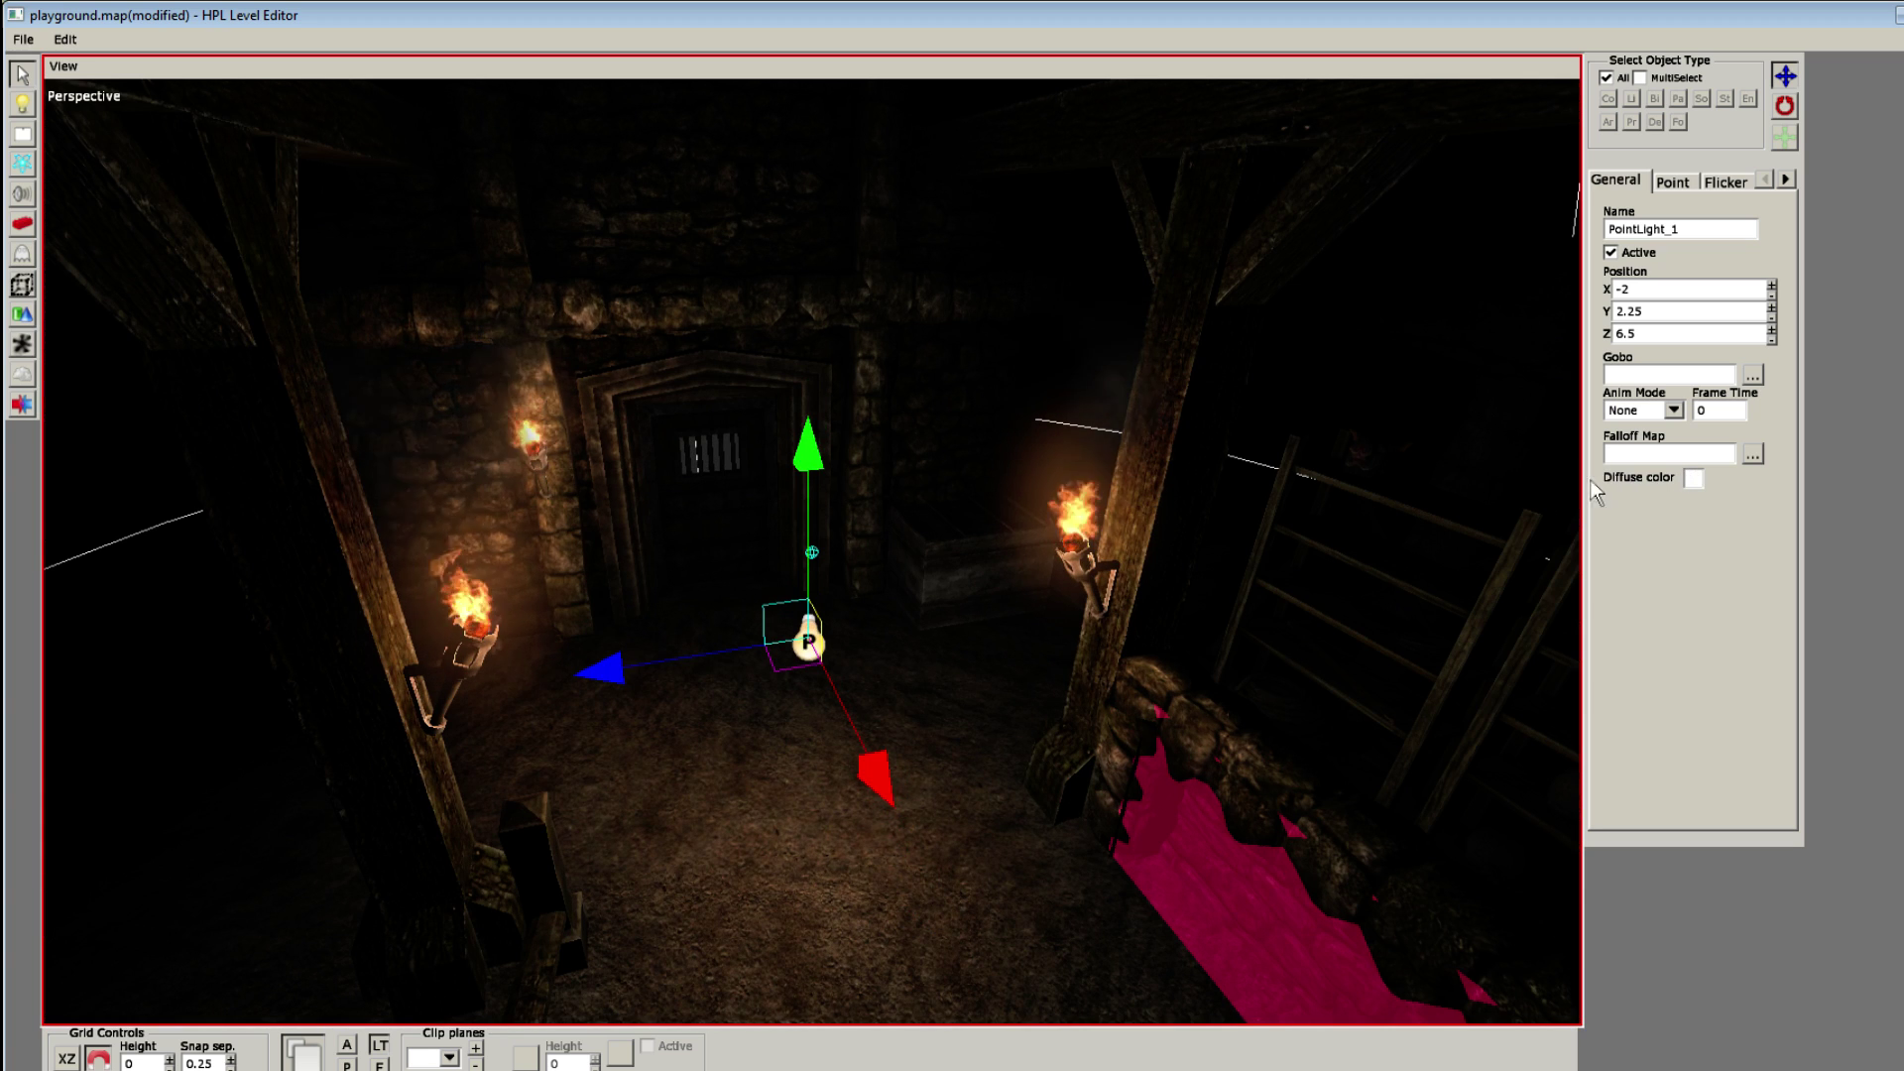
Step: Set the point light's diffuse color to a dark warm brown with R 0.241, G 0.155 and B 0.086
click(1694, 479)
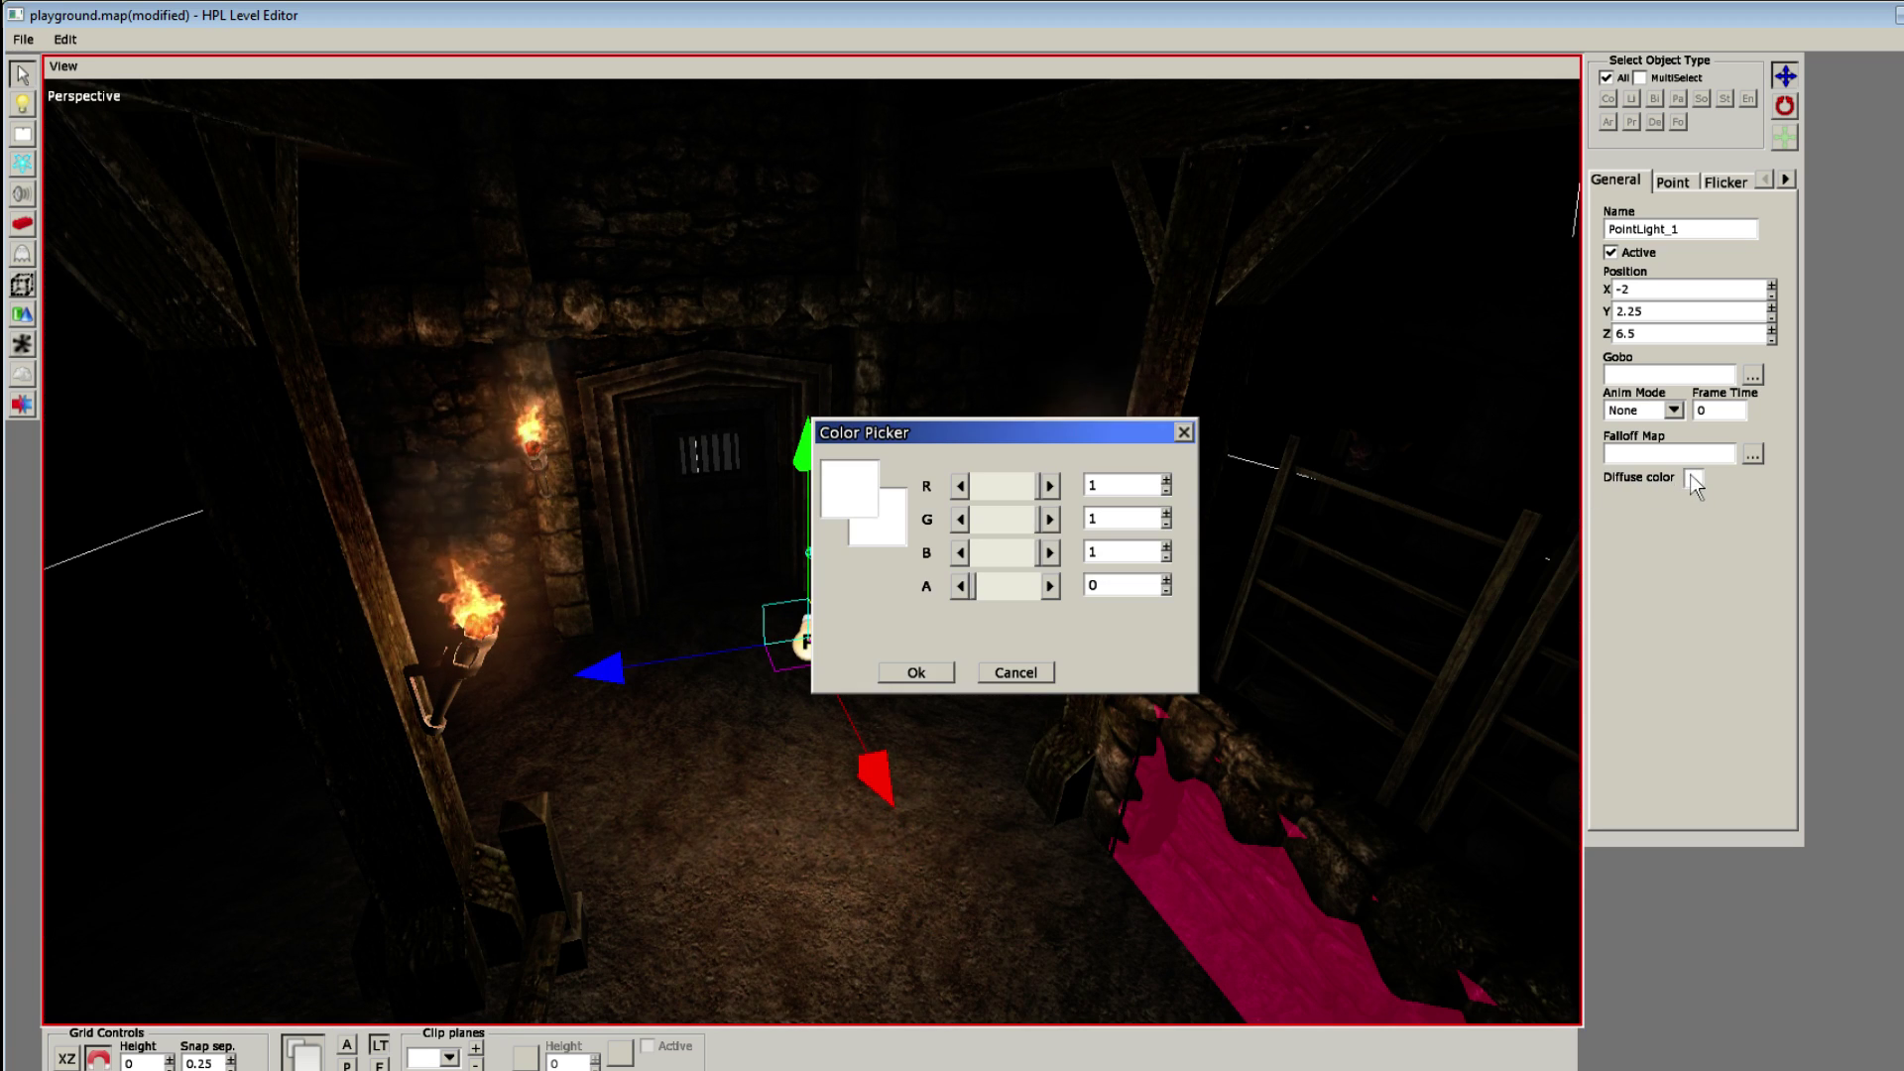
mouse_move(980, 493)
mouse_down()
mouse_move(977, 548)
mouse_move(984, 518)
mouse_up()
click(988, 490)
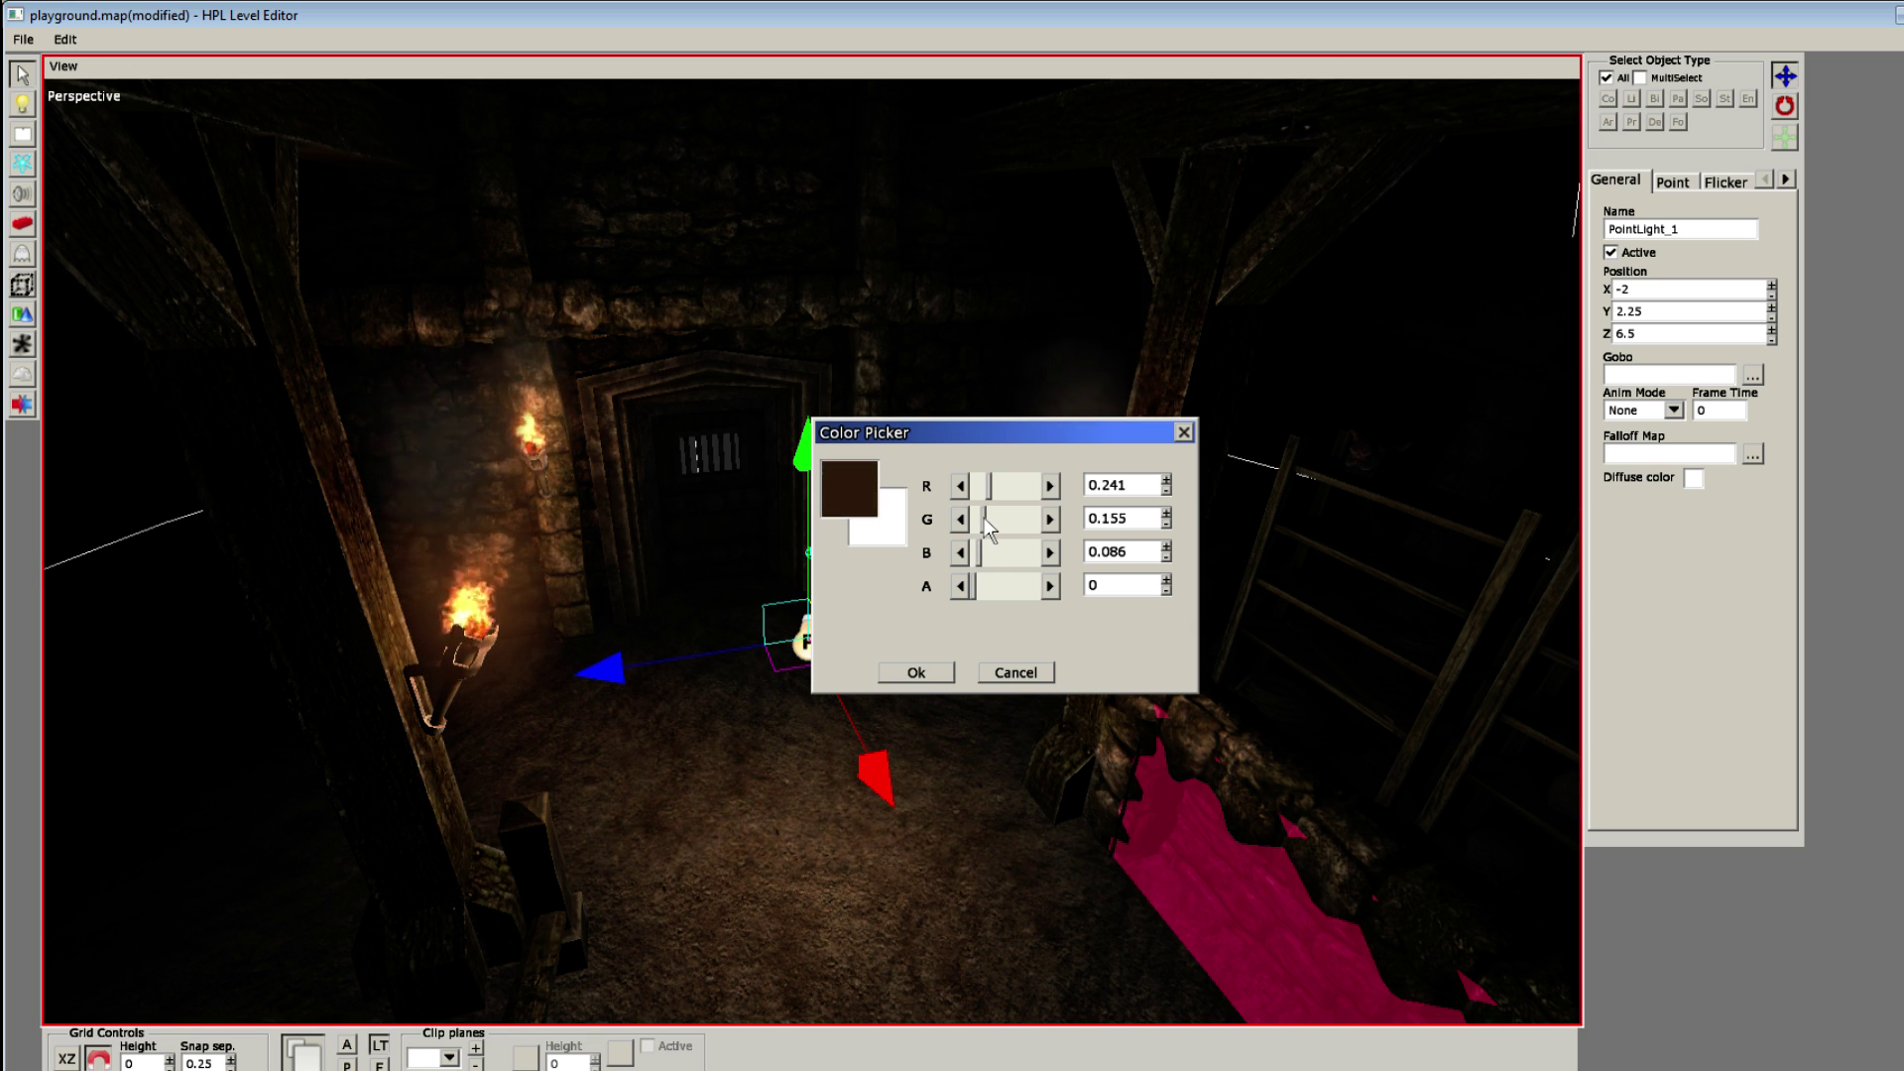
click(916, 673)
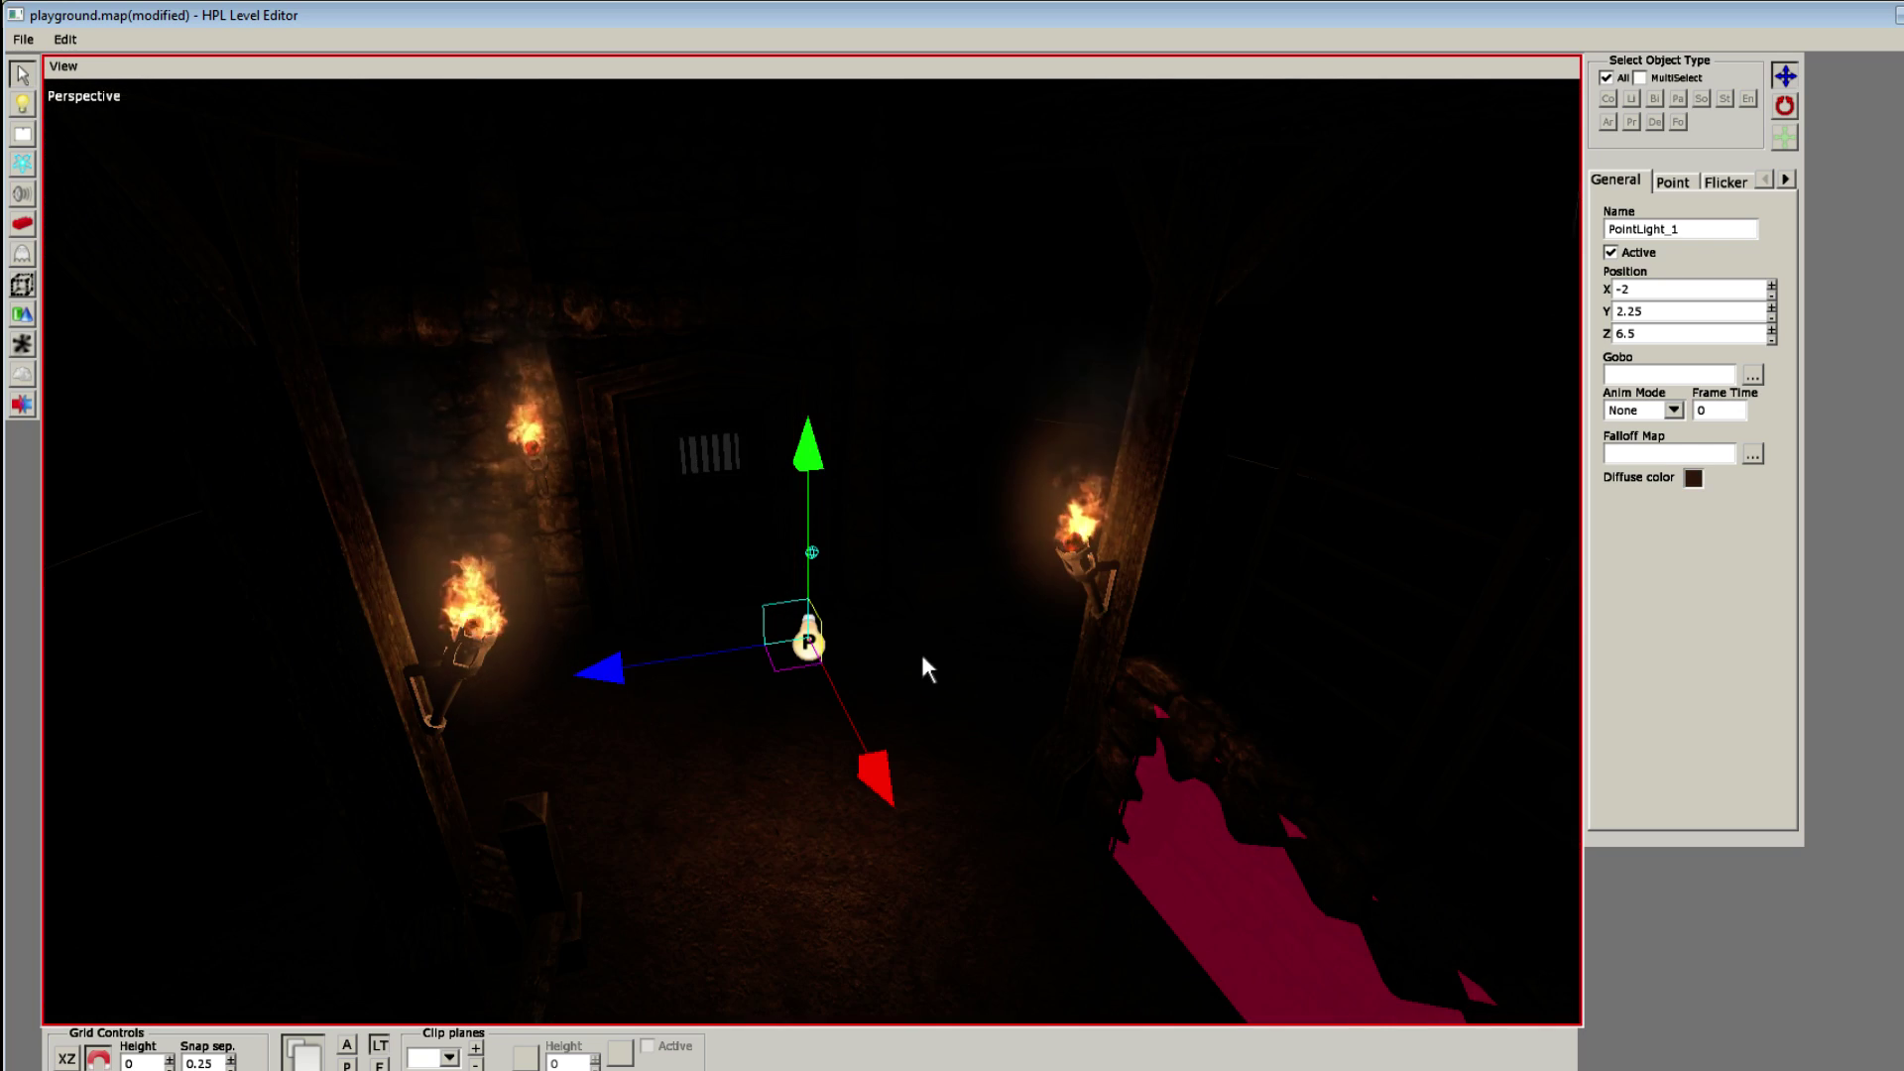
Step: Compare the entrance area with and without the point light by deleting it and repeatedly undoing and redoing the deletion
scroll(773, 718, up, 3)
scroll(764, 736, up, 3)
alt+drag(748, 747, 464, 678)
scroll(515, 694, down, 3)
click(468, 689)
click(552, 545)
key(Delete)
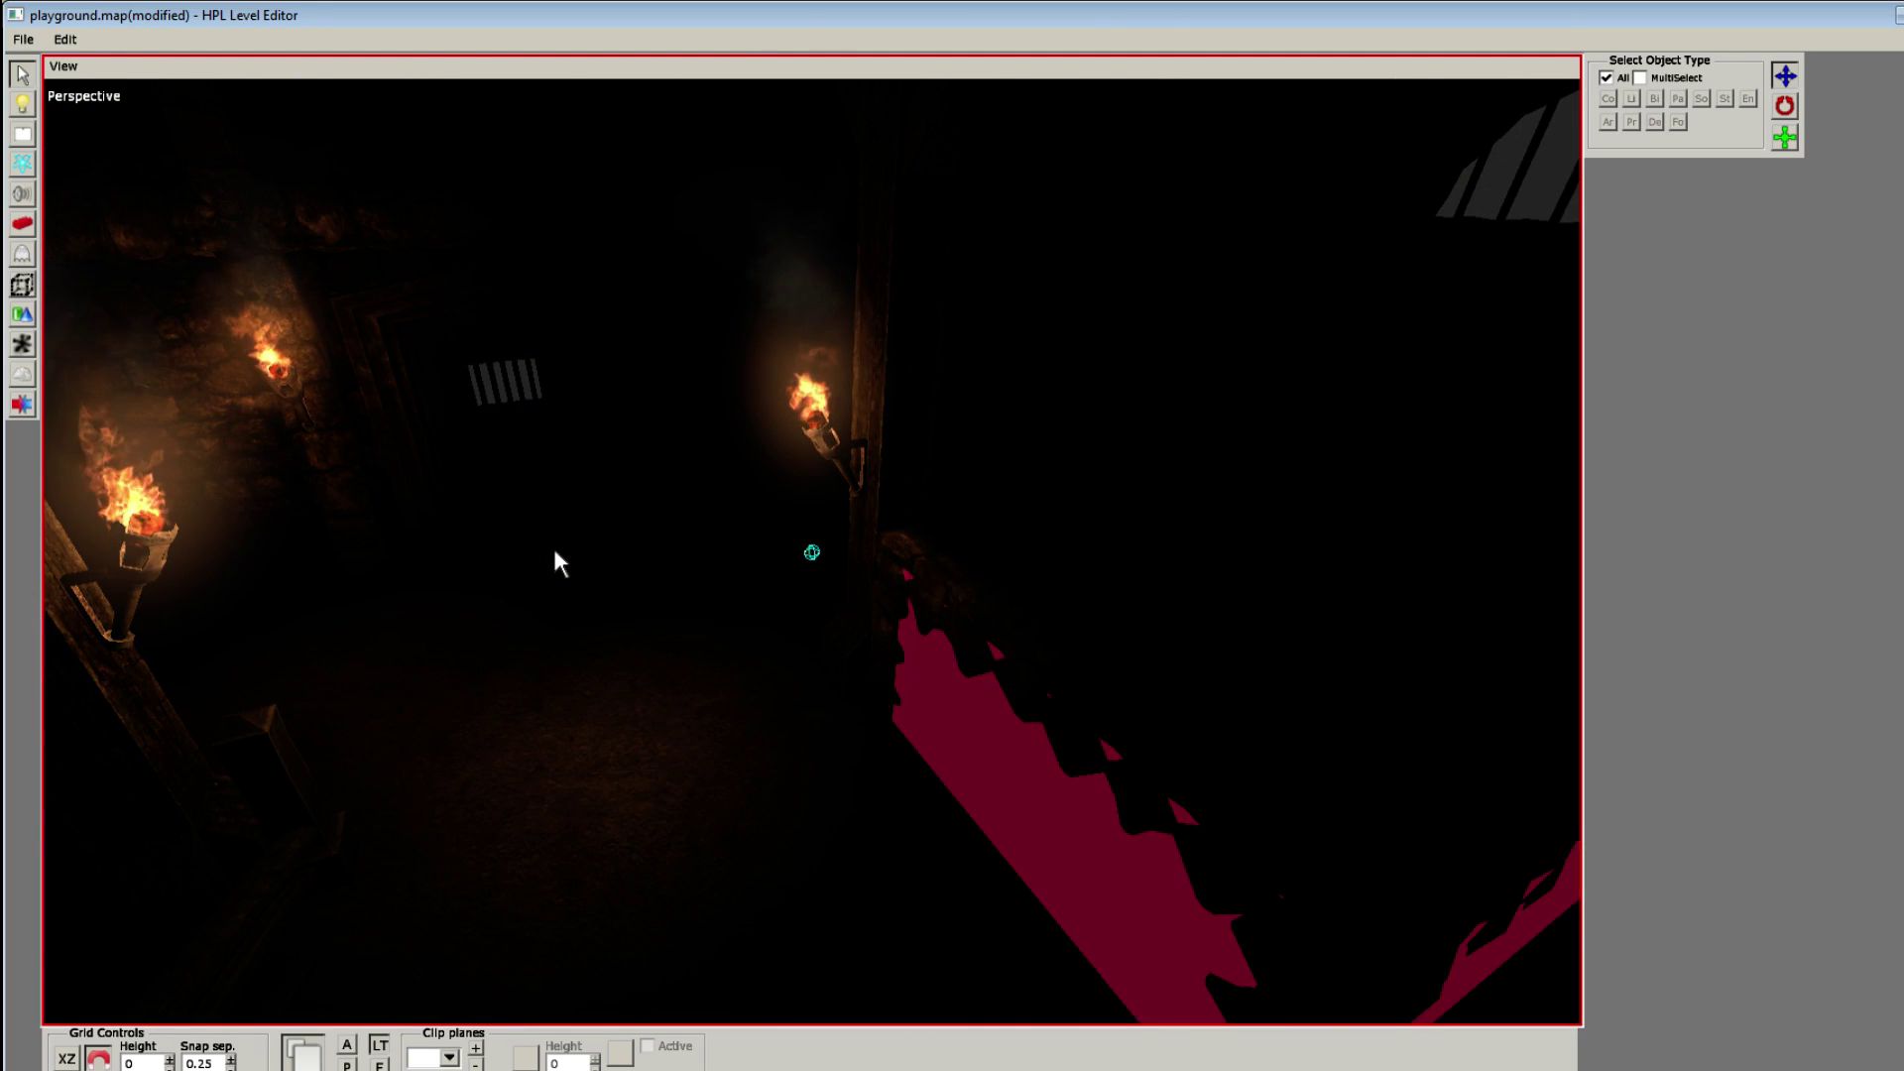
key(ctrl+z)
key(ctrl+y)
key(ctrl+z)
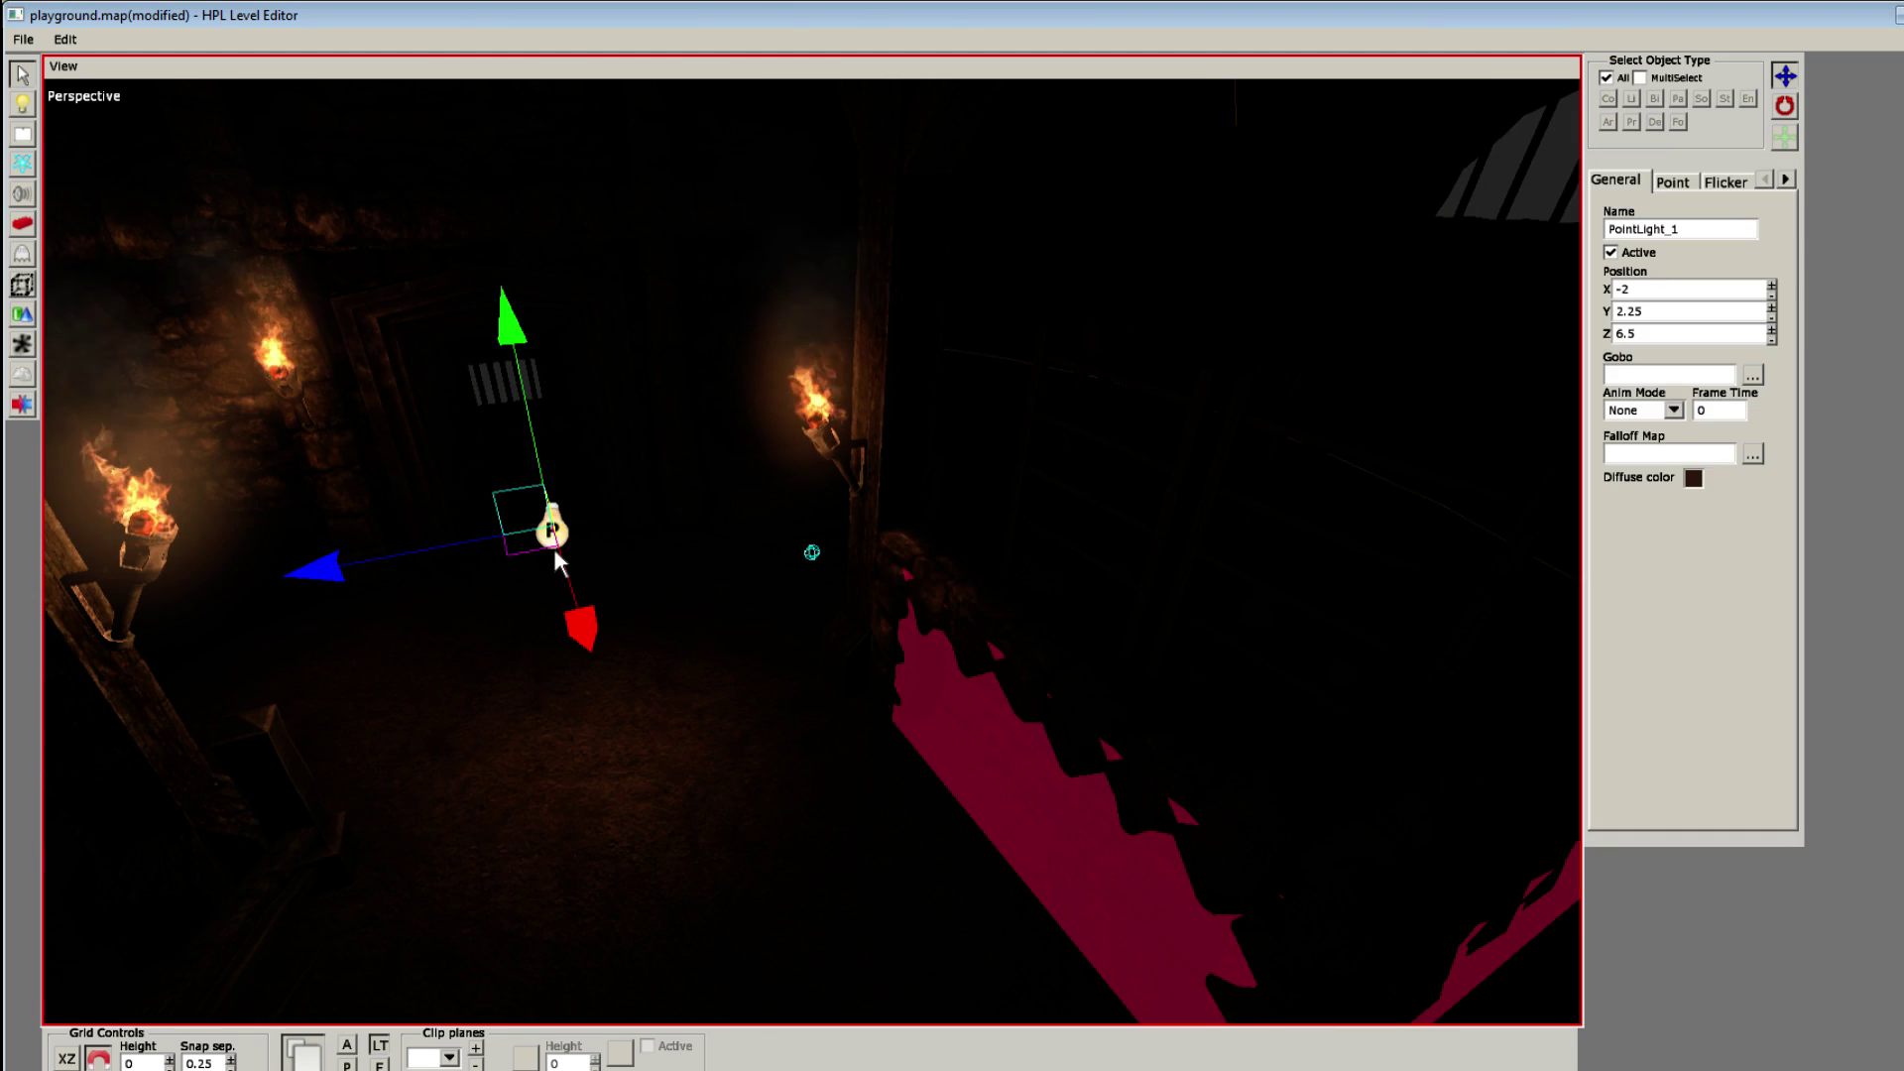
key(ctrl+y)
key(ctrl+z)
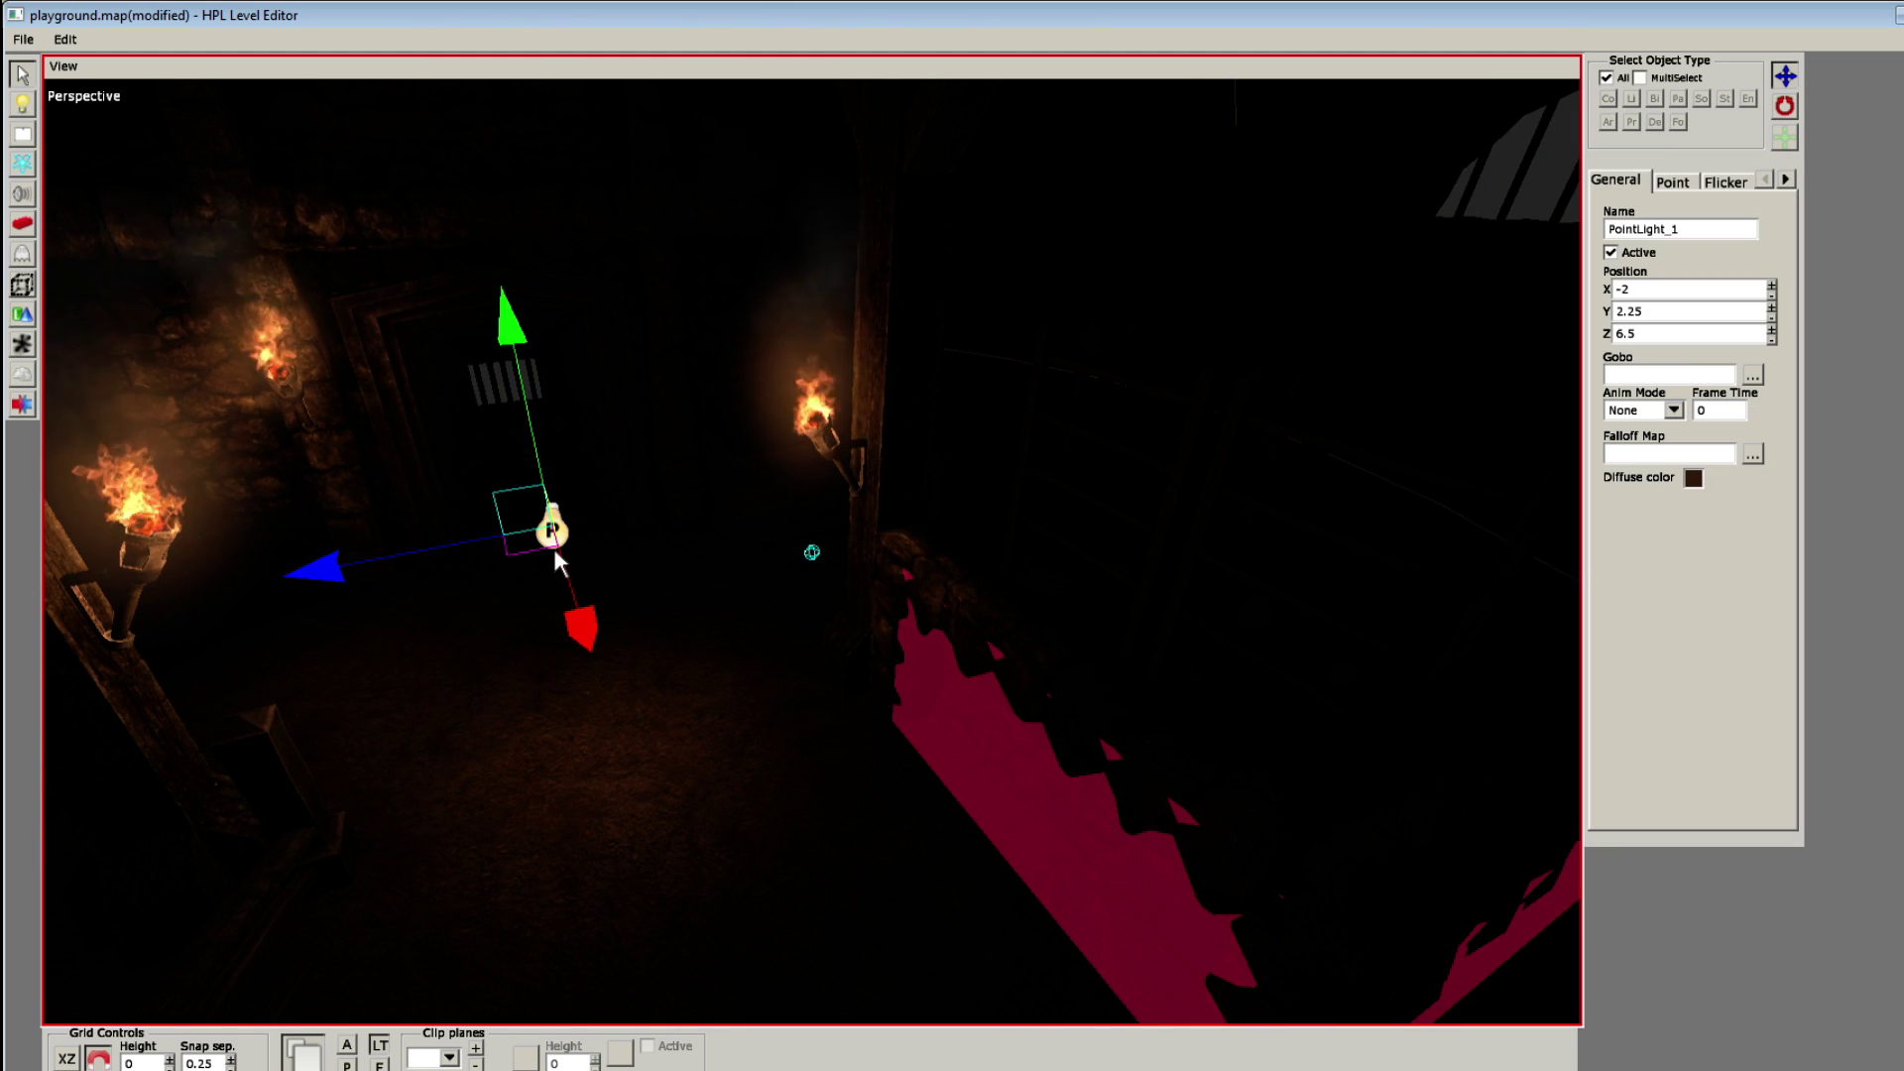
scroll(516, 494, up, 1)
key(ctrl+y)
key(ctrl+z)
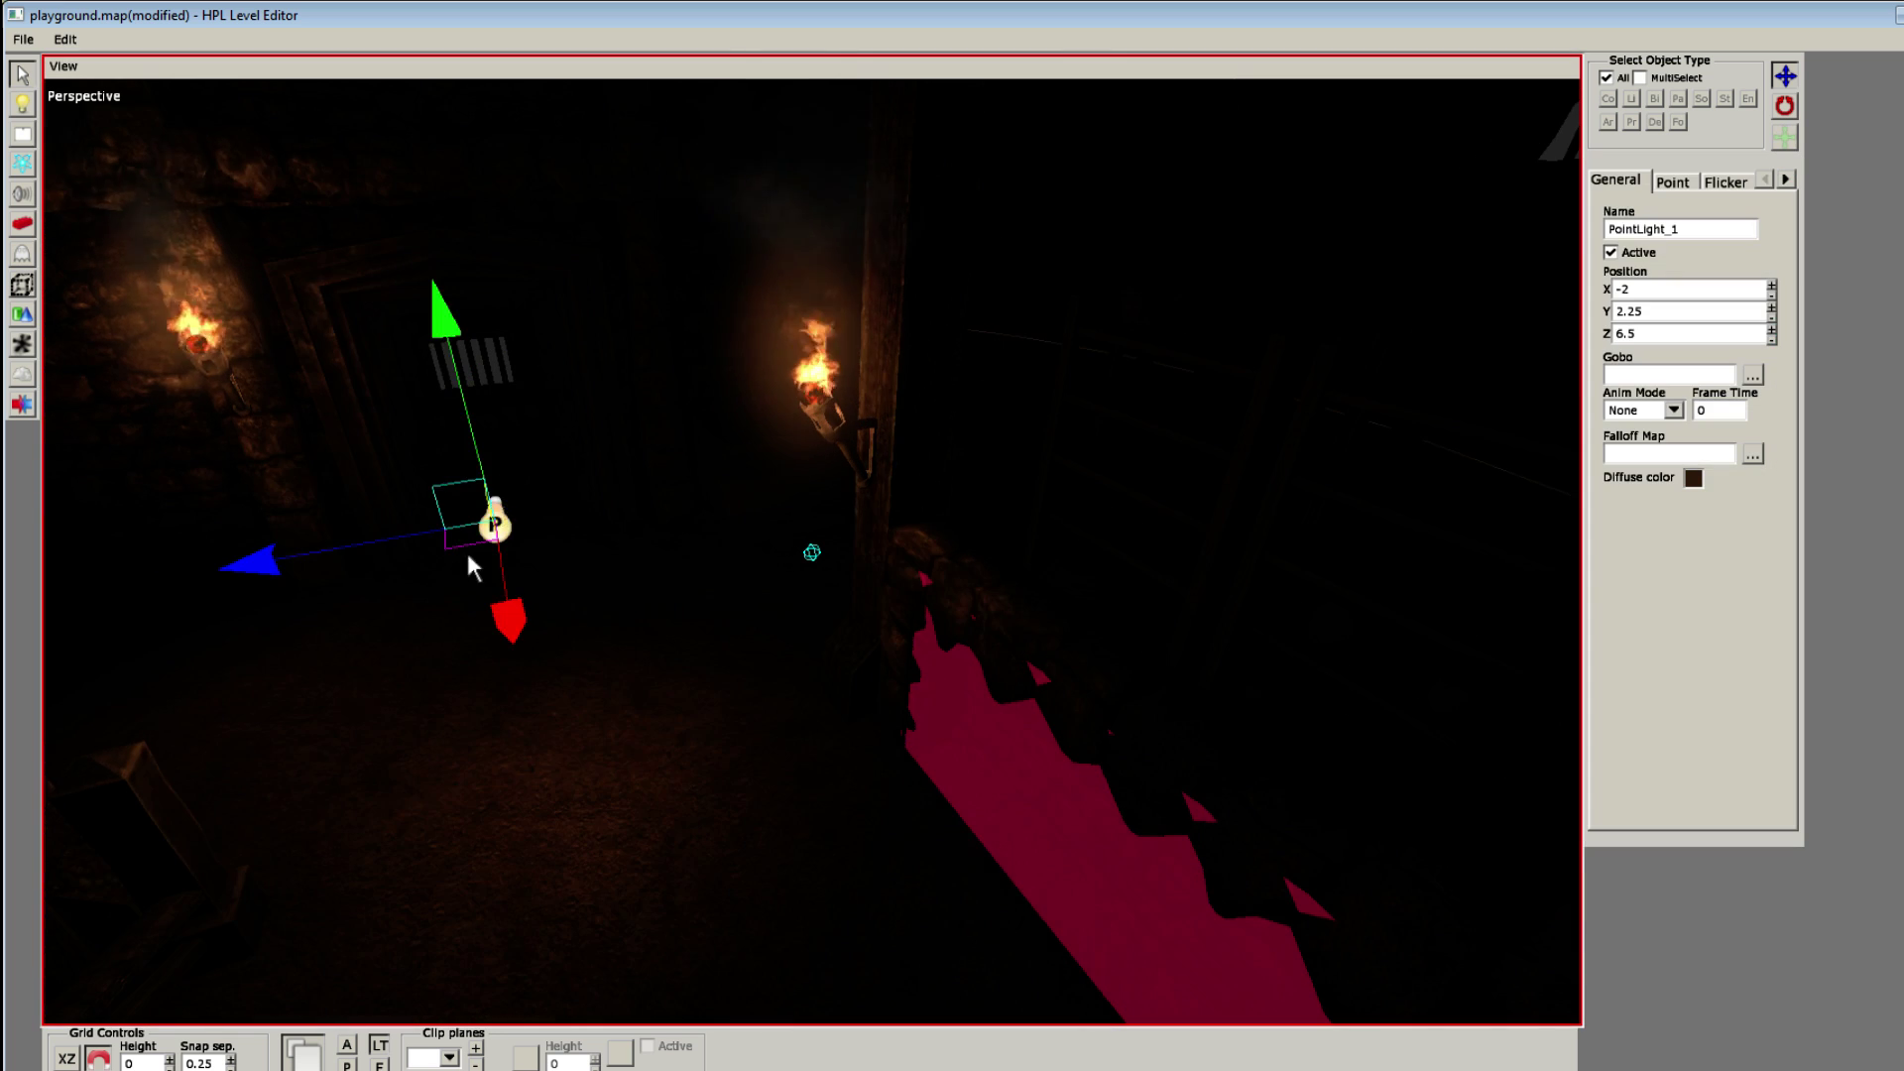
Step: Compare the dark area around the wooden storage box with and without the point light, repeatedly undoing and redoing its deletion
scroll(466, 551, up, 3)
alt+drag(466, 551, 798, 708)
key(ctrl+z)
key(ctrl+y)
key(ctrl+y)
key(ctrl+z)
click(888, 627)
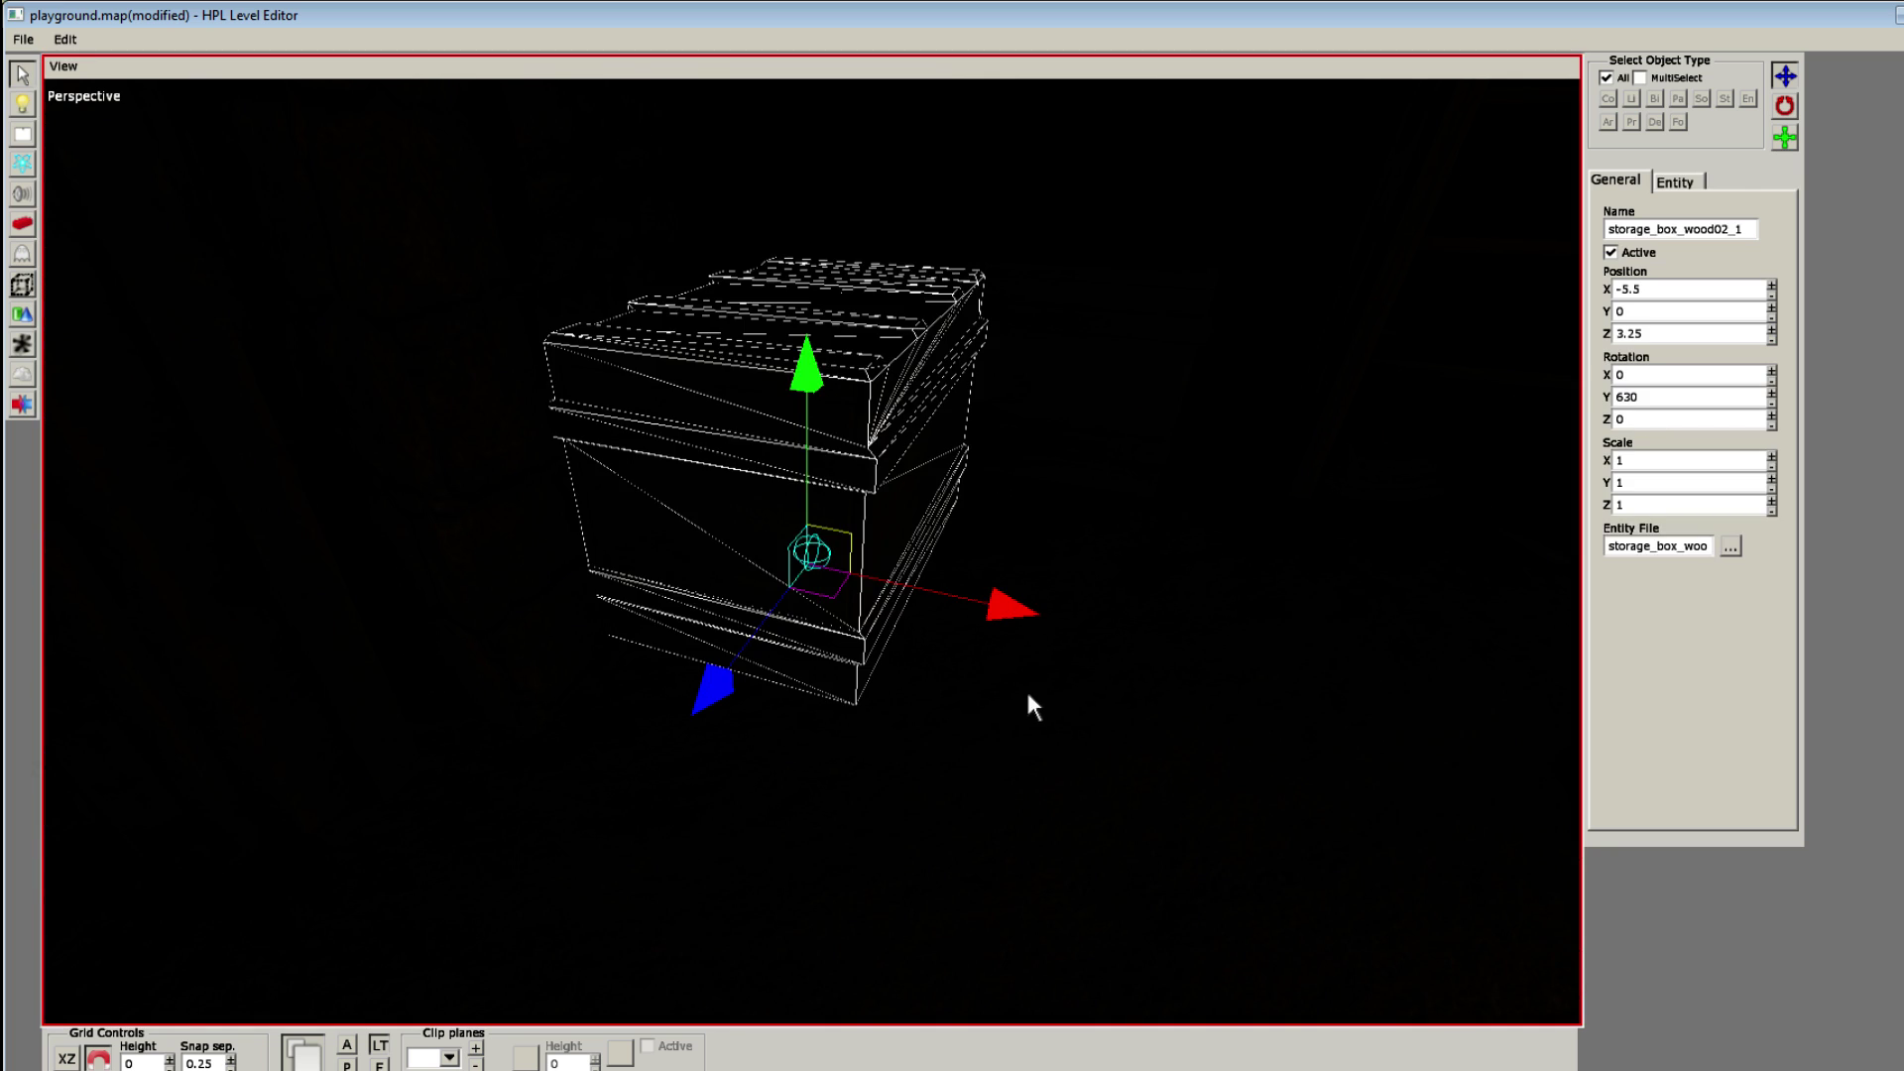
click(1107, 760)
key(ctrl+z)
click(1107, 759)
key(ctrl+z)
key(ctrl+z)
click(1107, 760)
key(ctrl+z)
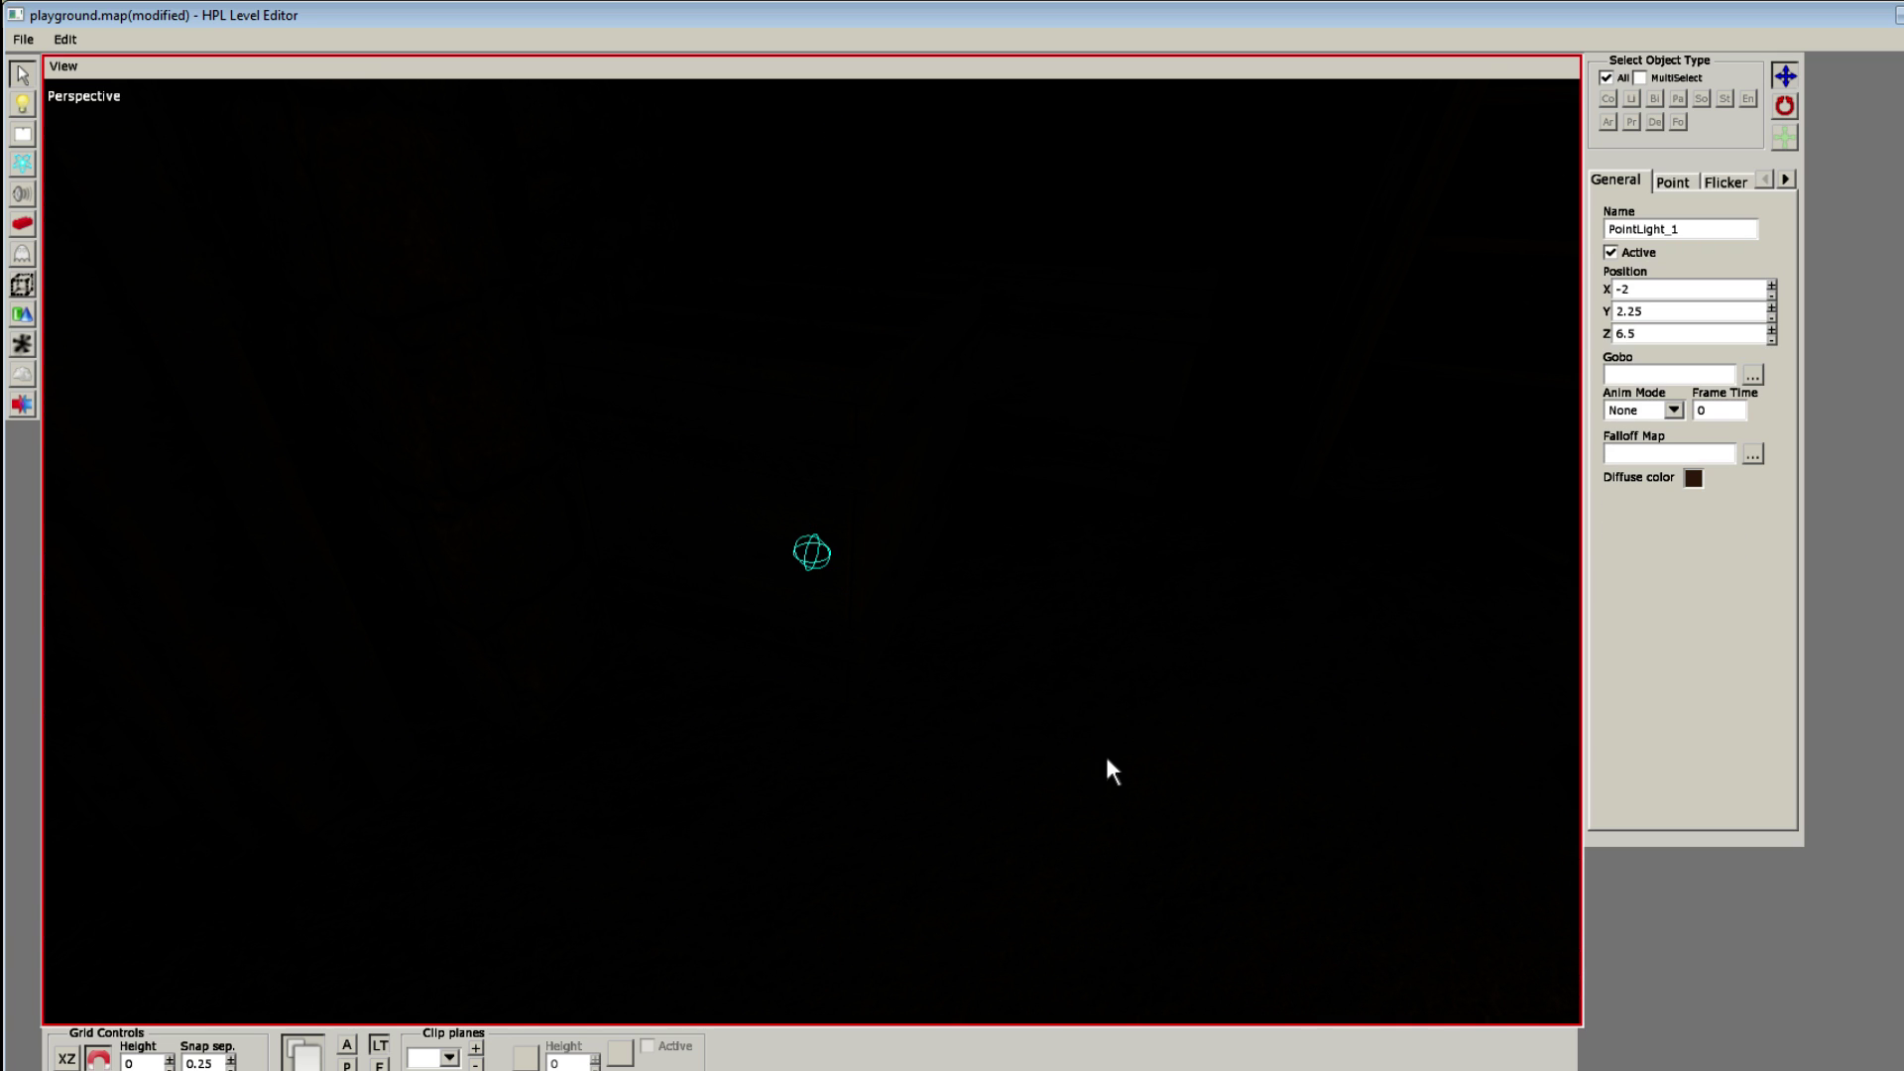
key(ctrl+z)
key(ctrl+y)
click(1106, 760)
key(ctrl+z)
key(ctrl+z)
key(ctrl+z)
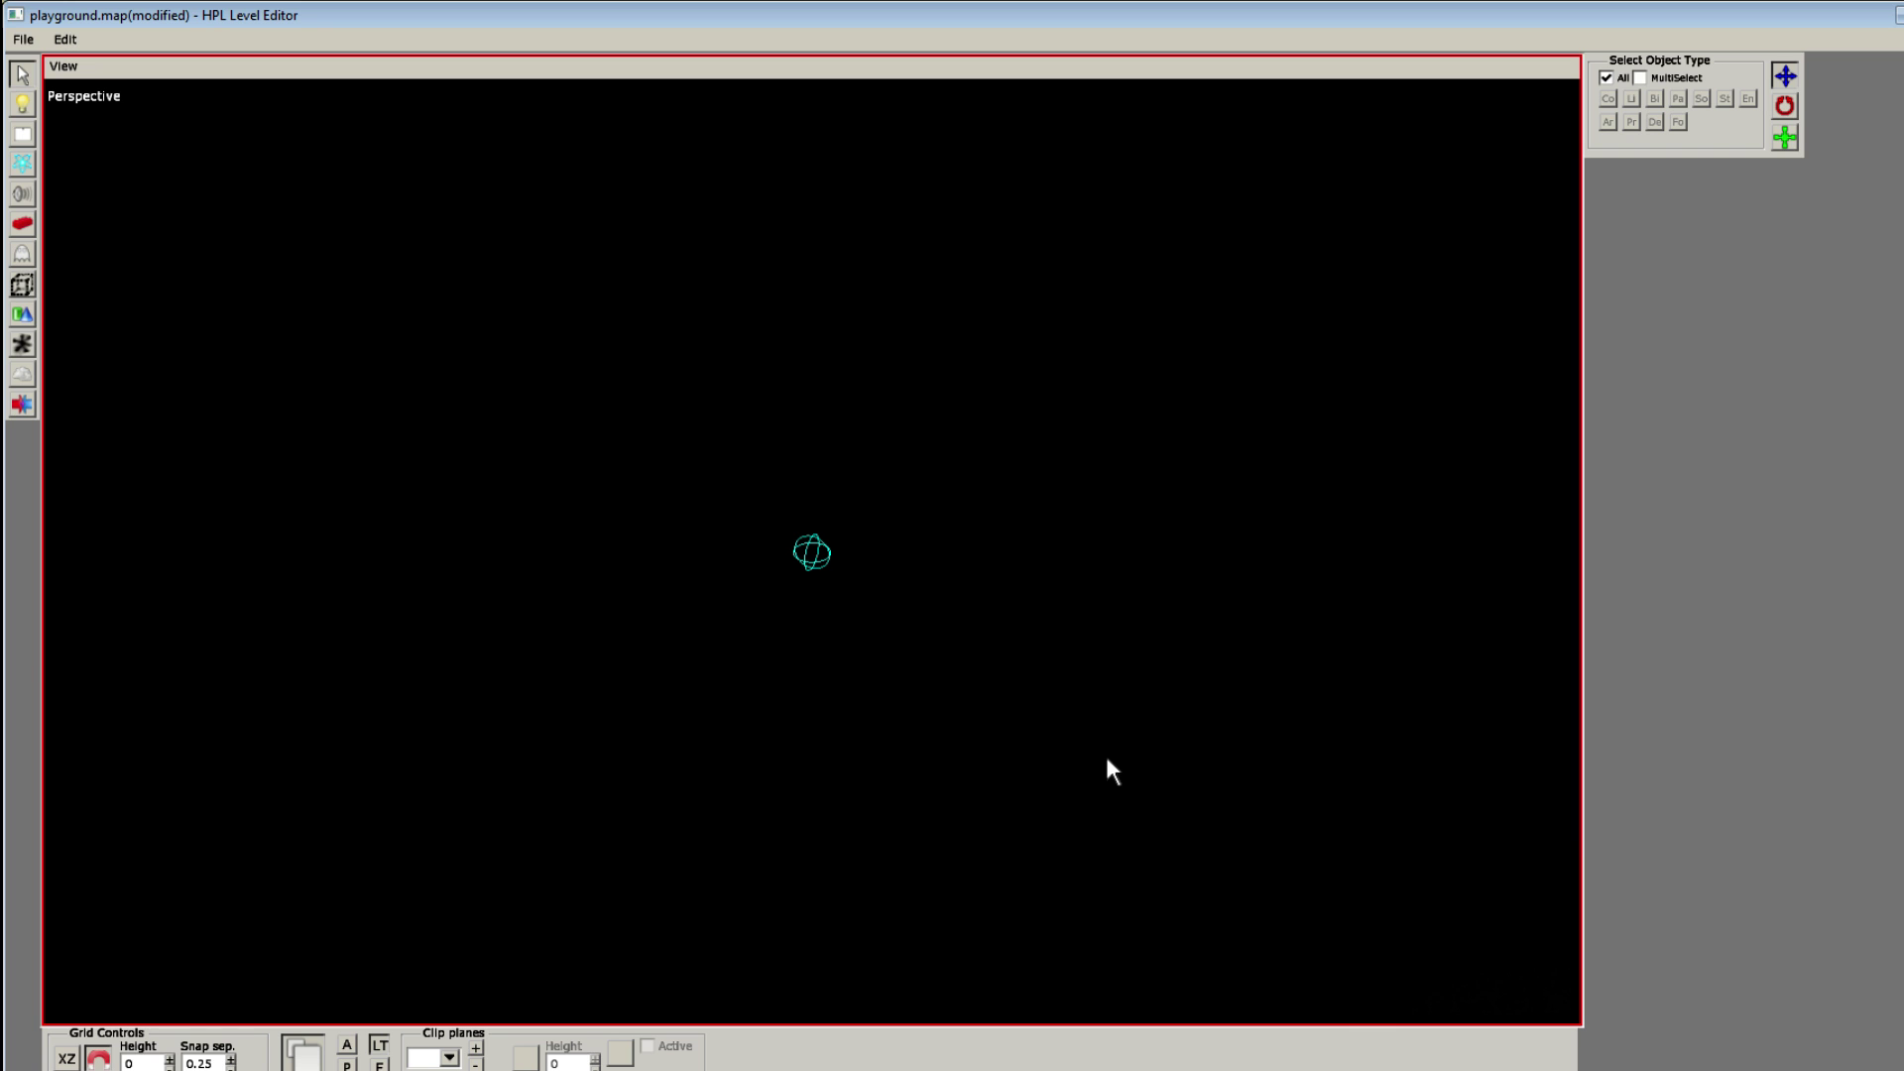
key(ctrl+y)
key(ctrl+z)
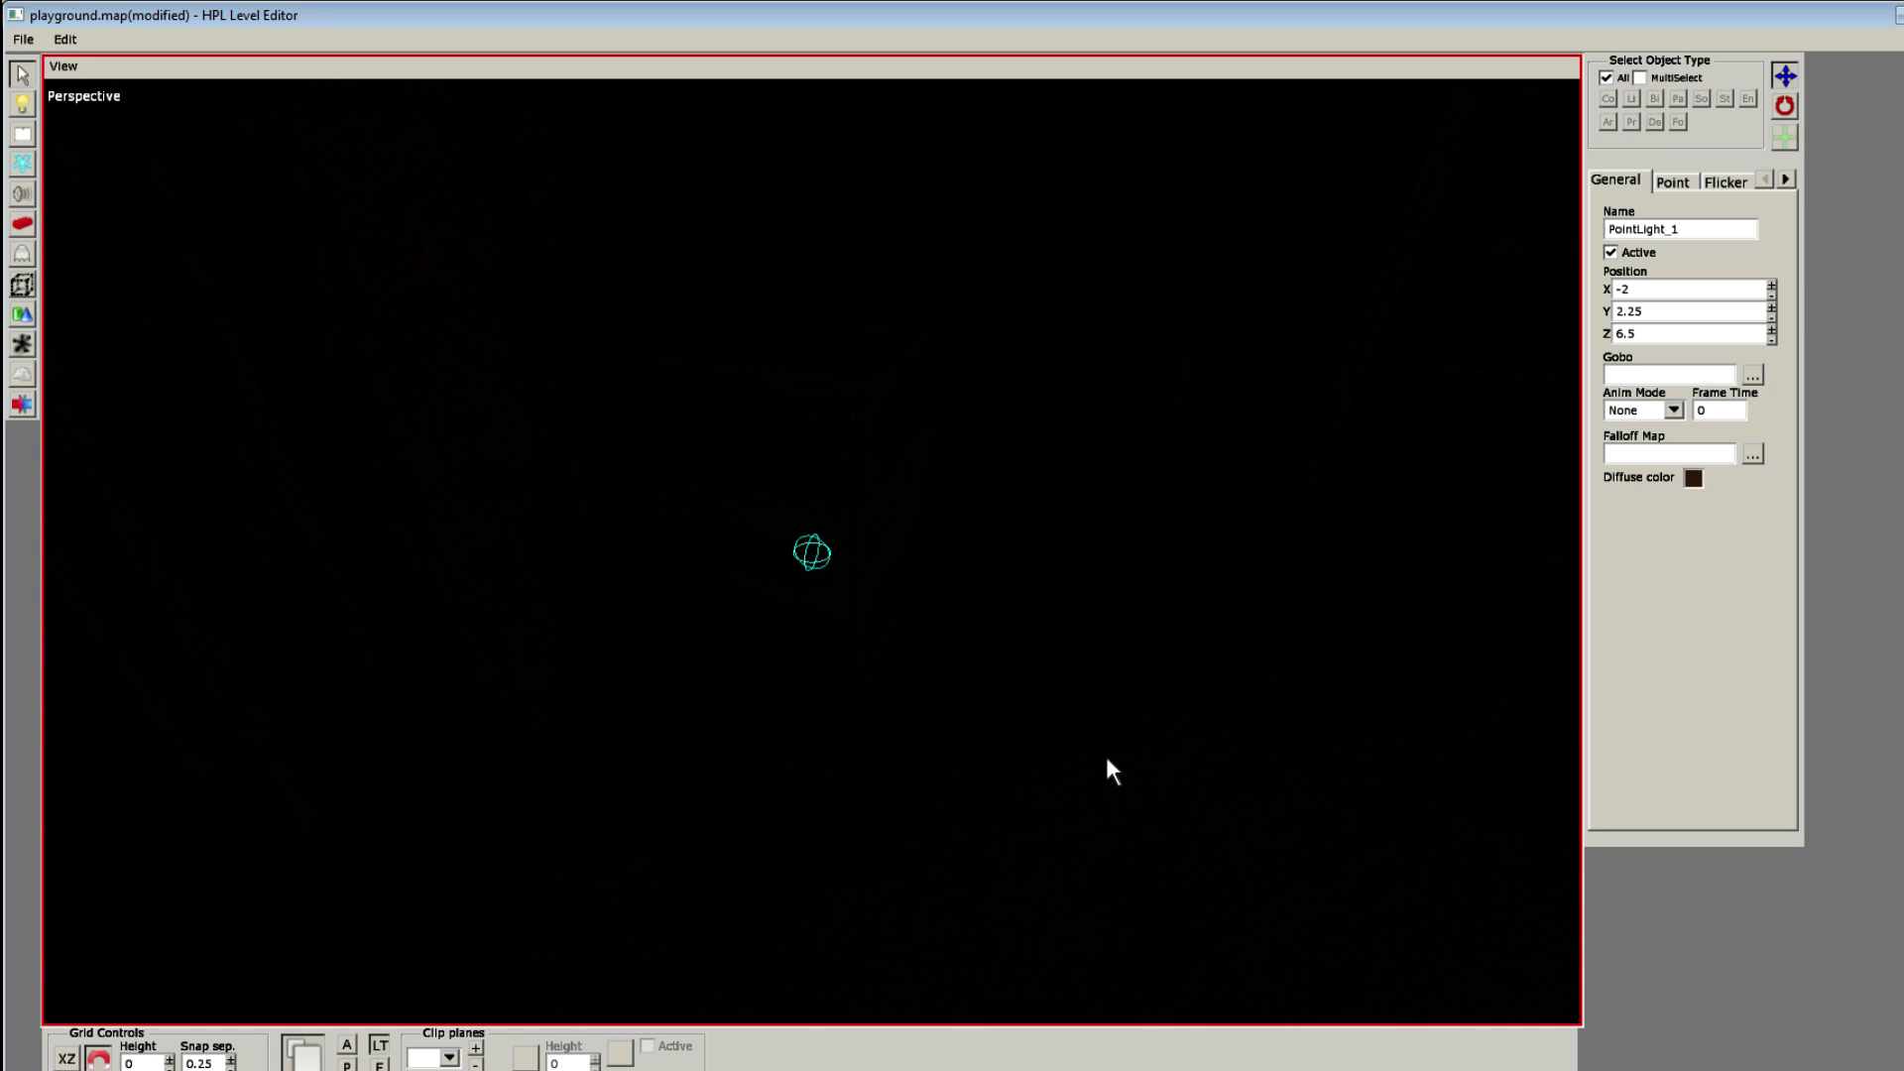
Step: Duplicate the entrance point light and place the copy in front of the opposite door at X 10.75
mouse_move(1106, 759)
middle_down()
mouse_move(906, 638)
mouse_move(880, 672)
mouse_move(971, 680)
mouse_move(658, 629)
mouse_move(850, 583)
middle_up()
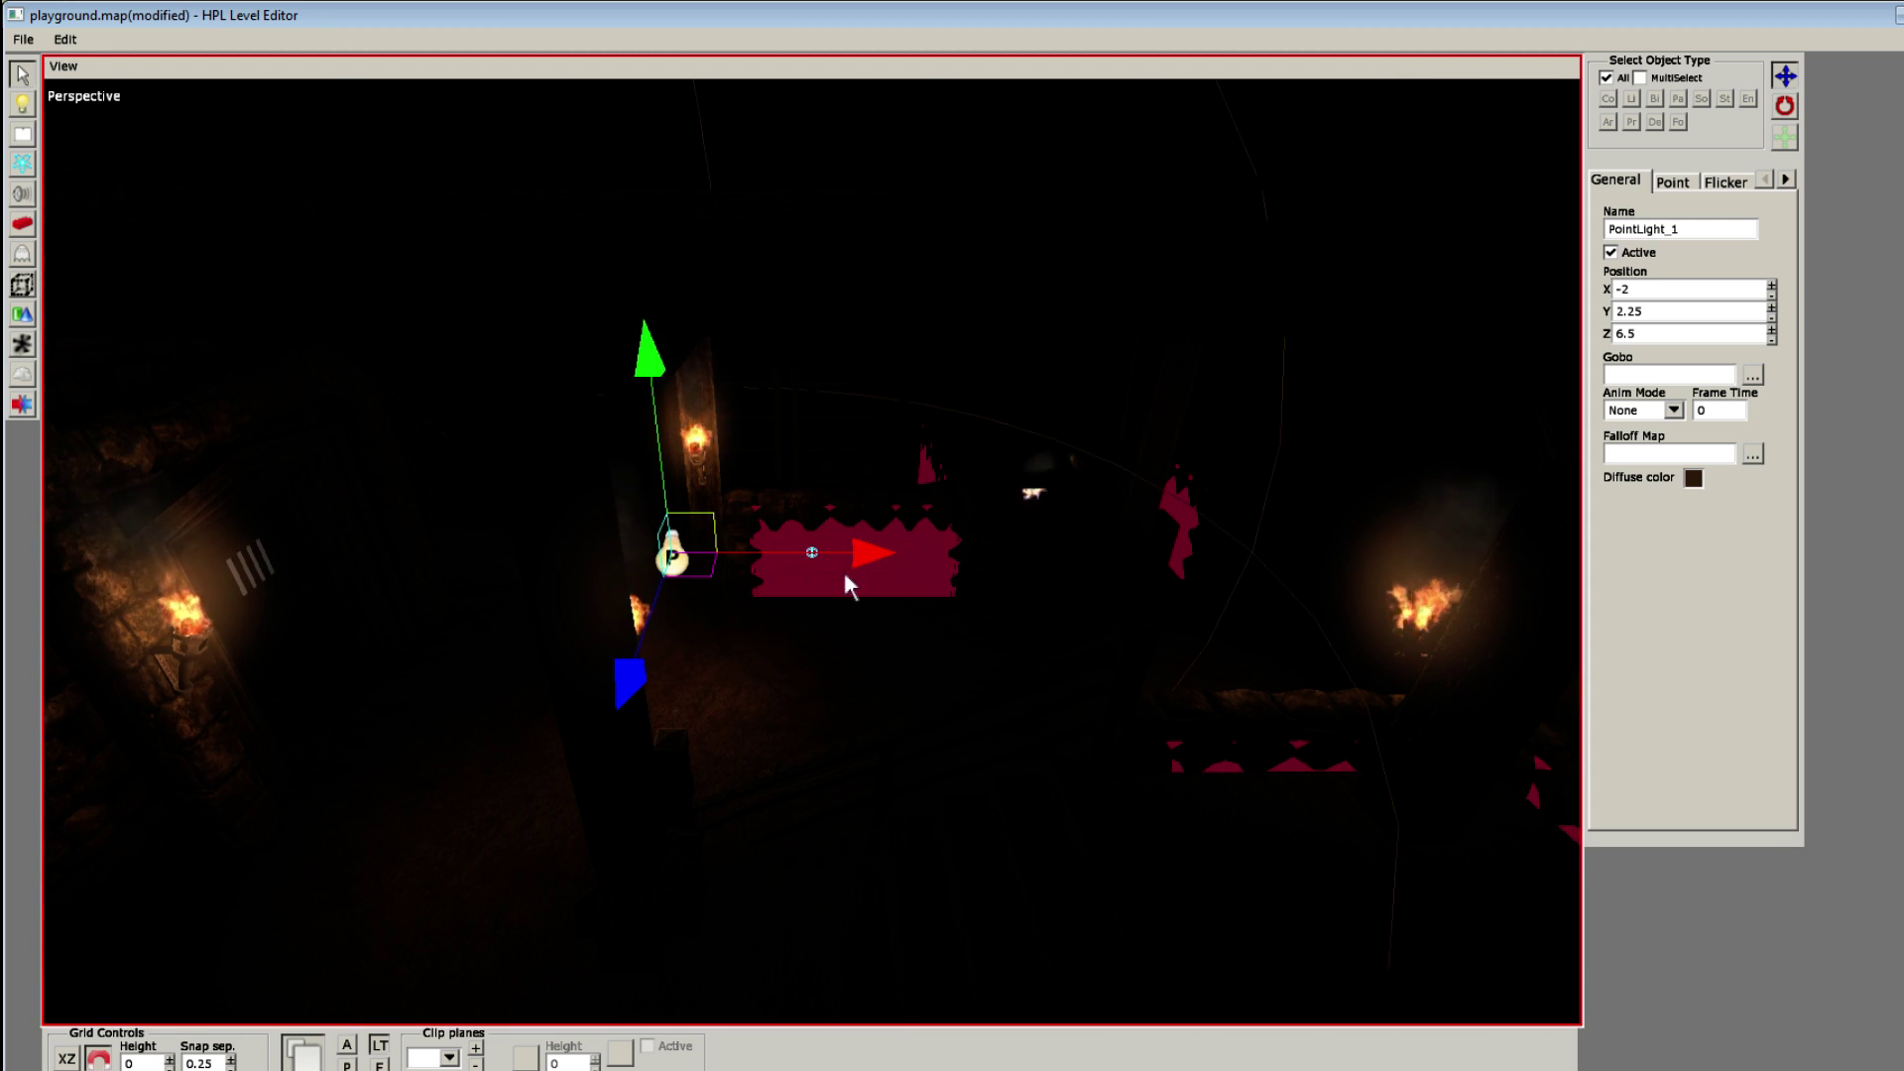
click(1028, 557)
mouse_move(1235, 563)
middle_down()
mouse_move(803, 616)
mouse_move(439, 553)
middle_up()
drag(435, 541, 1241, 538)
middle_drag(1241, 538, 646, 588)
drag(344, 592, 1089, 599)
middle_drag(1086, 592, 779, 691)
click(1008, 722)
middle_drag(843, 771, 896, 714)
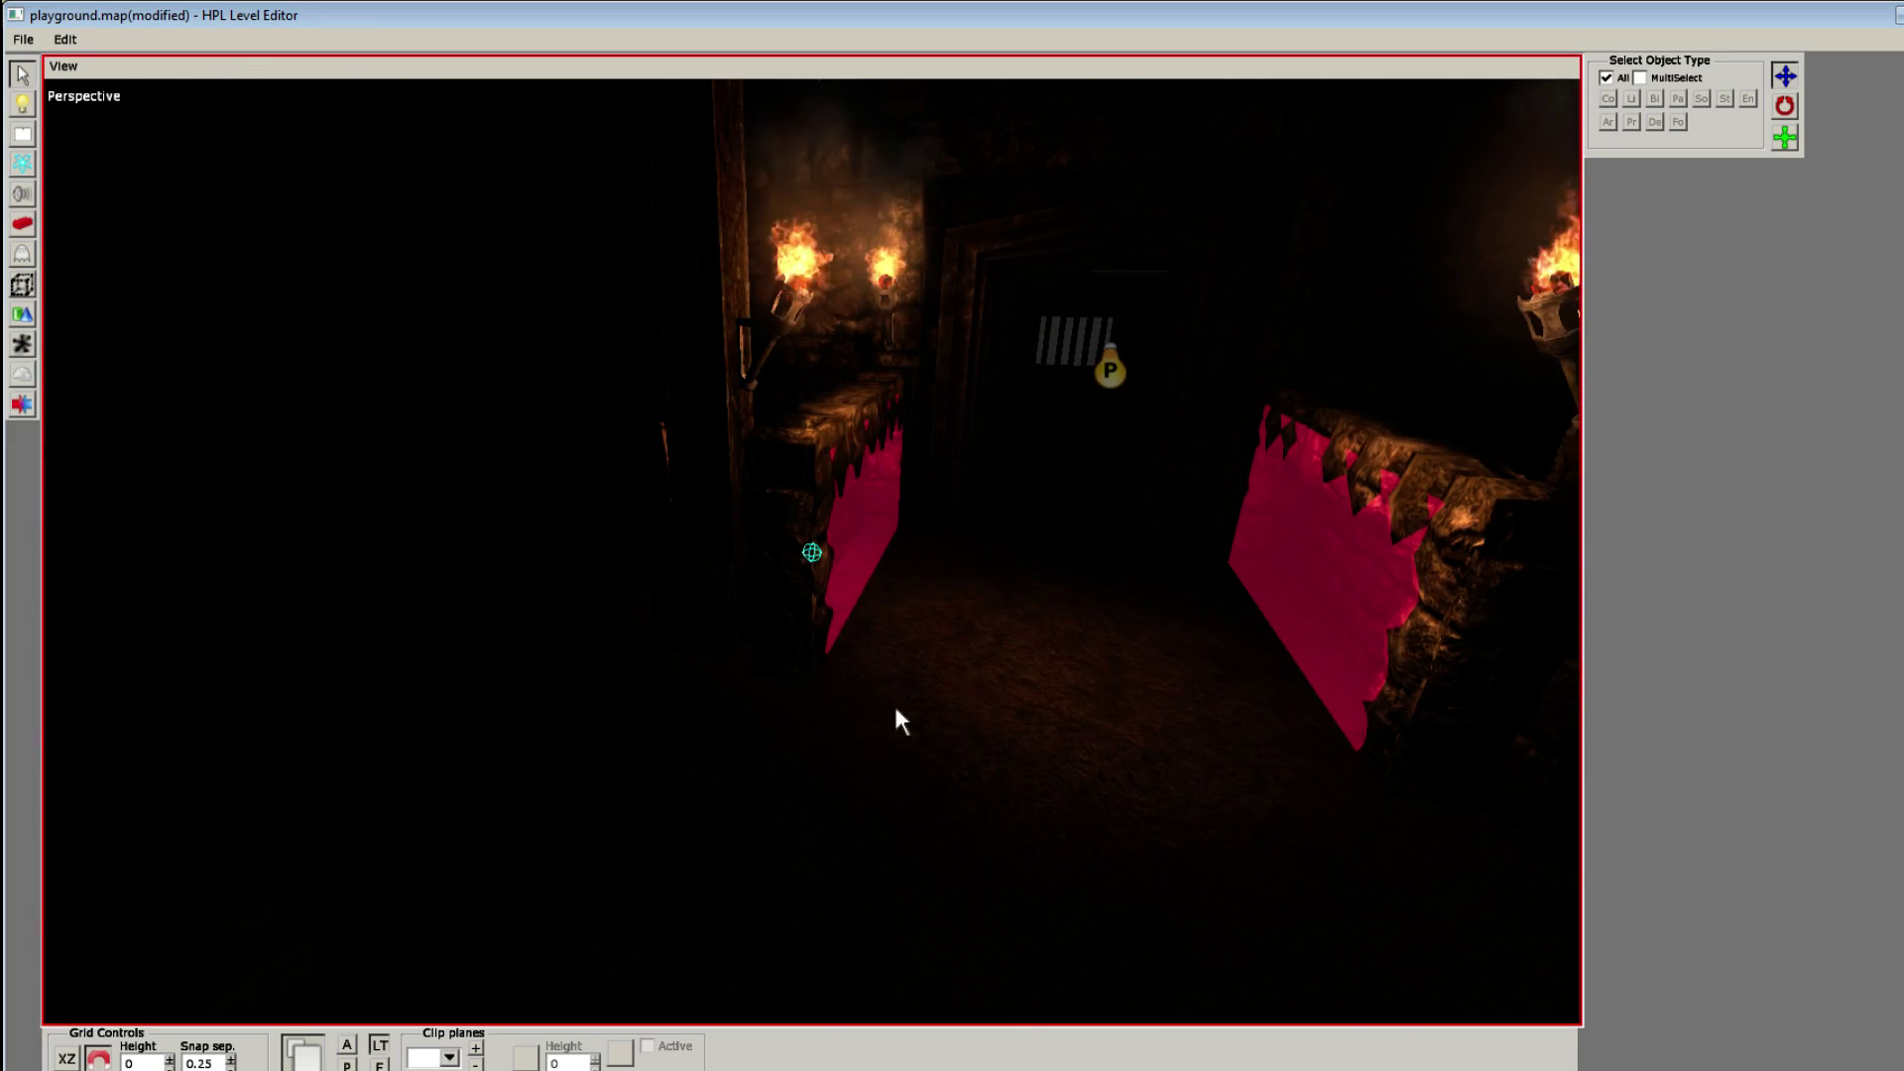
middle_drag(1007, 607, 781, 662)
click(727, 385)
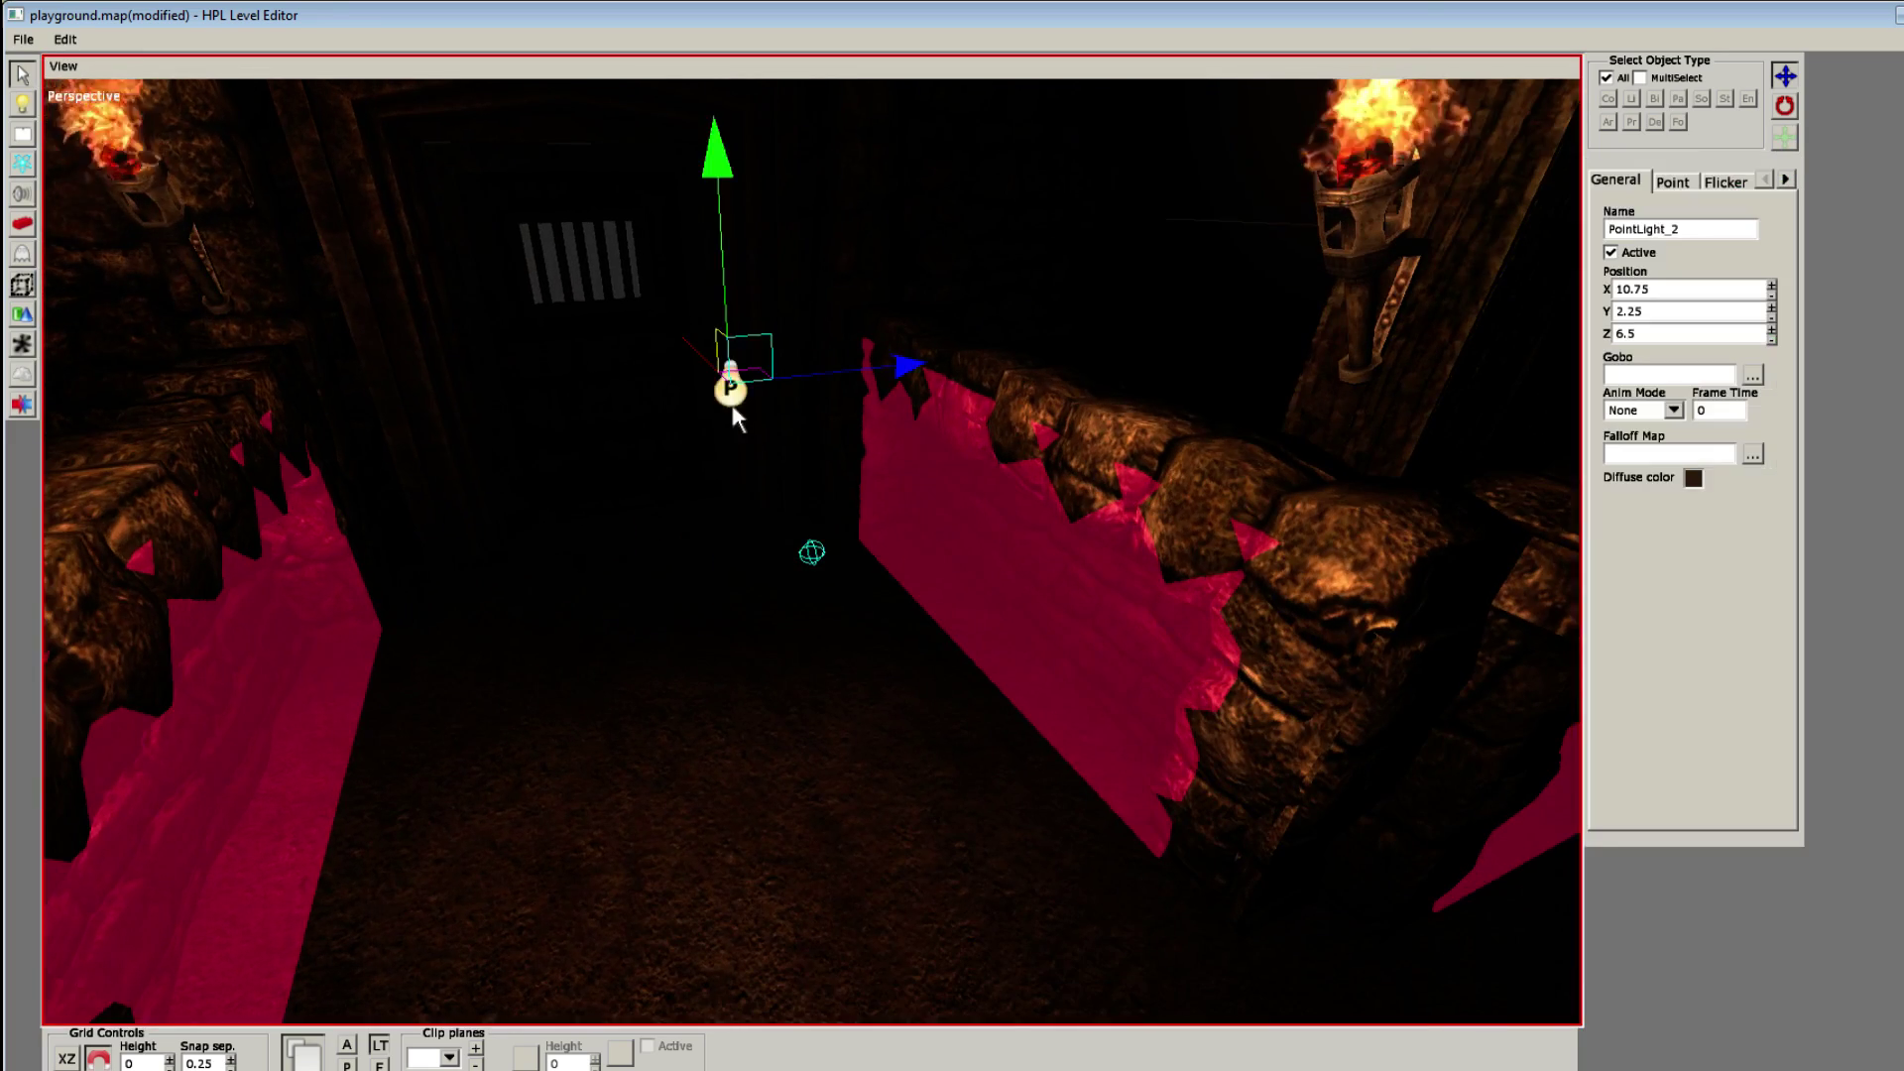
middle_drag(727, 384, 378, 761)
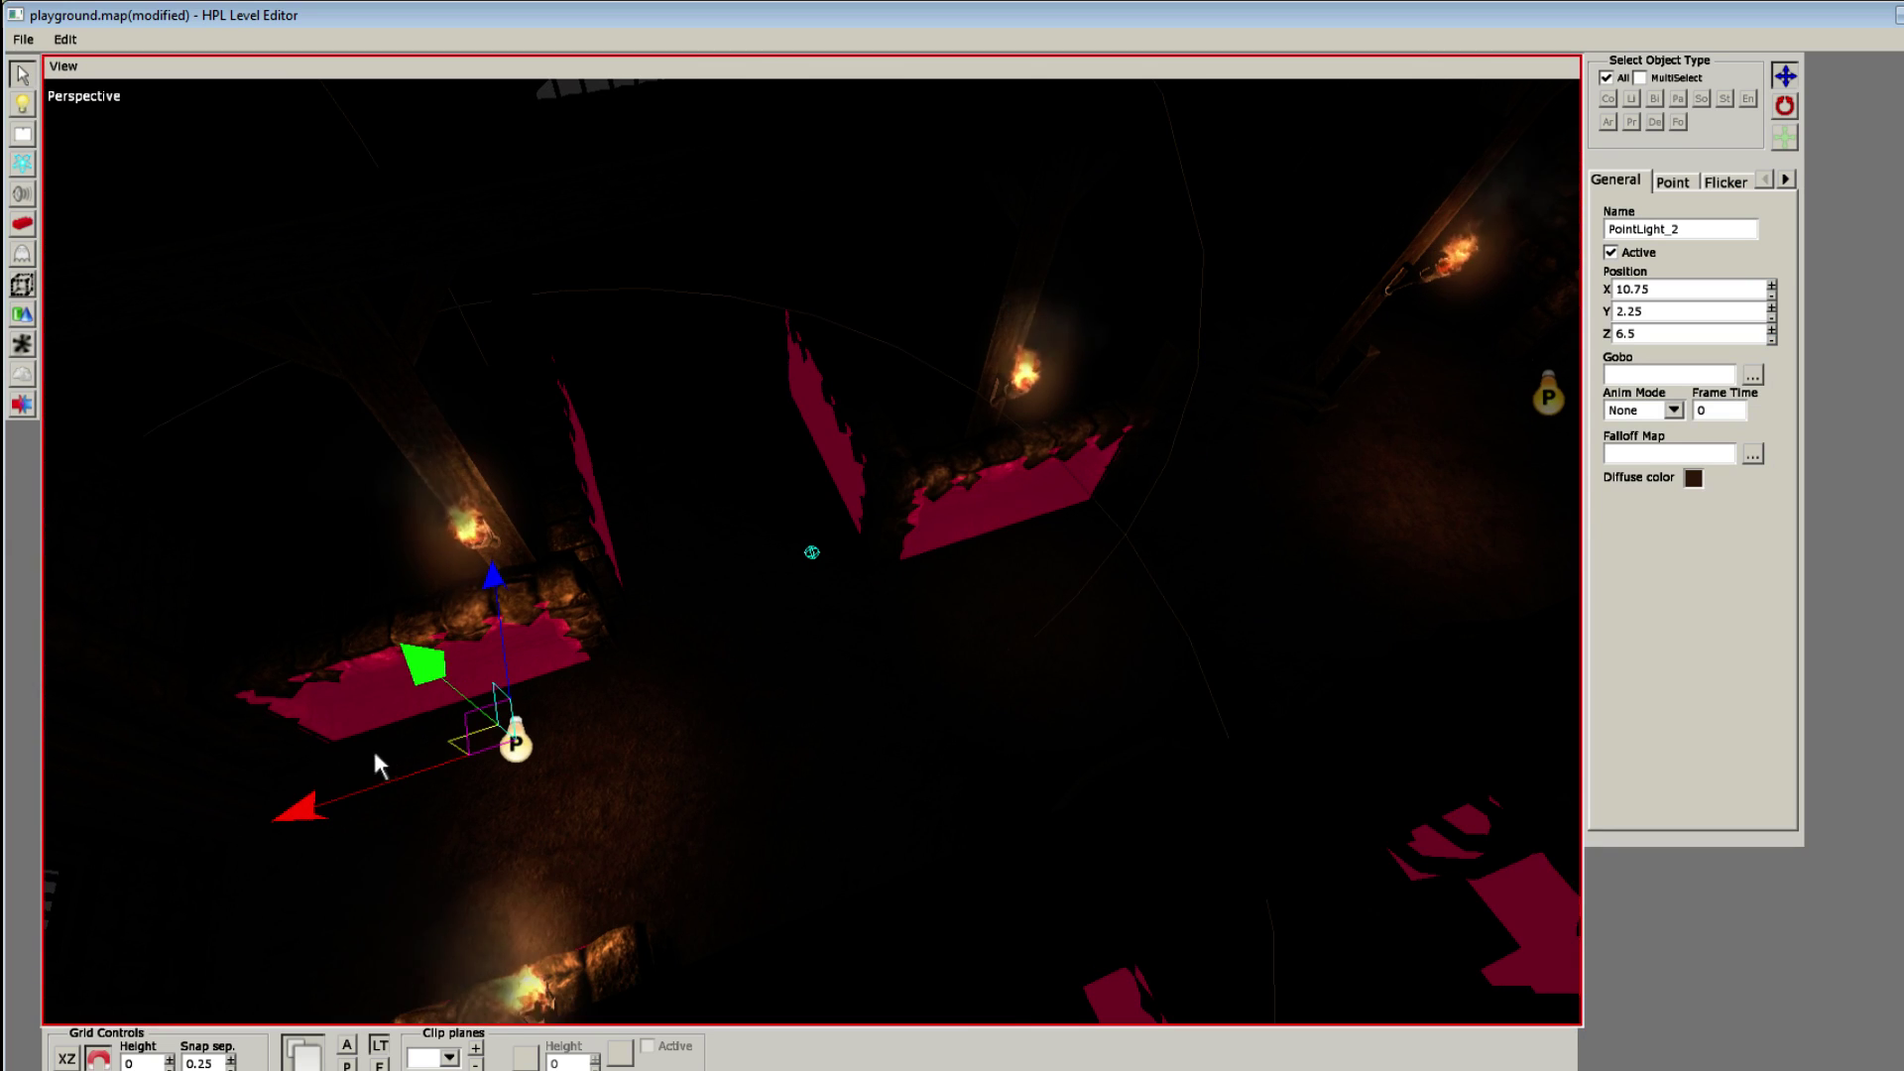
Step: Place another copy of the point light midway between the two doors at X 4.5 and set its radius to 3.5
drag(315, 824, 942, 645)
middle_drag(974, 611, 1564, 396)
click(1672, 181)
middle_drag(1572, 248, 1555, 336)
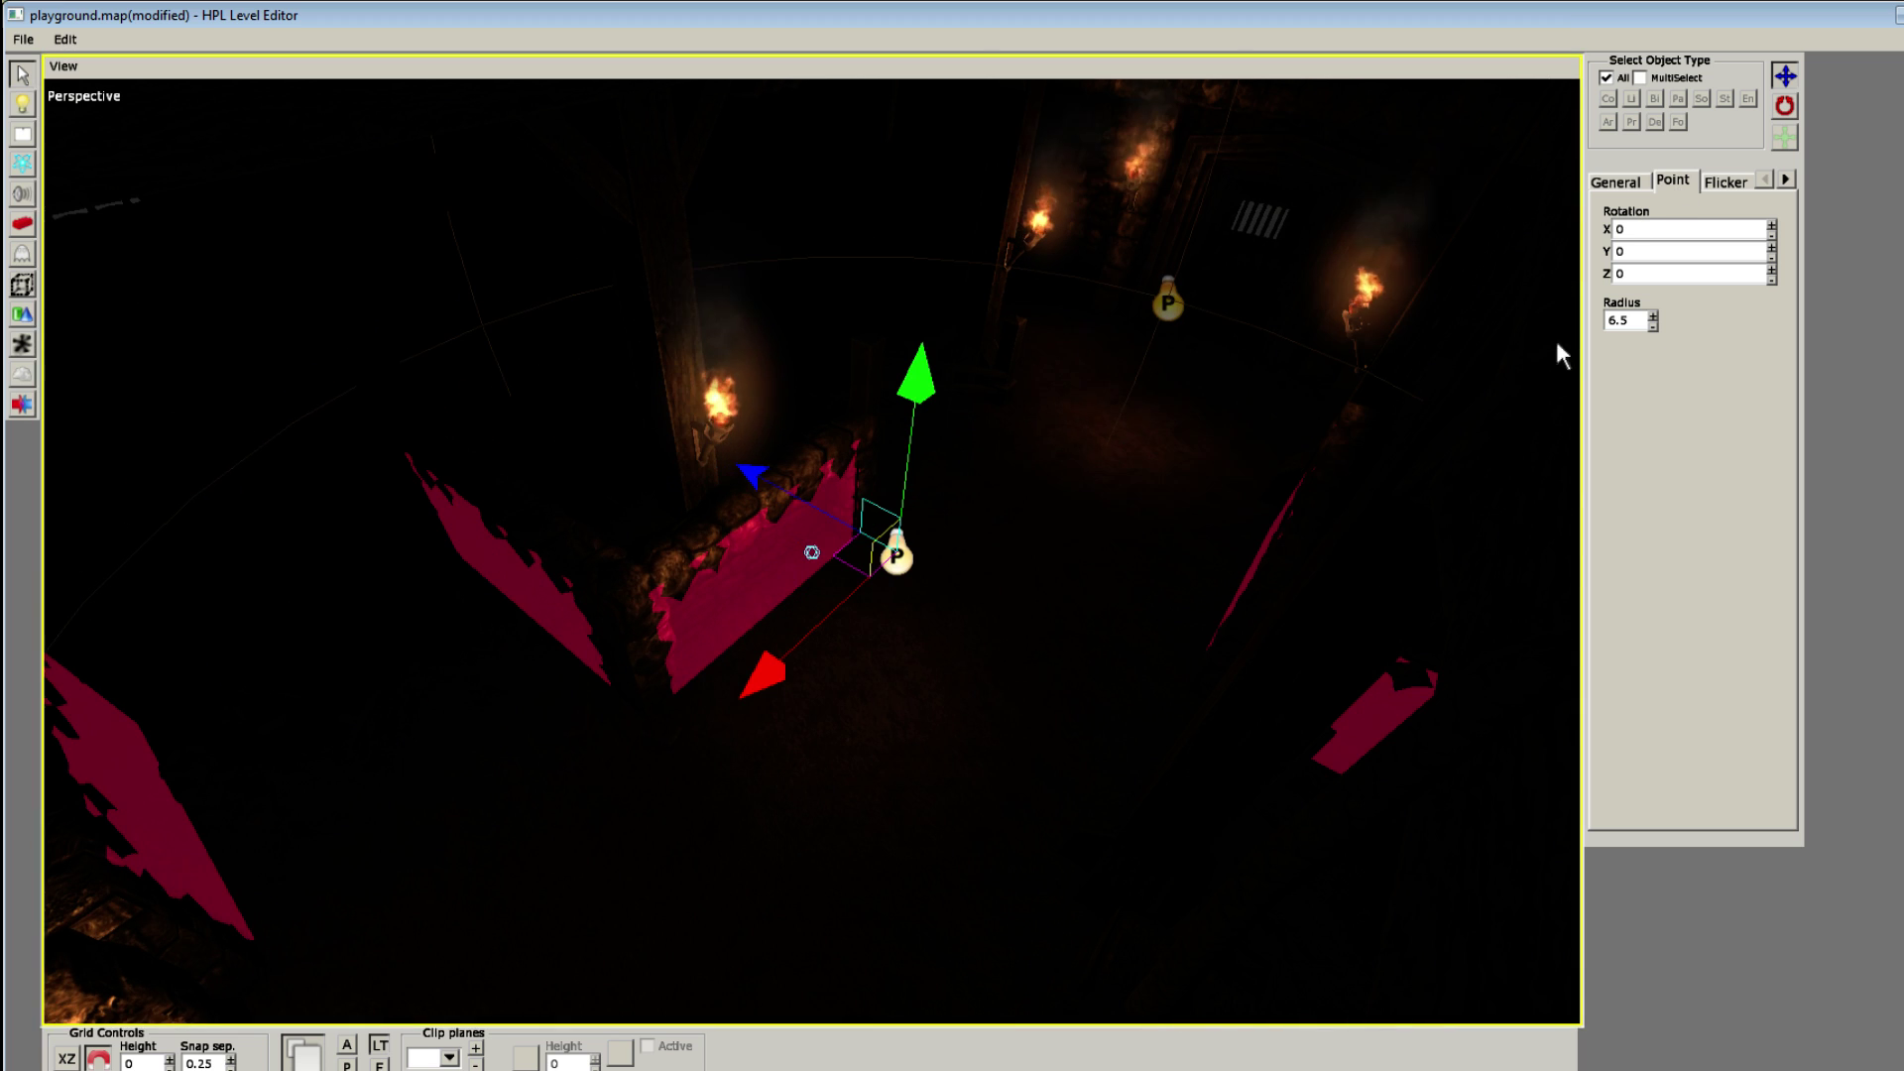
click(1651, 327)
click(1652, 328)
click(1651, 327)
click(1651, 327)
click(1652, 316)
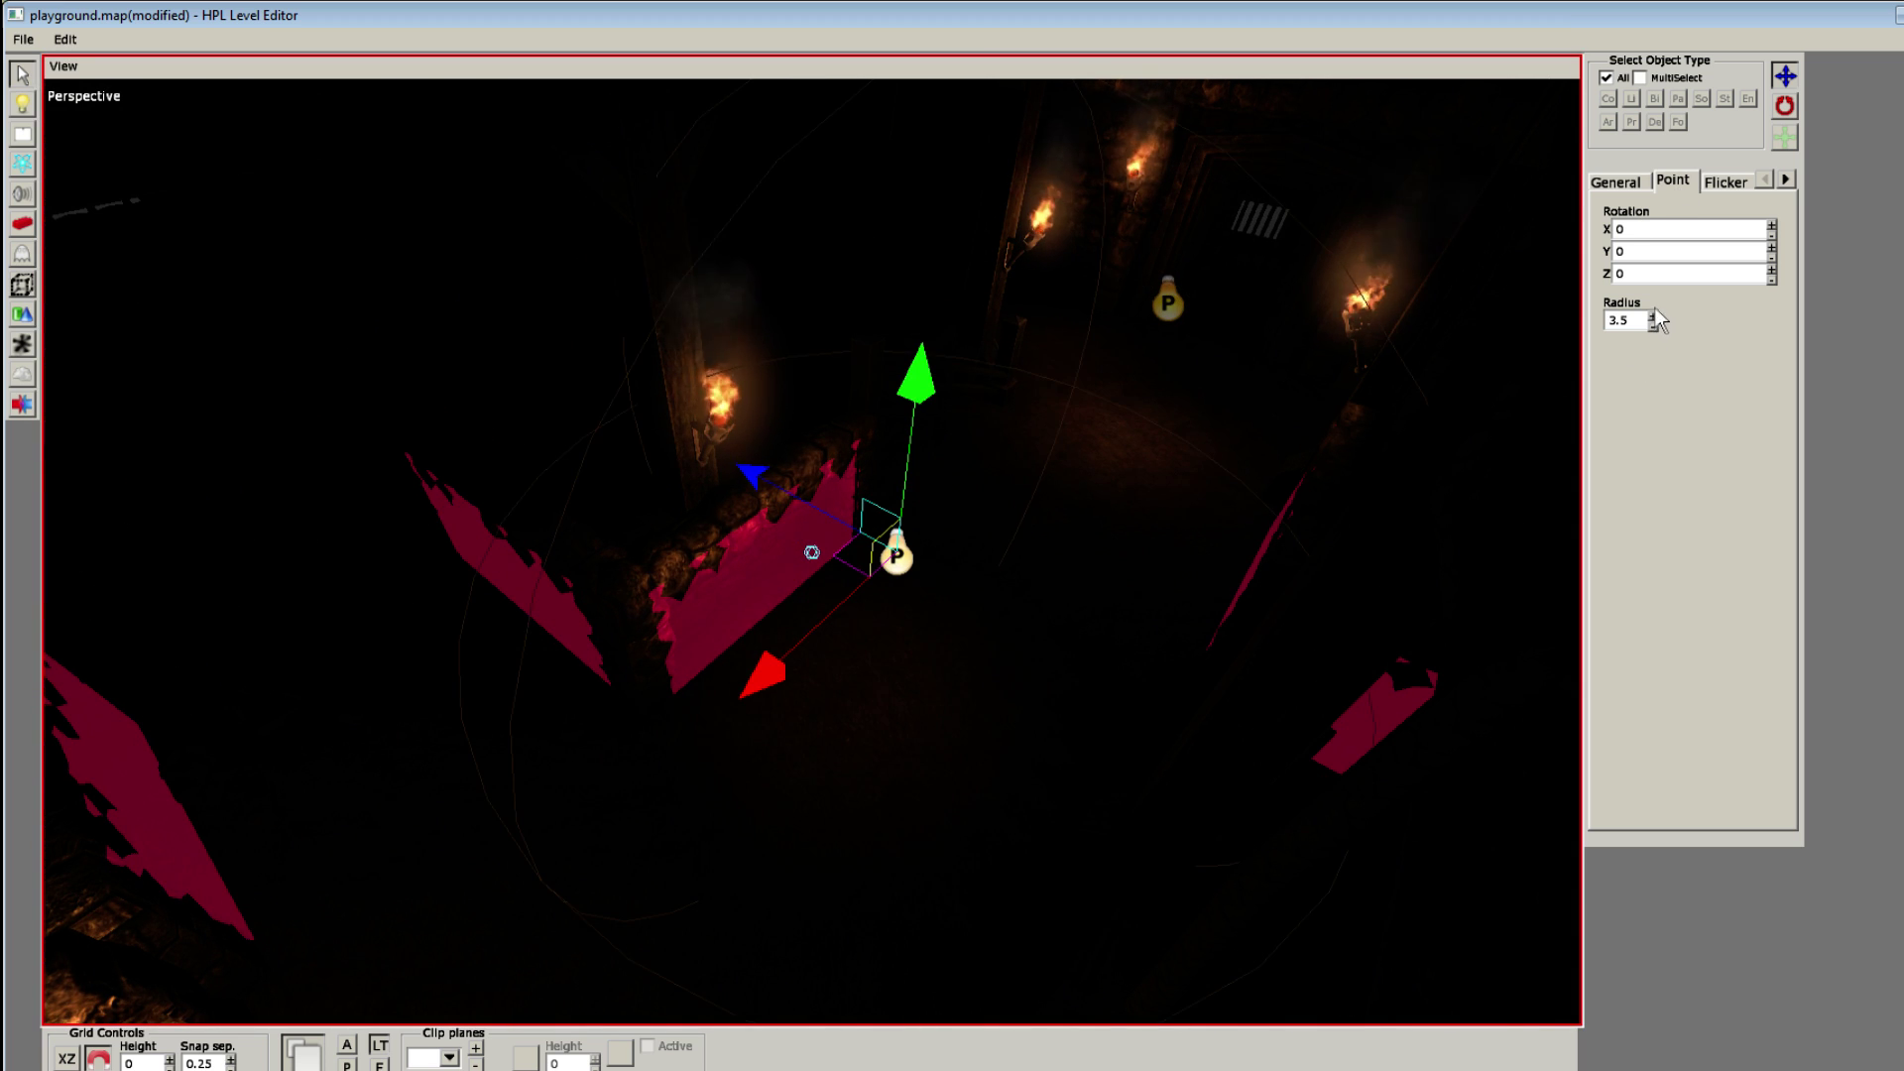
Step: Move the middle point light toward the nearby torch, to Y 2.5 and Z 8
middle_drag(933, 397, 652, 473)
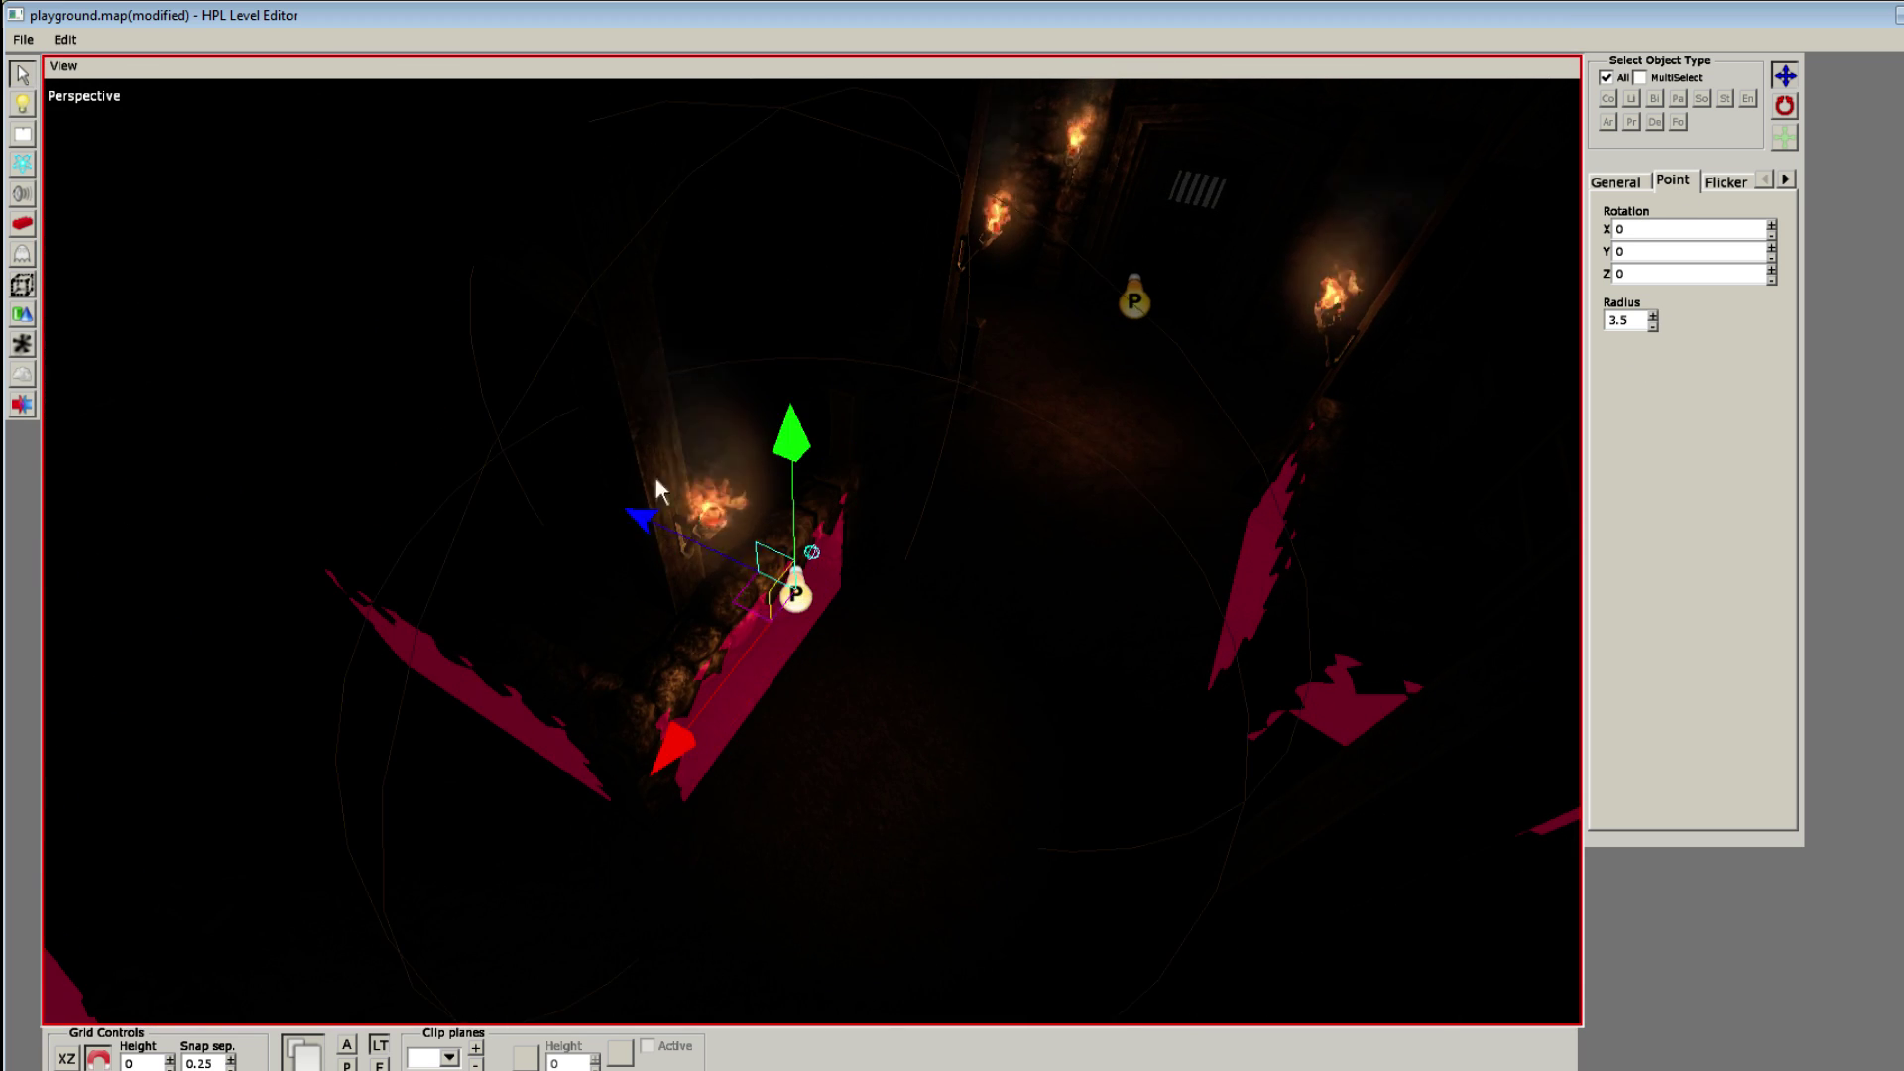
mouse_move(818, 414)
middle_down()
mouse_move(800, 425)
mouse_move(805, 405)
middle_up()
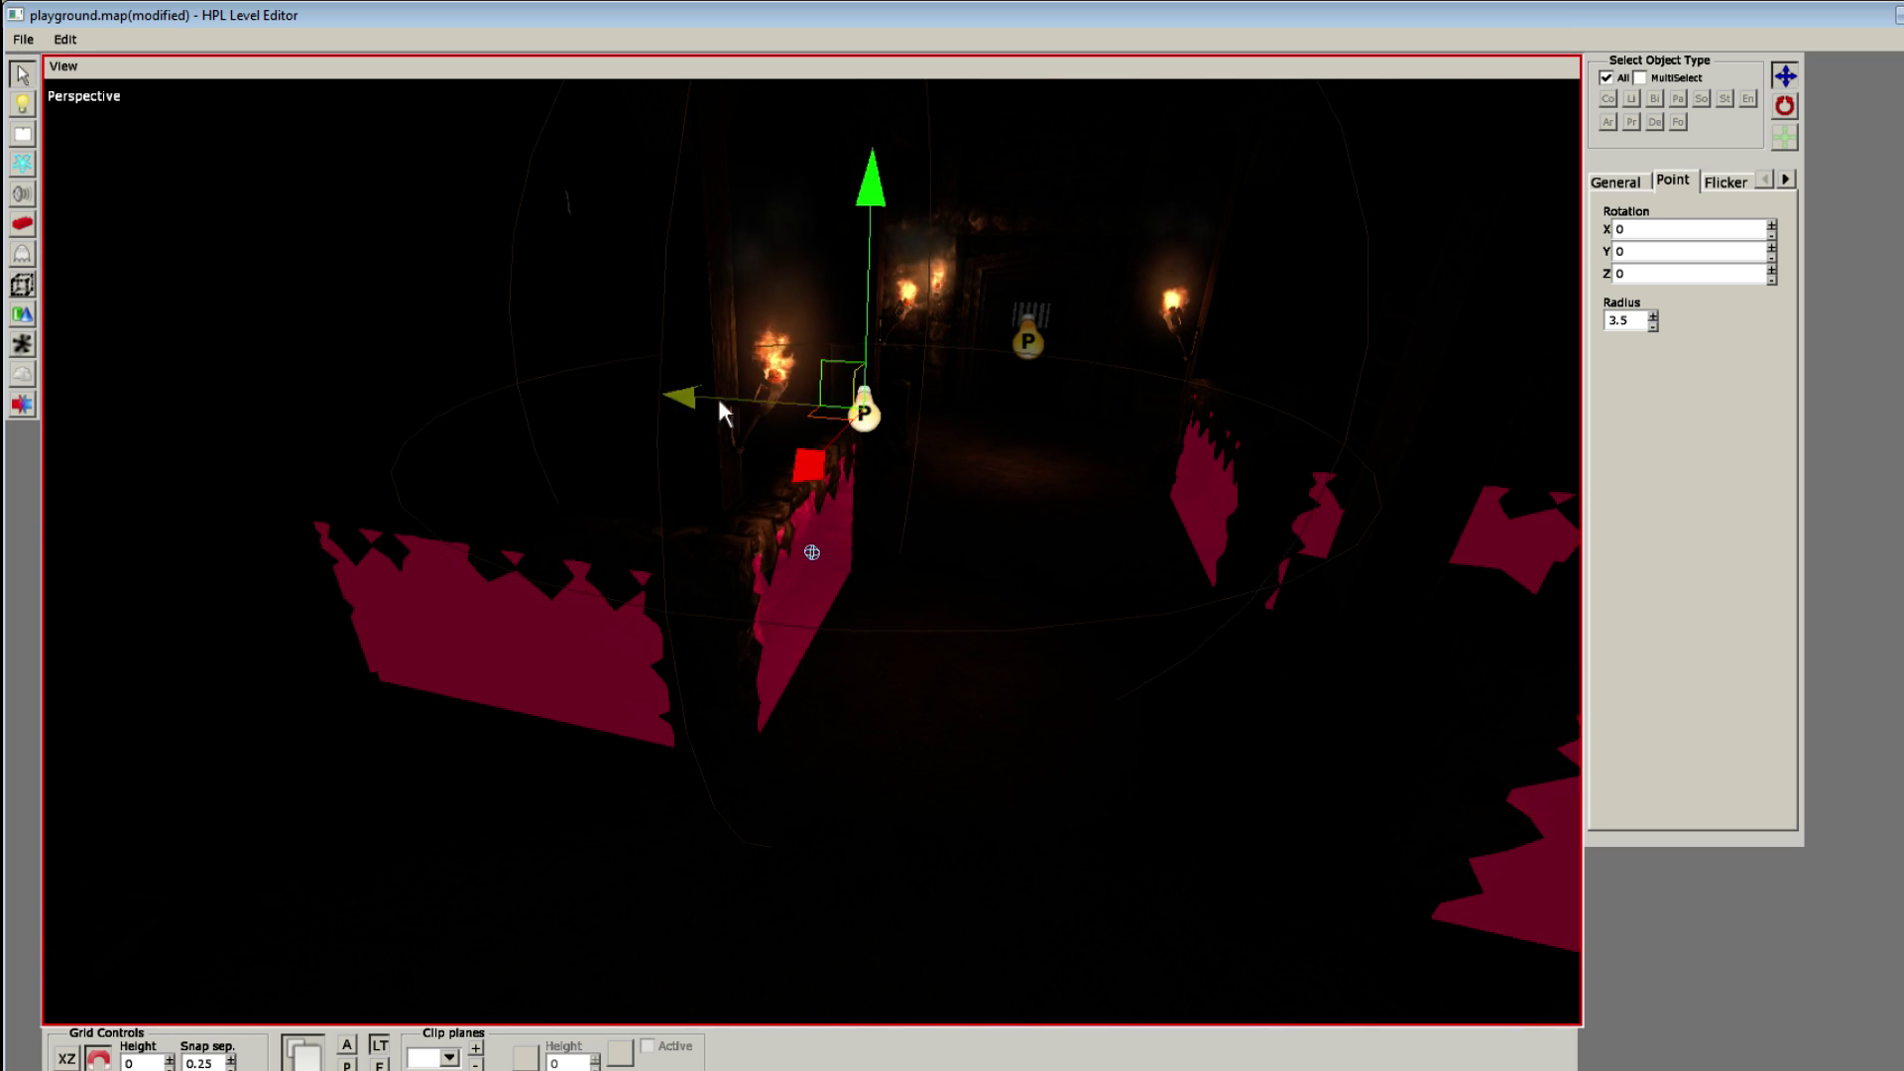
click(683, 393)
key(ctrl+z)
click(684, 385)
key(ctrl+z)
drag(730, 397, 700, 395)
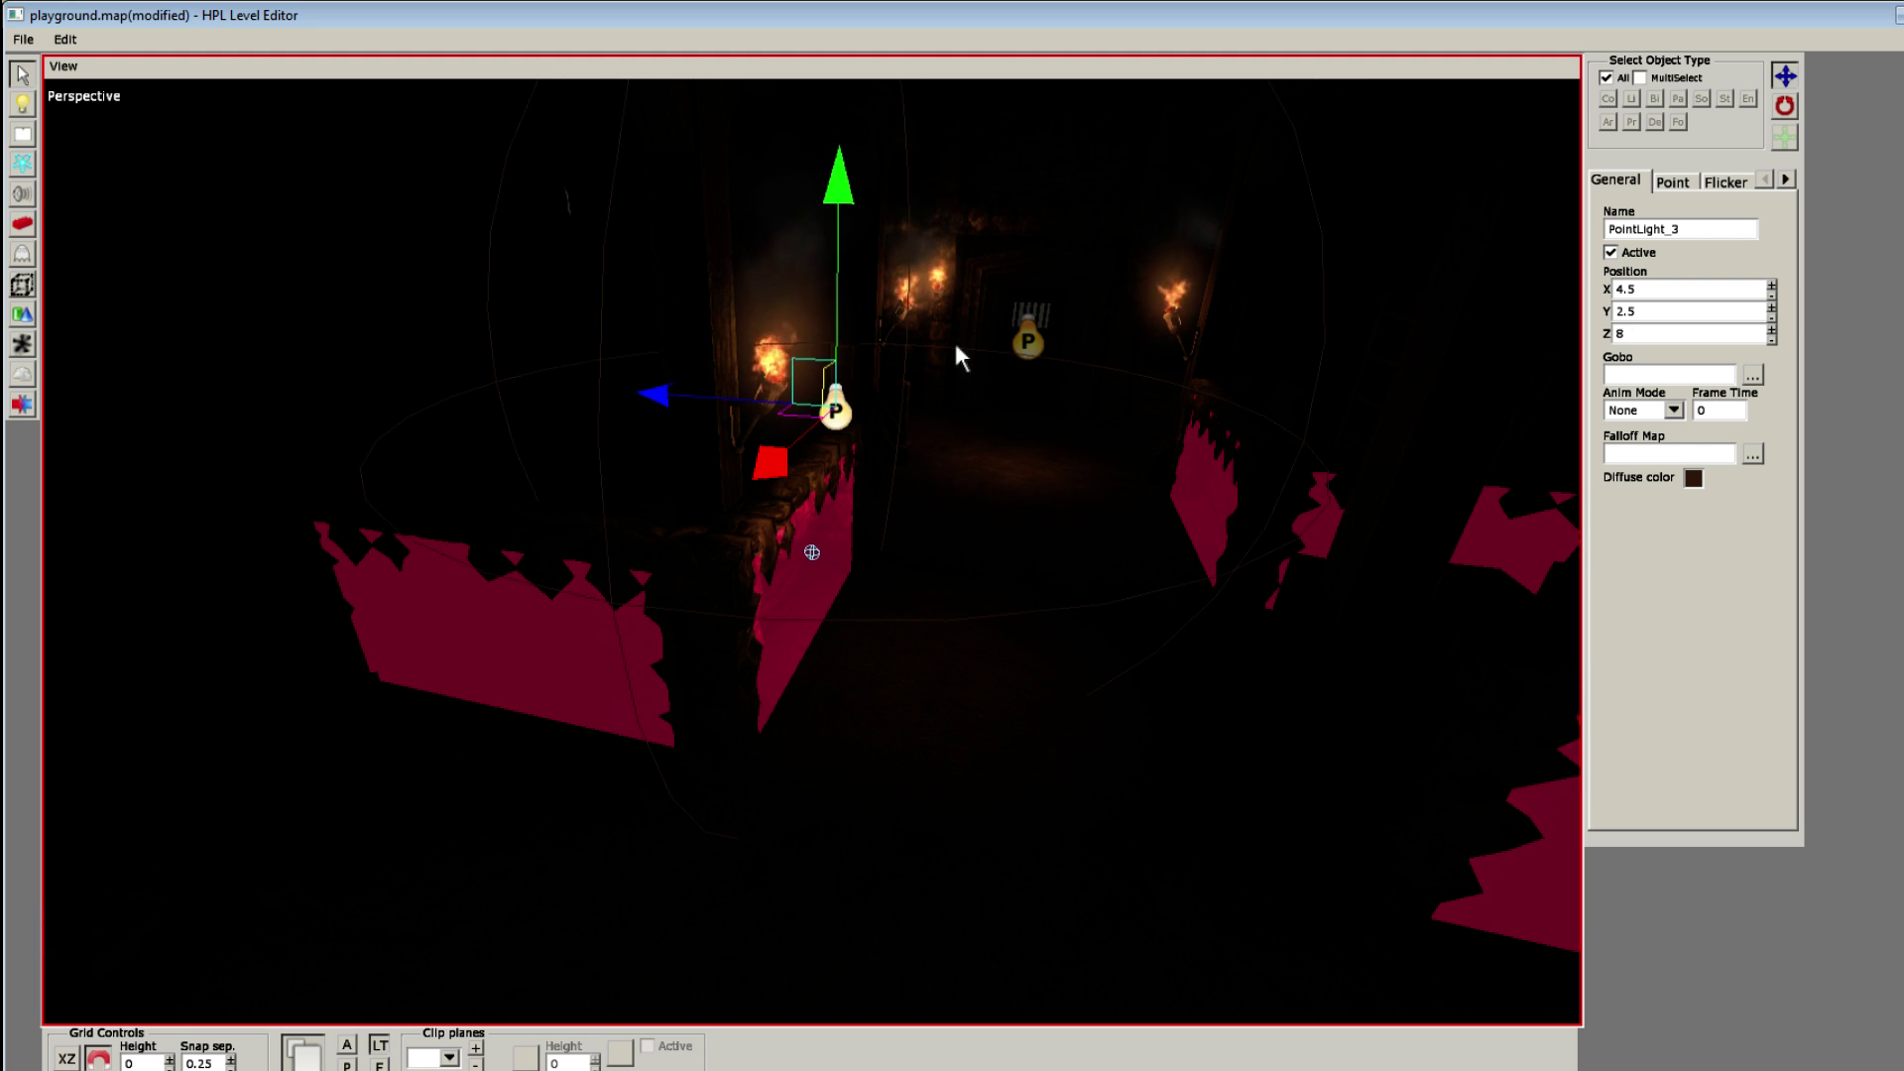
click(1672, 183)
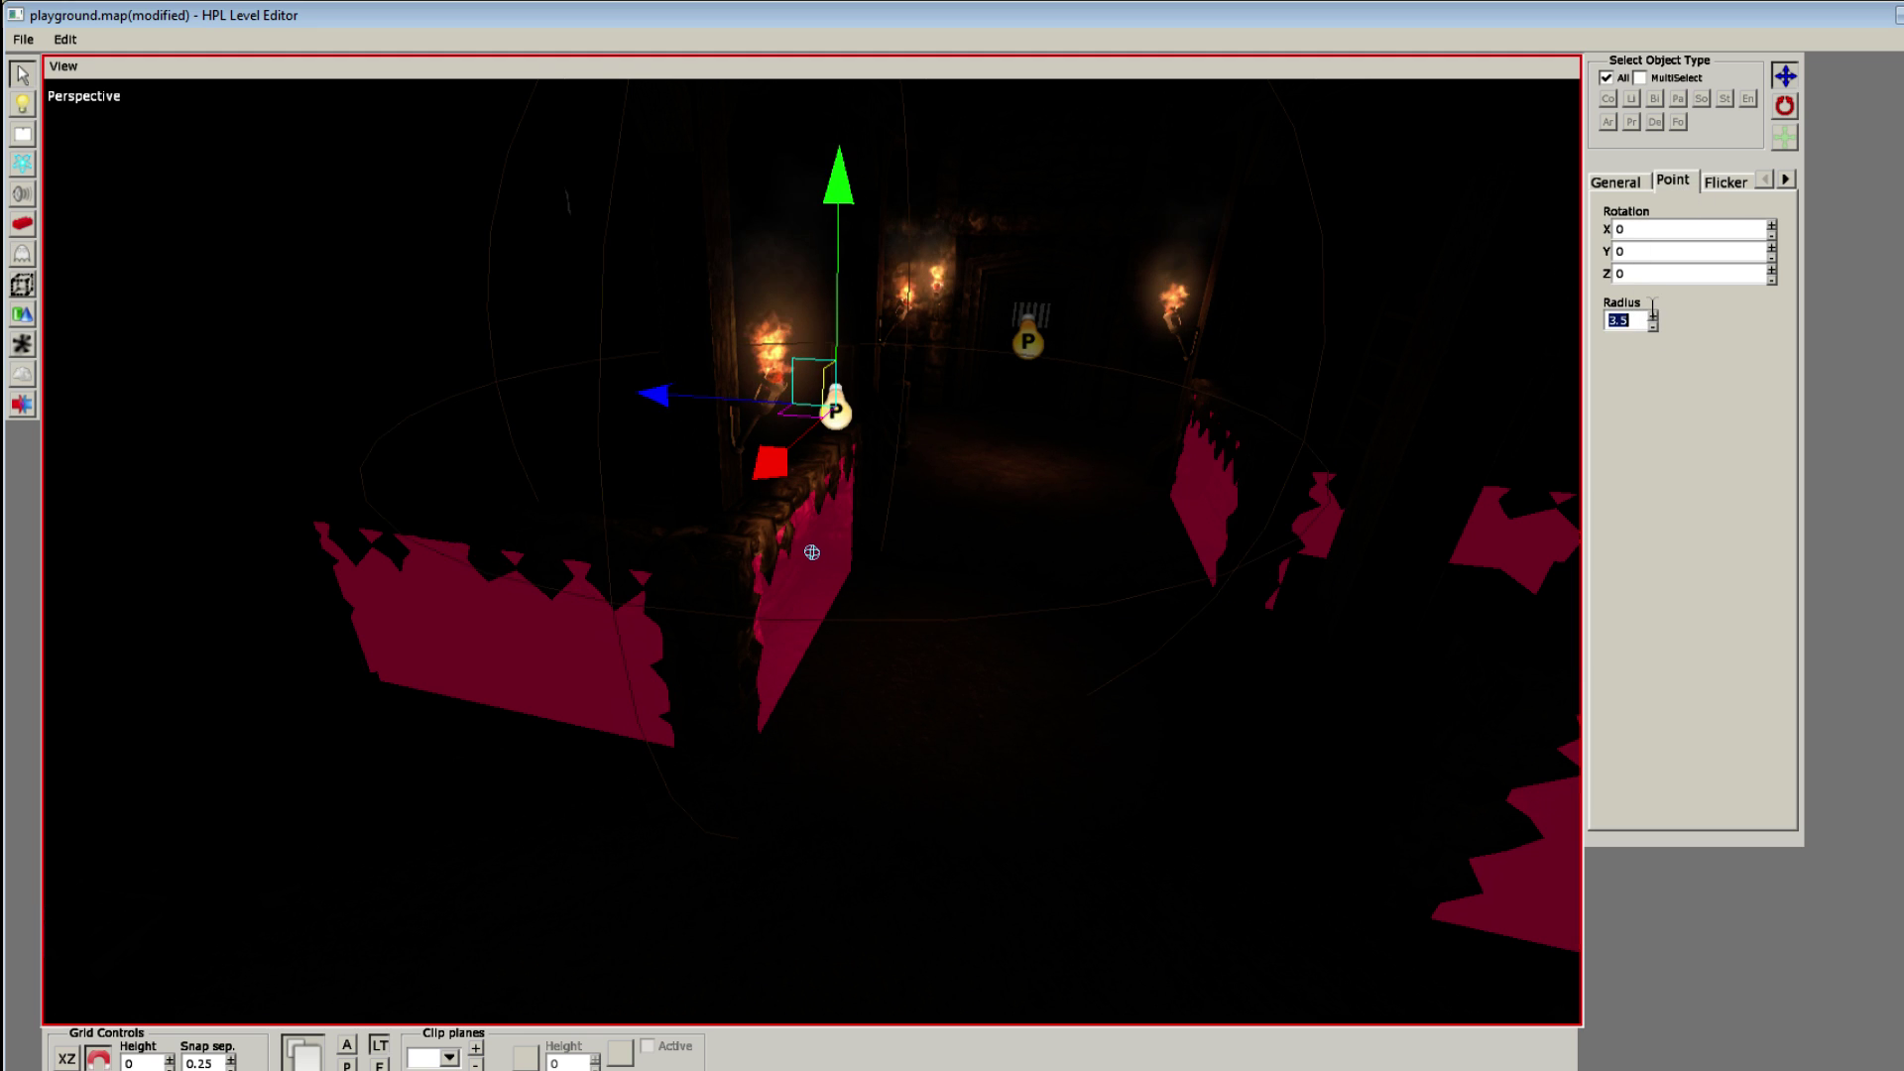
scroll(980, 506, down, 3)
middle_drag(980, 507, 956, 491)
click(594, 569)
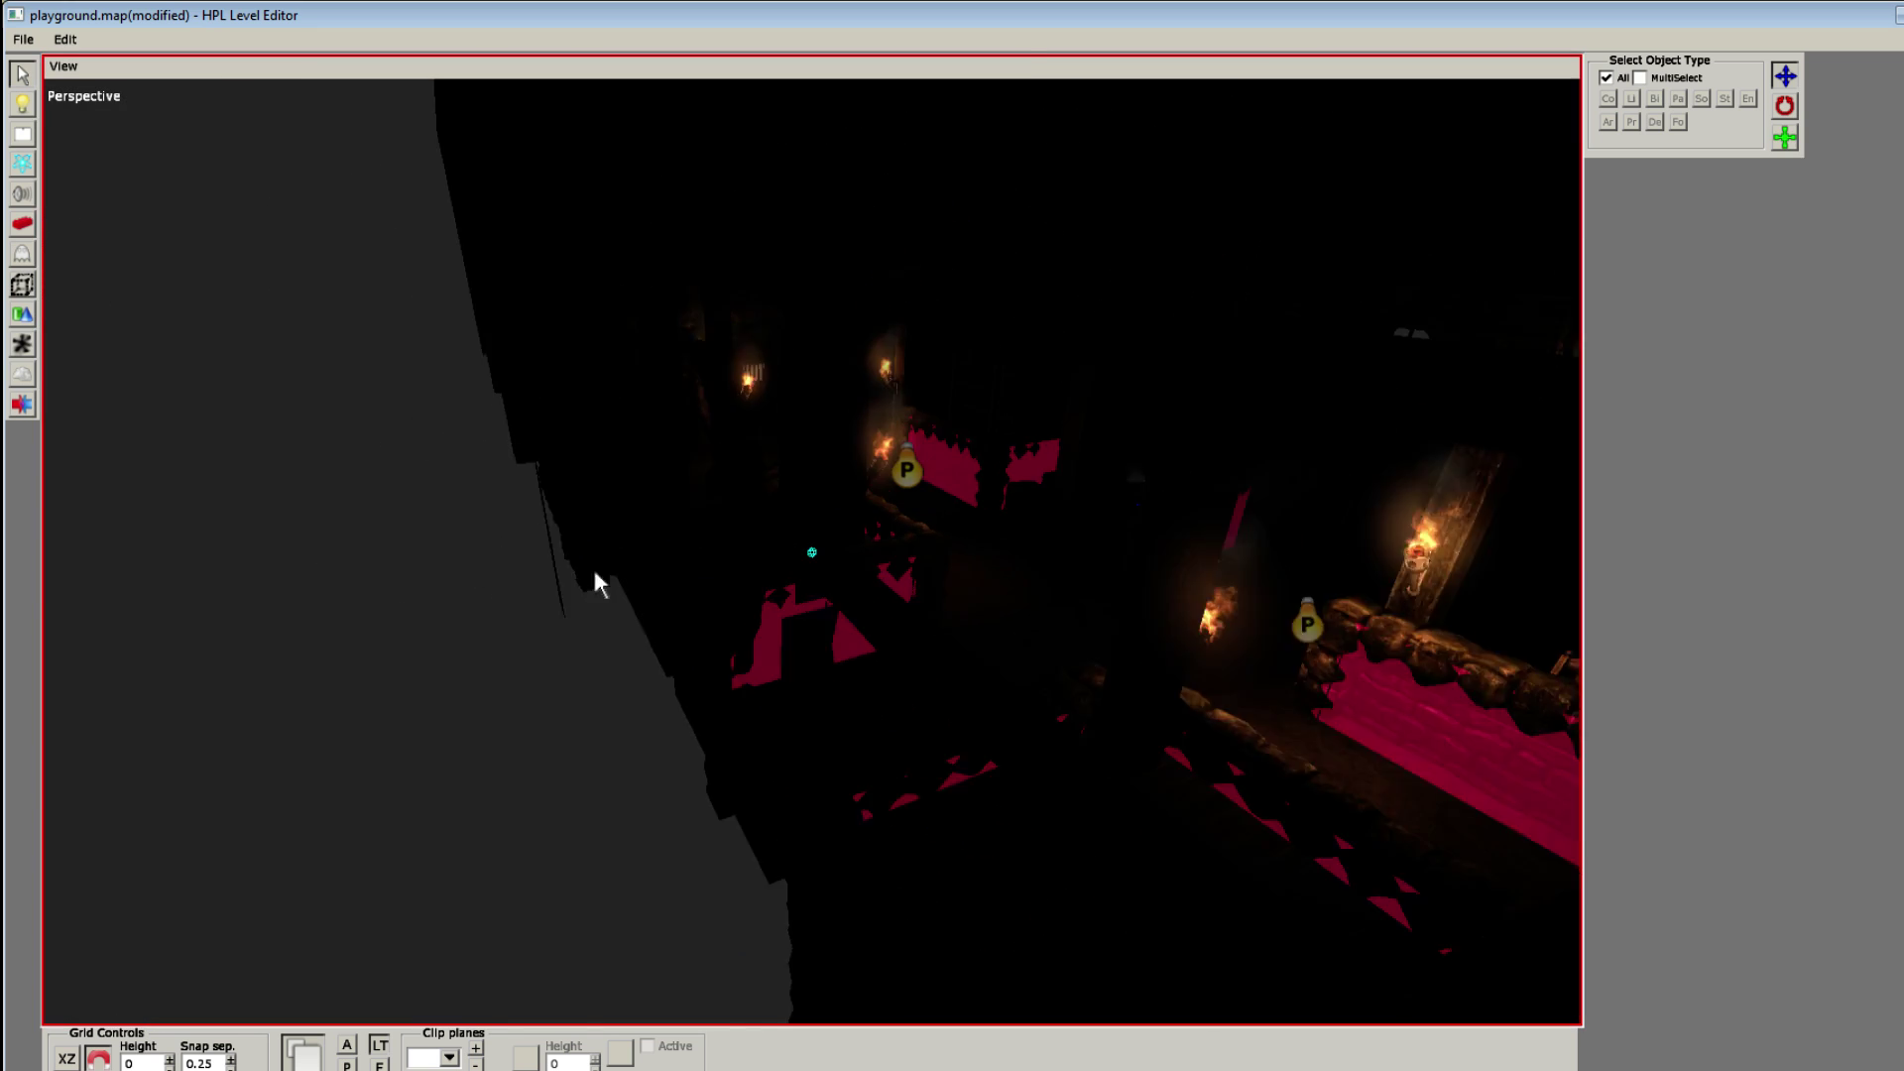
Step: Duplicate the entrance point light, move the copy to Z 8 beside the entrance torch and set its radius to 5
mouse_move(595, 569)
middle_down()
mouse_move(948, 539)
mouse_move(582, 604)
mouse_move(731, 587)
mouse_move(766, 651)
mouse_move(515, 545)
mouse_move(608, 778)
mouse_move(833, 608)
mouse_move(543, 602)
mouse_move(1067, 671)
mouse_move(671, 600)
mouse_move(893, 676)
mouse_move(649, 573)
mouse_move(769, 693)
middle_up()
click(675, 442)
mouse_move(676, 442)
middle_down()
mouse_move(675, 505)
mouse_move(663, 478)
middle_up()
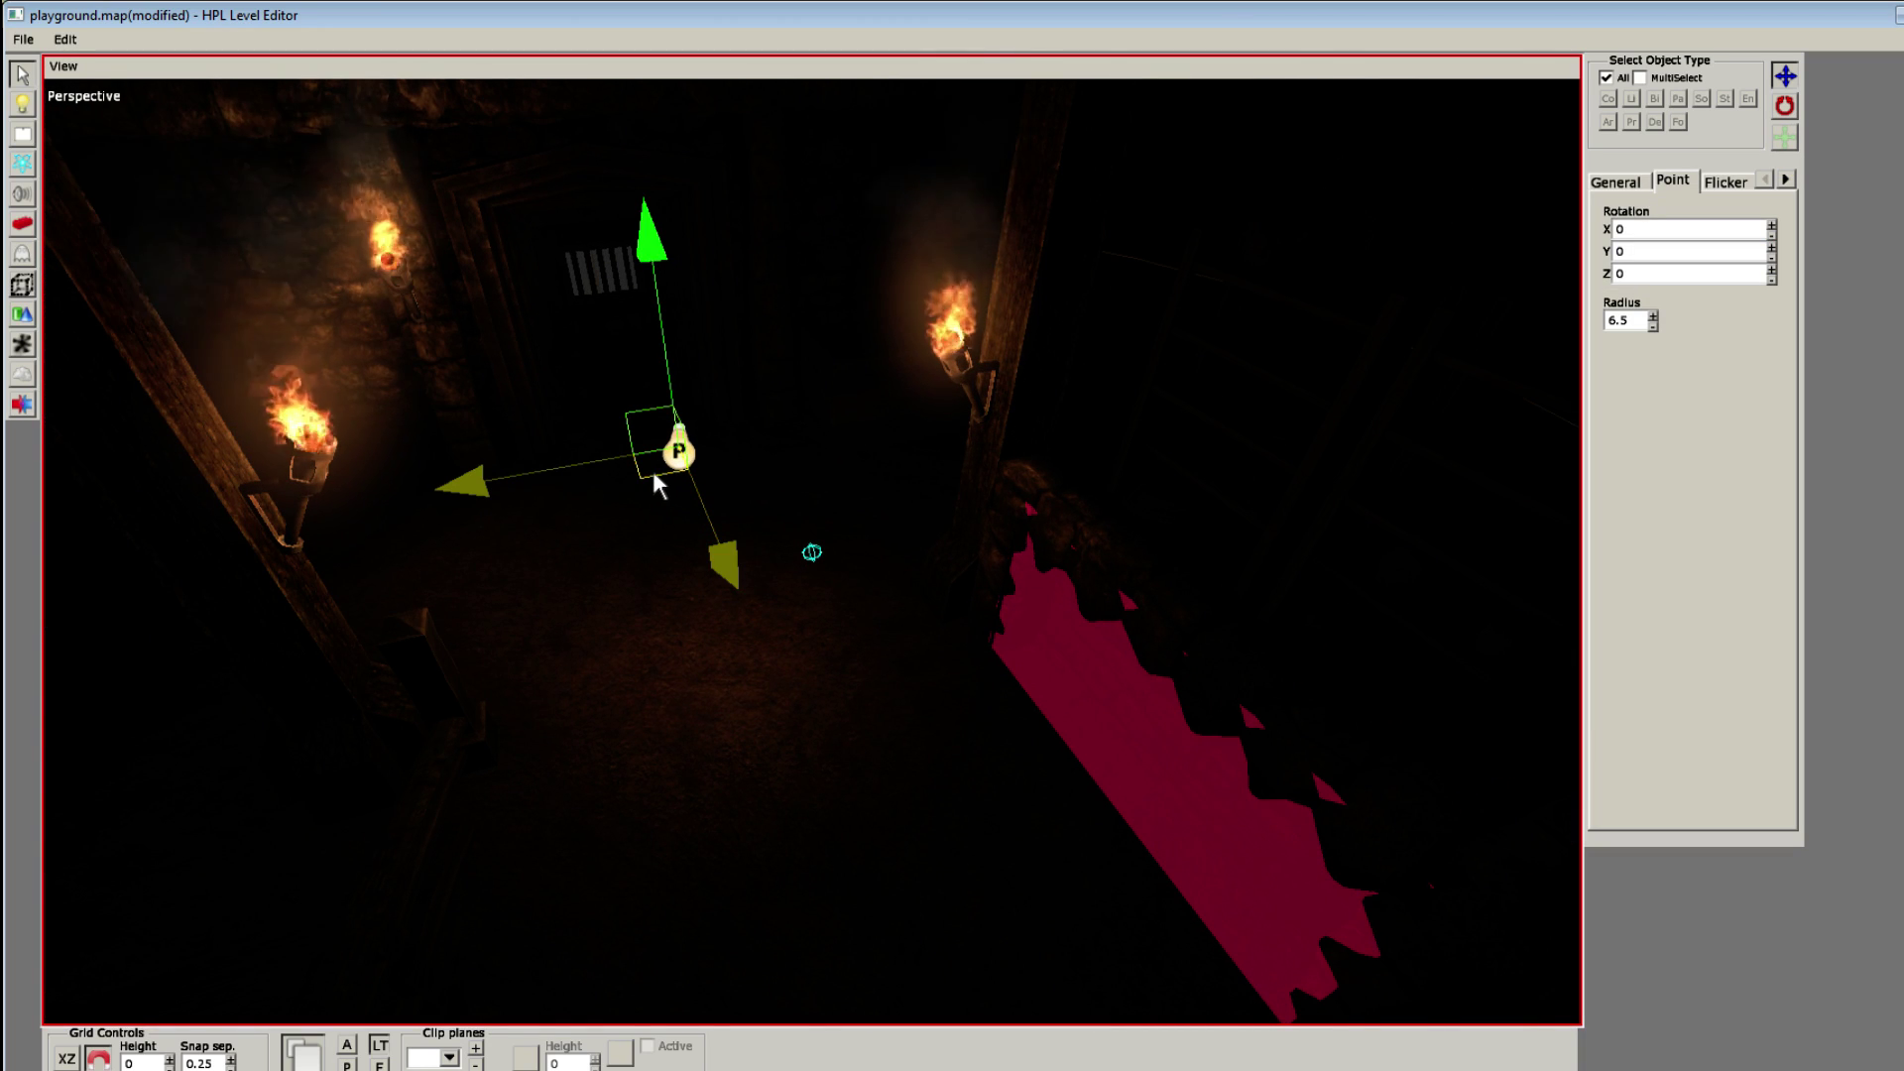
key(ctrl+d)
drag(661, 468, 428, 511)
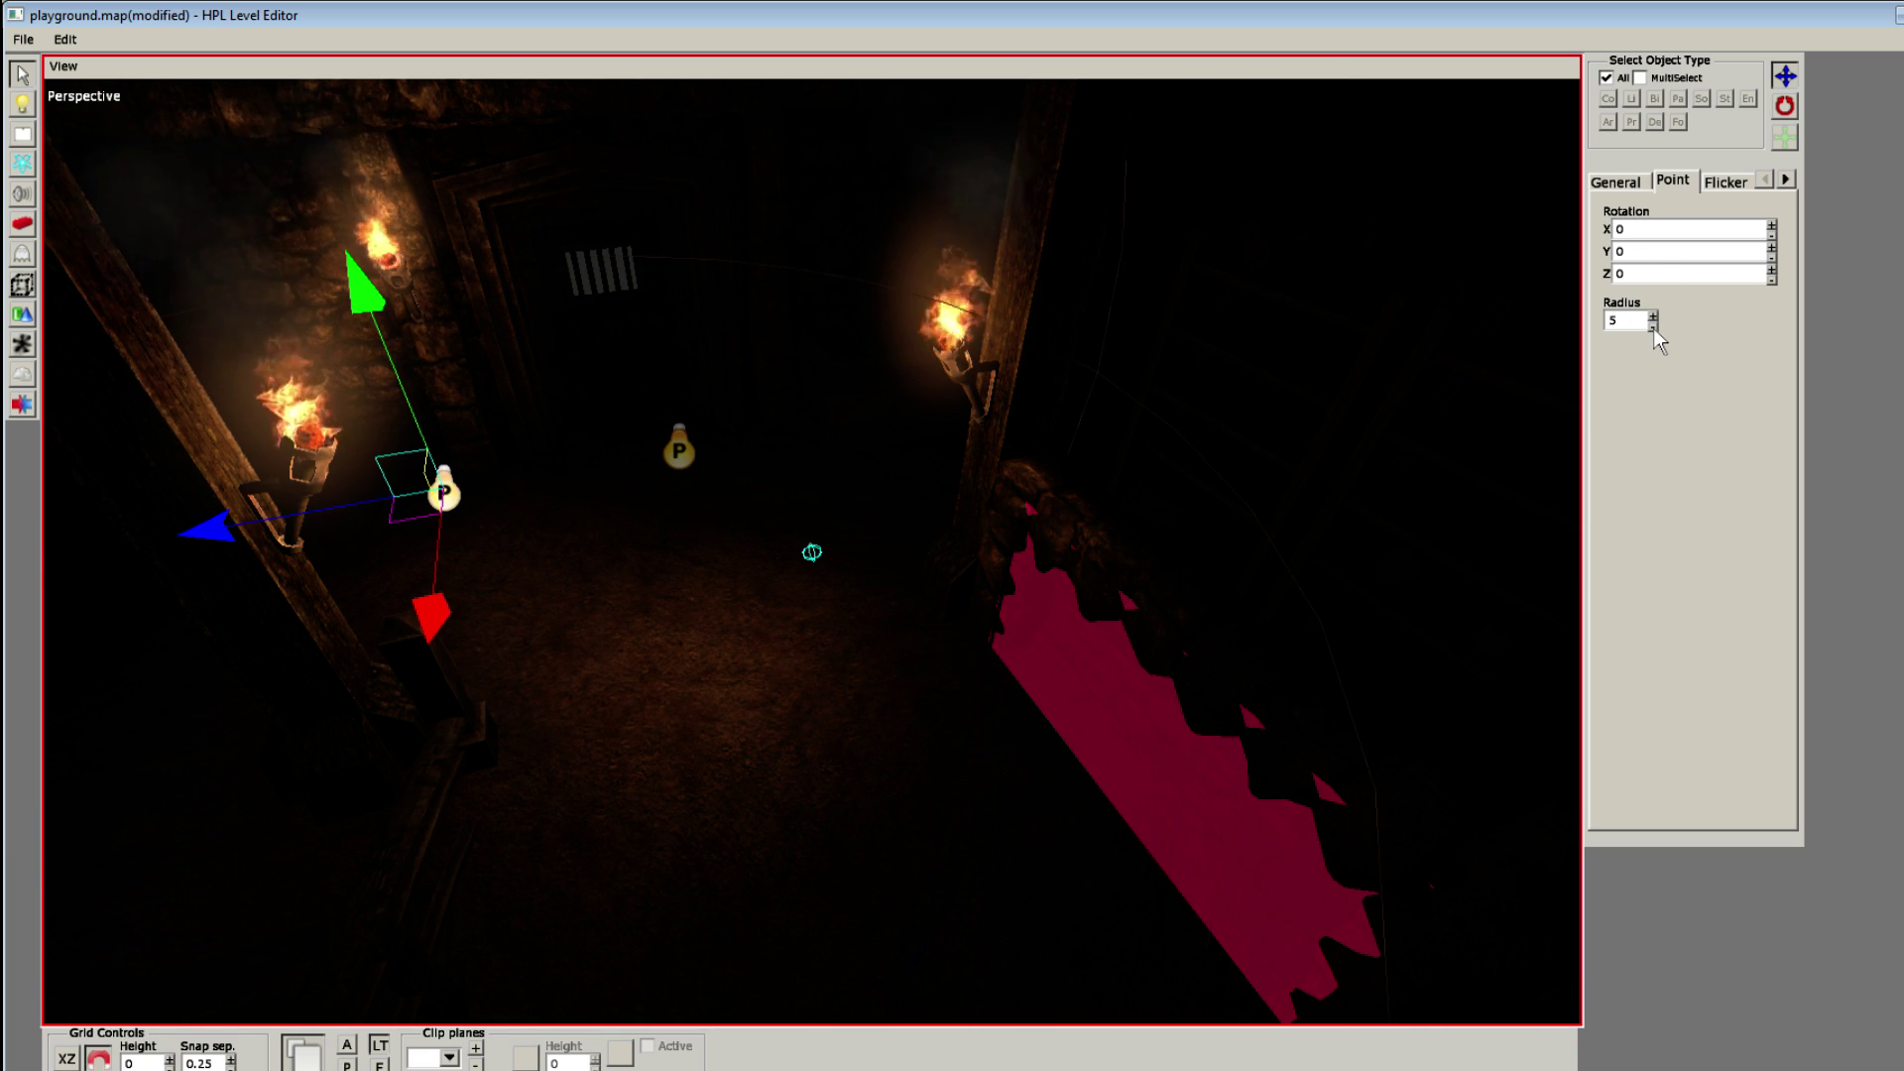
Step: Set the torch light's diffuse color to a brighter orange-brown with R 0.44, G 0.258, B 0.103 and A 0.19
click(1597, 183)
click(1692, 478)
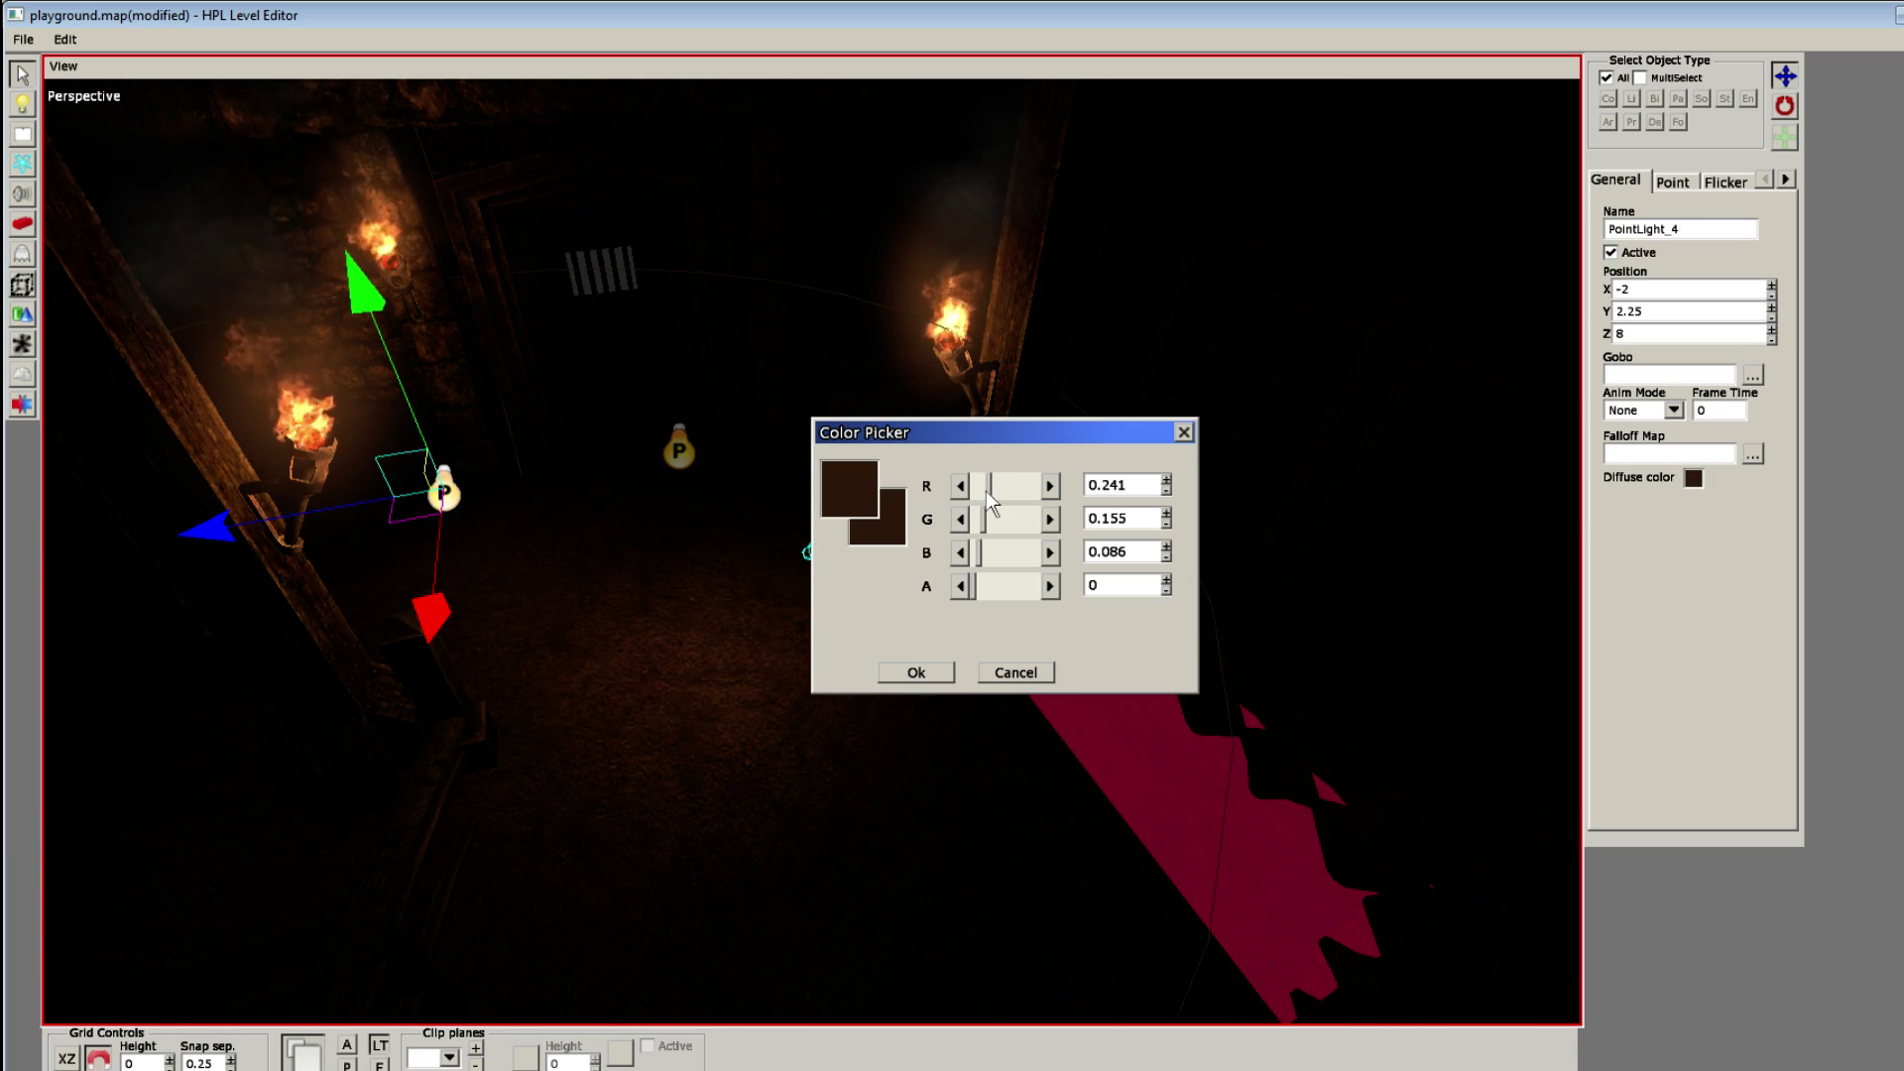
mouse_move(987, 490)
mouse_down()
mouse_move(979, 591)
mouse_move(1004, 486)
mouse_move(992, 519)
mouse_up()
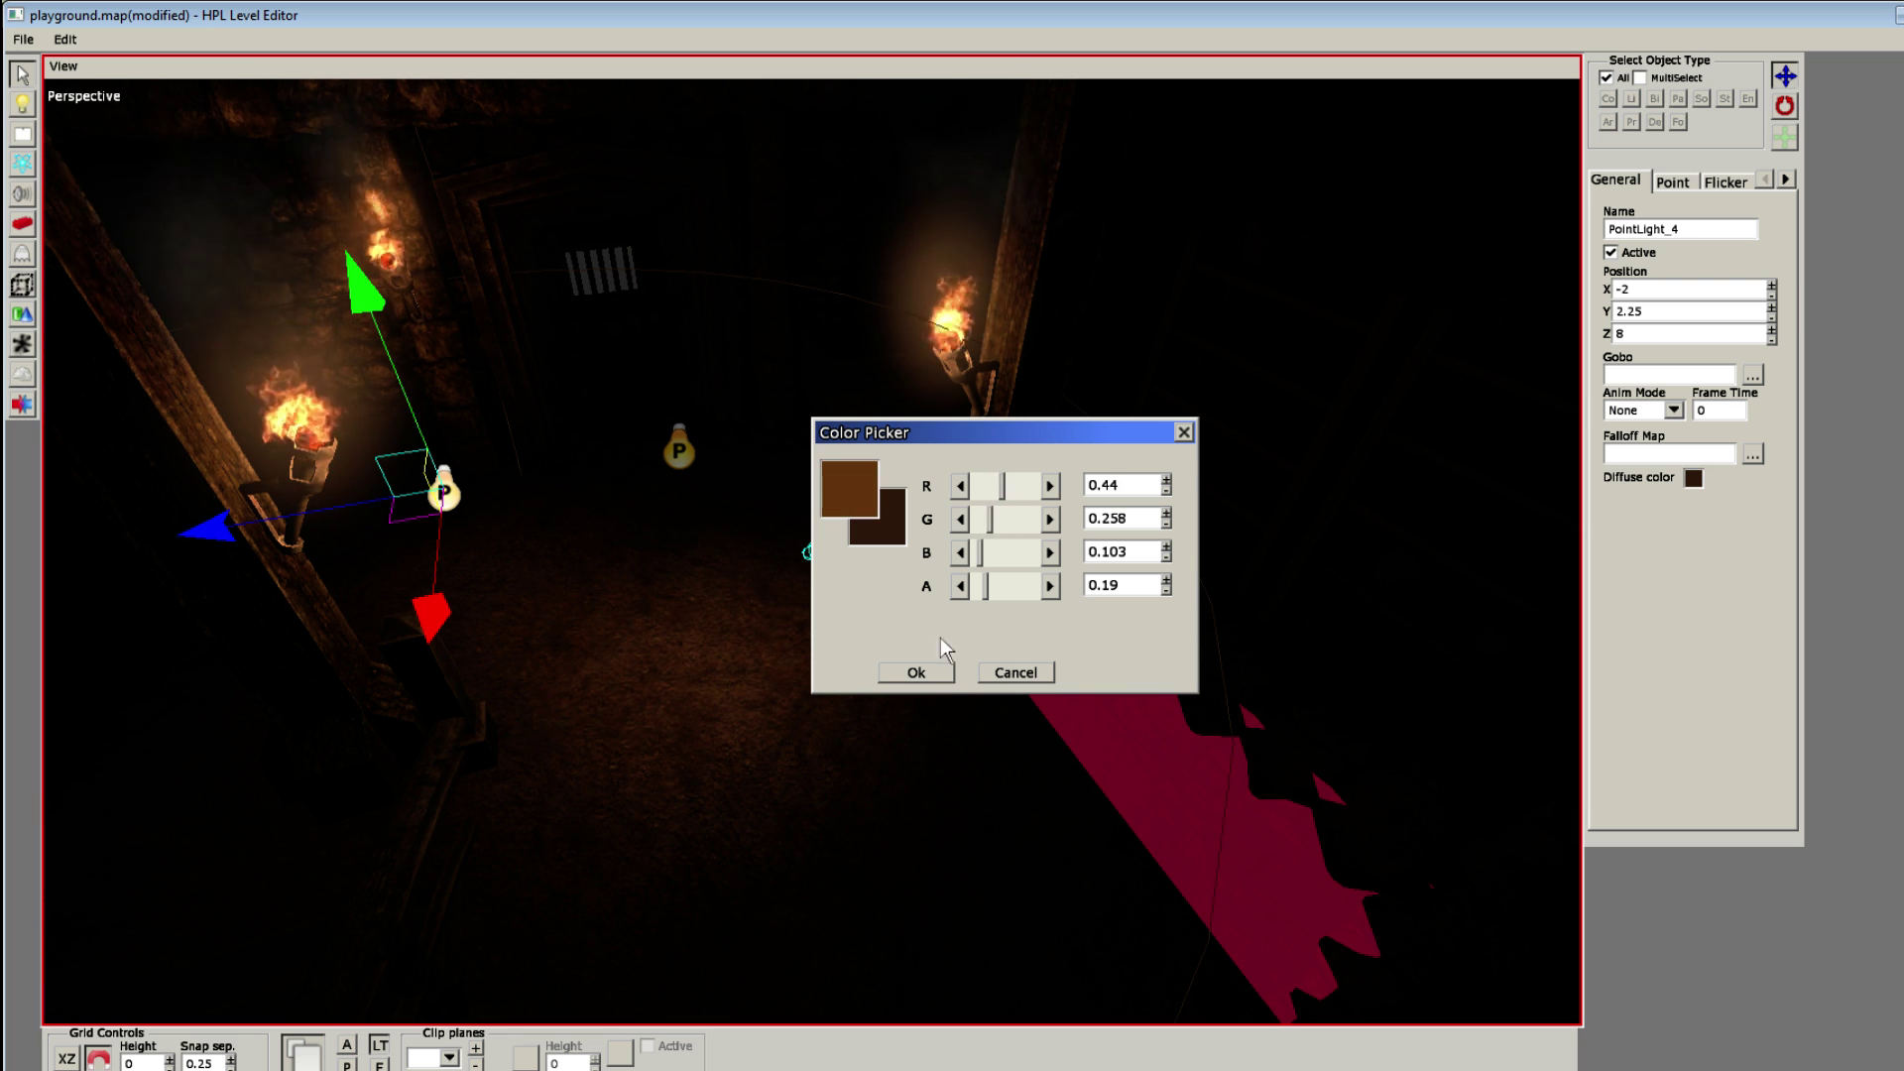
click(930, 671)
Step: Duplicate the torch light over to the opposite entrance torch and raise both torch lights to Y 2.5
alt+drag(929, 671, 1509, 391)
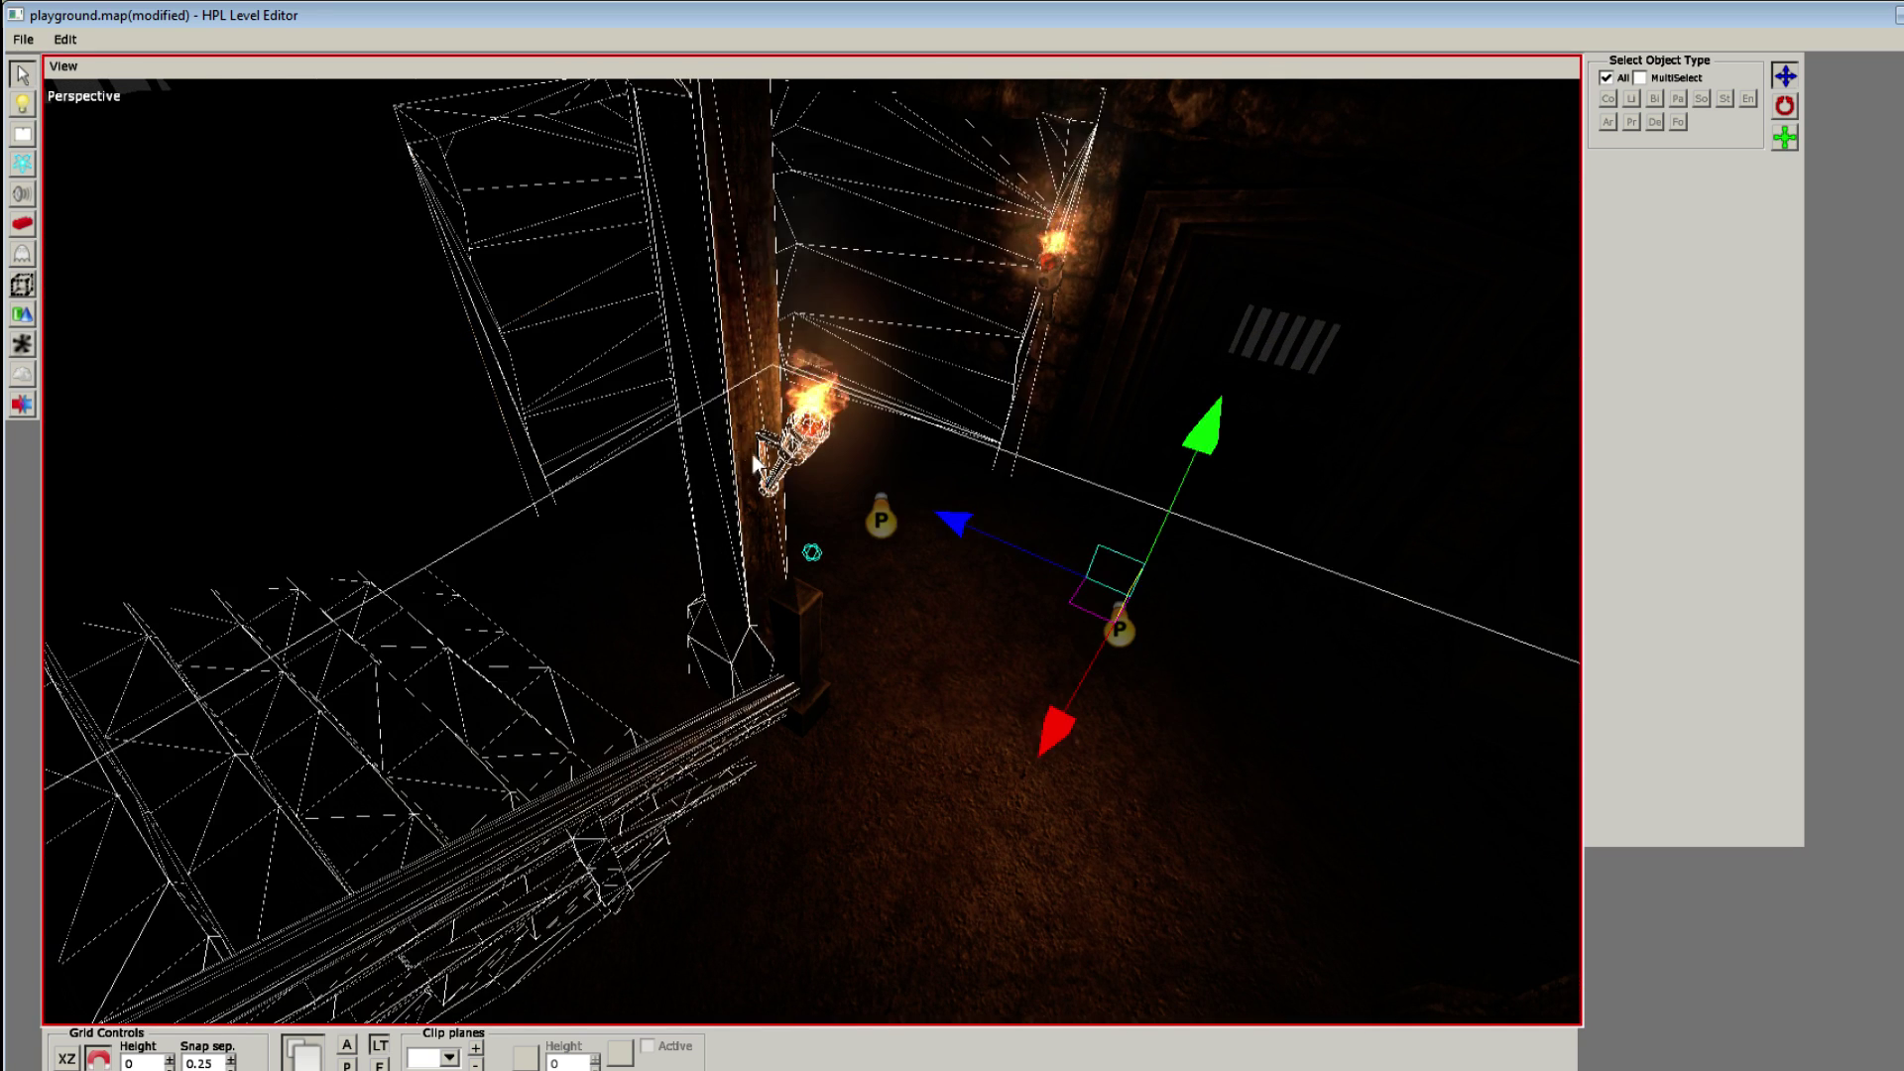
drag(753, 455, 727, 514)
key(ctrl+d)
drag(560, 490, 865, 445)
ctrl+click(679, 426)
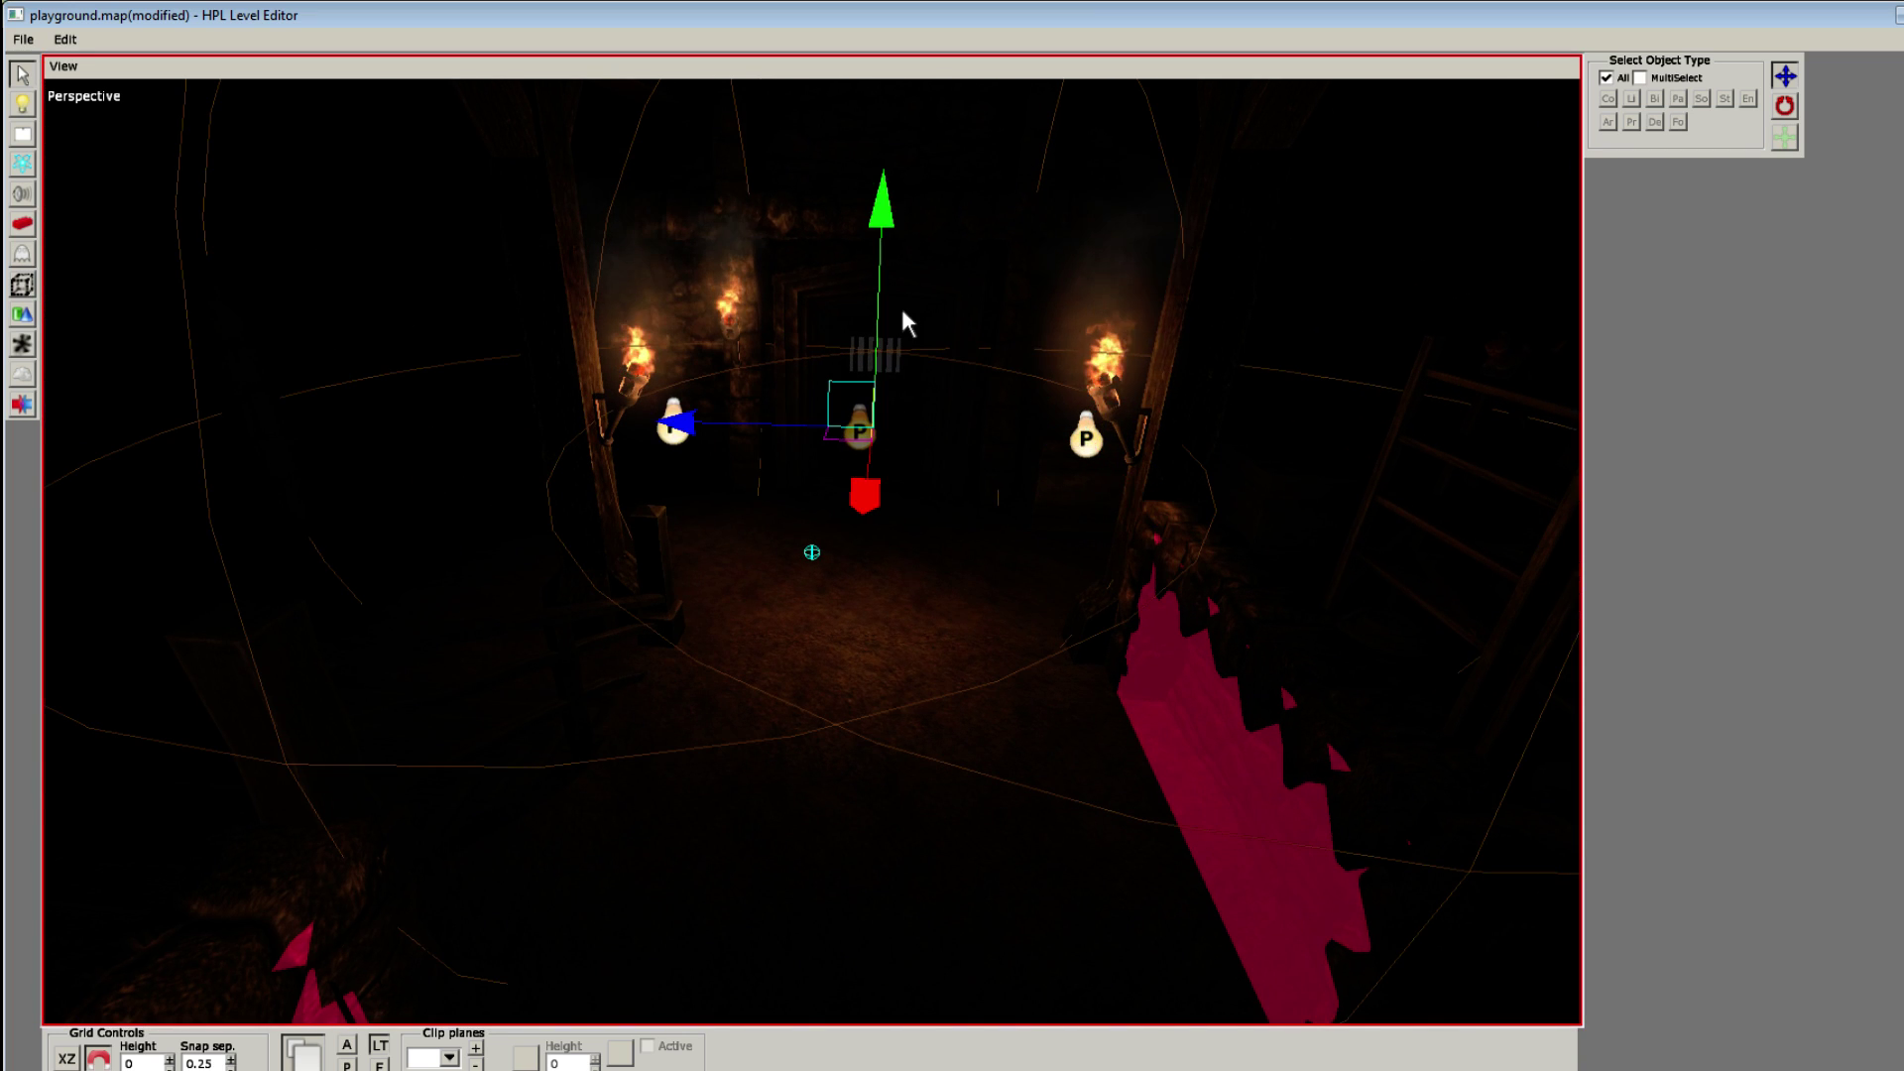
drag(886, 306, 874, 275)
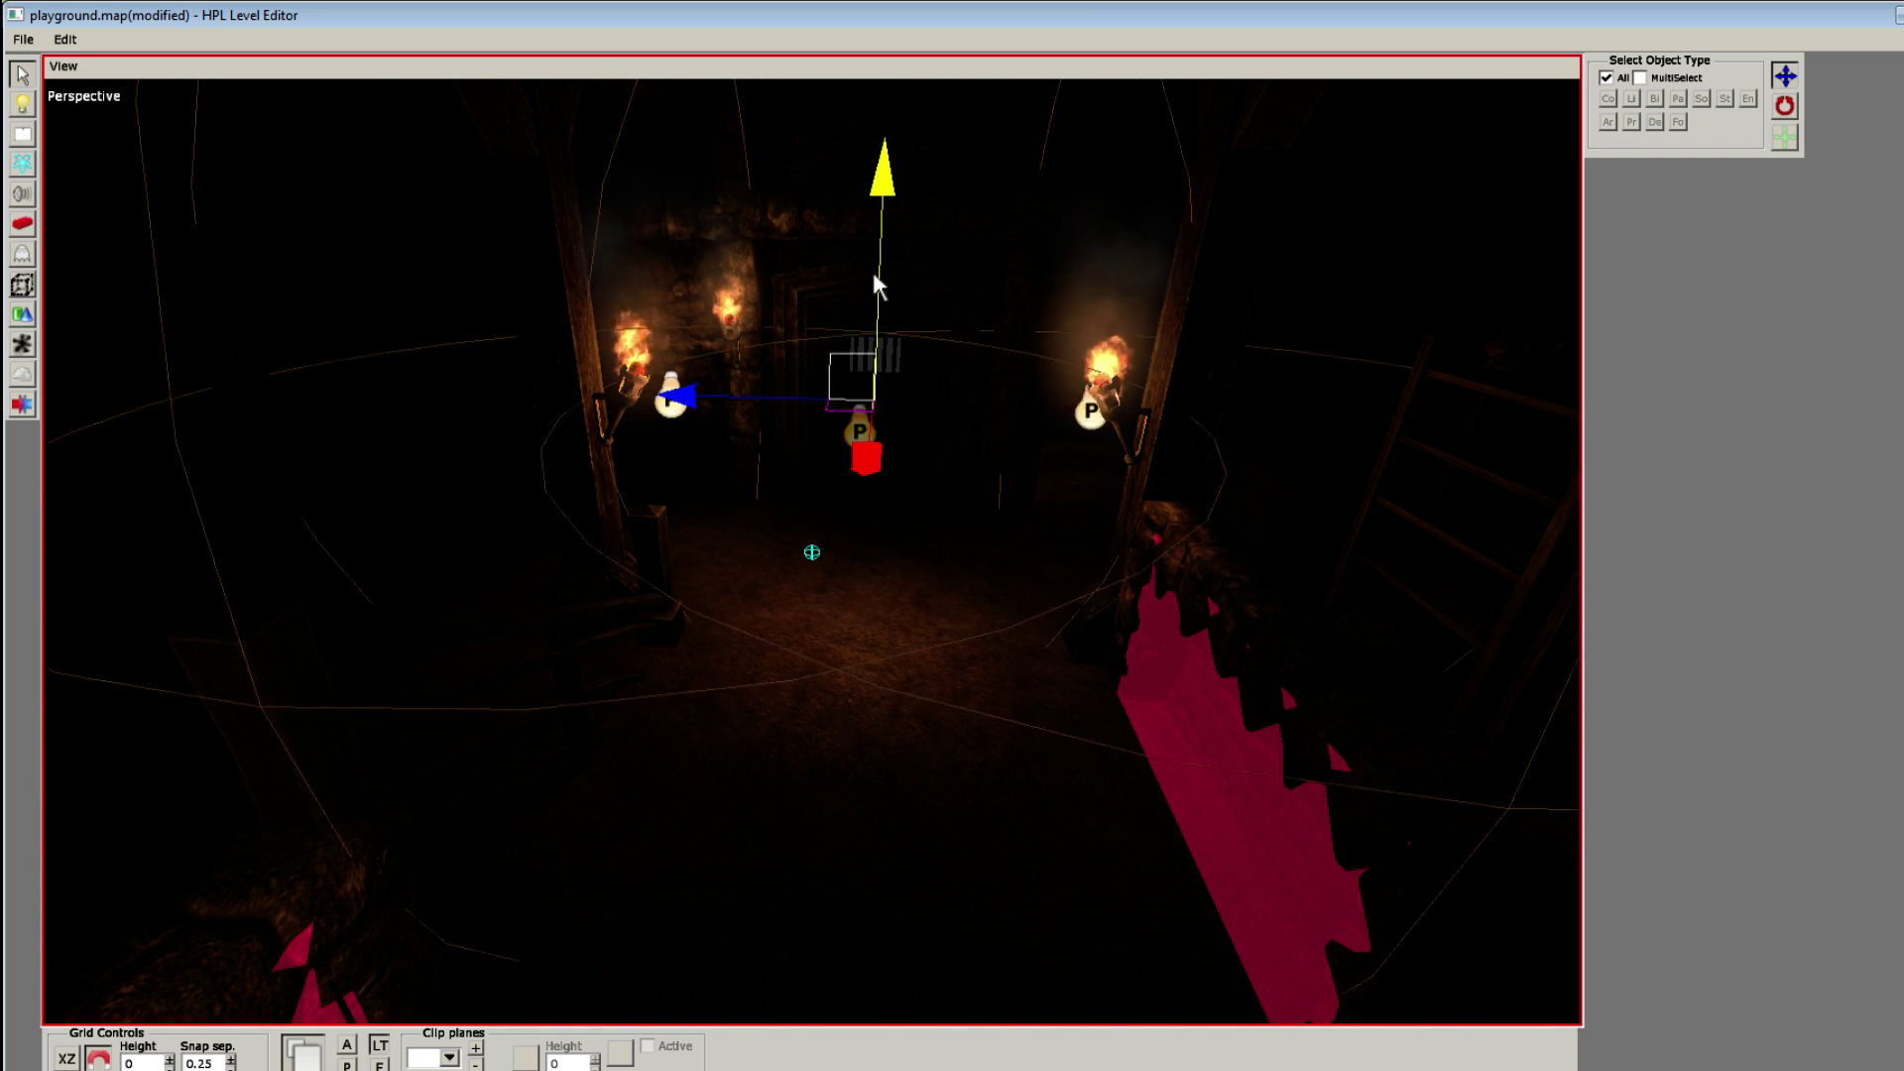
Step: Move the original torch light closer to its torch, to Z 8.5
click(670, 422)
click(673, 402)
drag(531, 391, 499, 385)
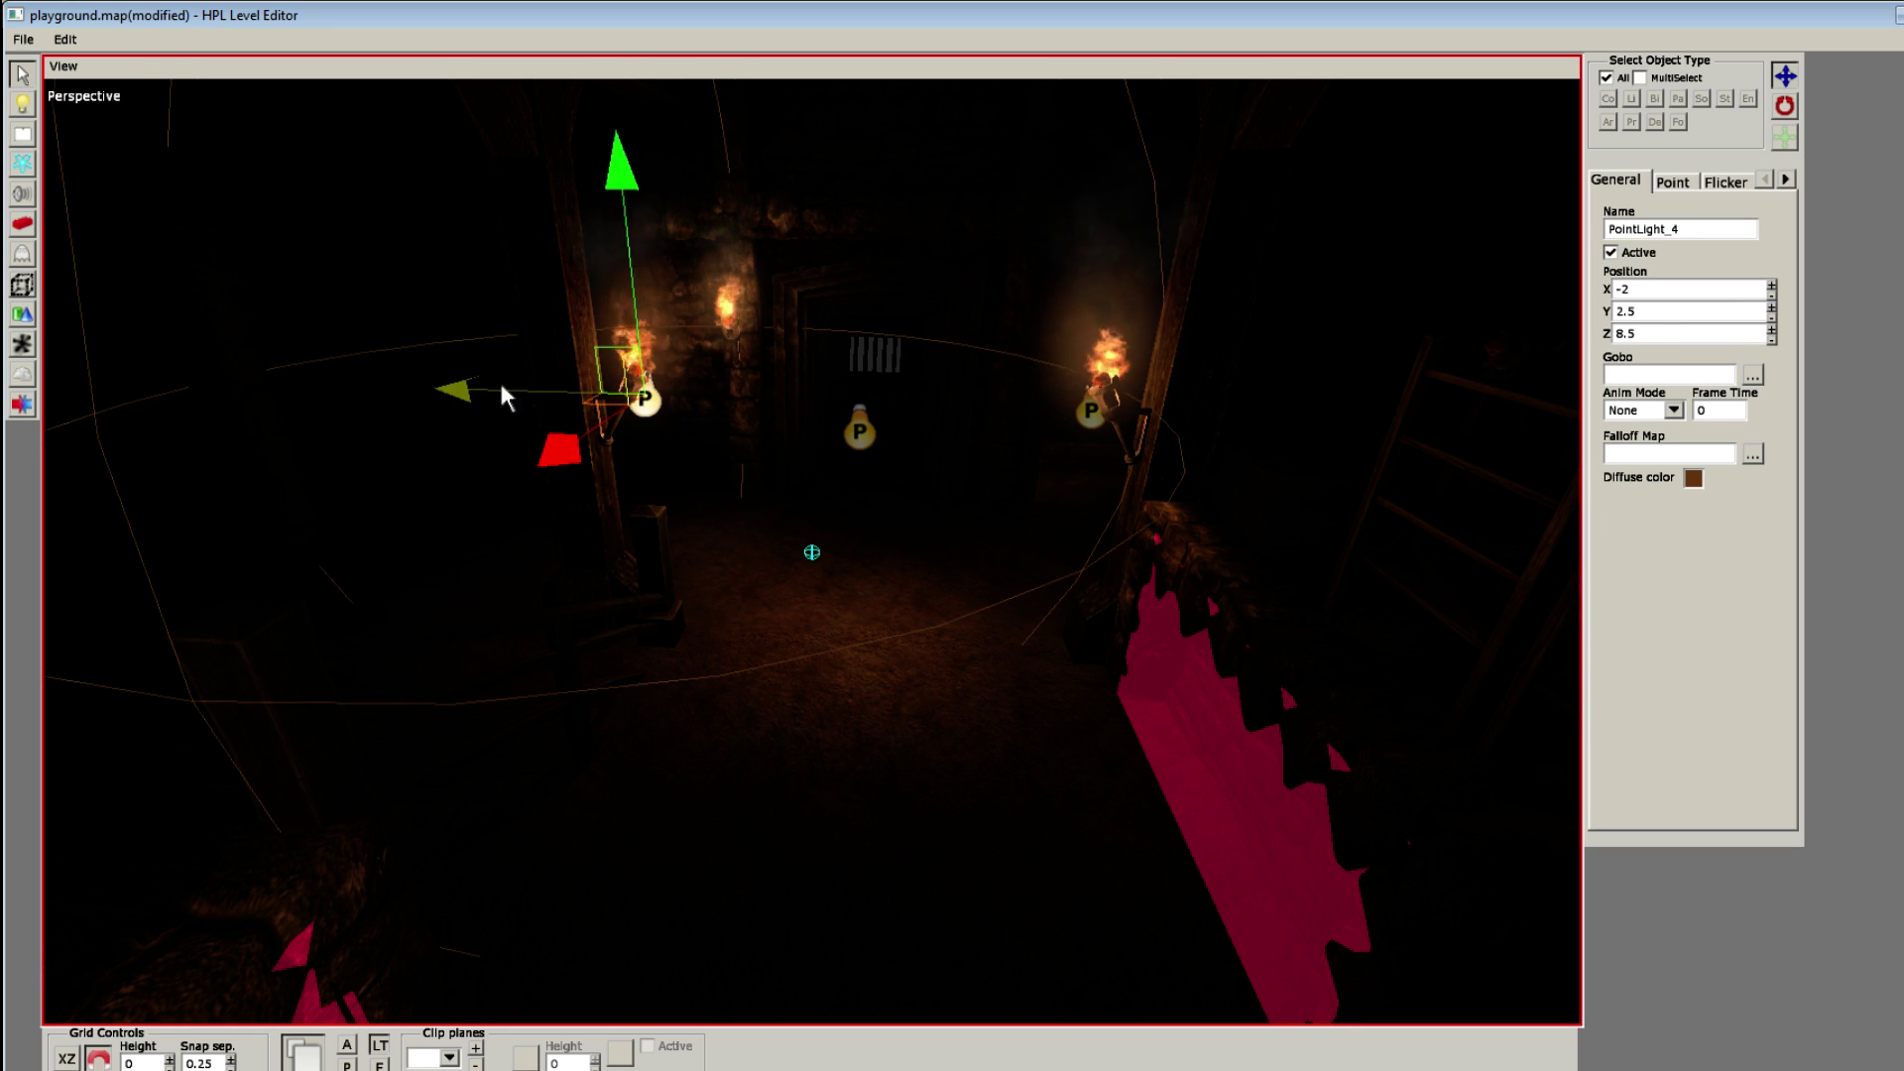
Step: Duplicate the entrance torch lights and place the copies at the torches farther along the room
click(1083, 416)
ctrl+click(655, 413)
alt+drag(654, 414, 1318, 515)
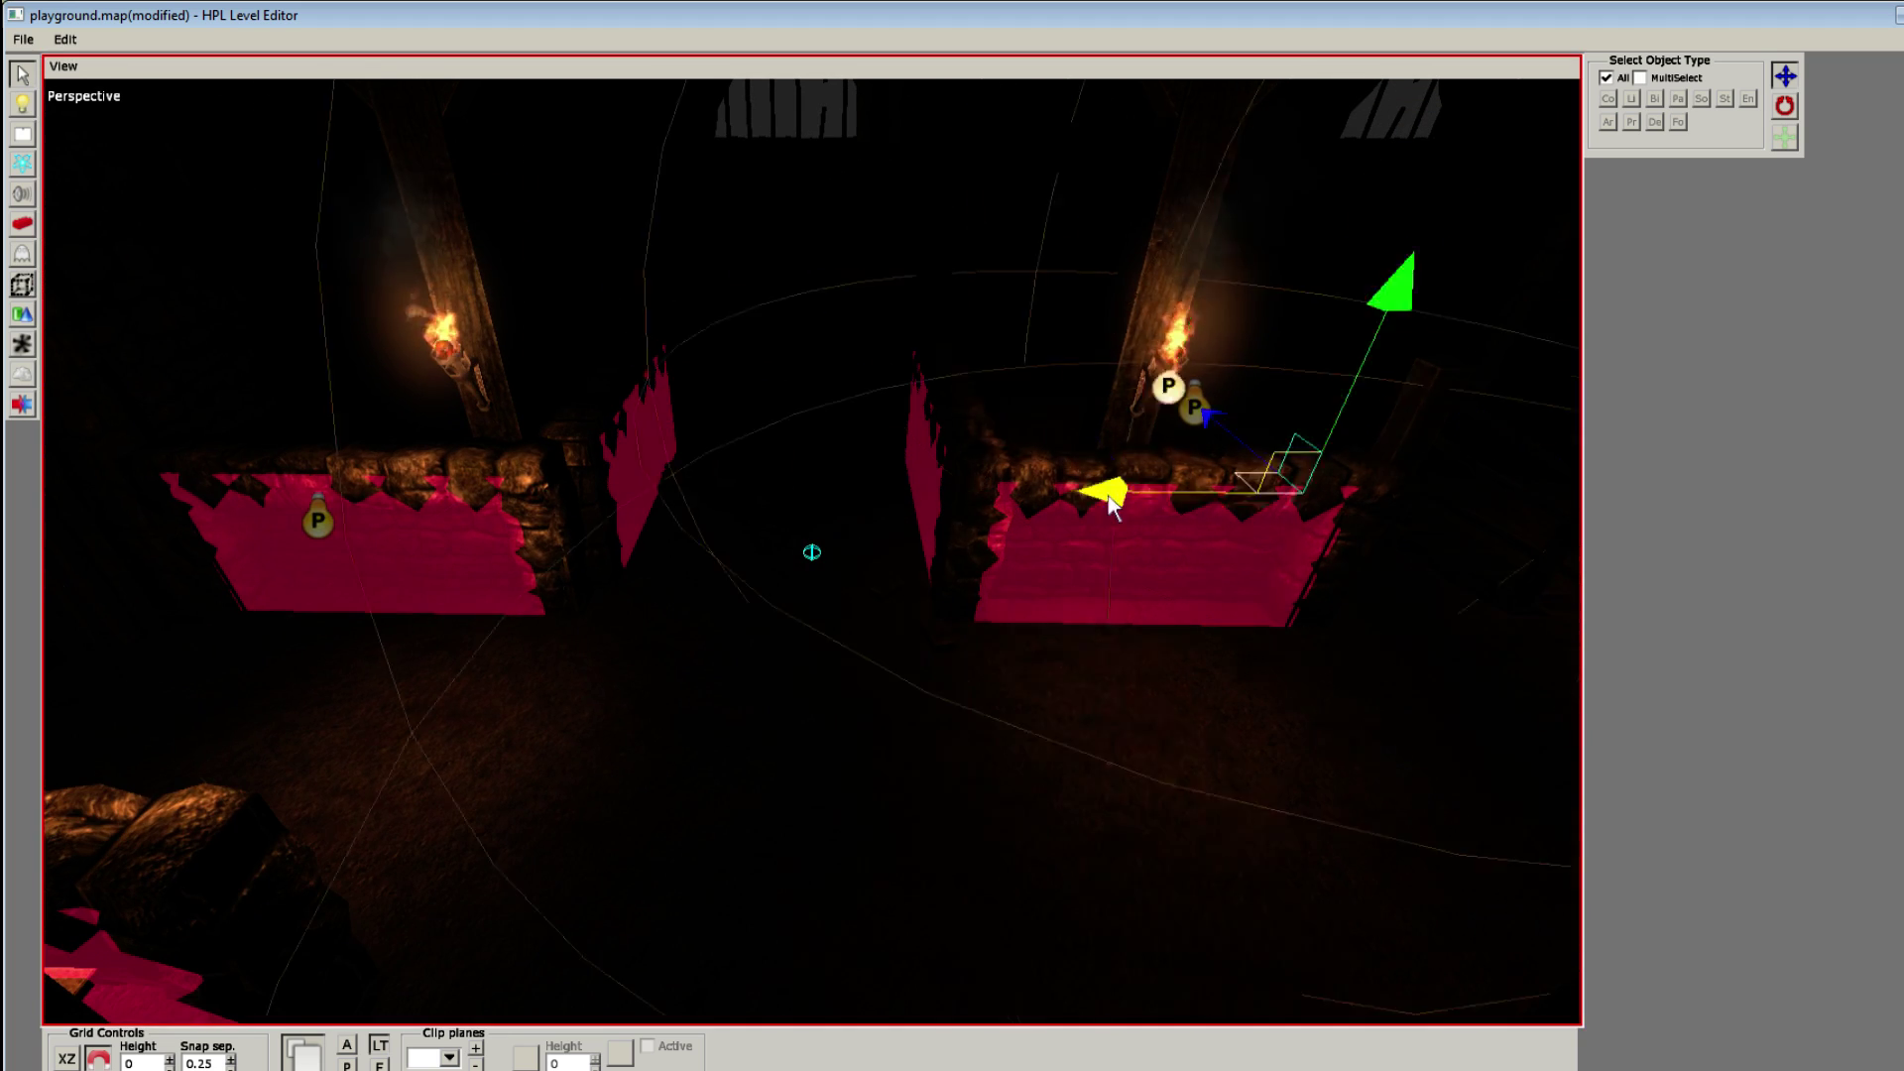
drag(1095, 492, 667, 571)
click(471, 454)
alt+drag(520, 462, 971, 773)
key(ctrl+d)
click(974, 627)
click(892, 656)
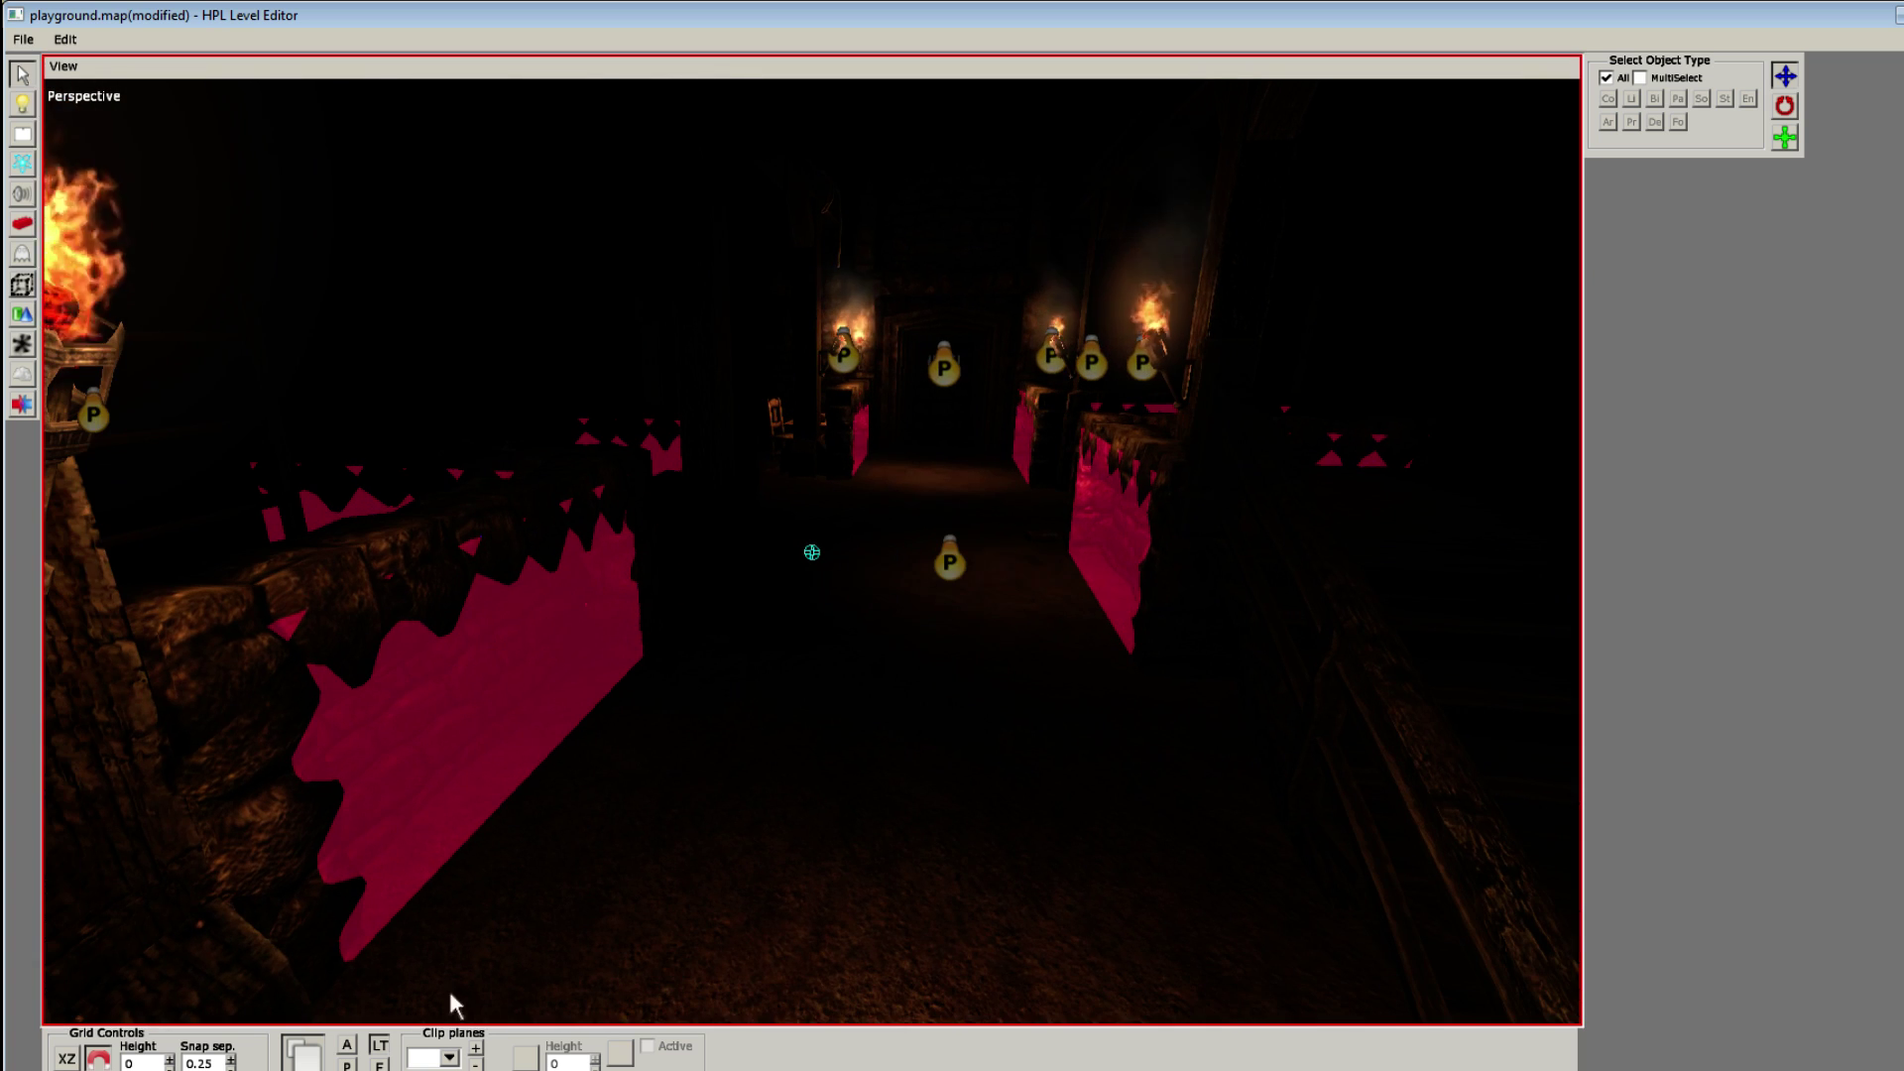
Step: Duplicate the middle point light and move the copy across the room to Z 2.5
click(348, 1042)
click(348, 1041)
scroll(688, 696, down, 3)
alt+drag(689, 696, 1041, 778)
alt+drag(740, 586, 775, 609)
click(1070, 406)
alt+drag(1024, 436, 1081, 585)
key(ctrl+d)
drag(1359, 393, 1240, 536)
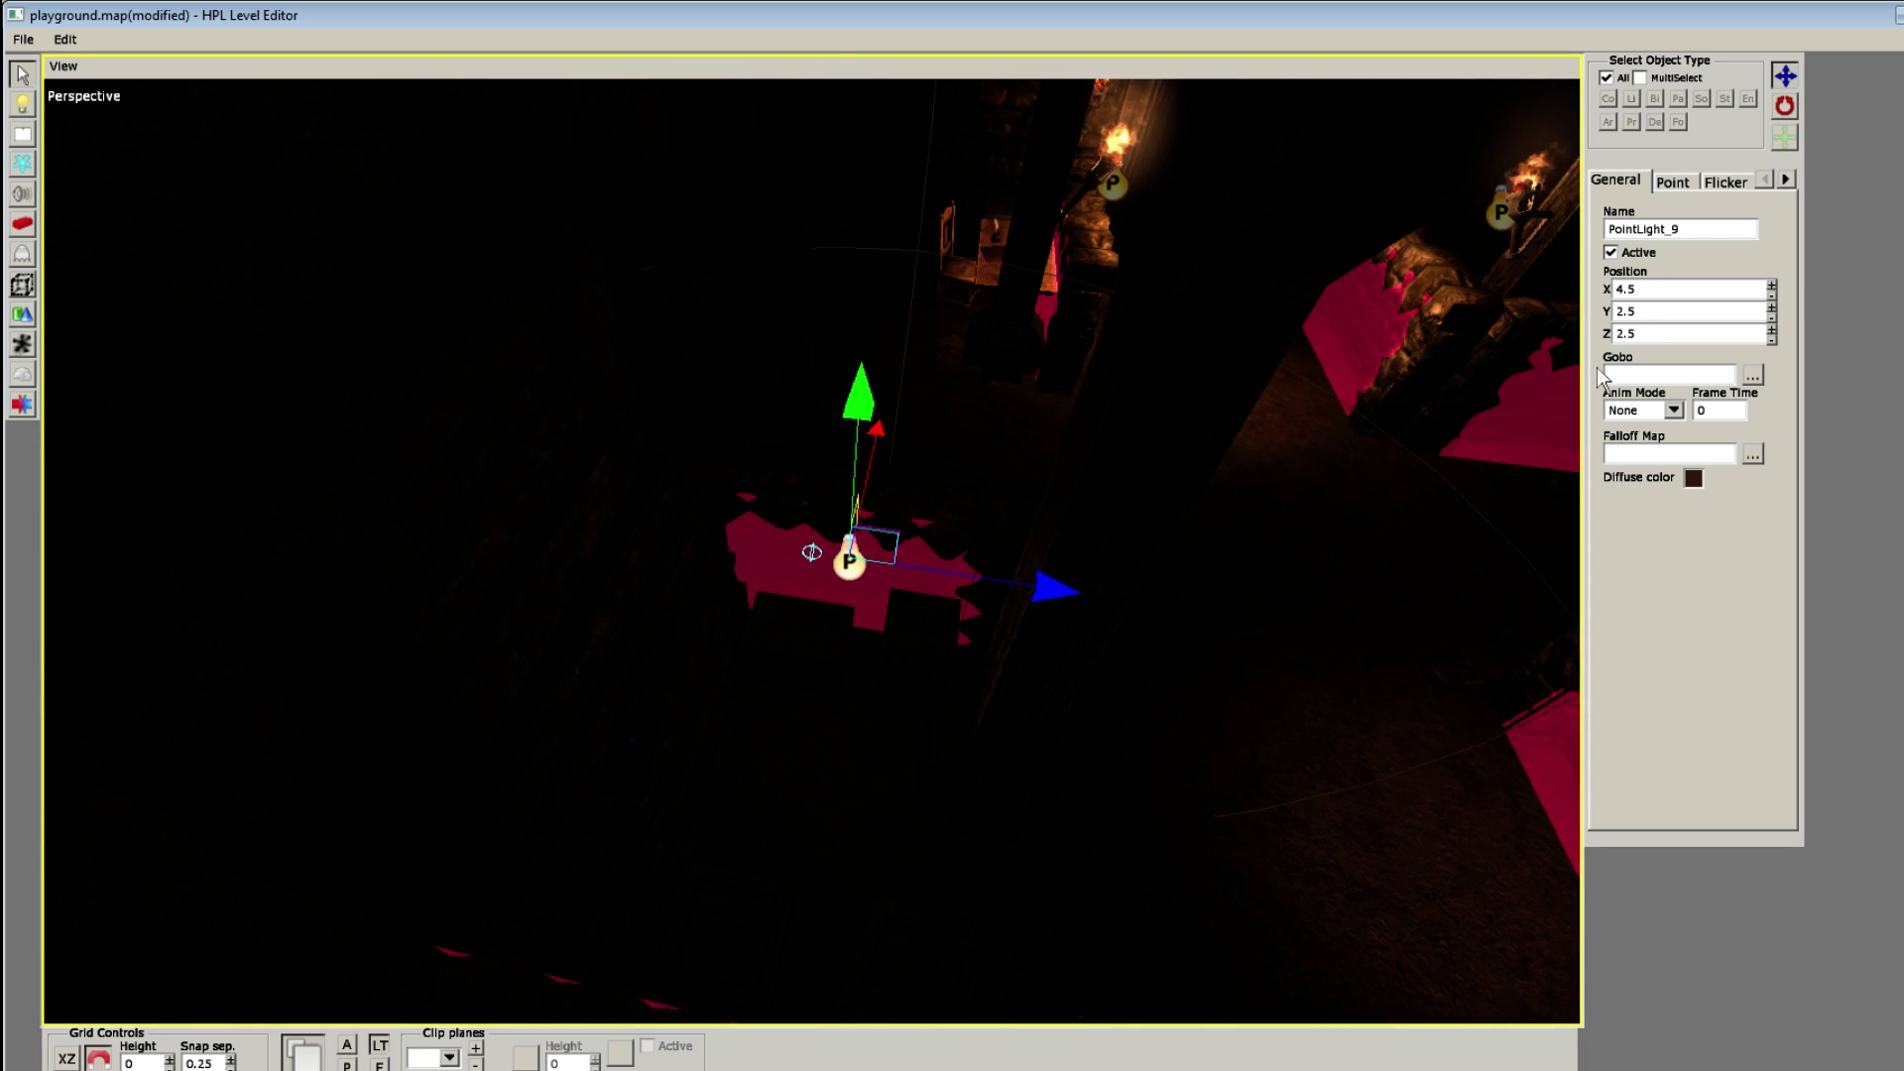
Step: Brighten the new copy's diffuse color to a warm brown and reduce its radius to 2
click(1693, 478)
drag(990, 485, 986, 562)
click(923, 670)
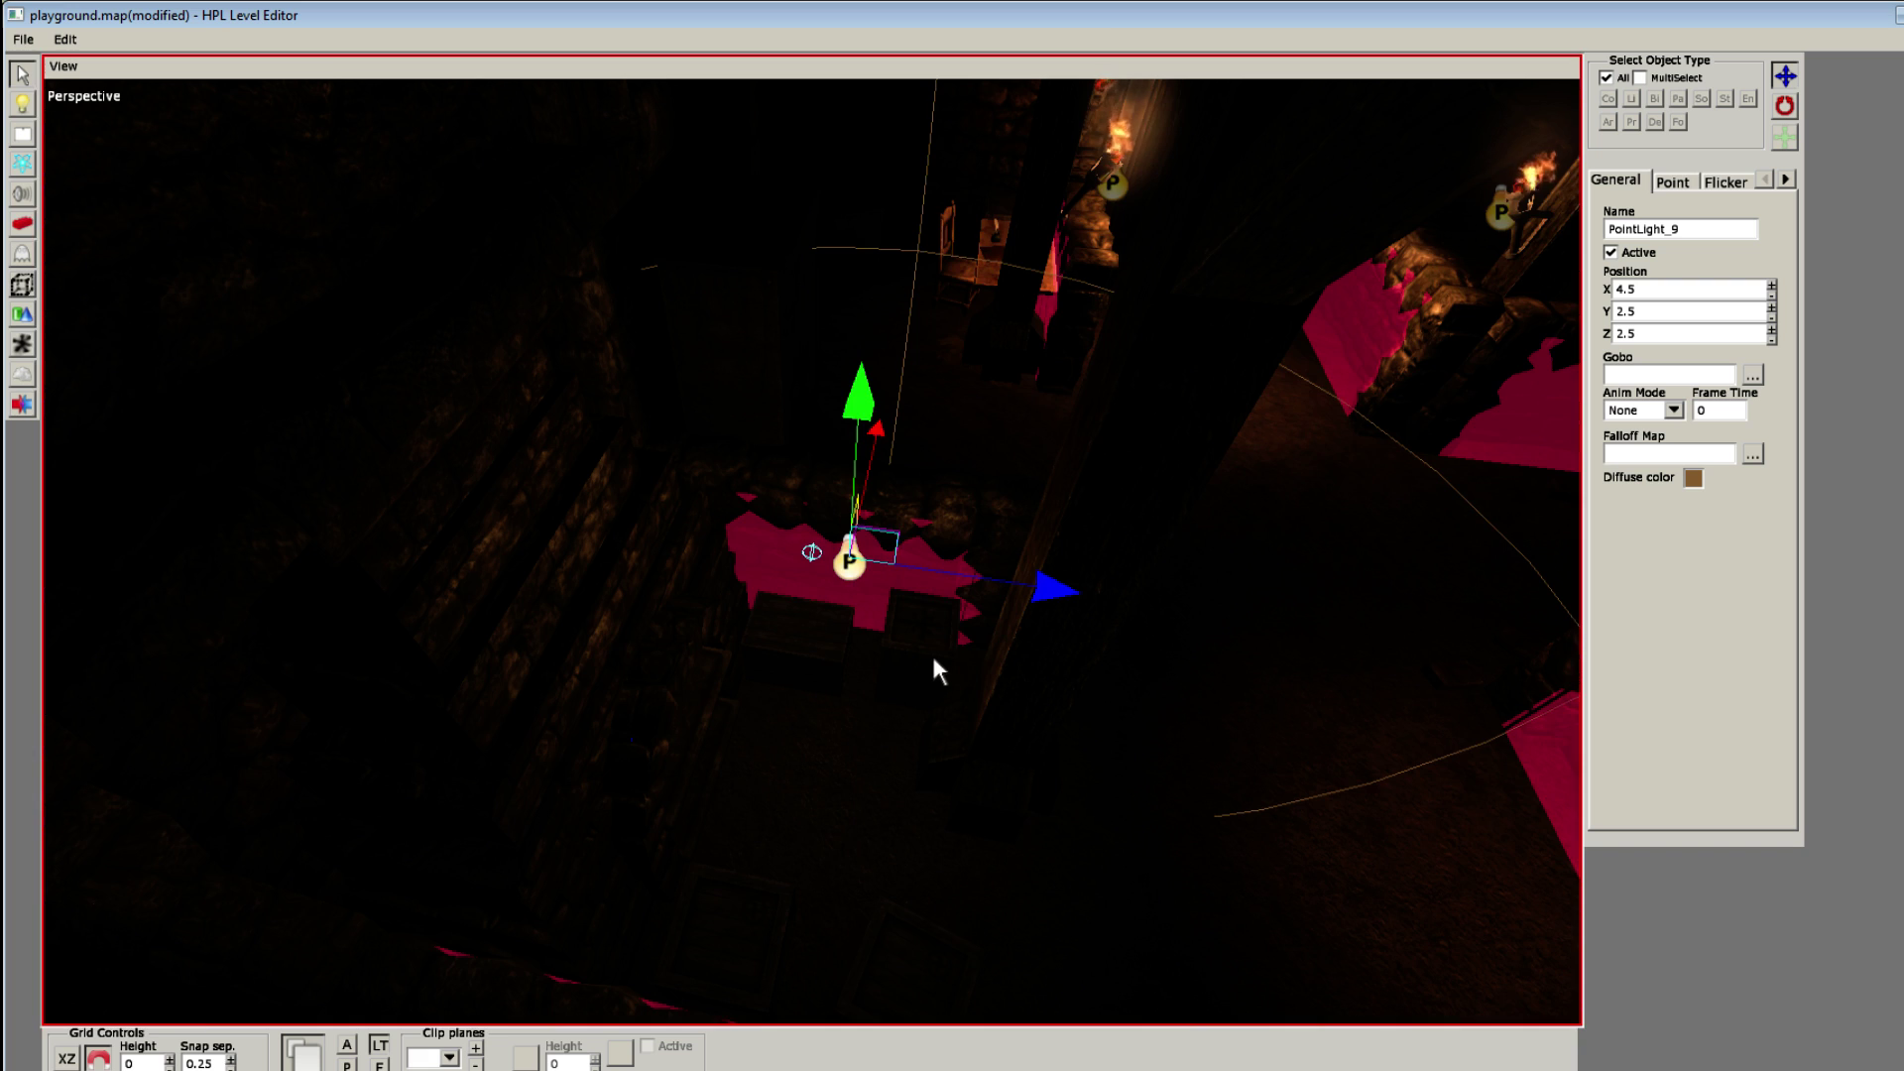
alt+drag(931, 653, 1490, 359)
click(1672, 181)
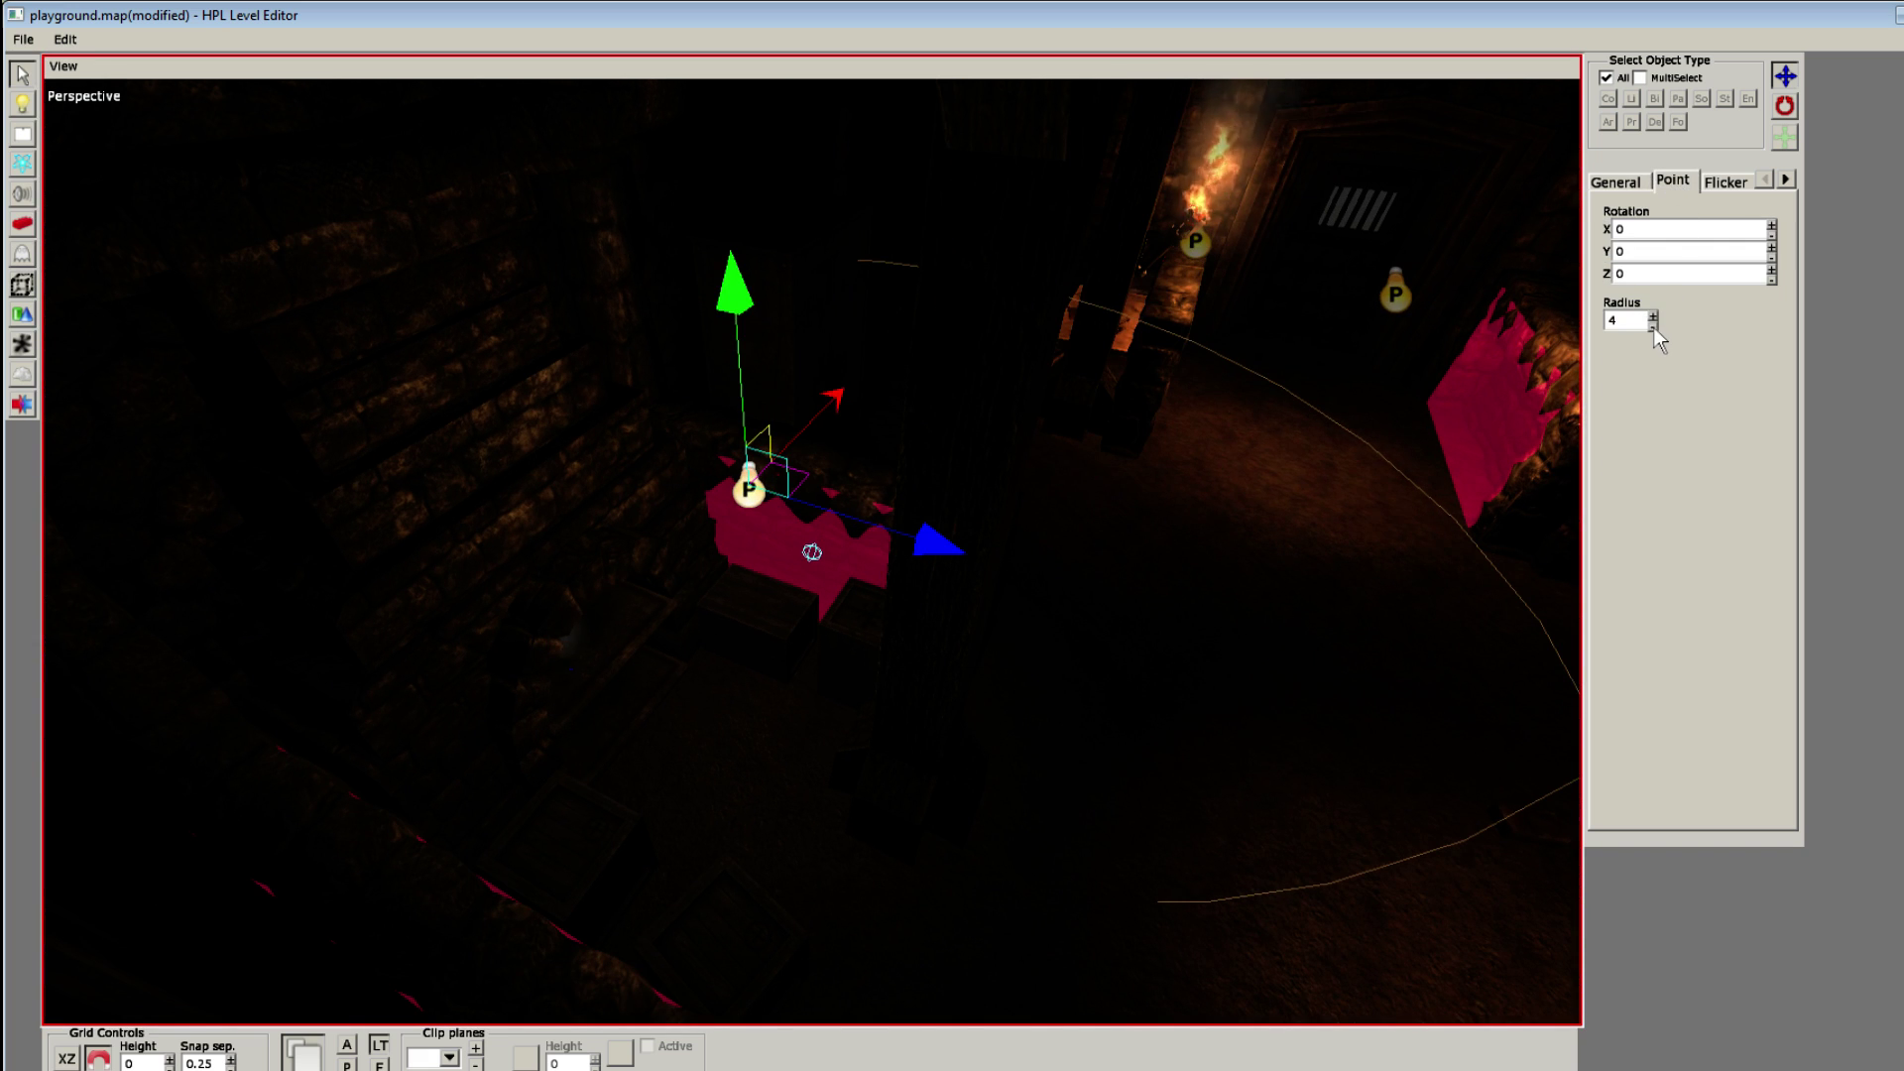
click(1654, 325)
click(1654, 327)
Step: Move the small point light into the fireplace and line it up with the fire
alt+drag(1240, 387, 900, 267)
drag(905, 369, 722, 490)
drag(672, 319, 543, 279)
scroll(686, 487, up, 3)
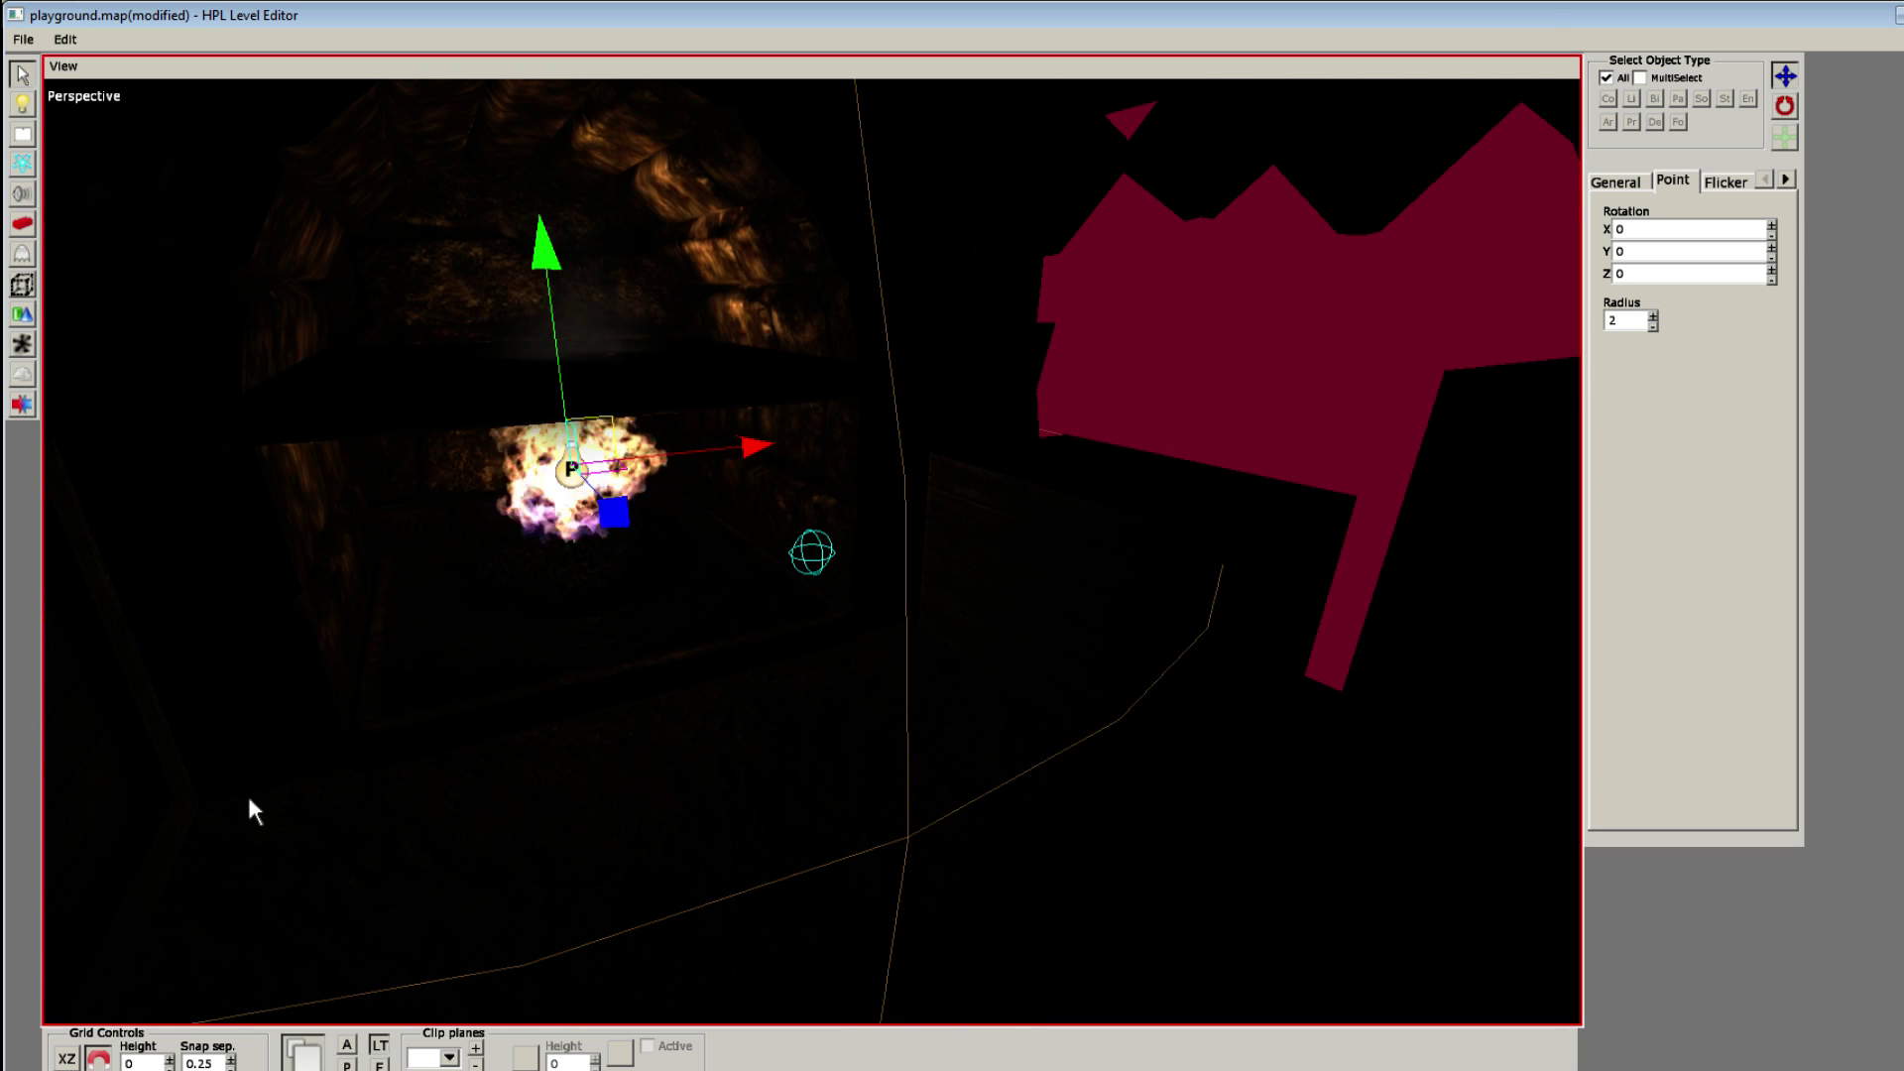
drag(614, 513, 585, 428)
scroll(717, 571, down, 3)
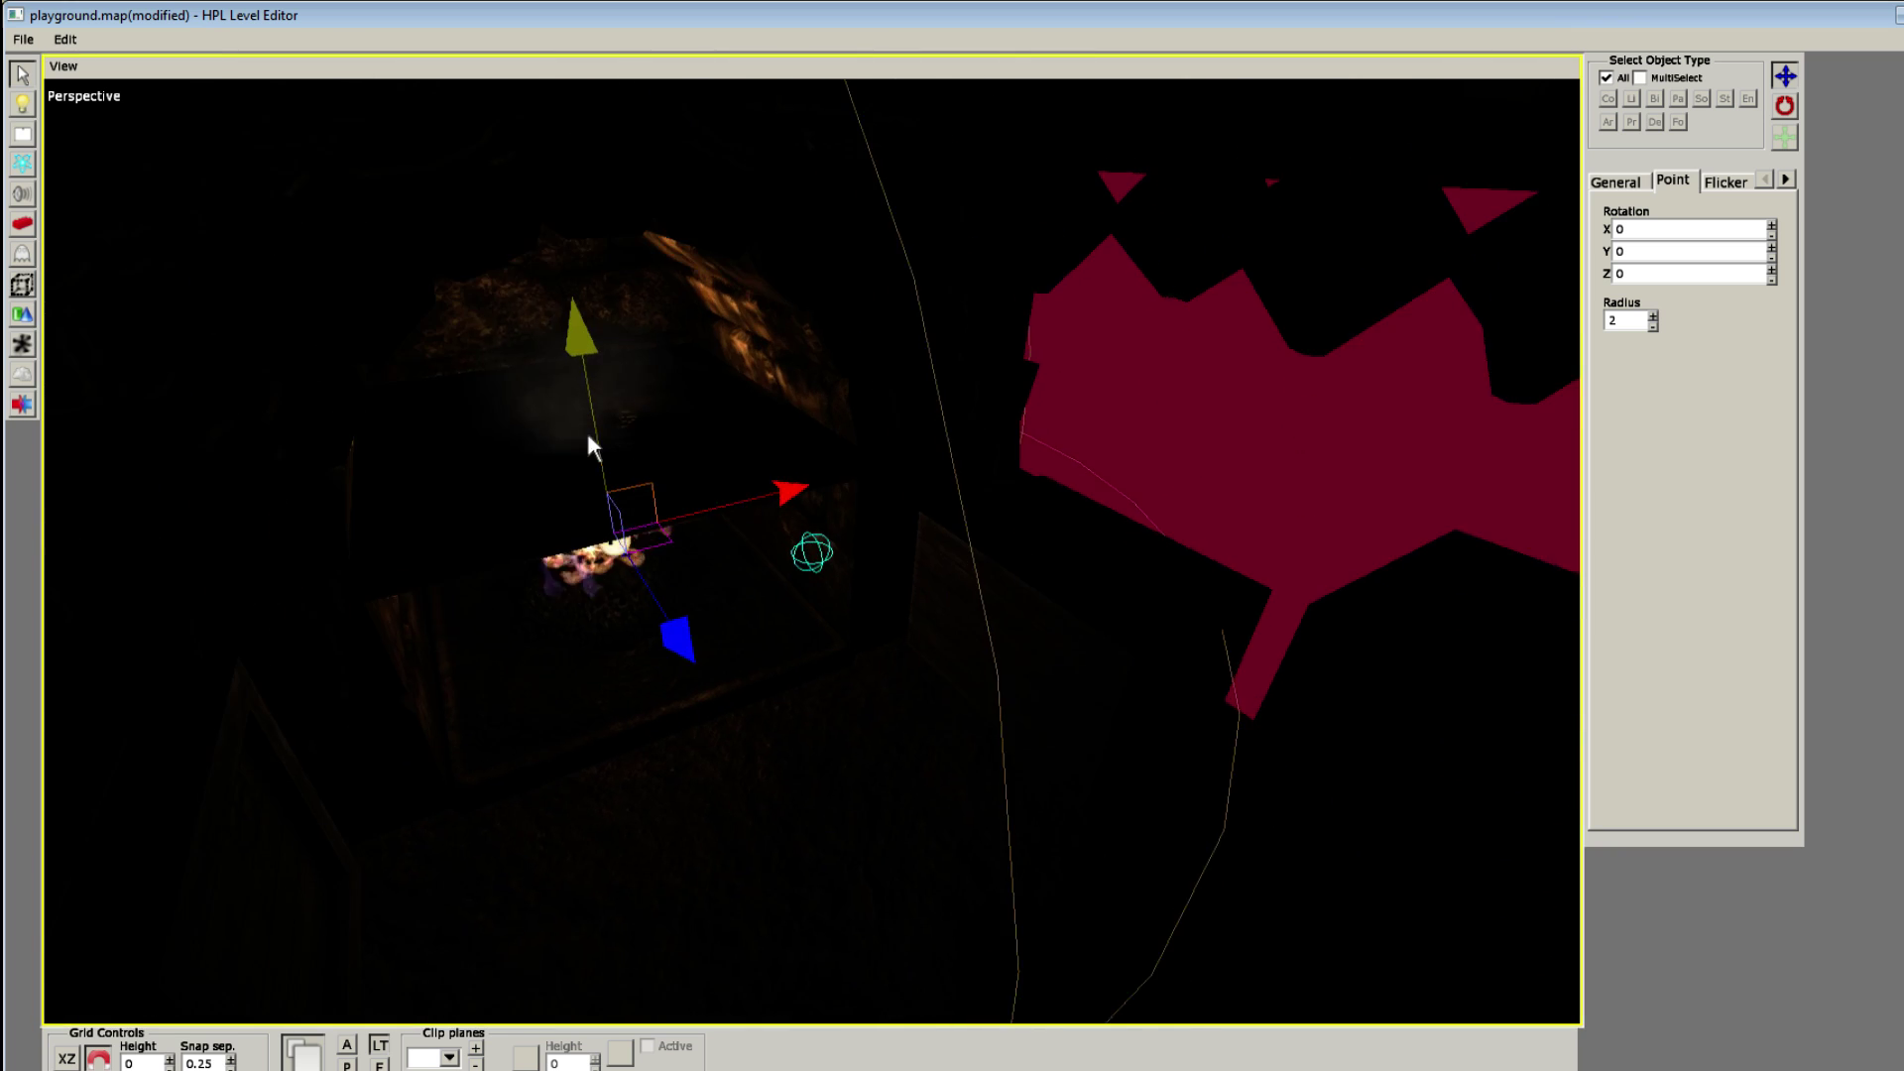
drag(588, 342, 615, 617)
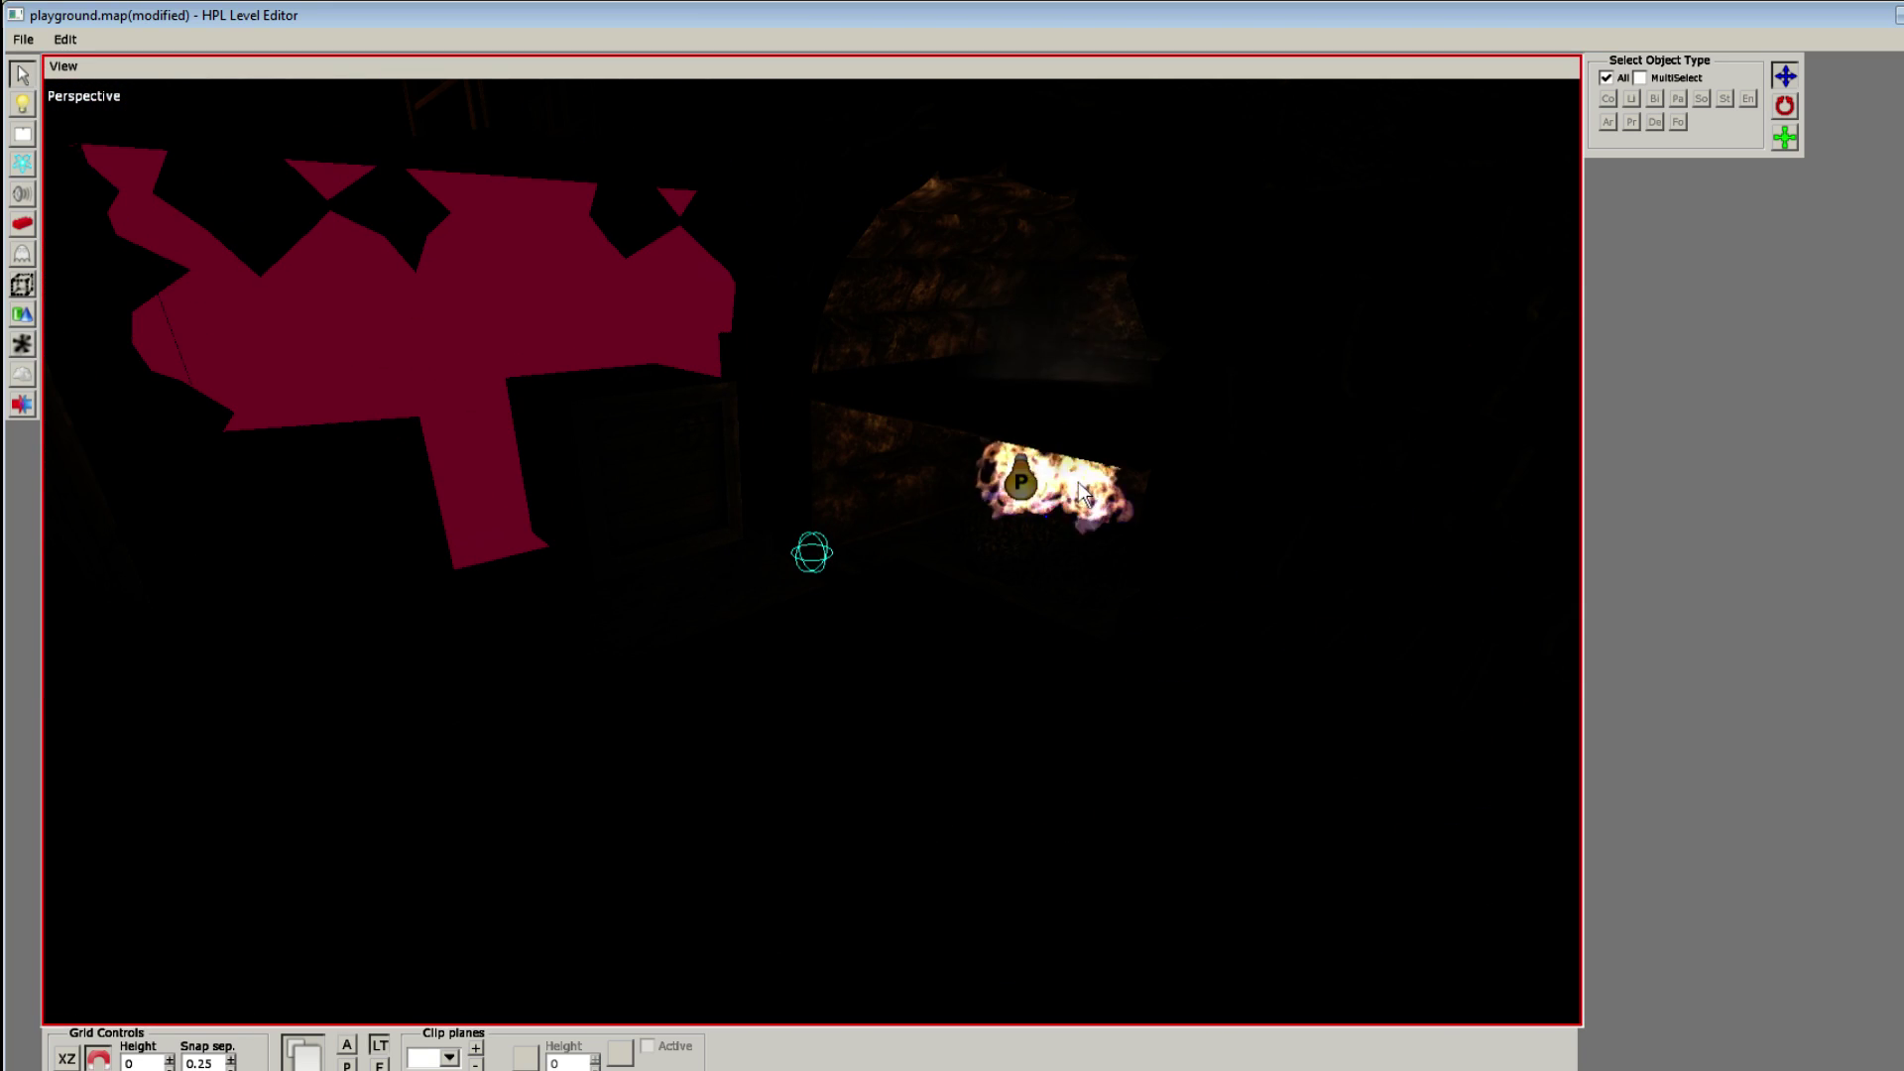
Step: Fine-tune the fireplace light's position in front of the flames and check how it lights the fireplace opening
click(1020, 481)
drag(869, 530, 1020, 575)
click(1216, 705)
click(1218, 695)
scroll(1039, 659, down, 3)
scroll(1021, 570, up, 2)
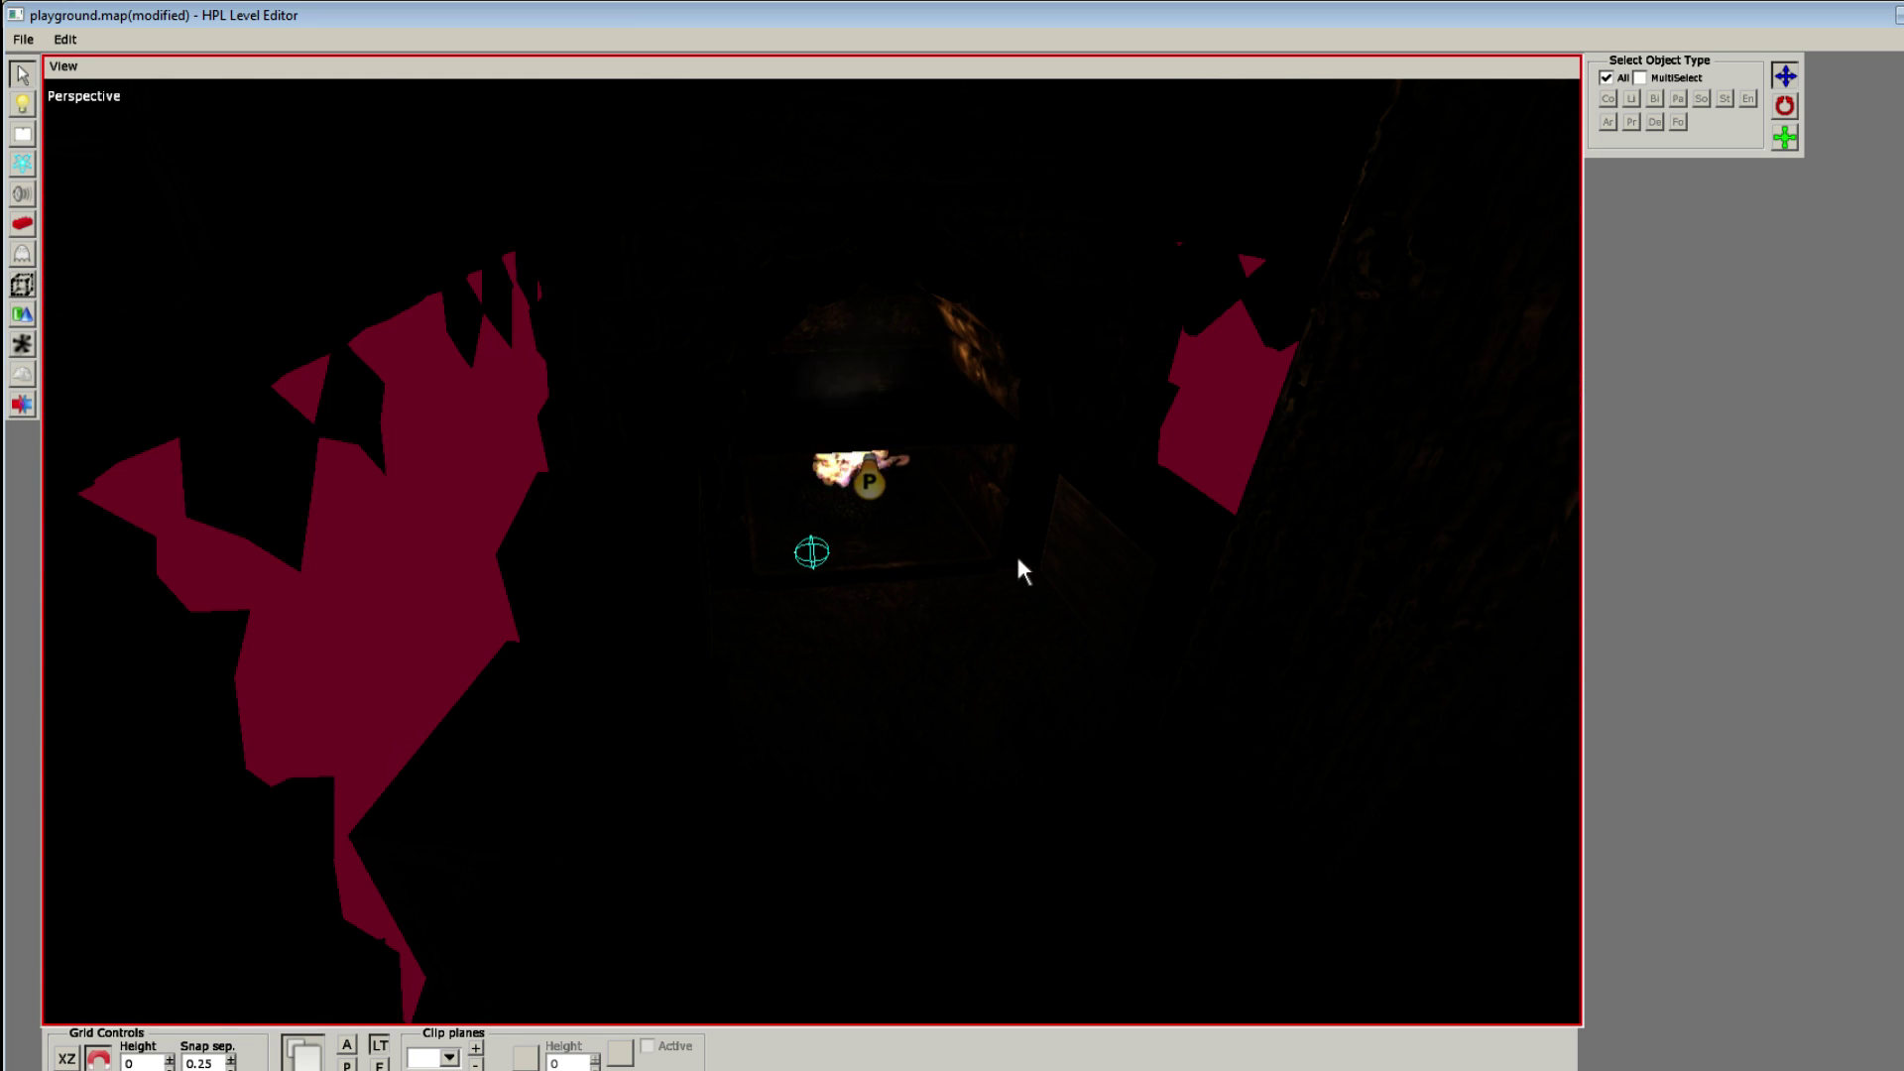
click(870, 501)
click(783, 678)
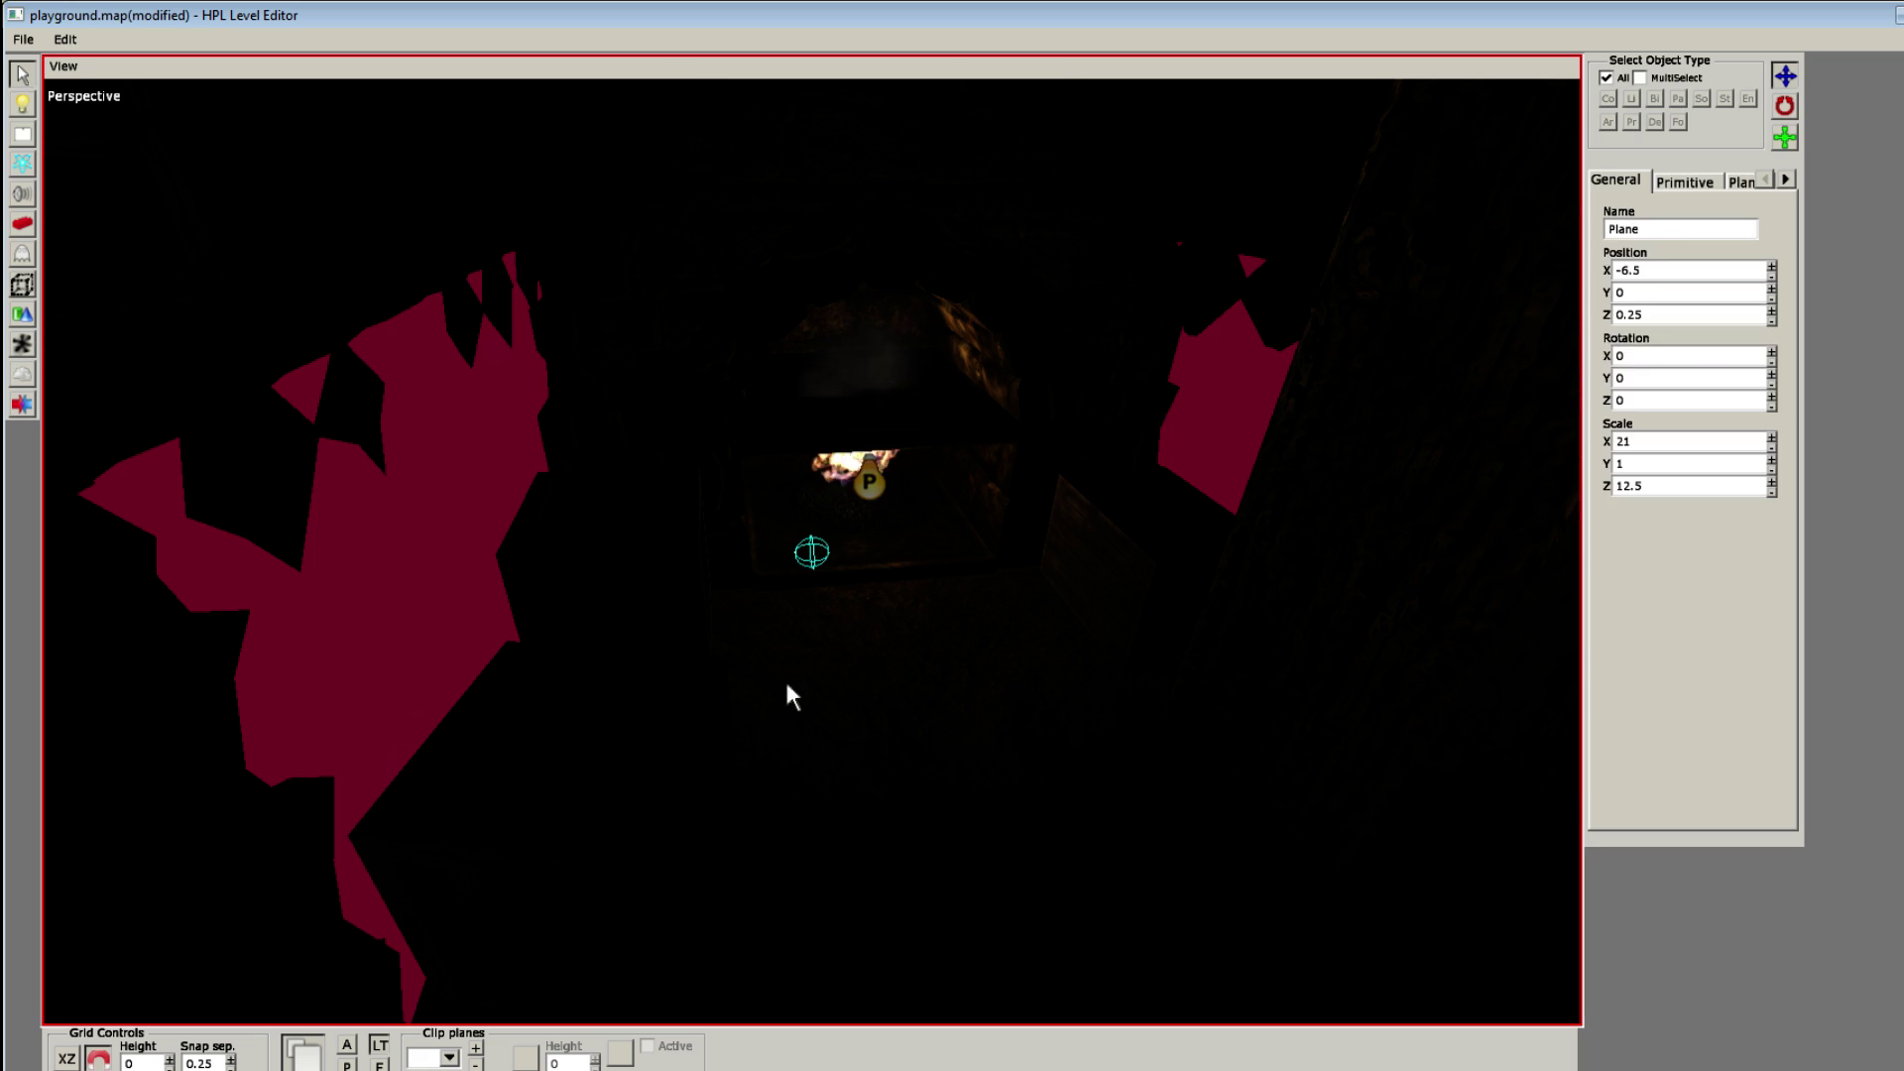
Step: Add a SpotLight in front of the fireplace and raise it to Y 1
key(2)
click(1698, 97)
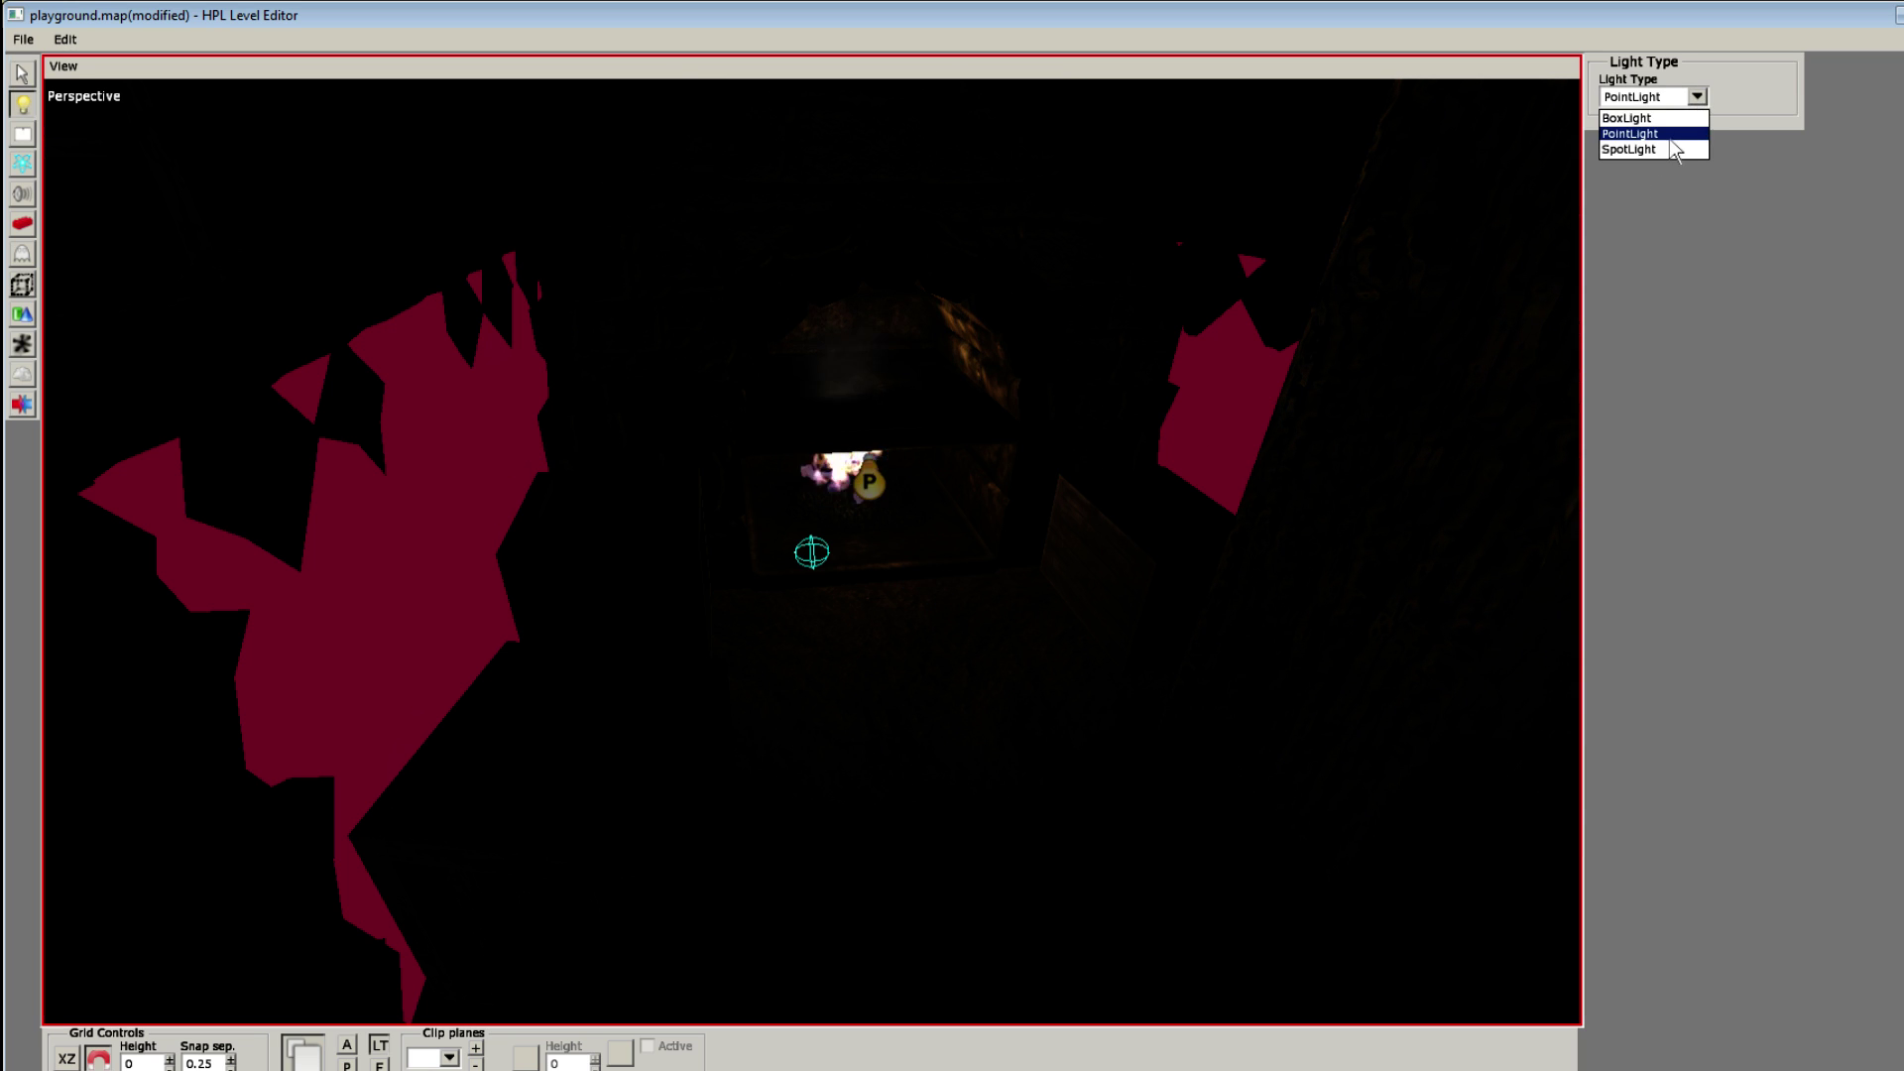
click(1676, 133)
click(895, 625)
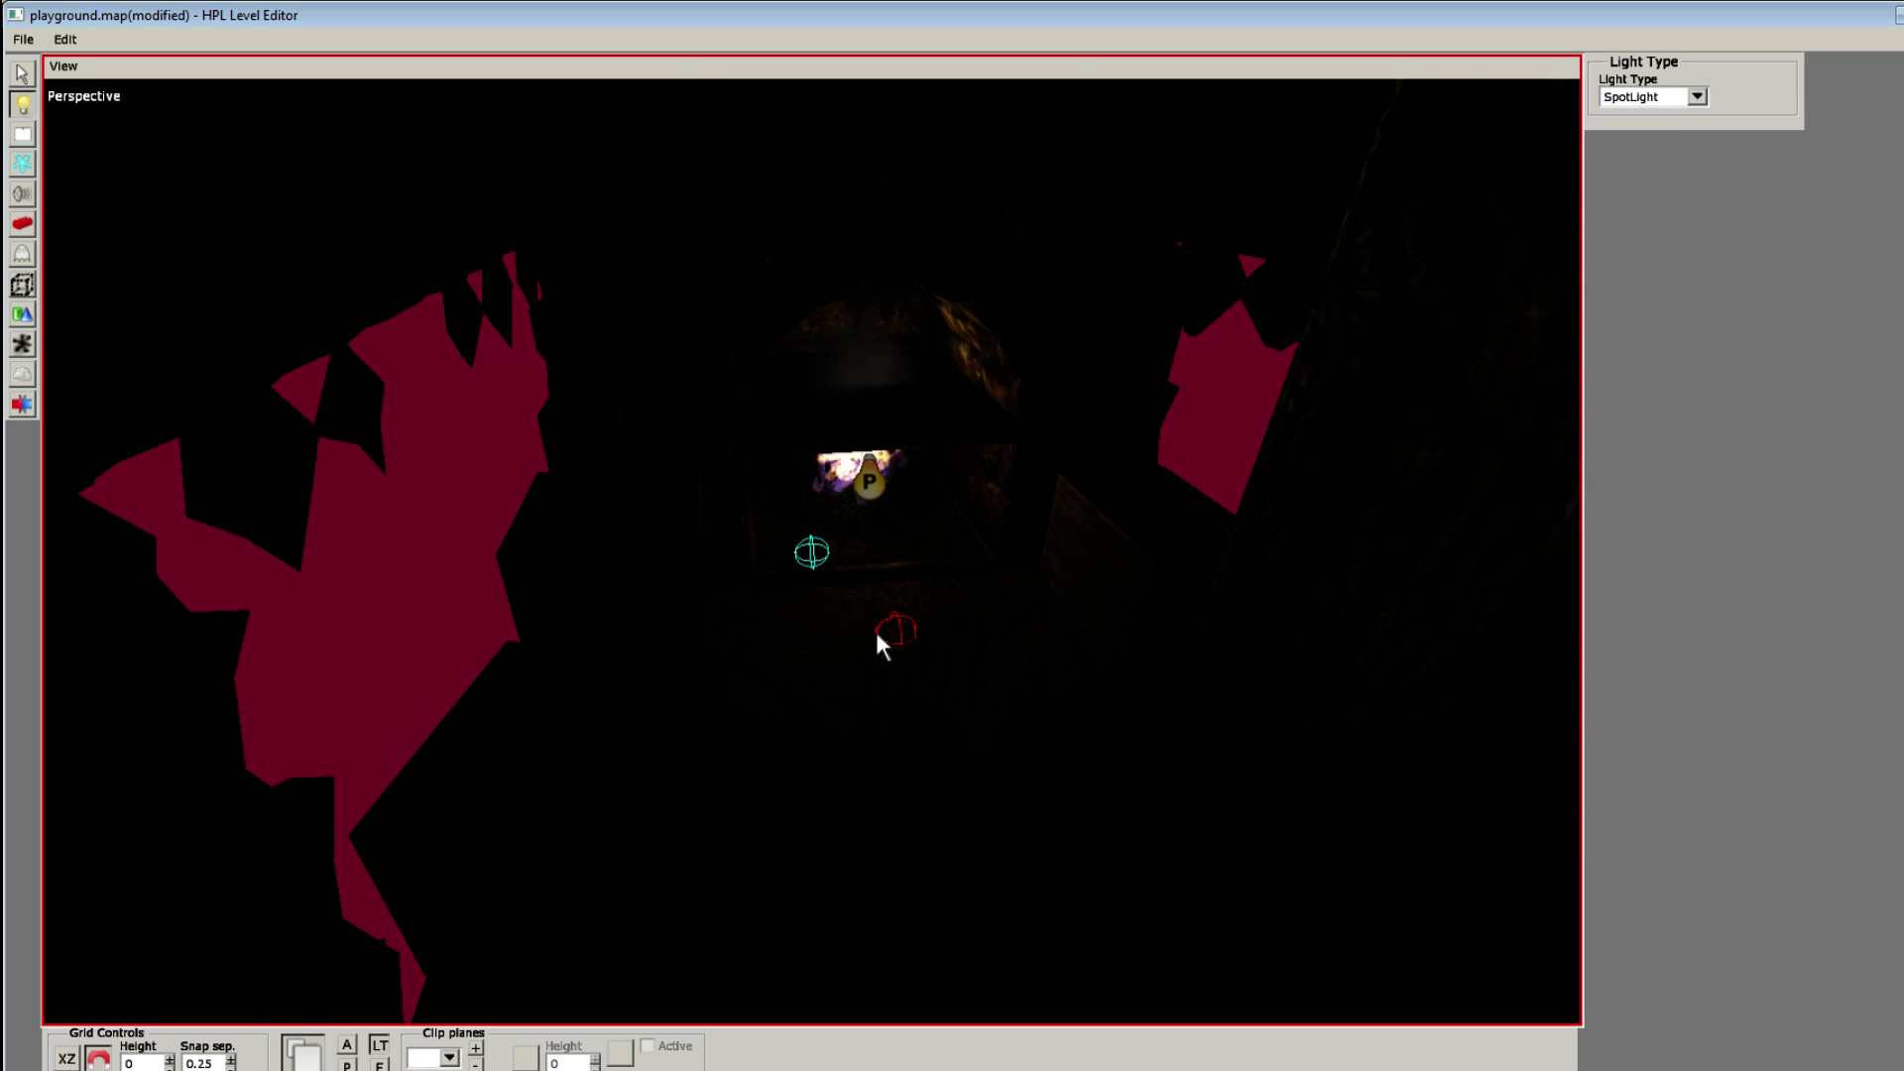
key(s)
click(896, 622)
drag(906, 486, 937, 319)
Step: Rotate the spotlight to face out of the fireplace into the room and move it back to Z 1.5
key(w)
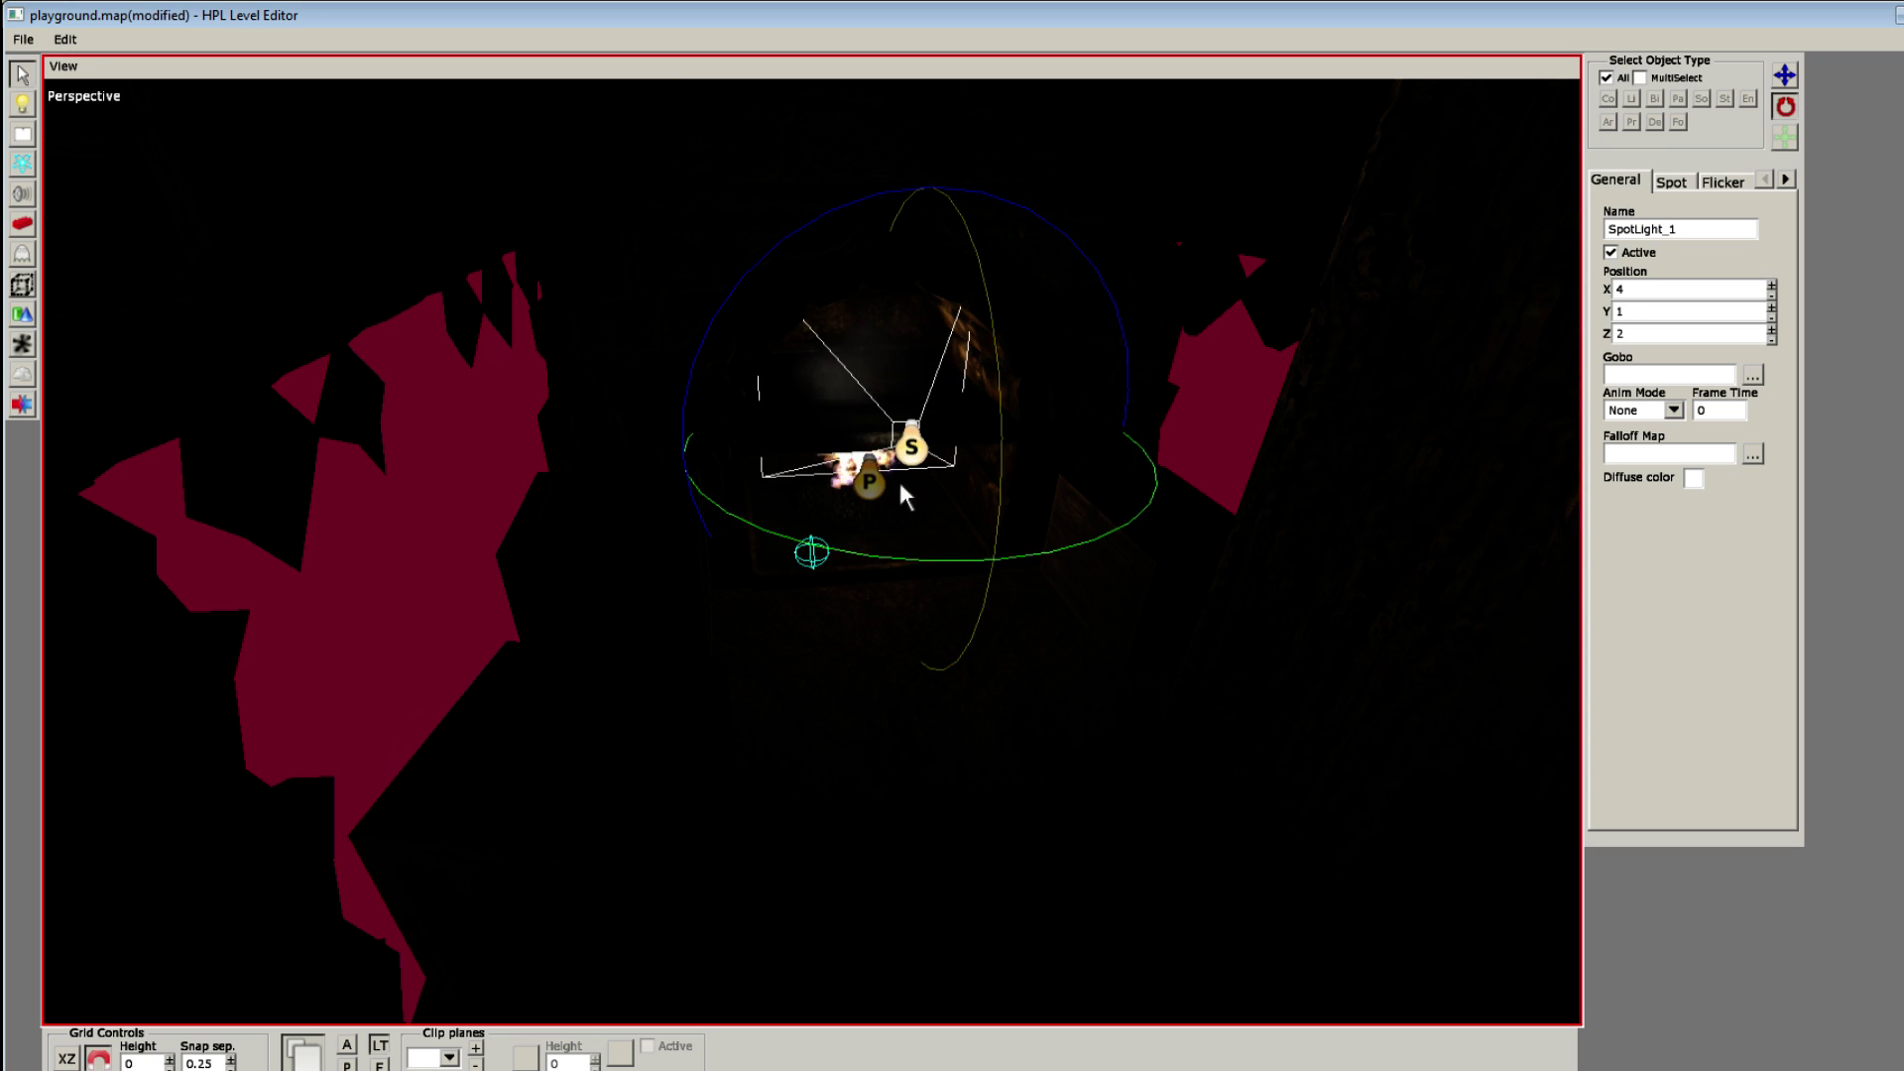
drag(899, 556, 1226, 490)
alt+middle_drag(1230, 492, 799, 595)
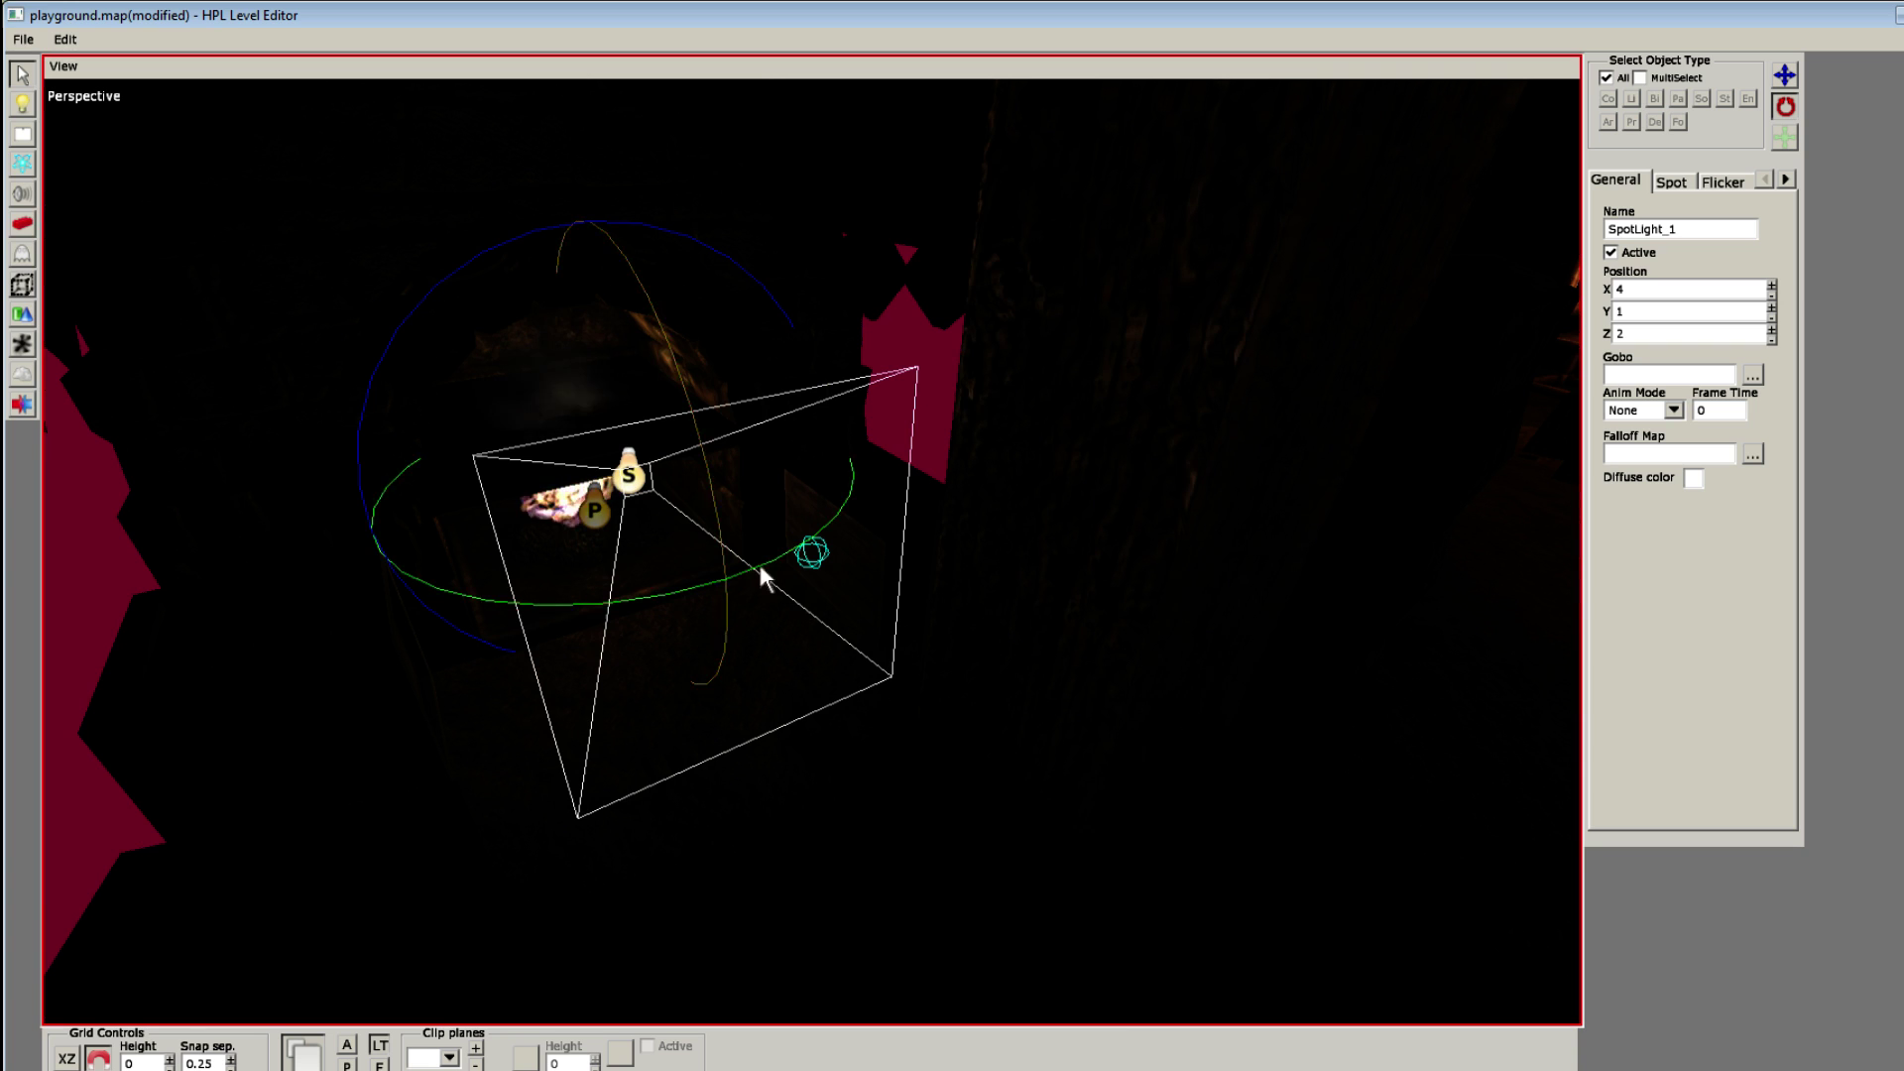
alt+middle_drag(760, 561, 784, 590)
scroll(920, 502, up, 2)
scroll(824, 569, down, 1)
key(q)
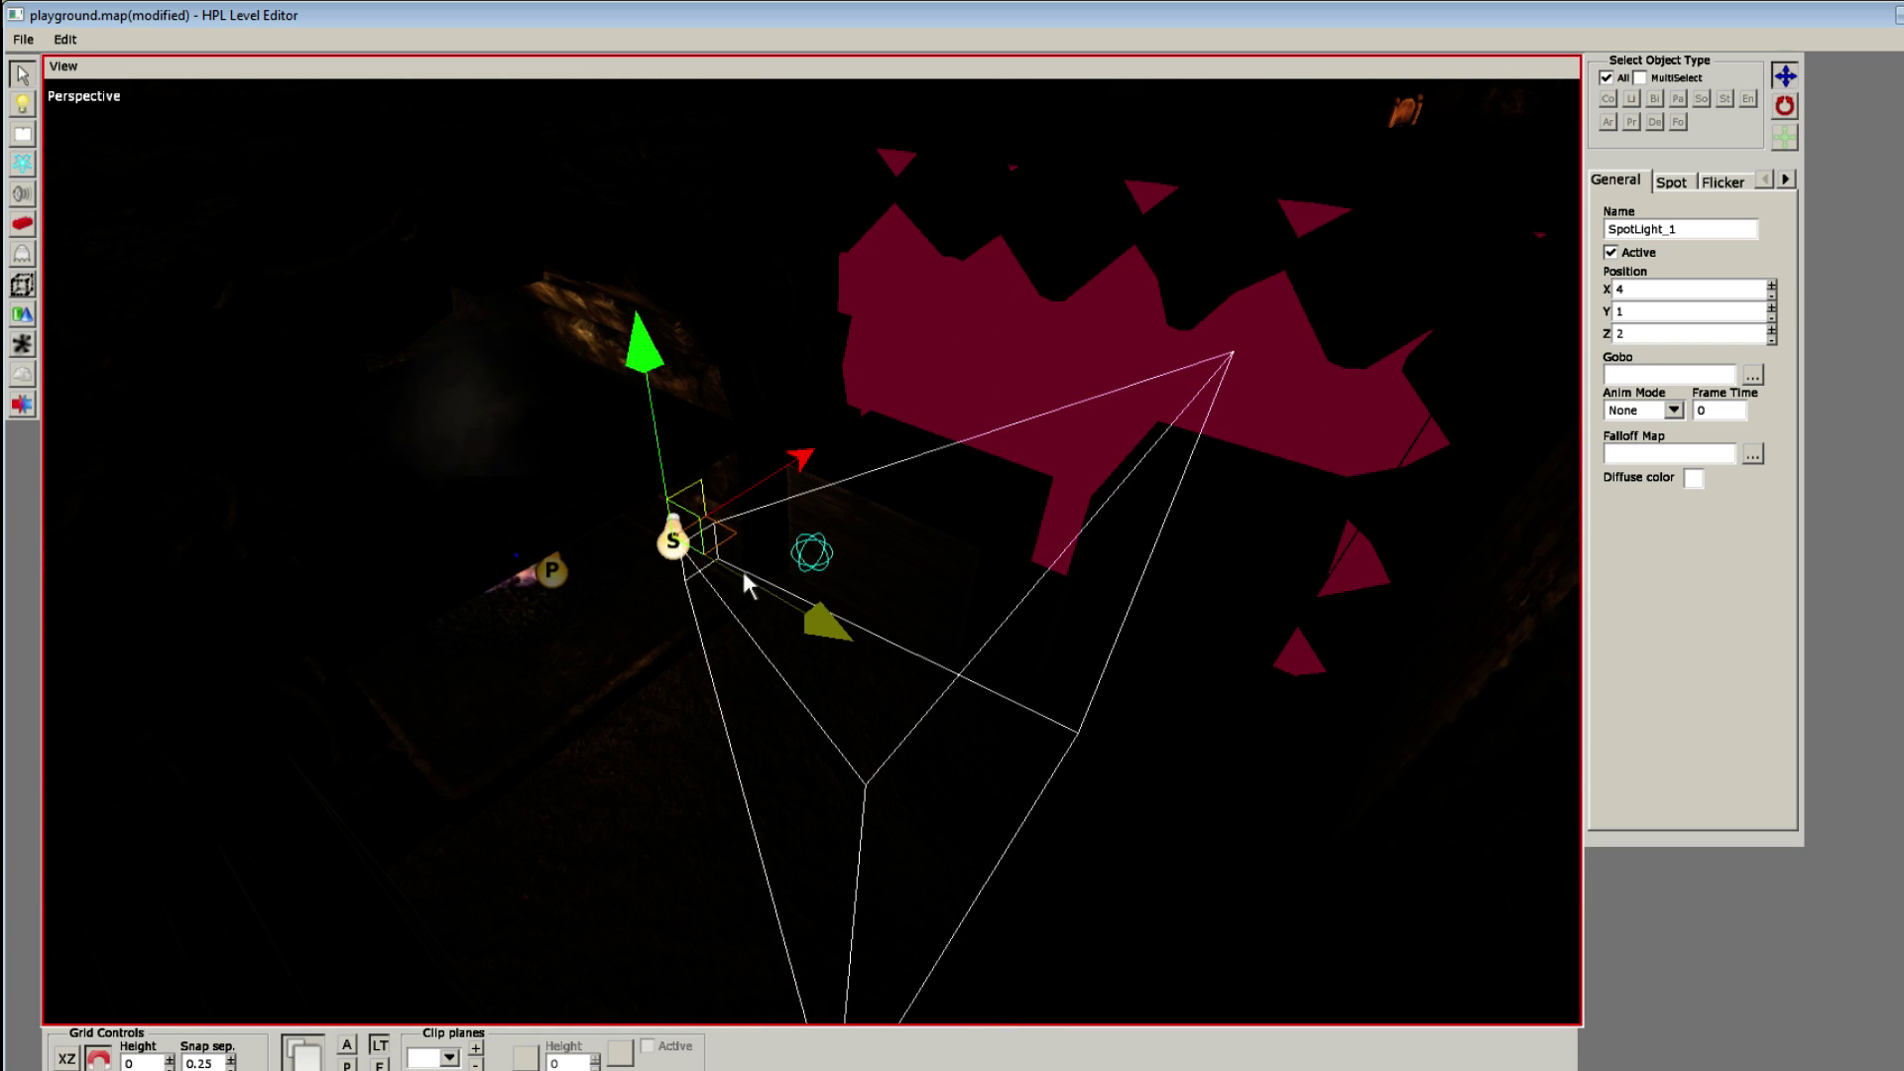
drag(741, 565, 629, 580)
mouse_move(629, 580)
alt+middle_down()
mouse_move(506, 521)
mouse_move(450, 563)
mouse_move(609, 551)
alt+middle_up()
Step: Set the spotlight's radius to 6, try it with cast shadows on, and inspect the floor in front of the fireplace
click(1671, 182)
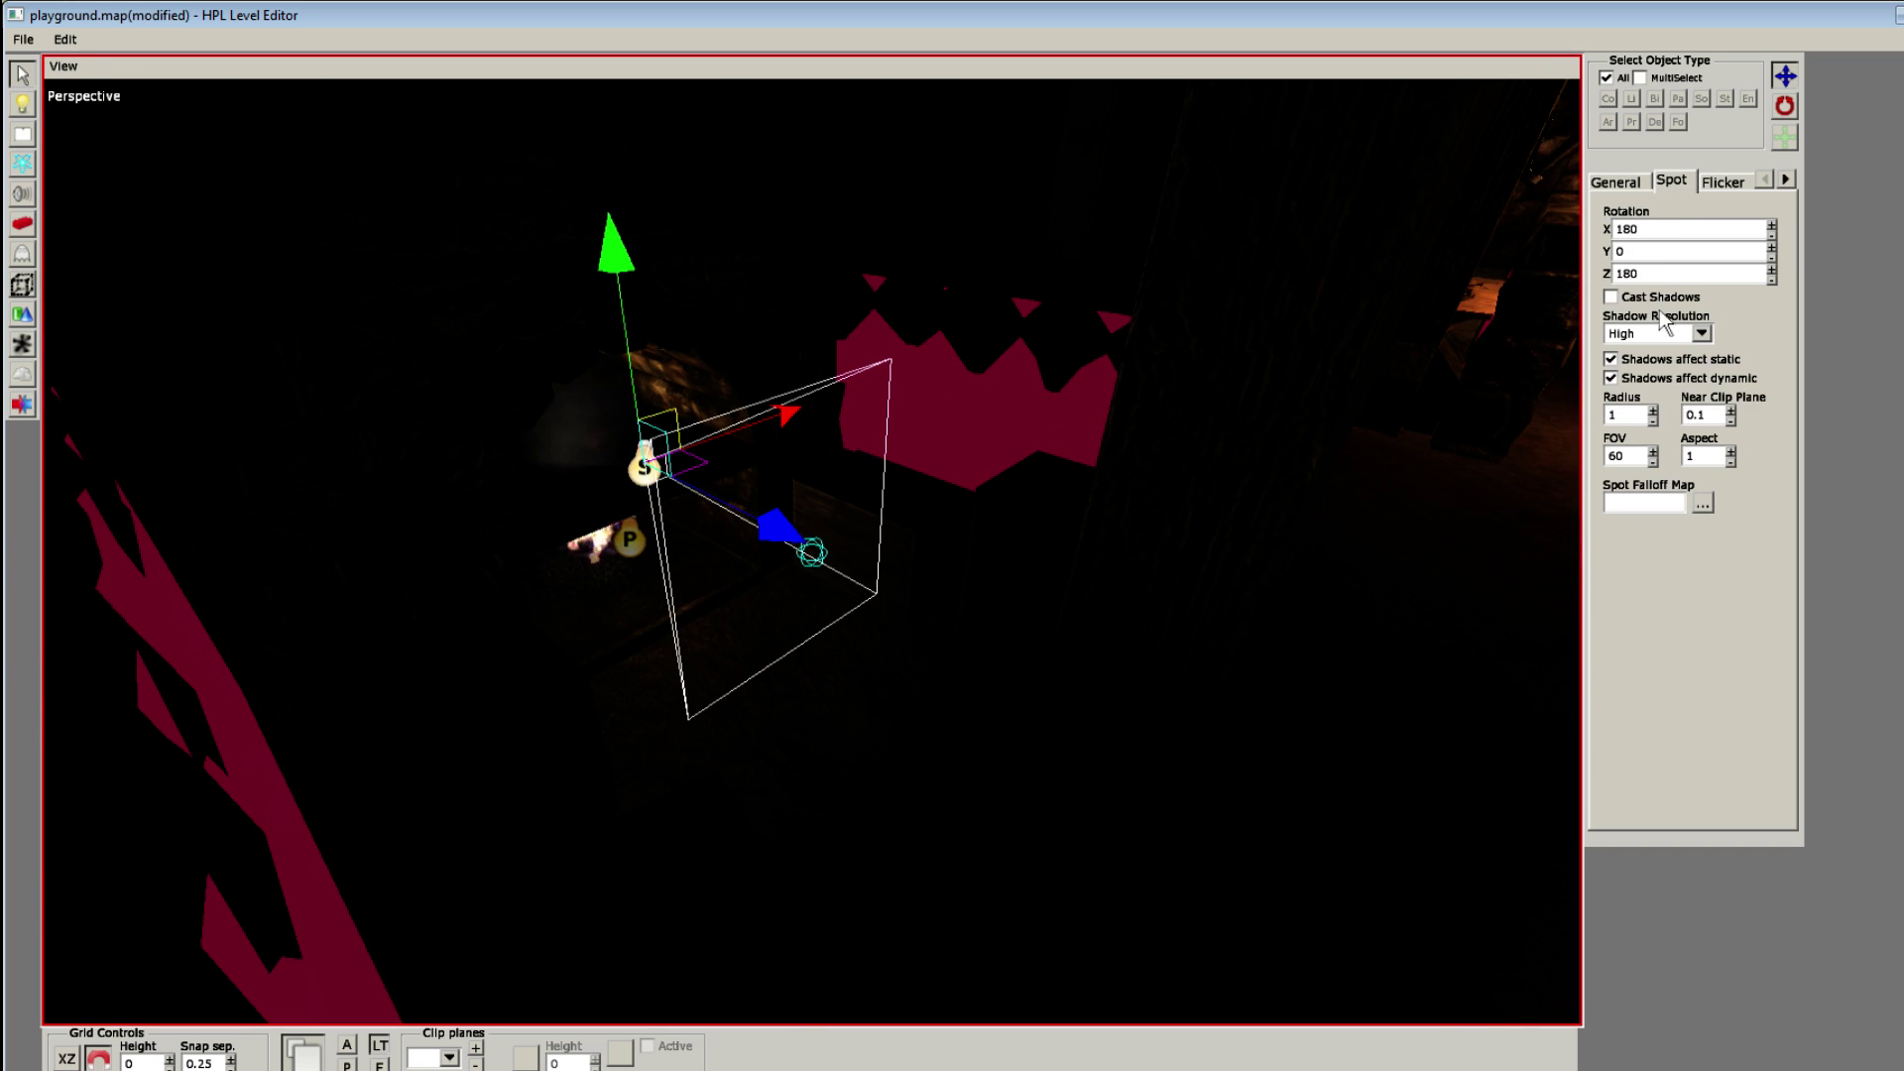
click(1652, 411)
click(1652, 412)
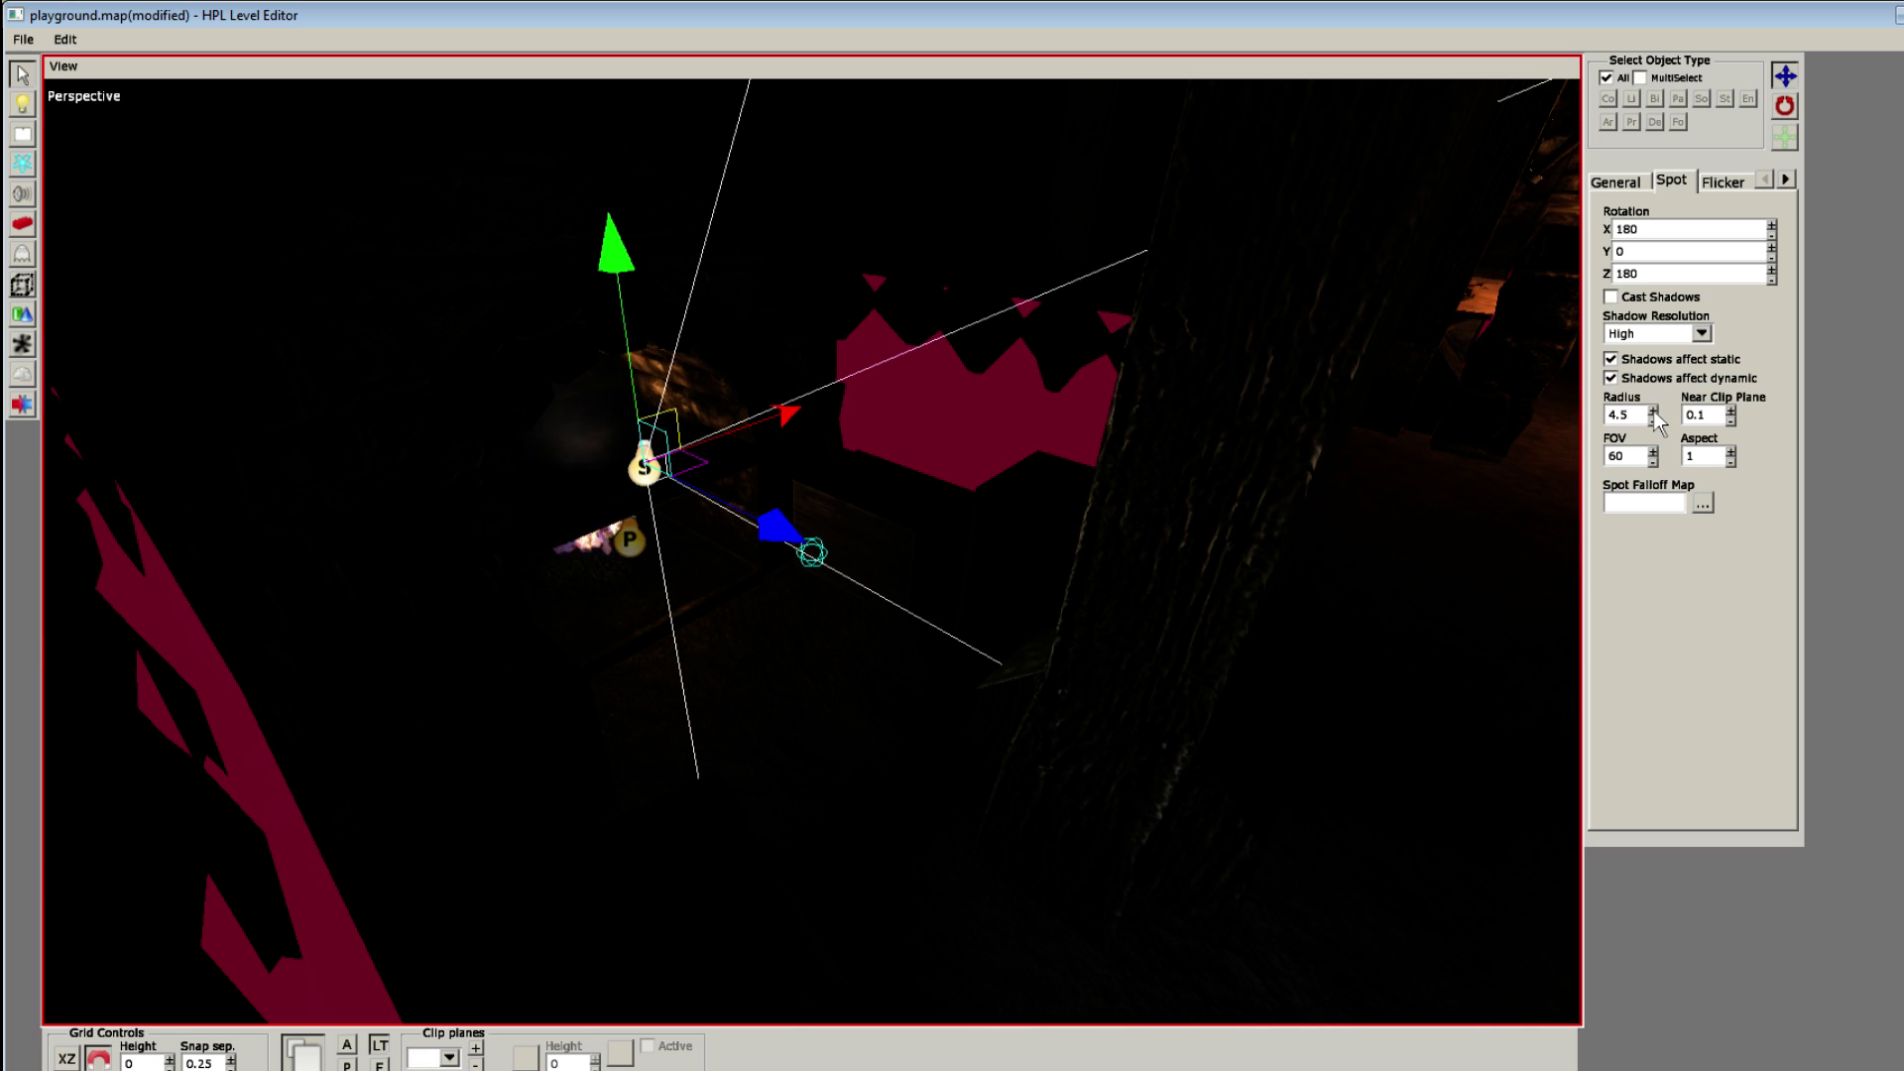
click(1653, 412)
alt+middle_drag(1389, 476, 798, 562)
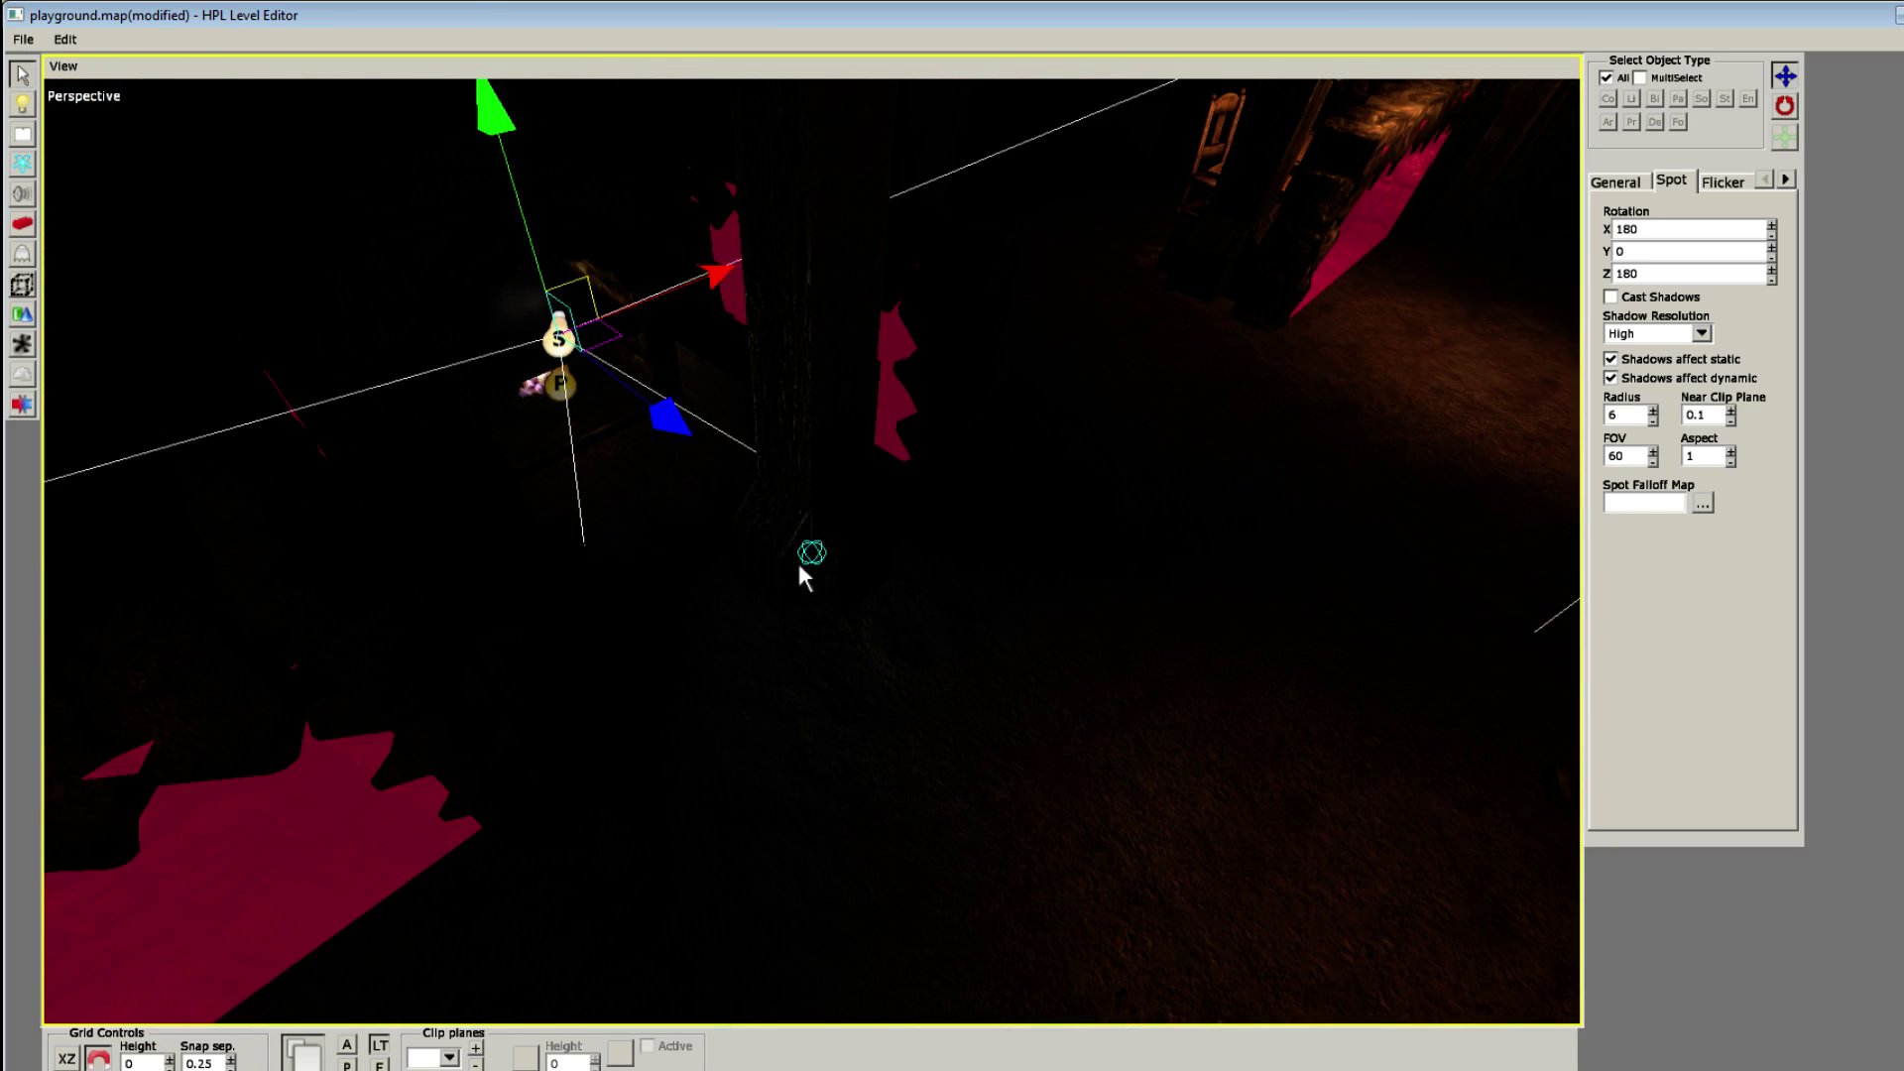
click(1612, 297)
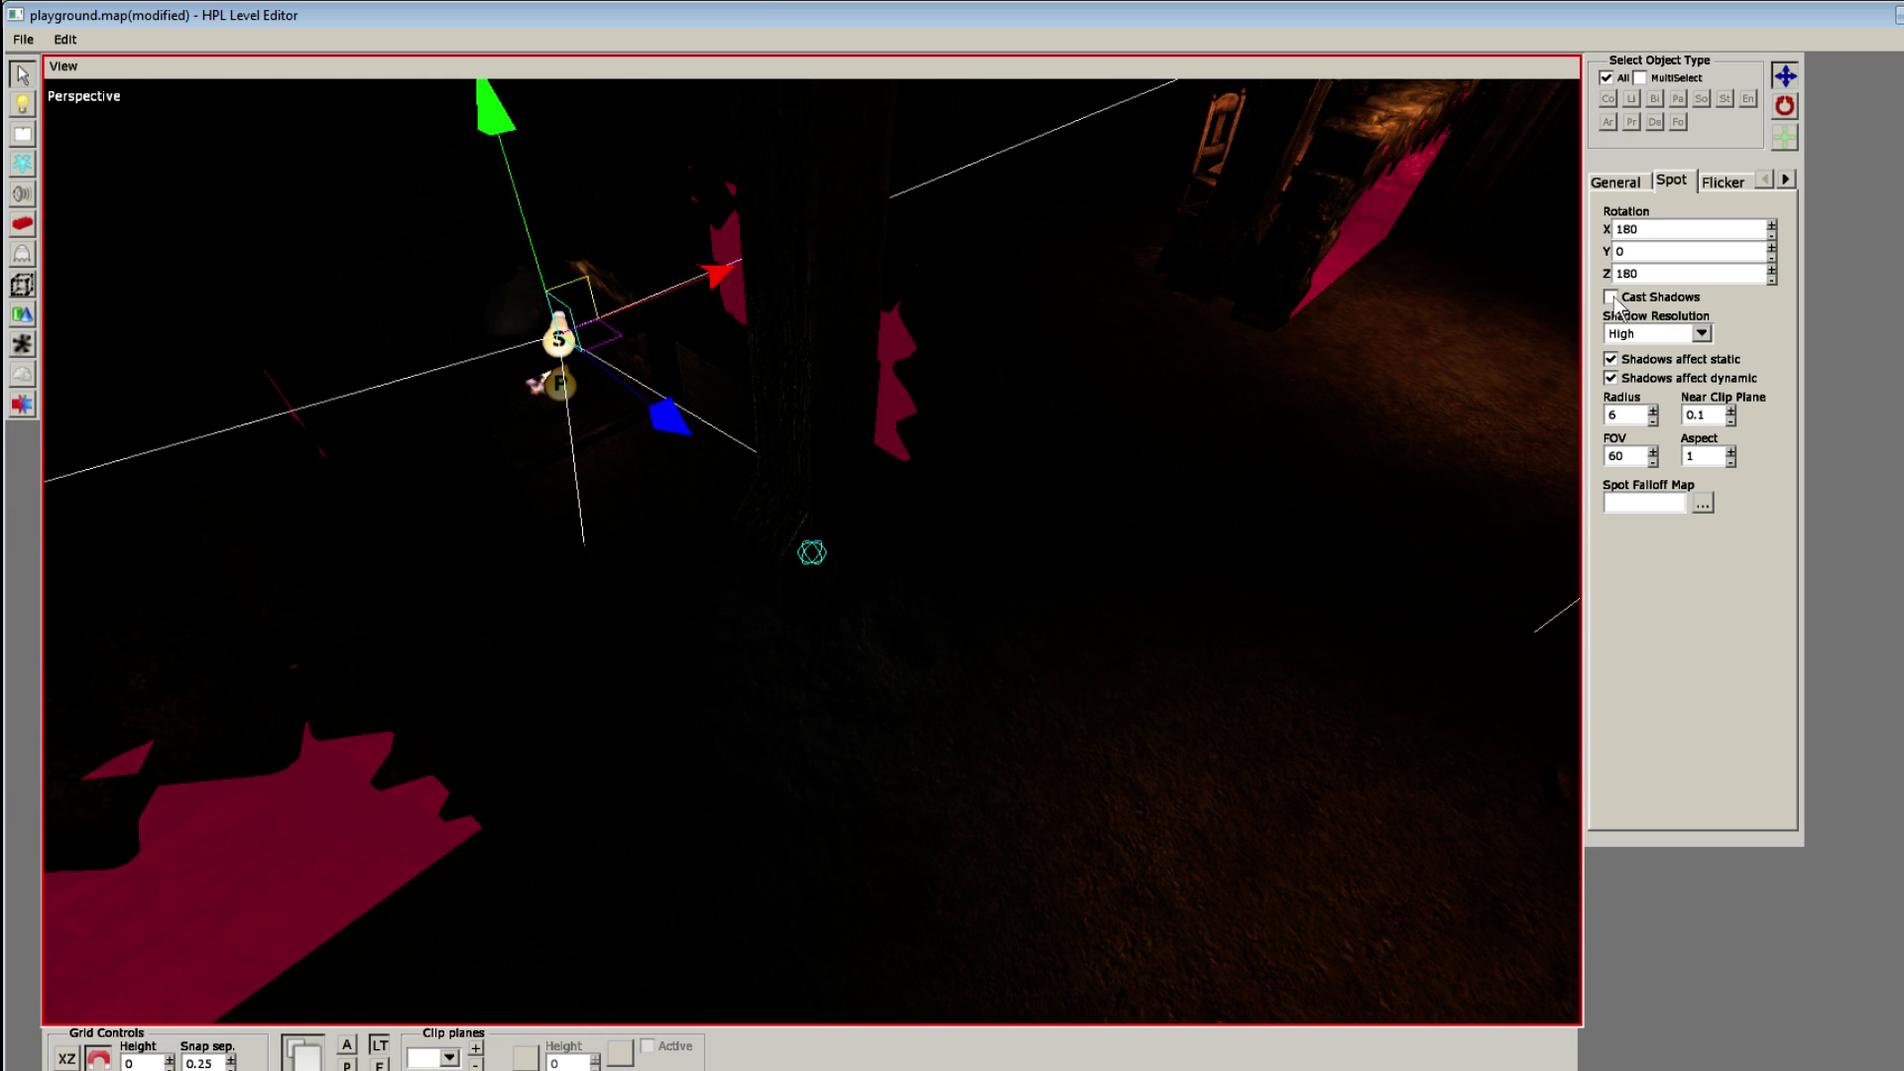
alt+middle_drag(1280, 382, 1063, 401)
scroll(724, 506, up, 1)
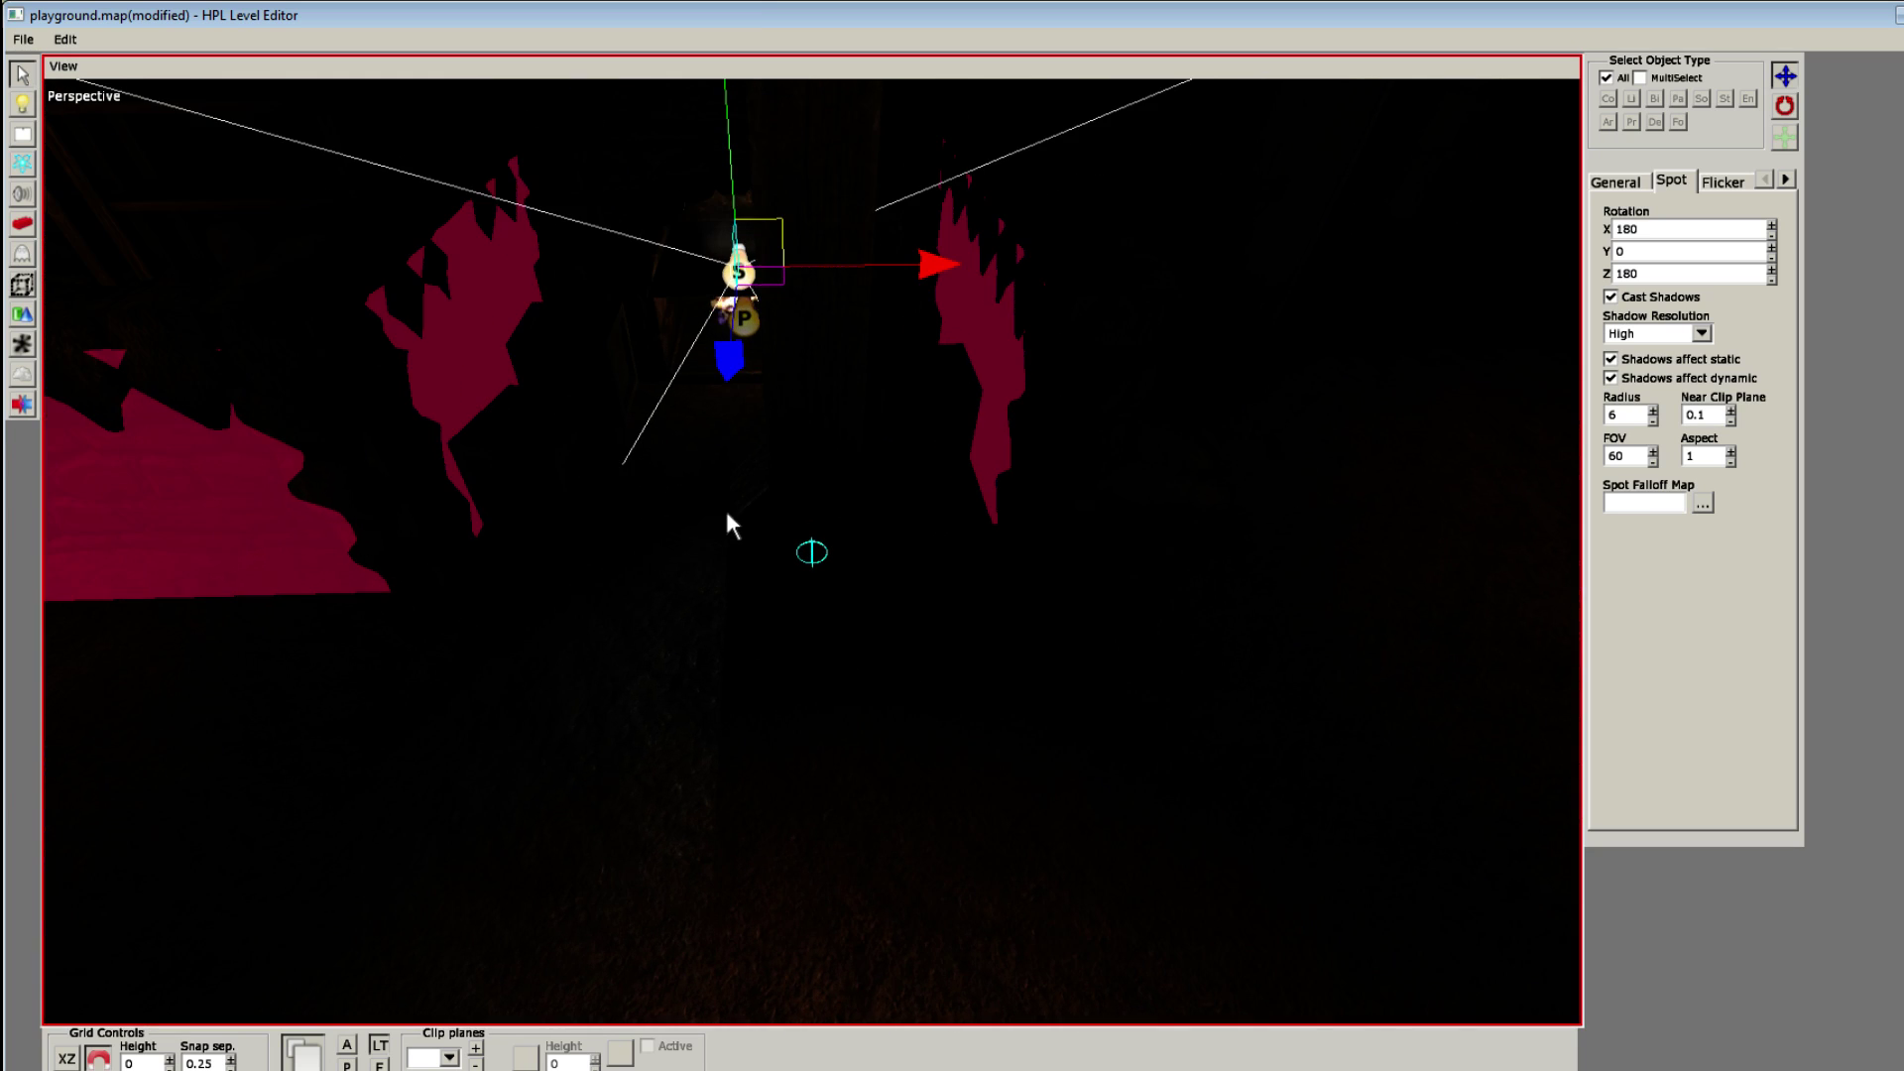
alt+drag(724, 505, 906, 558)
scroll(906, 557, up, 1)
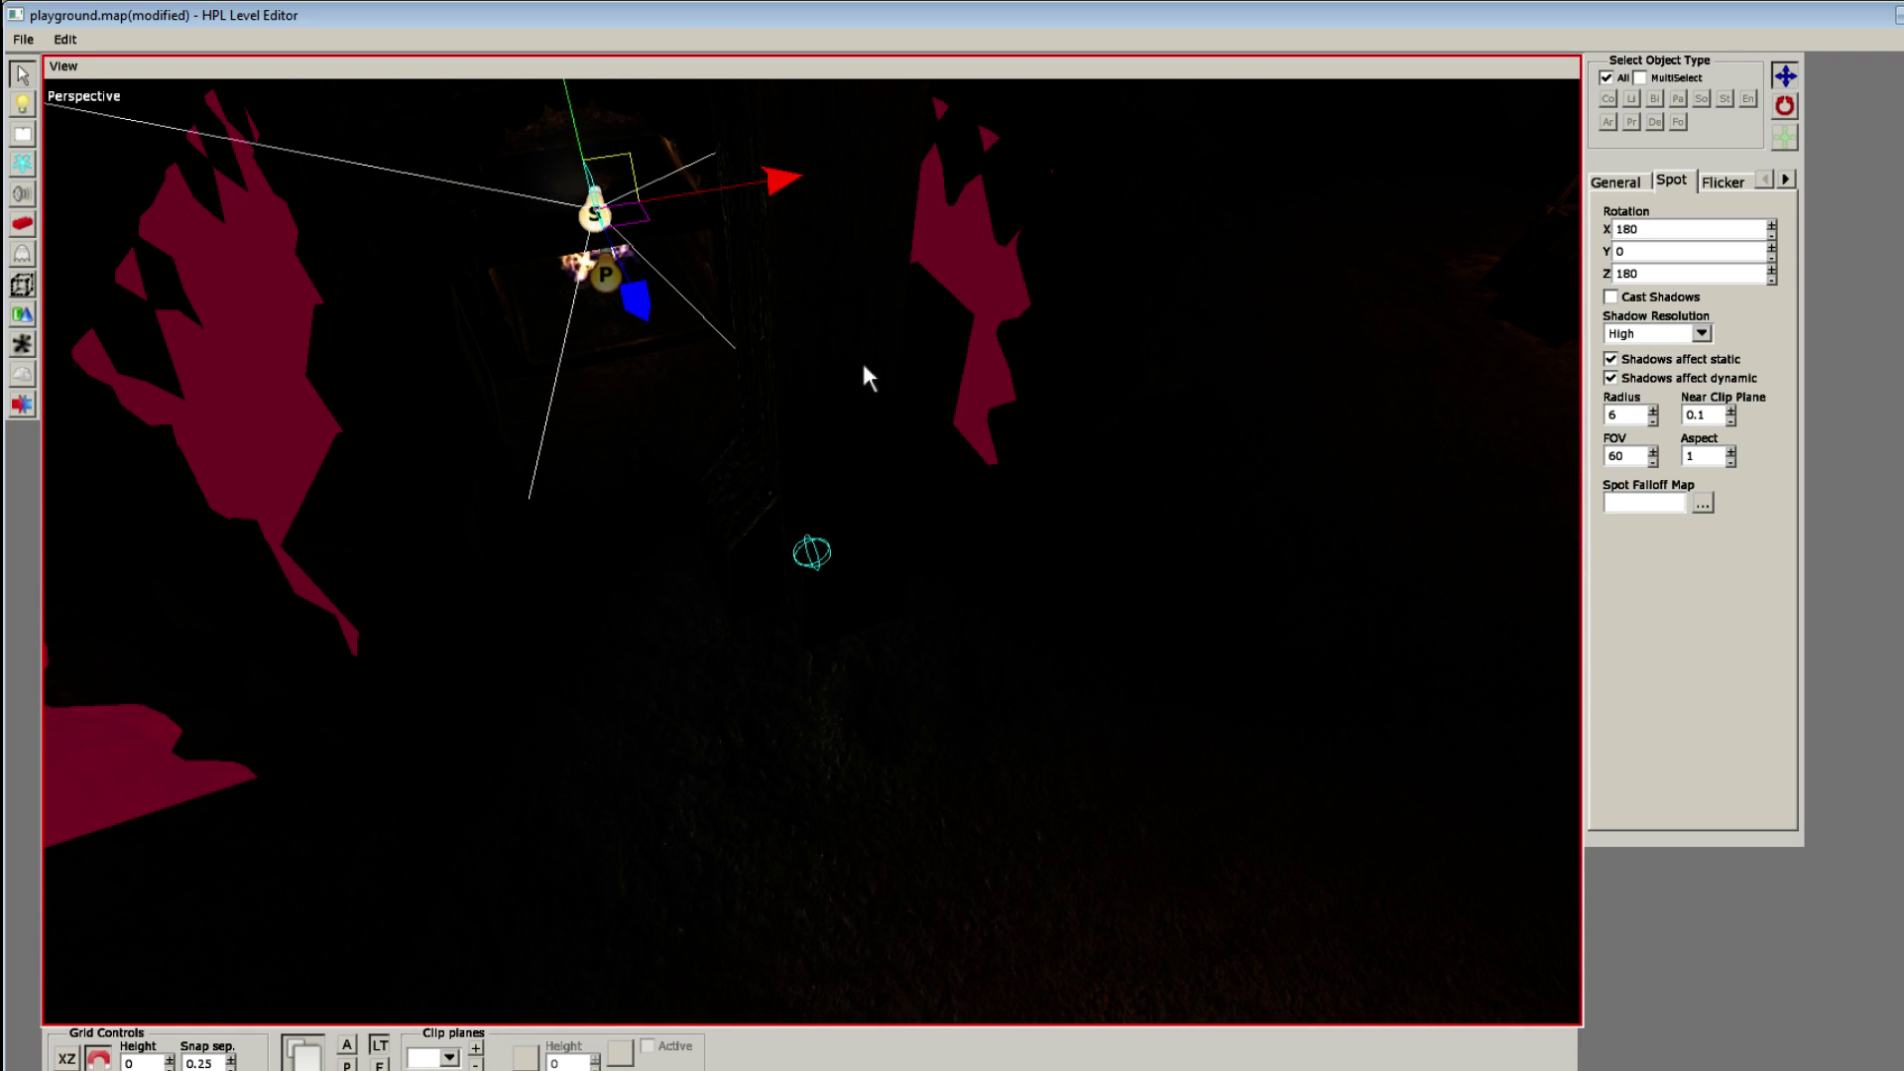
Step: Turn on ambient lighting in the viewport and reselect the spotlight in front of the fireplace
click(610, 243)
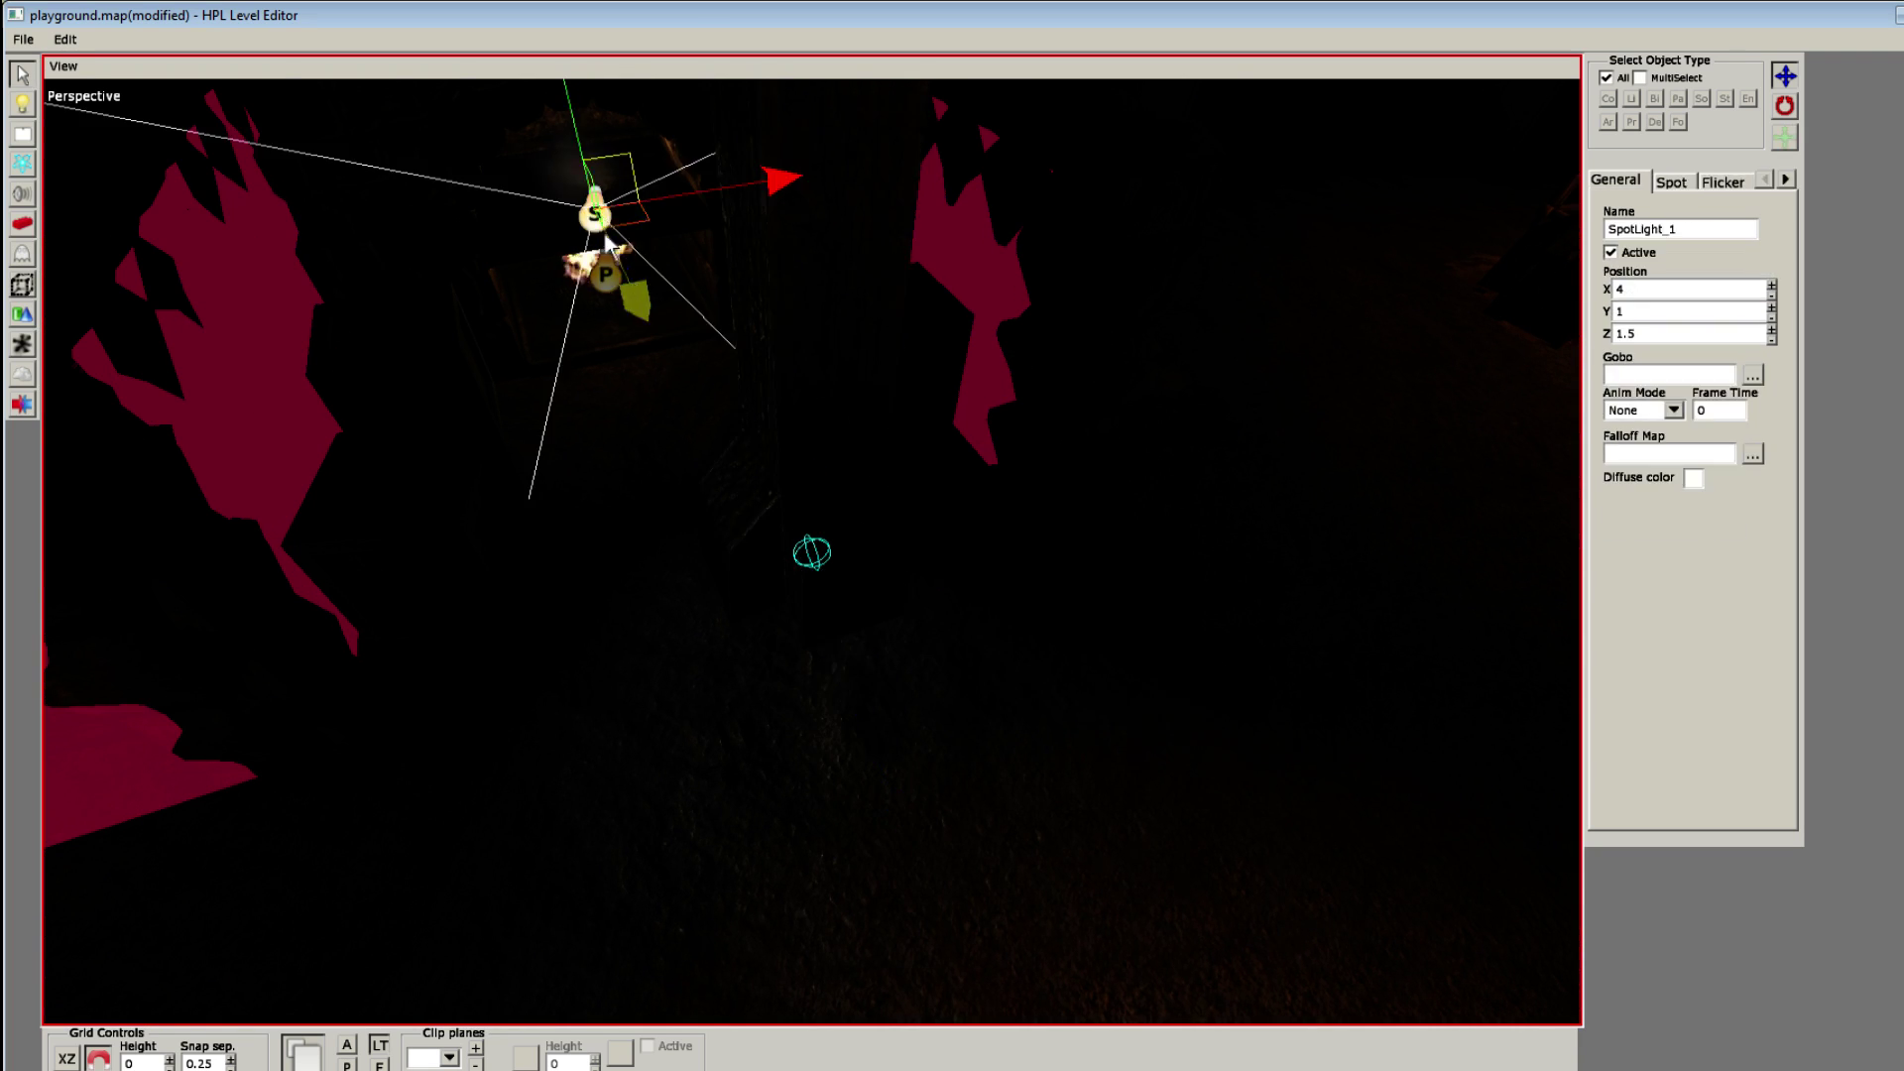
click(352, 1044)
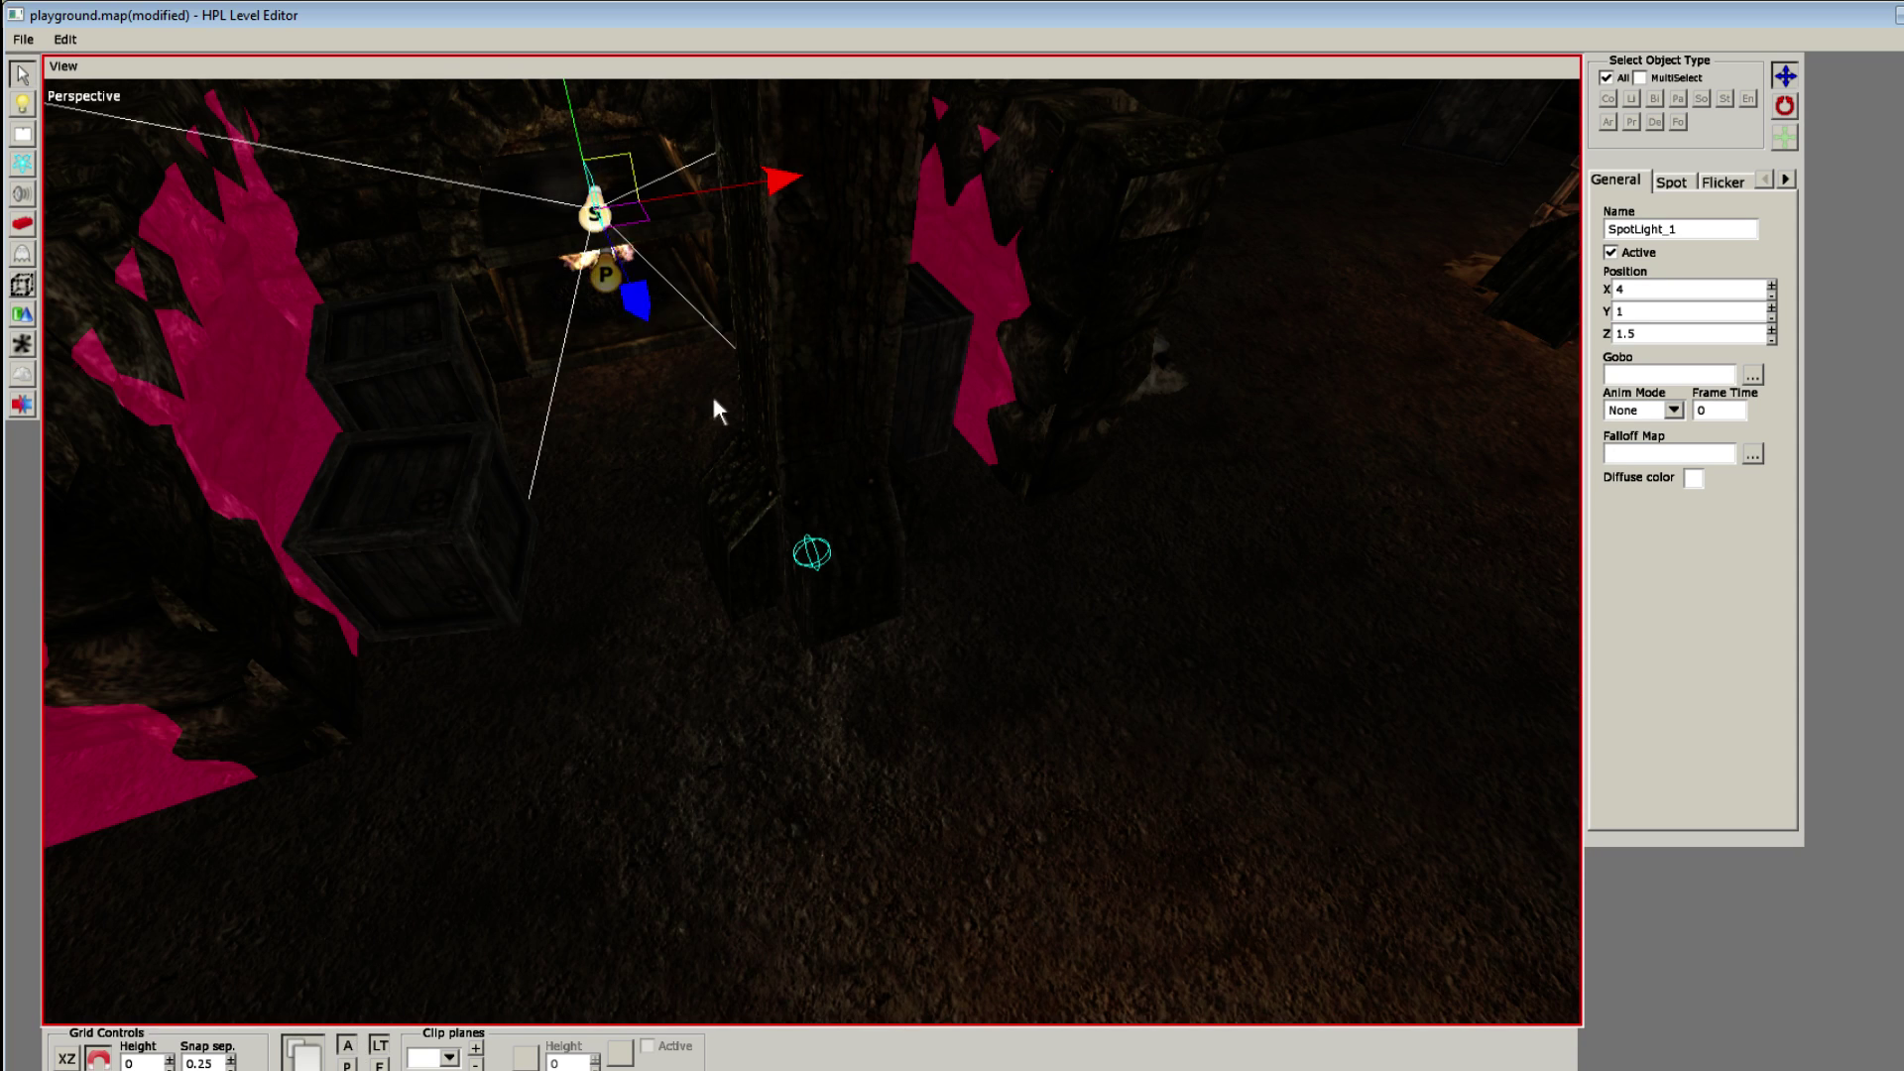
scroll(714, 399, down, 3)
click(567, 522)
alt+drag(566, 522, 540, 342)
click(612, 290)
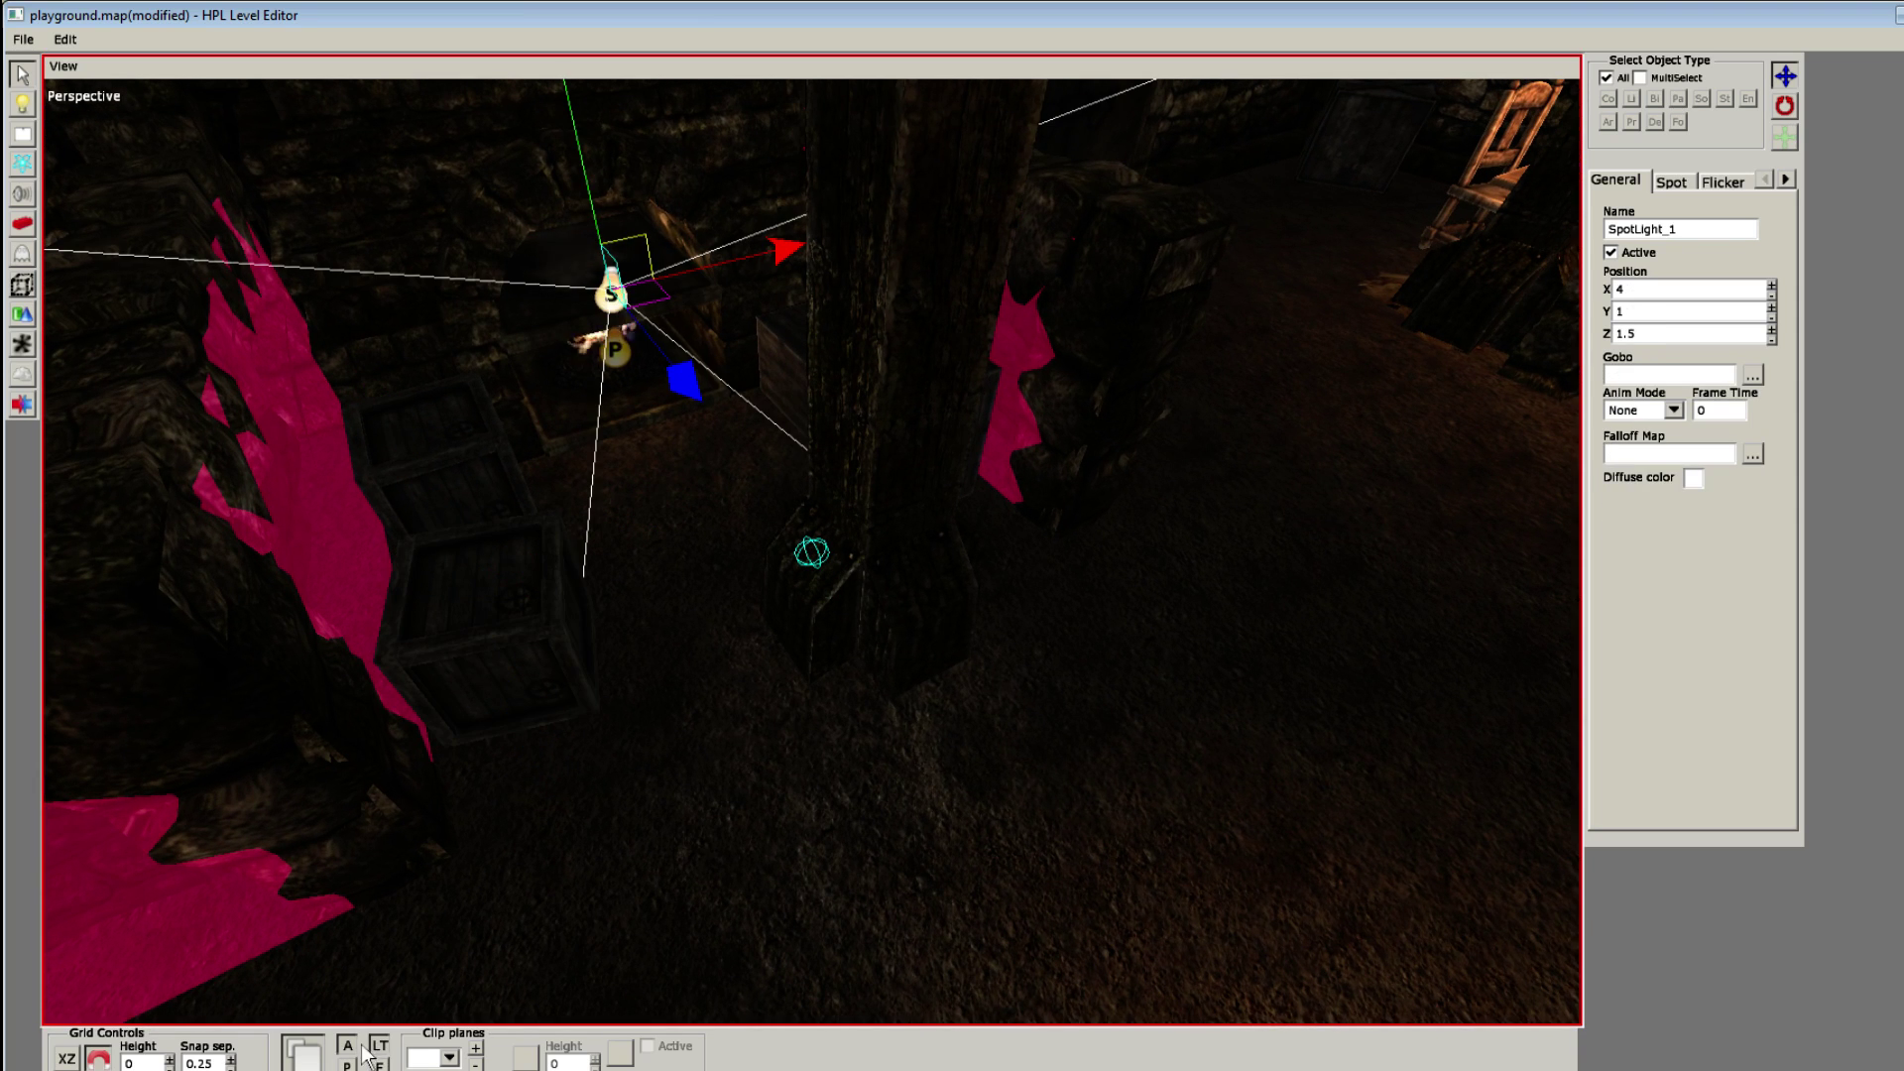
Step: Enable cast shadows on the spotlight with Medium shadow resolution
click(1672, 181)
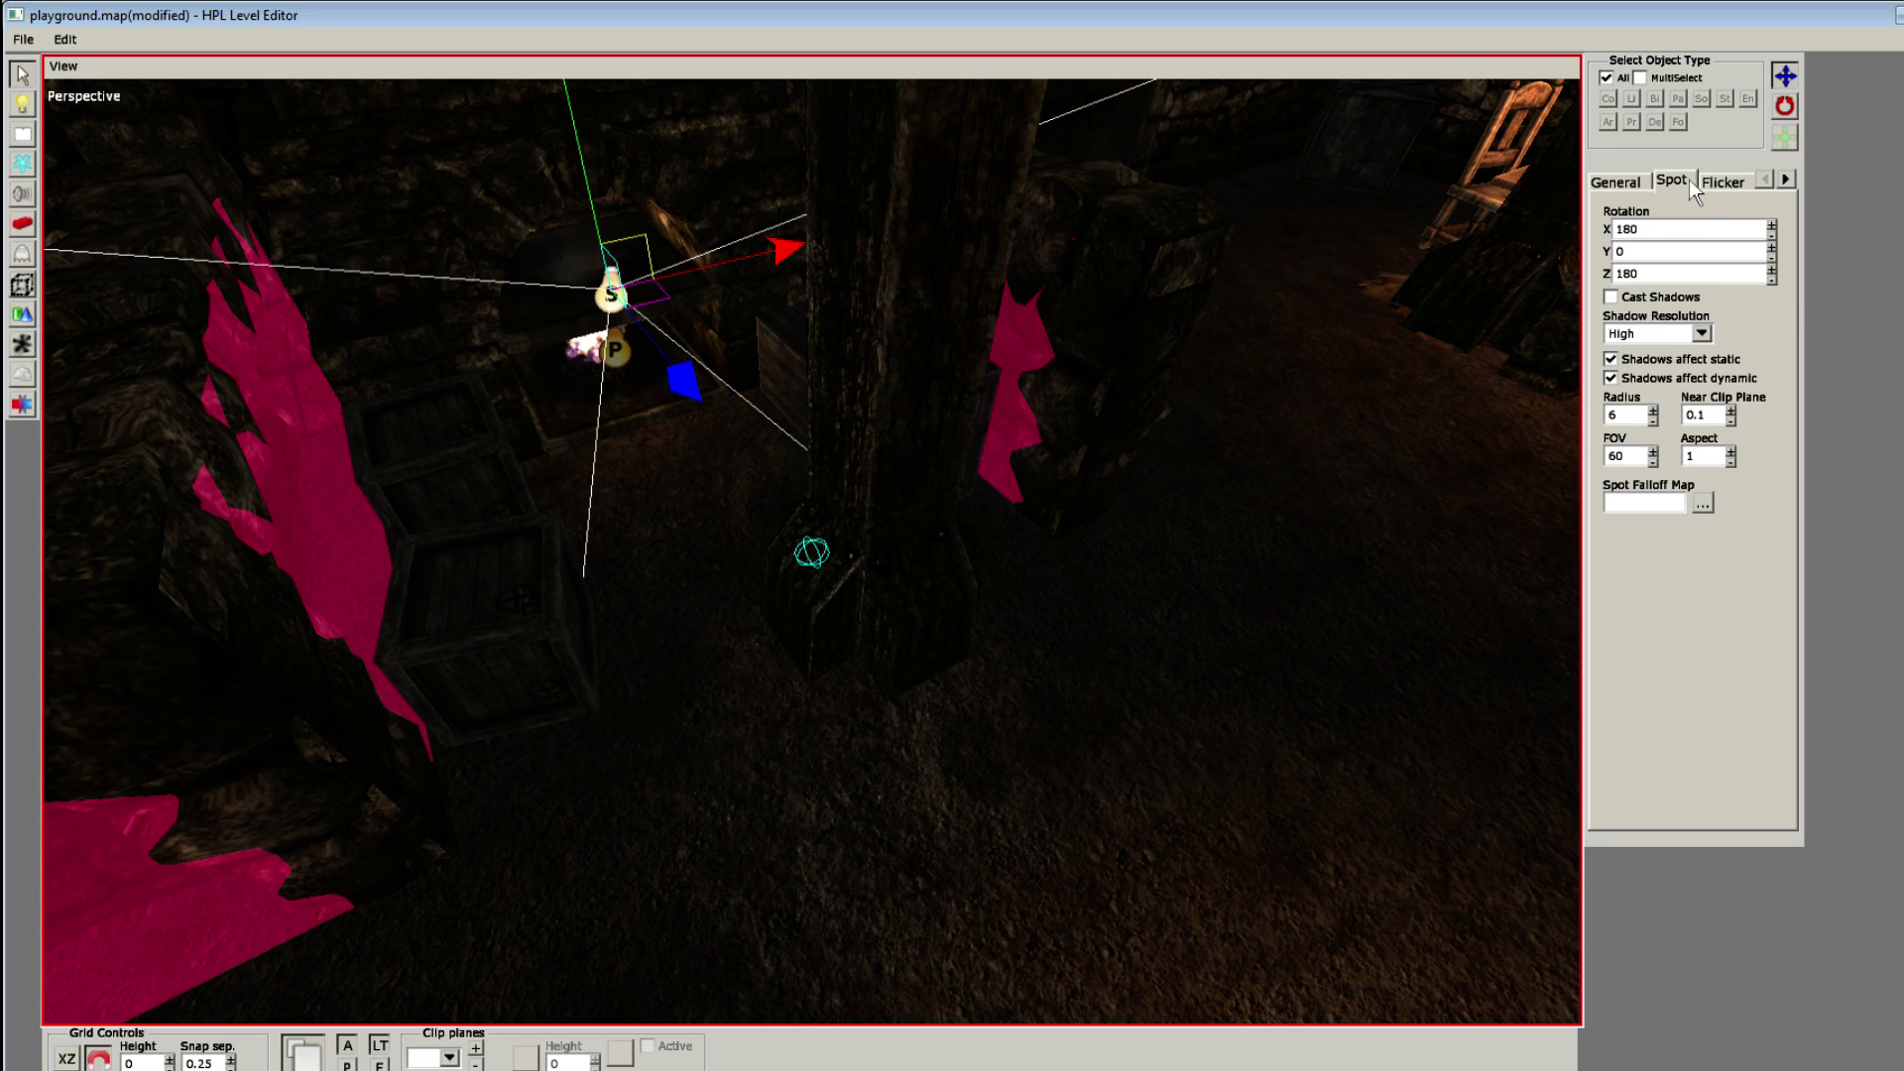
click(1613, 299)
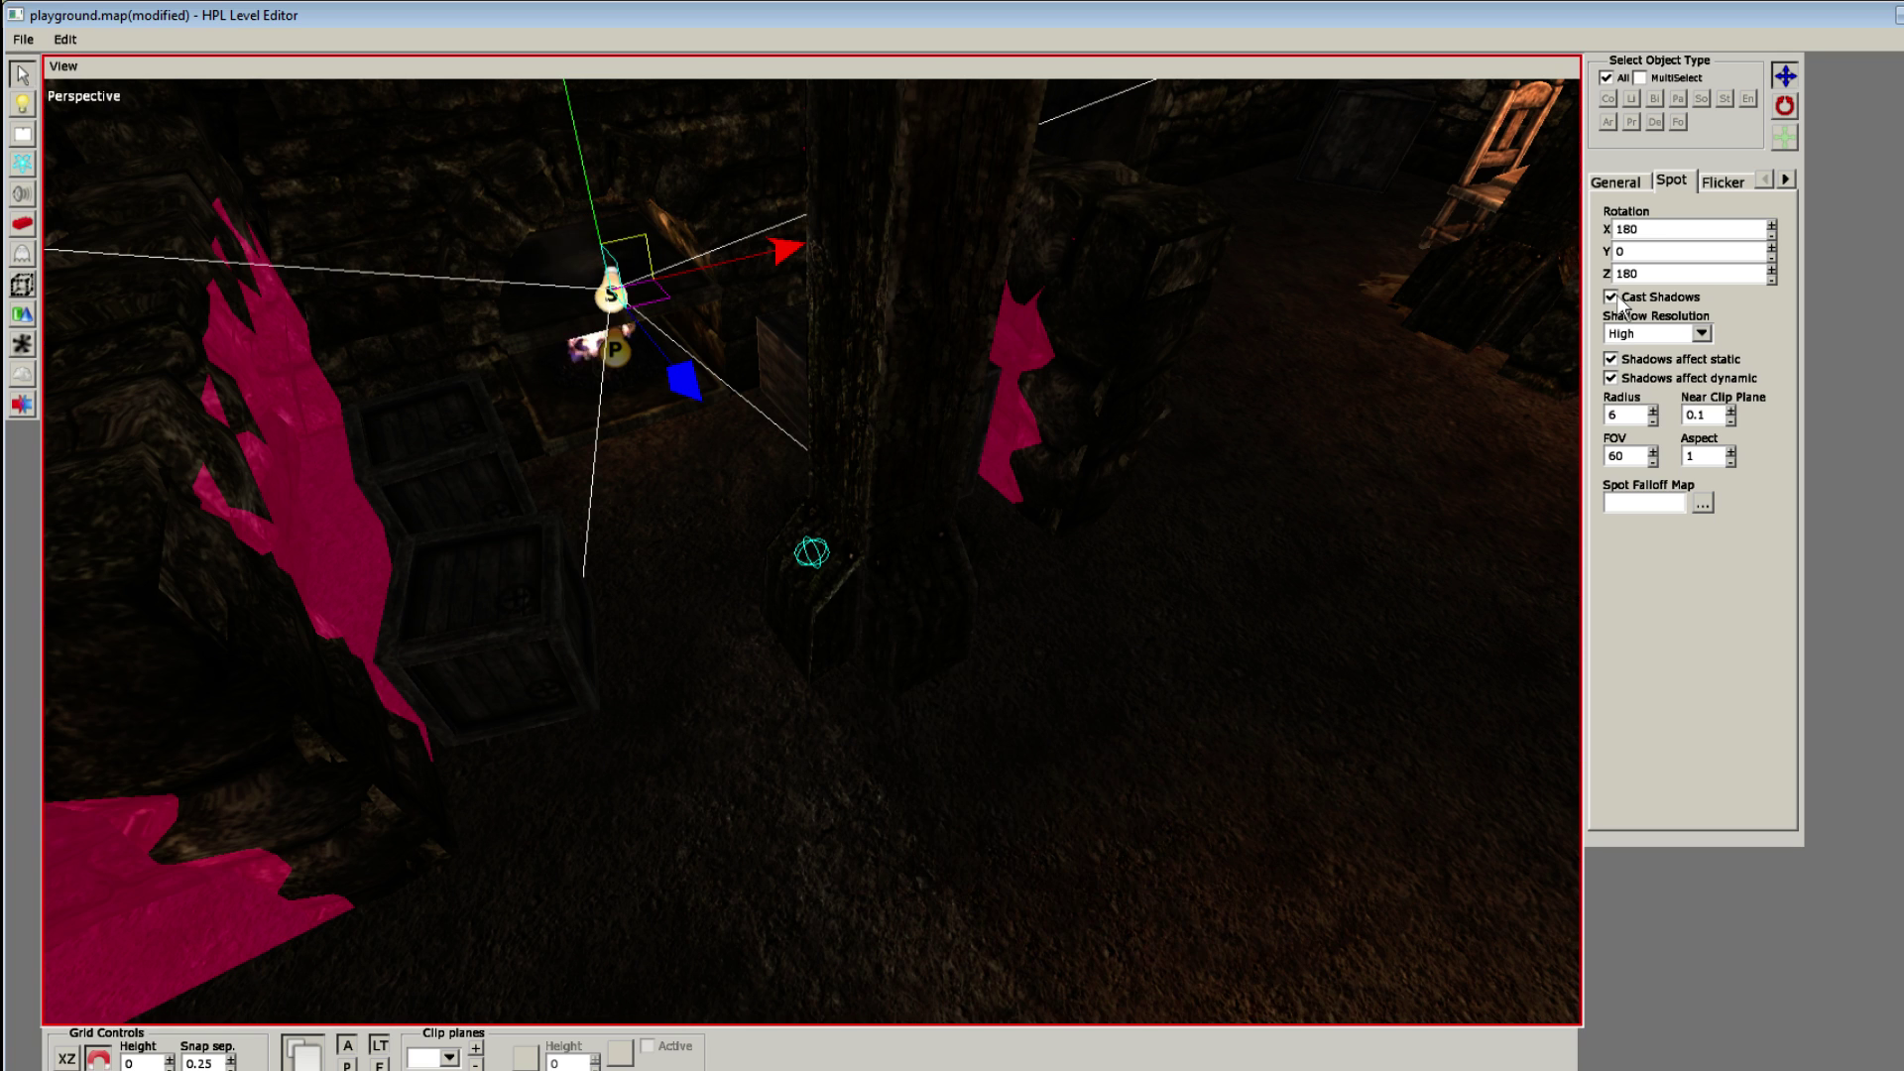
click(1613, 297)
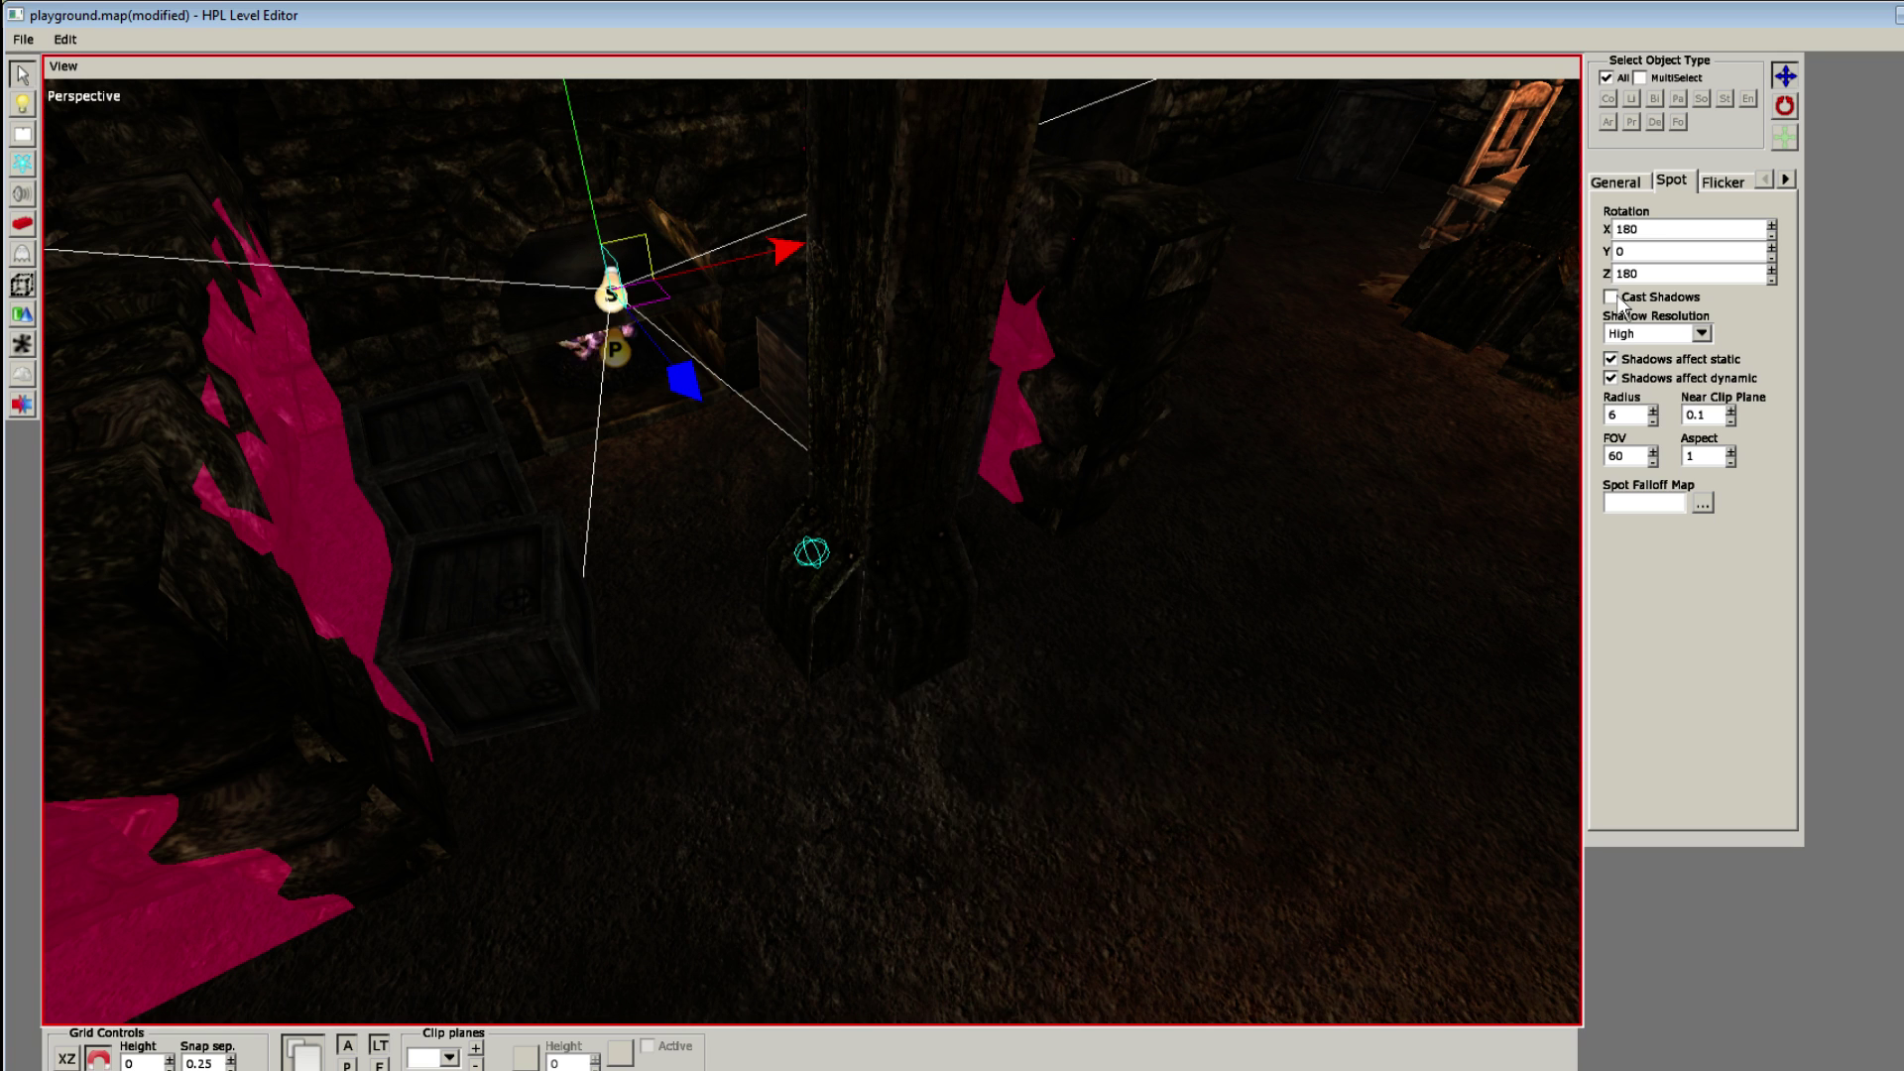
click(1683, 335)
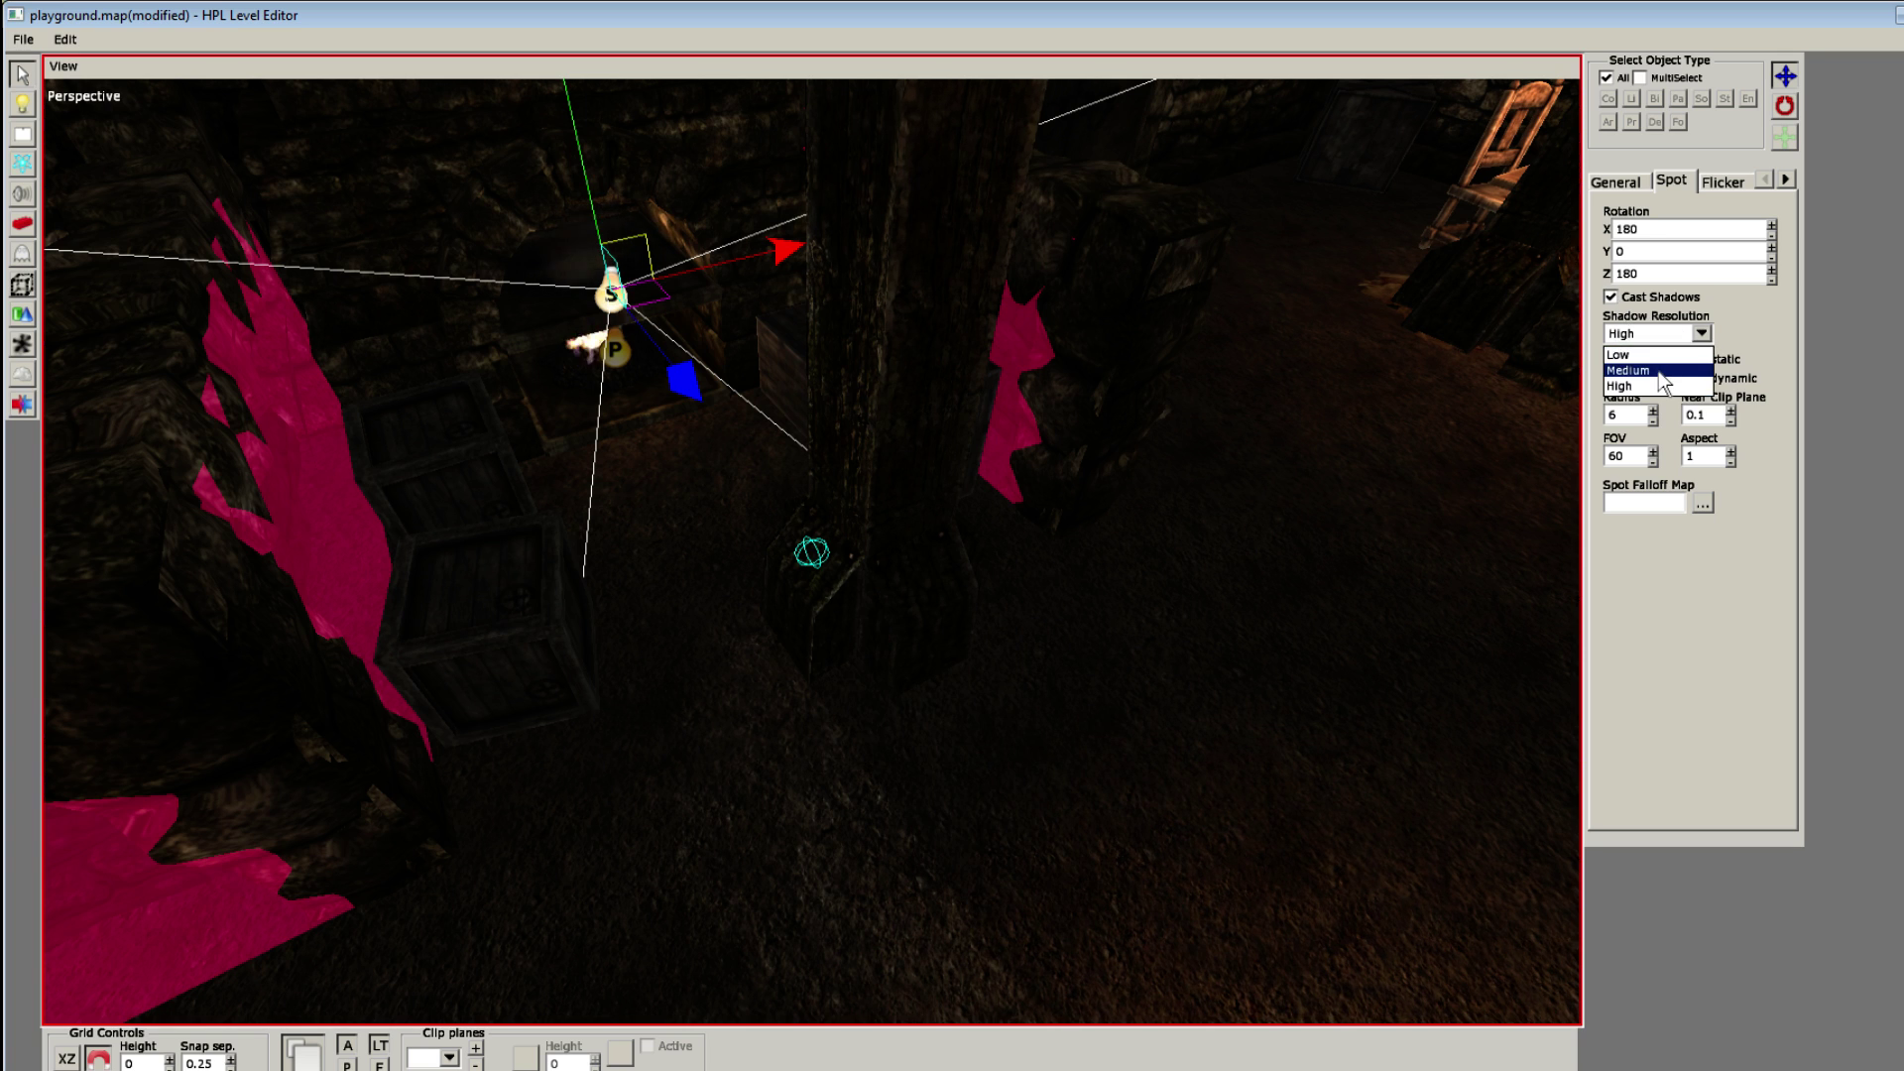
click(1647, 370)
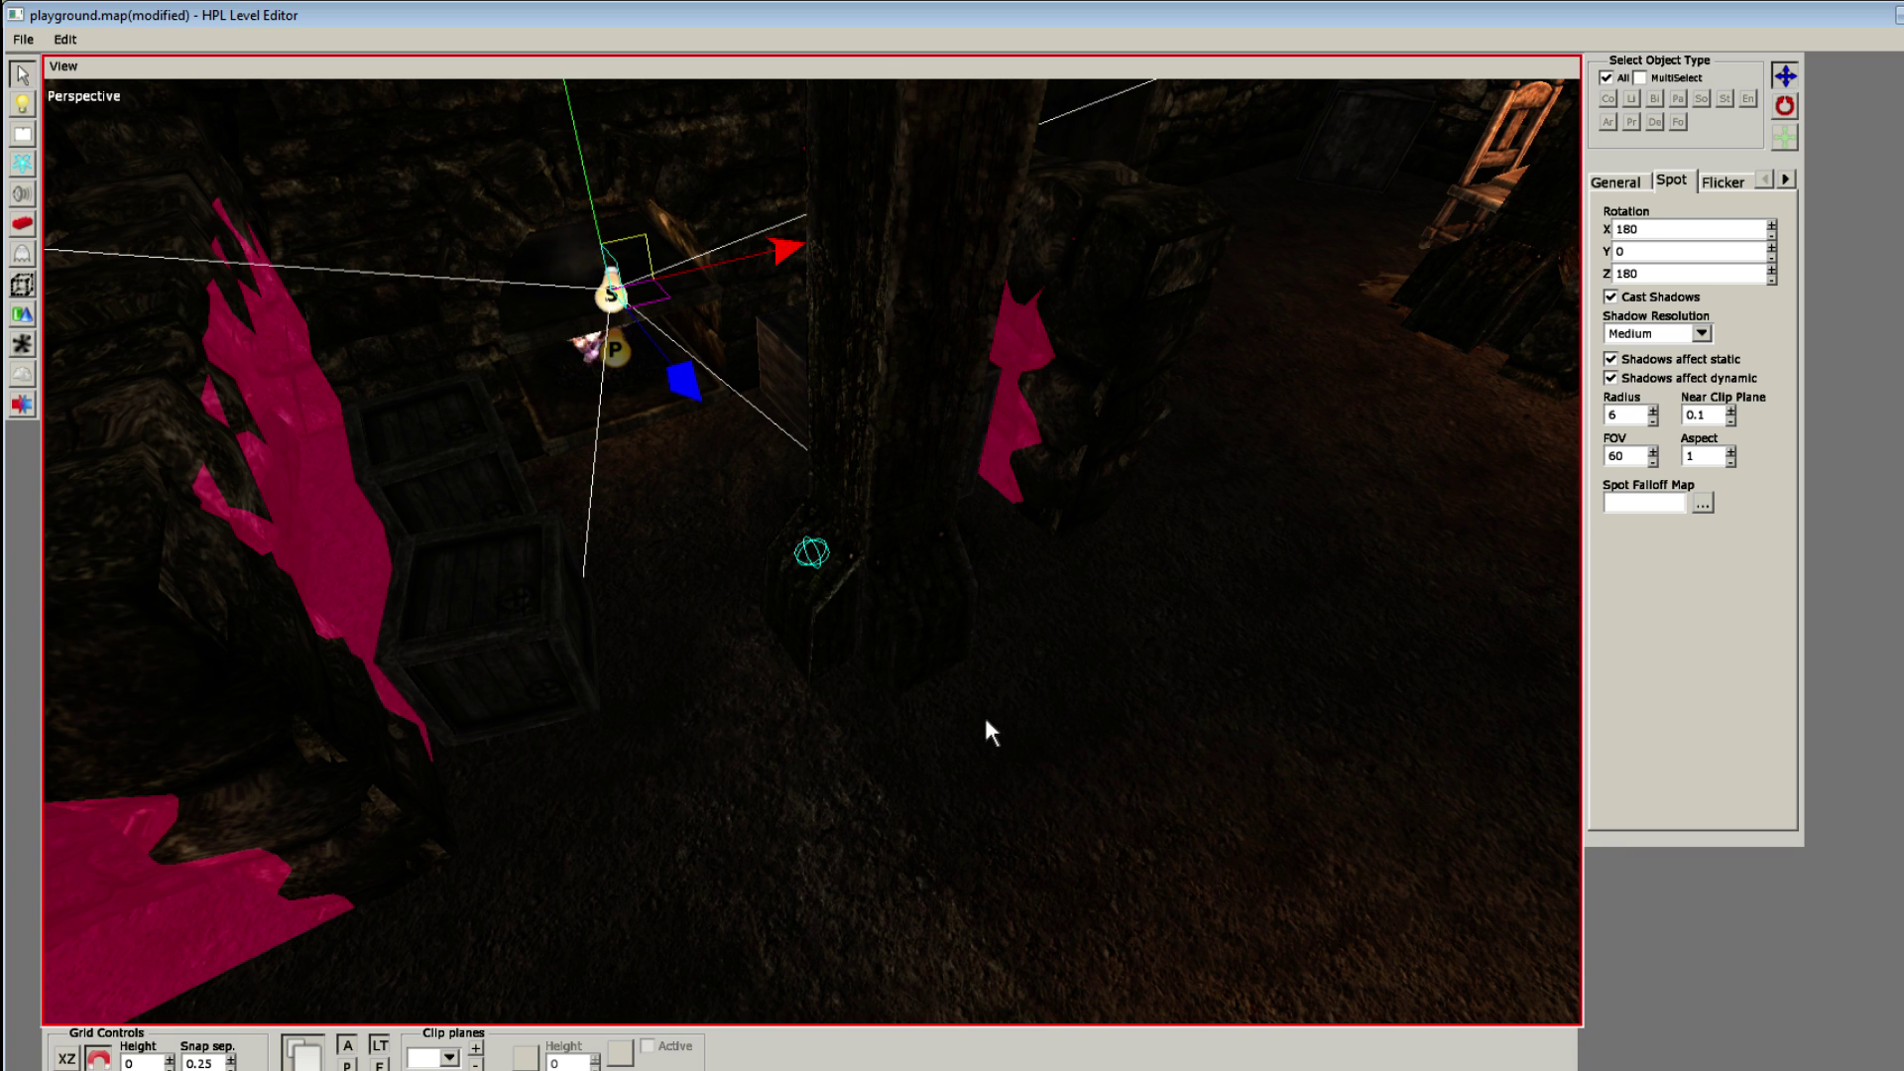
Step: Shift the spotlight to about X 3.967, Y 1.24, Z 1.365 and tilt it to an X rotation of about 161
alt+drag(985, 721, 739, 684)
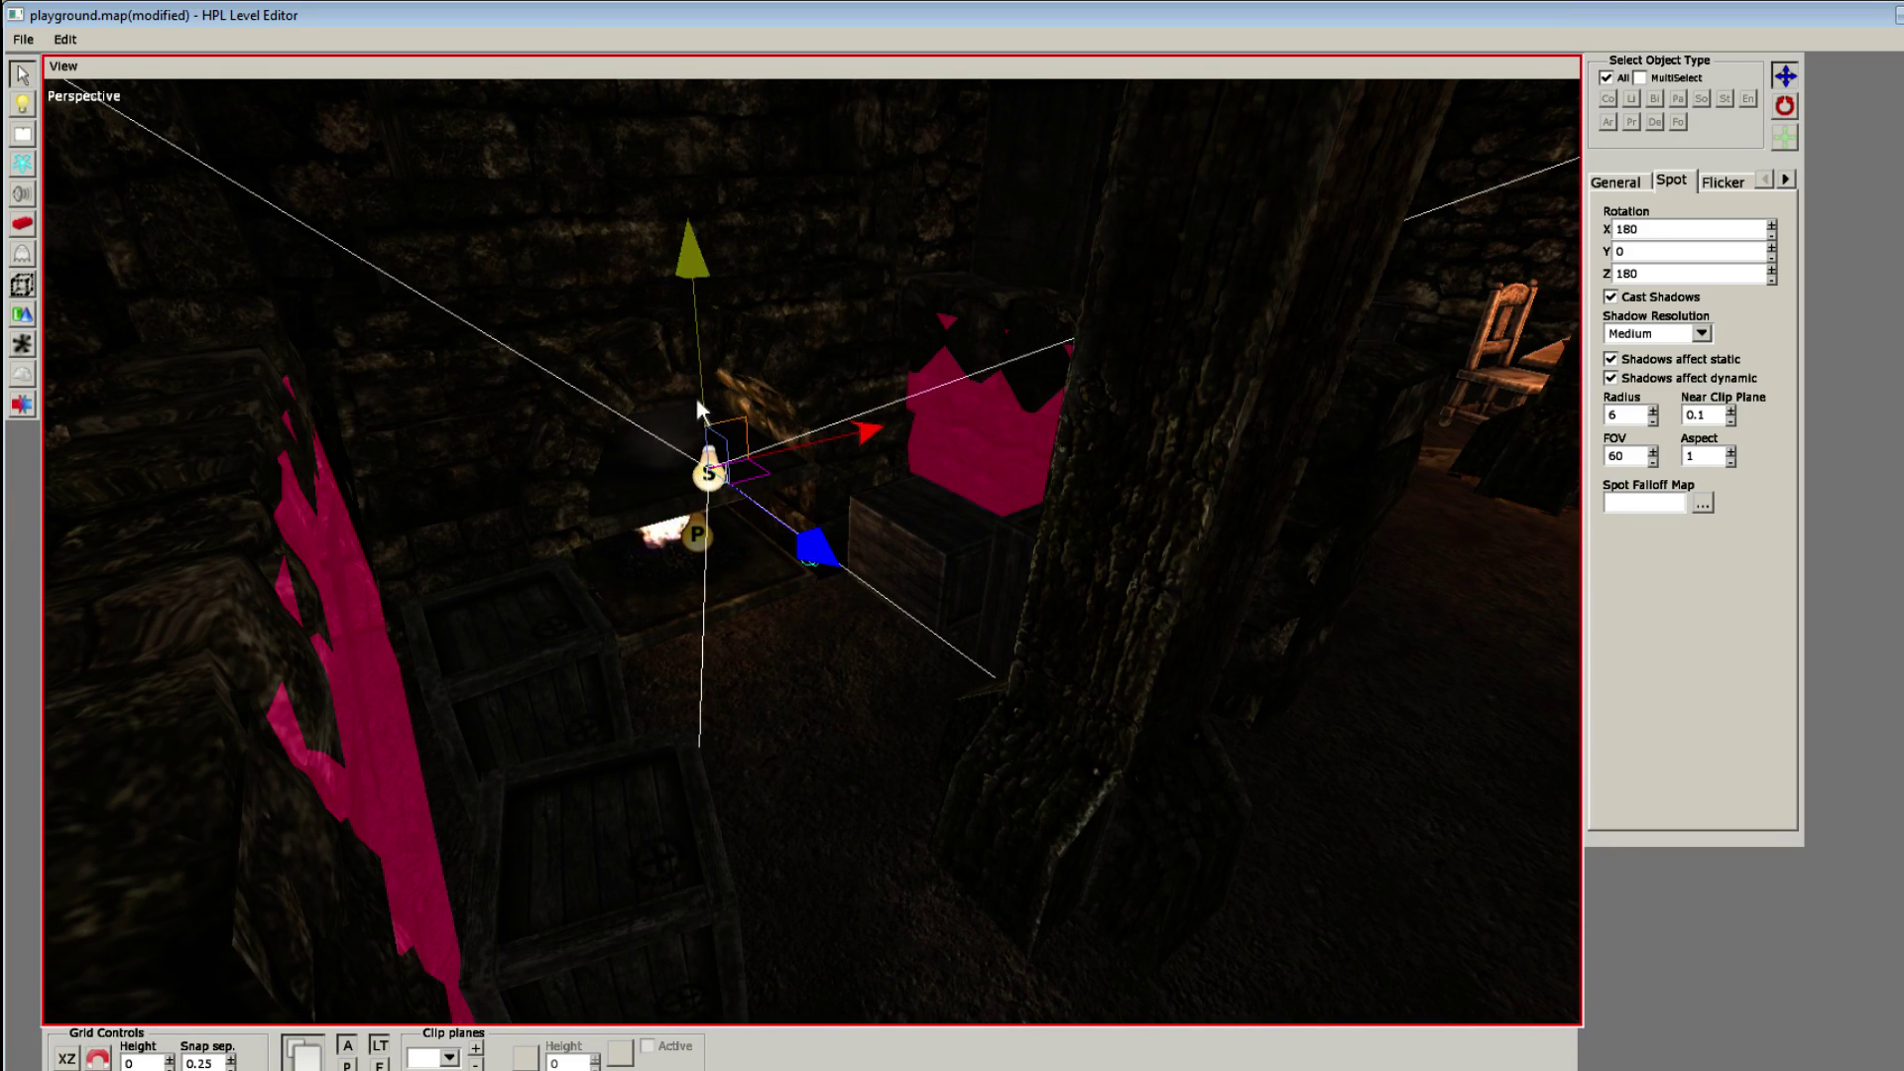
drag(698, 402, 694, 385)
drag(811, 533, 839, 567)
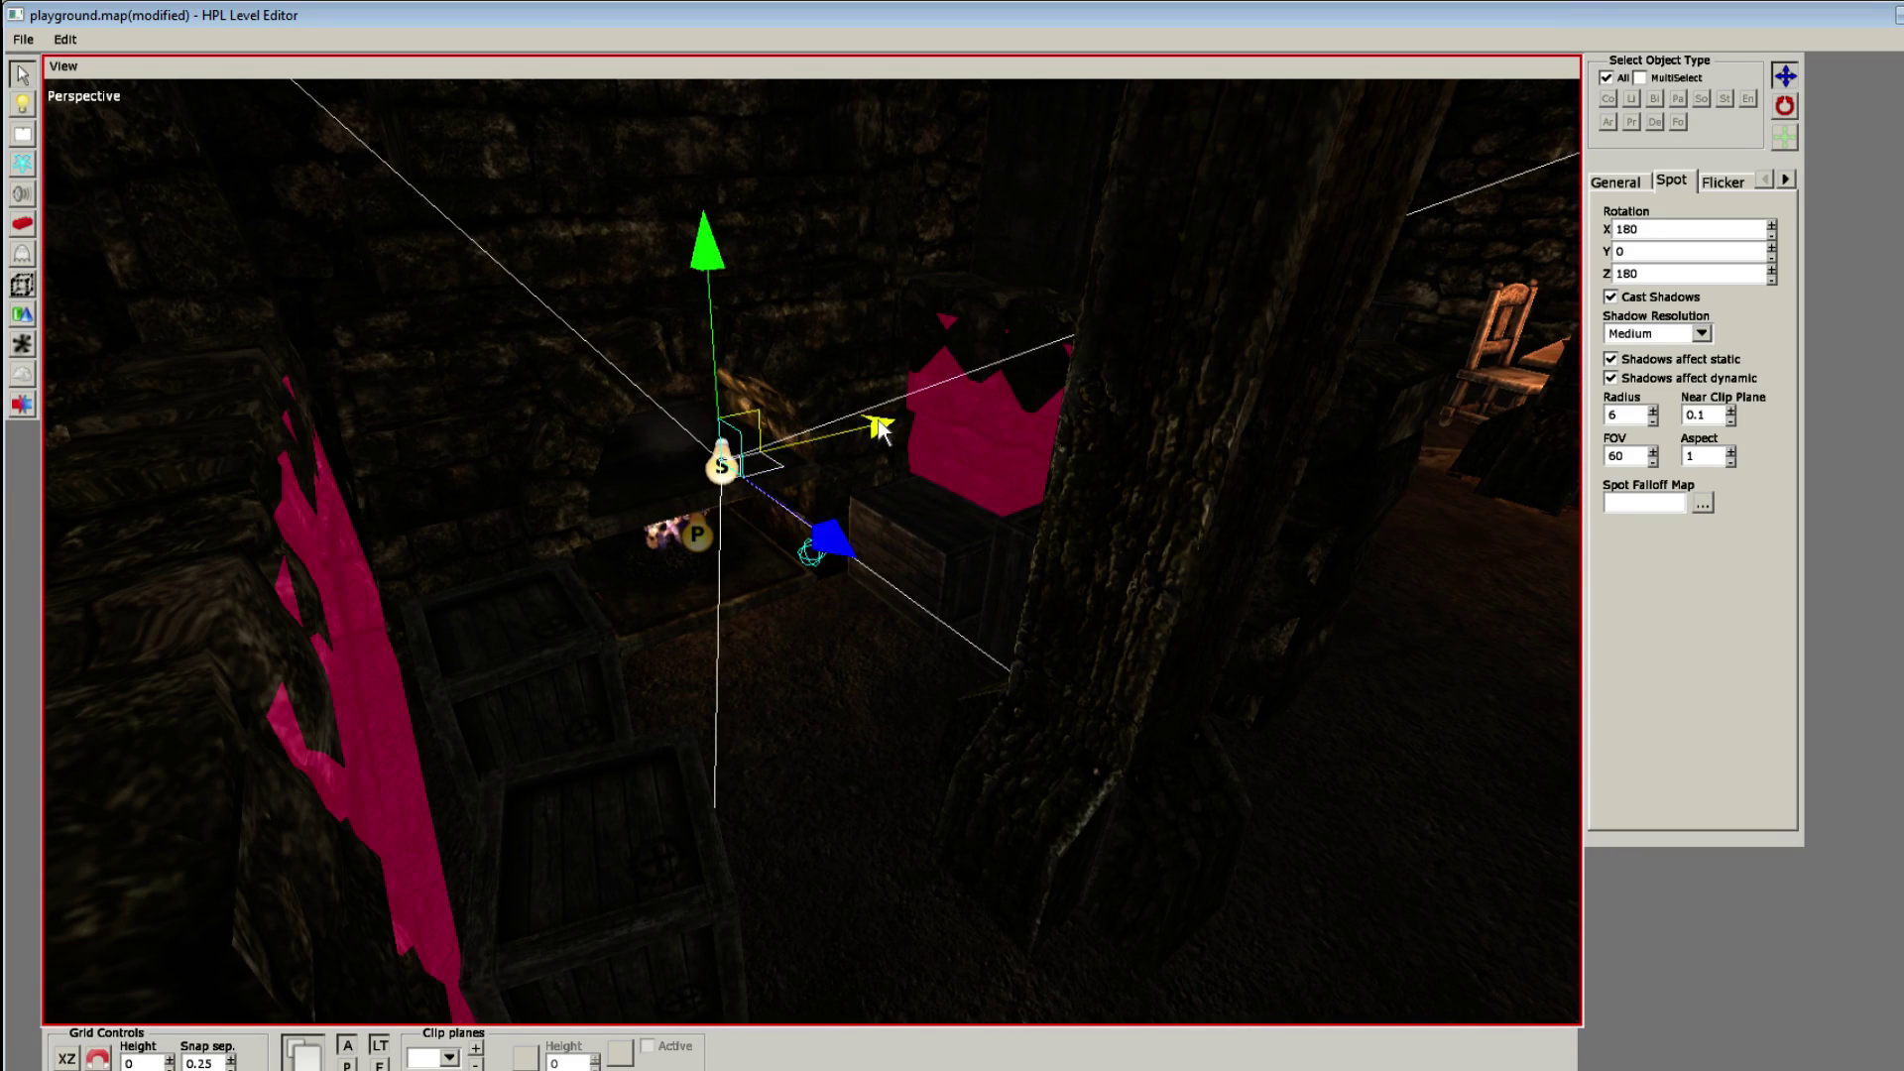
alt+drag(881, 429, 861, 522)
key(e)
drag(861, 369, 893, 307)
Step: Widen the spotlight's FOV to 90 and reduce its radius to 4.5
click(1633, 181)
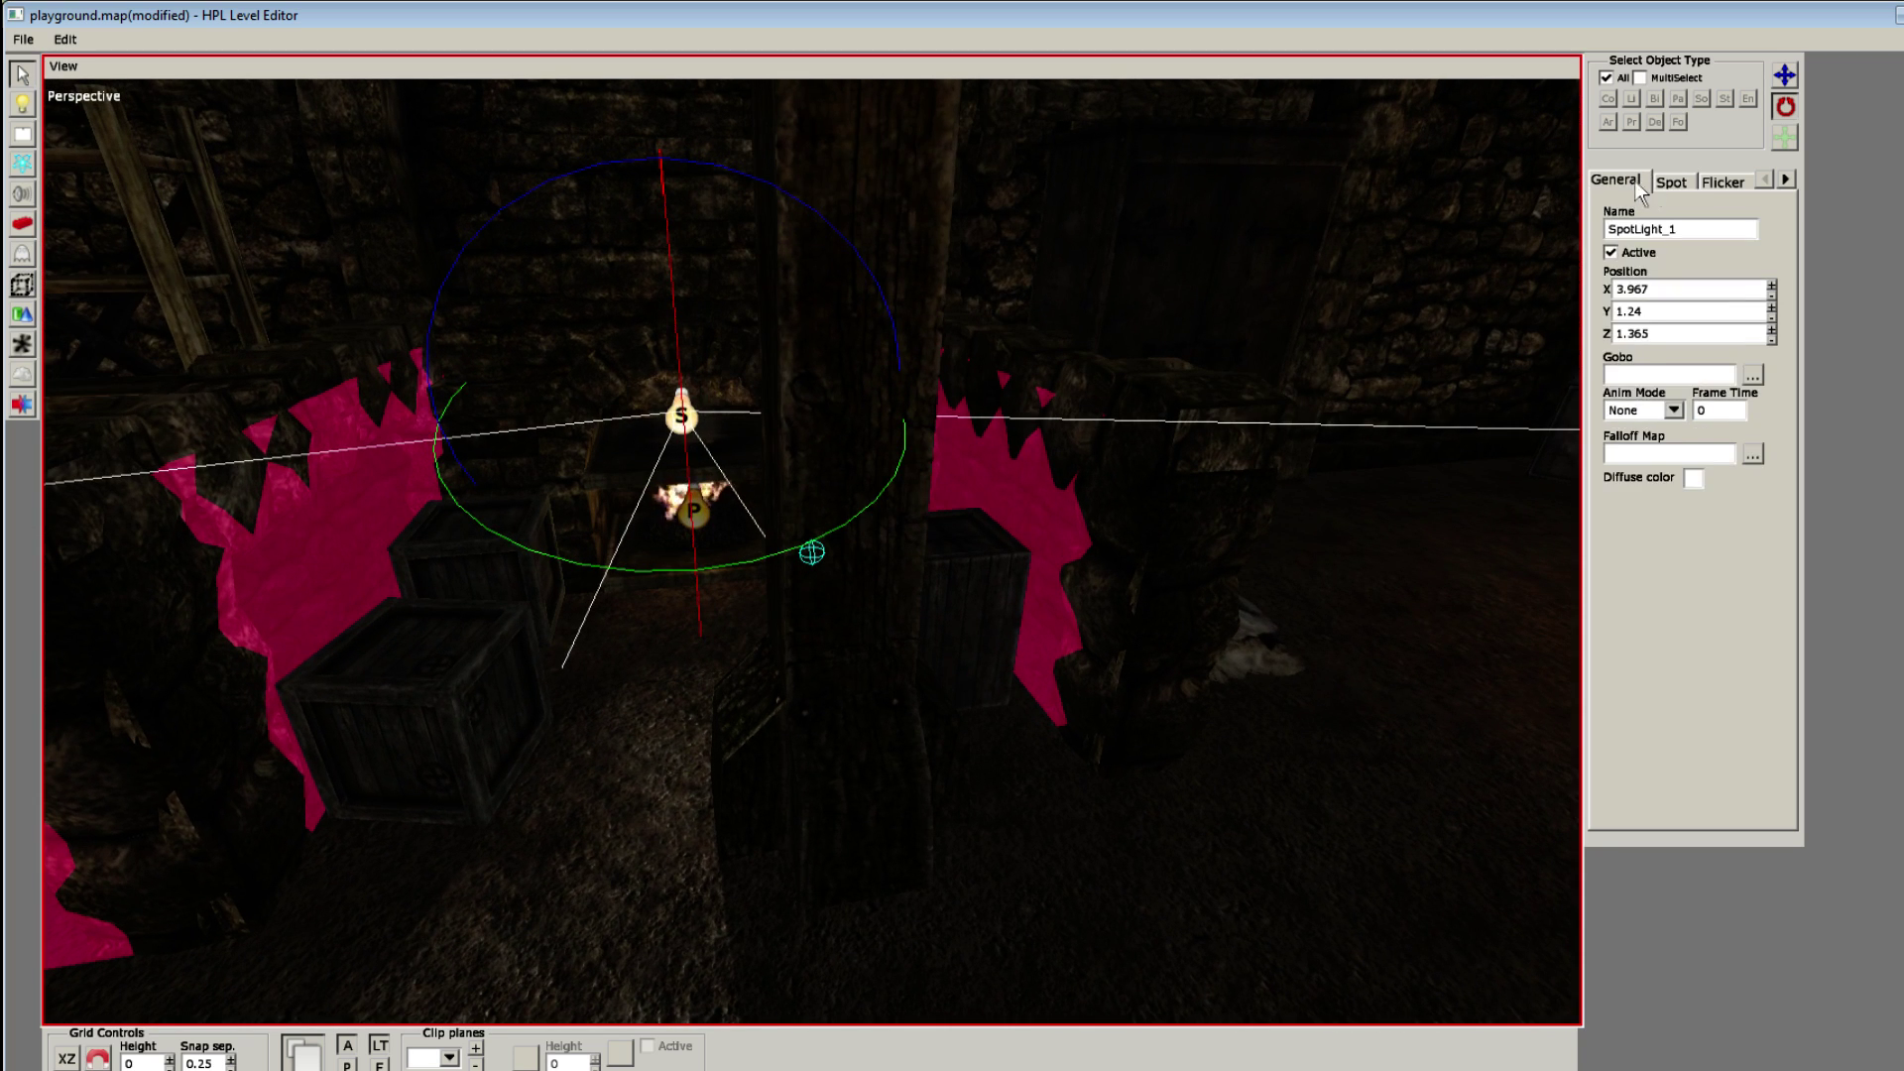
click(1668, 181)
click(1652, 450)
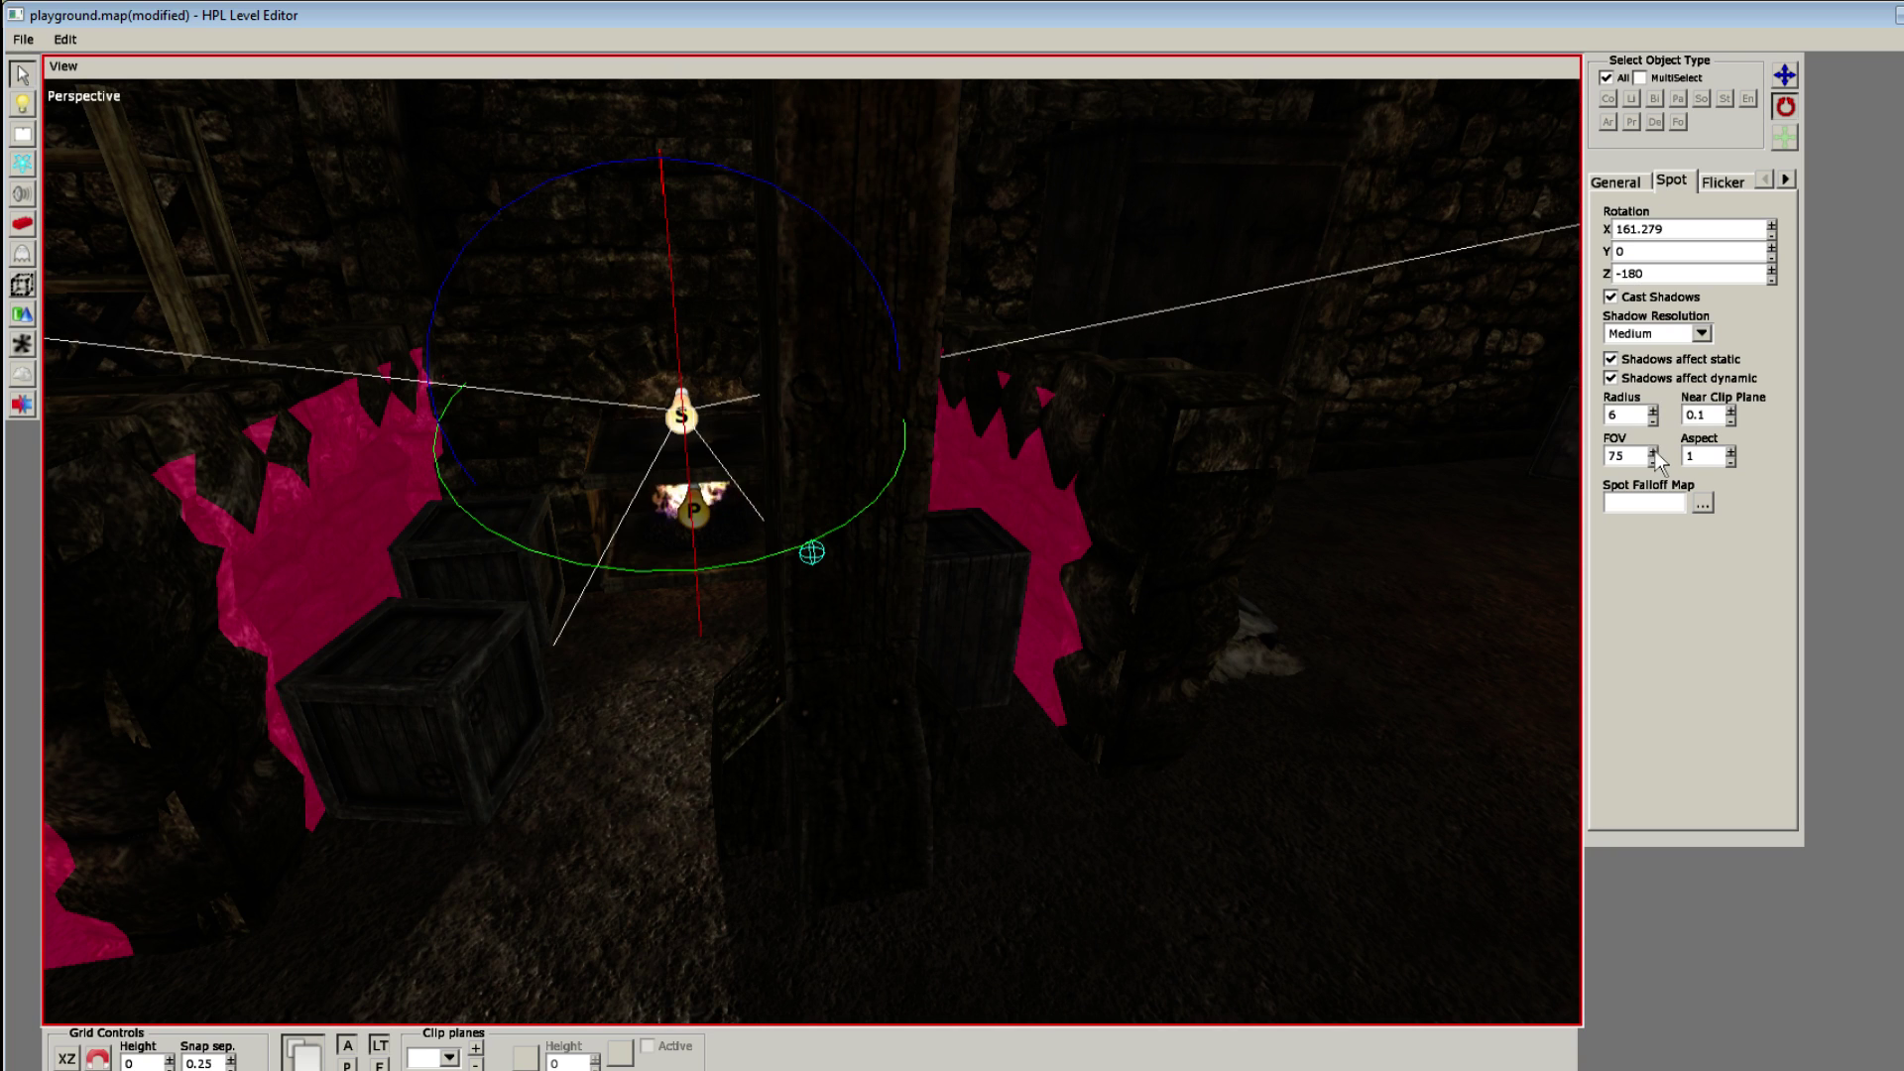
click(1653, 450)
alt+drag(1103, 536, 1215, 570)
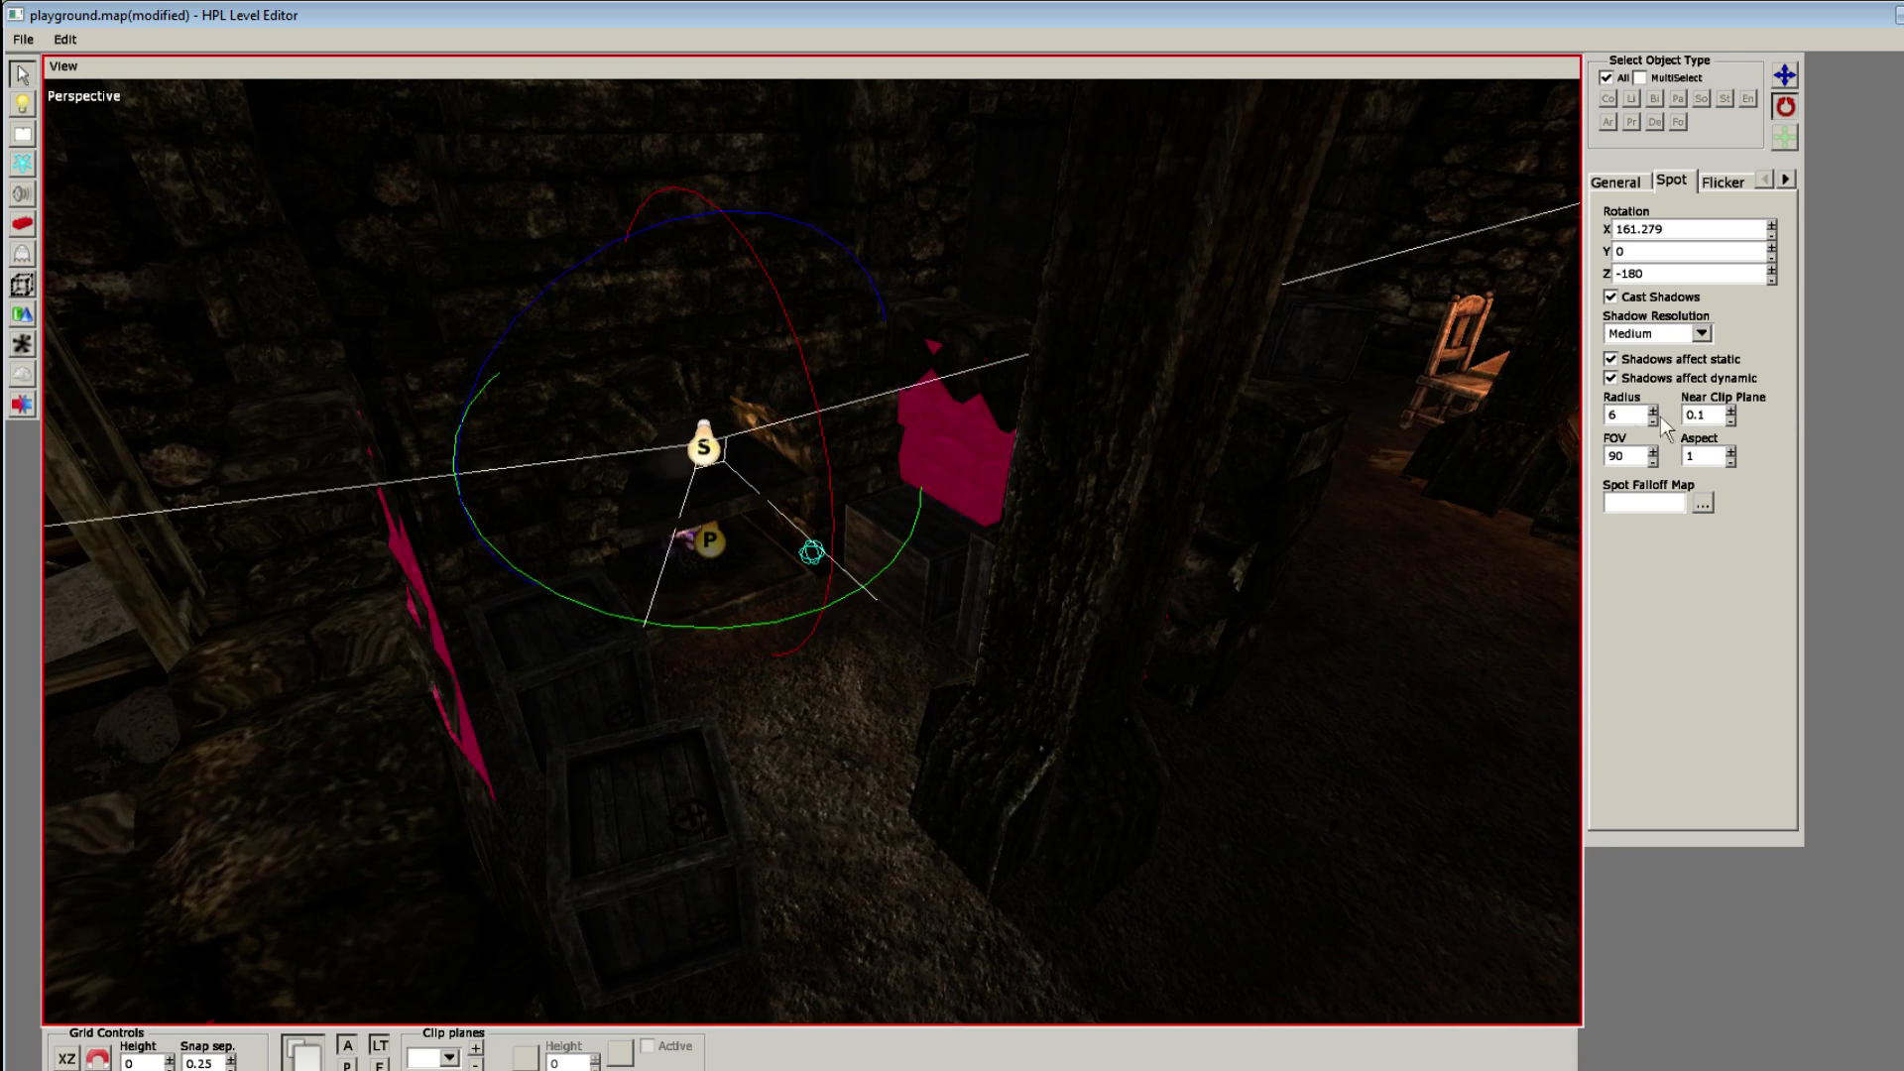
alt+drag(1141, 496, 1588, 232)
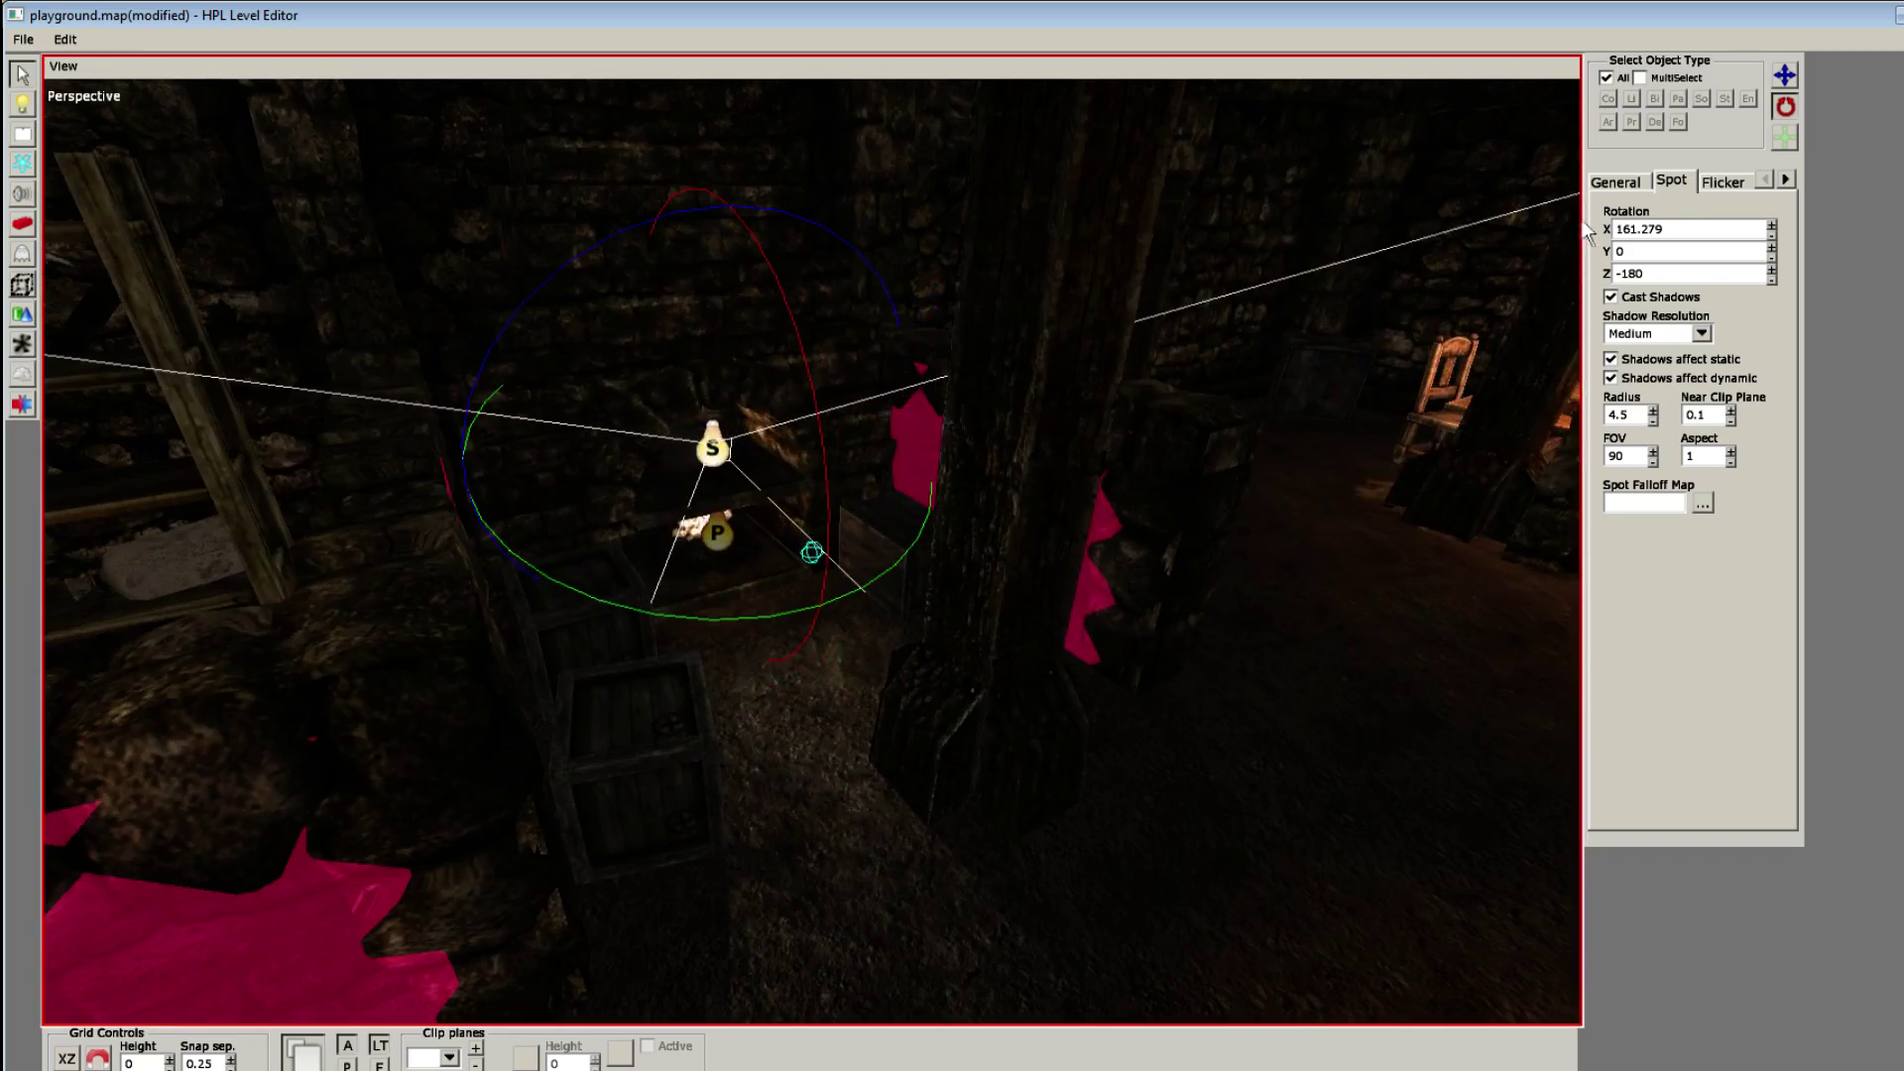
Step: Choose light_falloff_short_fade.tga as the spotlight's spot falloff map
click(1703, 504)
click(996, 417)
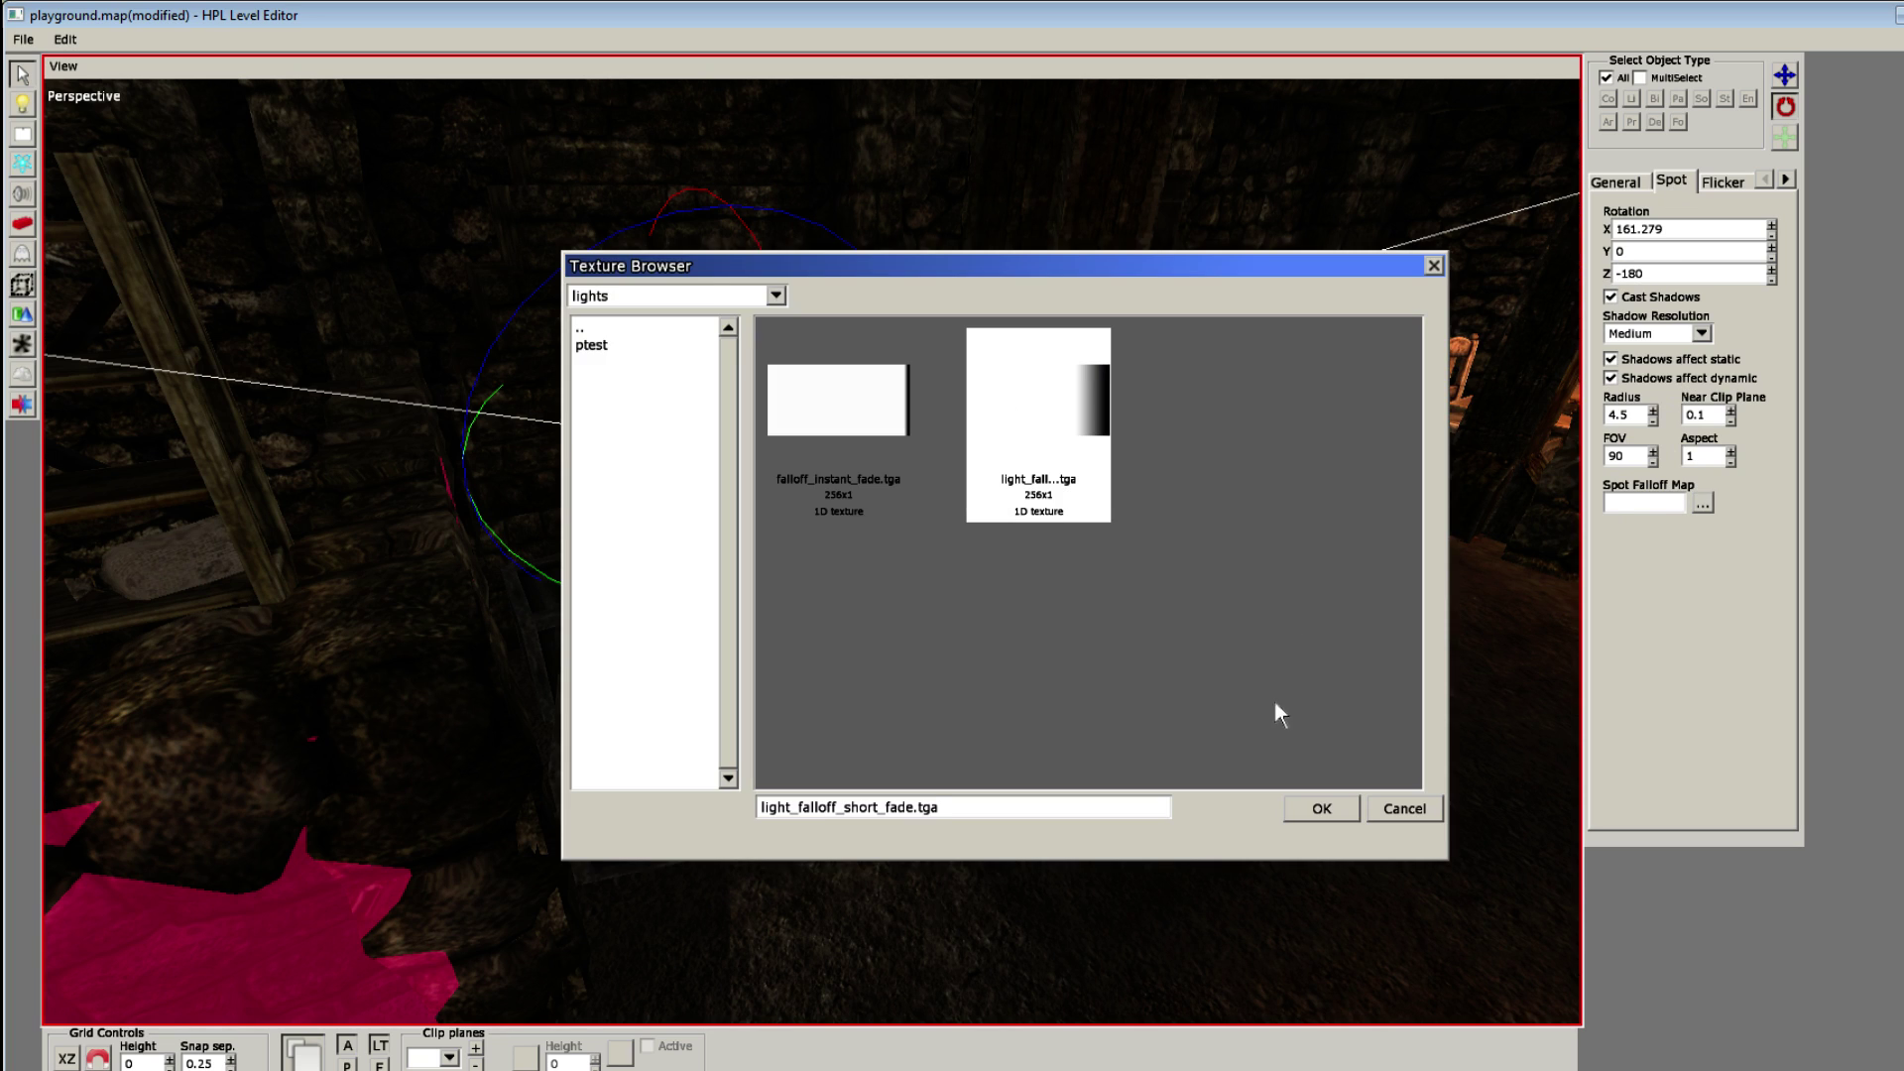
click(1307, 824)
Step: Change the spotlight's diffuse color from white to a warm brown
click(1613, 182)
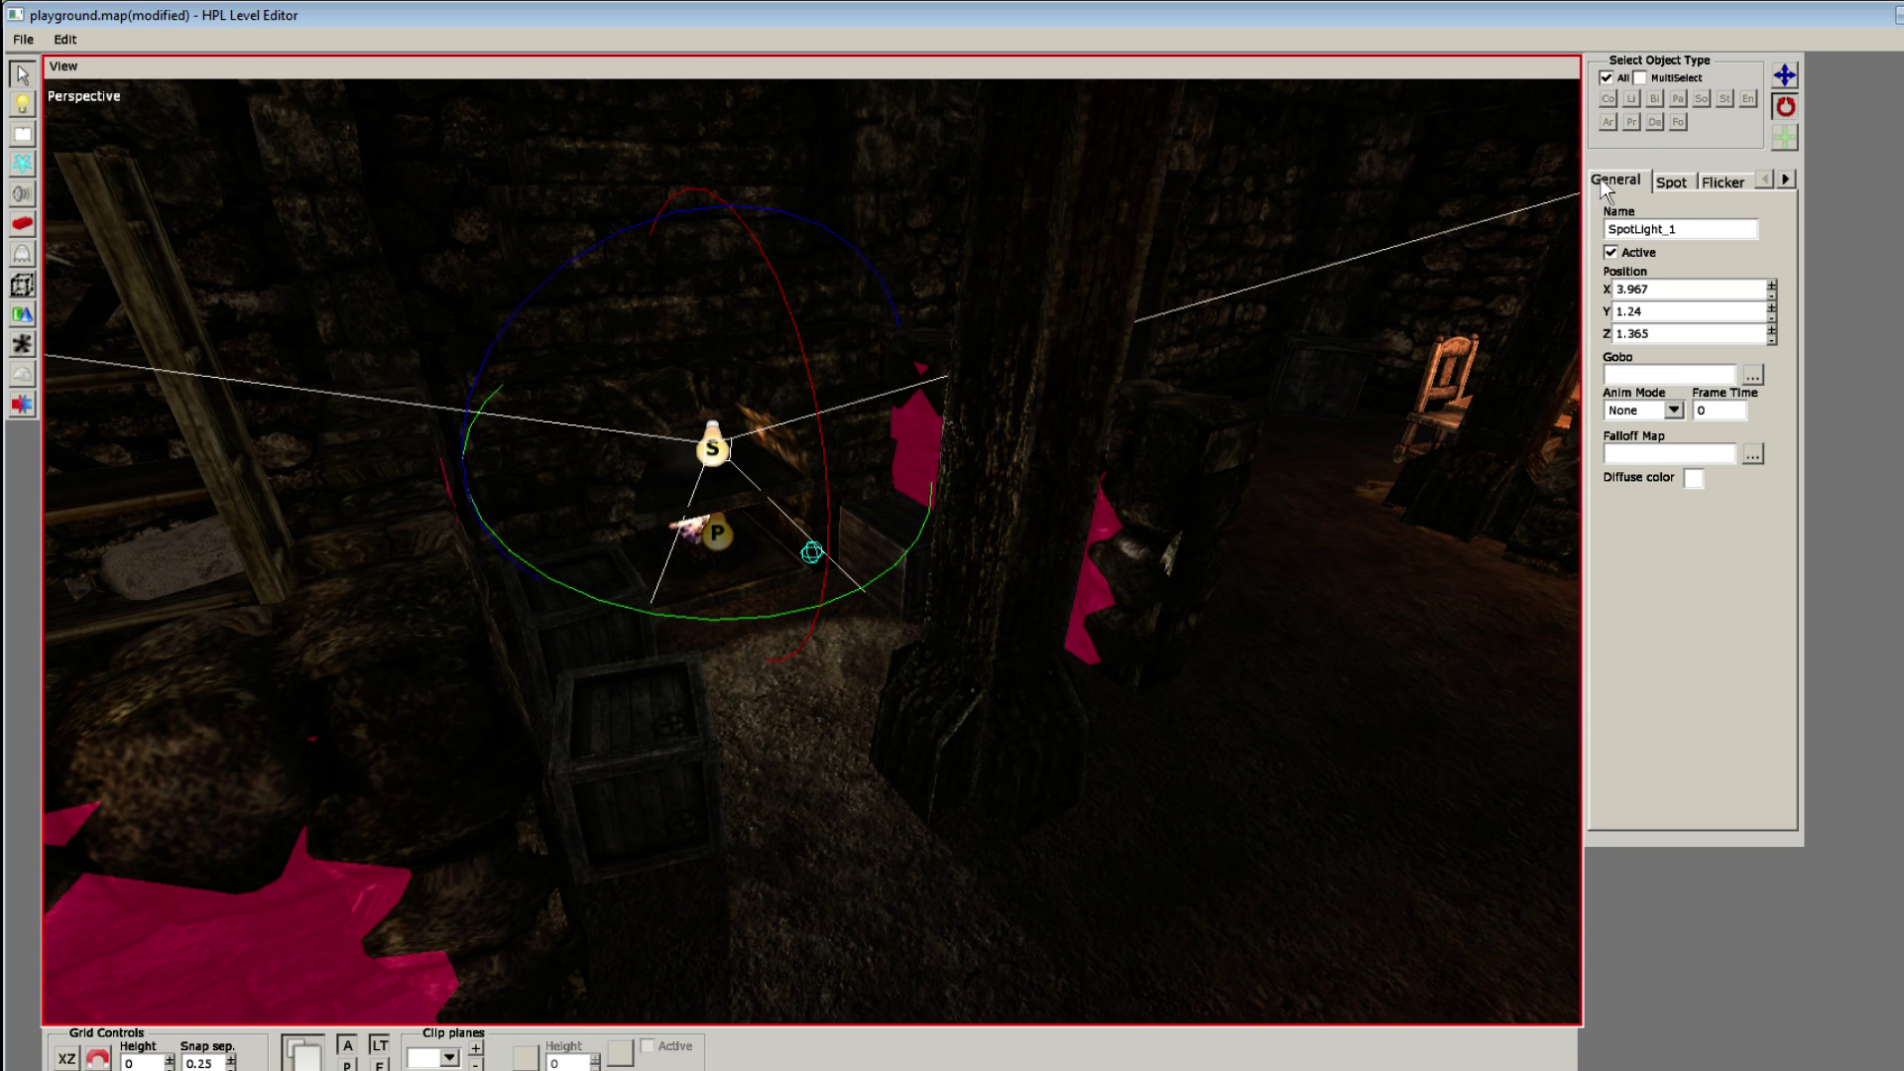
click(1693, 479)
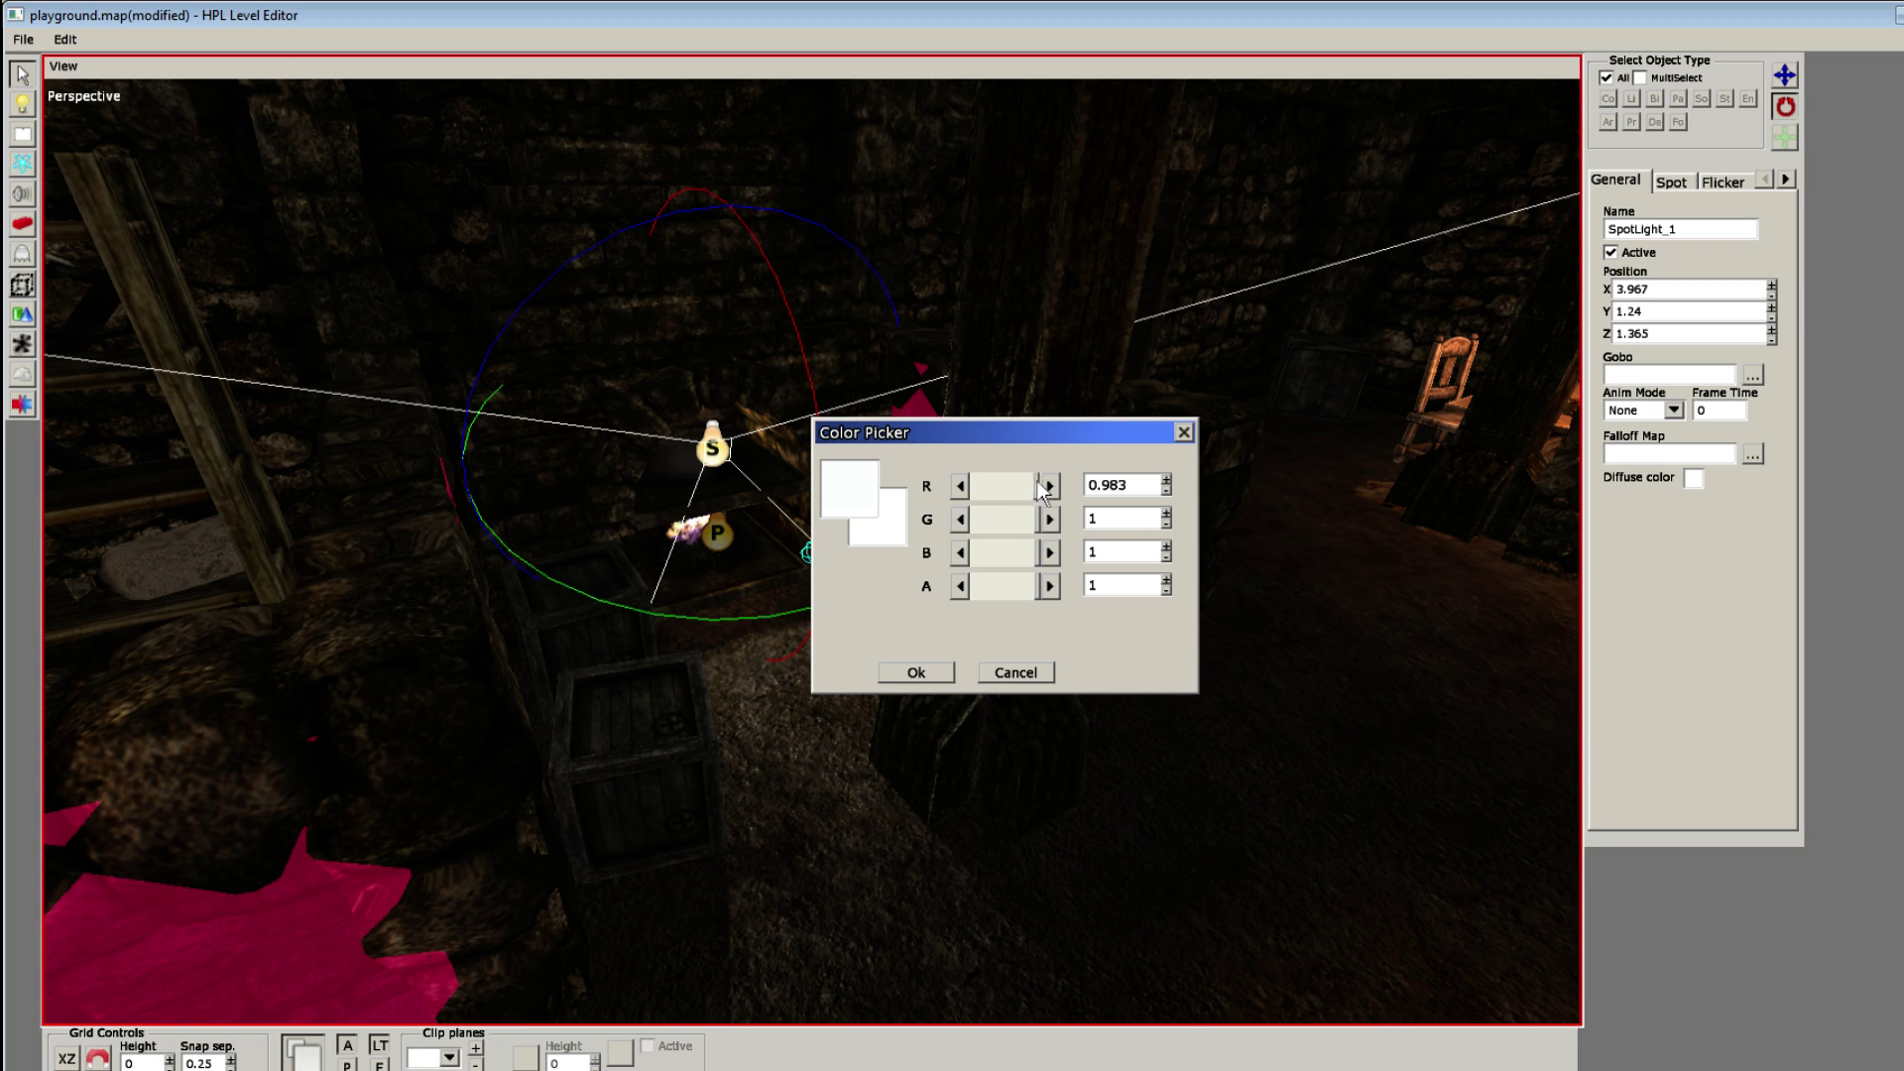
drag(1041, 488, 989, 581)
click(937, 678)
alt+drag(938, 678, 840, 557)
Step: Select the wooden box near the fireplace and move it through the spotlight's beam to test its shadow
click(859, 642)
key(q)
drag(1049, 543, 828, 627)
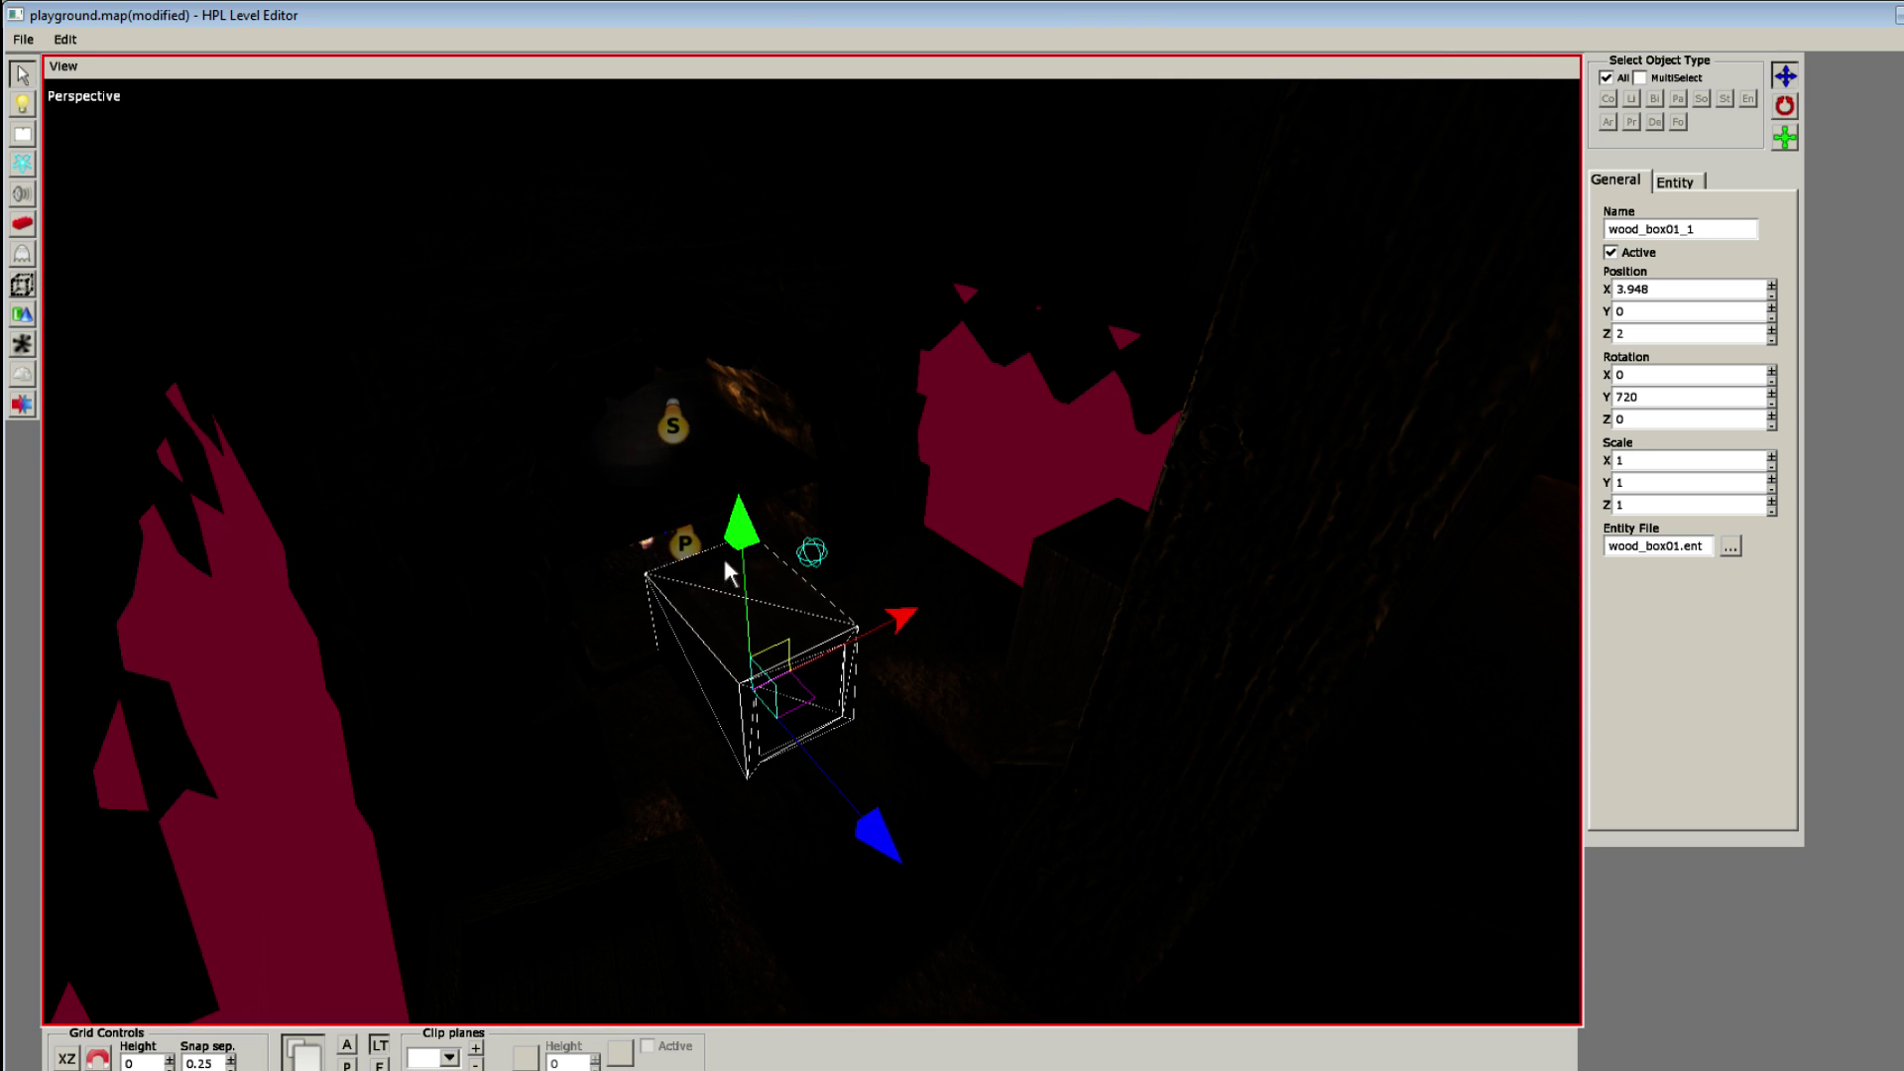
drag(738, 516, 865, 541)
drag(996, 742, 1096, 790)
drag(950, 544, 739, 466)
Step: Readjust the spotlight's tilt and move it to about Y 1.461, Z 1.63 above the fireplace opening
click(718, 444)
mouse_move(865, 512)
mouse_down()
mouse_move(788, 488)
mouse_move(905, 517)
mouse_move(871, 507)
mouse_up()
key(w)
drag(924, 428, 897, 437)
key(t)
drag(710, 397, 719, 319)
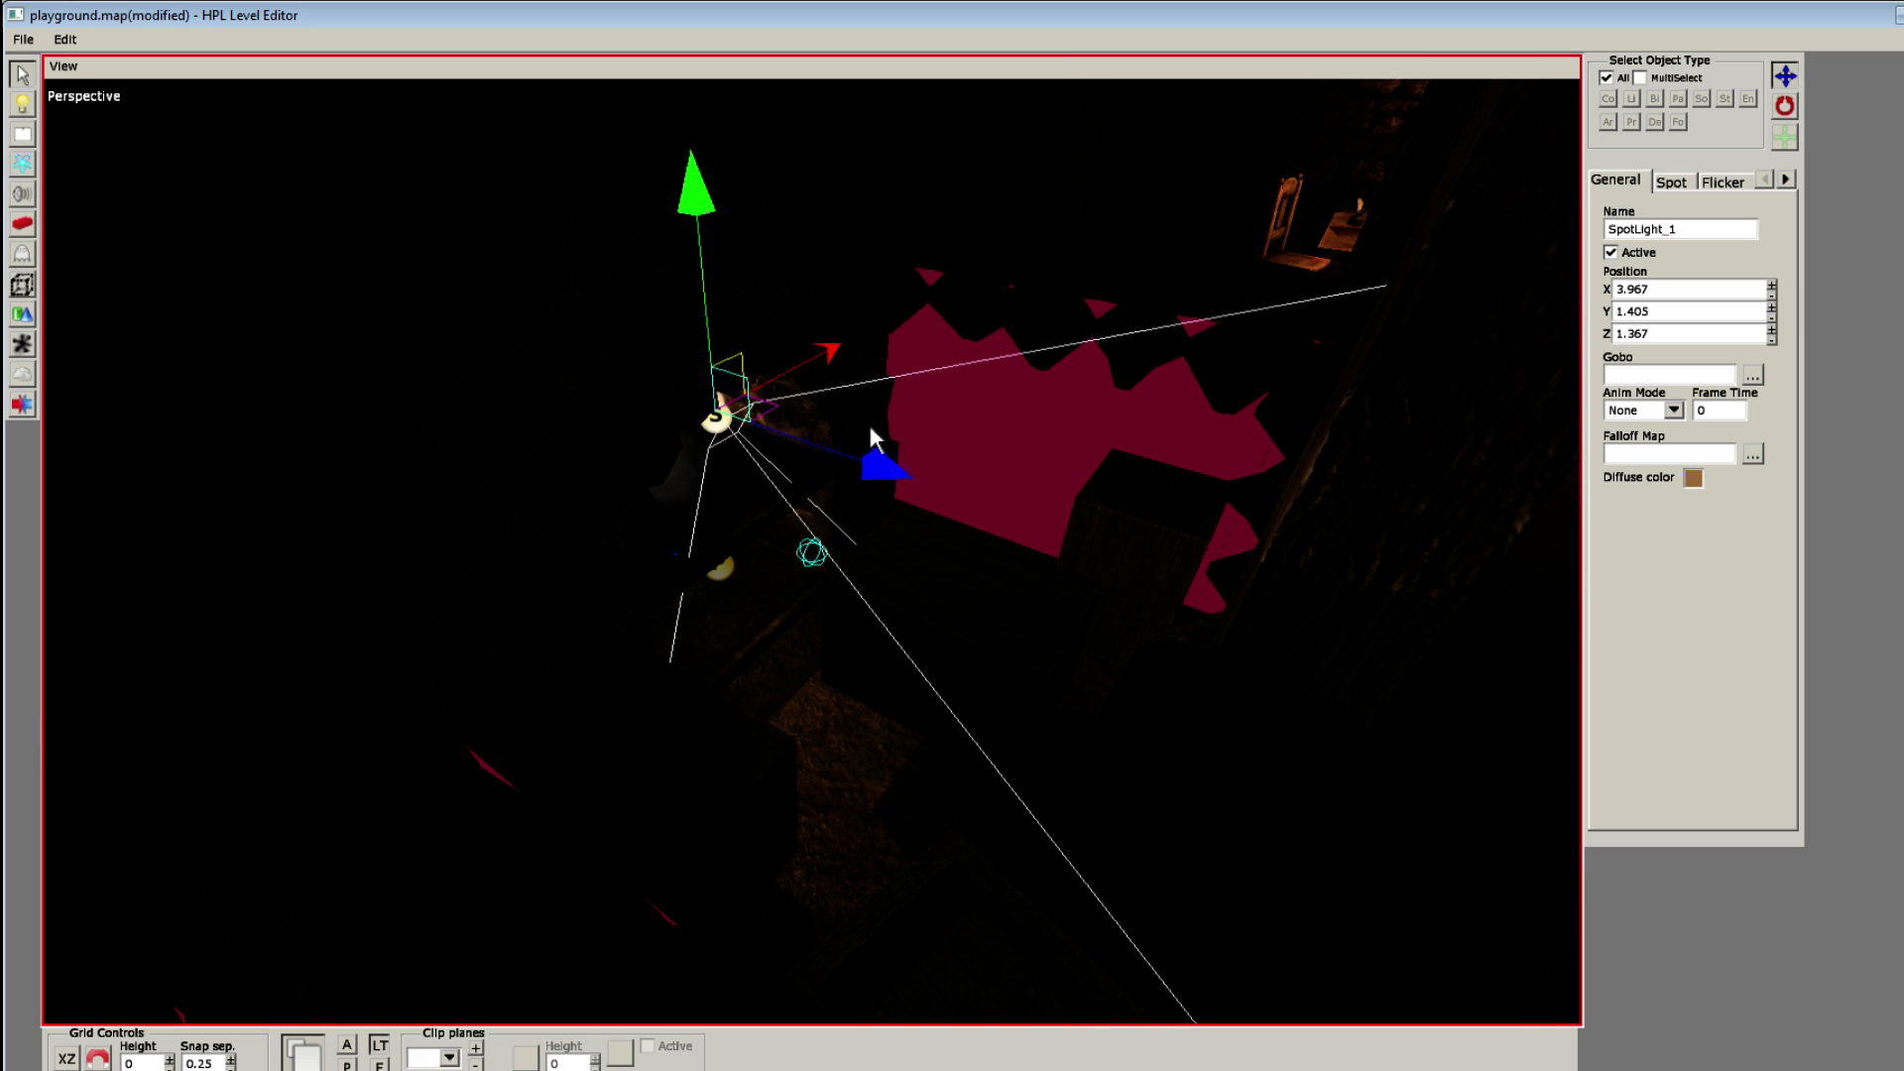
drag(871, 464, 940, 486)
drag(762, 333, 766, 318)
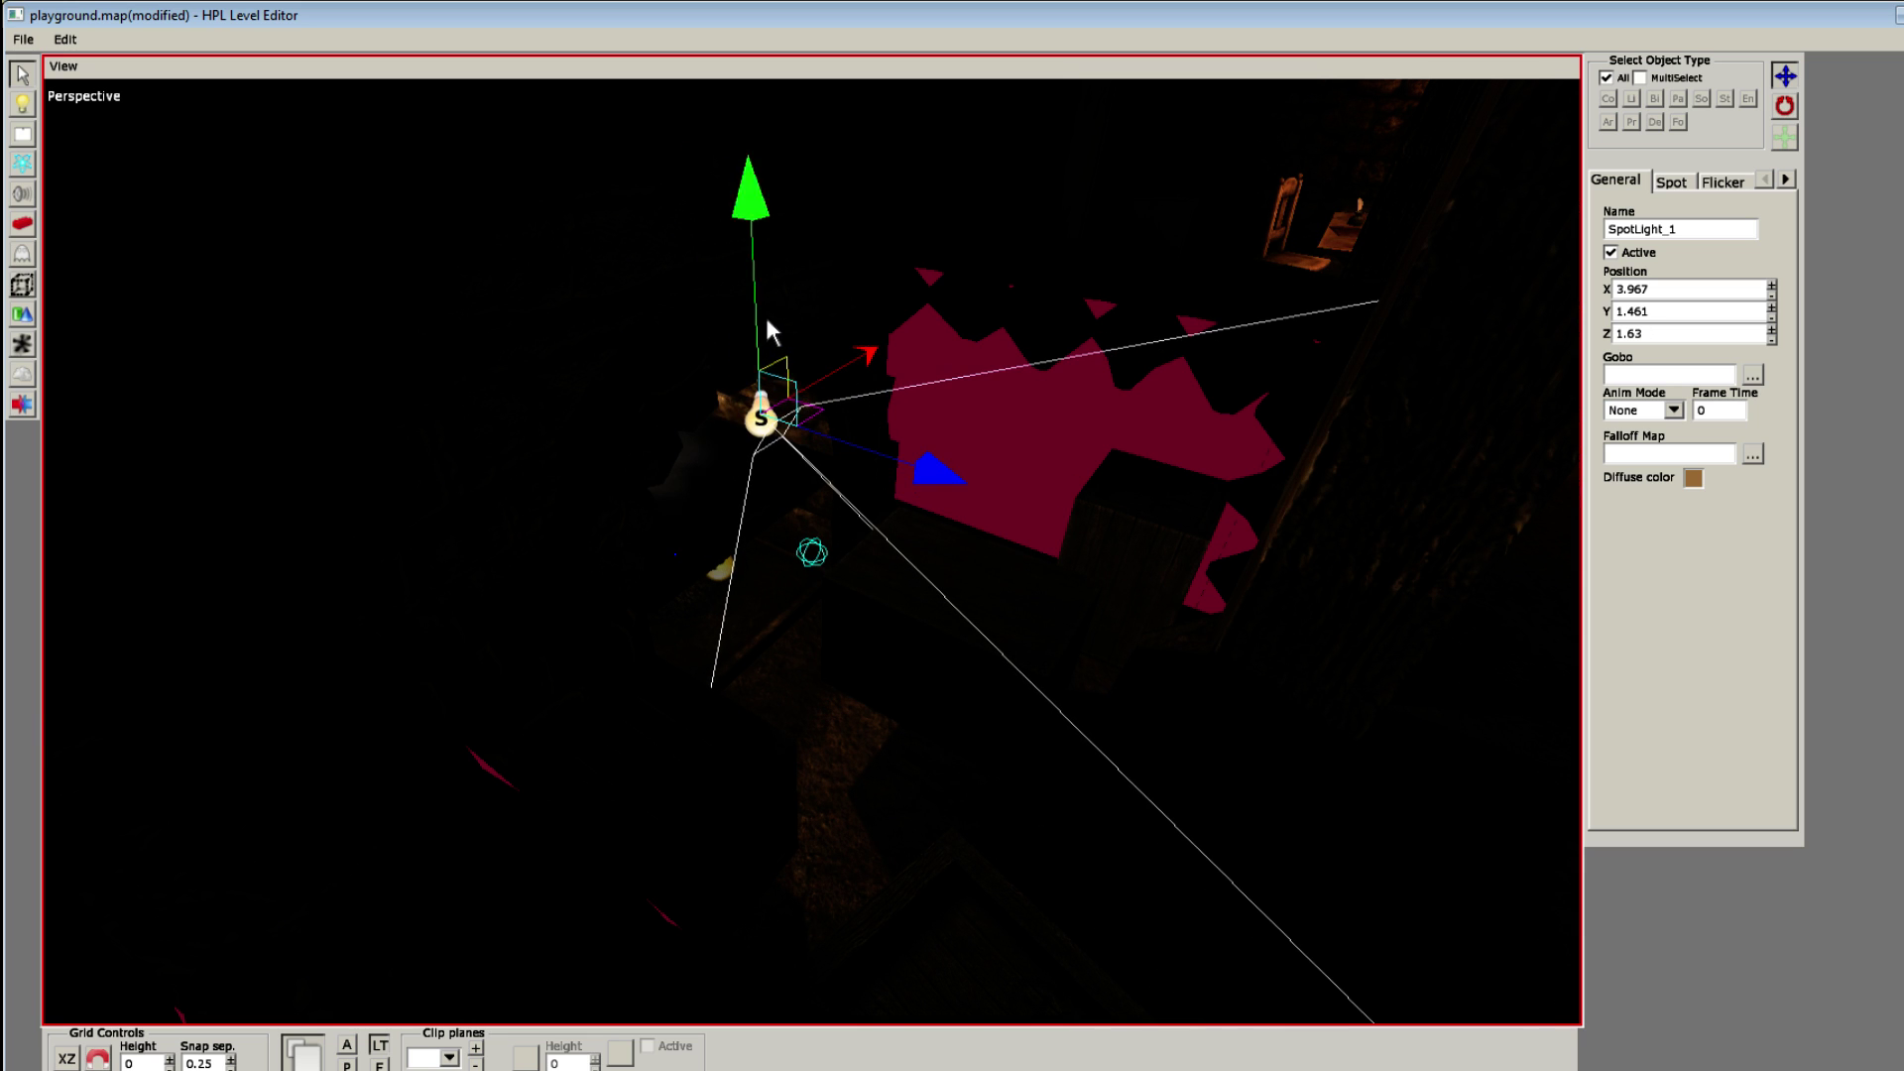
Step: Move the wooden box to about X 3.782, Y 0.389, Z 2.622 and turn ambient lighting back on
click(909, 527)
alt+middle_drag(908, 526, 845, 544)
drag(859, 419, 849, 462)
alt+middle_drag(847, 456, 416, 987)
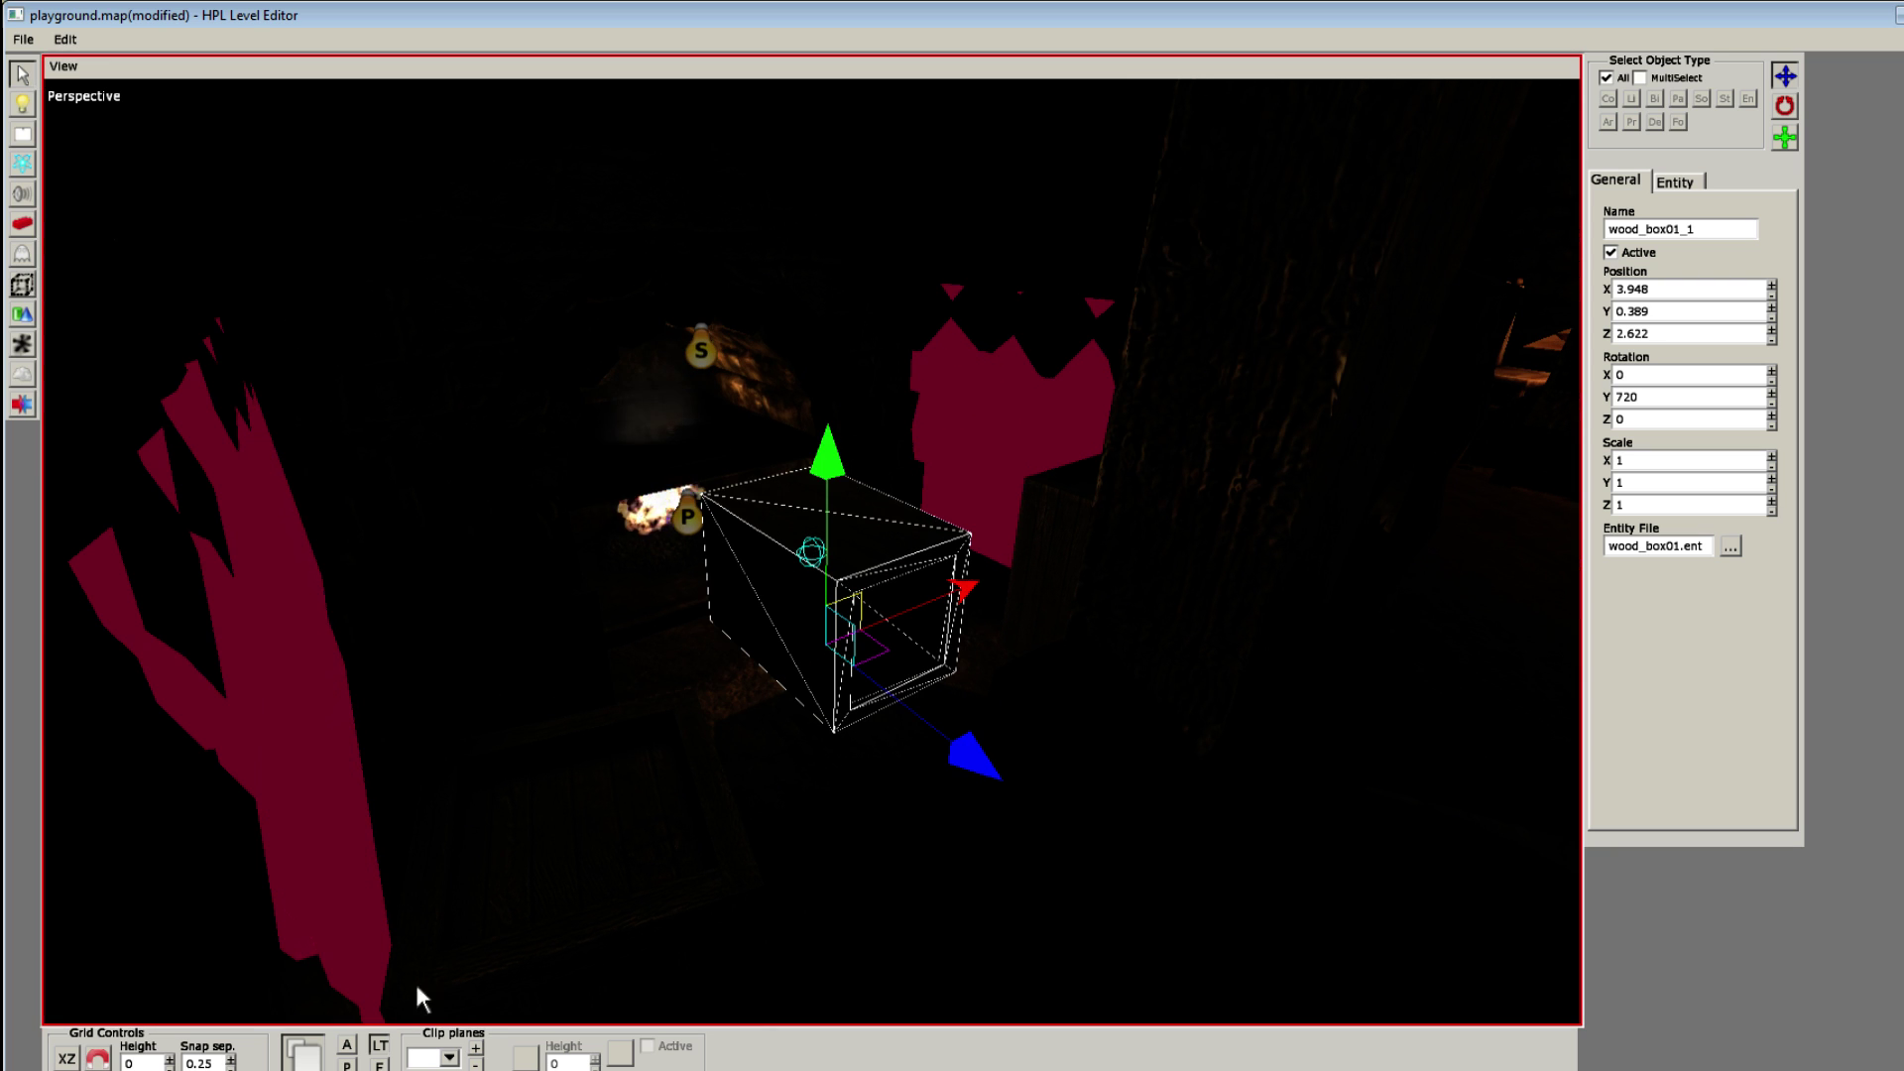
click(348, 1053)
mouse_move(909, 547)
mouse_down()
mouse_move(919, 605)
mouse_move(892, 620)
mouse_move(1045, 496)
mouse_move(739, 613)
mouse_move(891, 531)
mouse_up()
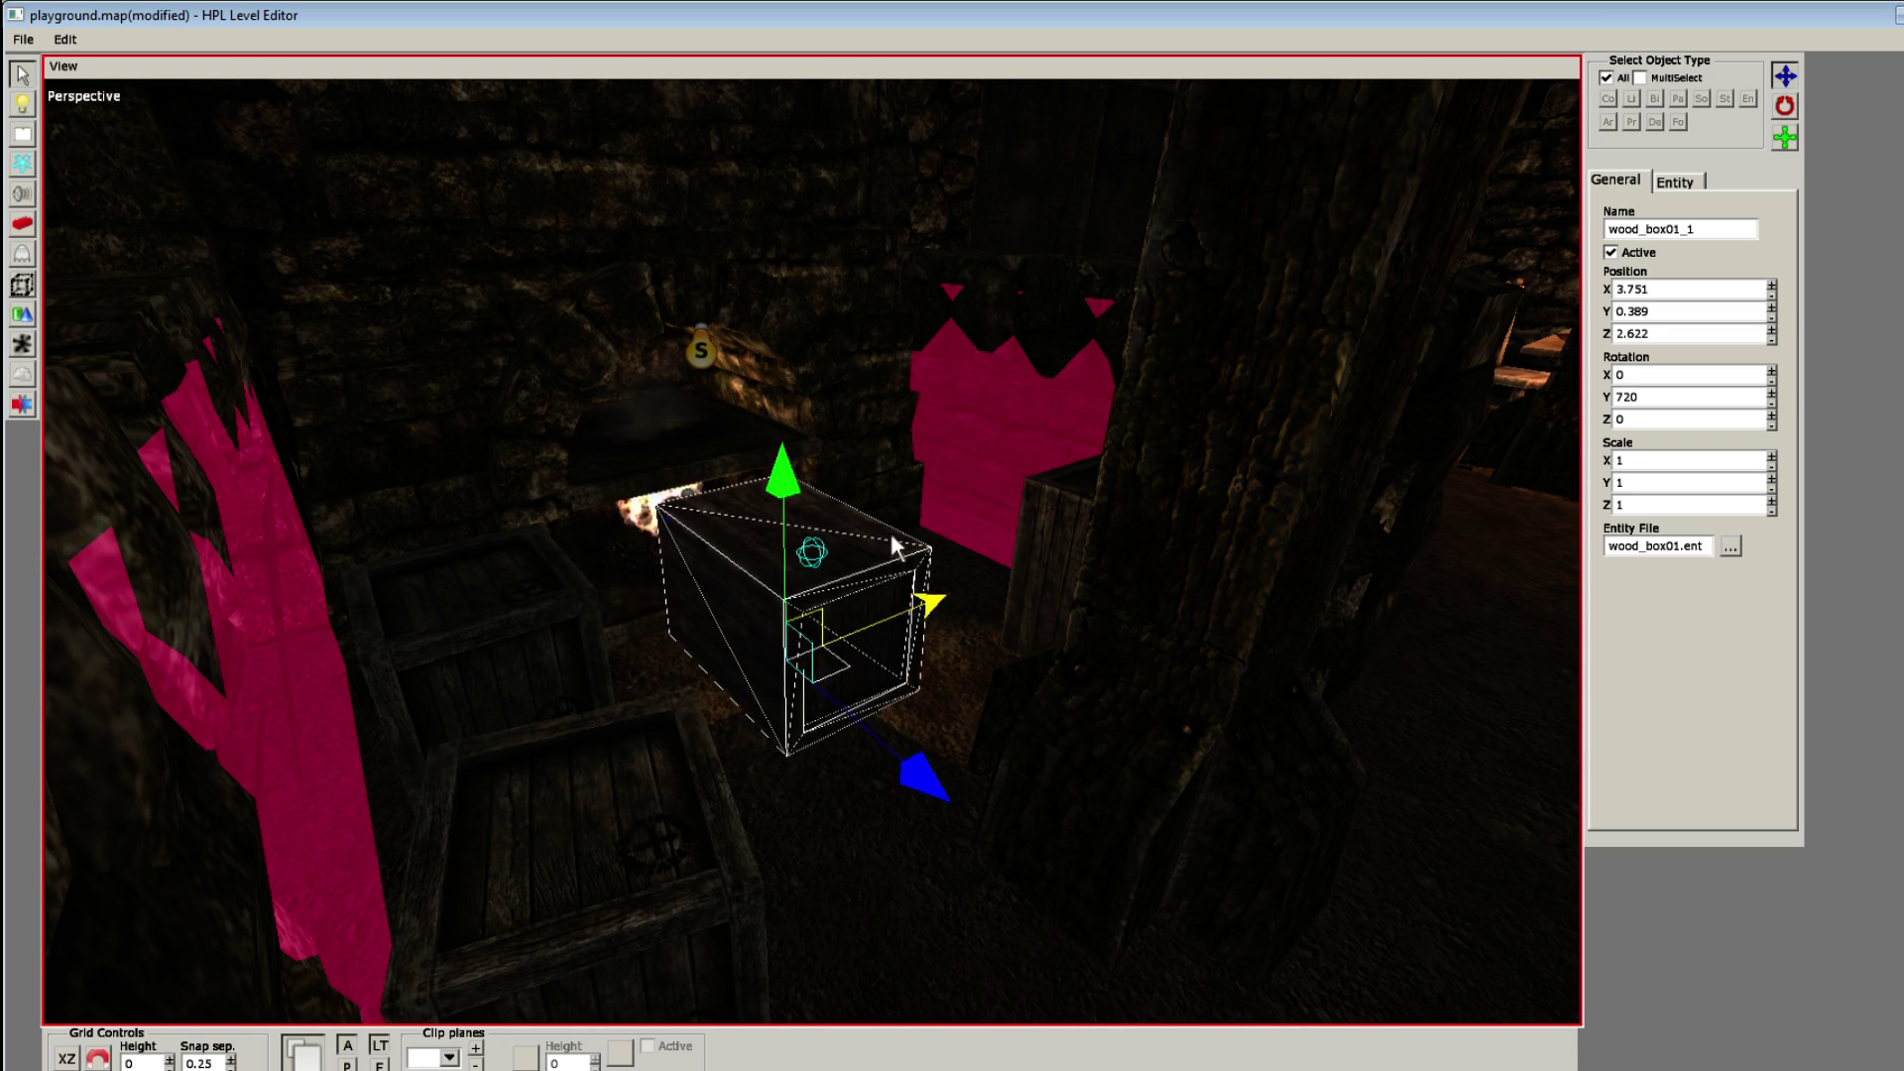
Step: Try rotating the wooden box to about 38 degrees around Y, and undo the rotation
key(e)
drag(698, 822, 777, 819)
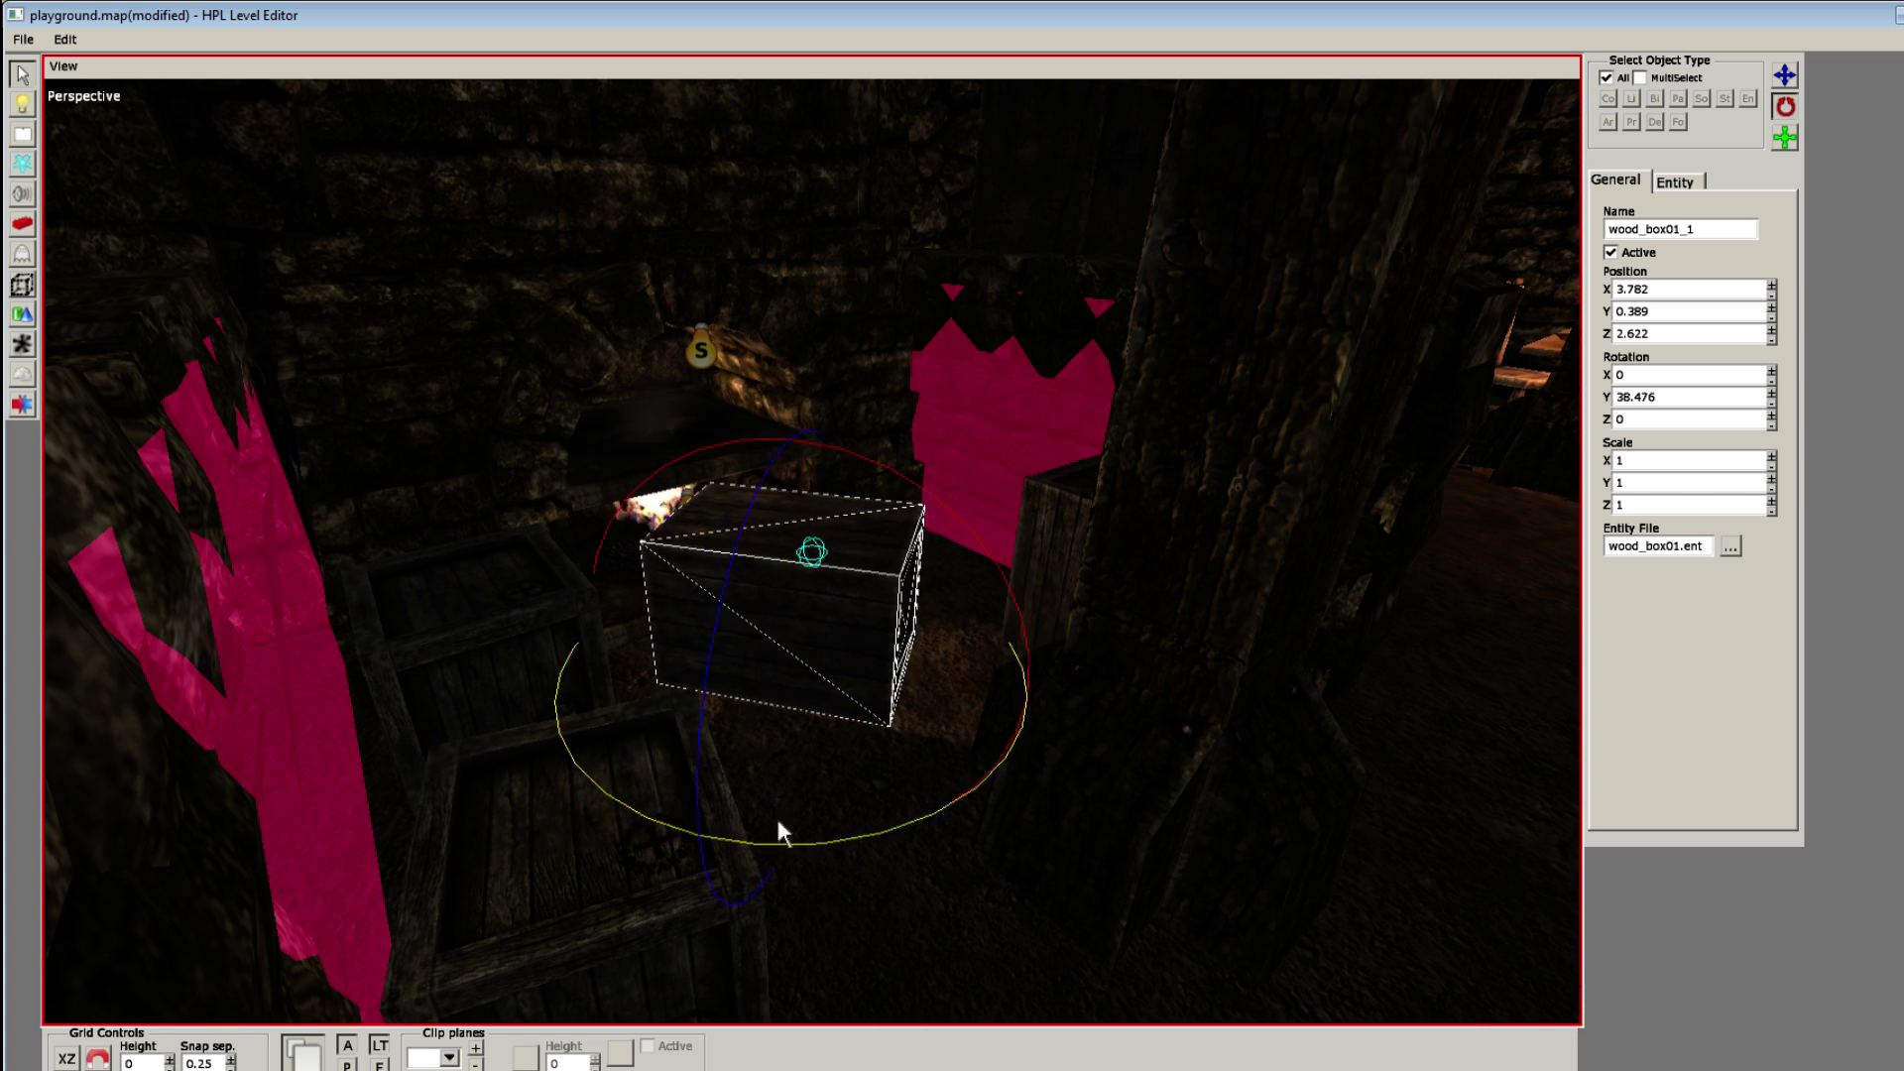
key(ctrl+z)
Step: Move the wooden box across the floor plane in front of the fireplace and clear the selection
alt+drag(870, 655, 857, 711)
key(t)
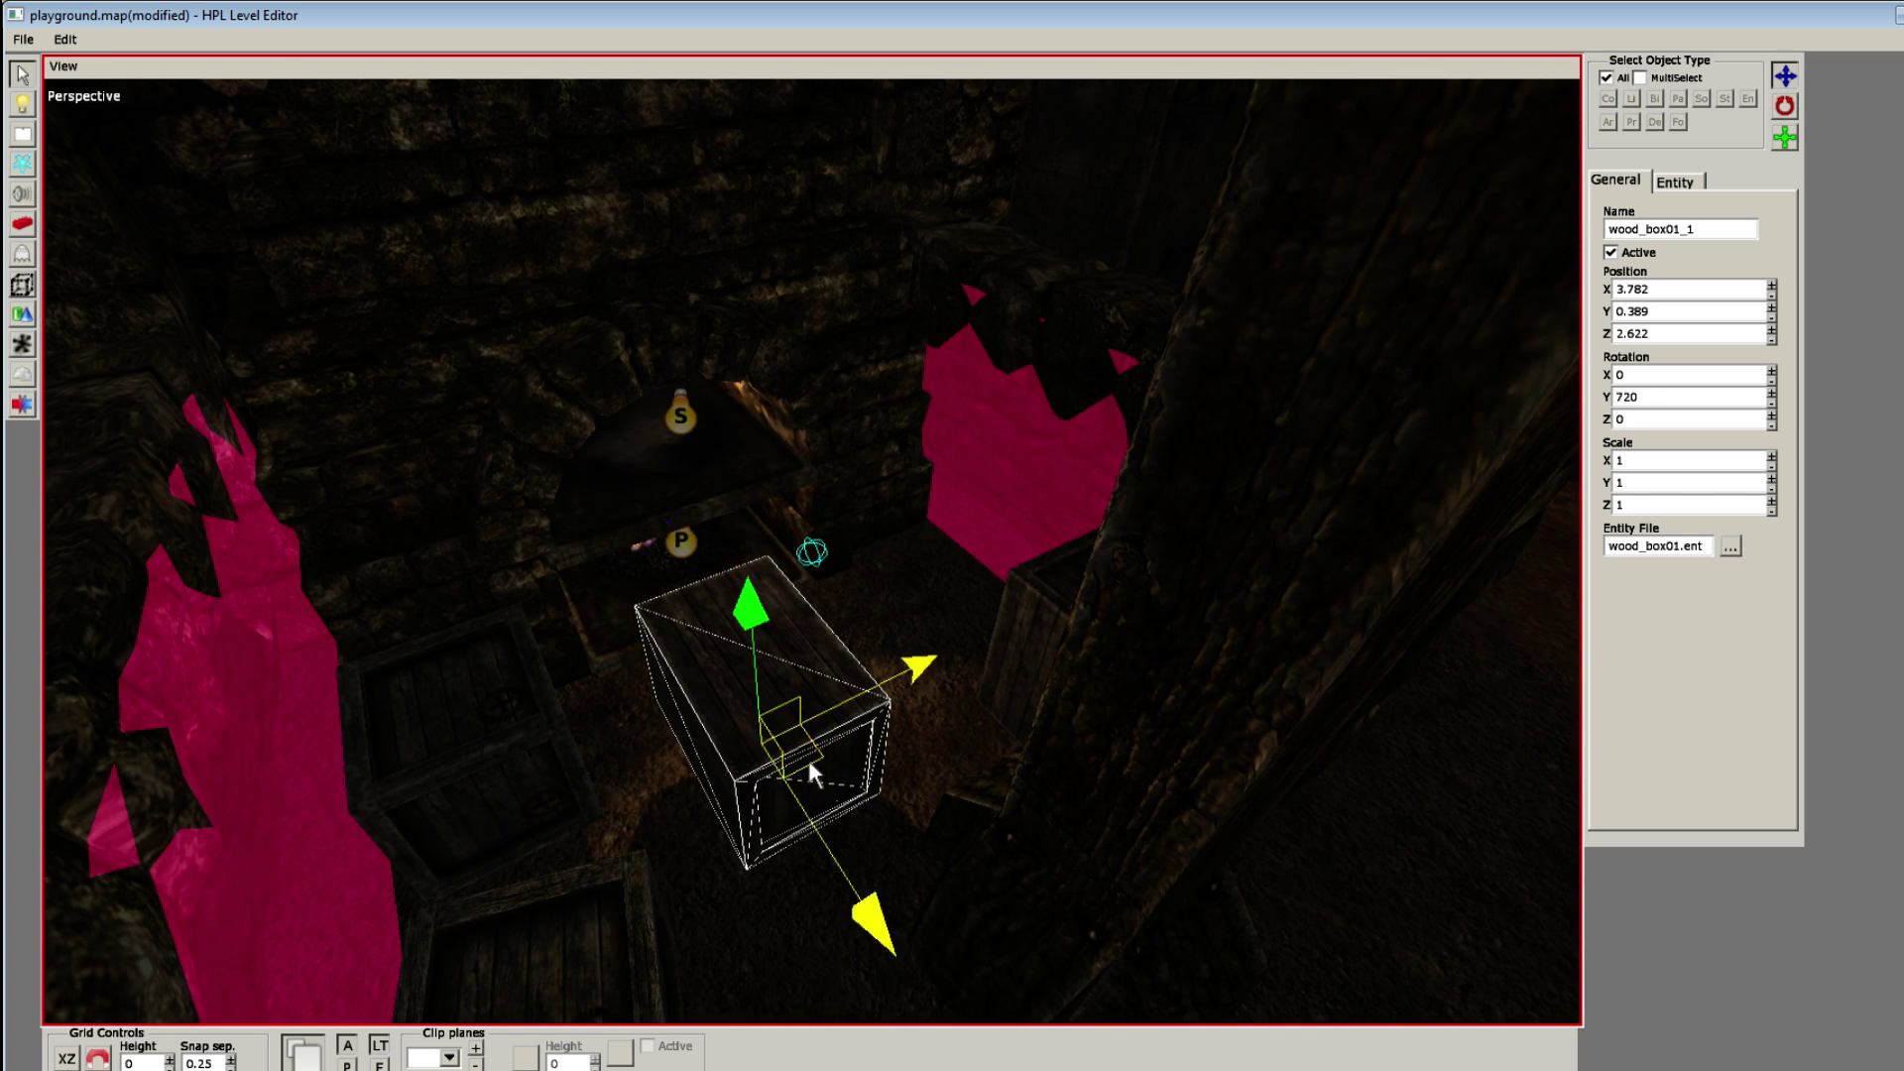
drag(811, 772, 984, 476)
alt+drag(1067, 542, 931, 551)
click(931, 551)
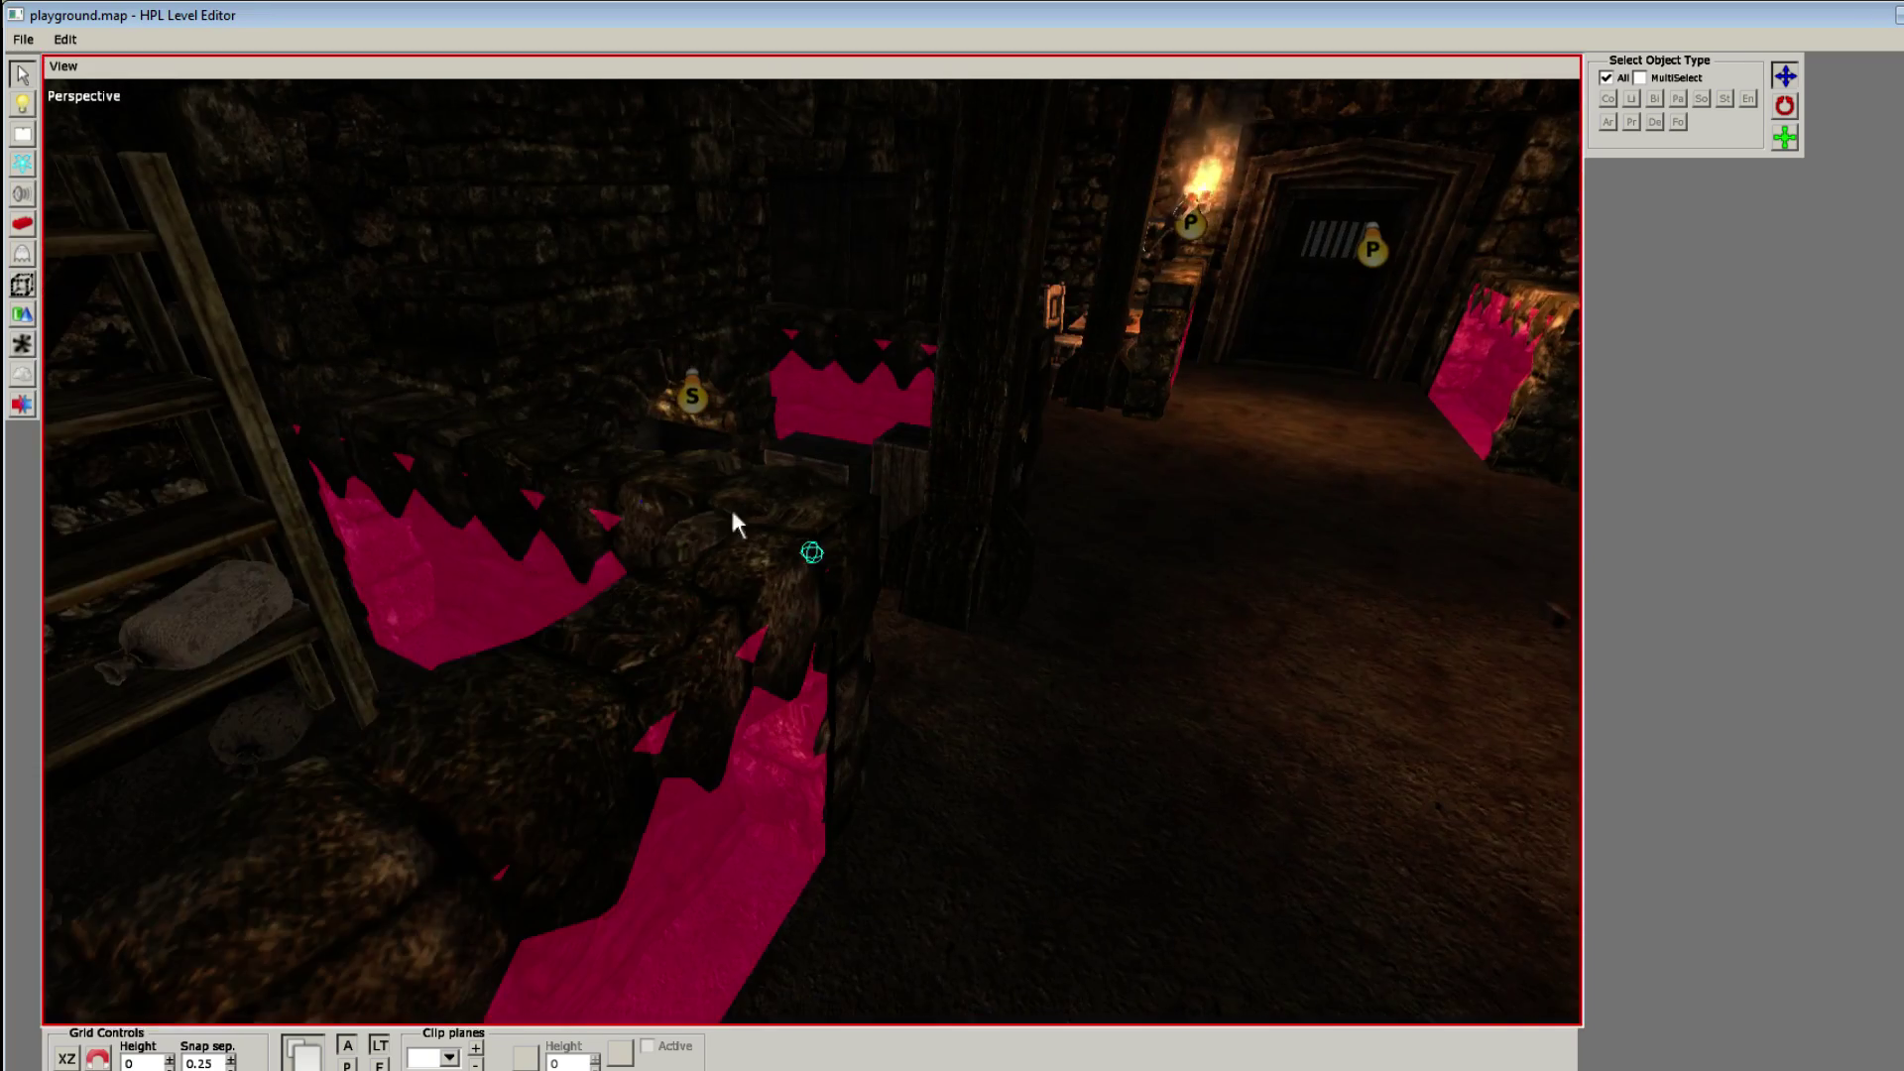
Step: Examine the lighting of the whole dungeon room from above
alt+drag(732, 514, 599, 597)
scroll(626, 595, up, 2)
scroll(592, 664, down, 8)
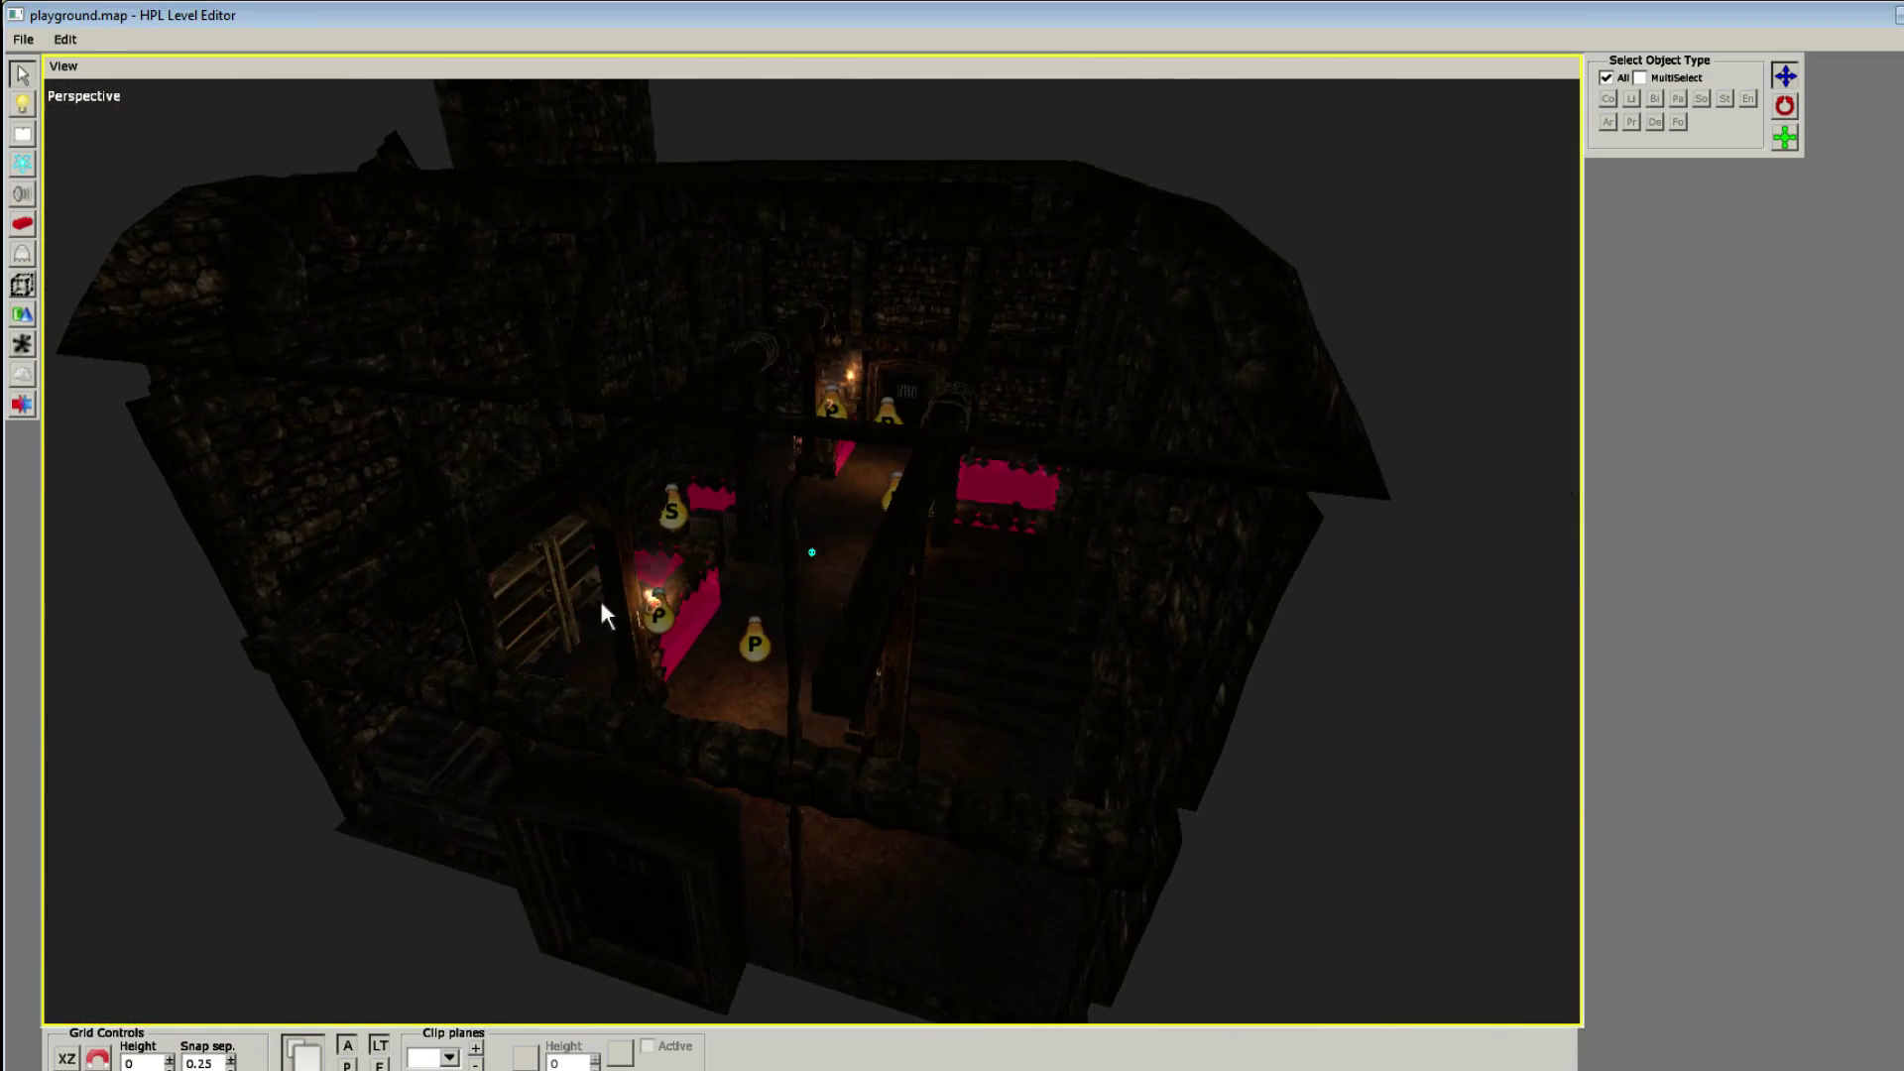
alt+right_drag(605, 616, 666, 592)
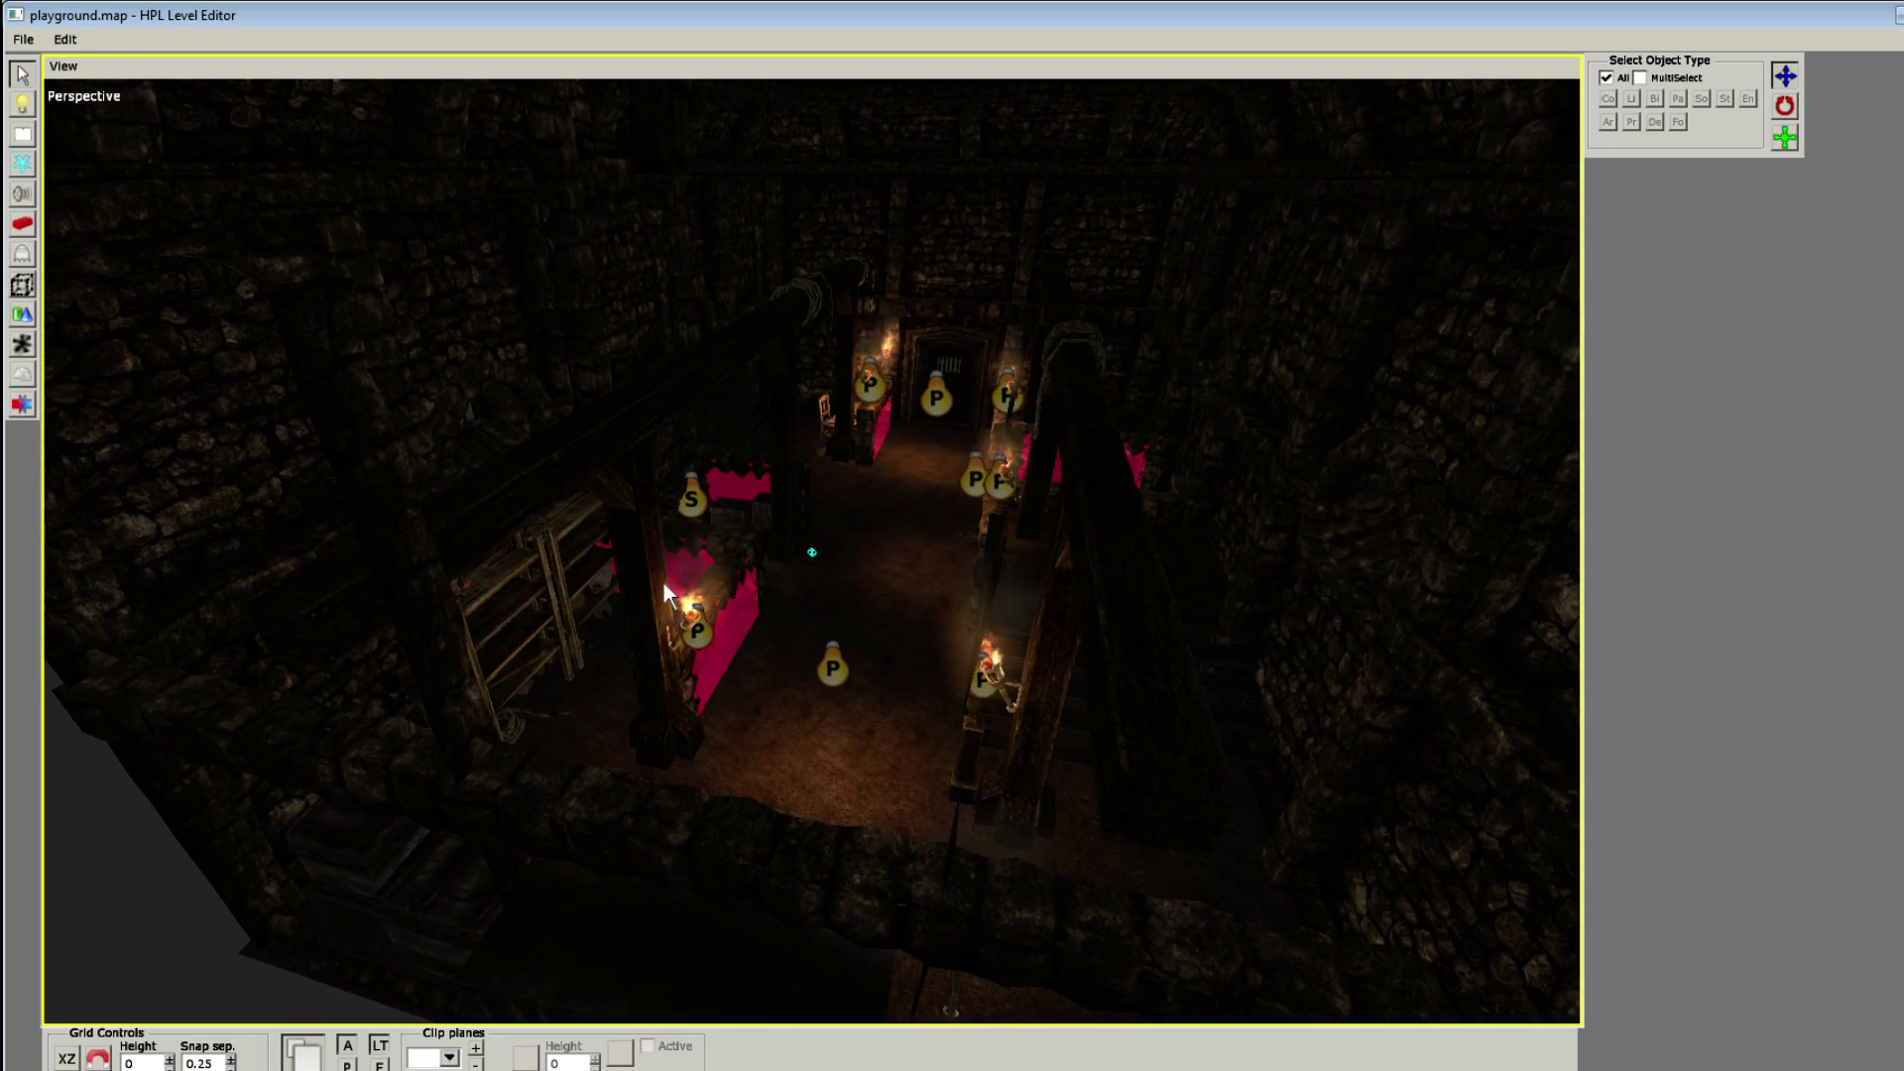